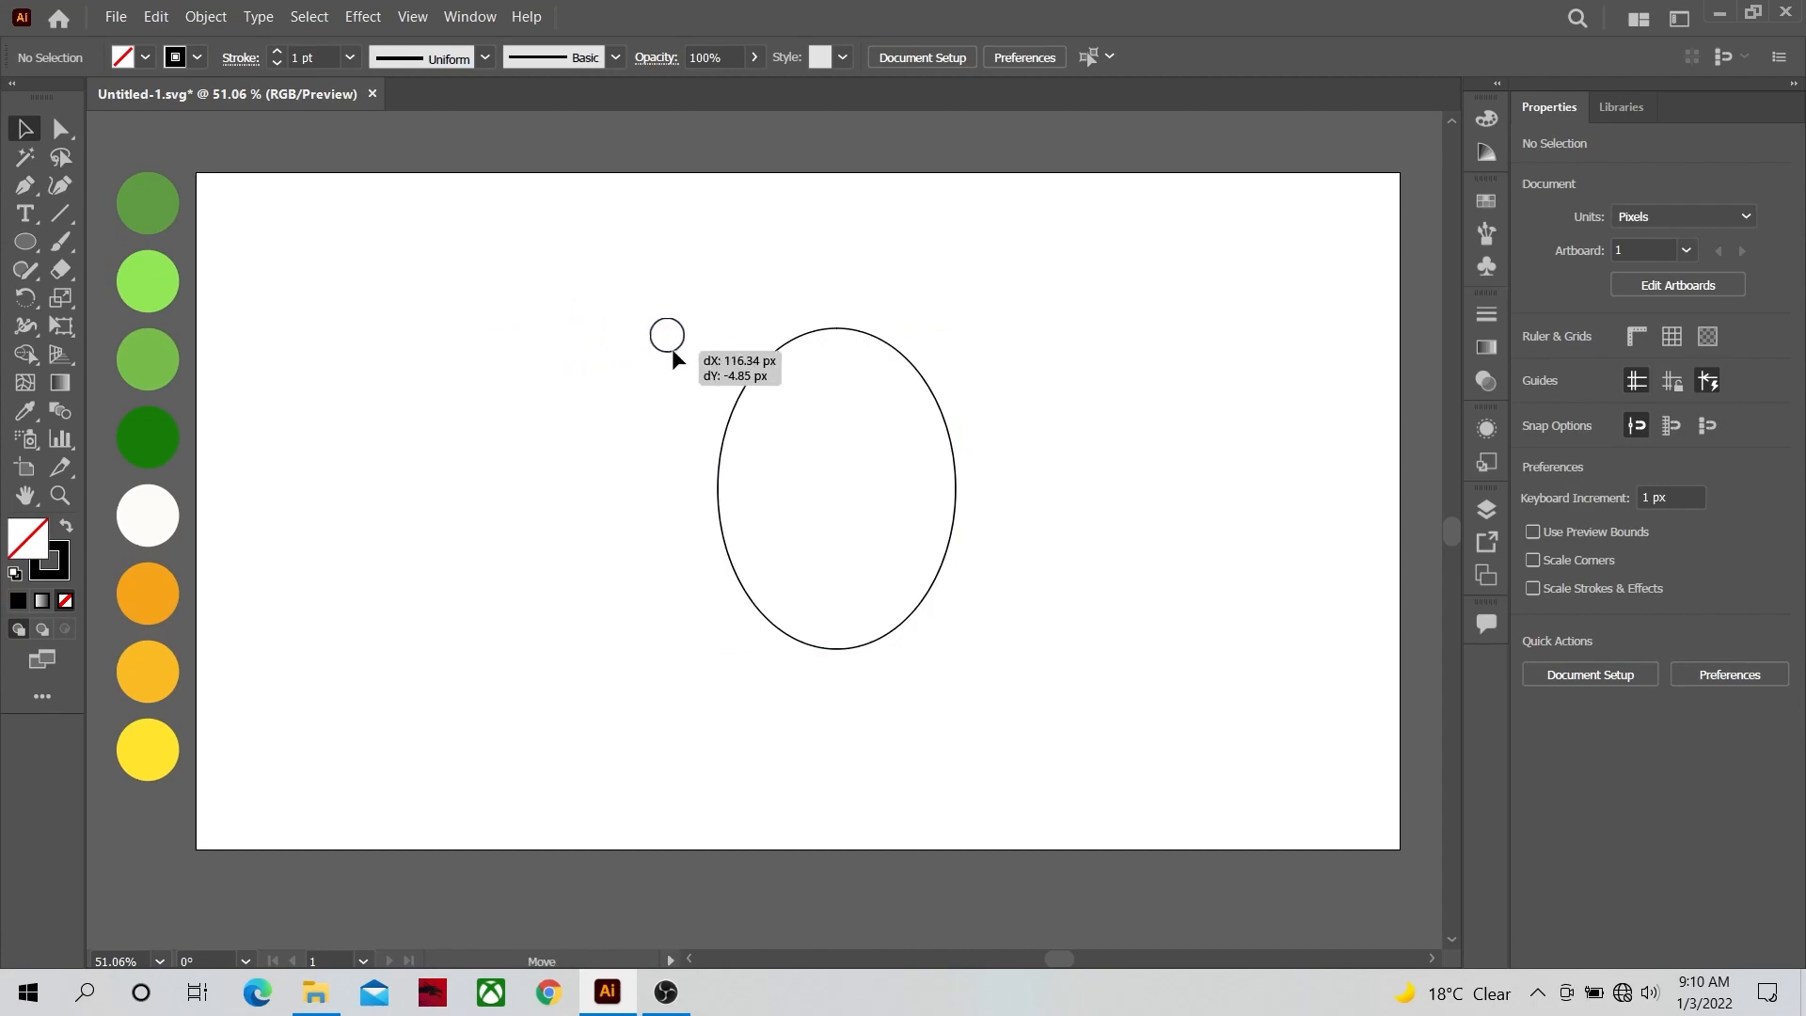
Step: Place small circles on the ellipse's top and bottom anchors and unite all three shapes into one lemon outline with Pathfinder
left_click(686, 356)
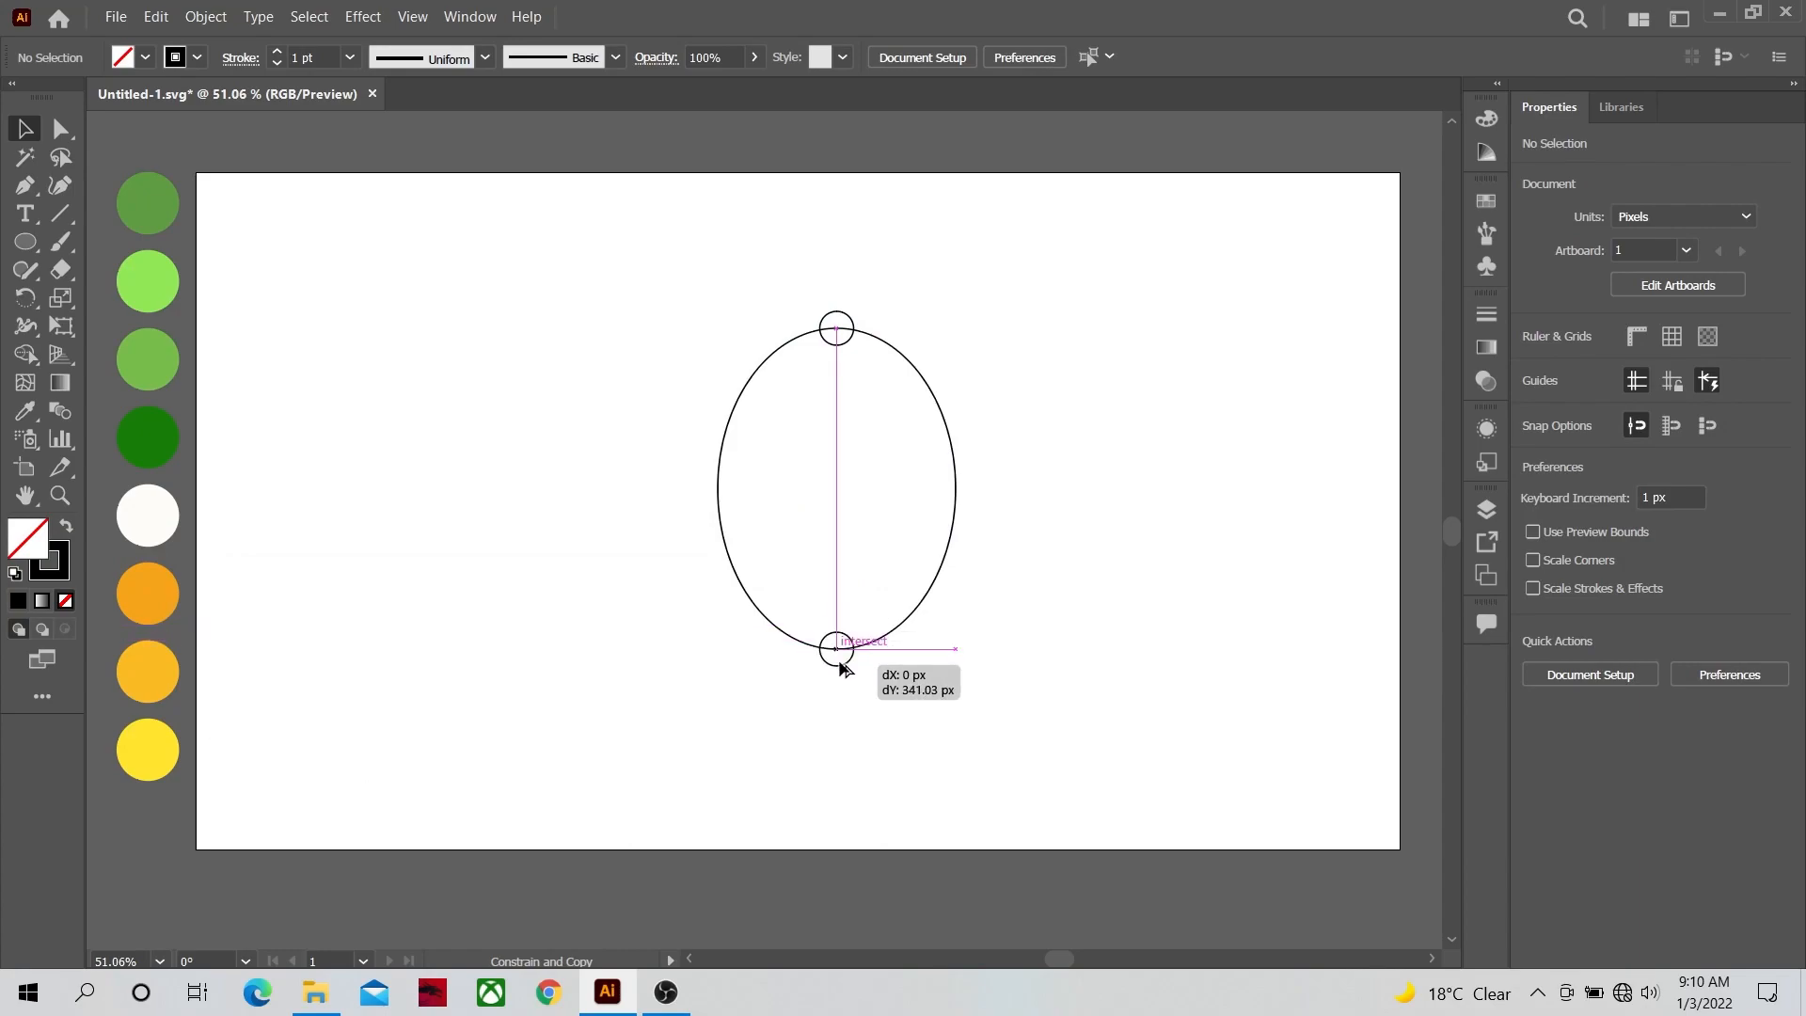
left_click_drag(1014, 305, 709, 647)
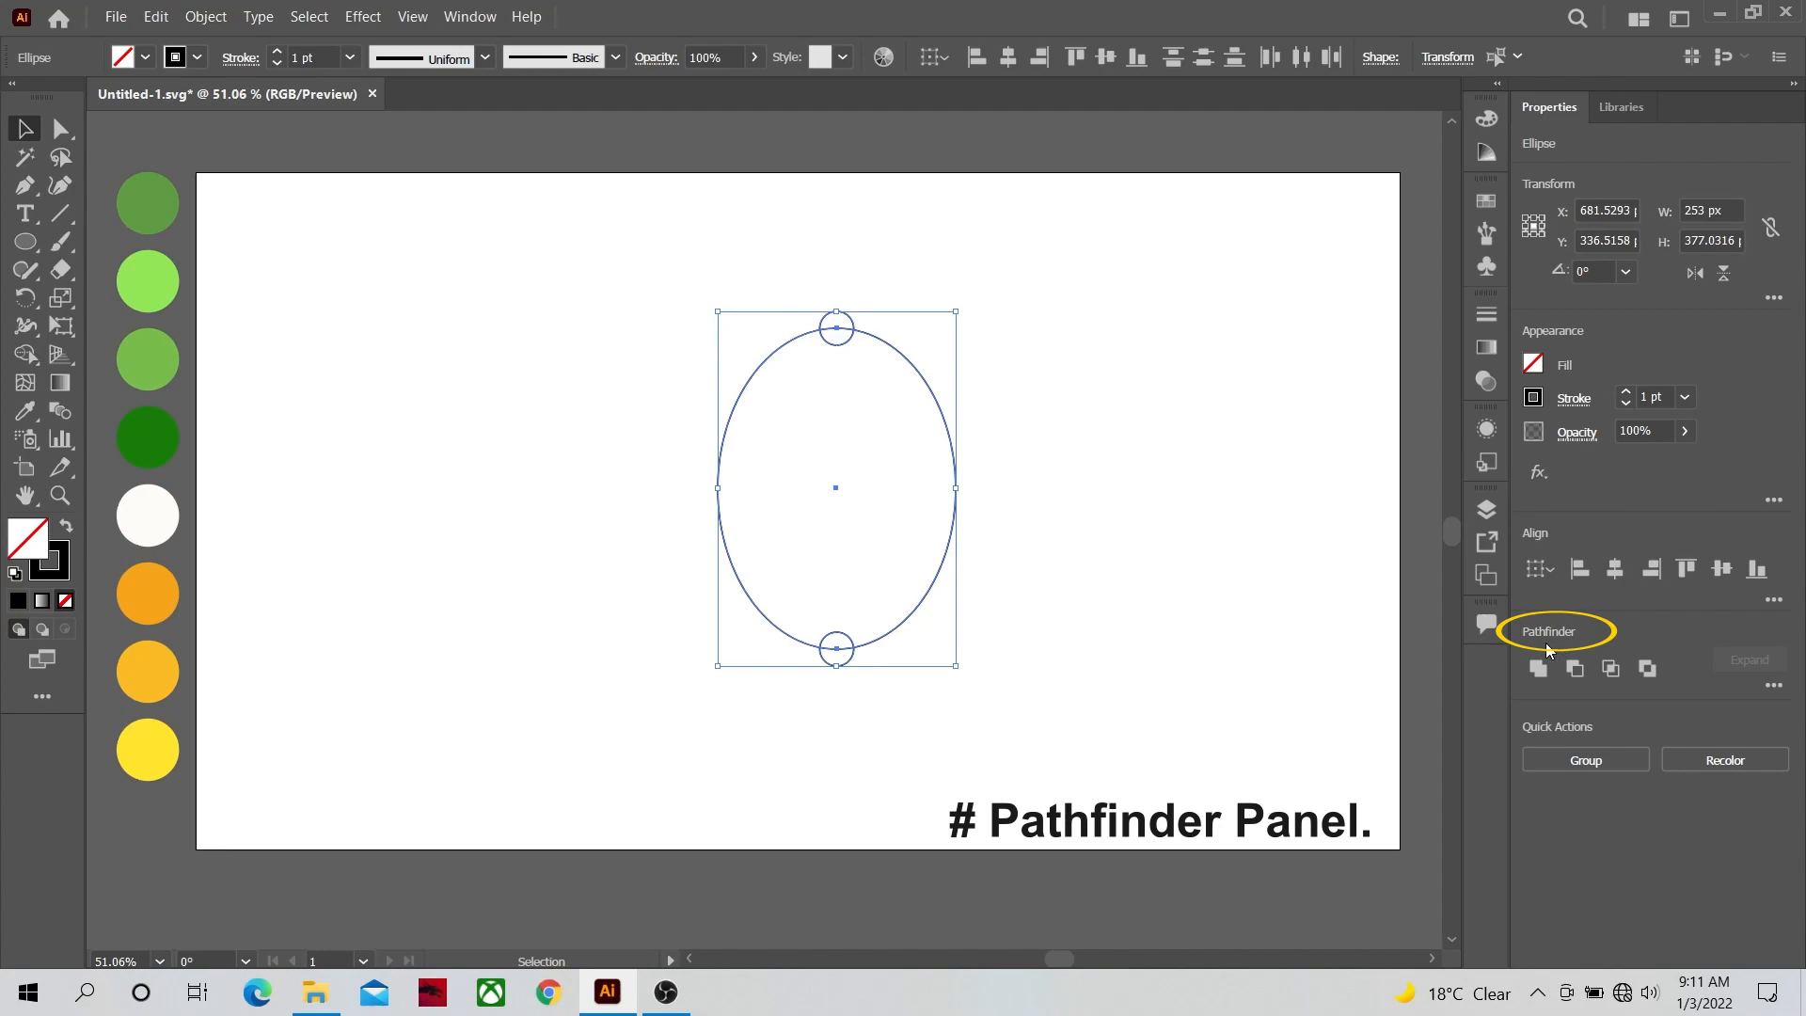
left_click(476, 26)
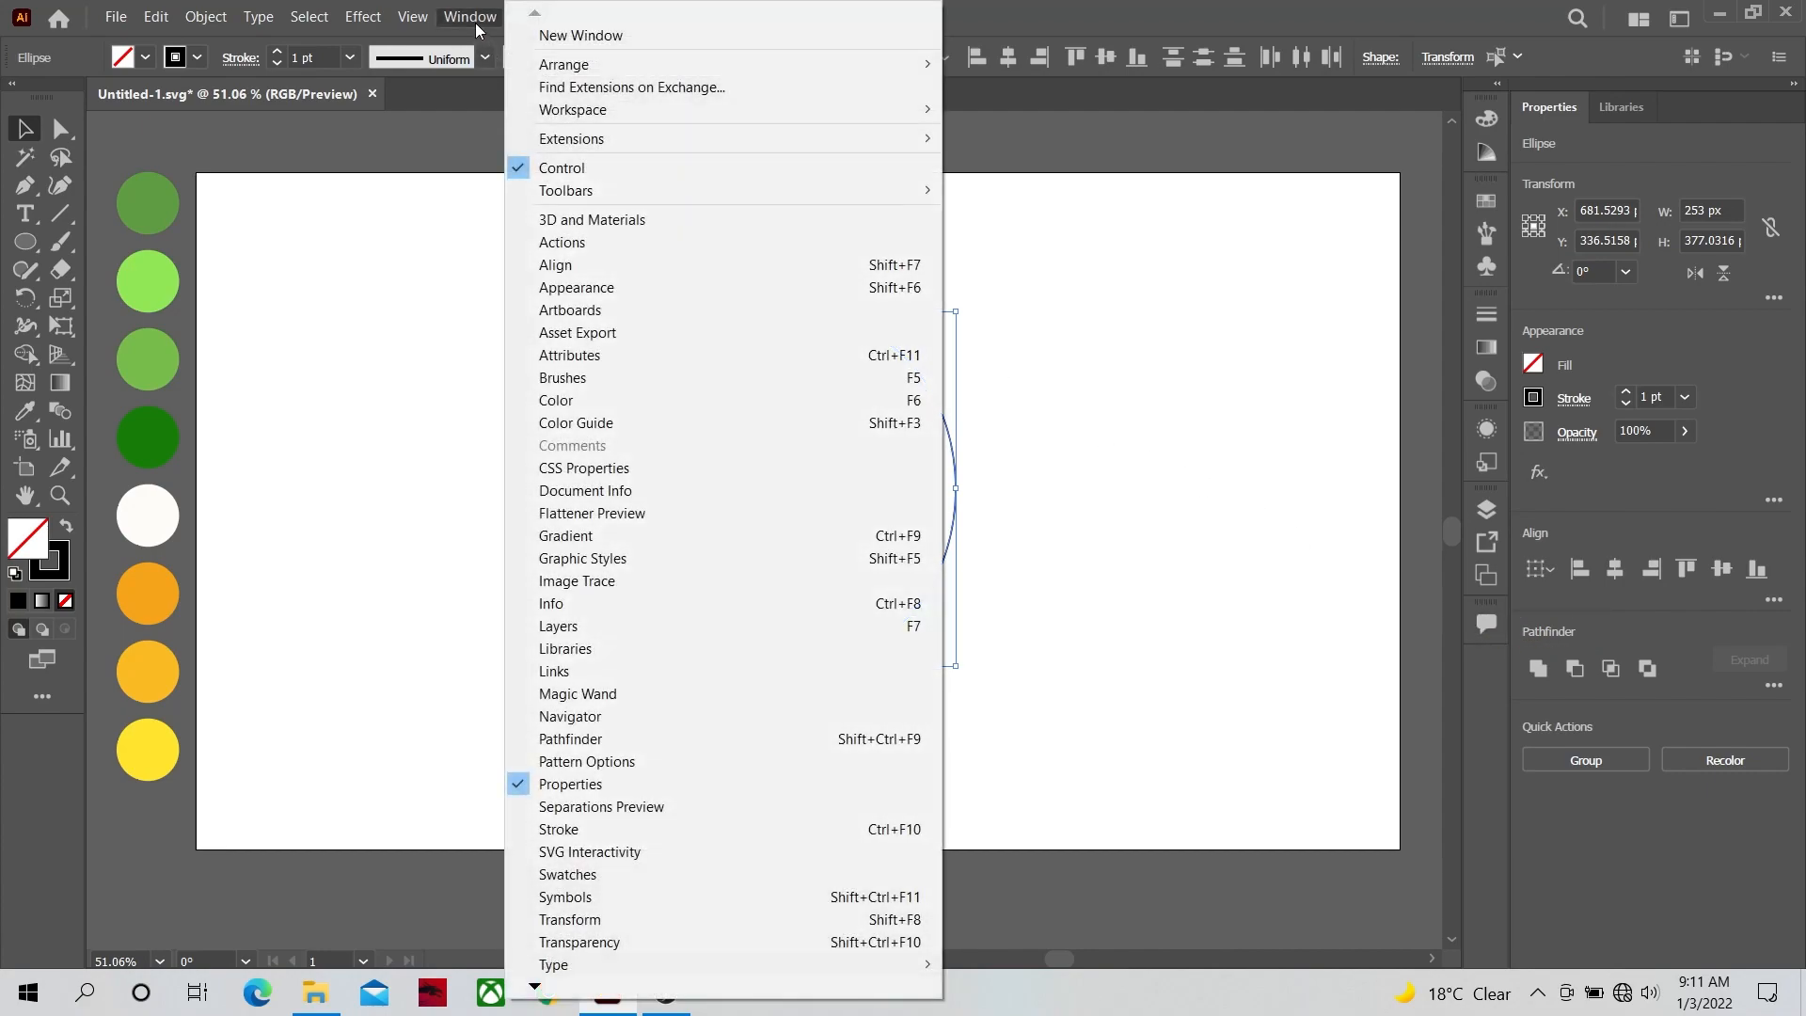
left_click(606, 743)
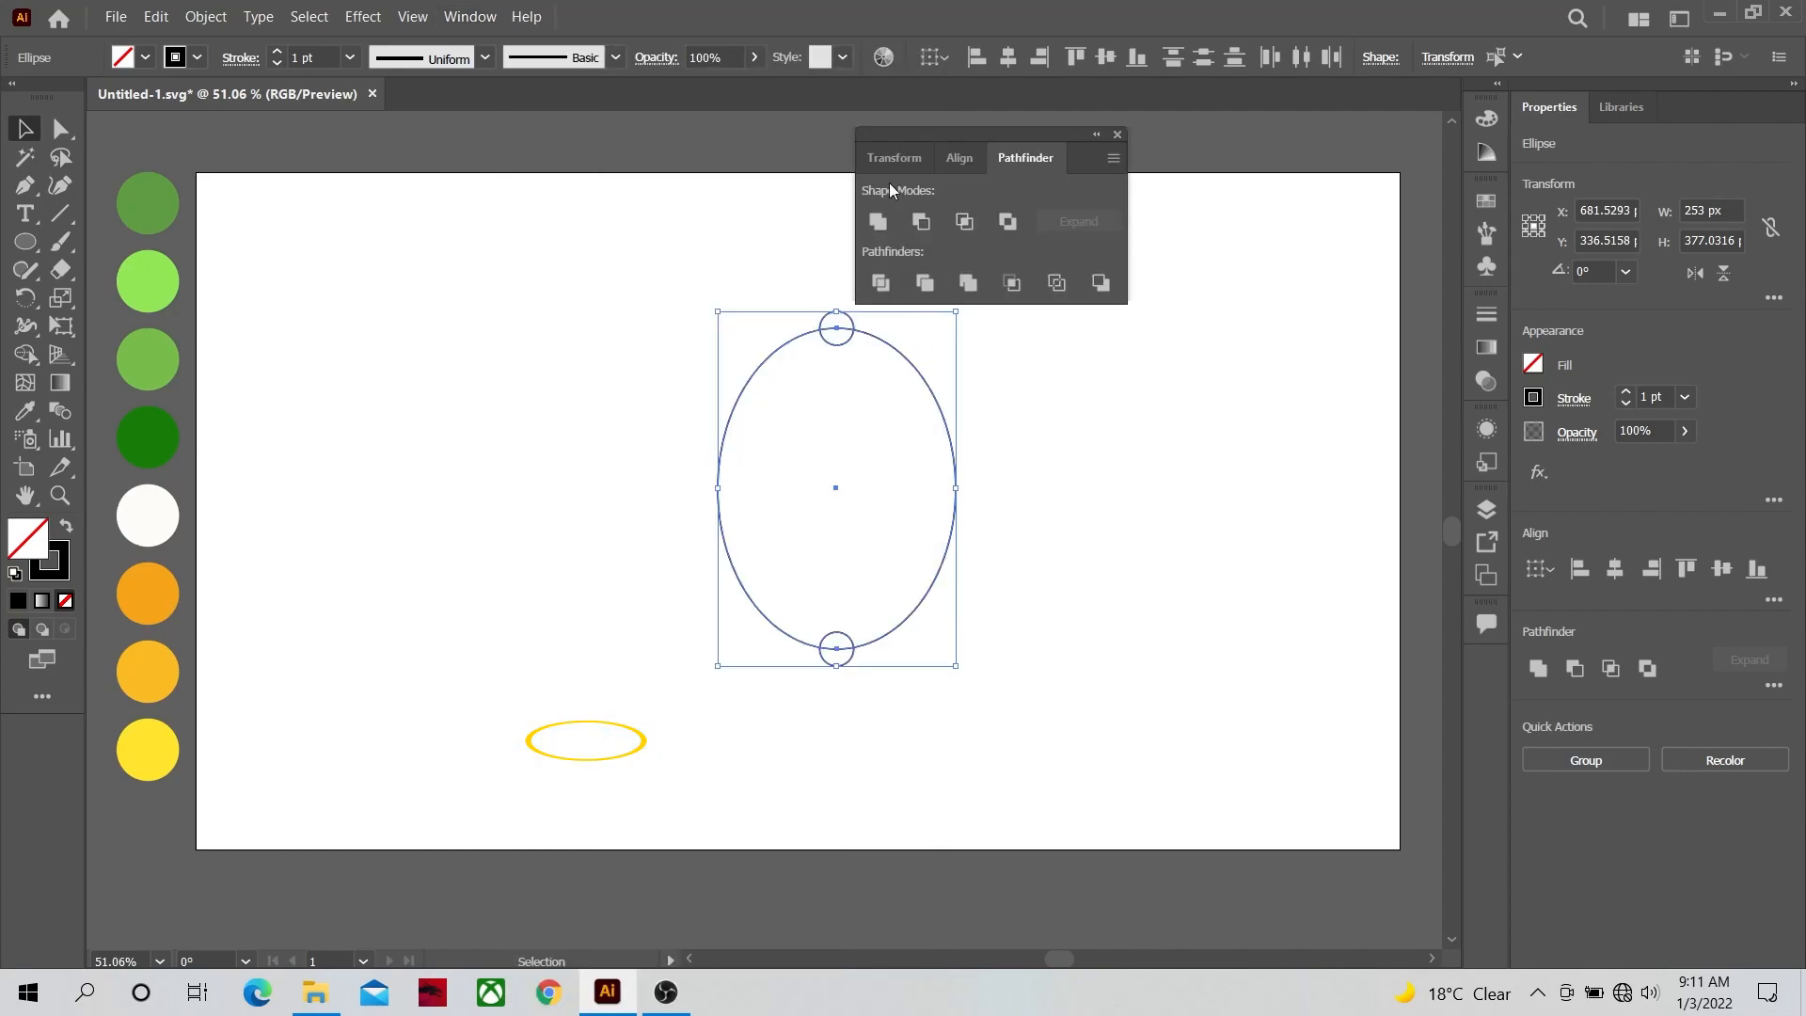
left_click_drag(944, 139, 1064, 134)
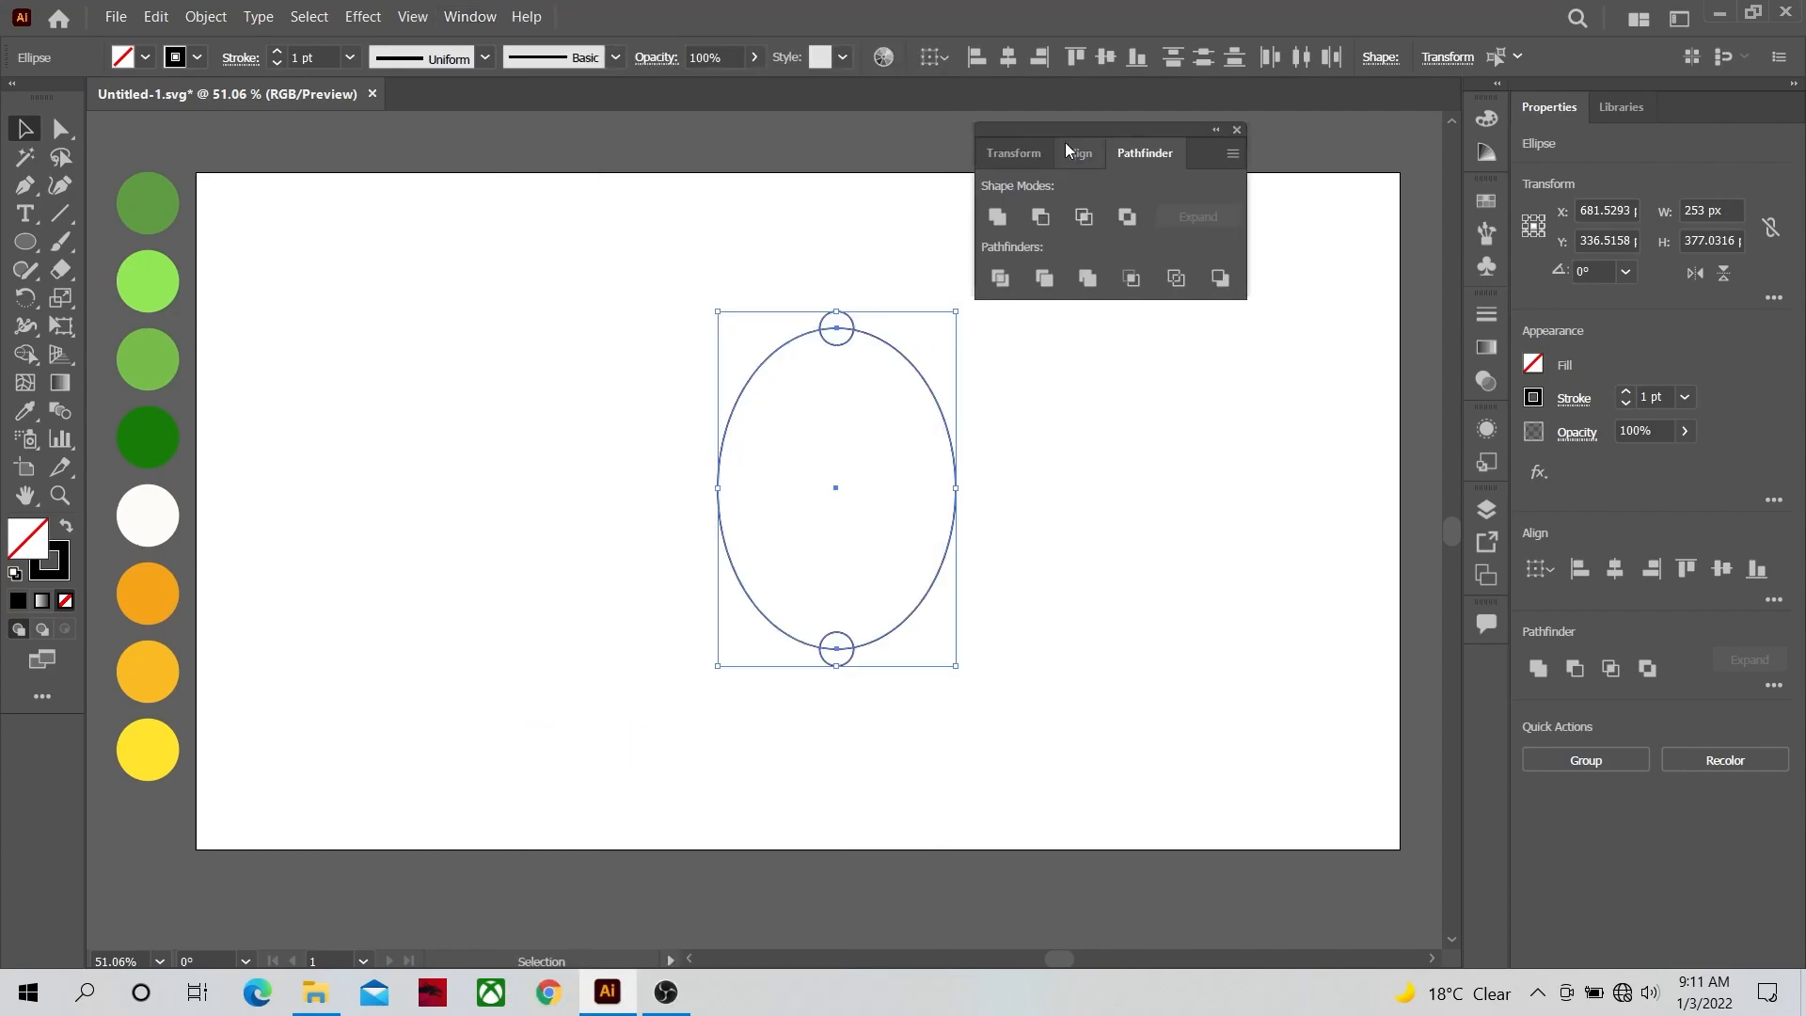
left_click(999, 219)
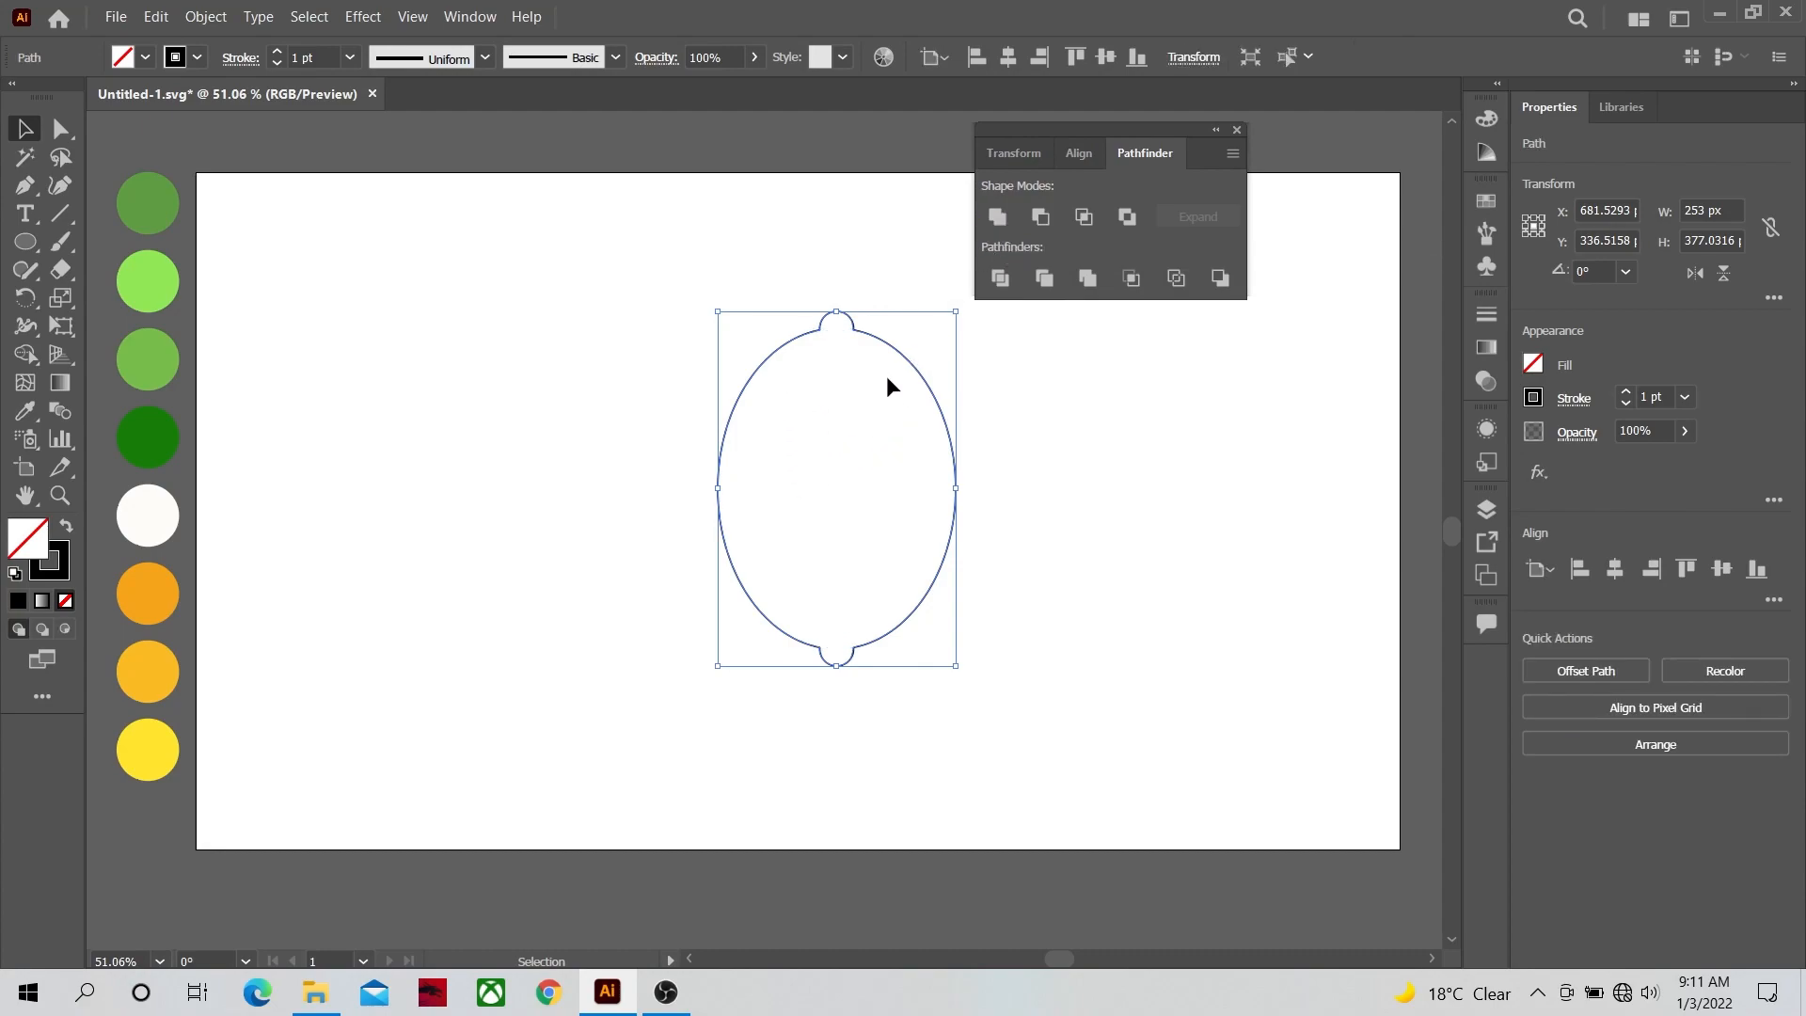
left_click(1237, 130)
left_click(663, 265)
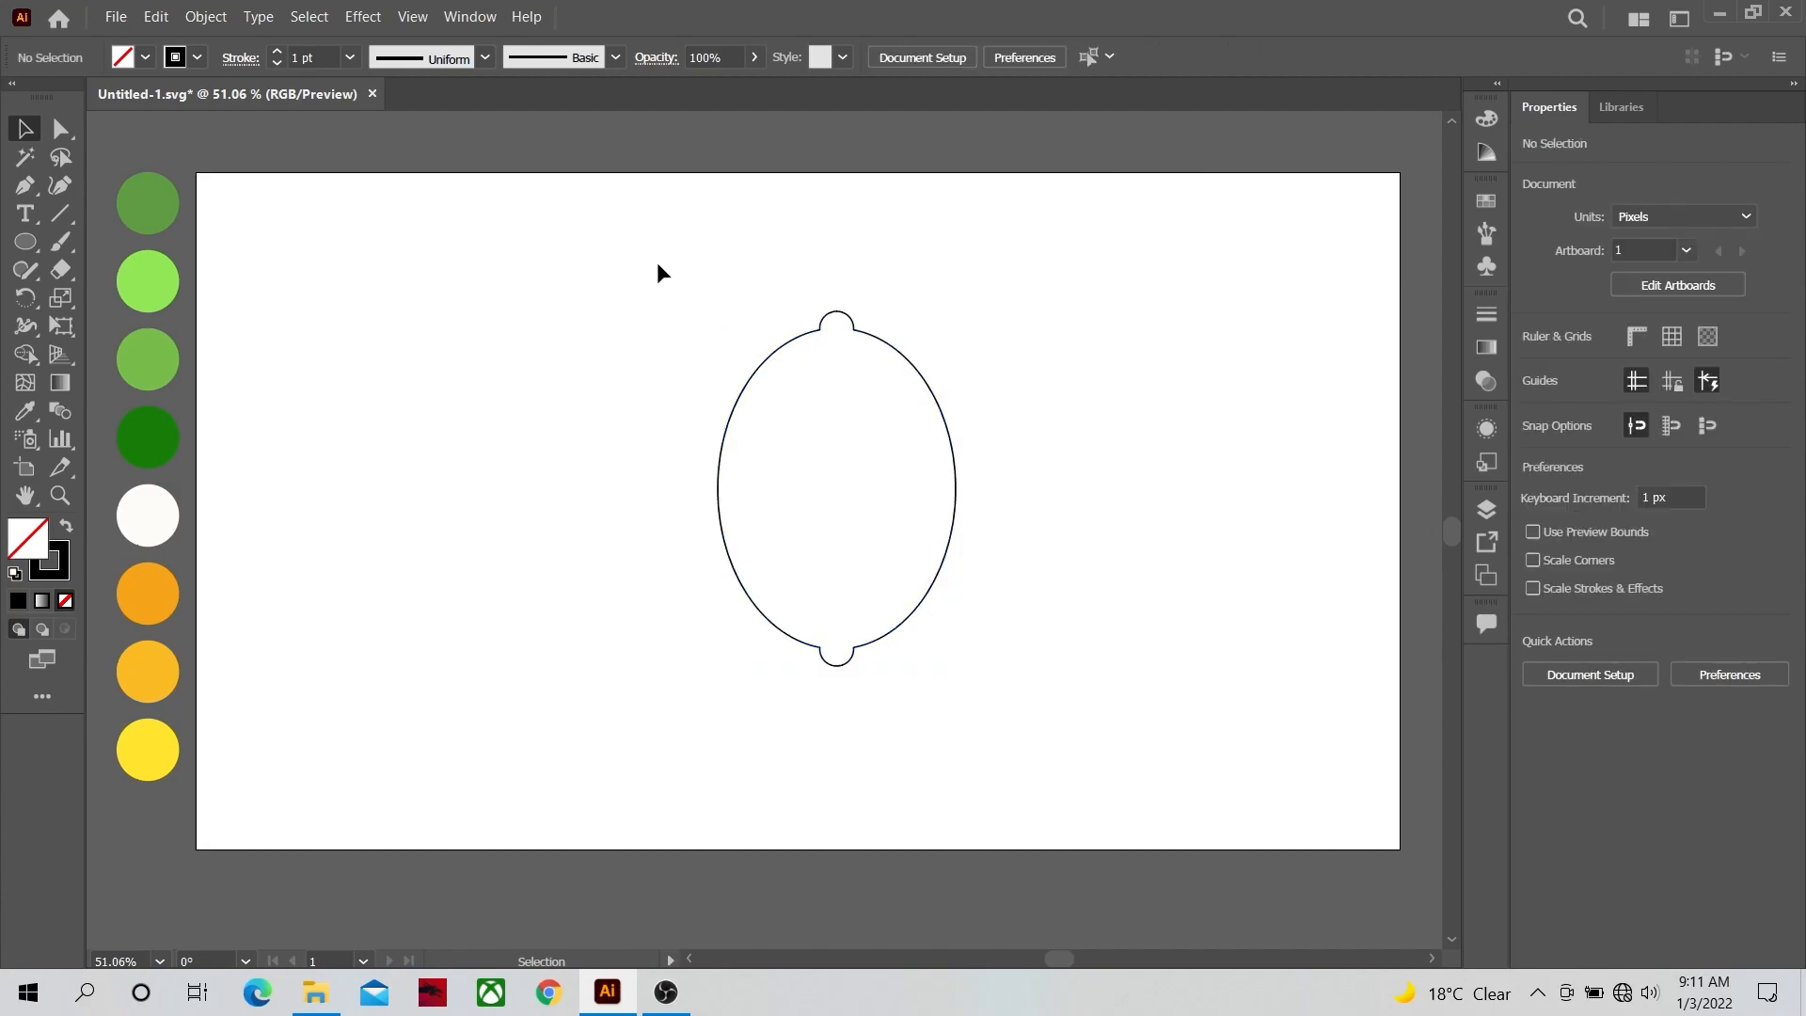
Step: Draw a horizontal line about 484 px long through the middle of the lemon outline with the Pen tool
left_click(25, 185)
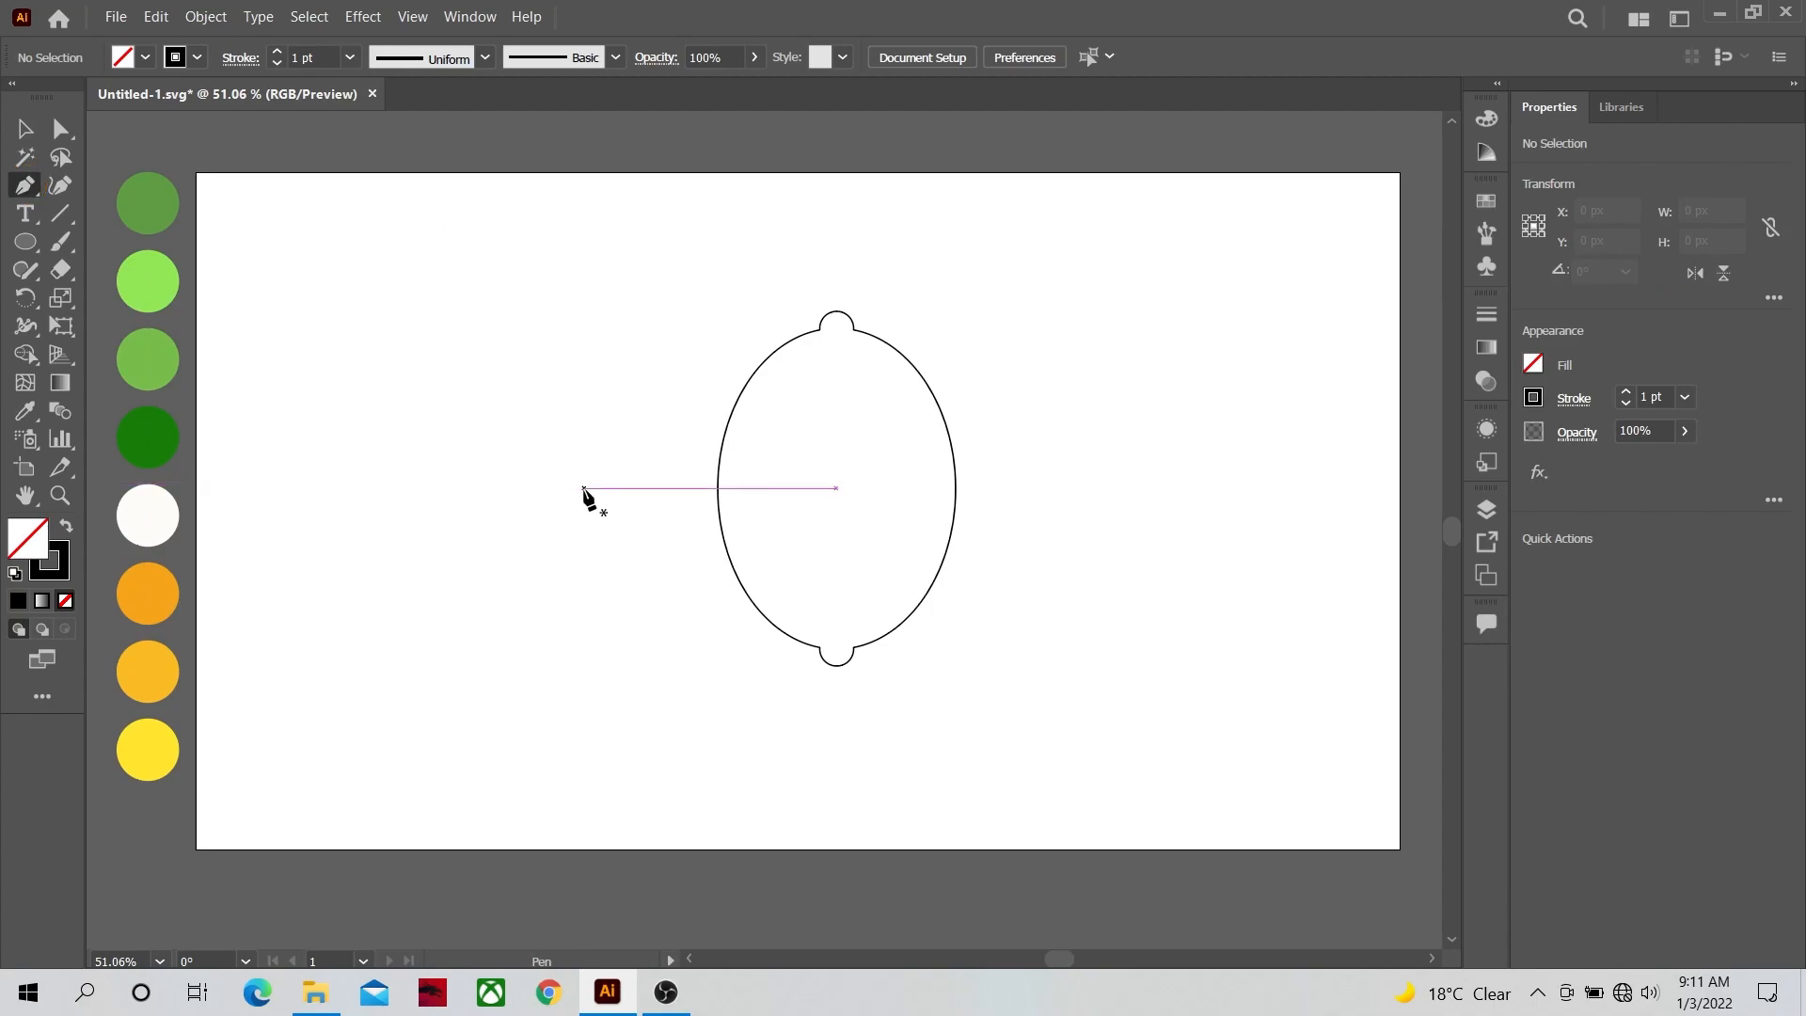
left_click(583, 487)
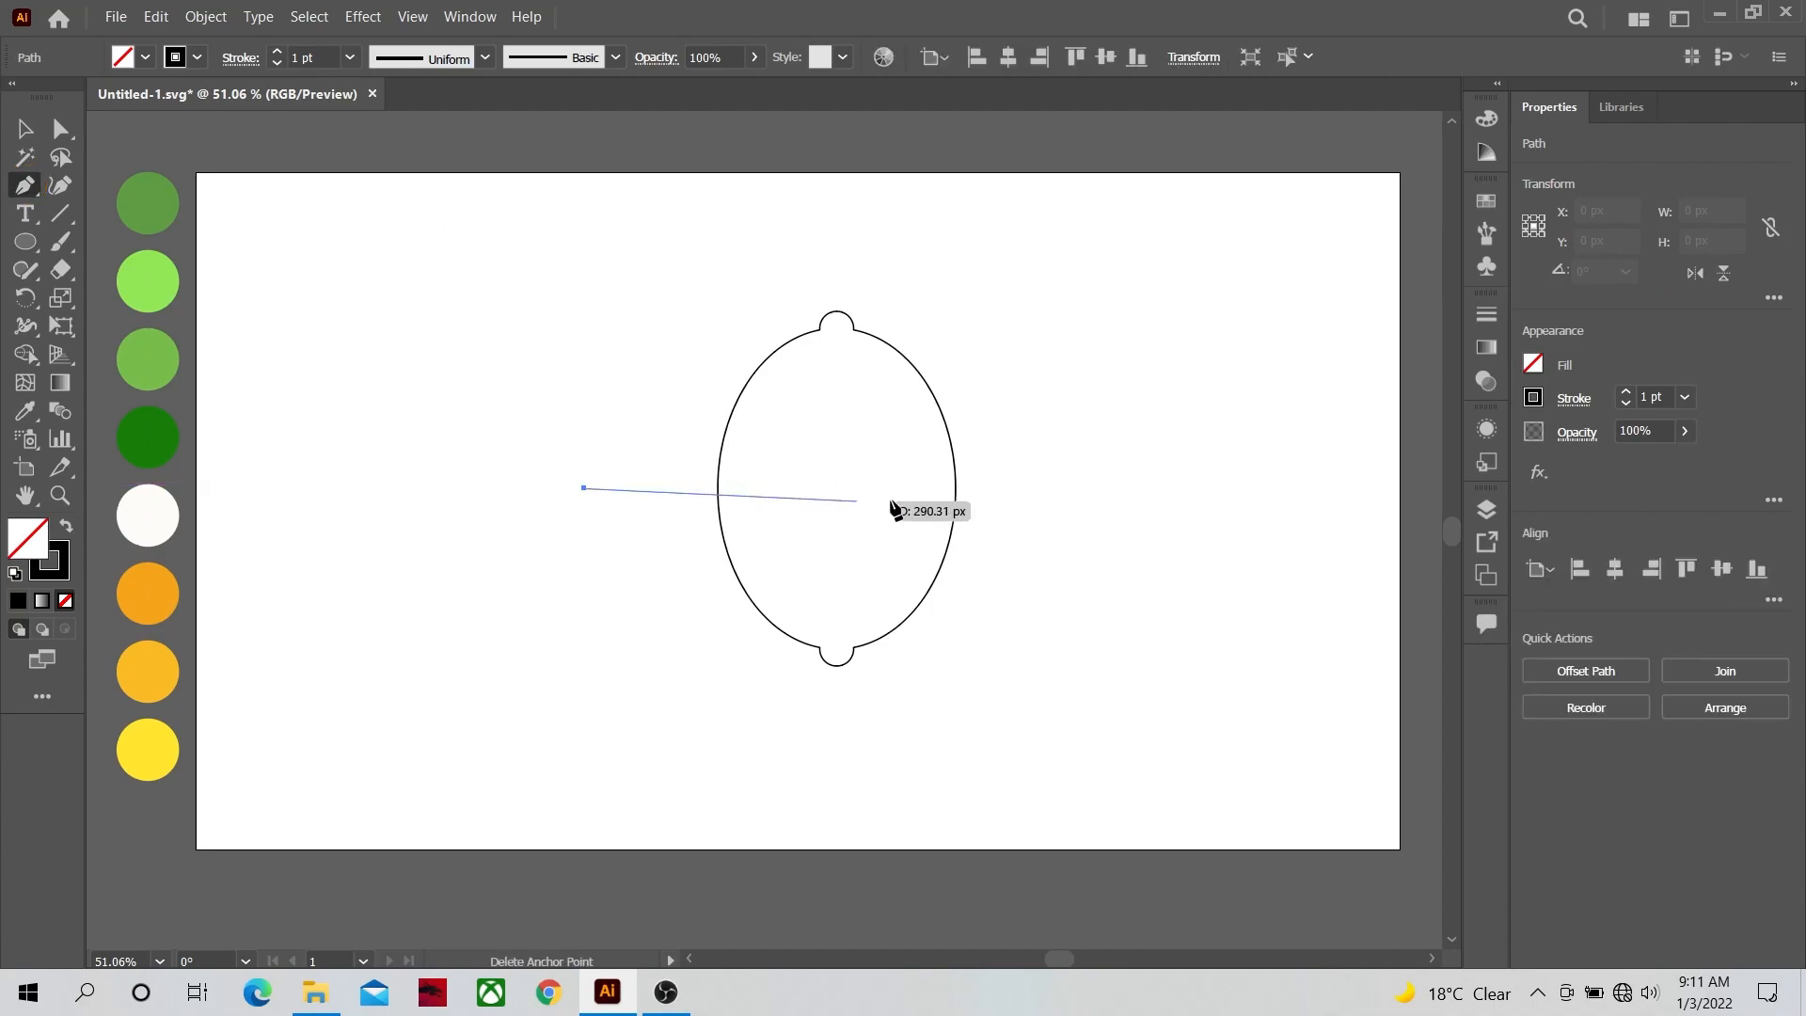
left_click(1040, 488)
left_click(1066, 563, "ctrl")
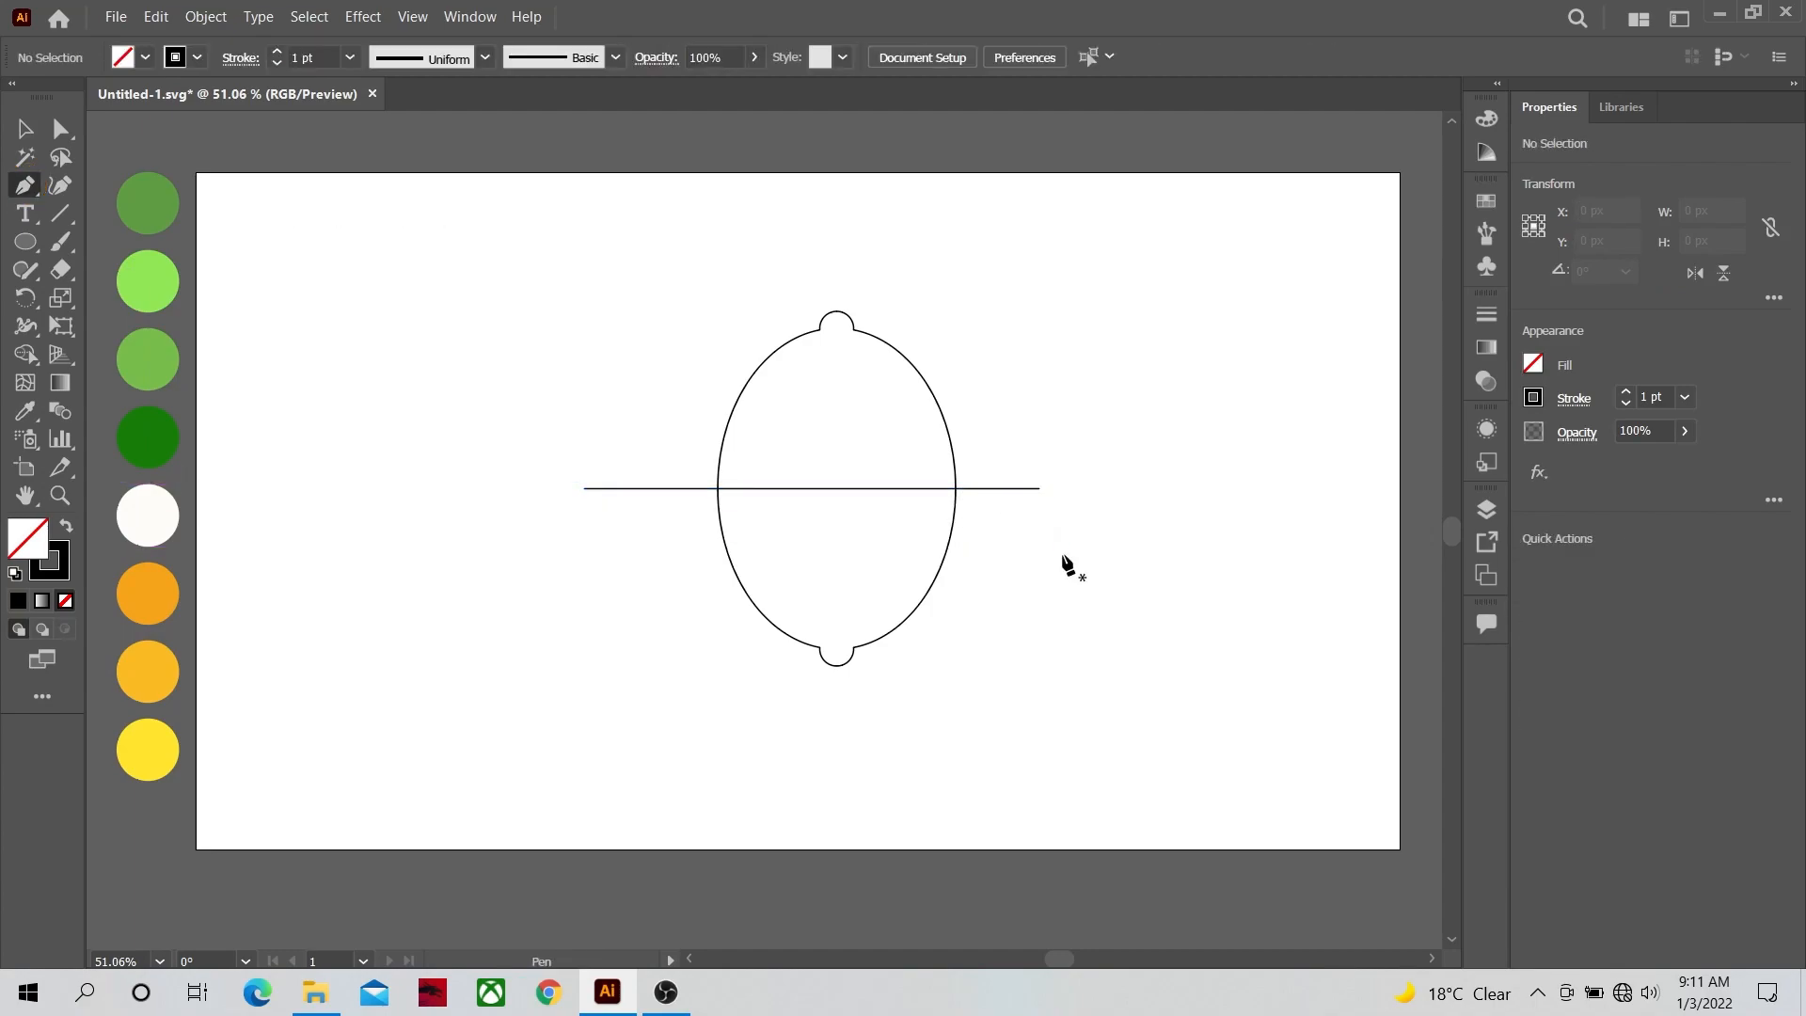
Step: Split the lemon outline along the horizontal line into upper and lower halves with the Shape Builder tool
key("v")
left_click_drag(1061, 551, 950, 442)
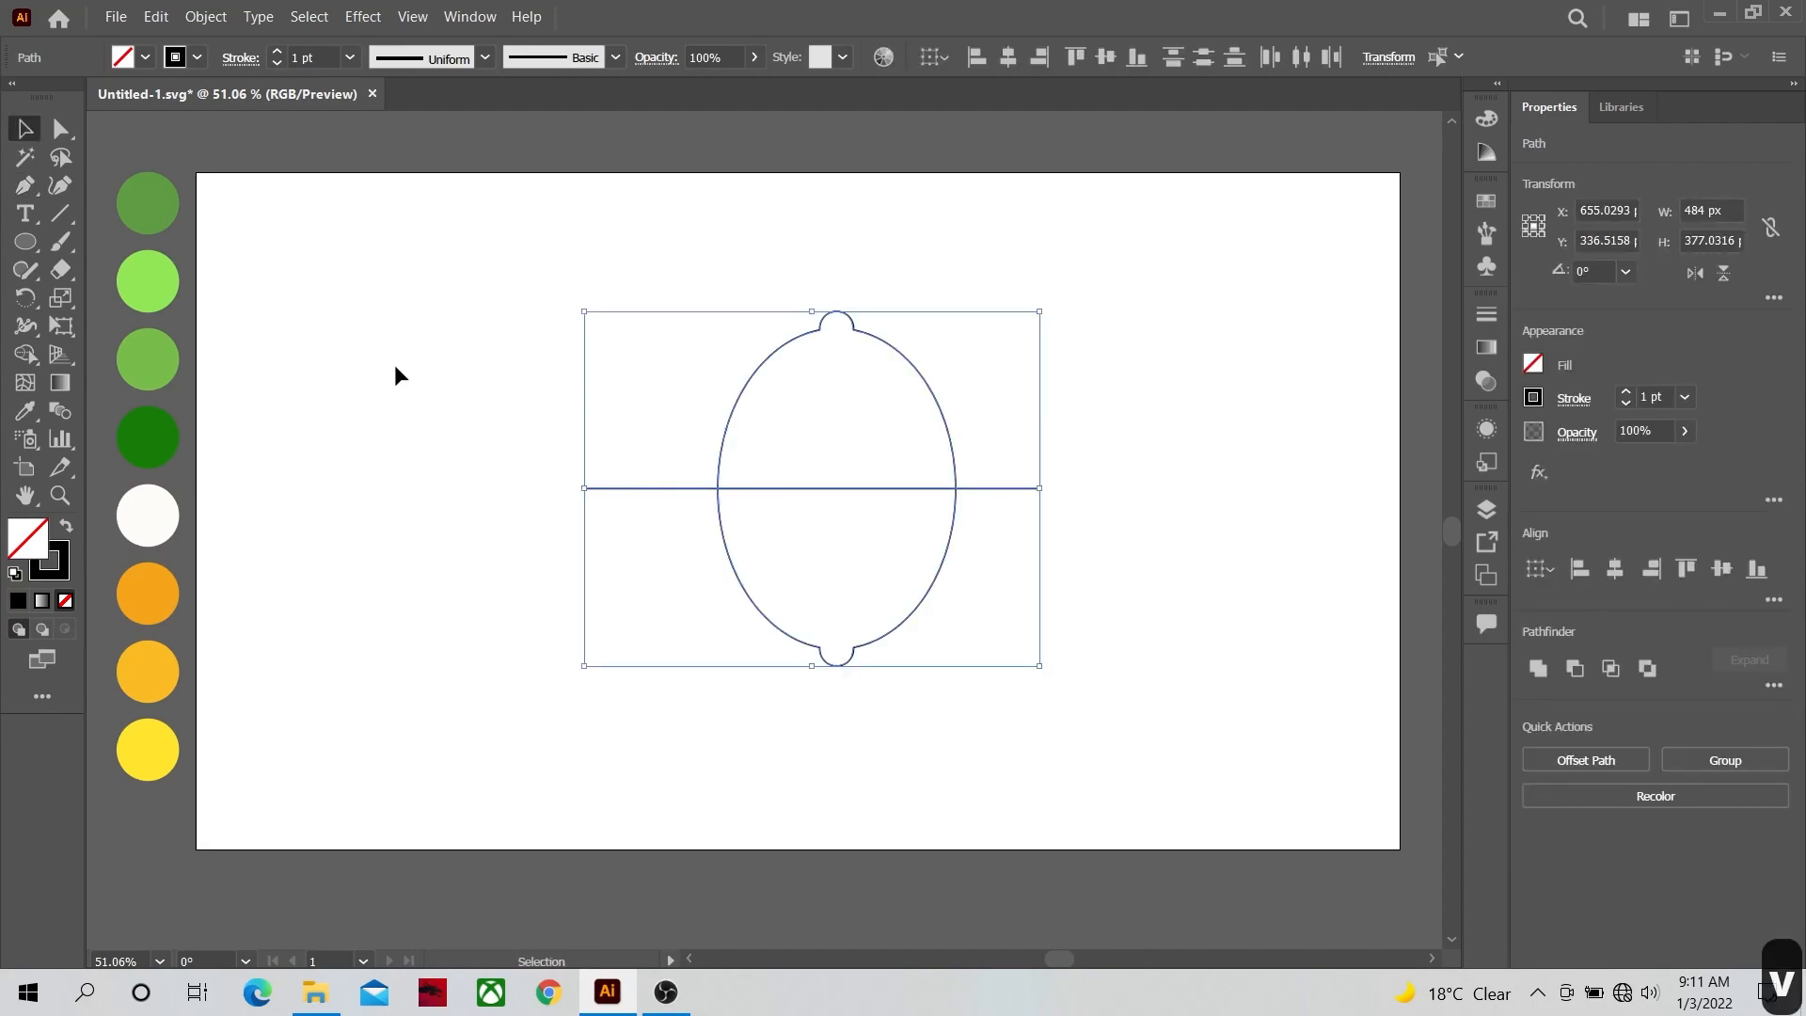
left_click(26, 355)
left_click(858, 421)
left_click(844, 549)
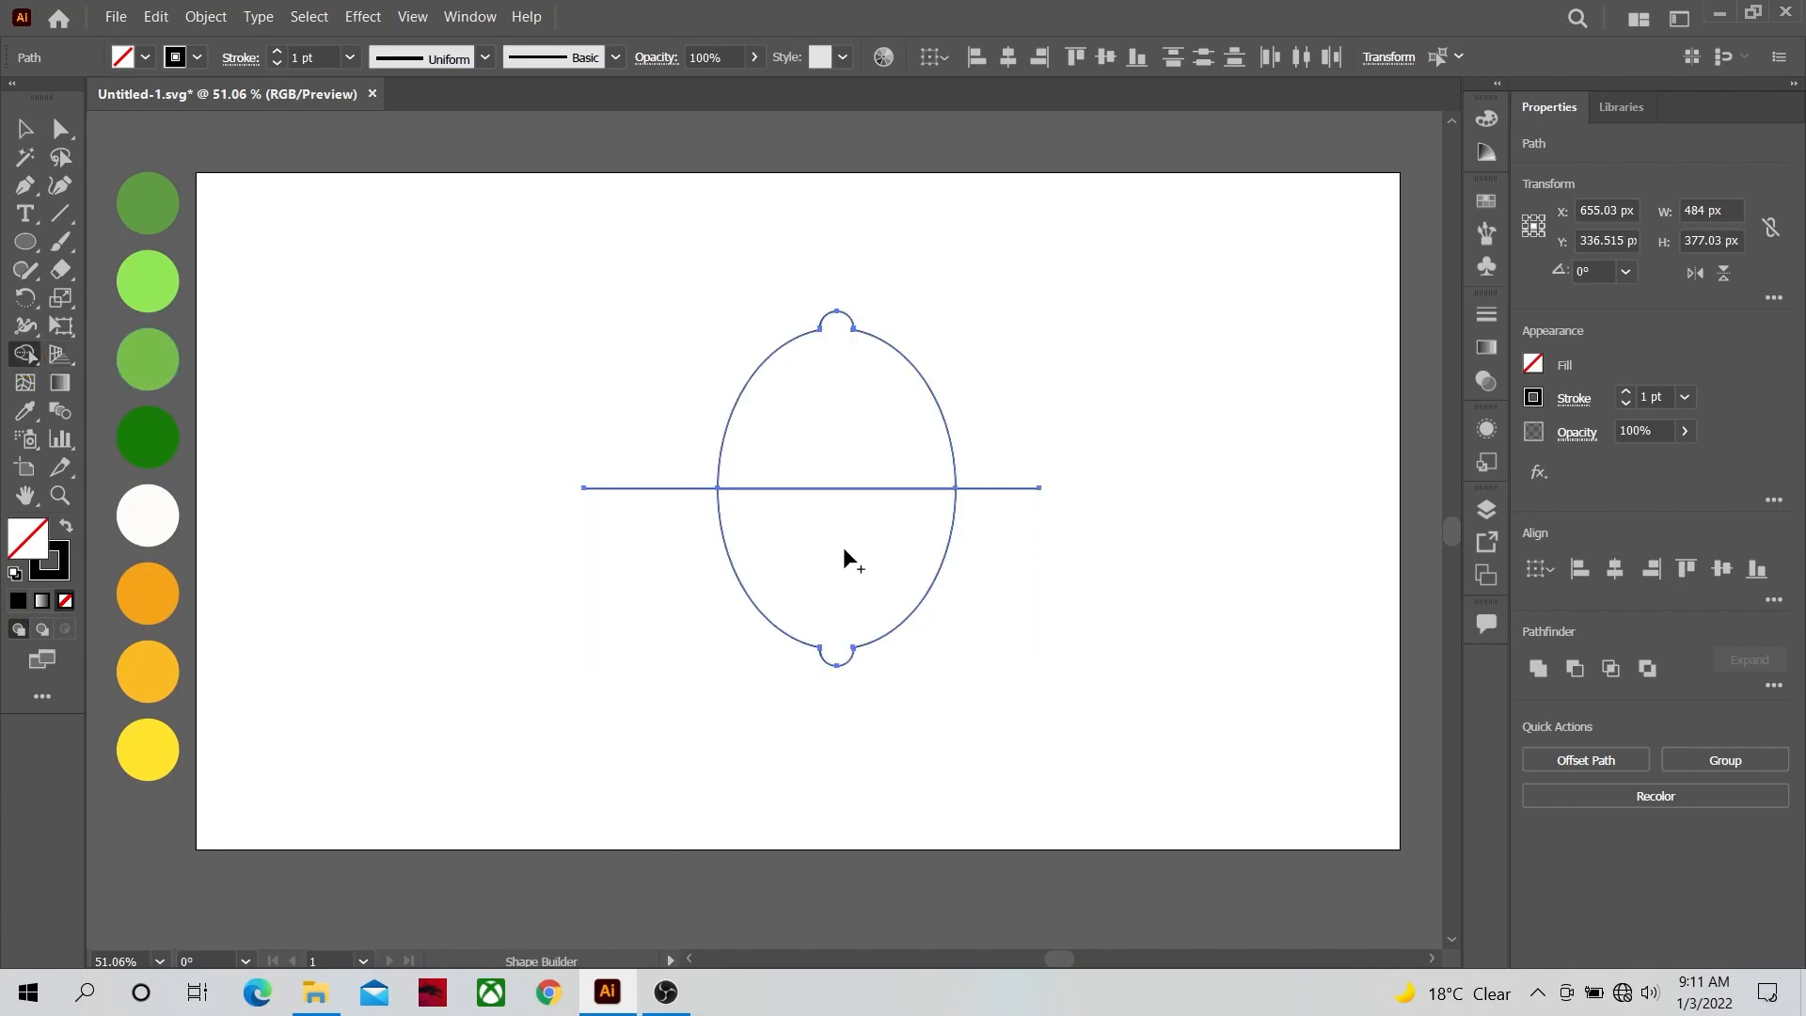
key("v")
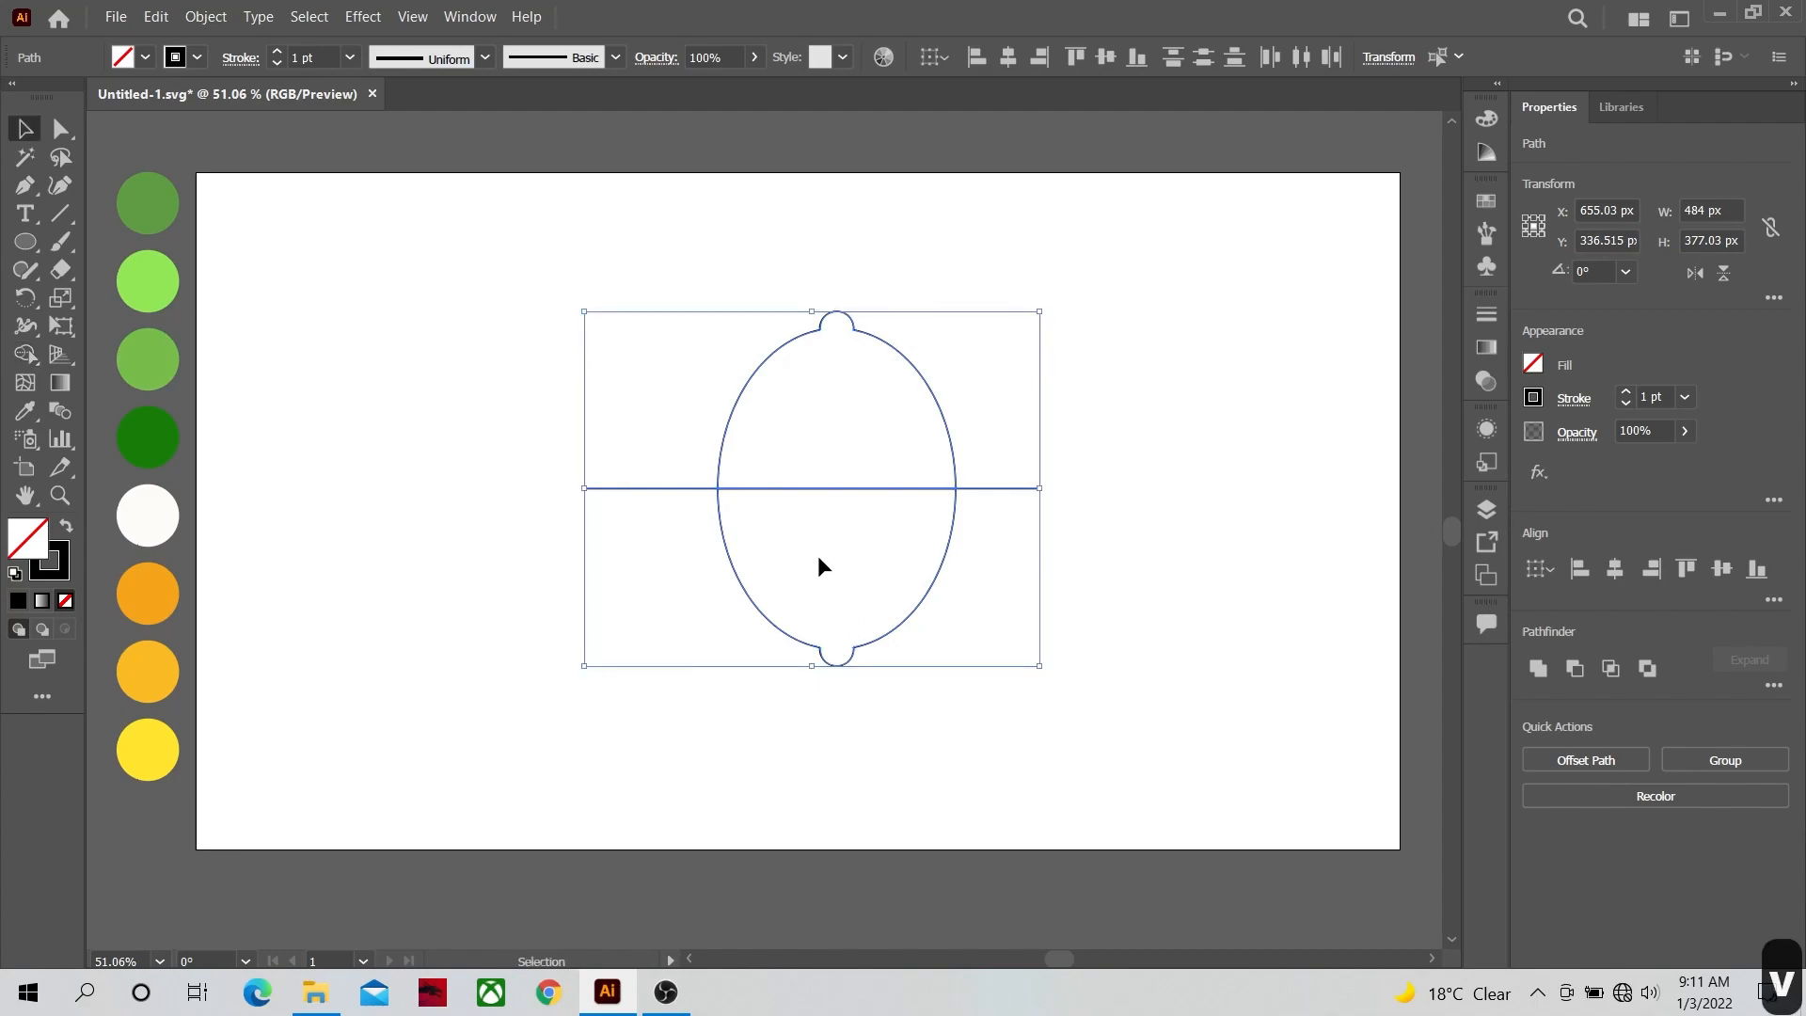
left_click(1003, 576)
Step: Move the upper half up and the lower half down, and delete the dividing line between them
left_click_drag(939, 414, 939, 342)
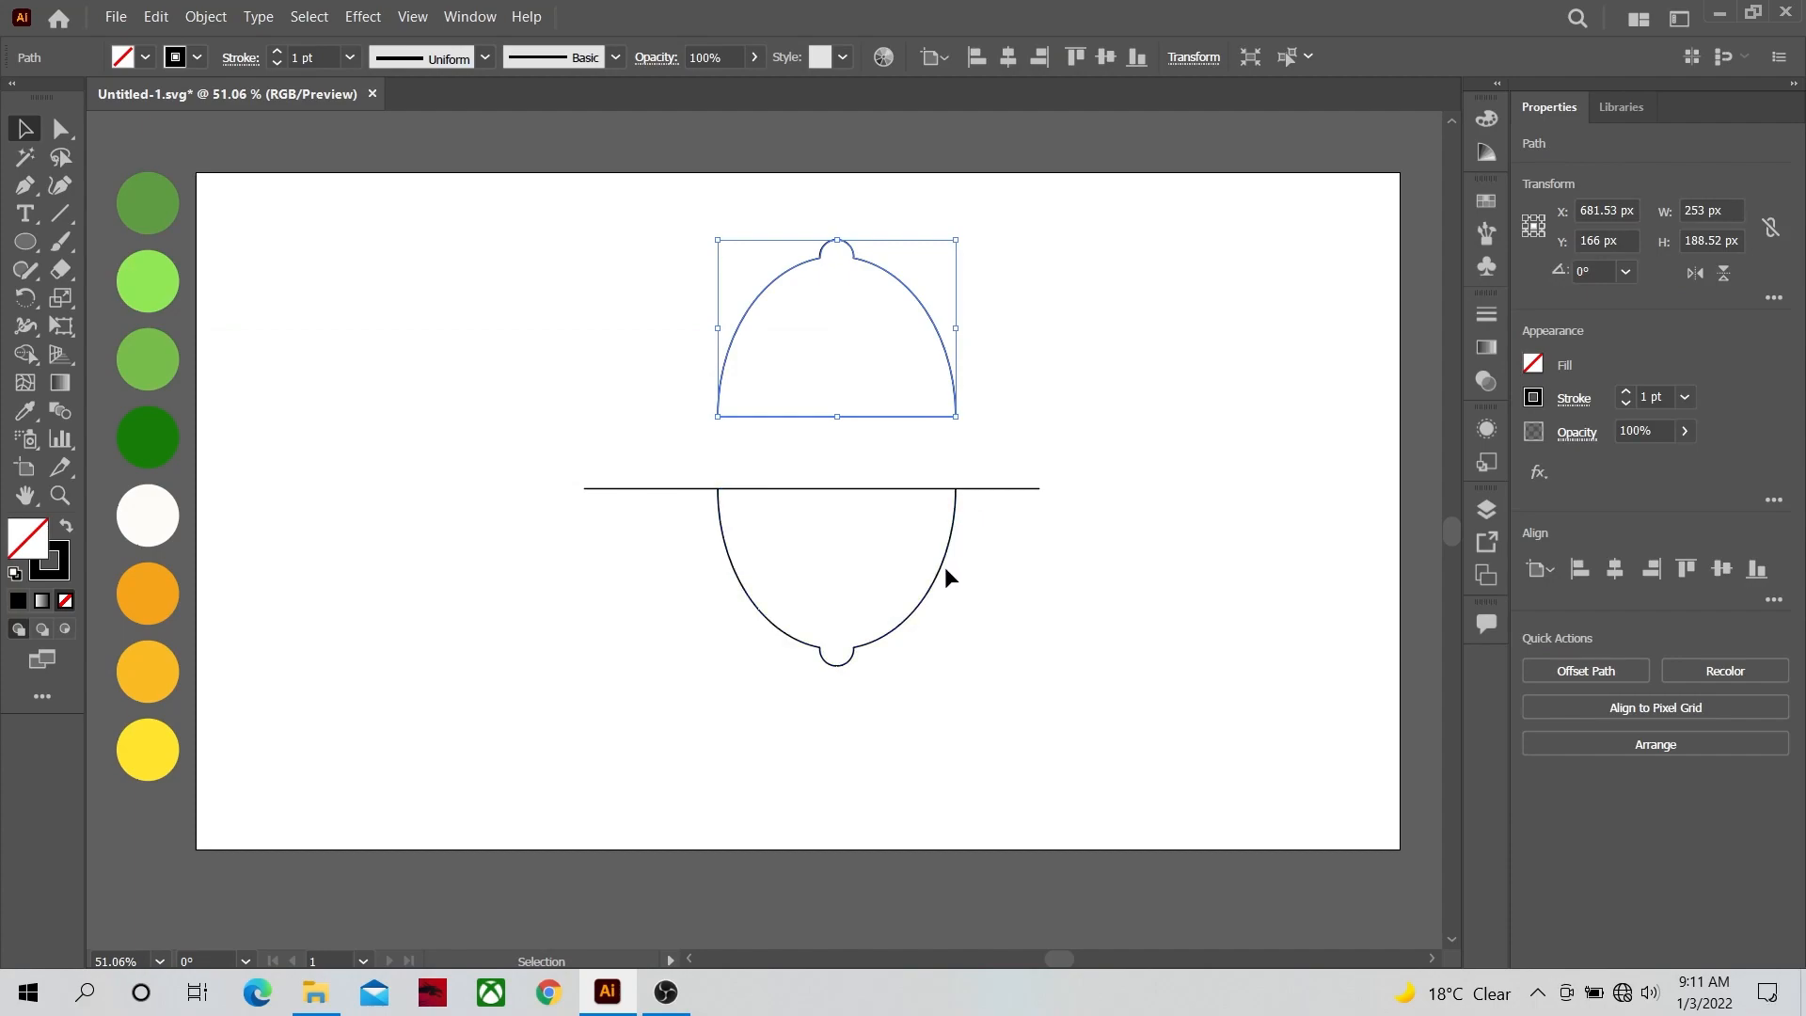
left_click_drag(946, 570, 933, 660)
left_click_drag(551, 473, 1040, 511)
key("Delete")
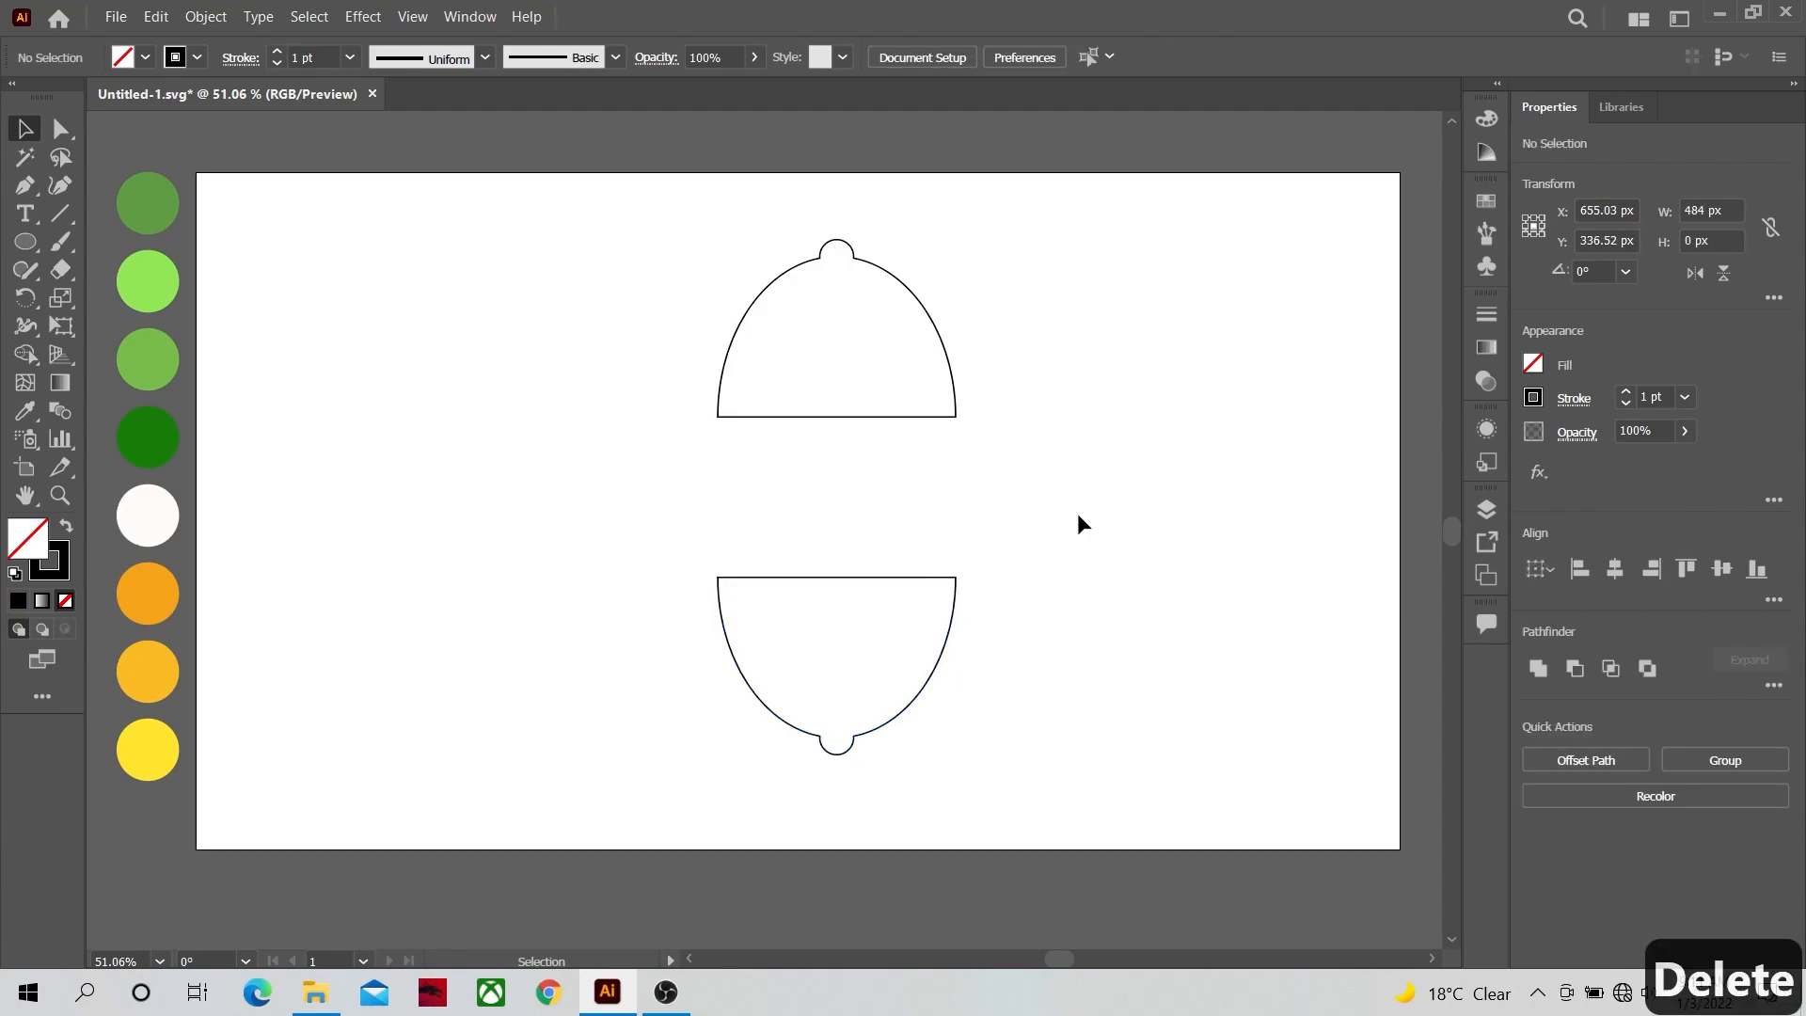
Step: Add an outward offset path of 10 px with miter joins around both lemon halves
left_click_drag(1059, 356, 890, 600)
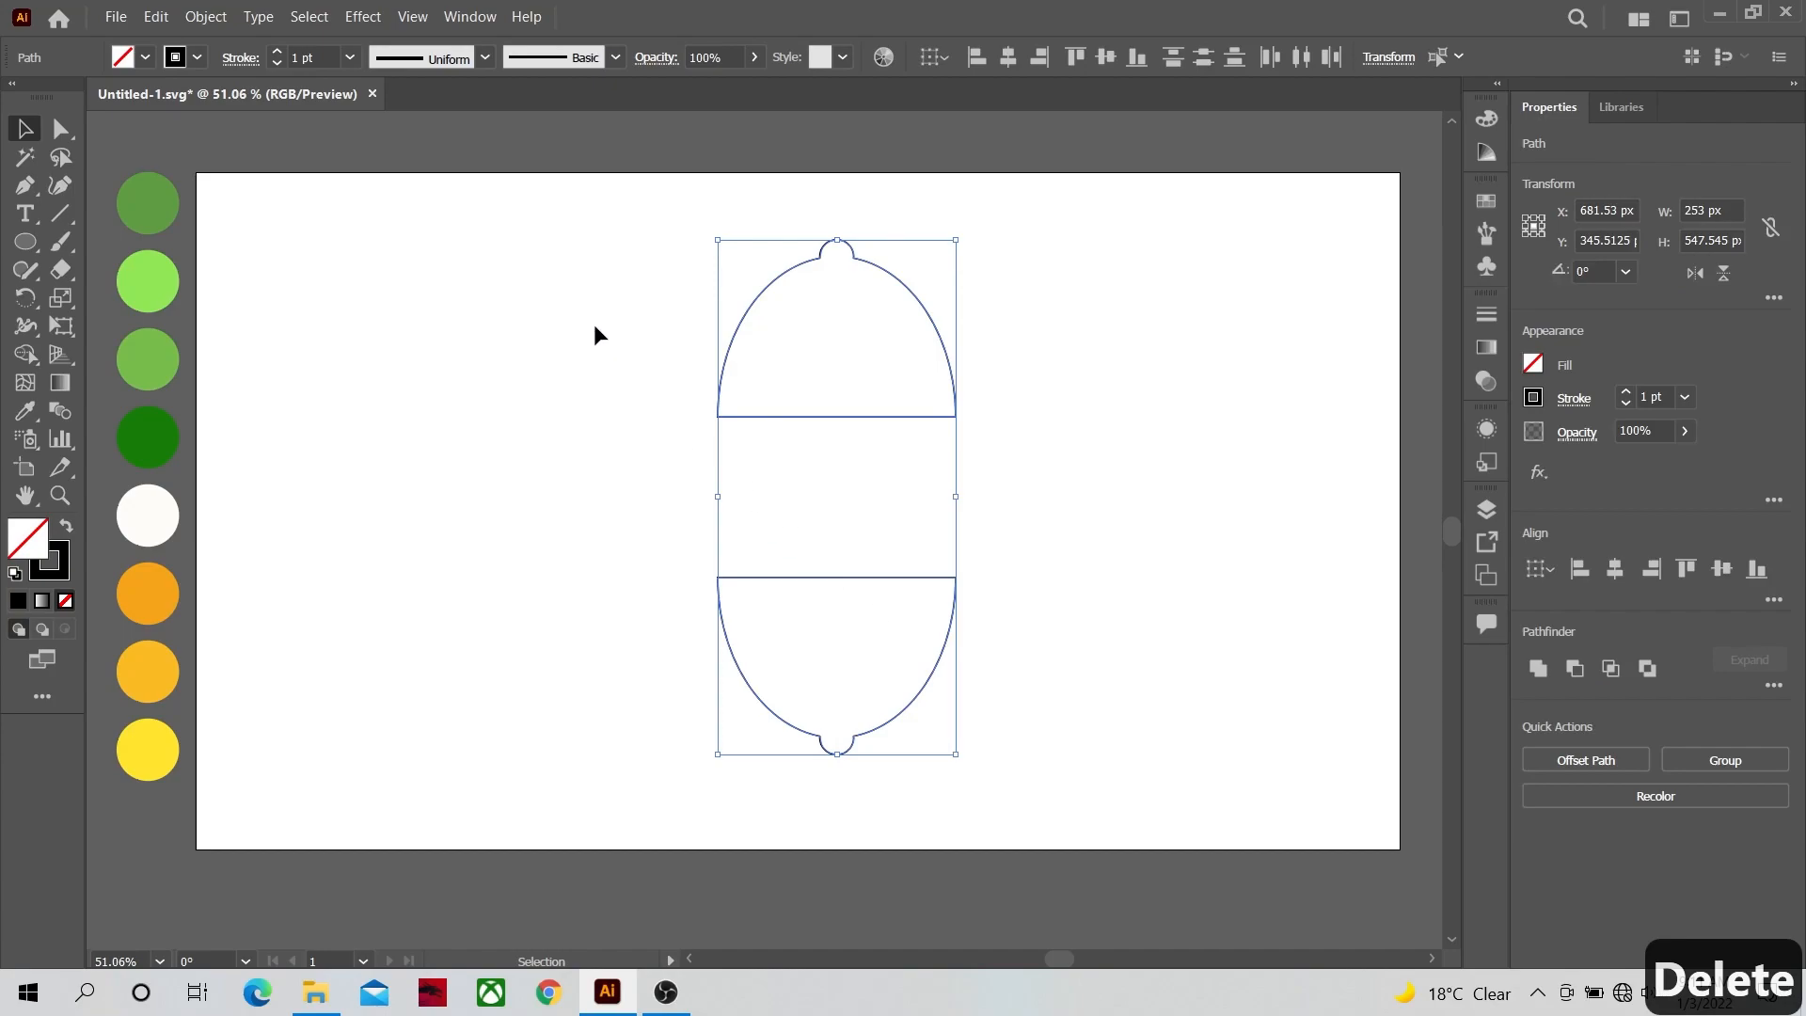
left_click(206, 18)
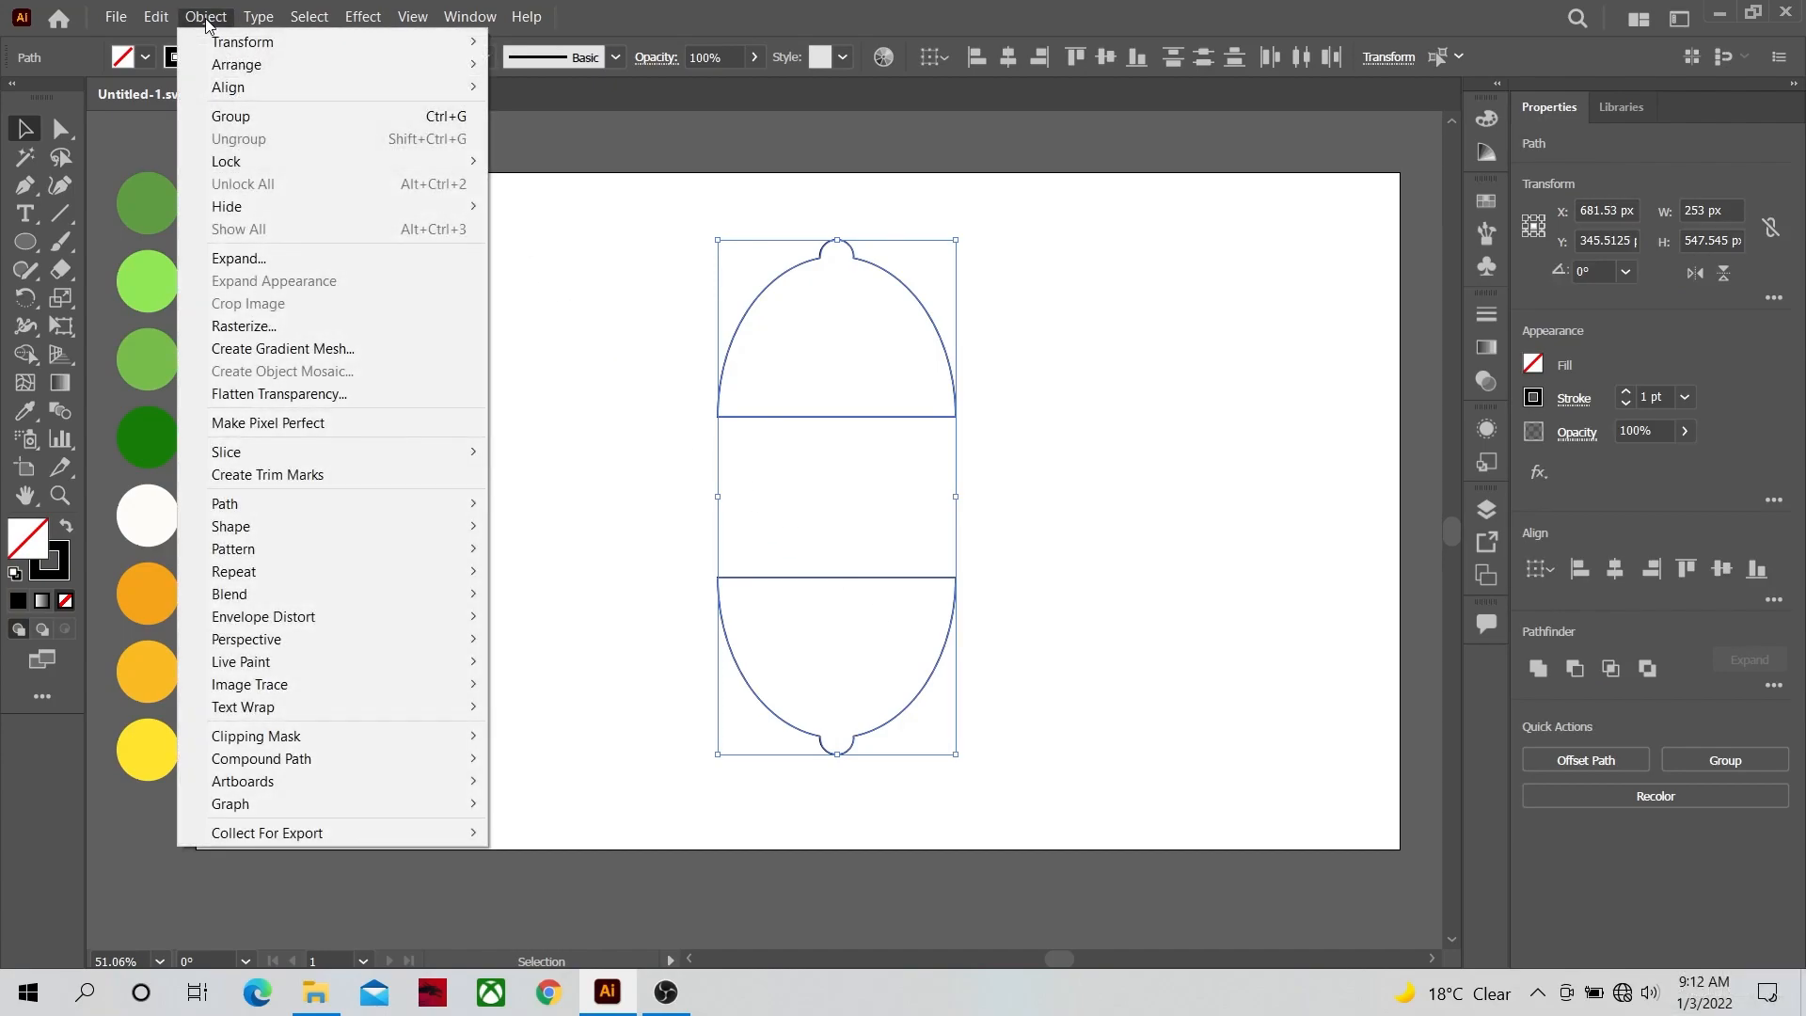
mouse_move(389, 504)
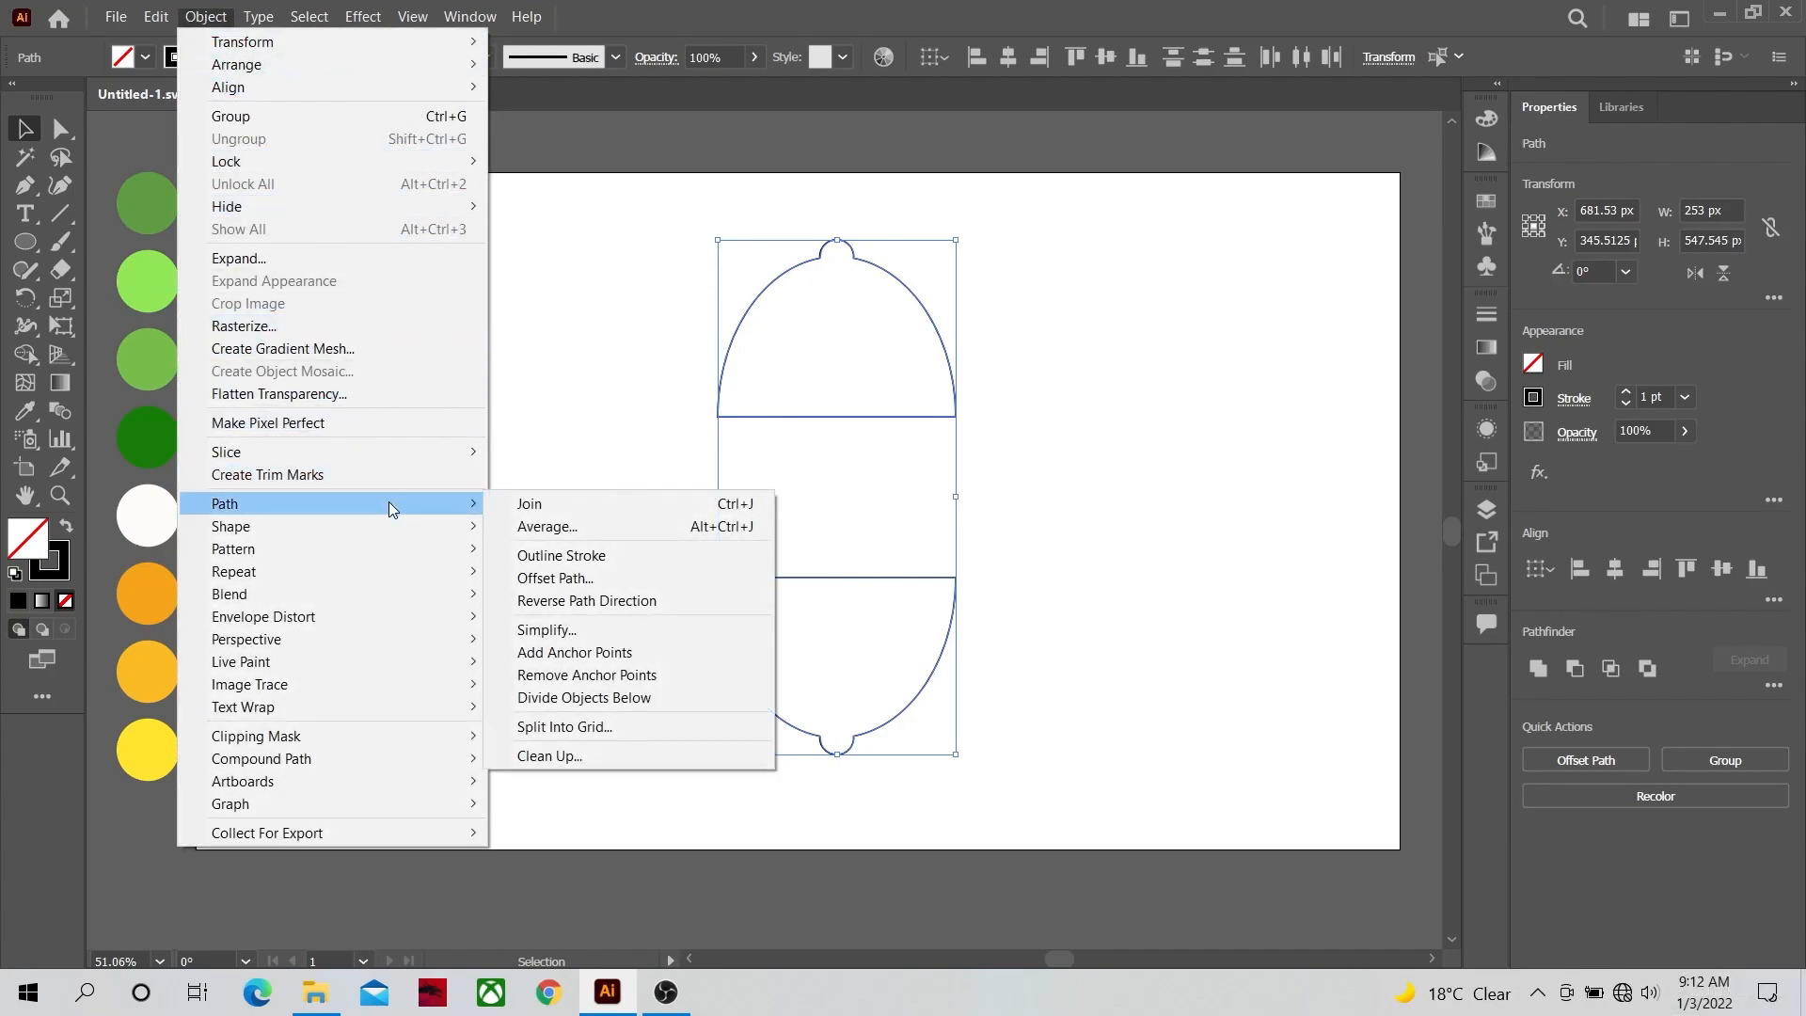
left_click(538, 578)
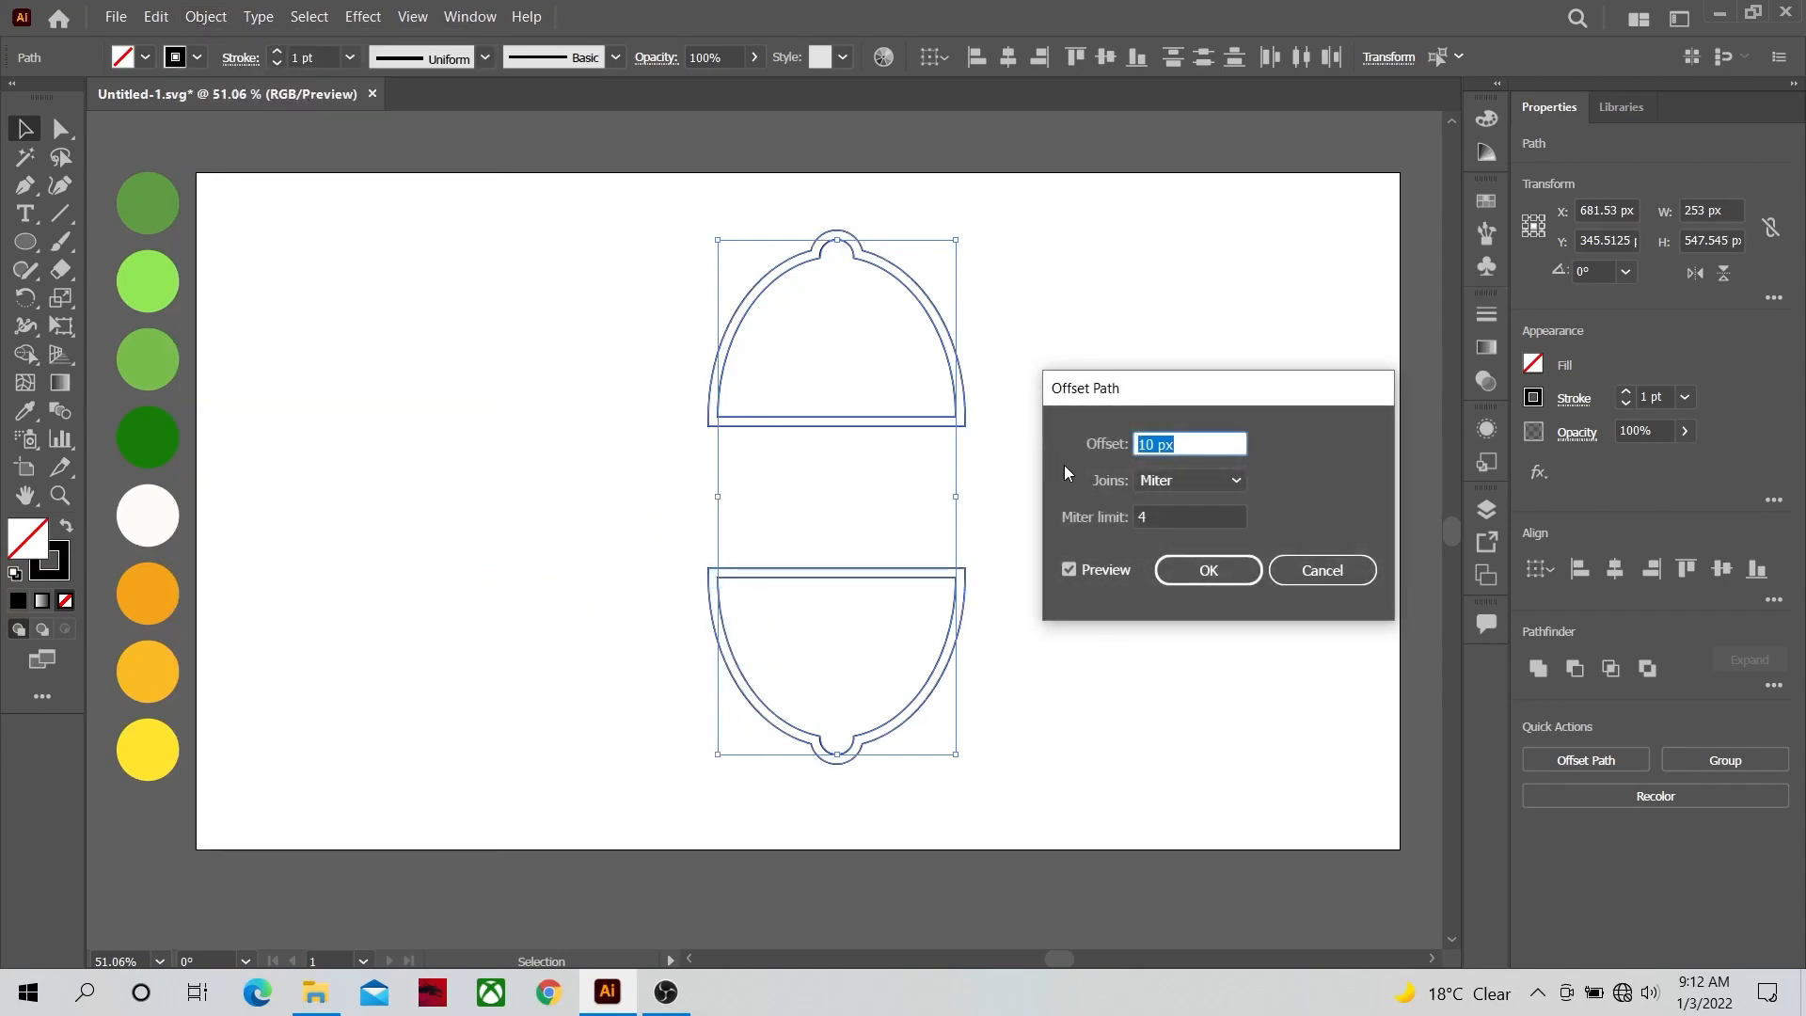
type("10")
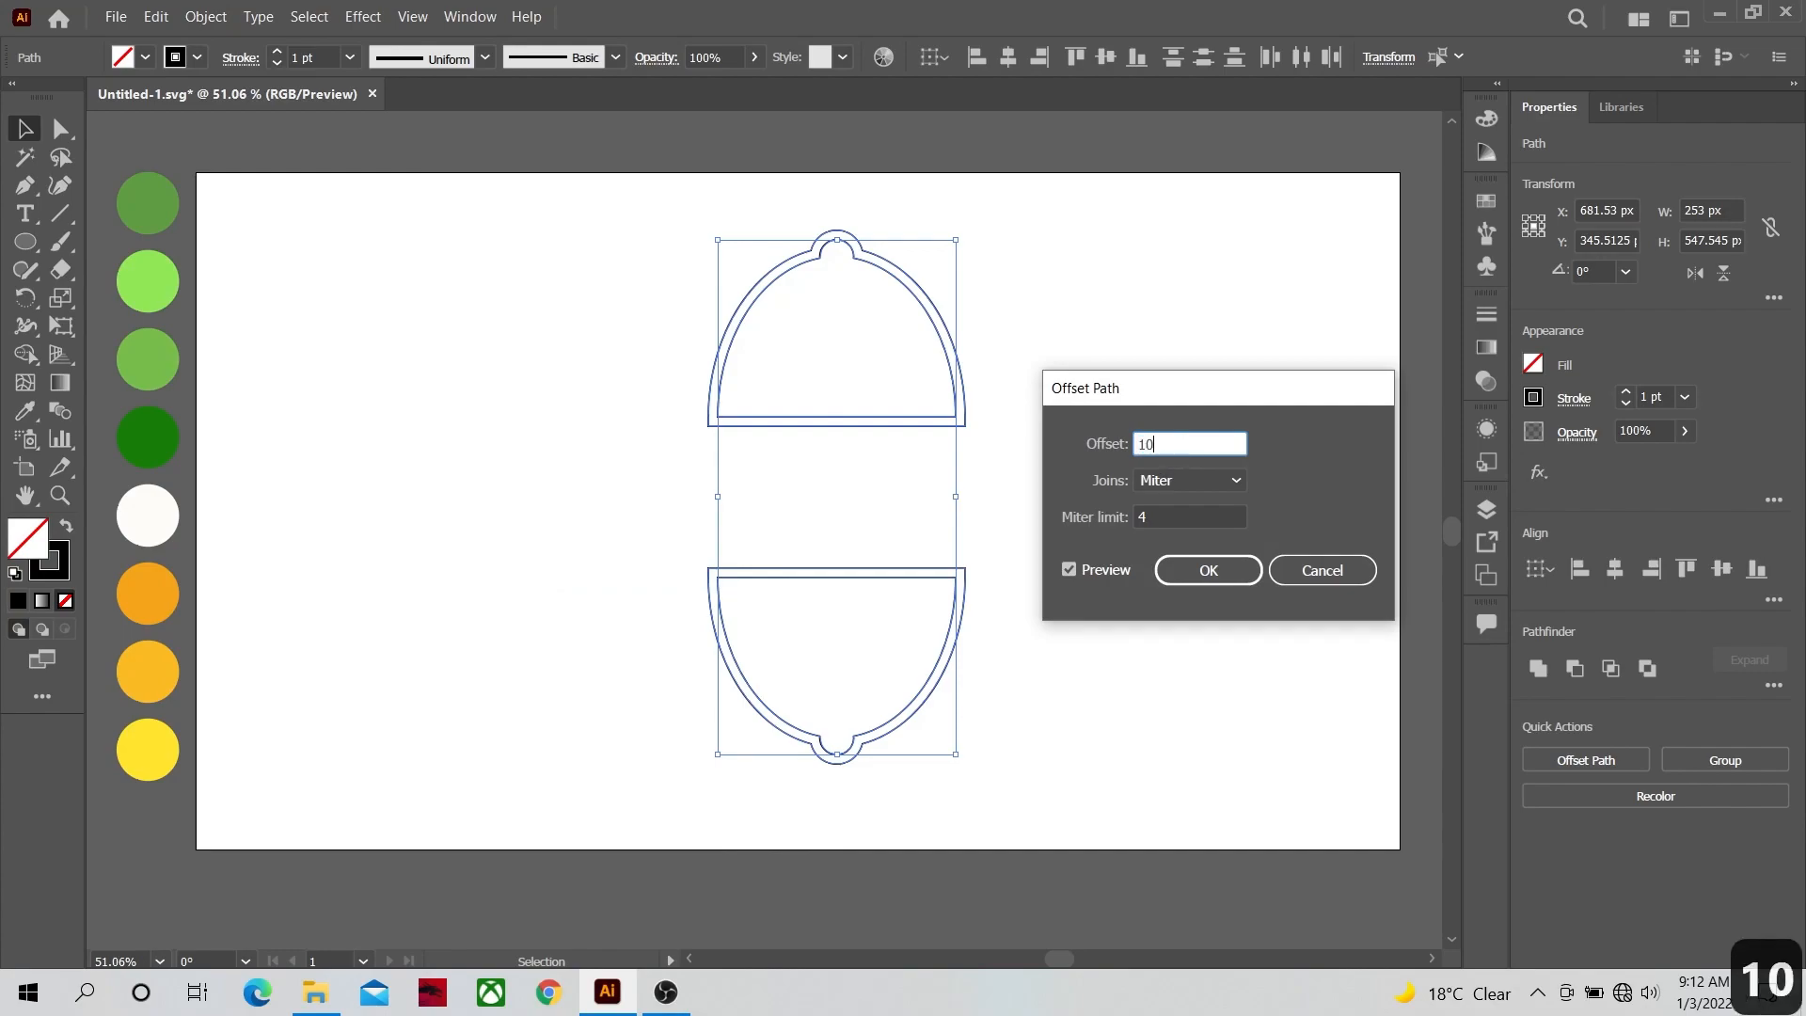
left_click(1185, 572)
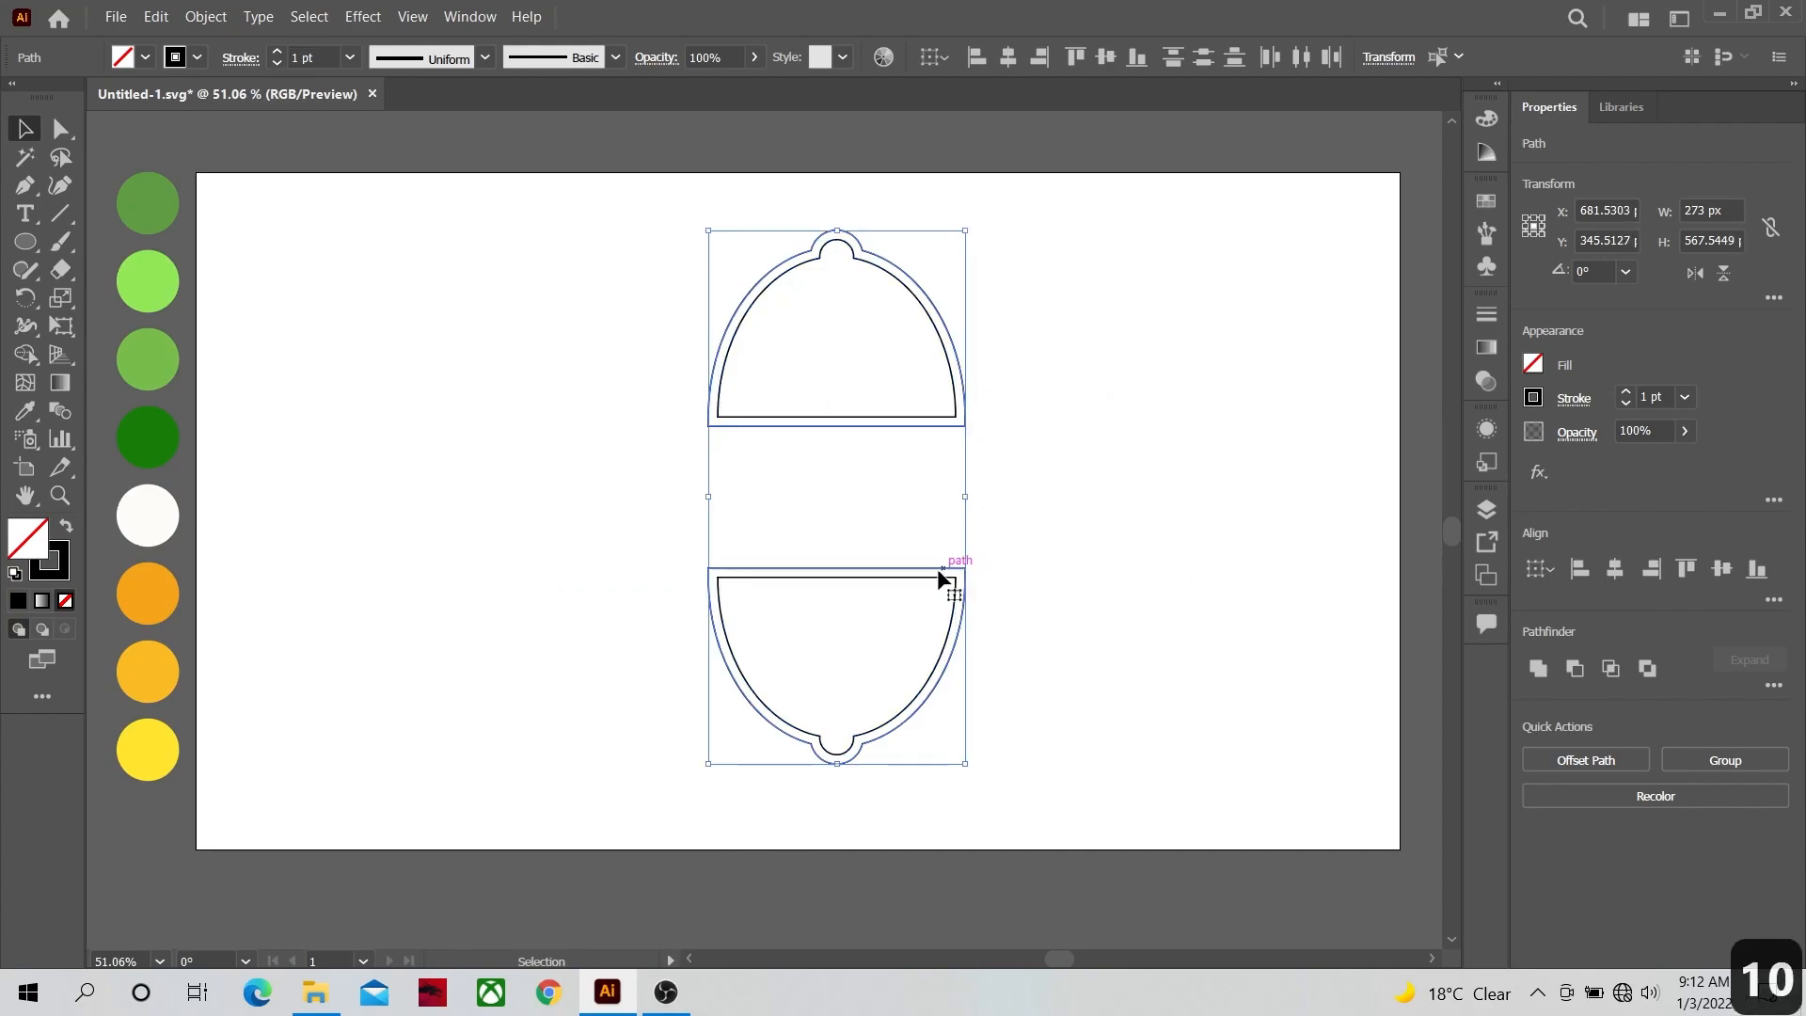
left_click(998, 525)
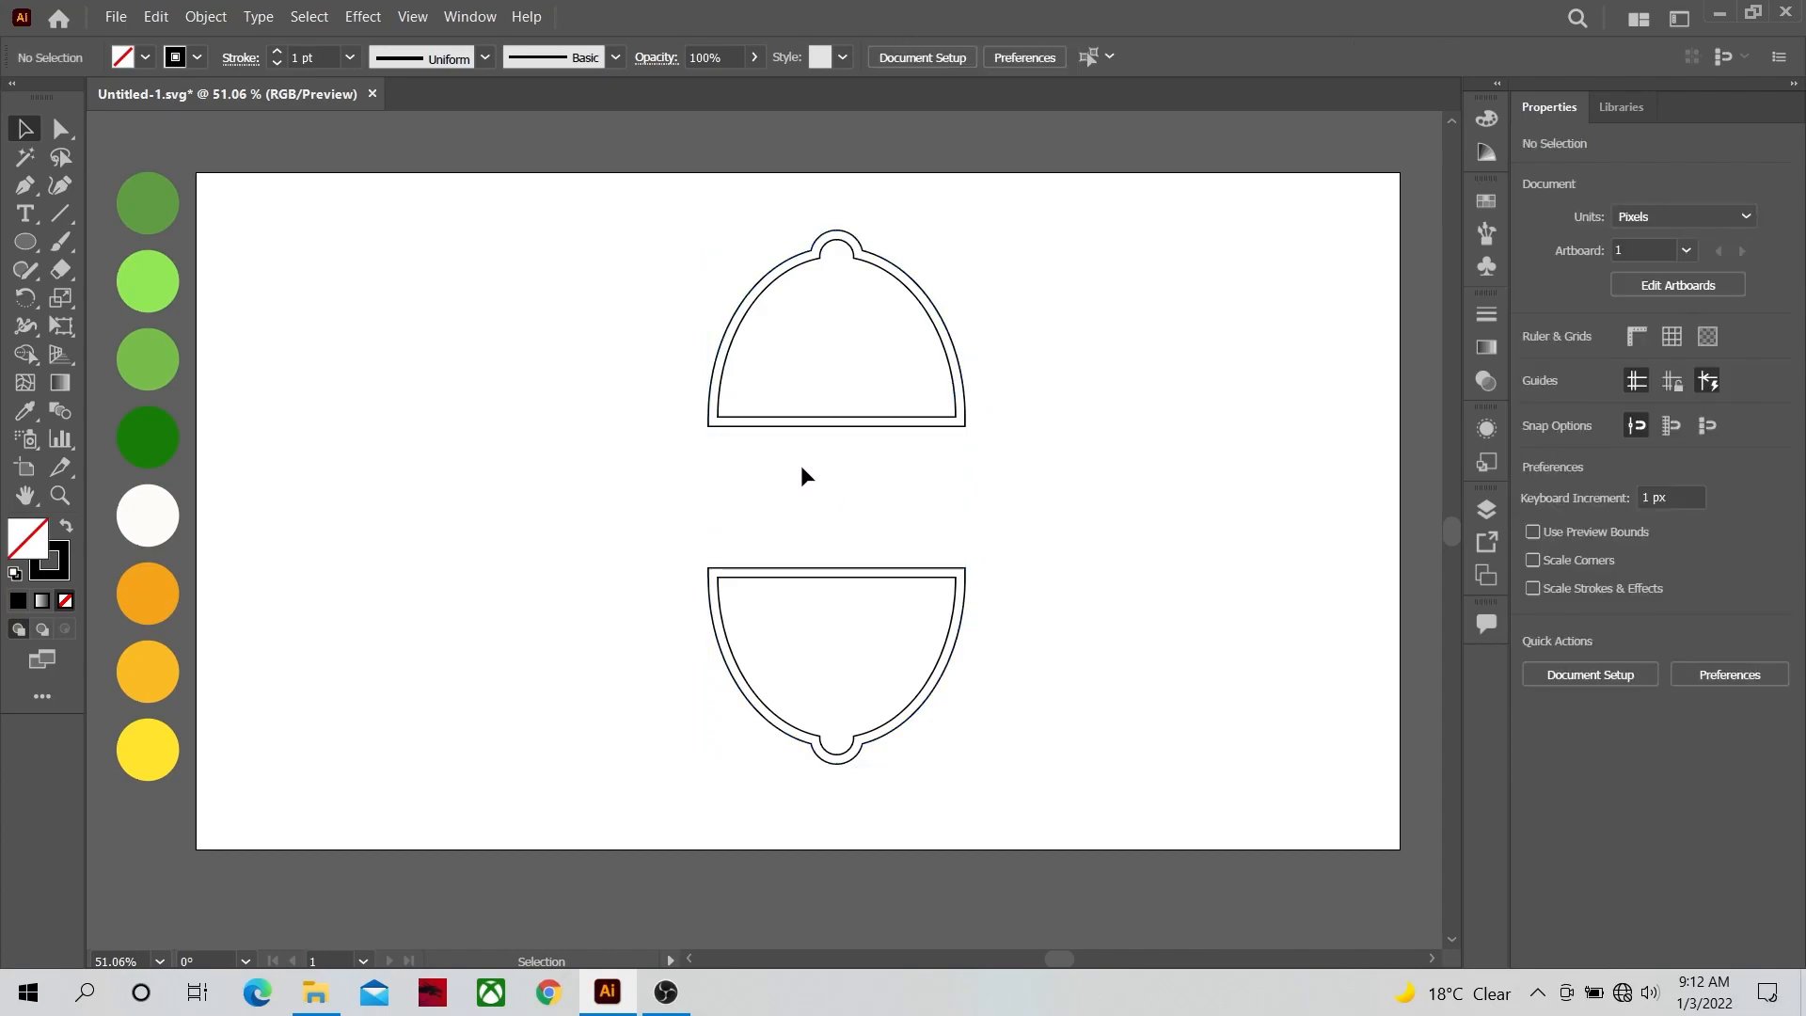
Step: Draw a circle about 281 px in diameter in the empty area to the left of the lemon halves
left_click_drag(33, 244, 103, 300)
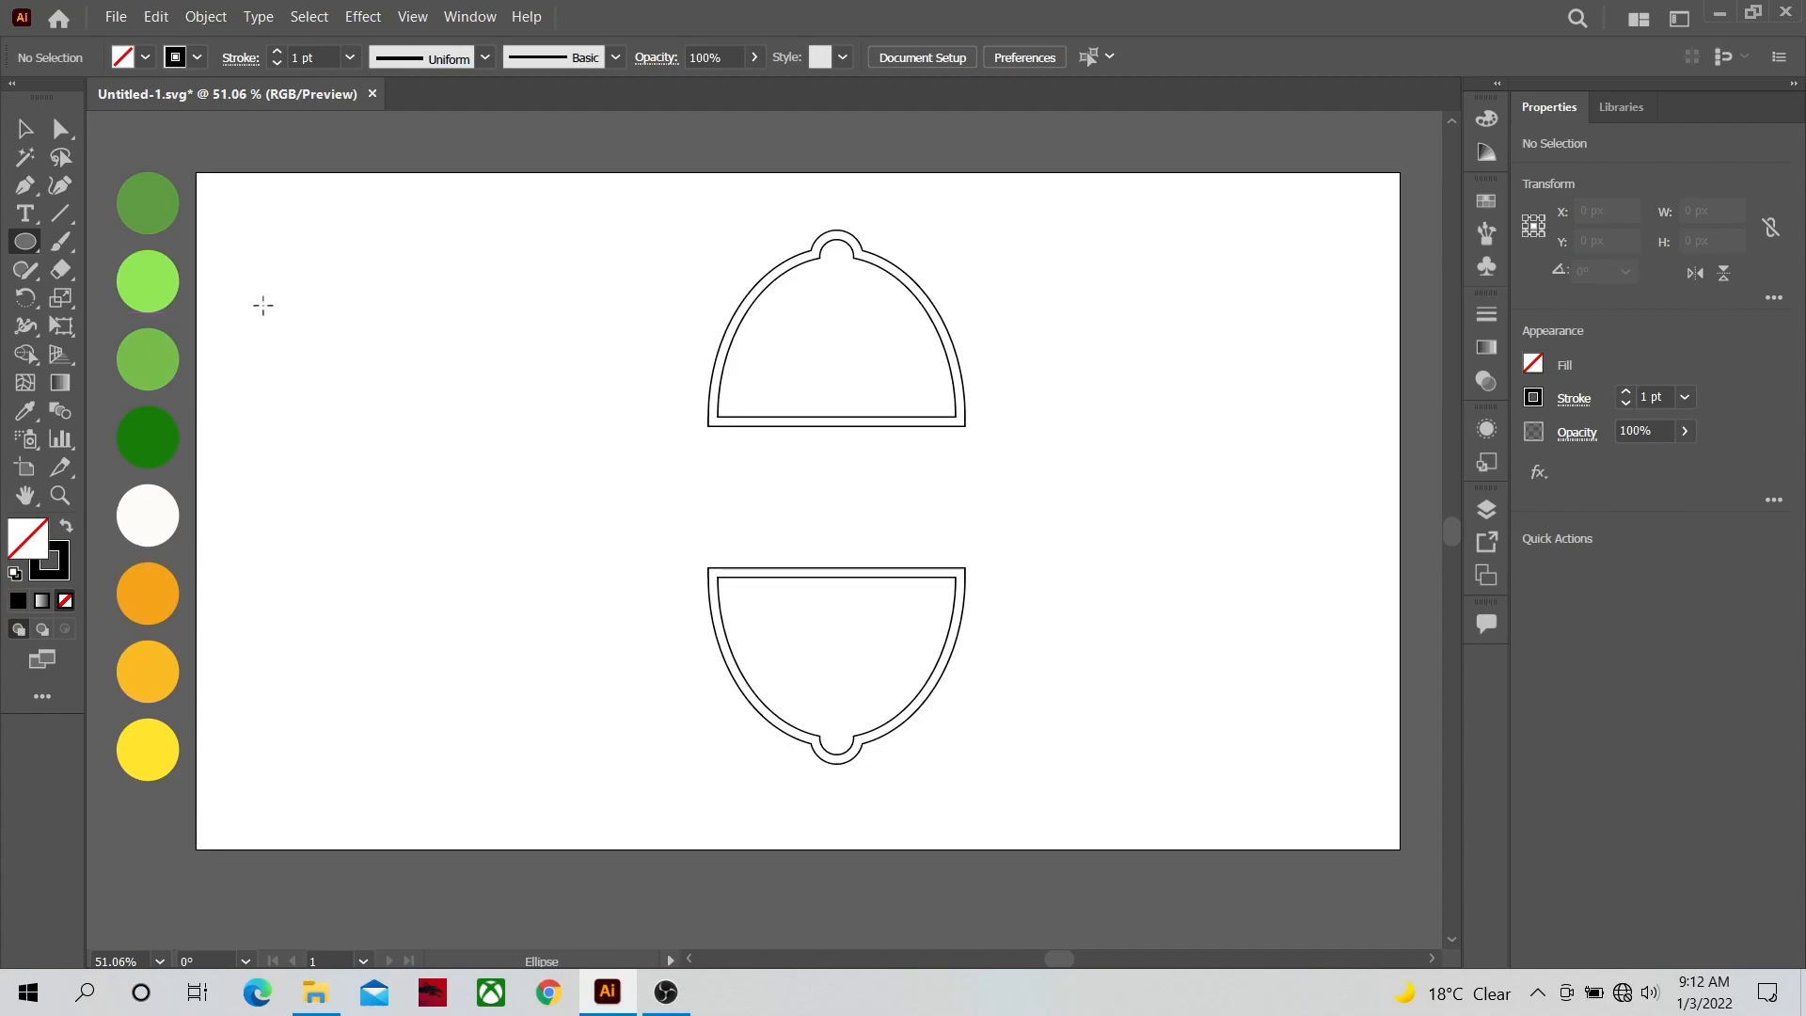
left_click_drag(322, 263, 587, 460)
left_click(23, 129)
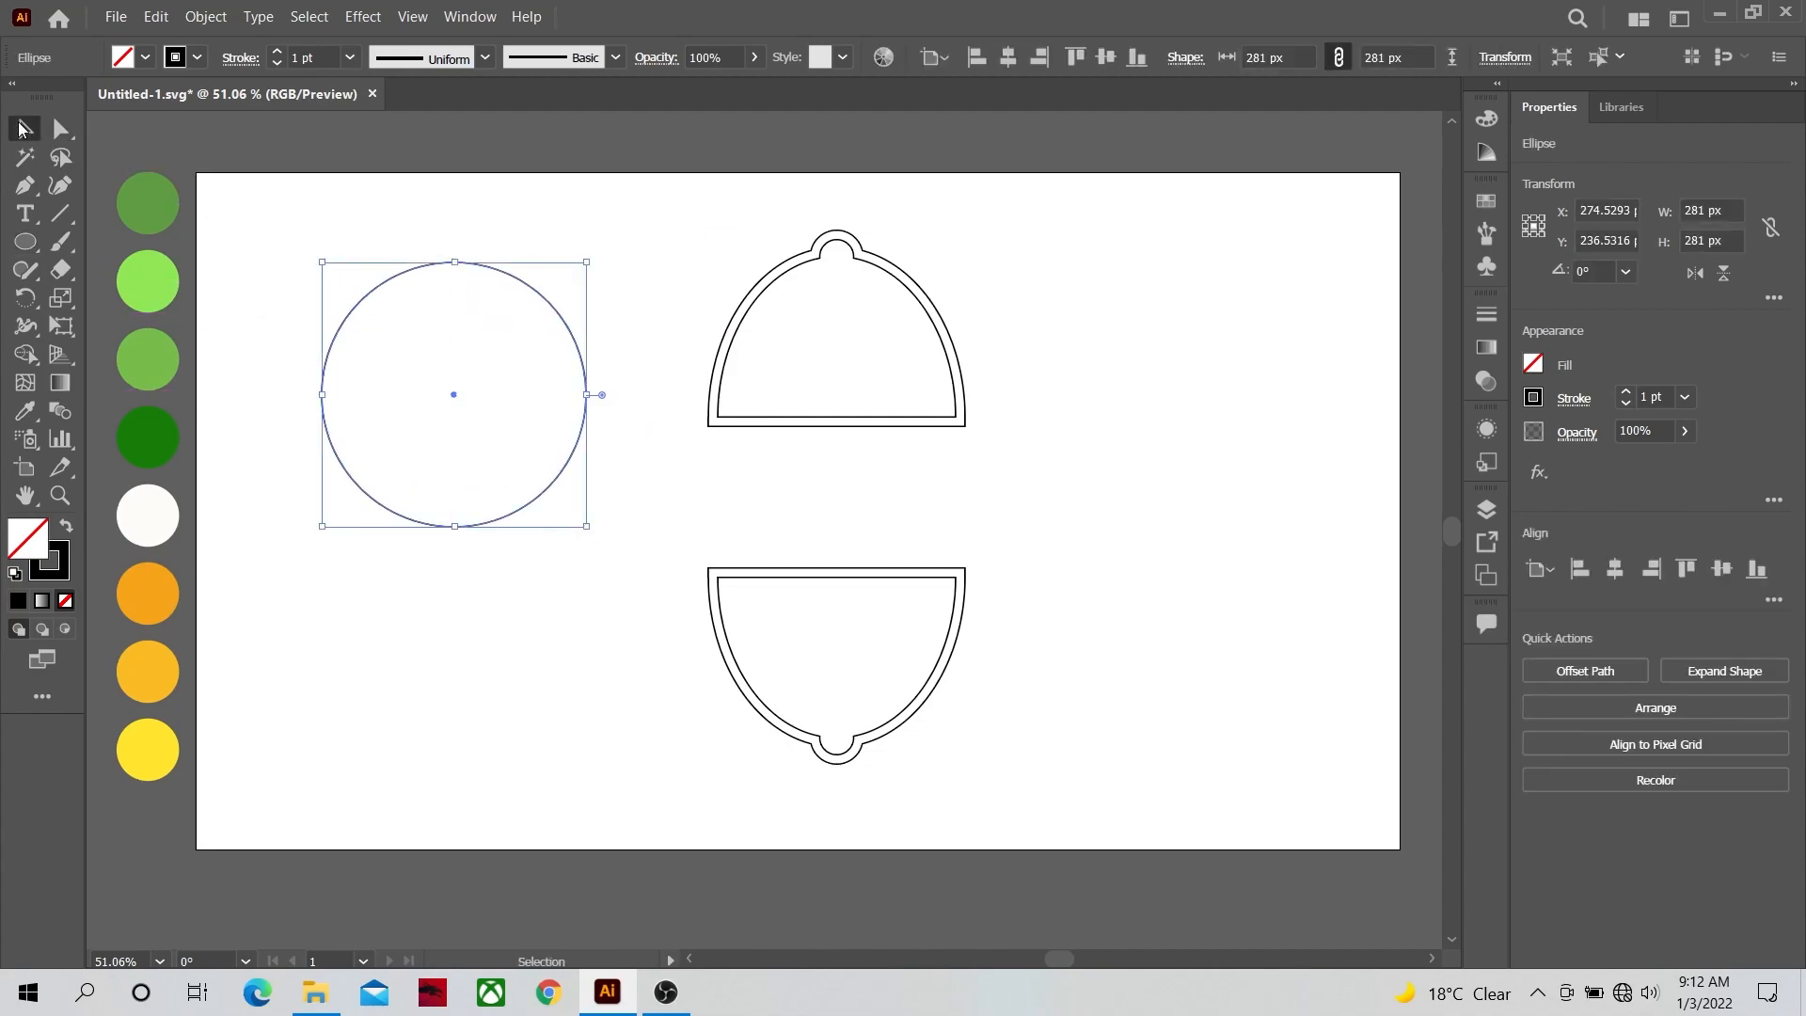
left_click_drag(546, 481, 527, 472)
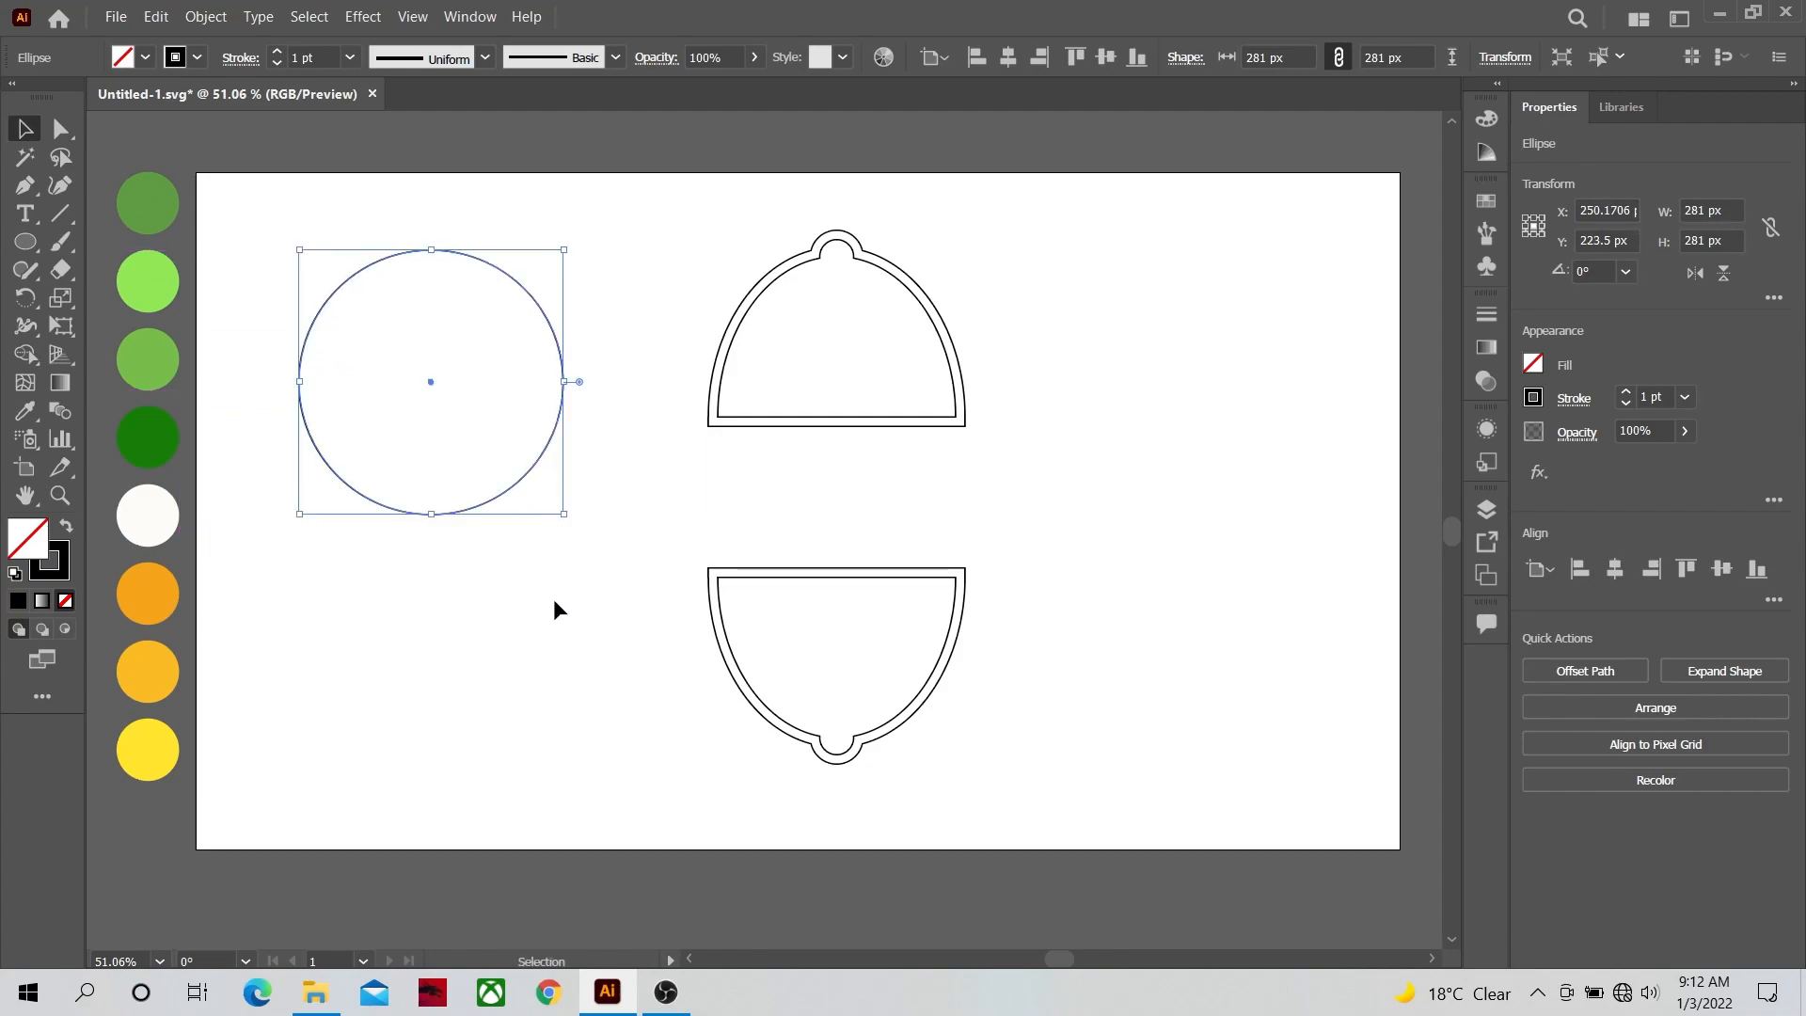
Step: Add an outward offset path of 10 px with miter joins around the circle
left_click(205, 21)
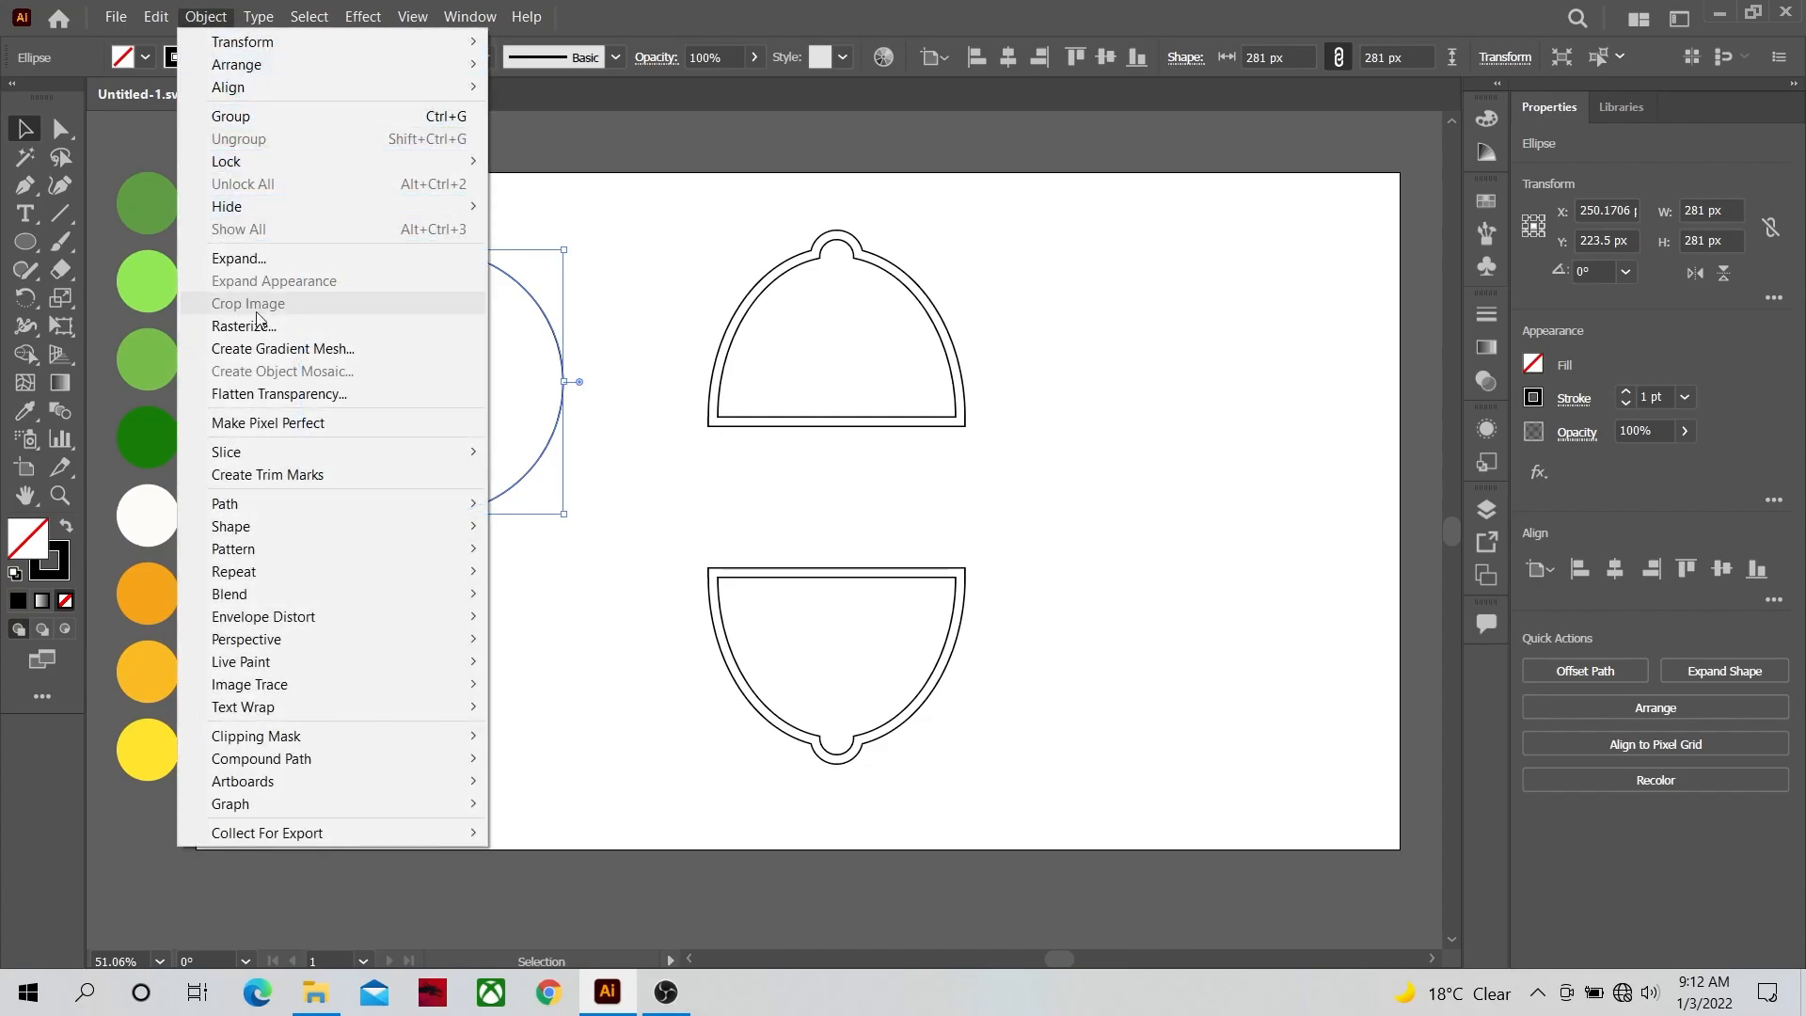
mouse_move(275, 499)
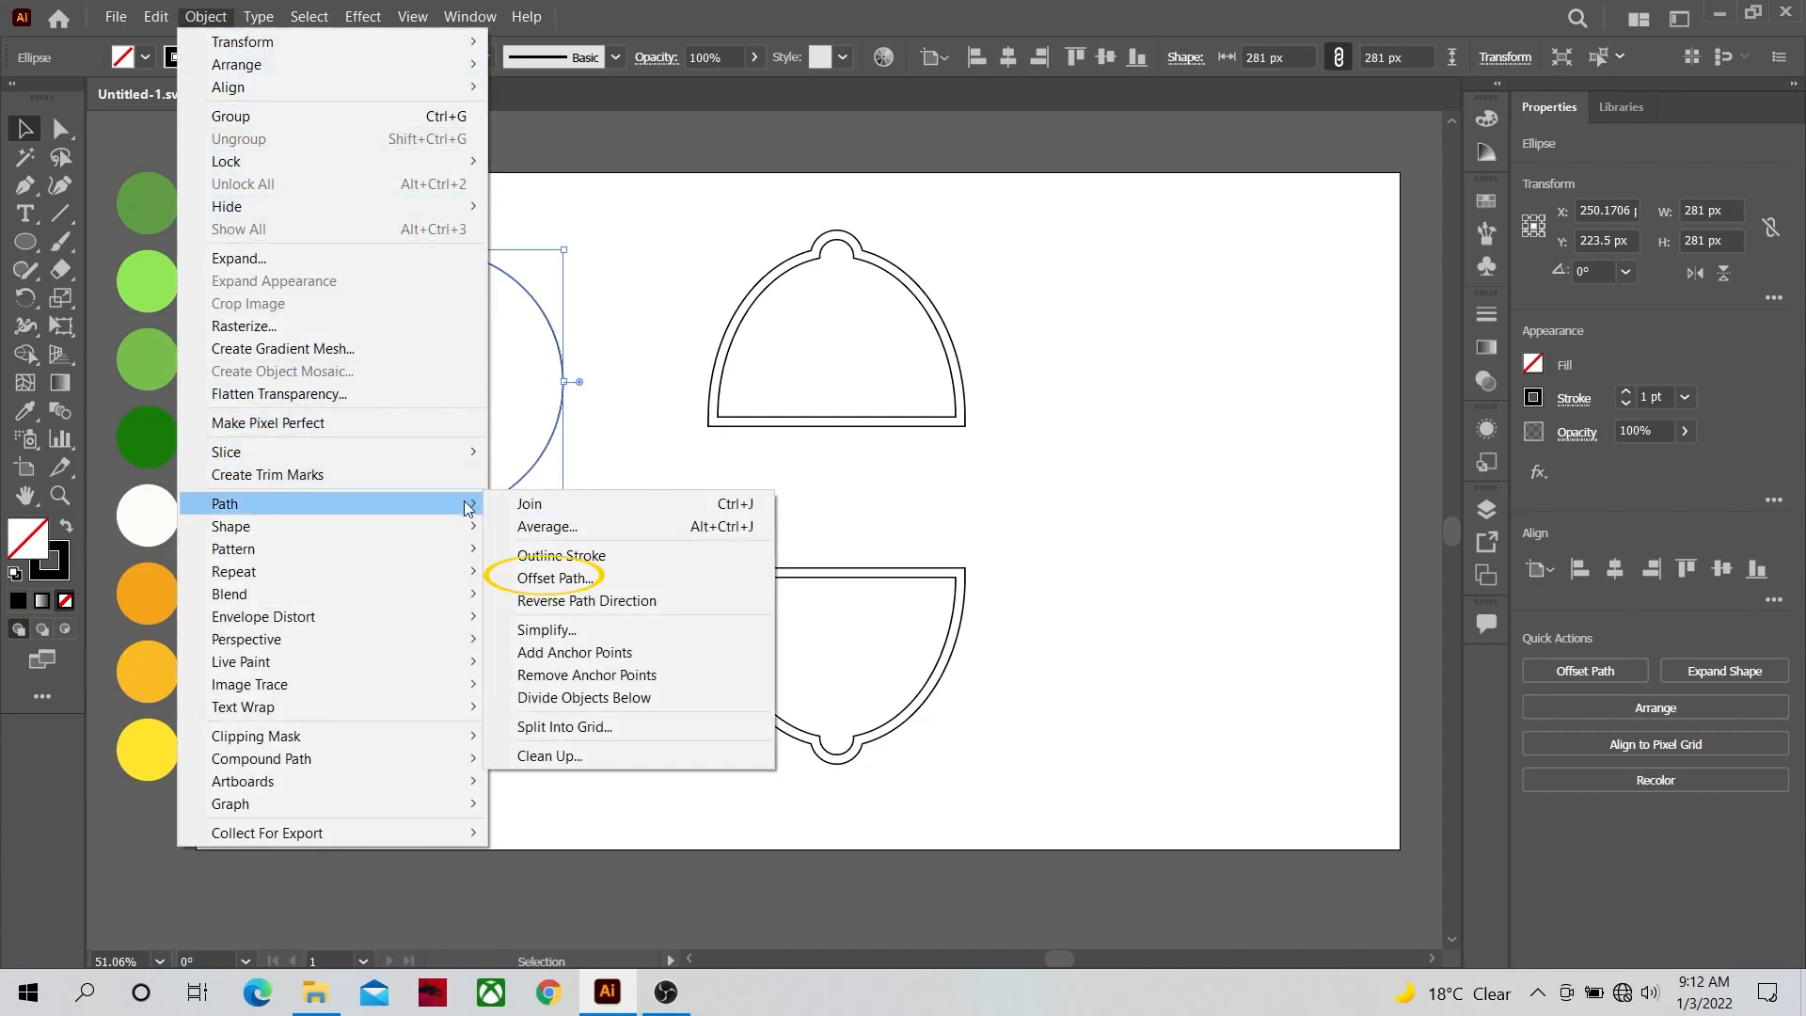
left_click(532, 578)
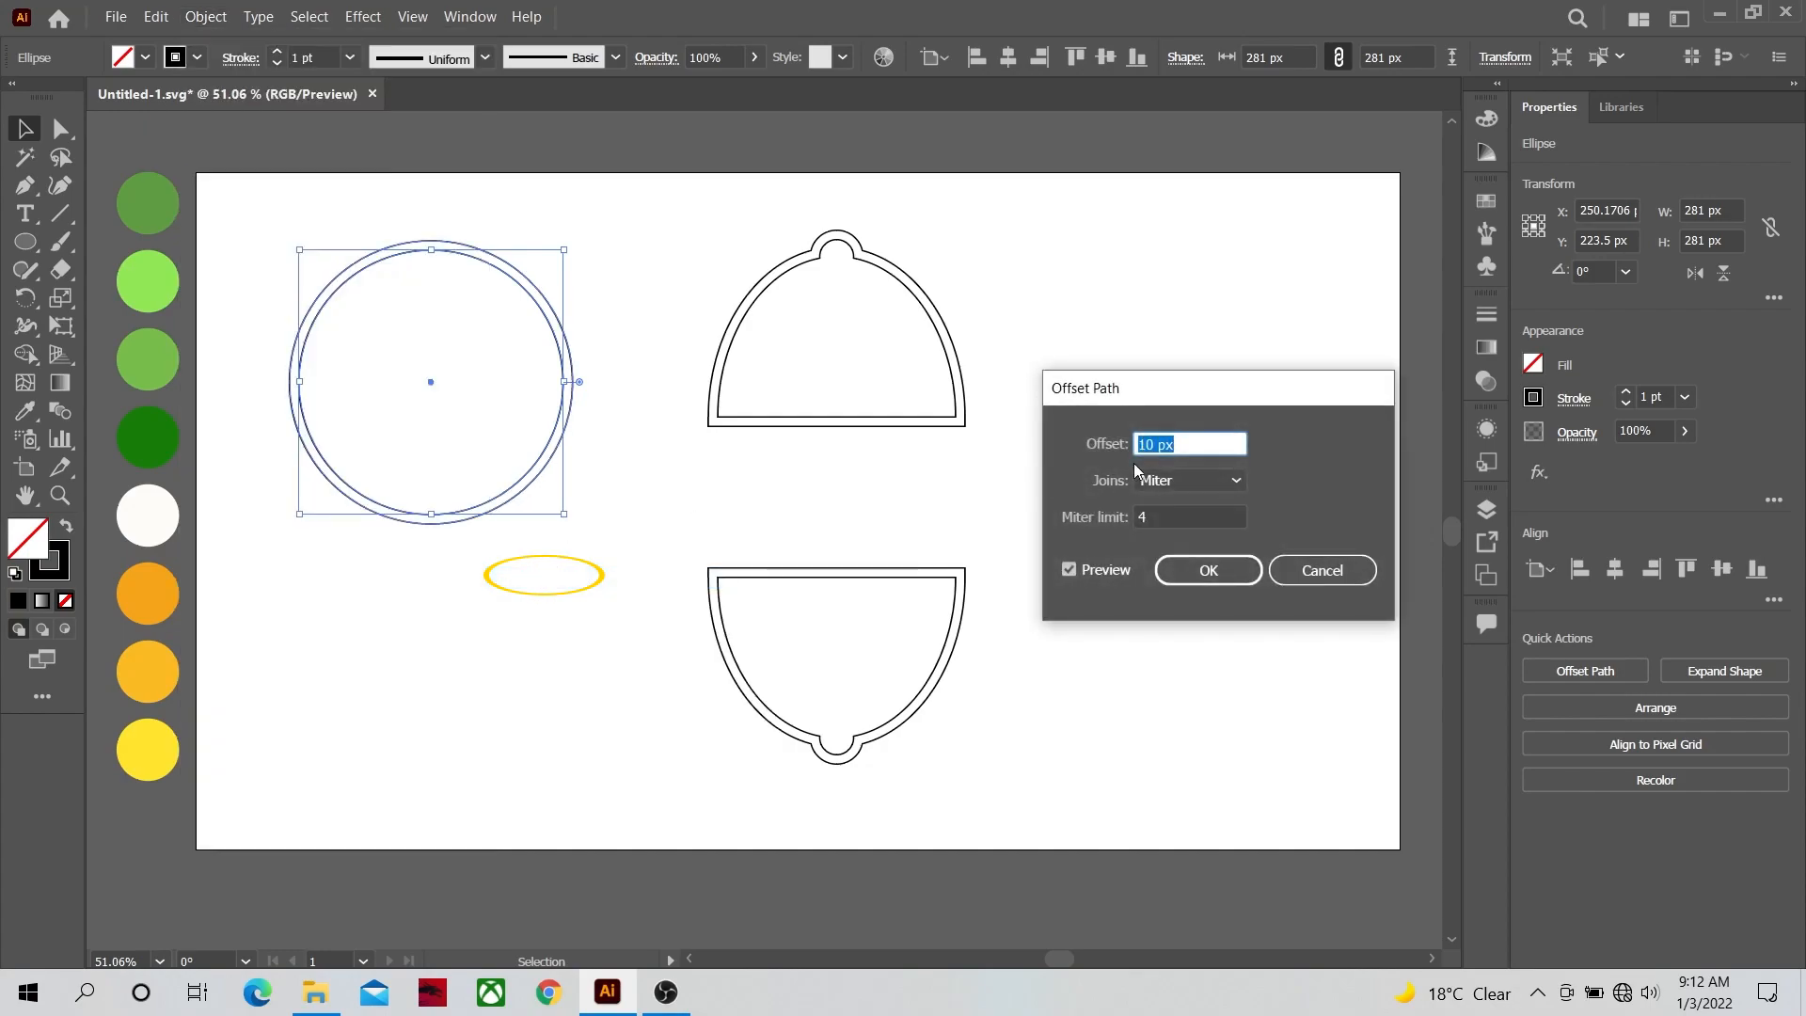
left_click(1210, 576)
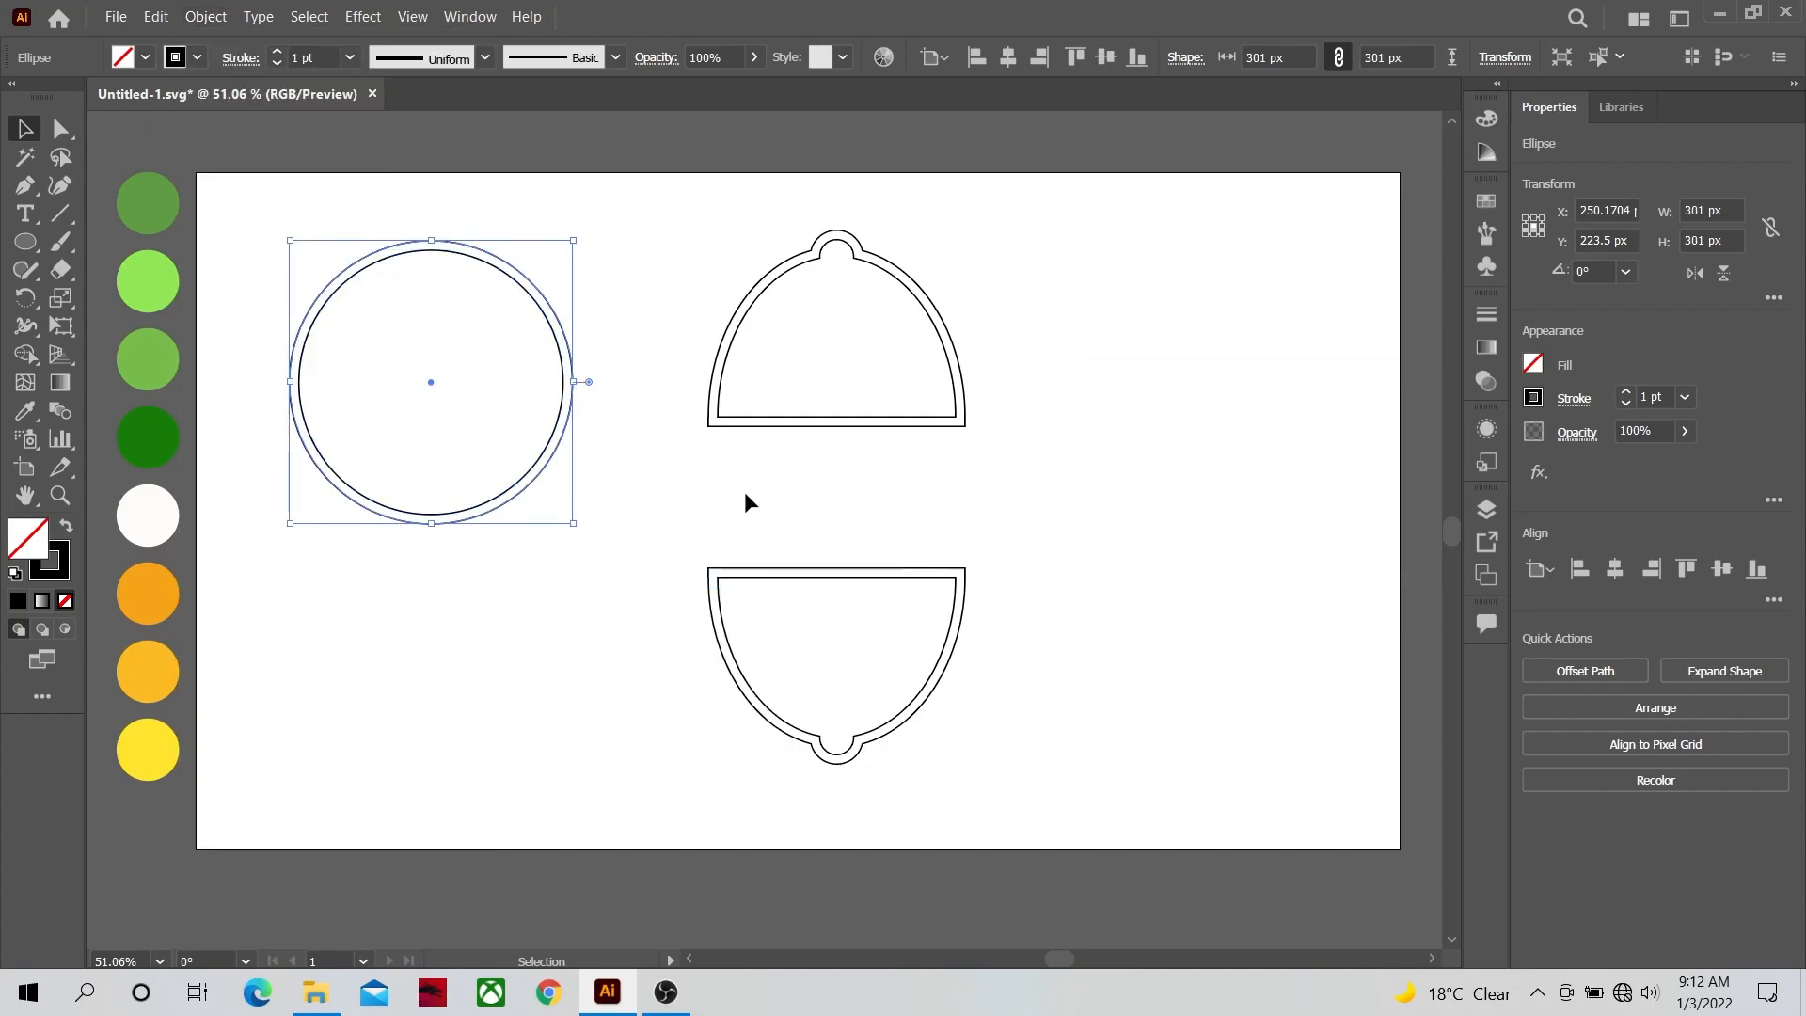
left_click(641, 302)
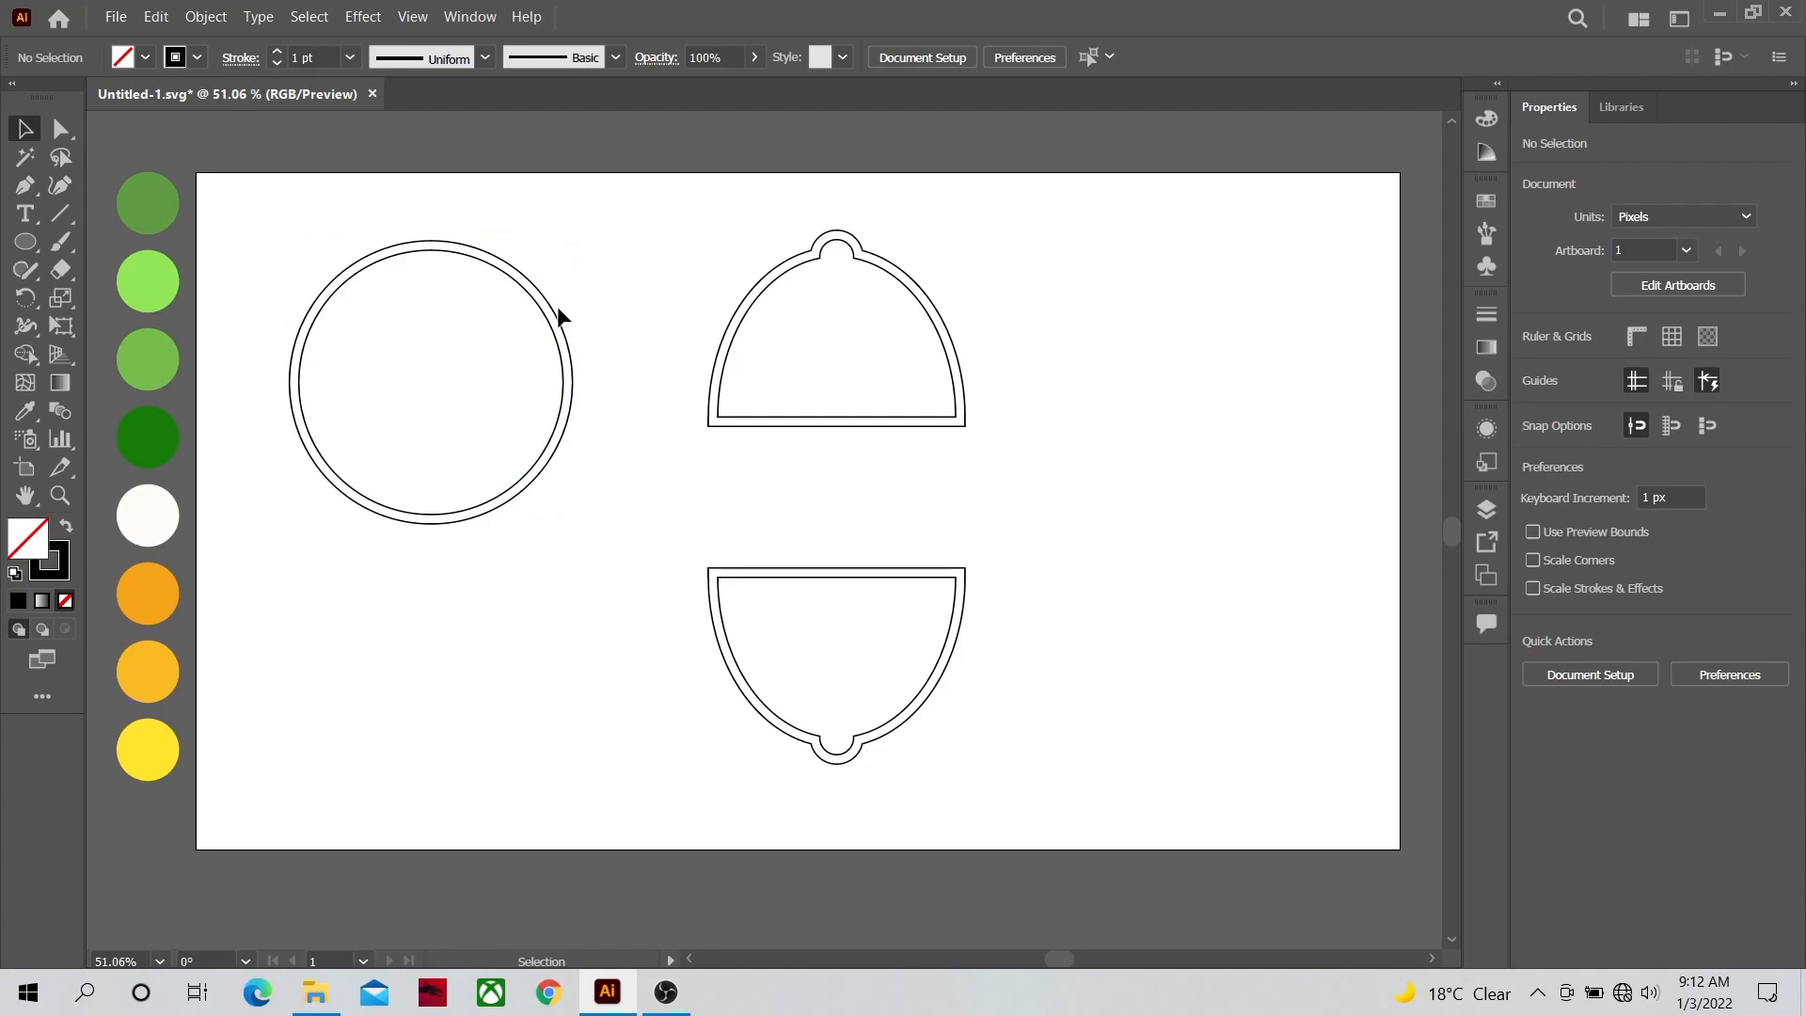
Step: Move the inner circle to the right of the lower lemon half and place a copy directly above it, partly off the artboard
left_click(544, 318)
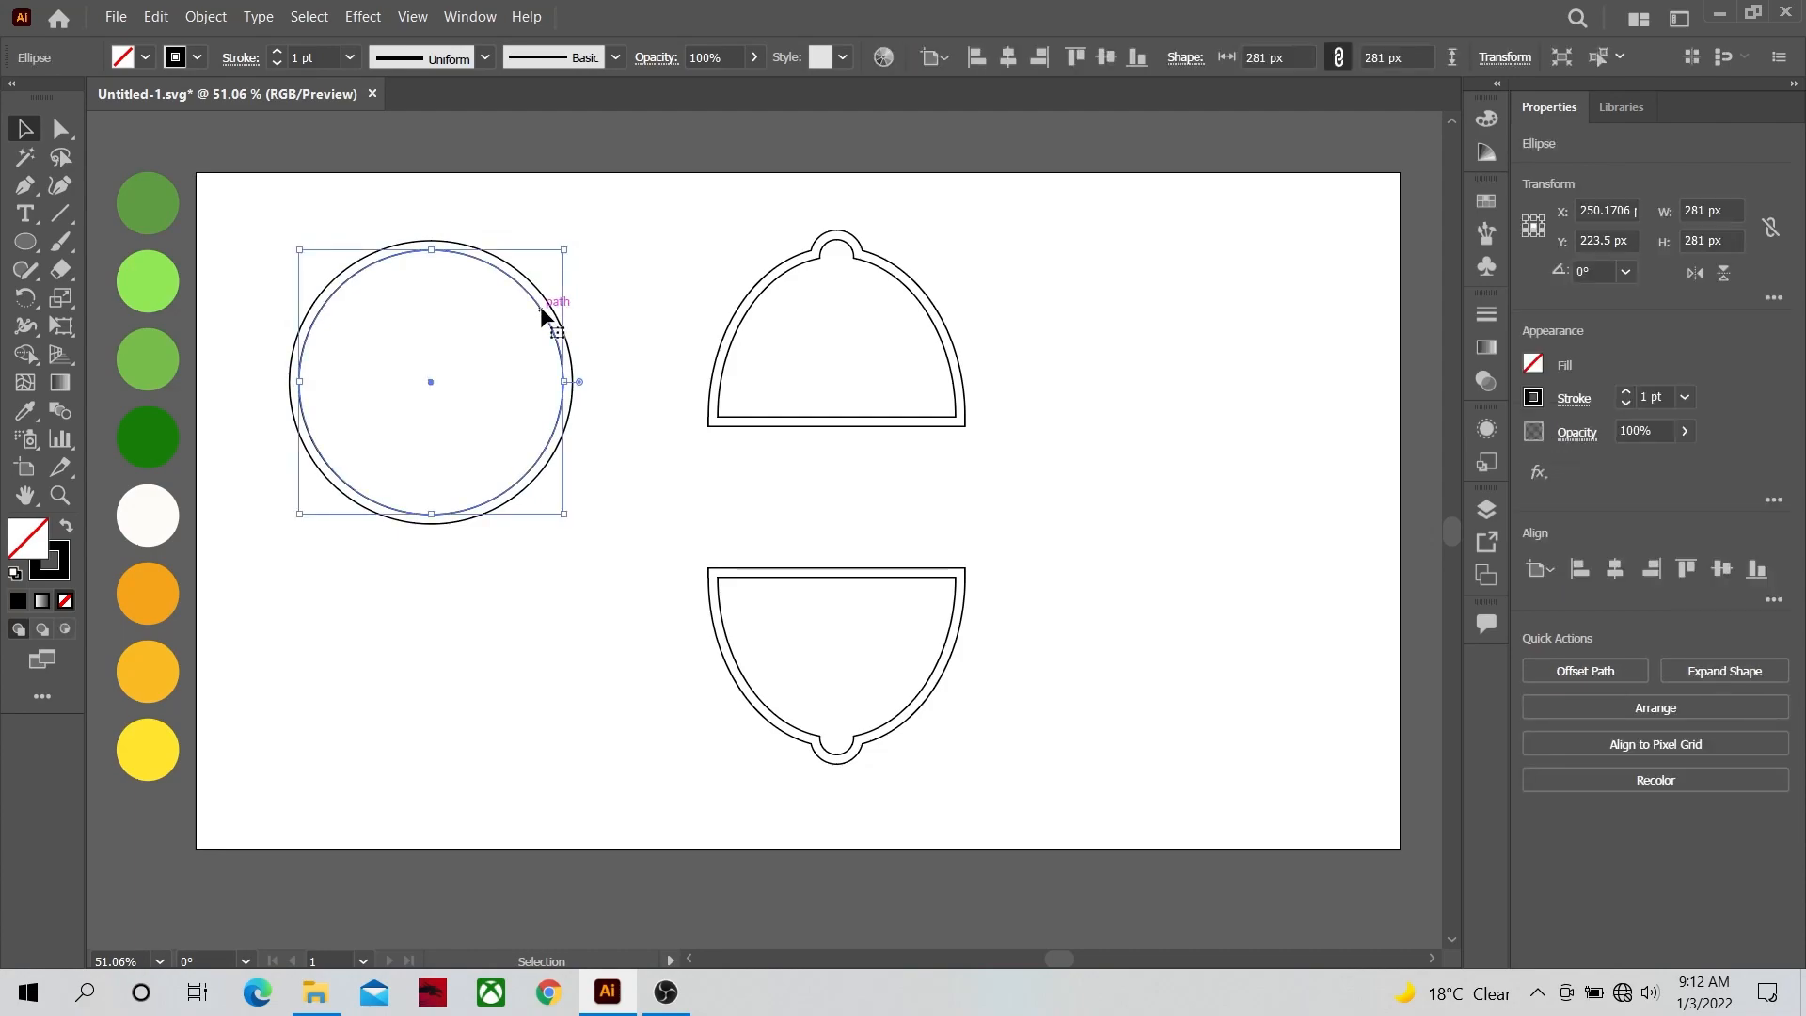
left_click_drag(543, 318, 1277, 610)
left_click_drag(1237, 504, 1227, 341)
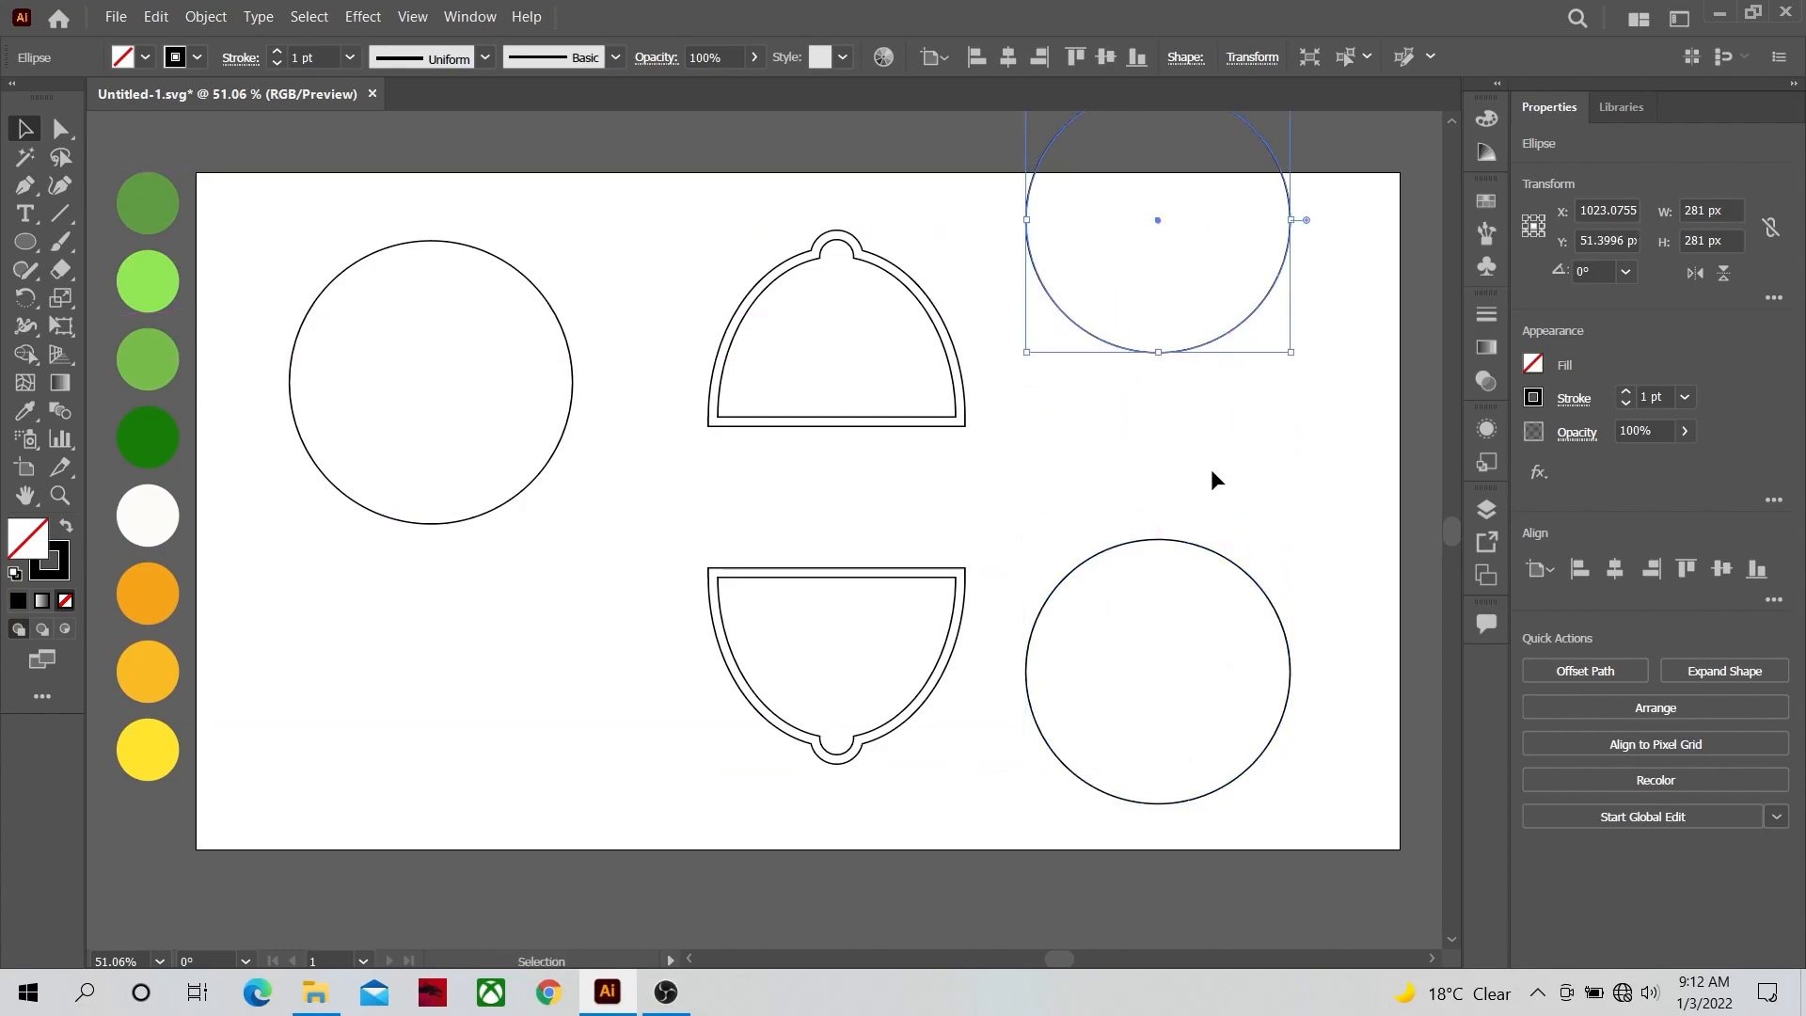
Step: Draw a narrow vertical rectangle about 17 px wide and 364 px high across the middle of the lower circle
left_click_drag(1210, 472, 996, 395)
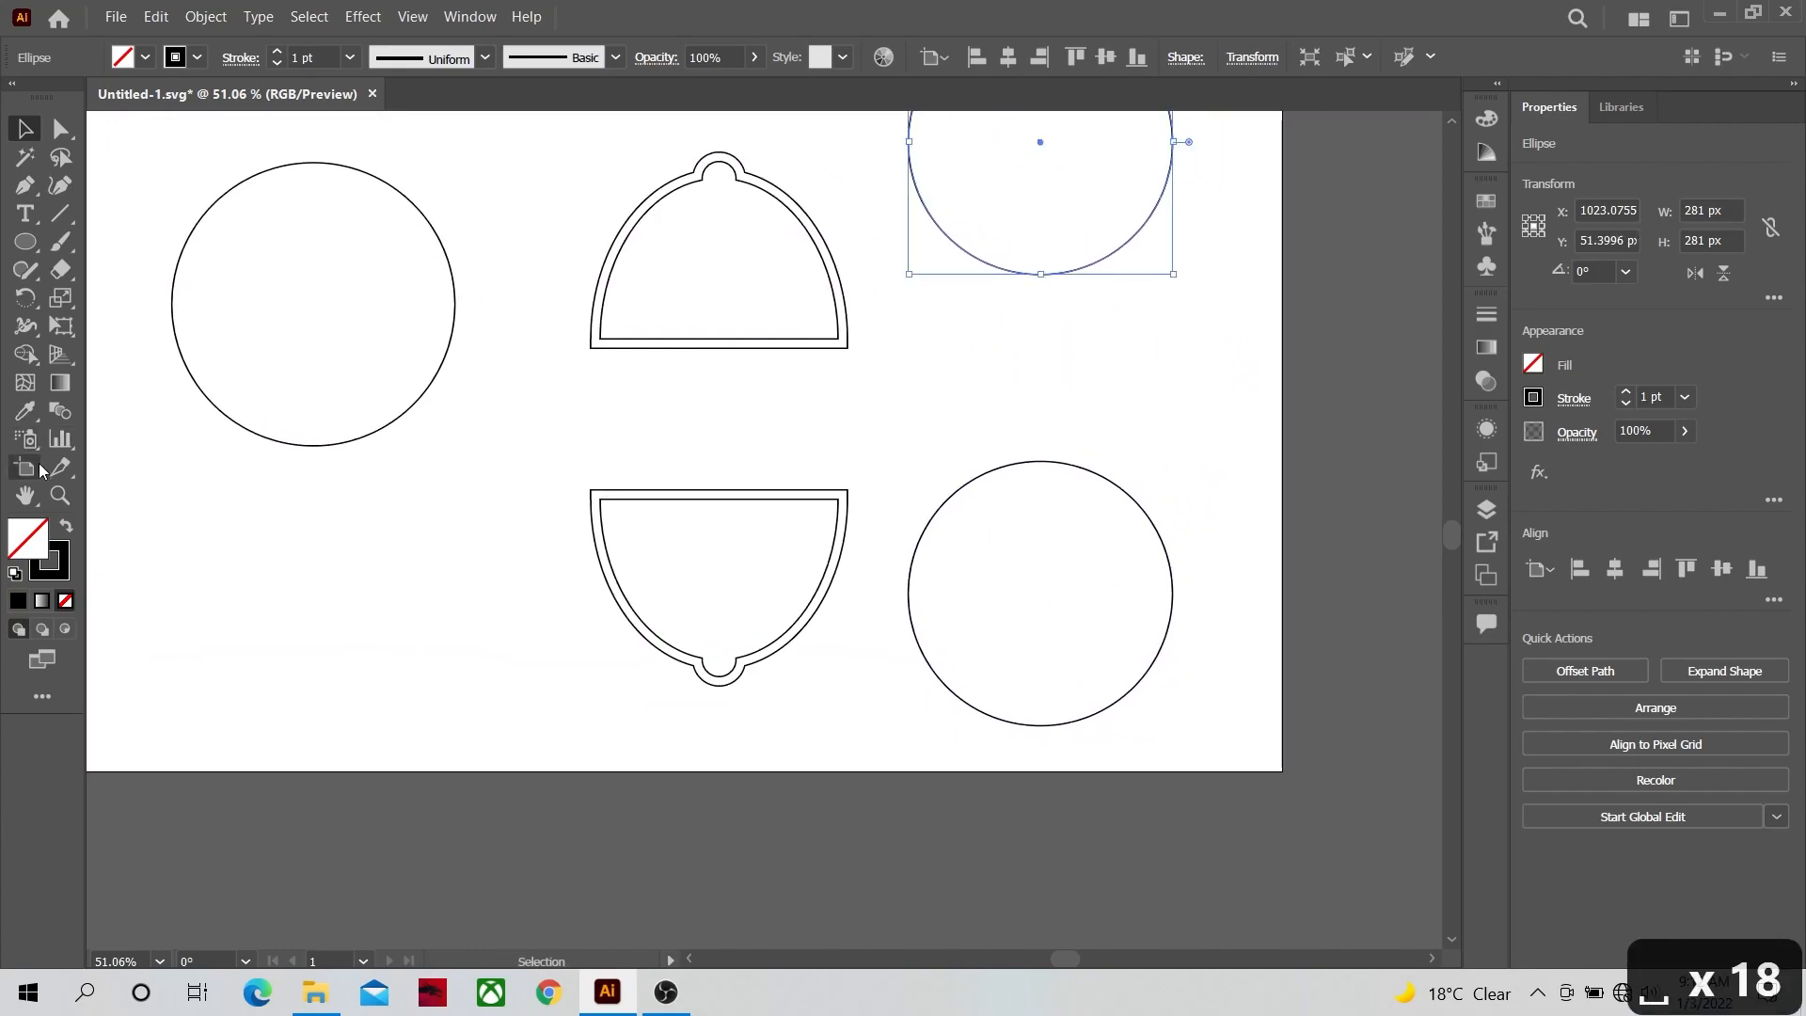
left_click(59, 495)
left_click_drag(972, 617, 1092, 544)
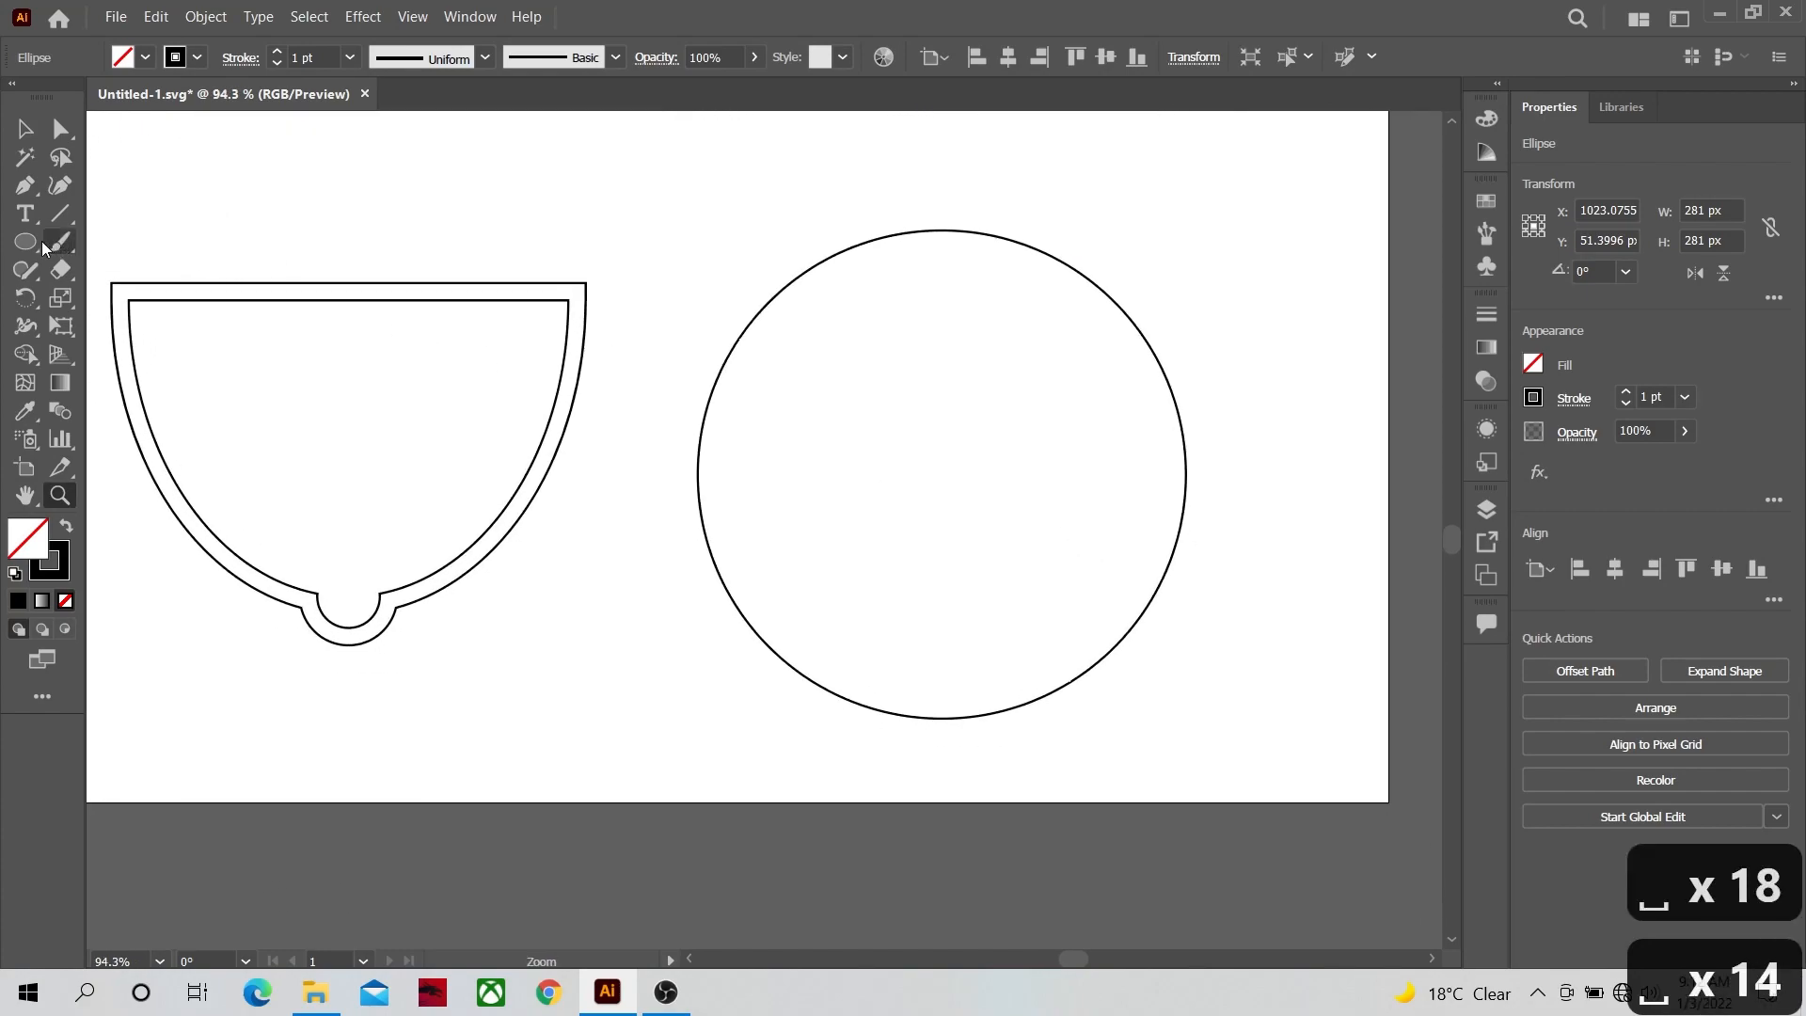
left_click_drag(44, 247, 98, 243)
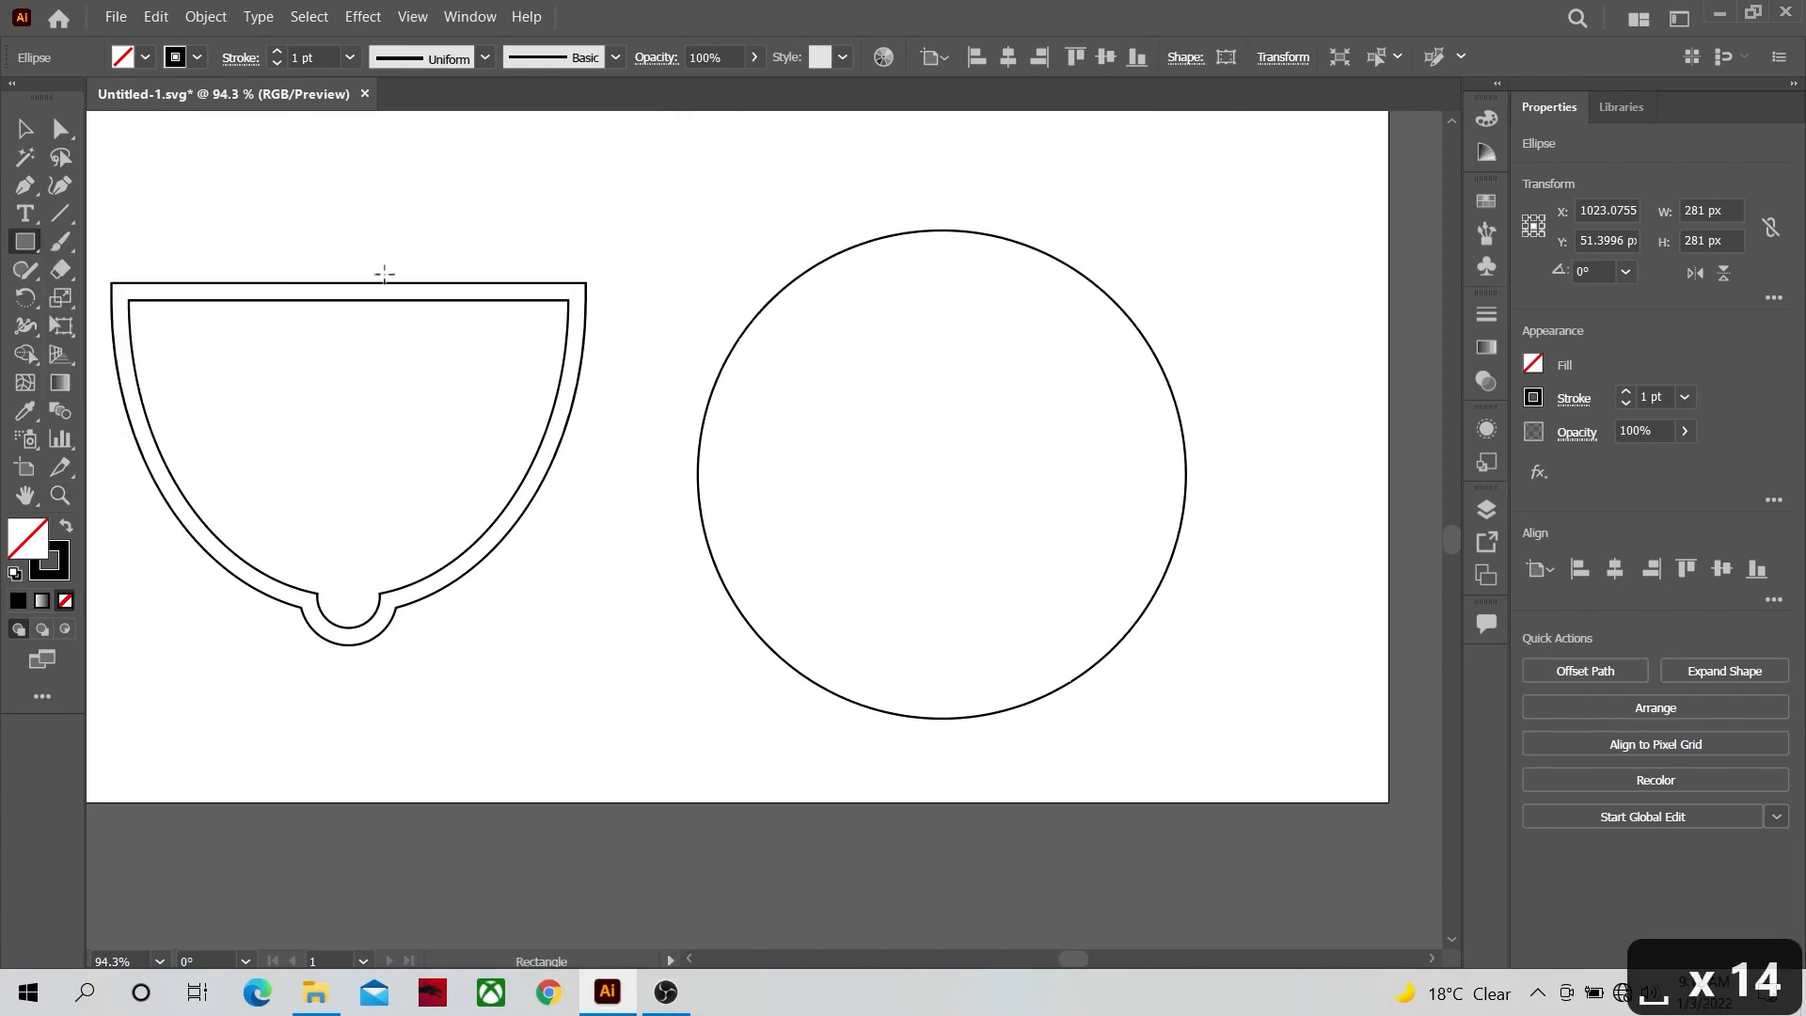
left_click_drag(925, 134, 956, 765)
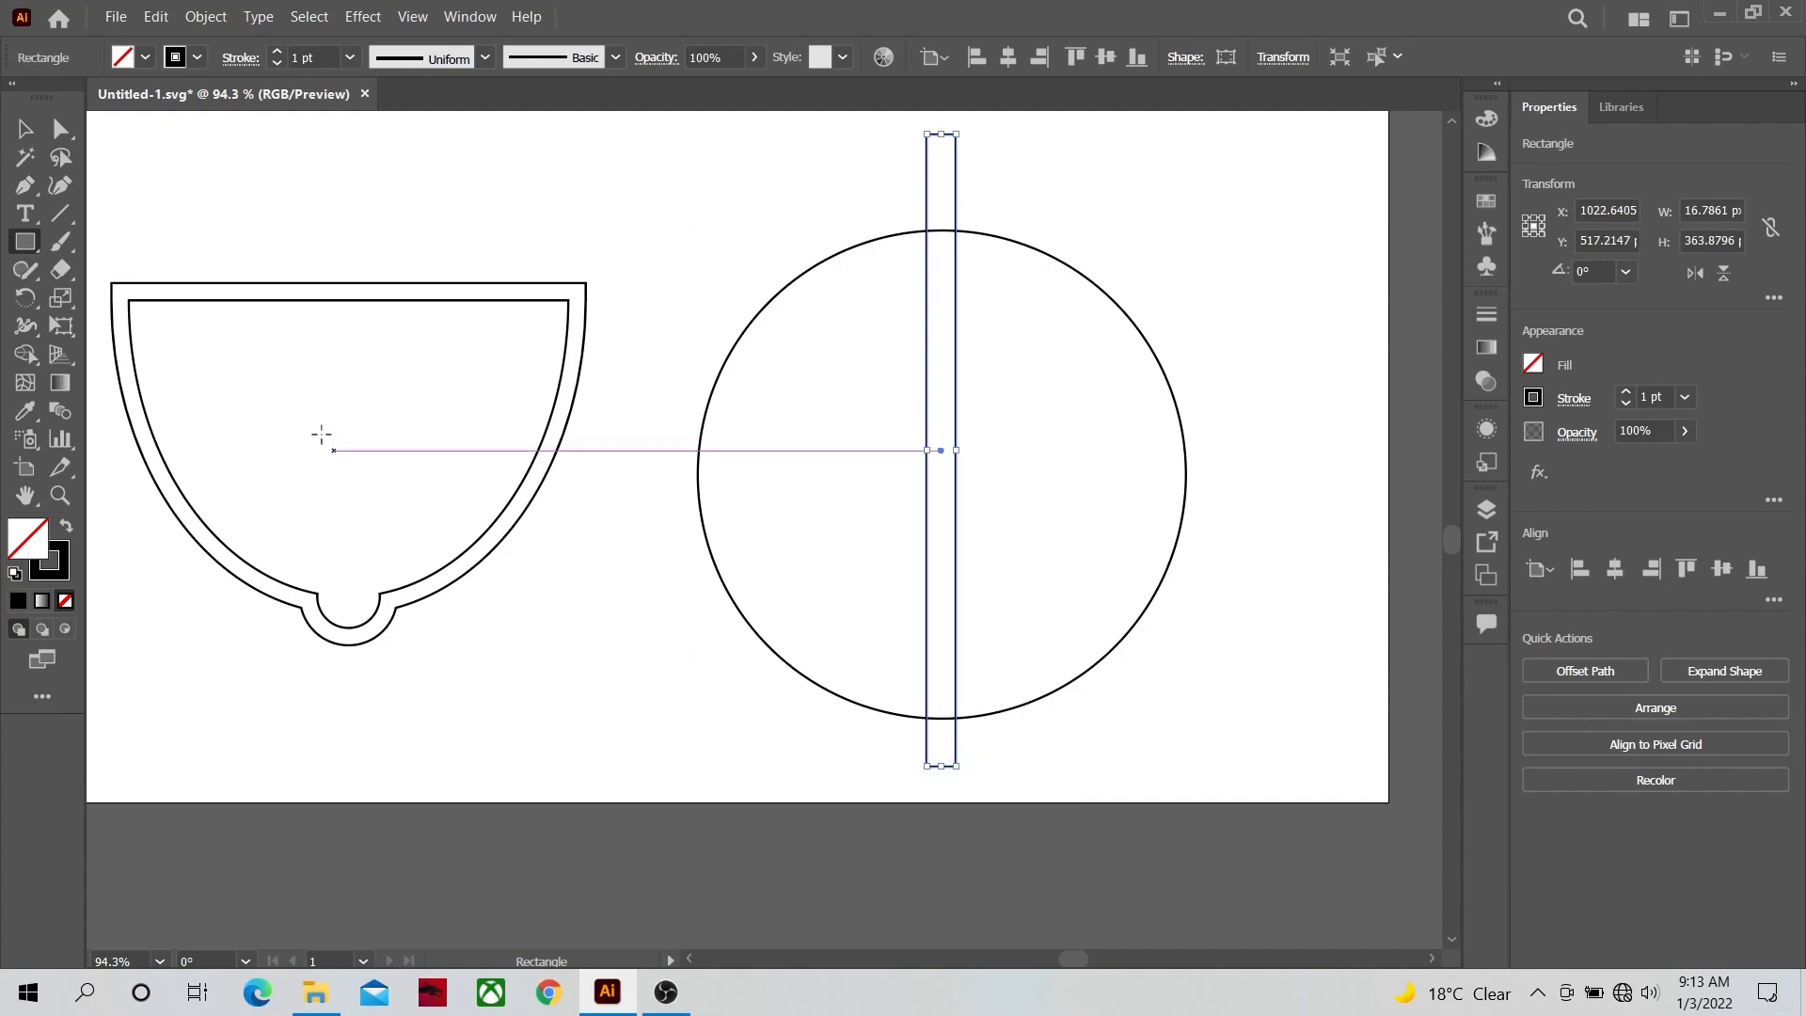
Step: Align the narrow rectangle and the lower circle to each other by their horizontal and vertical centers
left_click(25, 129)
left_click_drag(837, 244, 1121, 398)
left_click(1613, 570)
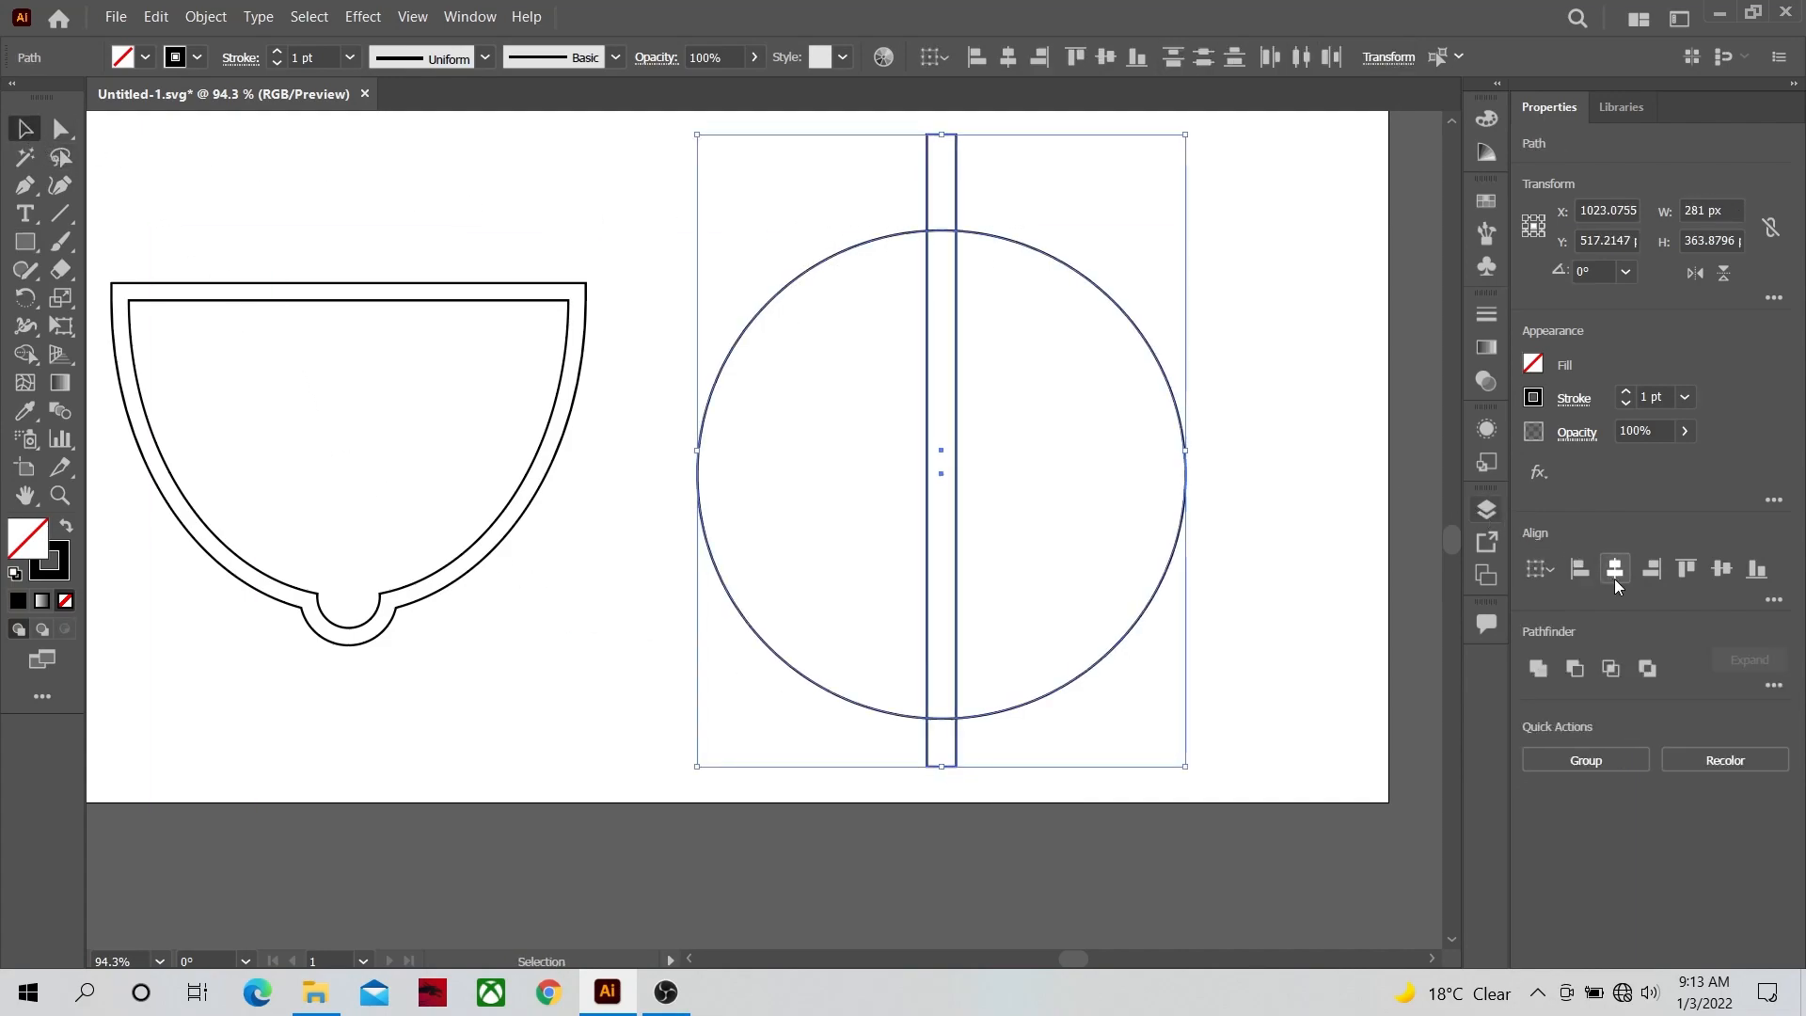
left_click(1722, 570)
left_click(1310, 421)
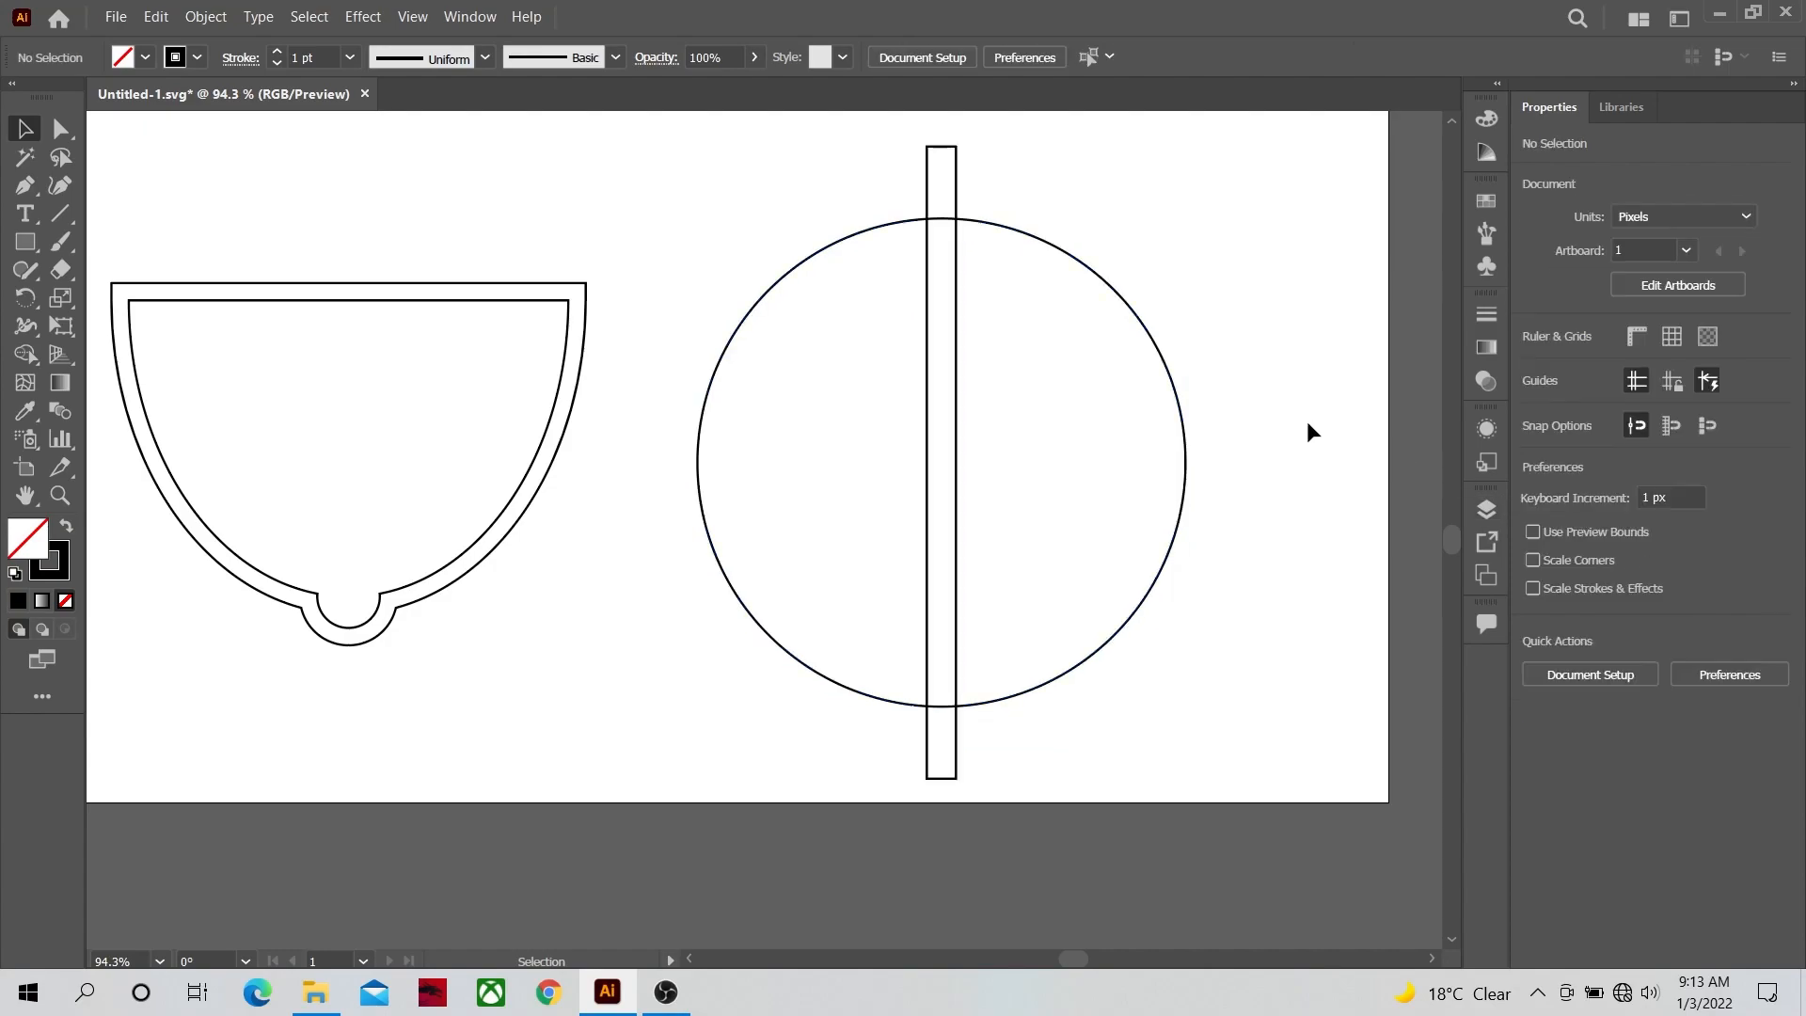
Step: Make a copy of the rectangle rotated 45° about its center and repeat the rotated copy twice to form eight spokes
left_click(956, 384)
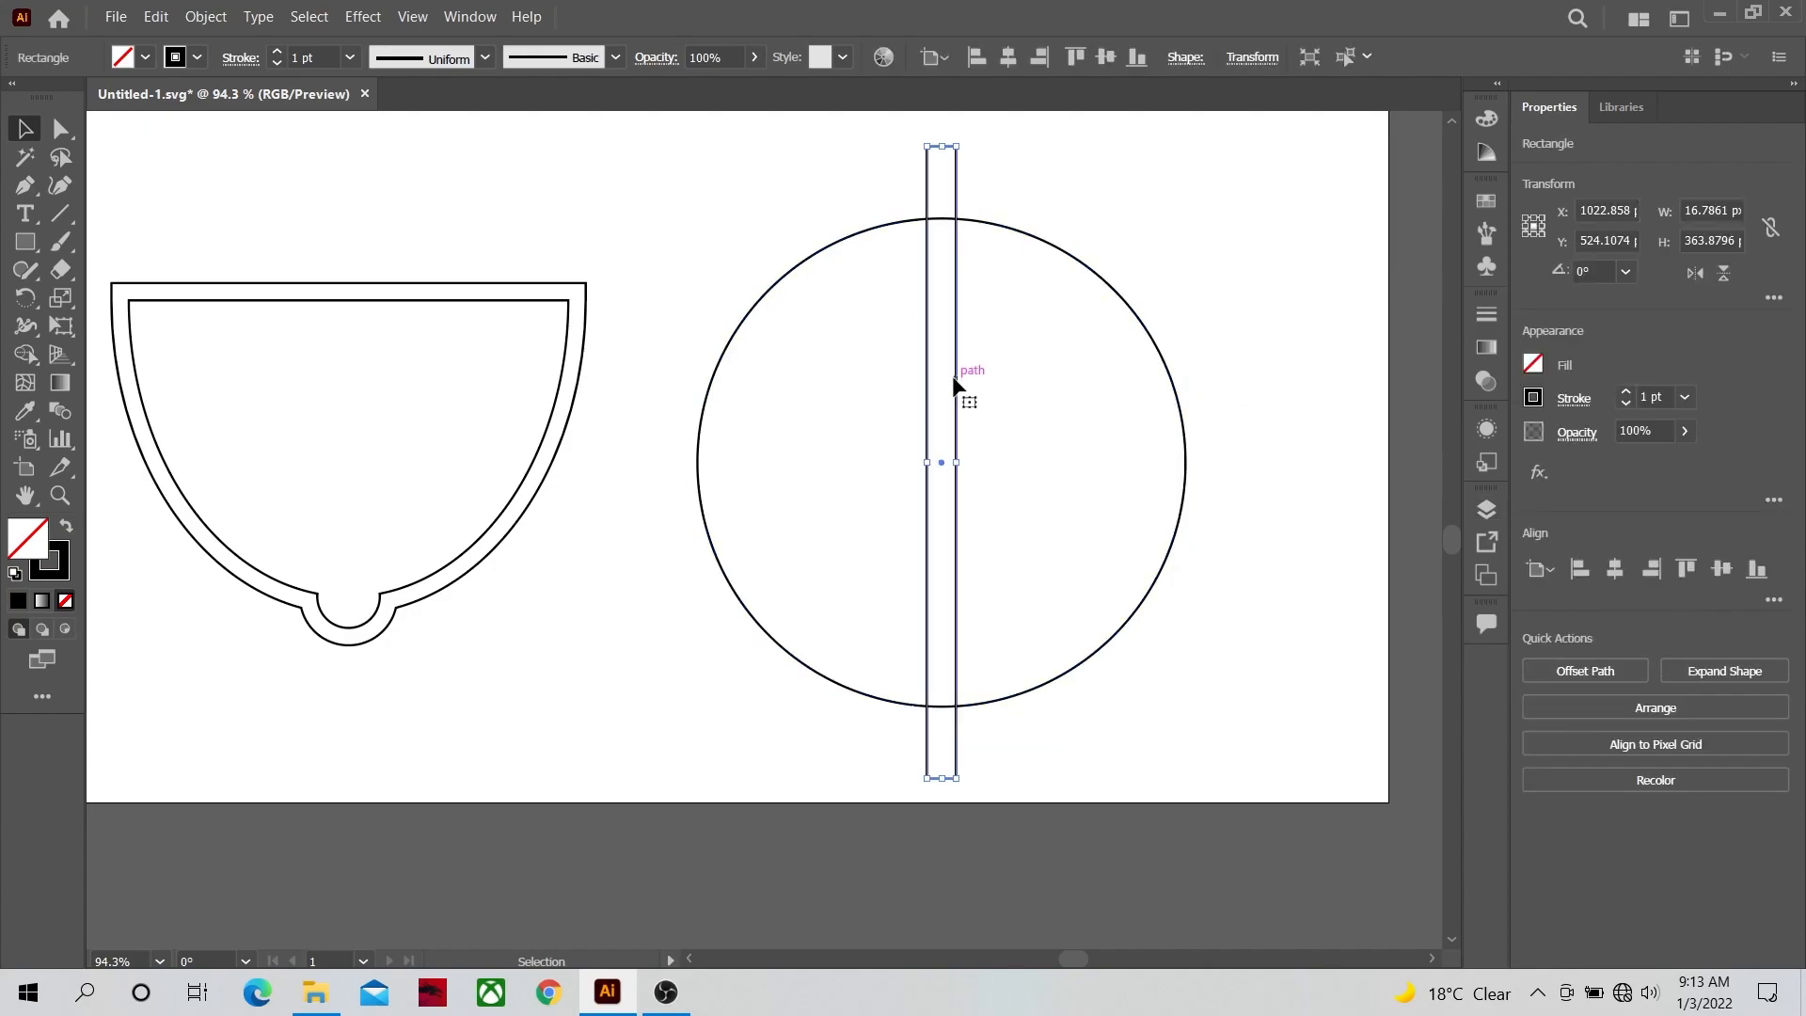
left_click(25, 299)
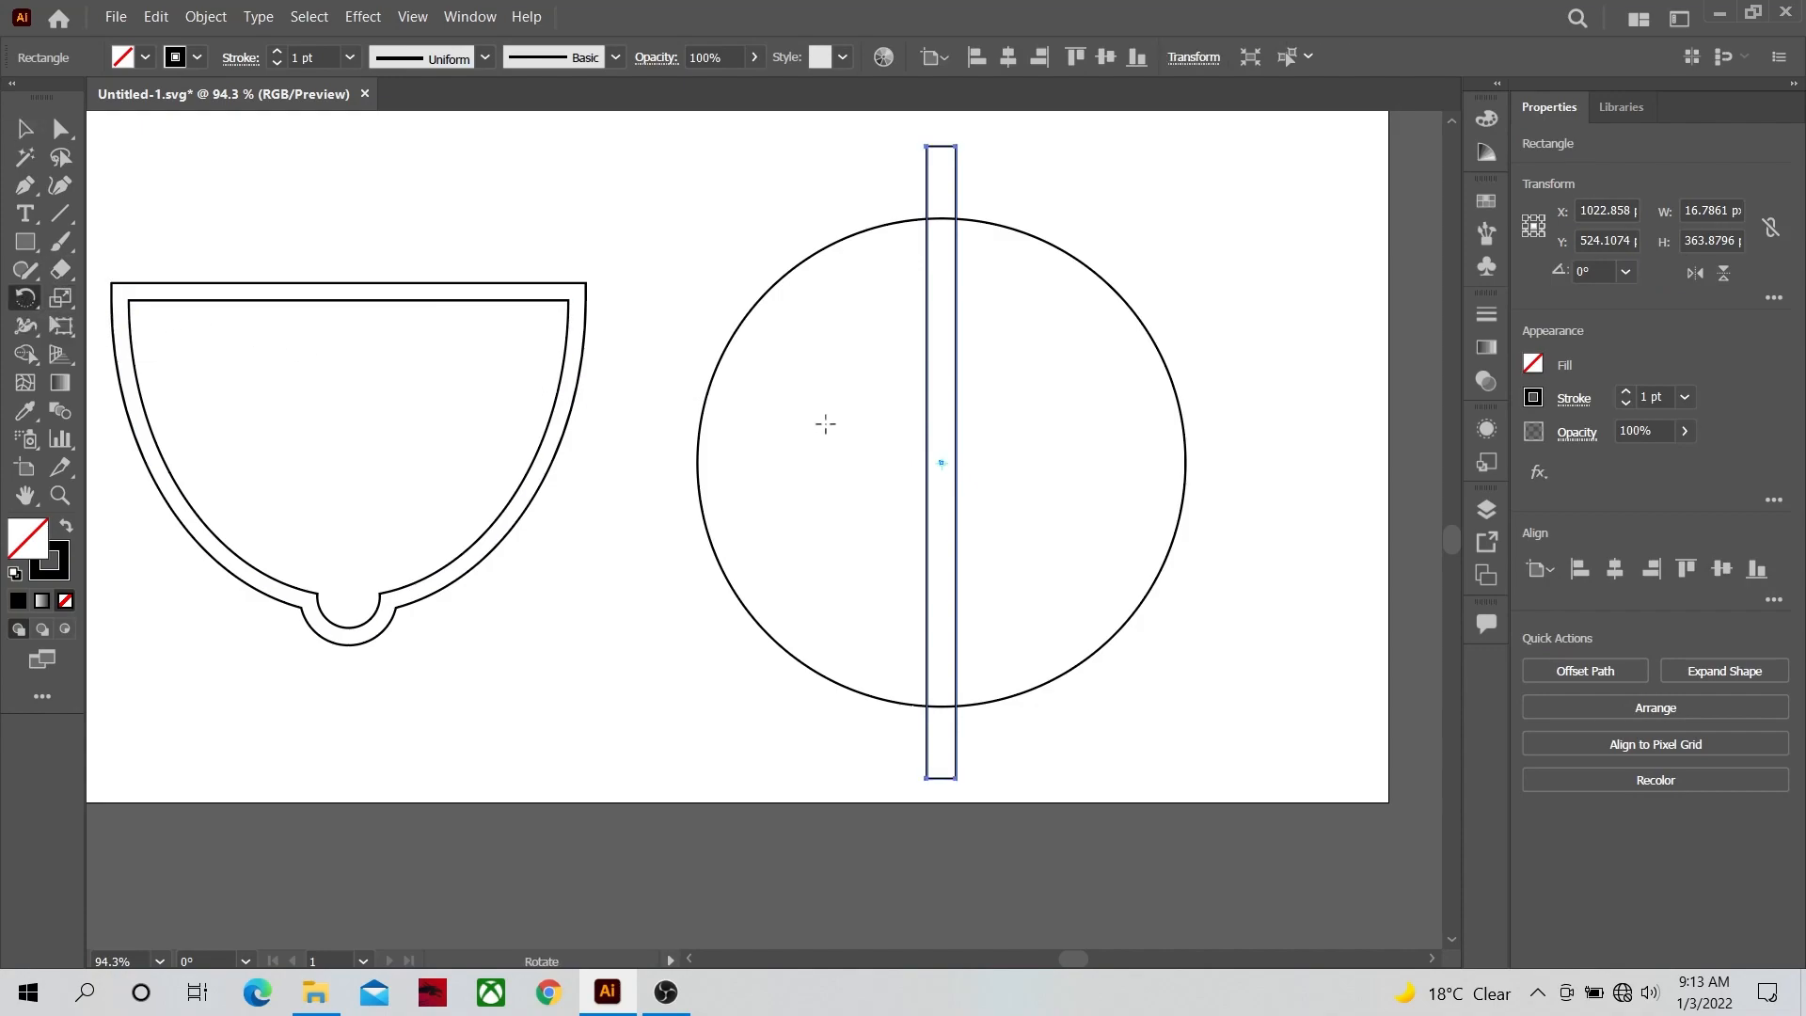
left_click(942, 462, "alt")
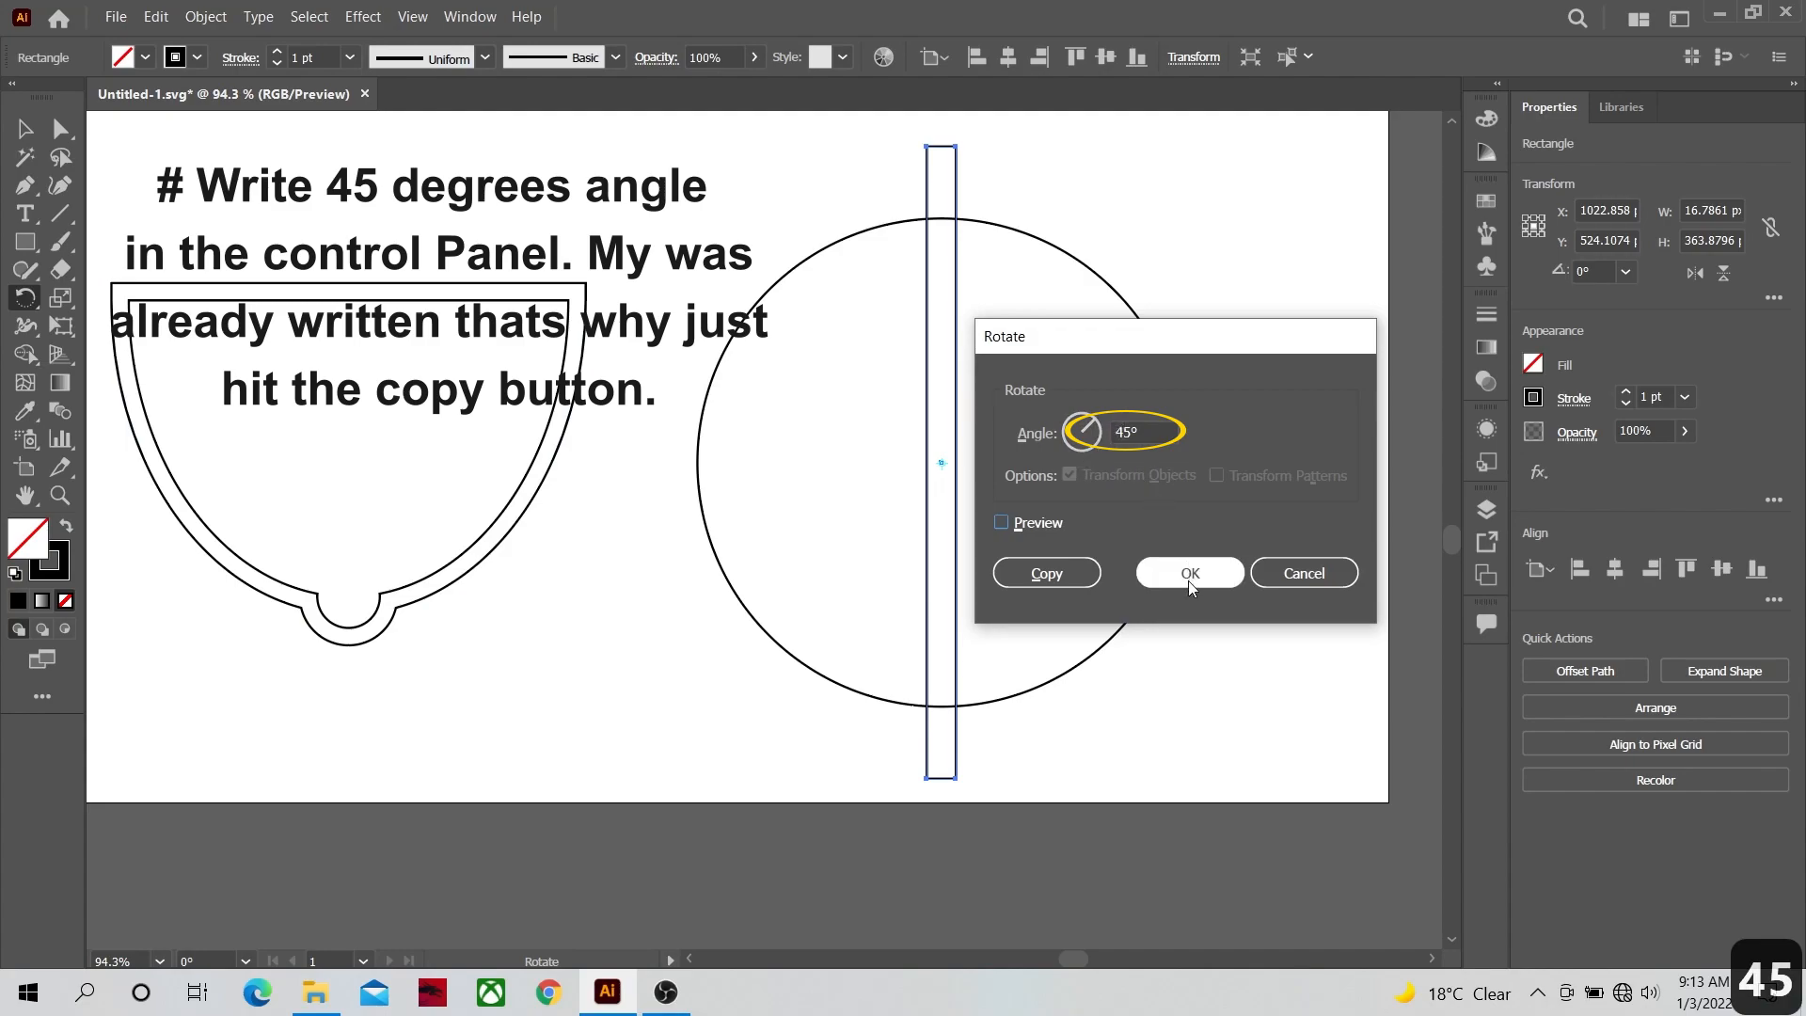
left_click(1055, 581)
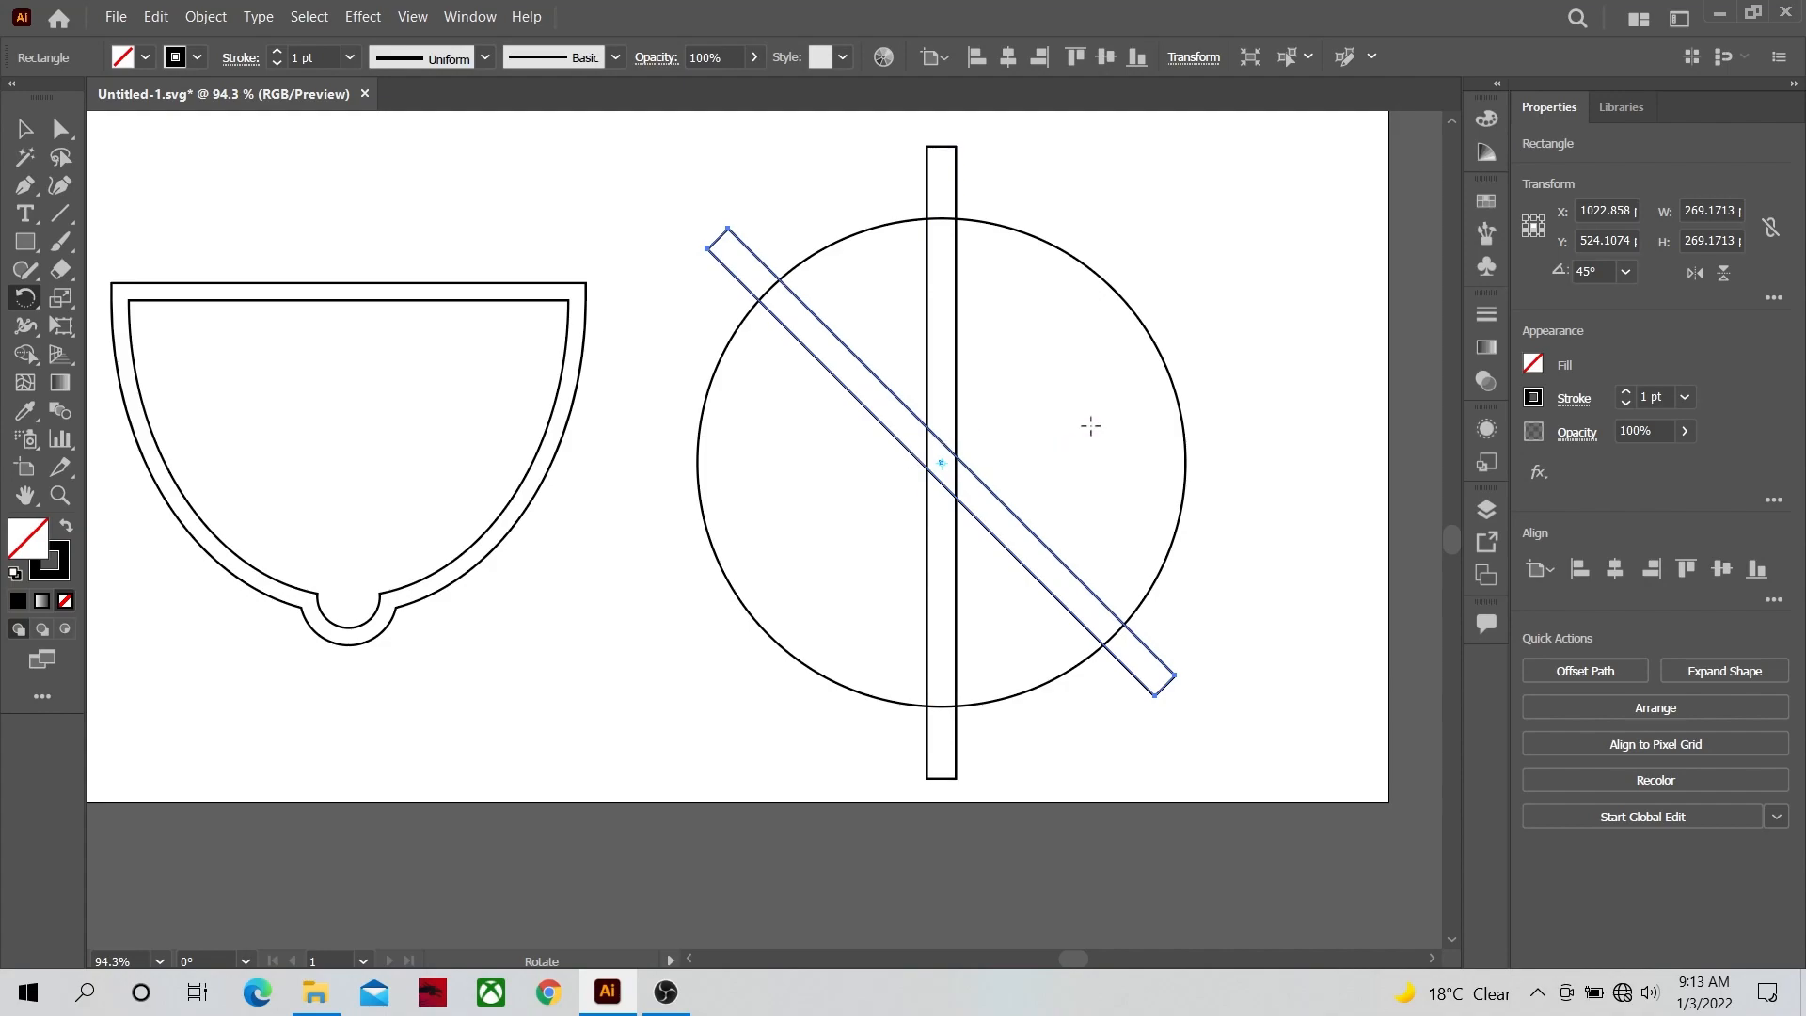
key("ctrl")
key("ctrl+d")
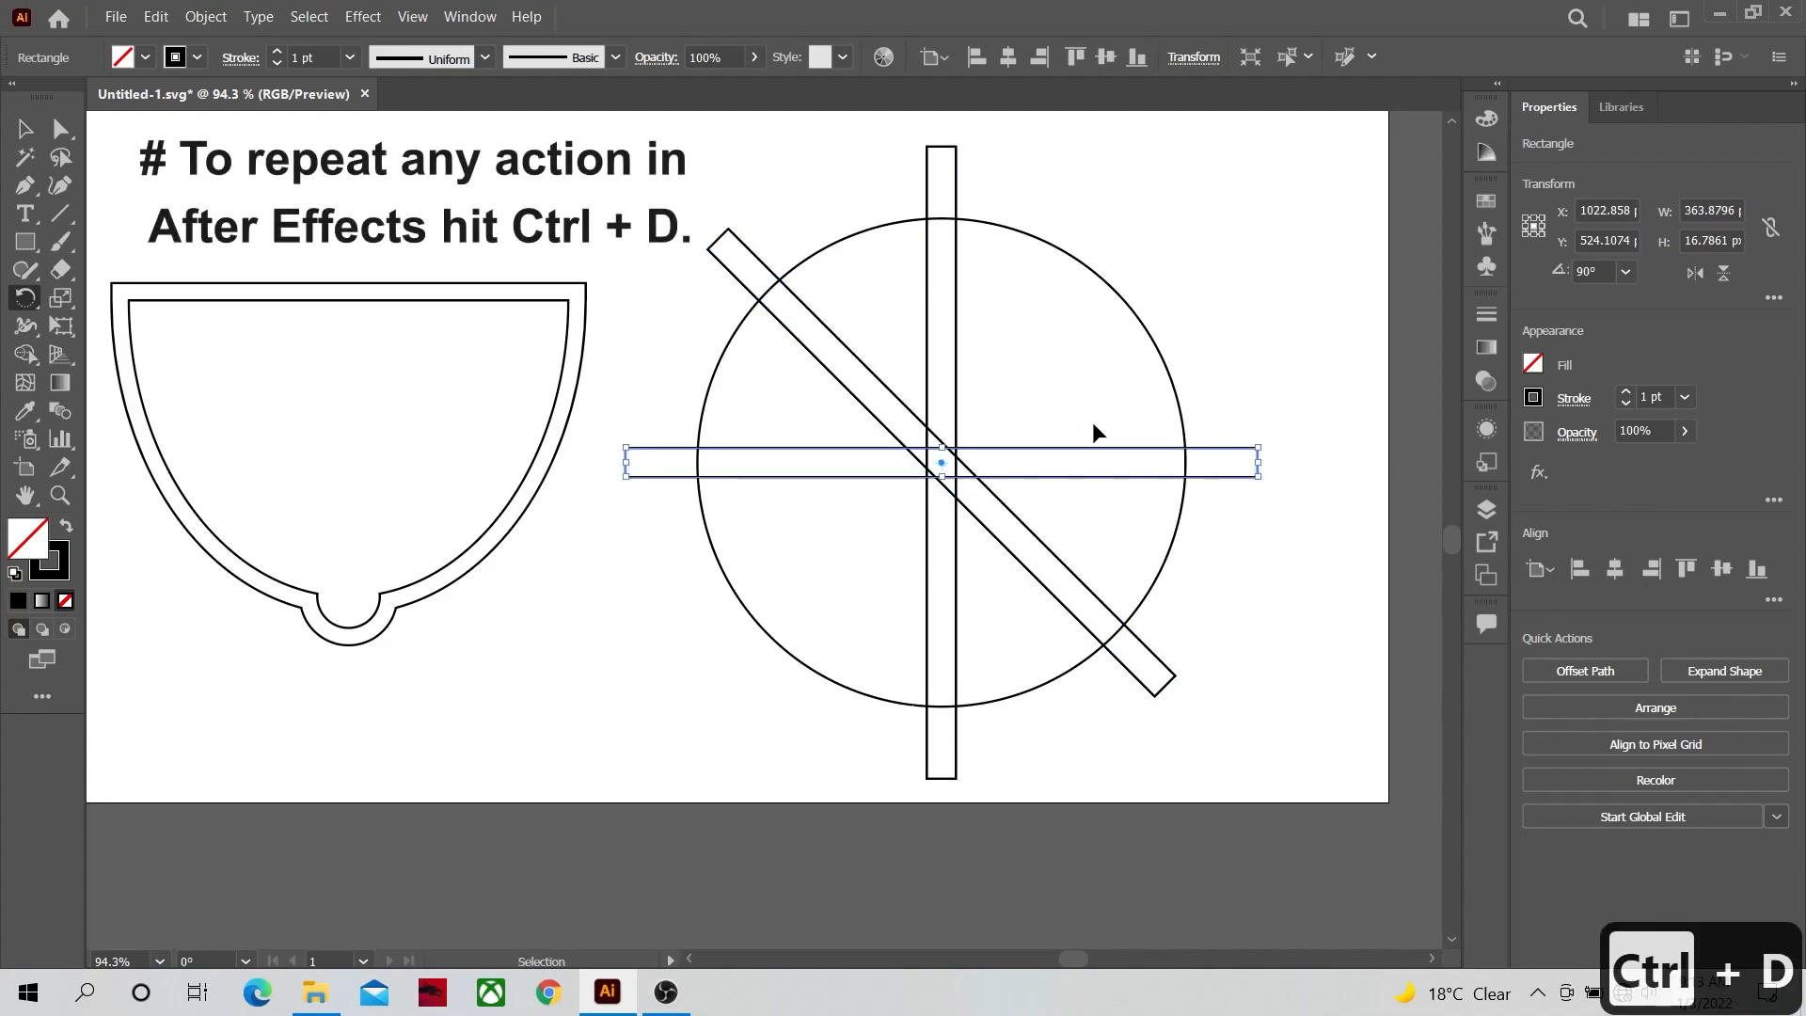
key("ctrl+d")
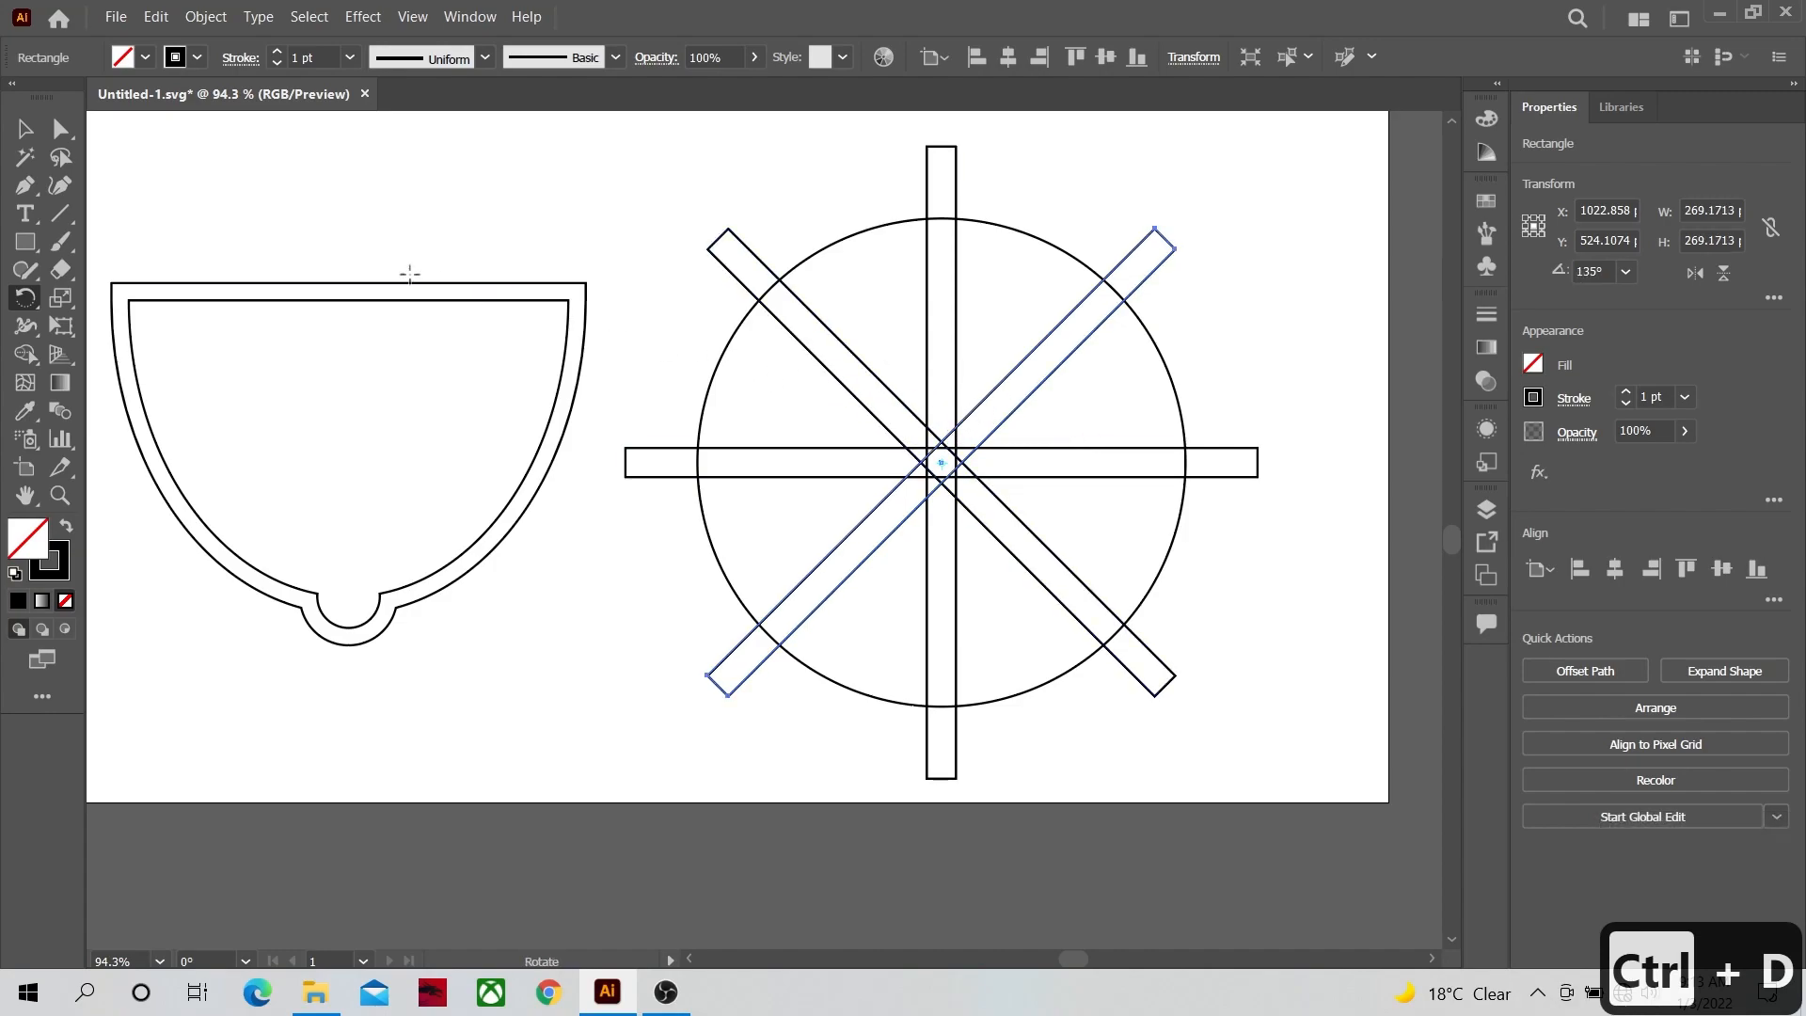
Step: Remove the eight bar ends outside the circle with the Shape Builder tool
key("v")
left_click_drag(628, 178, 1205, 667)
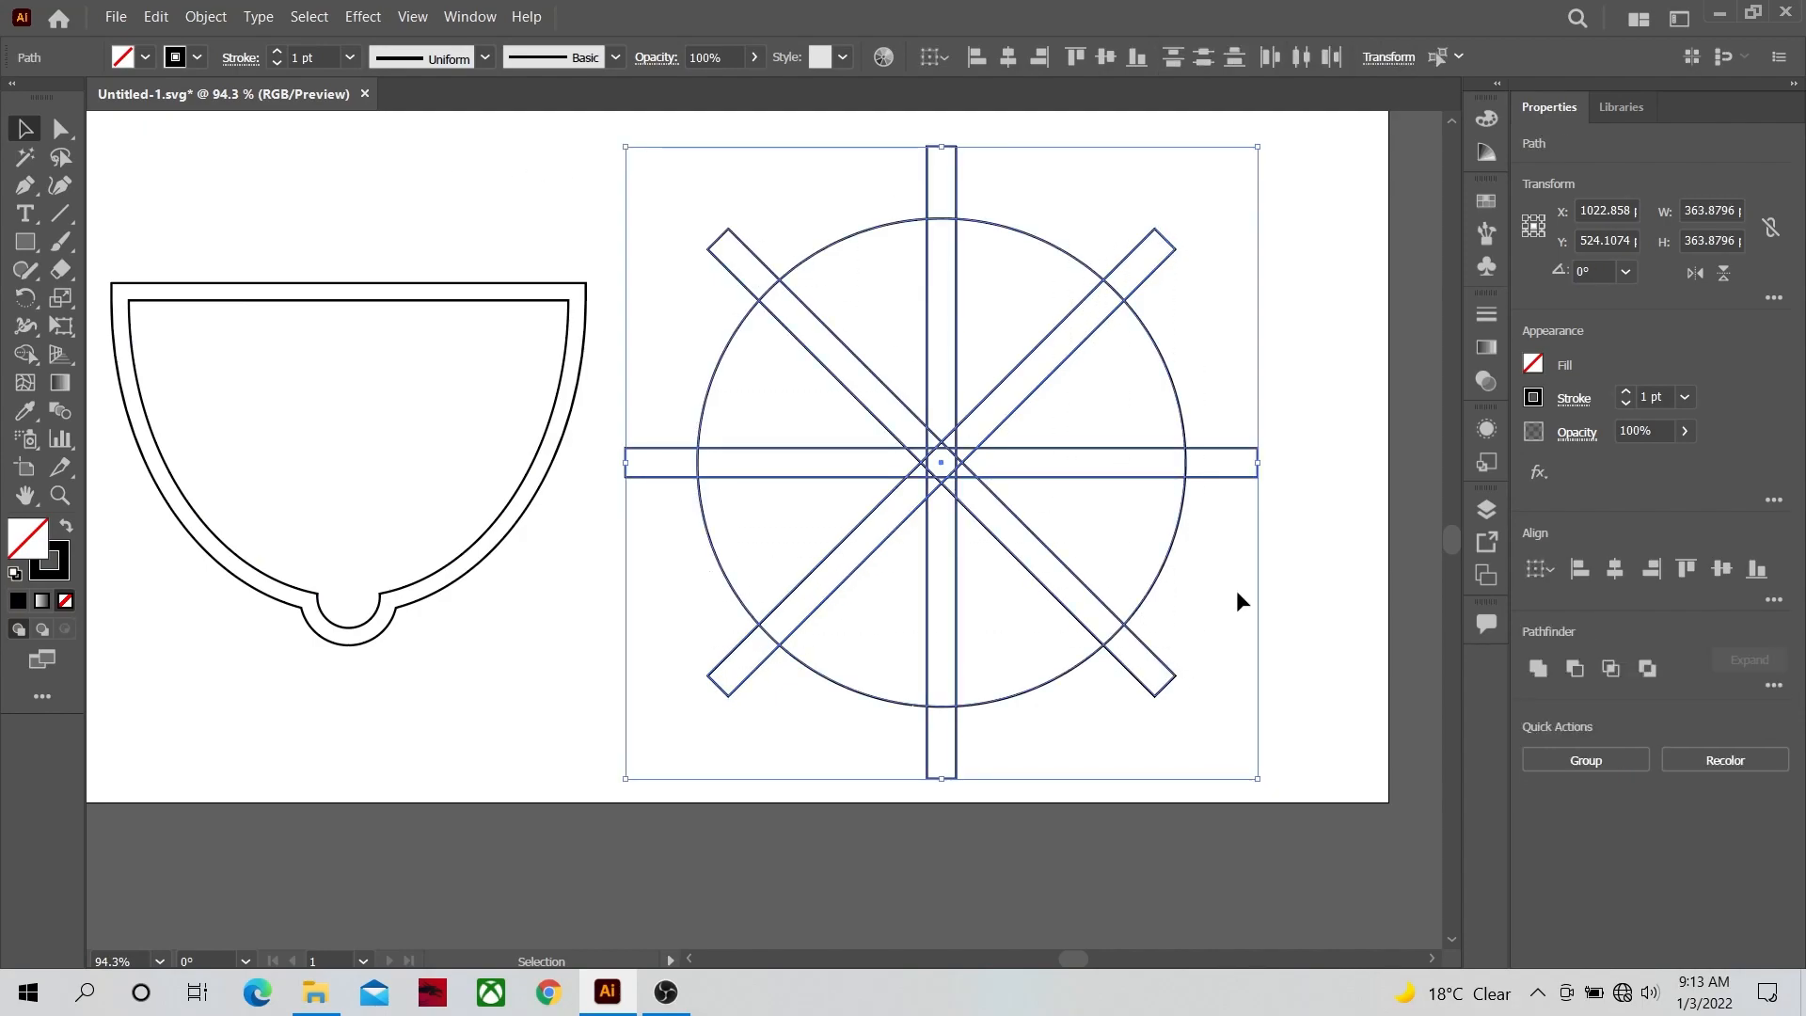
left_click(25, 354)
mouse_move(670, 299)
left_mouse_down()
mouse_move(832, 215)
mouse_move(1062, 205)
mouse_move(1157, 263)
left_mouse_up()
mouse_move(1204, 621)
left_mouse_down()
mouse_move(1049, 712)
mouse_move(930, 734)
mouse_move(849, 724)
left_mouse_up()
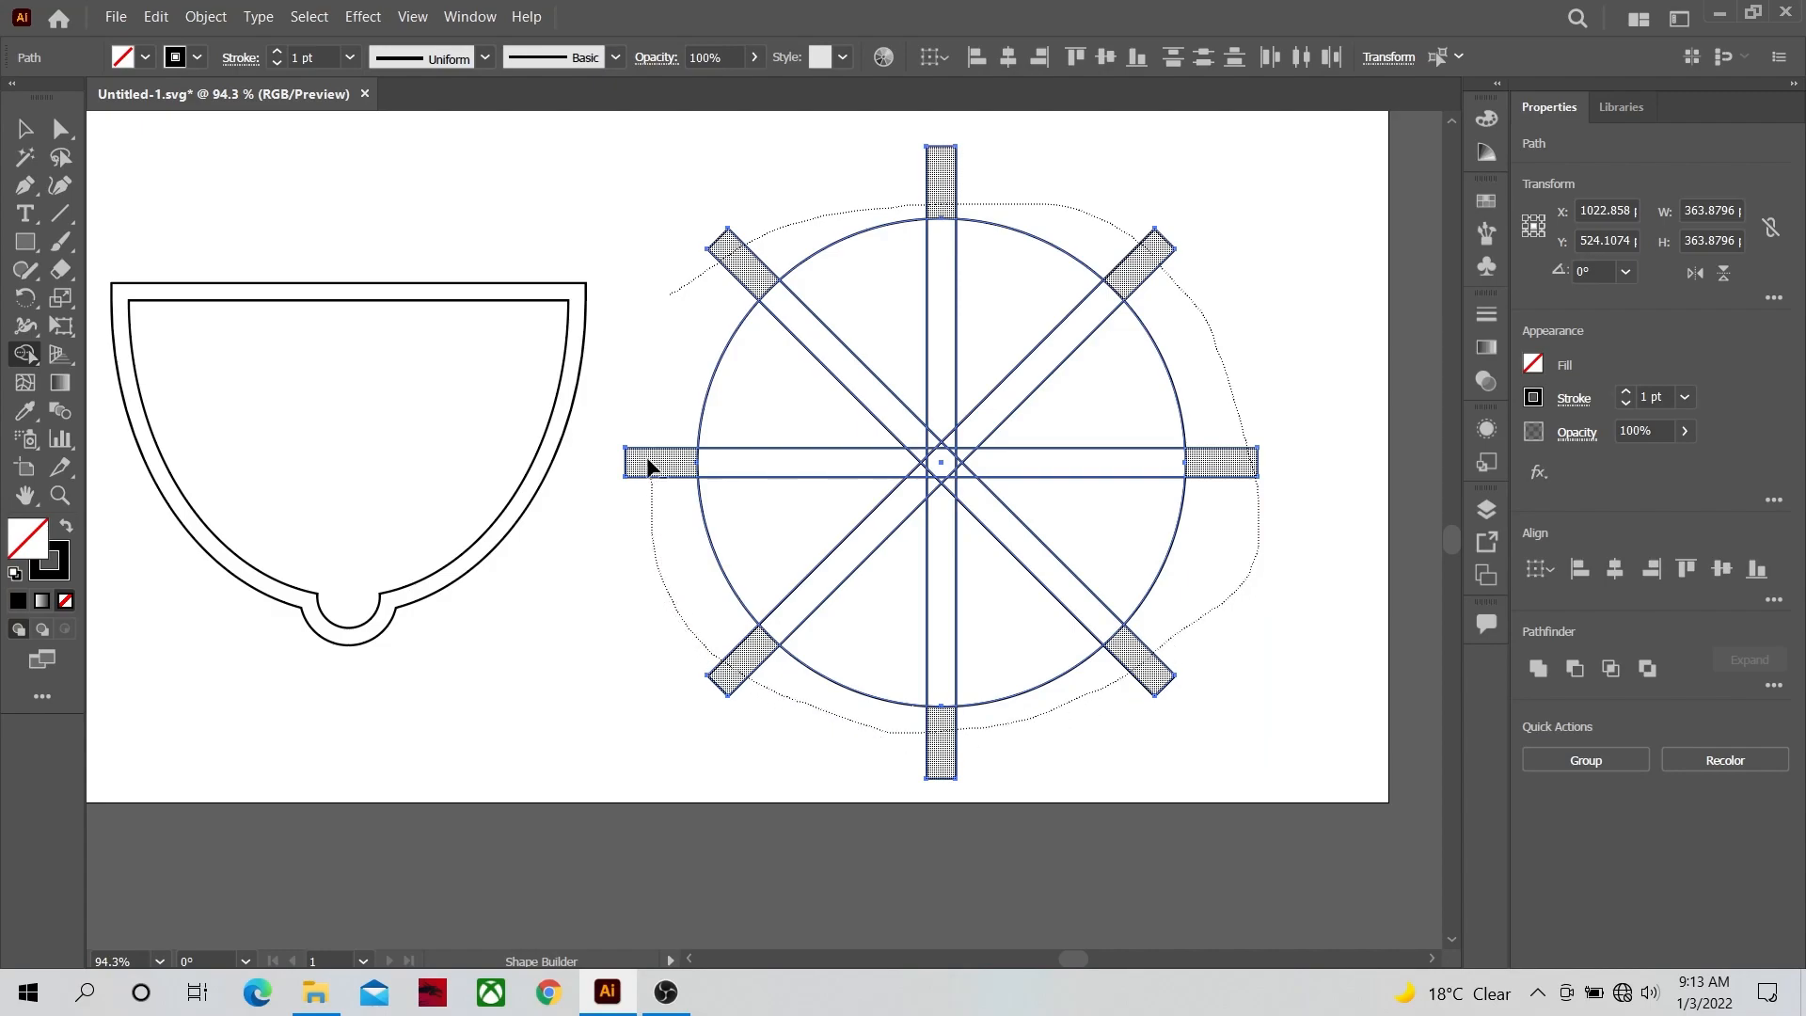
left_click_drag(649, 467, 649, 455)
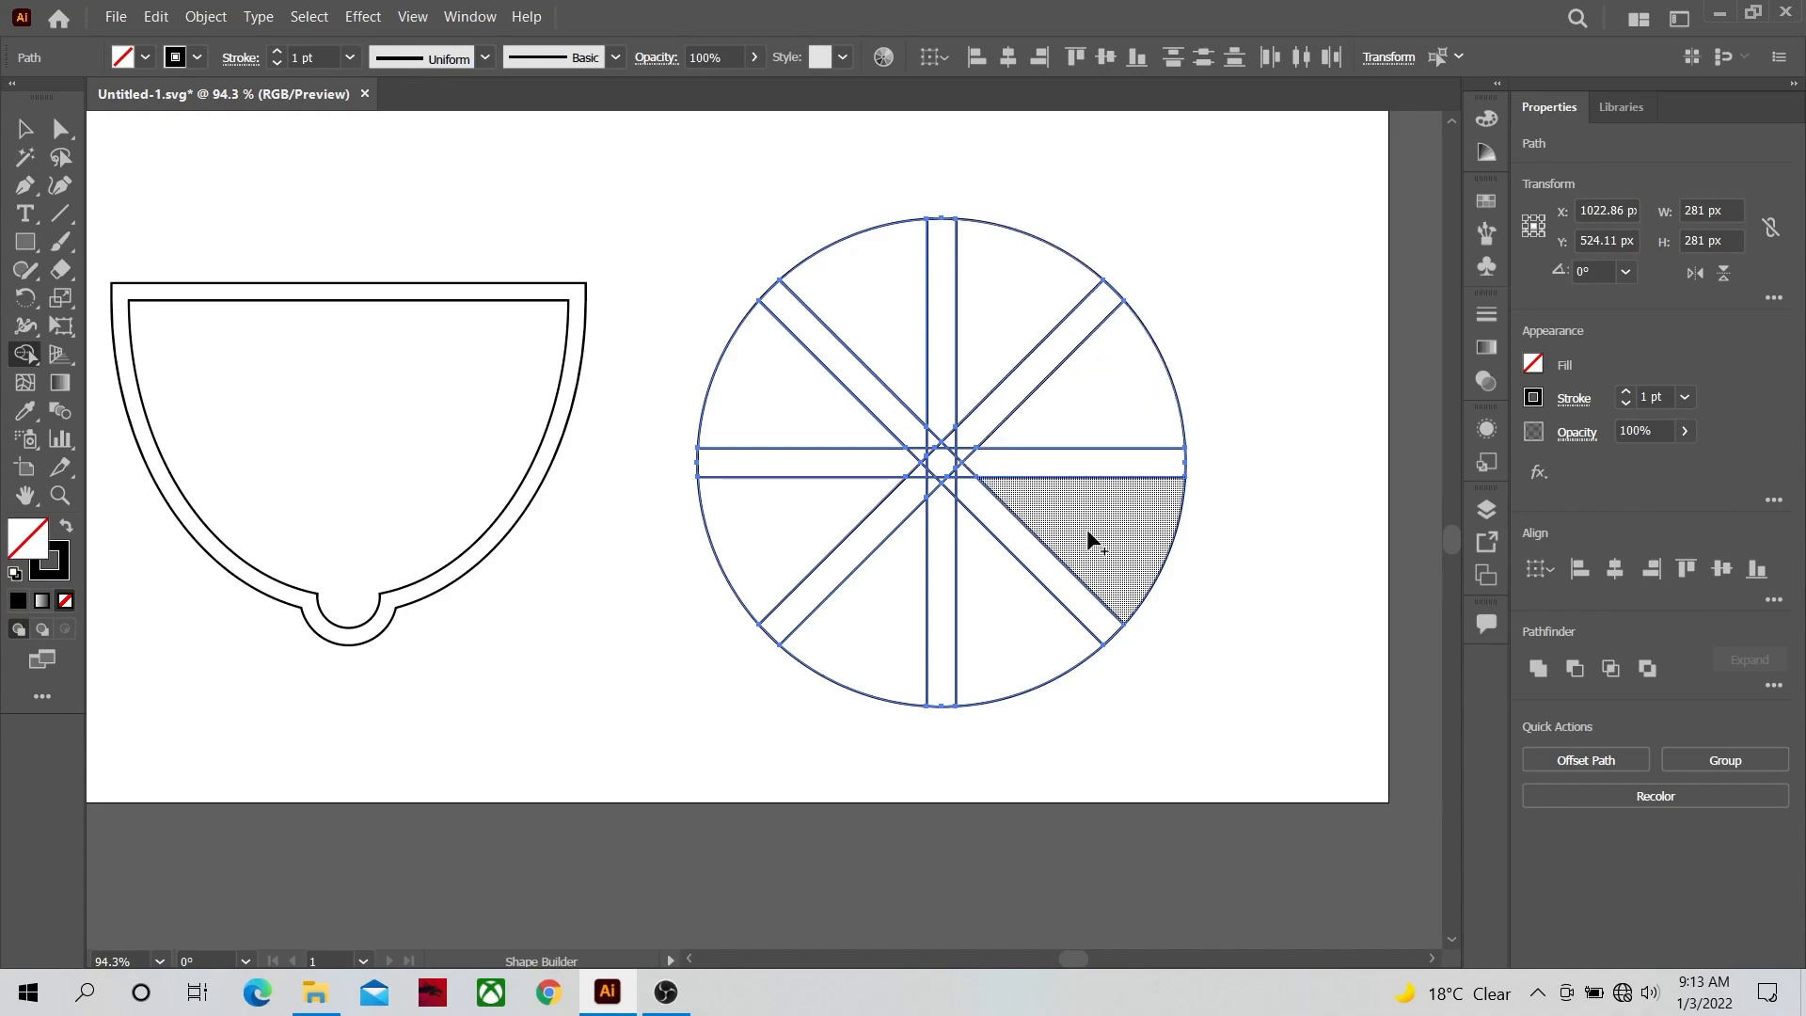
key("v")
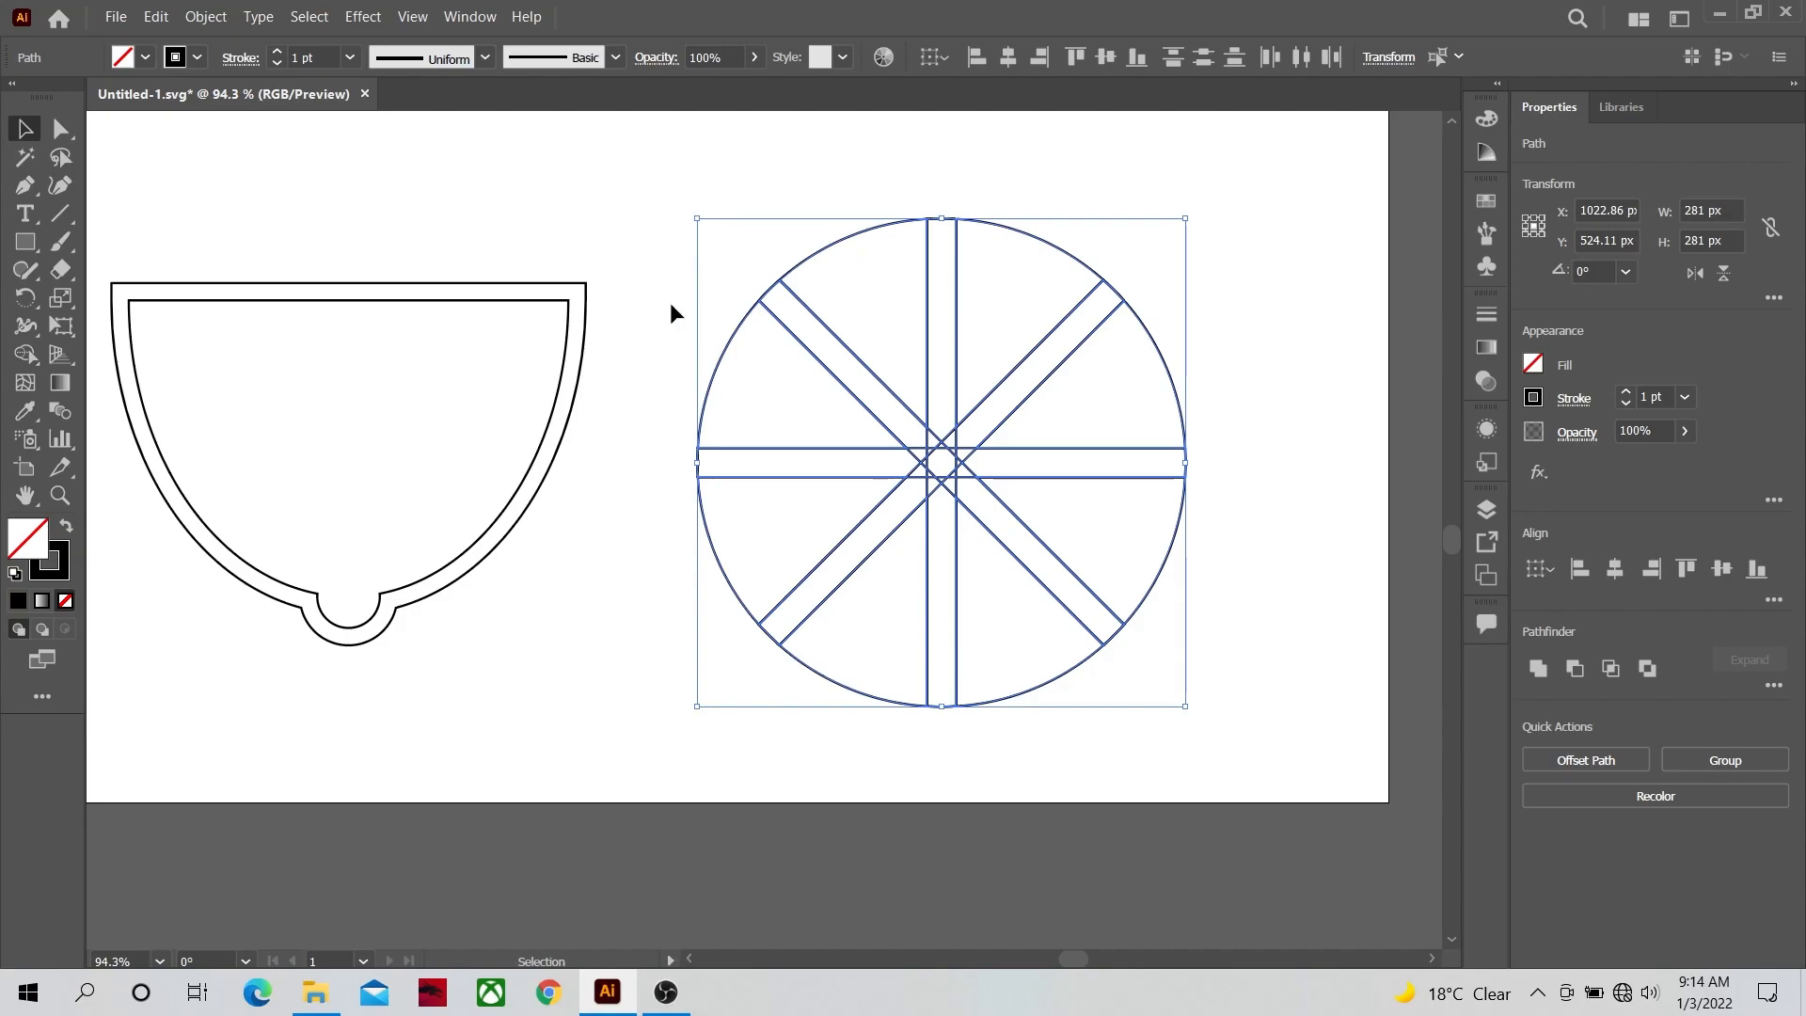
Step: Move the eight wedge segments together up toward the artboard's right edge and delete the leftover crossing bars
left_click(655, 292)
left_click(701, 355)
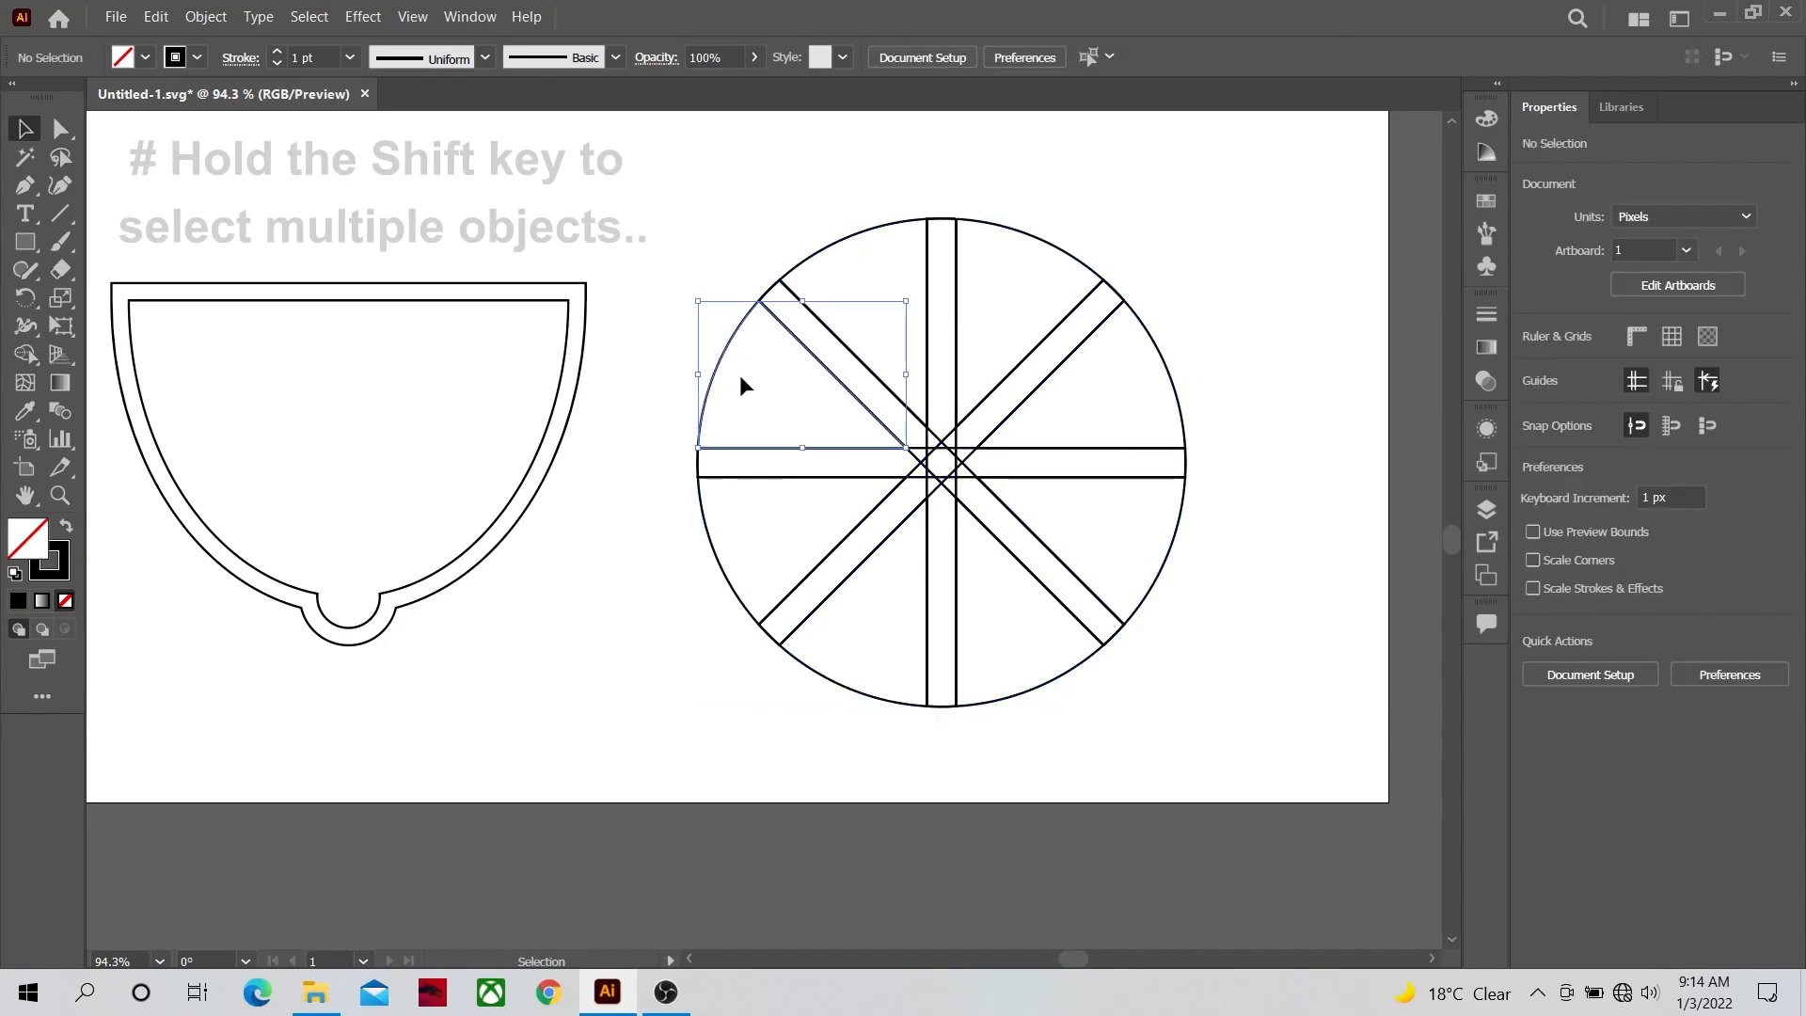
left_click(1044, 282, "shift")
left_click(1184, 463, "shift")
left_click(1165, 562, "shift")
left_click(1034, 687, "shift")
left_click(854, 690, "shift")
left_click(743, 563, "shift")
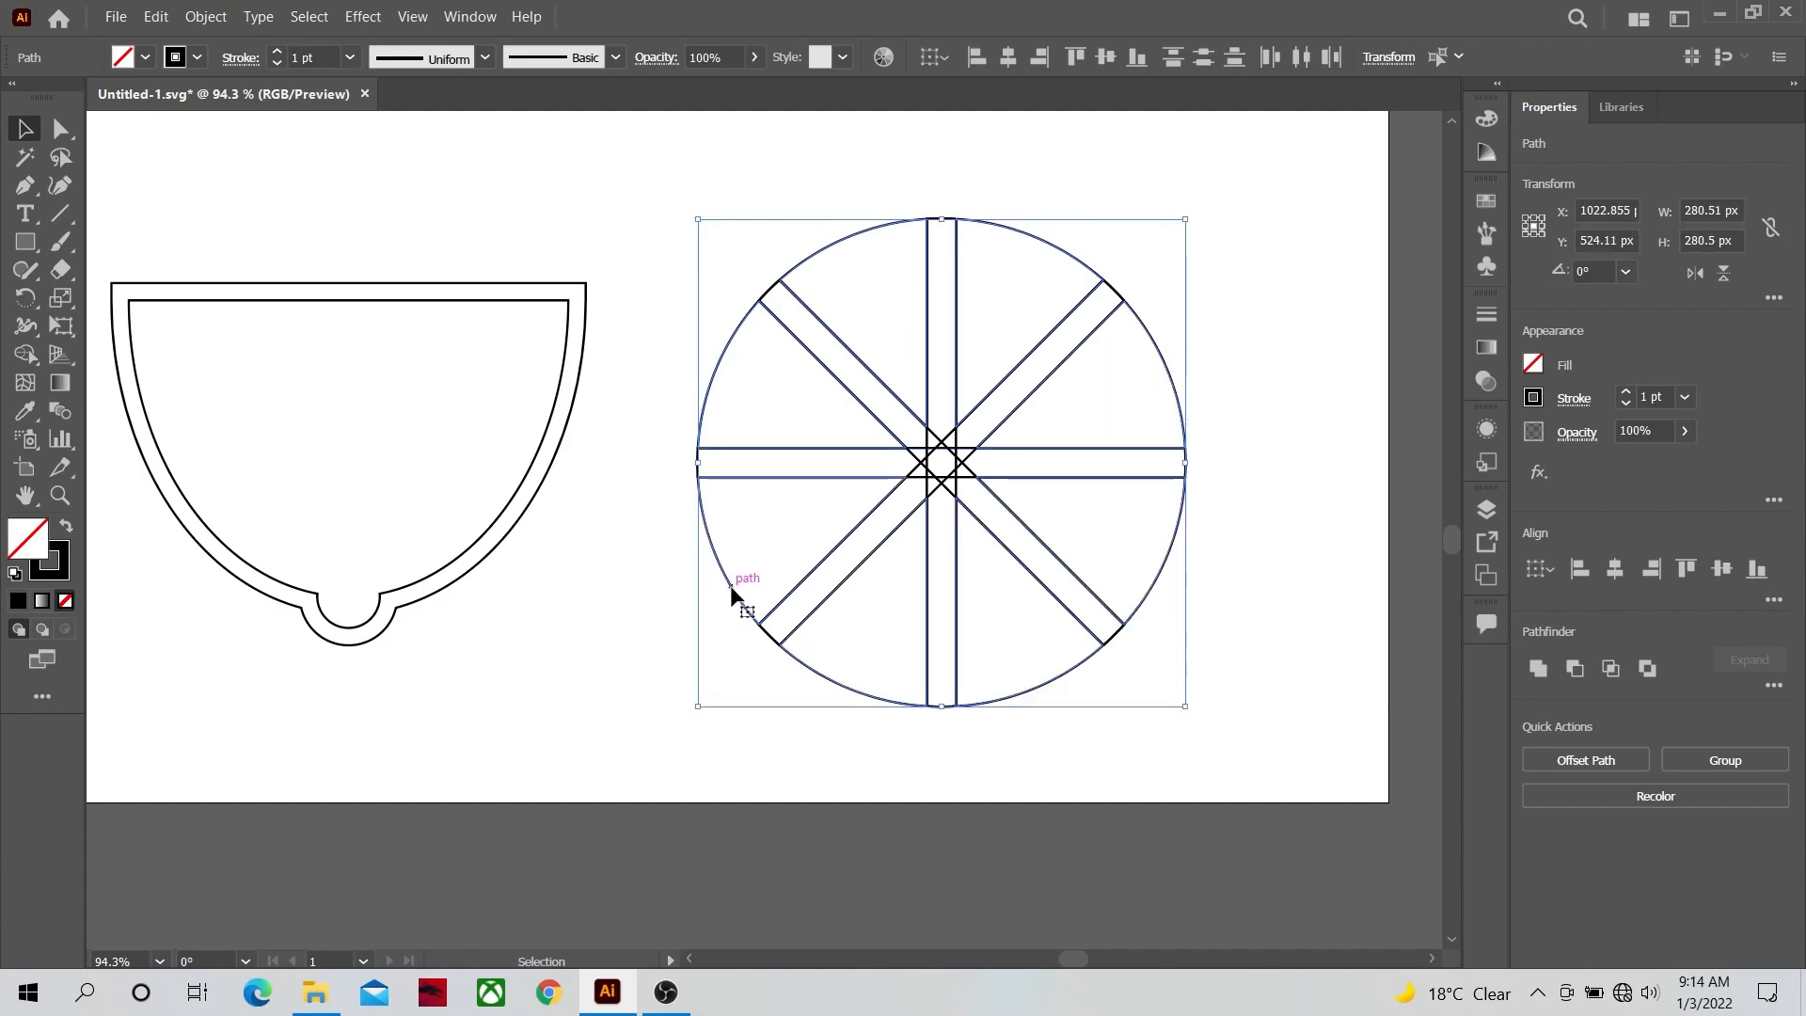
left_click(62, 494)
left_click_drag(960, 460, 734, 496)
key("space")
left_click_drag(911, 367, 877, 534)
left_click_drag(901, 545, 1014, 536)
left_click(24, 129)
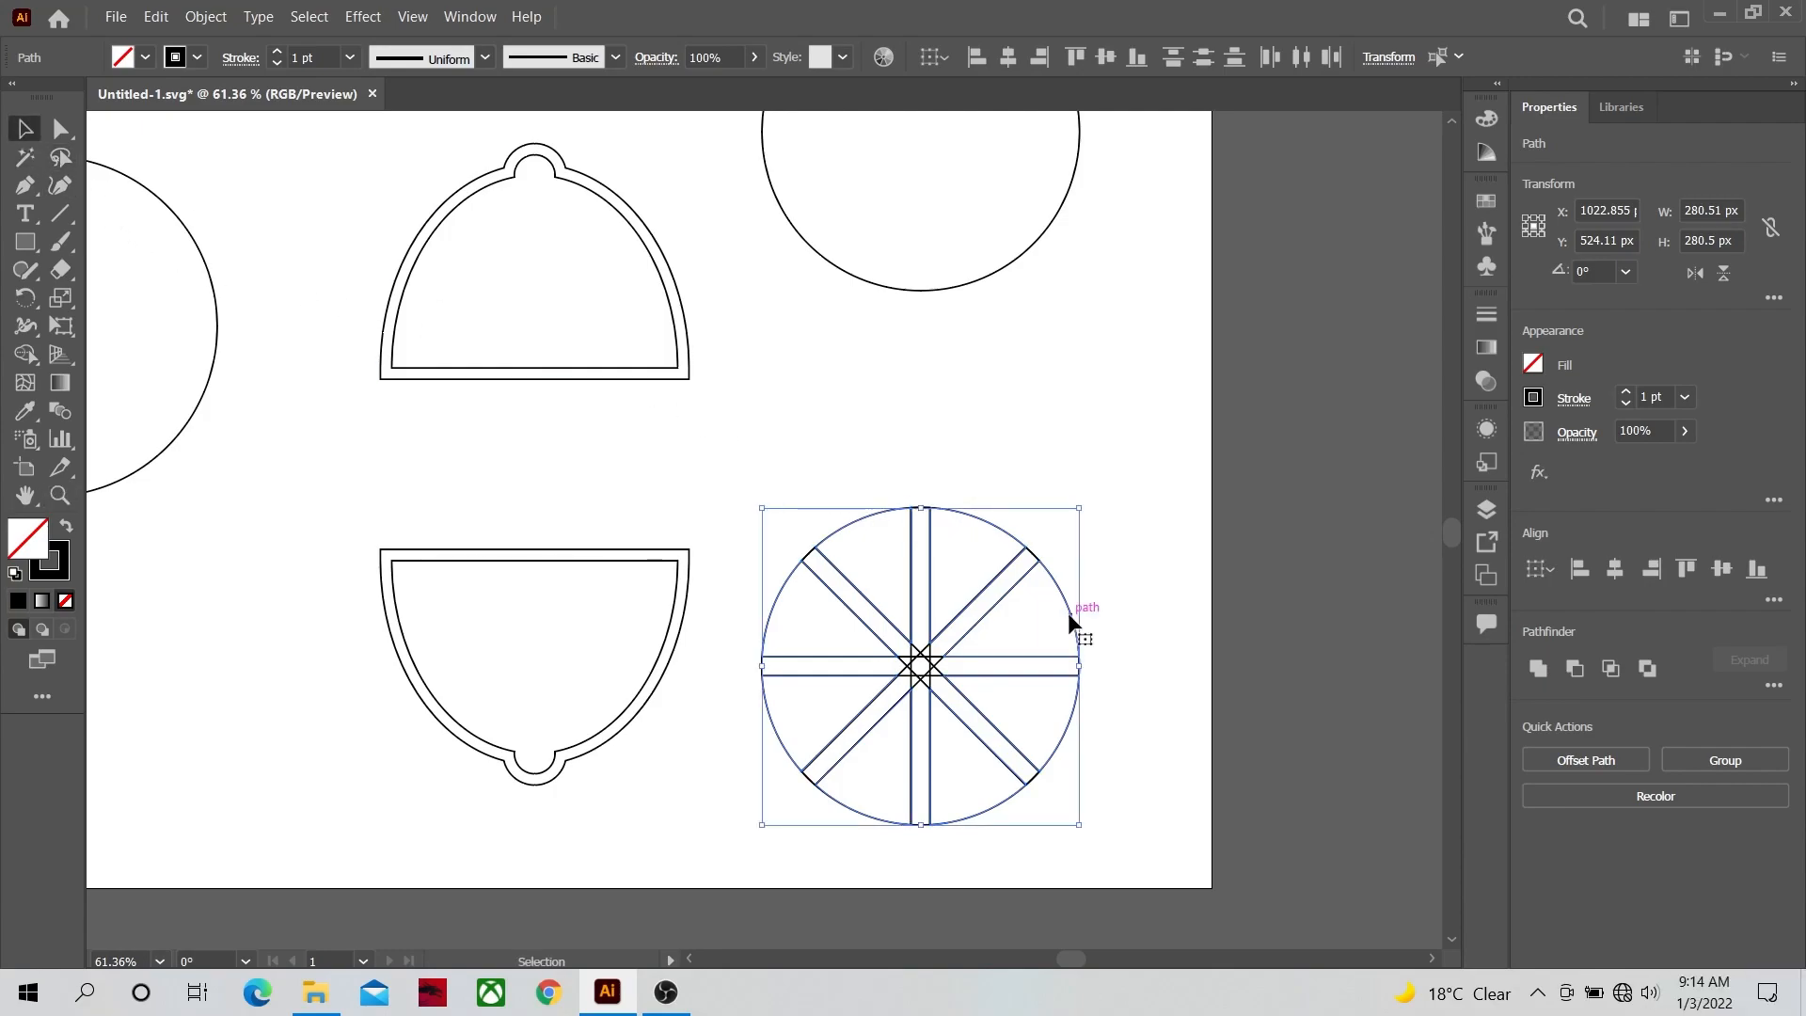
left_click_drag(1069, 613, 1323, 327)
left_click_drag(750, 591, 1013, 785)
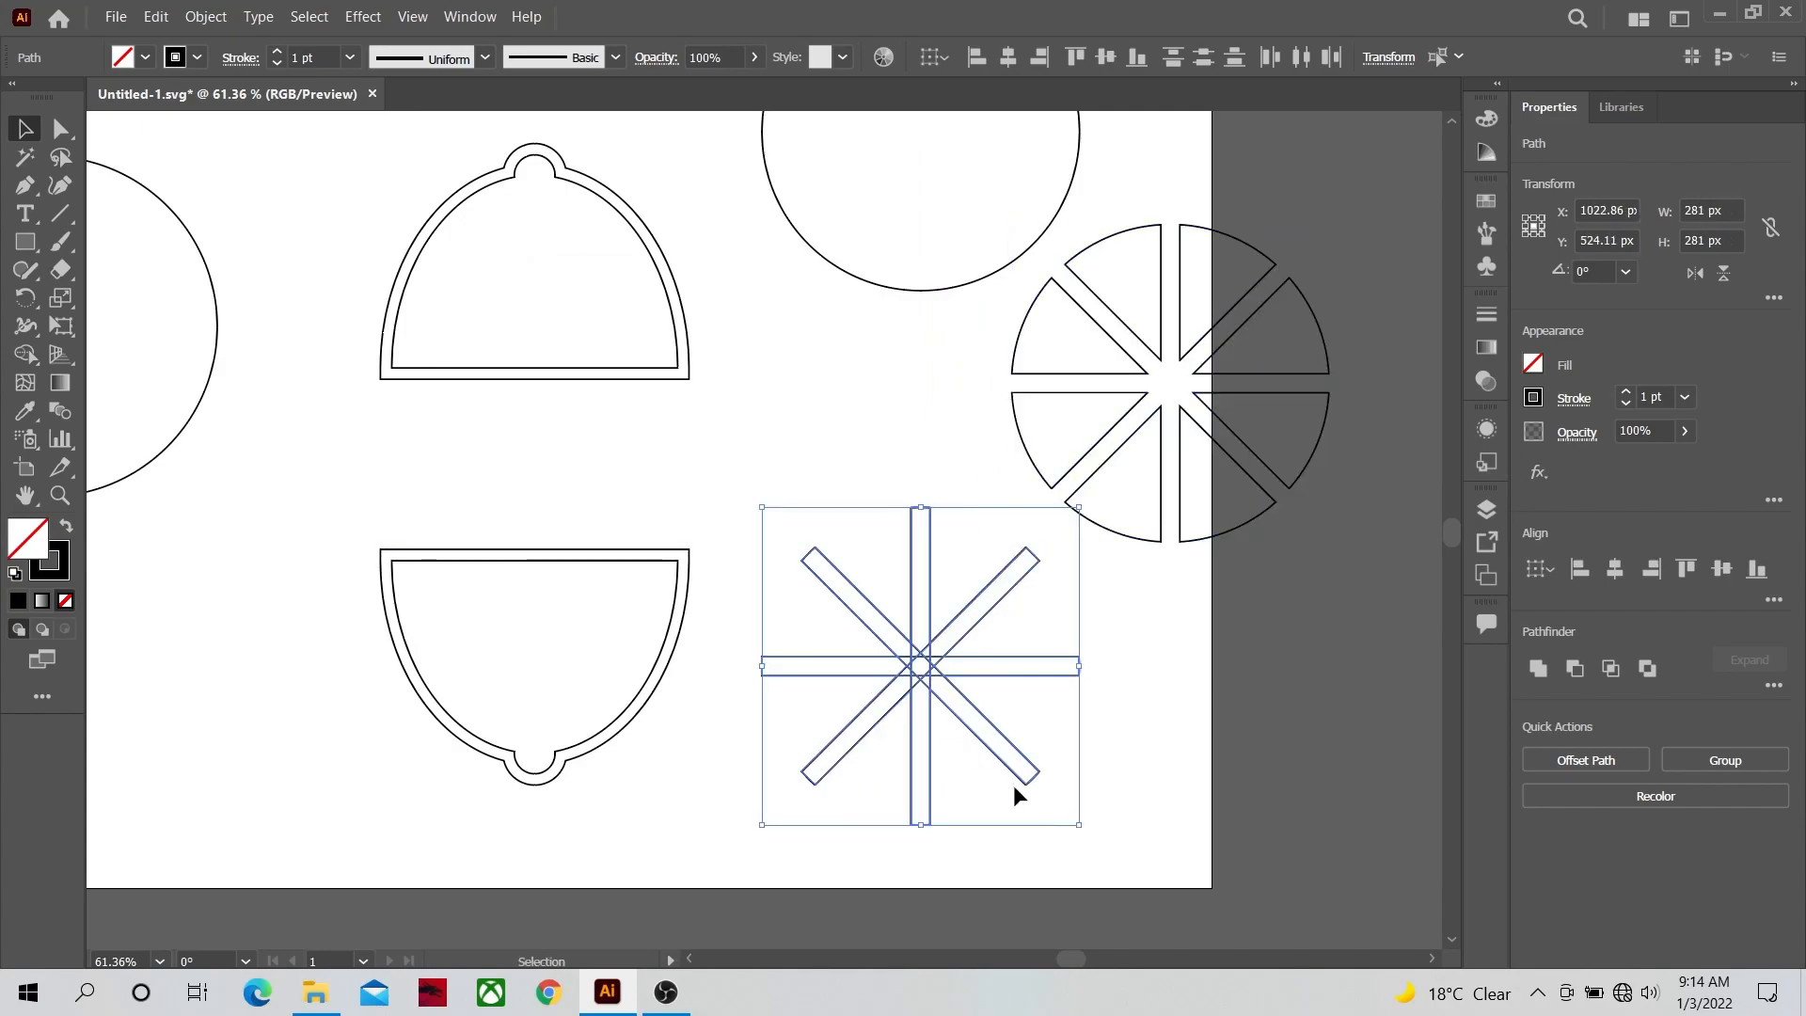
key("Delete")
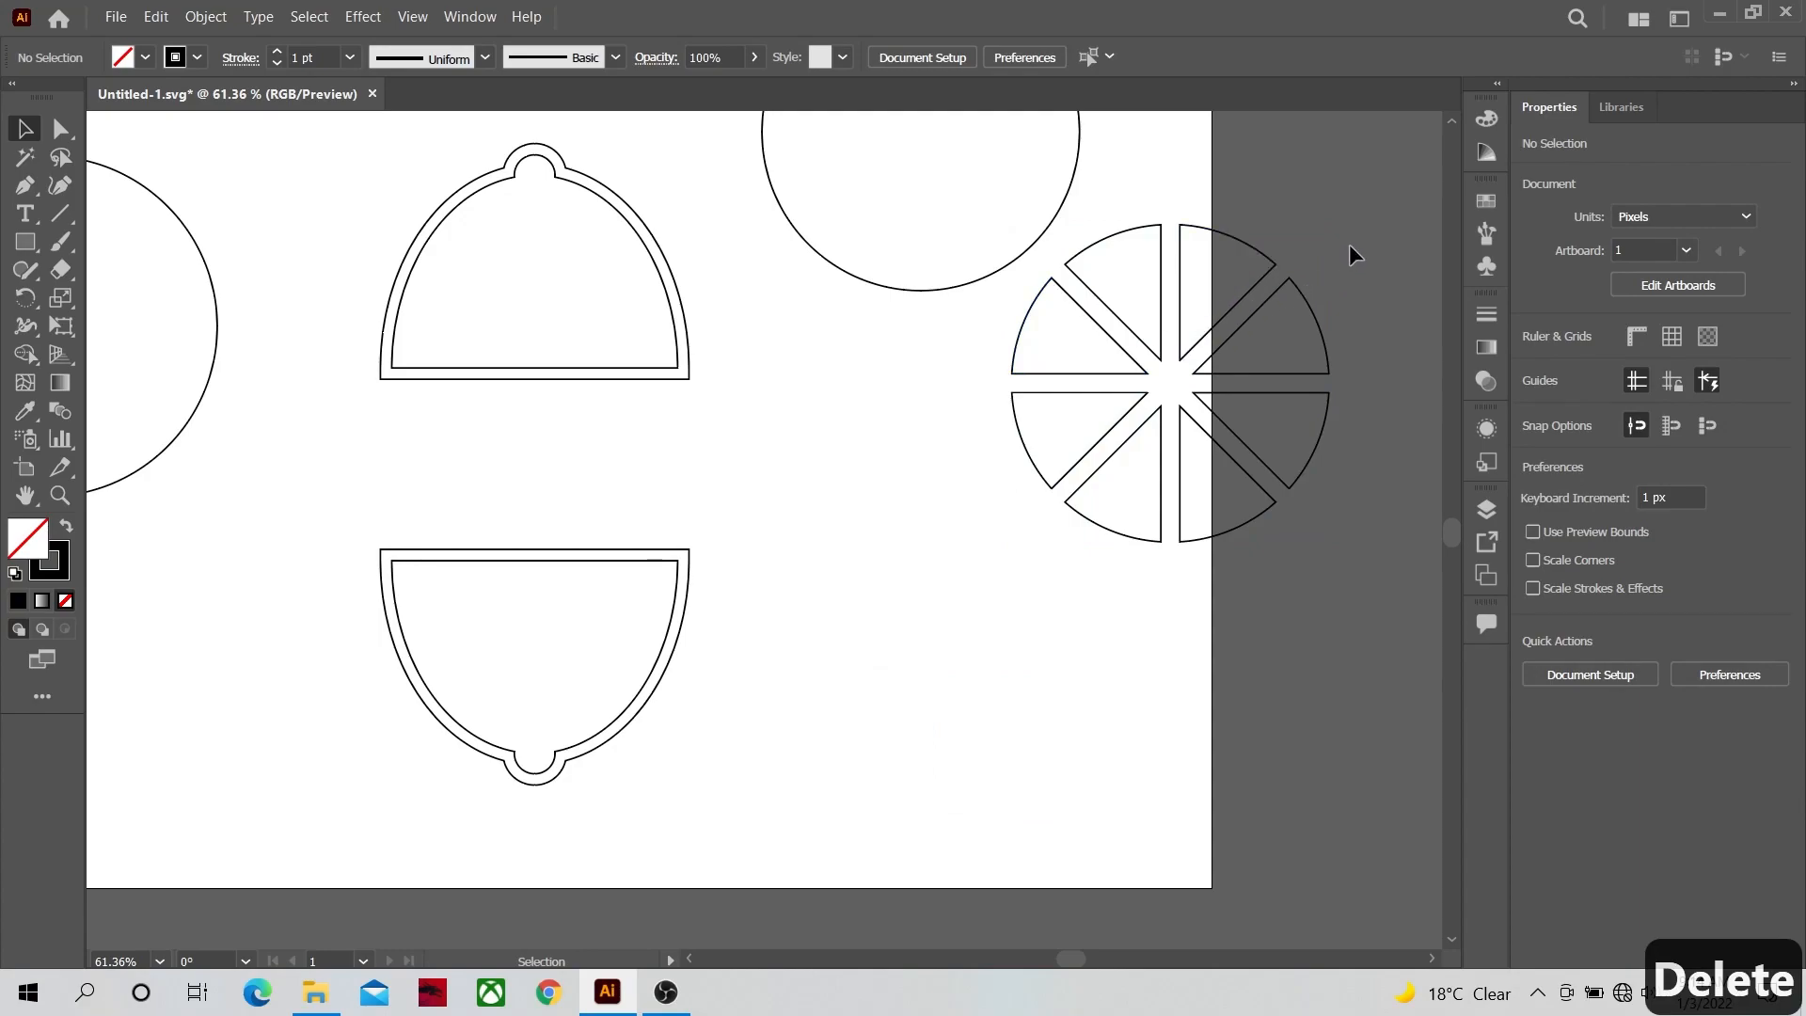
Step: Round all corners of the eight wedge segments to a radius of about 10 px and group the segments
left_click(1051, 525)
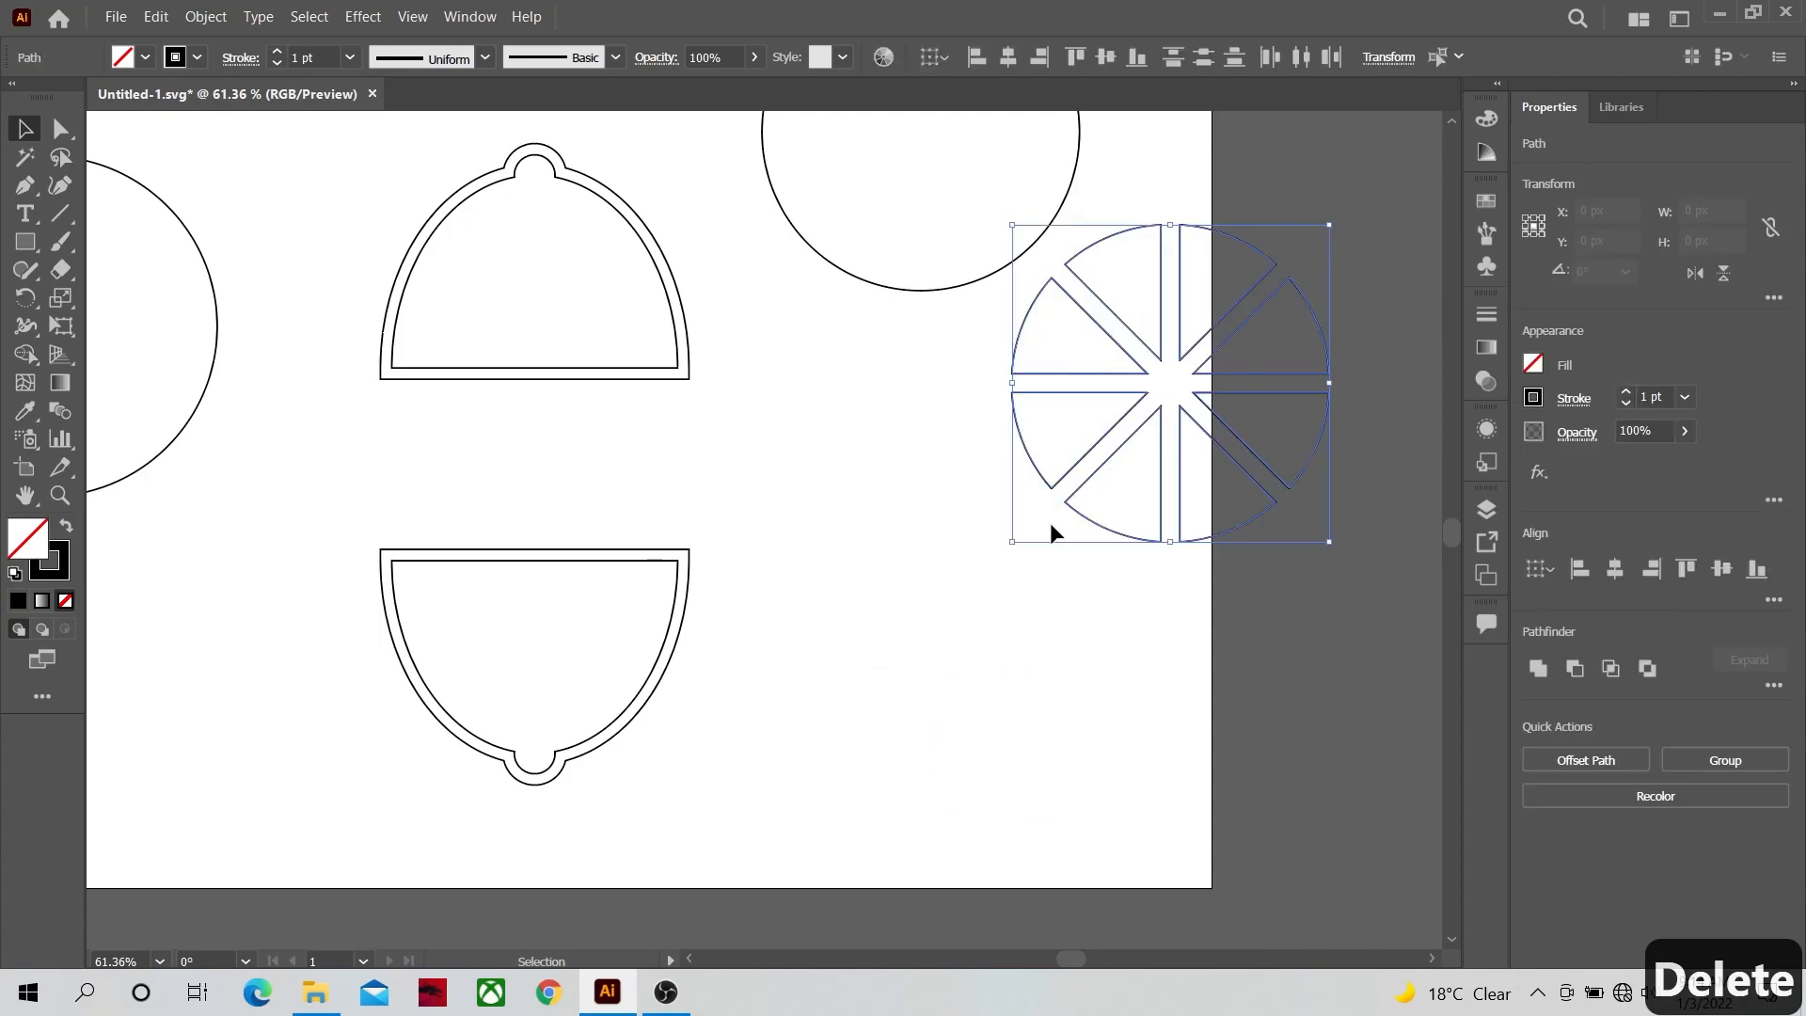
left_click(60, 129)
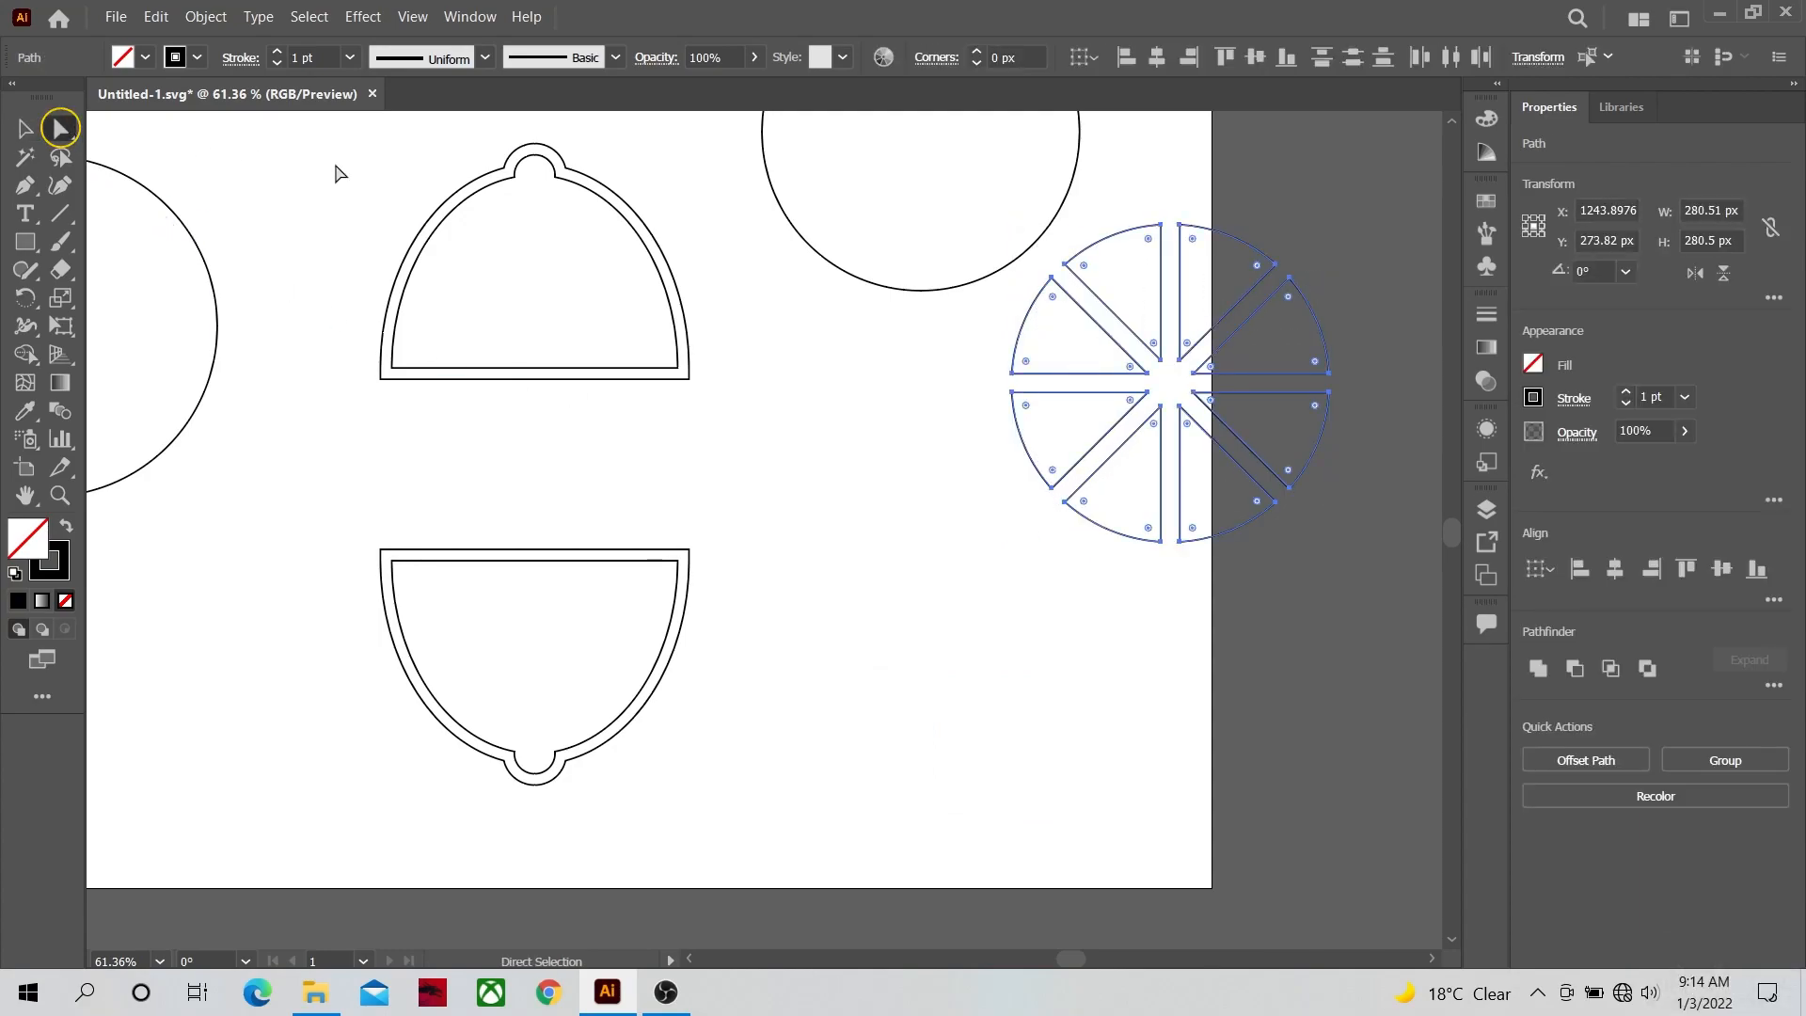
left_click_drag(1075, 264, 815, 368)
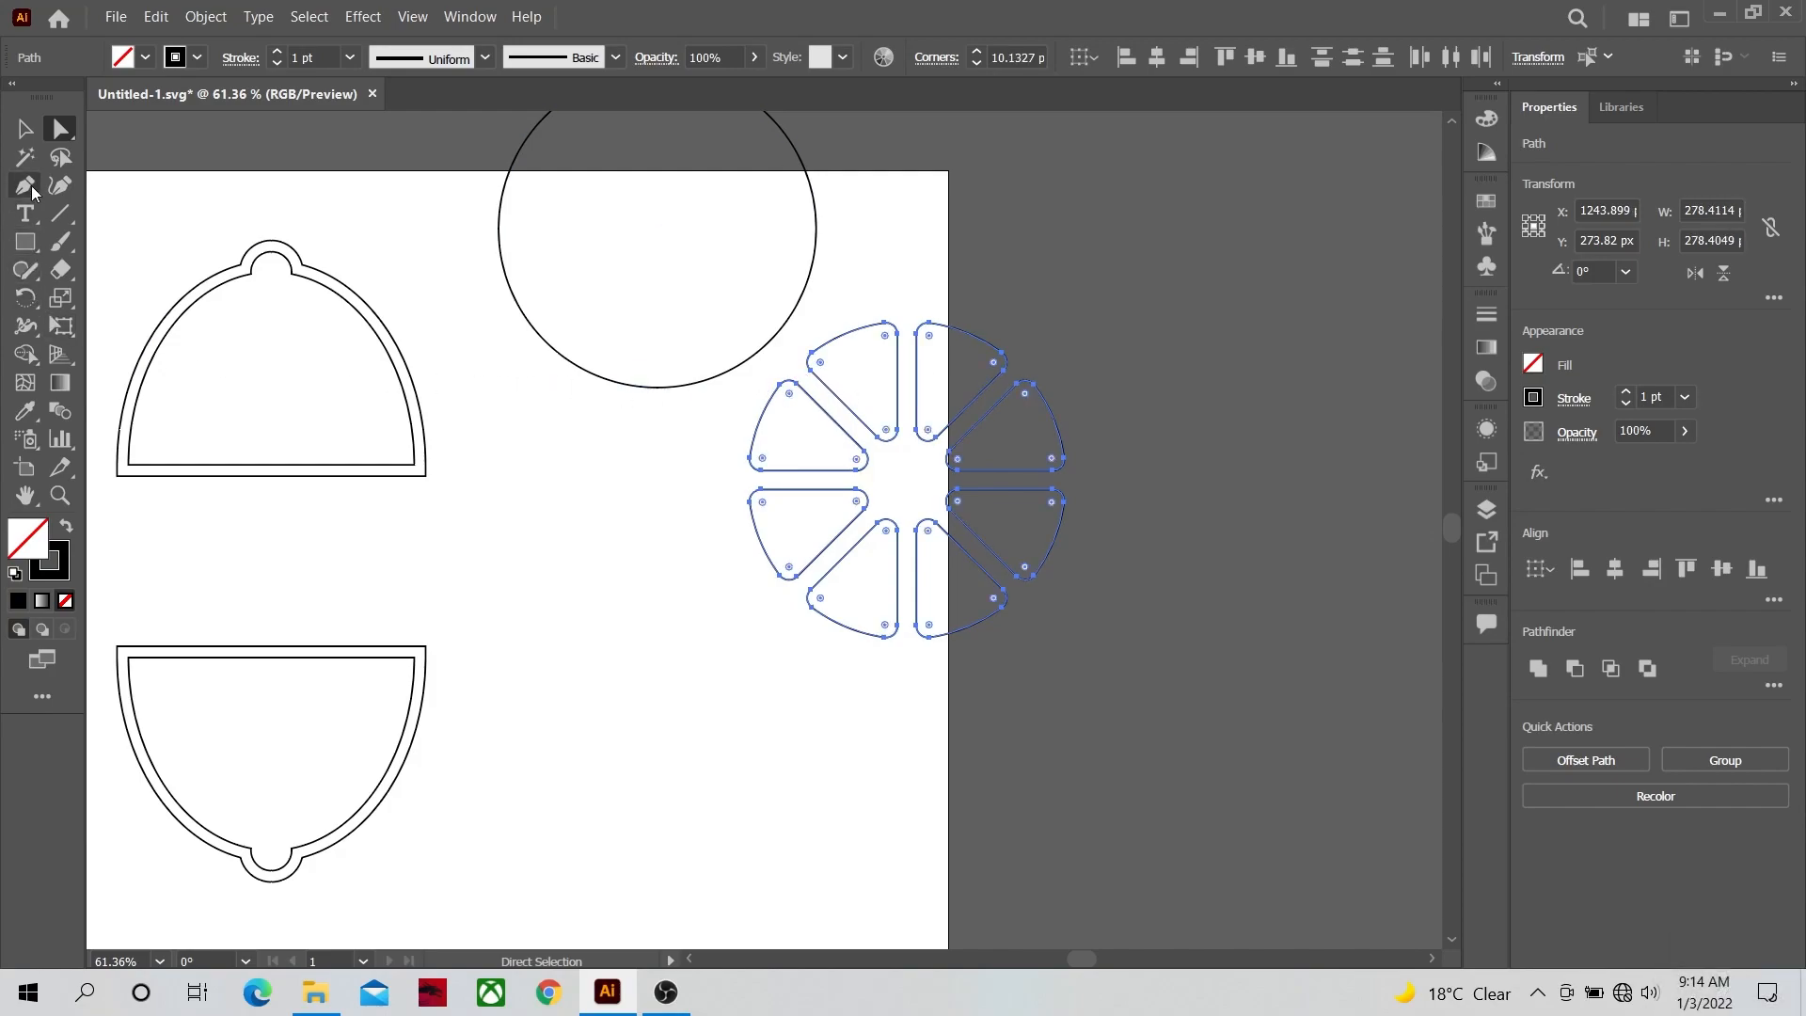
left_click(27, 135)
key("ctrl+g")
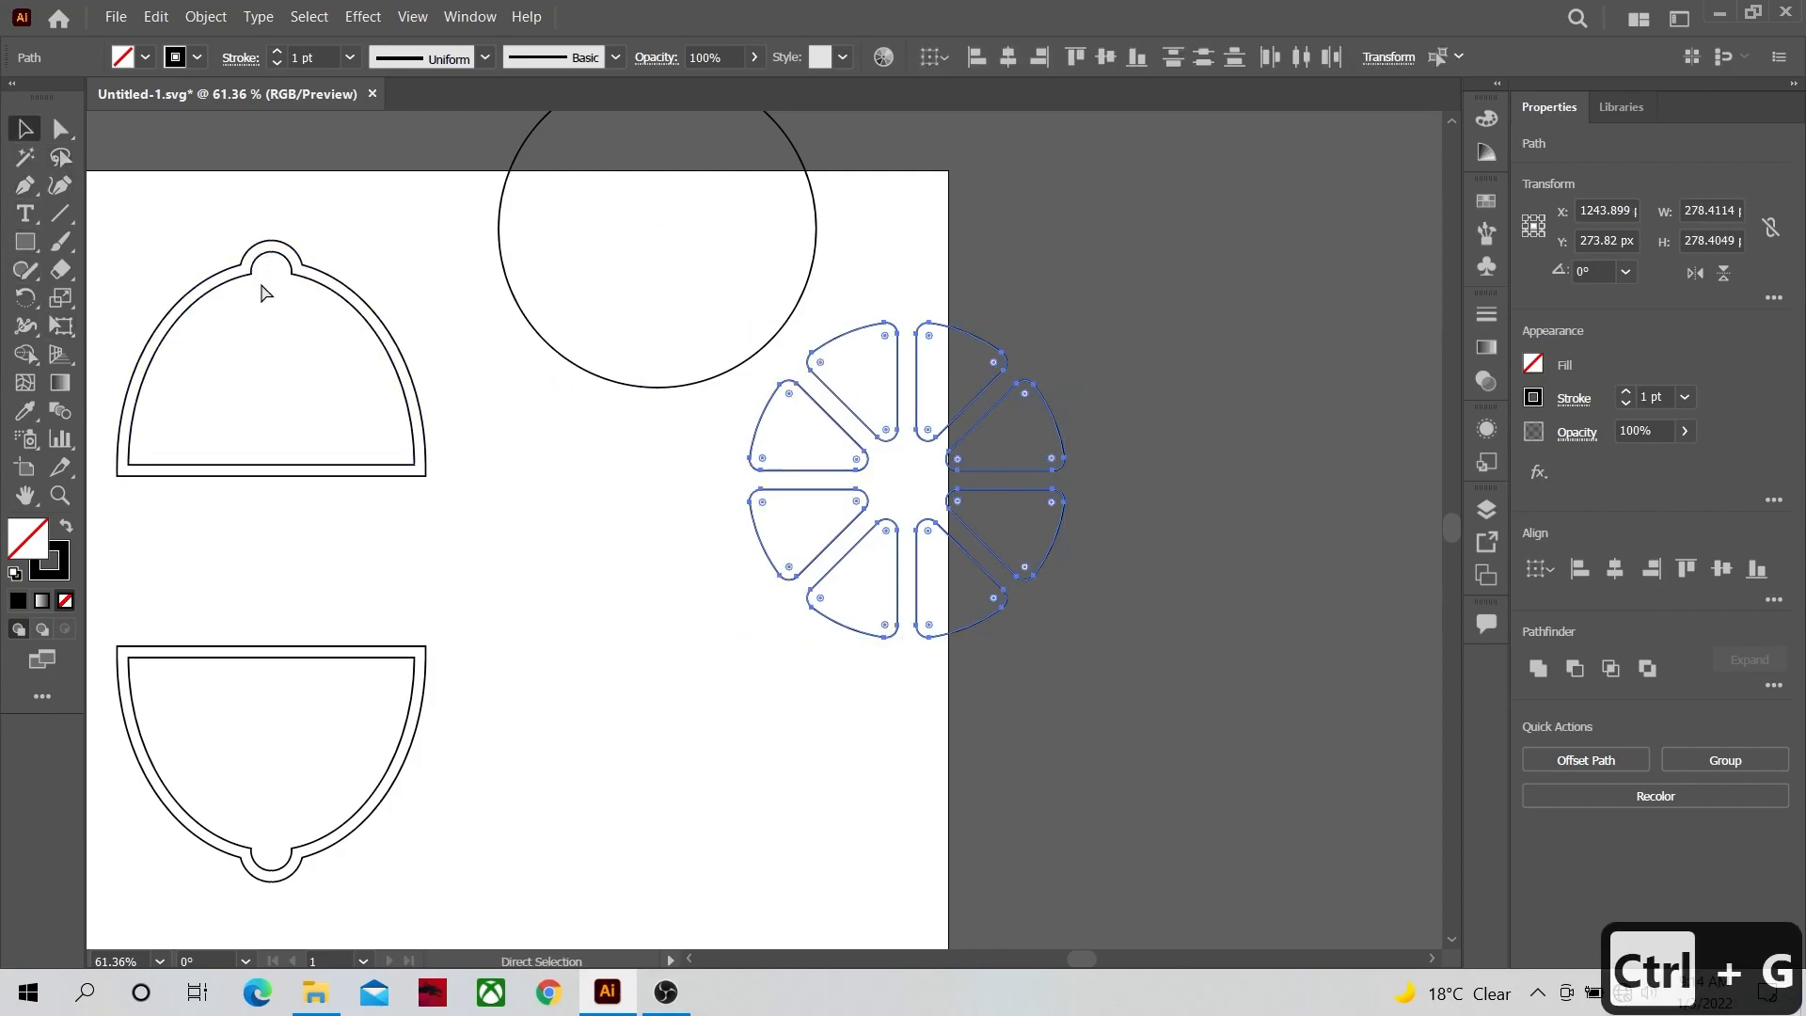
Step: Move the wedge group below the upper circle and align both by their horizontal and vertical centers
left_click(719, 541)
left_click_drag(761, 481, 531, 536)
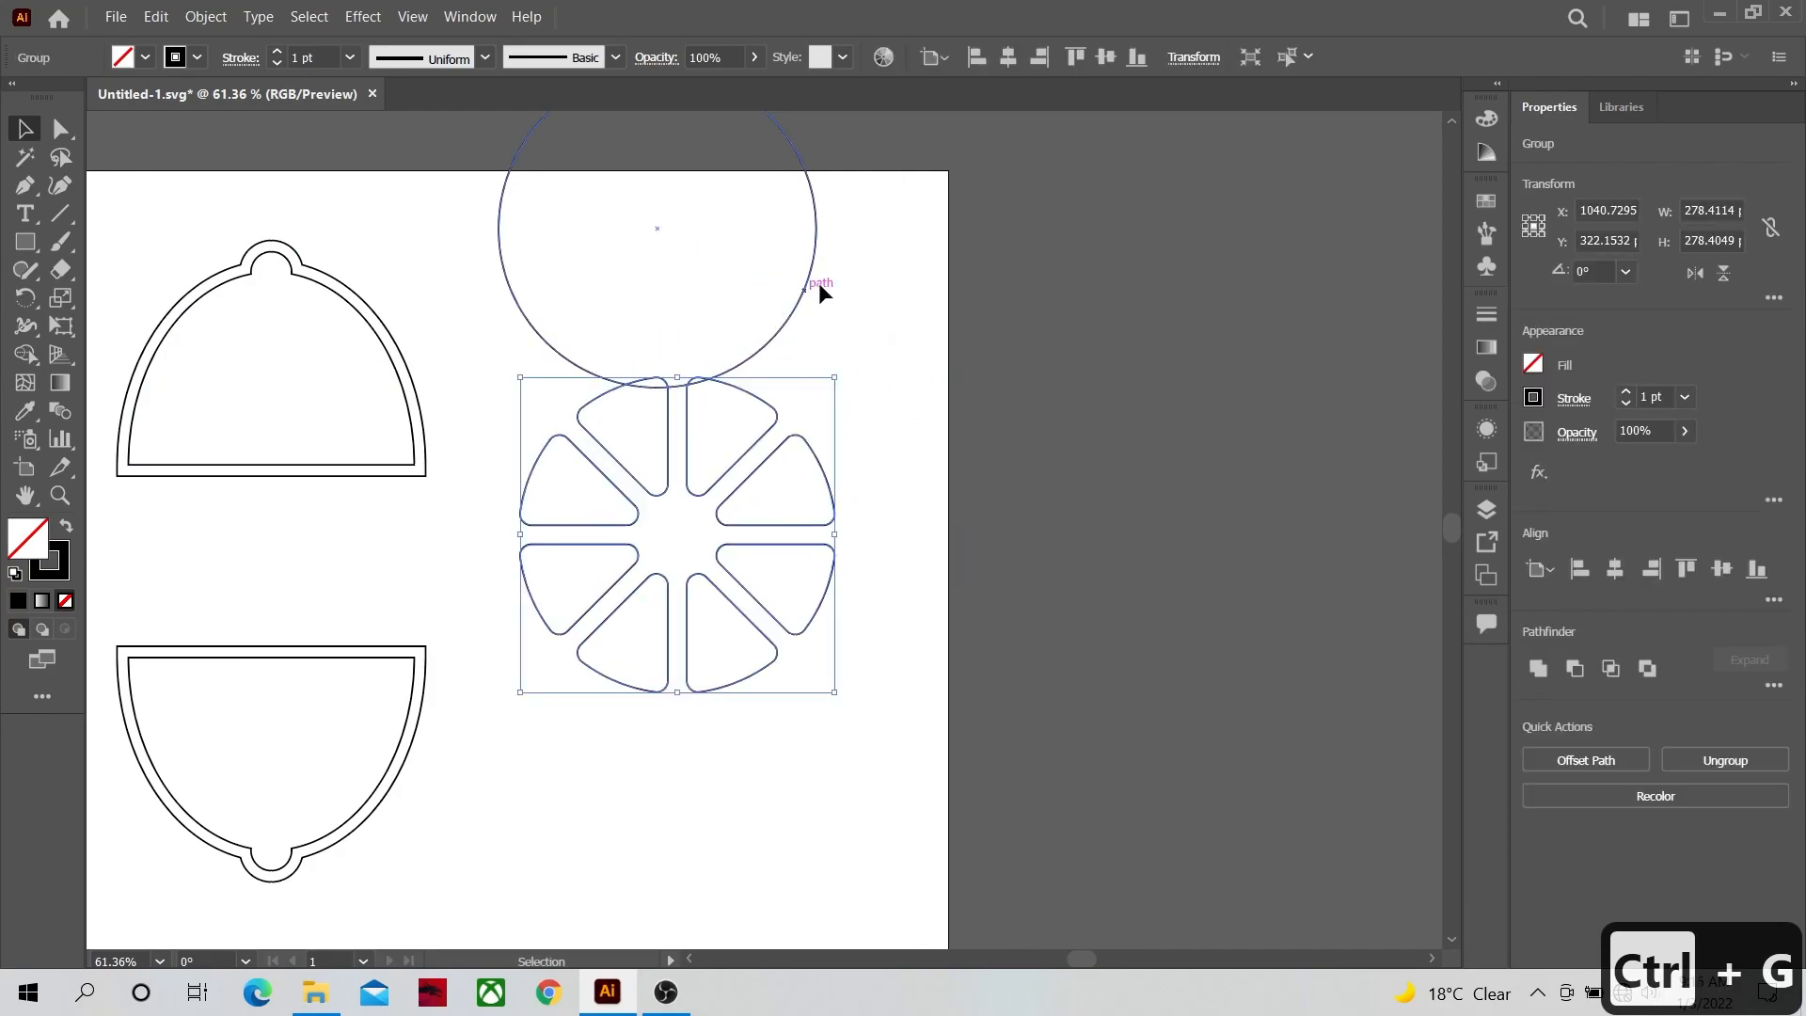
left_click(745, 365, "shift")
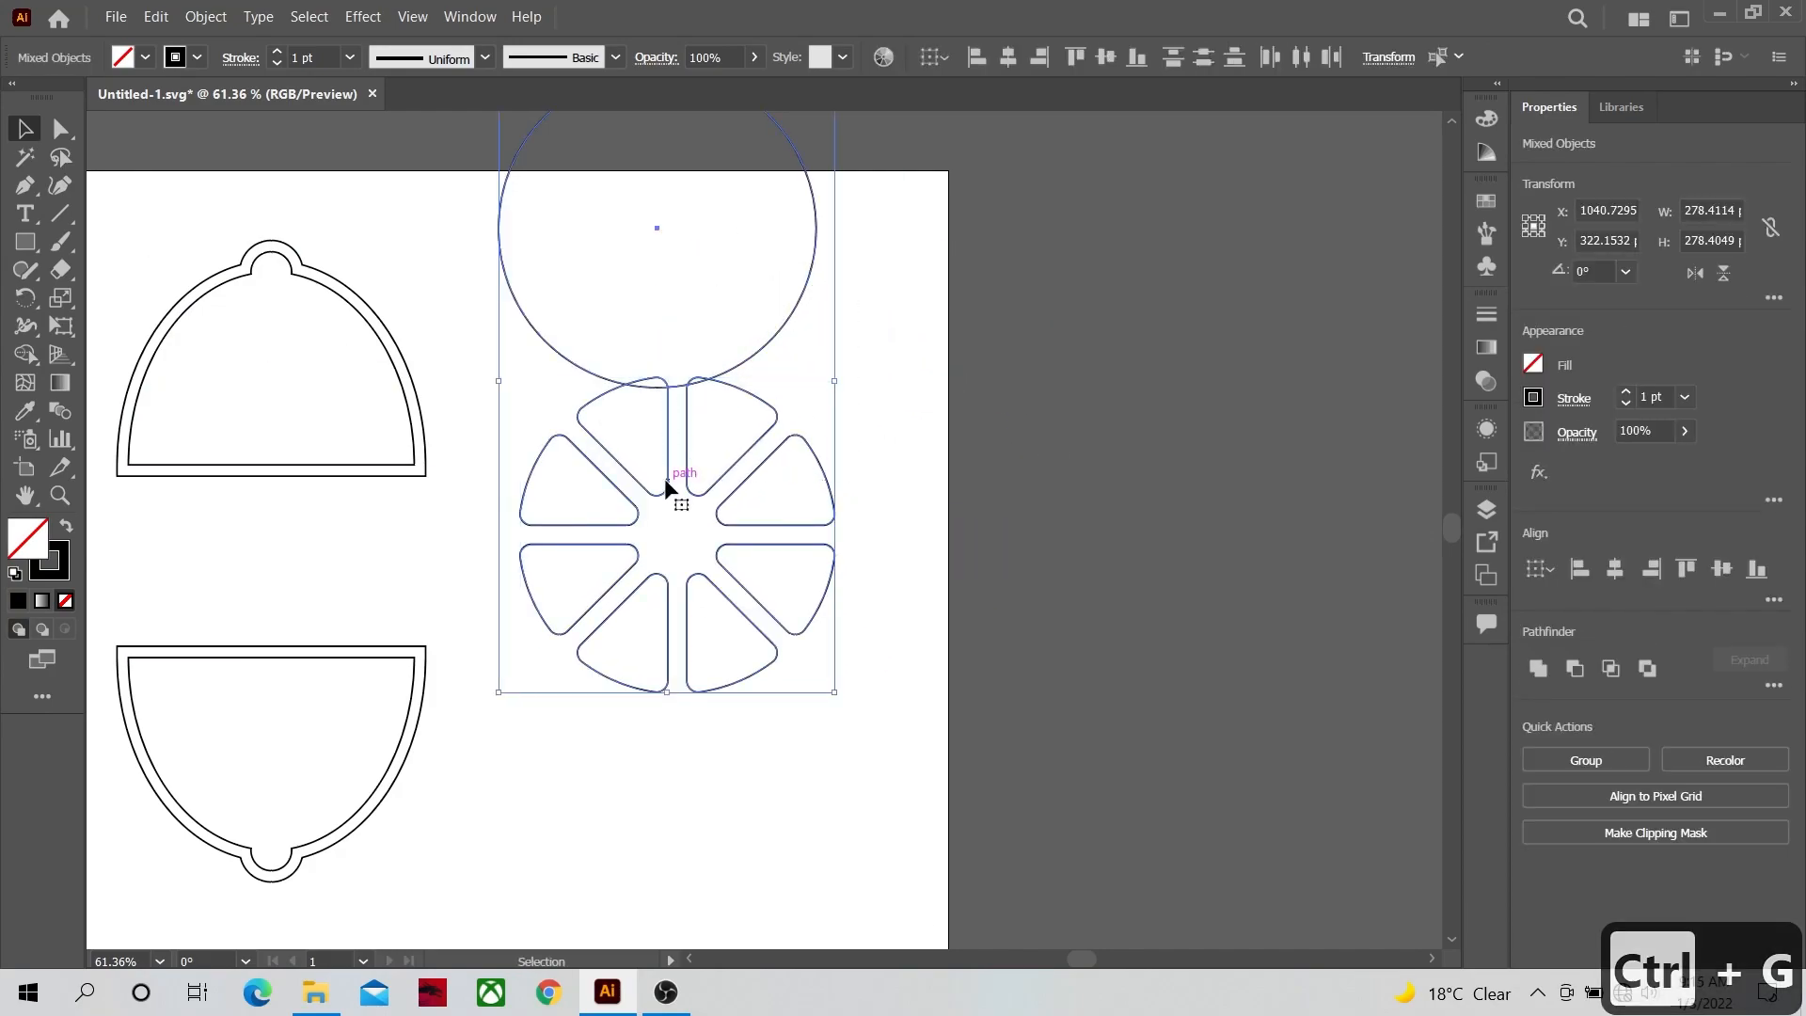
left_click(1613, 570)
left_click(1723, 571)
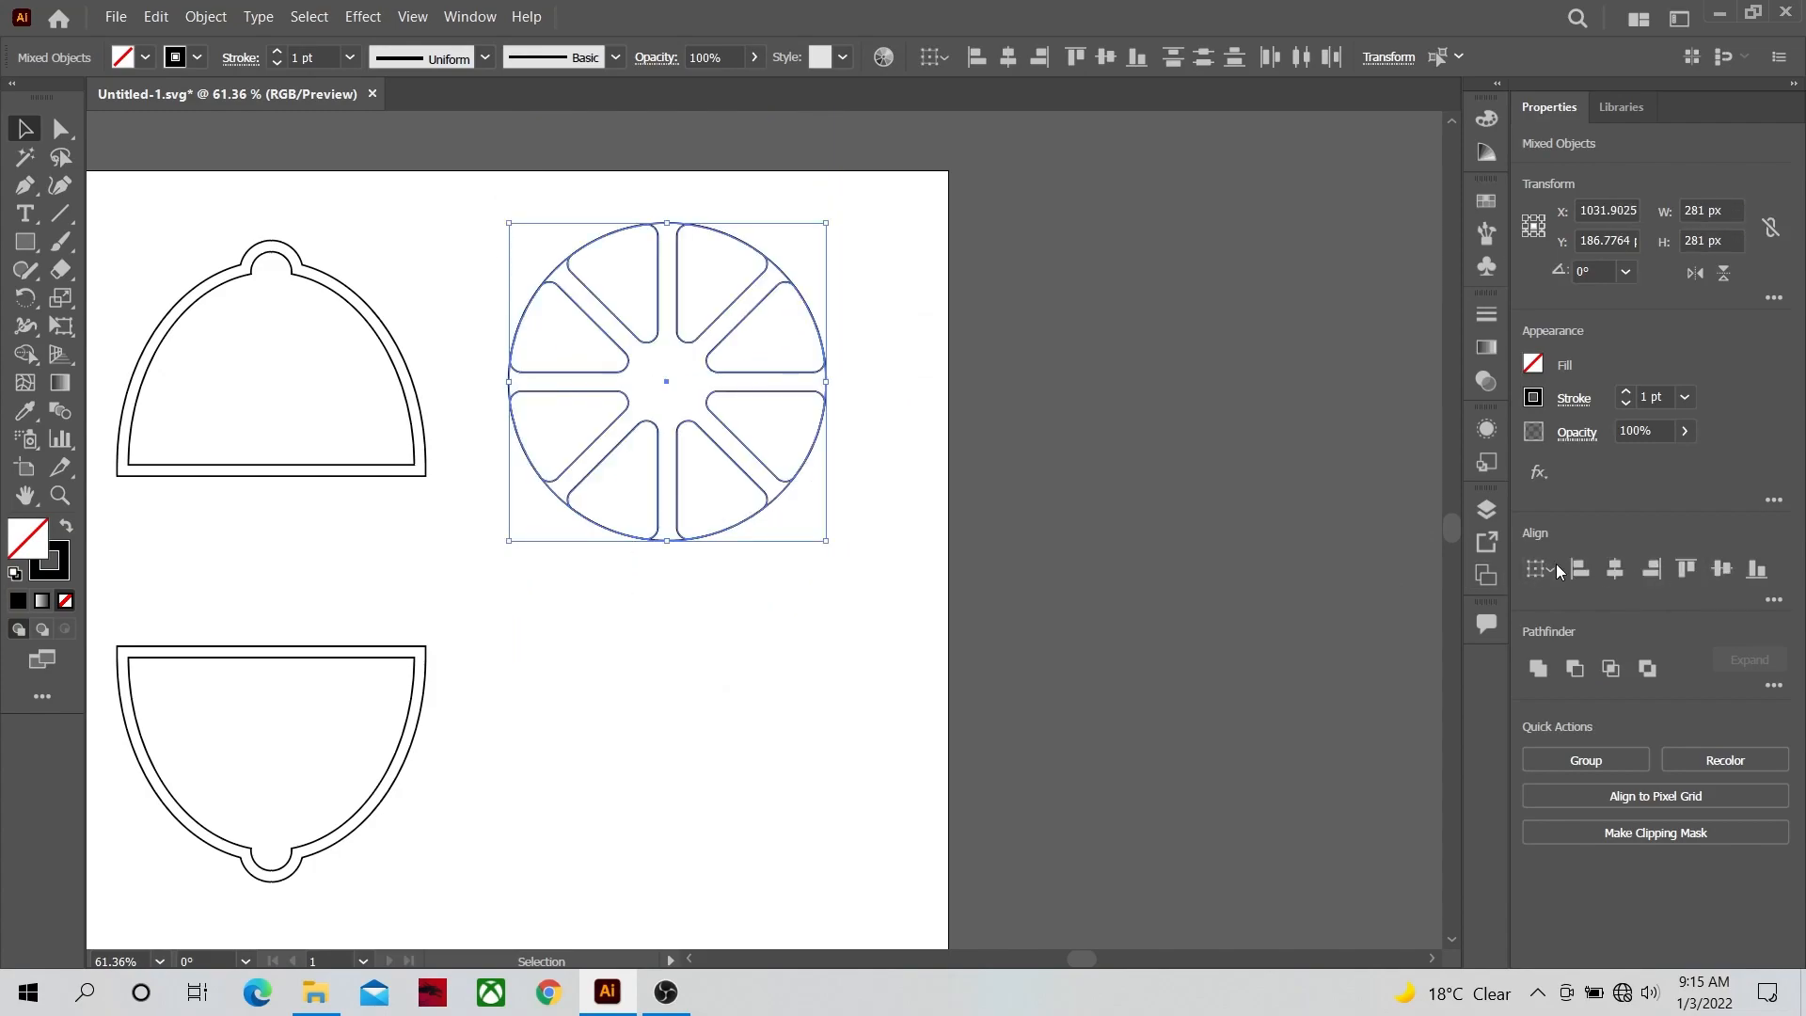
left_click(797, 622)
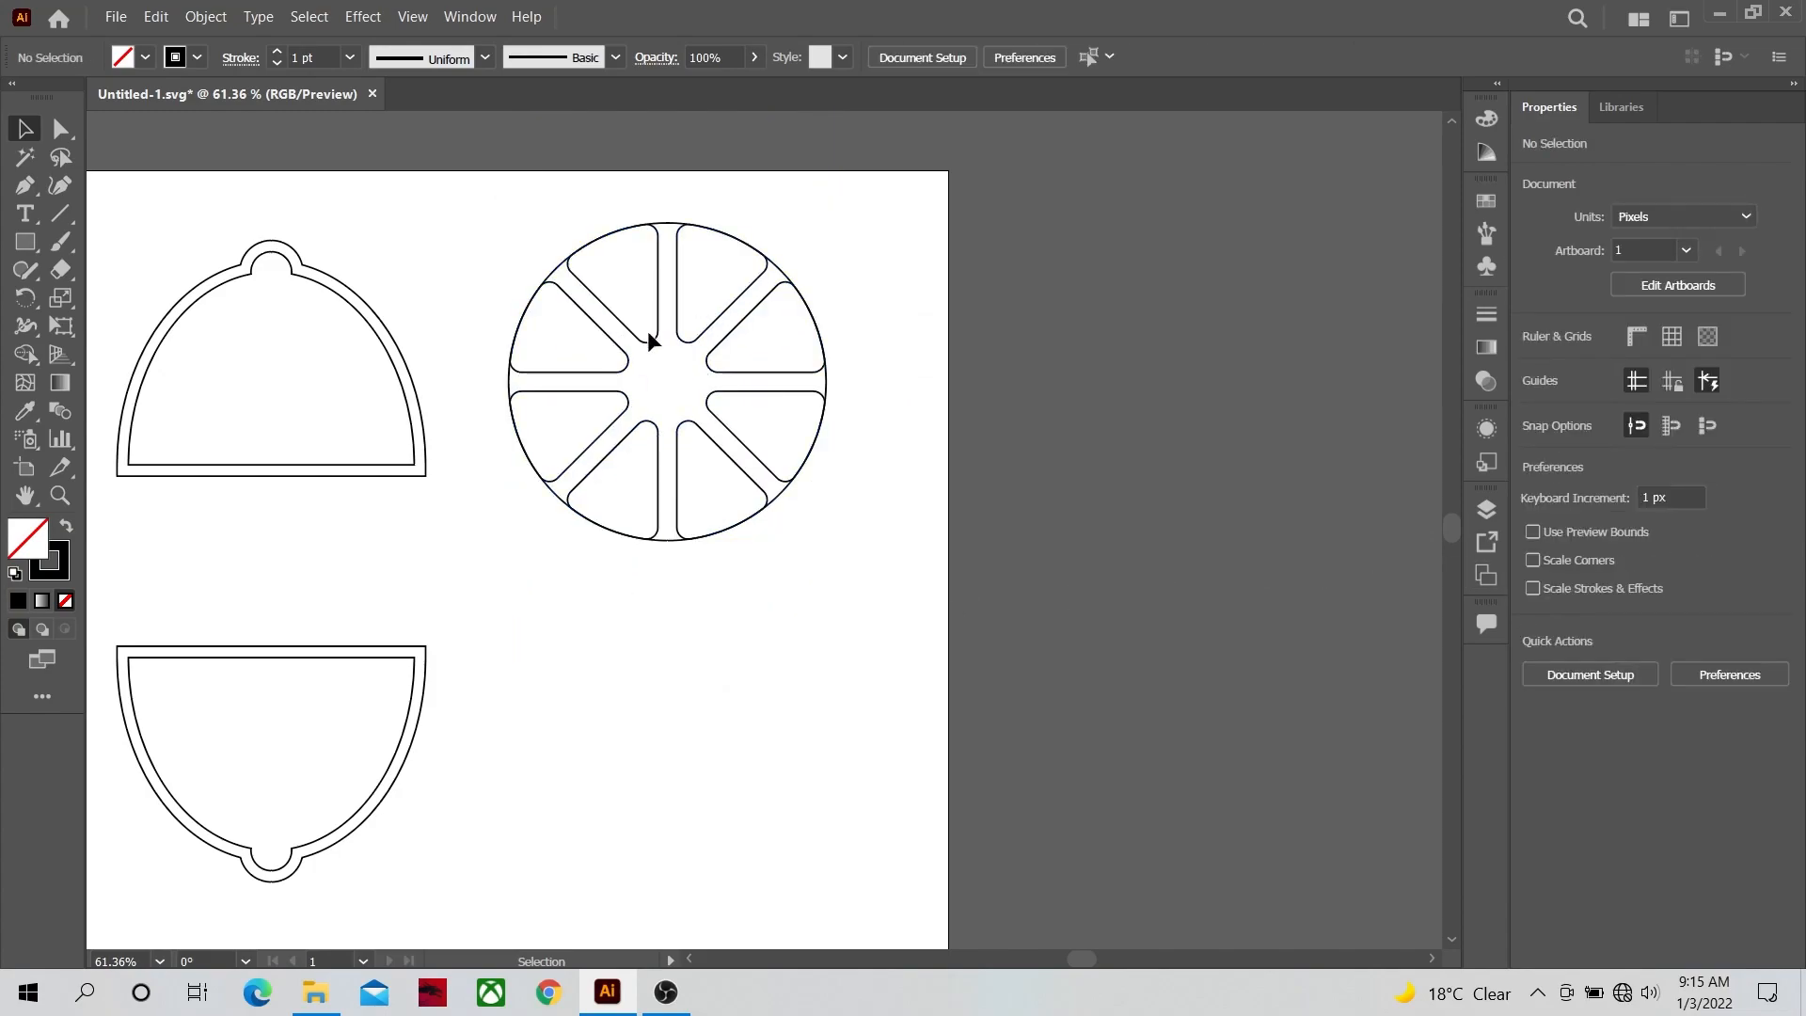
Step: Move the large 301 px circle onto the round slice and center it around the slice as the outer rind
left_click(59, 496)
left_click_drag(568, 379, 869, 455)
left_click(38, 143)
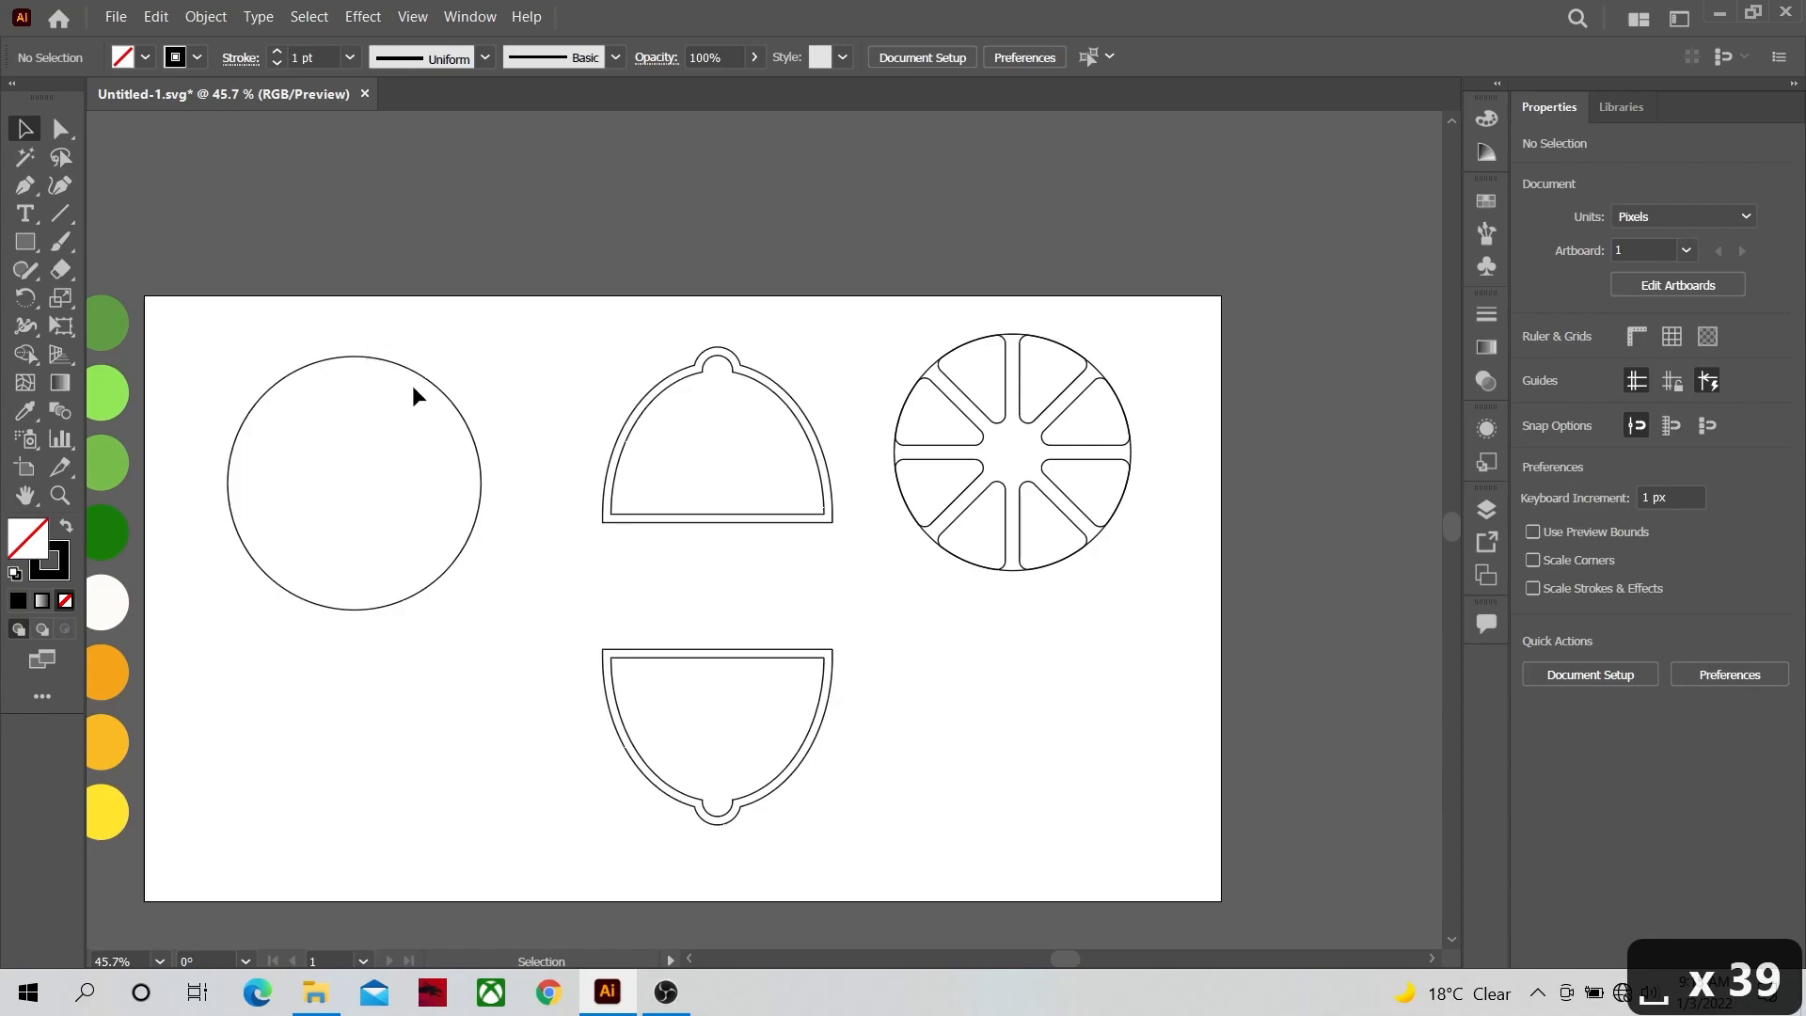
left_click_drag(423, 381, 1089, 417)
left_click(1652, 570)
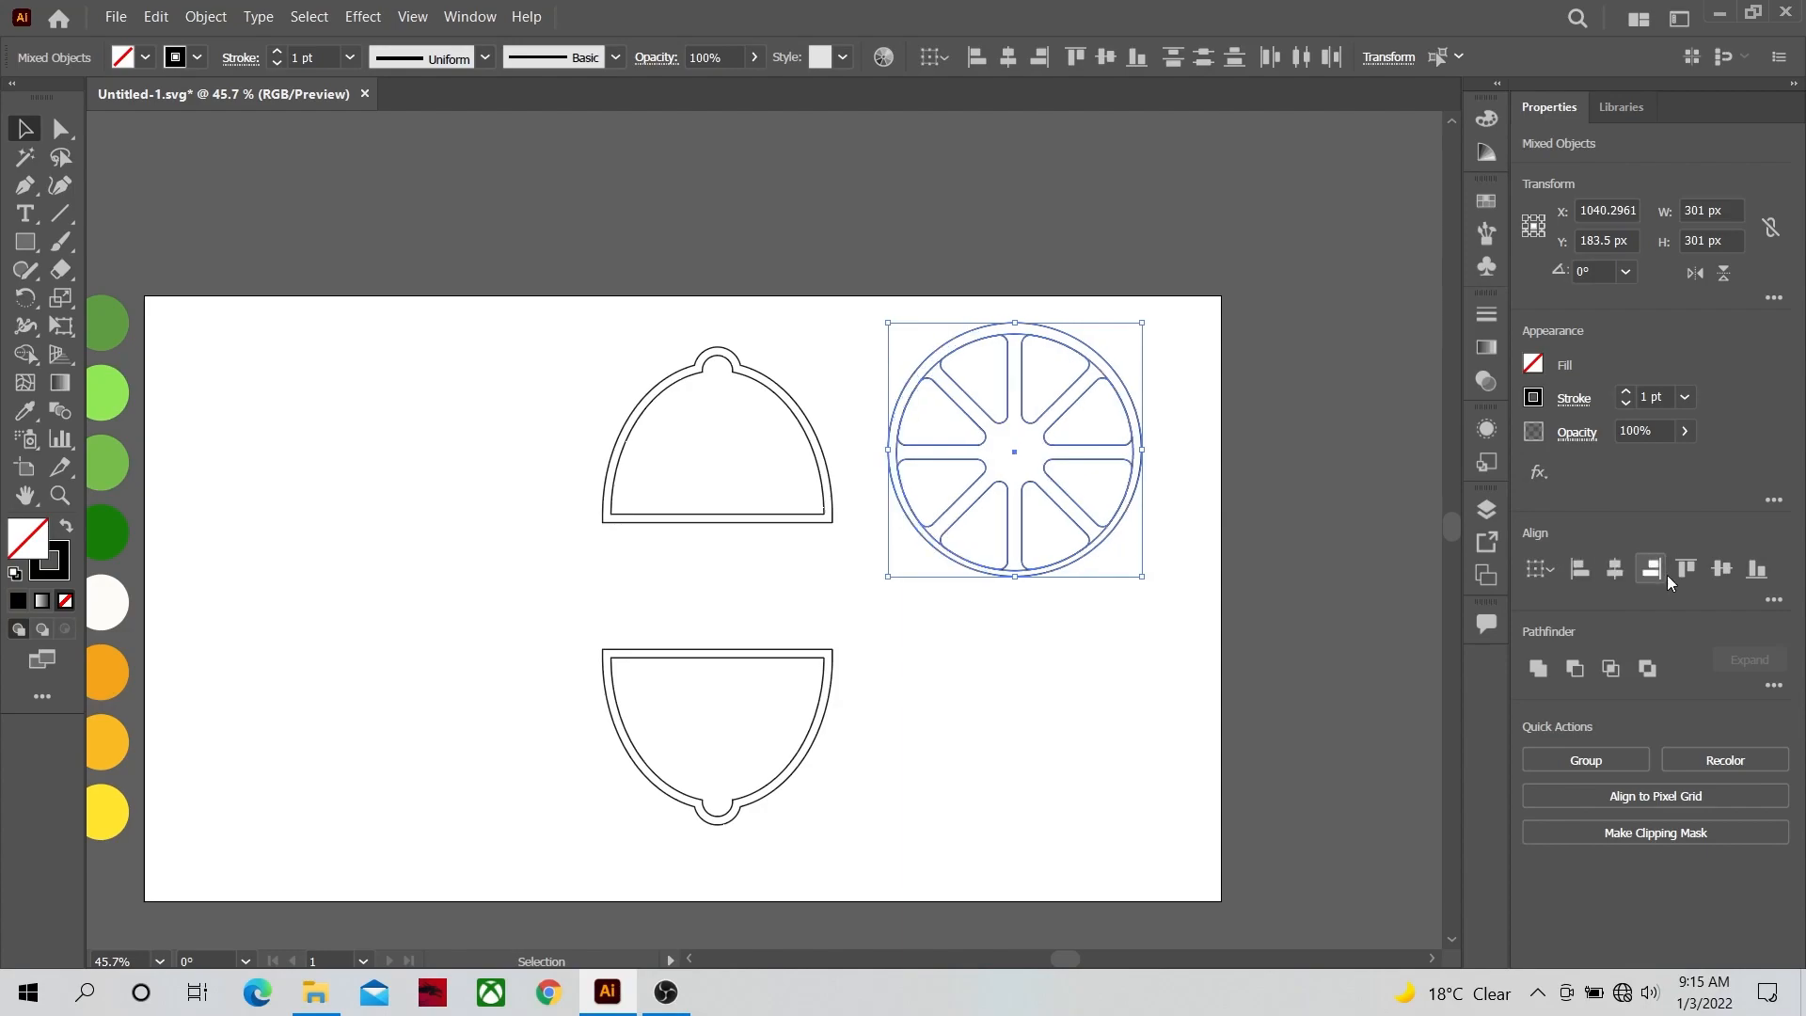
left_click(1729, 572)
left_click(1138, 672)
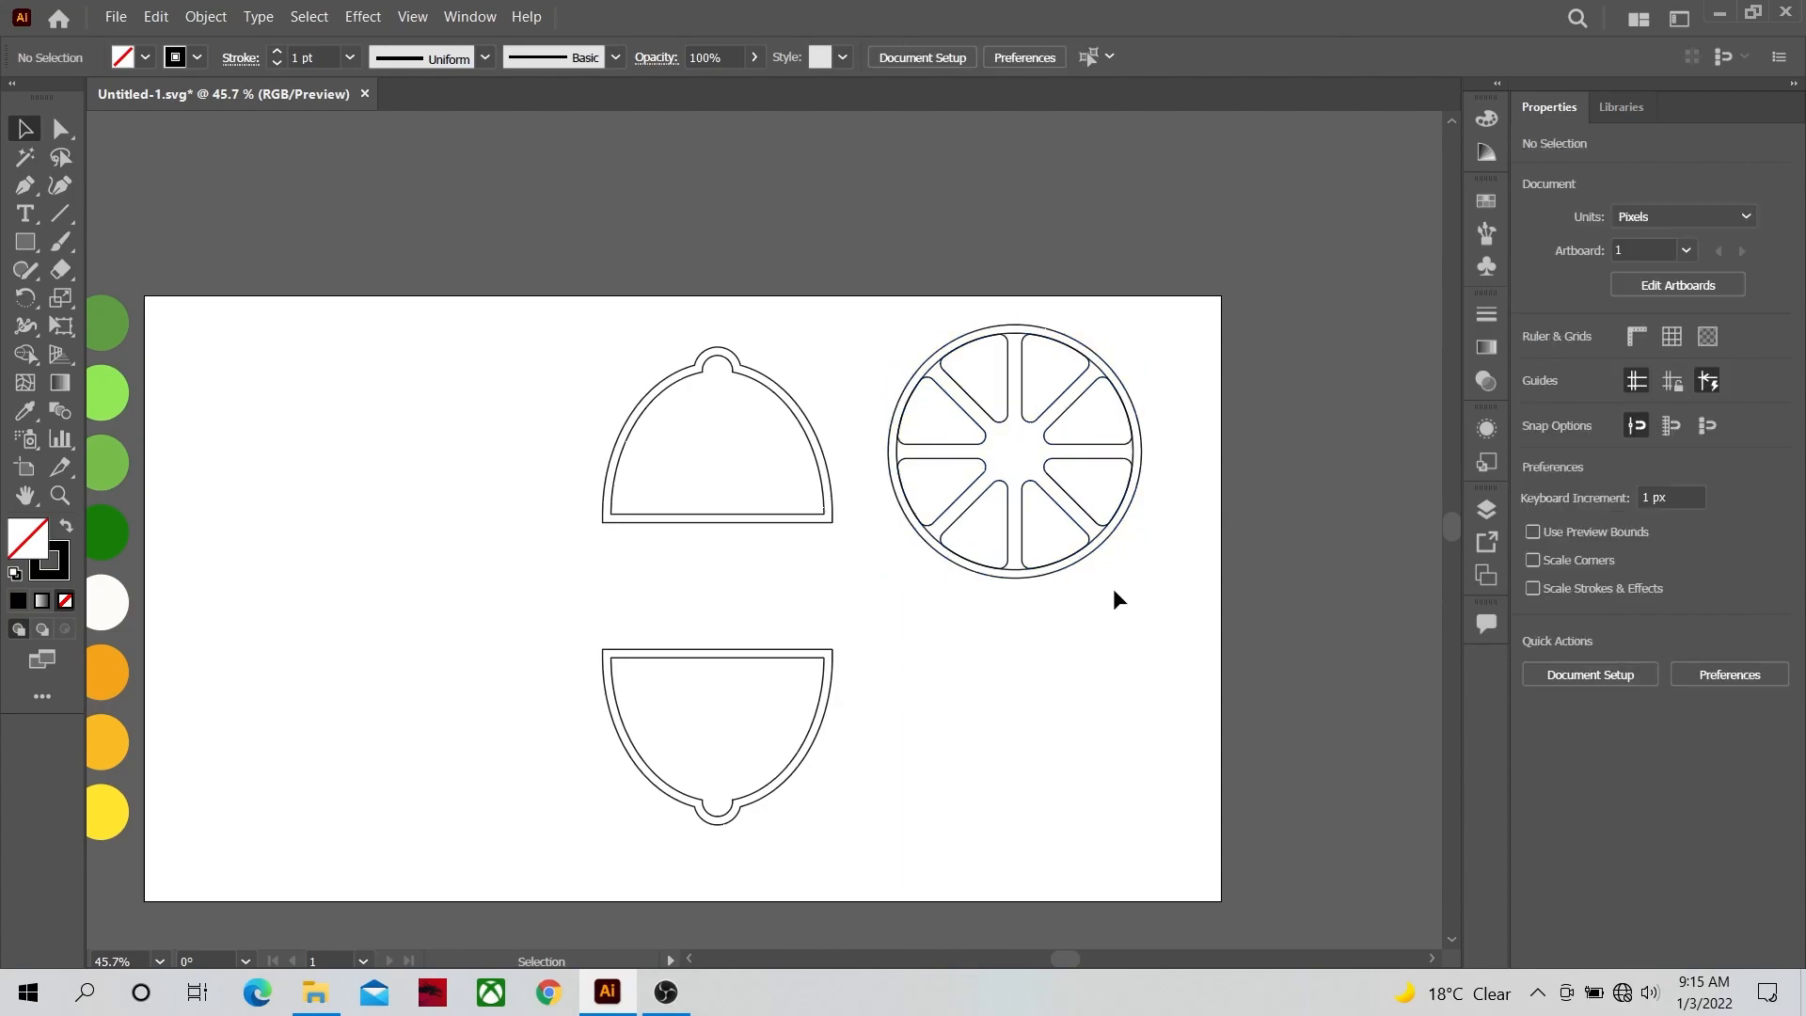
Step: Move the complete round slice onto the upper lemon half, centered on the half's flat bottom edge
left_click_drag(1074, 567, 773, 581)
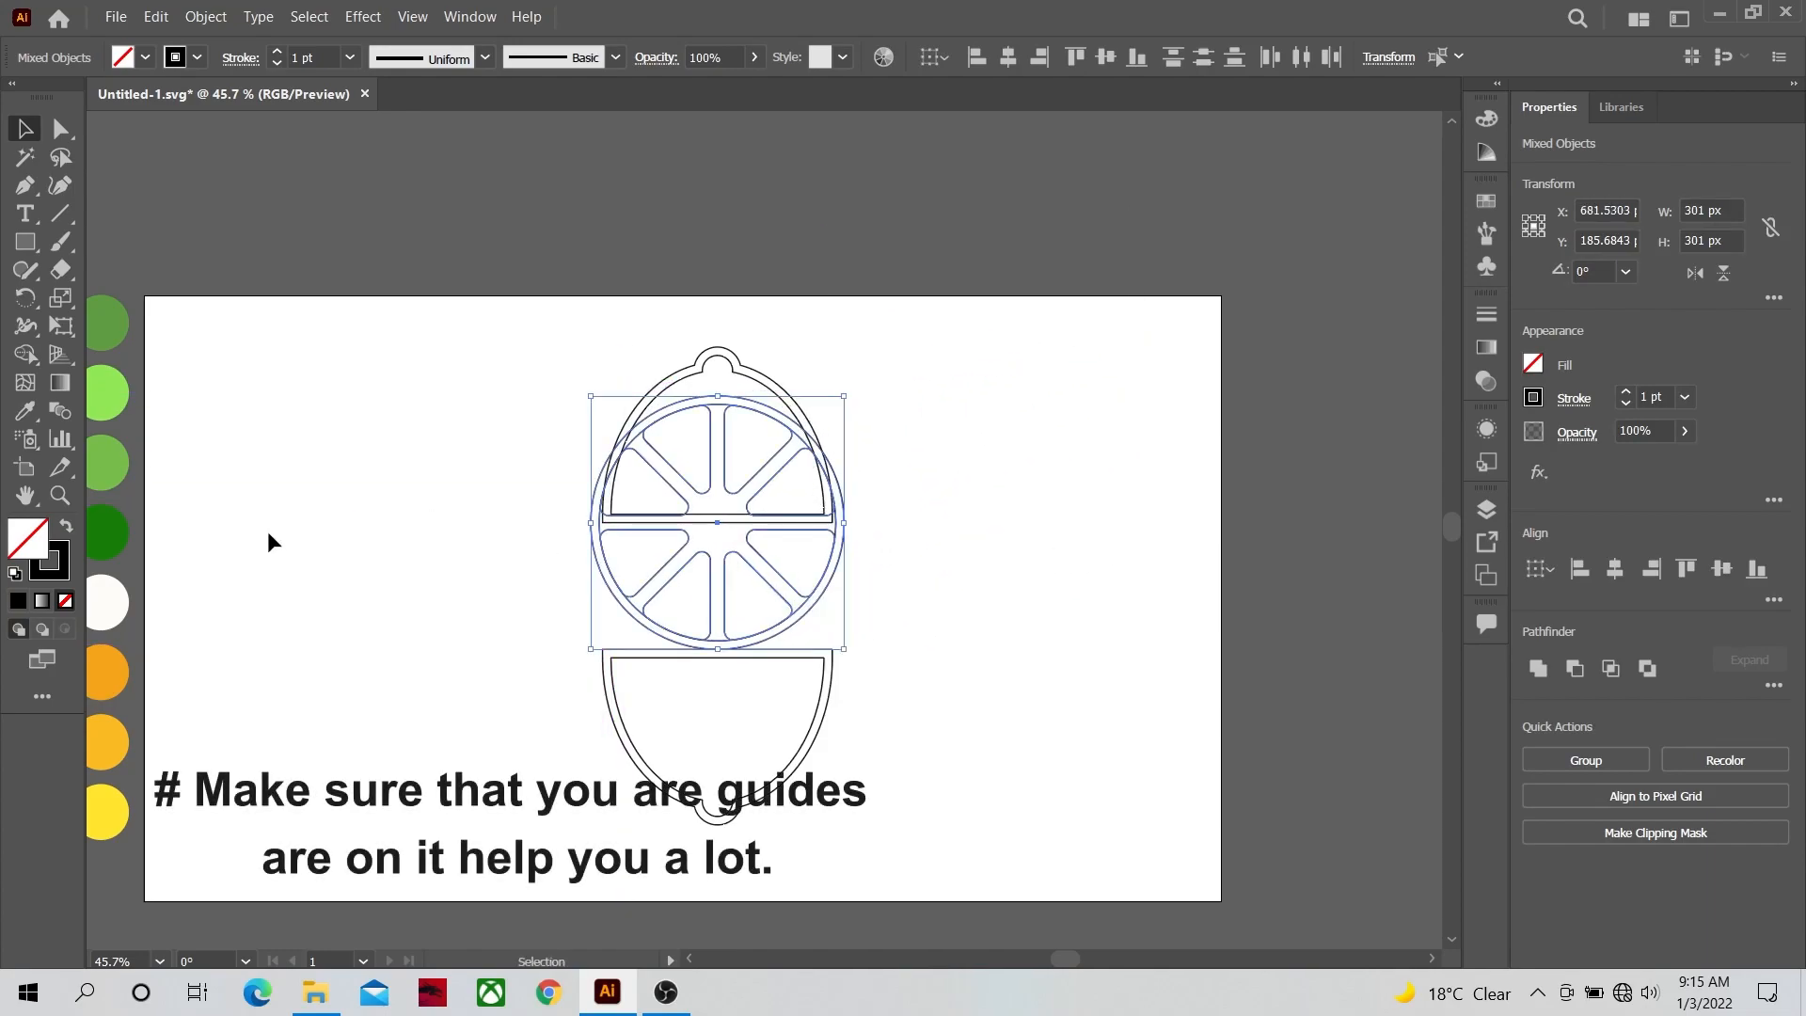
left_click(59, 496)
left_click_drag(684, 528, 973, 540)
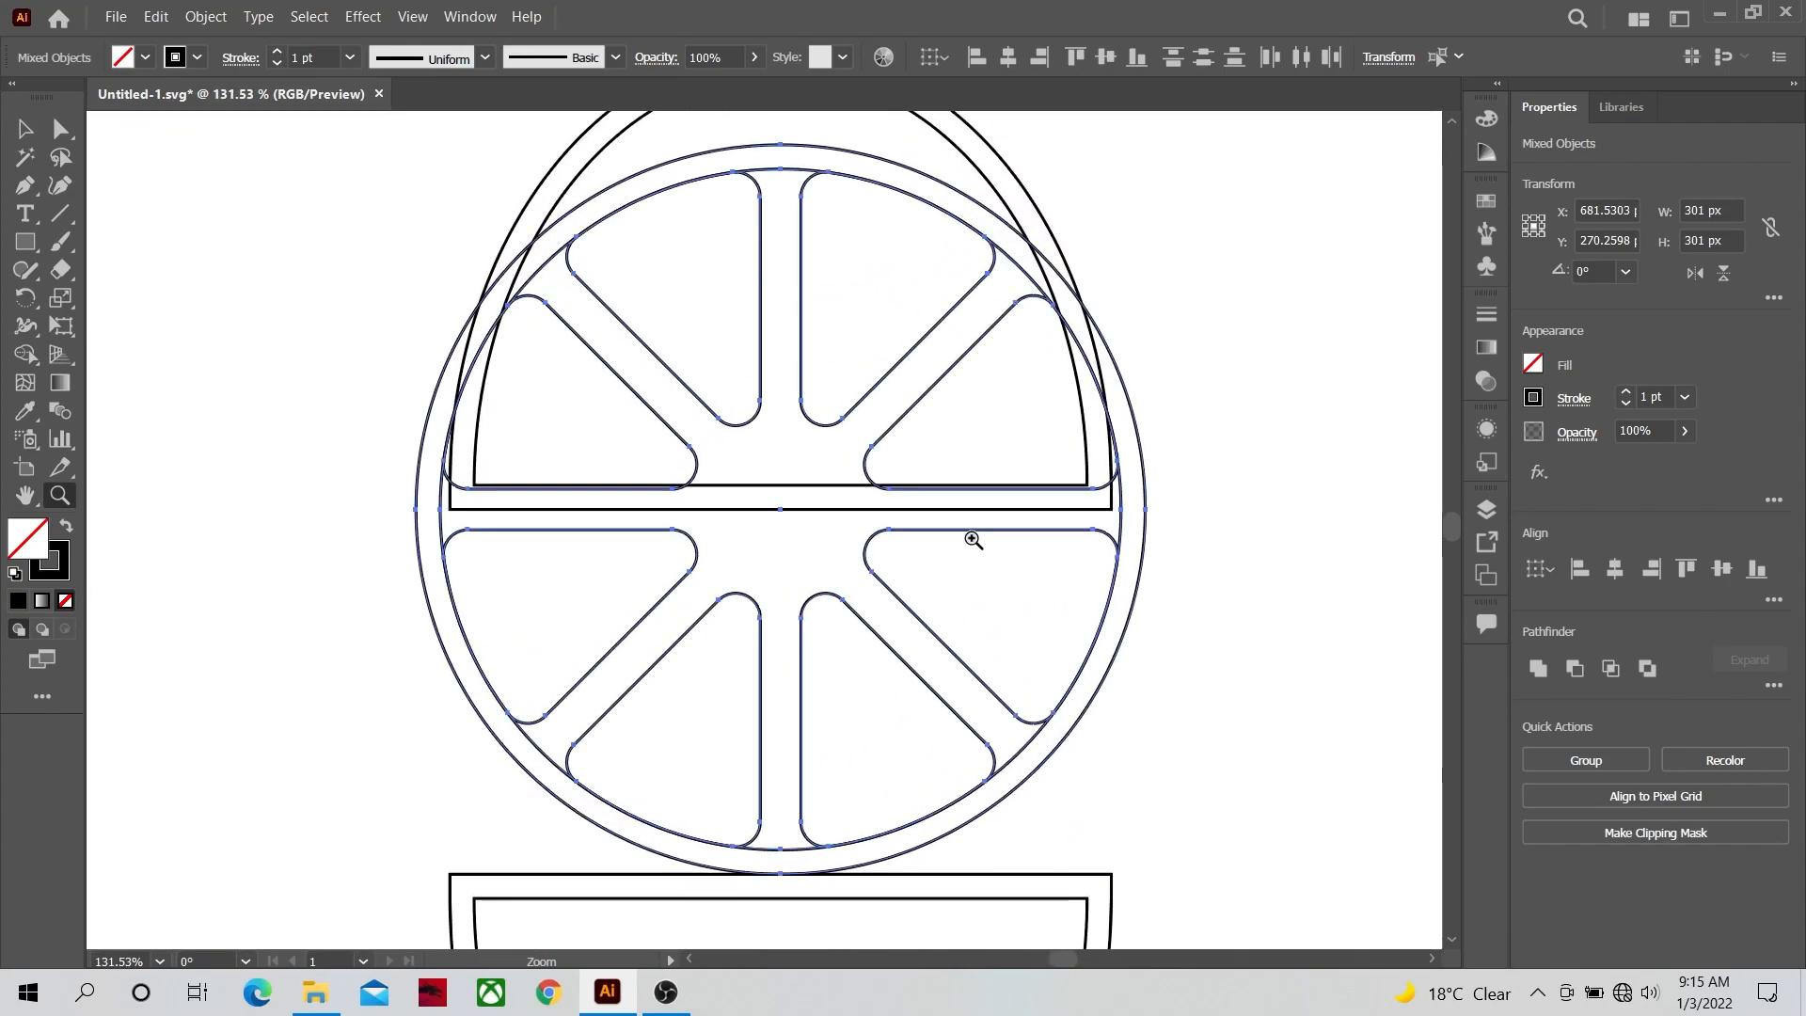
left_click(26, 129)
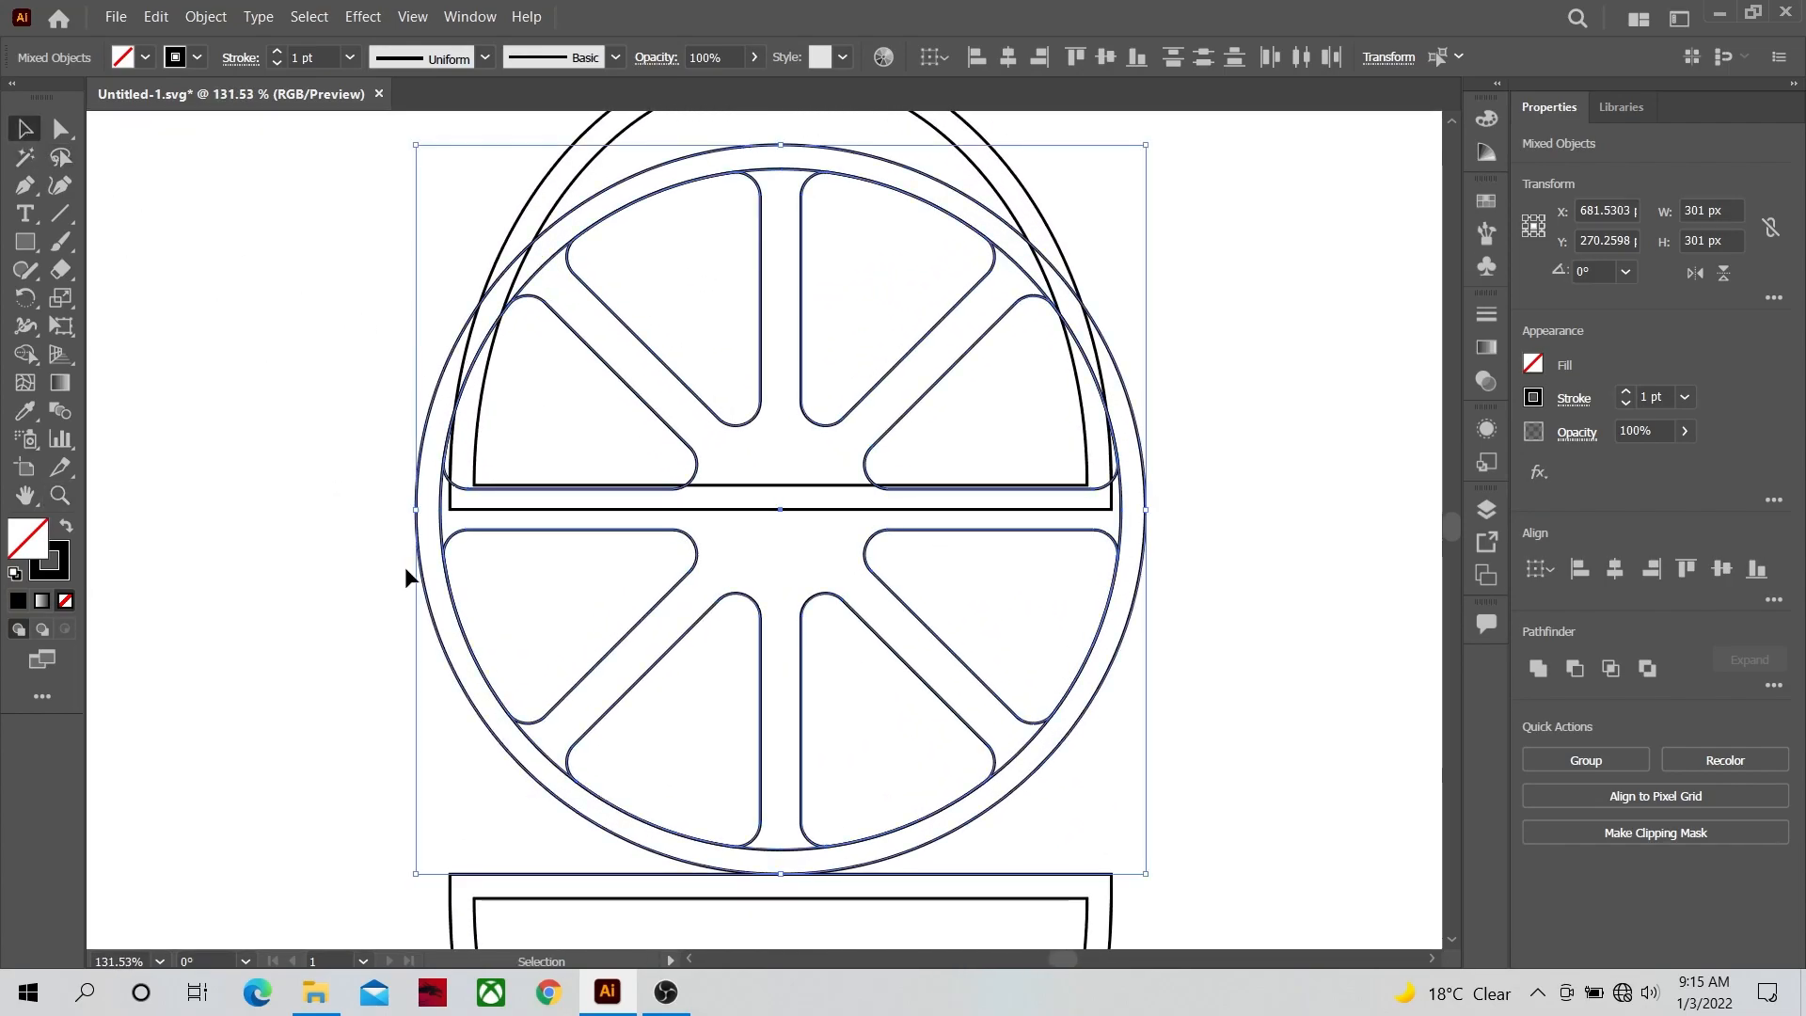
Step: Scale the round slice down to 273 px to match the upper half's width and recenter it on the half's flat edge
mouse_move(420, 574)
left_mouse_down()
mouse_move(440, 572)
mouse_move(441, 594)
mouse_move(452, 568)
left_mouse_up()
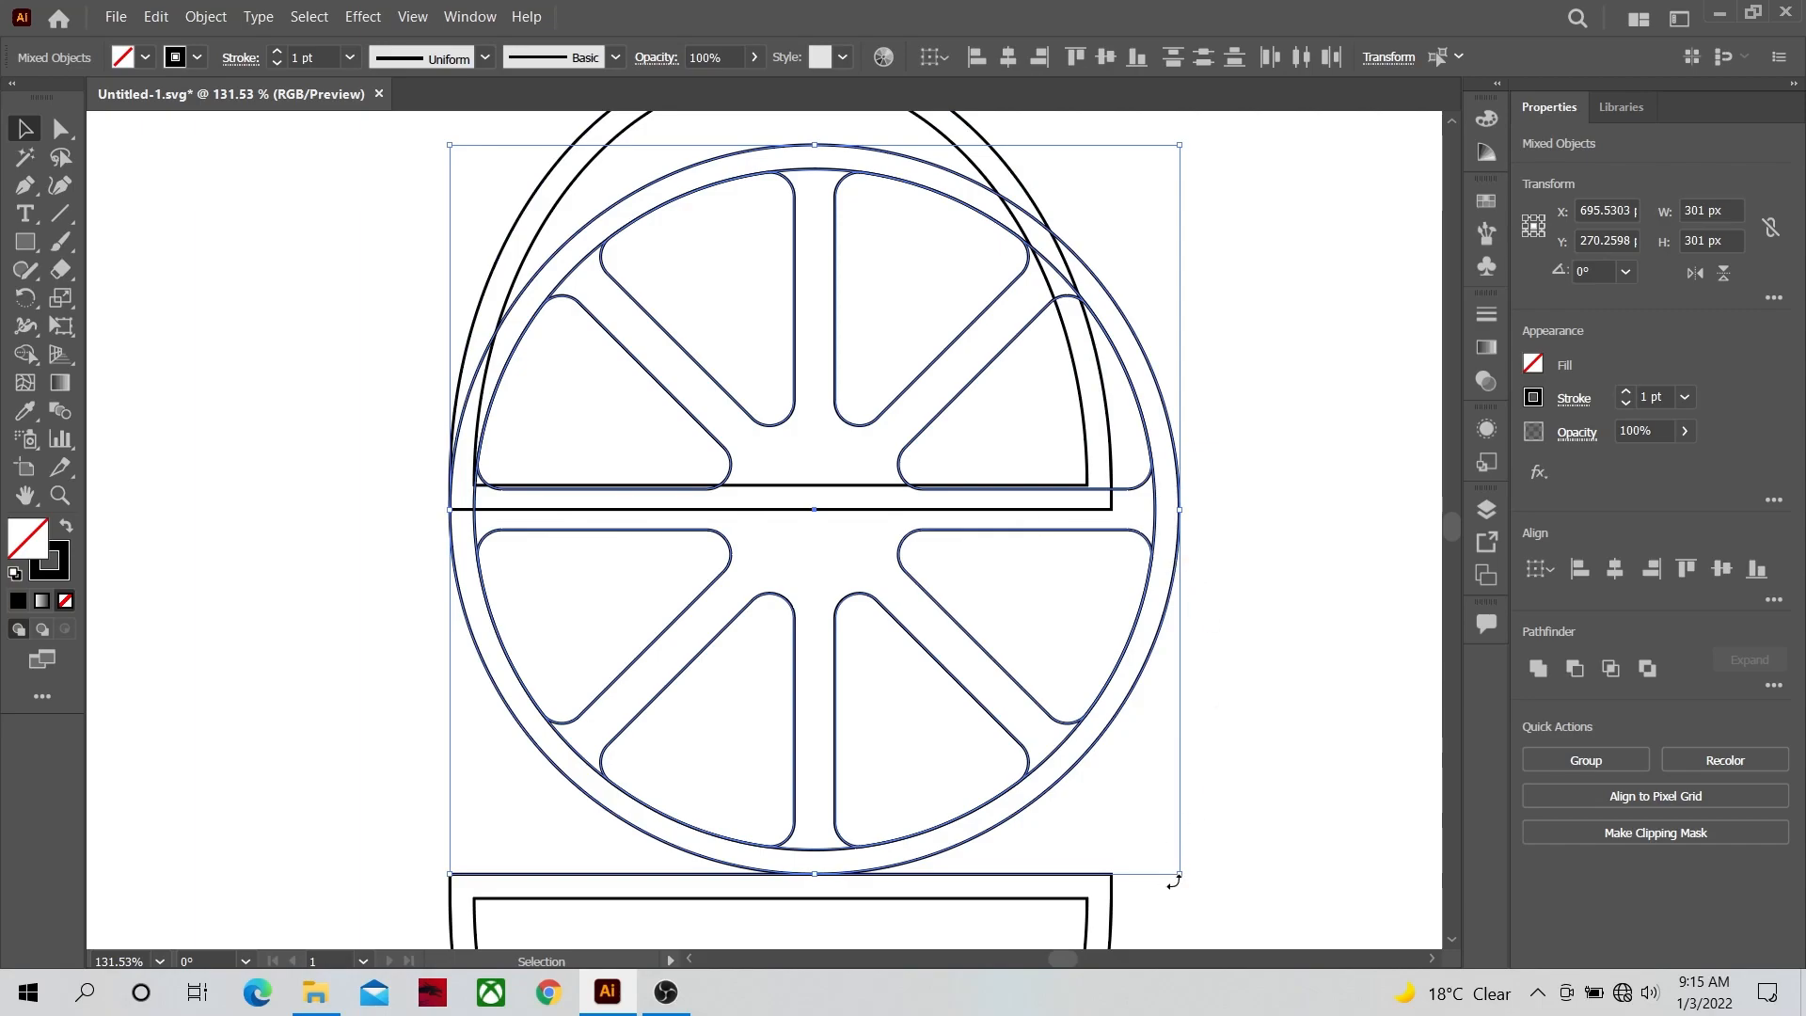
left_click_drag(1182, 878, 1114, 833)
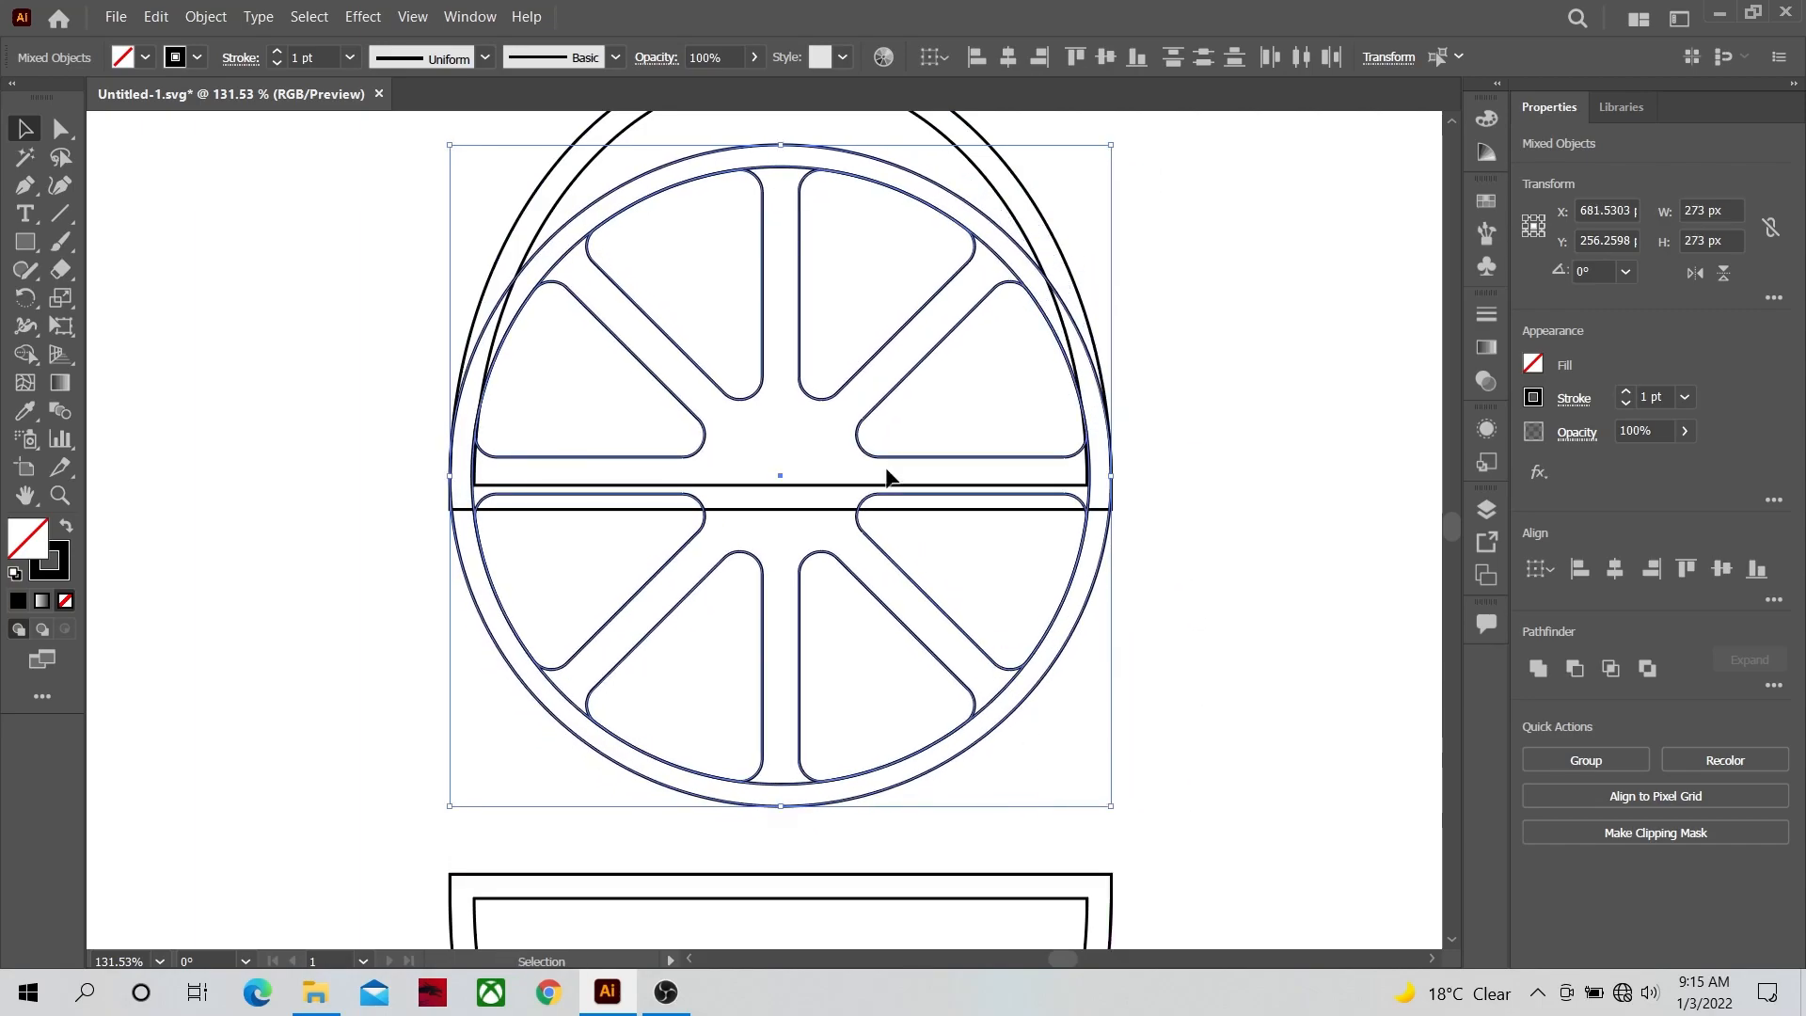
left_click_drag(842, 389, 839, 423)
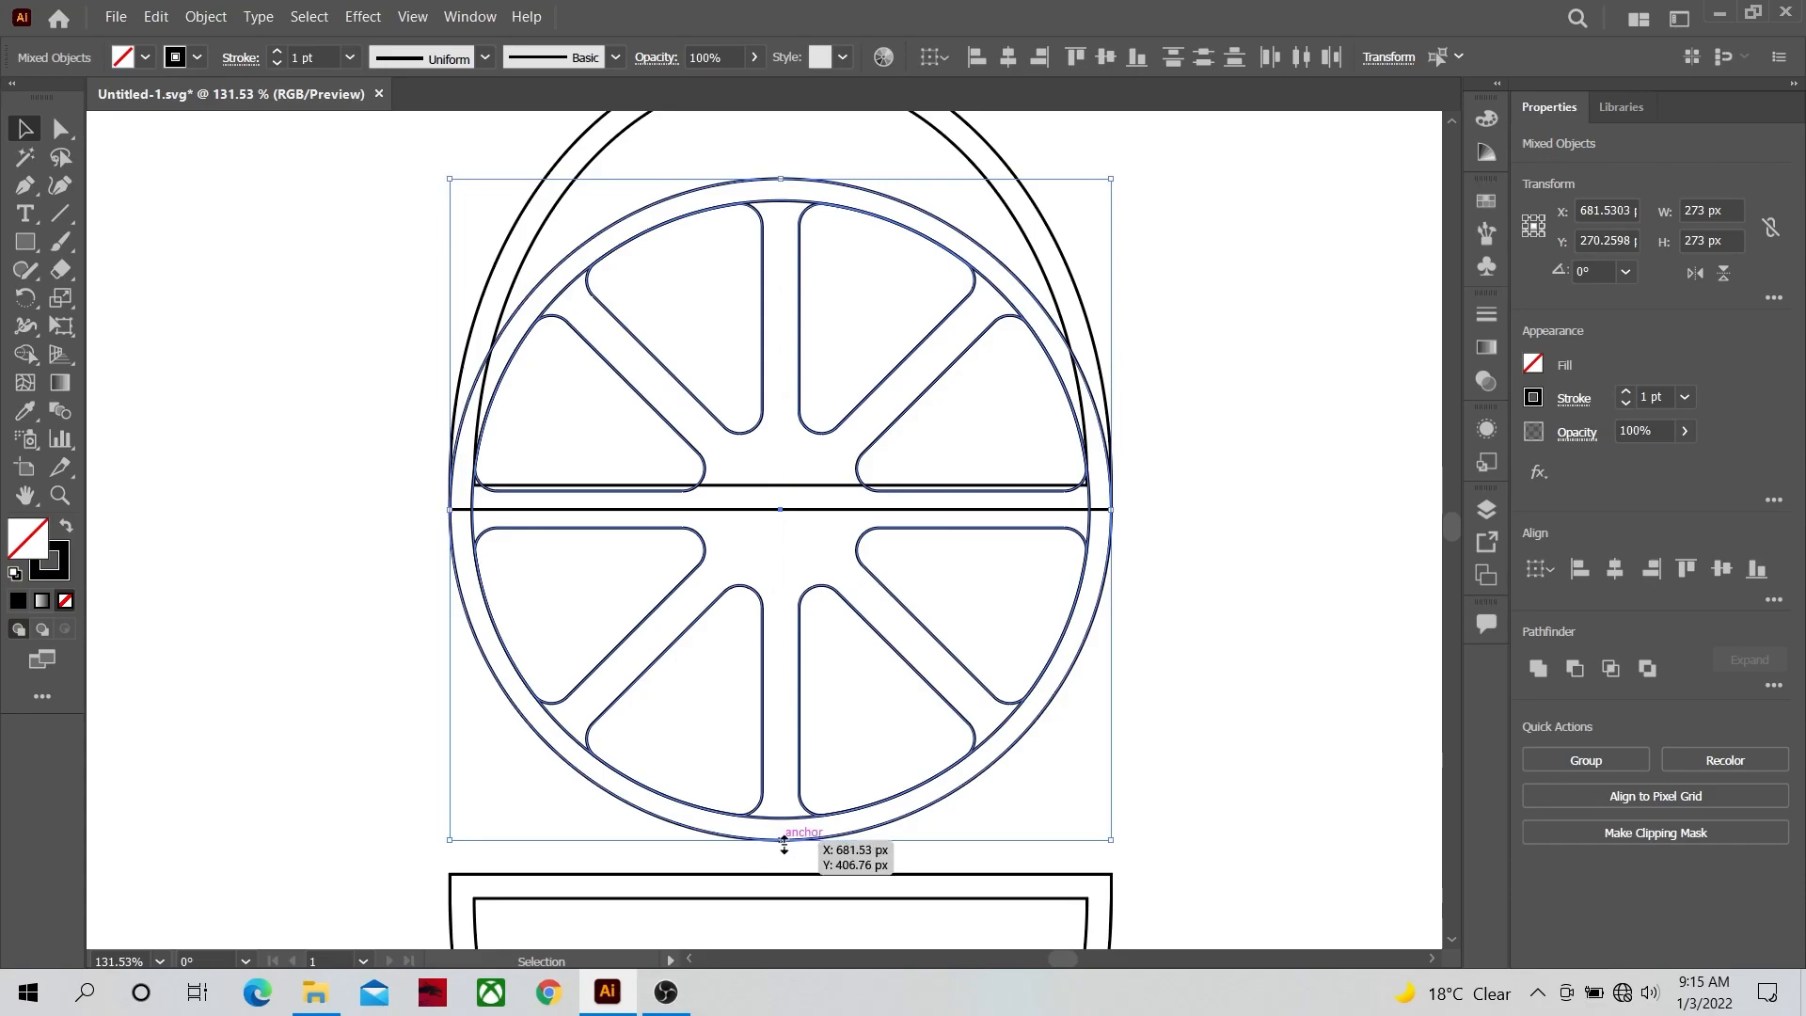
Step: Flatten the round slice about its center into an ellipse about 108 px high and place a copy on the lower half's flat edge
left_click_drag(785, 840, 799, 613)
left_click(763, 715)
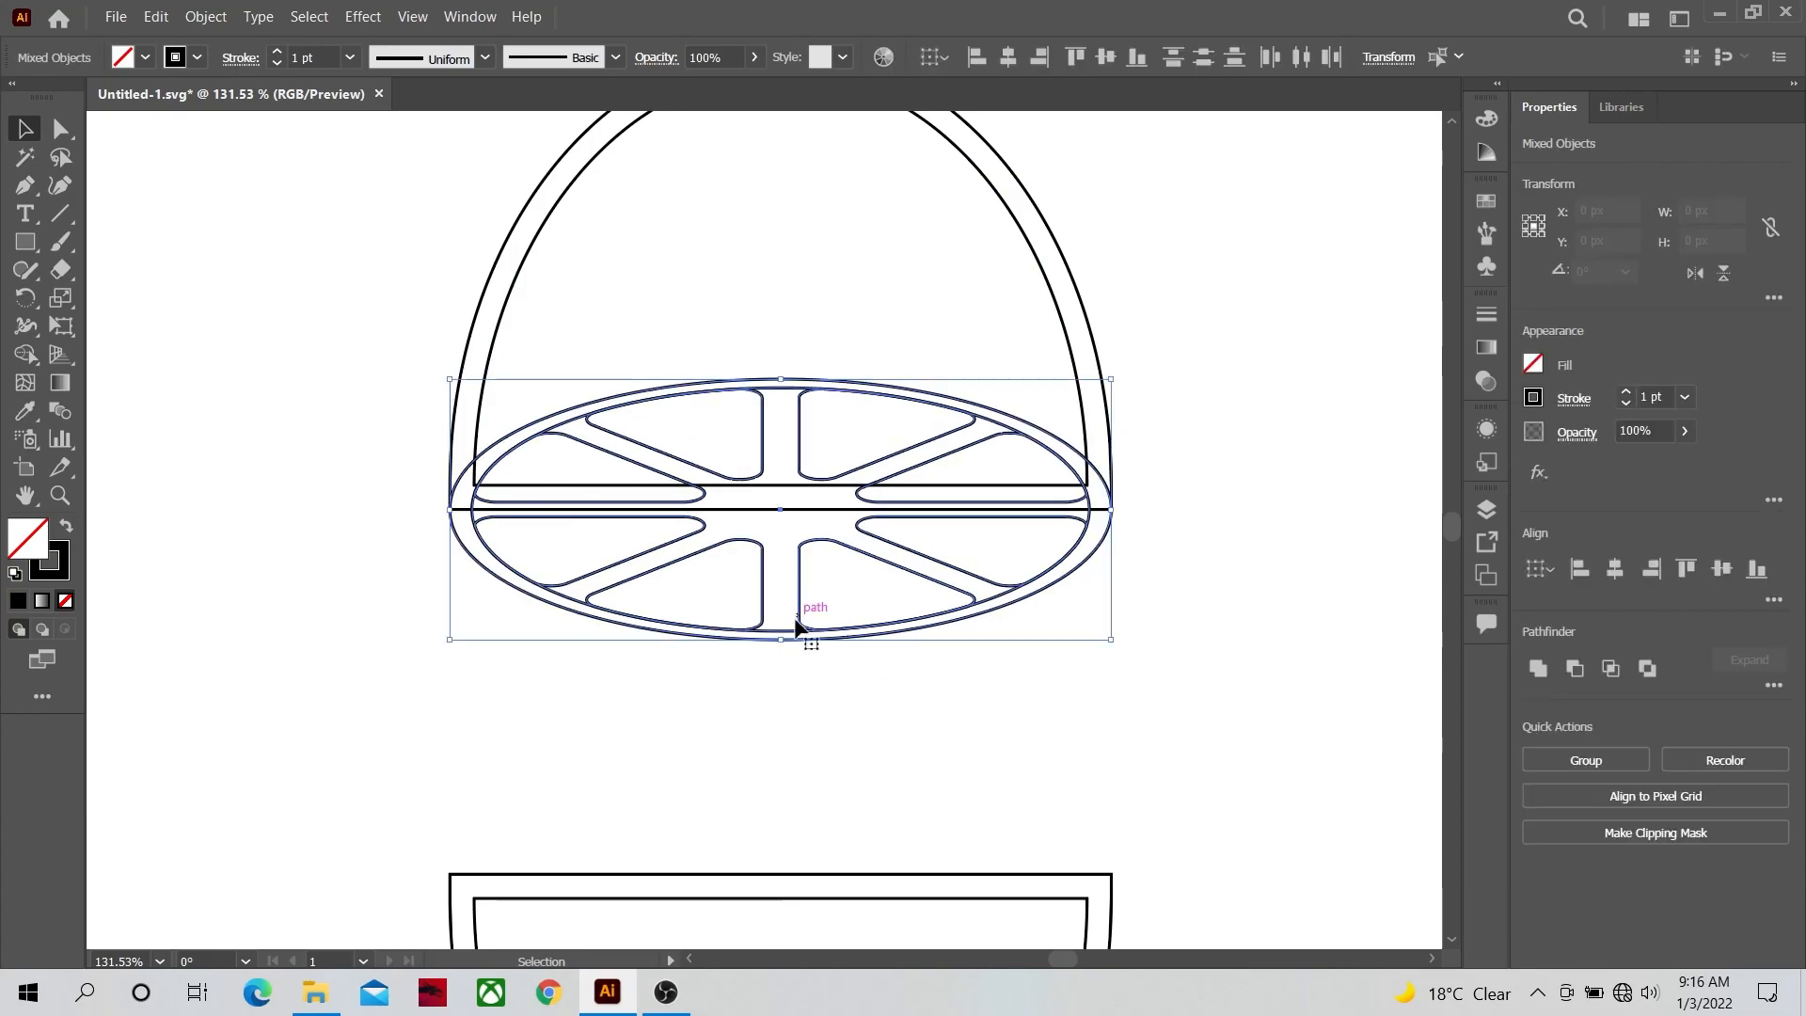
left_click_drag(841, 738, 693, 536)
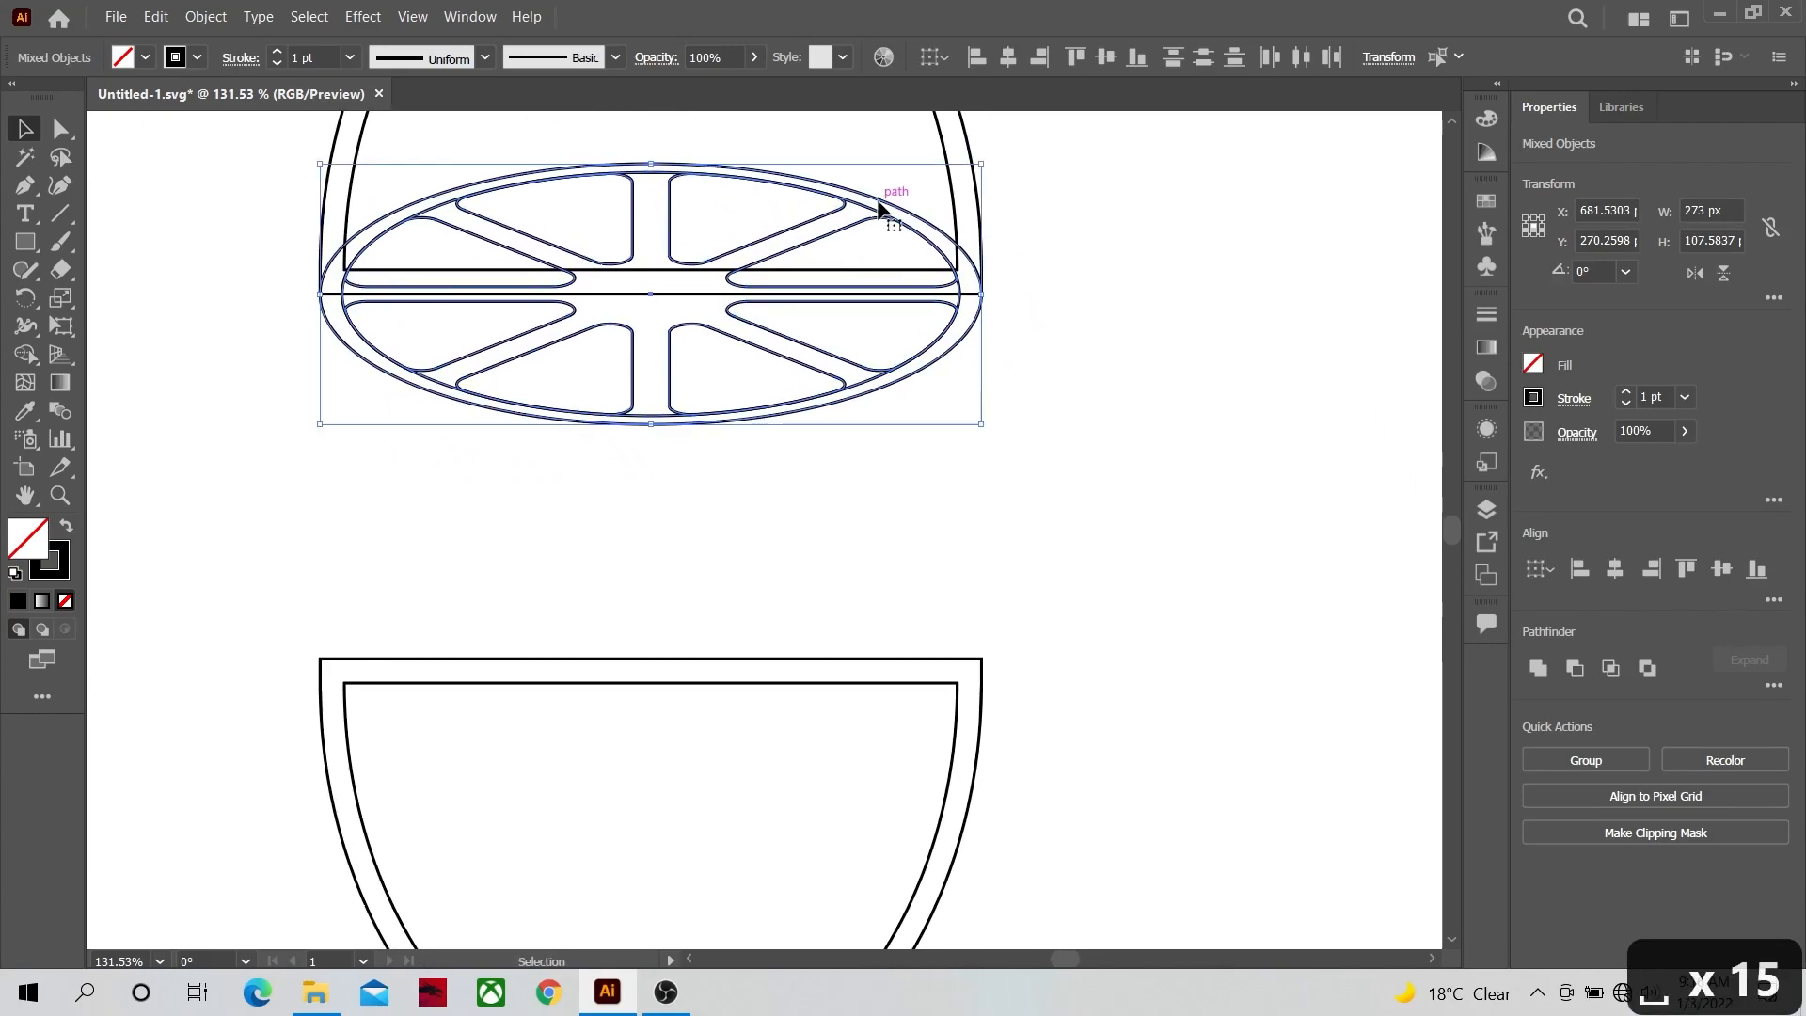
left_click_drag(882, 207, 889, 572)
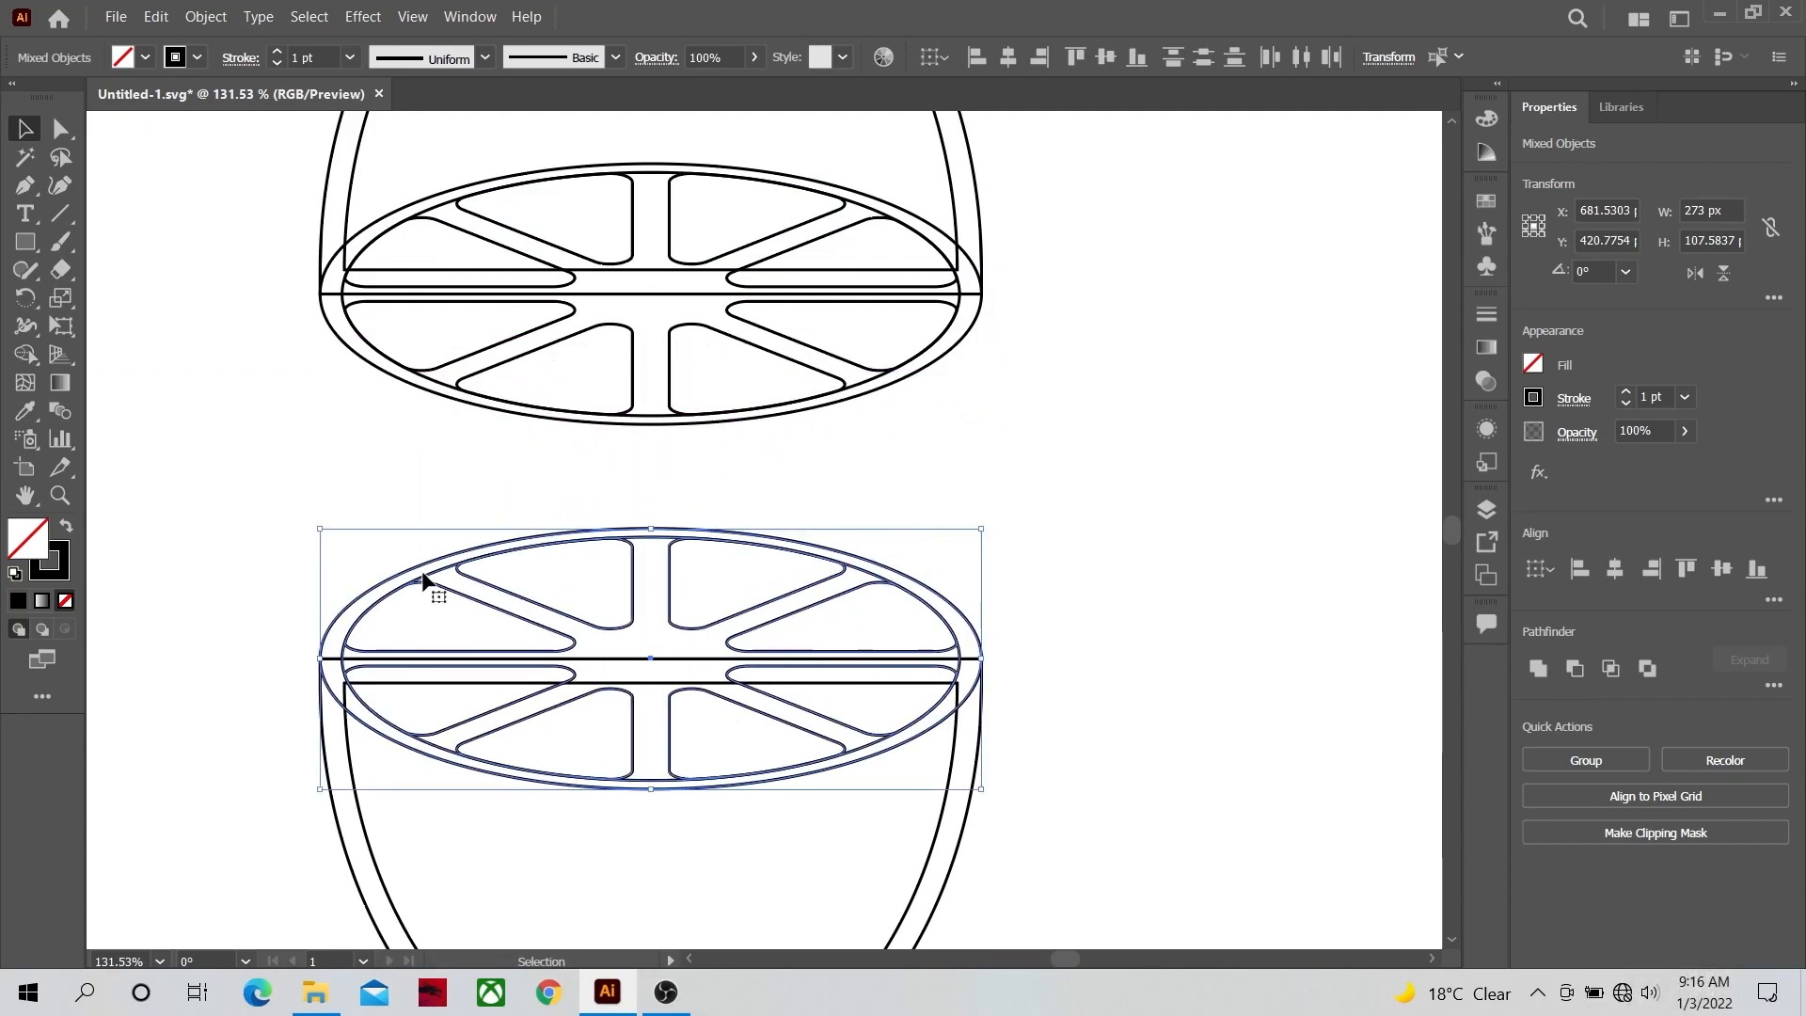
left_click(204, 588)
Step: Fill the outer outlines of both lemon halves with the darker orange palette color using the Eyedropper
left_click(59, 496)
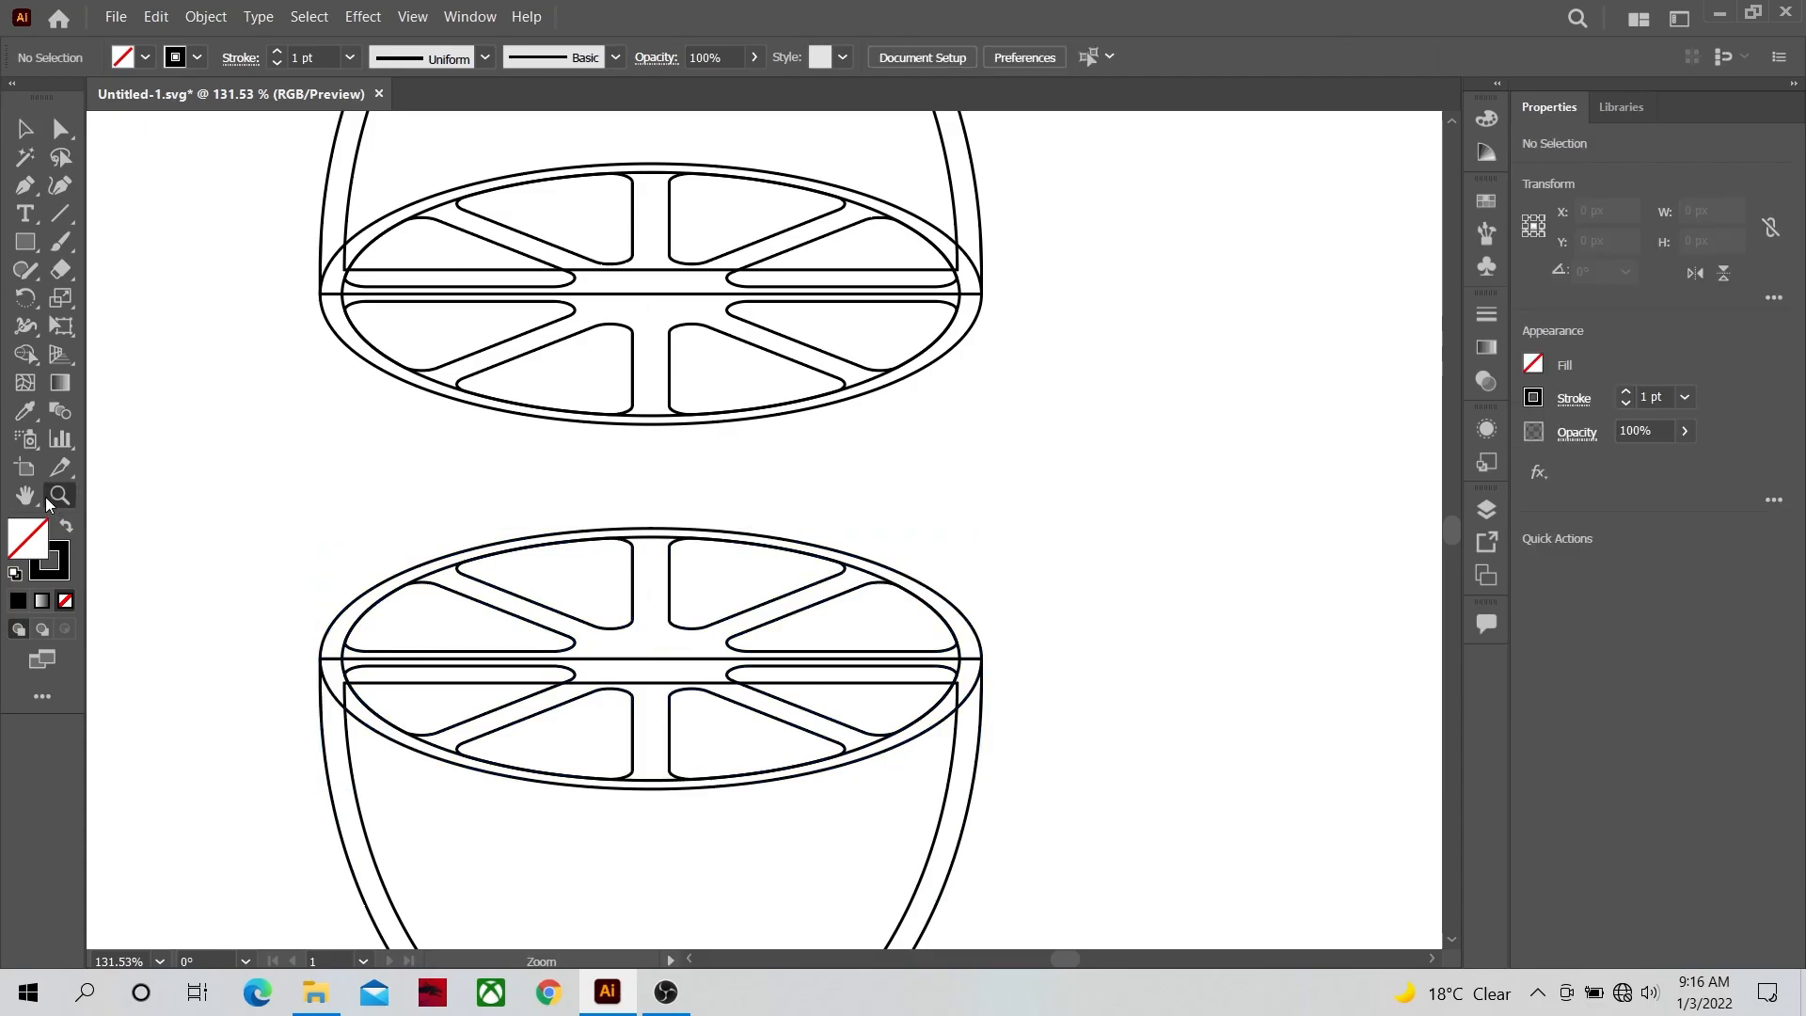
scroll(711, 497, "down", 7)
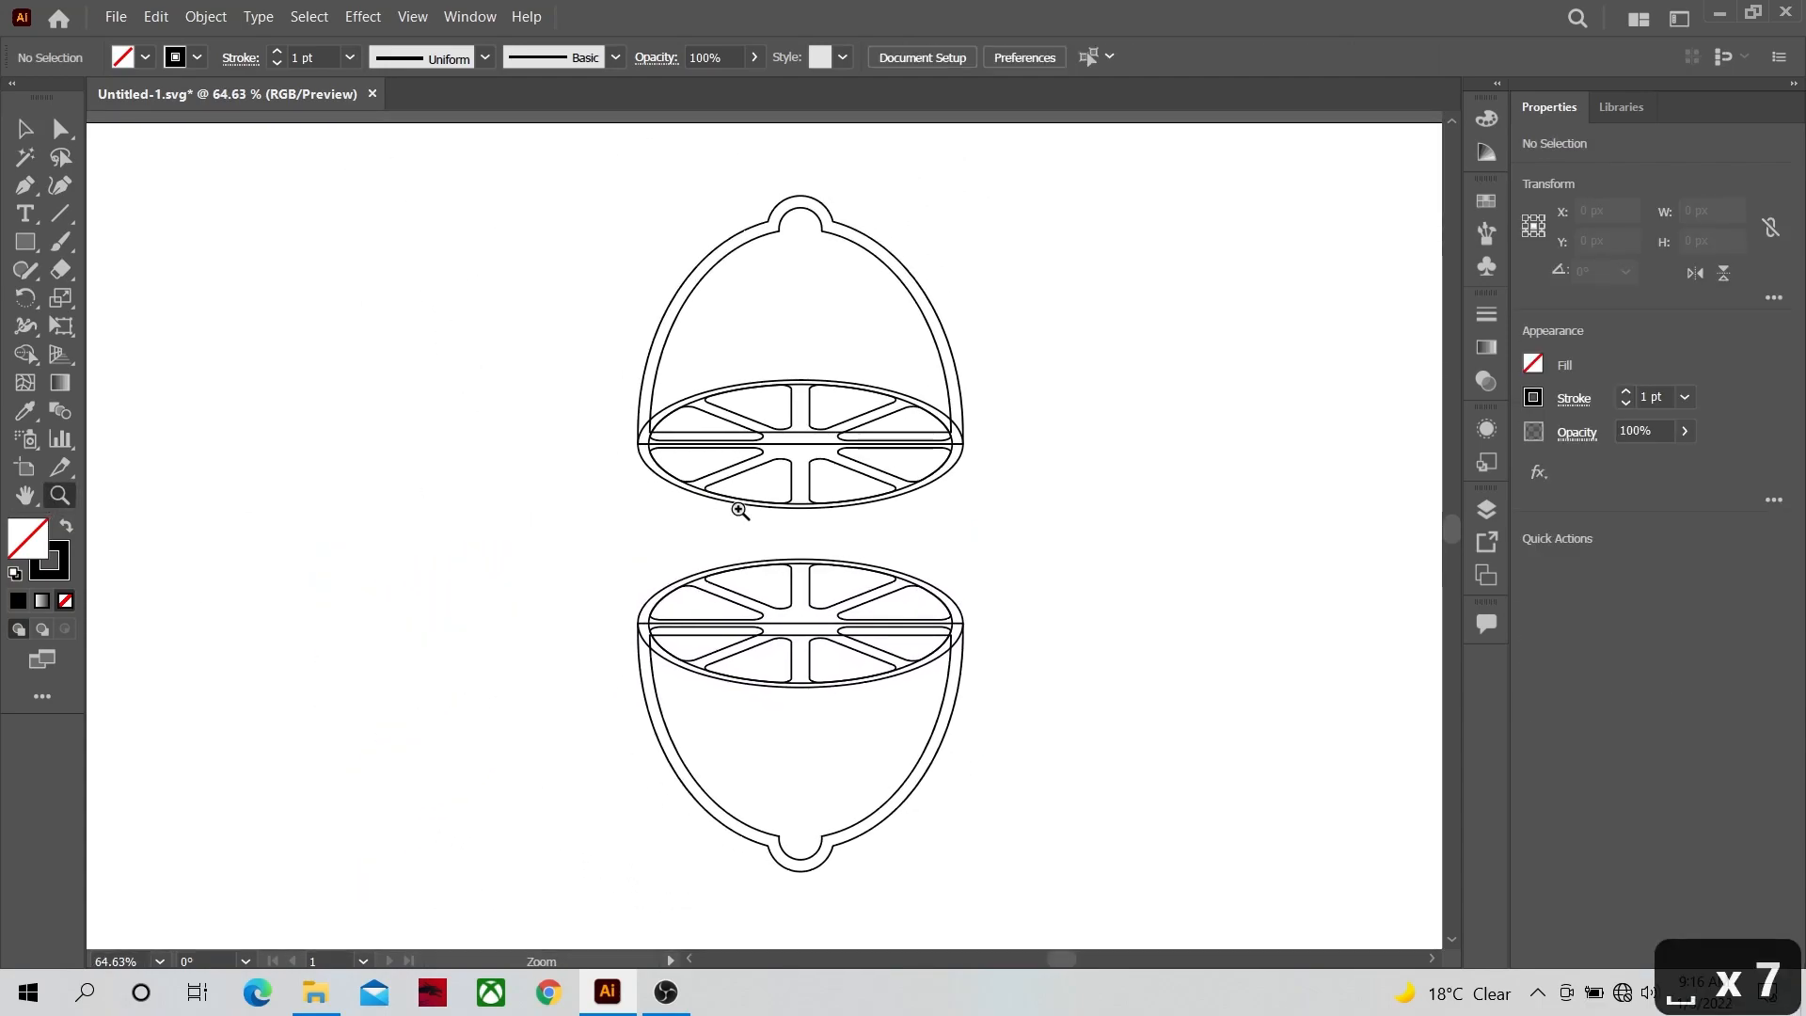
key("space")
left_click_drag(613, 516, 682, 508)
scroll(757, 515, "down", 1)
scroll(717, 517, "up", 6)
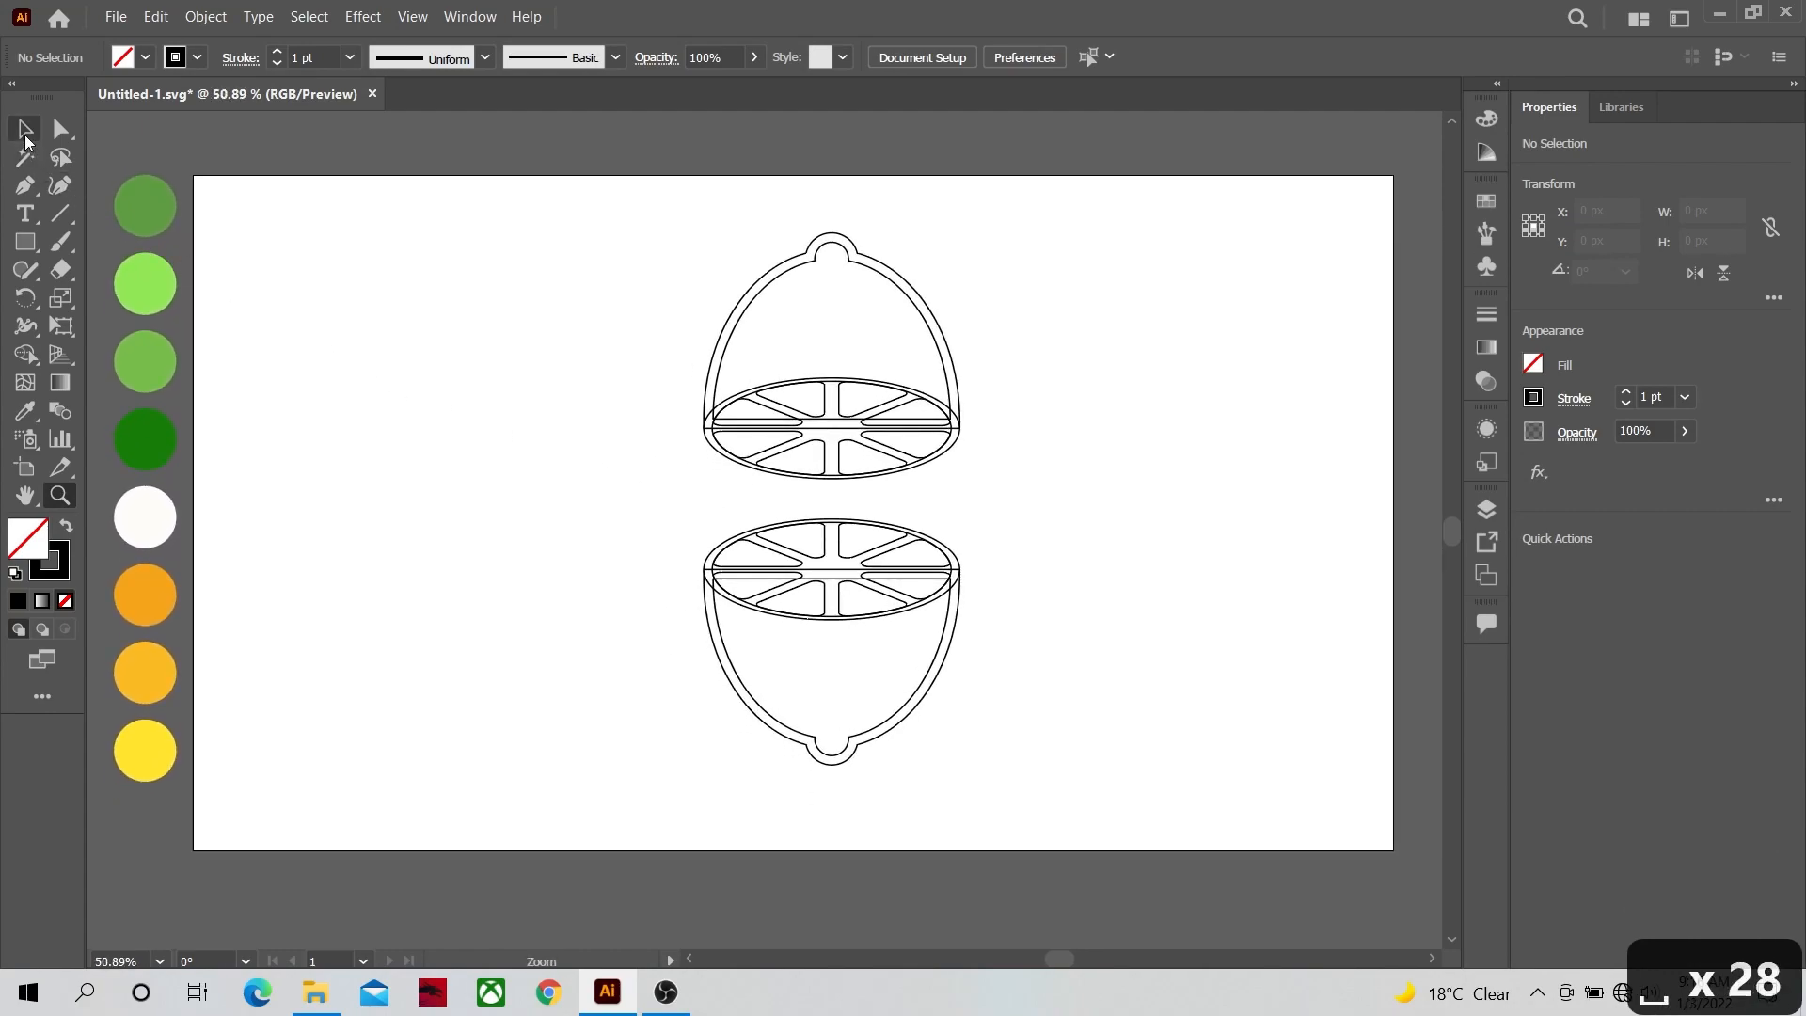
left_click(26, 131)
left_click(724, 347)
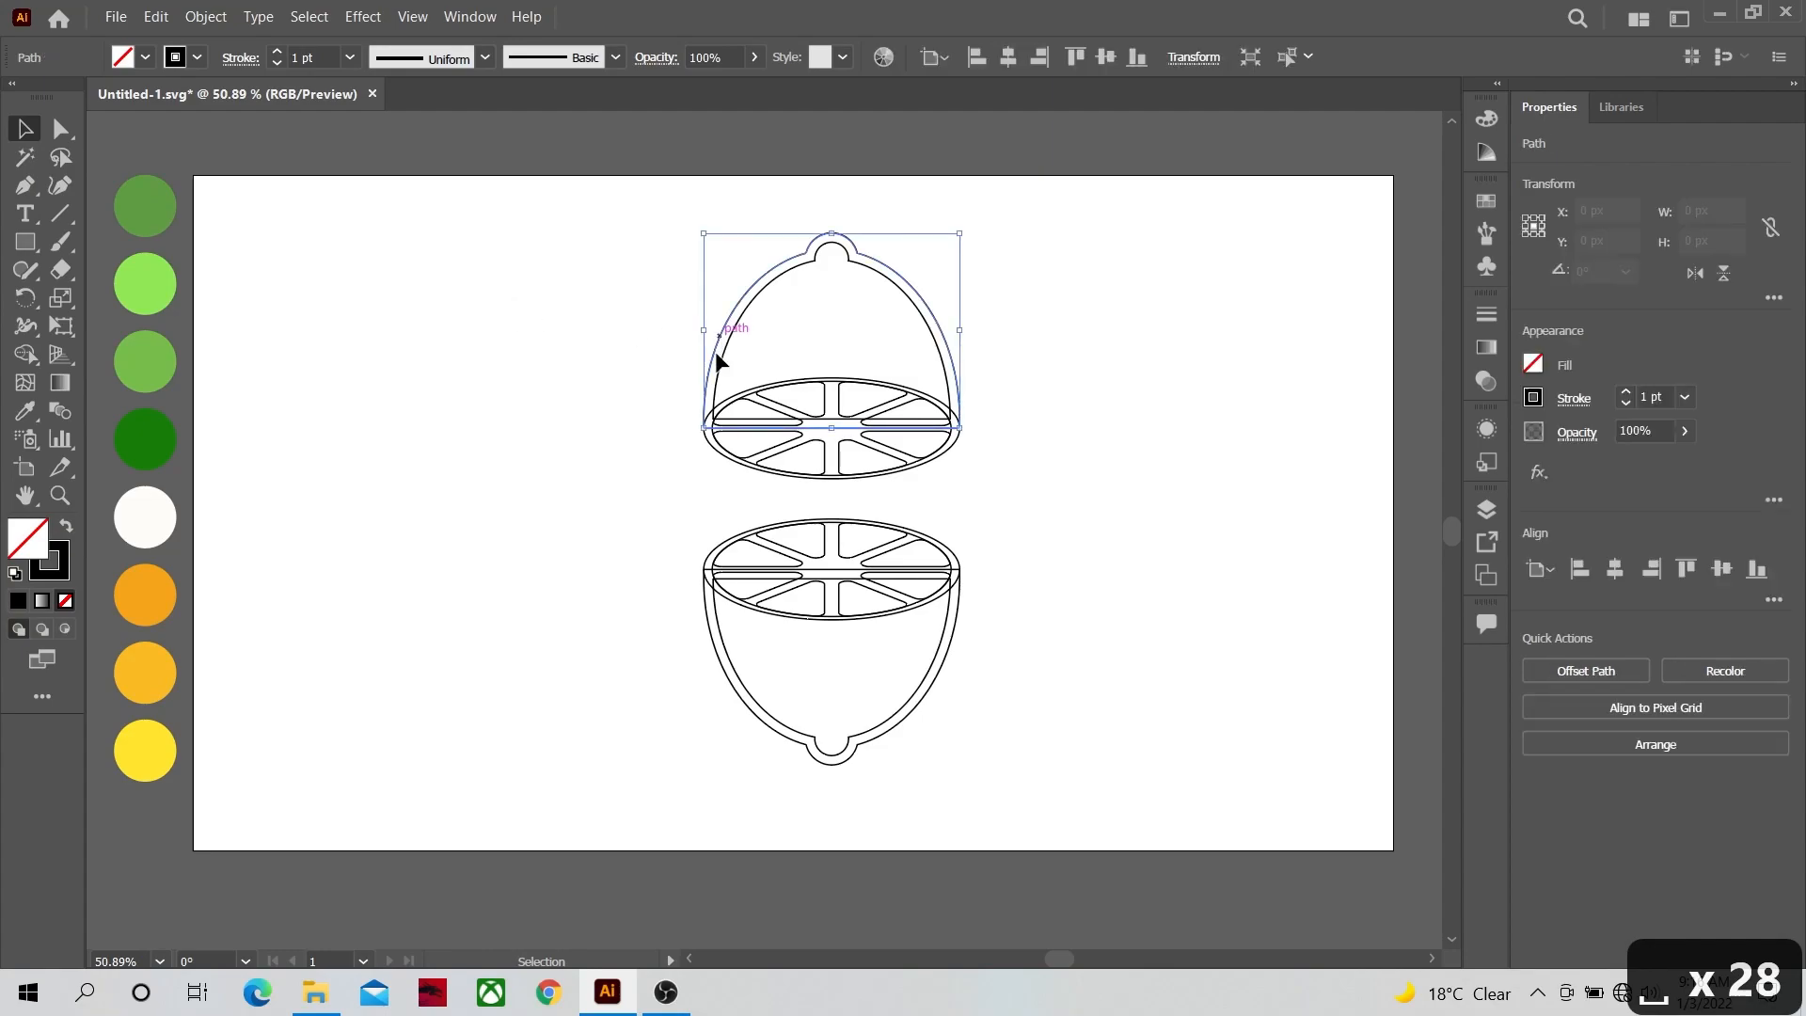
left_click(707, 625, "shift")
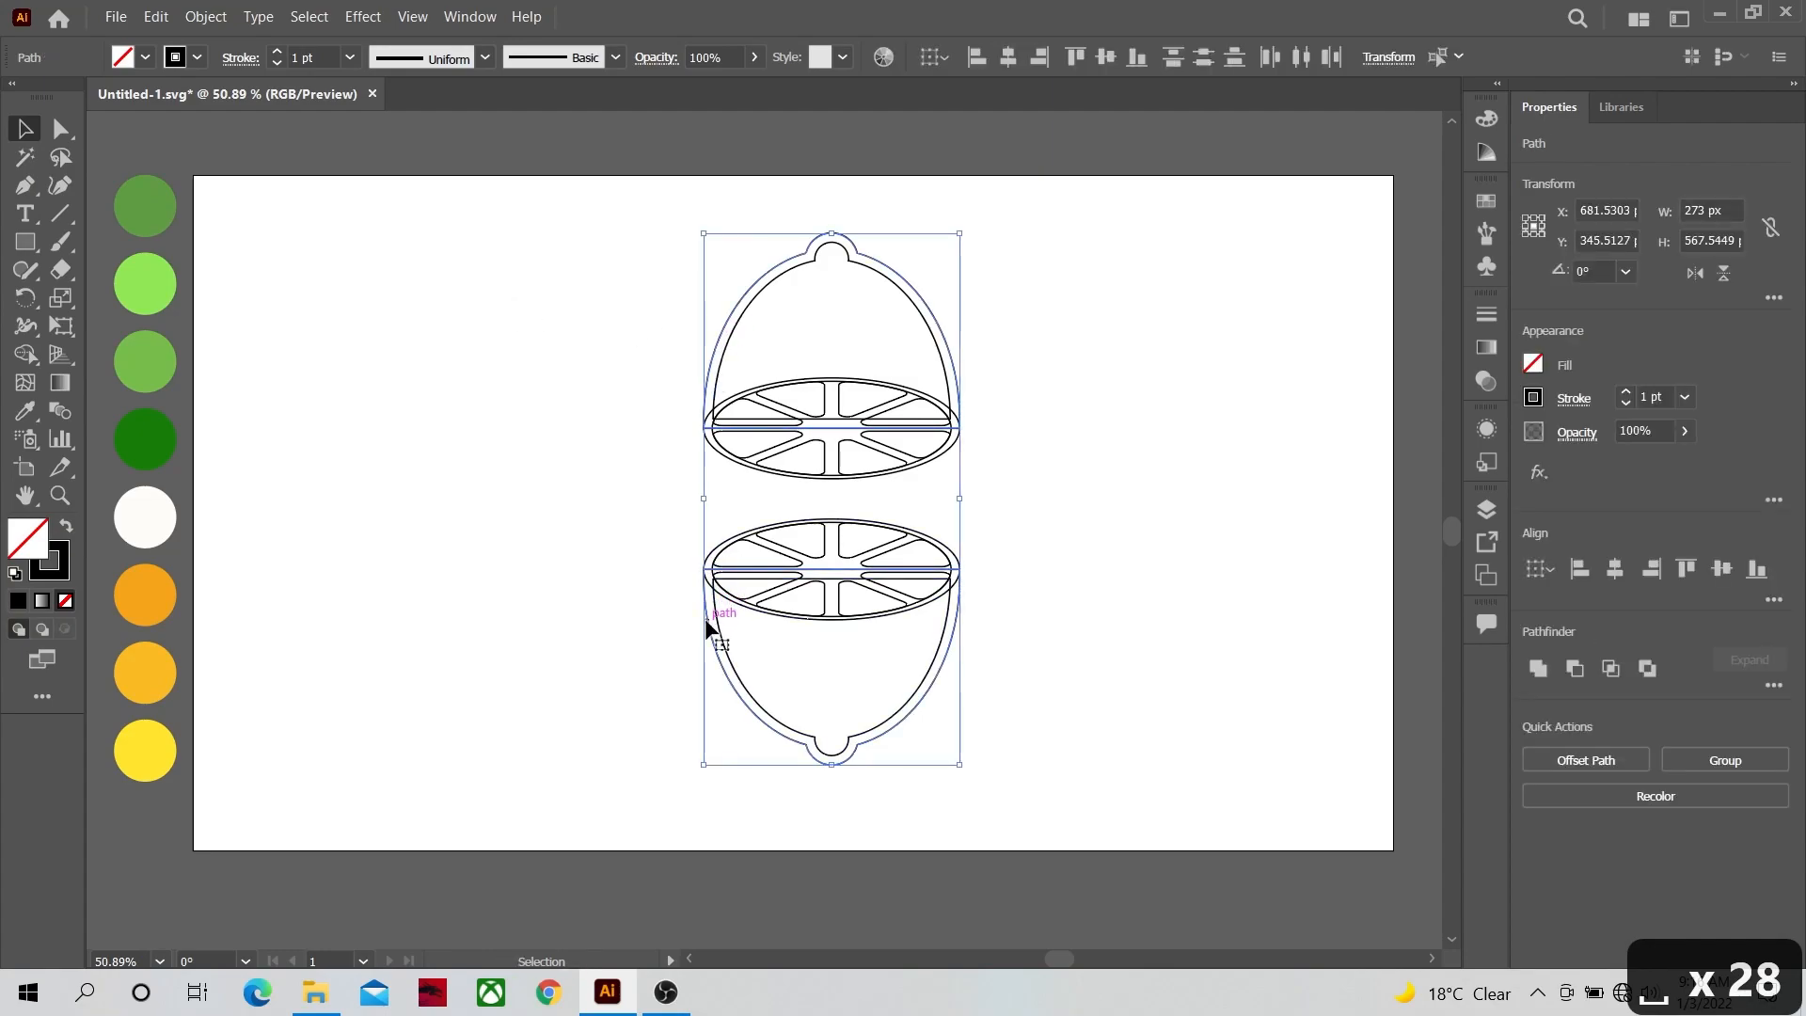
left_click(27, 411)
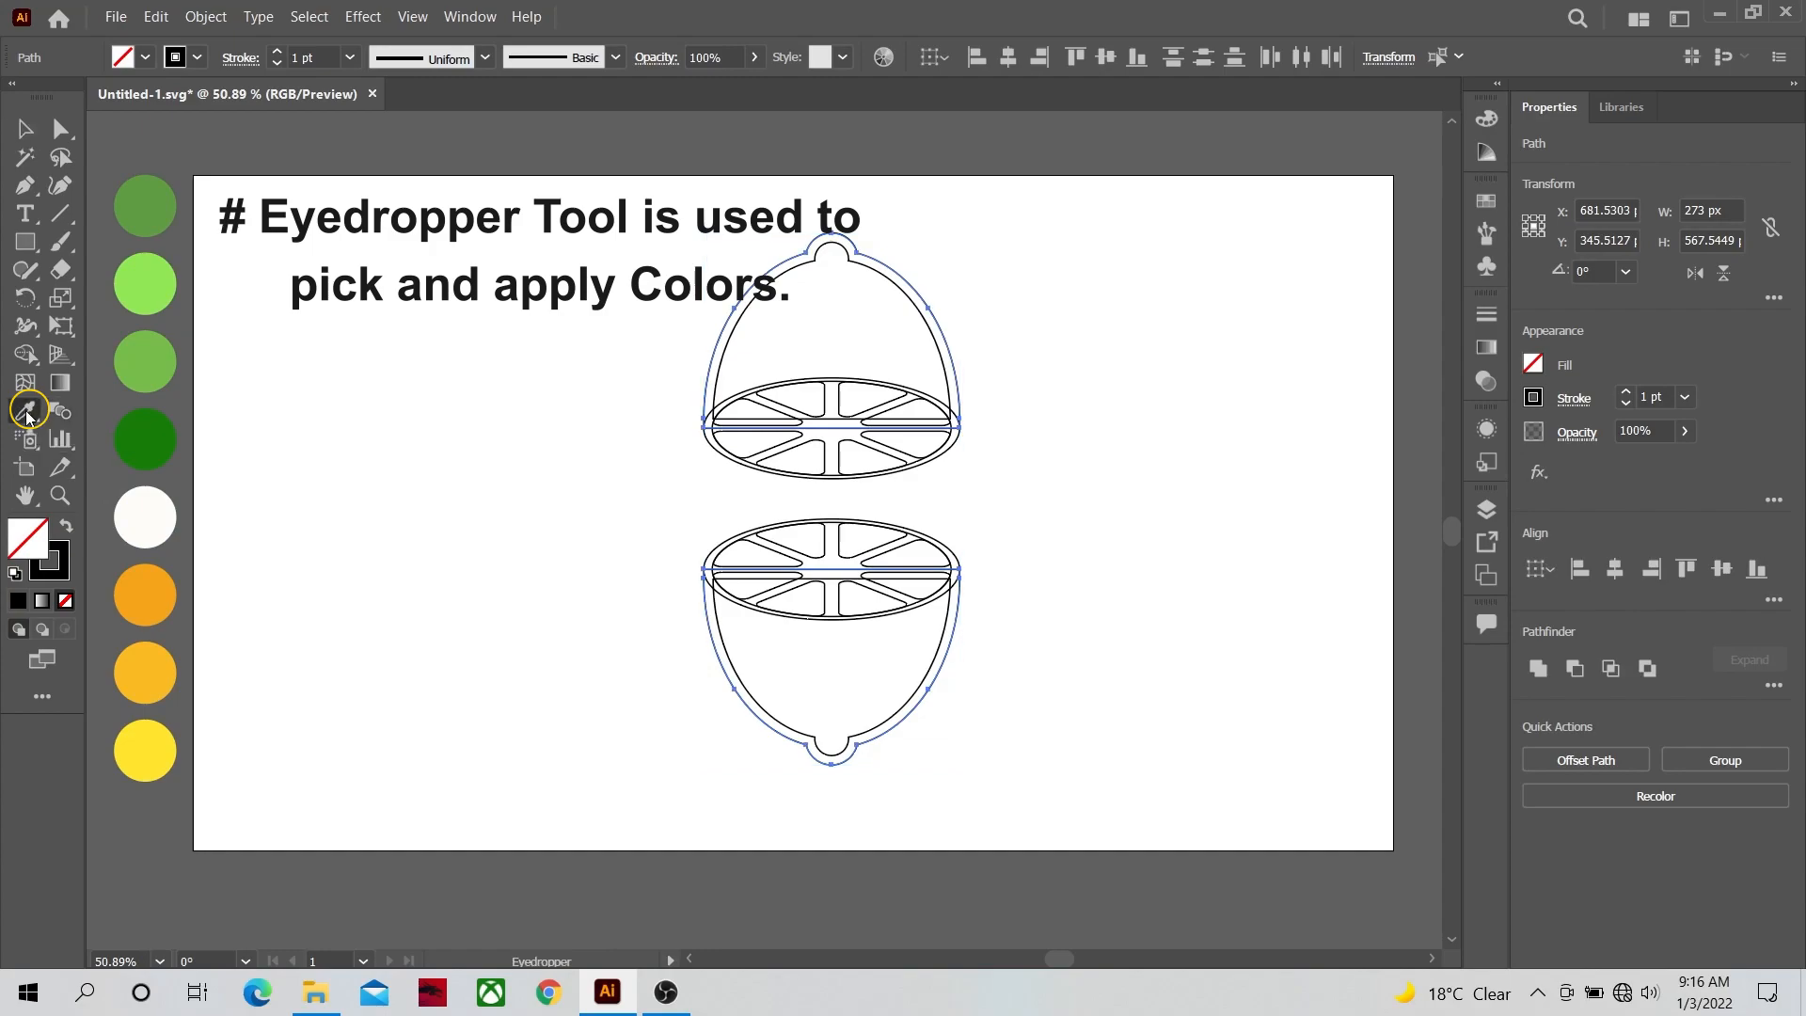
left_click(158, 574)
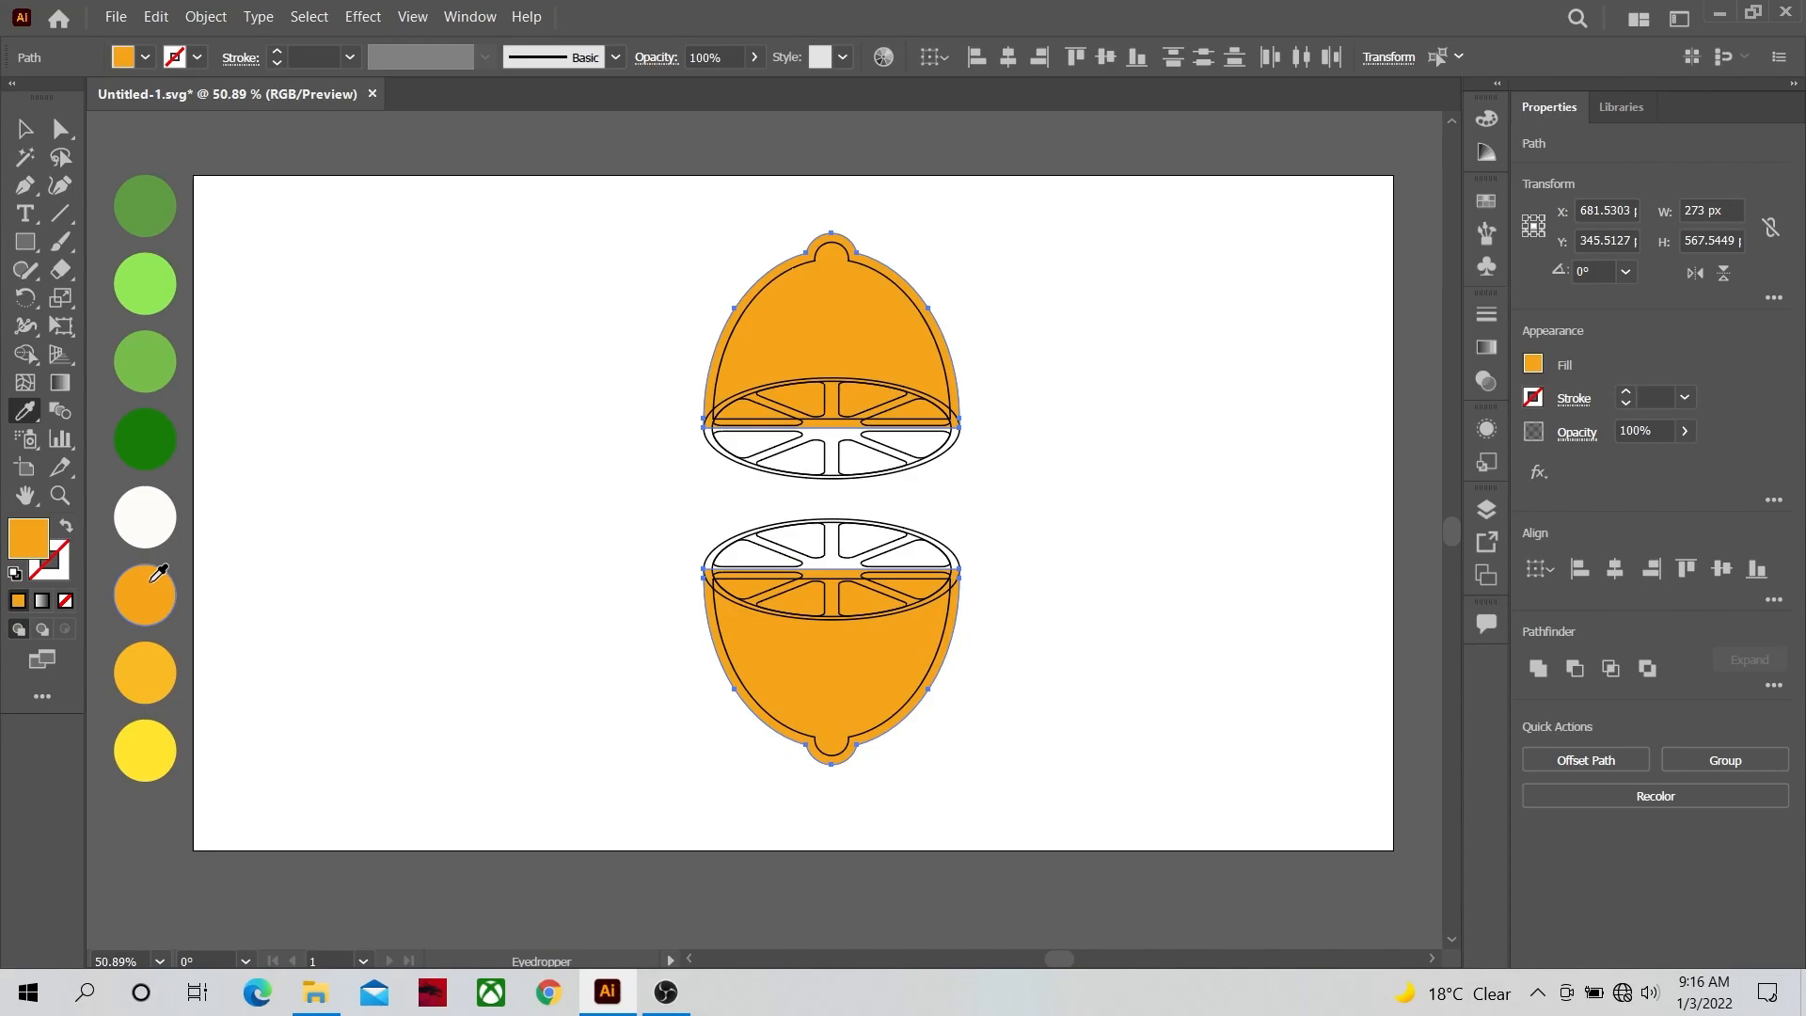
Step: Fill the inner body shapes of both lemon halves with the yellow palette color
key("v")
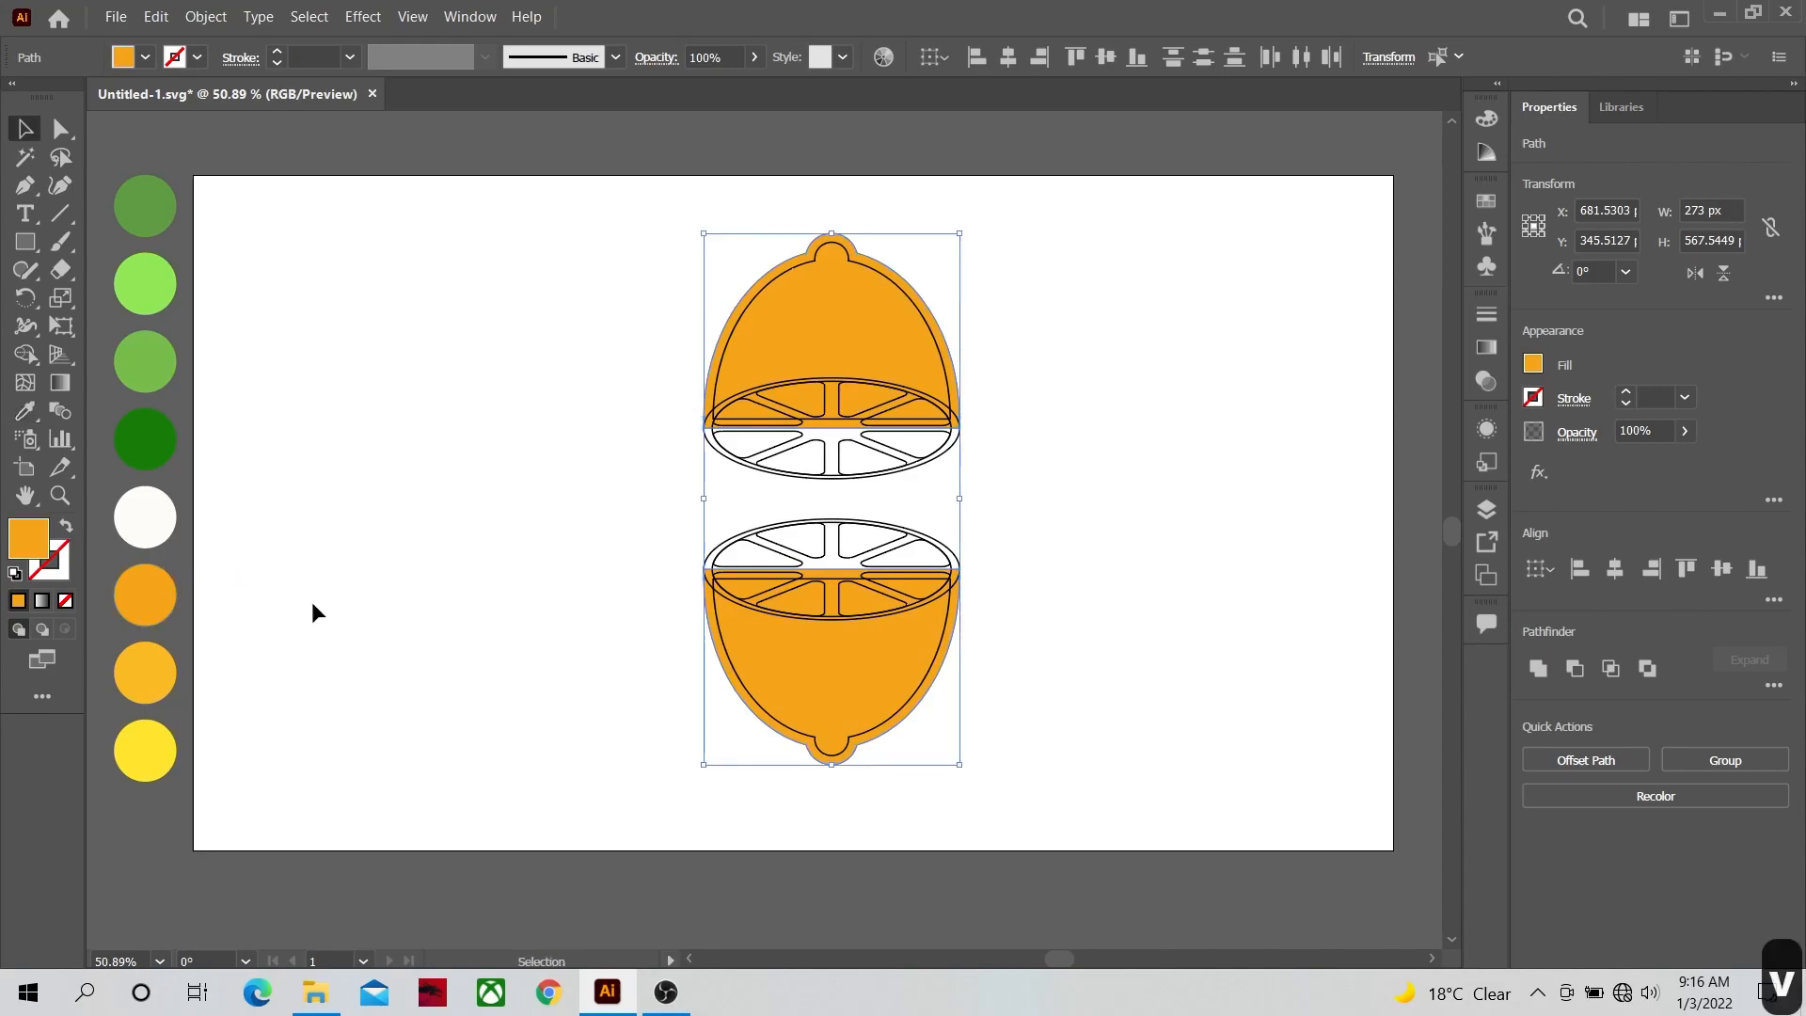
left_click(719, 622)
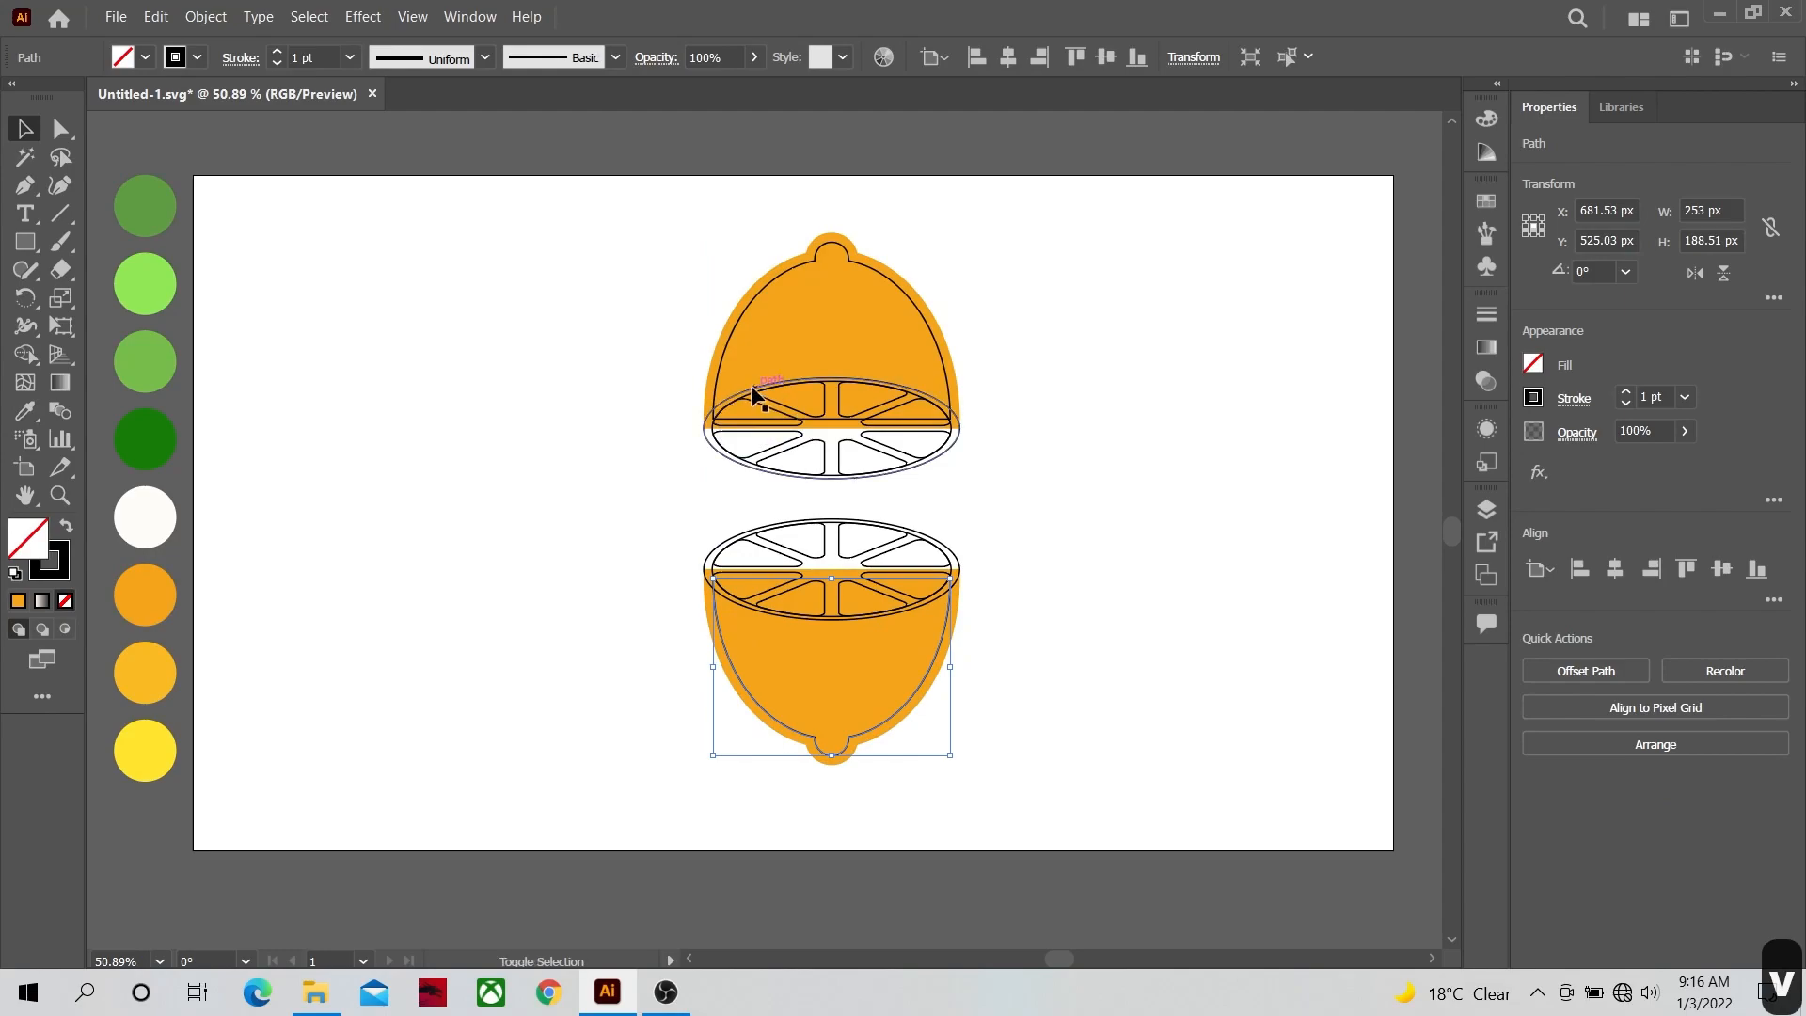
left_click(724, 370, "shift")
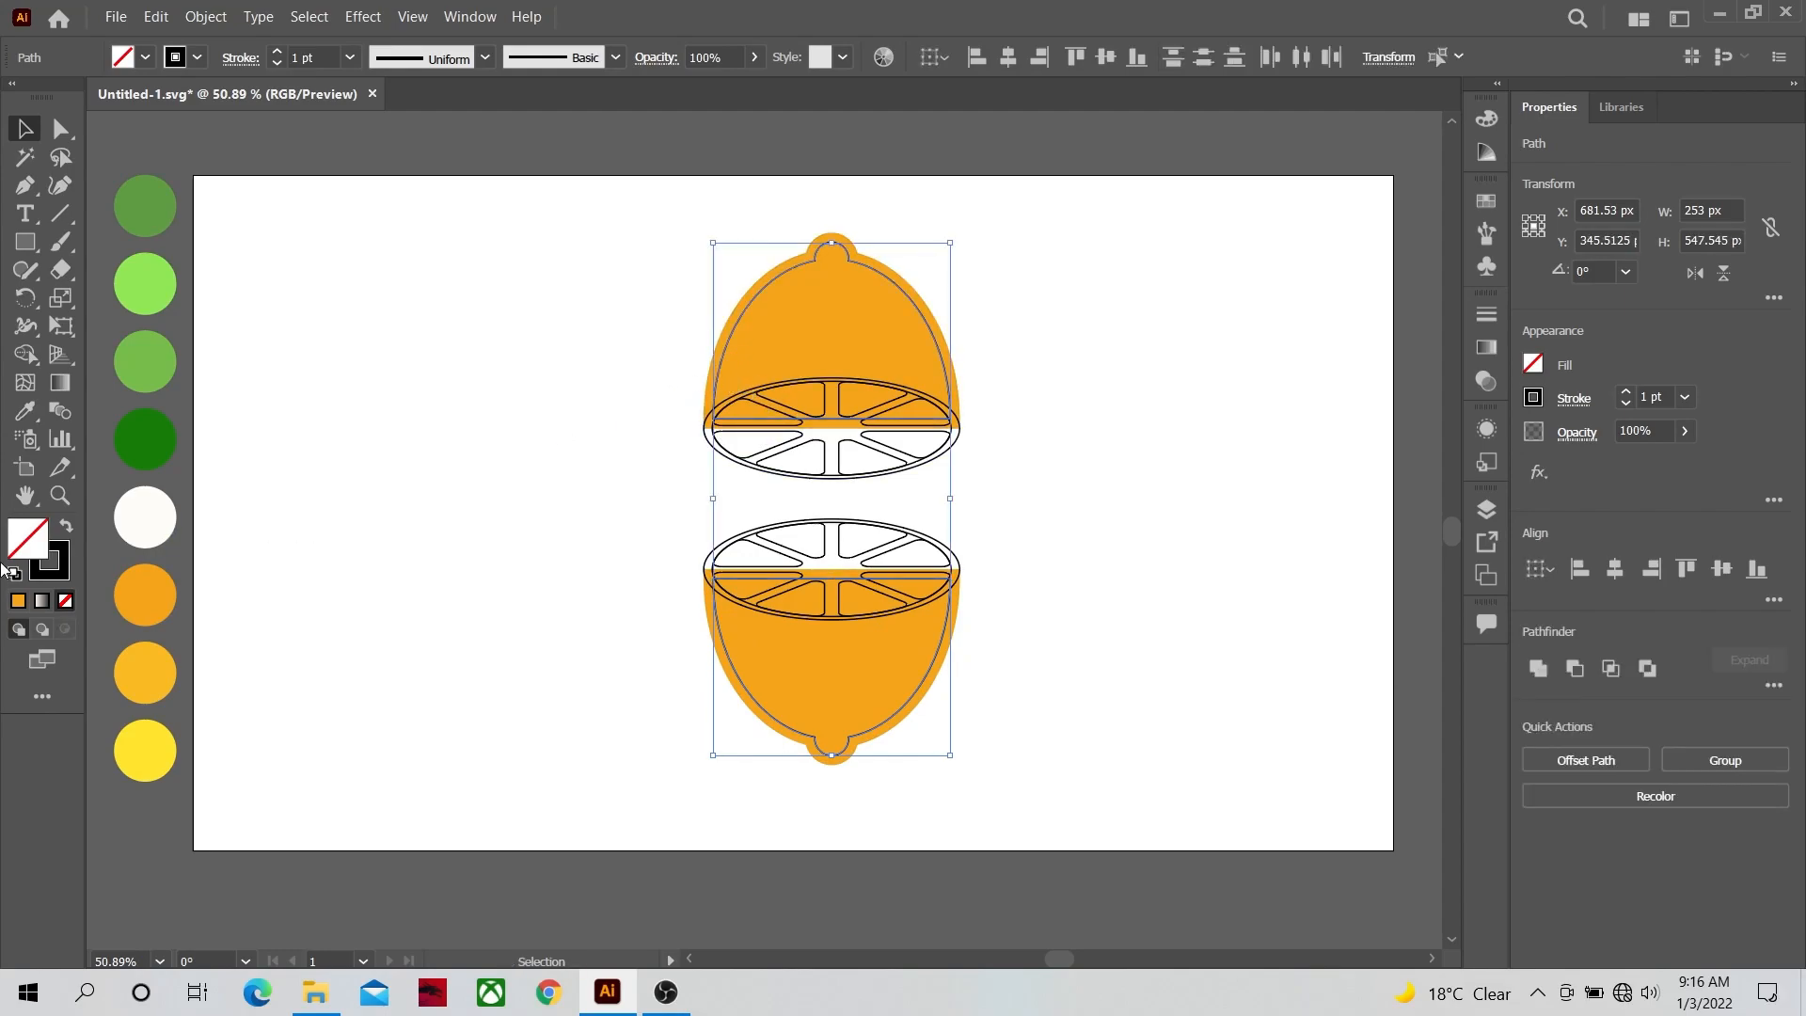
left_click(25, 411)
left_click(143, 749)
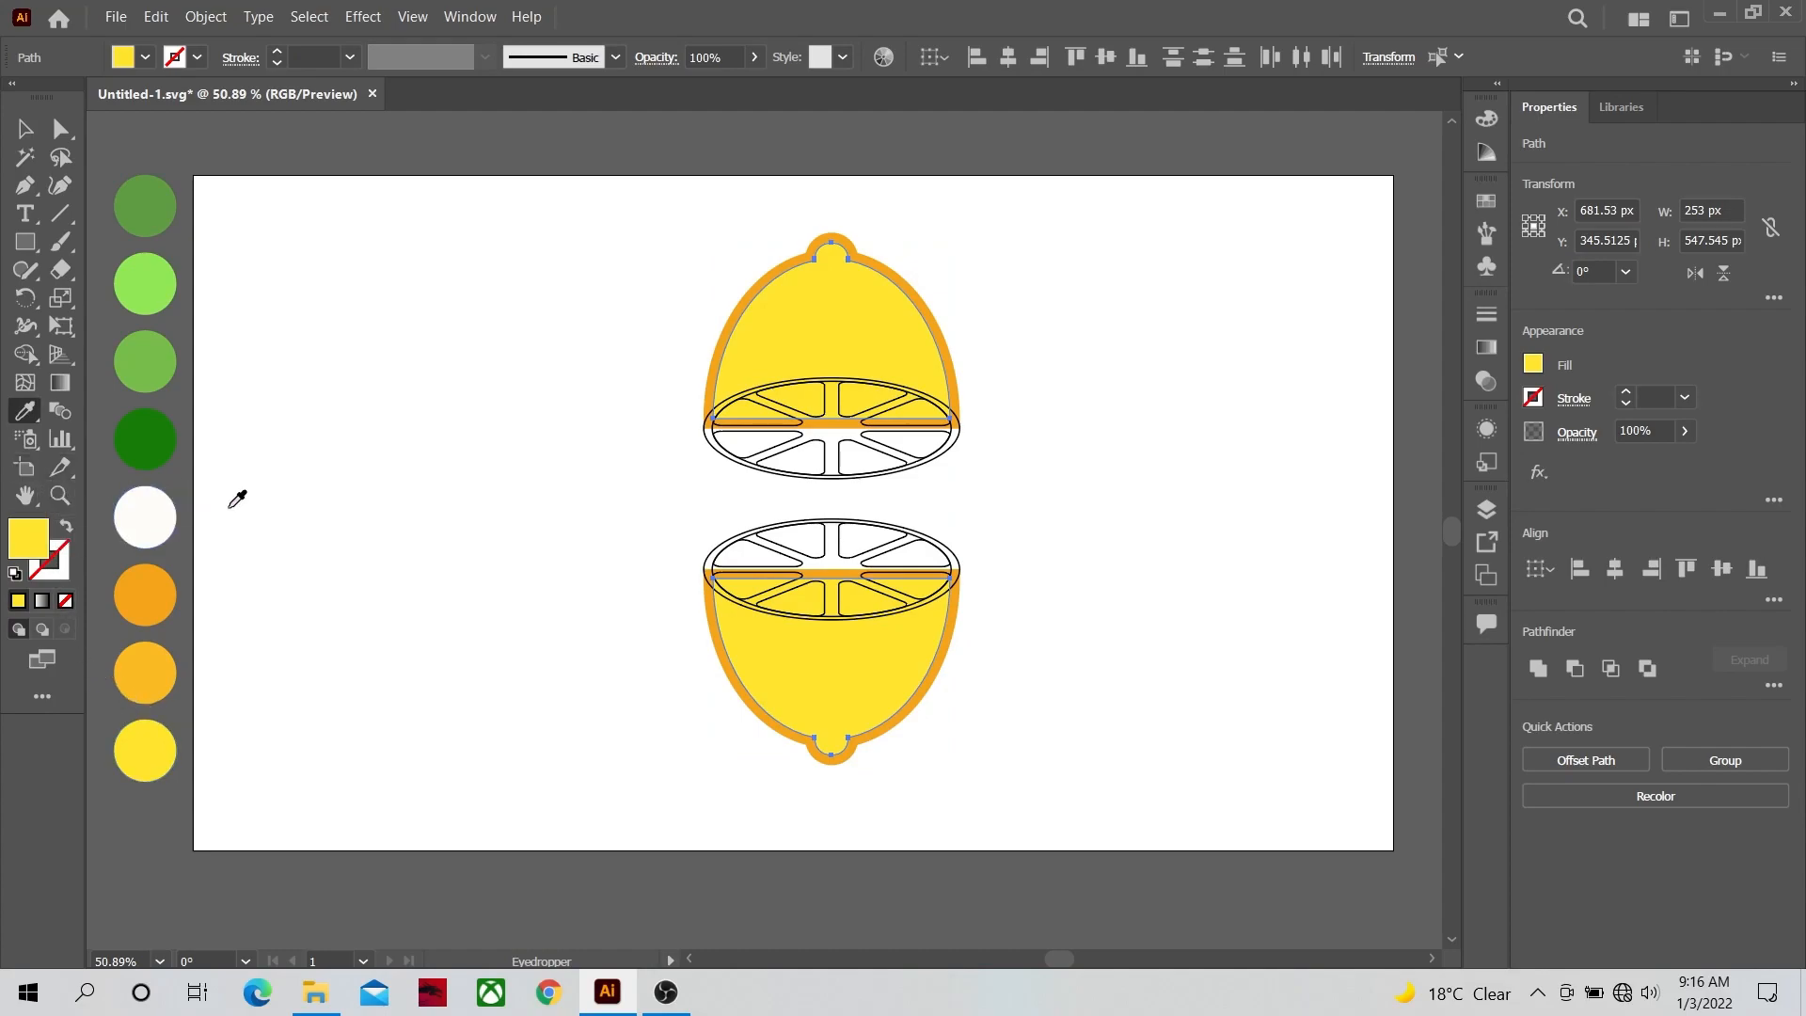
Step: Fill the outer ellipses of both cut faces with the darker orange palette color
key("v")
left_click(729, 545)
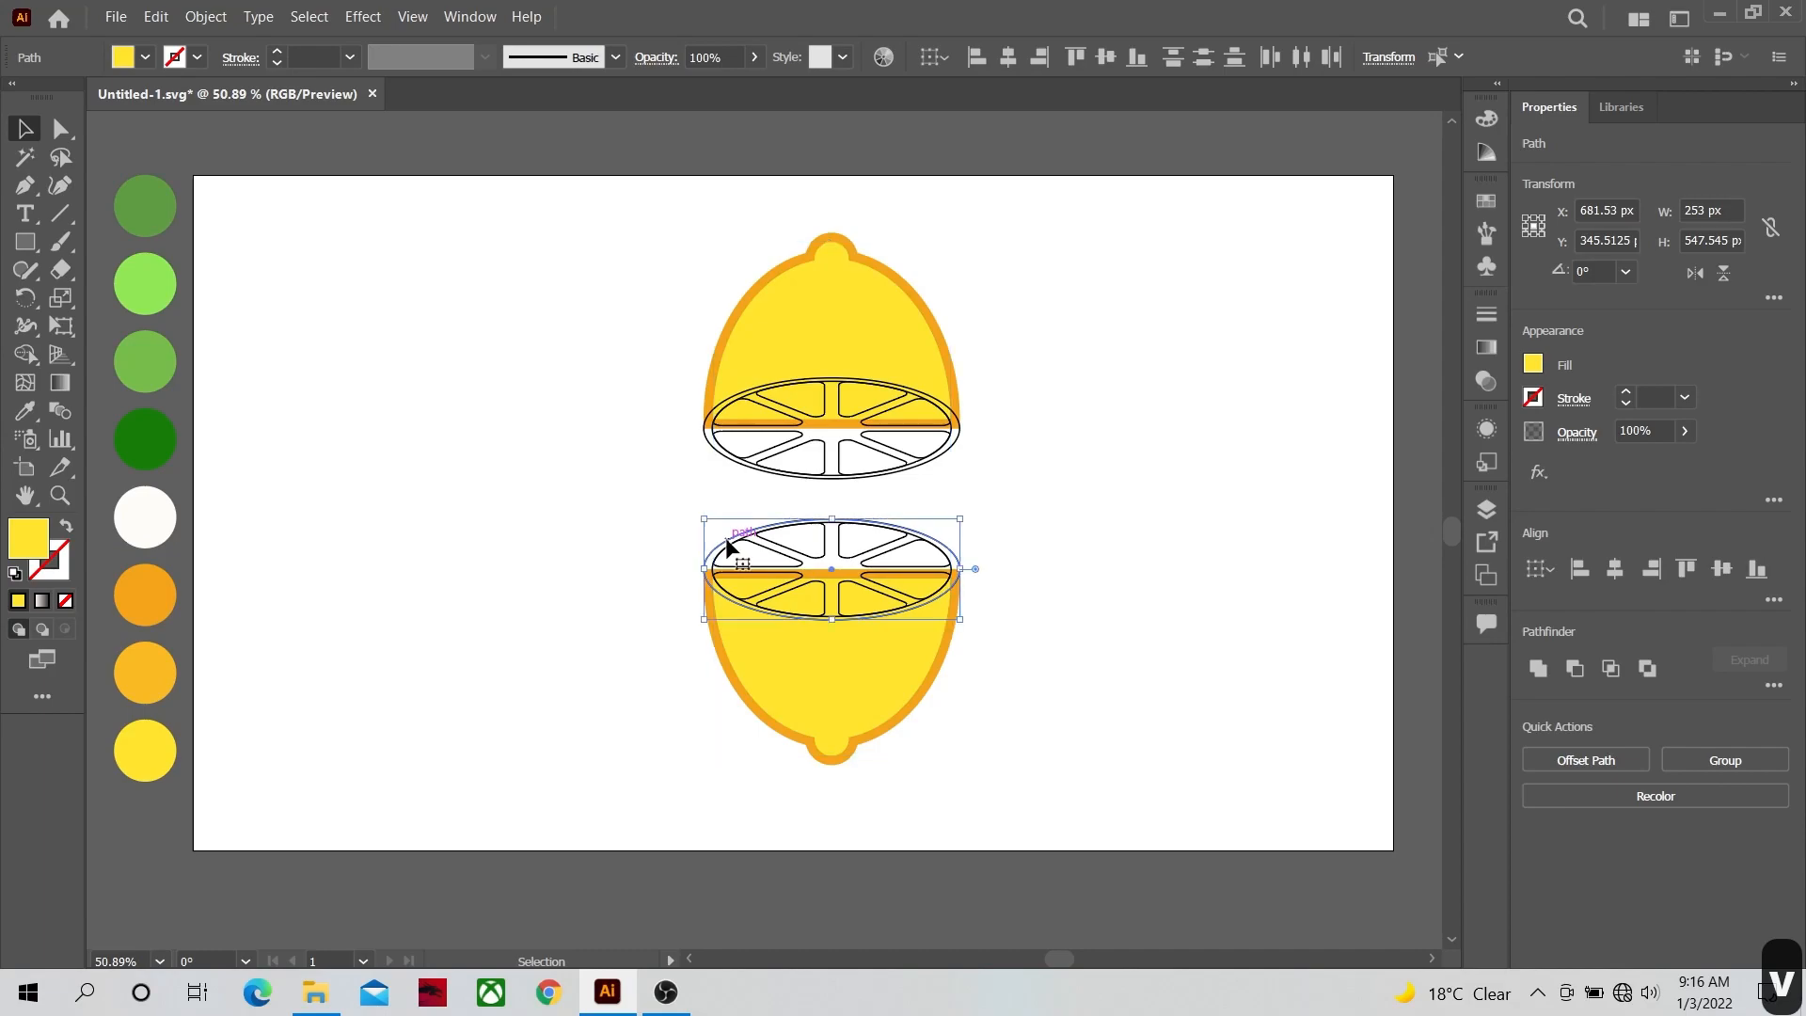
left_click(719, 449, "shift")
key("i")
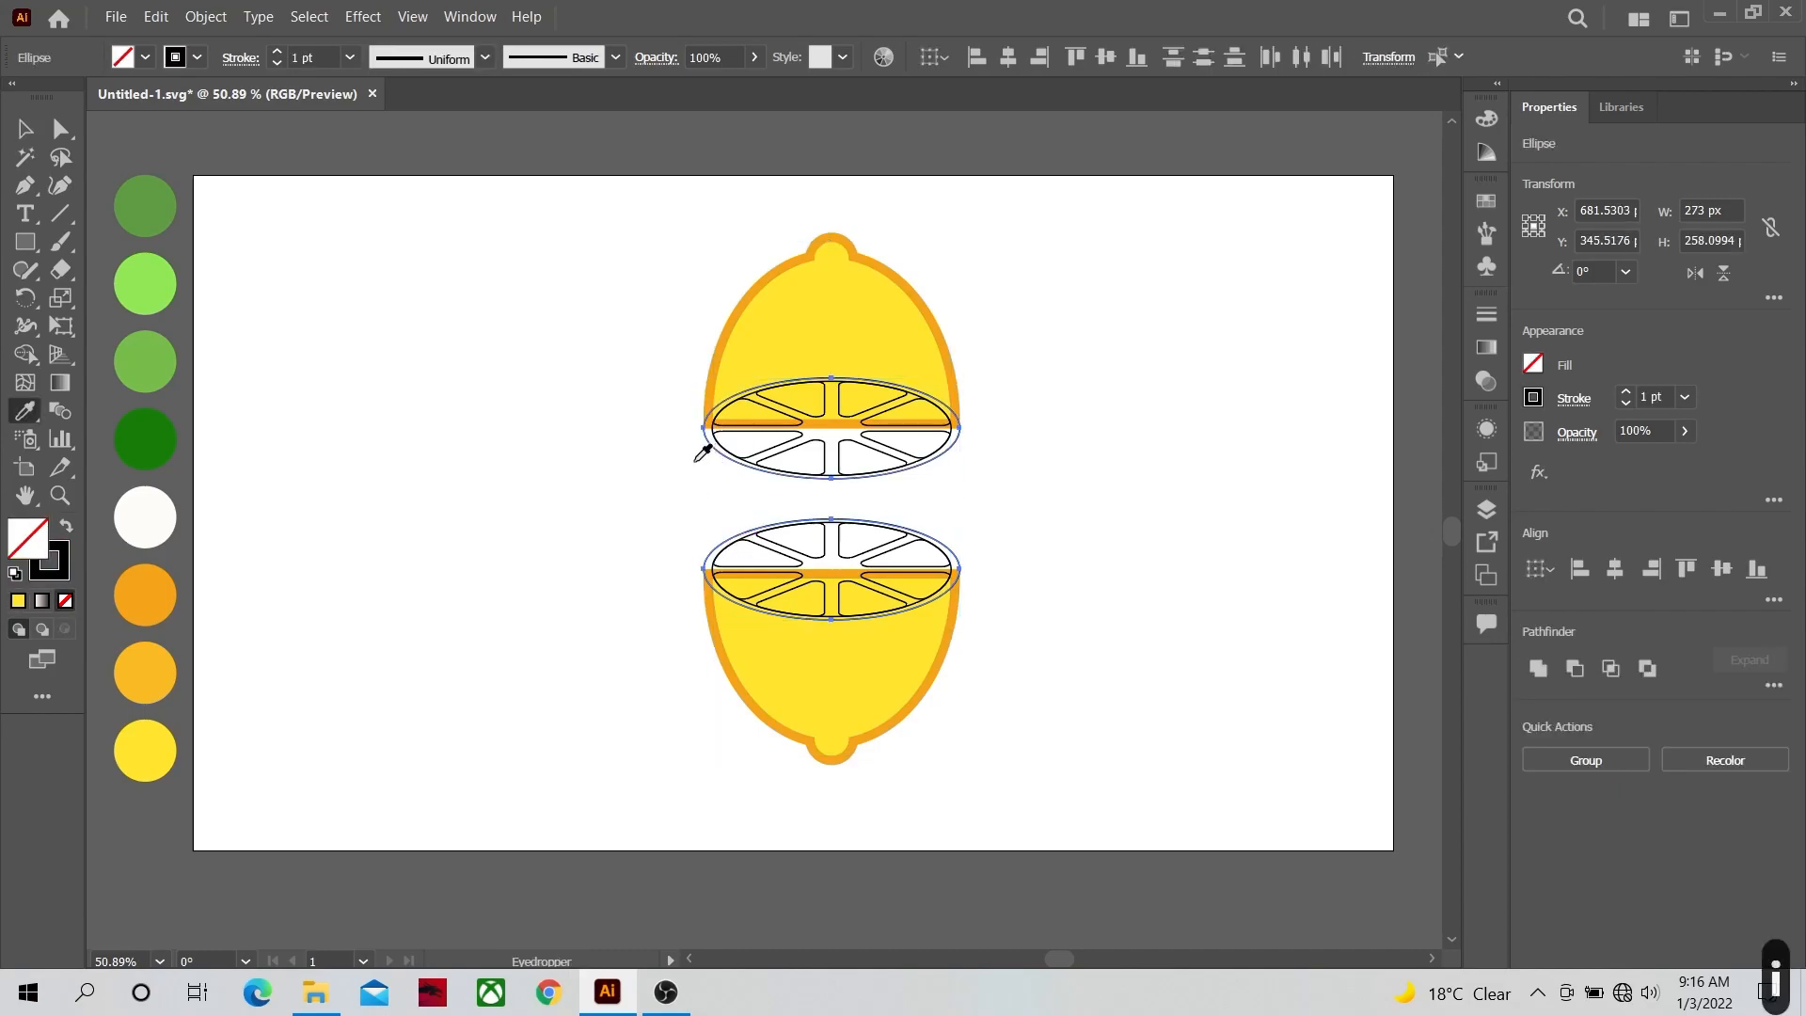
left_click(164, 585)
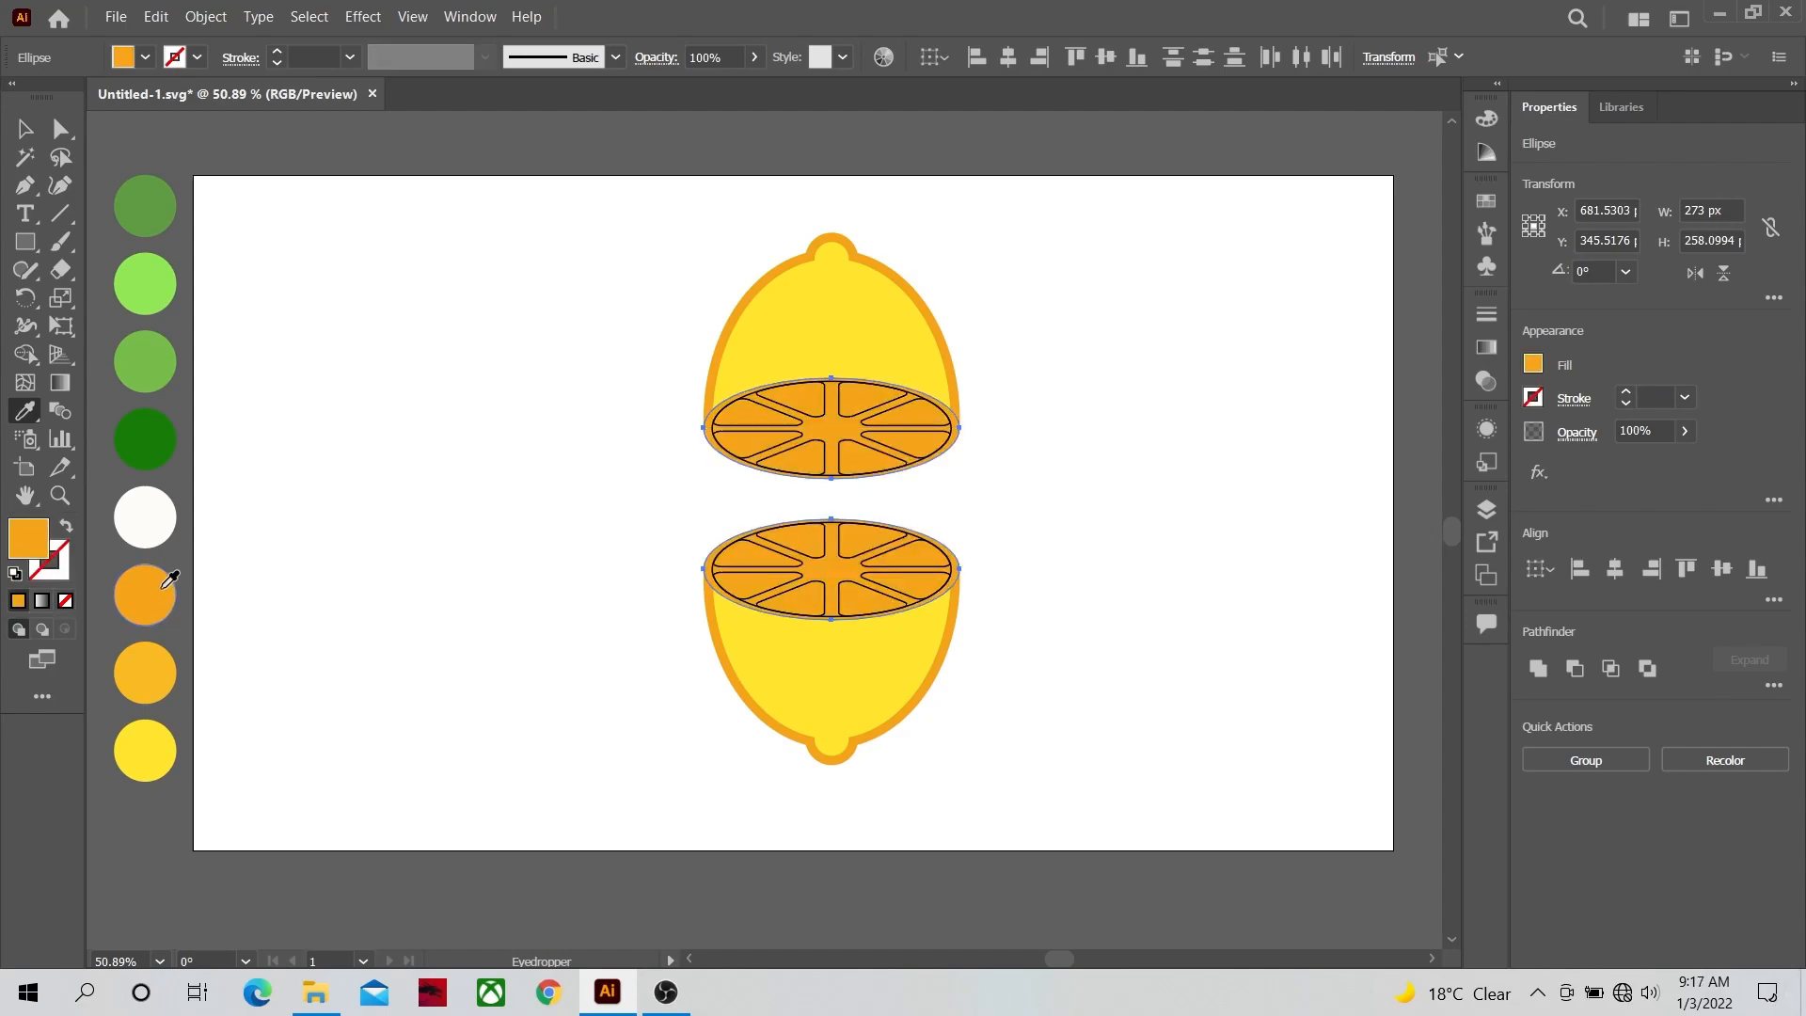
Step: Fill the inner ellipses of both cut faces with white sampled from the artboard
key("v")
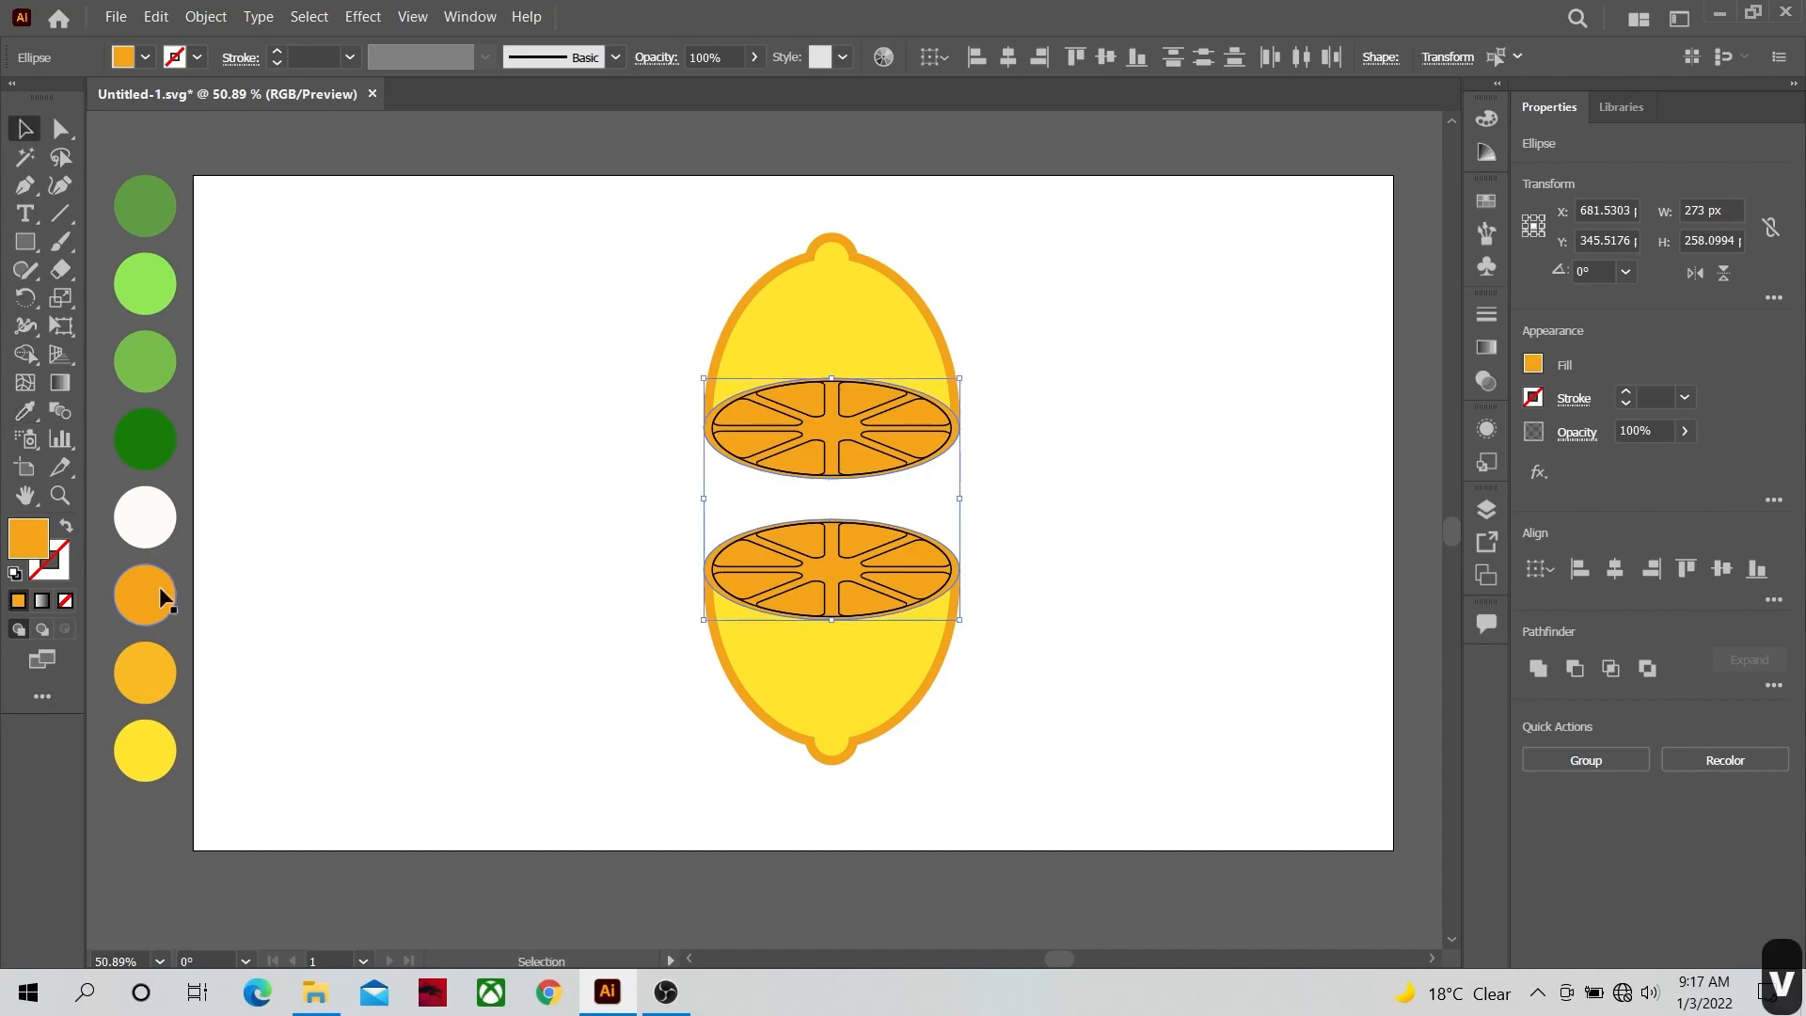
left_click(59, 495)
left_click_drag(748, 560, 897, 639)
key("space")
left_click(29, 140)
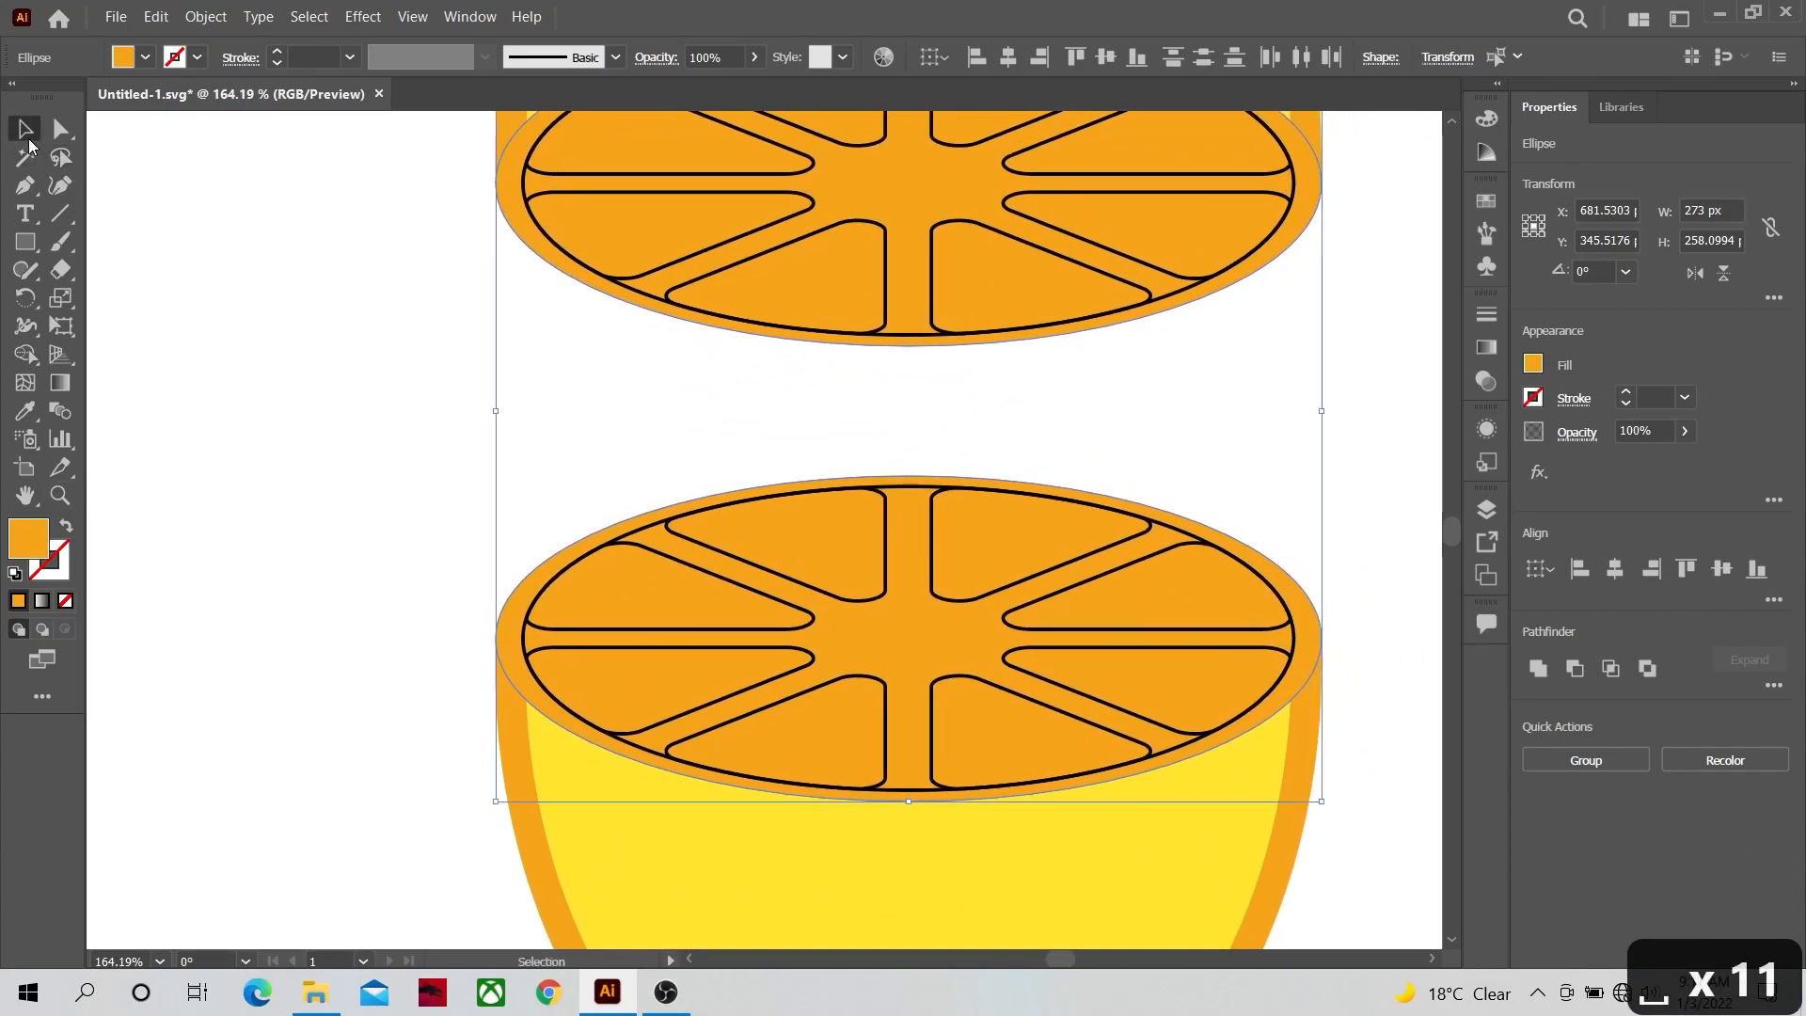
left_click(334, 426)
left_click(527, 636)
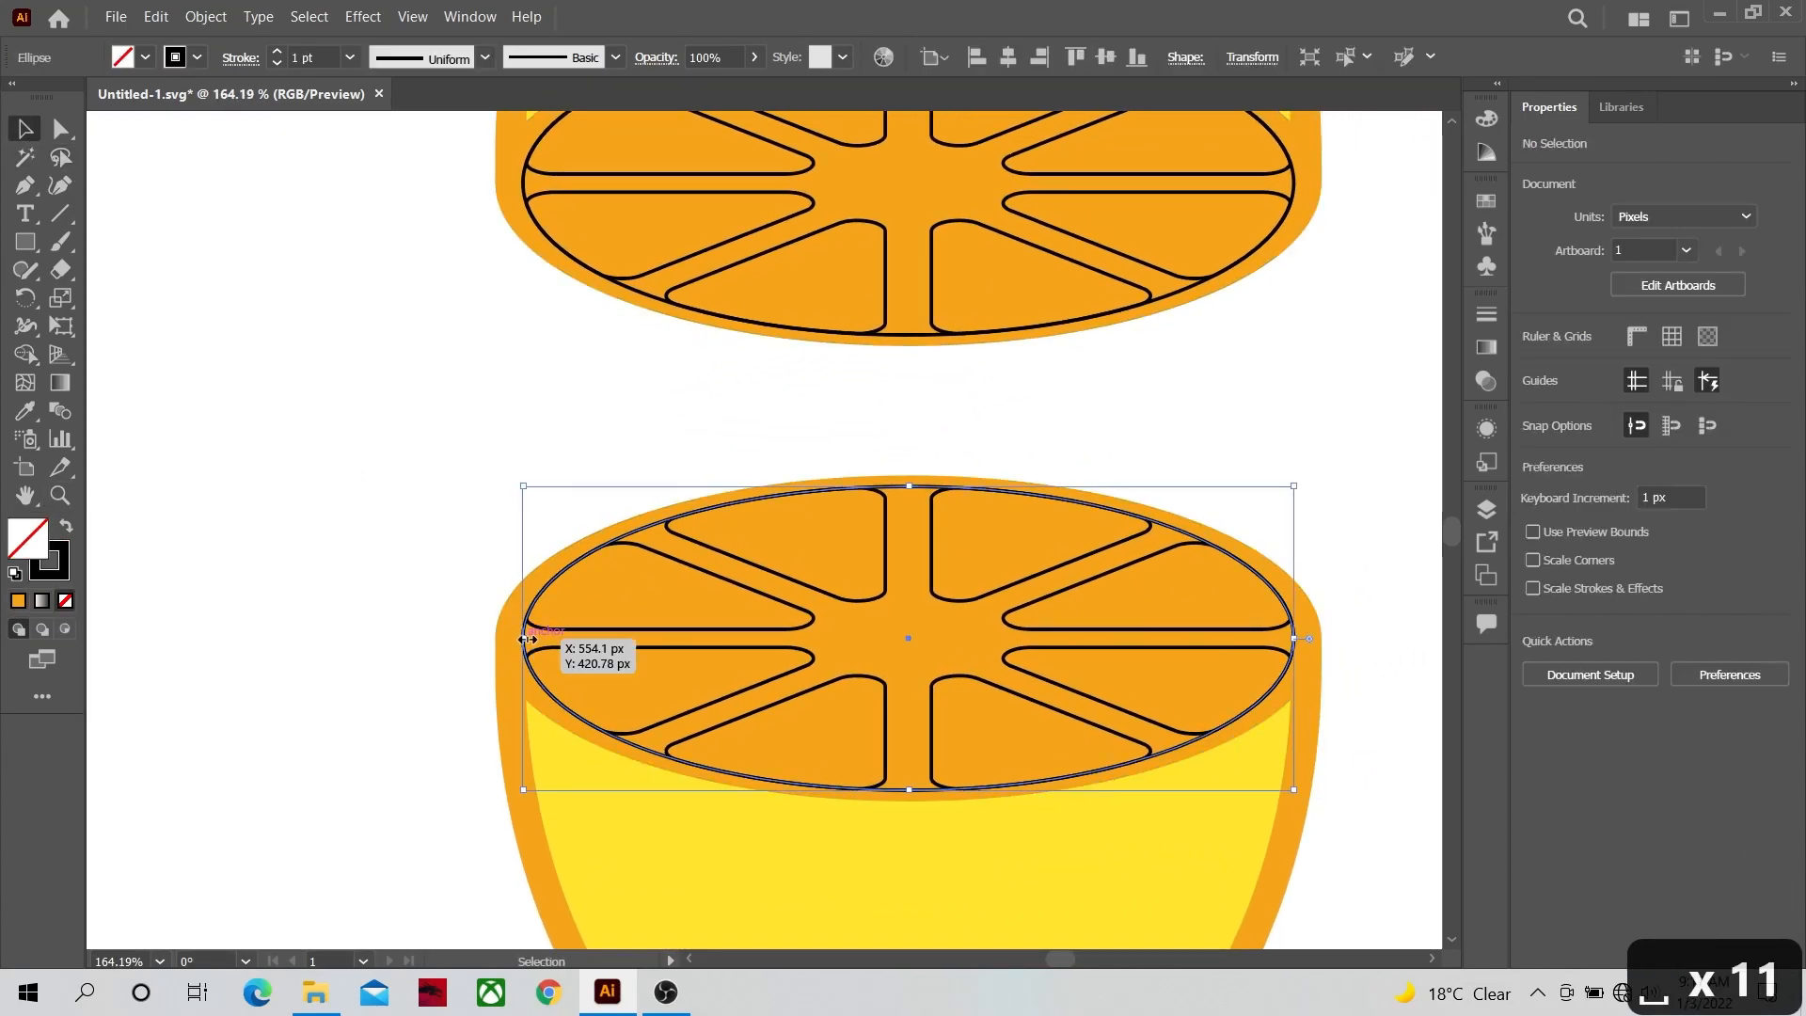
left_click(524, 181, "shift")
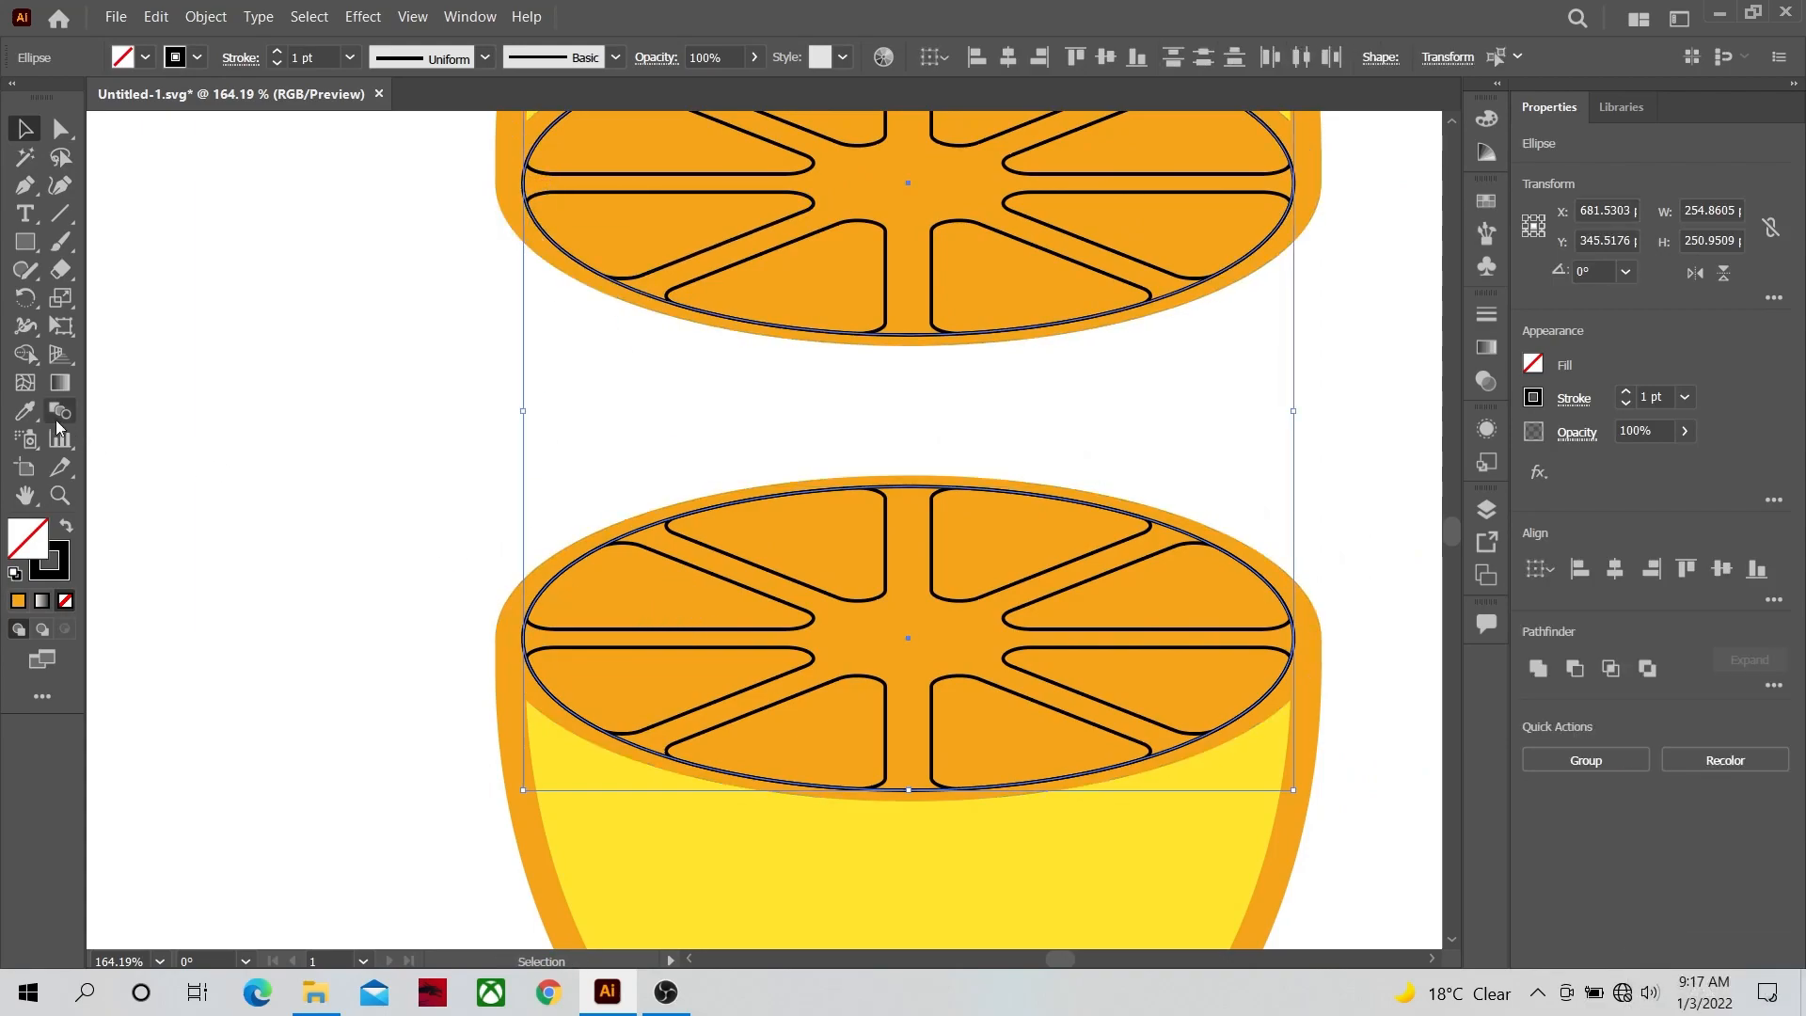
left_click(27, 411)
left_click(199, 433)
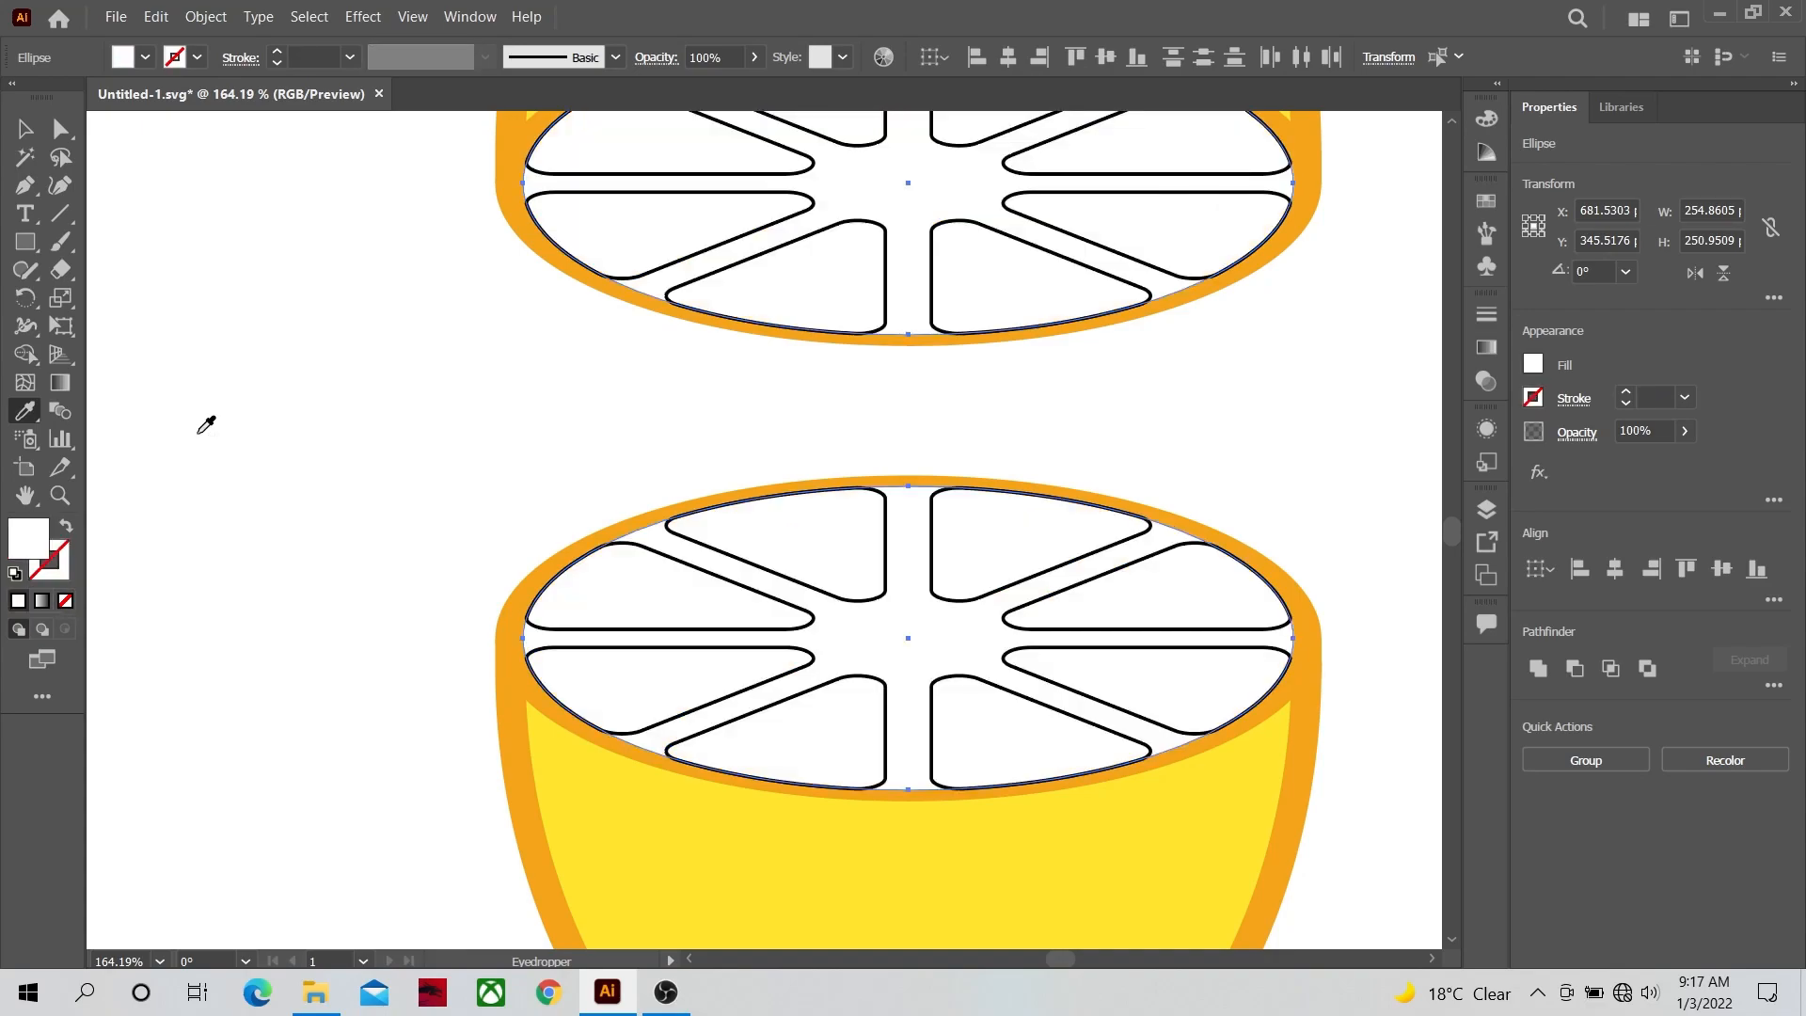
Step: Fill the wedge groups of both cut faces with the darker orange palette color
left_click(59, 496)
left_click_drag(520, 470, 589, 516)
left_click(362, 500)
key("space")
left_click(25, 129)
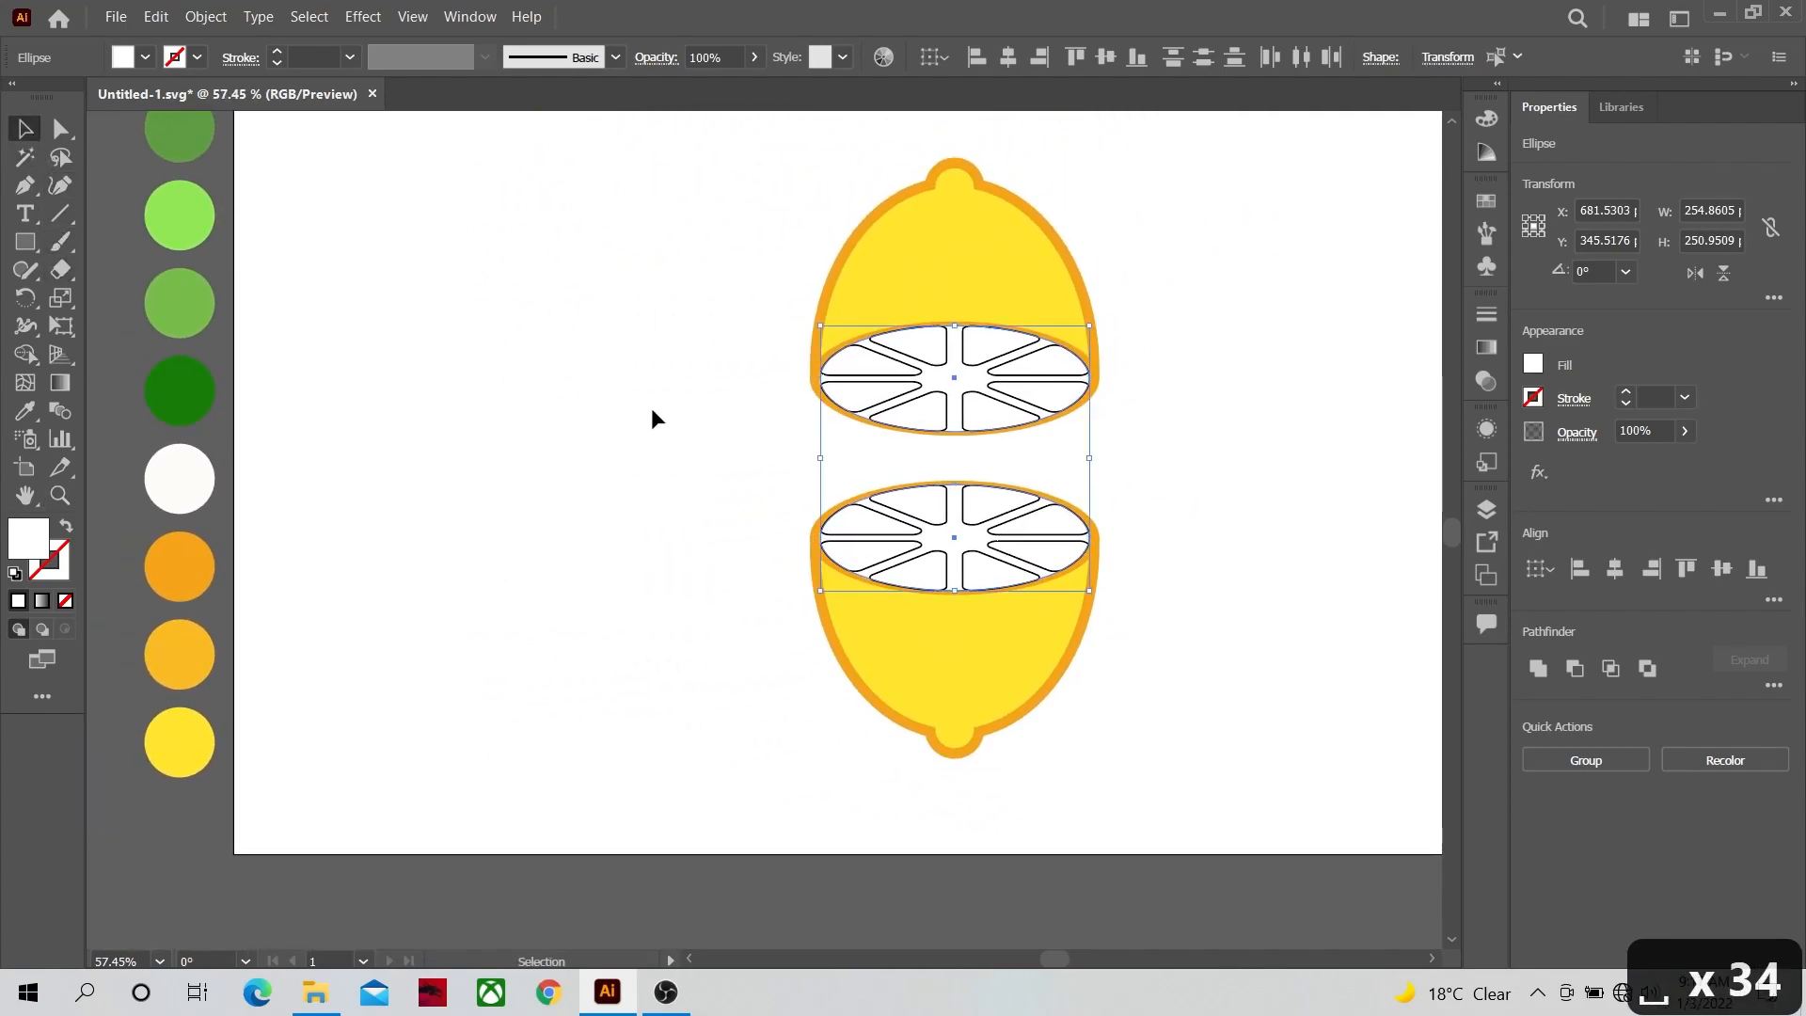
left_click(864, 536)
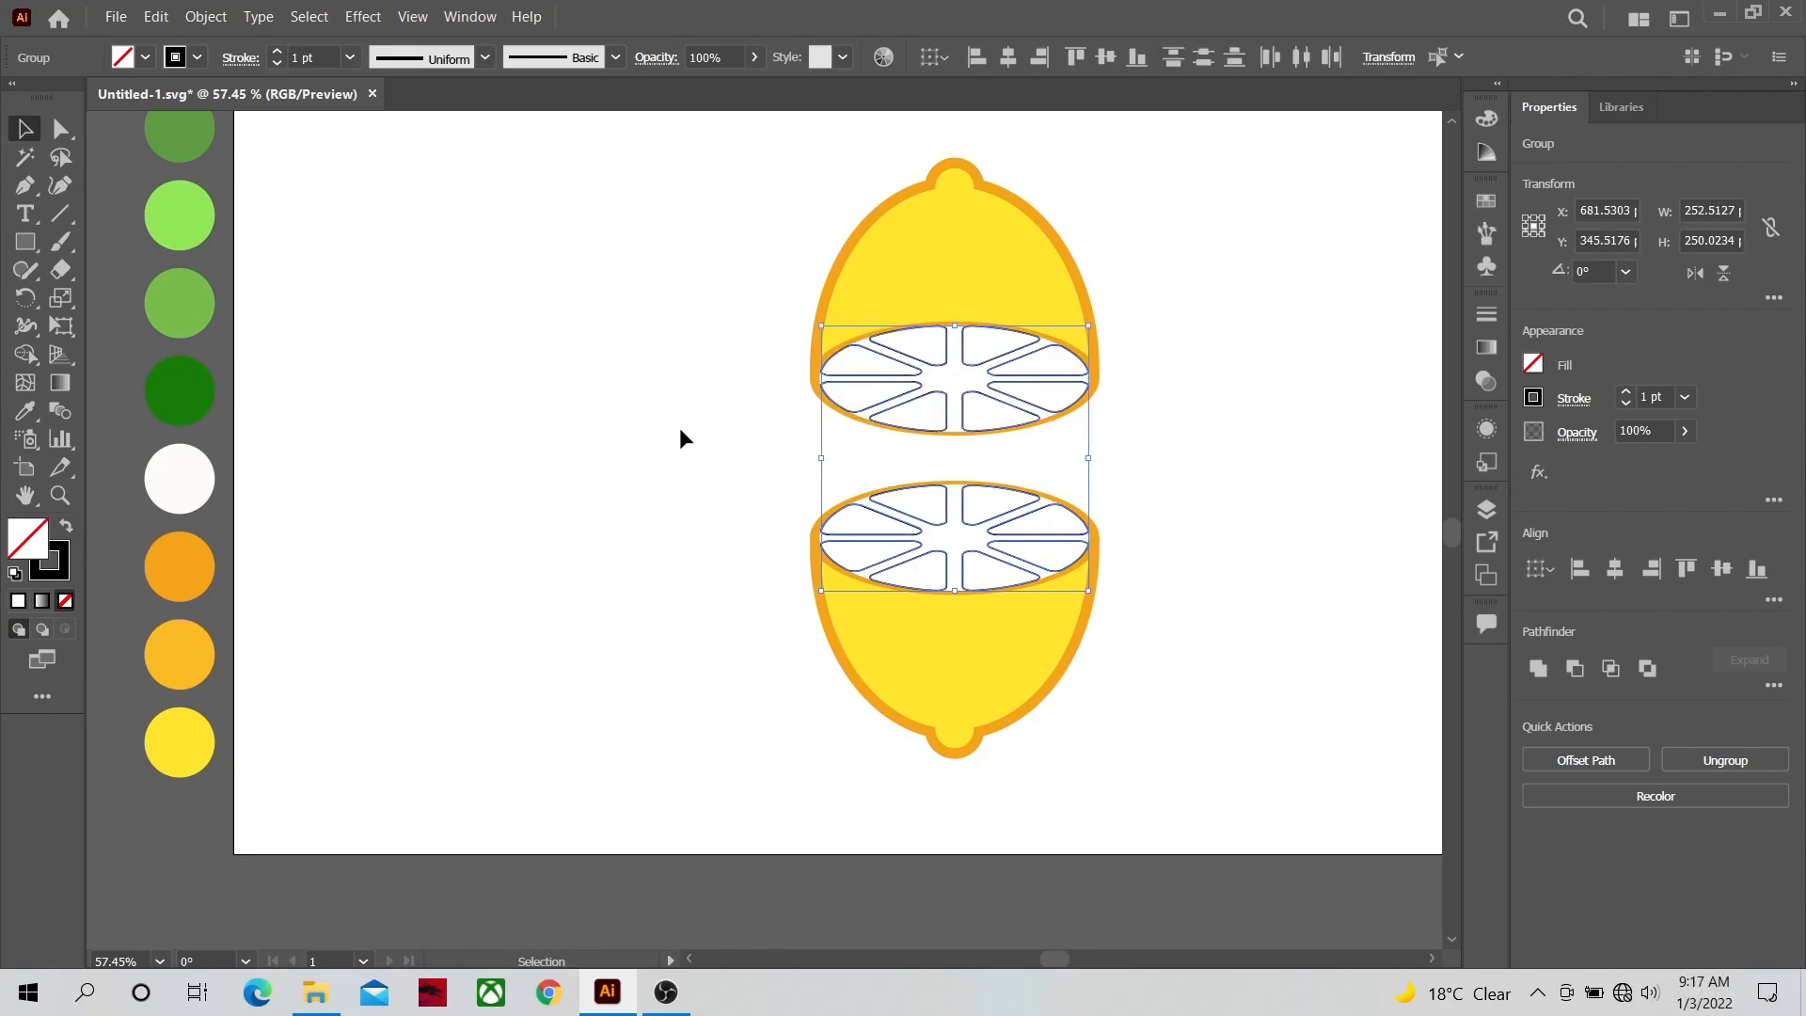
left_click(26, 414)
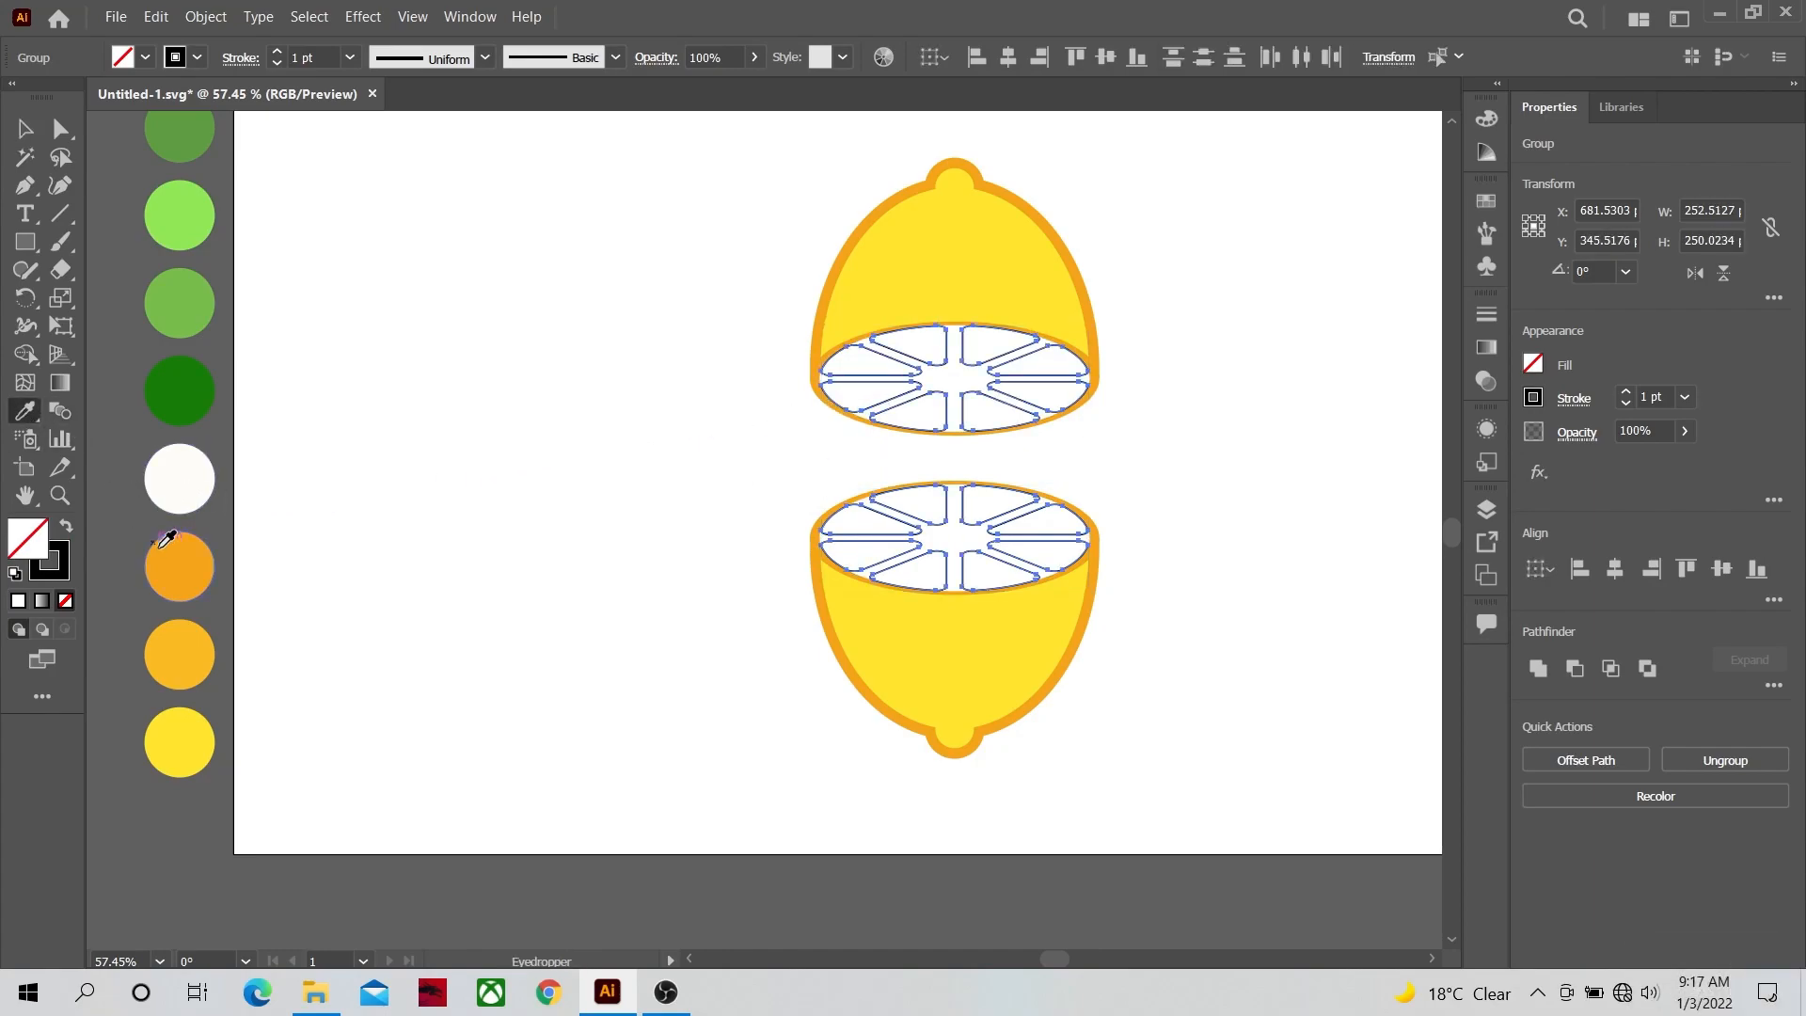
left_click(198, 564)
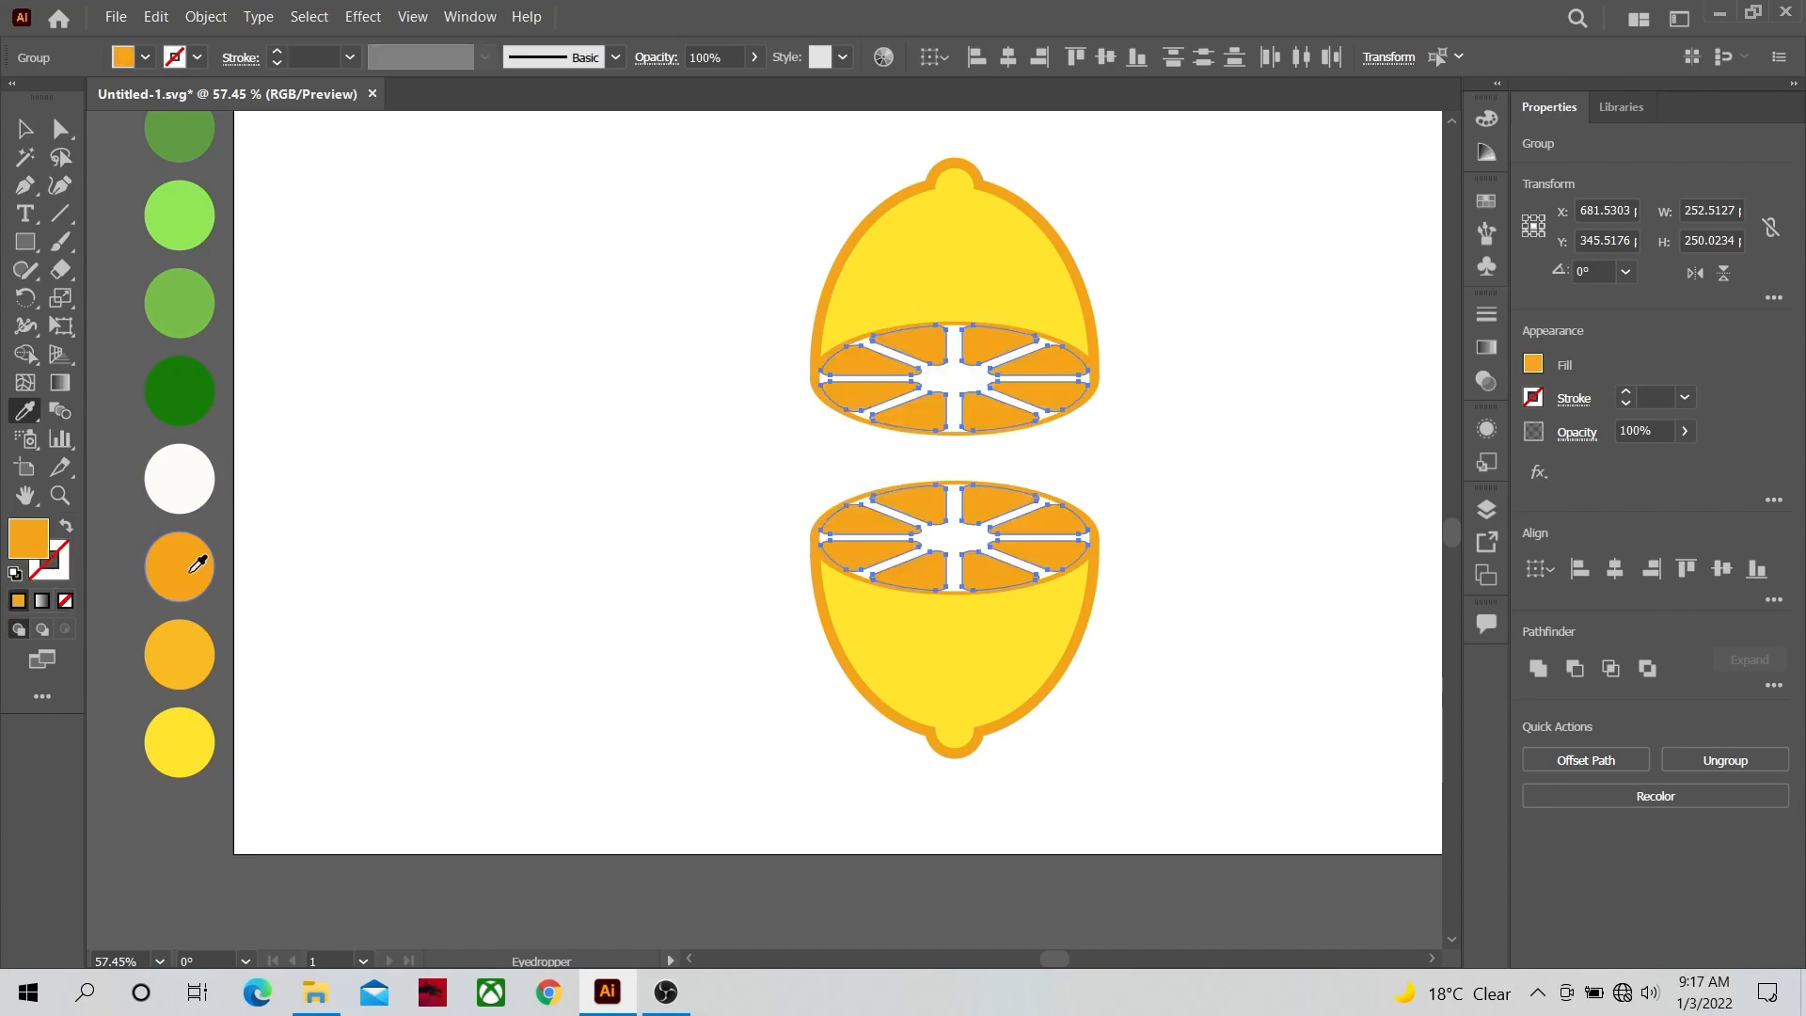
left_click(21, 129)
left_click(611, 367)
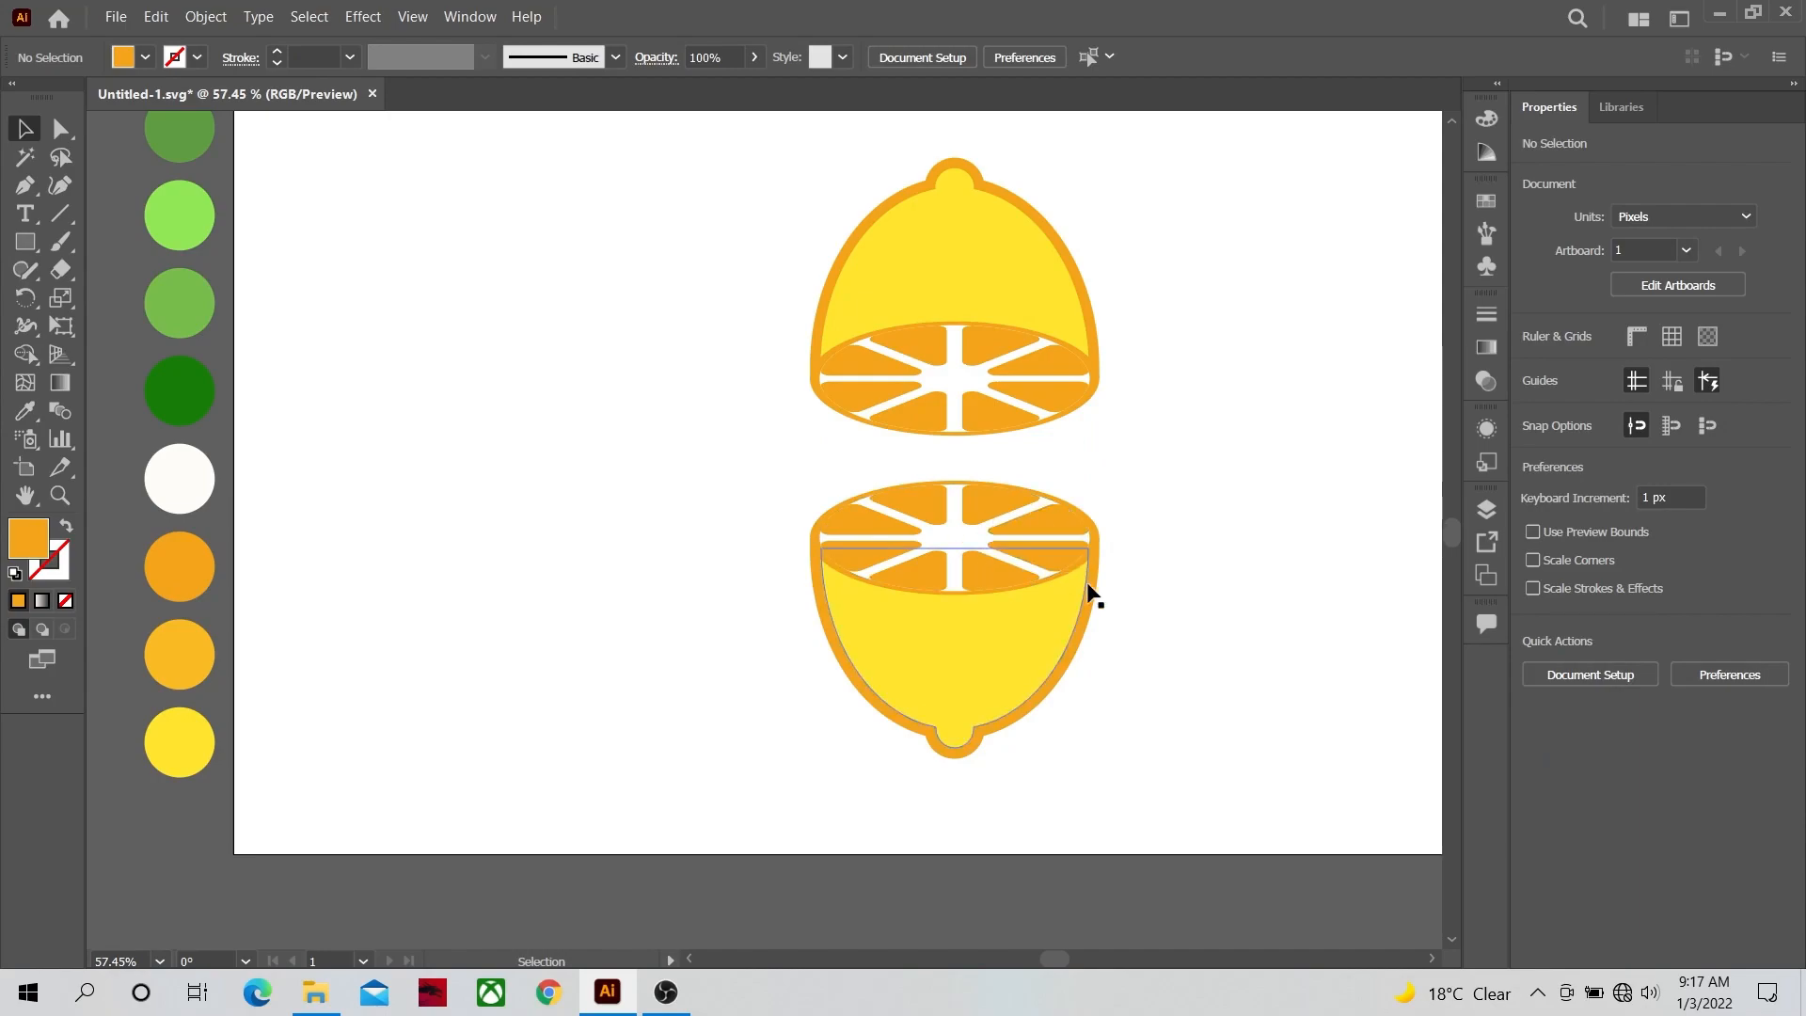
Step: Scale the lower half's wedge group down slightly about its center so a white ring surrounds the segments
left_click(53, 504)
left_click_drag(989, 492, 859, 522)
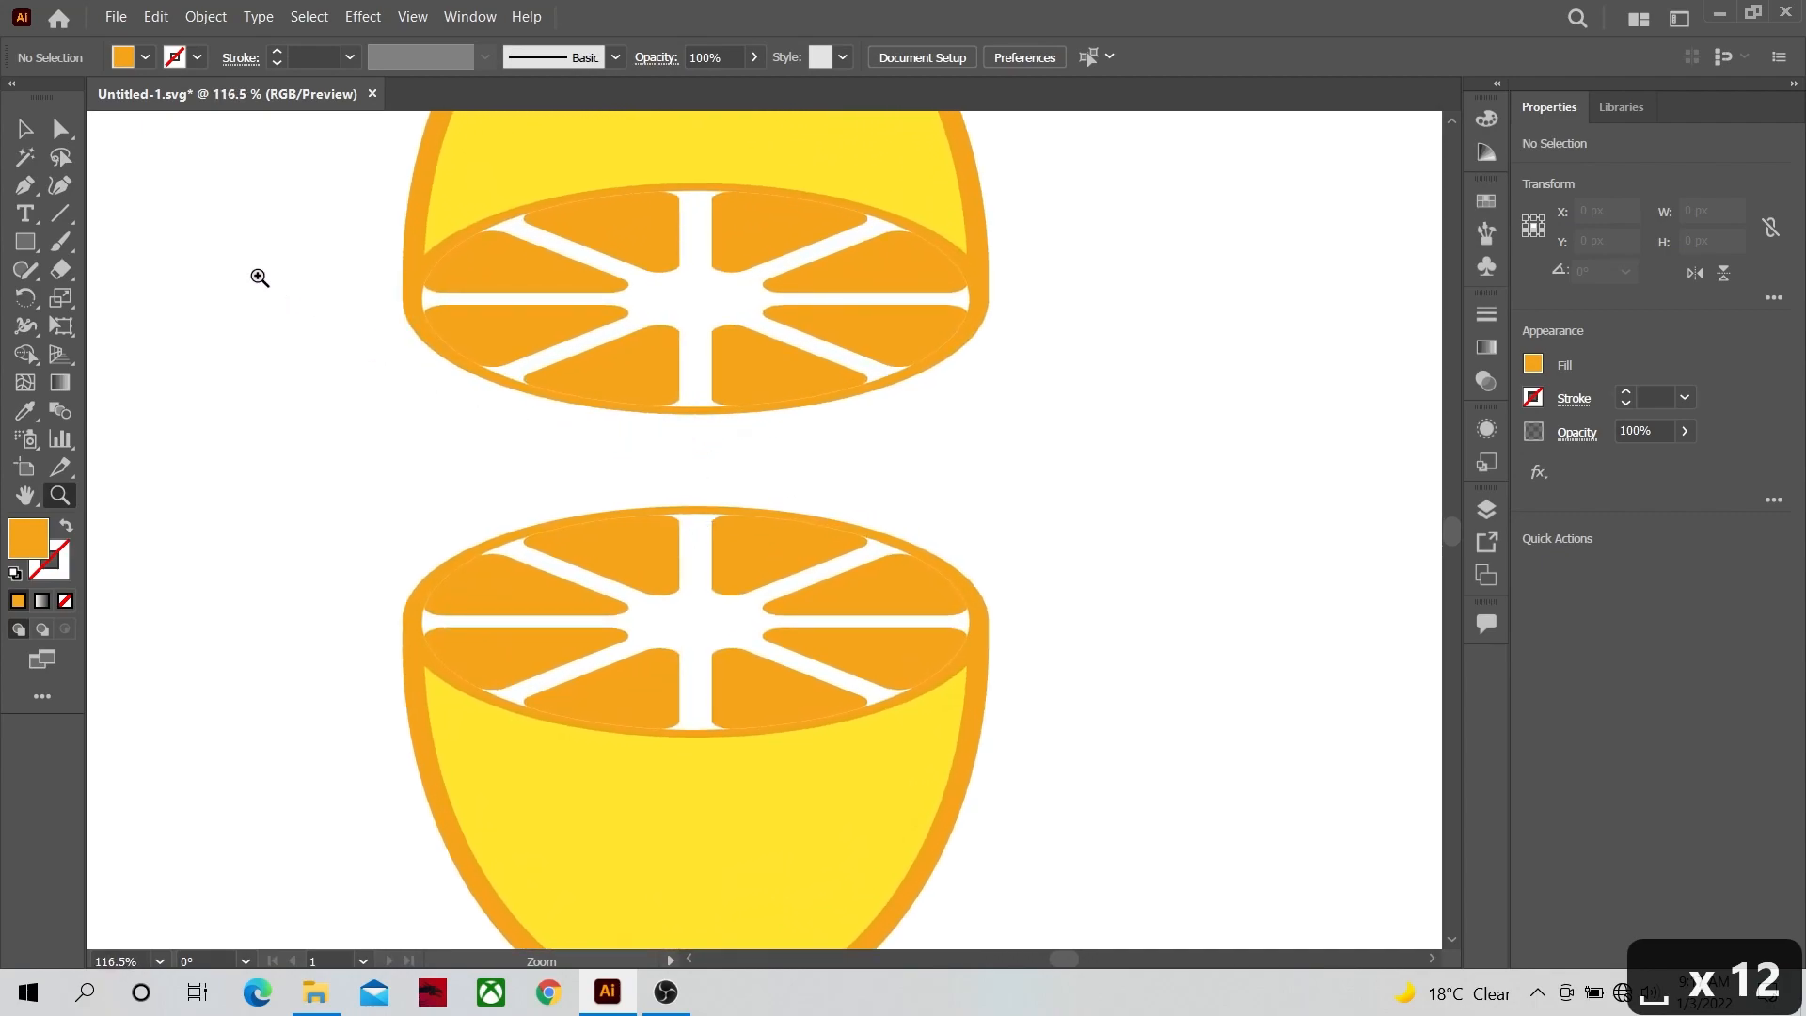
left_click(26, 129)
left_click(869, 602)
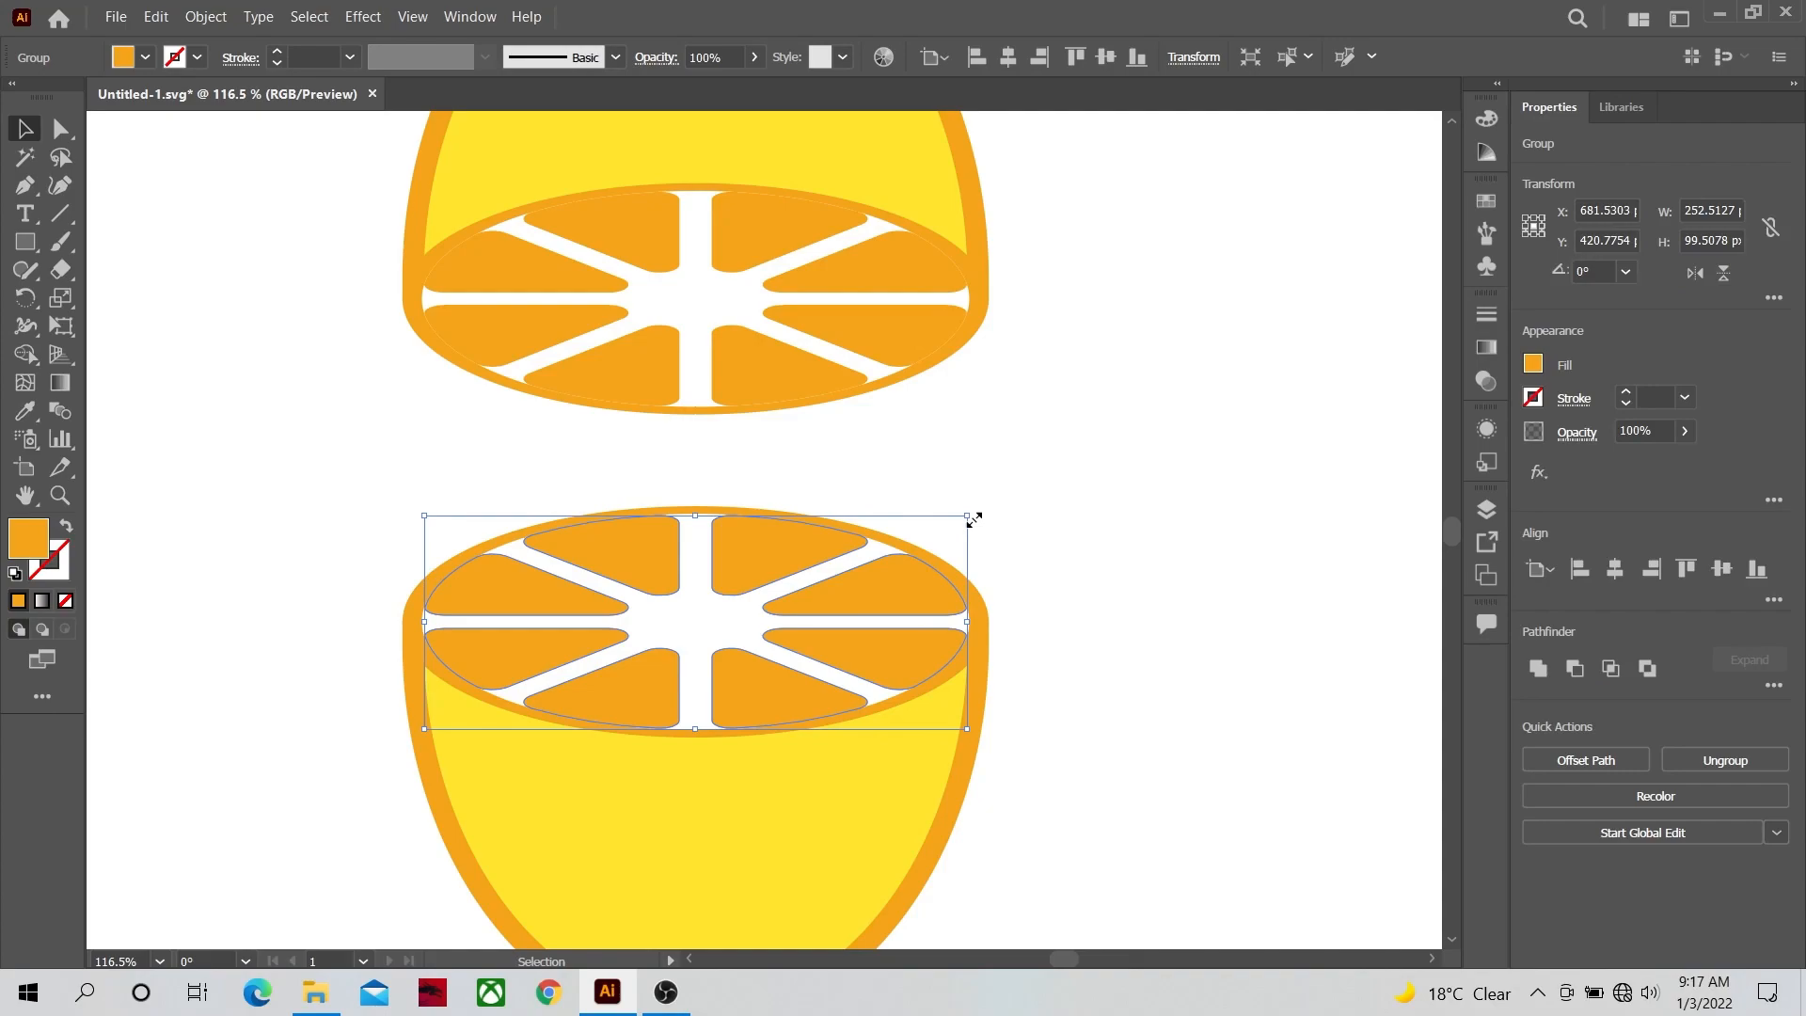
left_click_drag(974, 519, 966, 528)
left_click(1012, 512)
Step: Scale the upper half's wedge group down about its center to match the lower half's segments
left_click(881, 337)
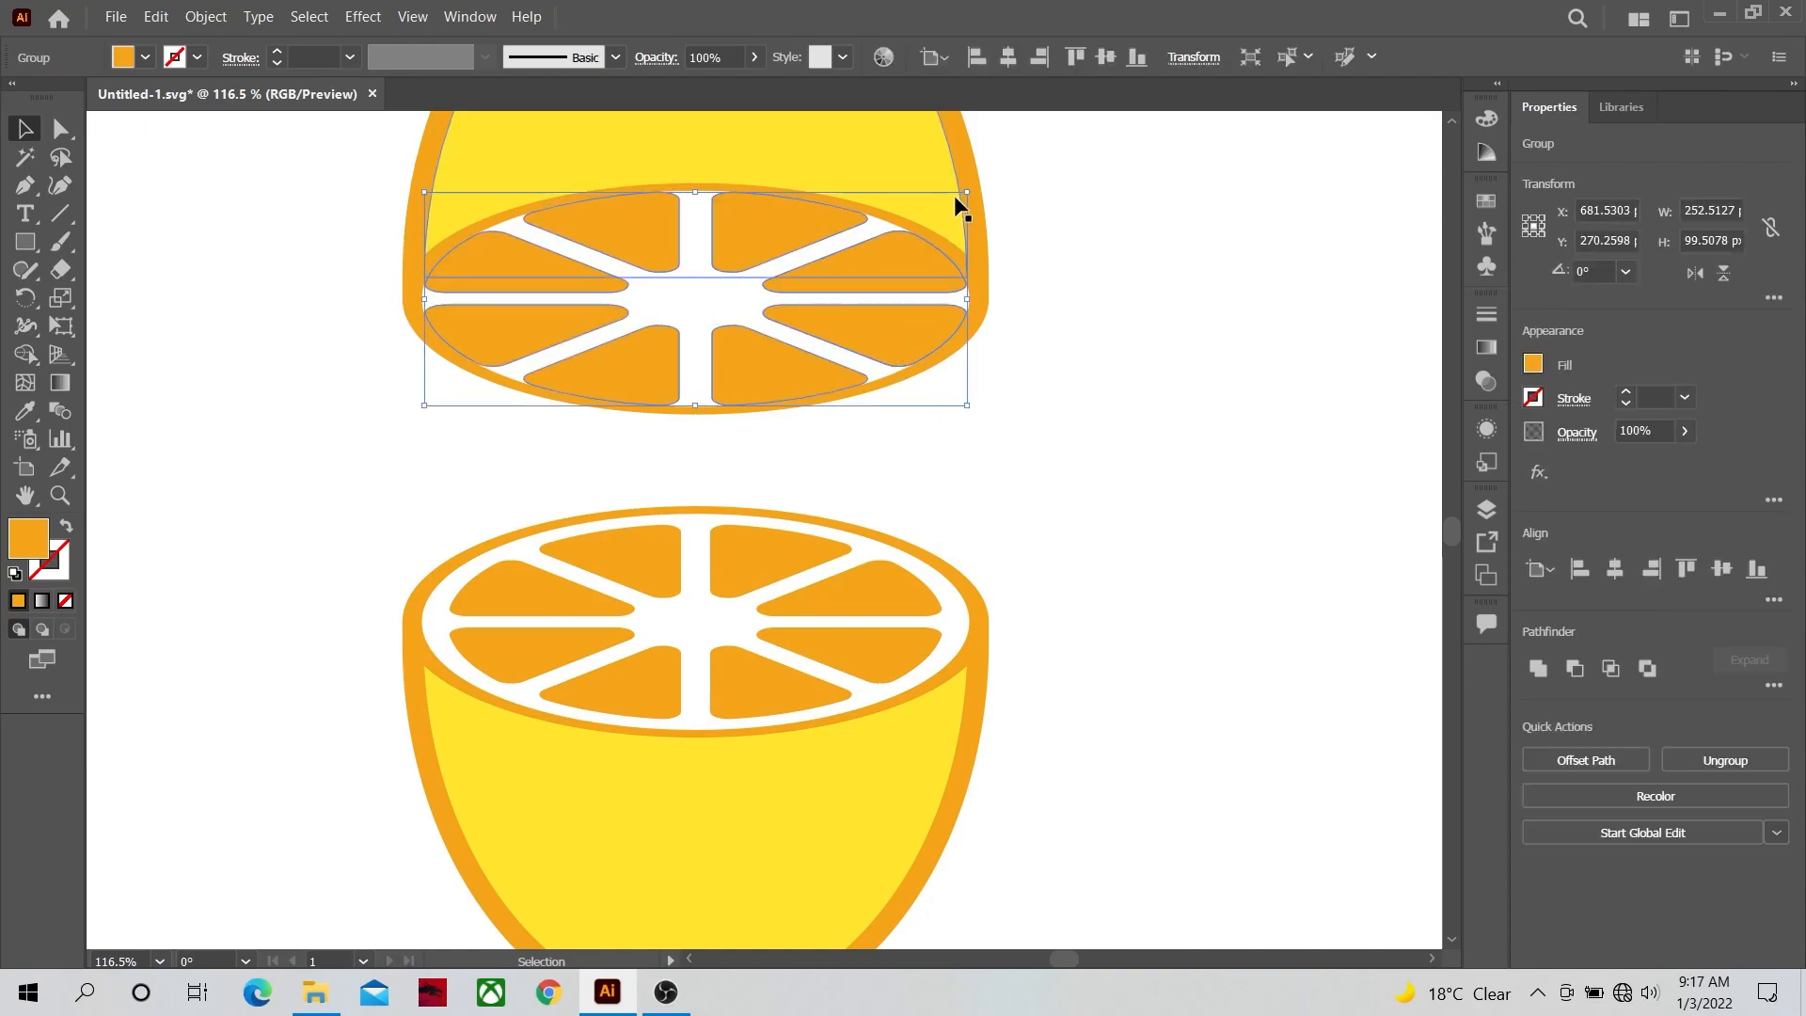
left_click_drag(967, 192, 956, 201)
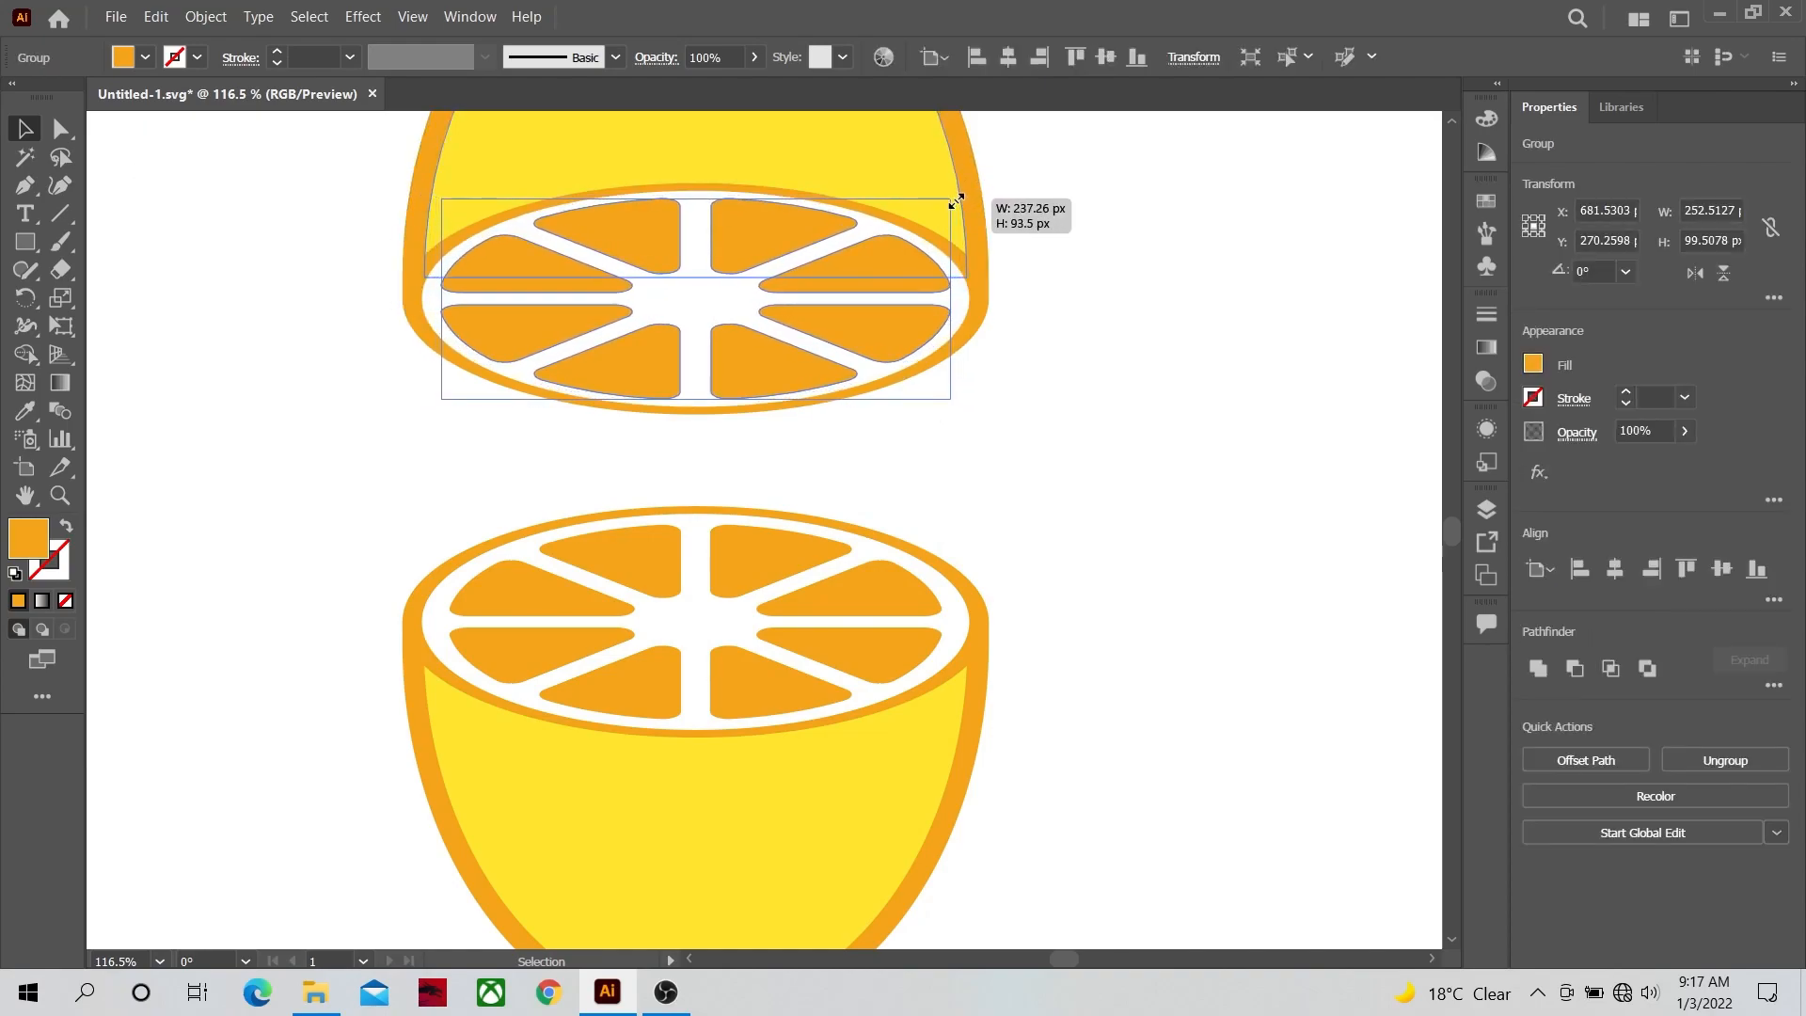
left_click_drag(956, 201, 969, 191)
left_click(1057, 405)
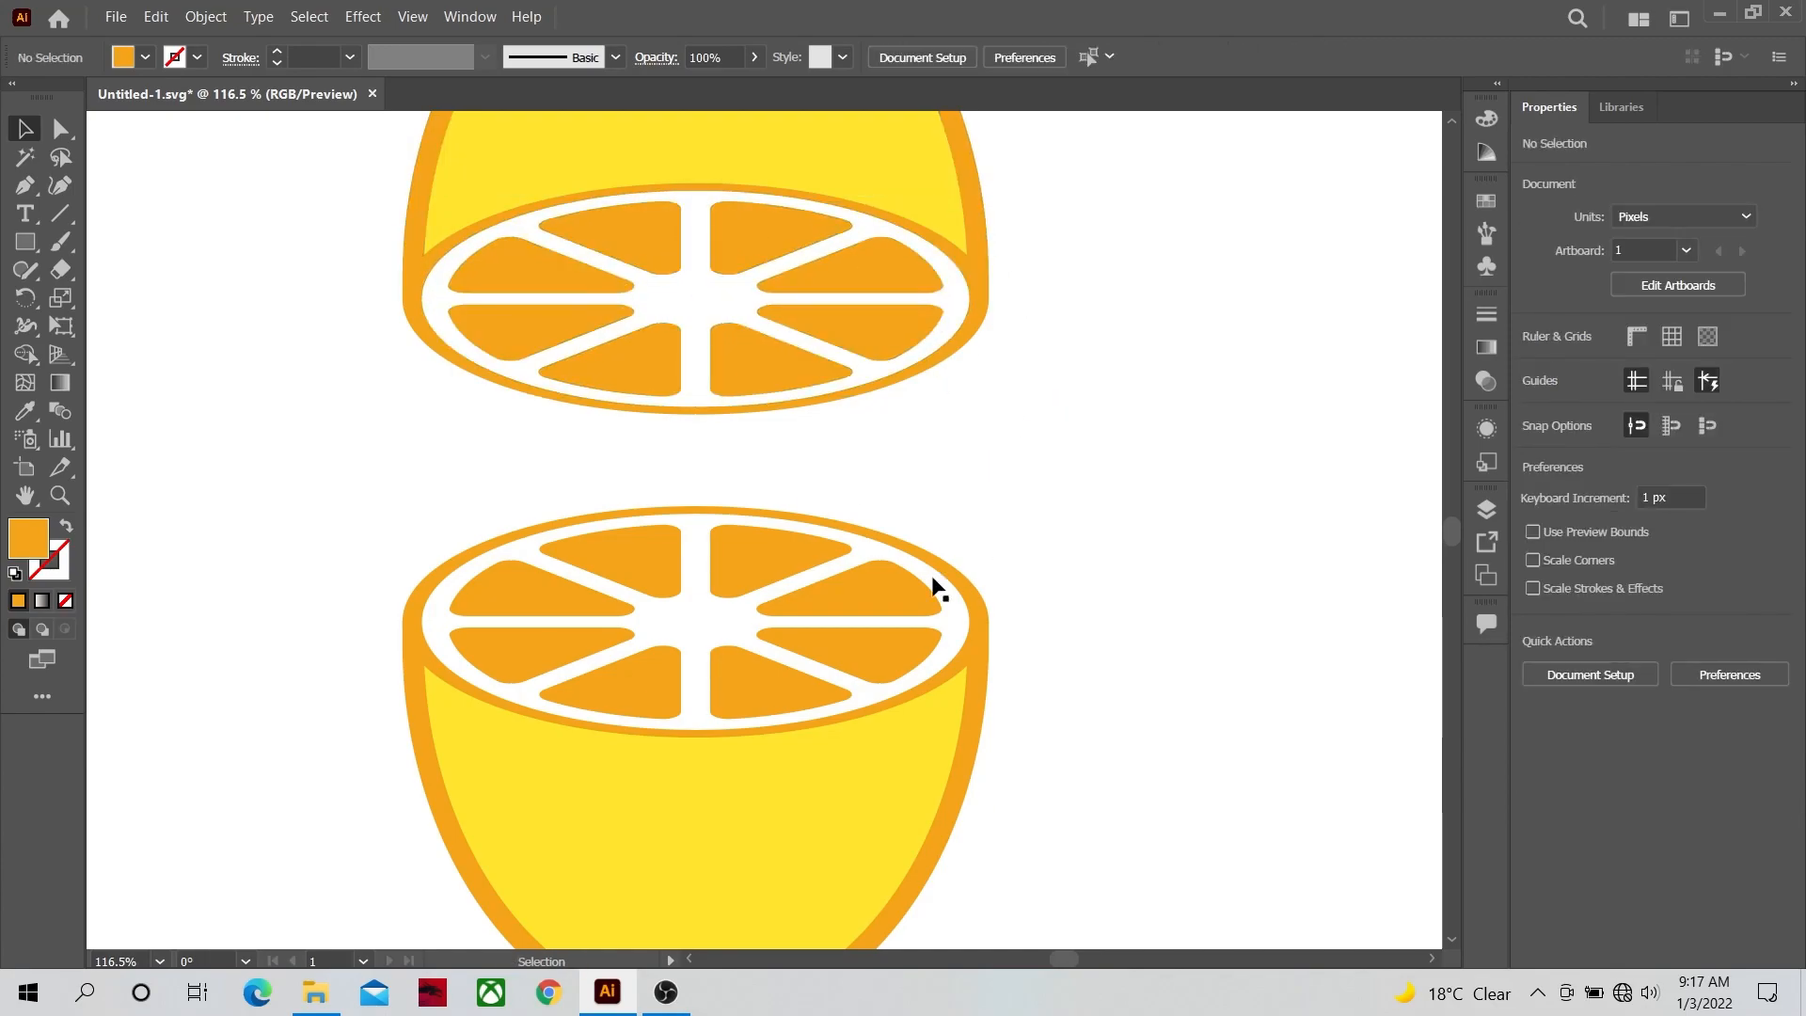
Step: Draw a curved, tapering closed stem with the Pen tool above the upper lemon half's tip, about 59 by 72 px
left_click(59, 494)
left_click_drag(794, 523, 617, 576)
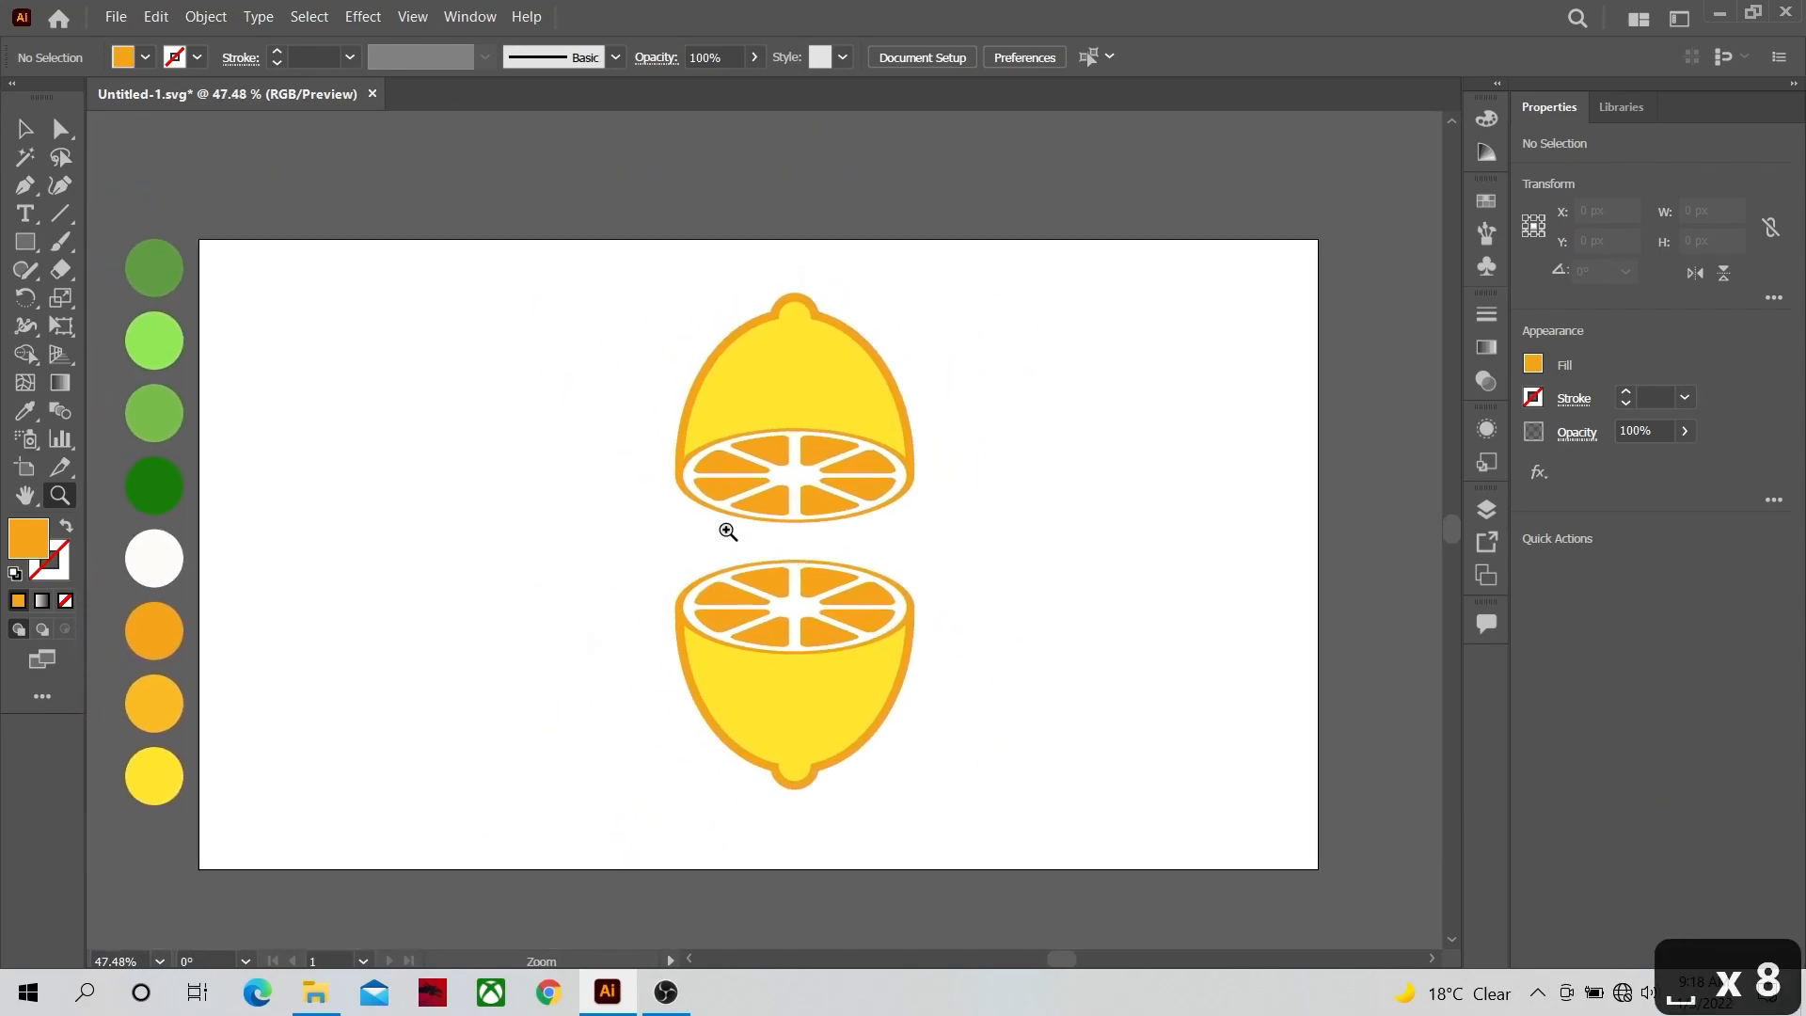
left_click_drag(779, 302, 972, 347)
key("space")
left_click_drag(848, 322, 991, 411)
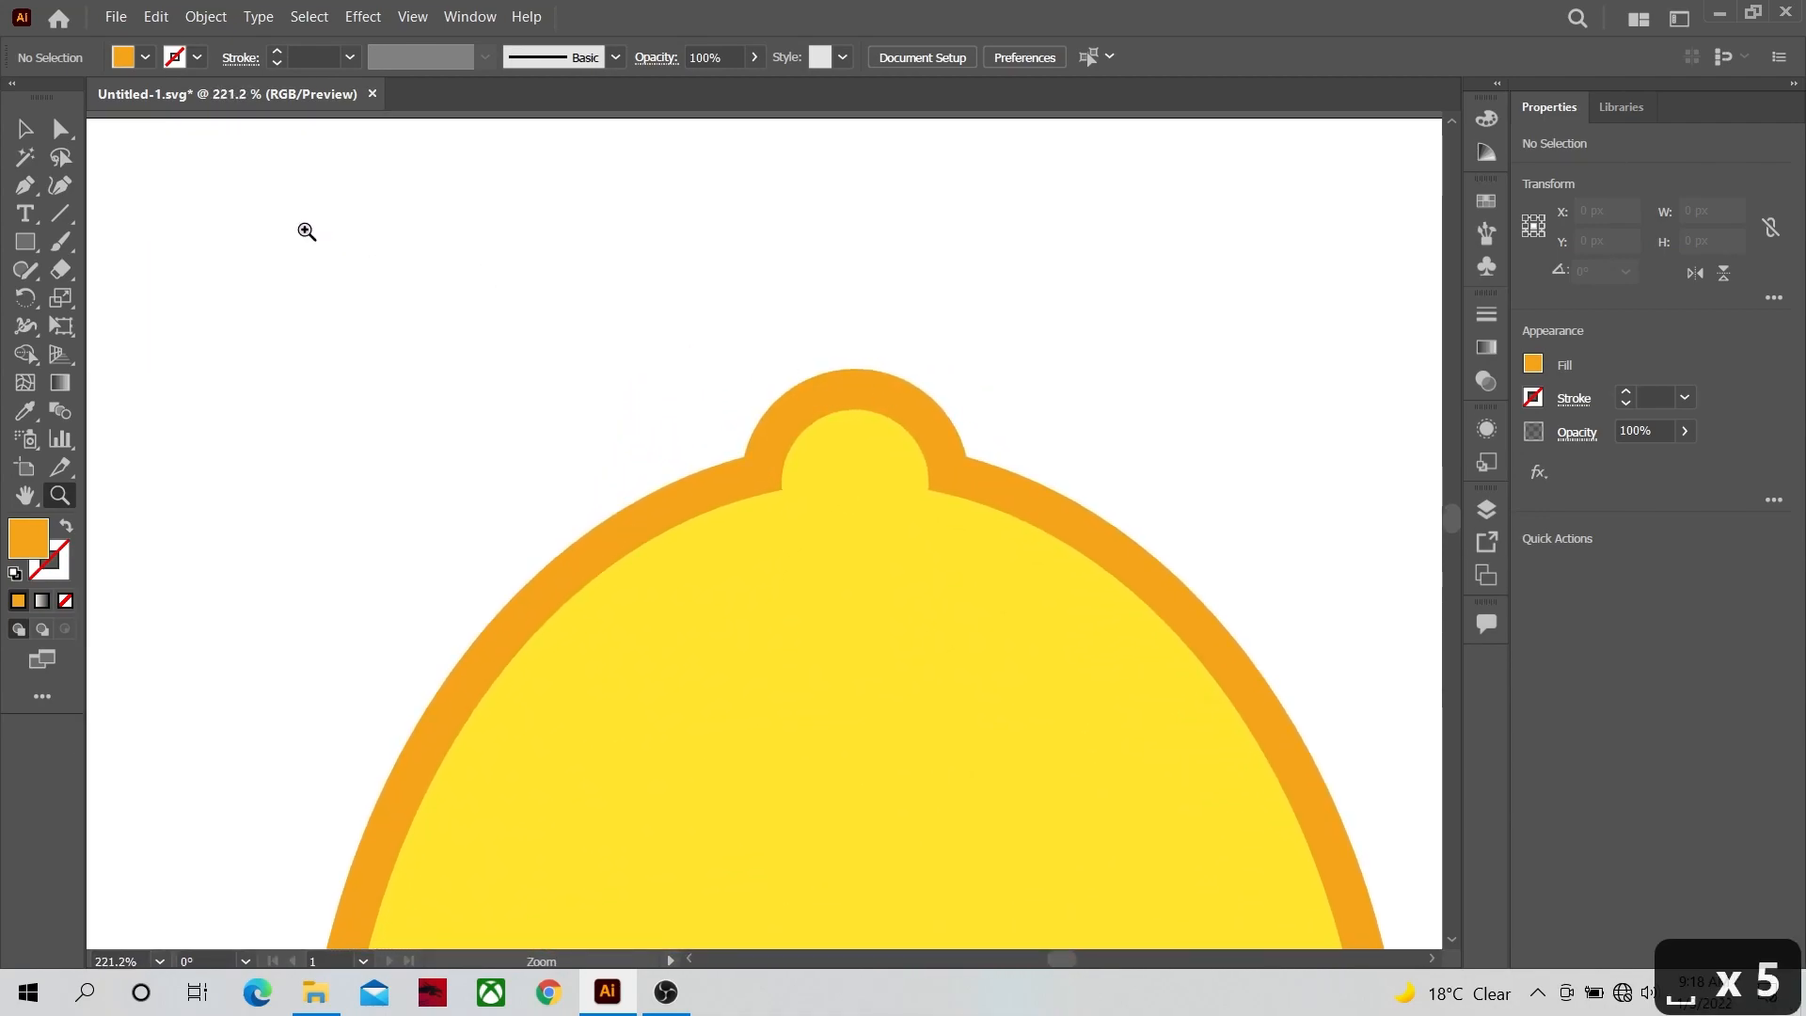
left_click(27, 191)
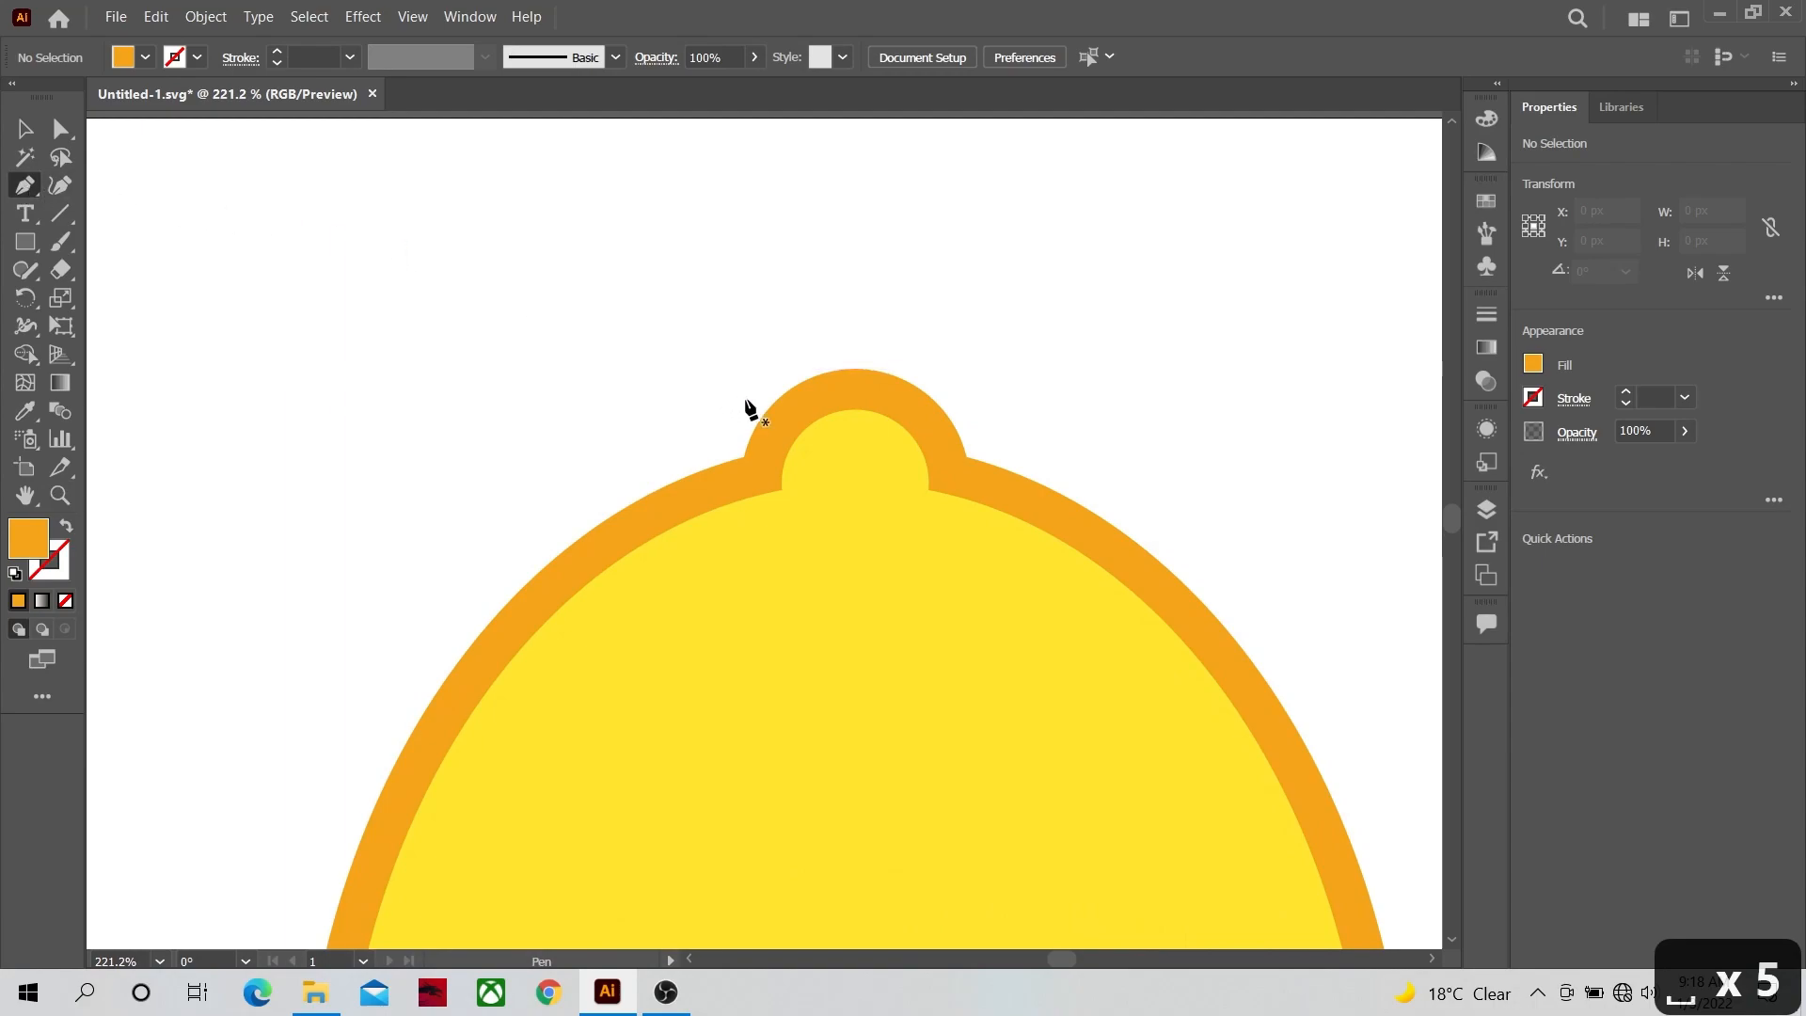
left_click(850, 415)
left_click_drag(765, 358, 754, 280)
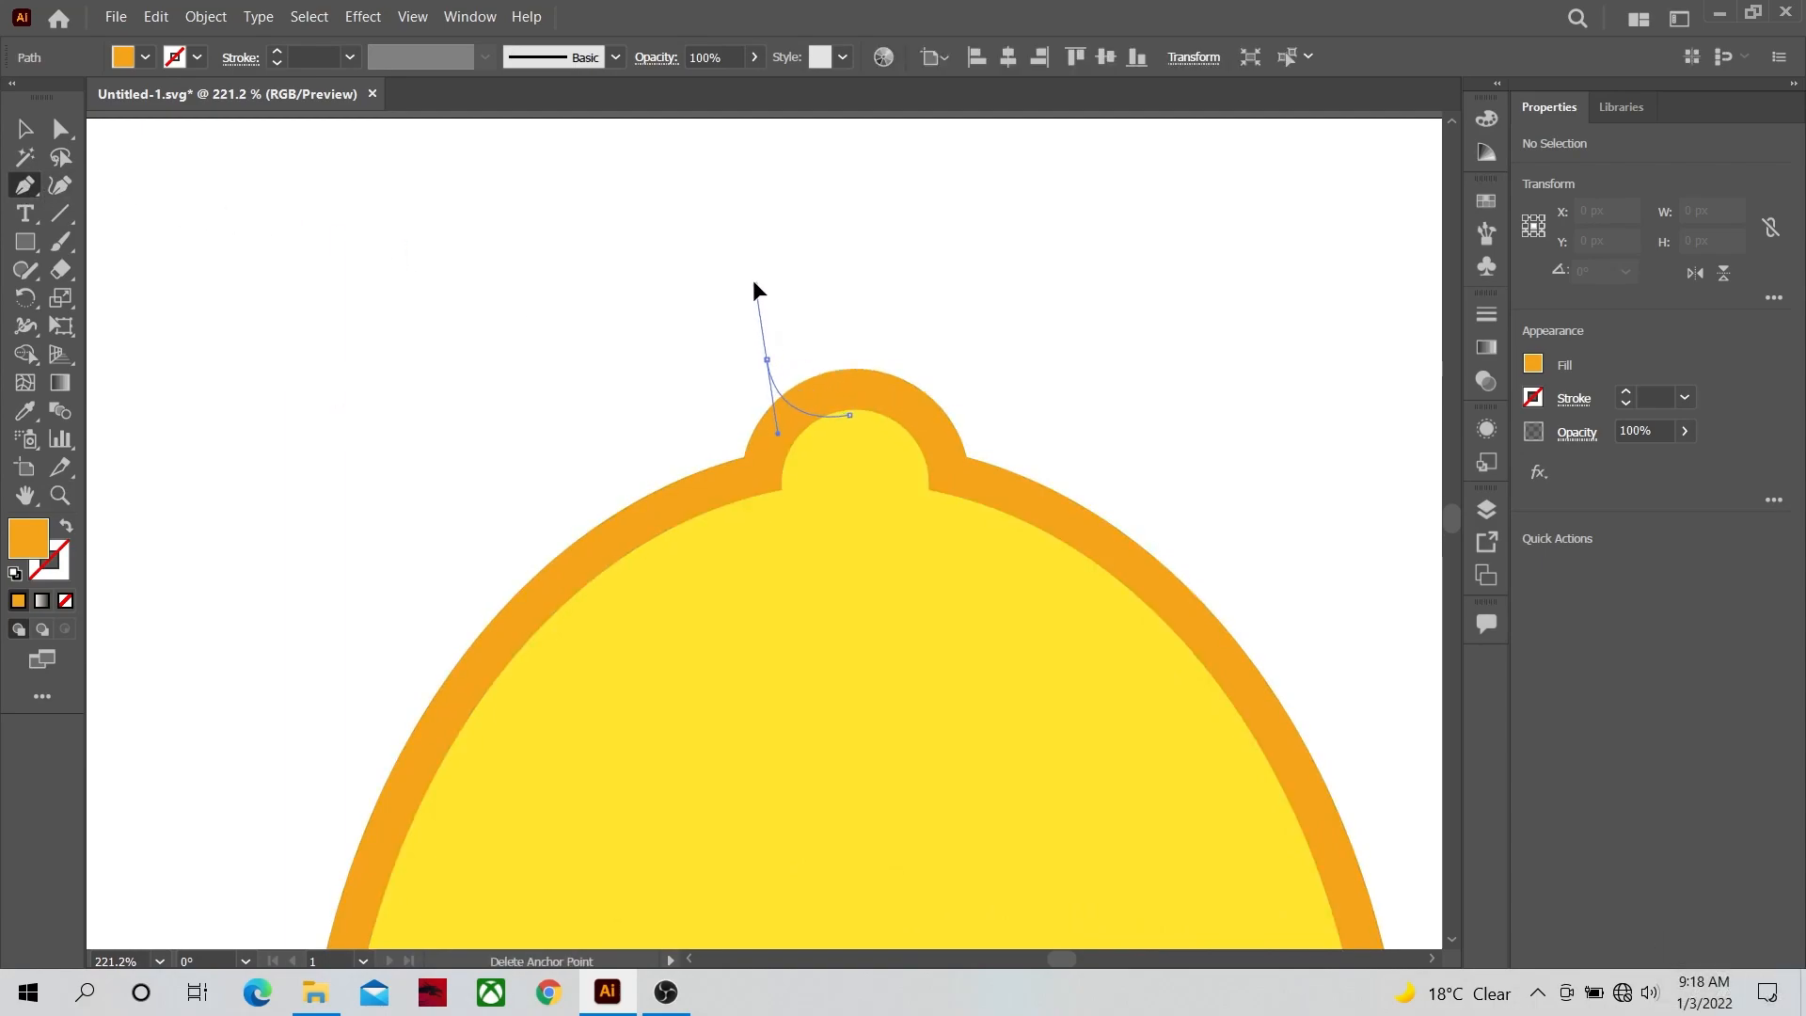
left_click(655, 157)
left_click_drag(728, 149, 779, 199)
left_click_drag(850, 416, 707, 409)
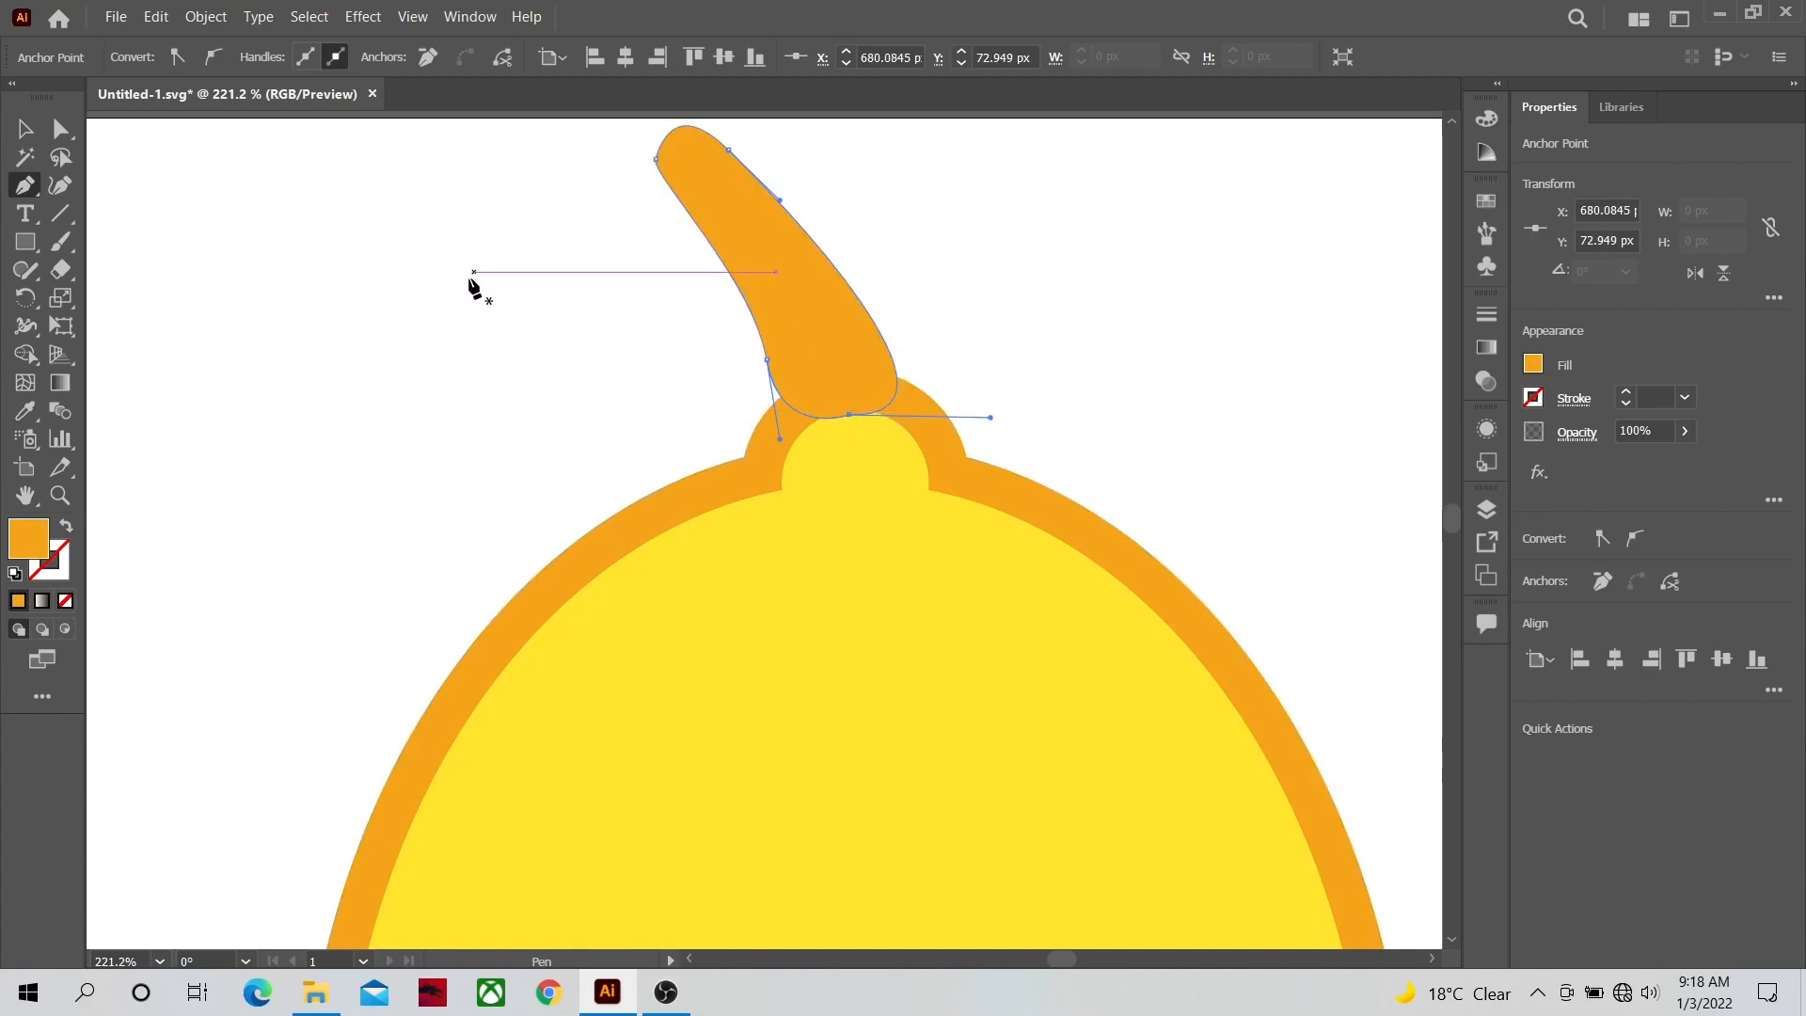
Step: Draw a closed, slanted leaf shape about 300 by 271 px with the Pen tool on the empty artboard area beside the lemon
left_click(55, 499)
left_click_drag(480, 401, 793, 400)
key("space")
left_click(612, 450, "ctrl")
left_click_drag(613, 449, 450, 508)
key("space")
left_click_drag(450, 508, 610, 450)
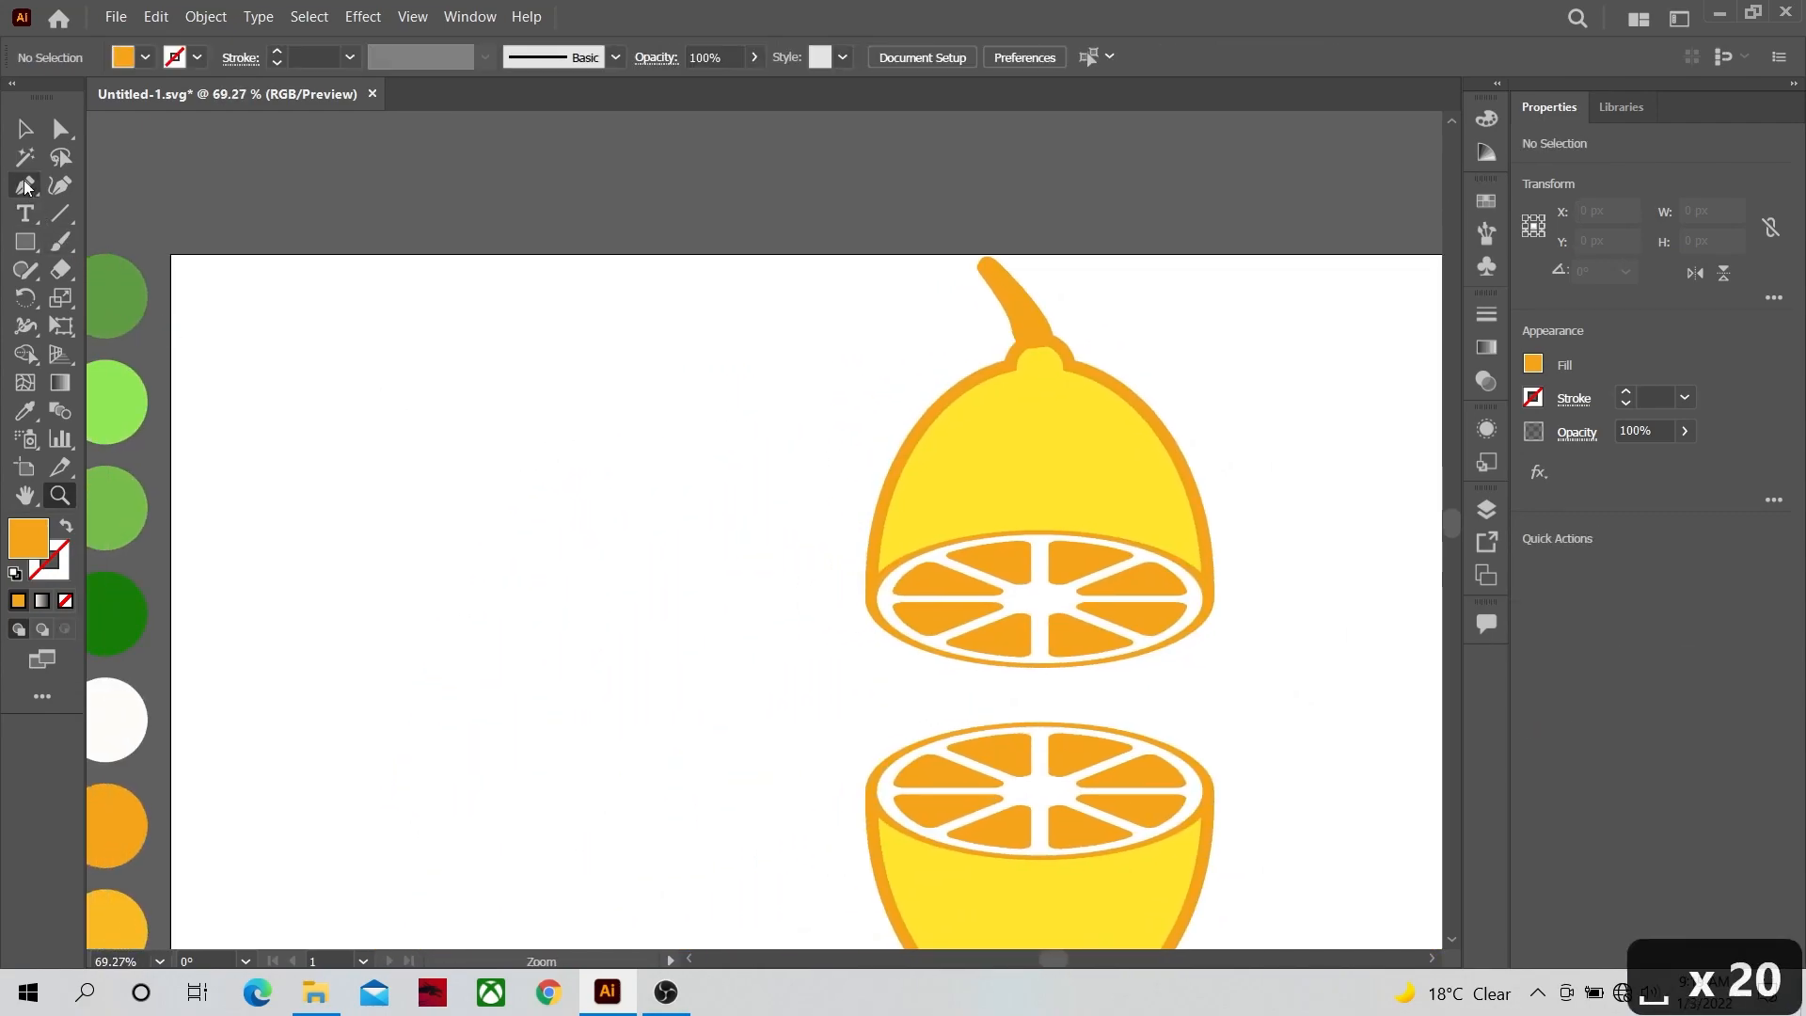
left_click(715, 349)
left_click_drag(414, 694, 415, 931)
left_click(415, 696)
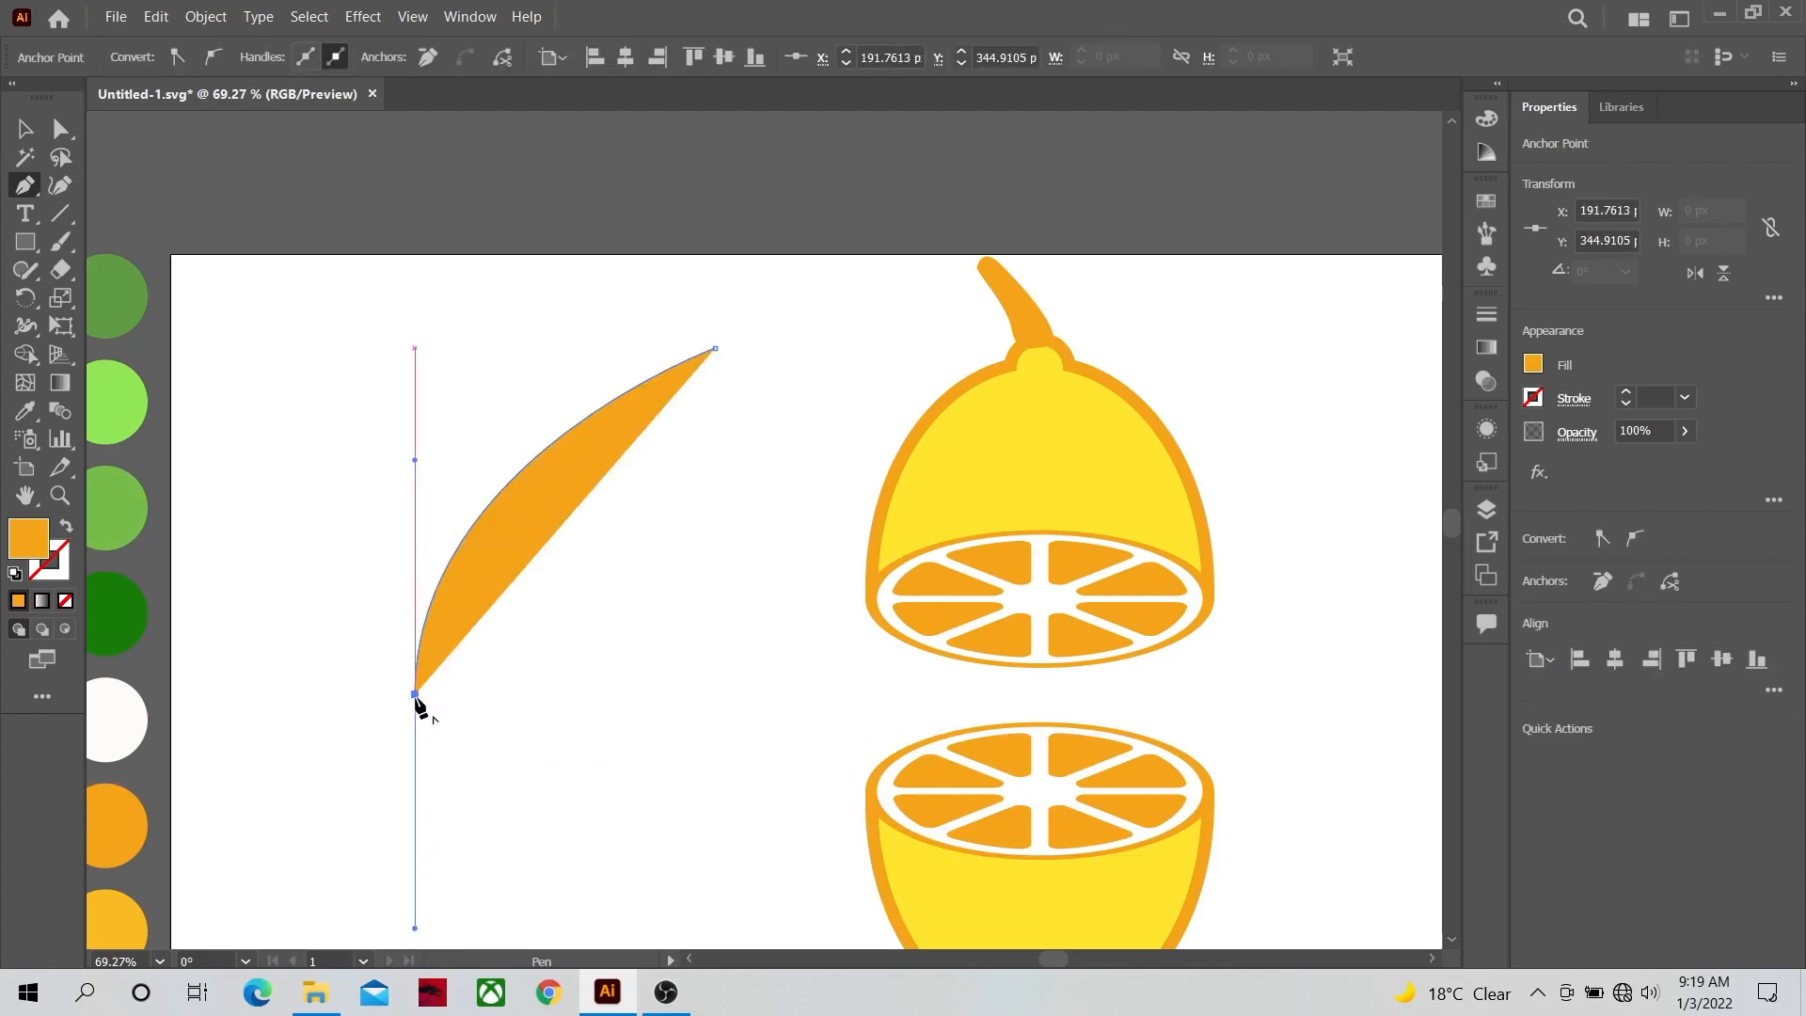
left_click_drag(715, 350, 416, 178)
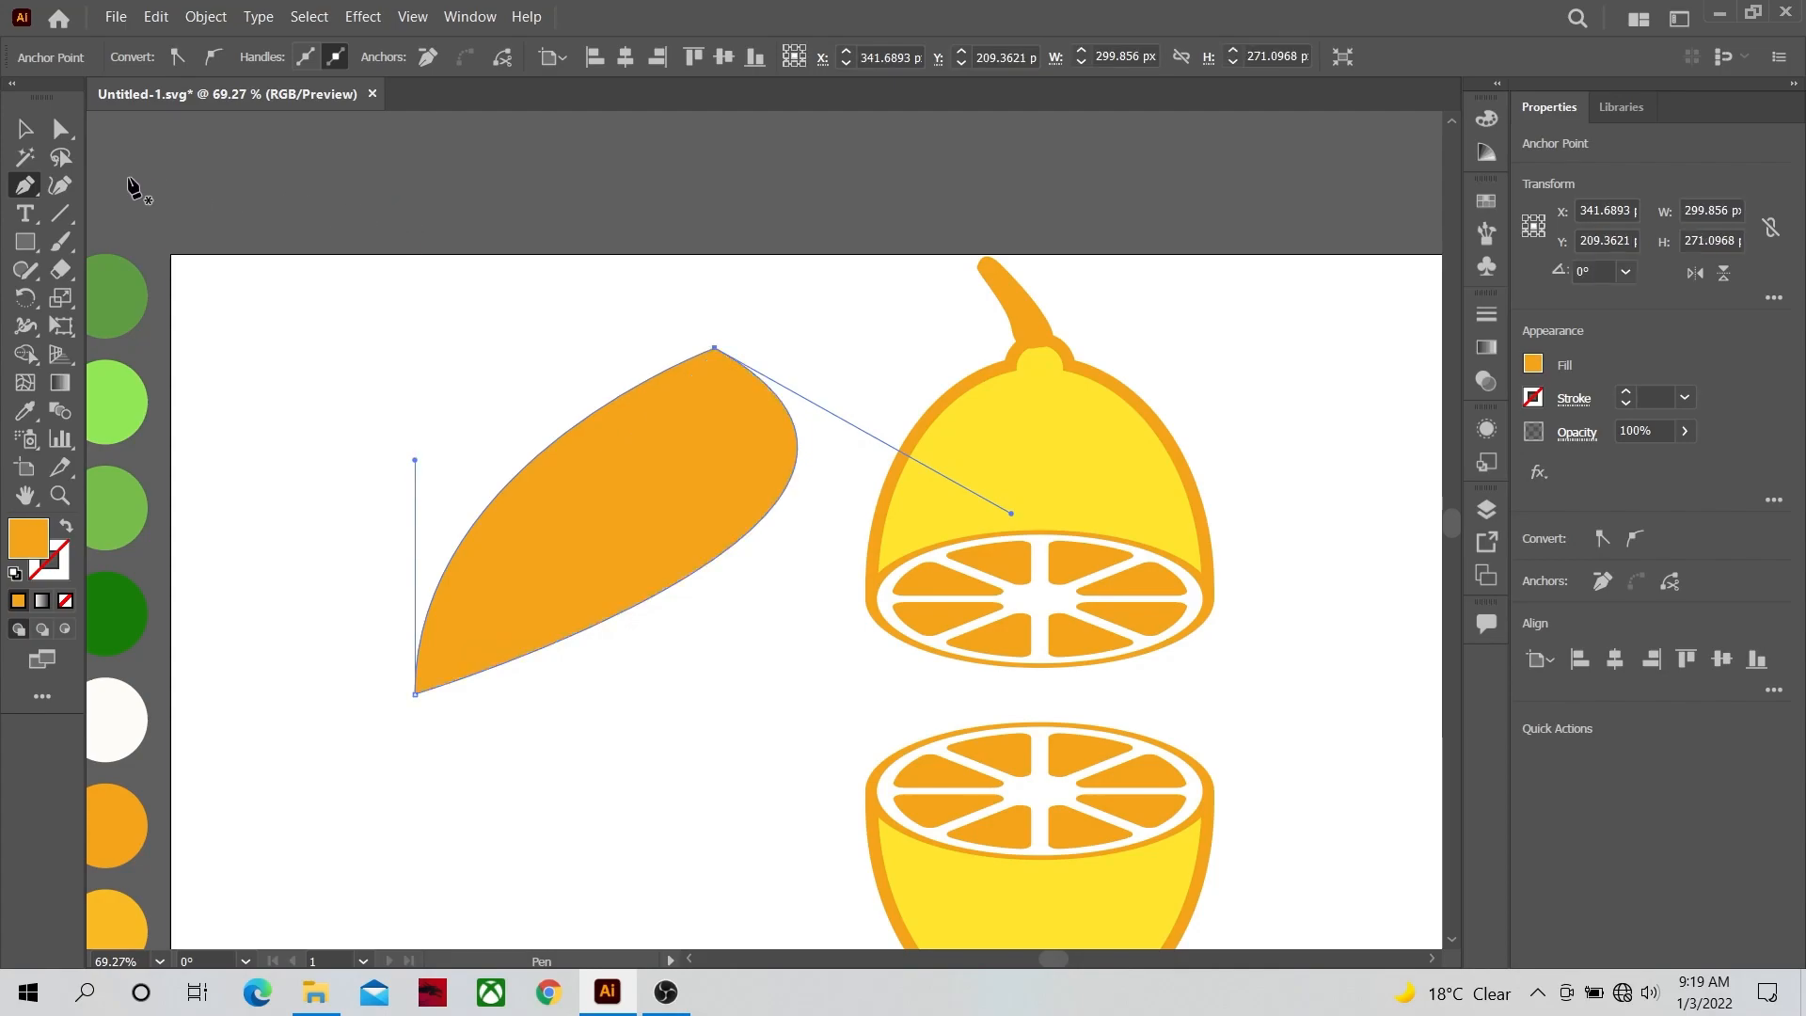
Step: Reshape the leaf with the Curvature tool, bulging its upper edge outward and adjusting its rounded side and lower edge
left_click(60, 185)
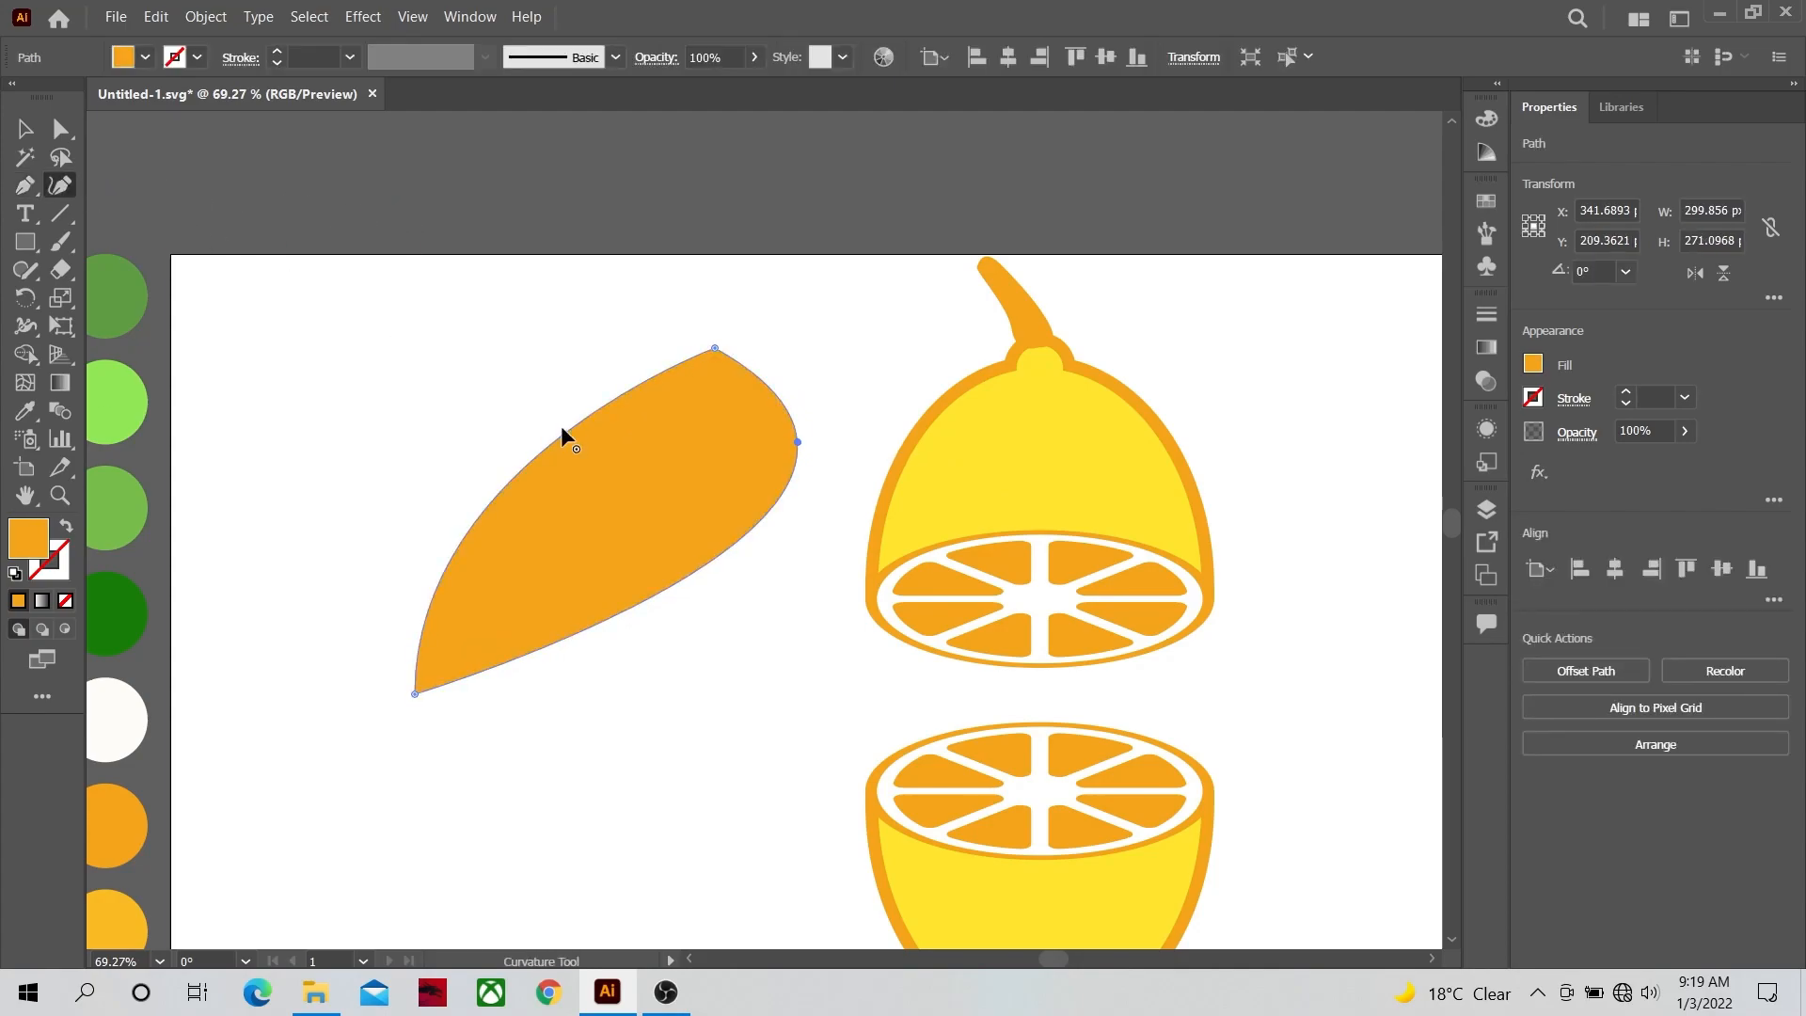
left_click_drag(561, 433, 574, 359)
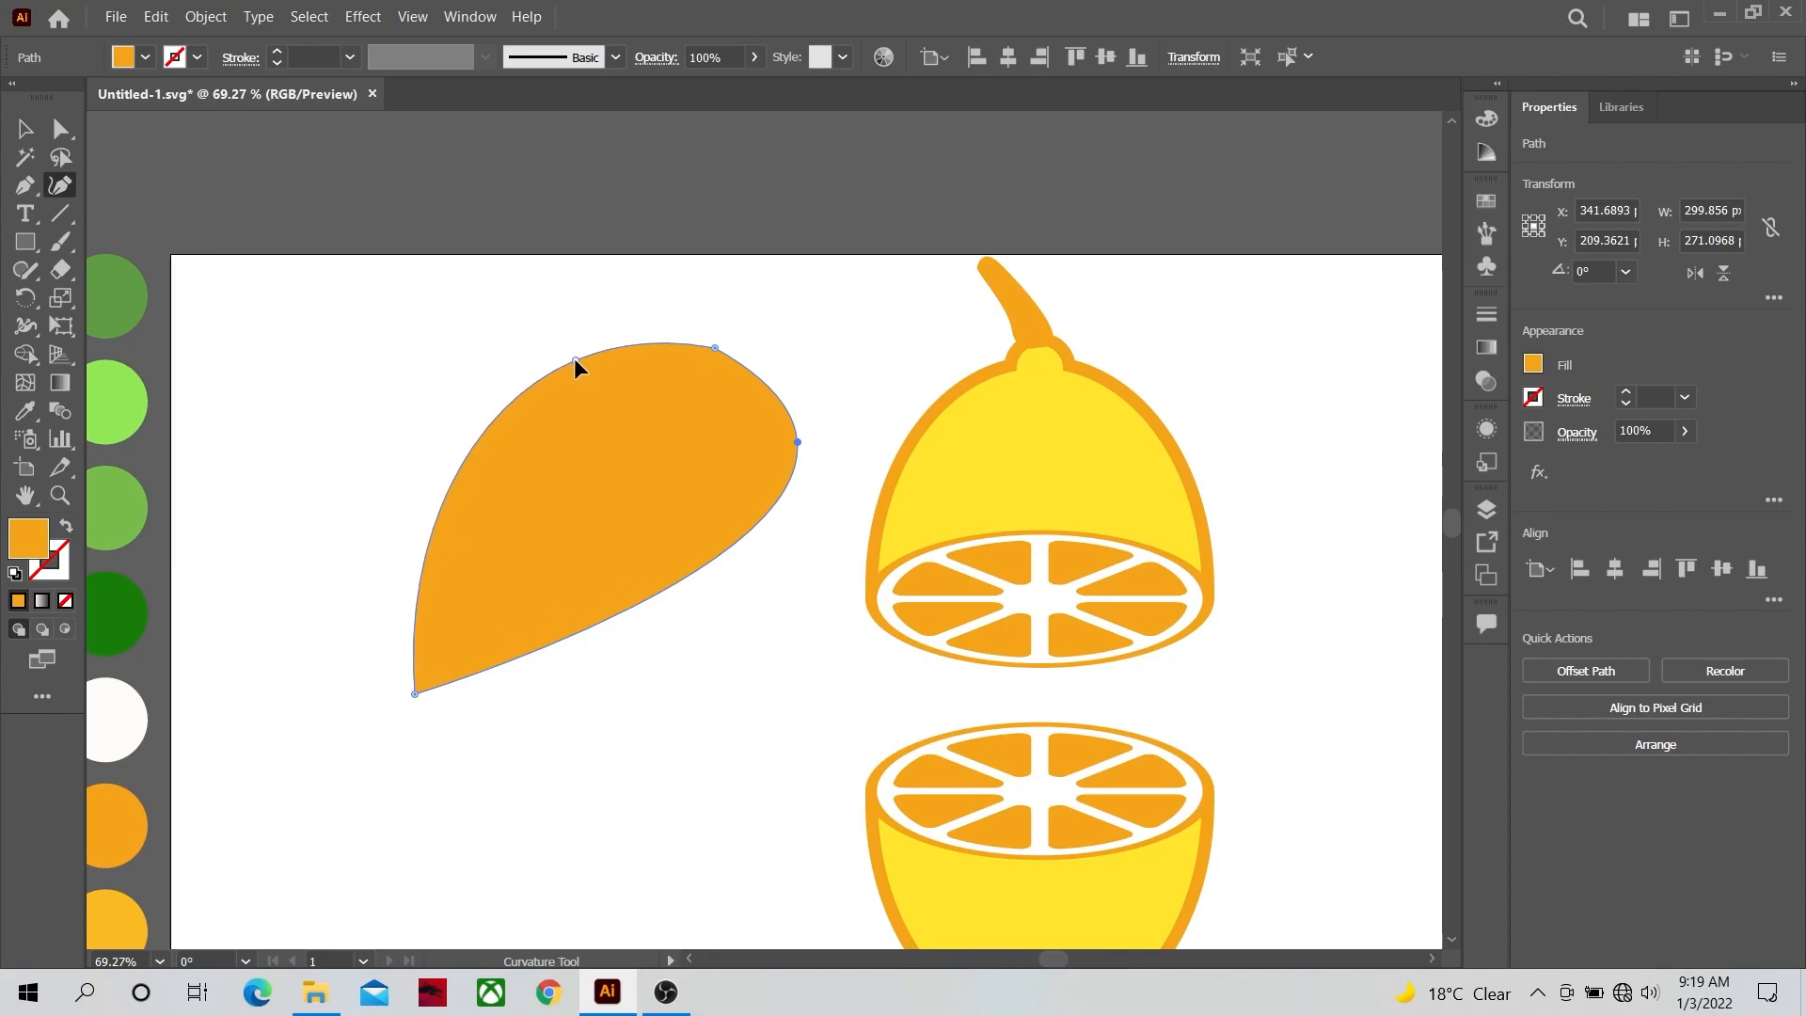
left_click(798, 443)
left_click_drag(796, 444, 797, 445)
left_click(583, 635)
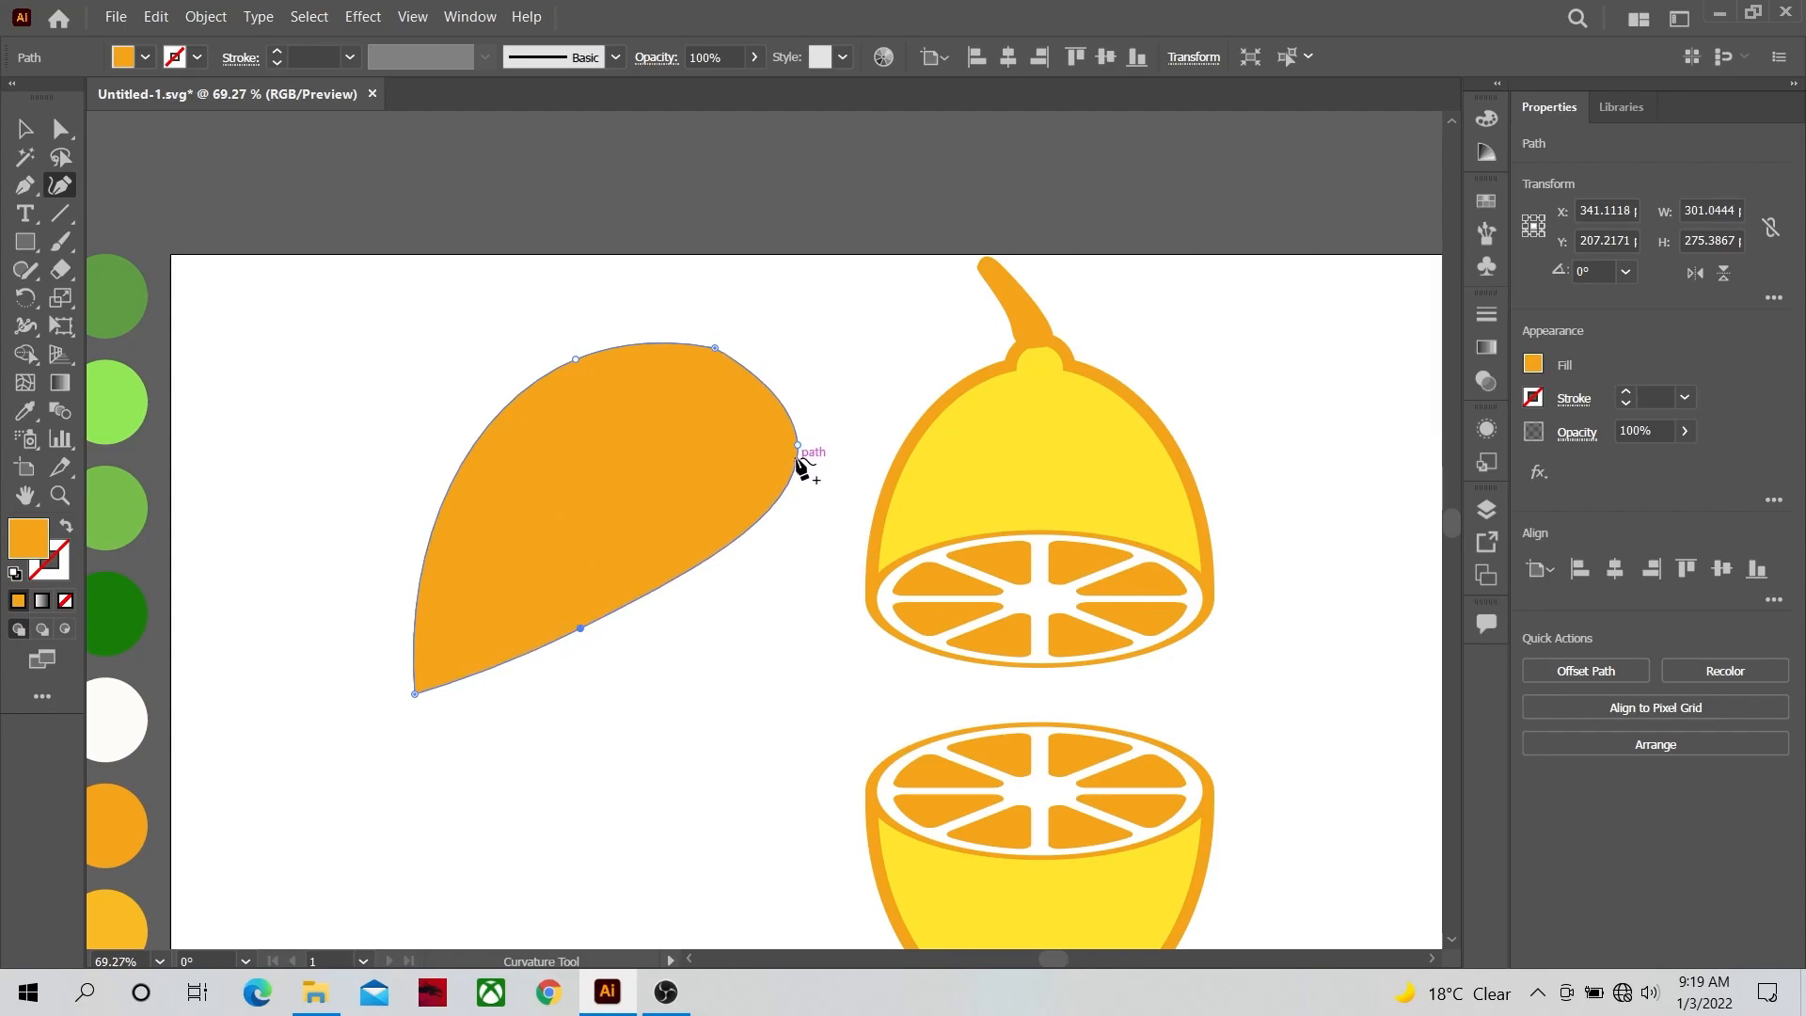
left_click_drag(797, 447, 795, 462)
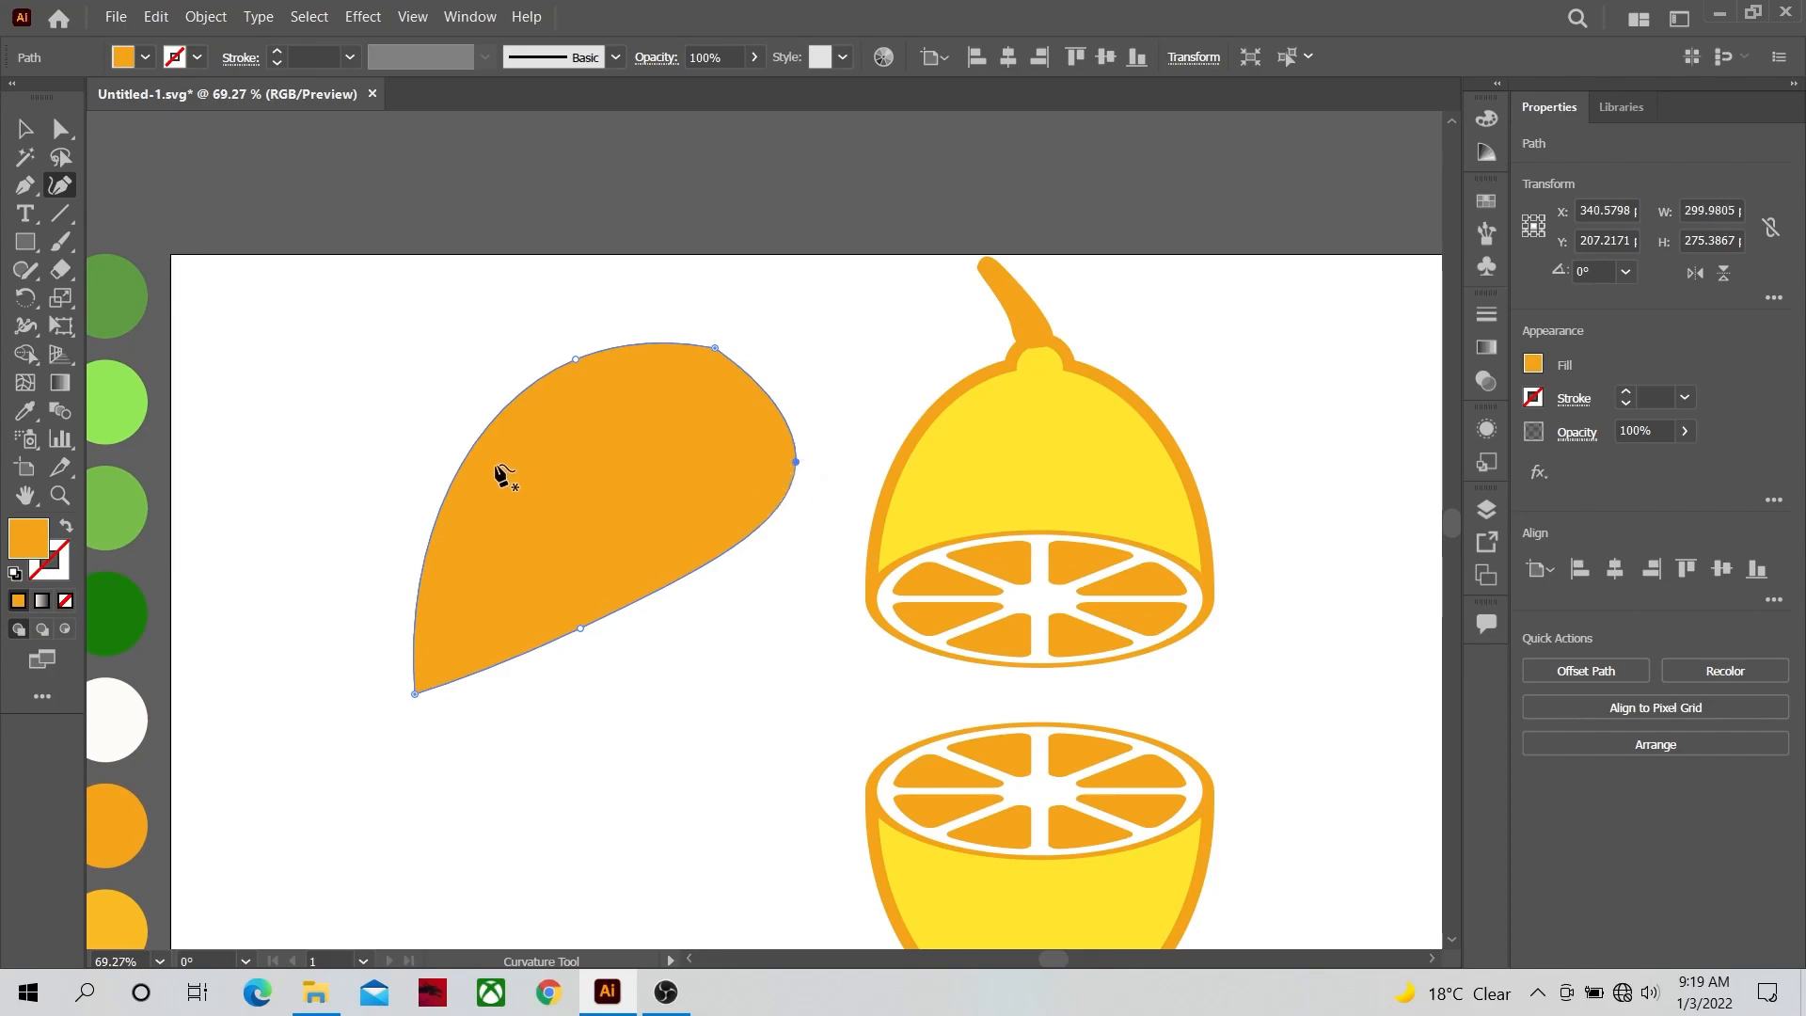
left_click(26, 134)
left_click(341, 385)
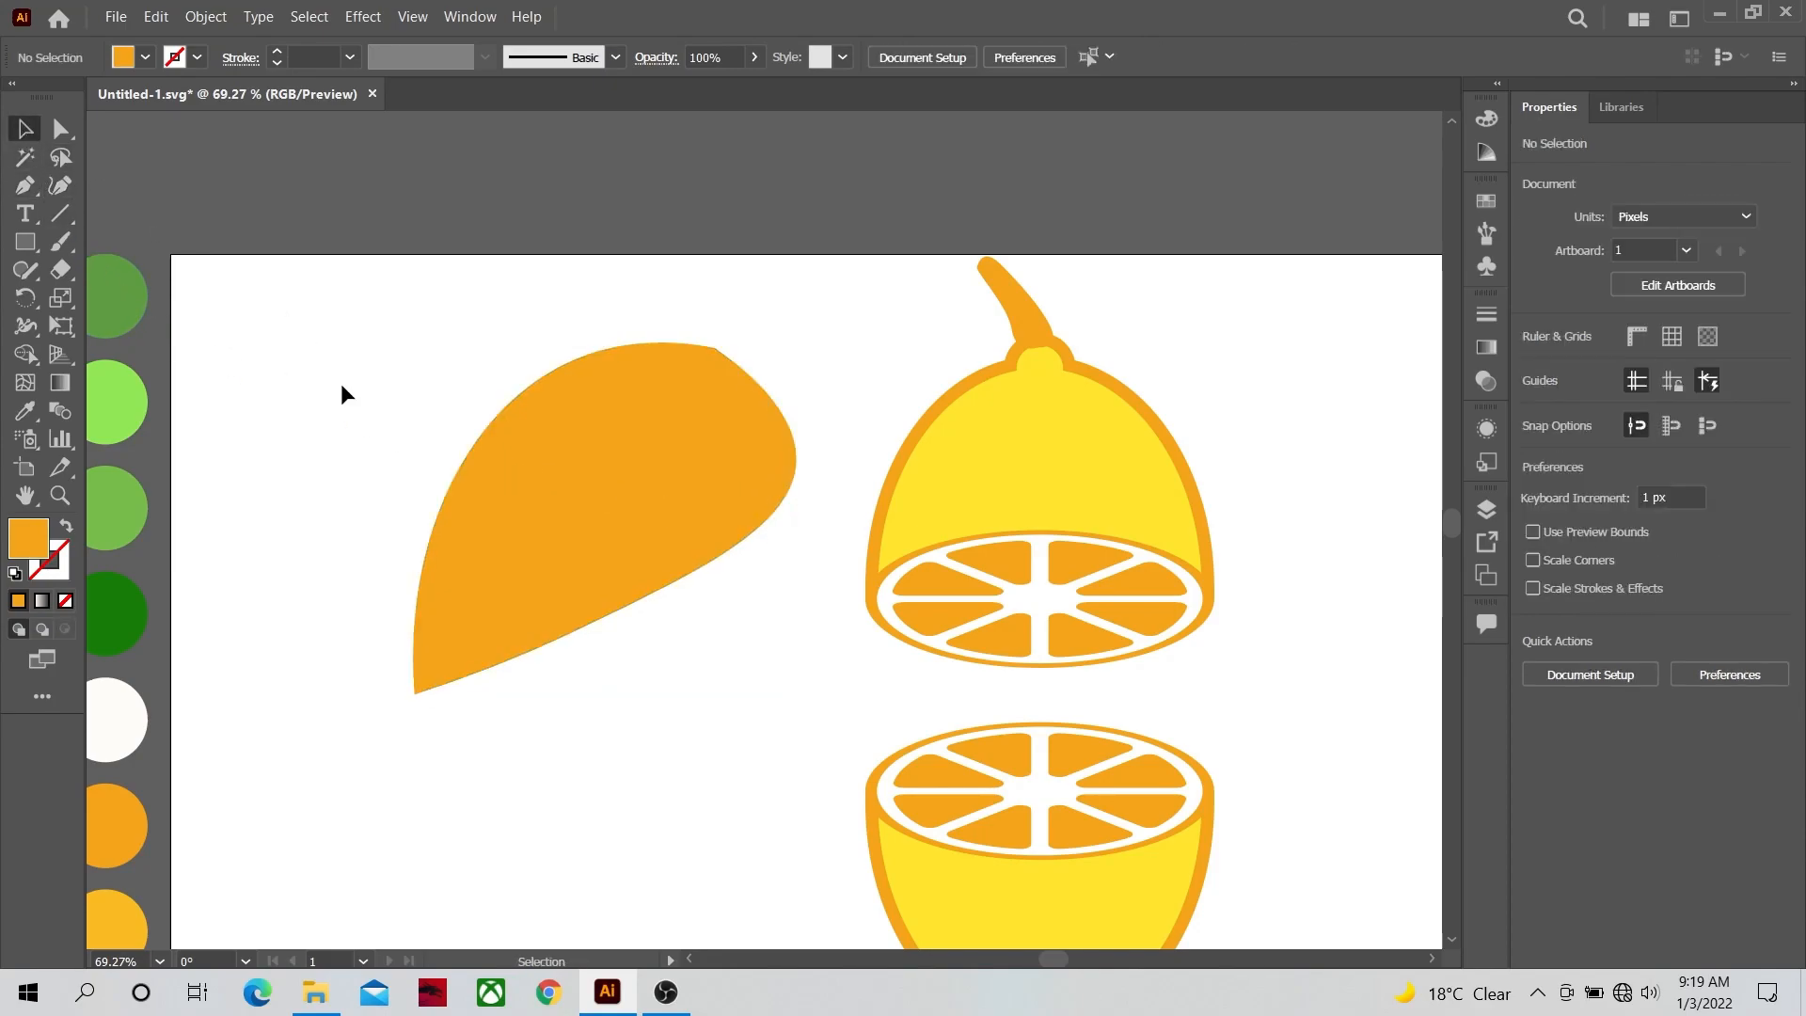
Step: Draw a curved dividing path with the Pen tool from the leaf's lower tip through its upper corner to beyond the leaf
left_click(26, 185)
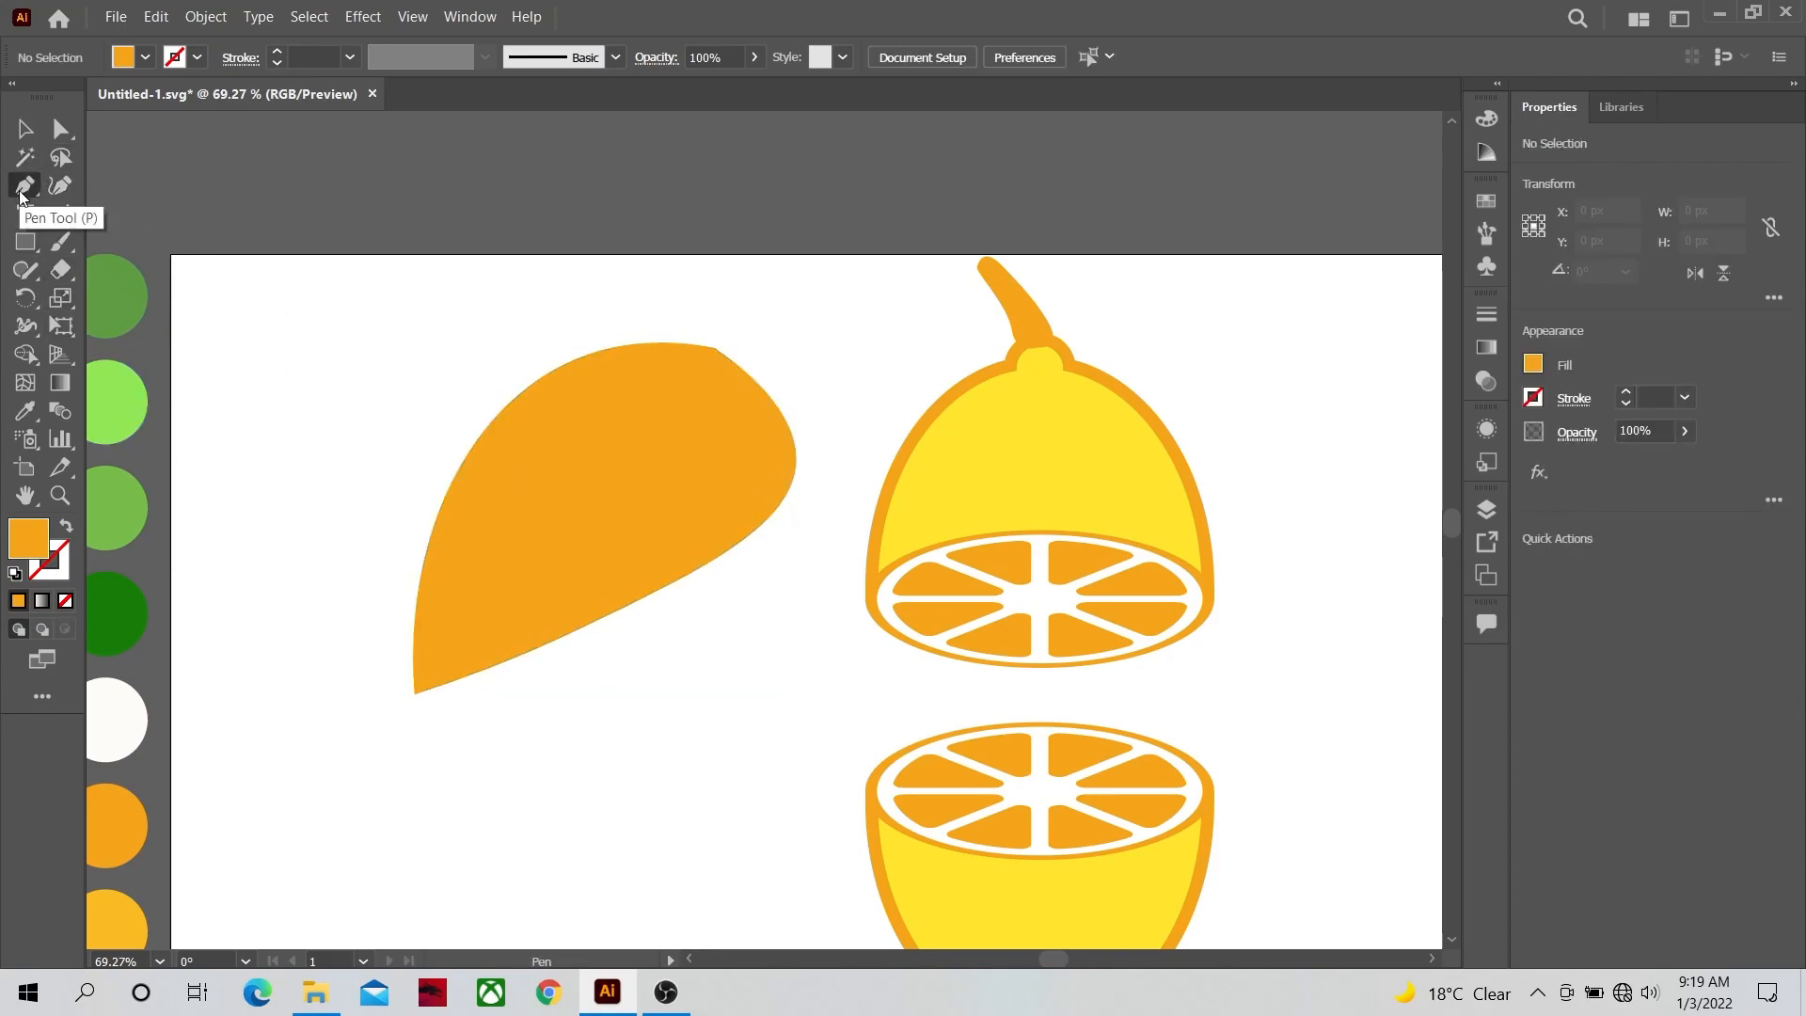
left_click(417, 696)
left_click_drag(715, 348, 866, 283)
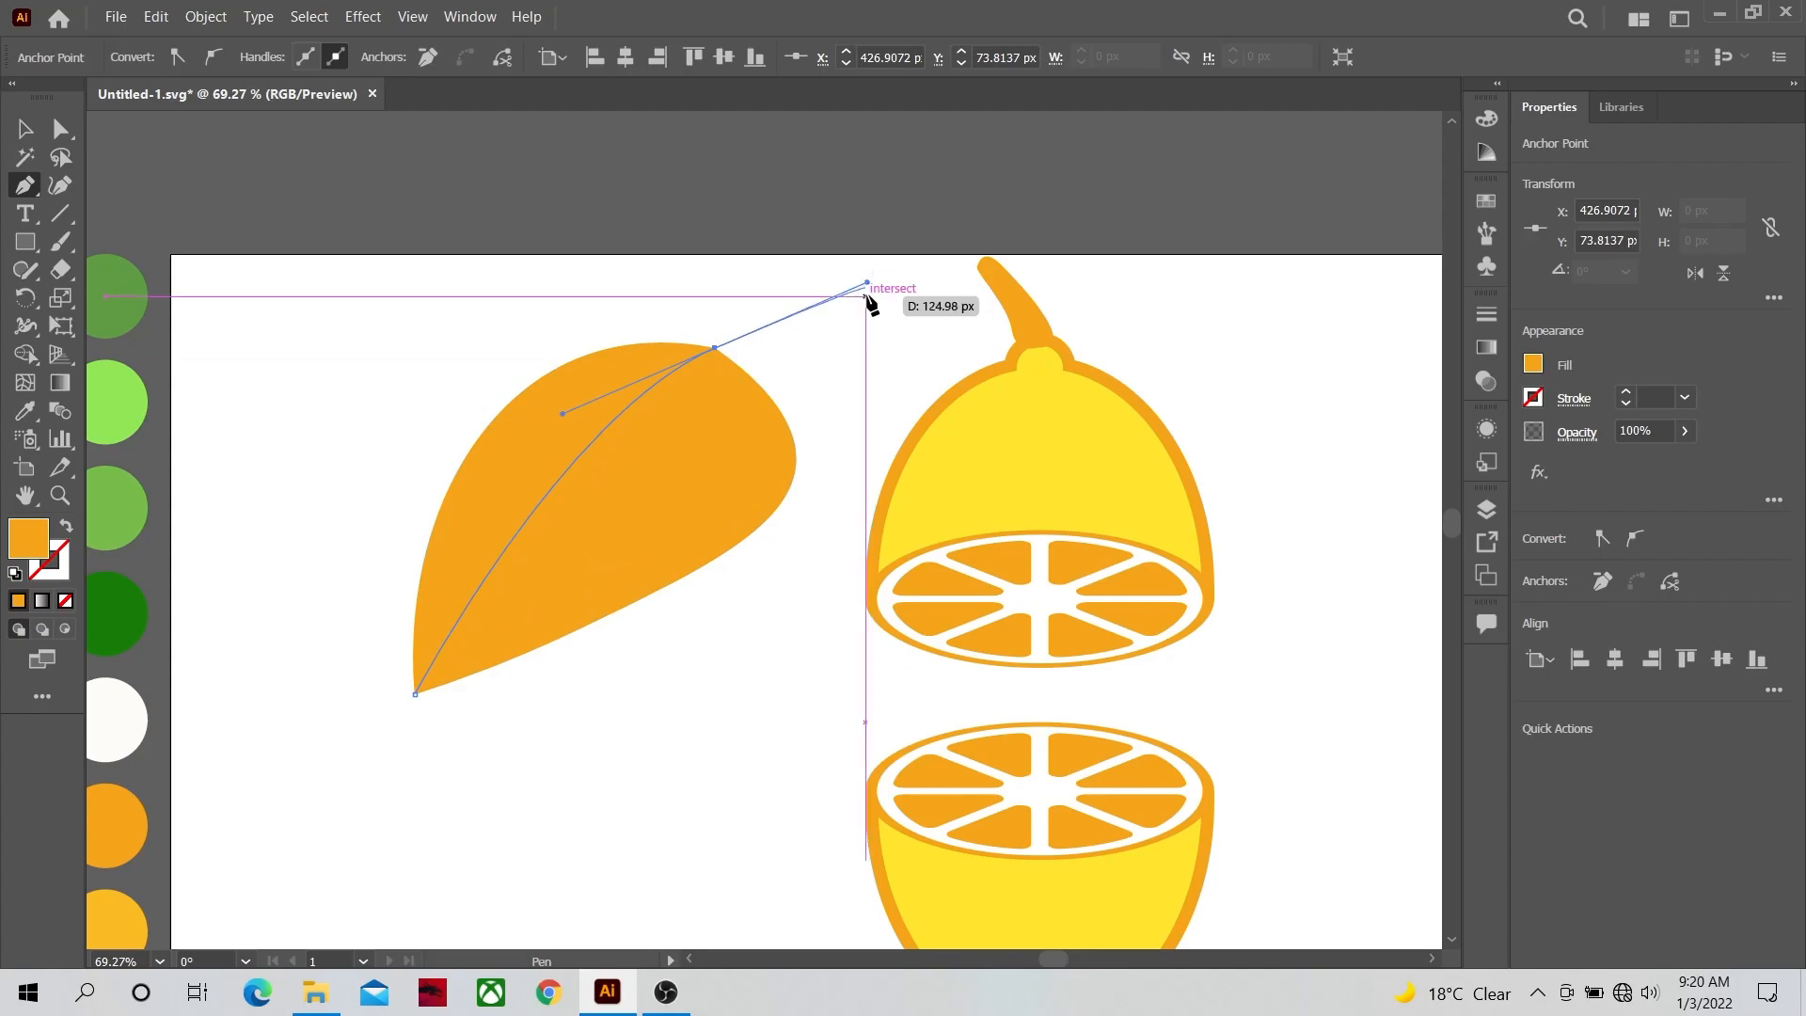
left_click(864, 296)
left_click(25, 129)
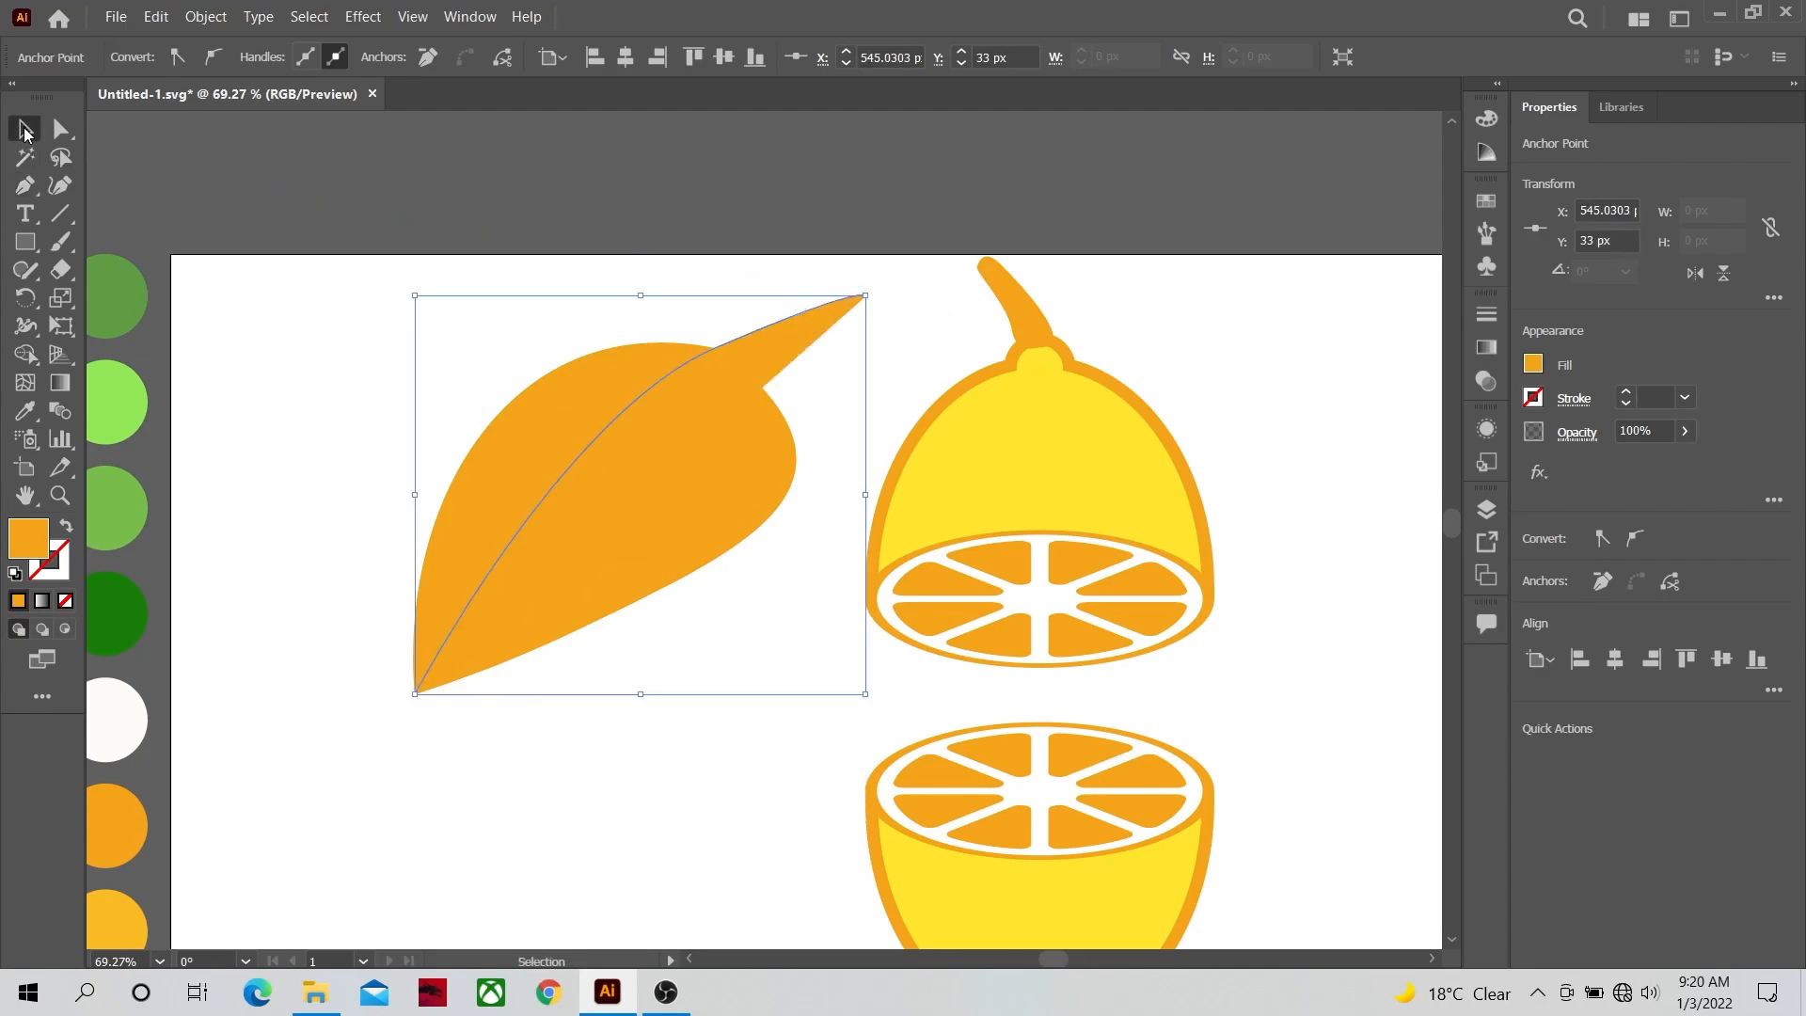
Step: Divide the leaf along the curved path with the Shape Builder tool, merging the lower regions and removing the part outside the leaf
left_click(367, 340)
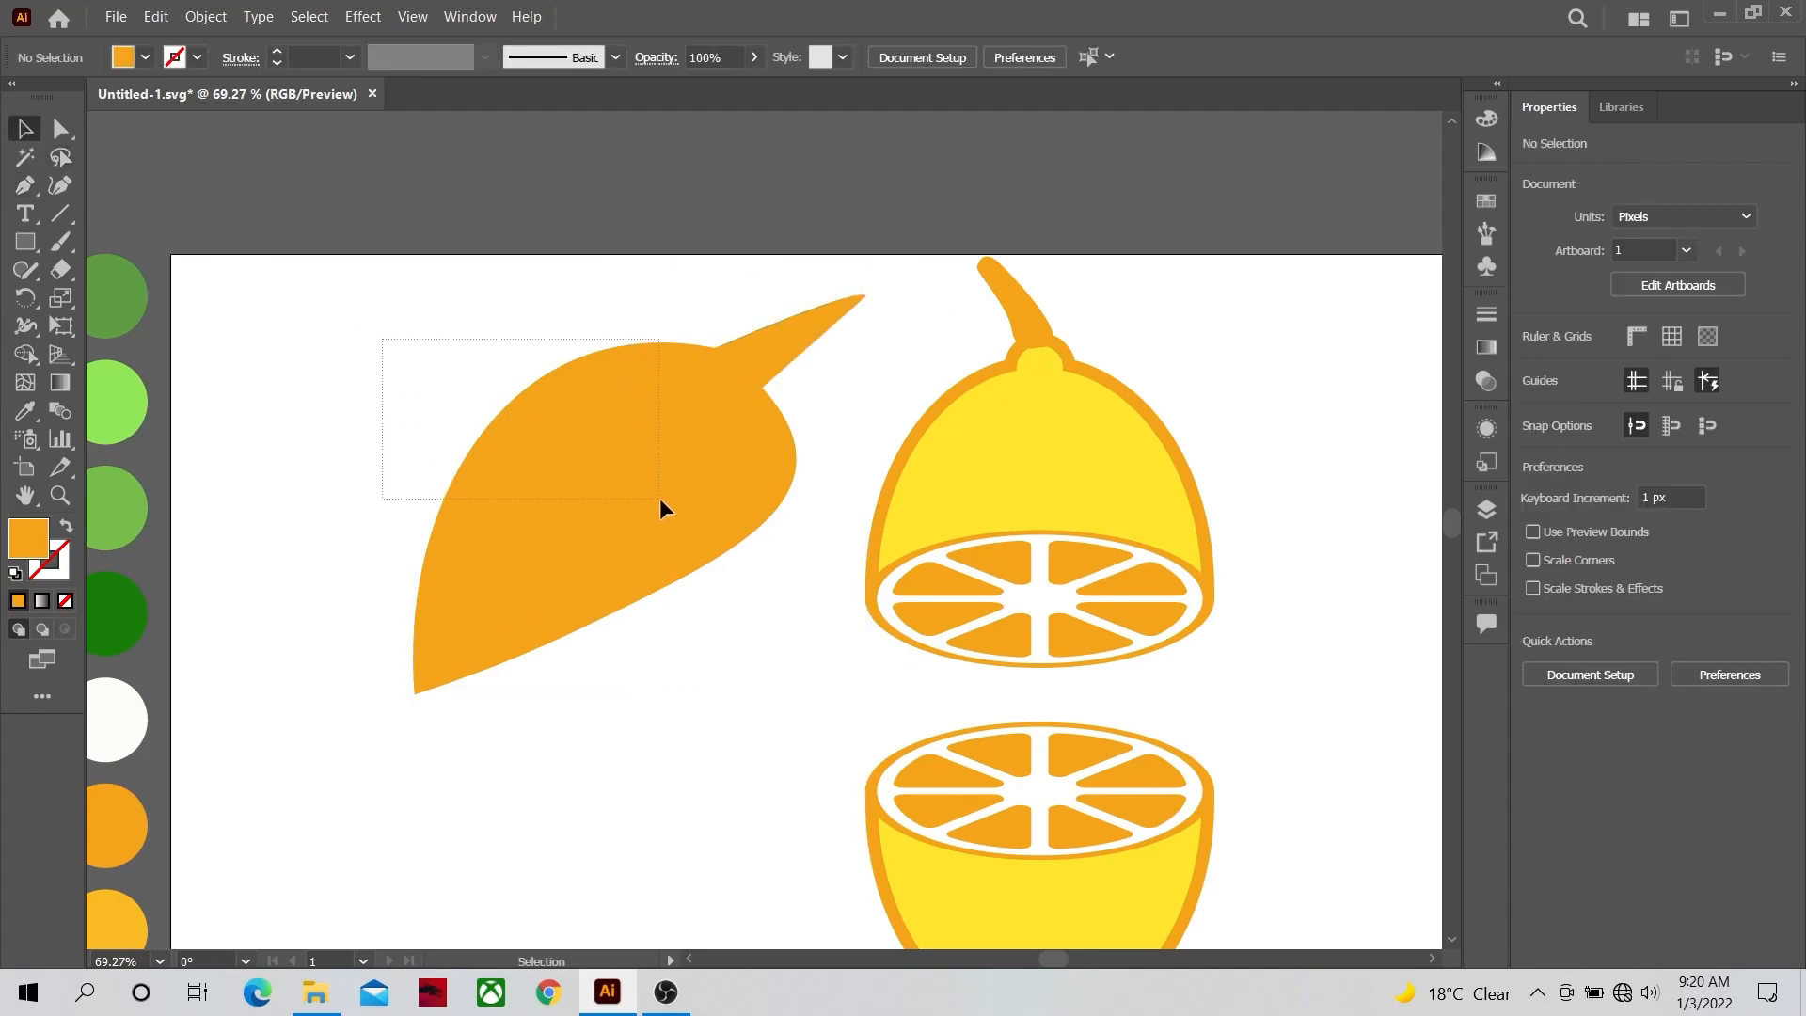
left_click_drag(658, 498, 686, 515)
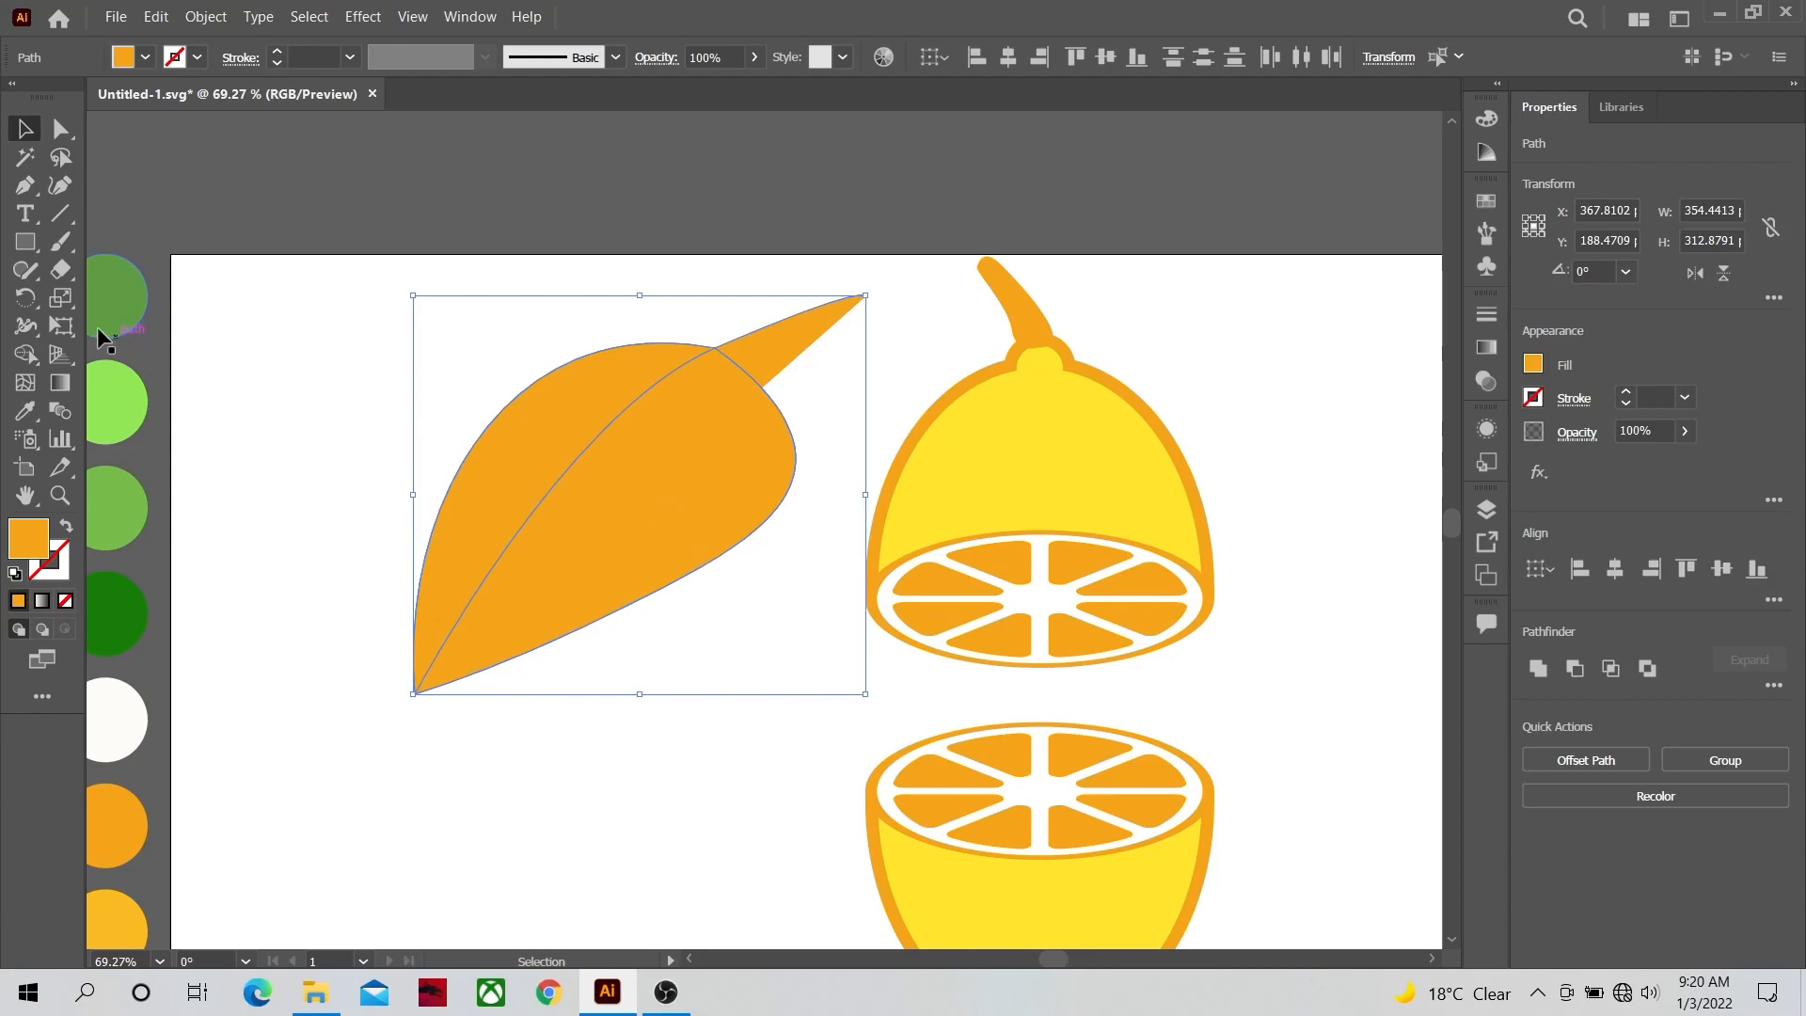
left_click(30, 363)
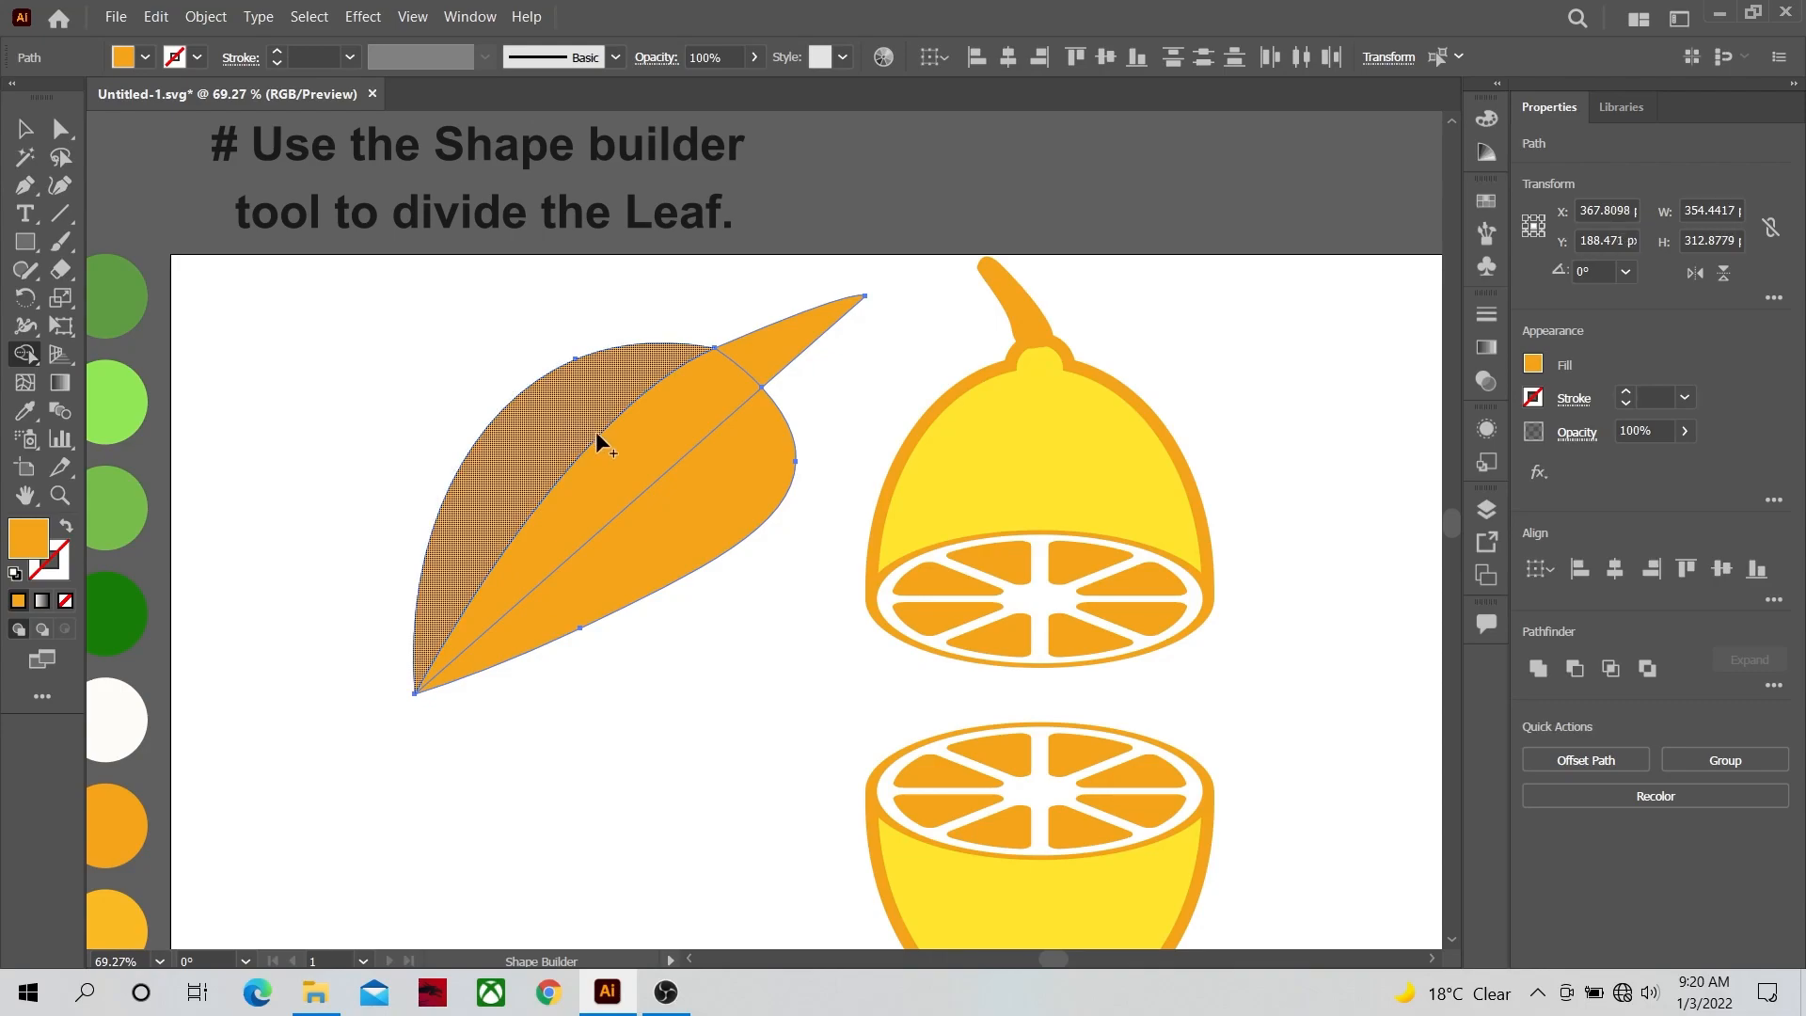
mouse_move(649, 457)
left_mouse_down()
mouse_move(693, 505)
mouse_move(715, 487)
left_mouse_up()
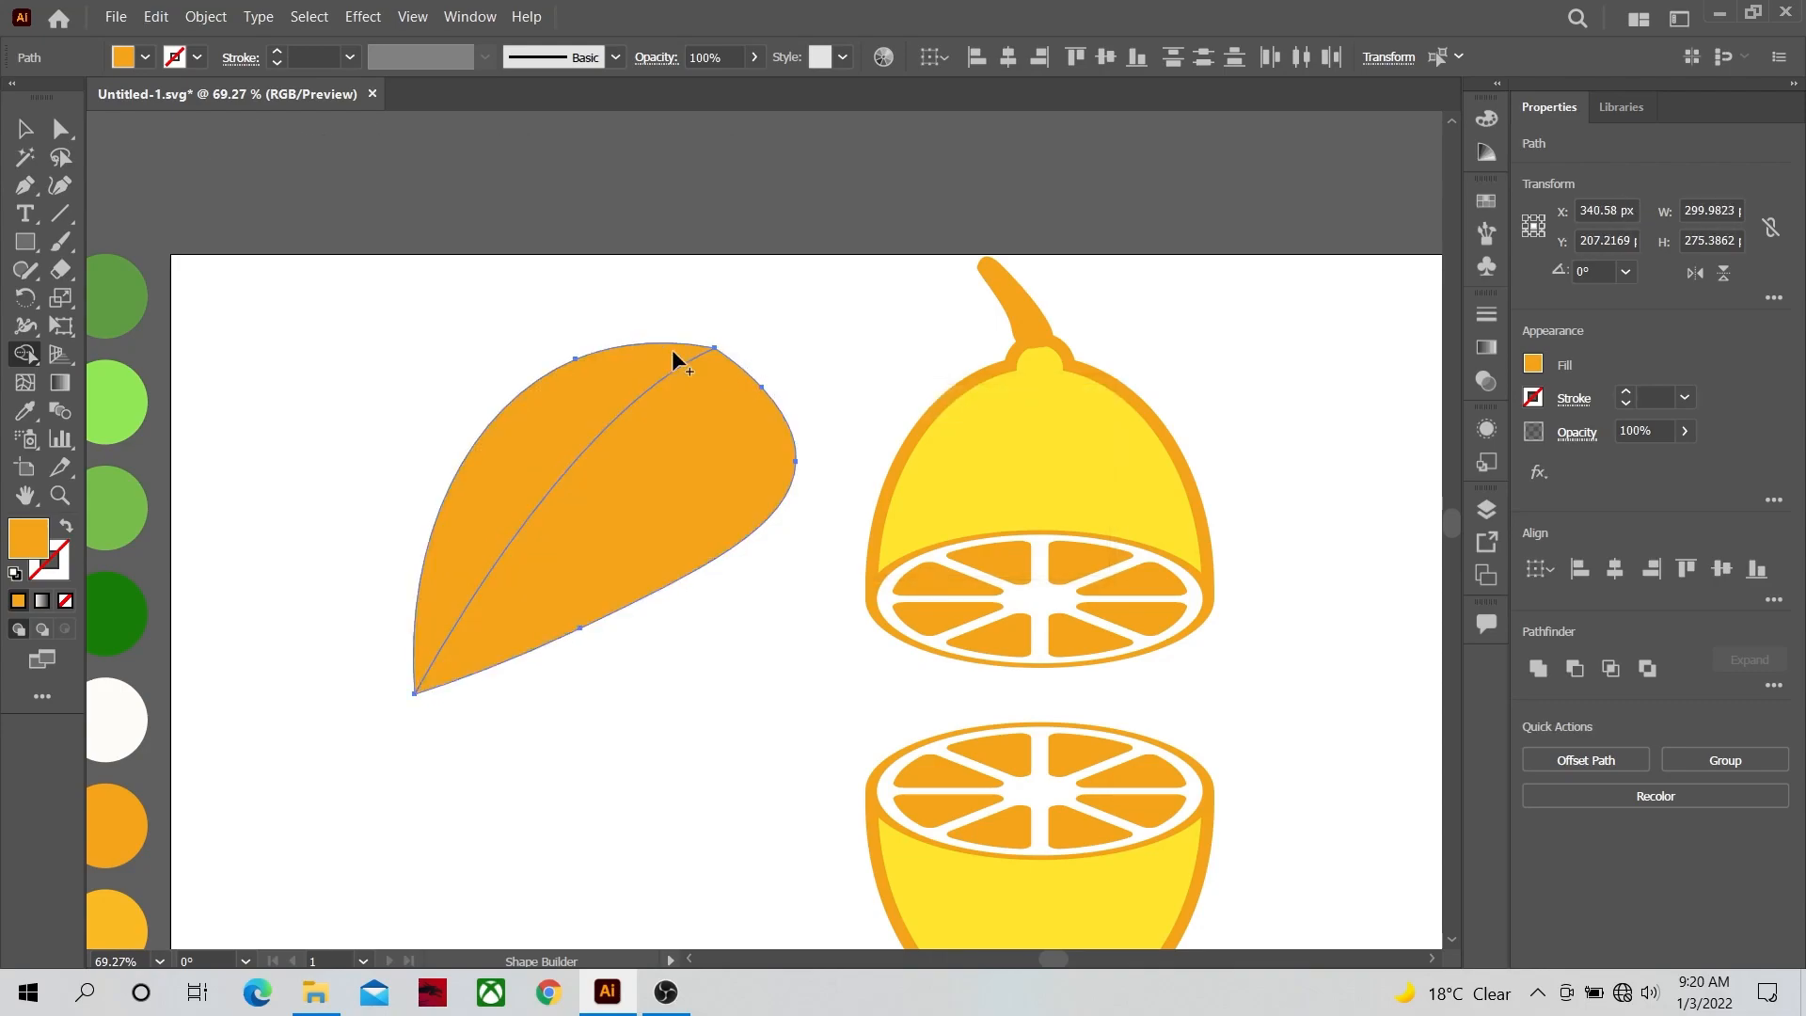
left_click(25, 128)
left_click(455, 359)
Step: Move the leaf's upper part aside to check the division, and undo the move
left_click(550, 450)
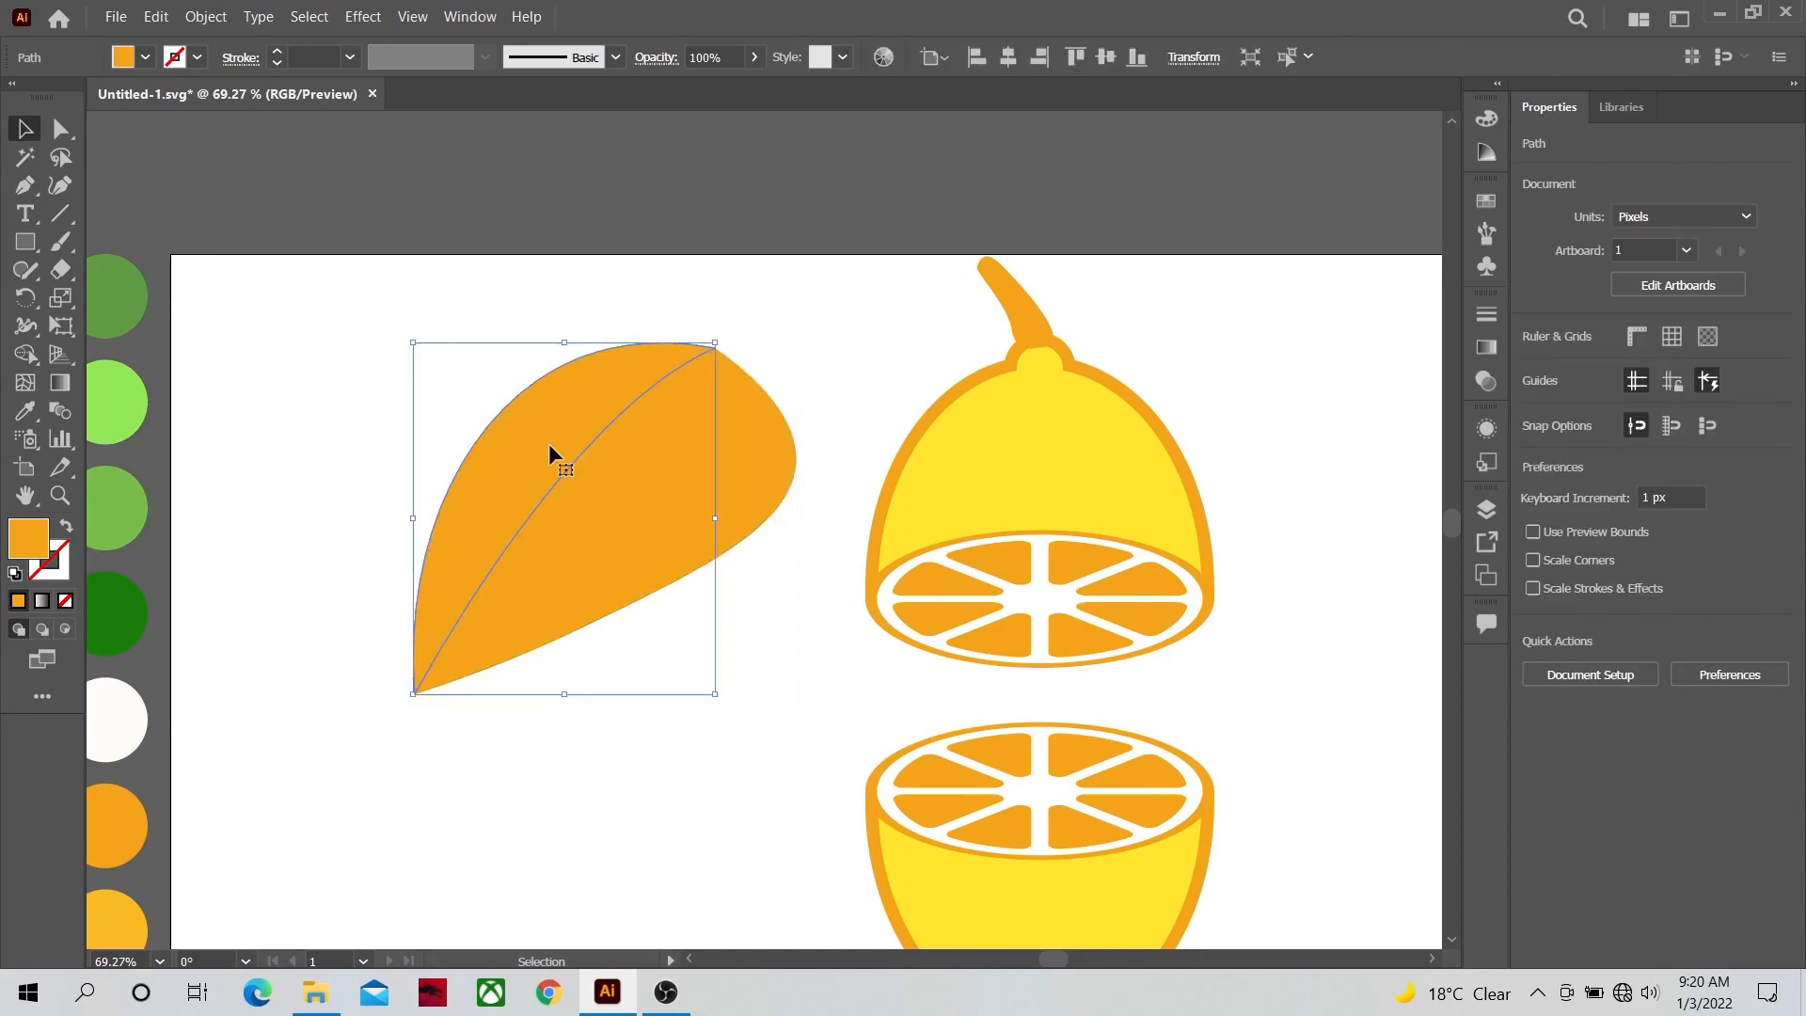
left_click_drag(549, 443, 500, 404)
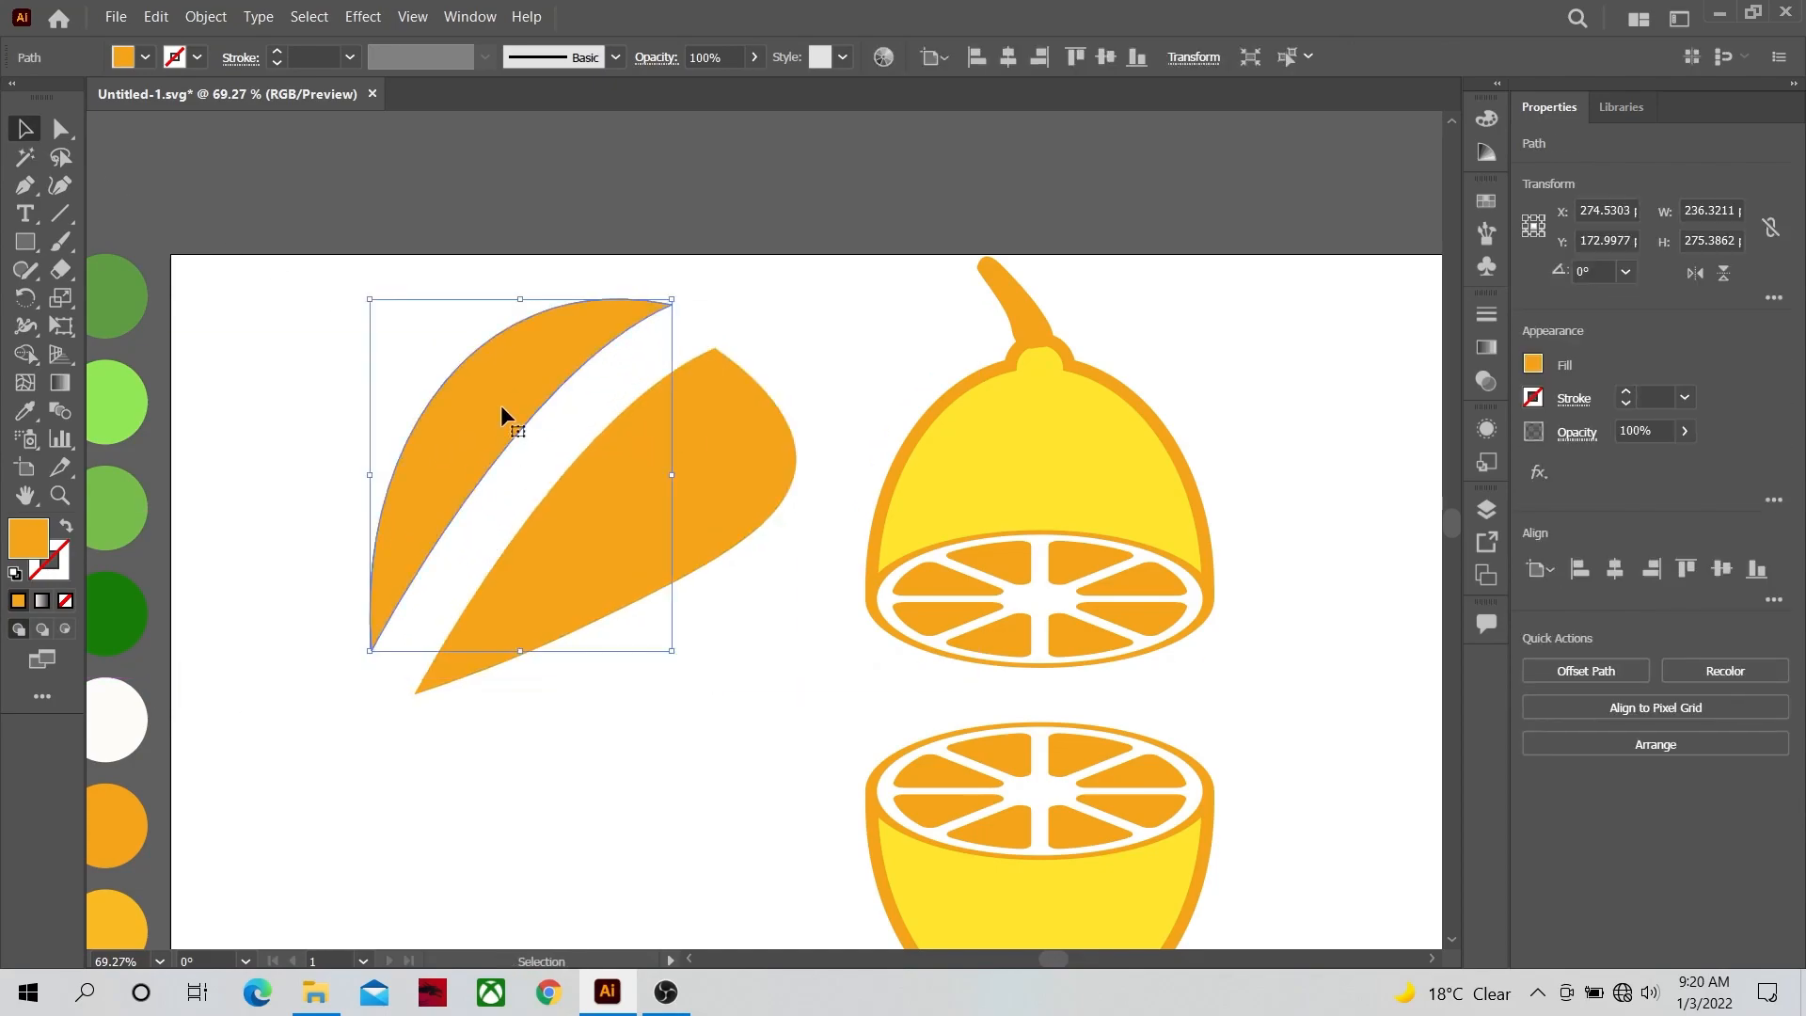
key("Delete")
Step: Fill the leaf's lower part with the lightest green and its upper part with the medium green from the palette
scroll(356, 533, "left", 2)
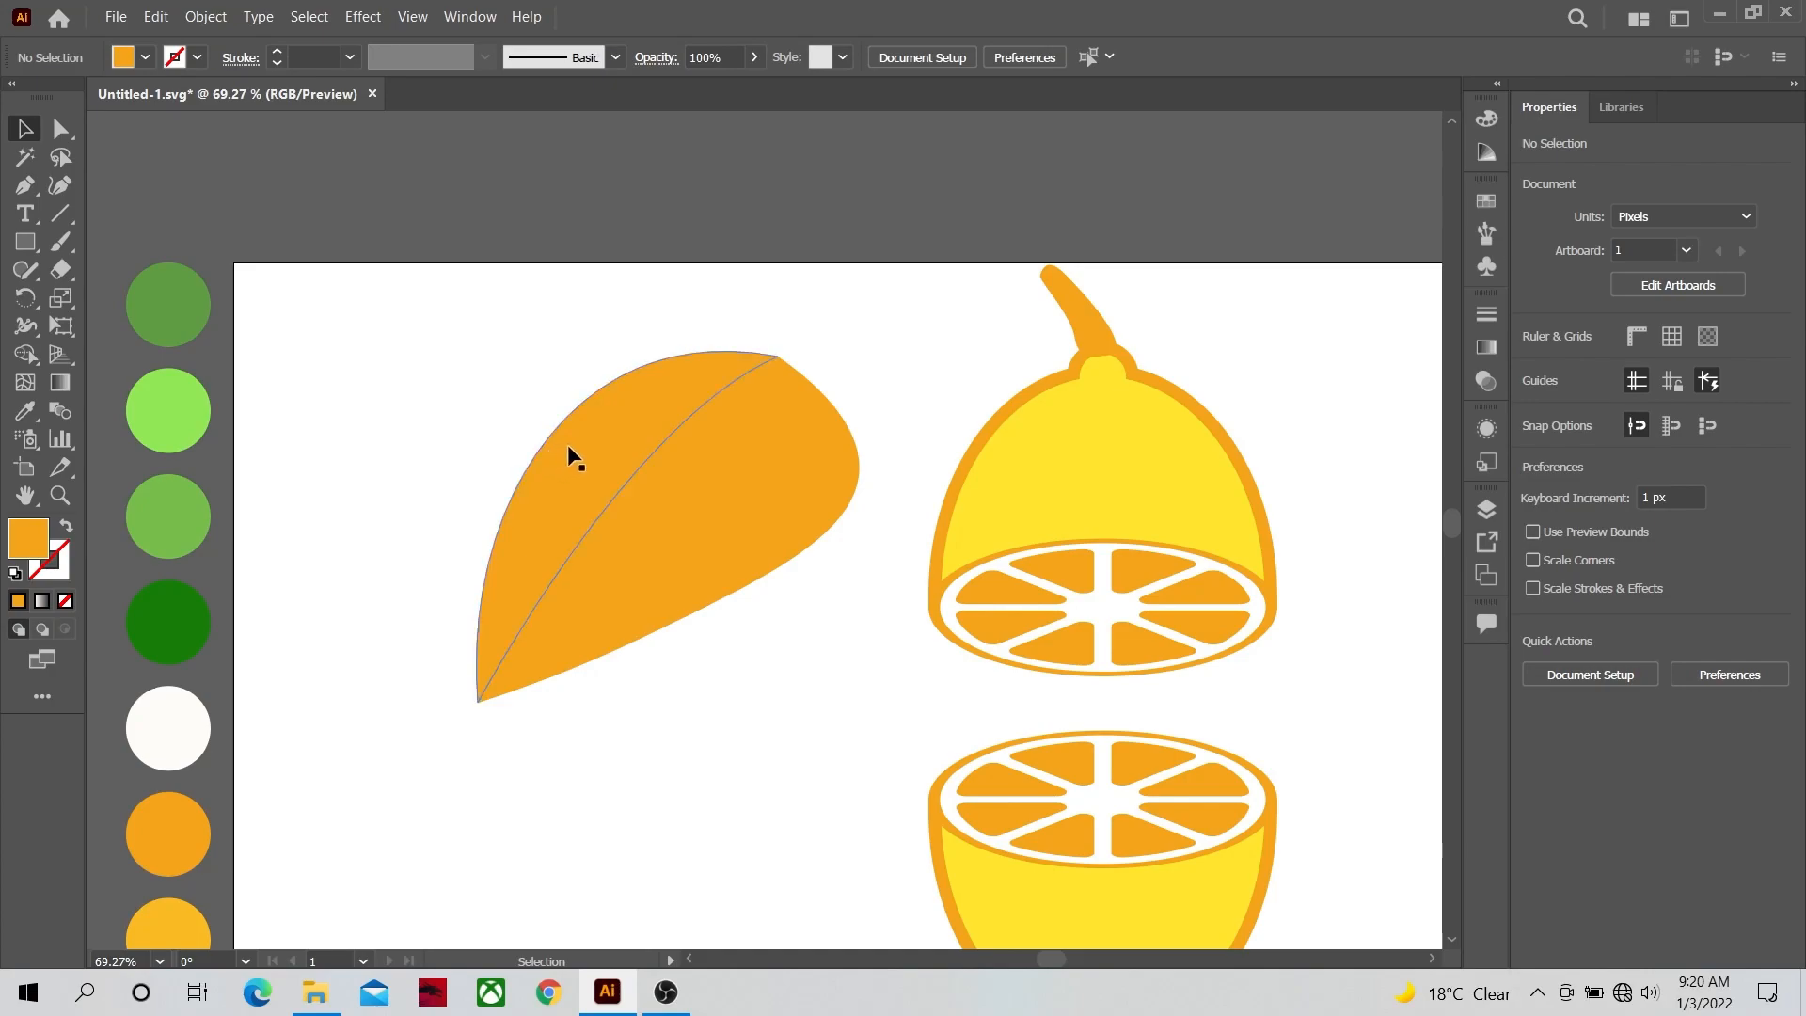
left_click(662, 523)
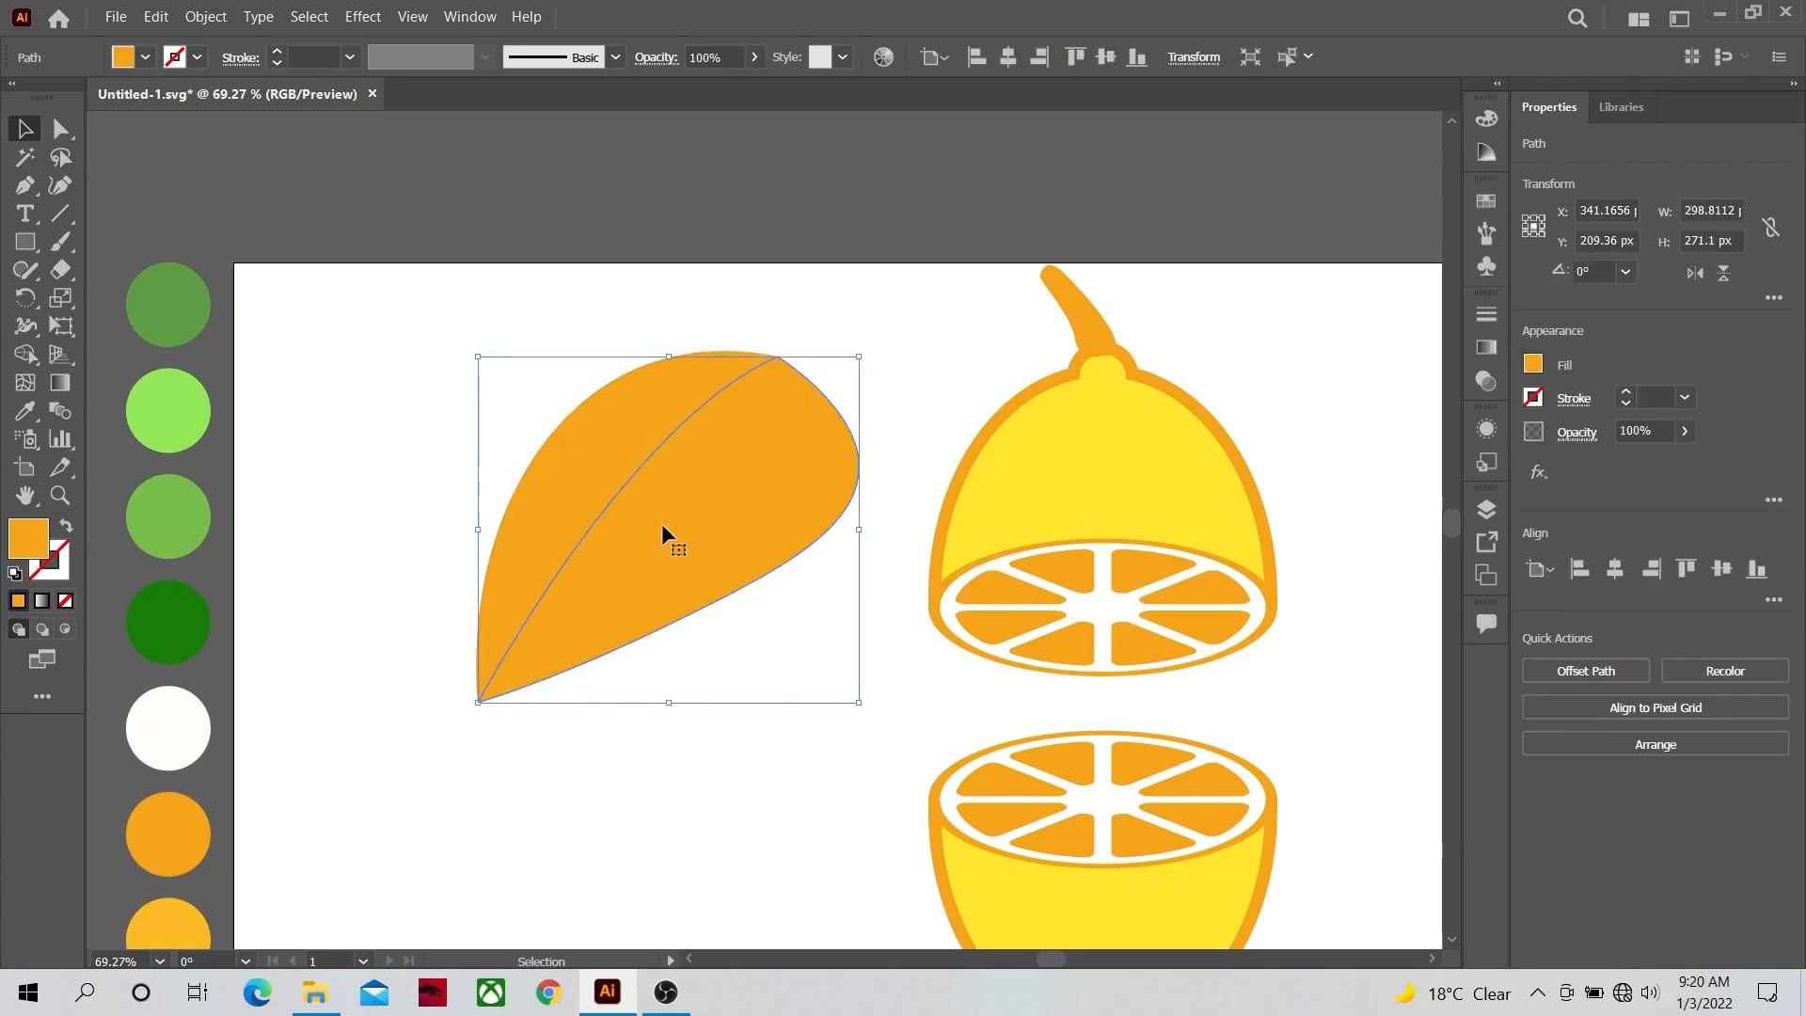
key("i")
left_click(202, 423)
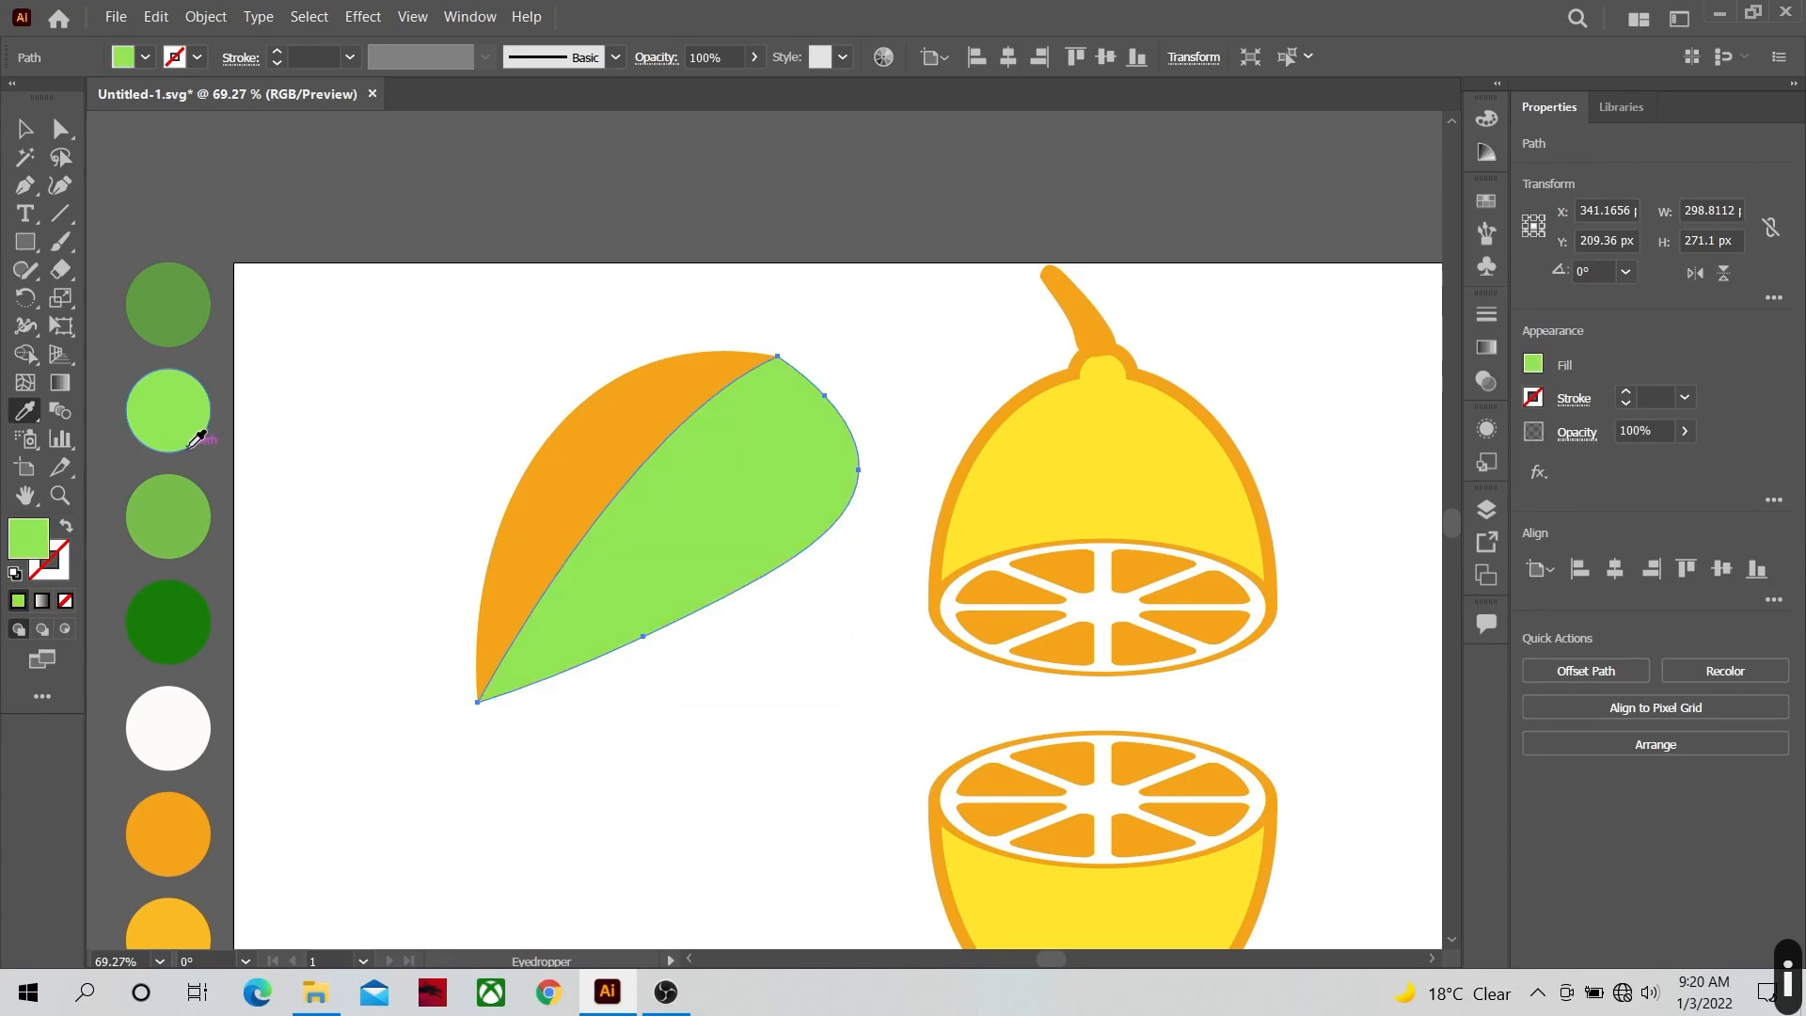
left_click(533, 480, "ctrl")
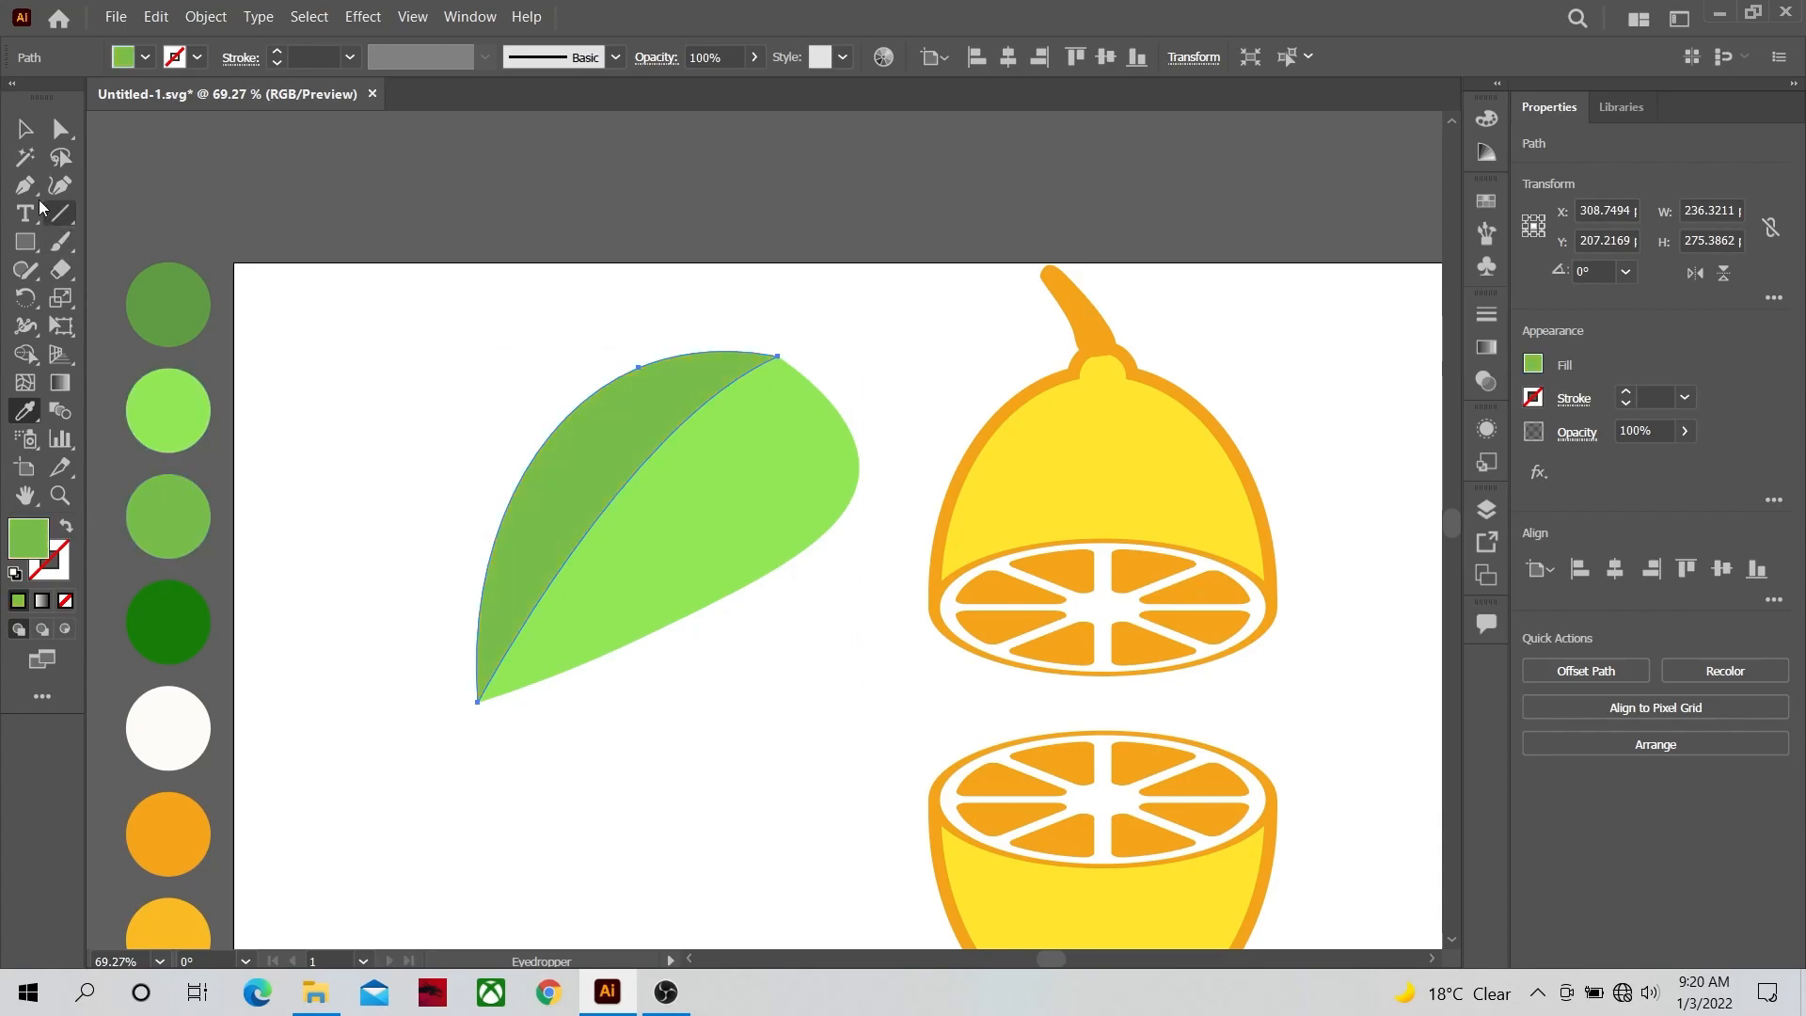
left_click(25, 133)
left_click(335, 384)
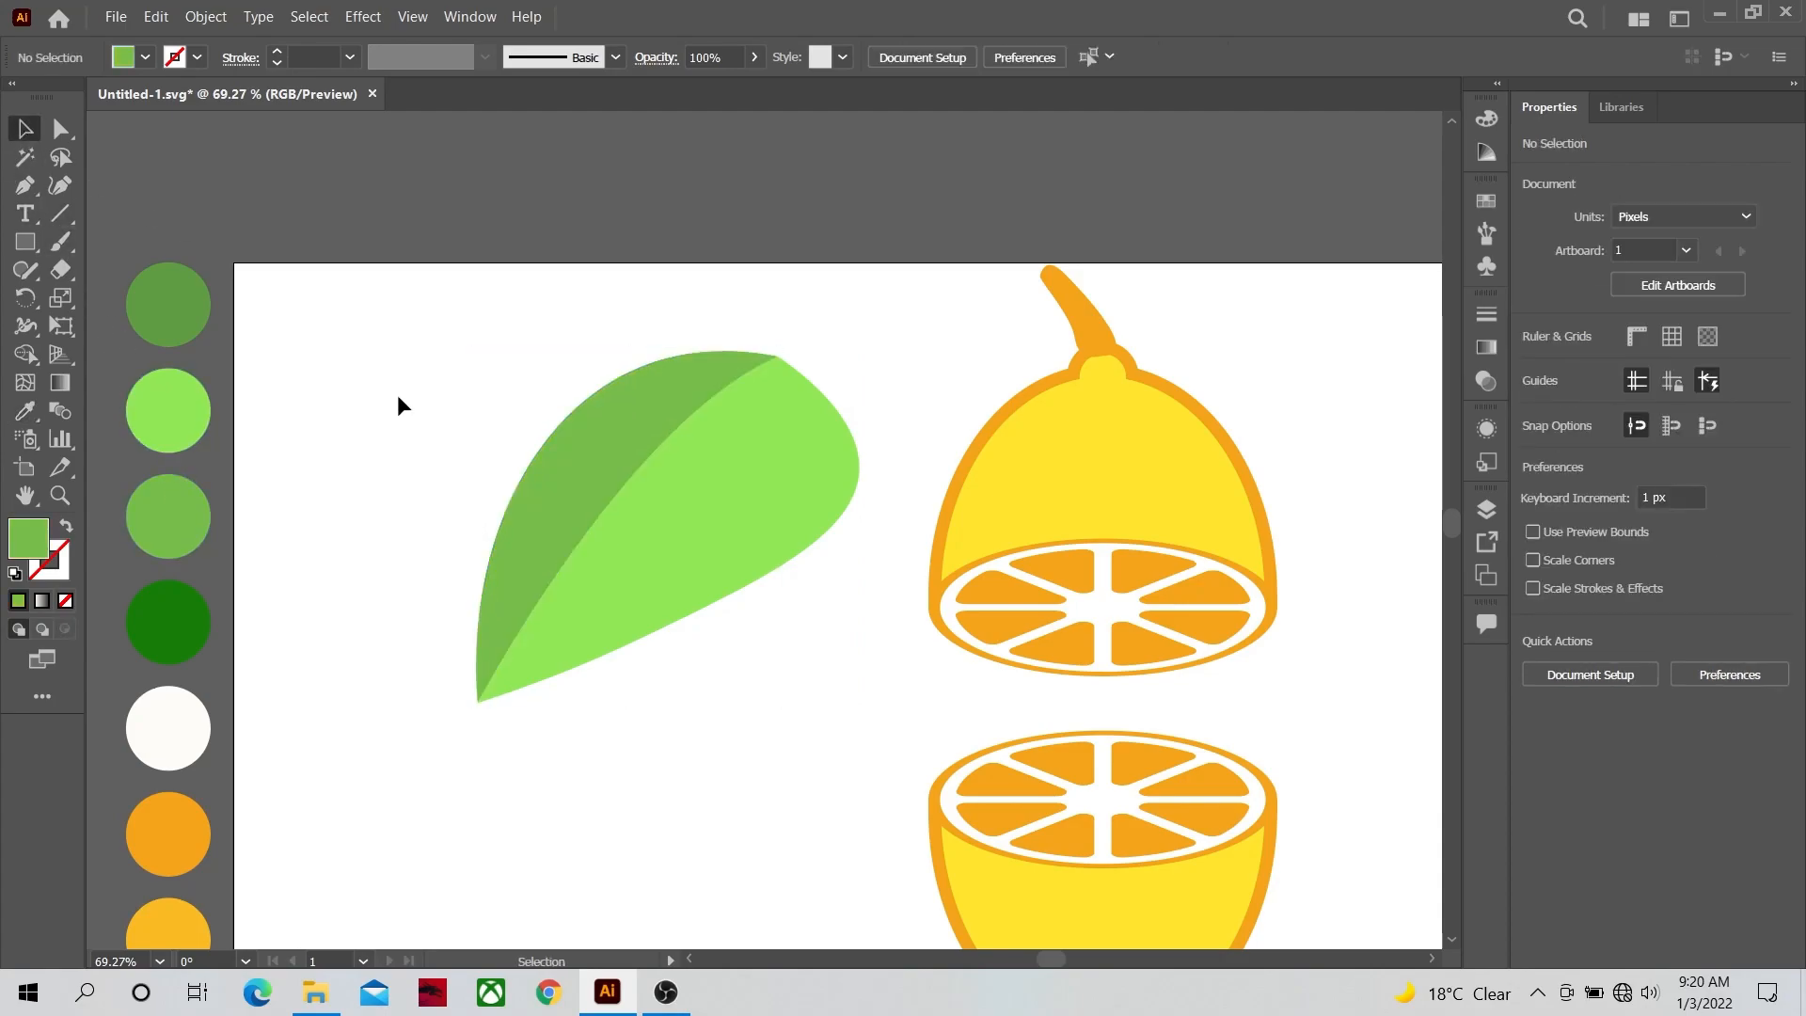
Step: Fill the stem on the upper lemon half with the dark green palette color
left_click_drag(1058, 298, 1074, 299)
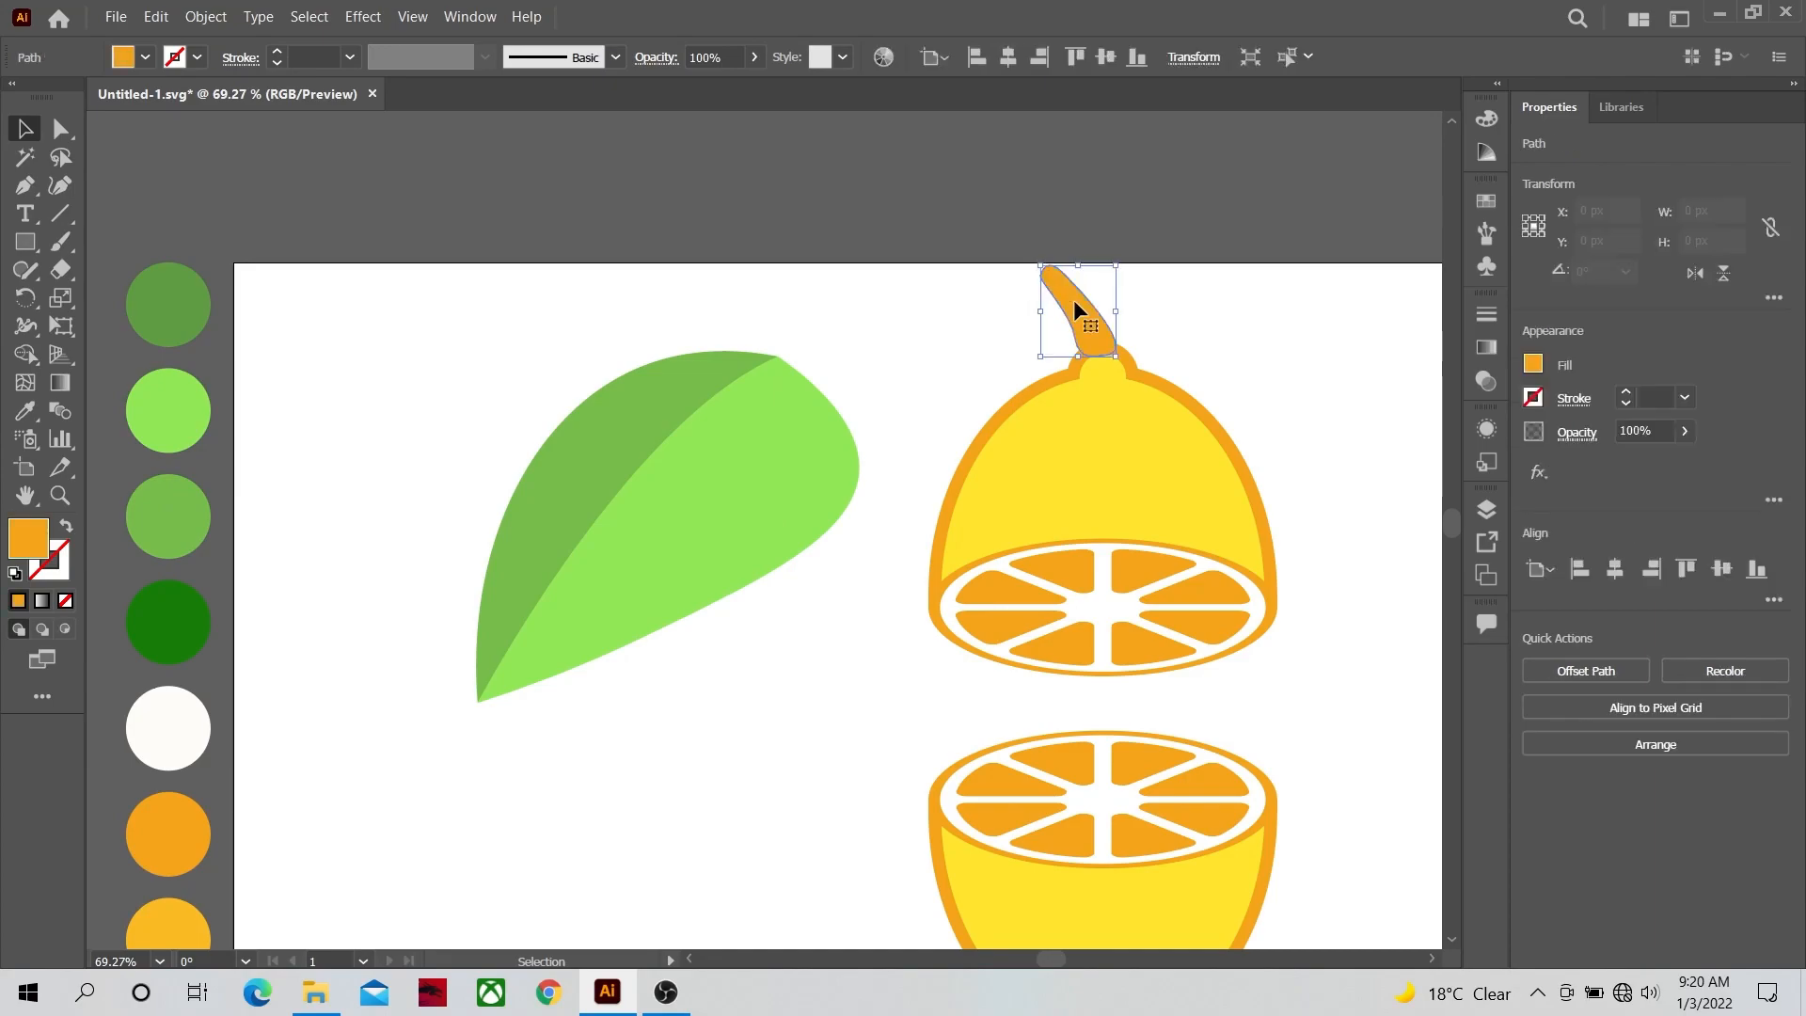
key("i")
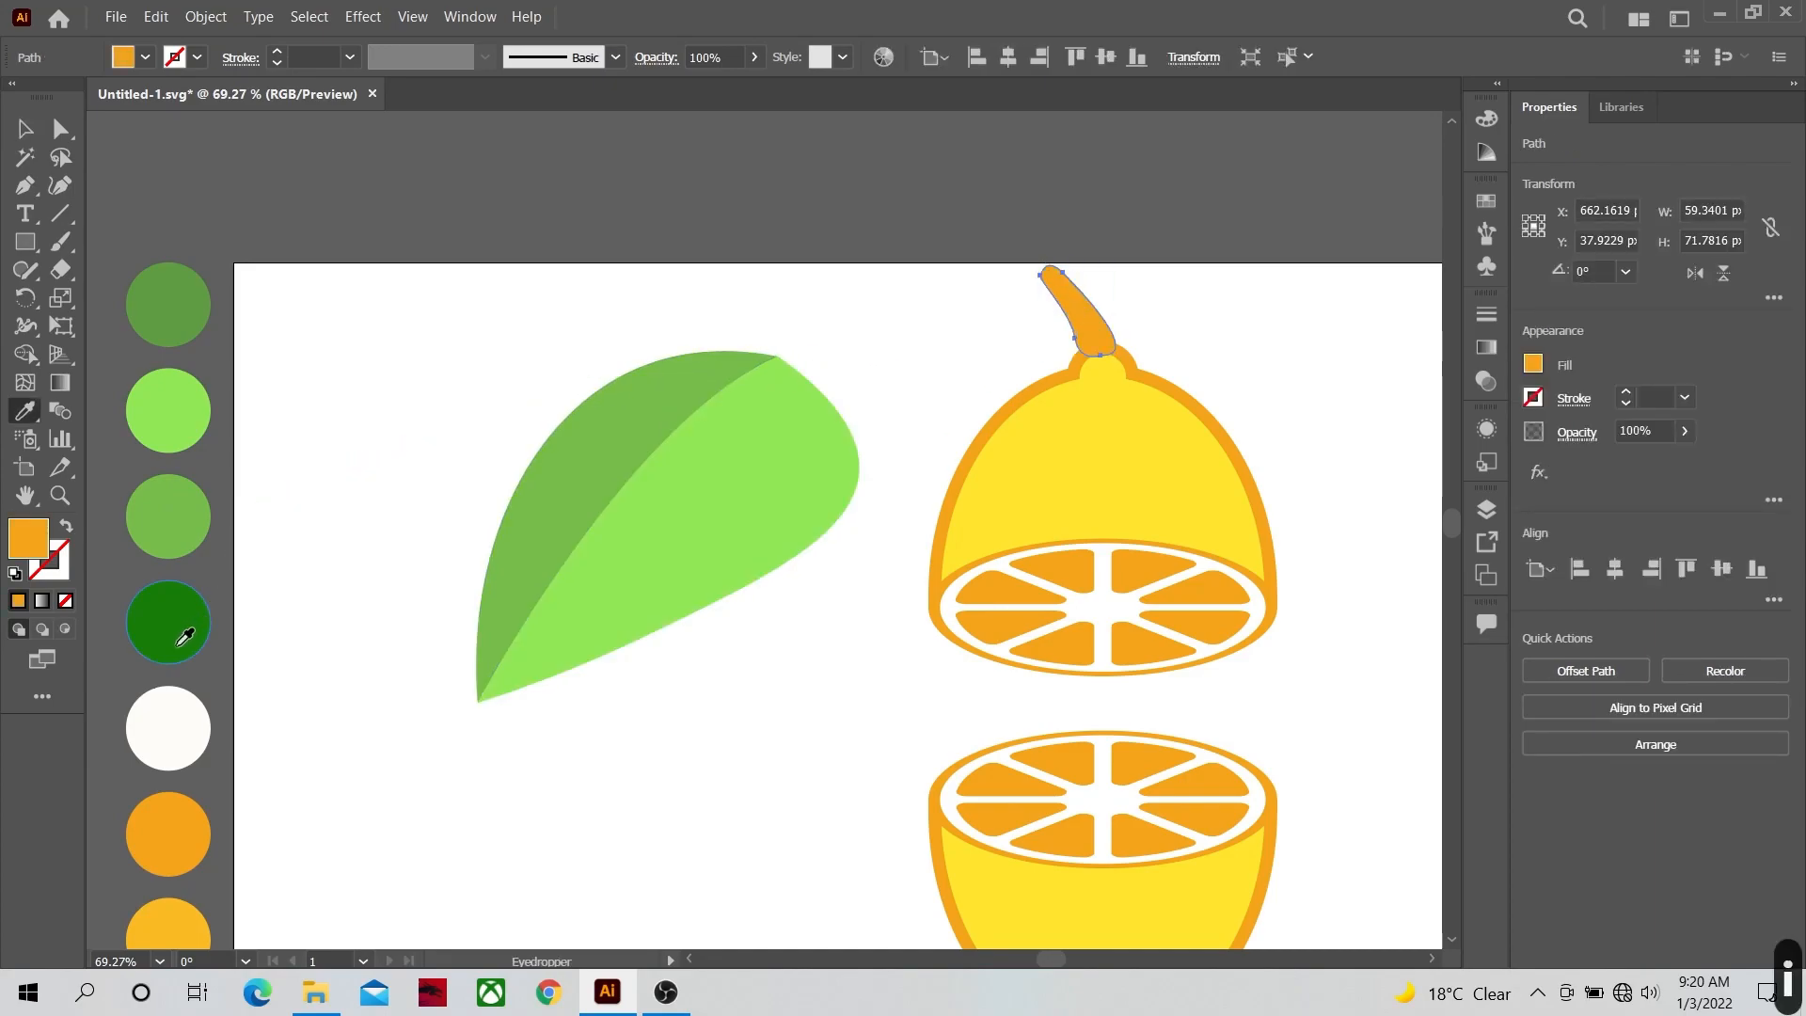
left_click(179, 645)
left_click(14, 132)
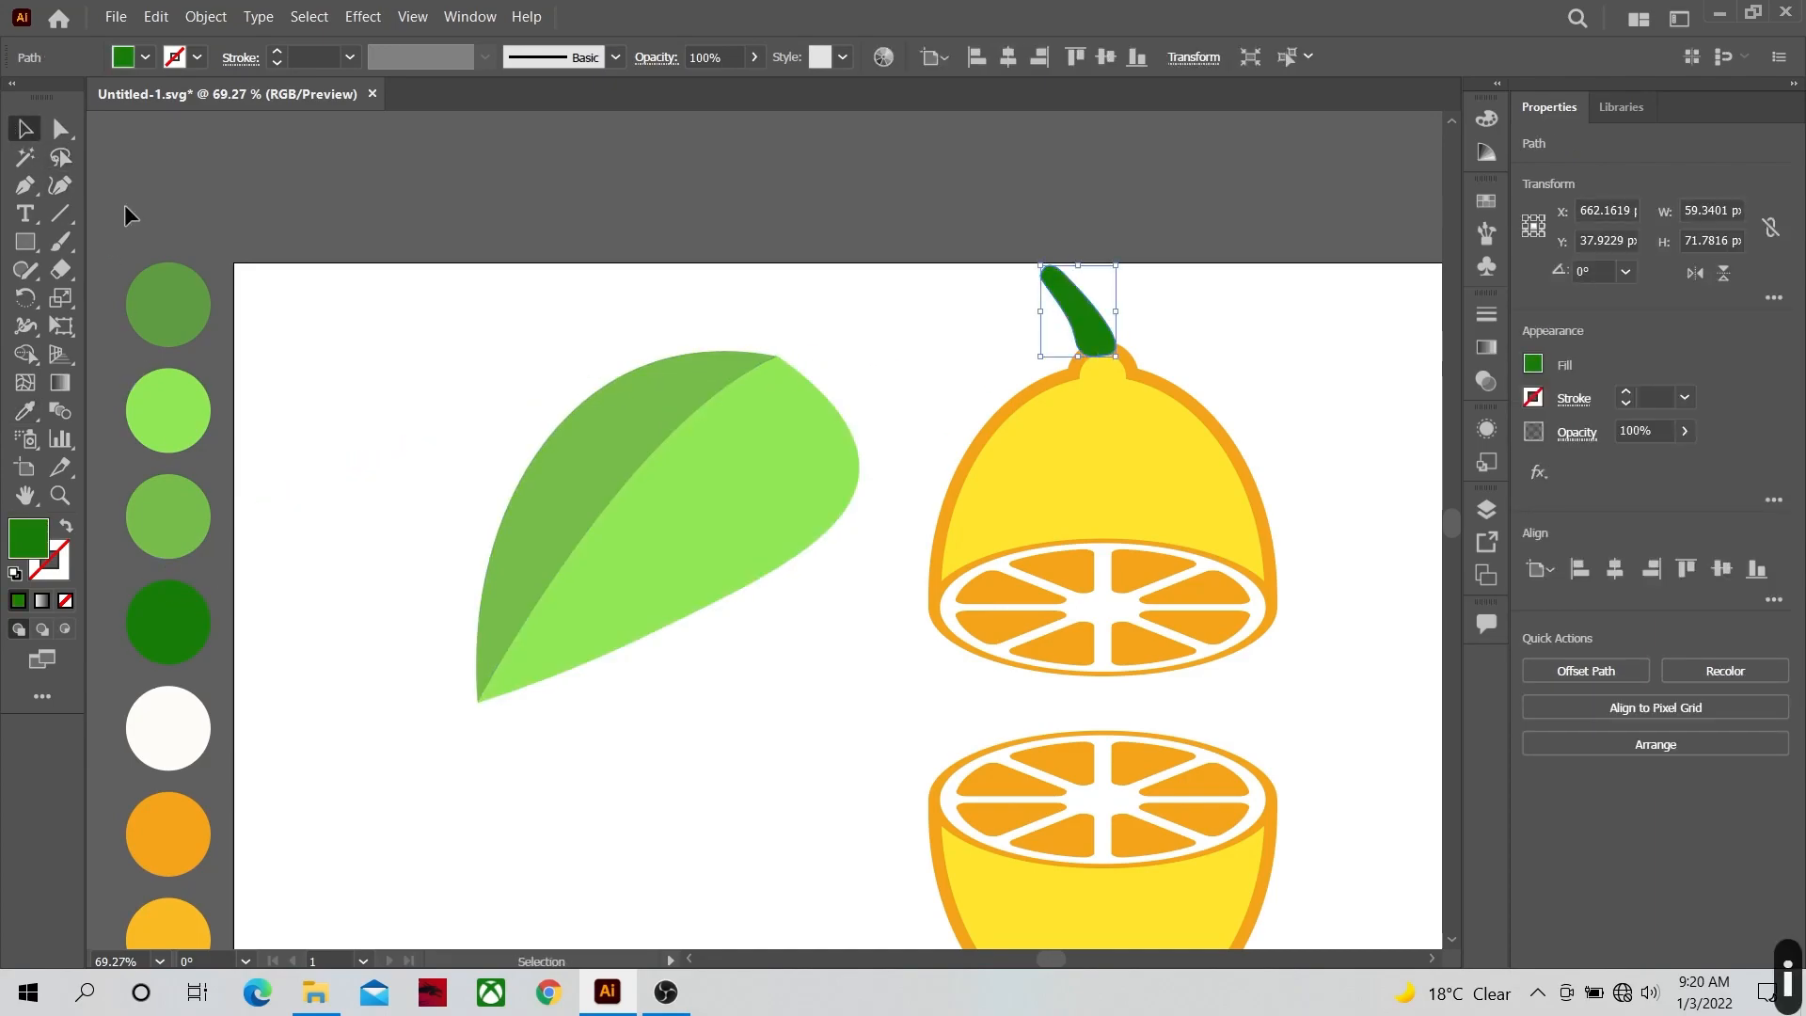
left_click(428, 342)
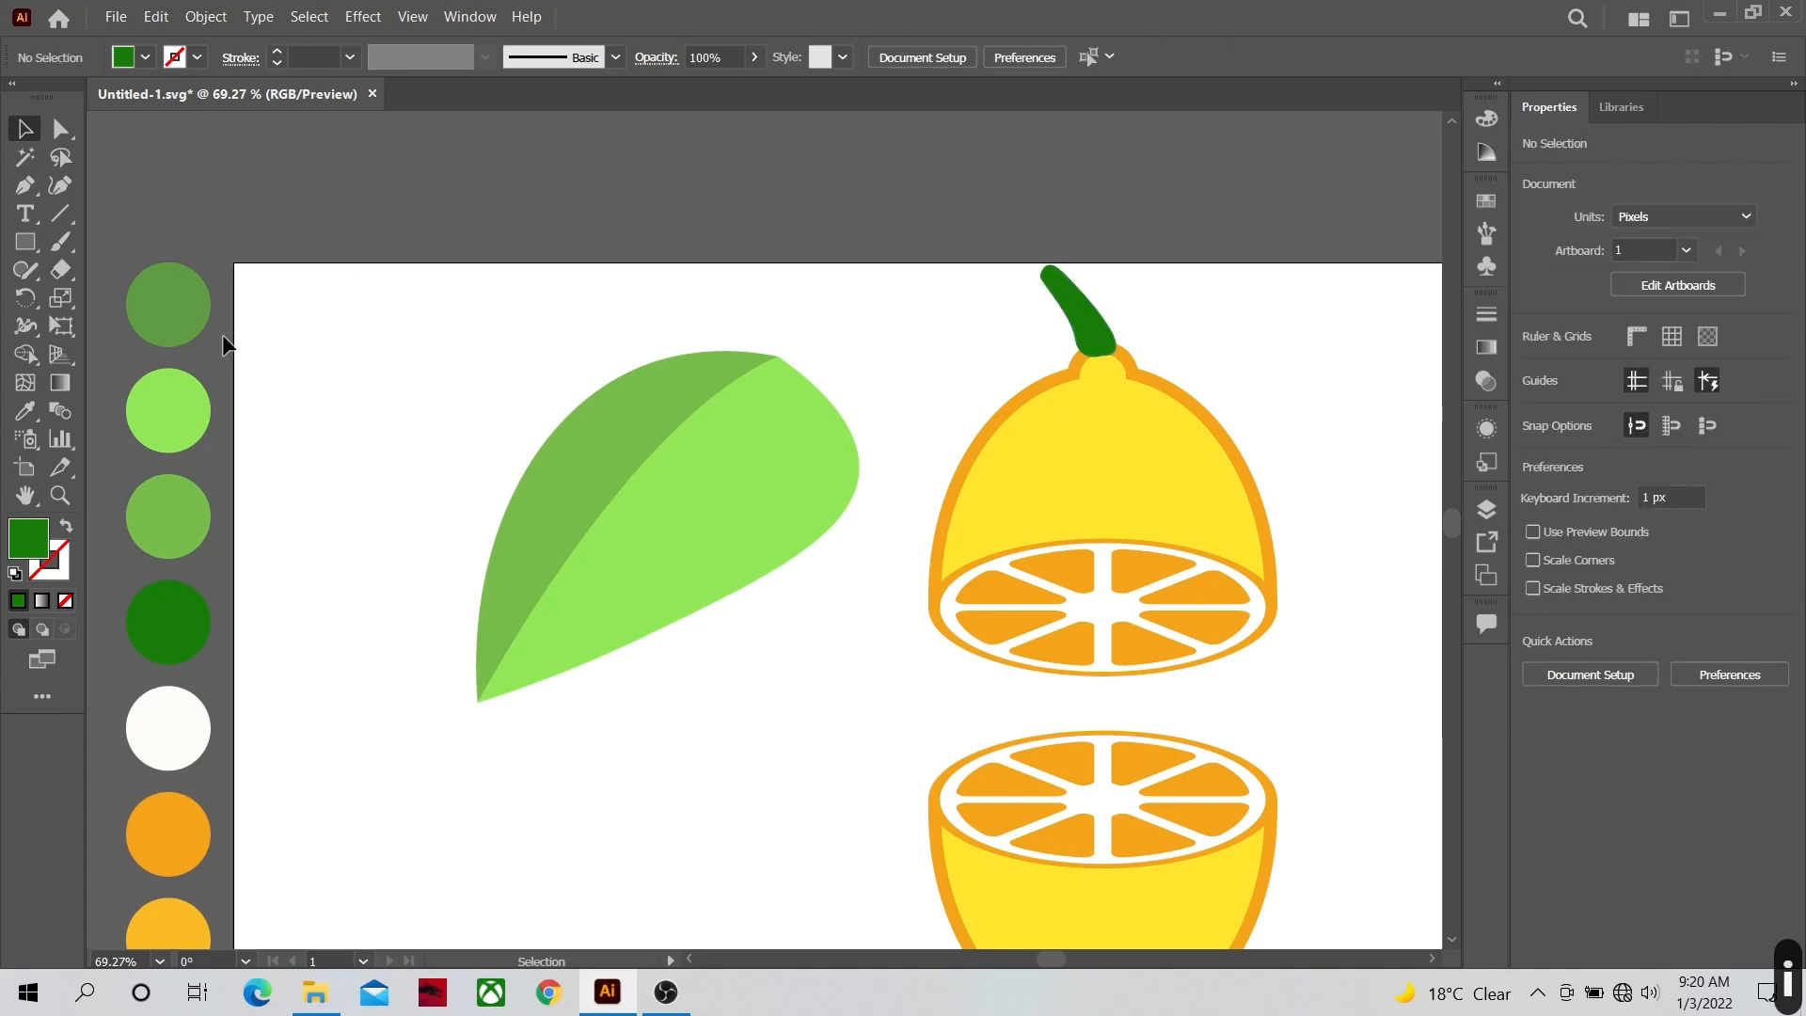
Step: Draw a closed, dark green midrib along the leaf's dividing line, tapering toward the lower tip and extending past the leaf as a stalk
left_click(29, 192)
left_click_drag(723, 516, 549, 504)
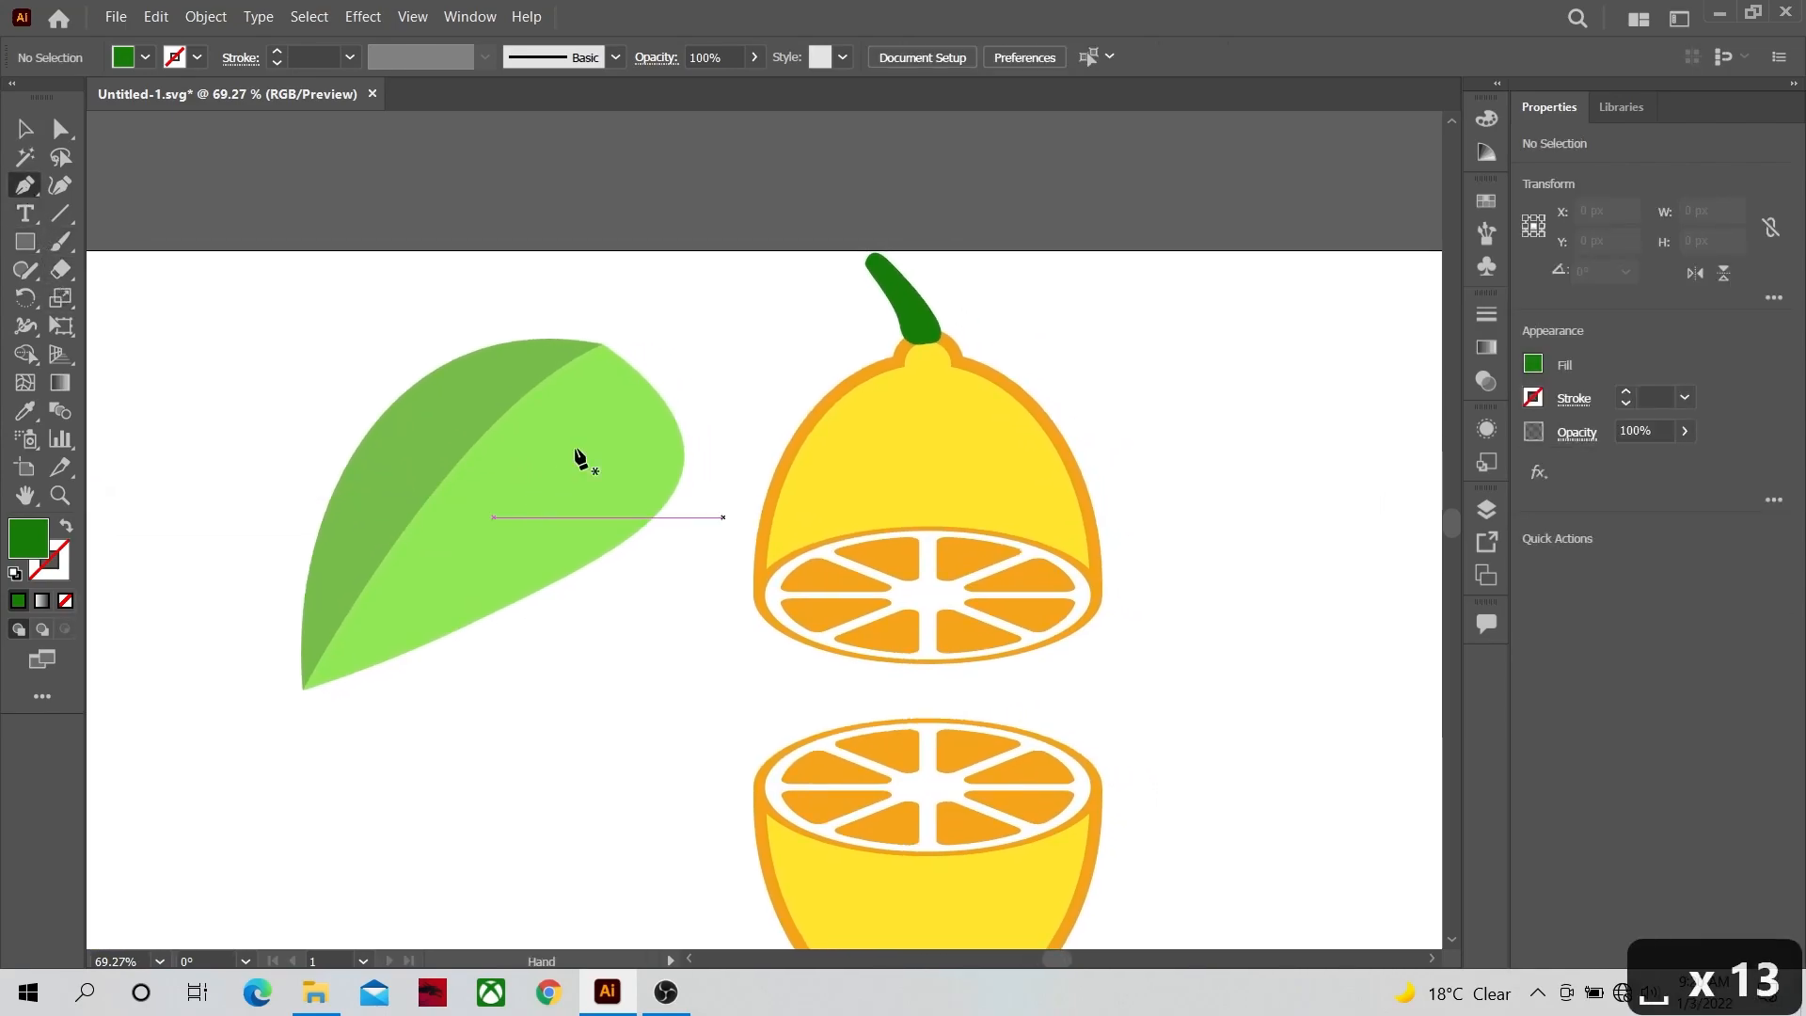
left_click(773, 283)
left_click_drag(357, 600, 189, 895)
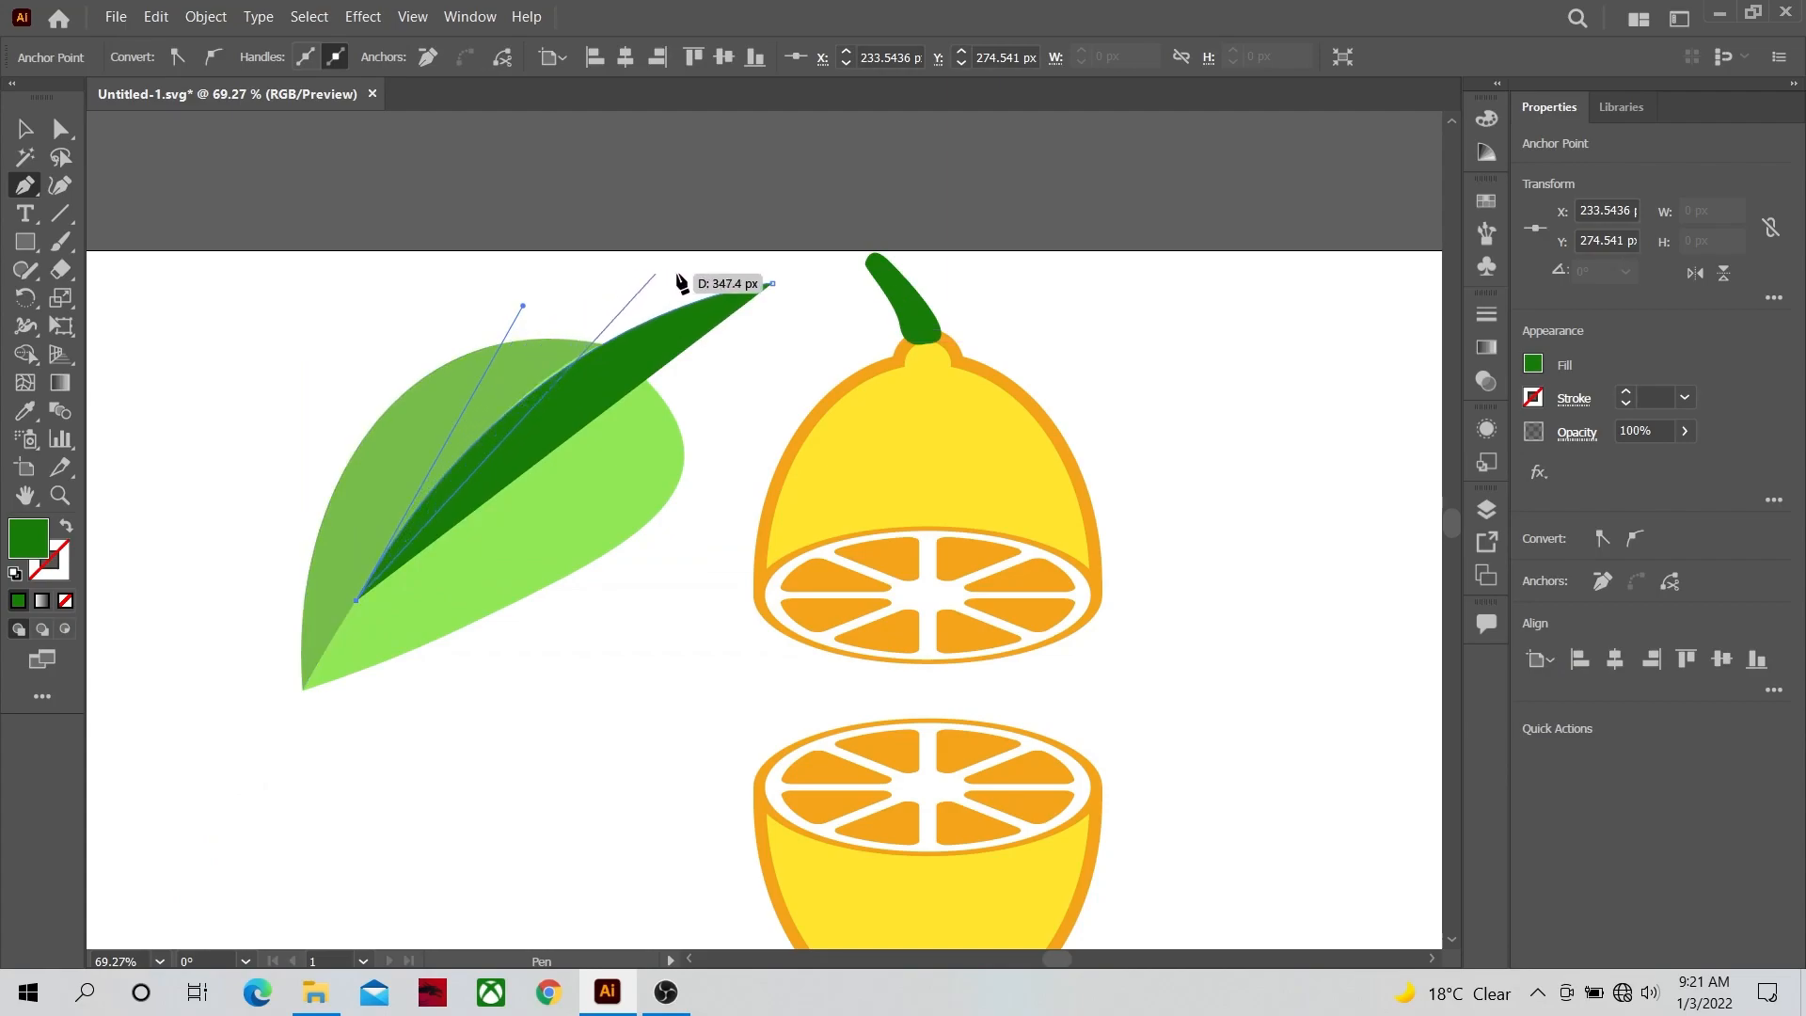
left_click_drag(753, 253, 1022, 222)
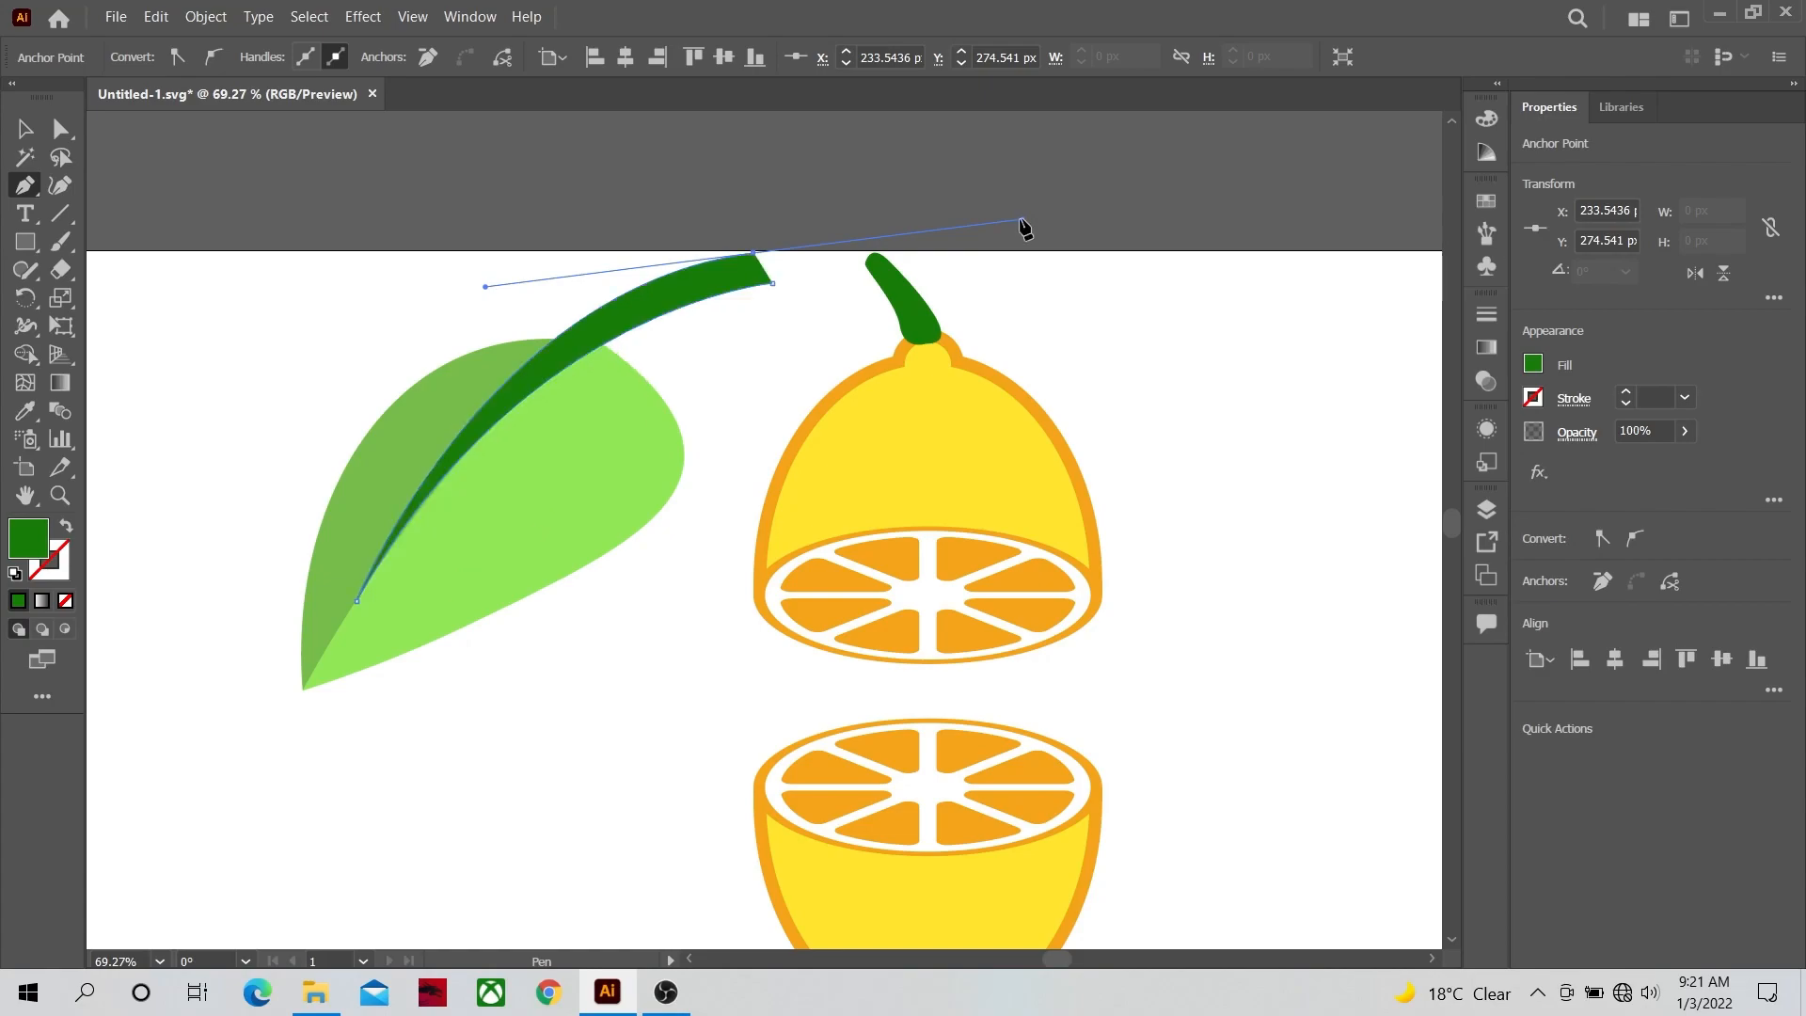
left_click(753, 252)
left_click(773, 286)
Step: Draw a closed, curved dark green side vein from the midrib into the leaf's light green half, tapering to a point
left_click(60, 496)
left_click_drag(464, 391, 791, 415)
key("space")
left_click_drag(524, 589, 602, 490)
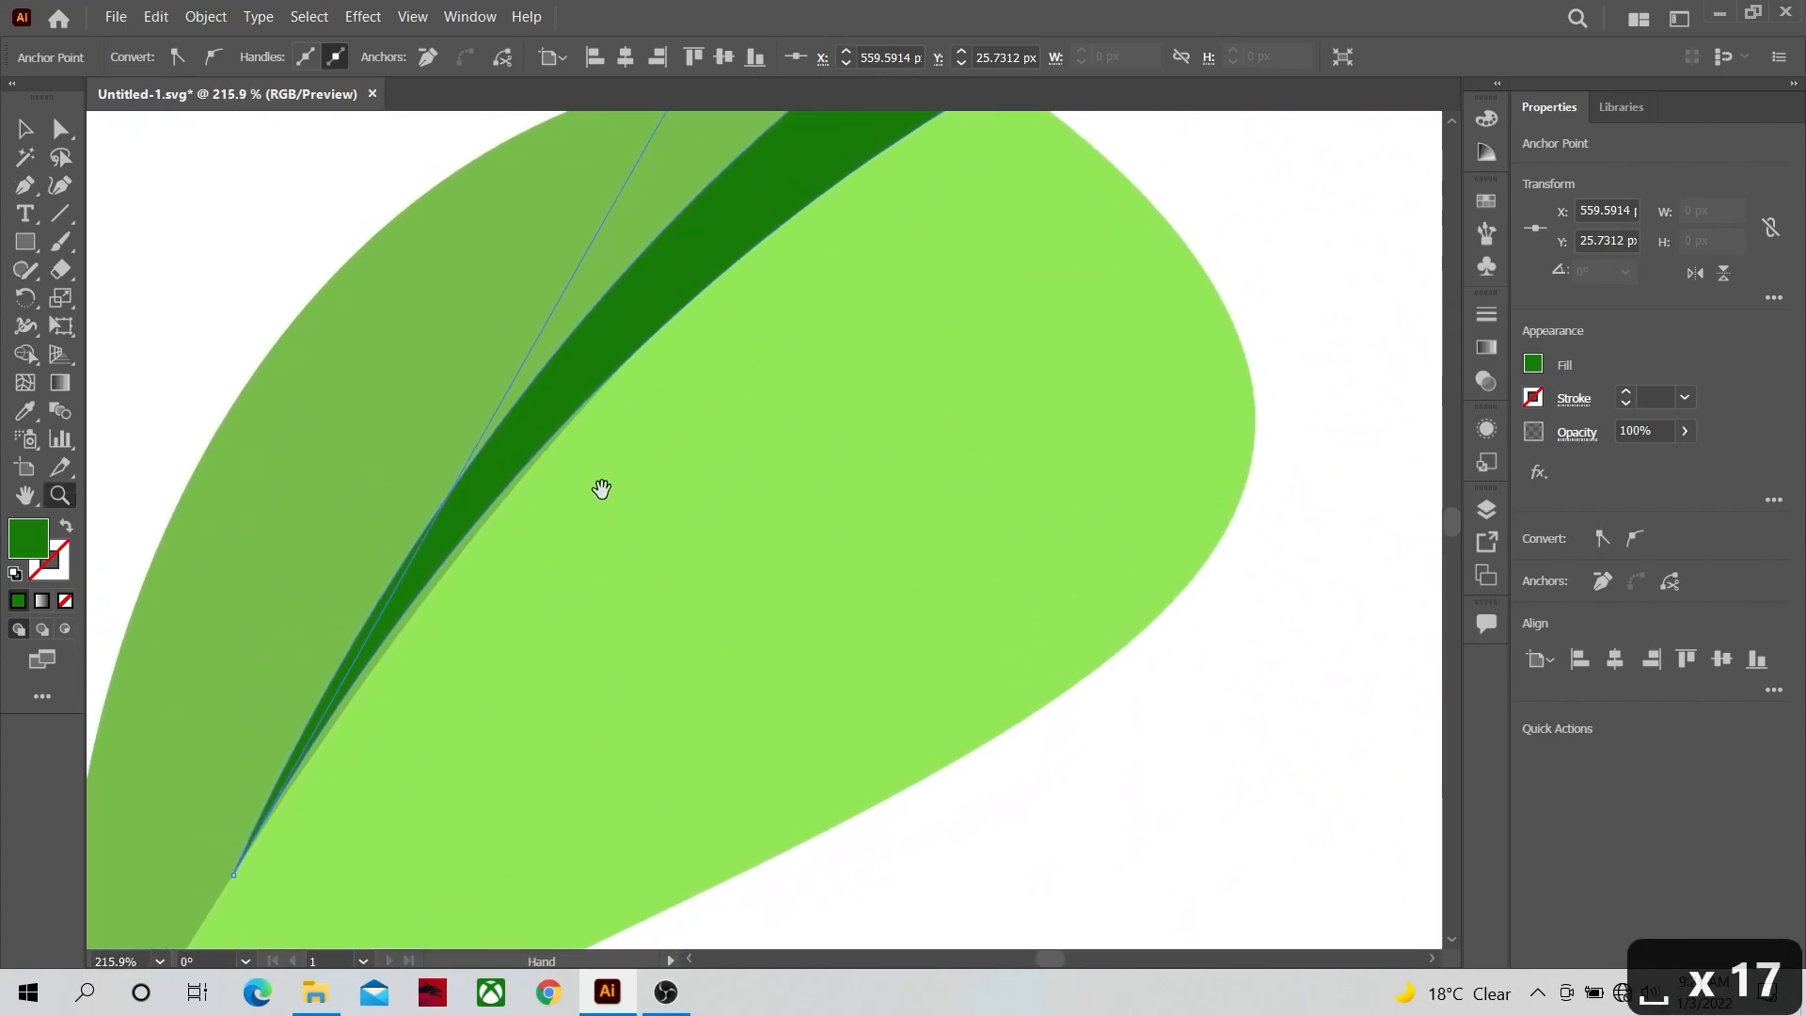
left_click(25, 185)
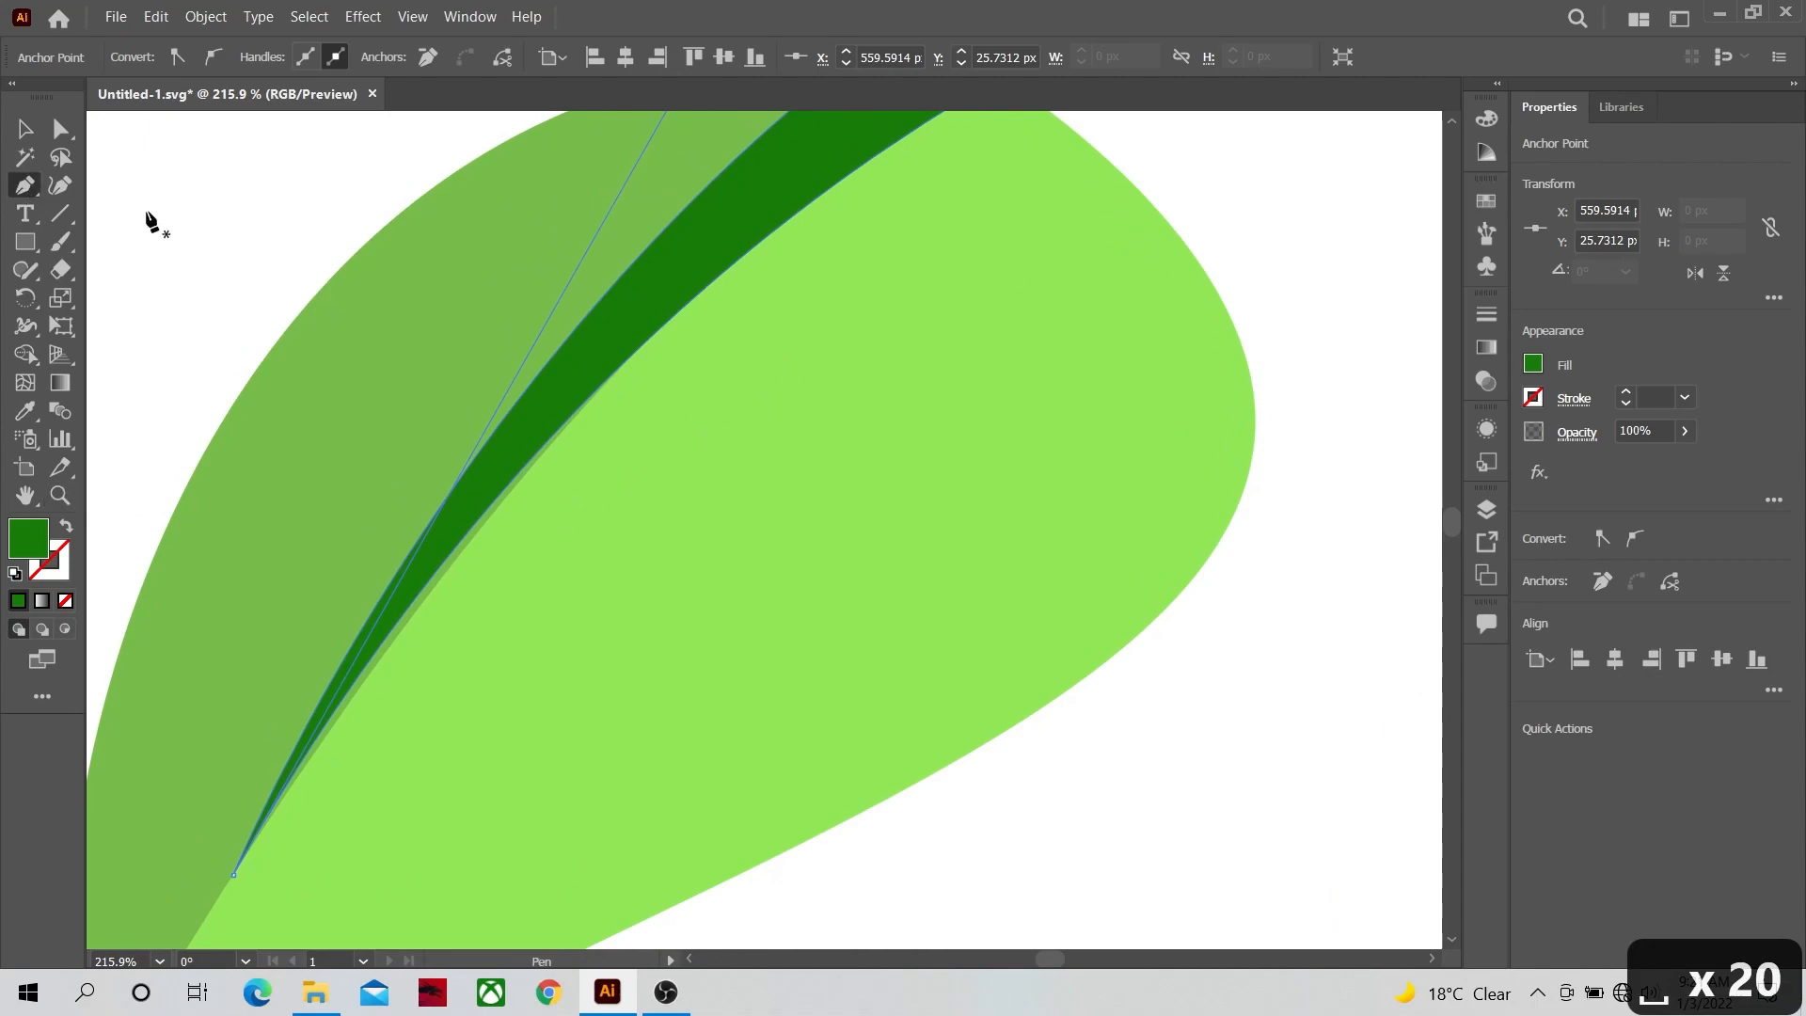
left_click(721, 255)
left_click(769, 223)
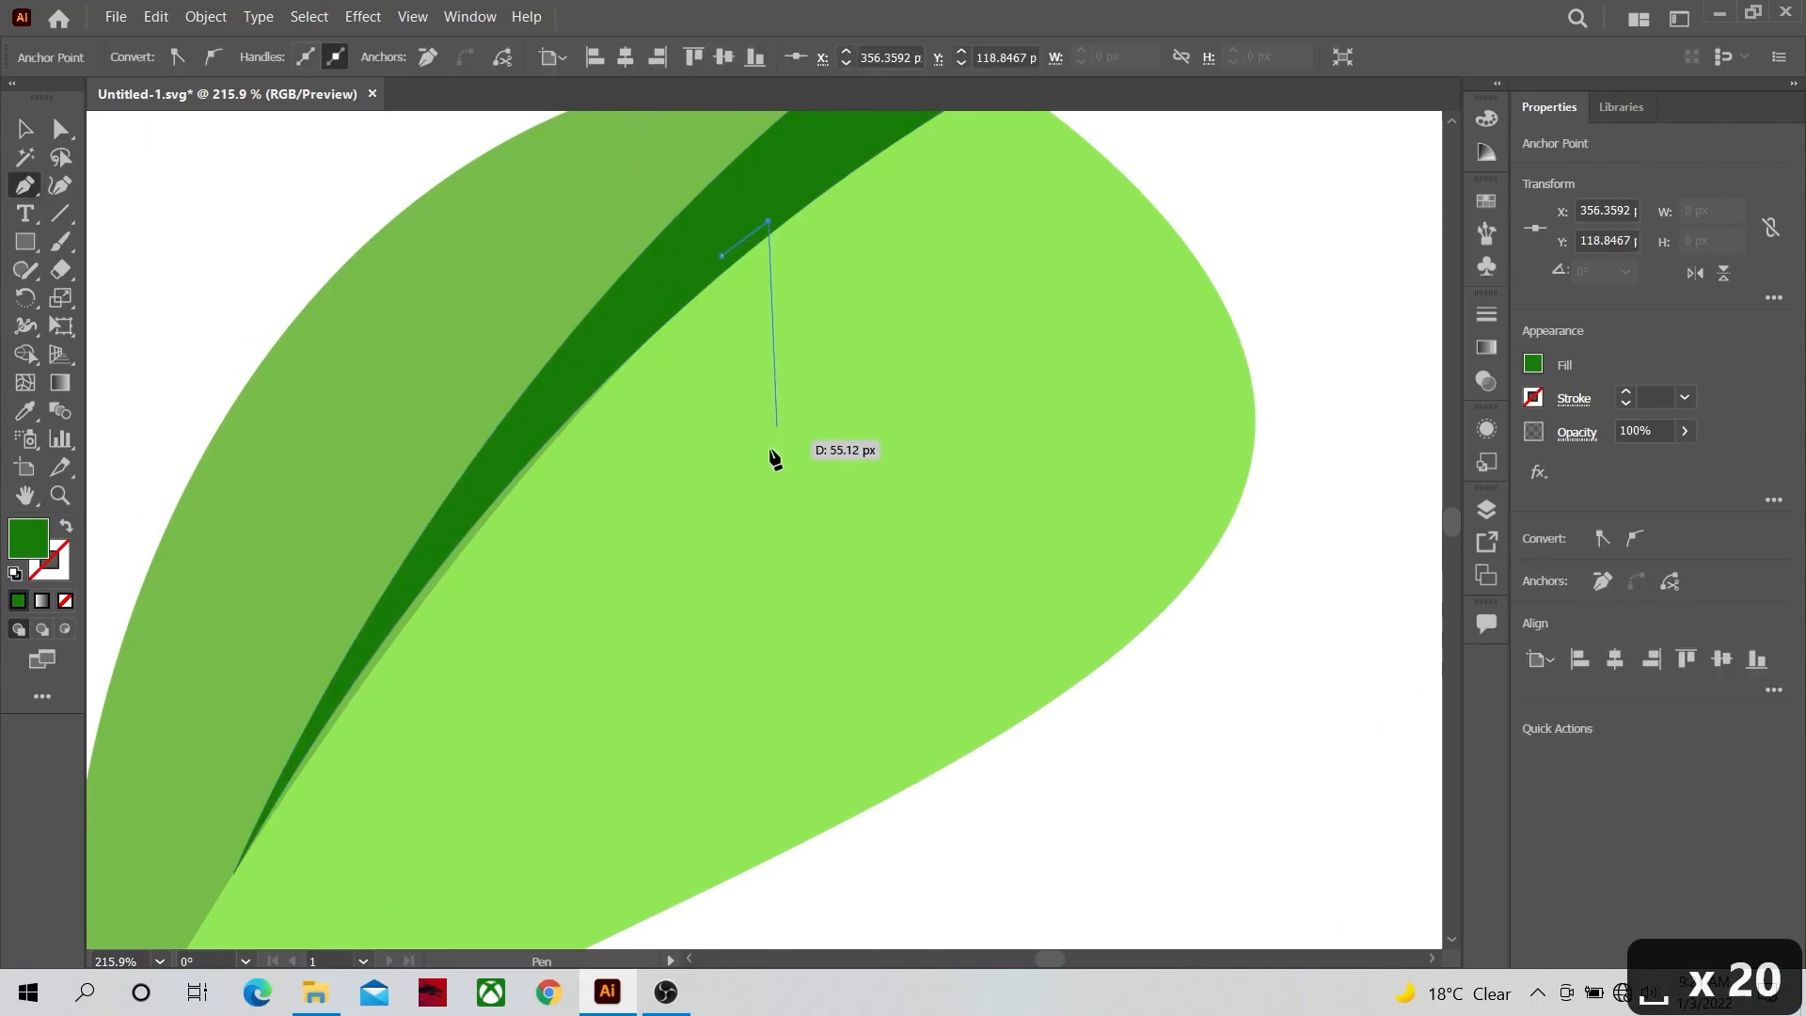
left_click_drag(749, 508, 633, 625)
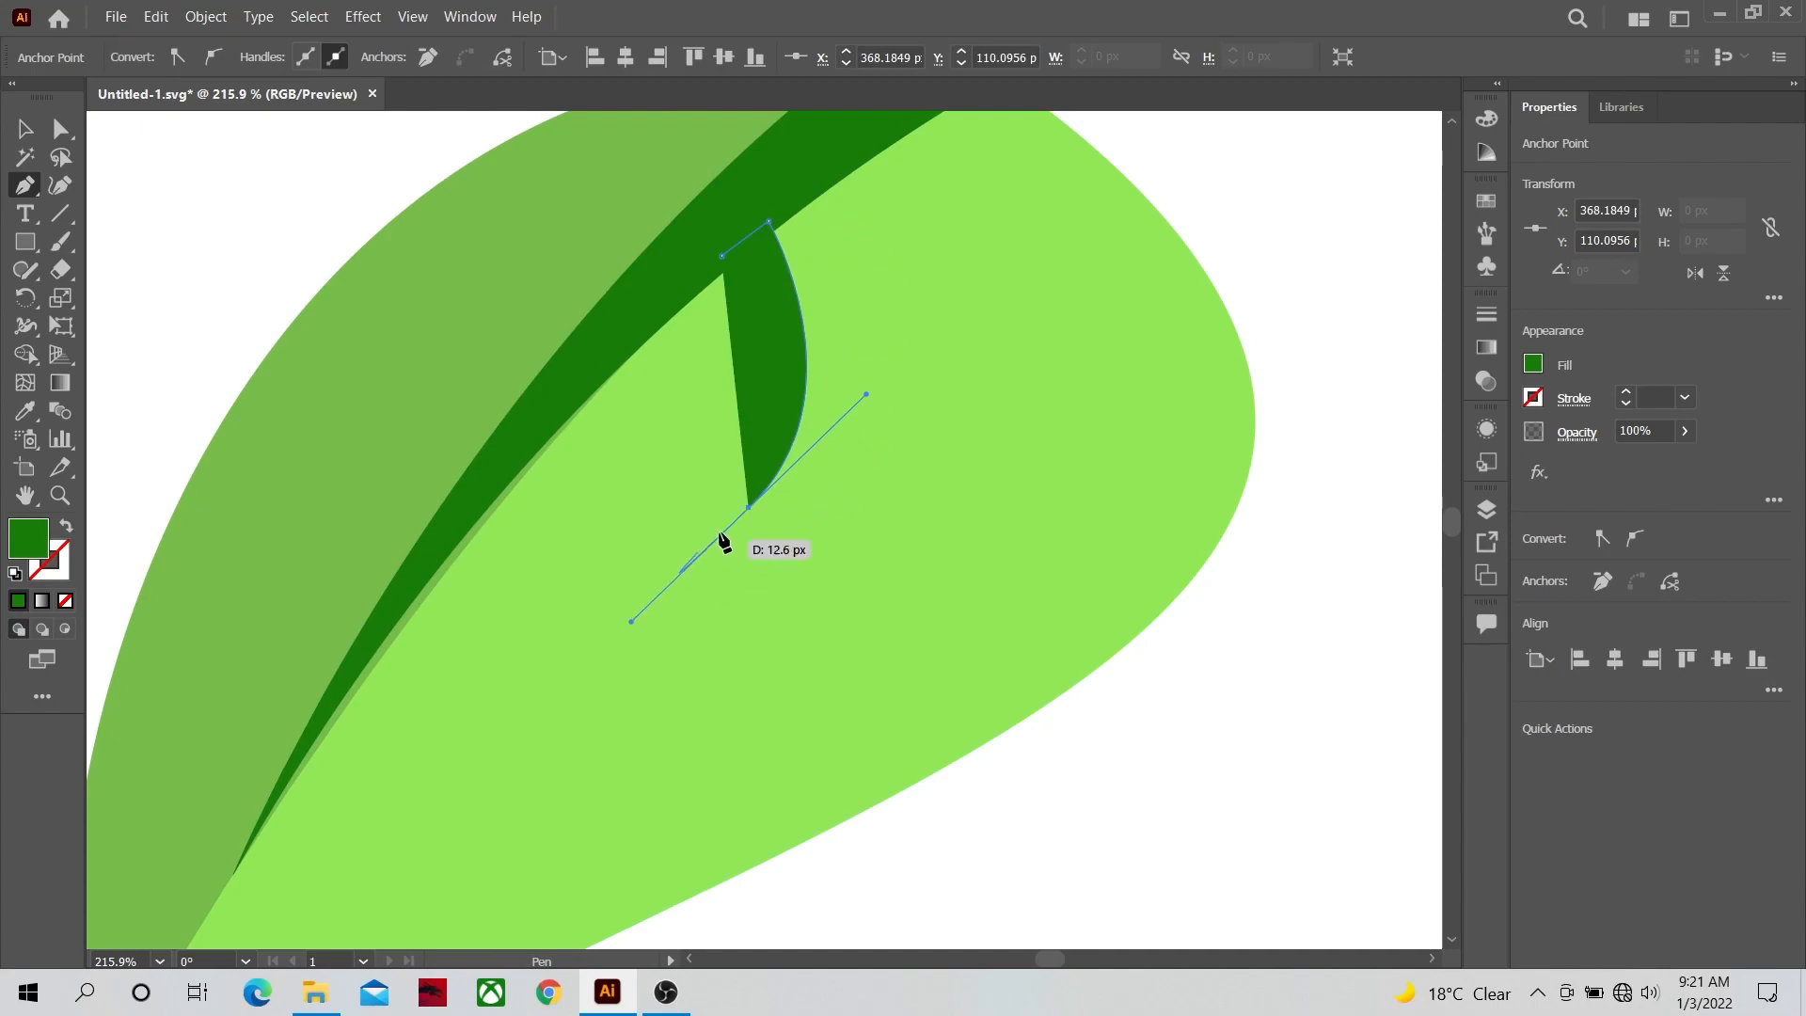
left_click(749, 508)
left_click_drag(721, 255, 626, 222)
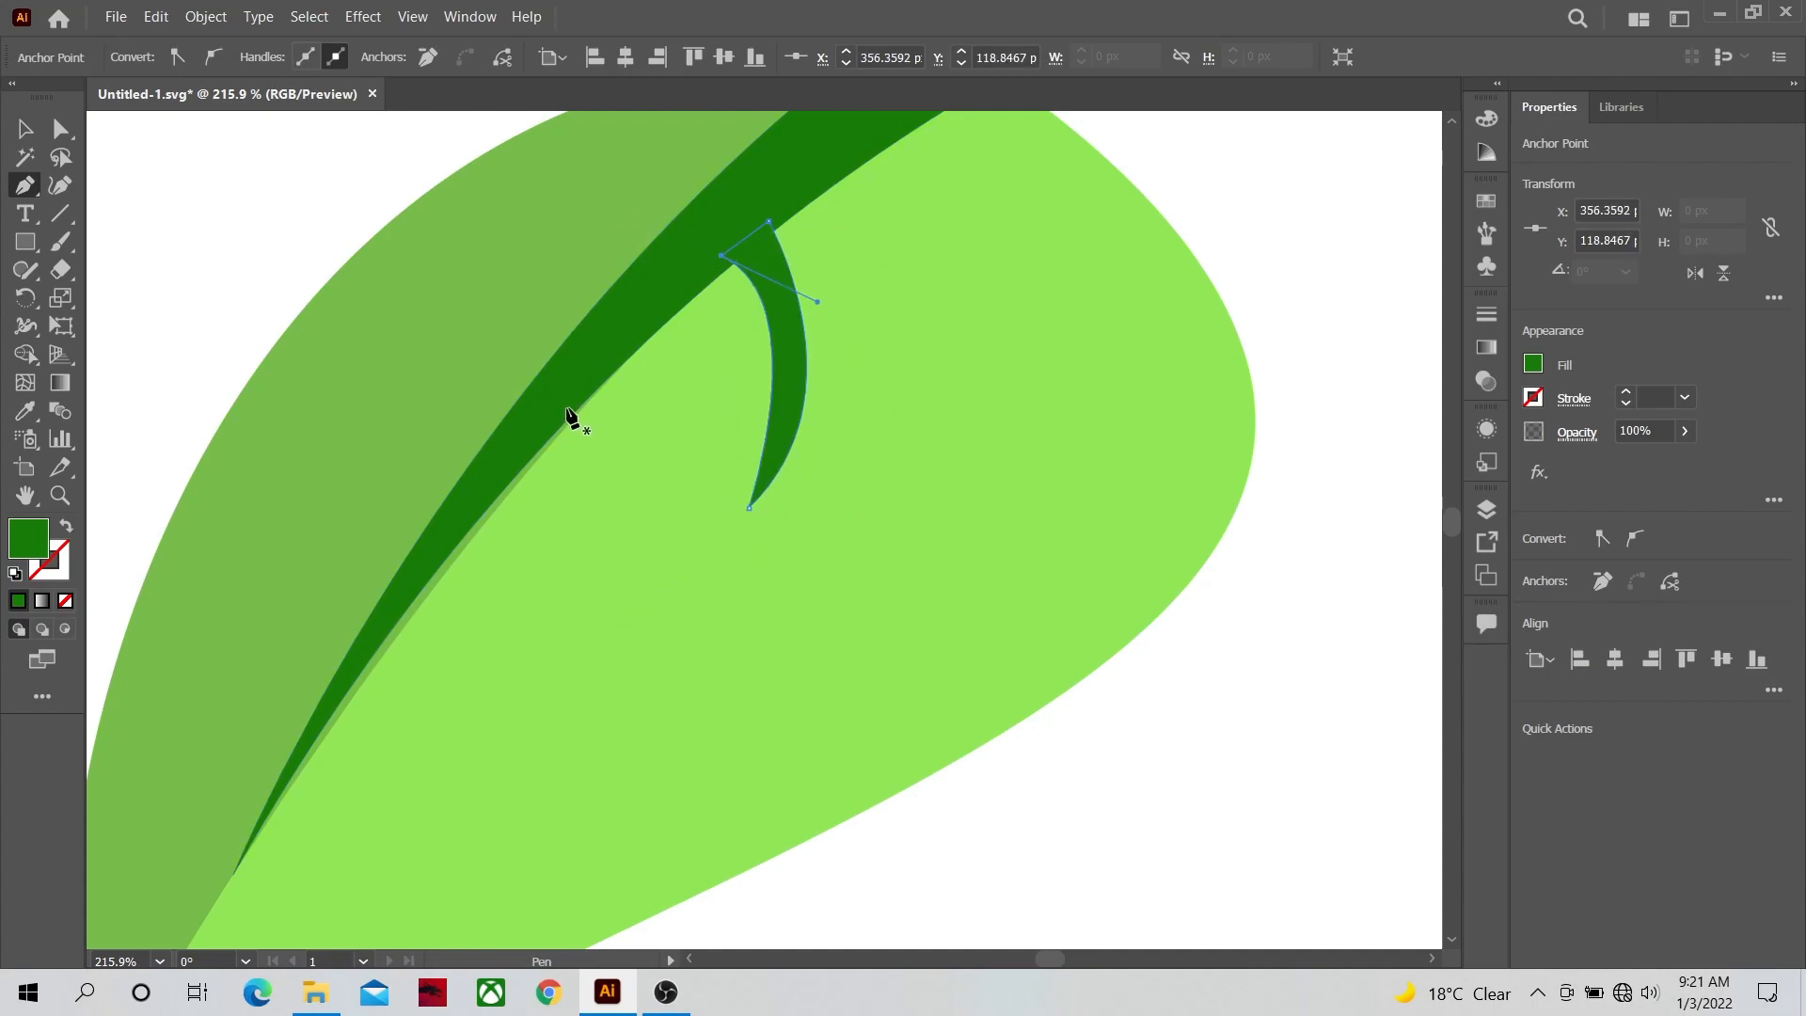
Step: Draw a second, slightly smaller tapered vein in the leaf's light green half, closer to the leaf tip
left_click(580, 384)
left_click(611, 351)
left_click_drag(607, 593, 508, 701)
left_click(606, 592)
left_click_drag(514, 350, 489, 302)
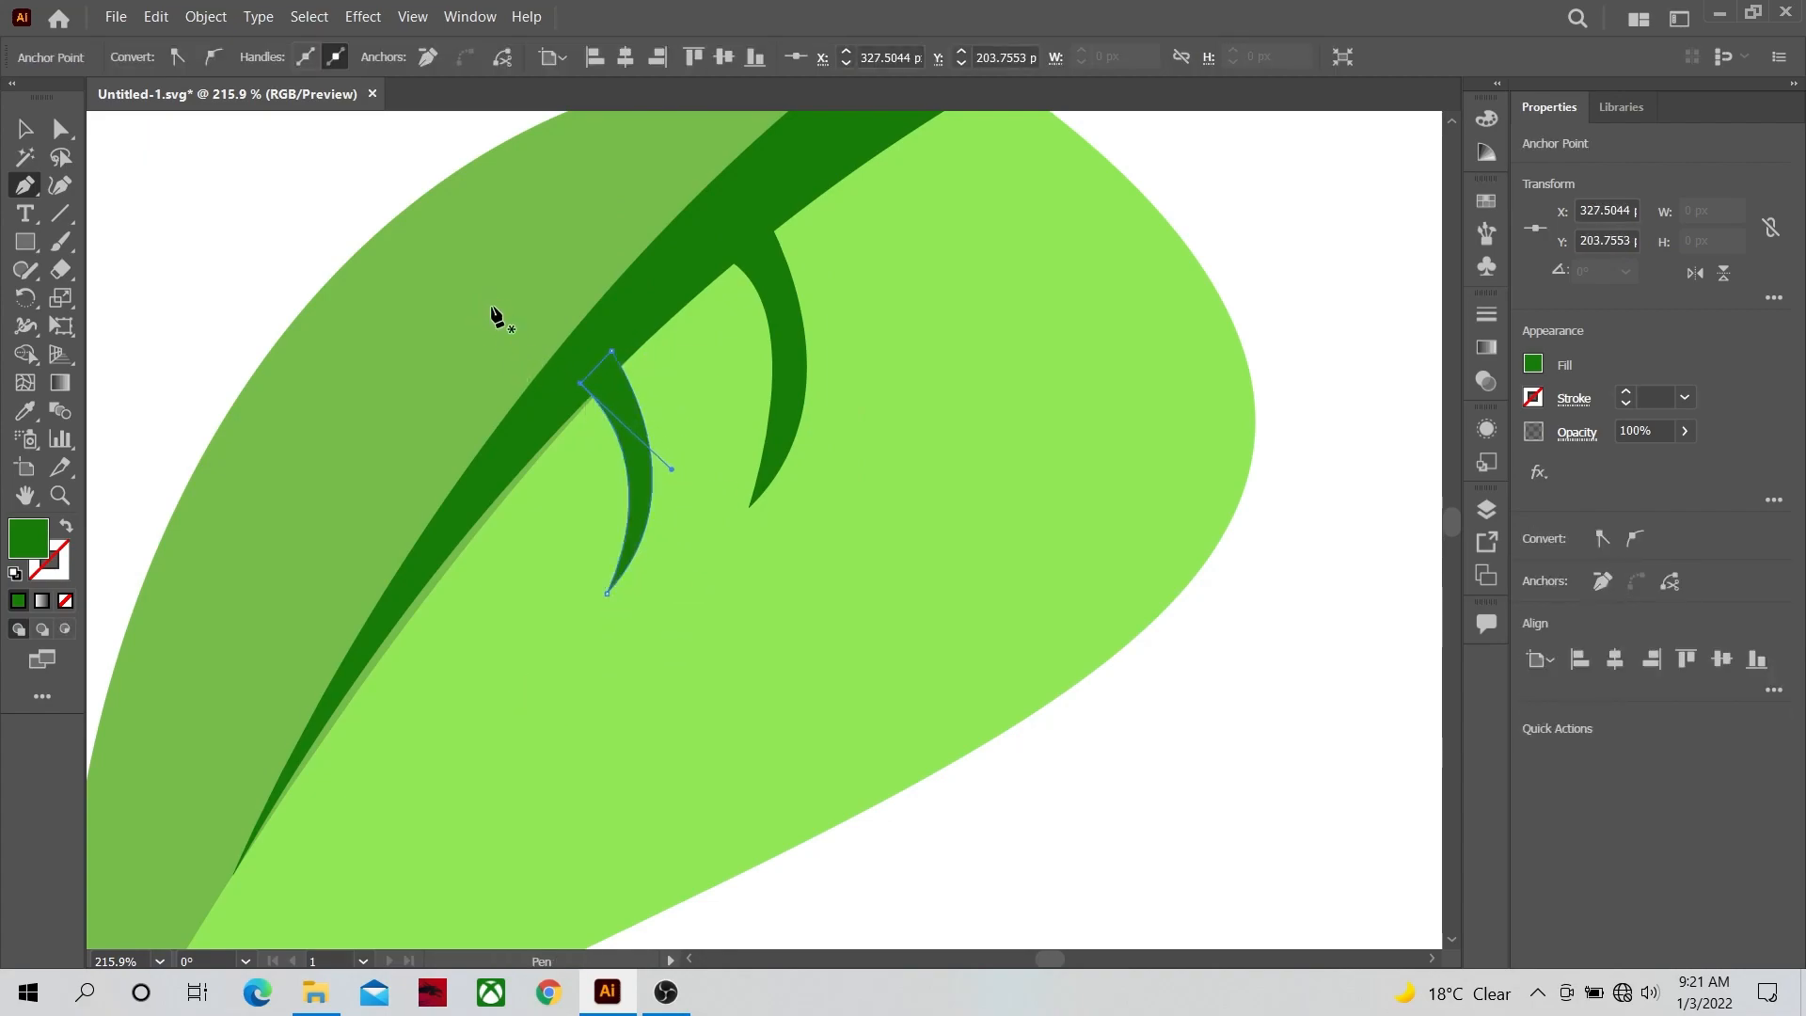
Step: Draw a third, smallest tapered vein in the light green half, nearest the midrib's pointed end
key("space")
left_click_drag(482, 493, 498, 406)
left_click(503, 402)
left_click(476, 437)
left_click_drag(480, 590, 439, 658)
left_click(481, 590)
Step: Draw a curved, tapered vein into the leaf's medium green half, opposite the smallest vein
left_click(502, 401)
left_click(477, 406)
left_click_drag(275, 530, 235, 707)
left_click(276, 529)
left_click_drag(446, 448, 541, 498)
Step: Draw a second tapered vein in the medium green half, opposite the middle vein of the light half
key("space")
left_click_drag(468, 235, 230, 671)
left_click(495, 556)
left_click(523, 526)
left_click(301, 555)
left_click(490, 556)
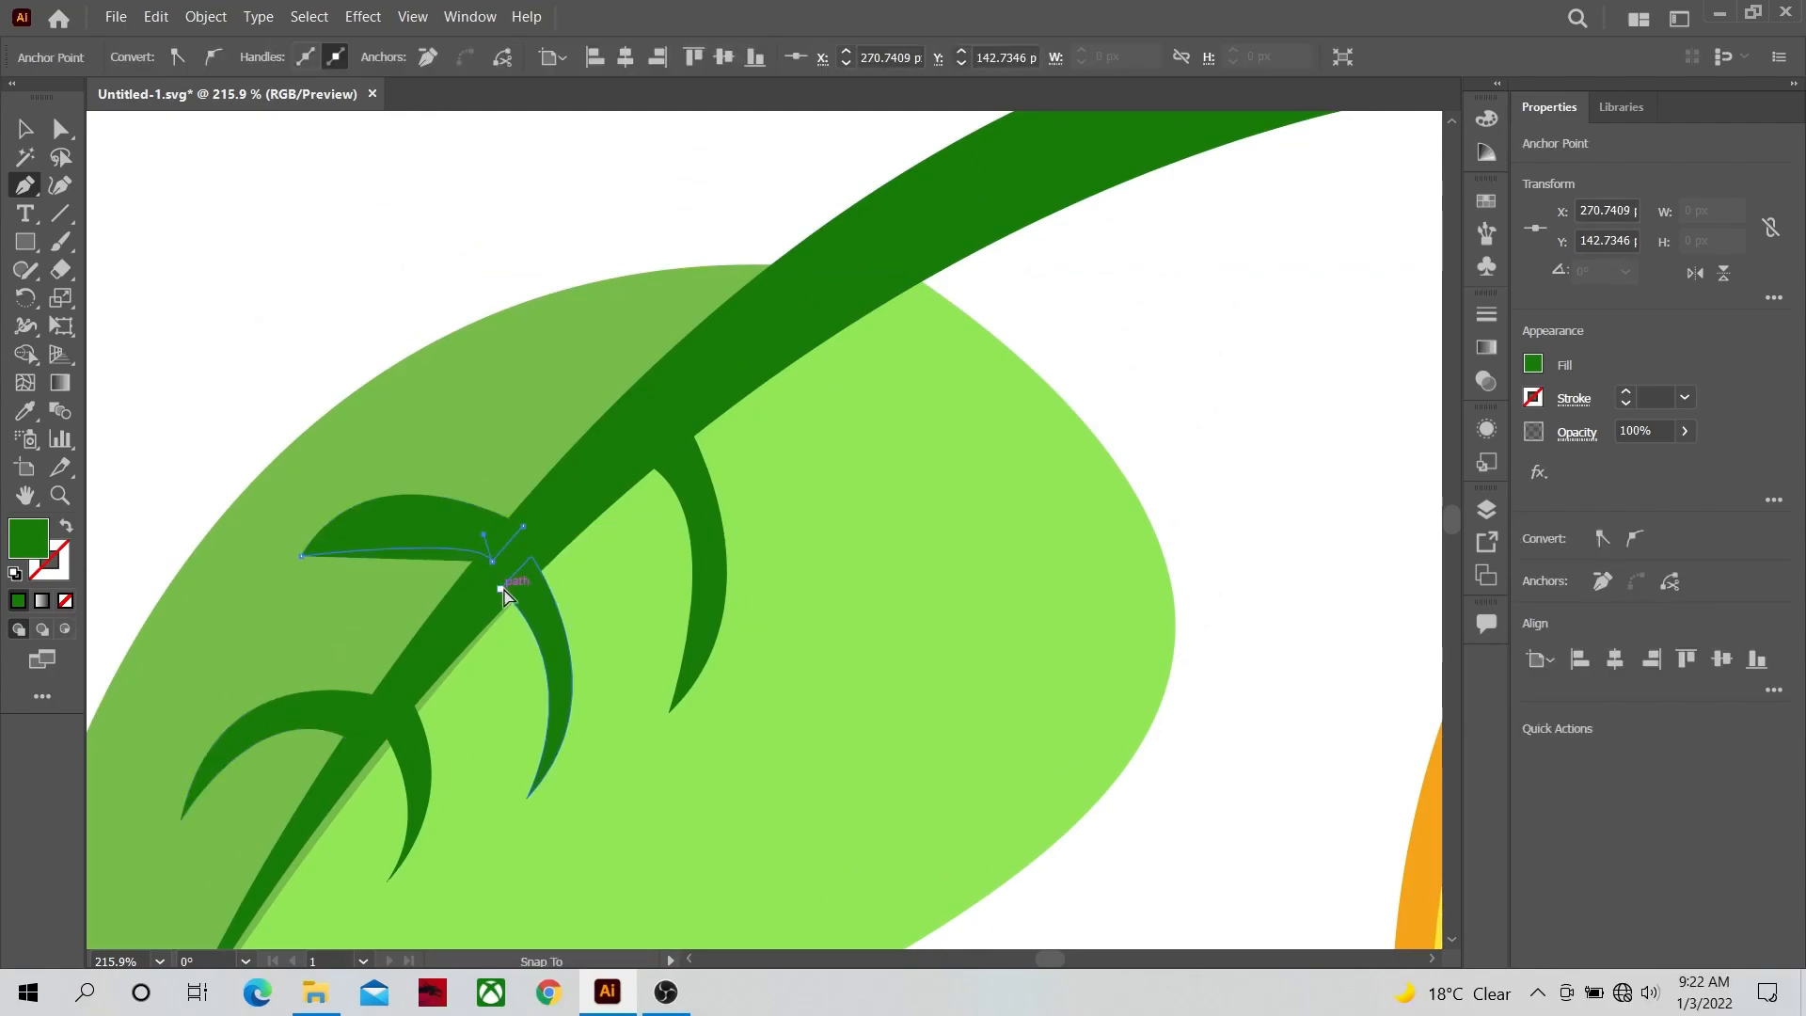
Step: Draw a third, smaller tapered vein in the medium green half, nearest the stalk
left_click(610, 436)
left_click_drag(480, 378, 426, 411)
left_click(481, 378)
left_click_drag(633, 404, 605, 460)
left_click(633, 405)
left_click(609, 436)
Step: Select both leaf halves, the midrib and all side veins, and group them
key("z")
key("space")
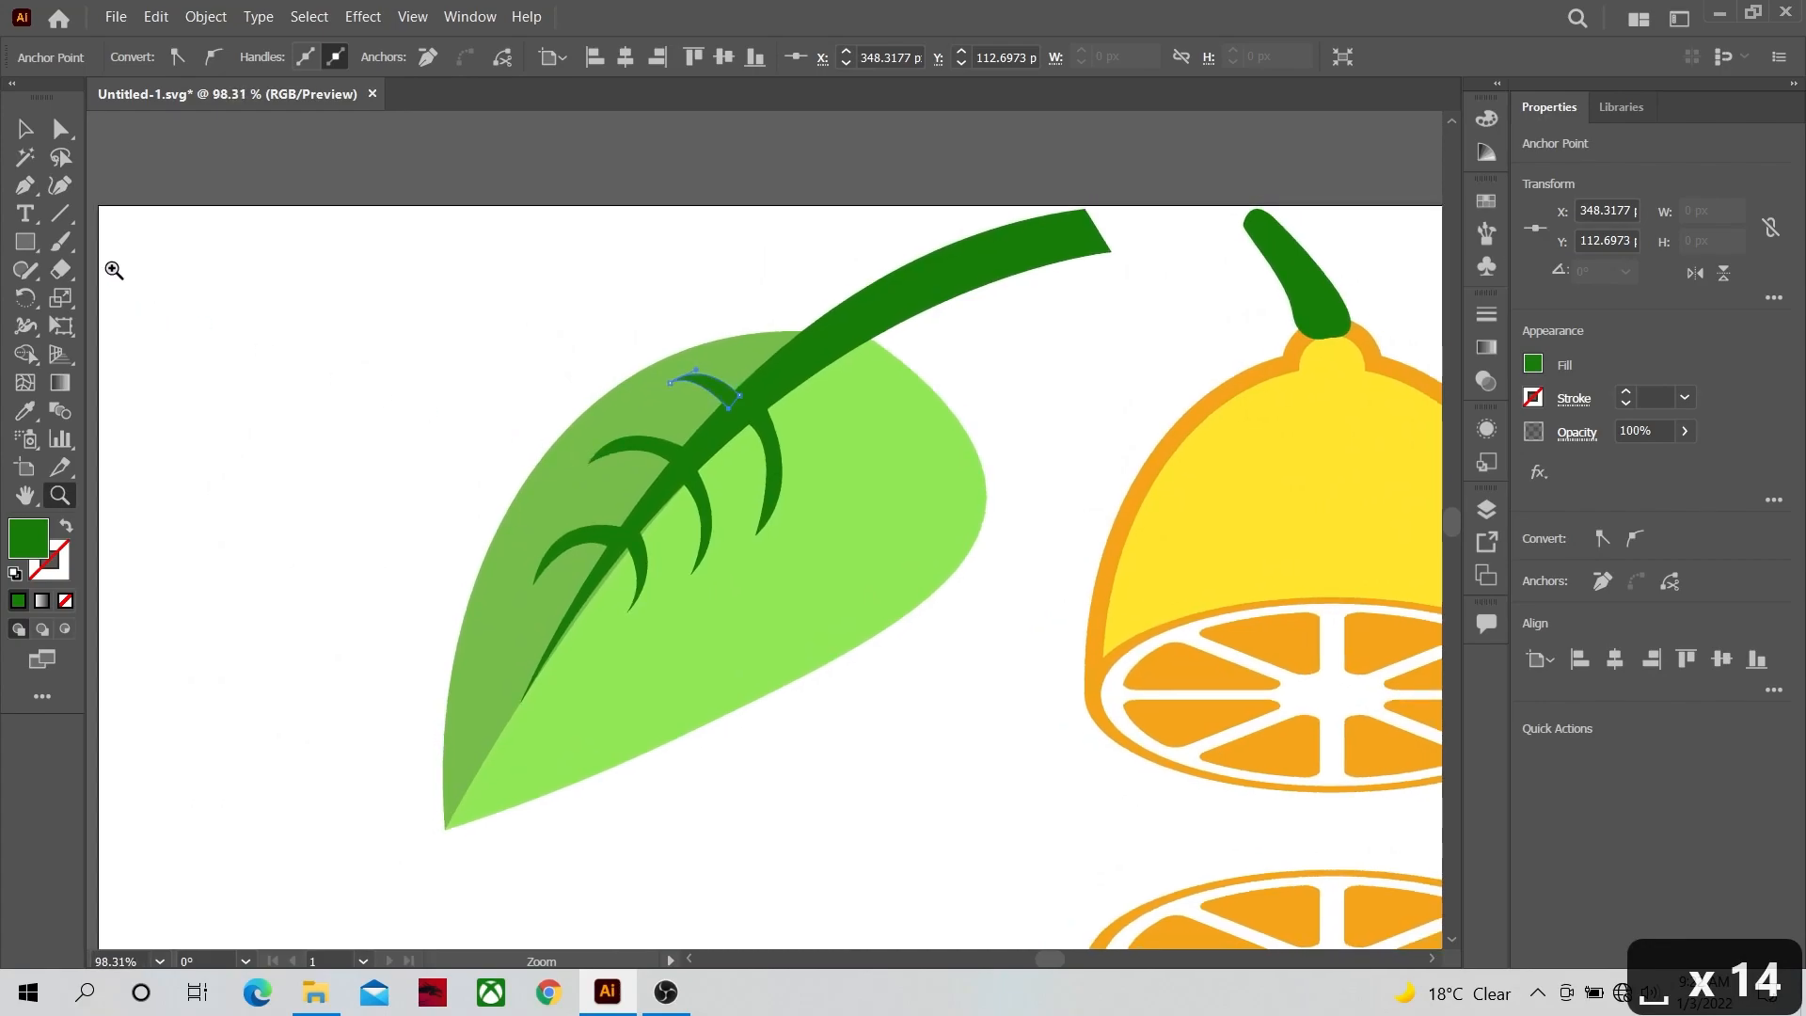
left_click(23, 129)
left_click_drag(492, 280, 771, 487)
left_click_drag(873, 604, 901, 653)
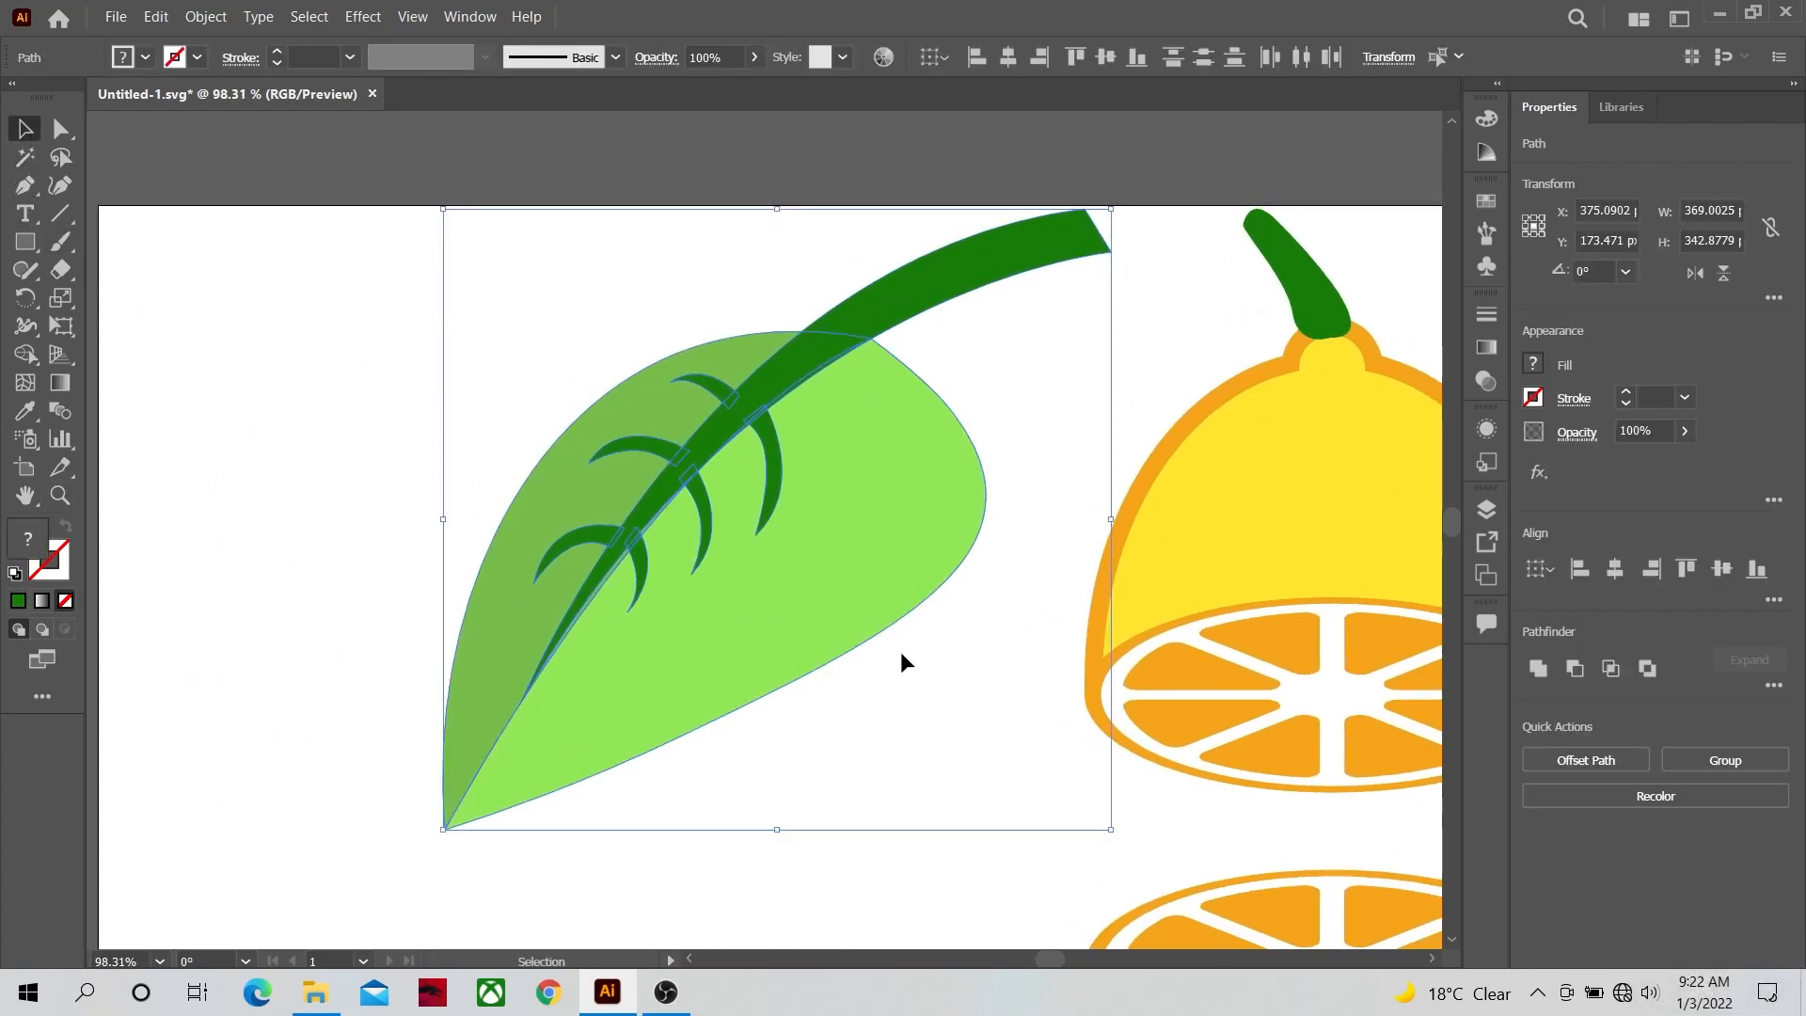
key("ctrl+g")
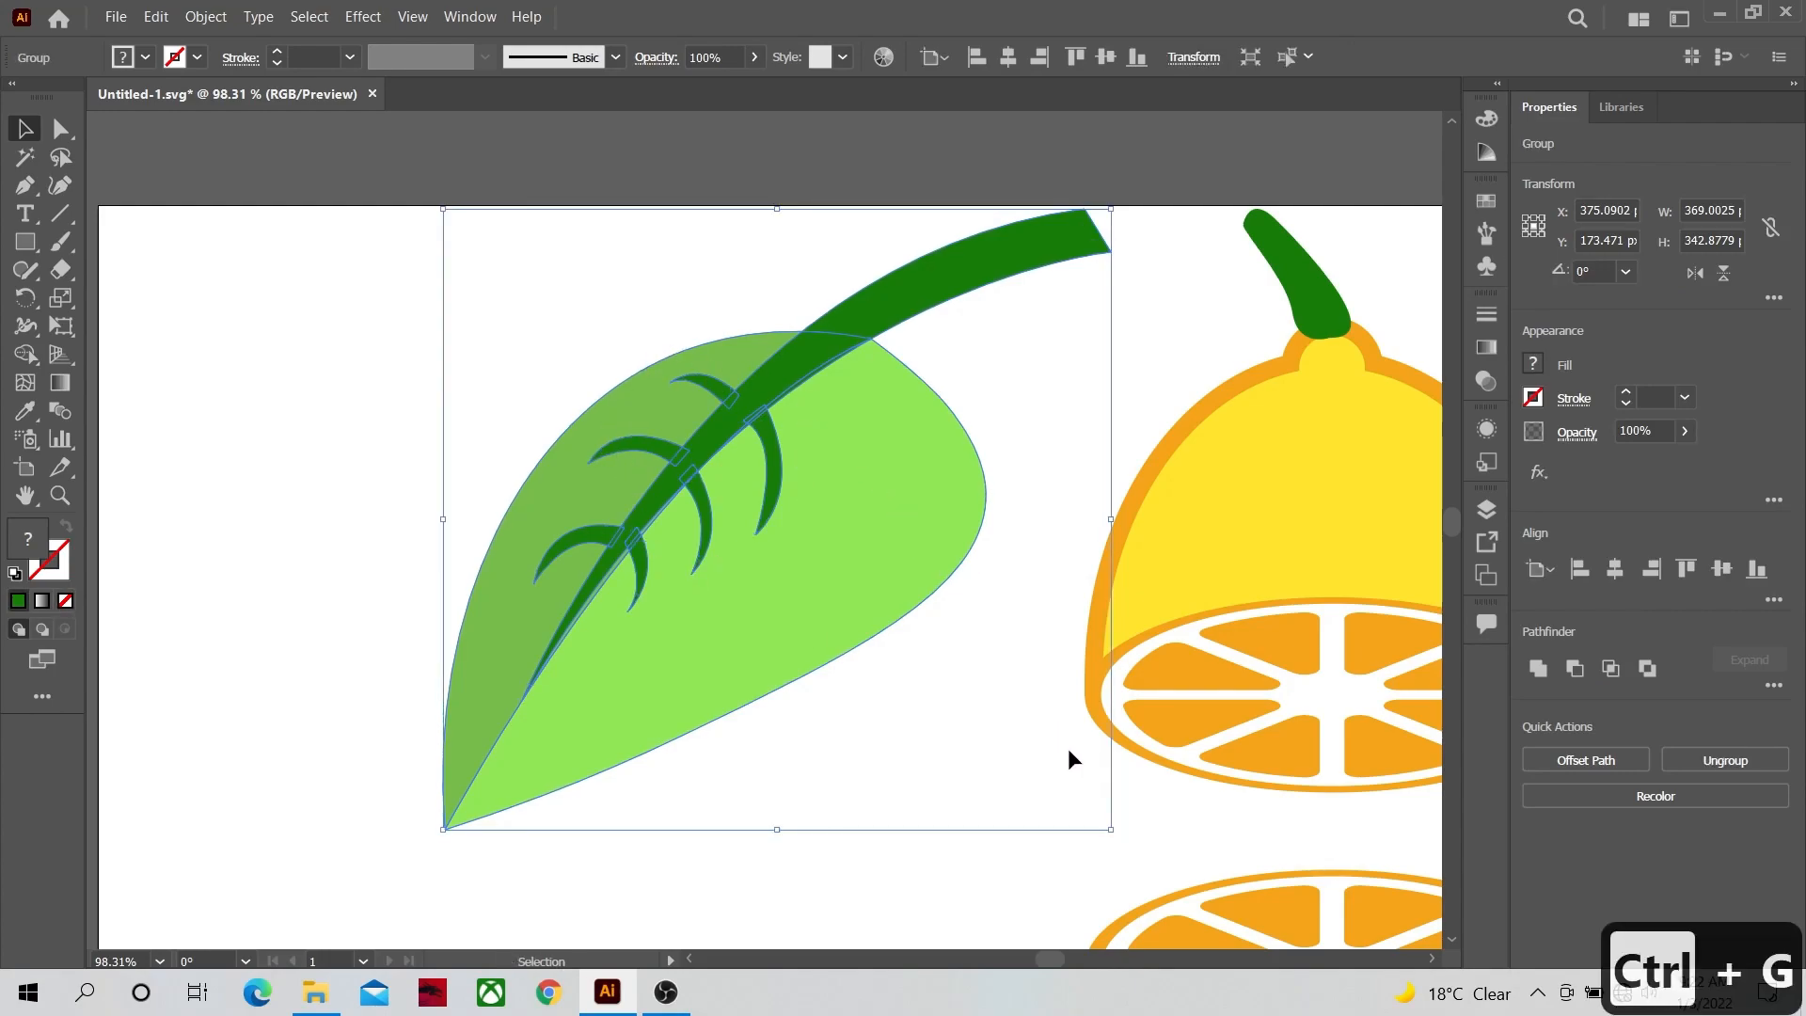
Step: Scale the leaf group down, rotate it about 20°, and place it with its stalk joining the upper lemon half's stem
left_click_drag(1114, 833, 758, 645)
left_click_drag(647, 390, 771, 429)
left_click_drag(617, 571, 713, 593)
left_click_drag(709, 504, 1128, 473)
left_click_drag(1037, 607, 1082, 545)
left_click_drag(1078, 553, 1101, 565)
left_click_drag(1164, 434, 1191, 436)
key("space")
left_click_drag(1314, 556, 852, 520)
key("ctrl+space")
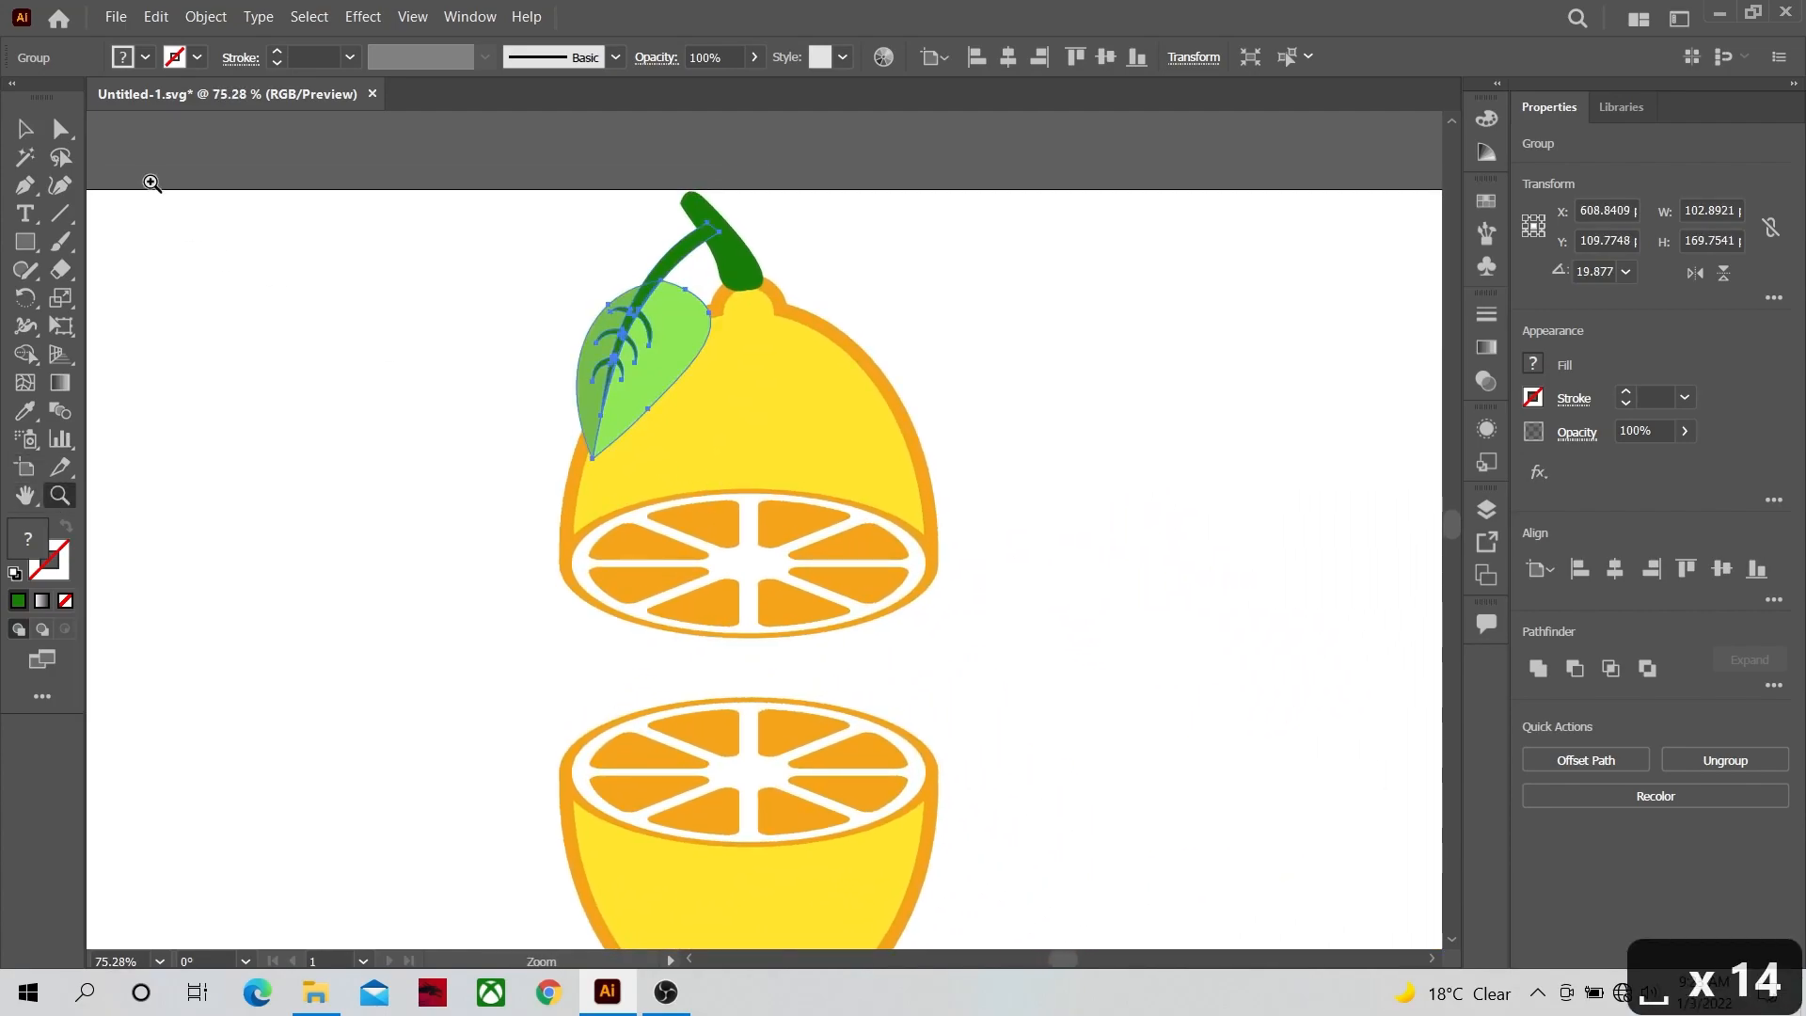
key("v")
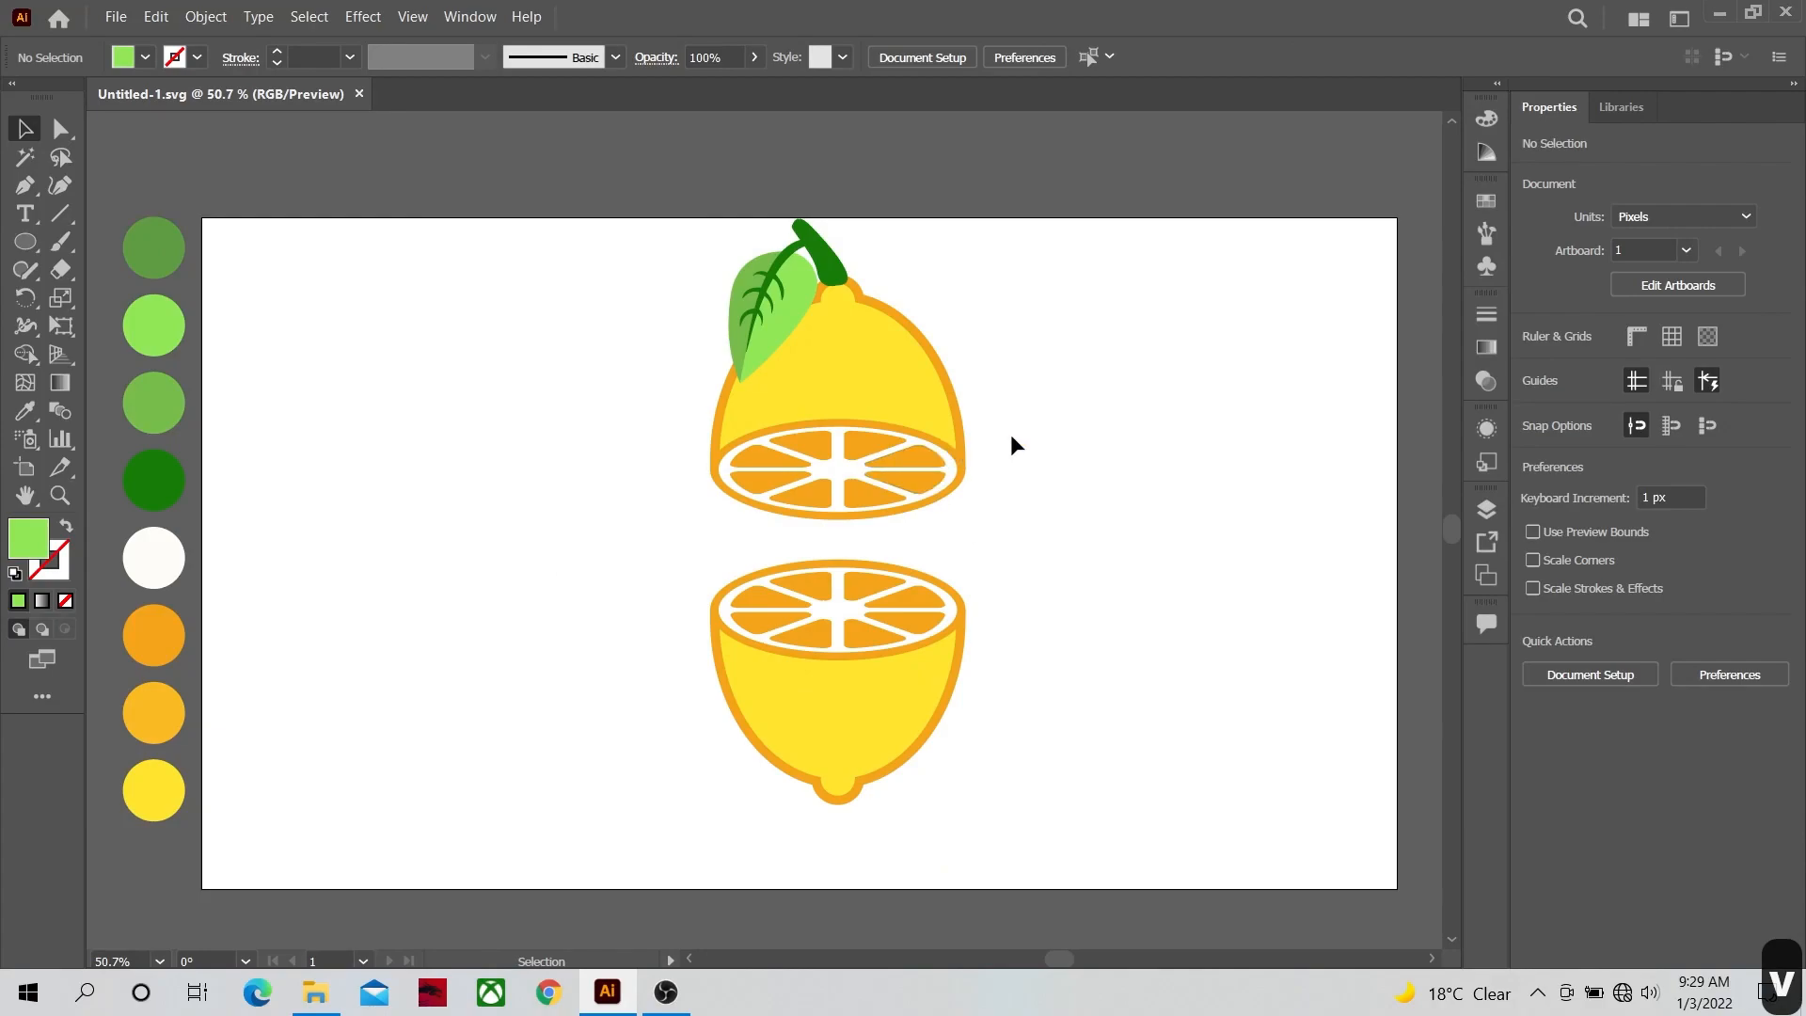
Step: Draw a closed, curved shading shape over the lower lemon half's left side, running from the cut face past the bottom nub
left_click(60, 495)
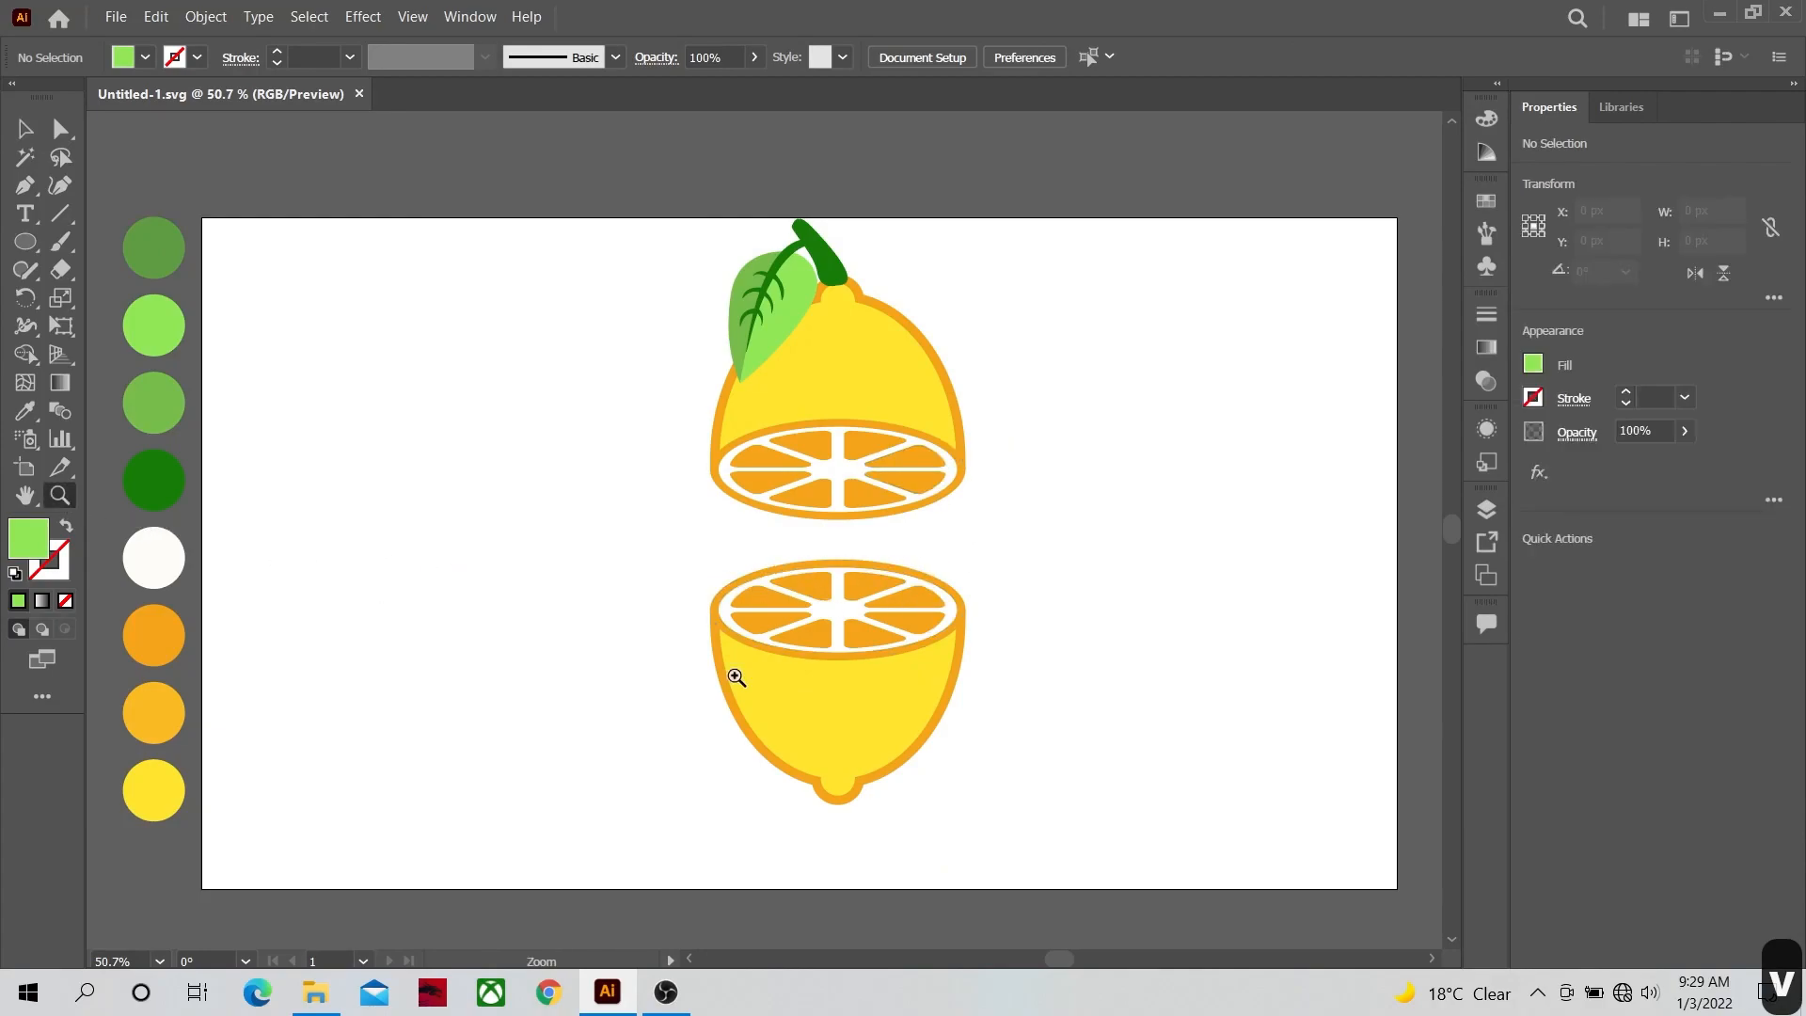
left_click_drag(827, 718, 1050, 742)
left_click_drag(910, 802, 1043, 665)
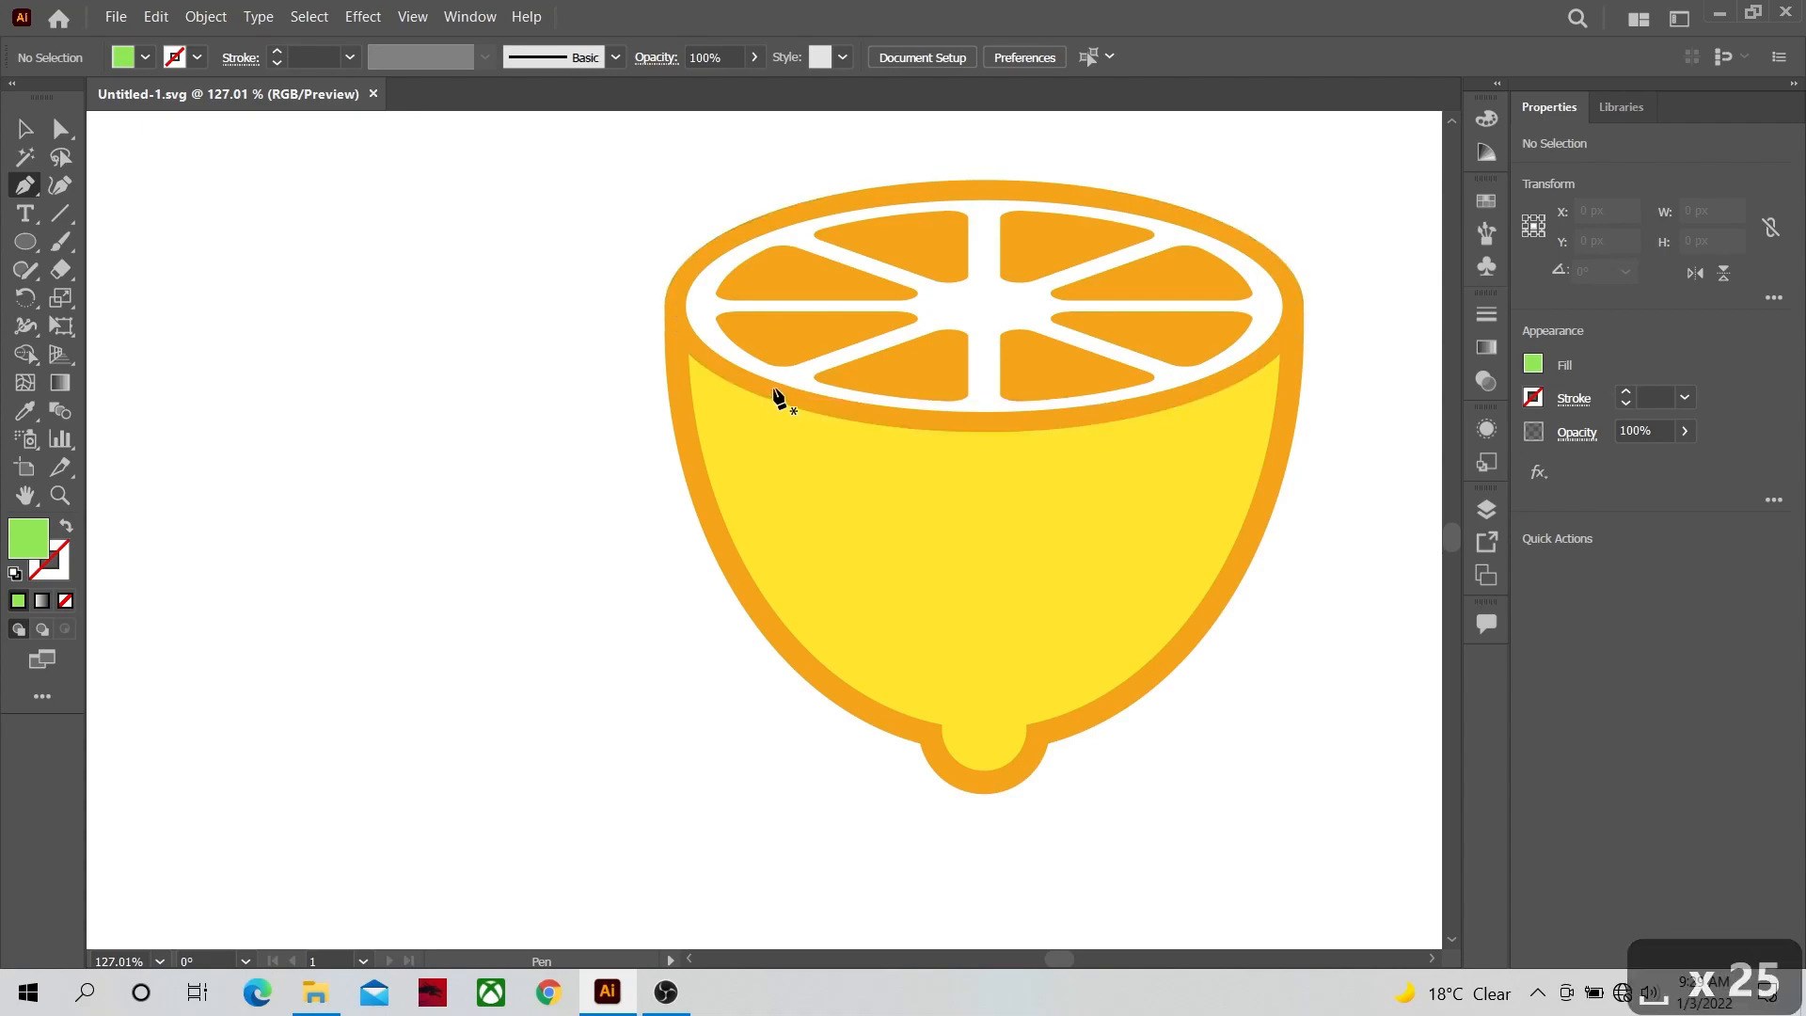
left_click(777, 361)
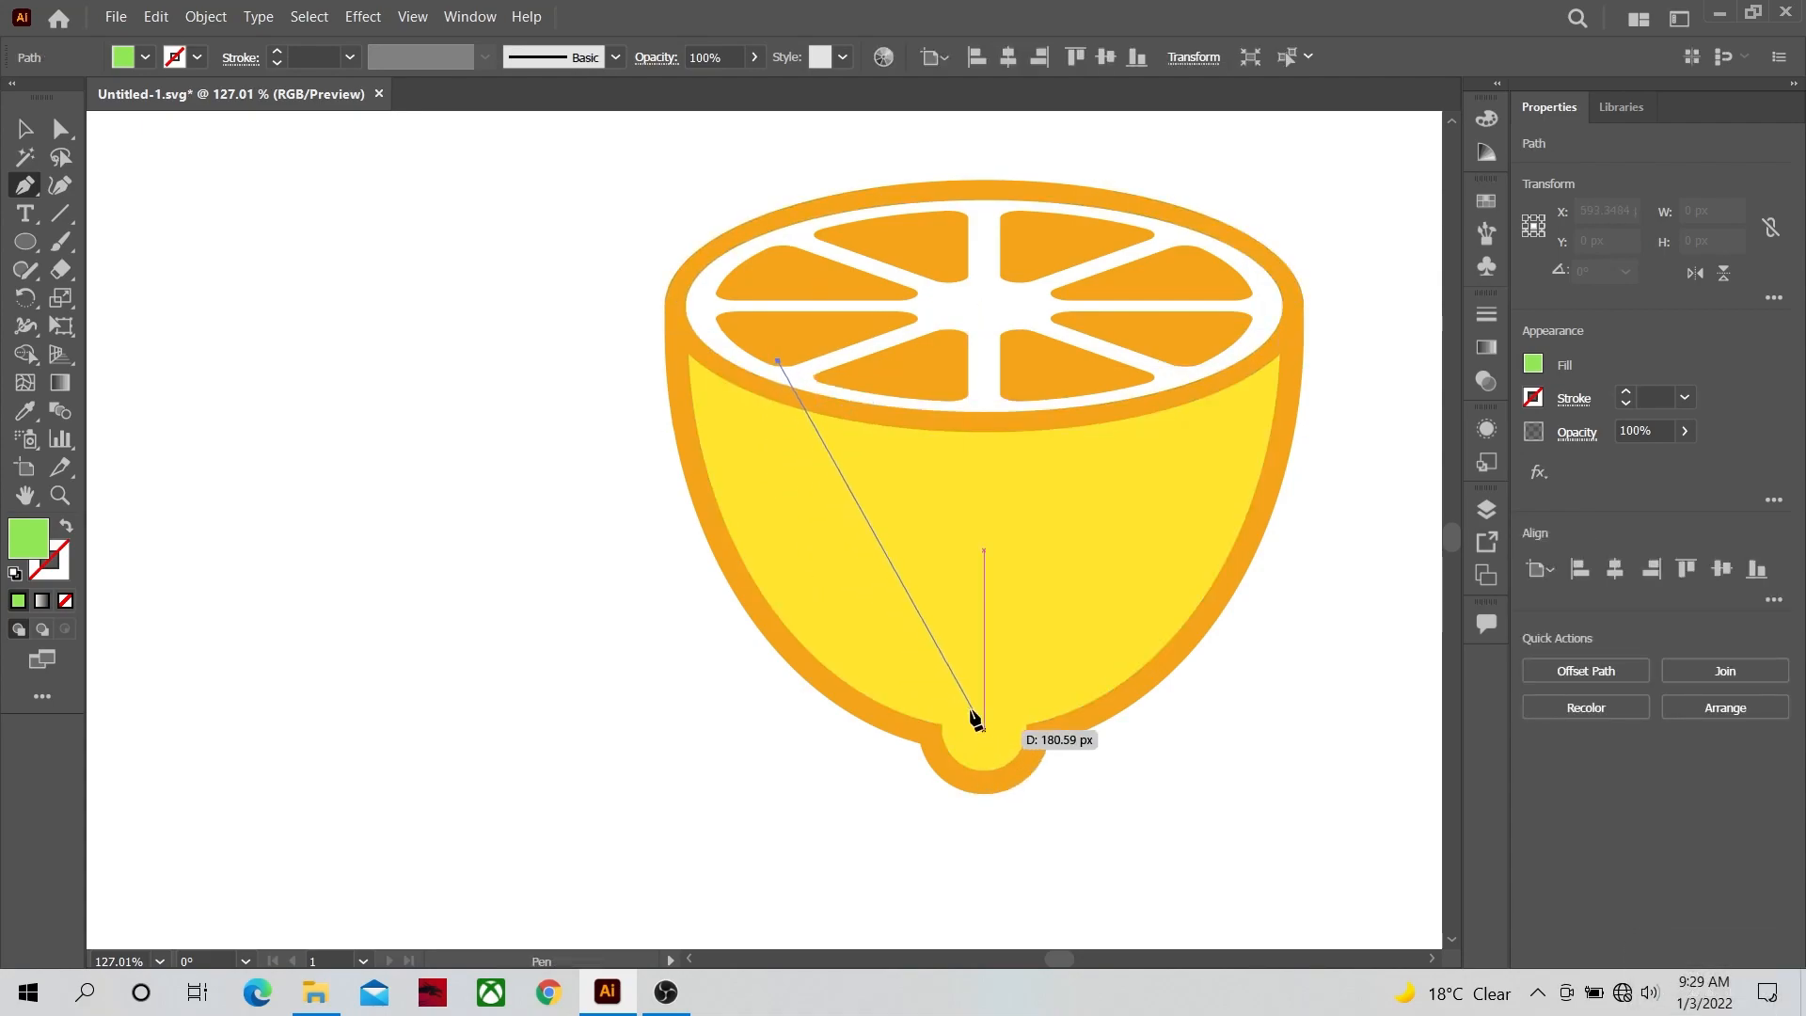
left_click_drag(950, 683, 1161, 766)
left_click_drag(943, 857, 952, 853)
left_click_drag(811, 887, 823, 900)
left_click_drag(639, 584, 597, 445)
left_click_drag(777, 361, 1019, 488)
Step: Trim off the shading shape's part outside the yellow lemon body with the Shape Builder
key("v")
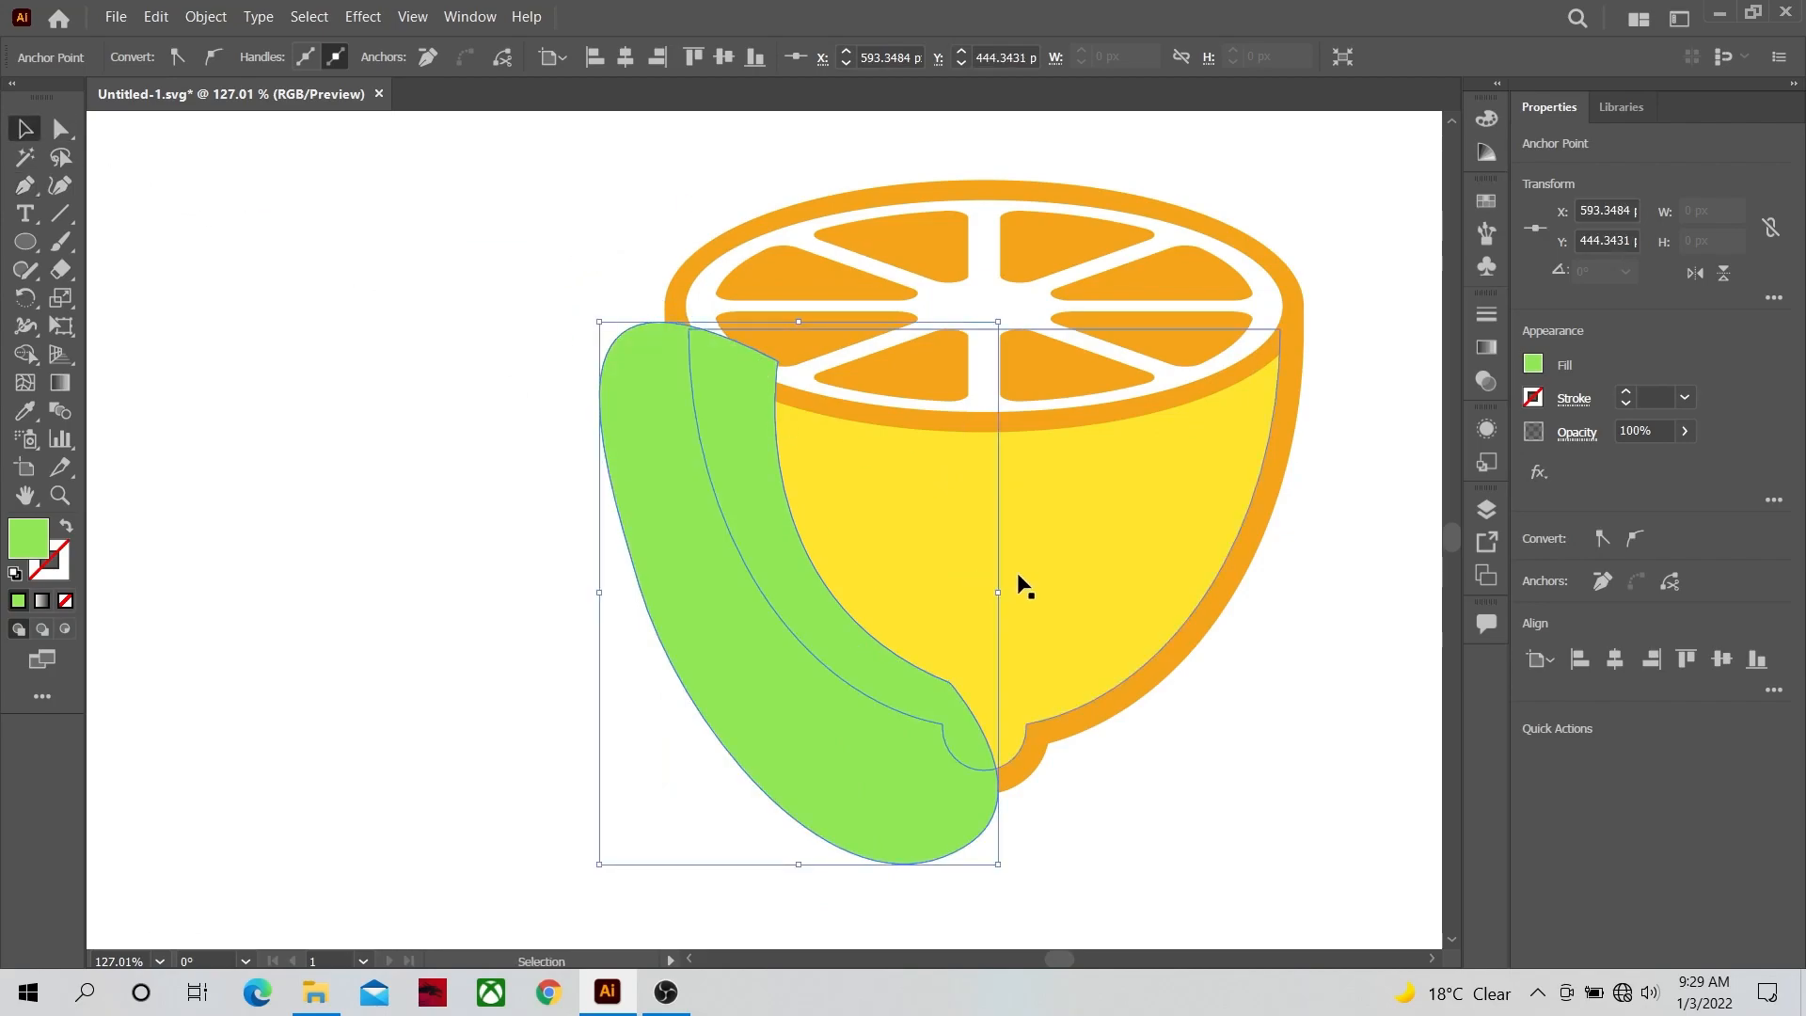
left_click(1049, 608, "shift")
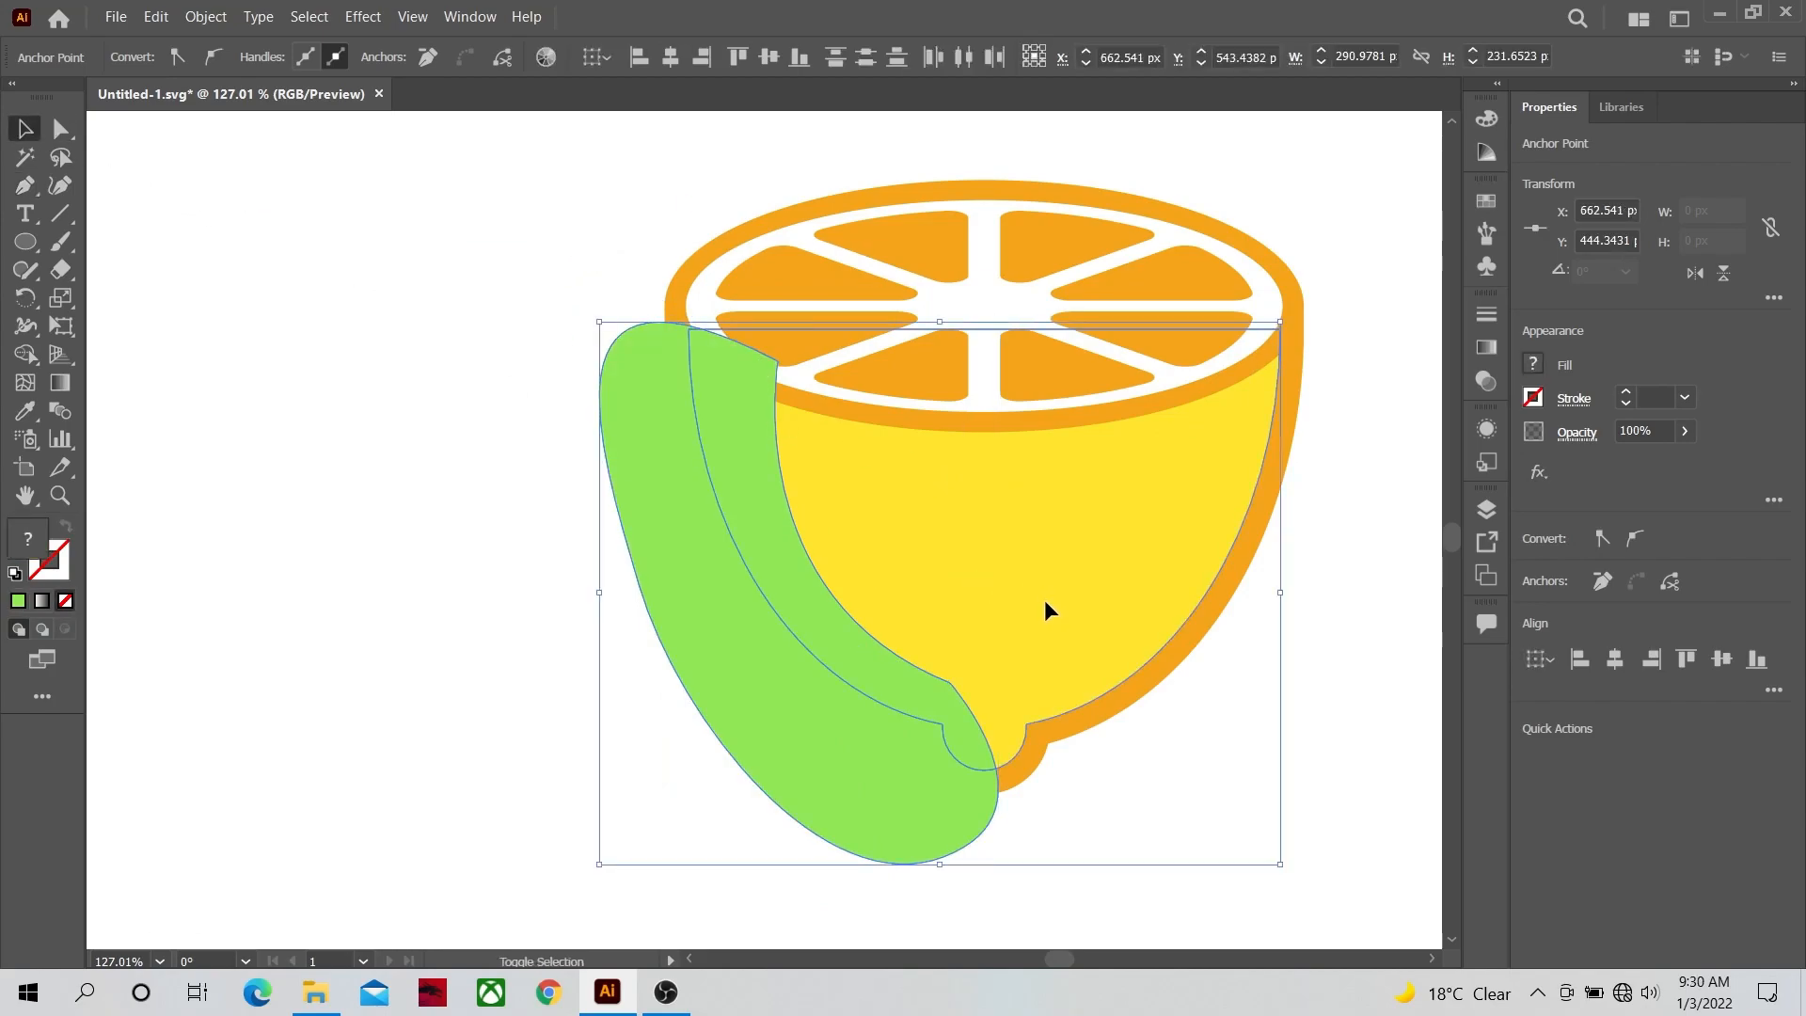
left_click(27, 358)
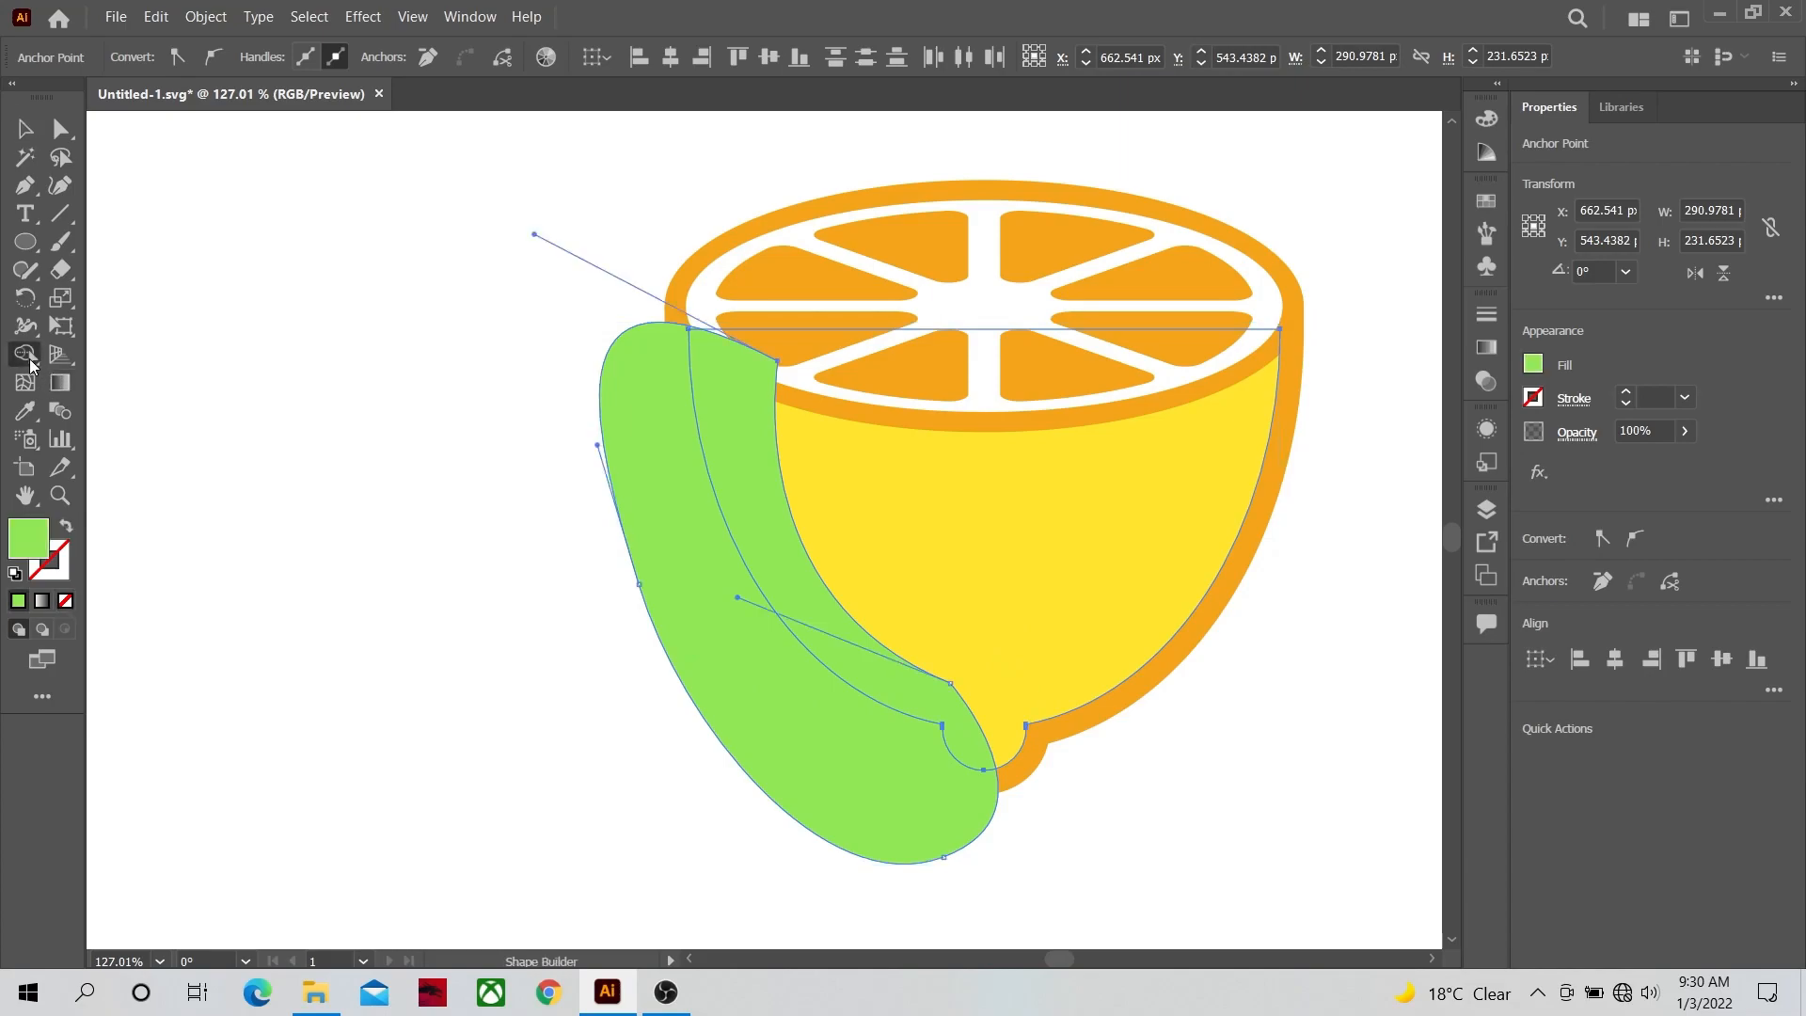
left_click(650, 577, "alt")
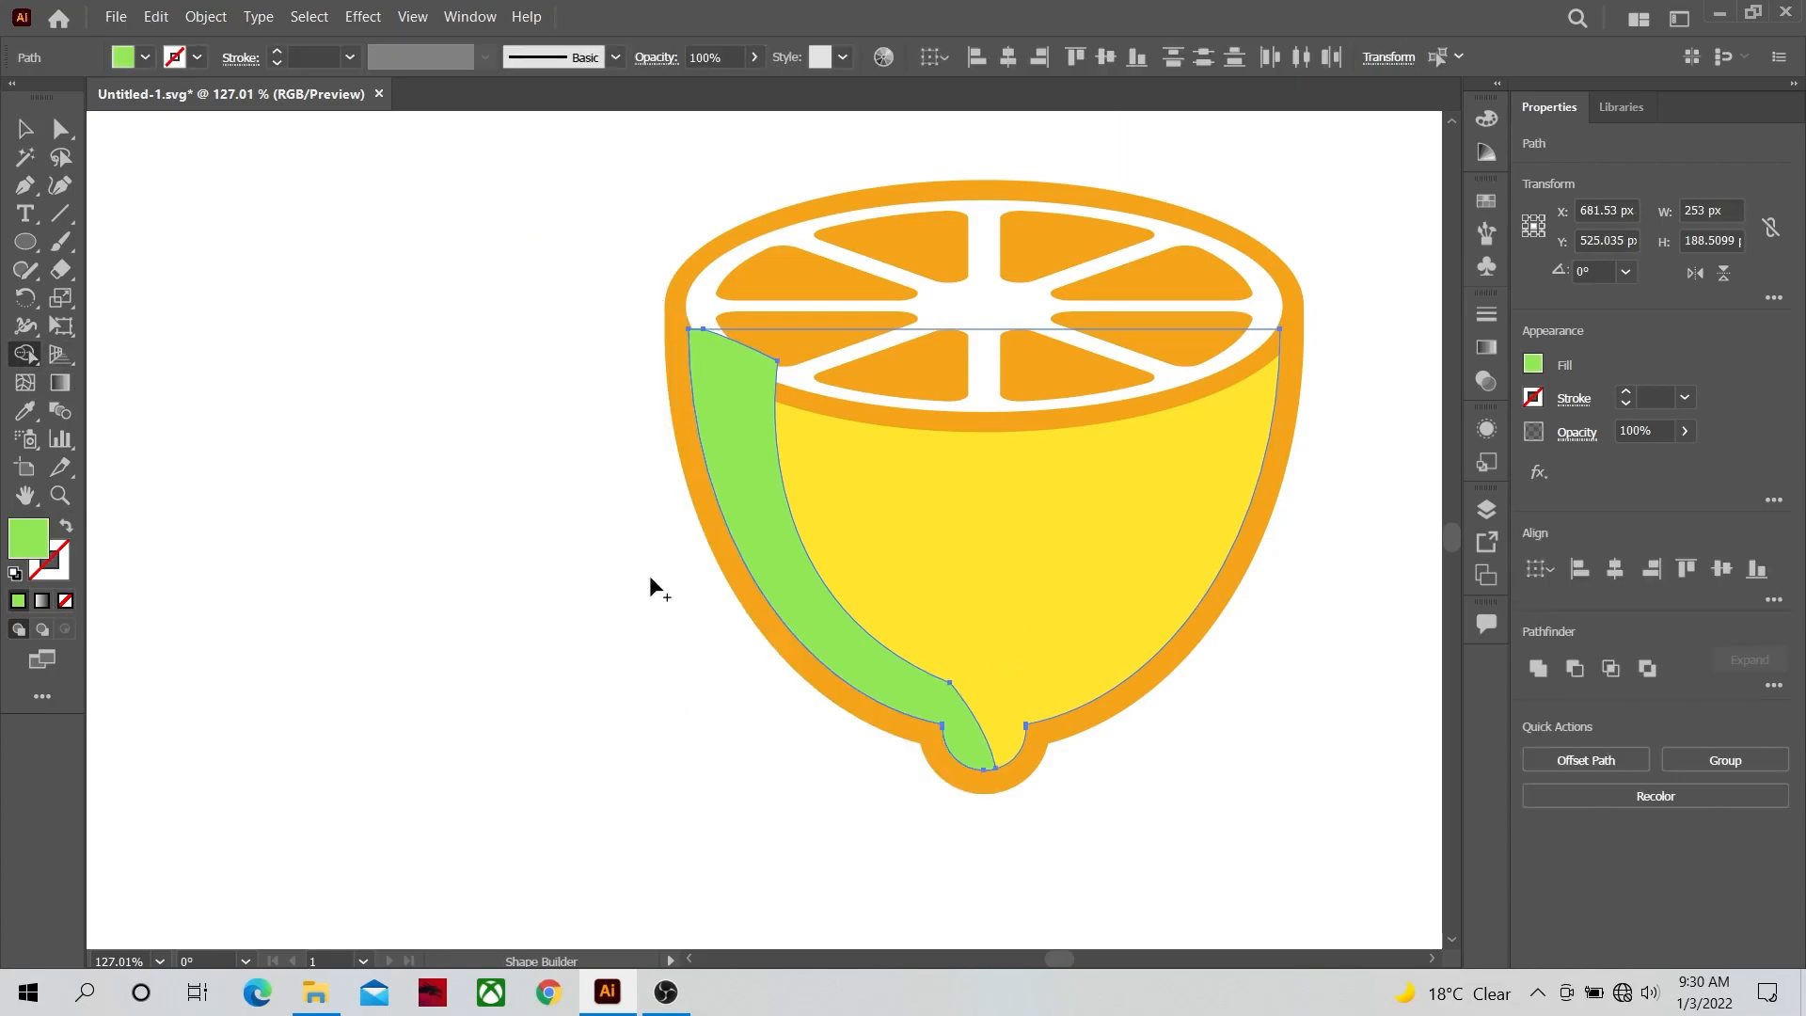
Step: Round the shading shape's inner corner above the bottom nub with a radius of about 66 px
key("a")
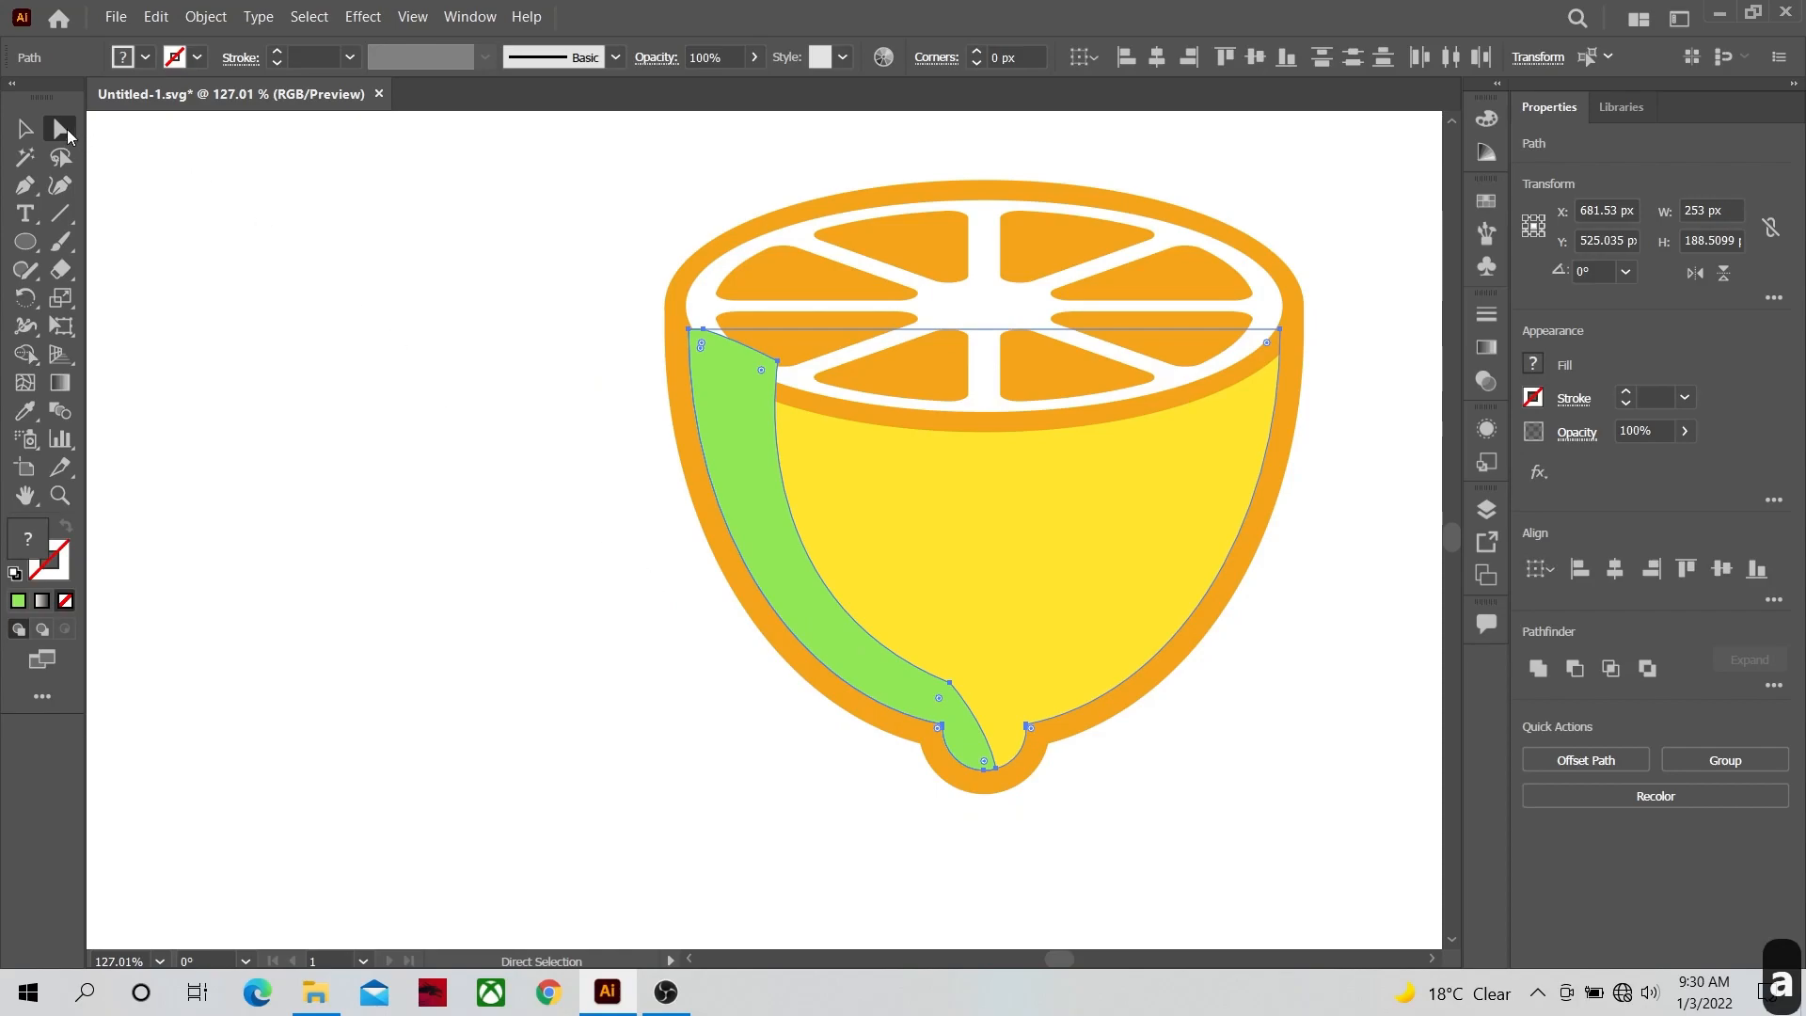
left_click(950, 683)
left_click_drag(939, 696, 804, 804)
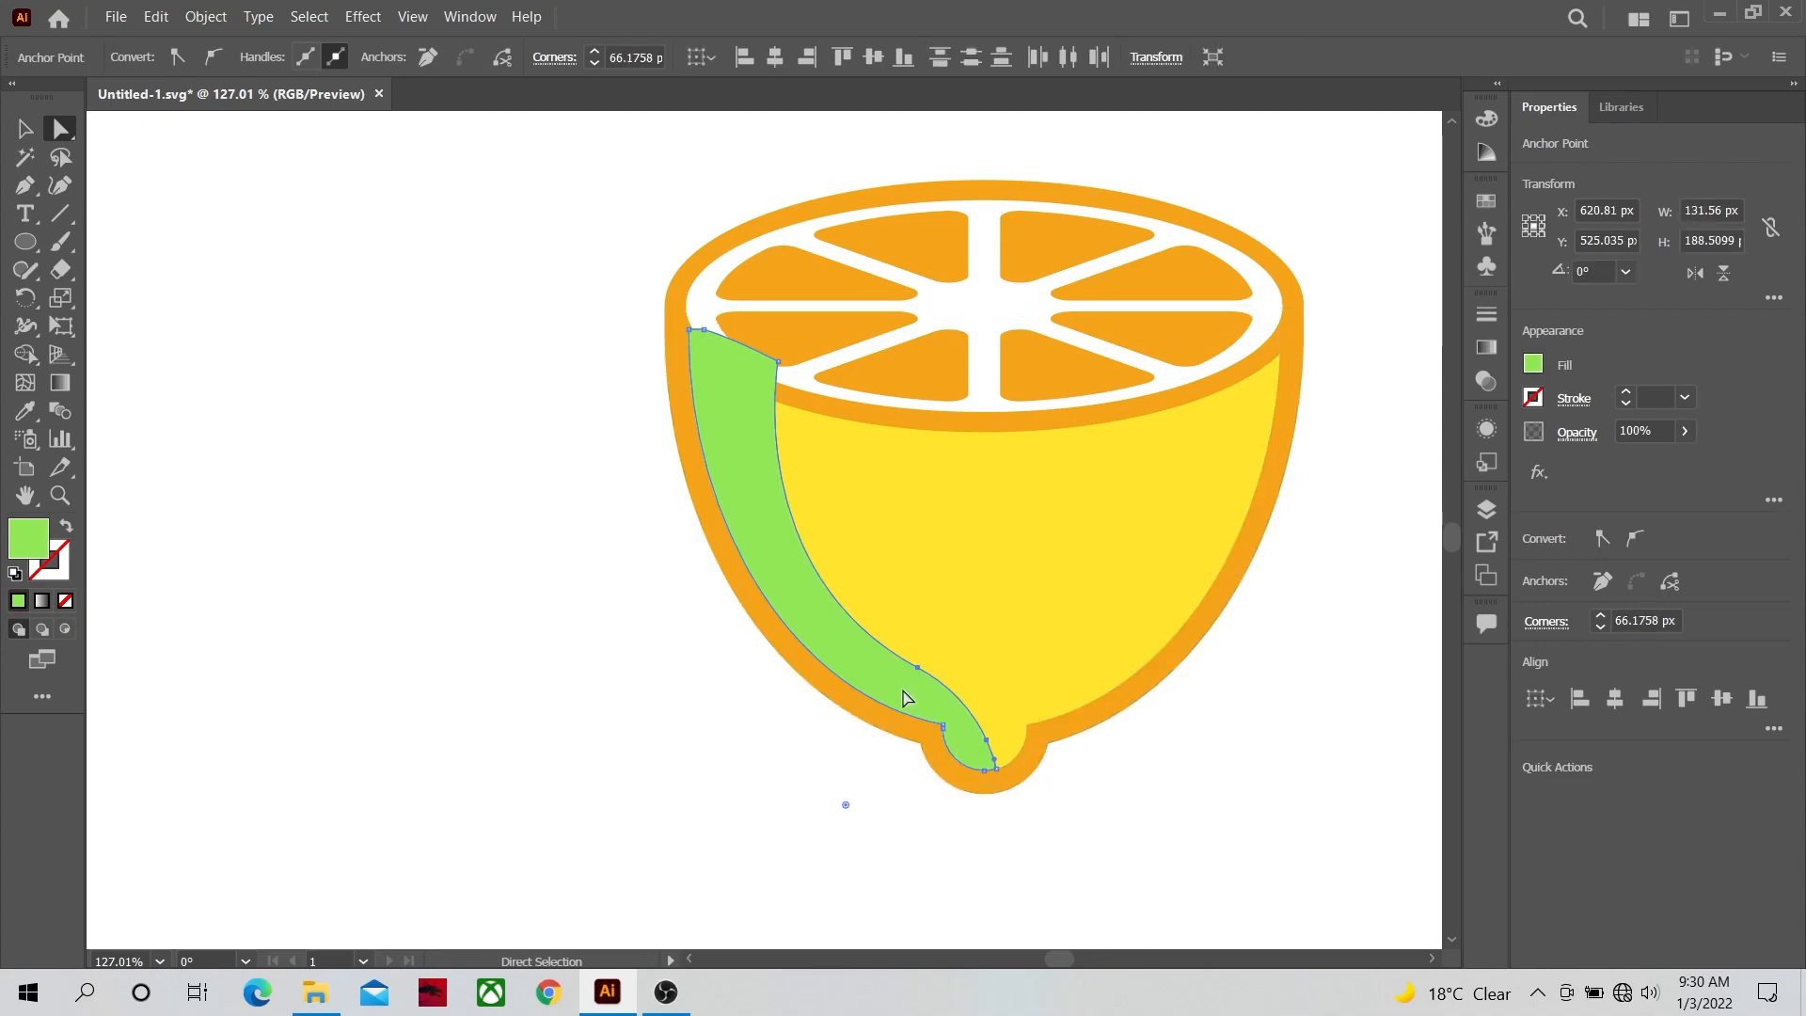
left_click(638, 666)
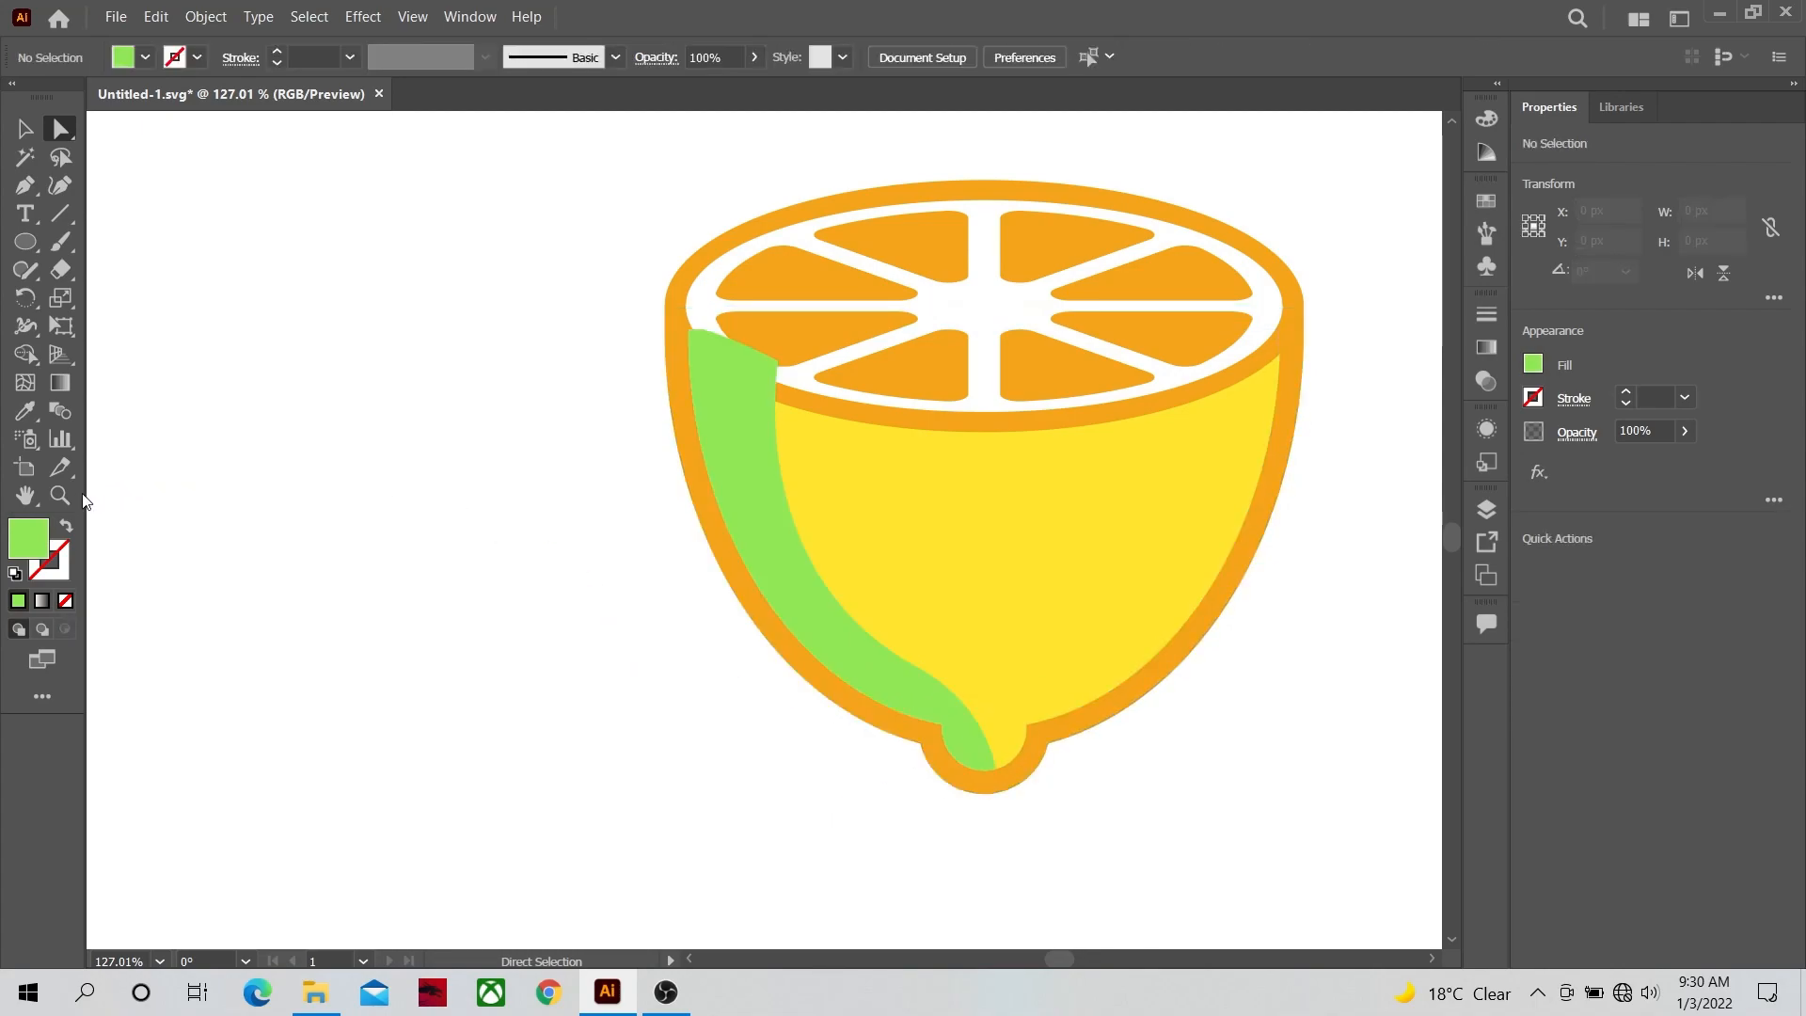
Step: Draw an arc across the top of the shading shape, following the lower outer edge of the cut face's orange rim
scroll(806, 395, "up", 8)
key("v")
left_click(621, 451)
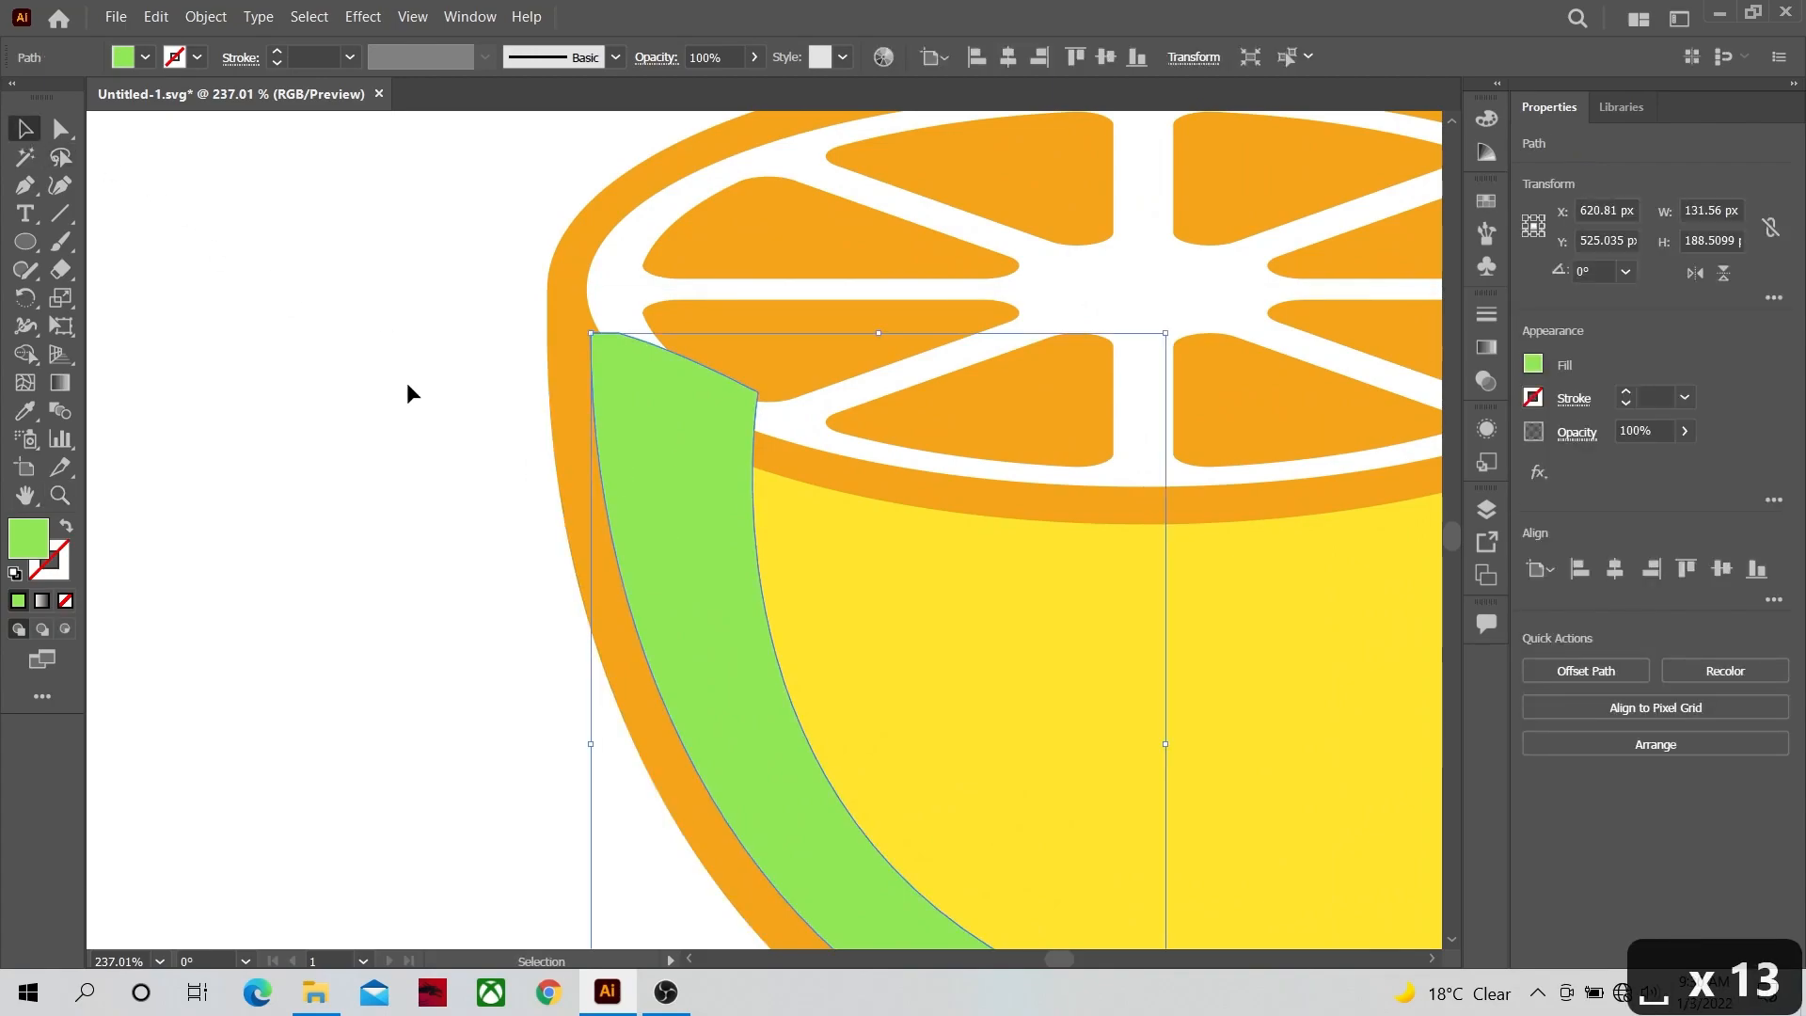
left_click(850, 512)
left_click(697, 581, "shift")
left_click(38, 196)
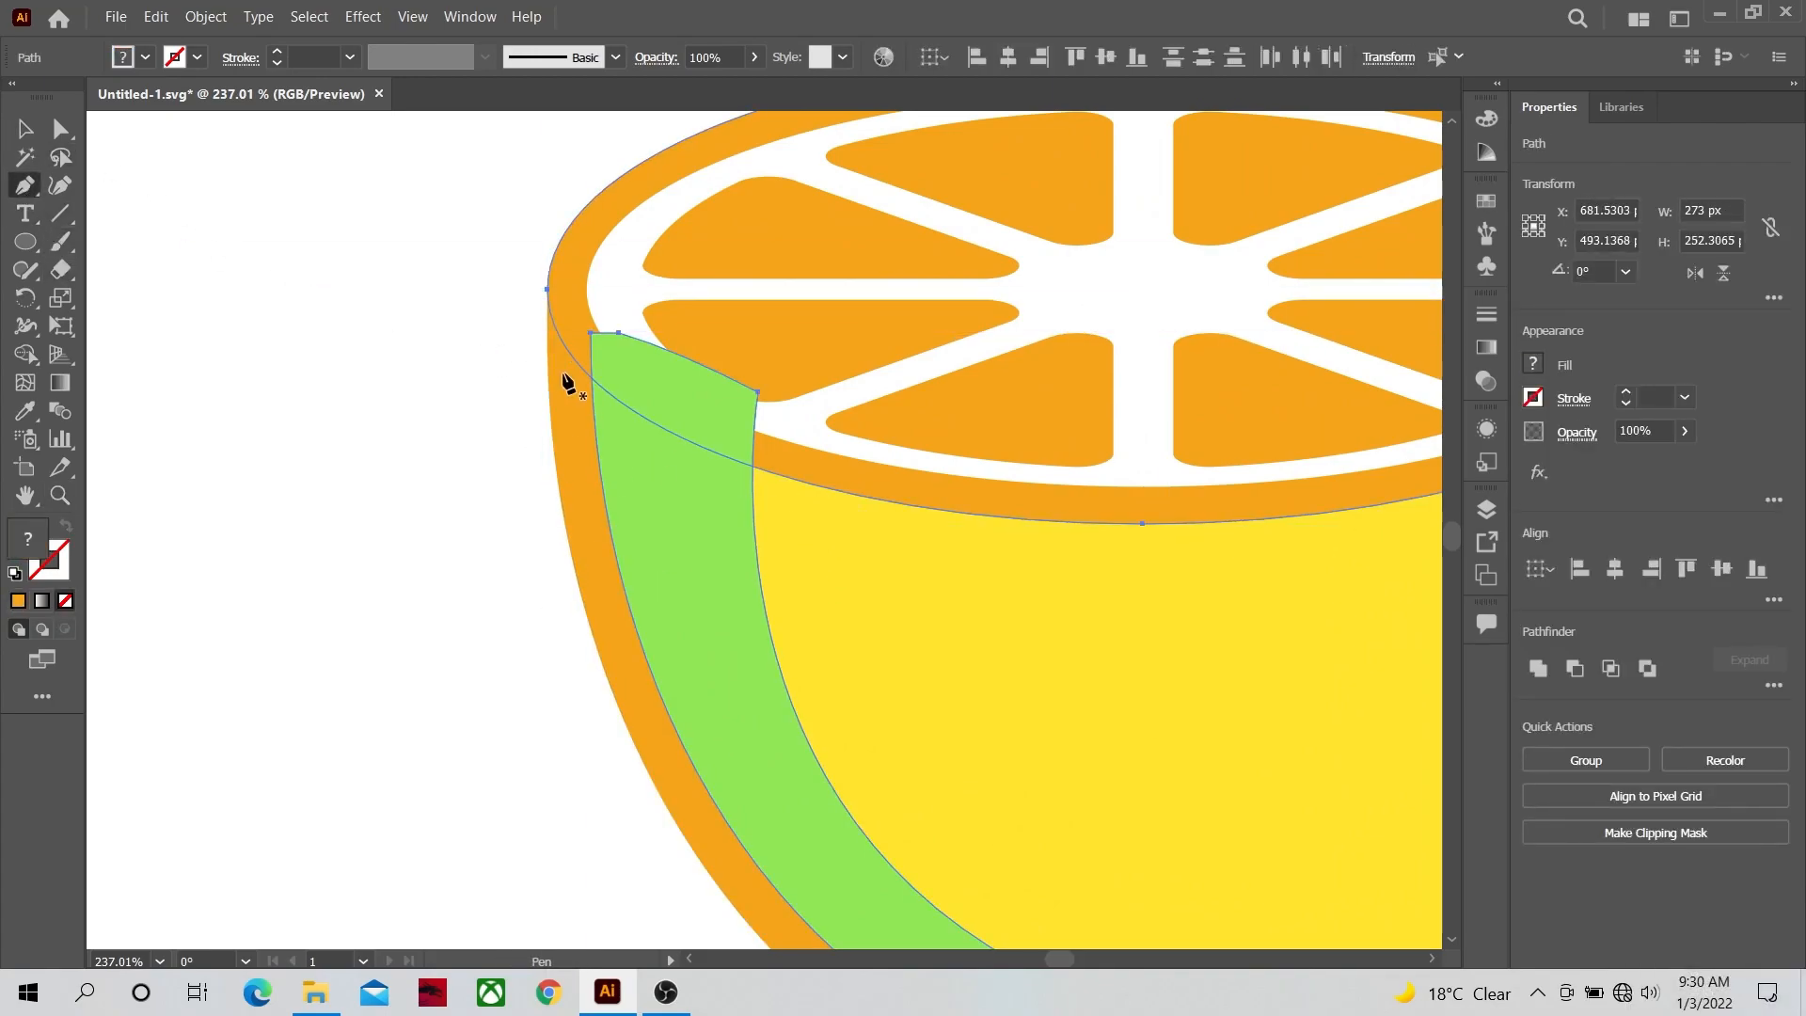
left_click(535, 307)
left_click_drag(767, 471, 939, 512)
Step: Cut away the shading above the rim arc with the Shape Builder and remove the leftover arc pieces
key("v")
left_click(717, 403, "shift")
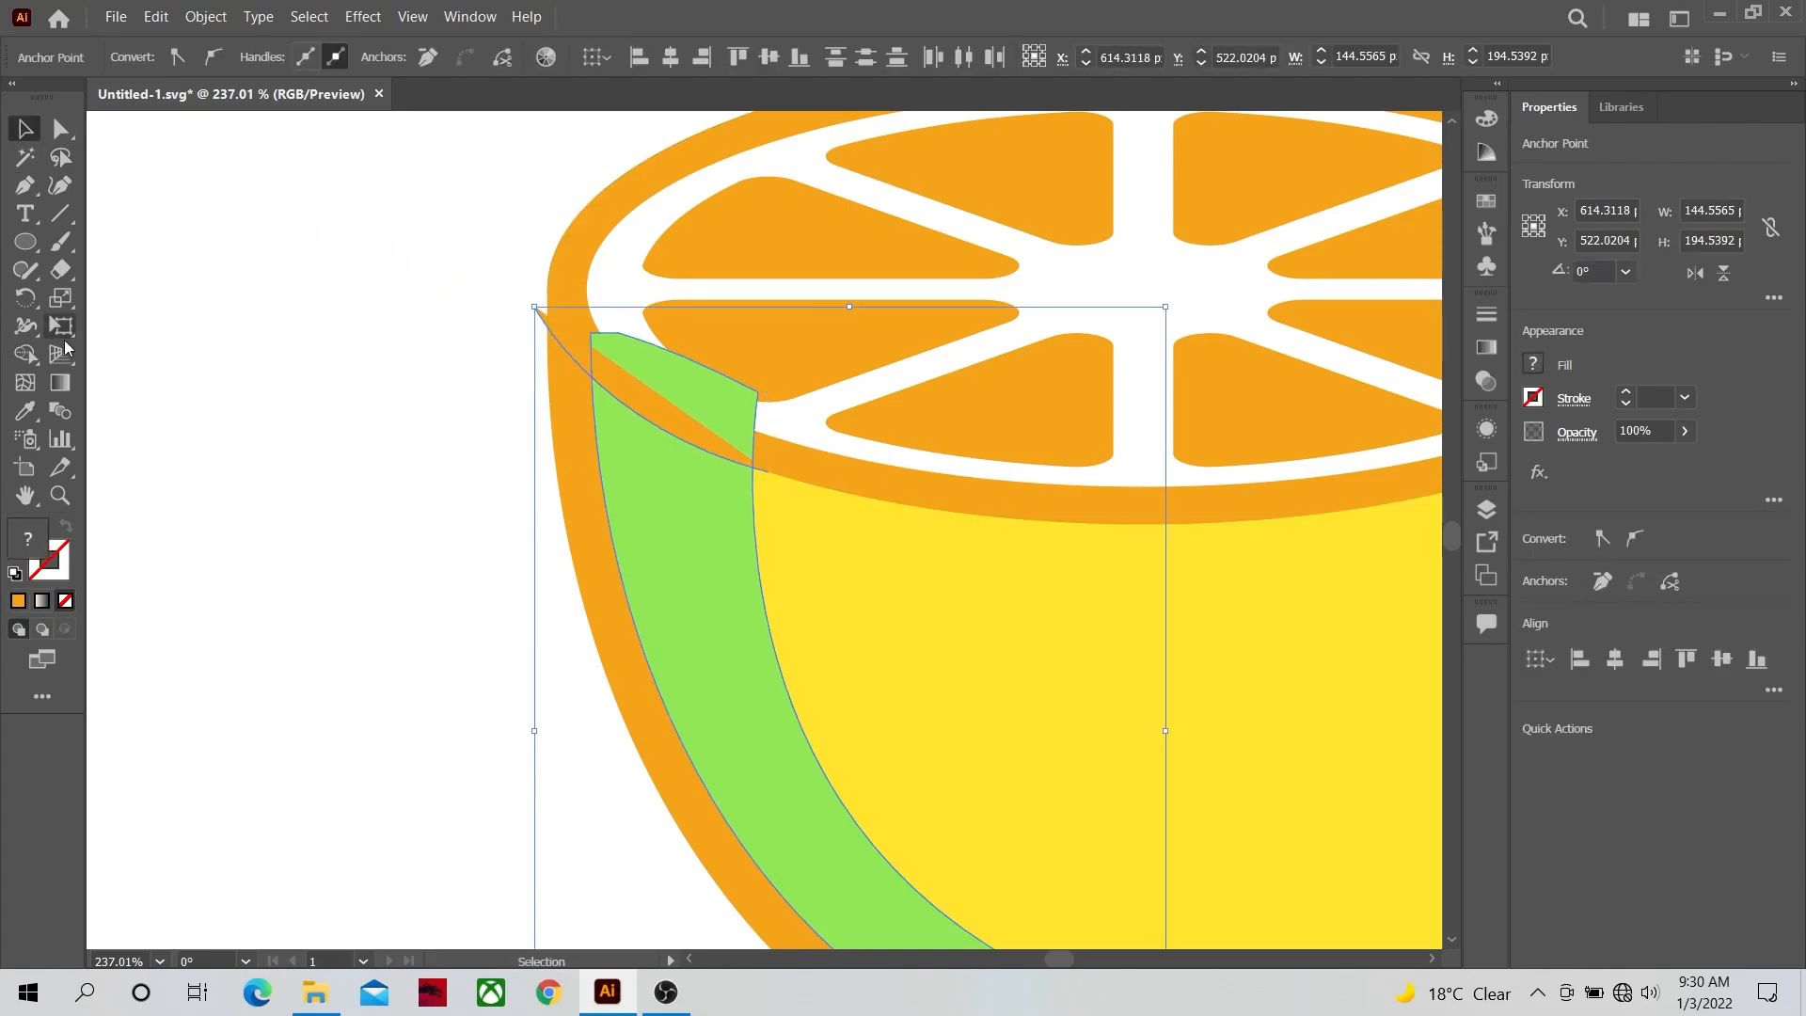
key("shift+m")
left_click(646, 383, "alt")
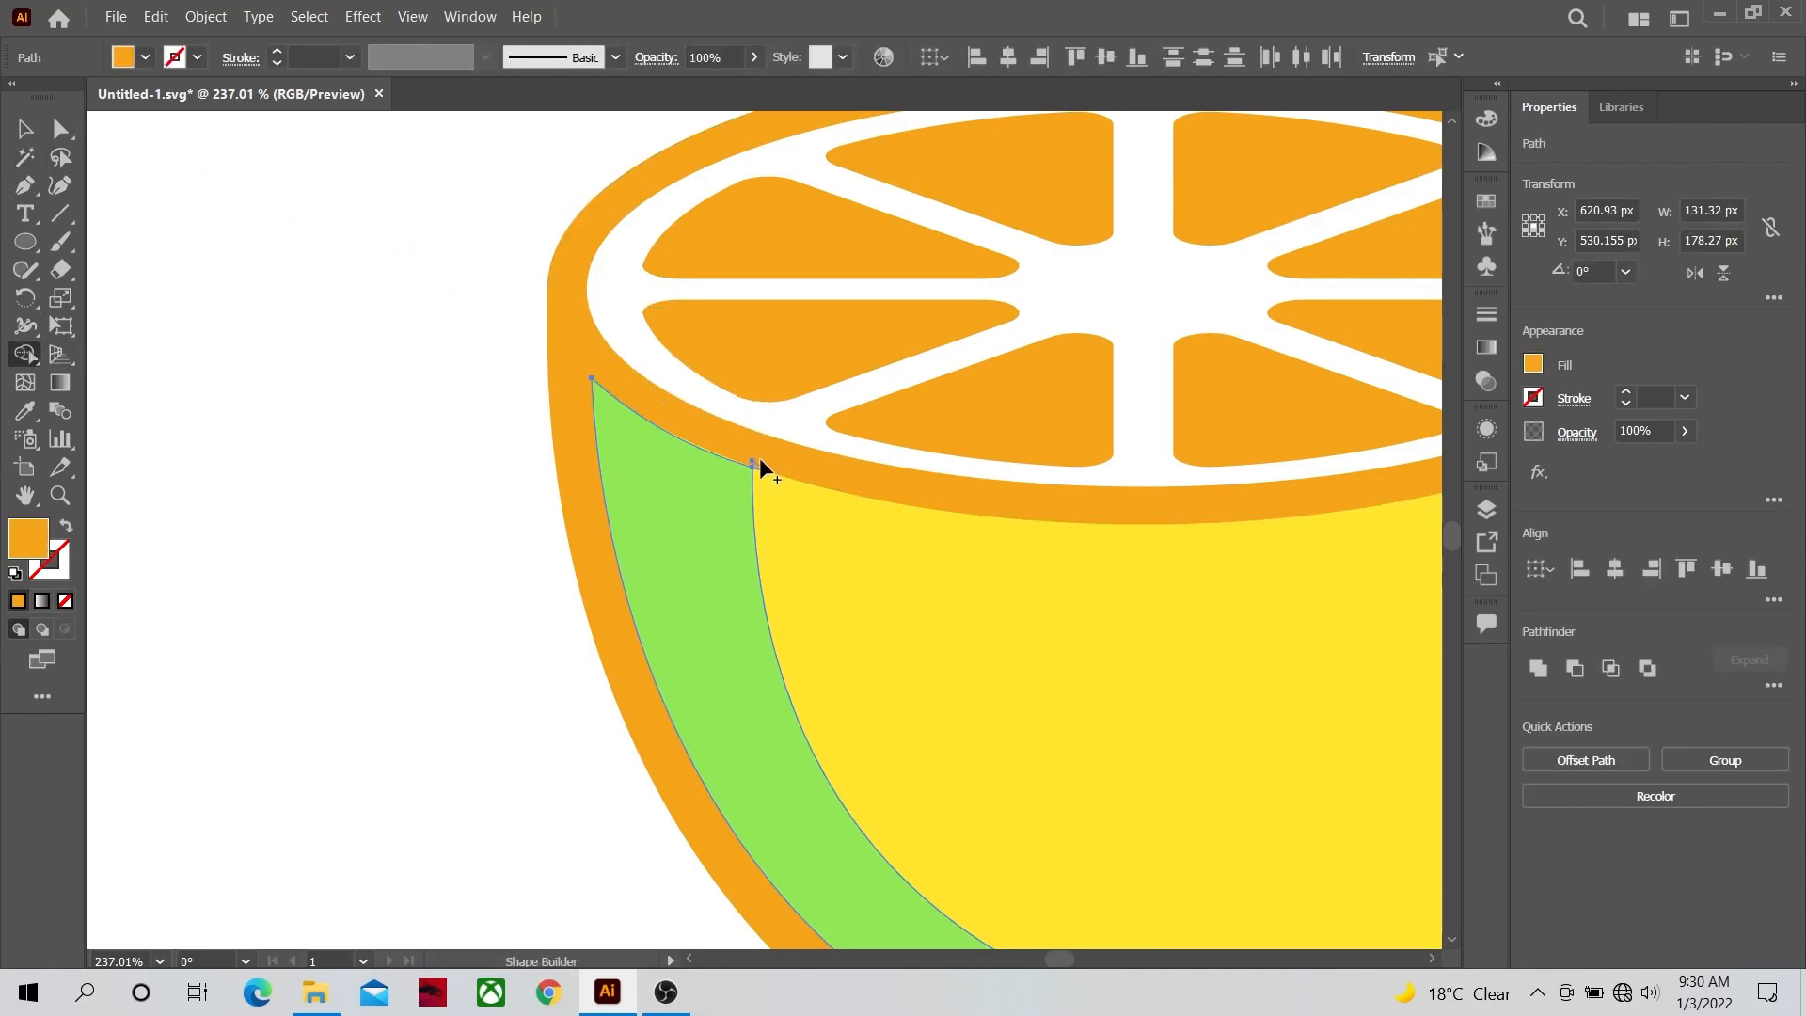
left_click(758, 470, "alt")
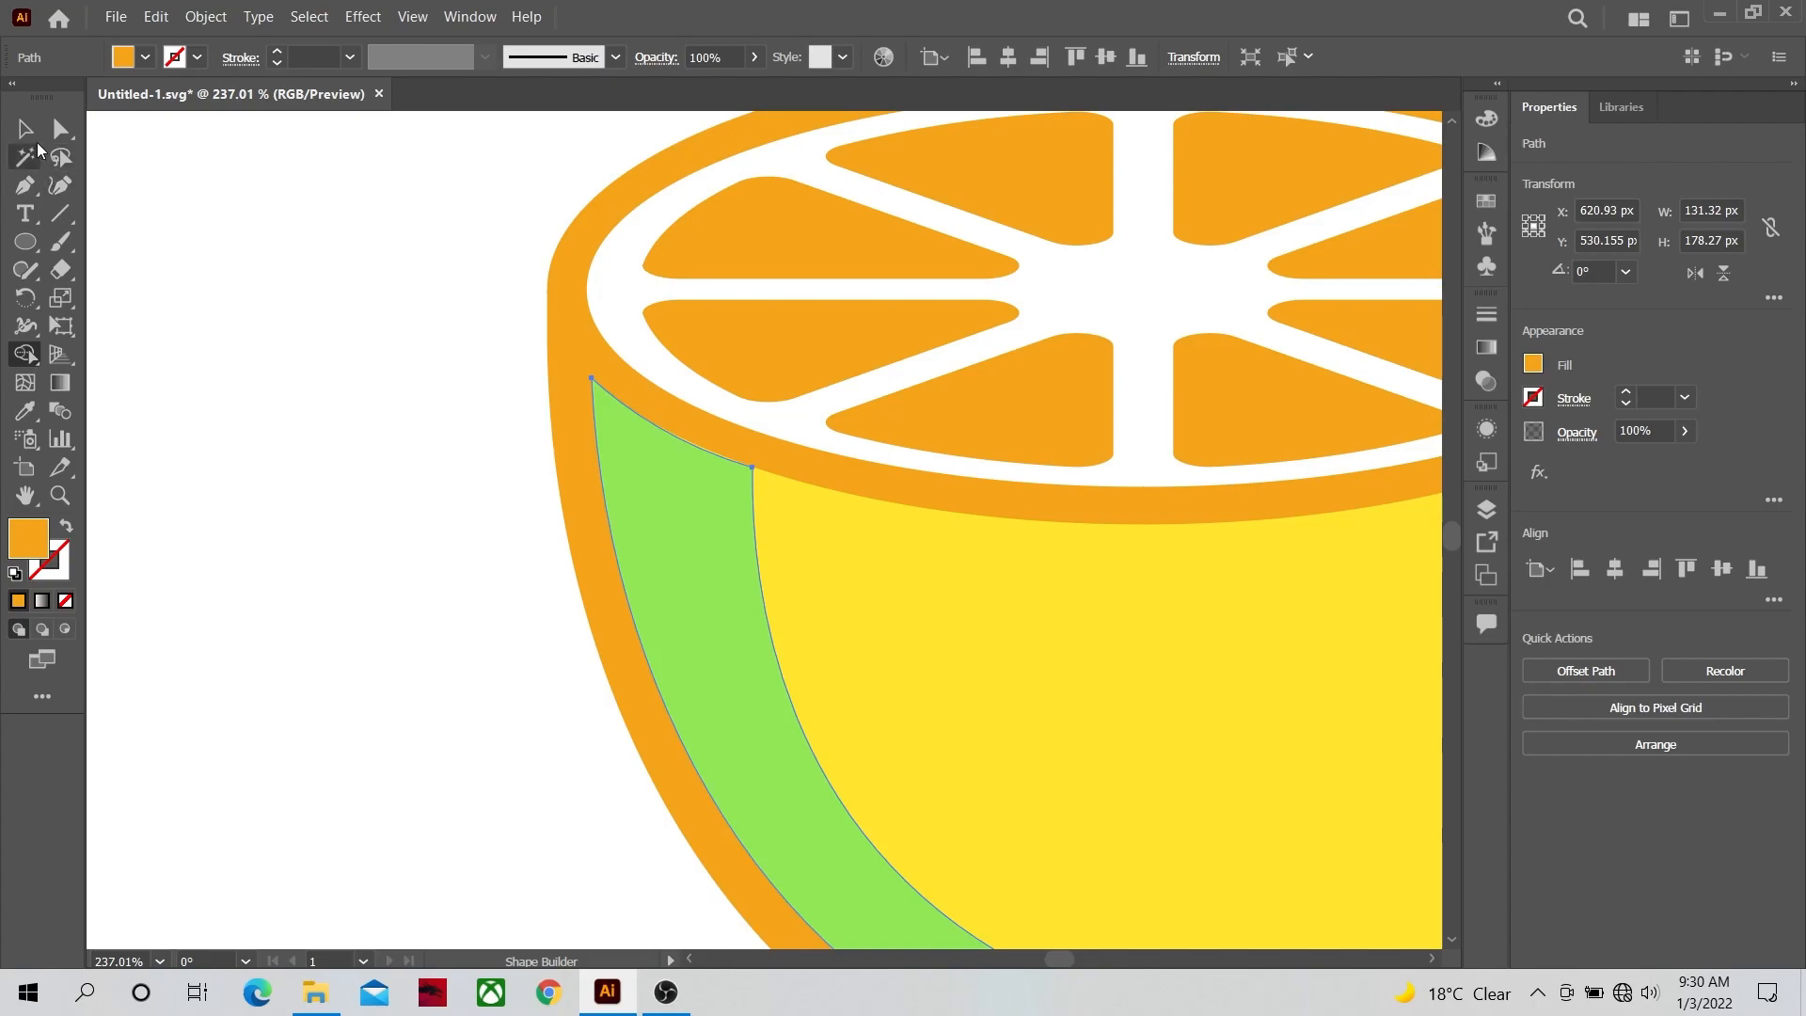
key("v")
left_click(266, 523)
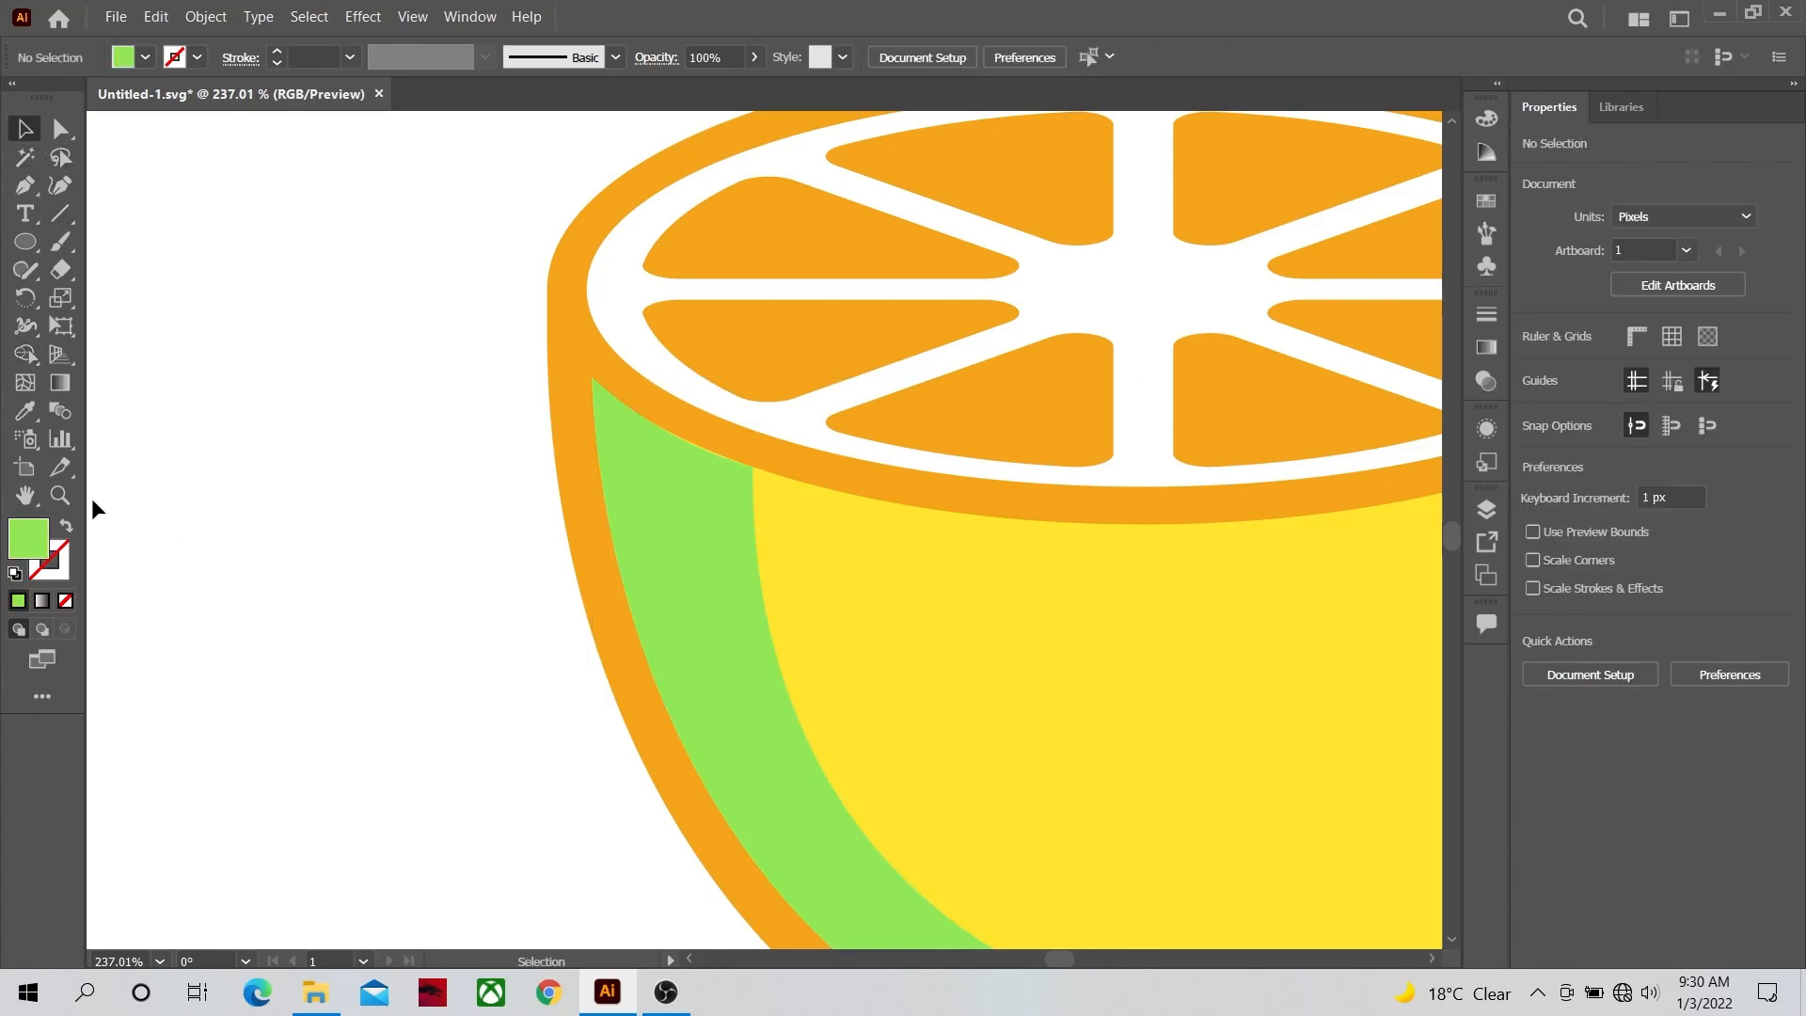
Step: Draw circles of different sizes: a large one on the shading's inner edge, two on the yellow body, and three small ones inside the shading
left_click(59, 496)
key("space")
left_click_drag(879, 791, 742, 549)
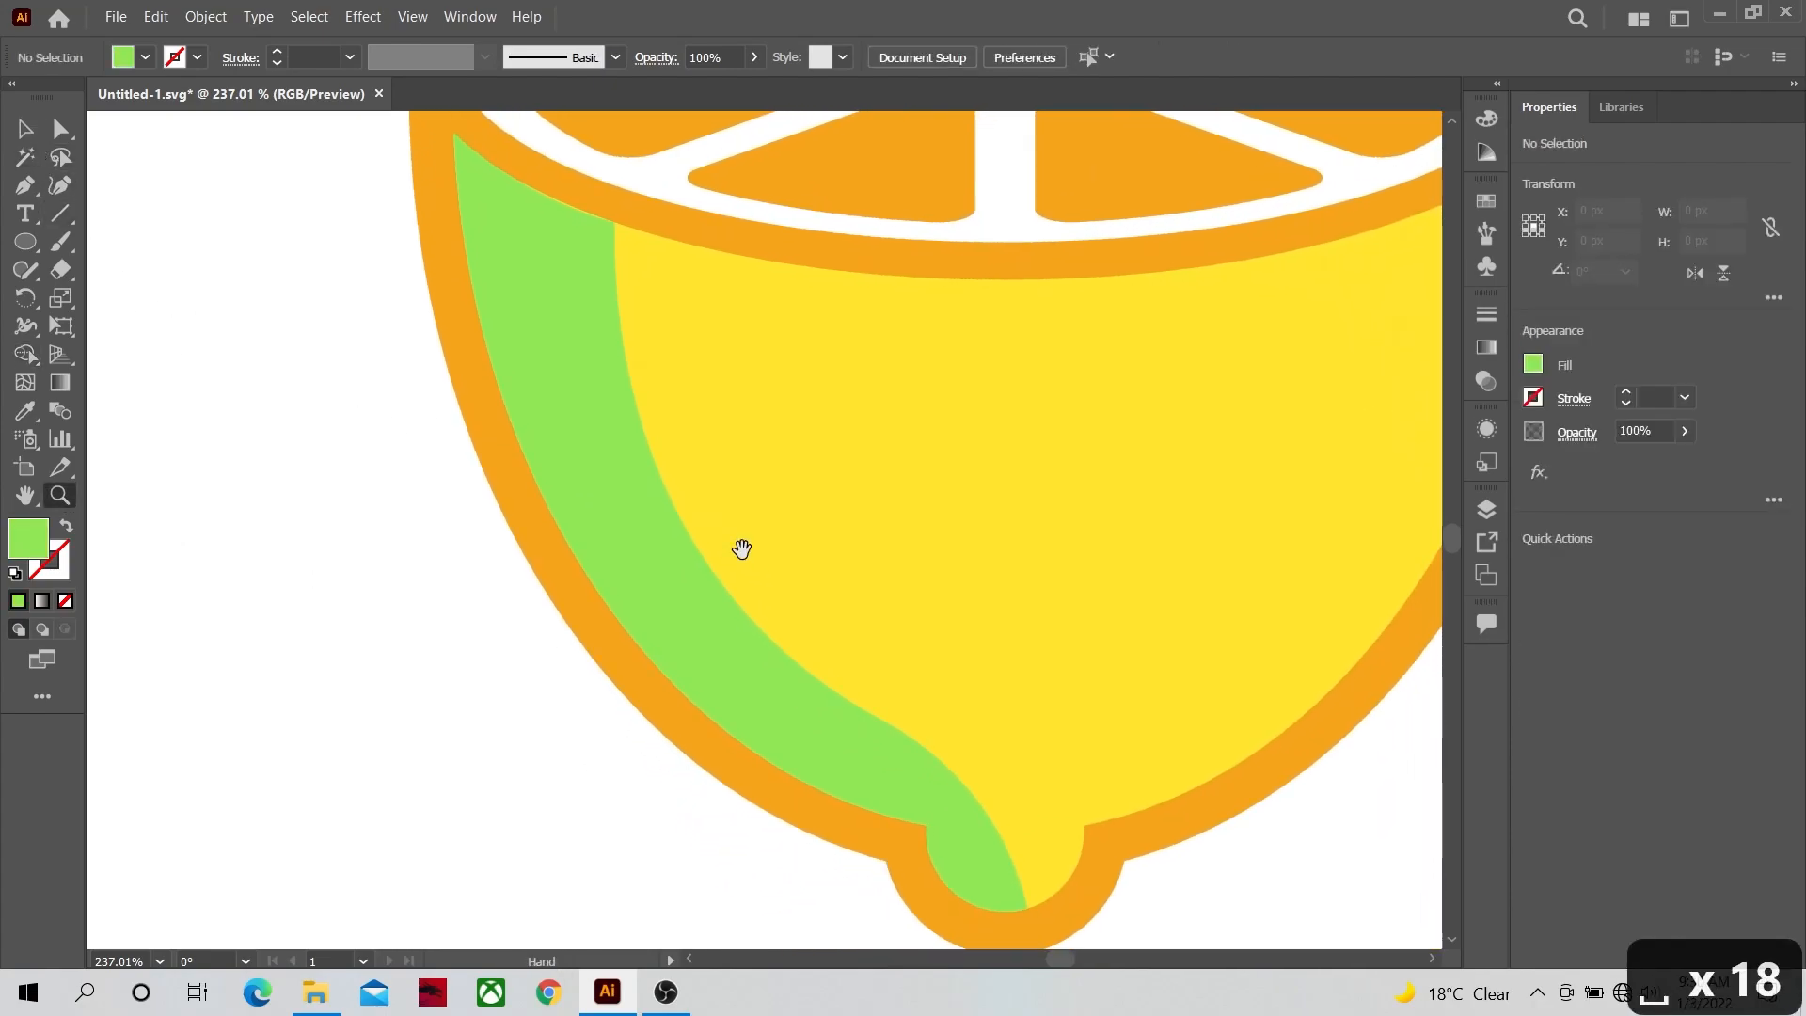
left_click_drag(903, 653, 460, 525)
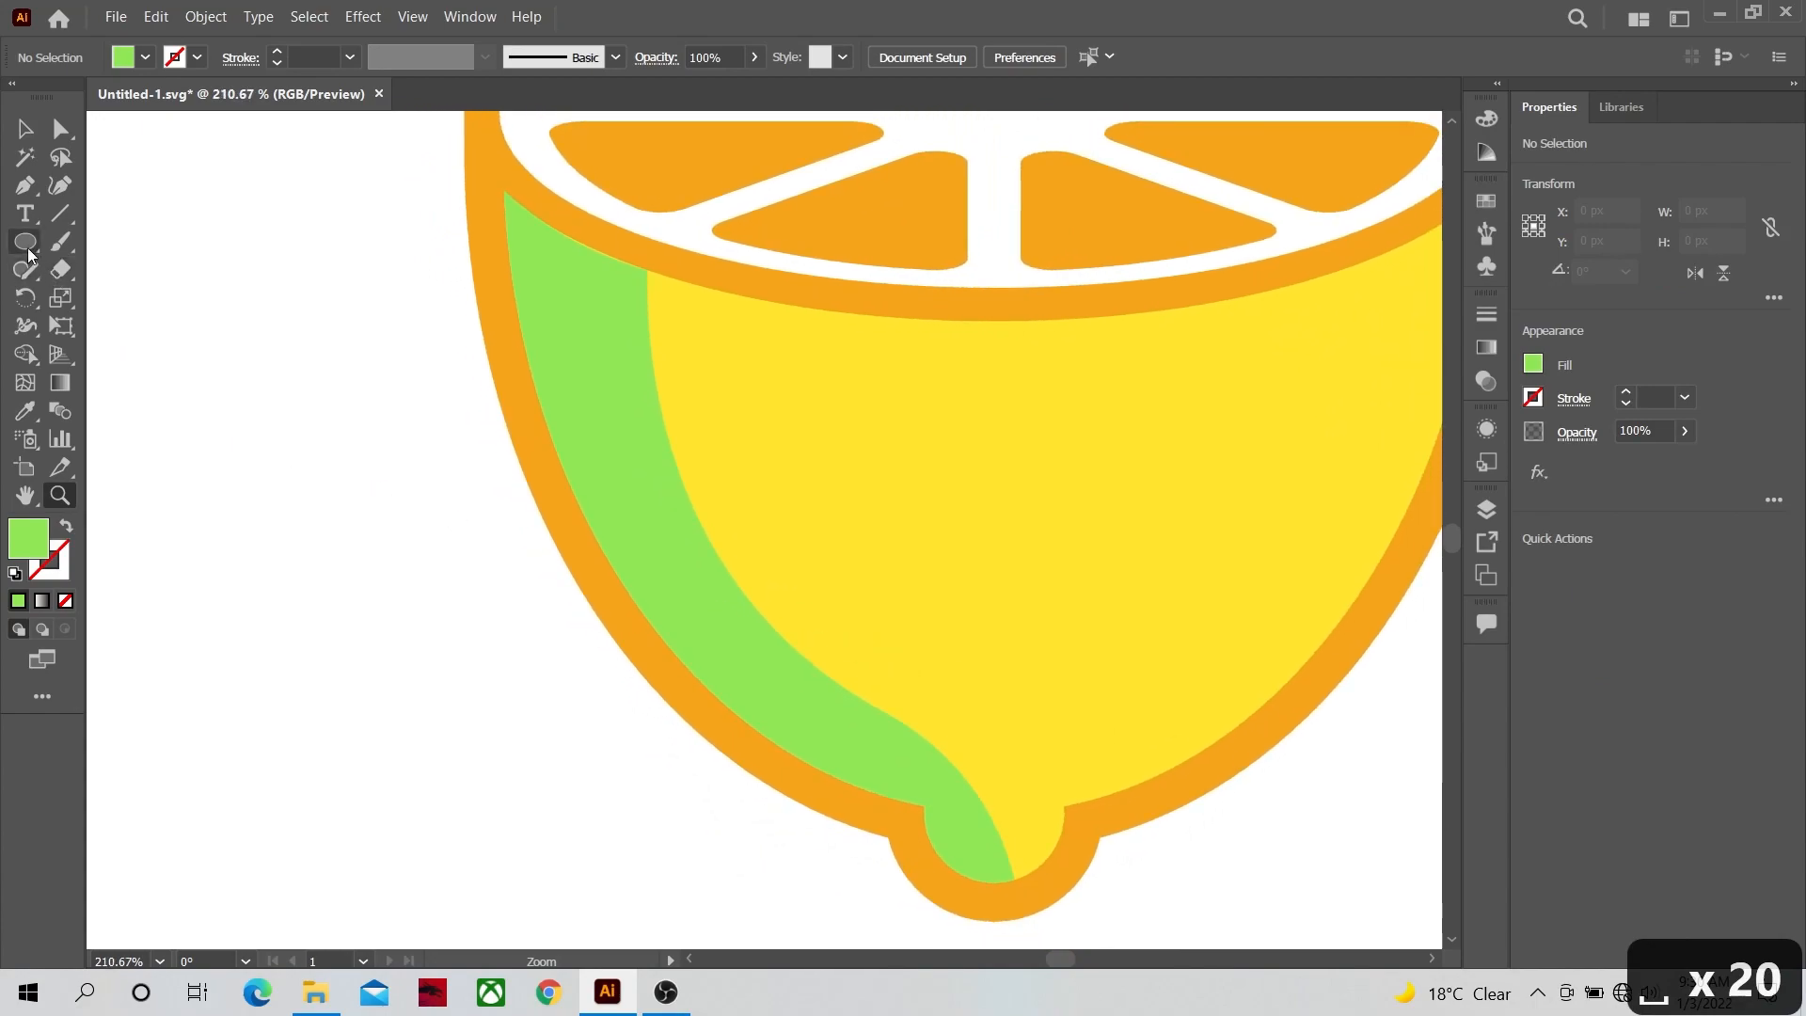
left_click_drag(656, 490, 748, 580)
key("space")
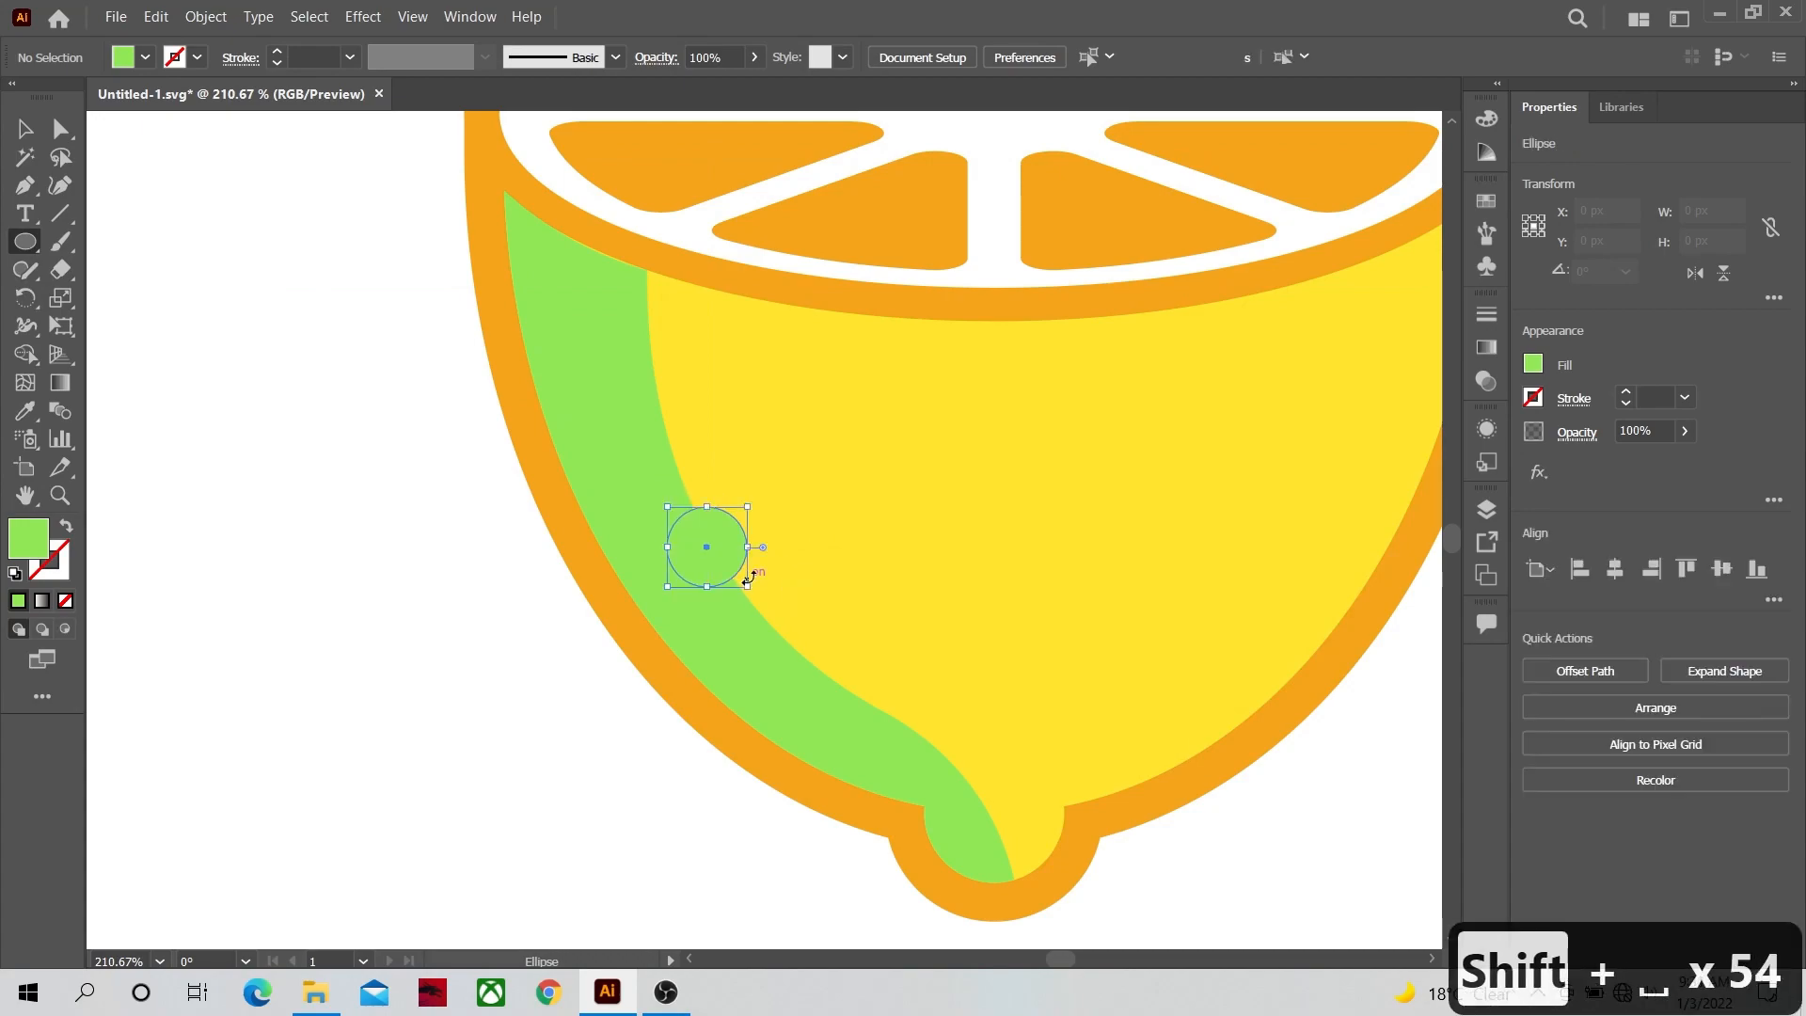
mouse_move(760, 433)
left_mouse_down()
mouse_move(762, 477)
mouse_move(812, 520)
left_mouse_up()
key("shift+space")
mouse_move(713, 648)
left_mouse_down()
mouse_move(730, 664)
mouse_move(760, 647)
mouse_move(770, 690)
left_mouse_up()
Step: Select the shading shape with all the circles and merge the large edge circle into the shading with the Shape Builder
left_click(67, 503)
left_click_drag(867, 565, 991, 537)
left_click(29, 135)
left_click(605, 468, "shift")
left_click(676, 338, "shift")
left_click(747, 423, "shift")
left_click(657, 640, "shift")
left_click(610, 672, "shift")
left_click(25, 354)
left_click(579, 459)
left_click_drag(508, 485, 602, 481)
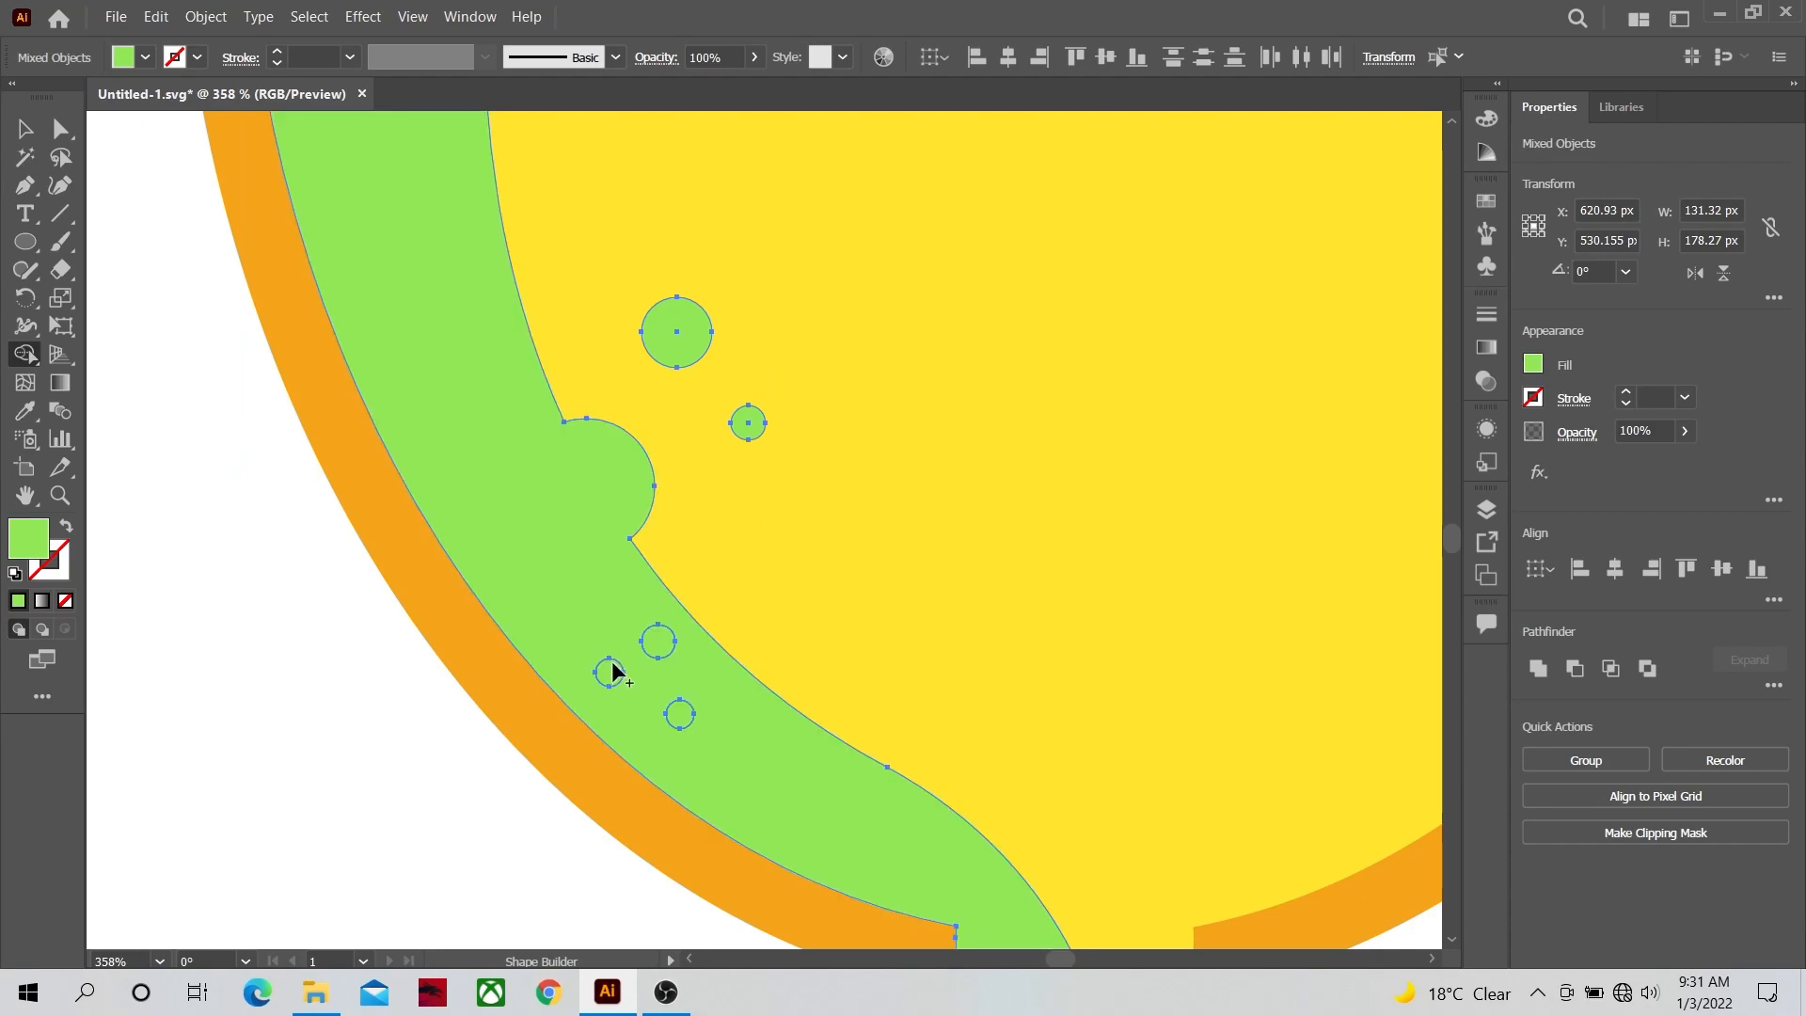
Step: Punch the three small circles out of the shading shape as holes with the Shape Builder
left_click(608, 671)
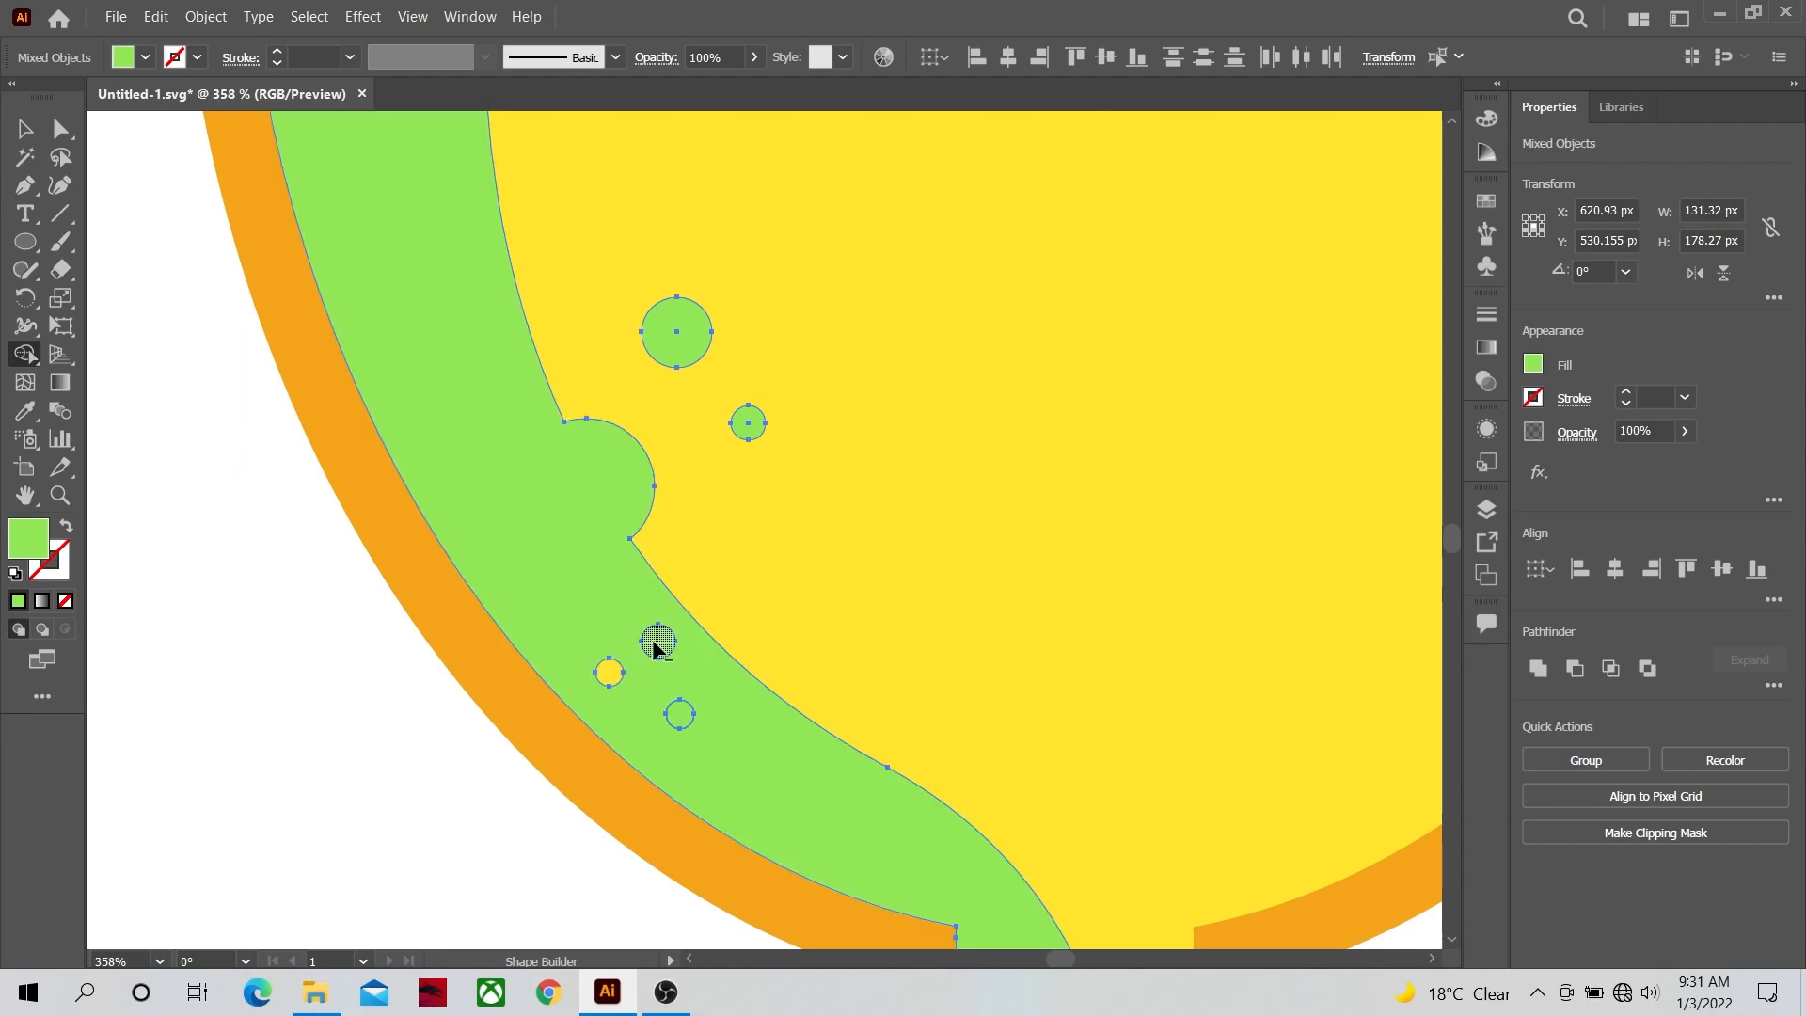
left_click(679, 715, "alt")
left_click(59, 496)
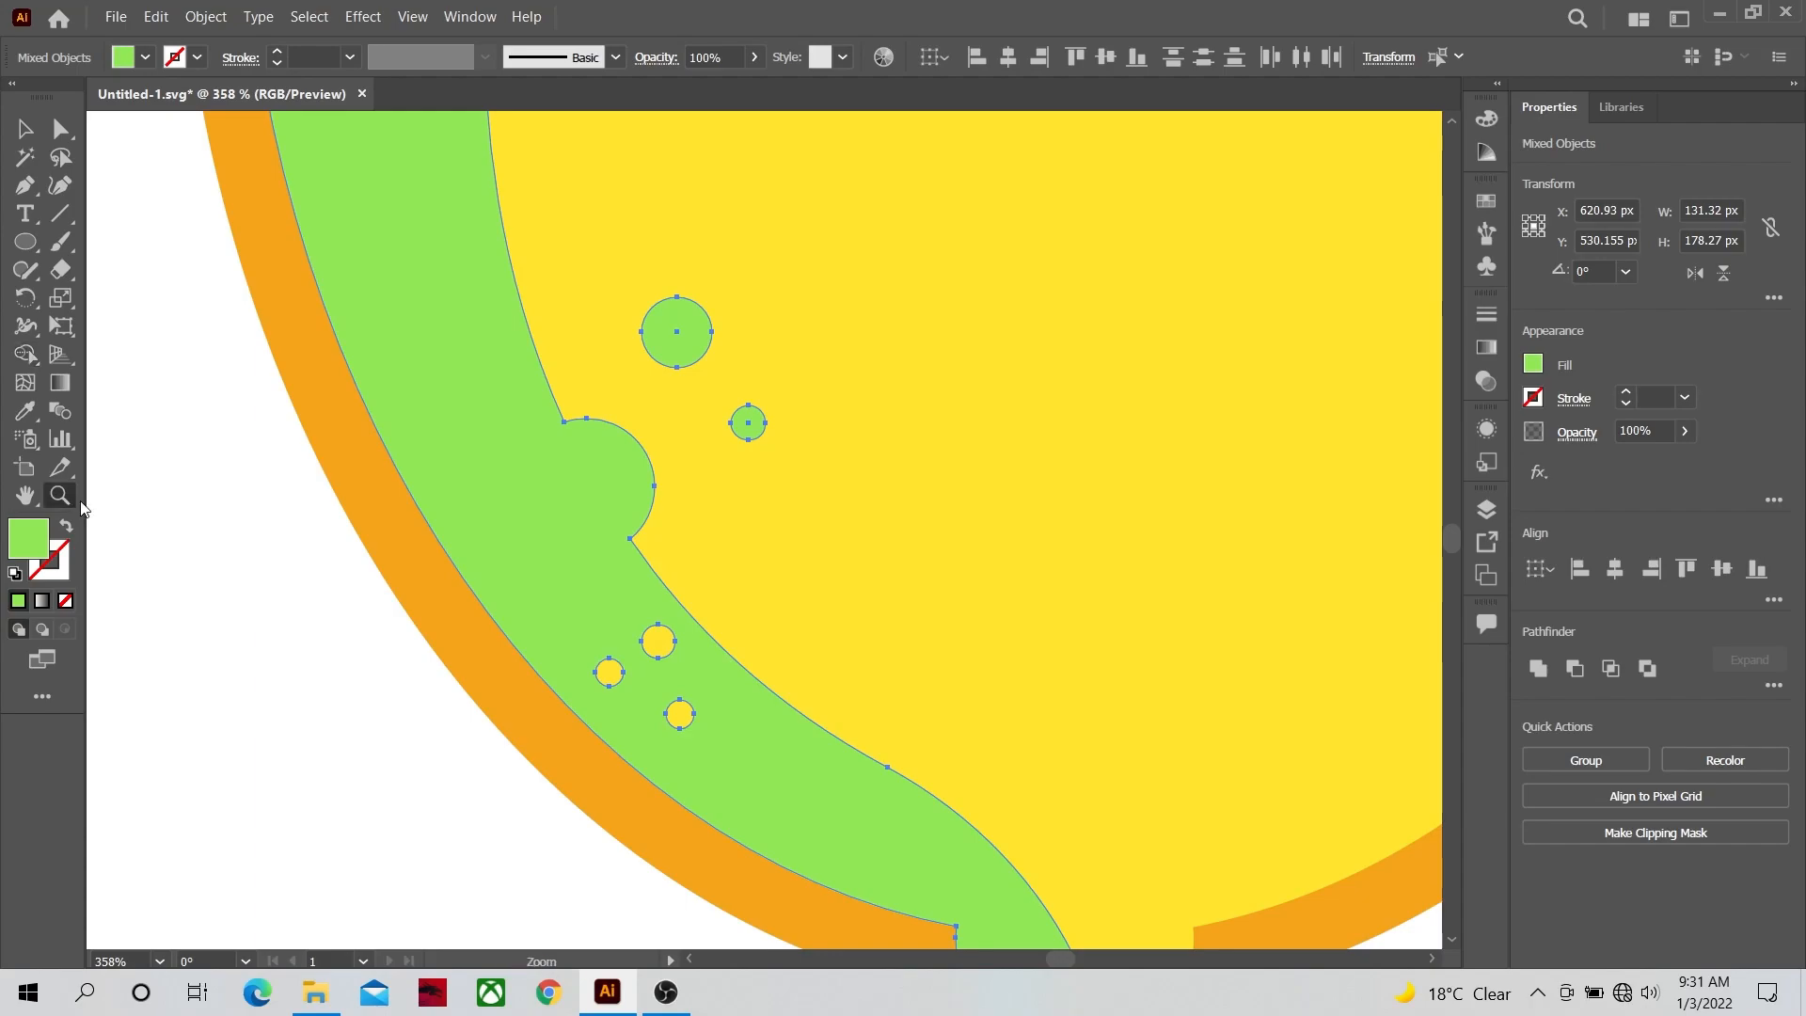
left_click_drag(859, 489, 524, 502)
left_click_drag(814, 462, 761, 587)
key("space")
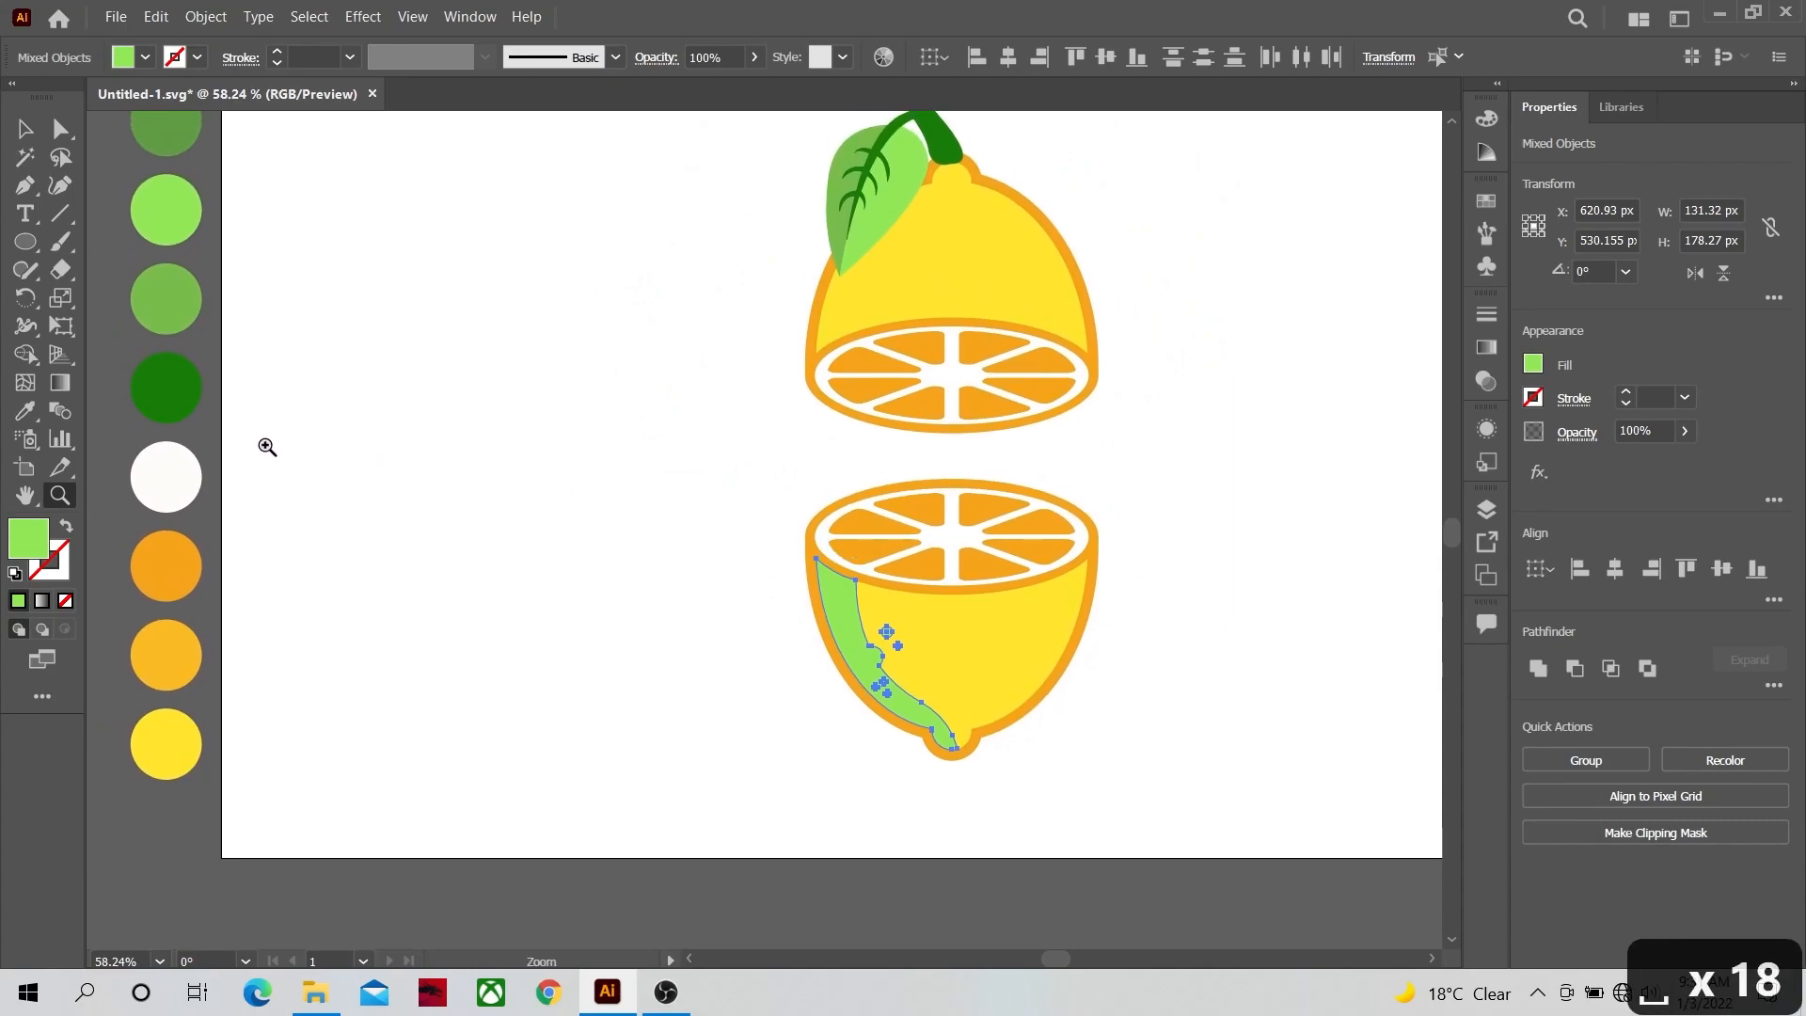
Step: Fill the lower lemon half's shading and dimple circles with the lighter orange swatch colour and group them
left_click(160, 646)
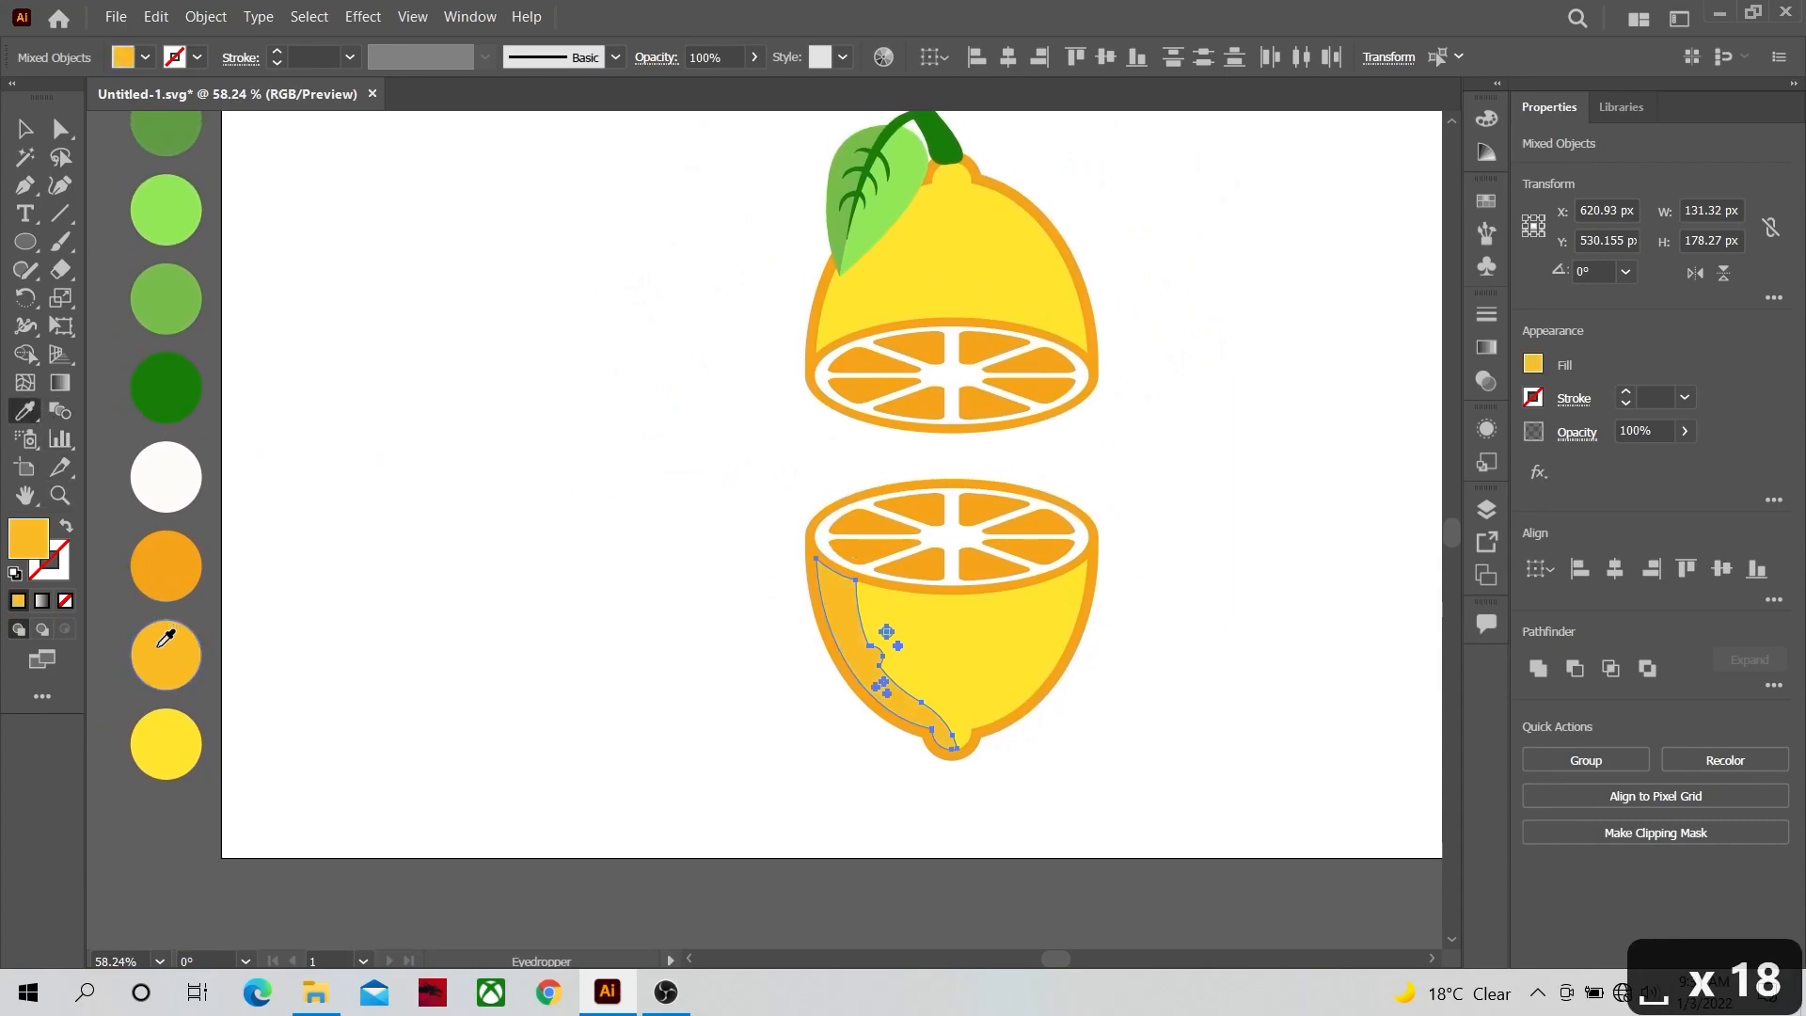
left_click(59, 496)
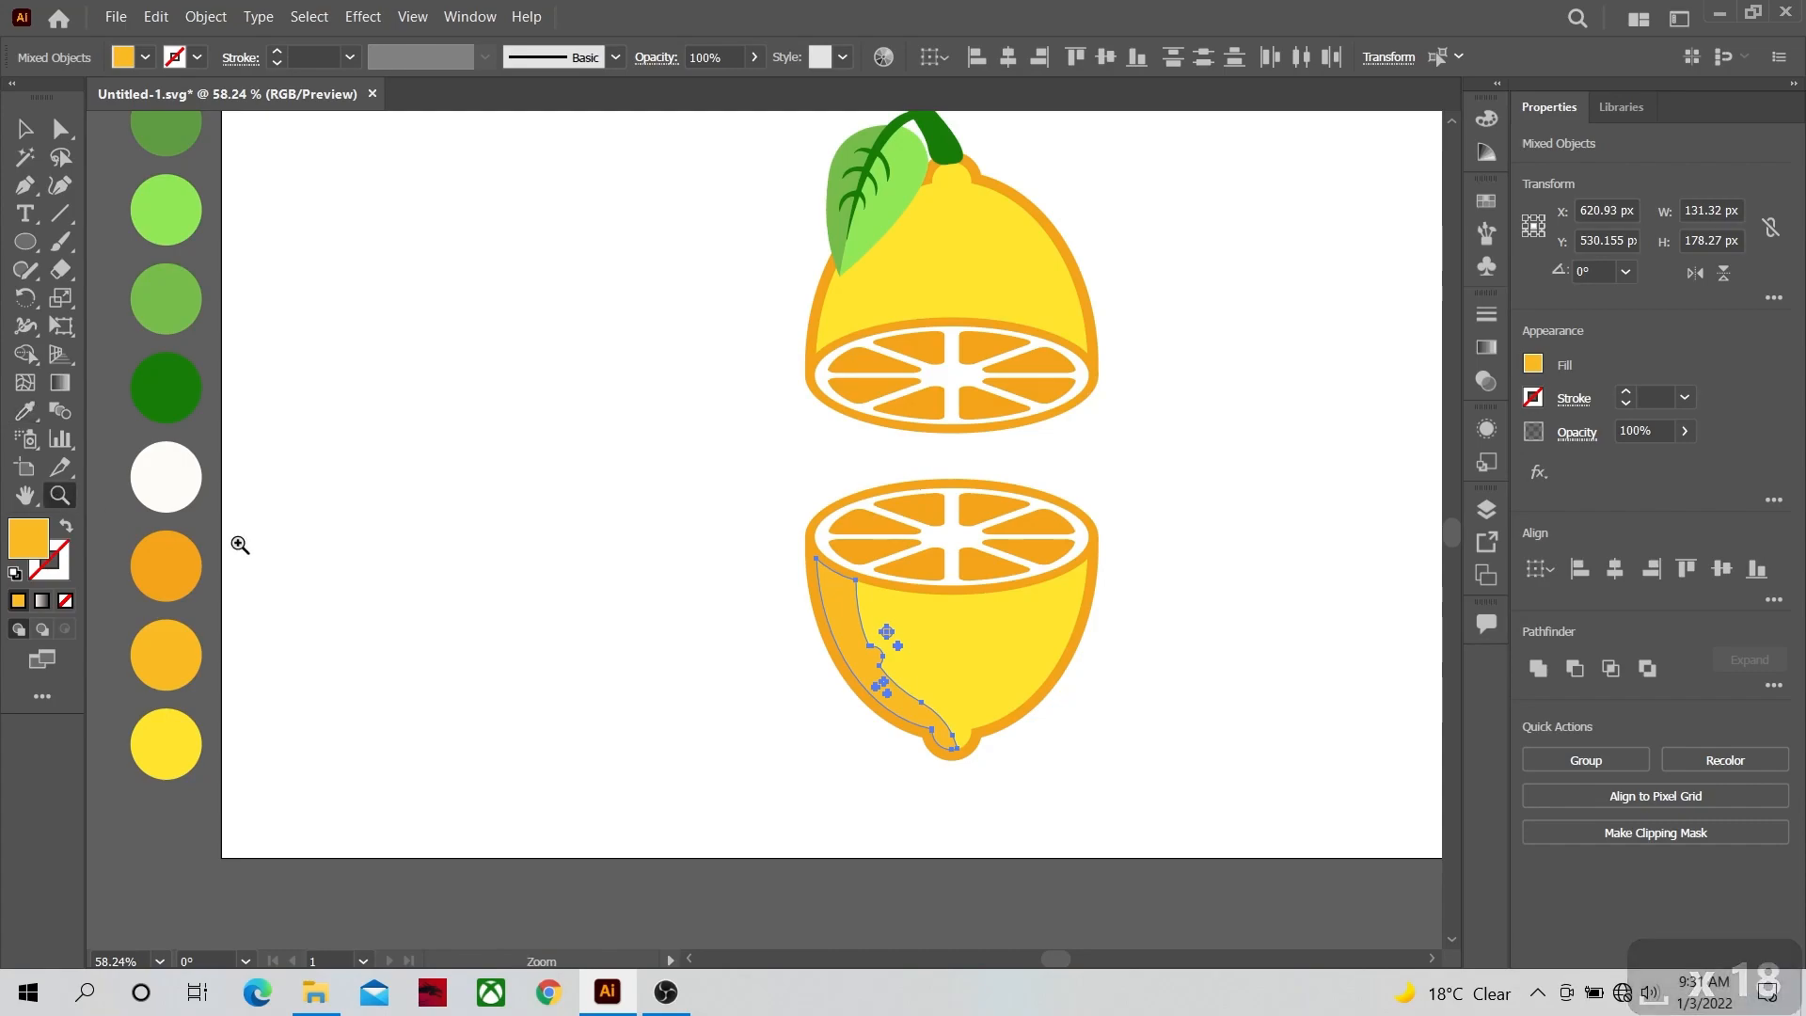
mouse_move(861, 659)
left_mouse_down()
mouse_move(1061, 656)
mouse_move(907, 685)
mouse_move(905, 669)
mouse_move(847, 669)
left_mouse_up()
key("space")
left_click(26, 131)
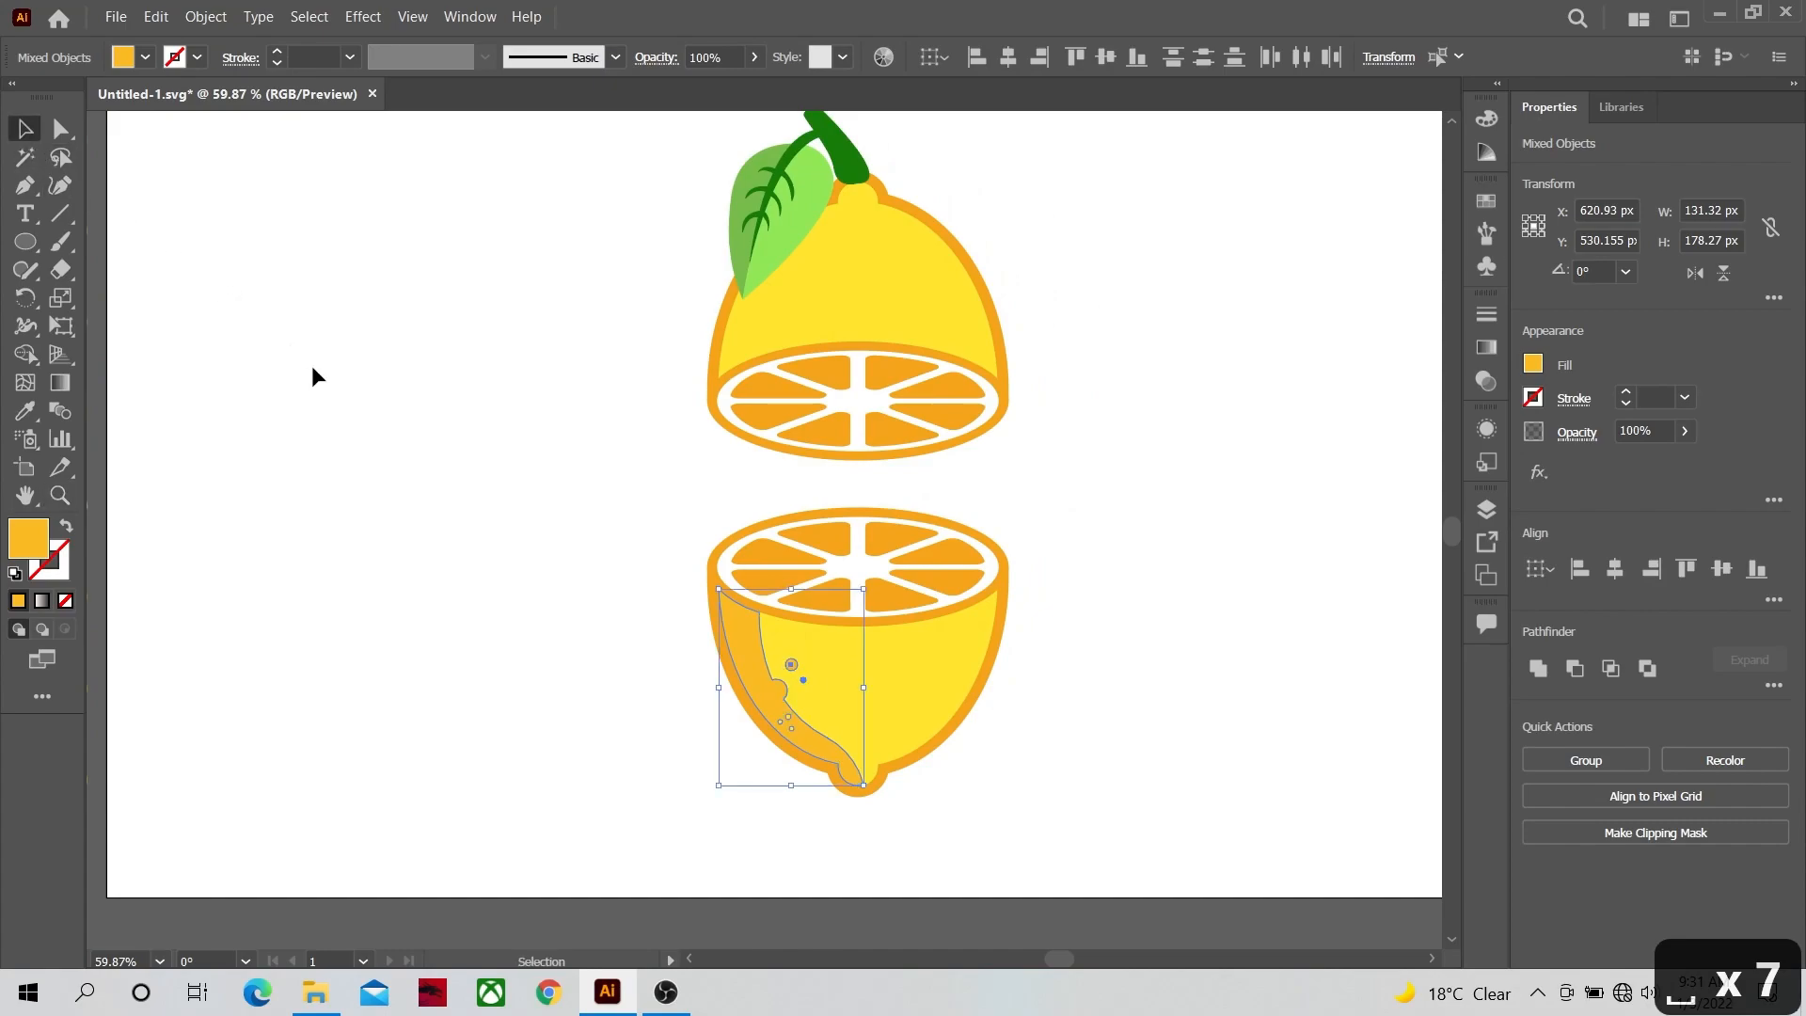
key("ctrl+g")
left_click(594, 600)
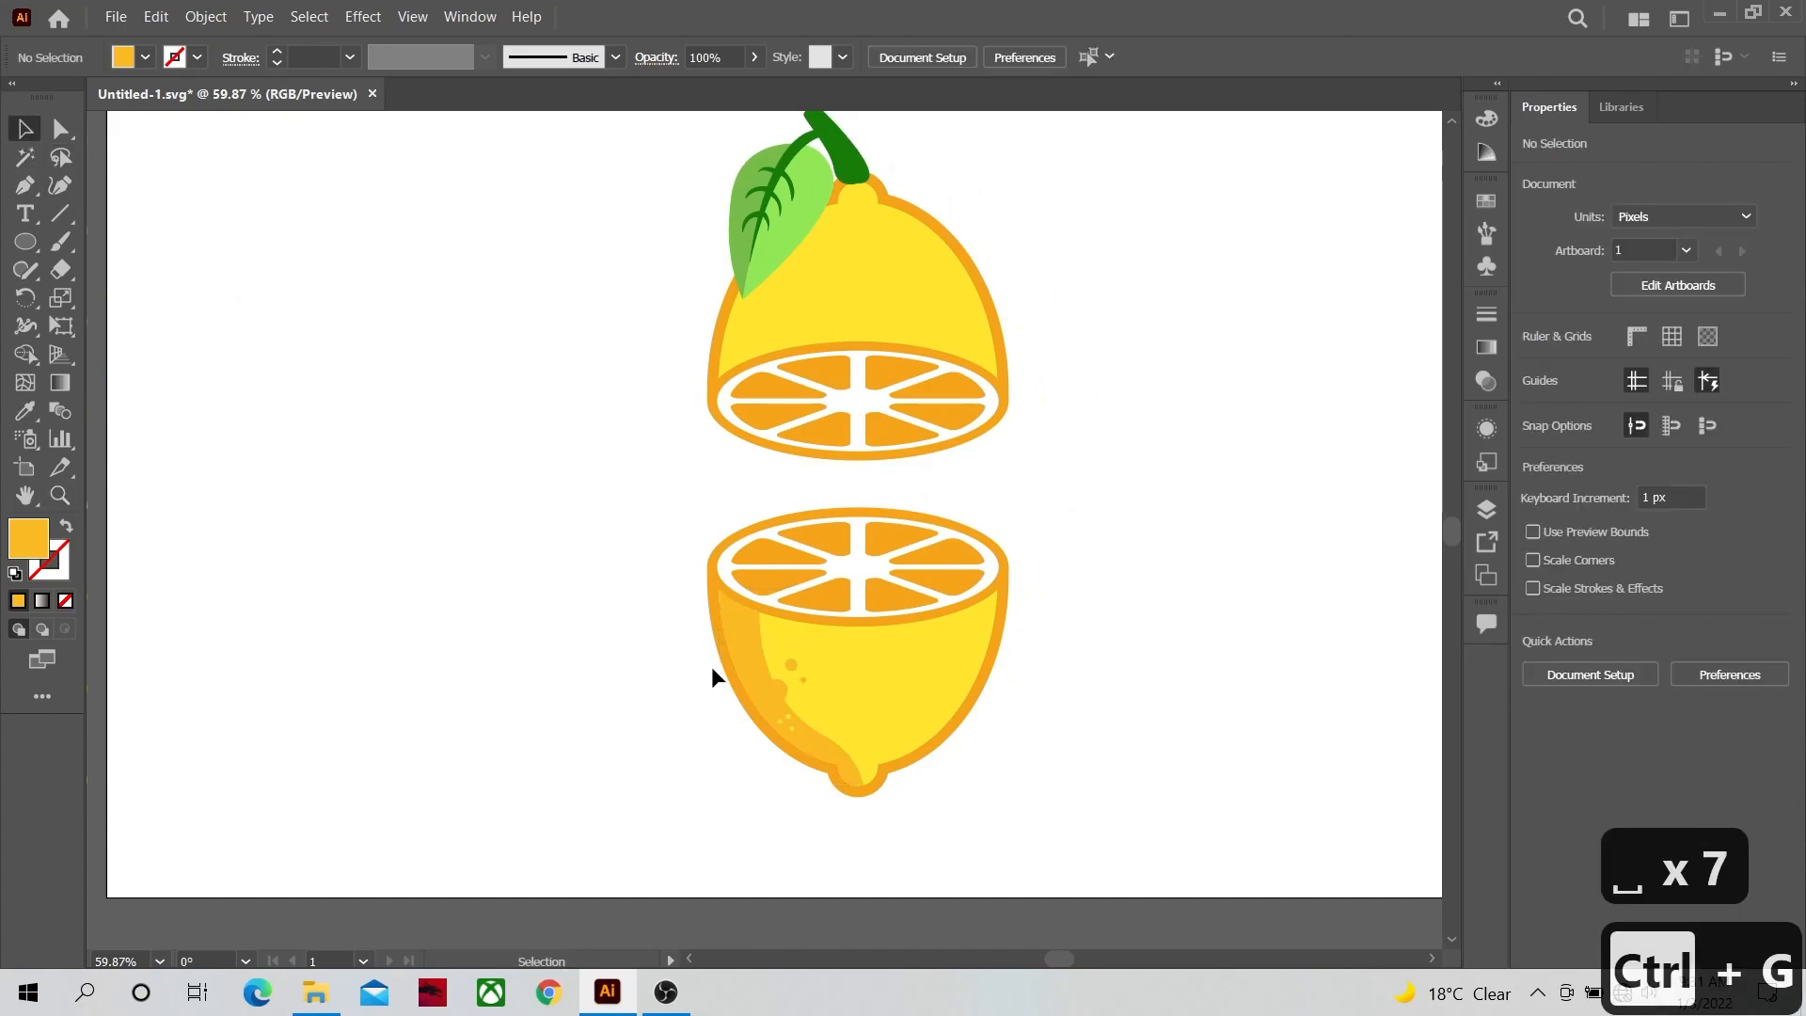
Step: Make a copy of the shading group reflected across the horizontal axis and move it onto the upper lemon half's body
left_click(738, 659)
right_click(739, 662)
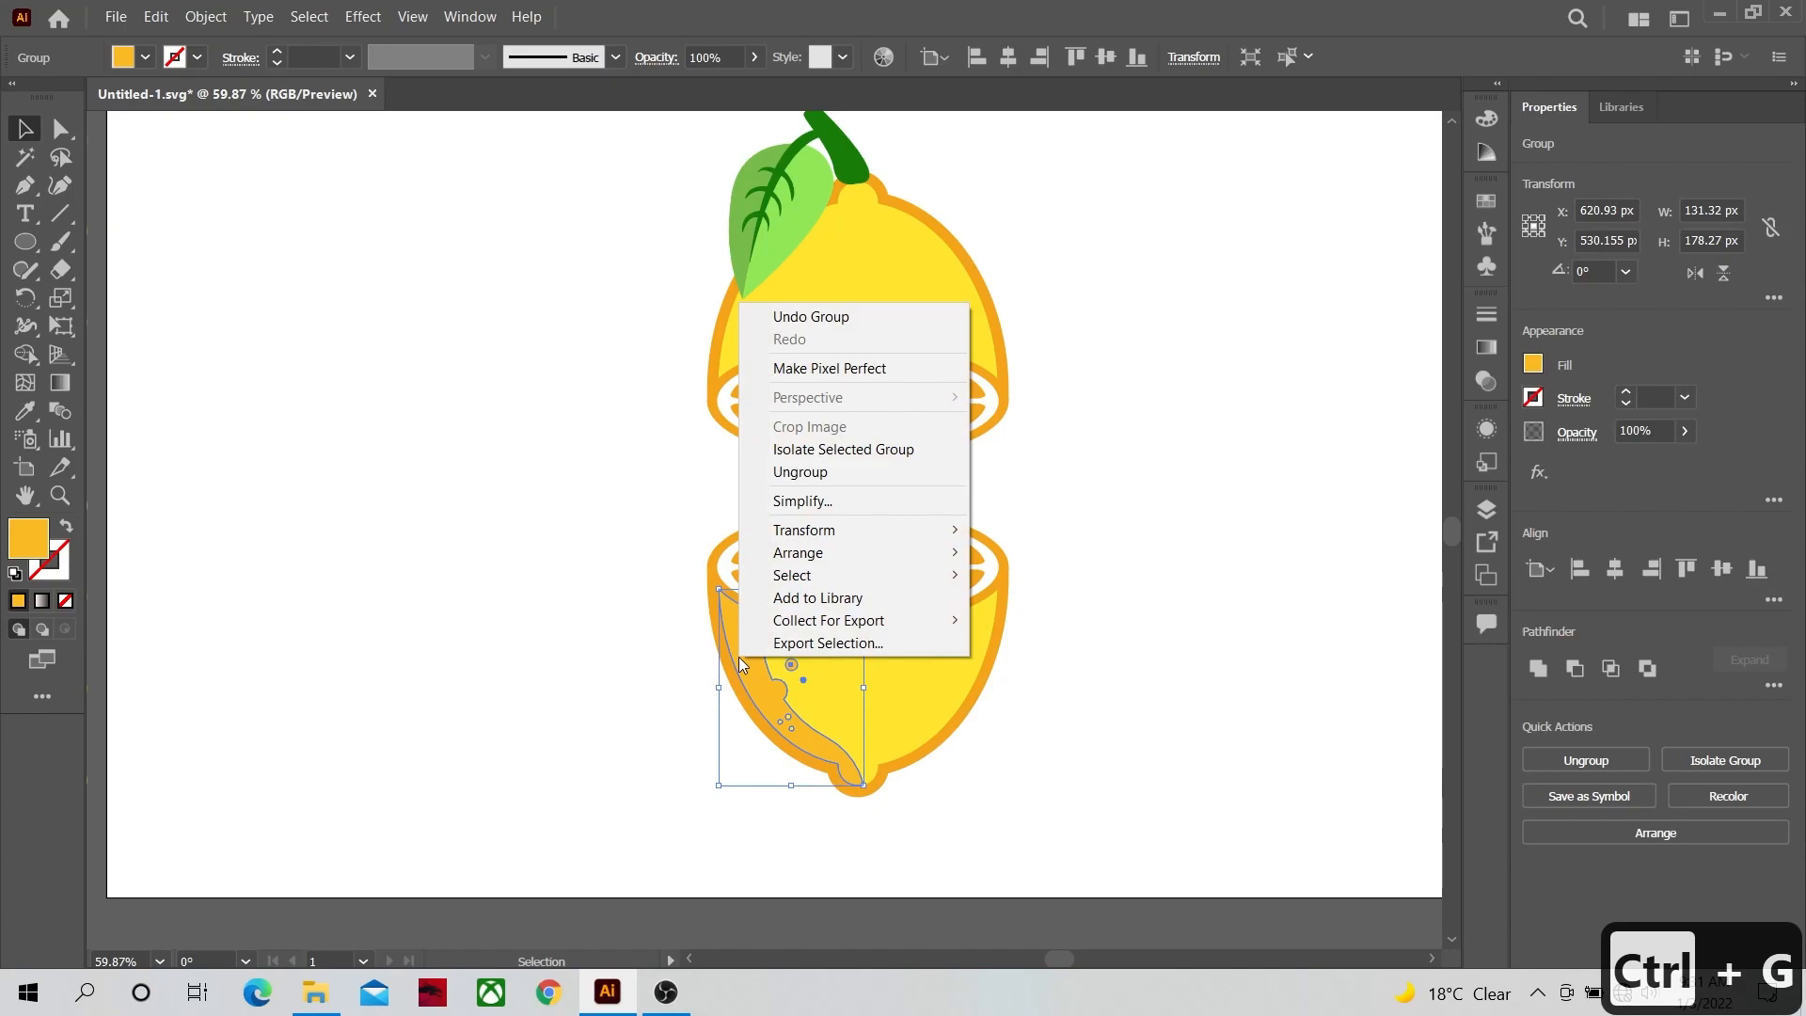
mouse_move(964, 532)
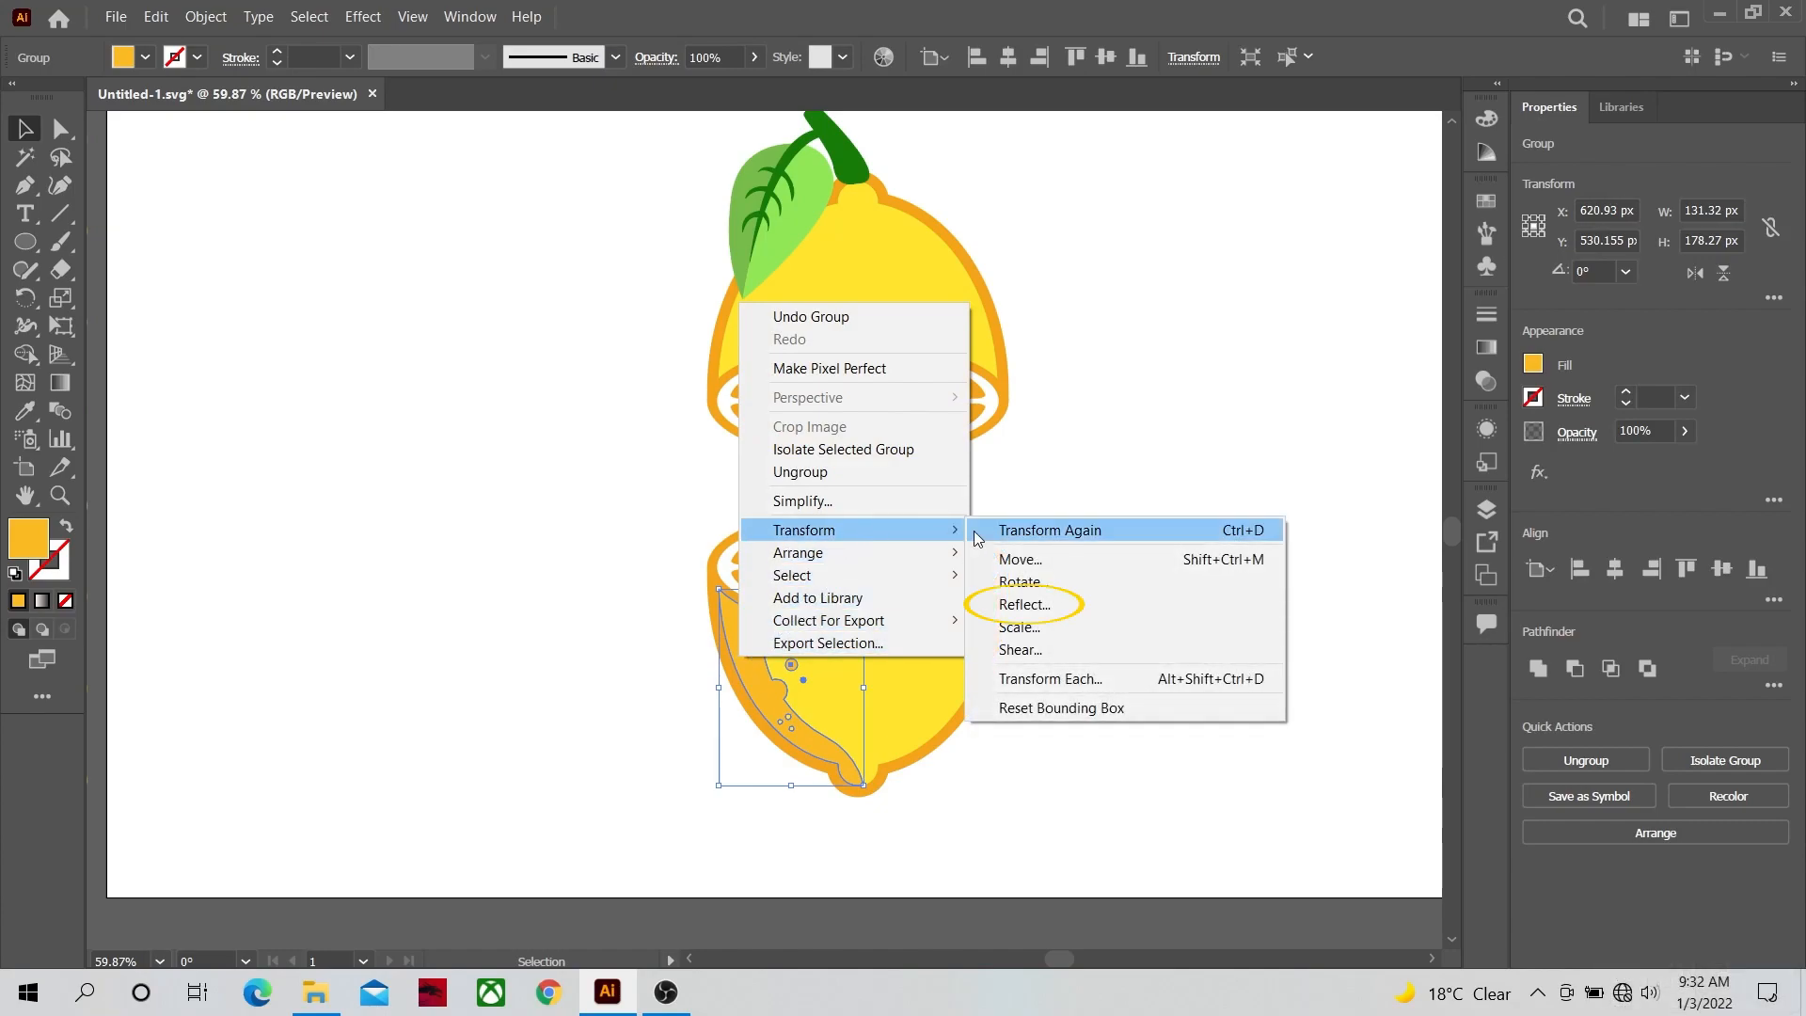
left_click(1022, 606)
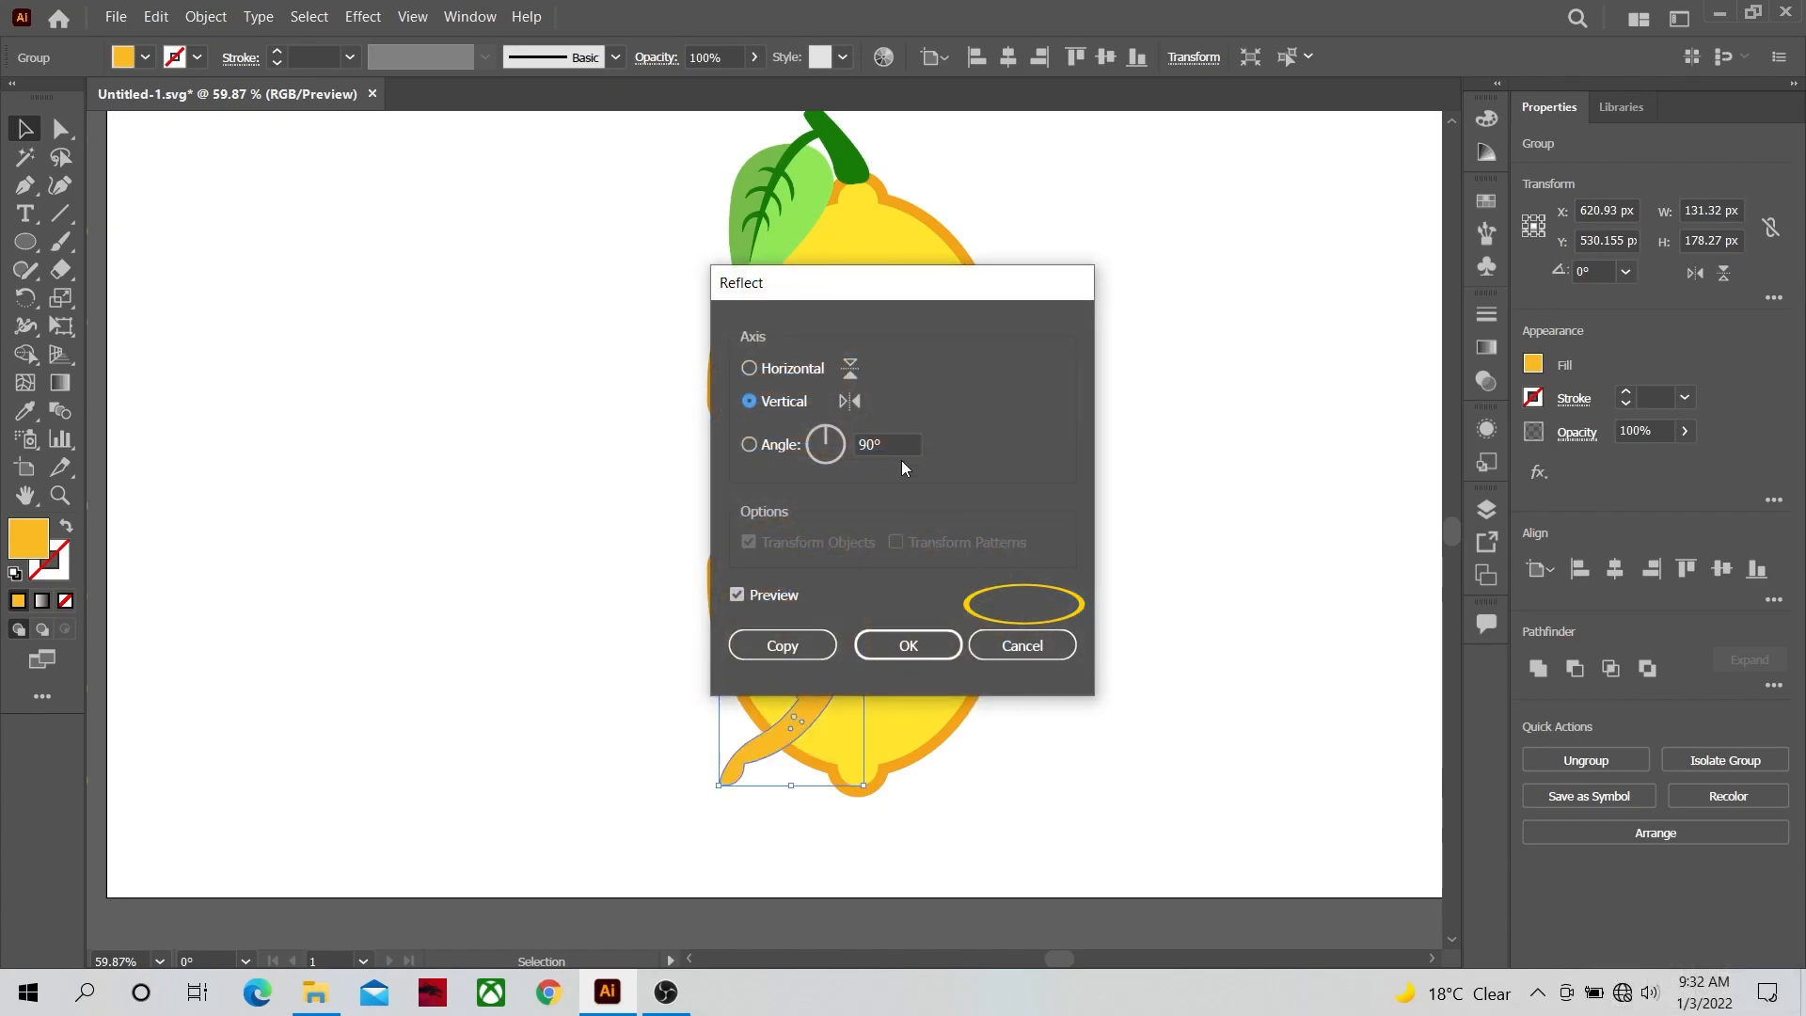
left_click(749, 368)
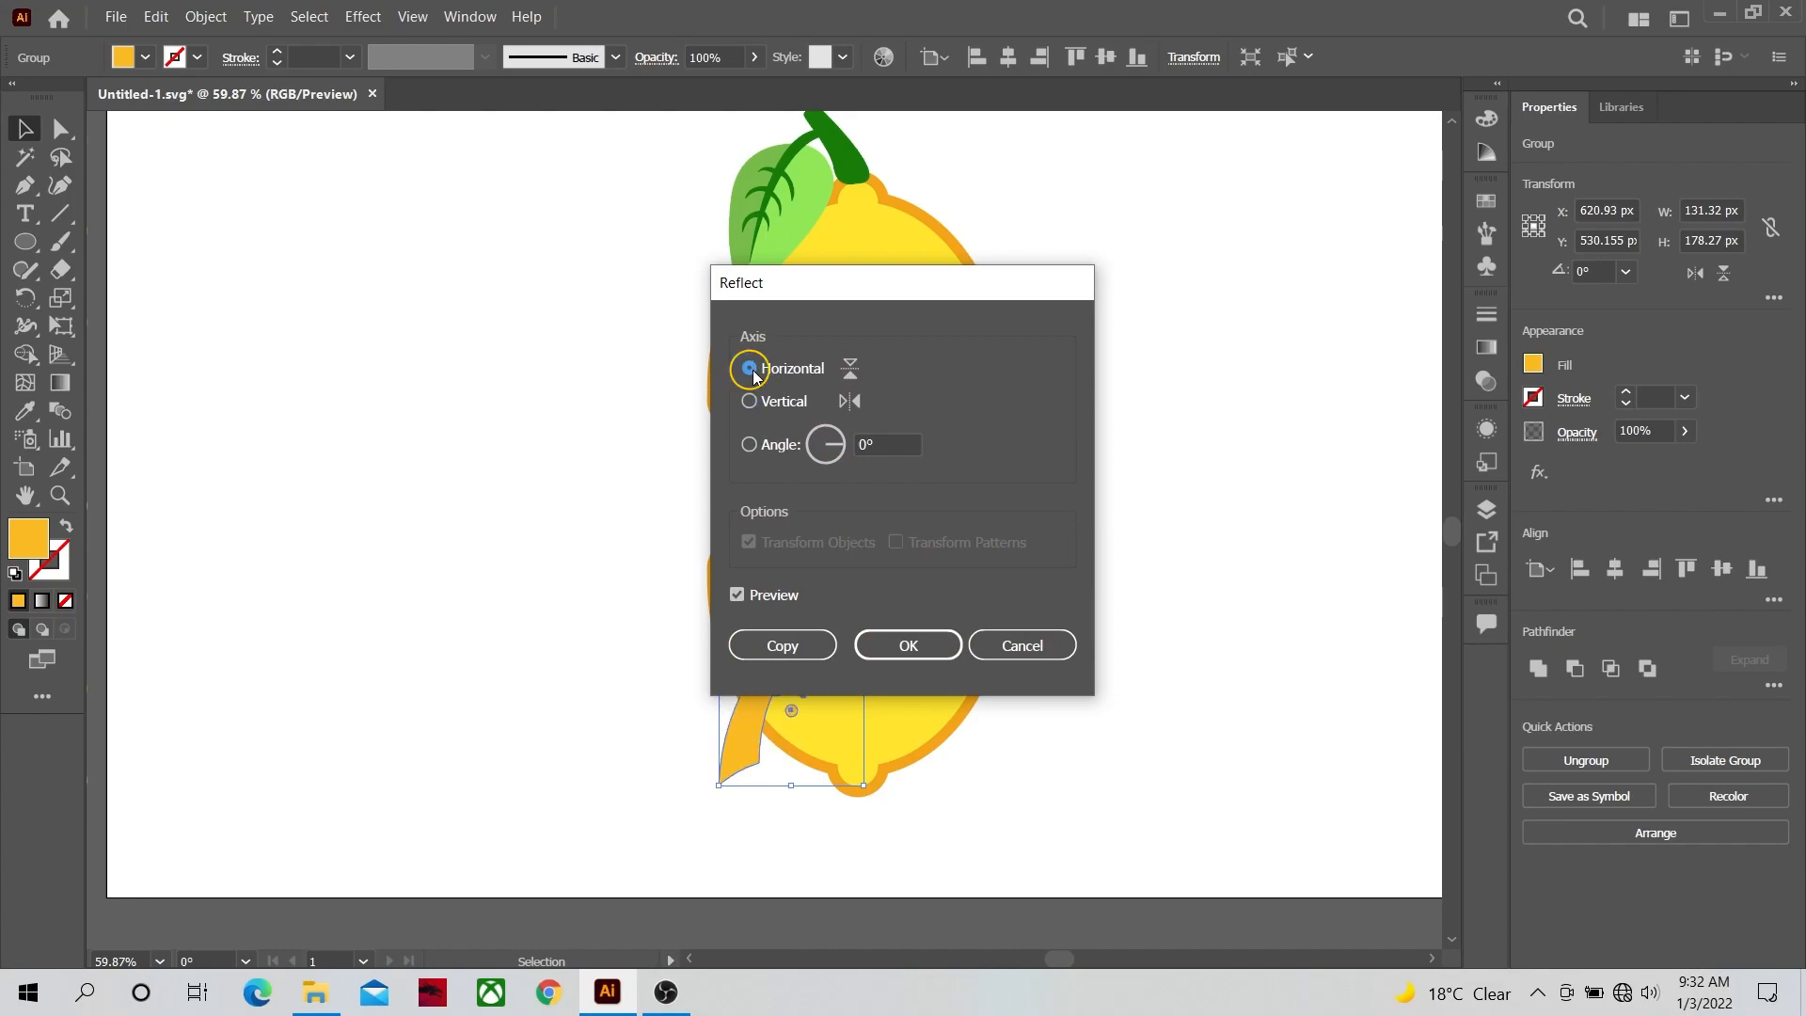
left_click(792, 646)
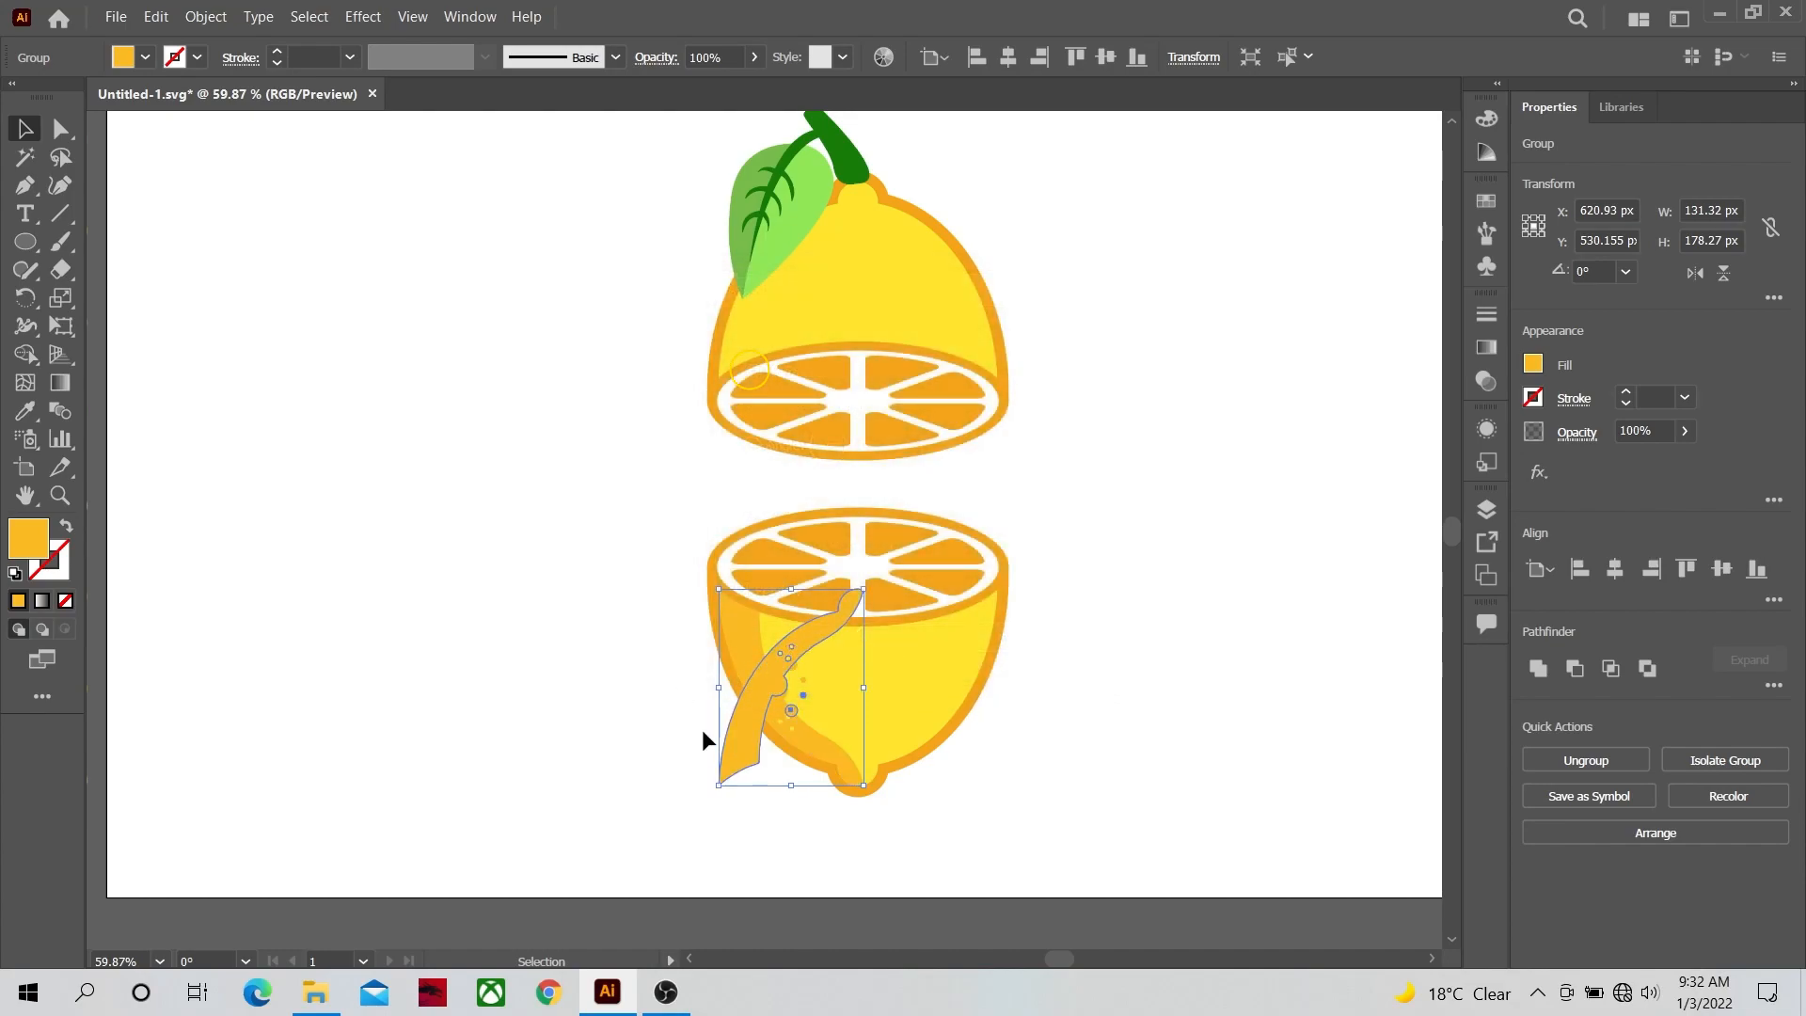
left_click_drag(741, 743, 743, 335)
Step: Bring the leaf group in front of the upper half's shading
right_click(771, 187)
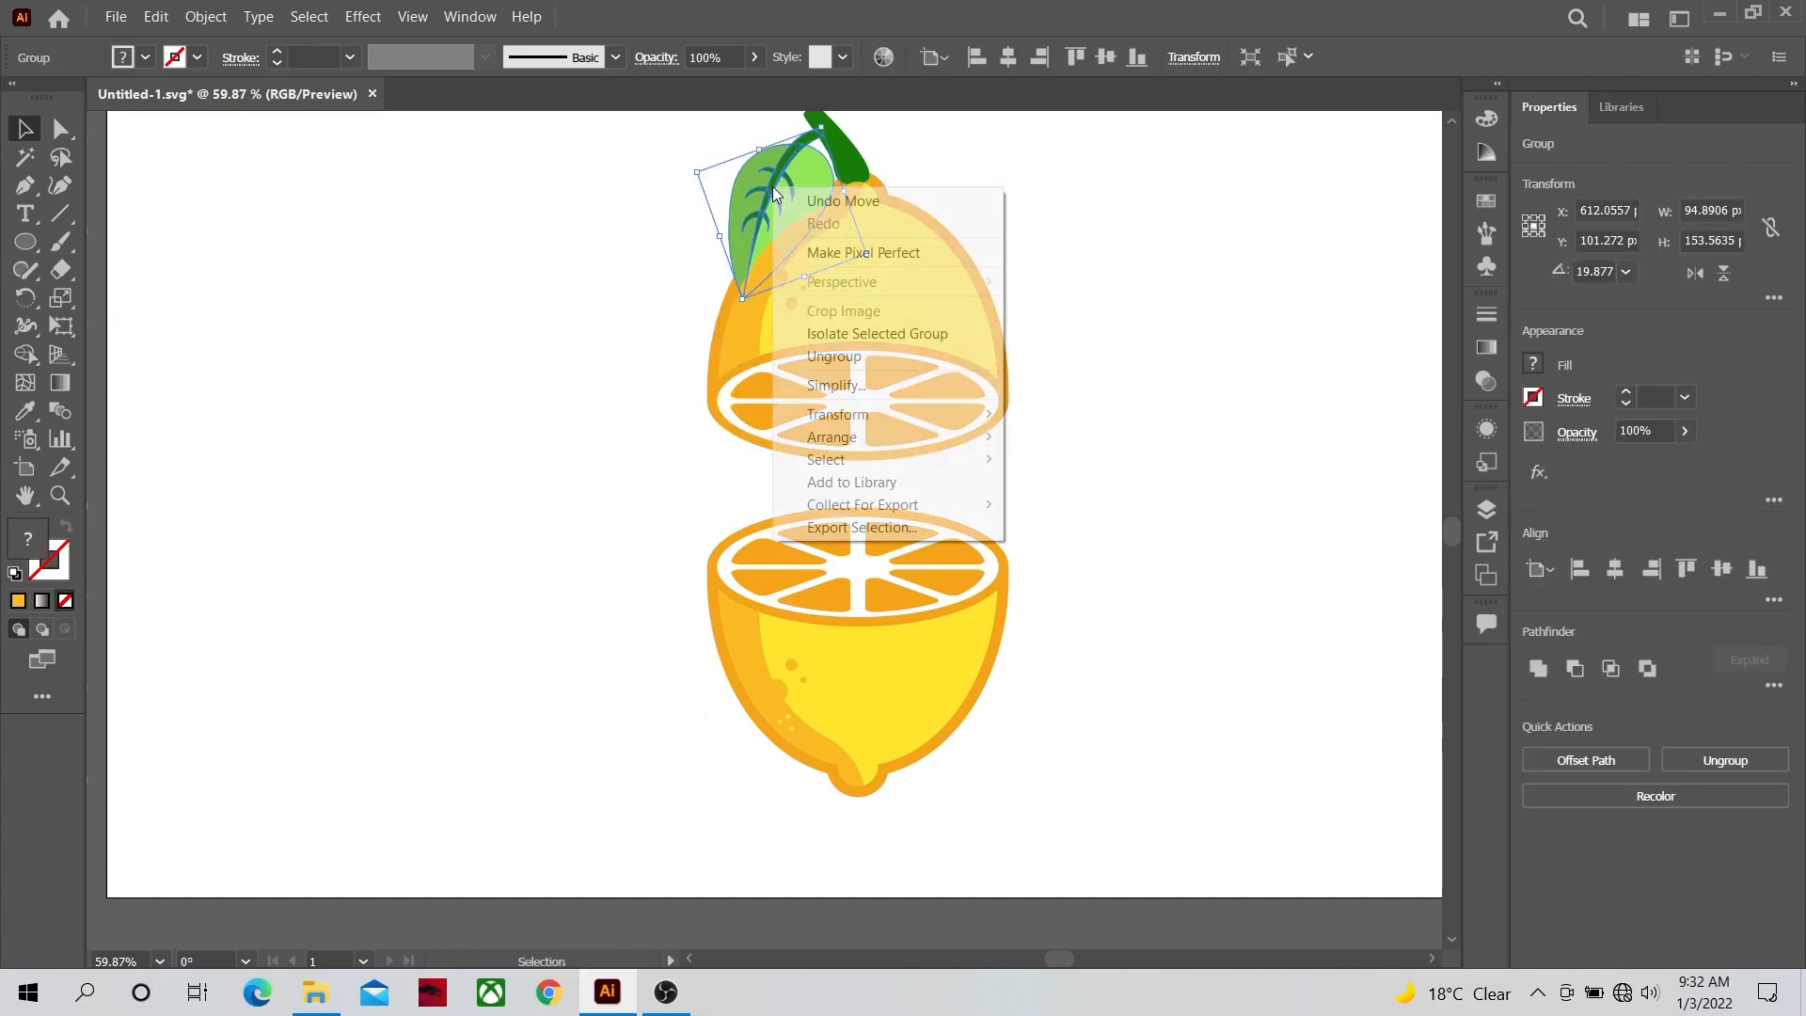
mouse_move(906, 436)
left_click(1072, 434)
left_click(1157, 499)
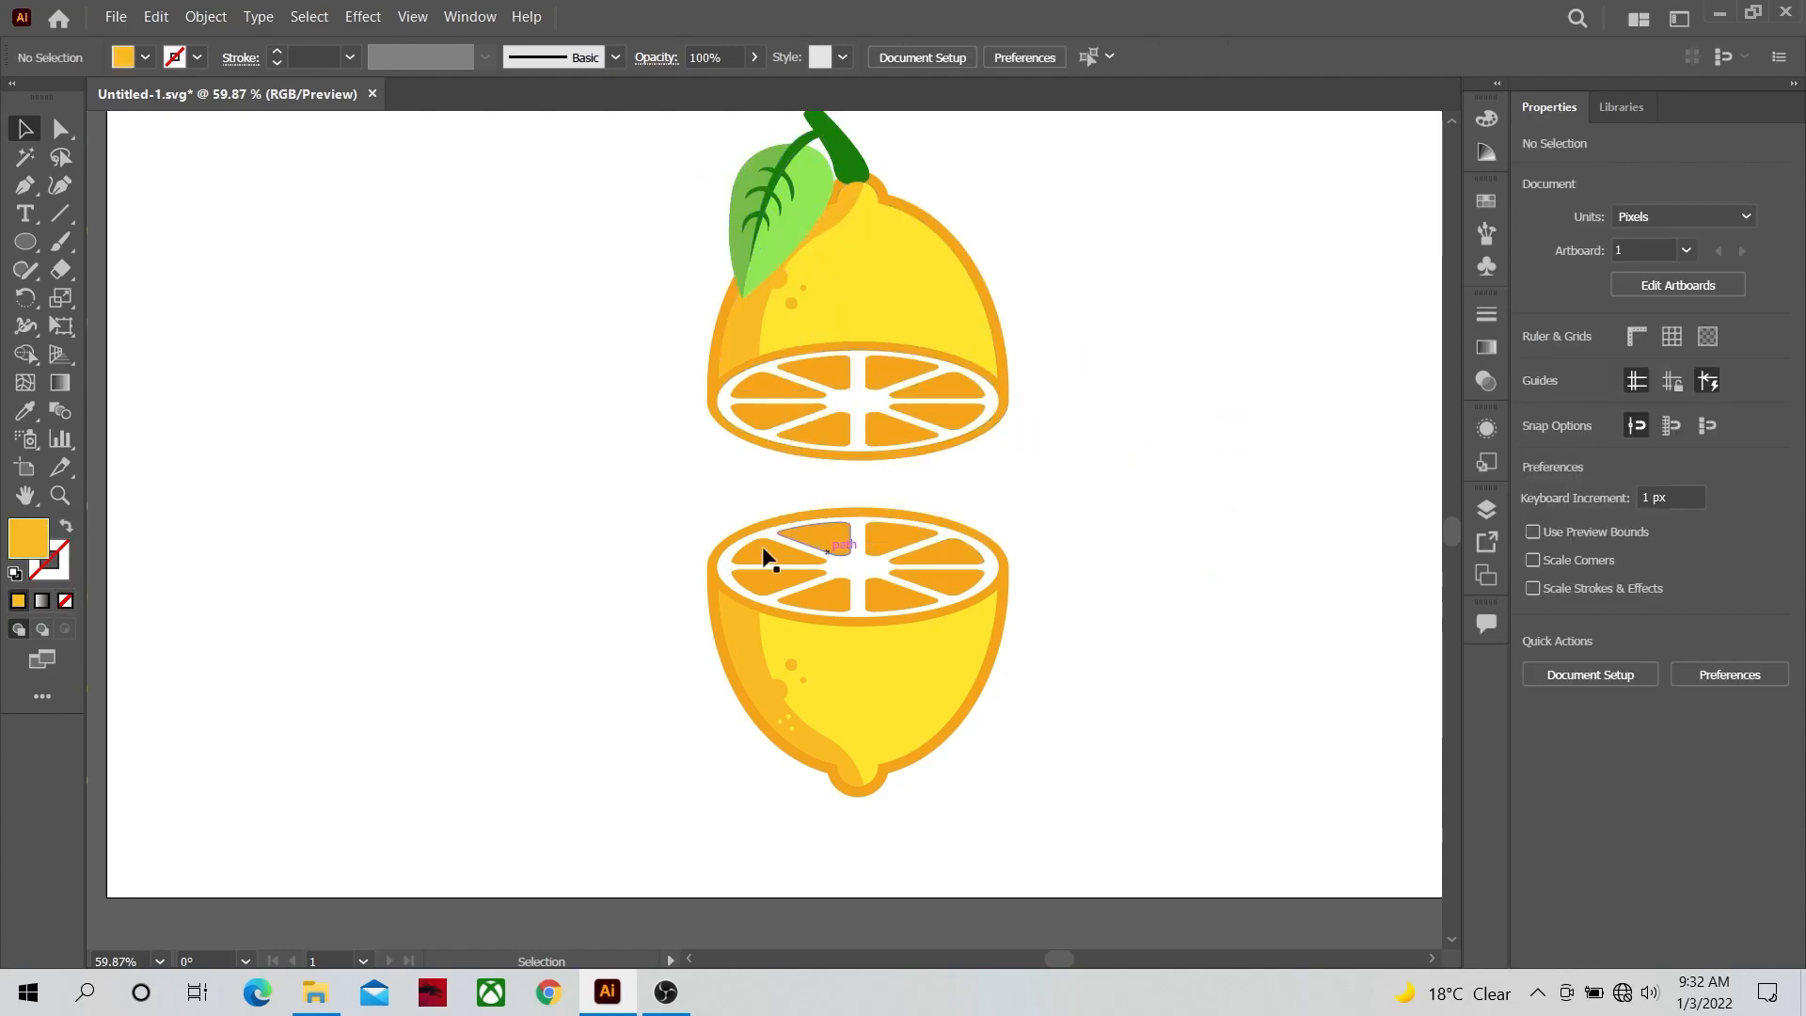
Step: Draw a curved, closed highlight shape with the Pen tool along the upper lemon half's right edge and above its rim
left_click(60, 497)
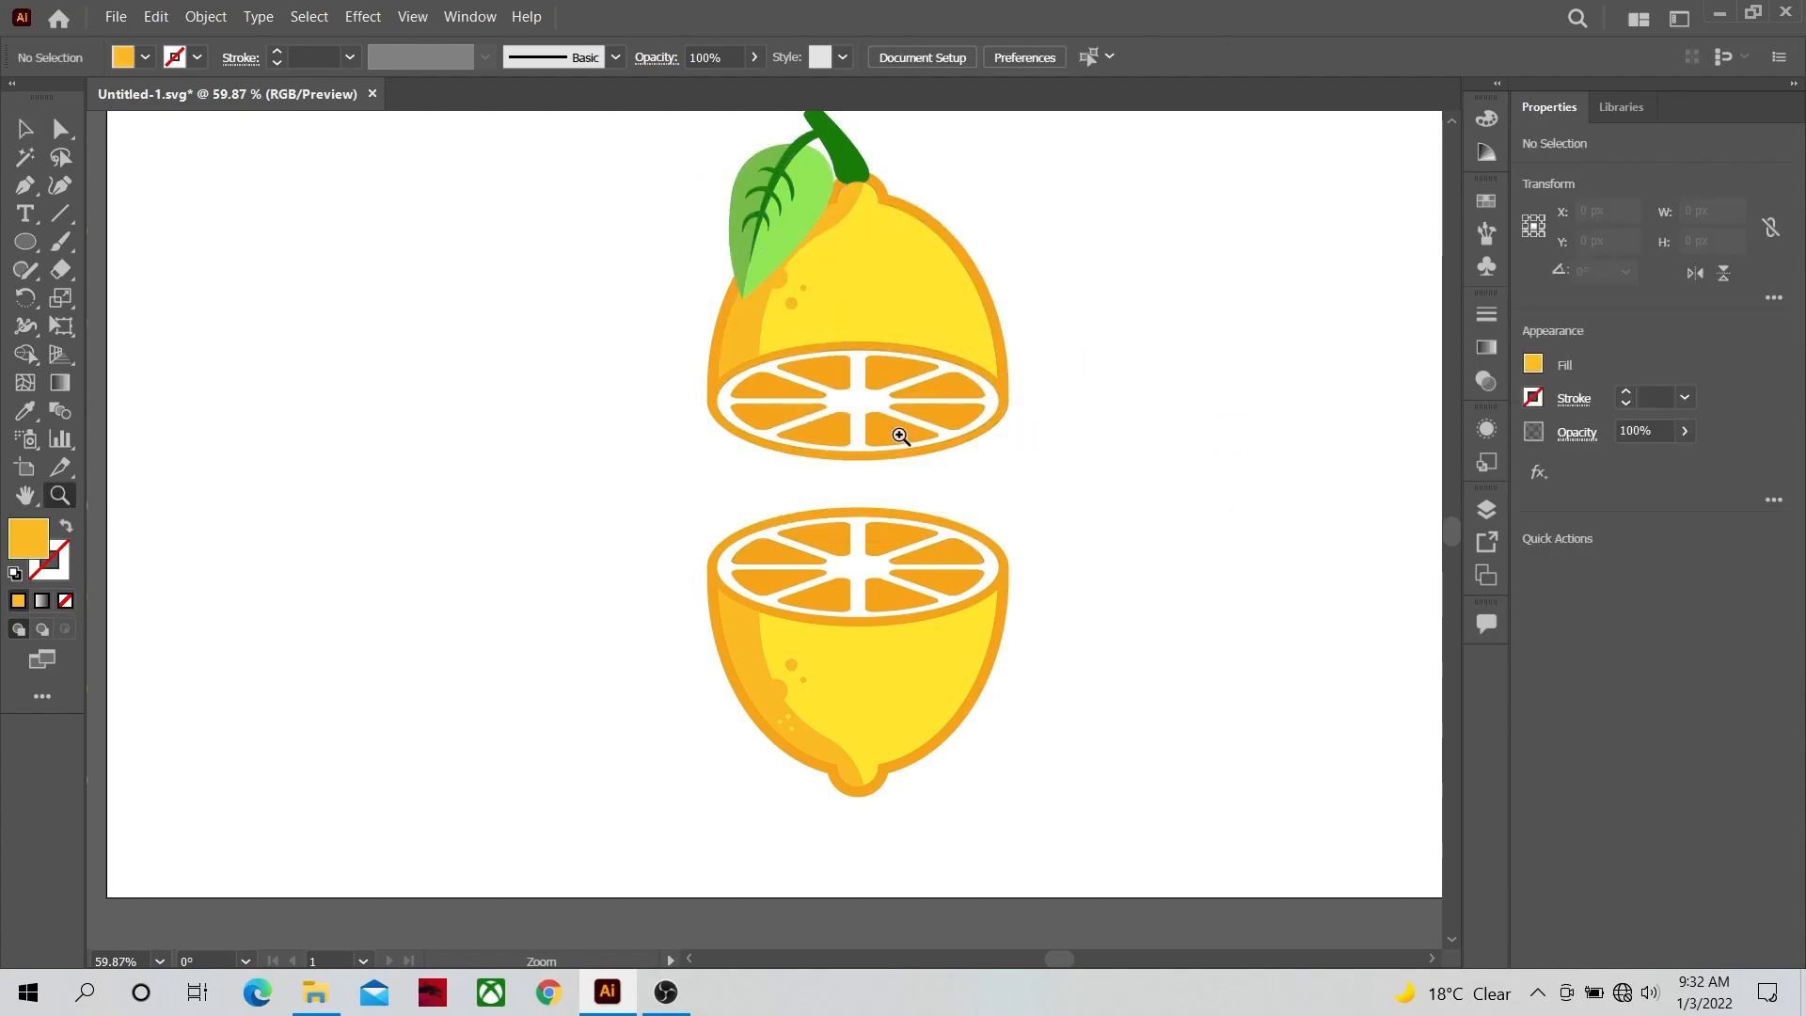
key("space")
left_click_drag(1057, 421, 871, 471)
left_click_drag(777, 274, 1076, 364)
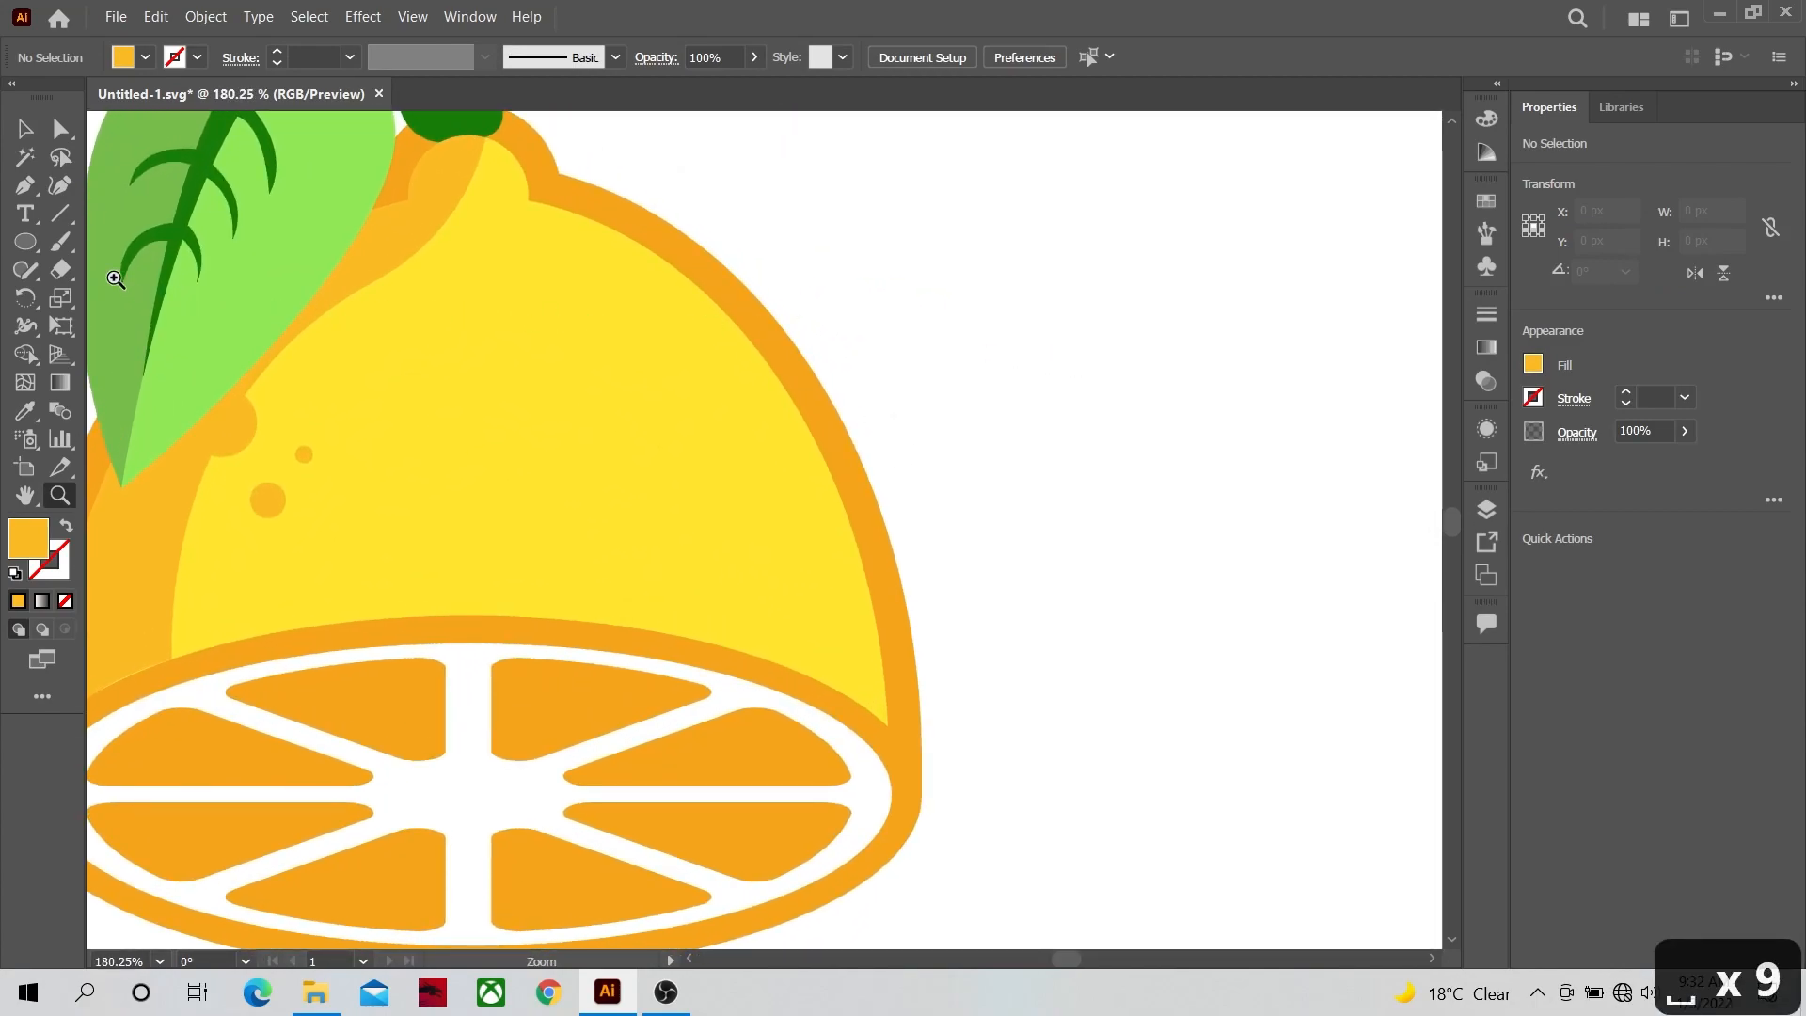
left_click(526, 222)
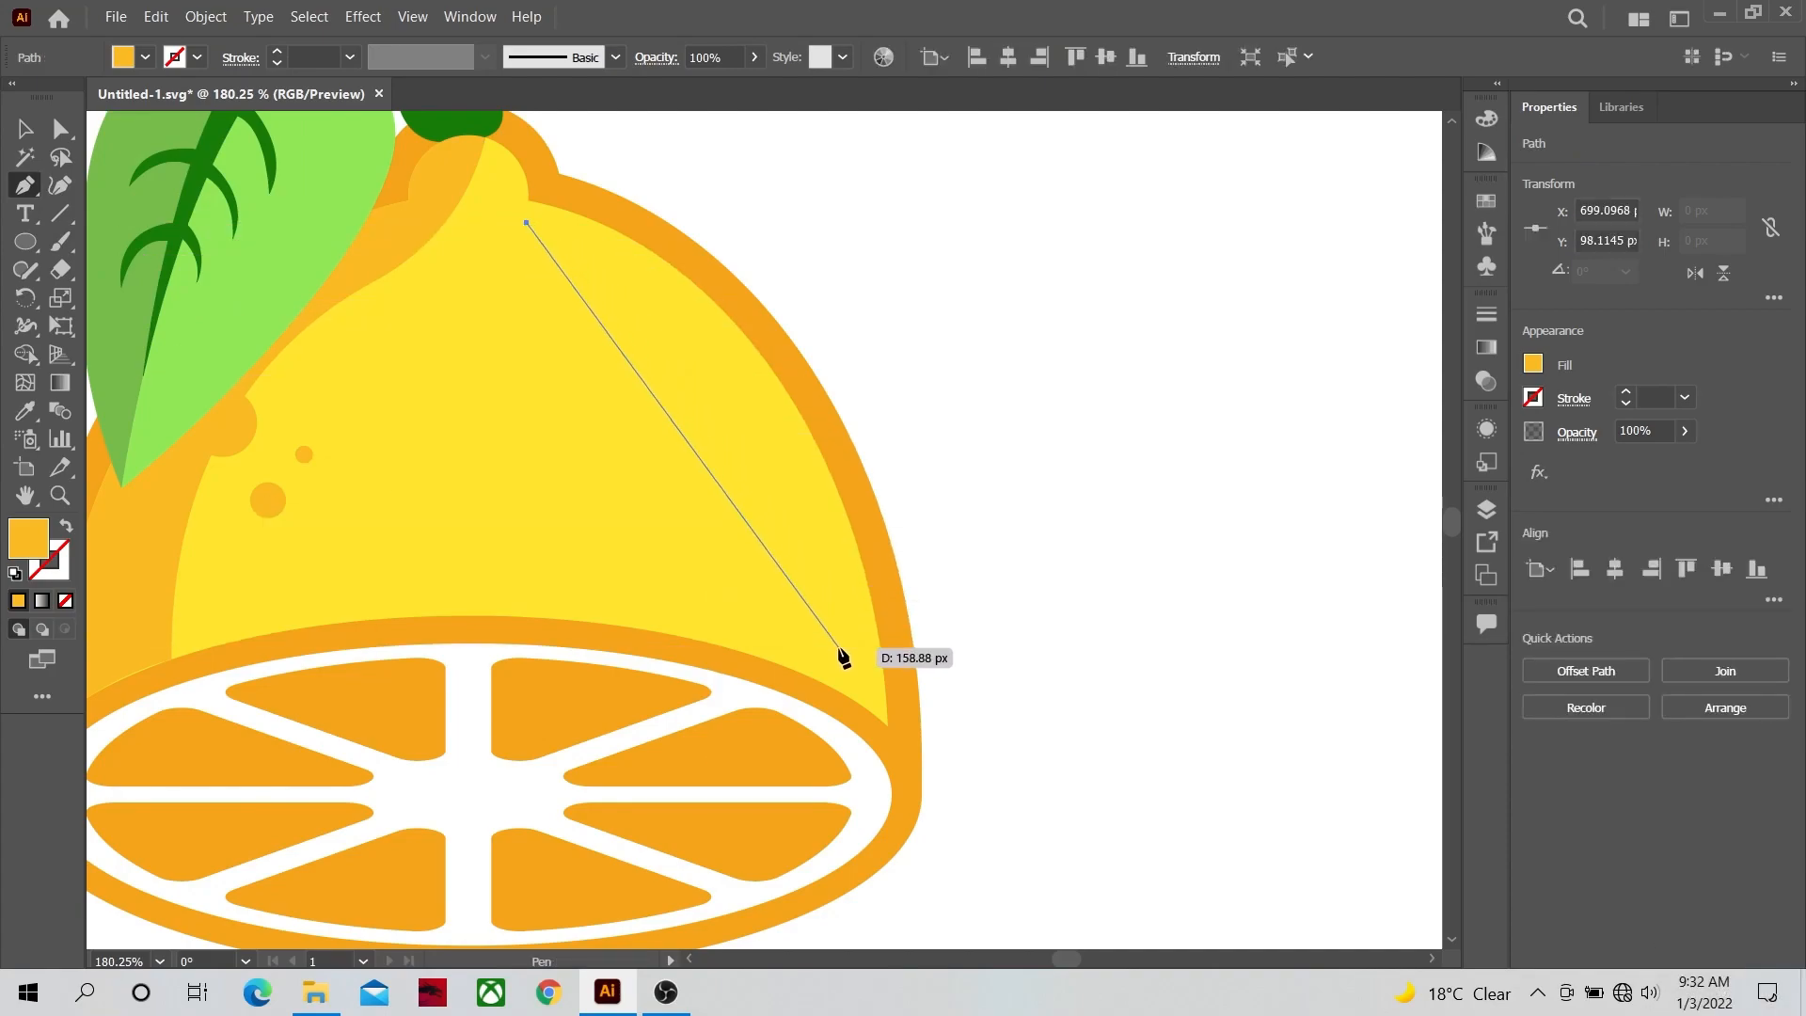
key("space")
left_click_drag(838, 647, 977, 867)
key("space")
left_click_drag(1040, 465, 1218, 710)
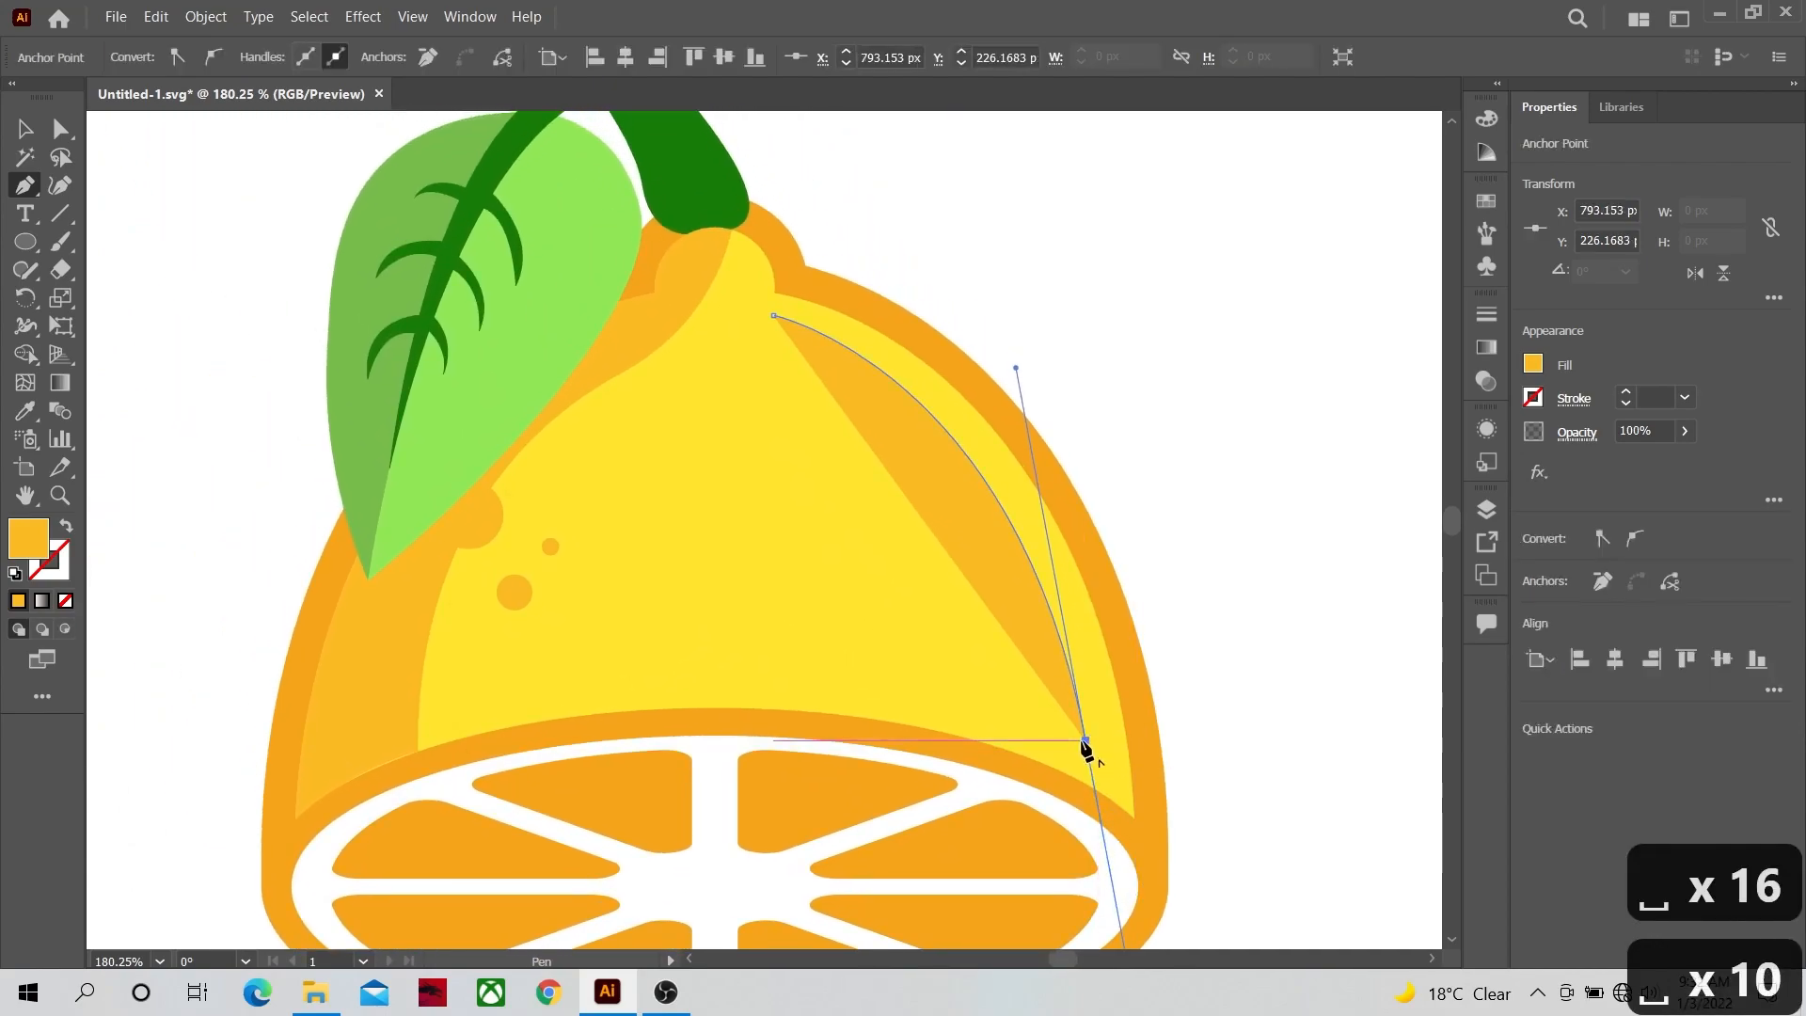
left_click_drag(768, 678, 588, 705)
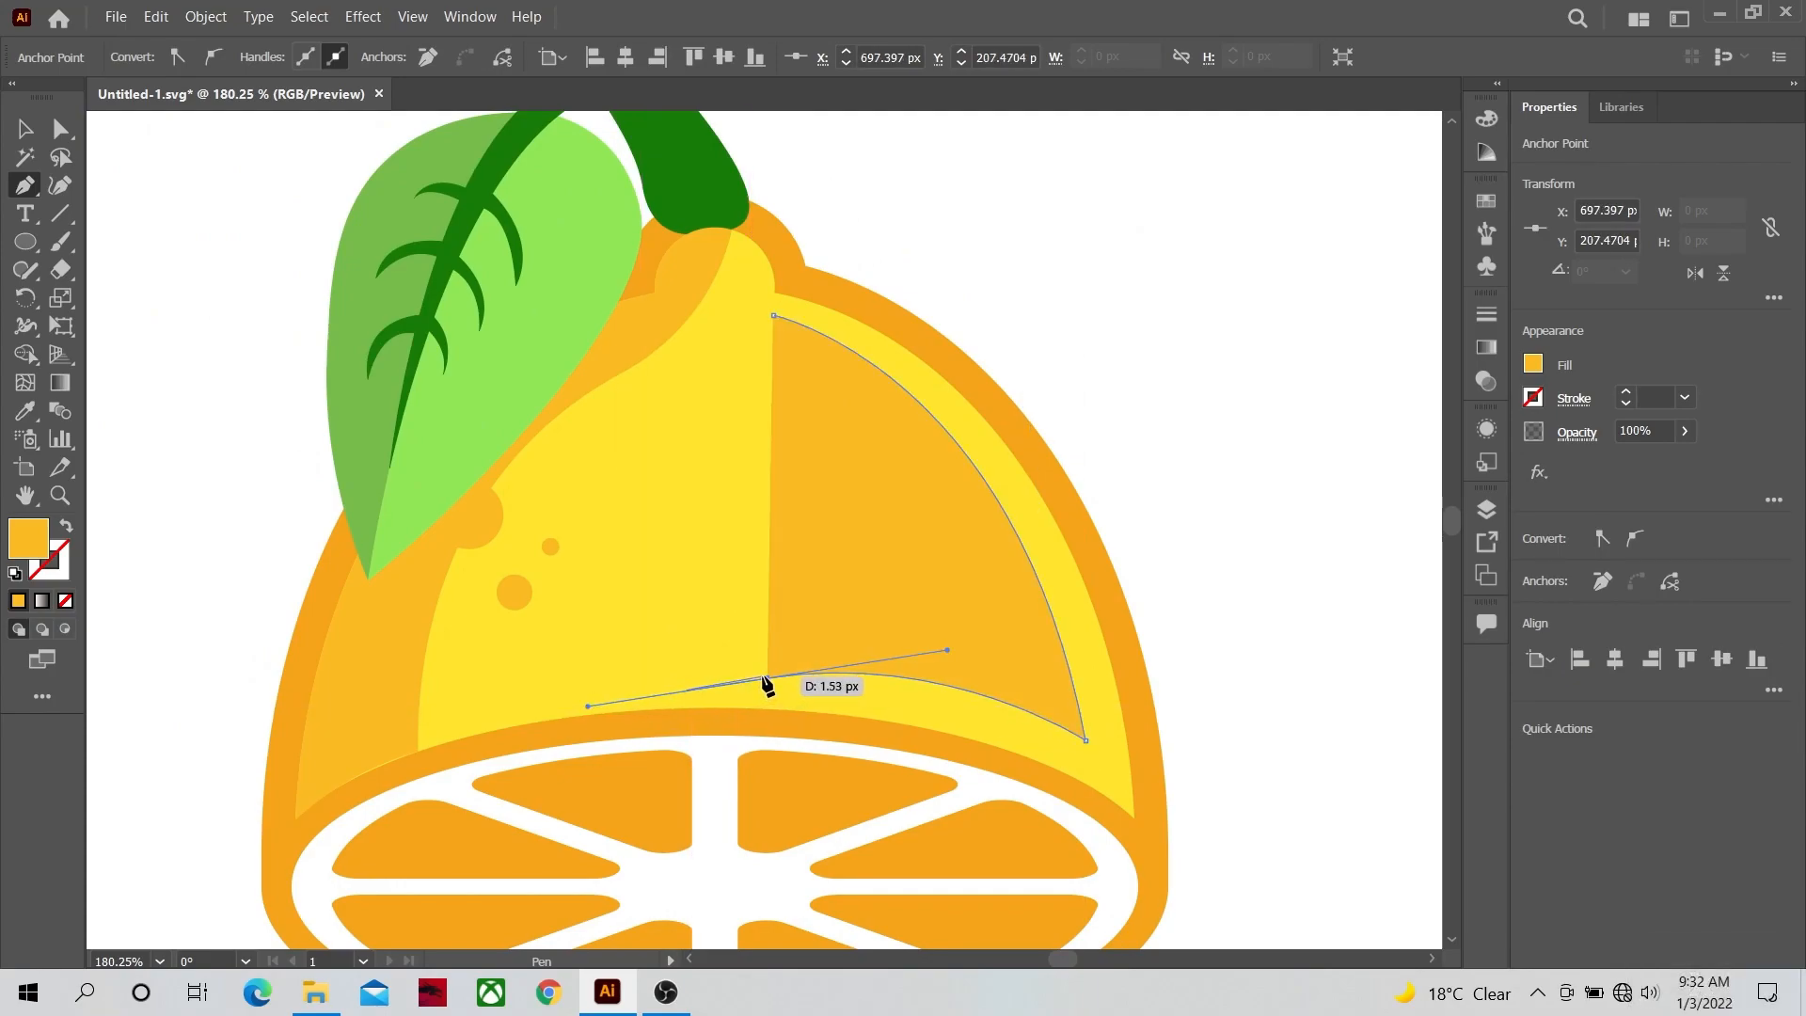
left_click_drag(768, 678, 1109, 703)
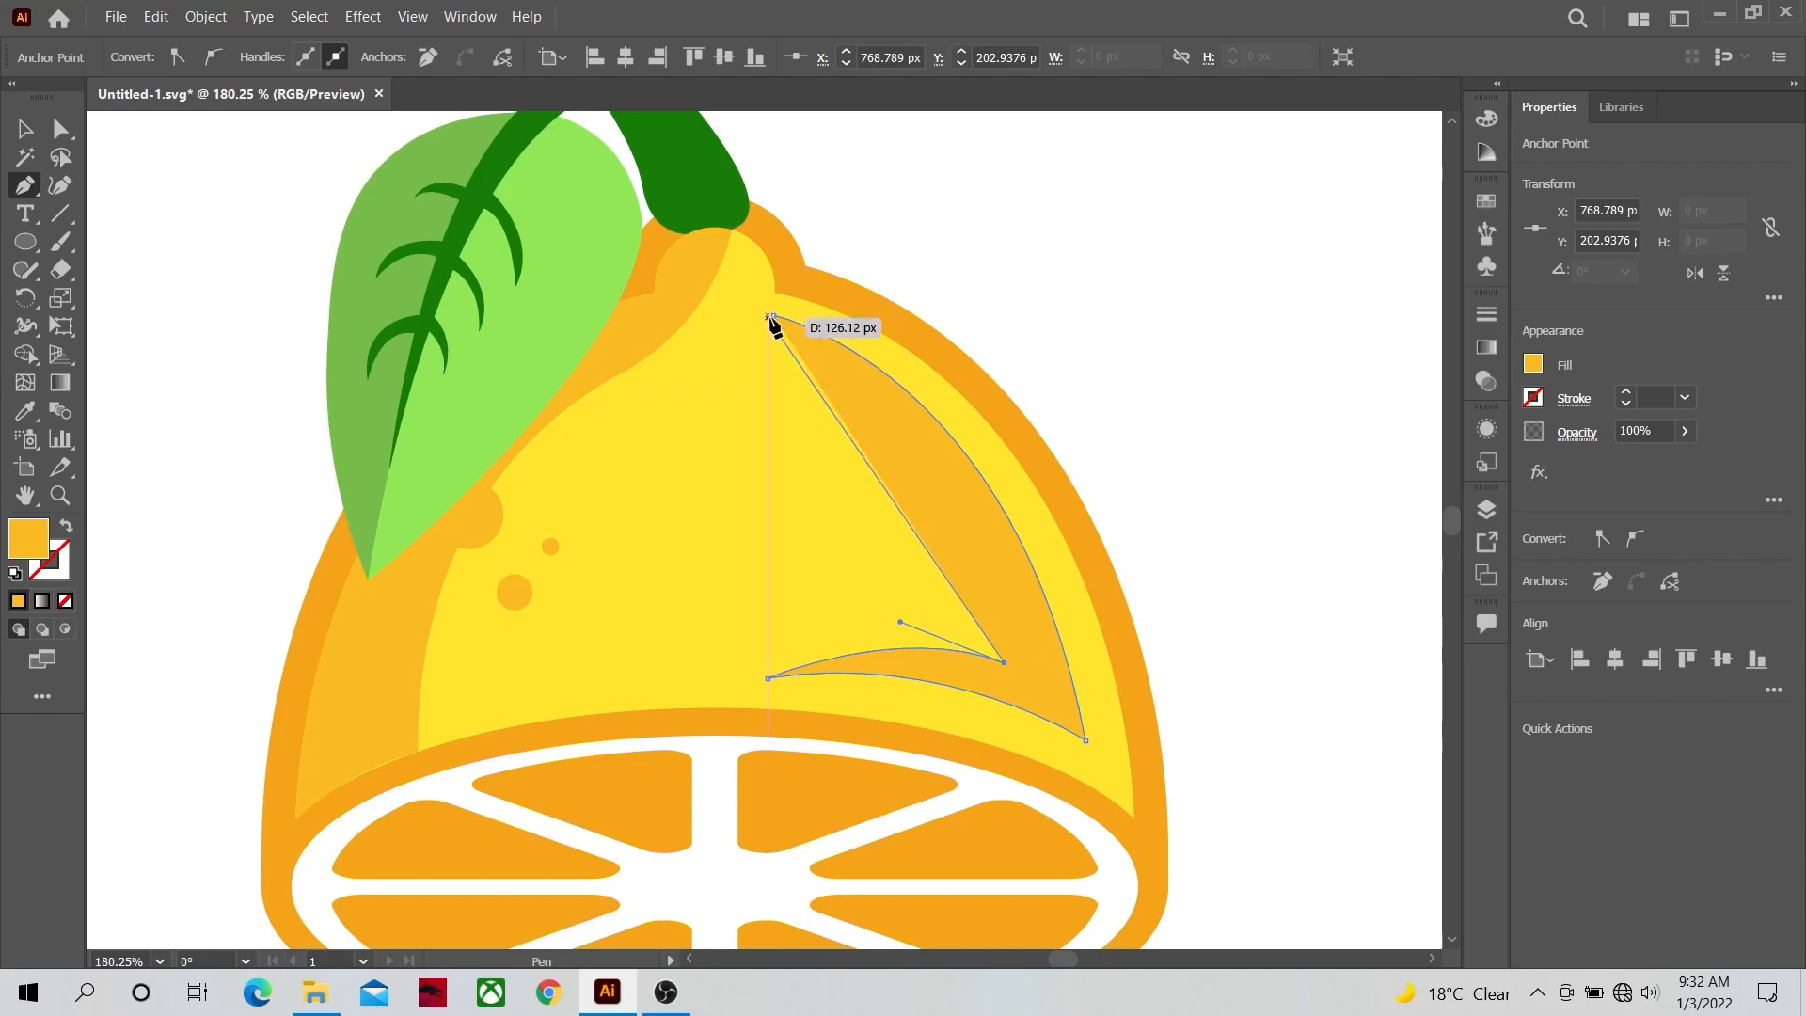
left_click_drag(773, 316, 546, 196)
Step: Round the highlight's inner corner, outer corner (about 5.7 px) and pointed tips, and shift it slightly toward the lemon's outer edge
left_click(60, 128)
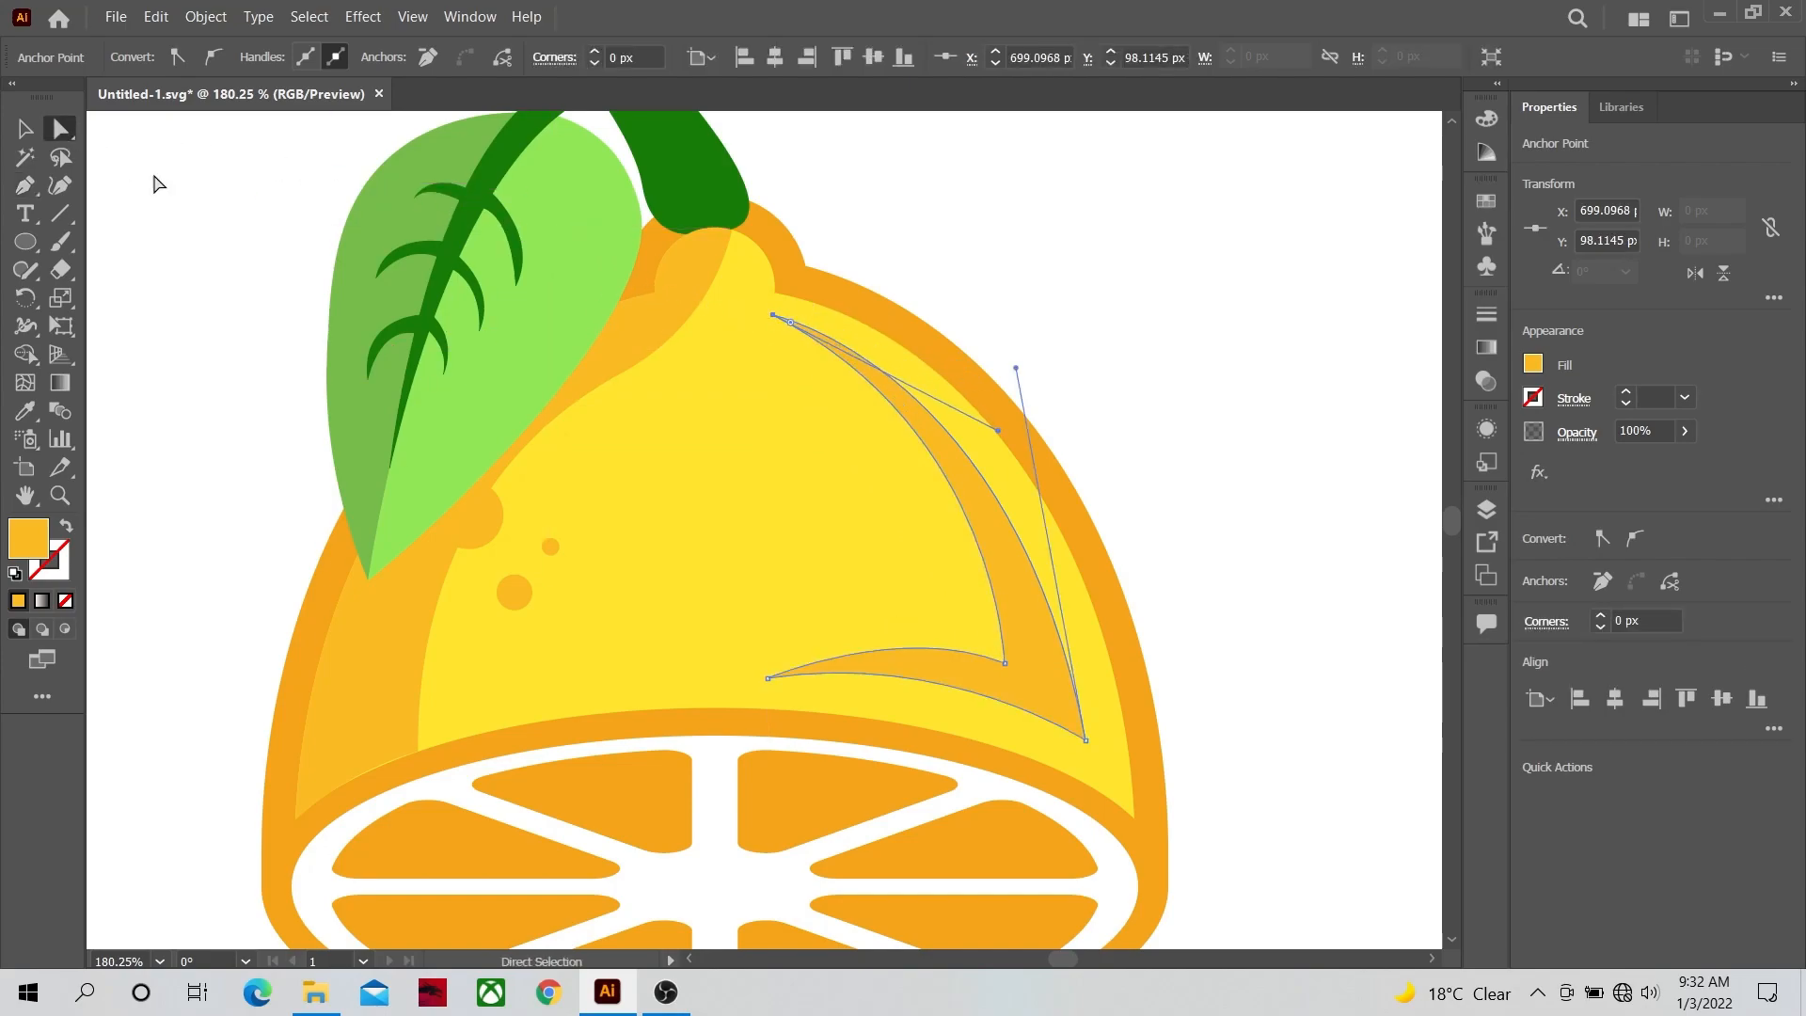
left_click(1006, 664)
left_click_drag(988, 649, 811, 596)
left_click(1088, 742, "shift")
left_click(1087, 743)
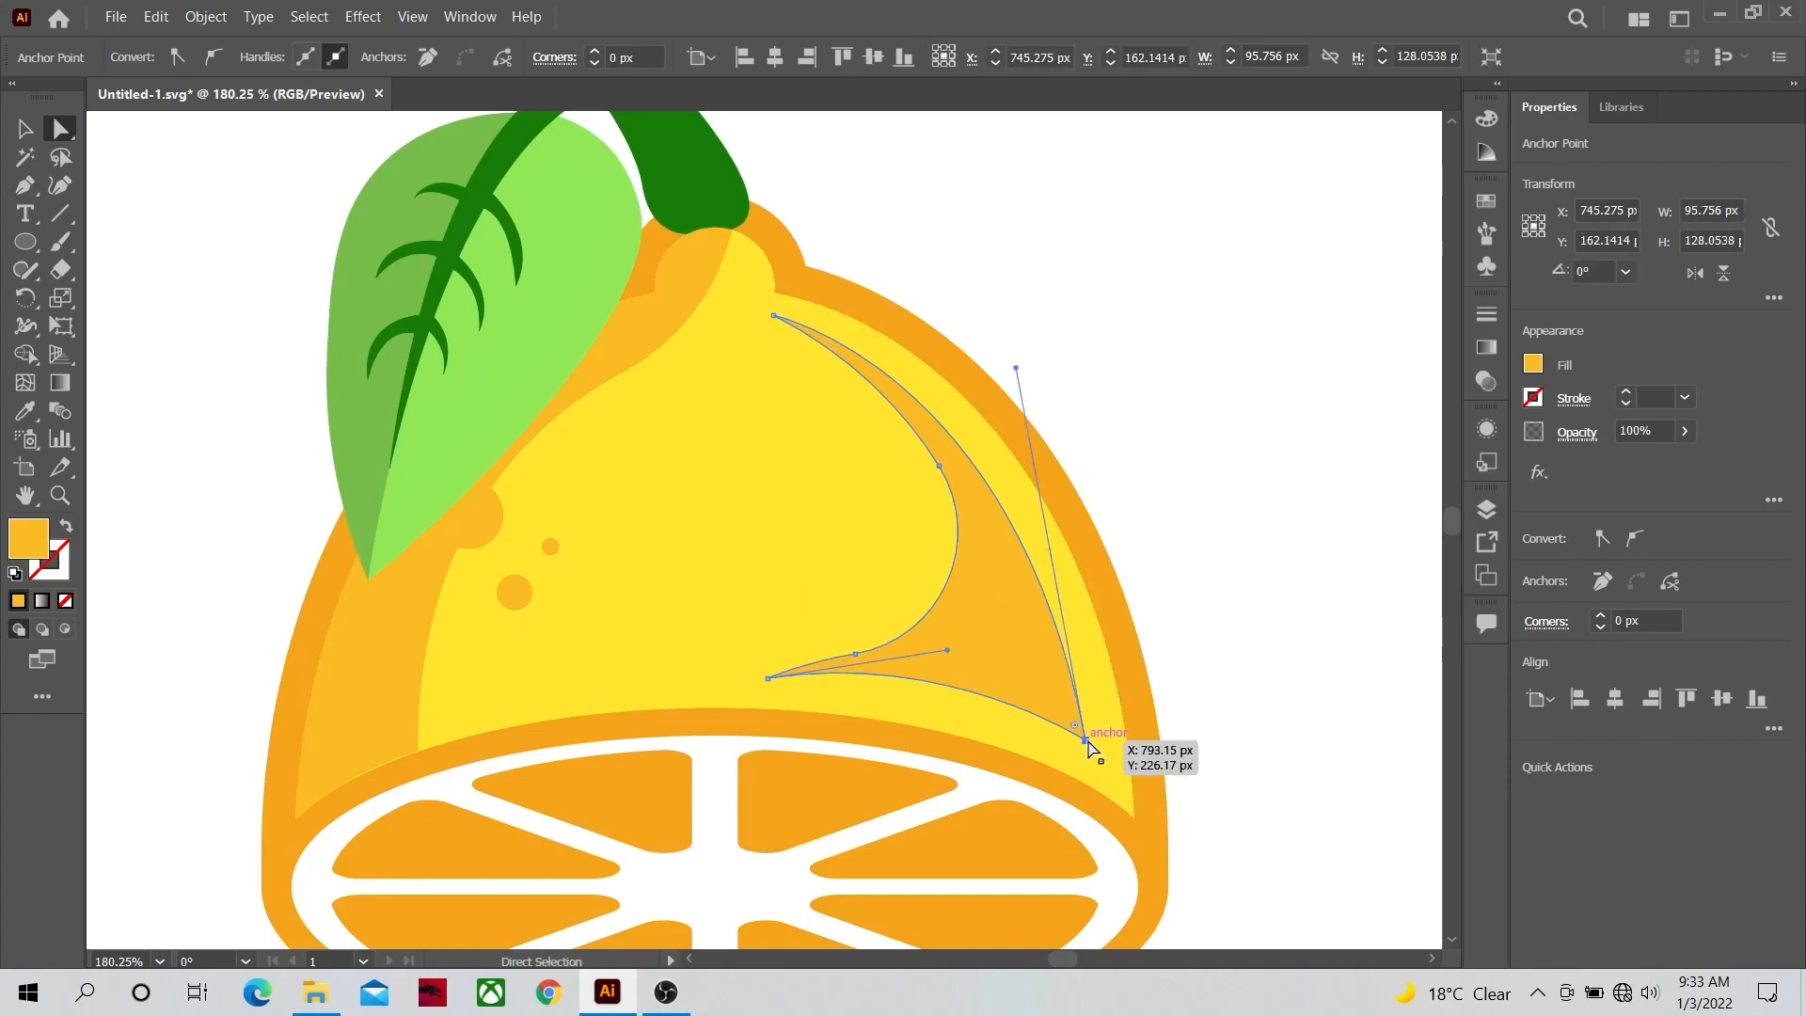
left_click_drag(1079, 735, 1060, 714)
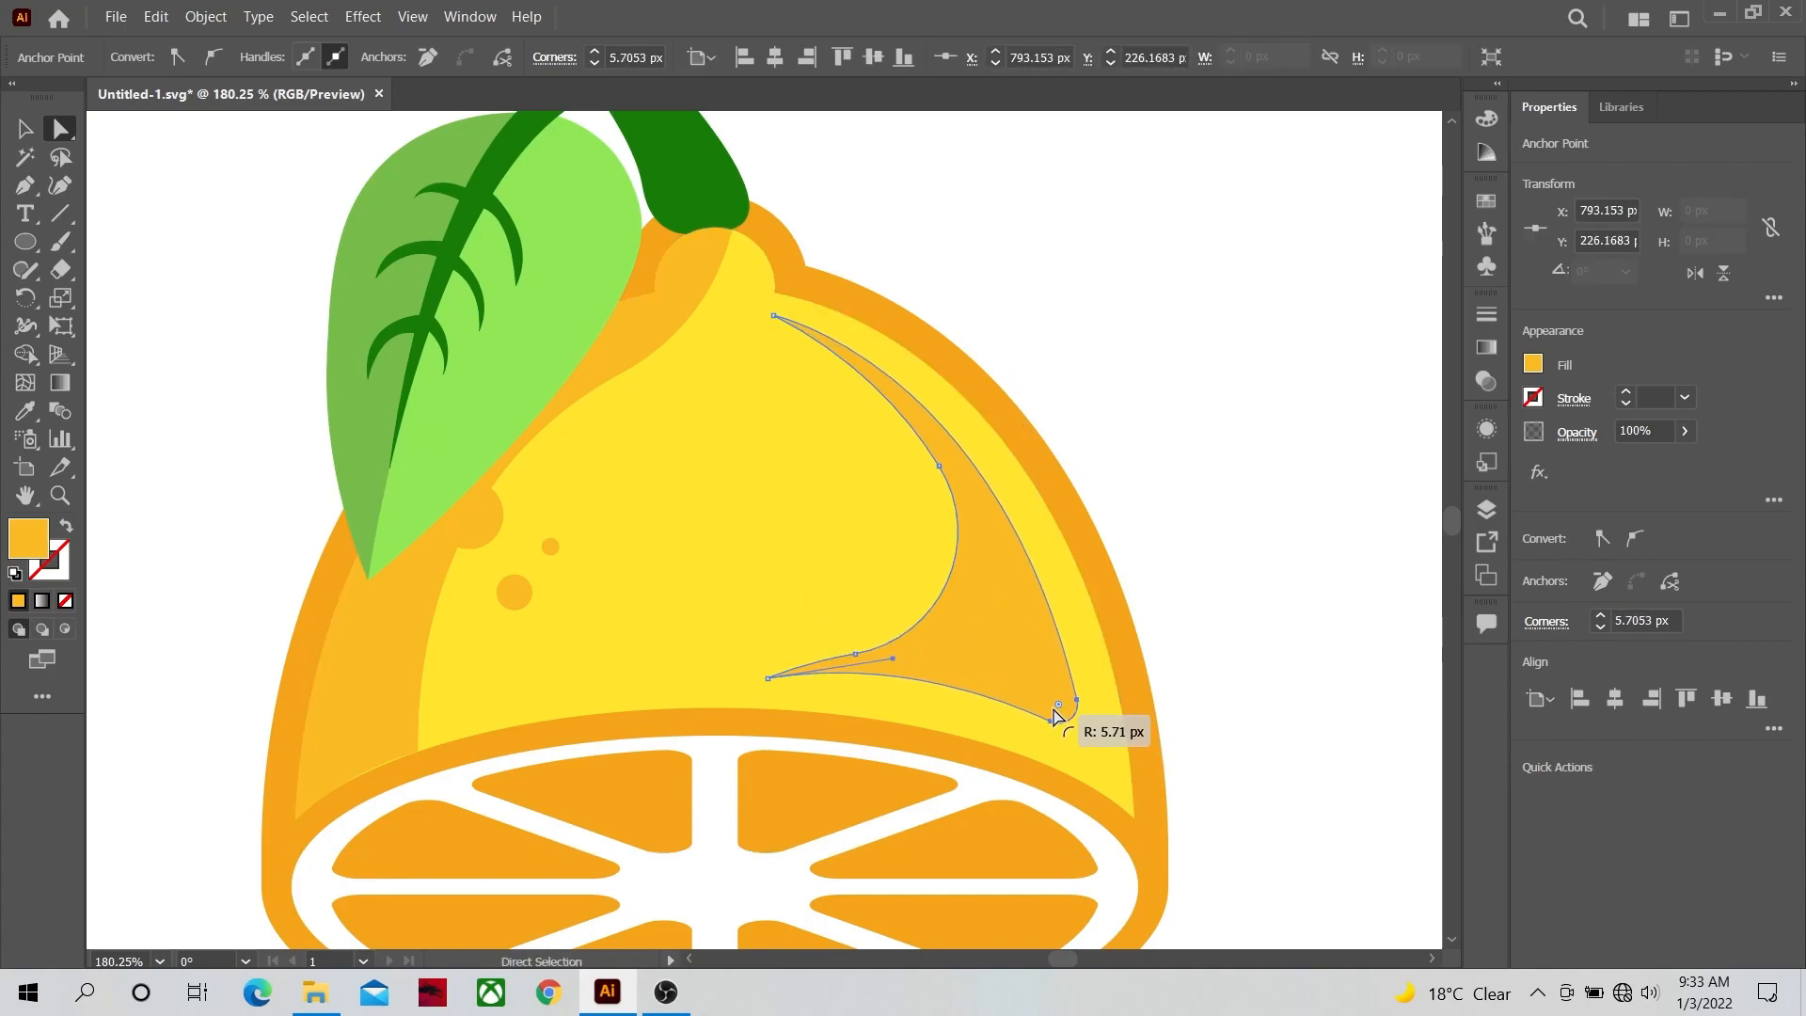
left_click_drag(767, 677, 804, 666)
key("v")
key("ctrl+shift+a")
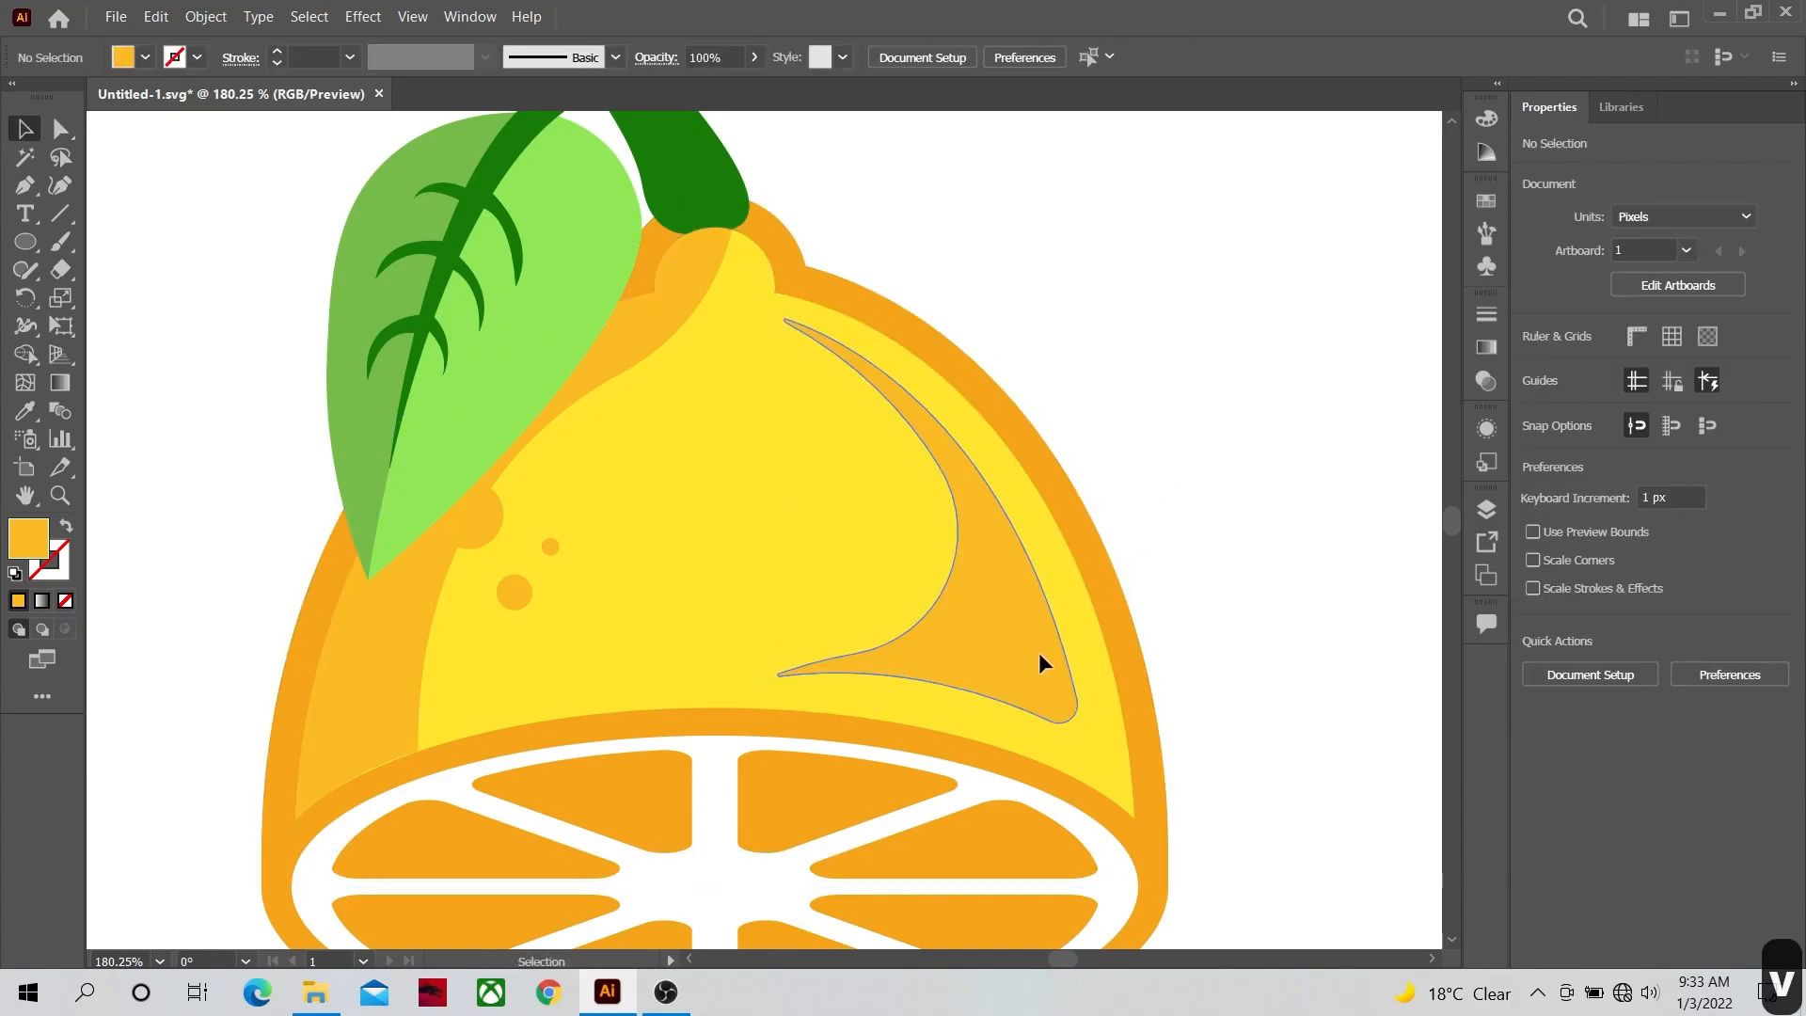
left_click_drag(1036, 657, 1055, 674)
Step: Fill the highlight with the white swatch colour and set its opacity to 50%
left_click_drag(756, 658, 894, 299)
left_click_drag(897, 373, 807, 398)
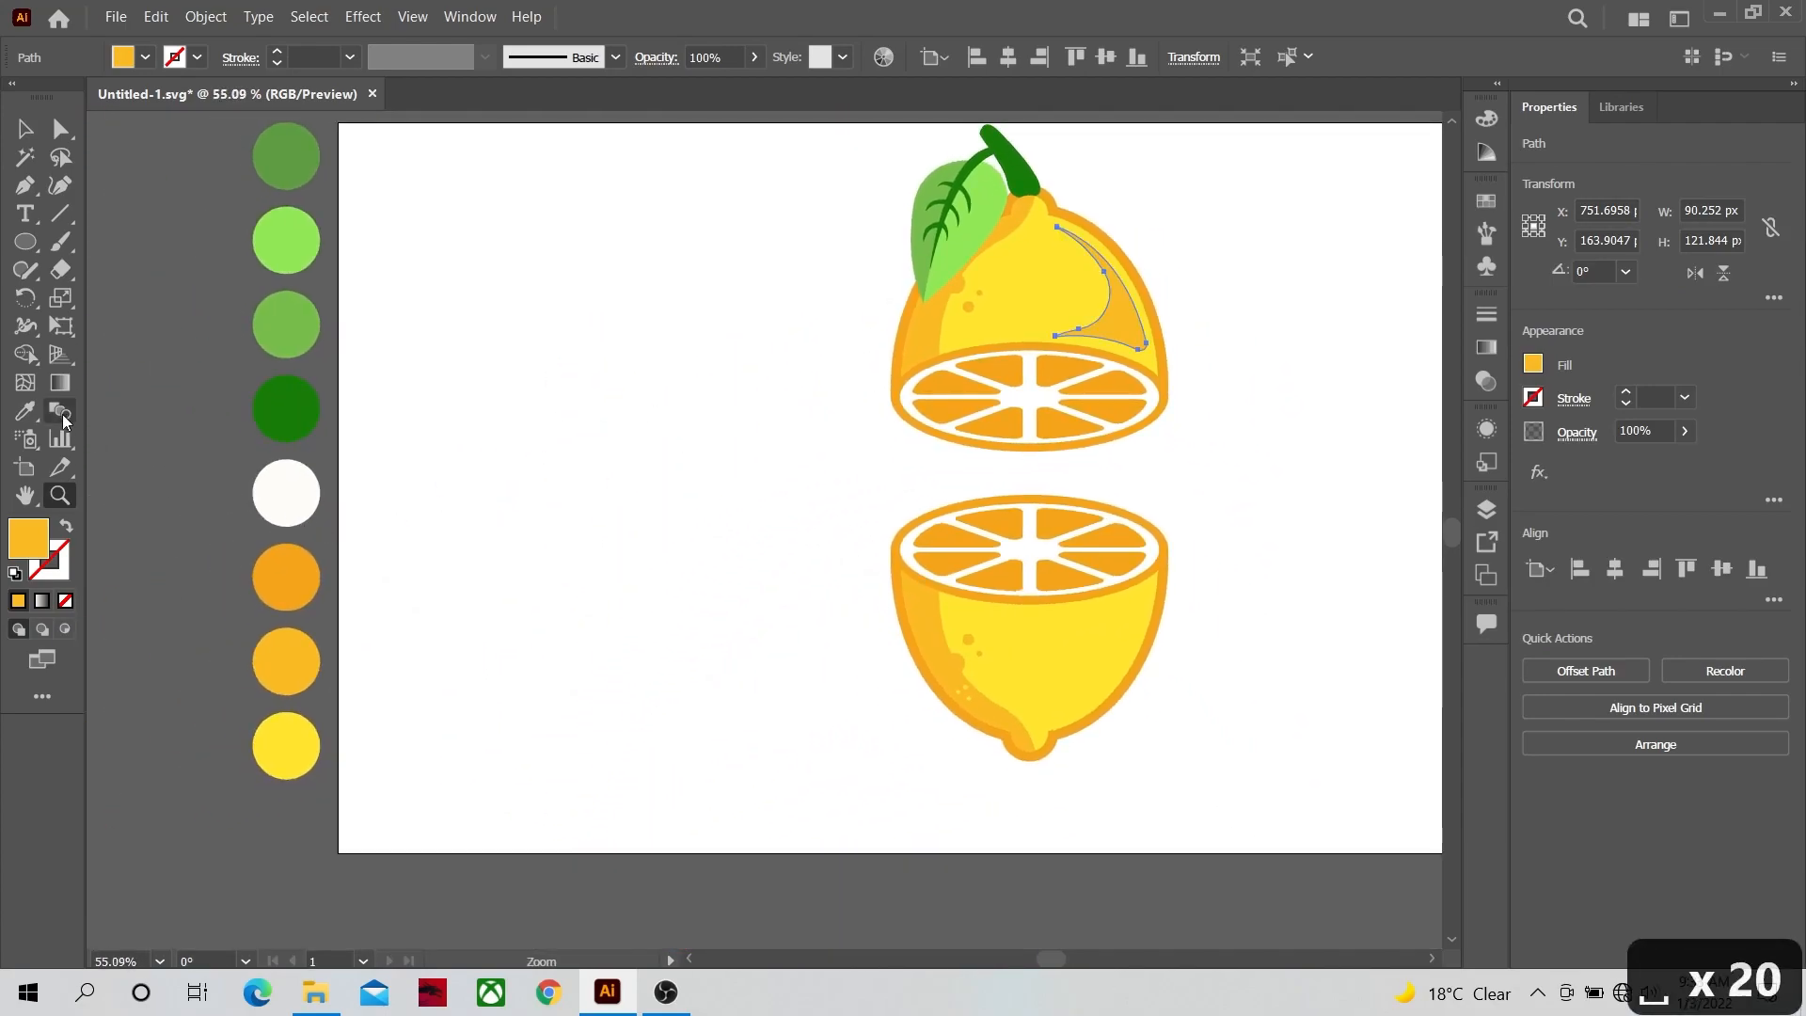
left_click(280, 486)
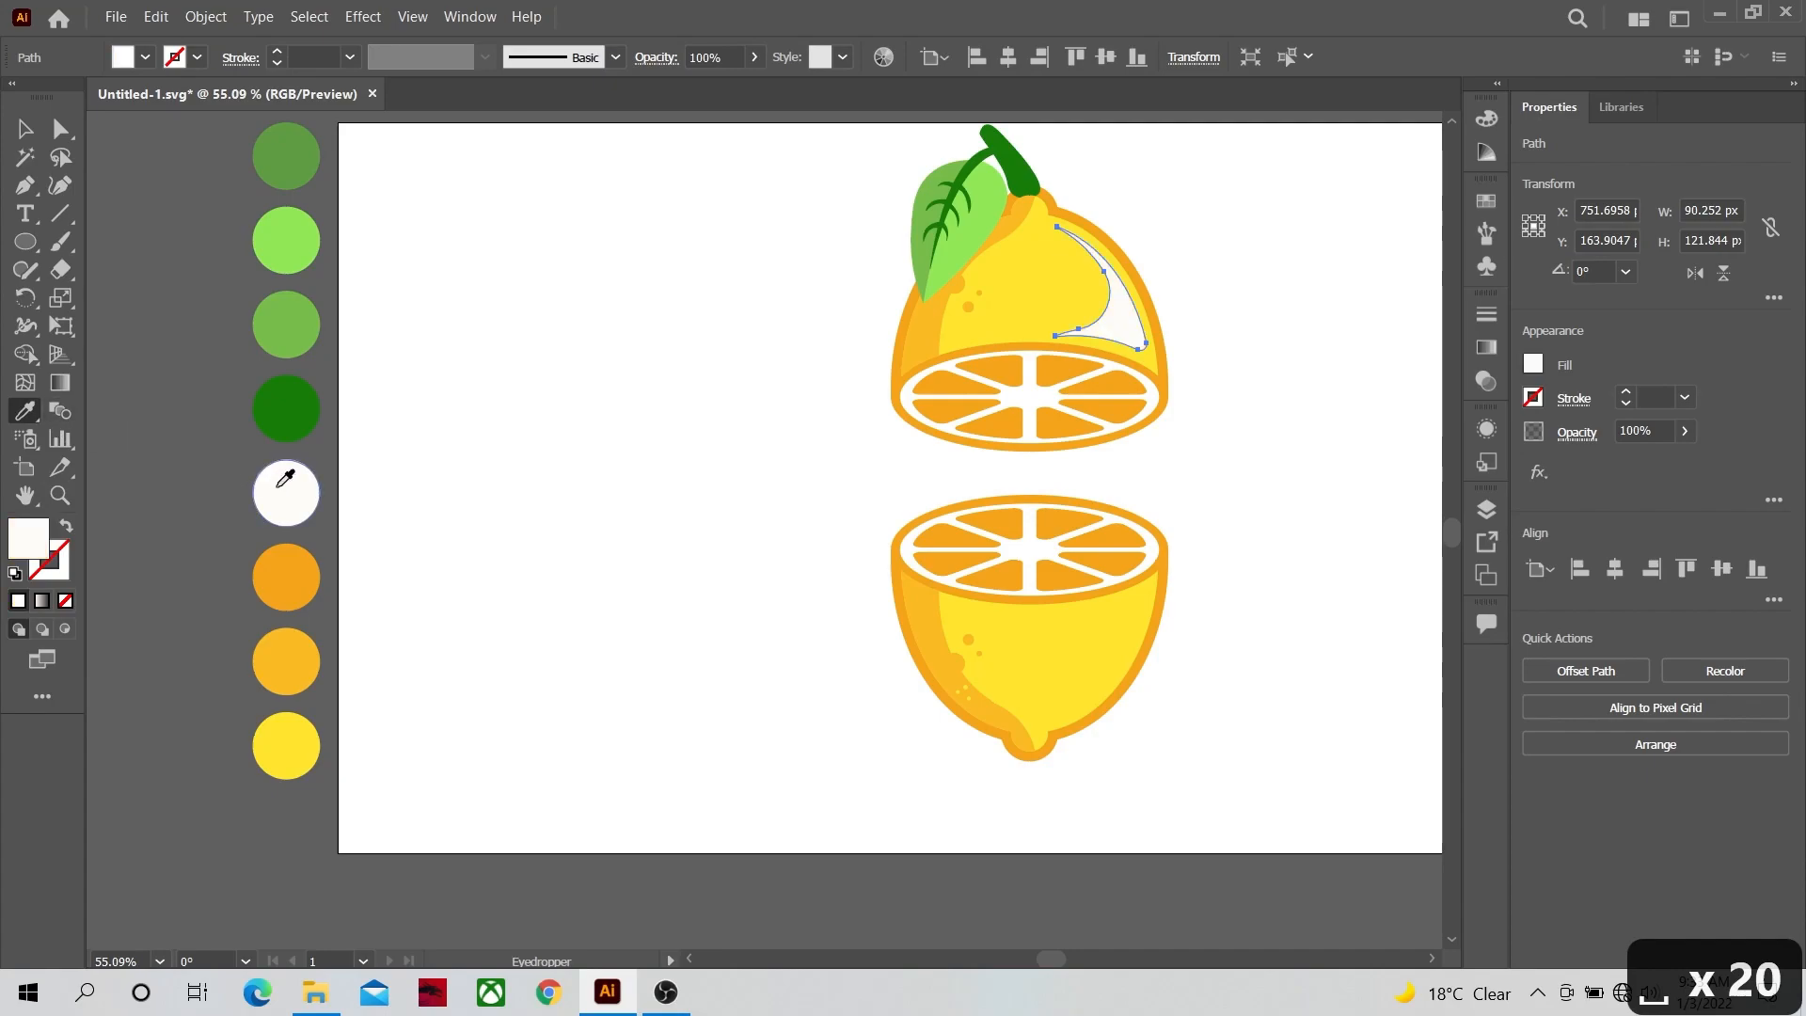
left_click(24, 135)
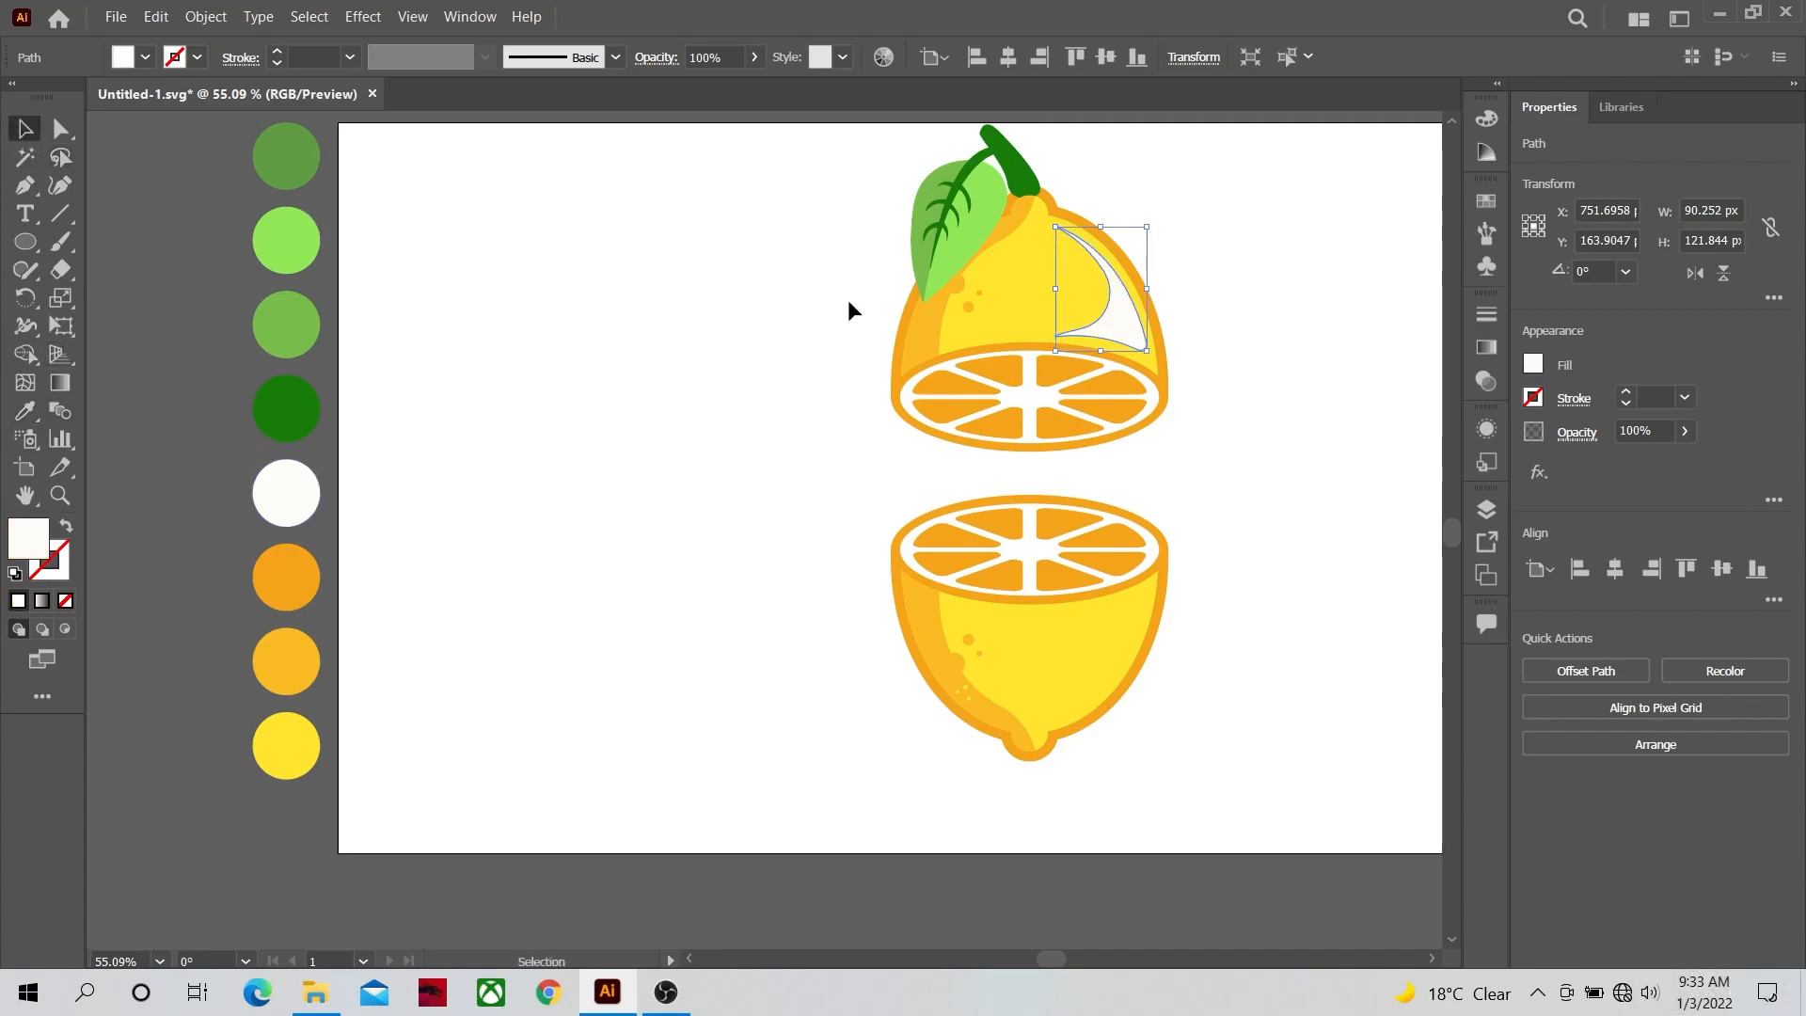
left_click(1686, 433)
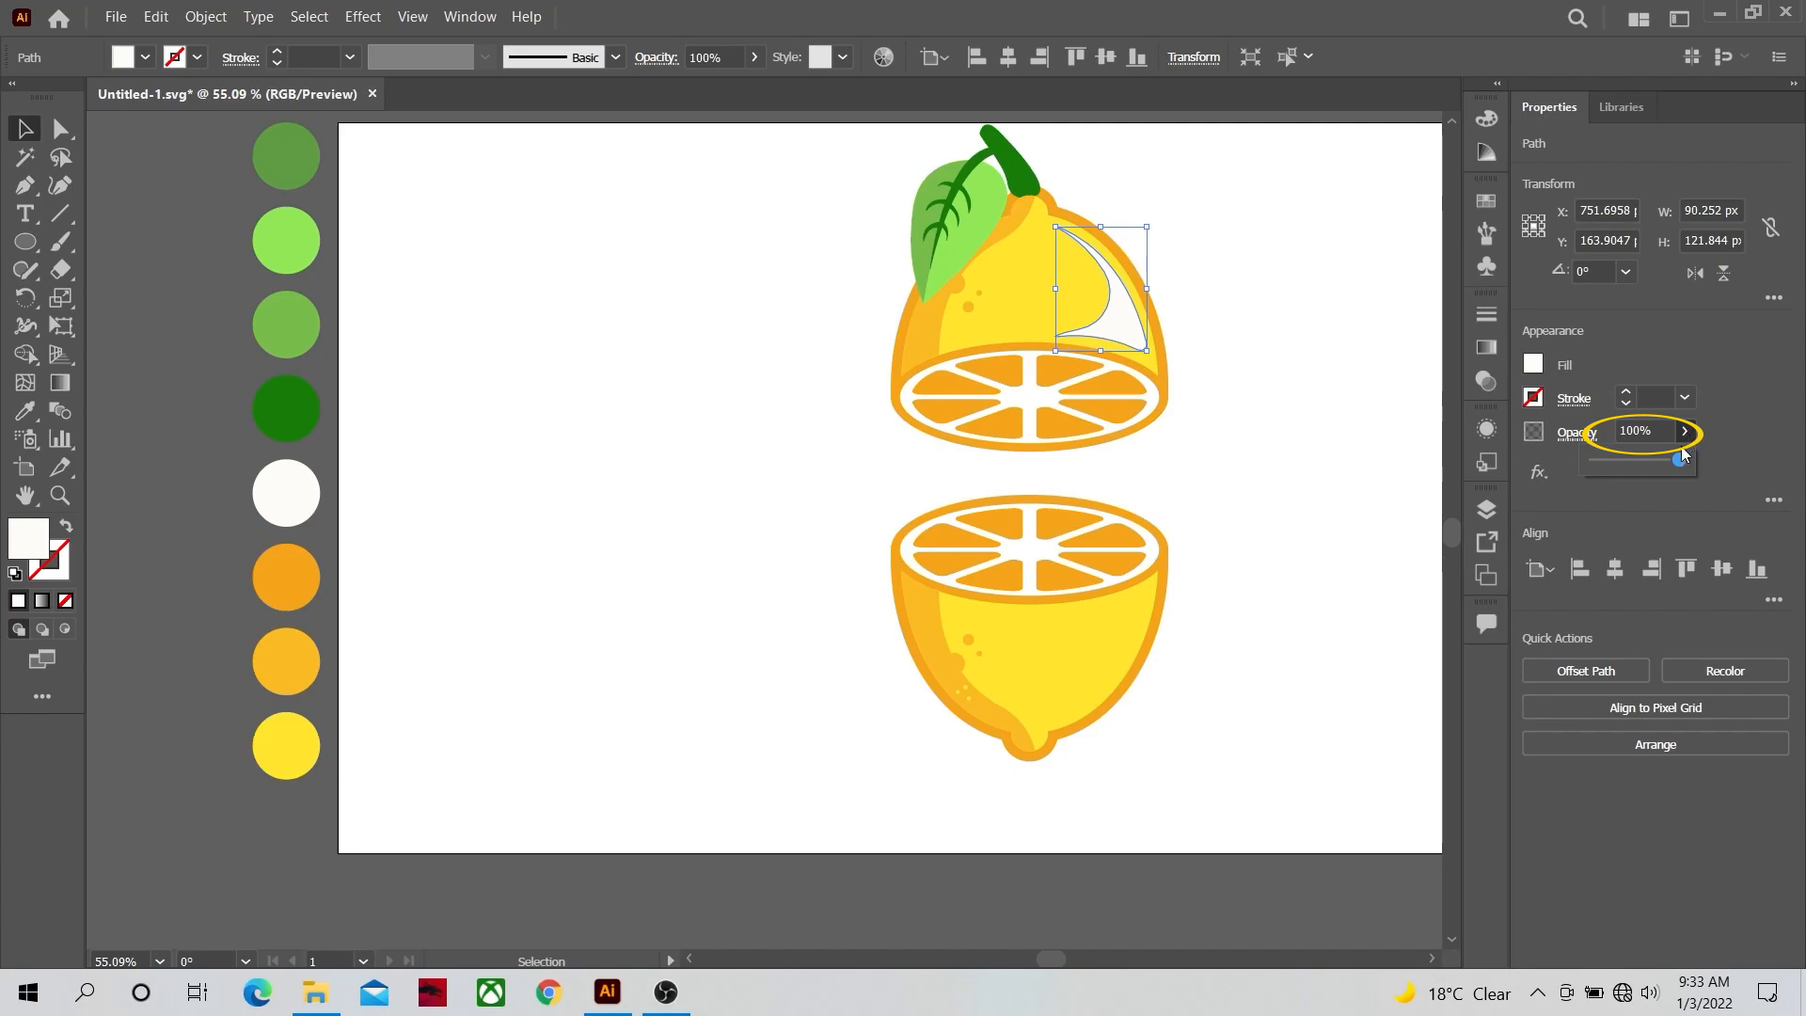
left_click(1652, 431)
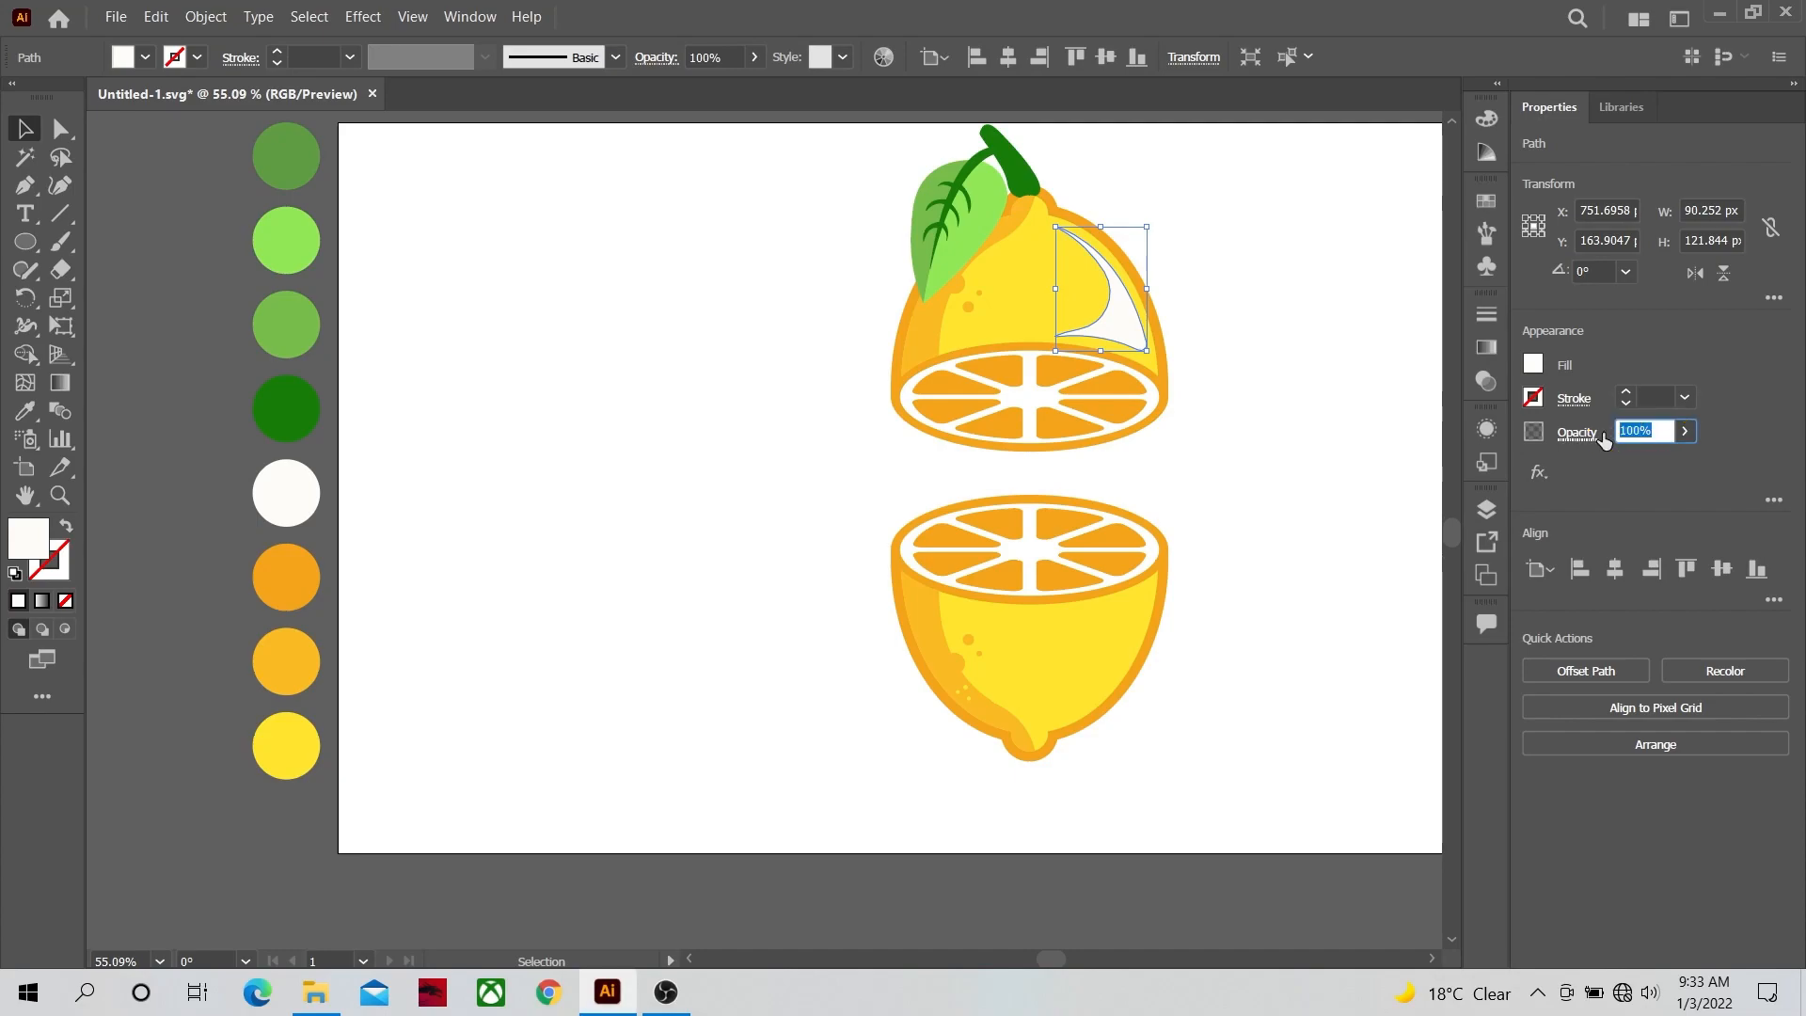
type("50")
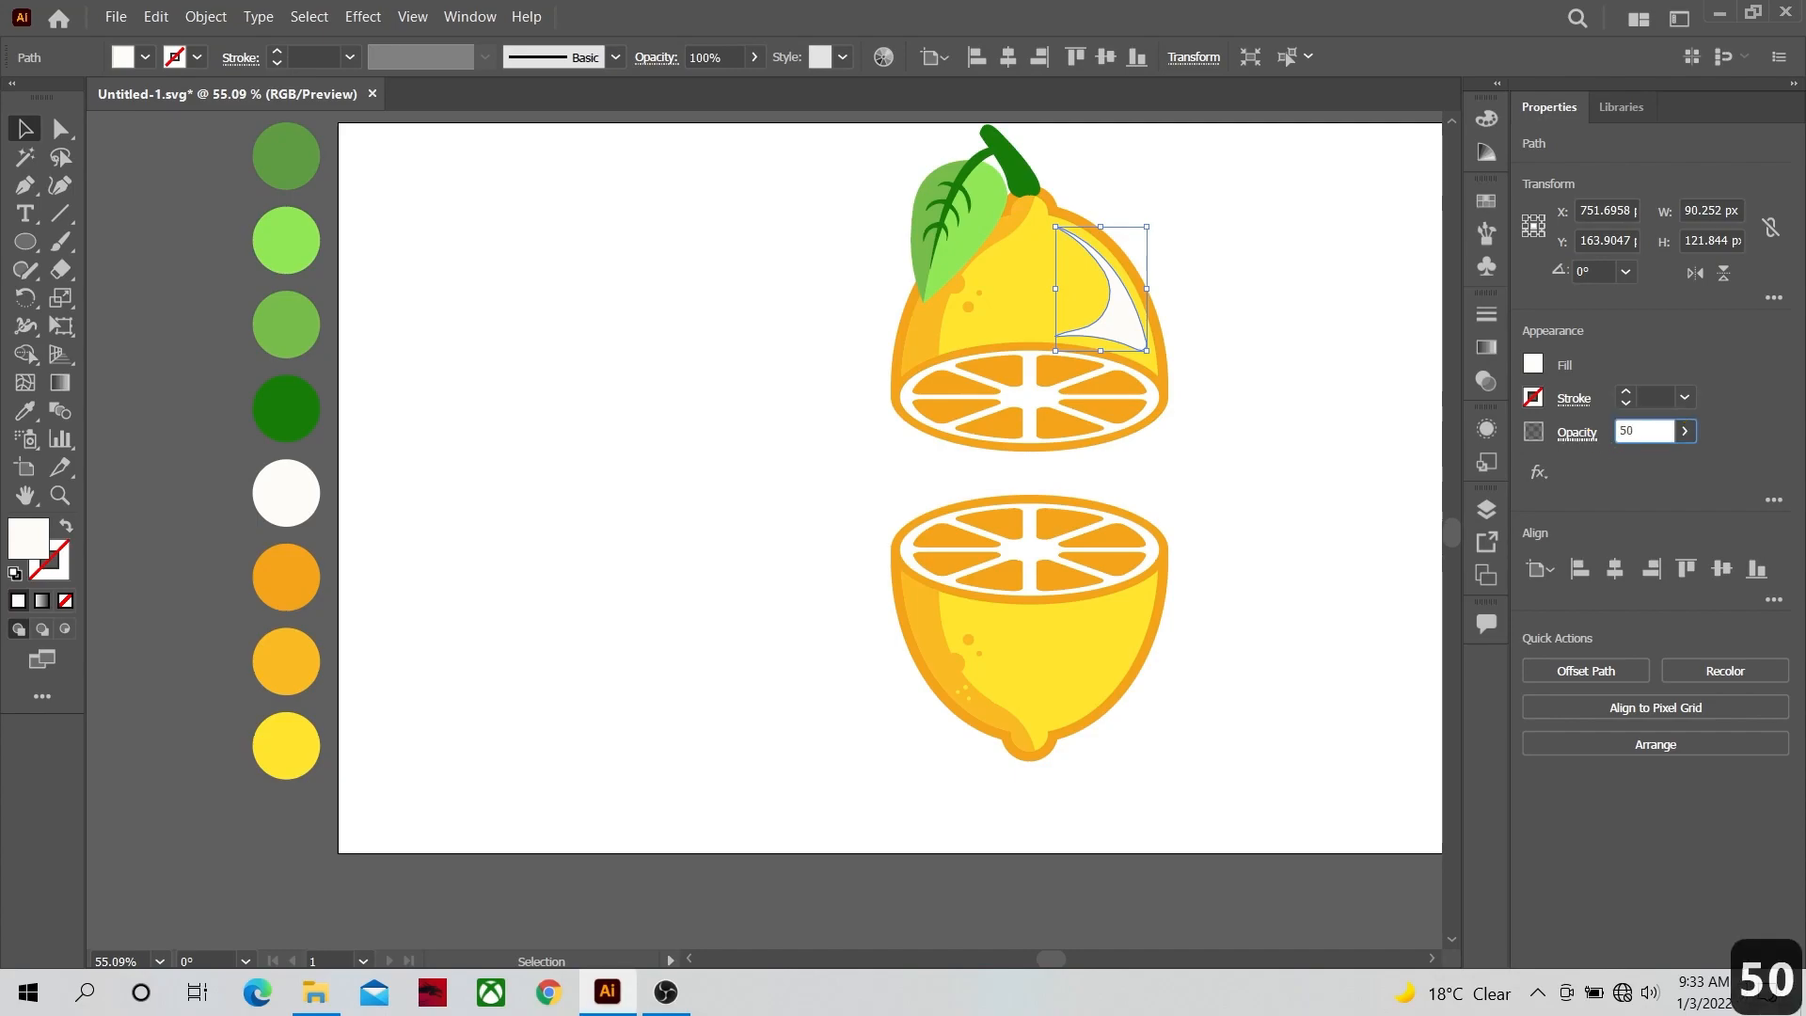
key("Return")
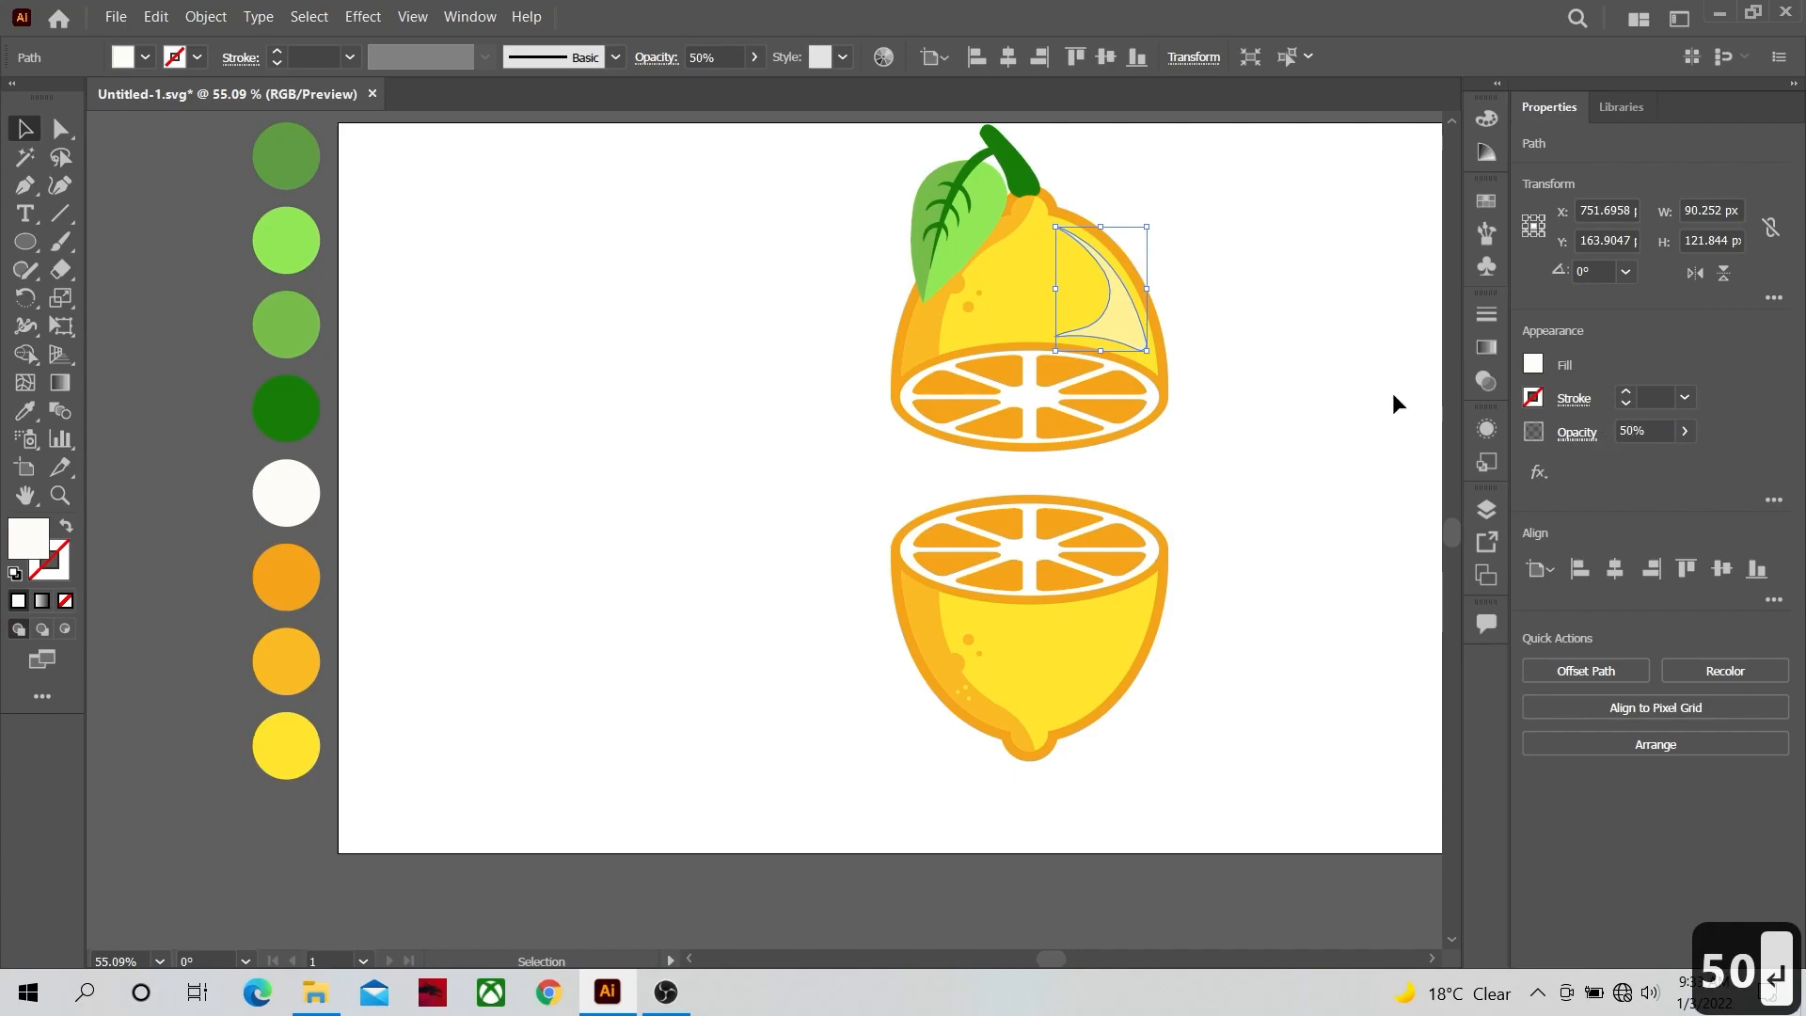
left_click(1281, 319)
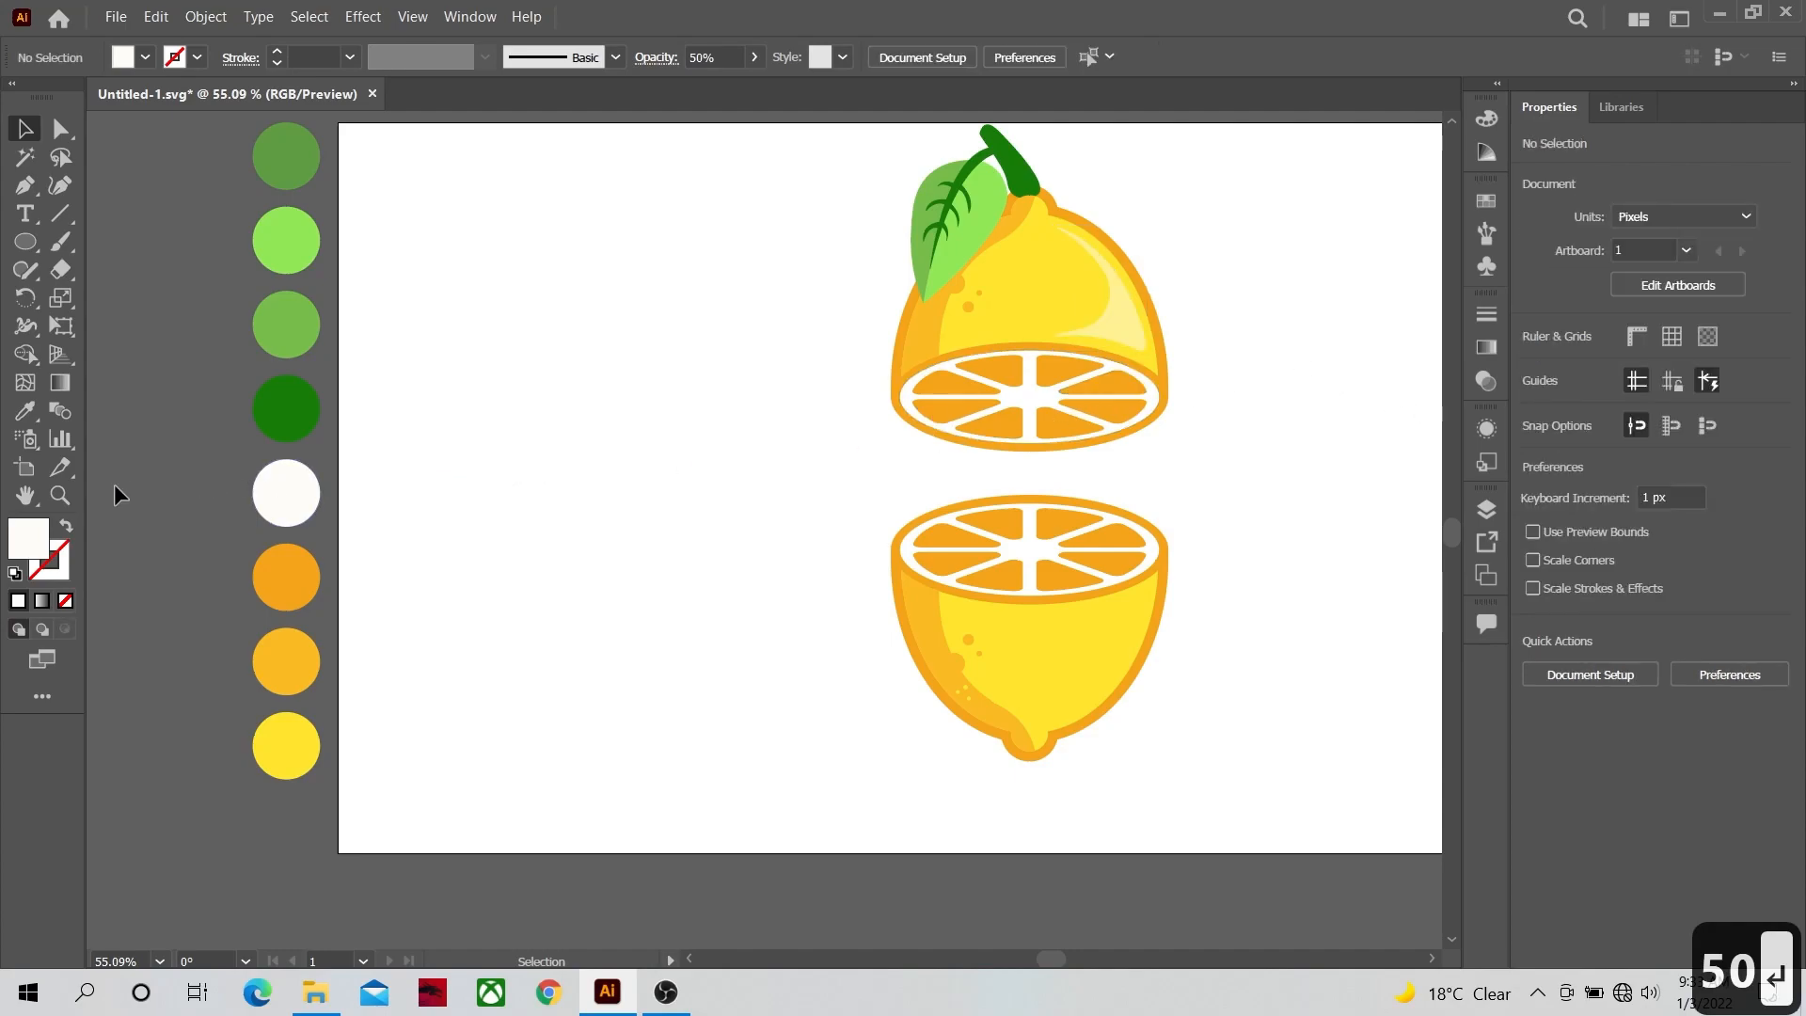
Step: Draw a smaller white curved highlight with the Pen tool inside the wide part of the large highlight
left_click(59, 495)
left_click(963, 355)
left_click(822, 403)
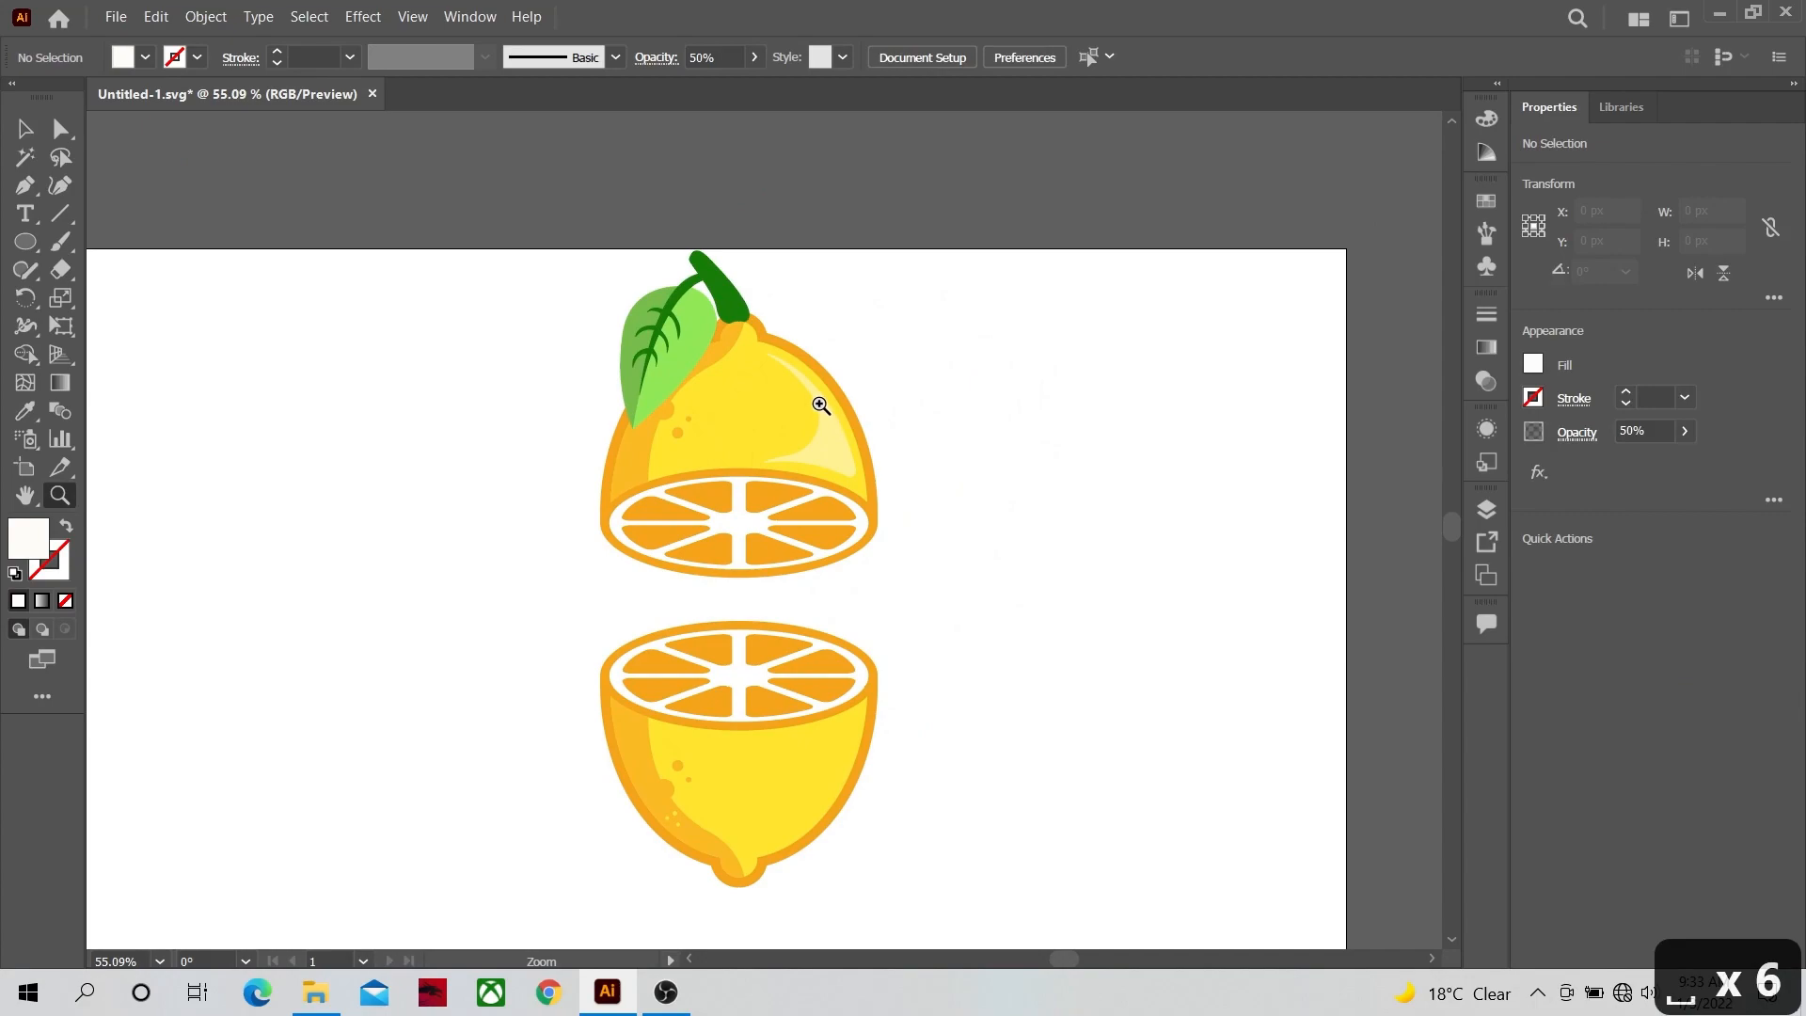
left_click(1003, 416)
left_click_drag(1002, 415, 1253, 485)
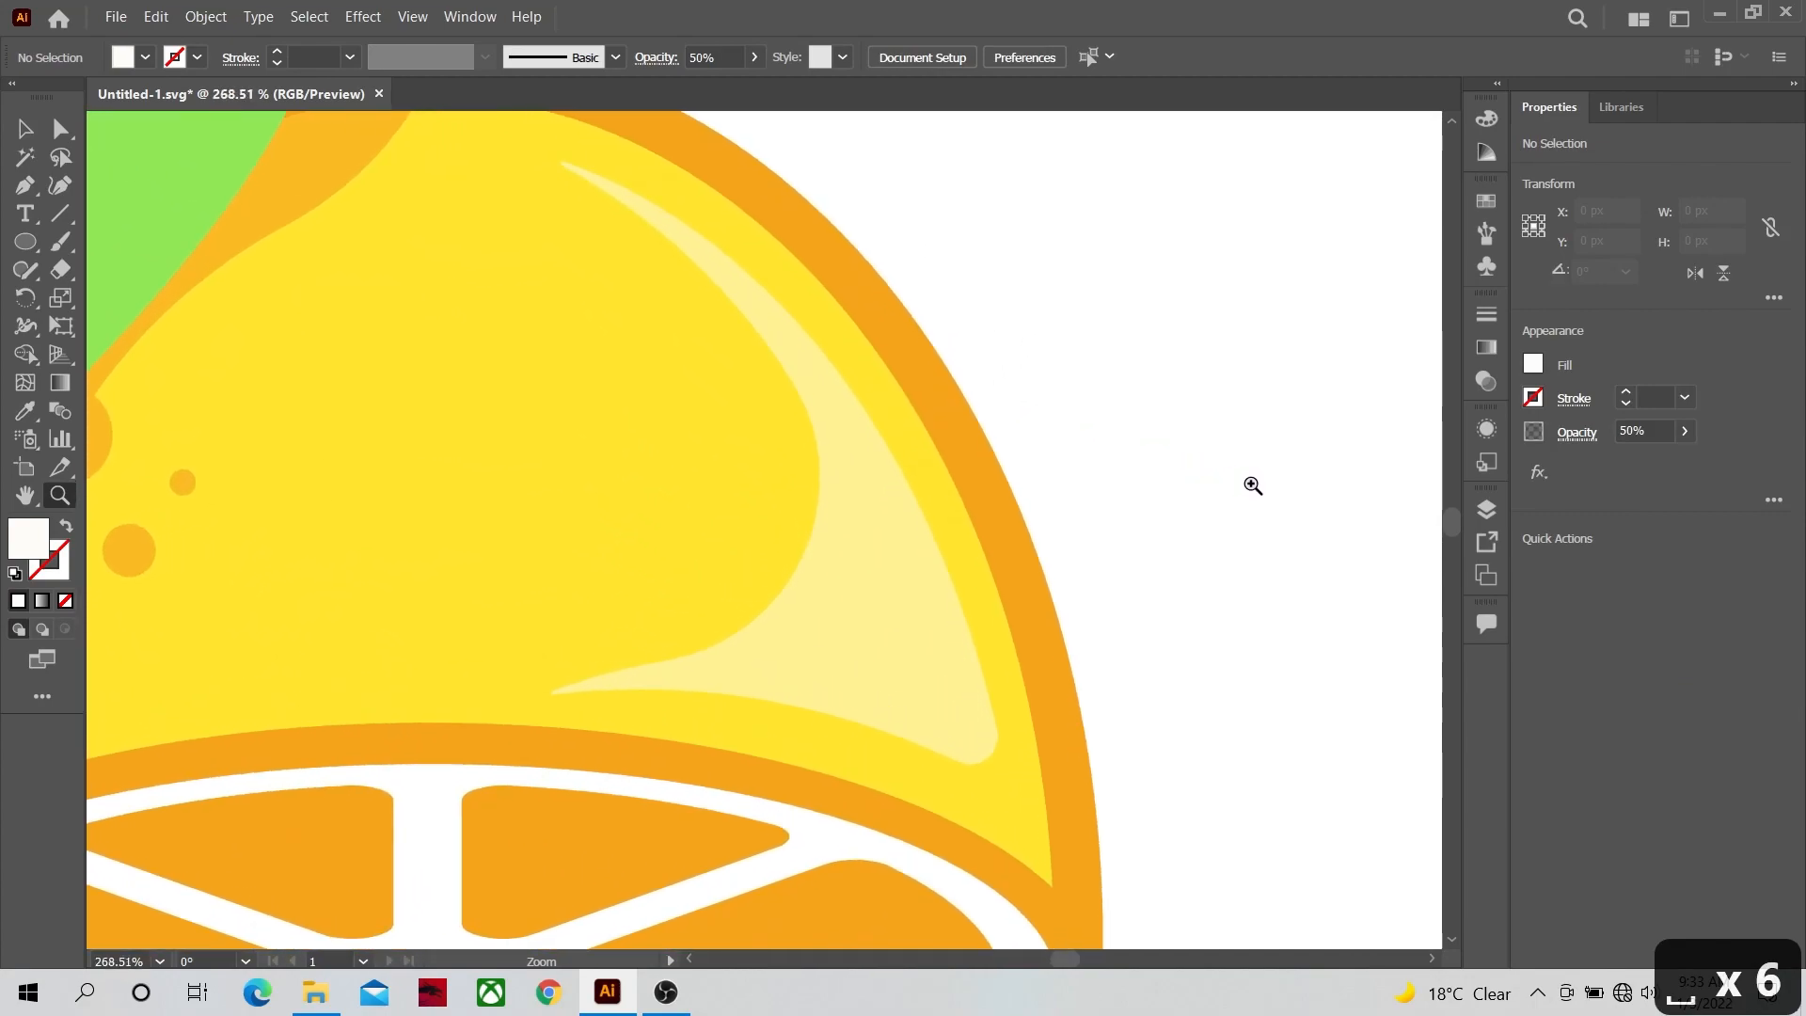
left_click(24, 196)
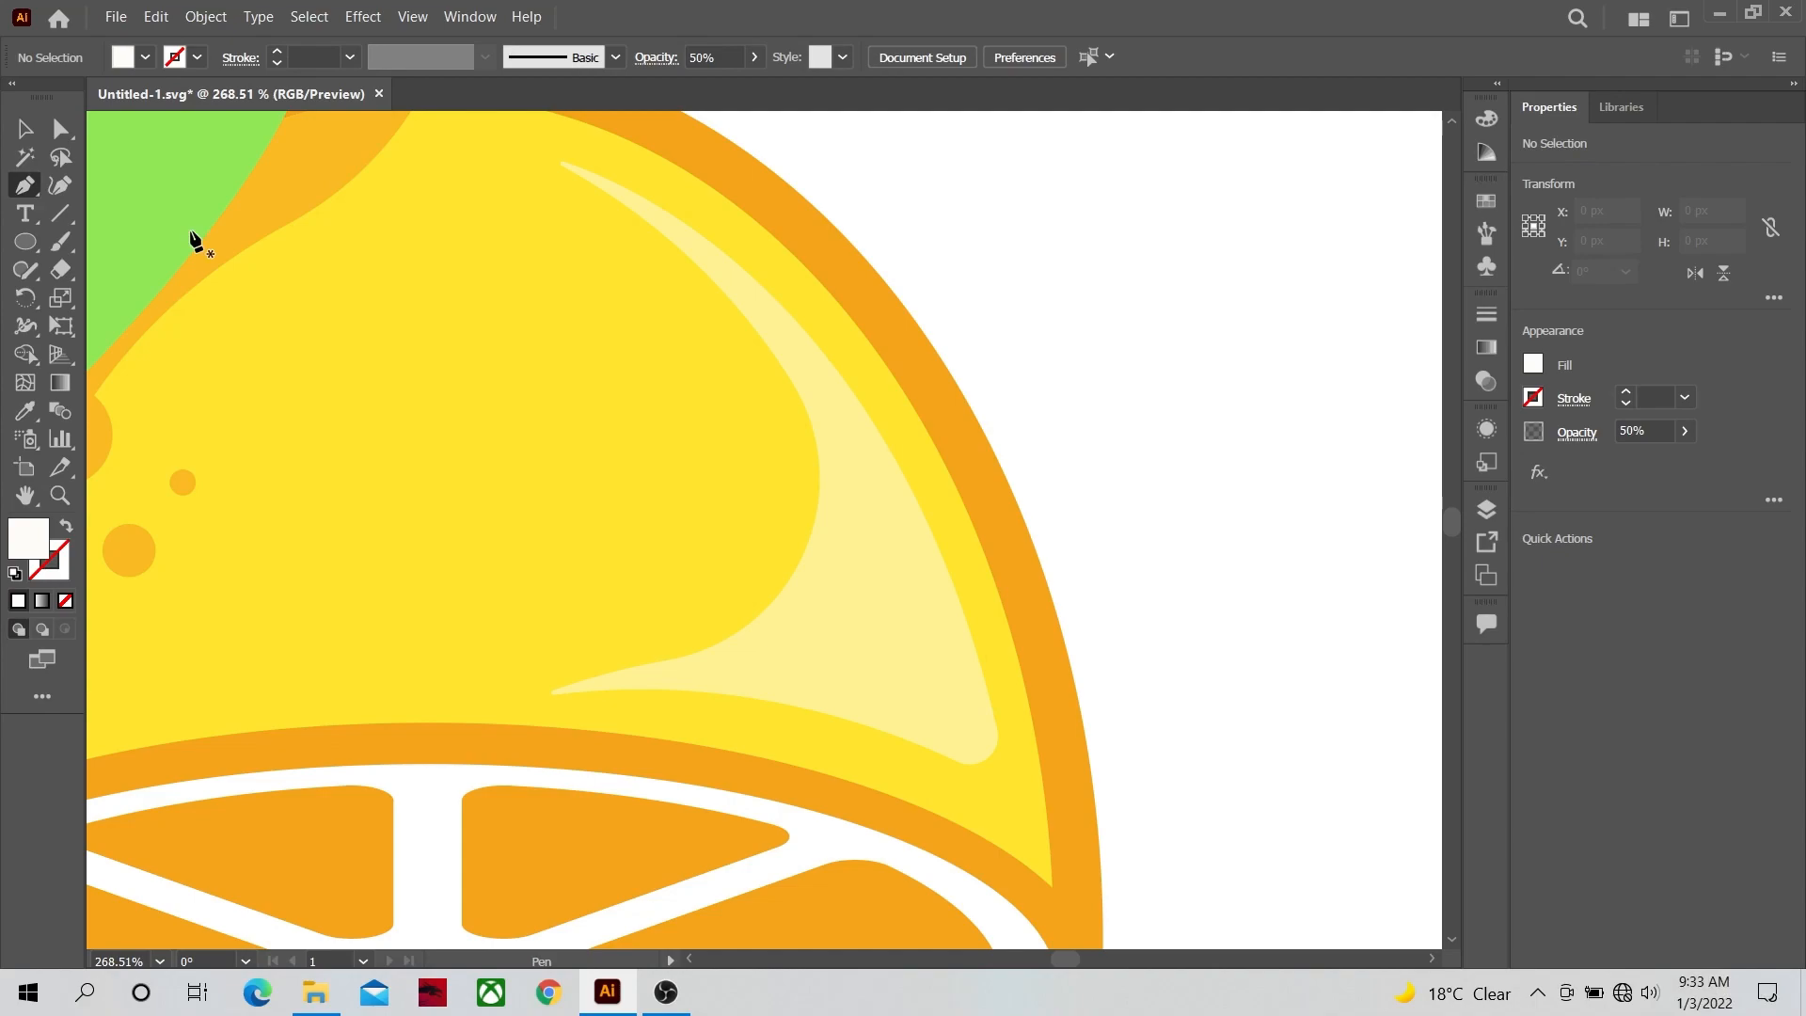
left_click(809, 361)
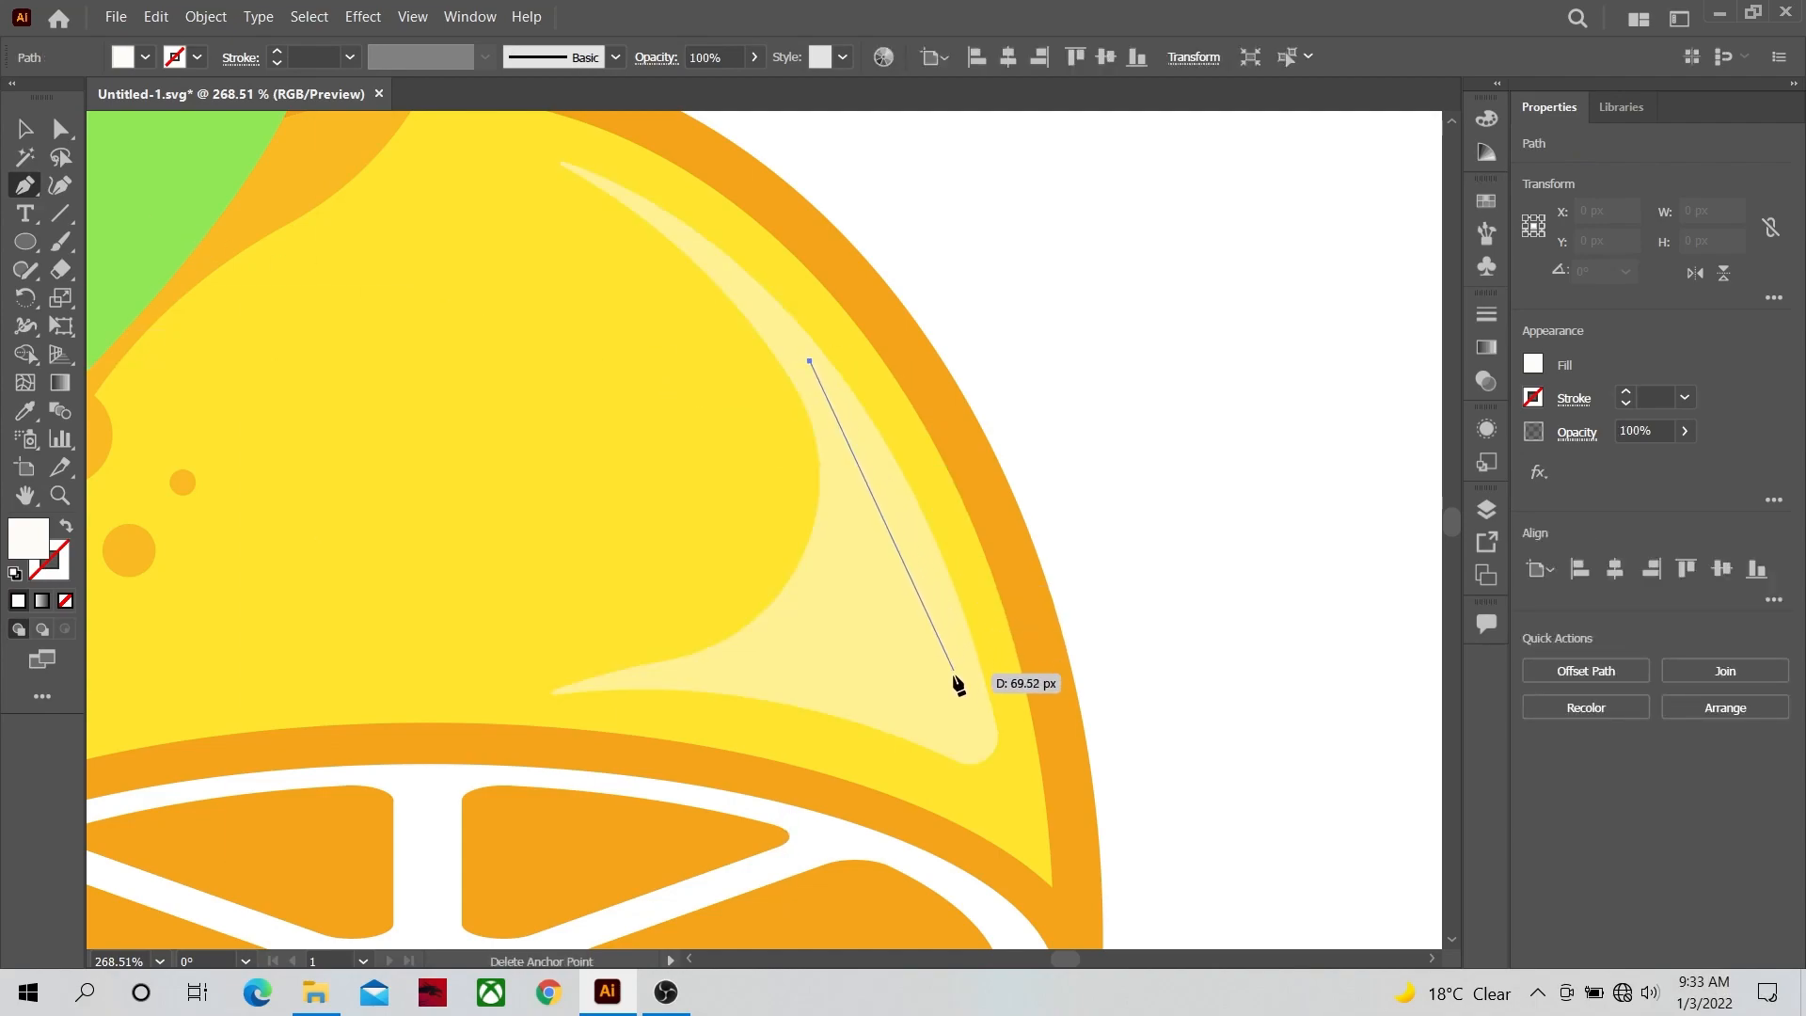
left_click_drag(960, 827, 954, 832)
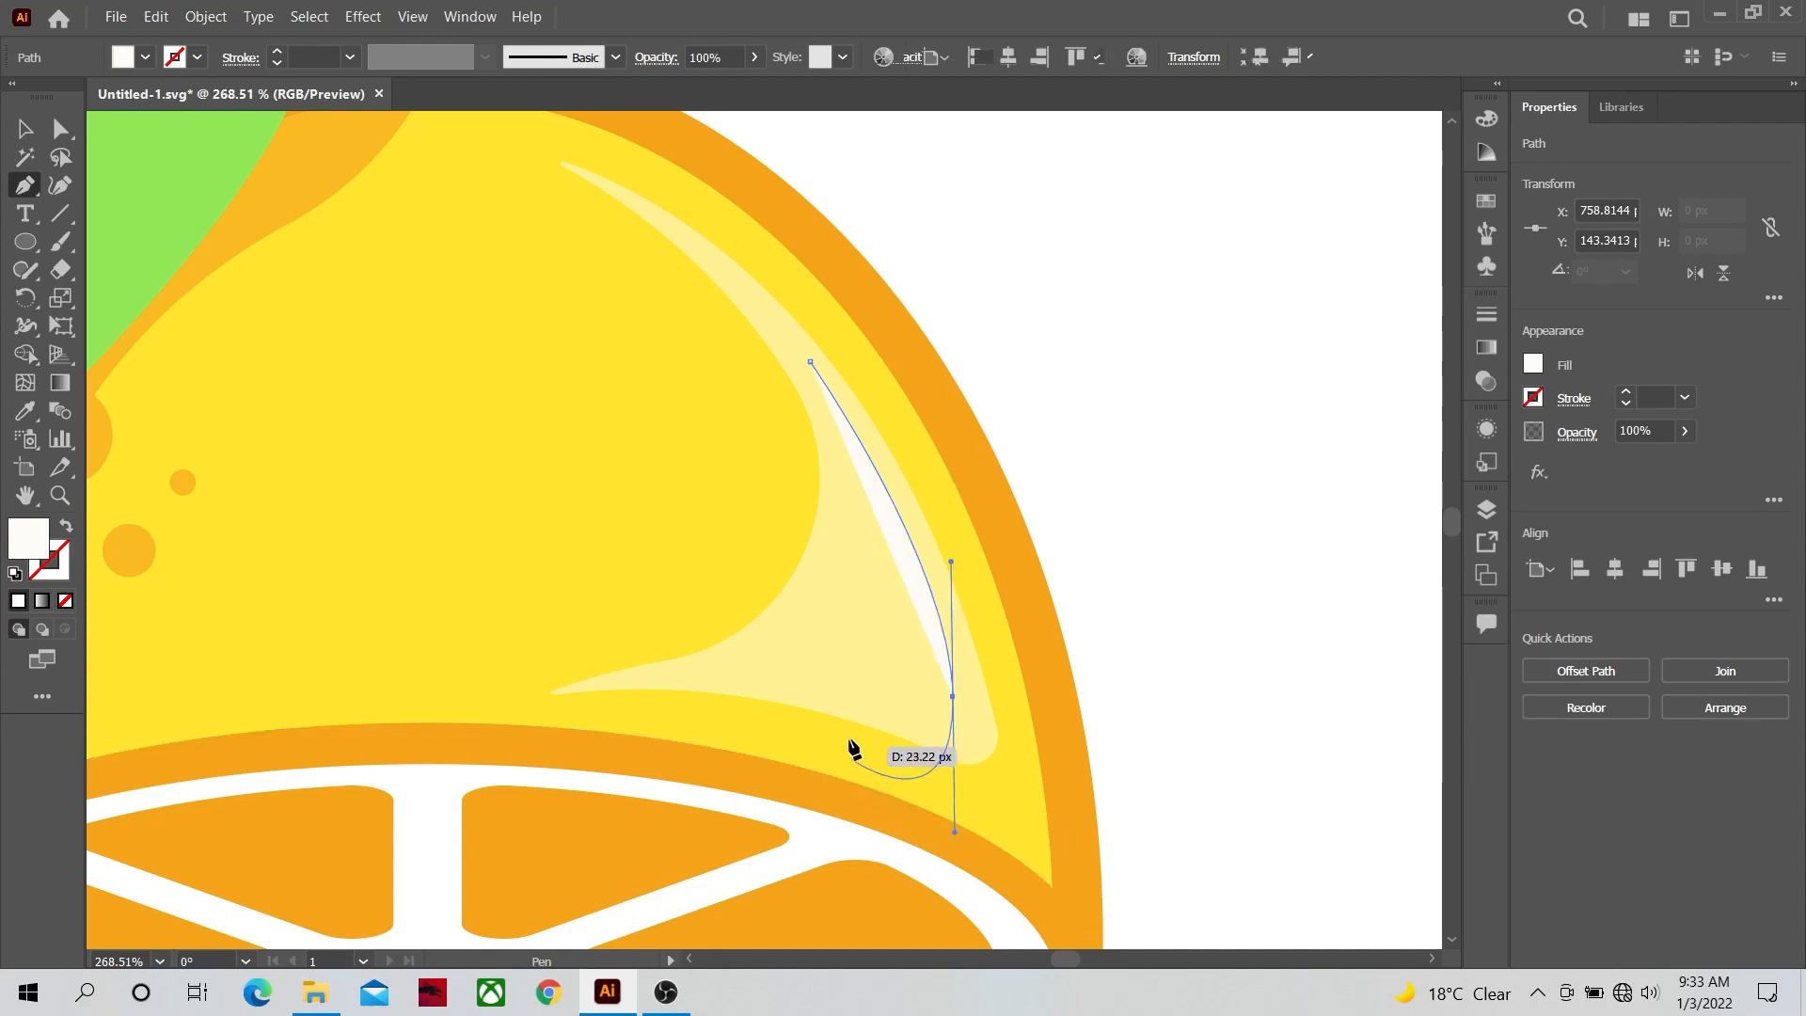
left_click(953, 696)
left_click_drag(799, 674, 696, 676)
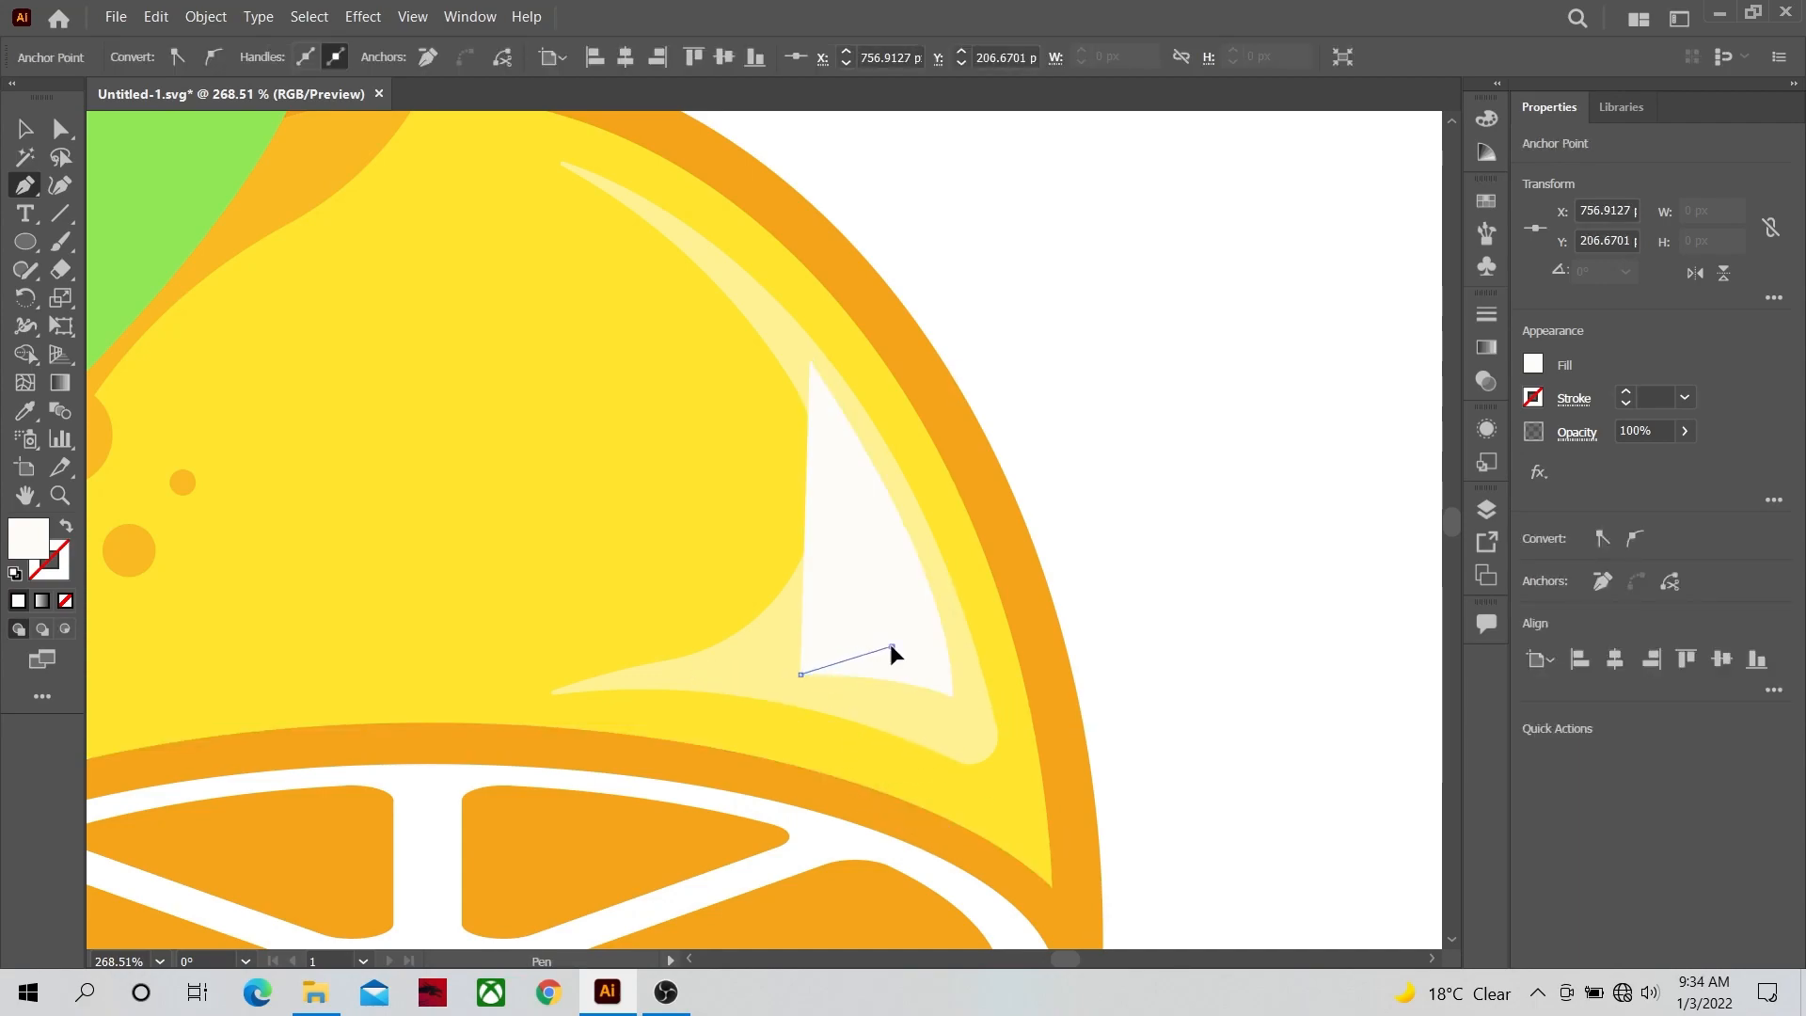
left_click_drag(891, 648, 928, 645)
left_click(892, 647)
left_click_drag(810, 362, 752, 277)
Step: Round the small highlight's outer and inner corners to about 7.3 px
left_click(62, 130)
left_click(953, 697)
left_click(892, 646, "shift")
left_click_drag(878, 639, 851, 621)
Step: Set the small highlight's opacity to 70% and deselect it
left_click(1663, 432)
key("ctrl+z")
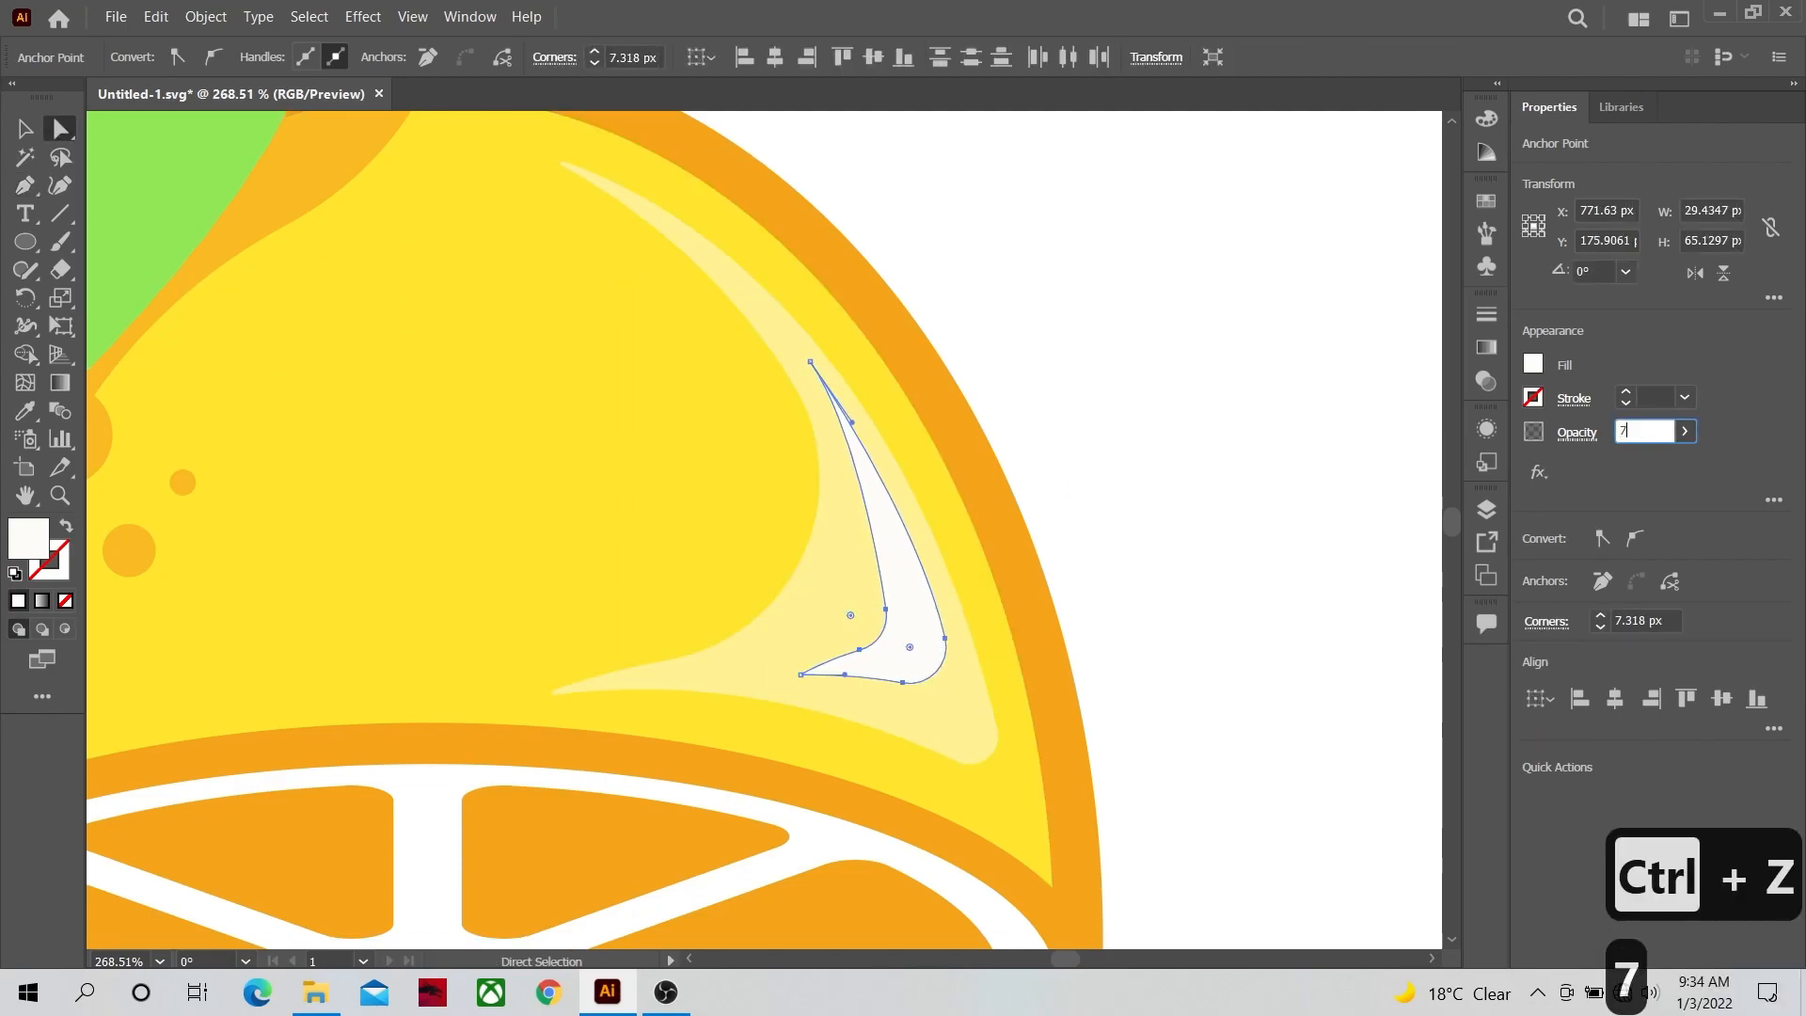
key("Return")
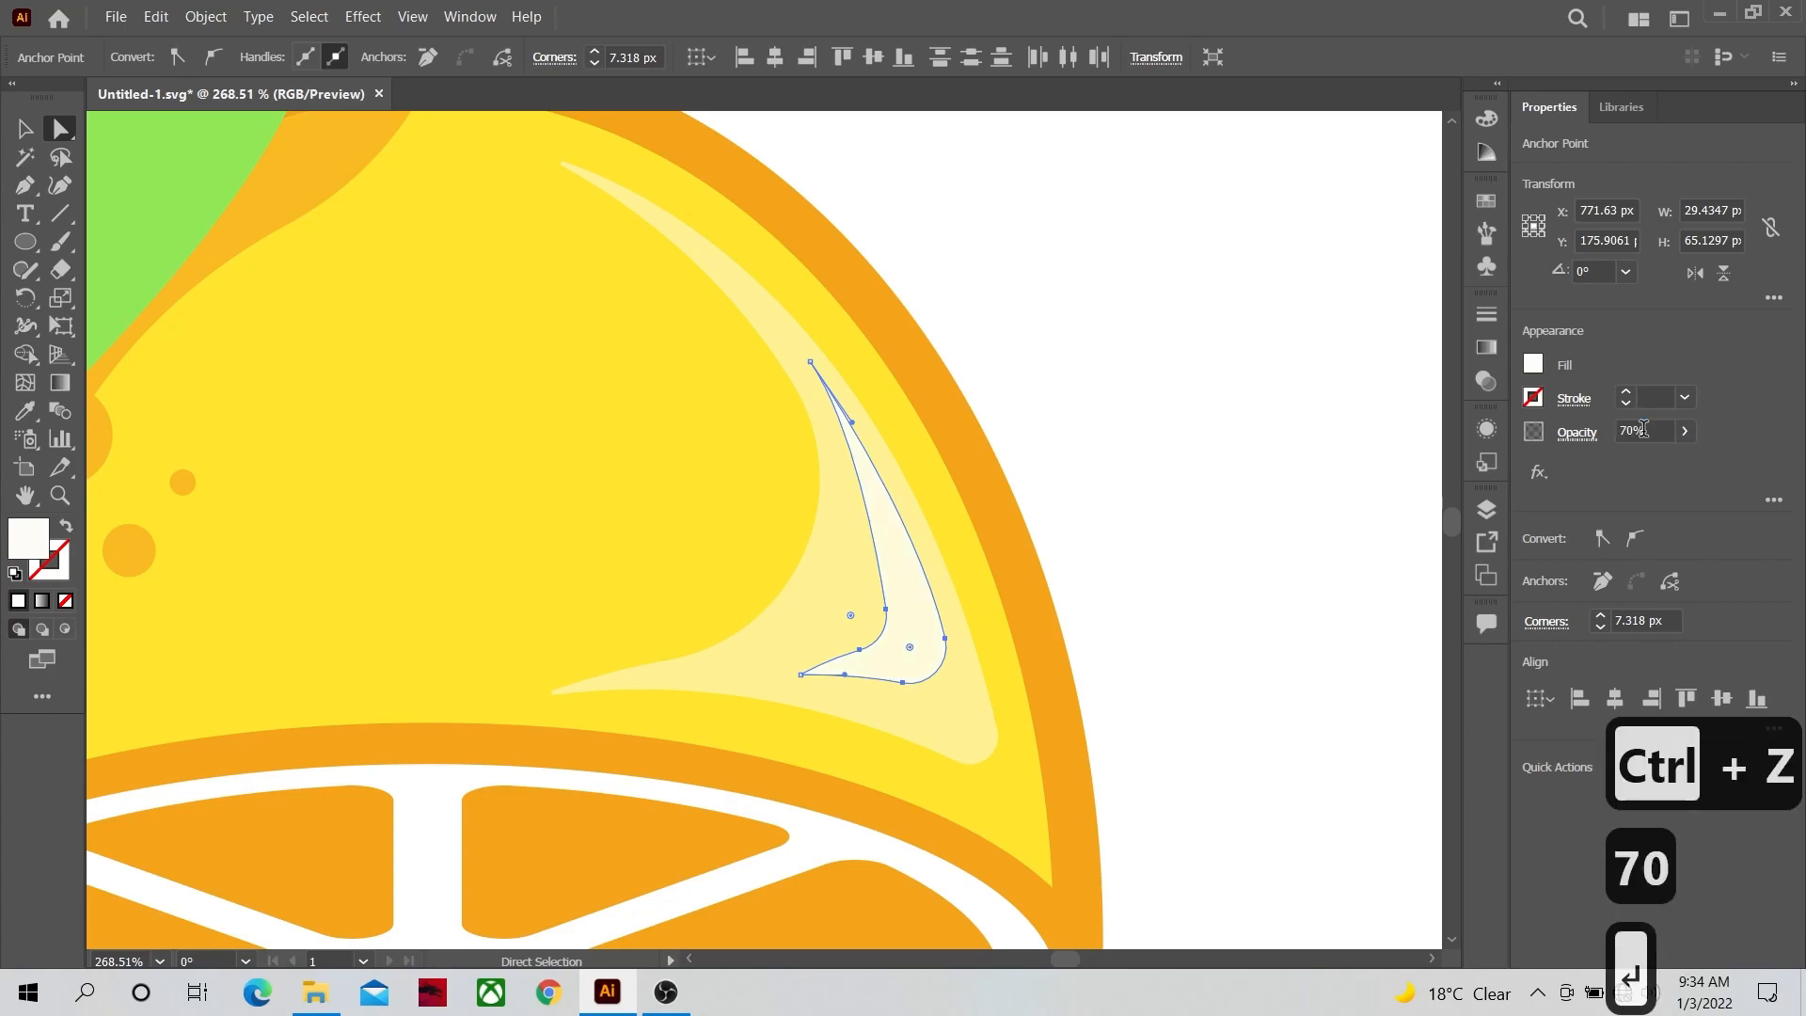
left_click(1176, 561)
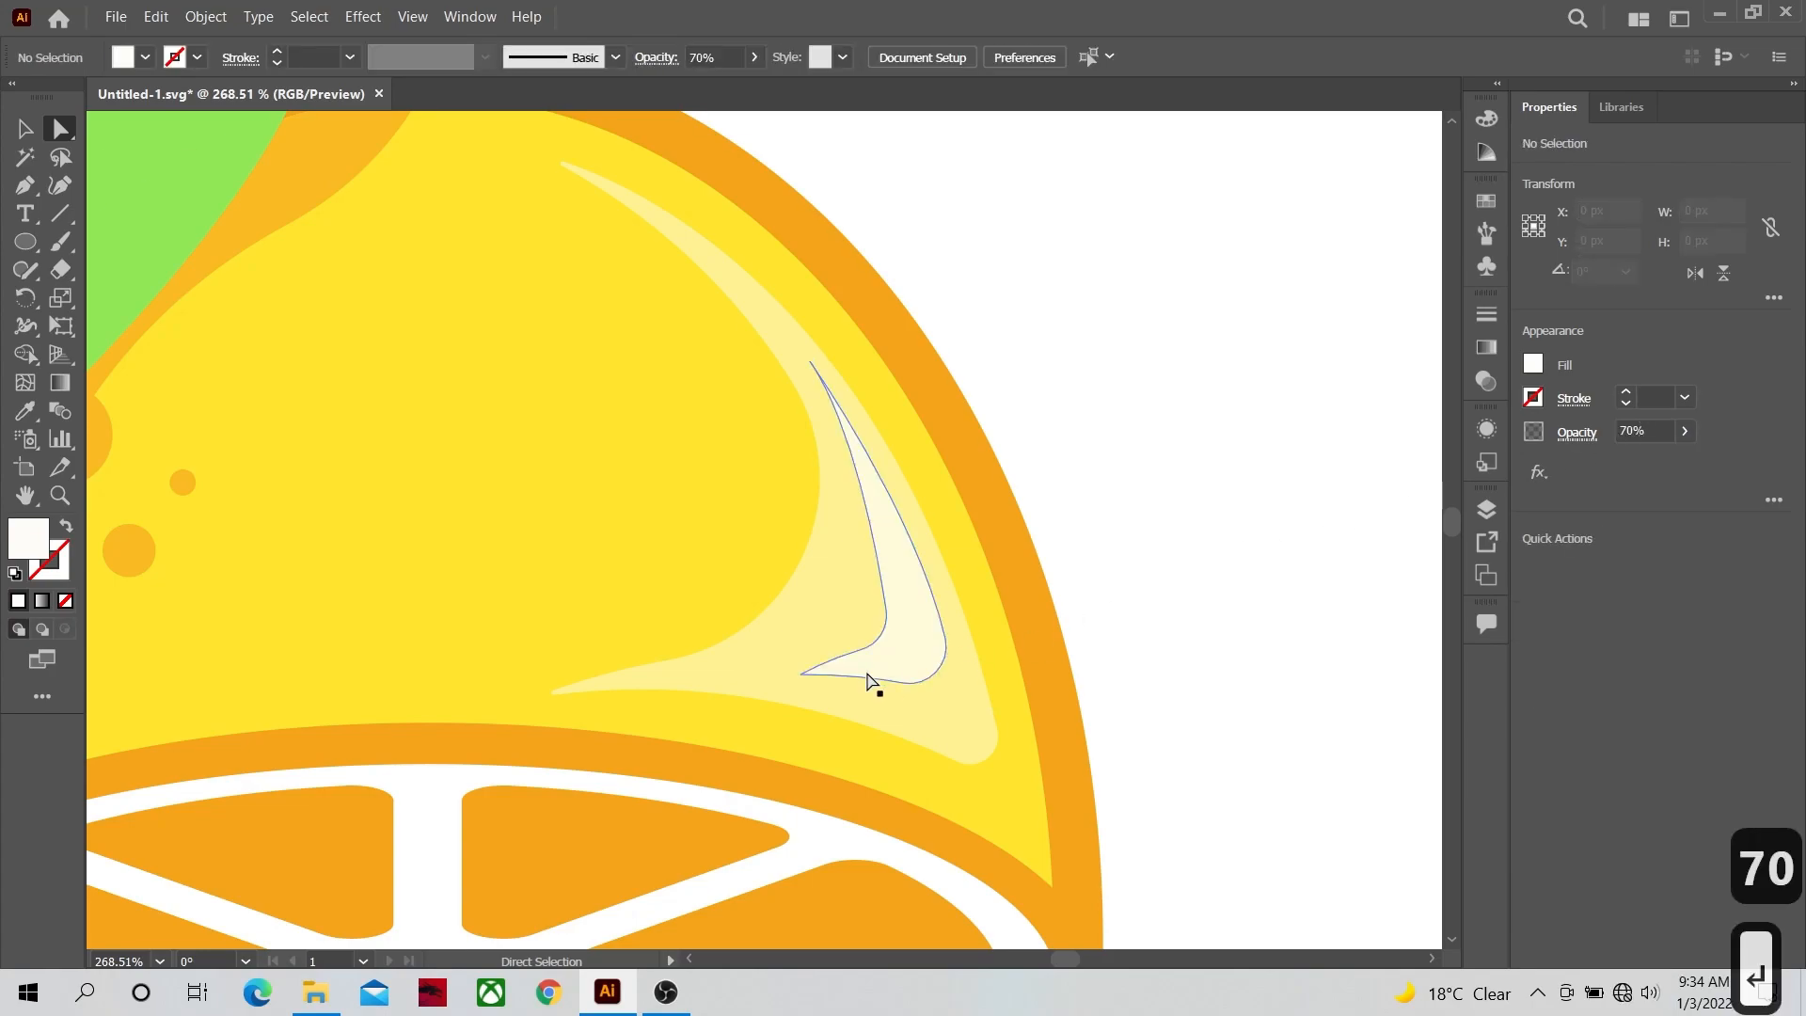
key("z")
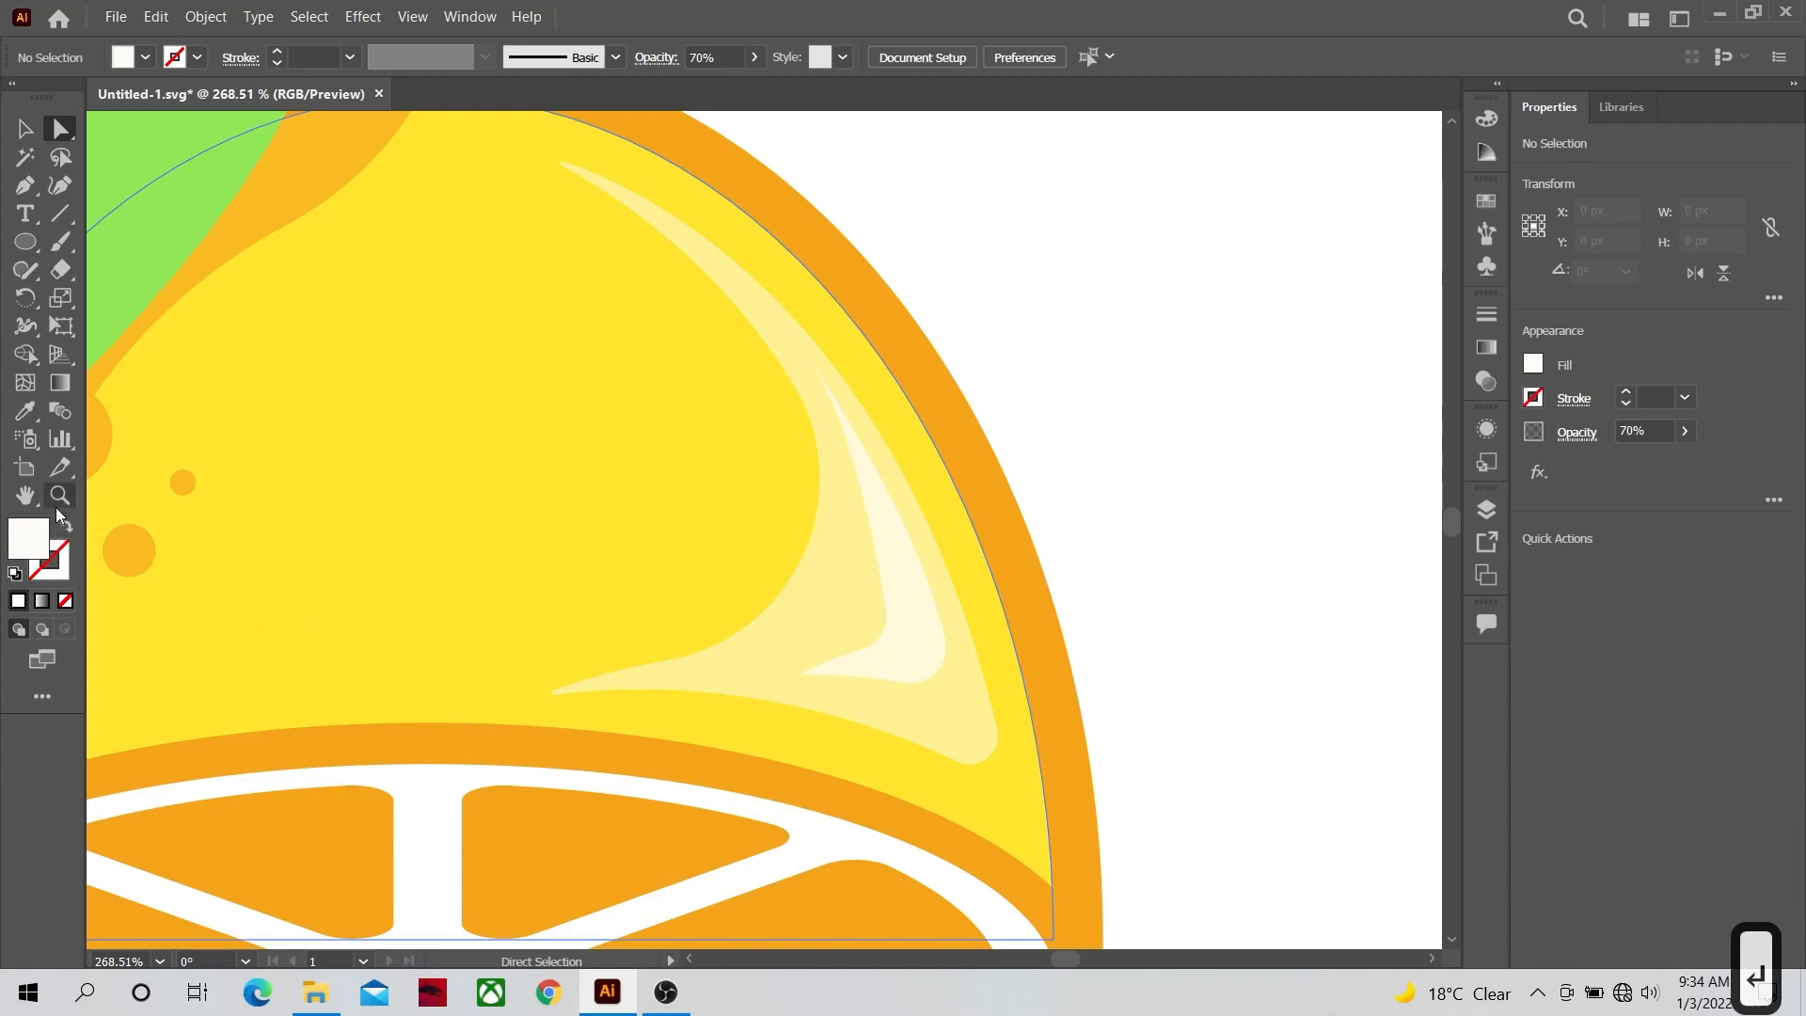
Step: Reflect a copy of the two white highlights across the horizontal axis and place it on the lower lemon half's skin
left_click_drag(919, 536, 499, 553)
key("space")
left_click_drag(568, 601, 686, 463)
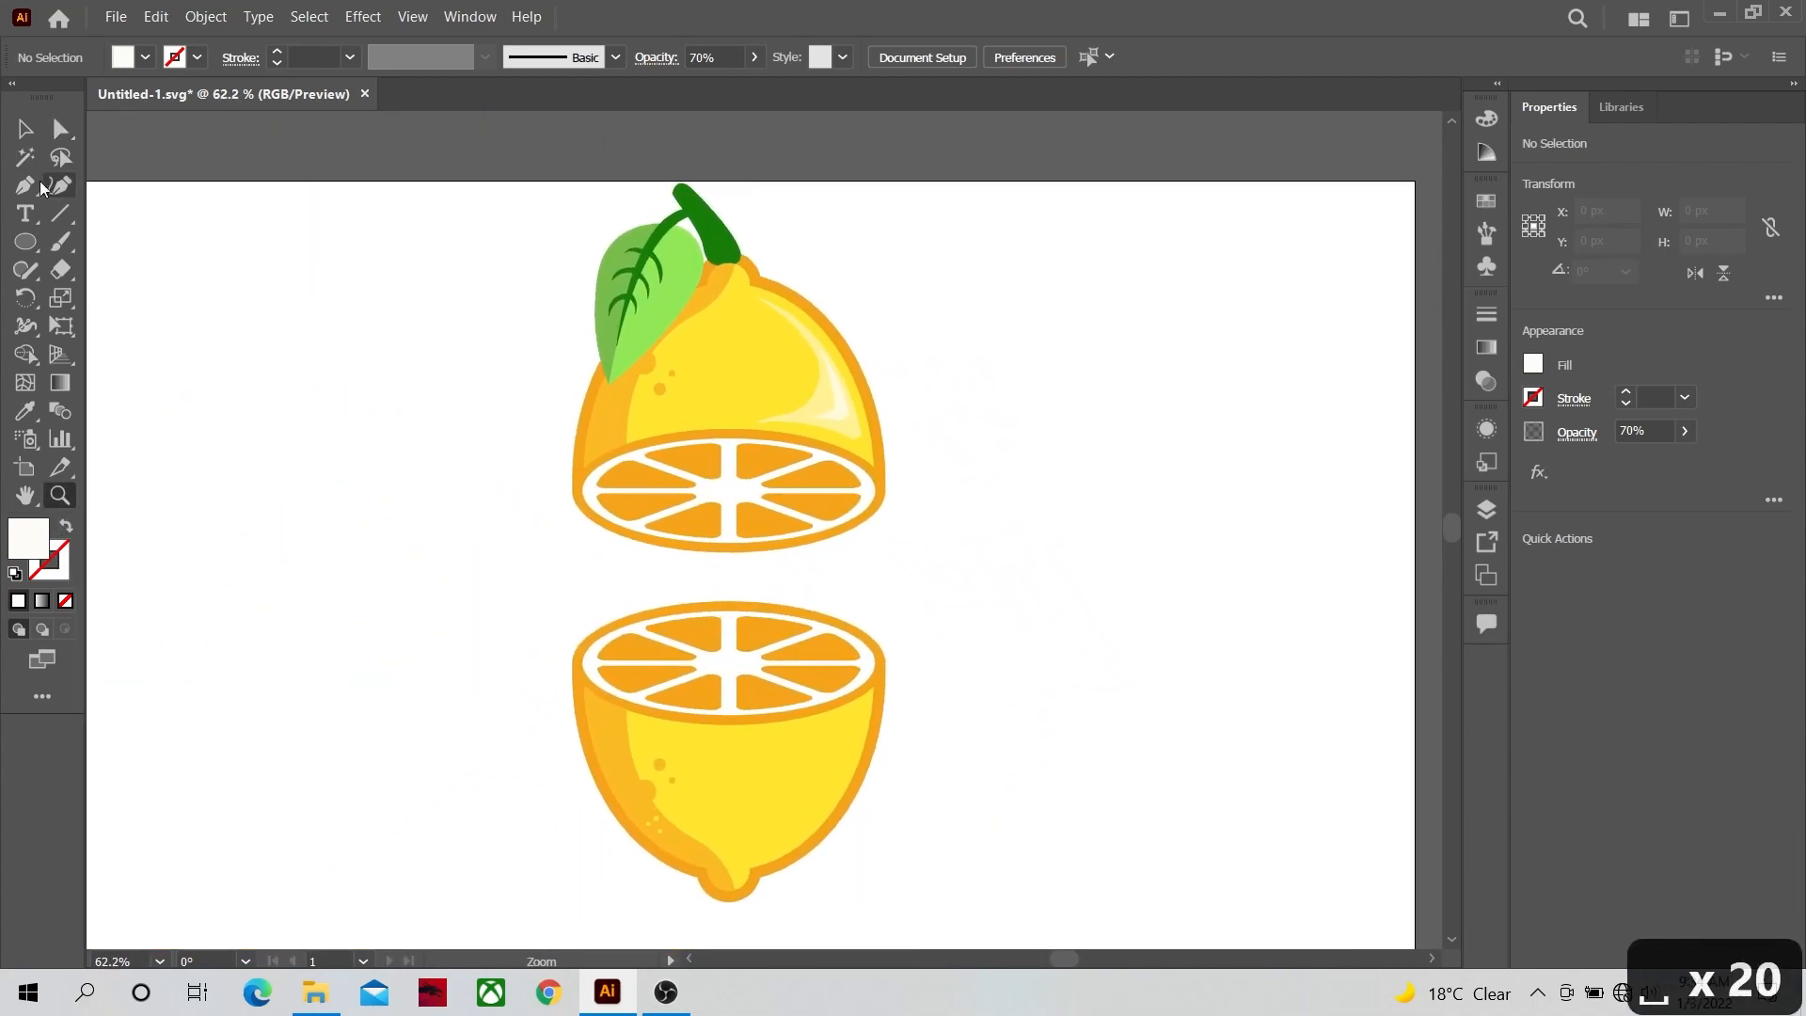
left_click(21, 133)
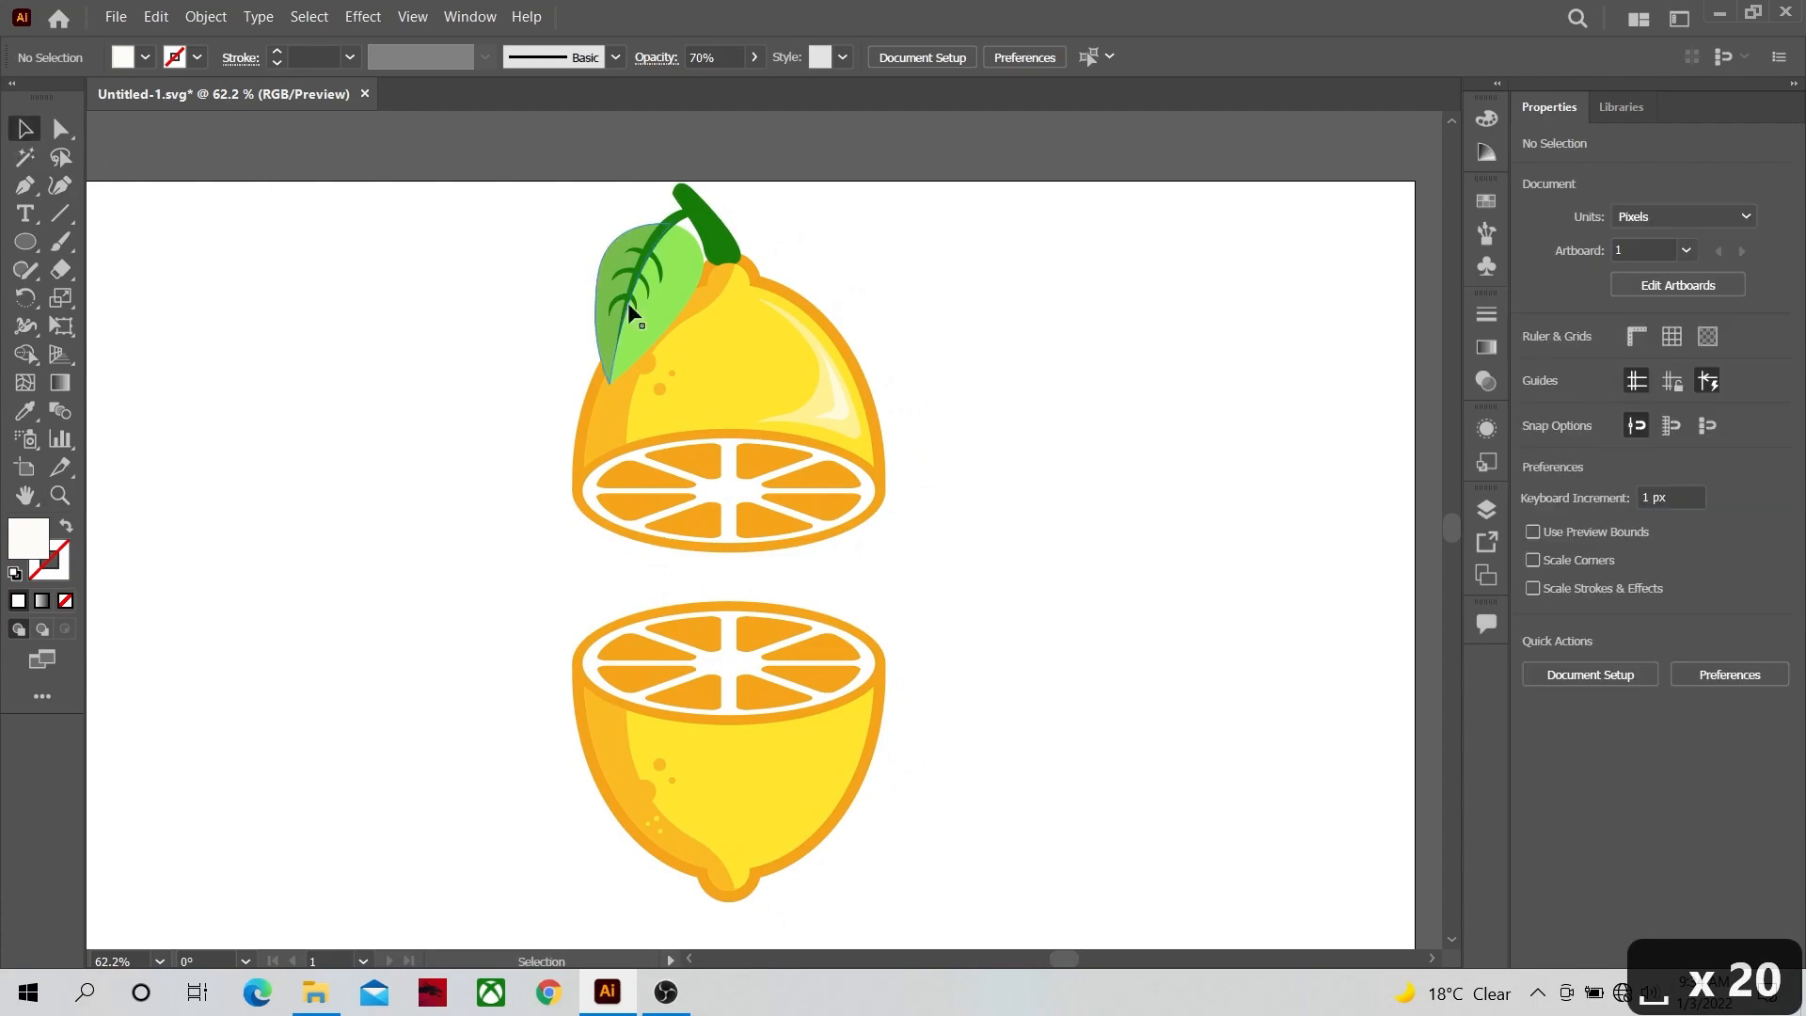
left_click(802, 416)
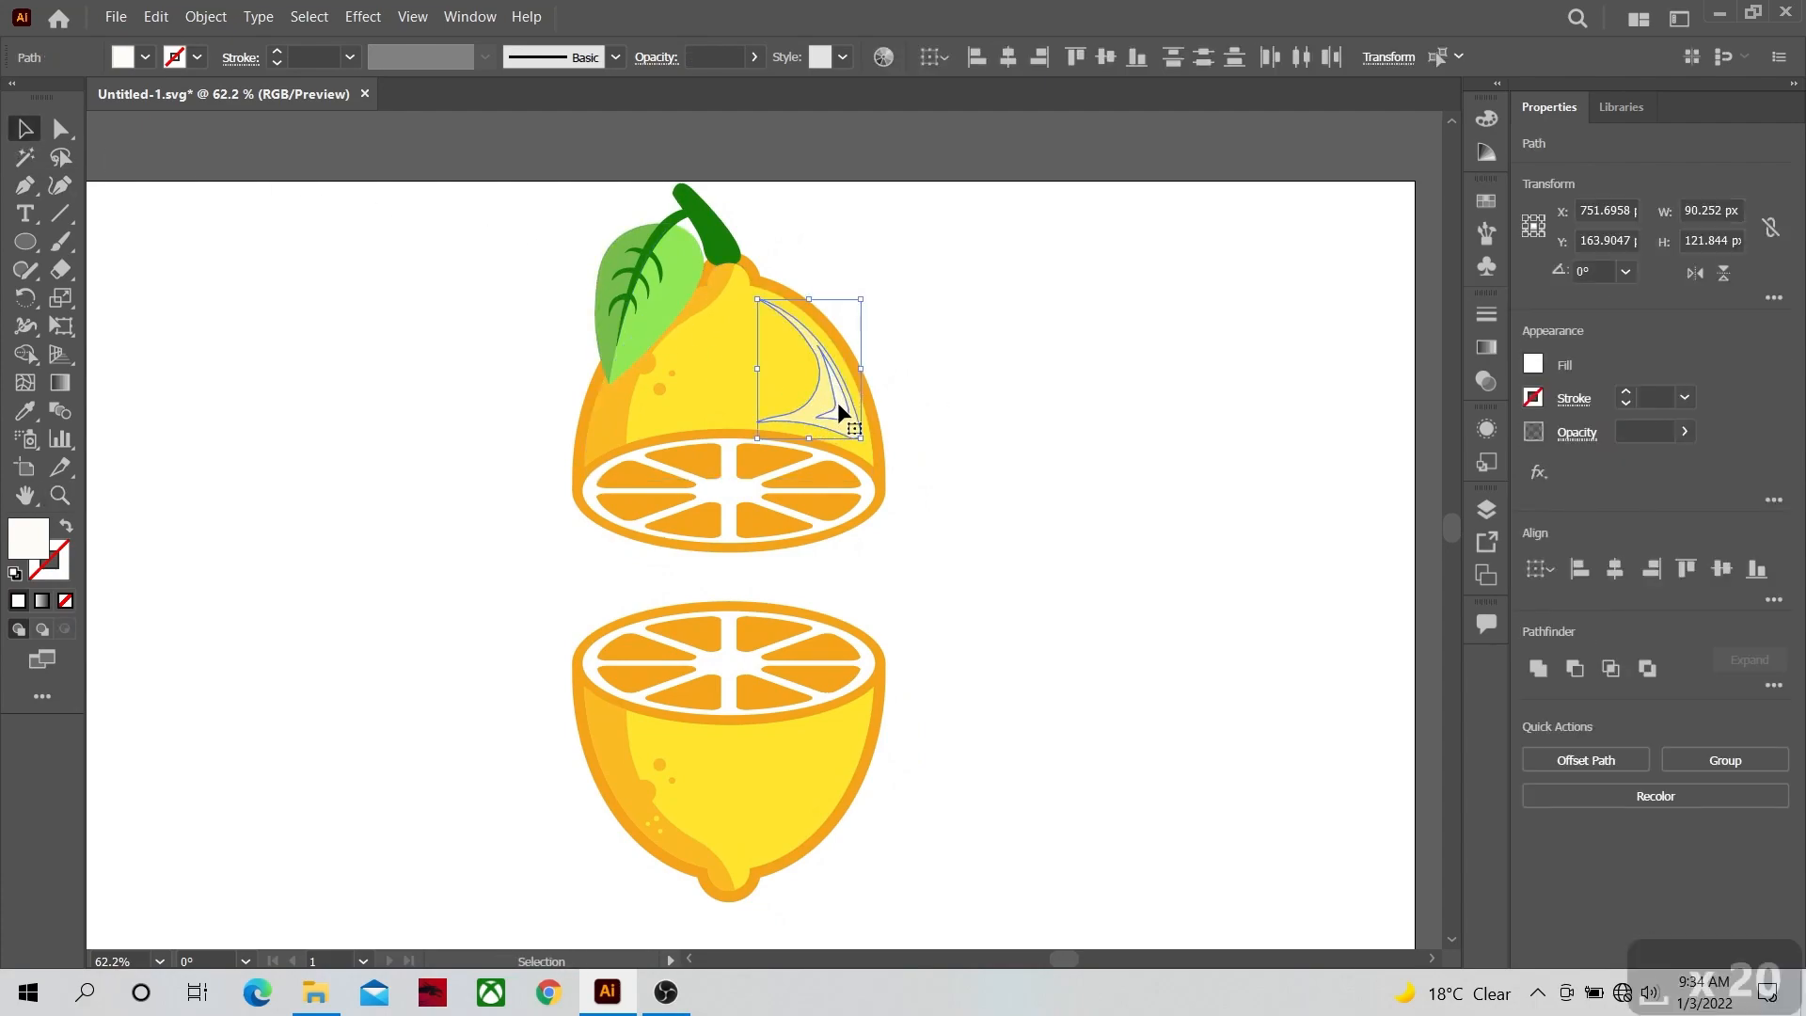
right_click(837, 402)
mouse_move(1009, 704)
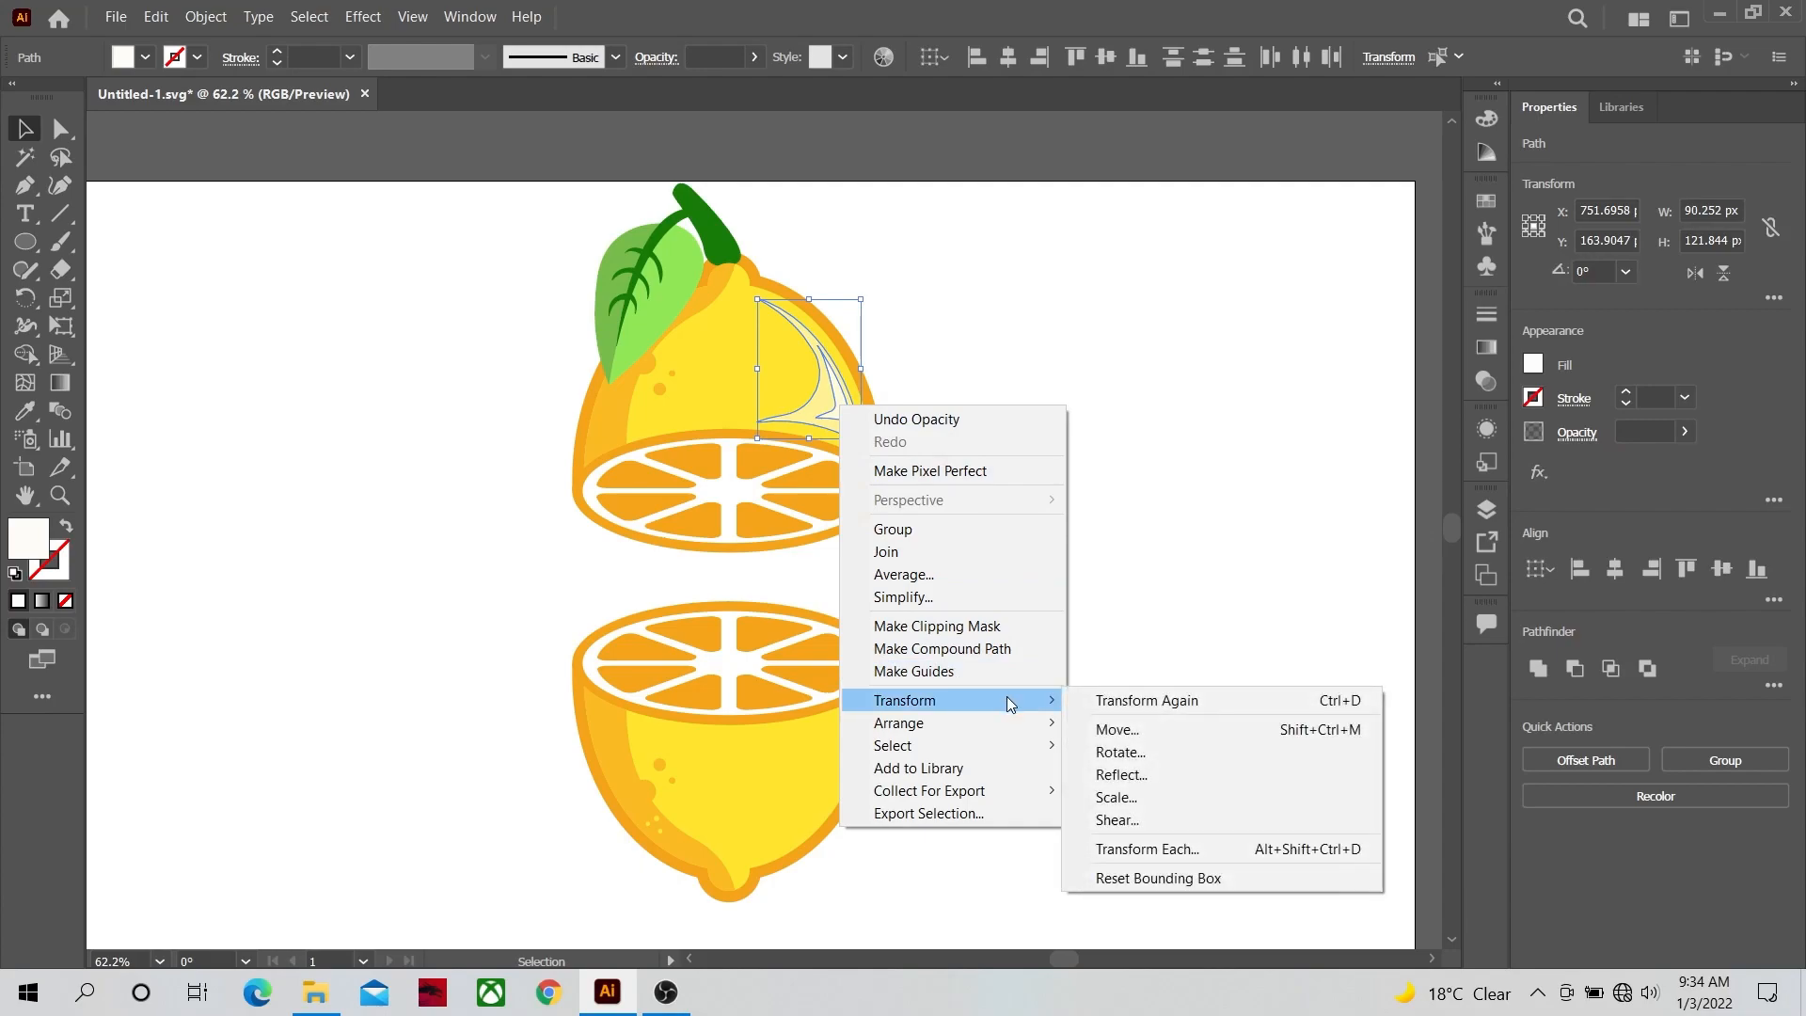
left_click(1122, 775)
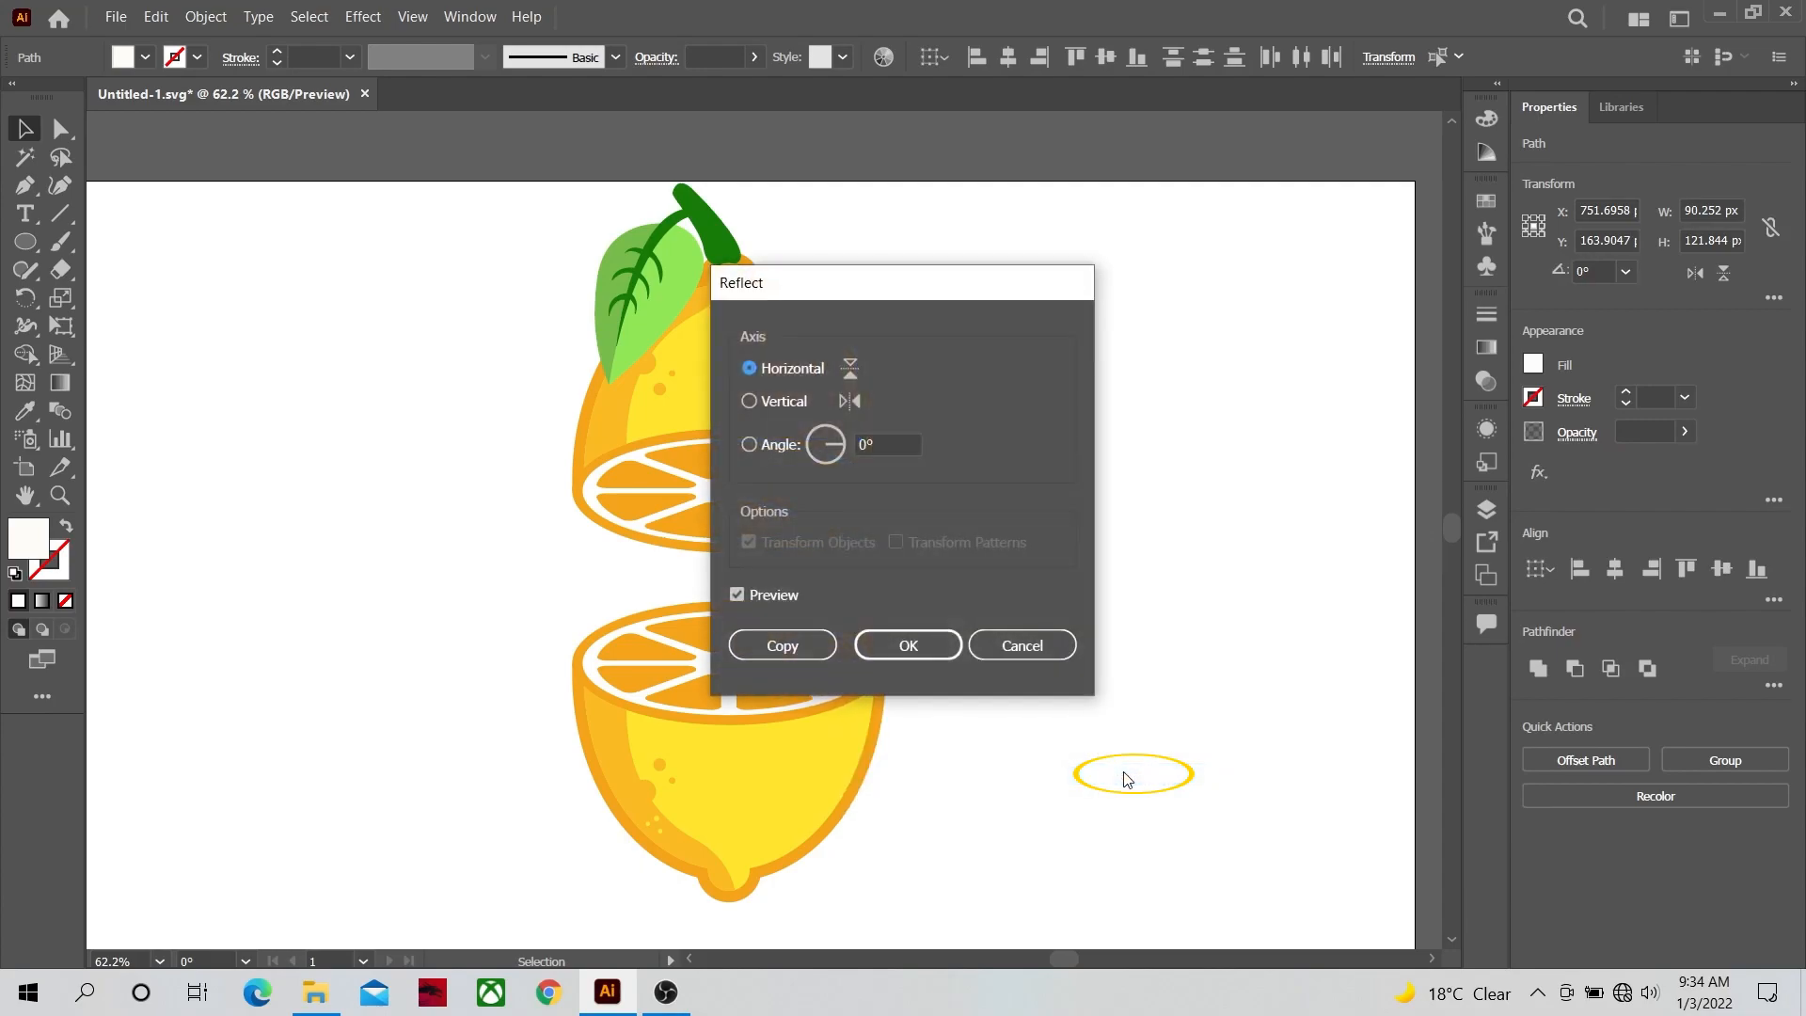
left_click(794, 641)
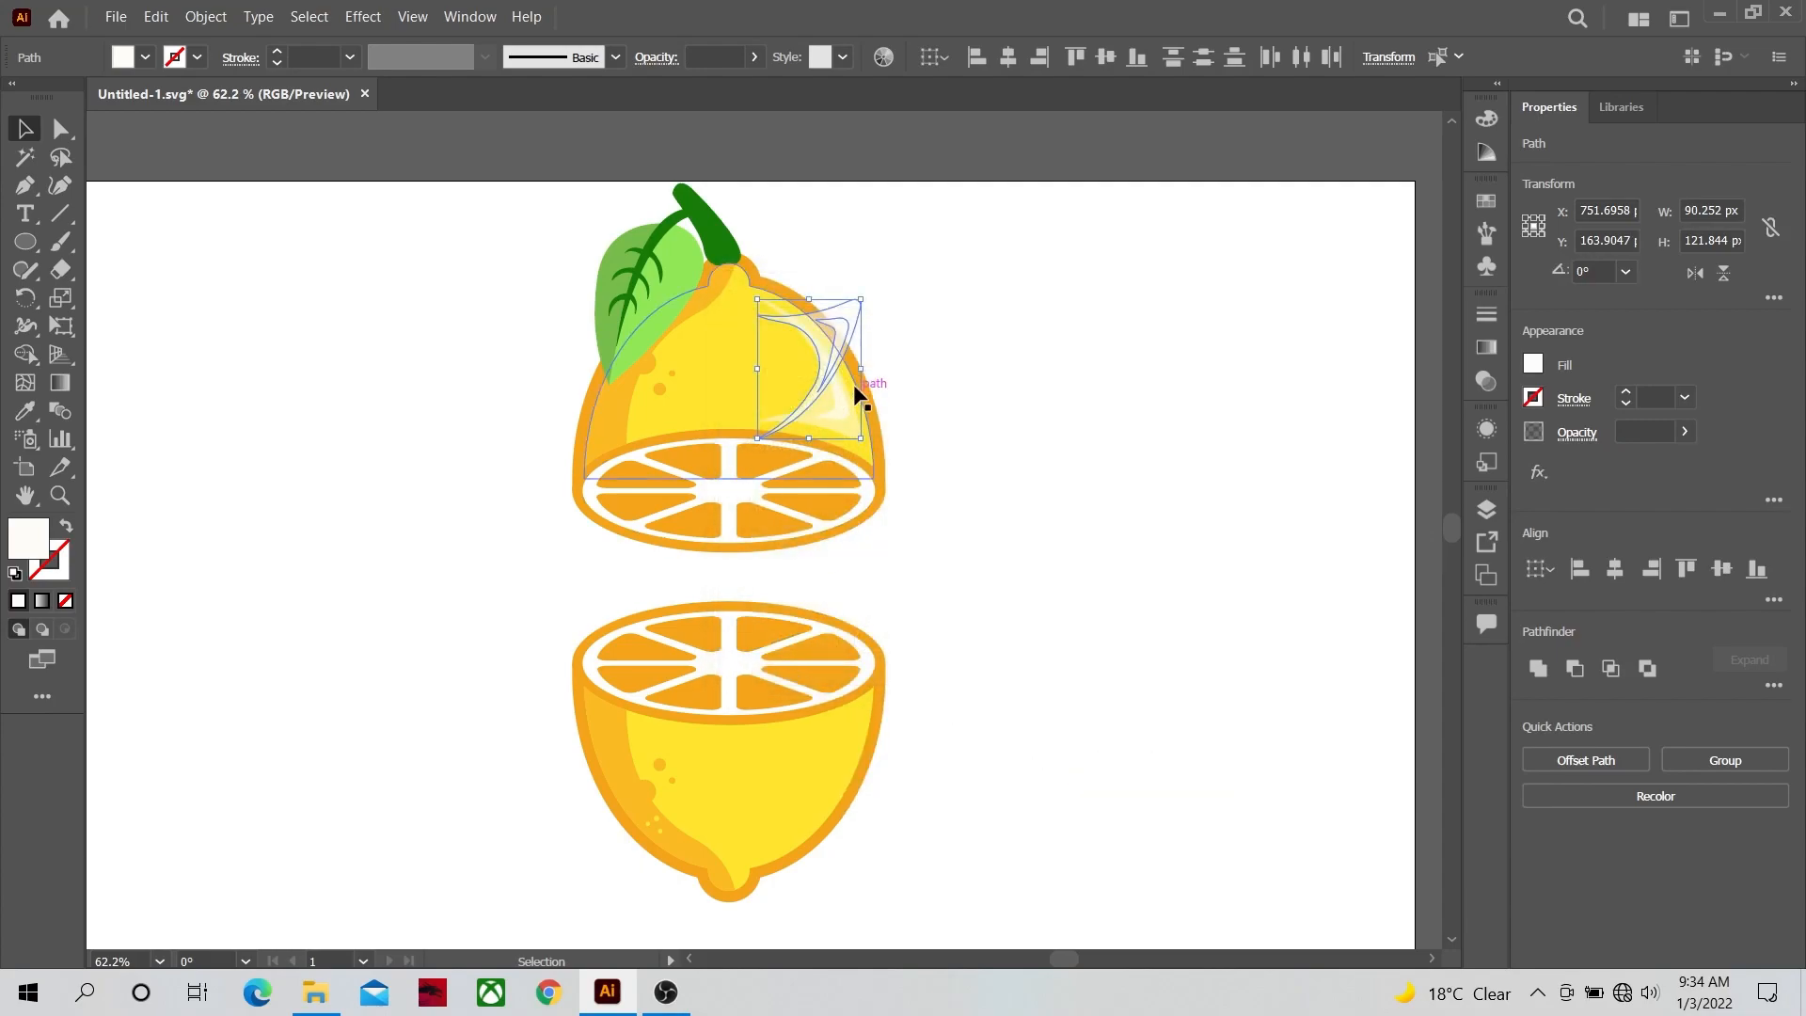
left_click_drag(843, 327, 860, 738)
left_click(969, 679)
Step: Draw nine small white circles, about 7 px wide, scattered across the upper lemon half's yellow skin
left_click(61, 497)
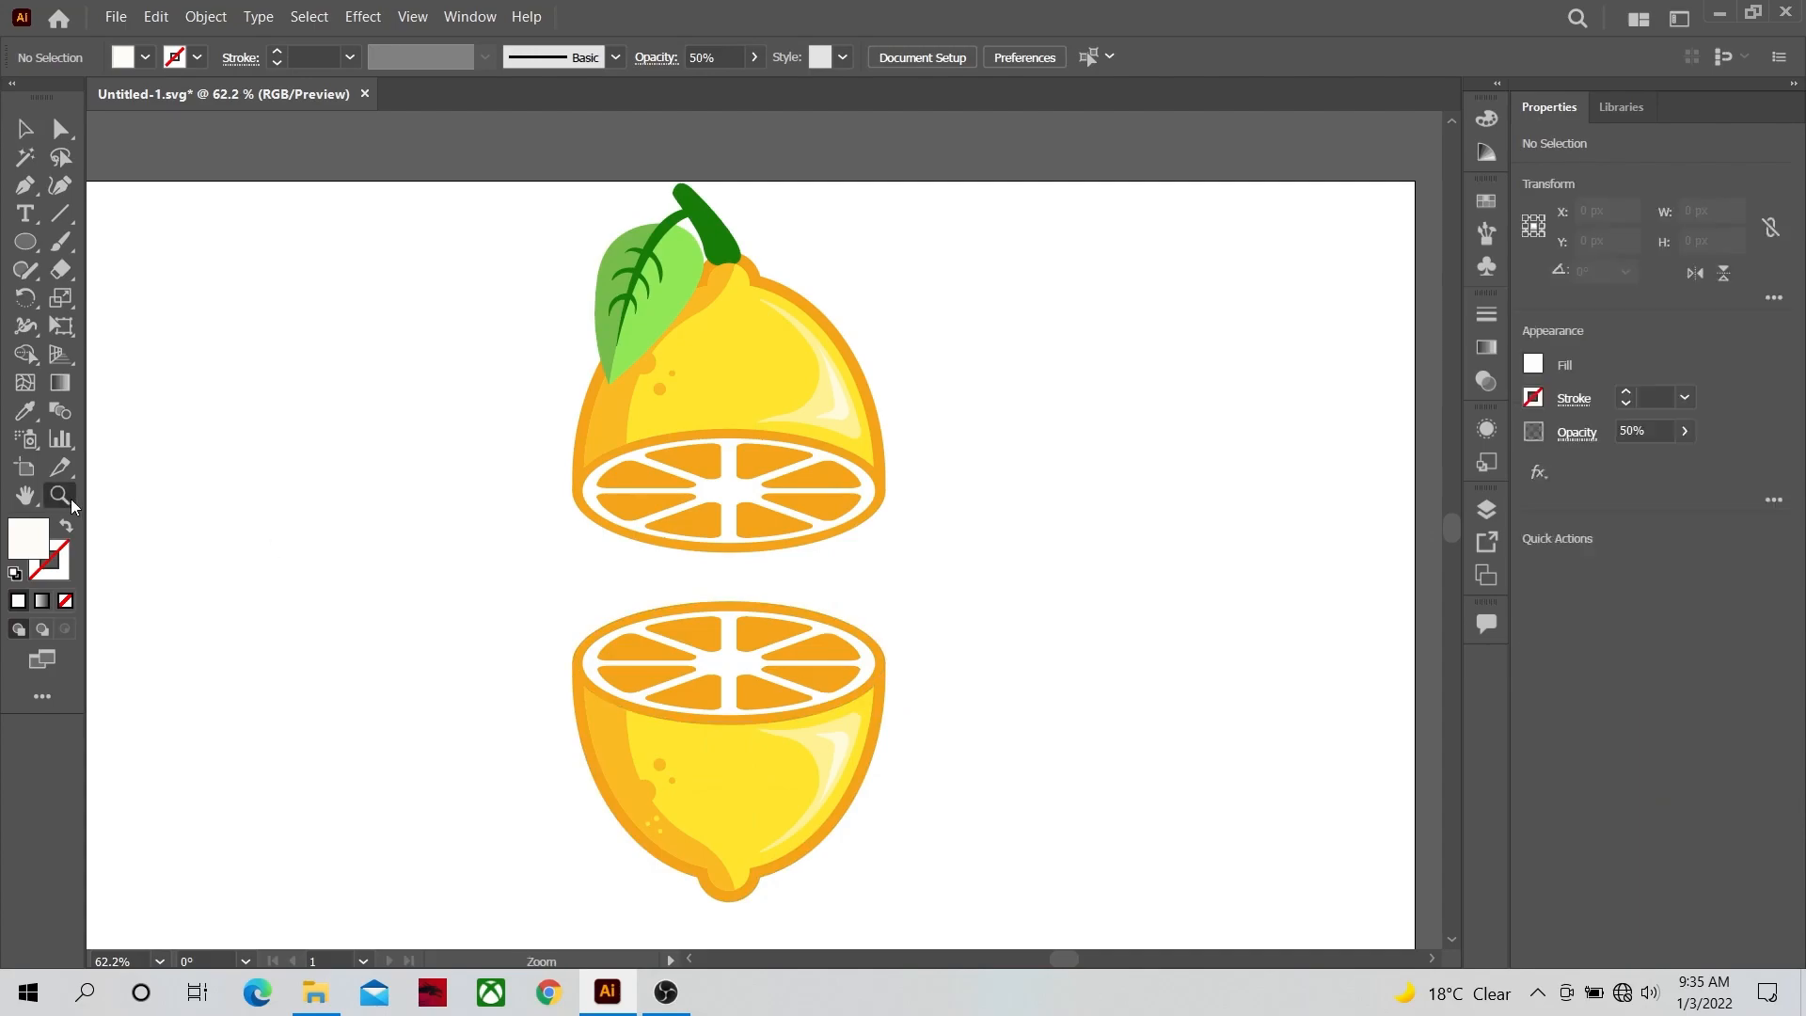
left_click(846, 358)
left_click(657, 435)
left_click(657, 436)
left_click_drag(26, 242, 136, 308)
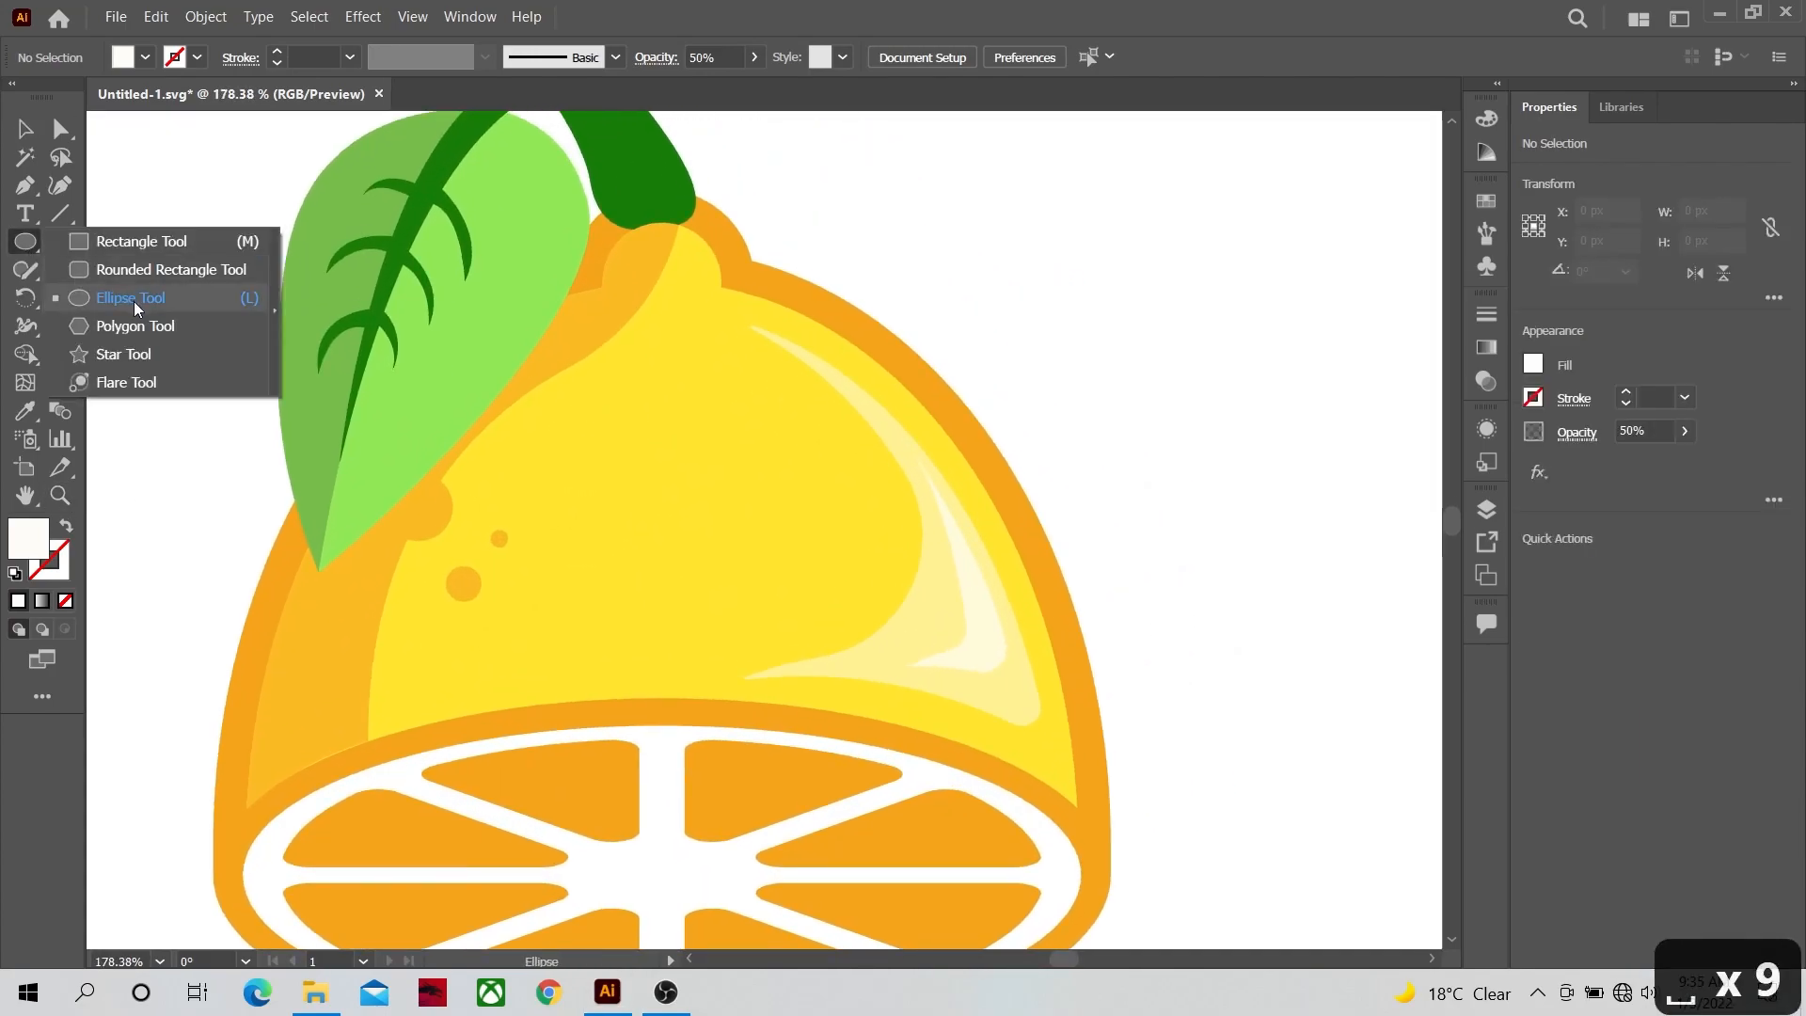
left_click_drag(568, 413, 584, 429)
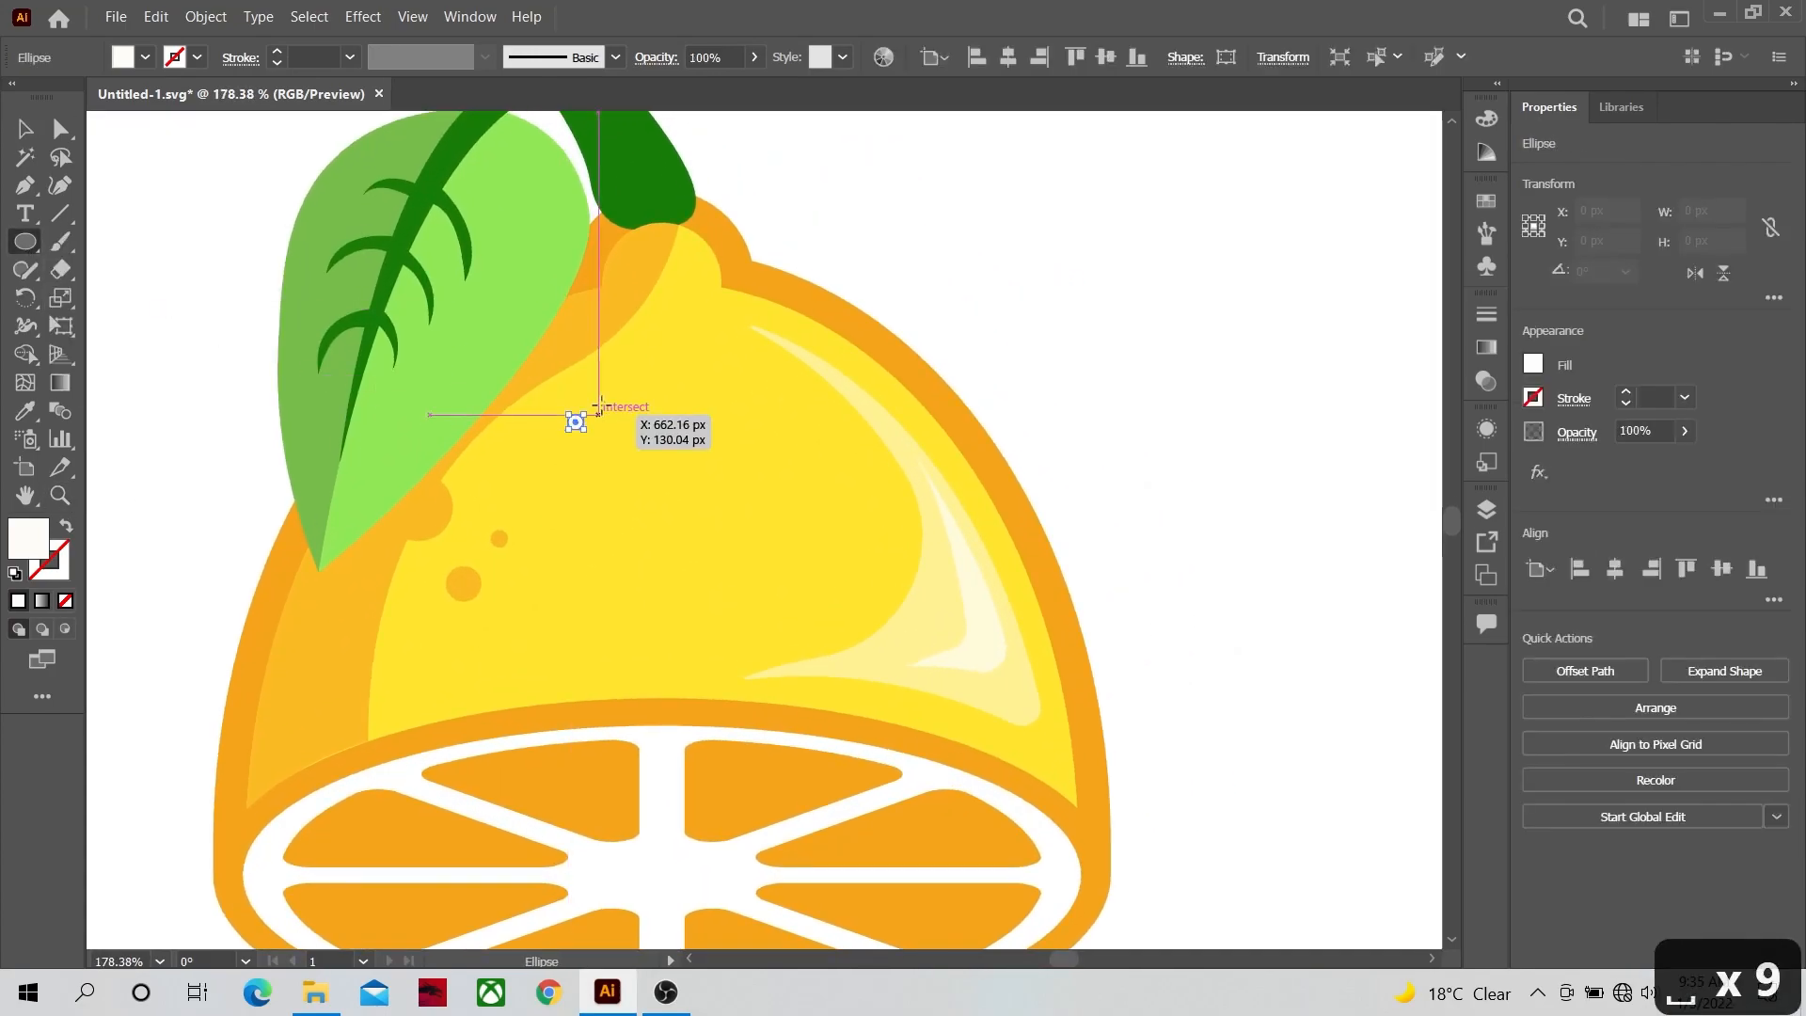
left_click_drag(636, 367, 645, 376)
left_click_drag(690, 435, 704, 449)
left_click_drag(584, 519, 604, 540)
left_click_drag(525, 601, 548, 624)
left_click_drag(696, 600, 717, 623)
left_click_drag(756, 510, 766, 521)
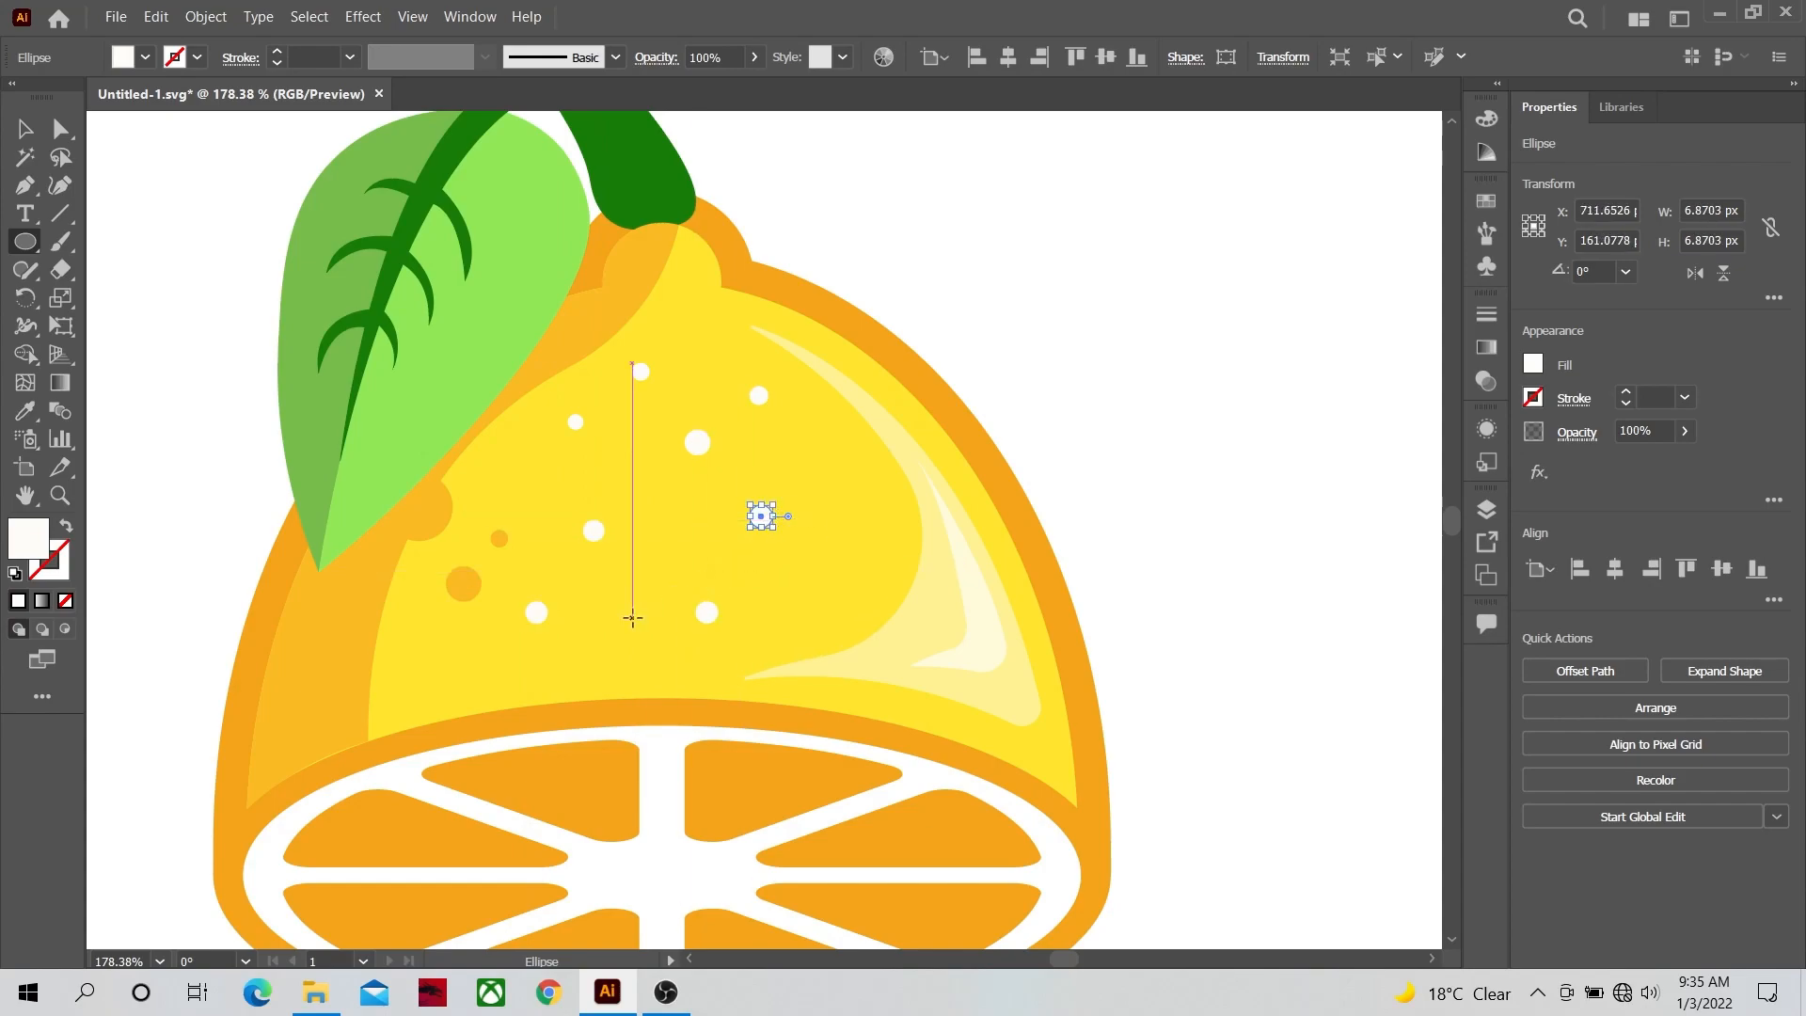
left_click_drag(867, 567, 878, 580)
Step: Give all nine small circles on the upper lemon half a black fill at 20% opacity
left_click(25, 129)
left_click(575, 422, "shift")
left_click(640, 372, "shift")
left_click(697, 442, "shift")
left_click(593, 530, "shift")
left_click(758, 395, "shift")
left_click(761, 515, "shift")
left_click(706, 612, "shift")
left_click(536, 612, "shift")
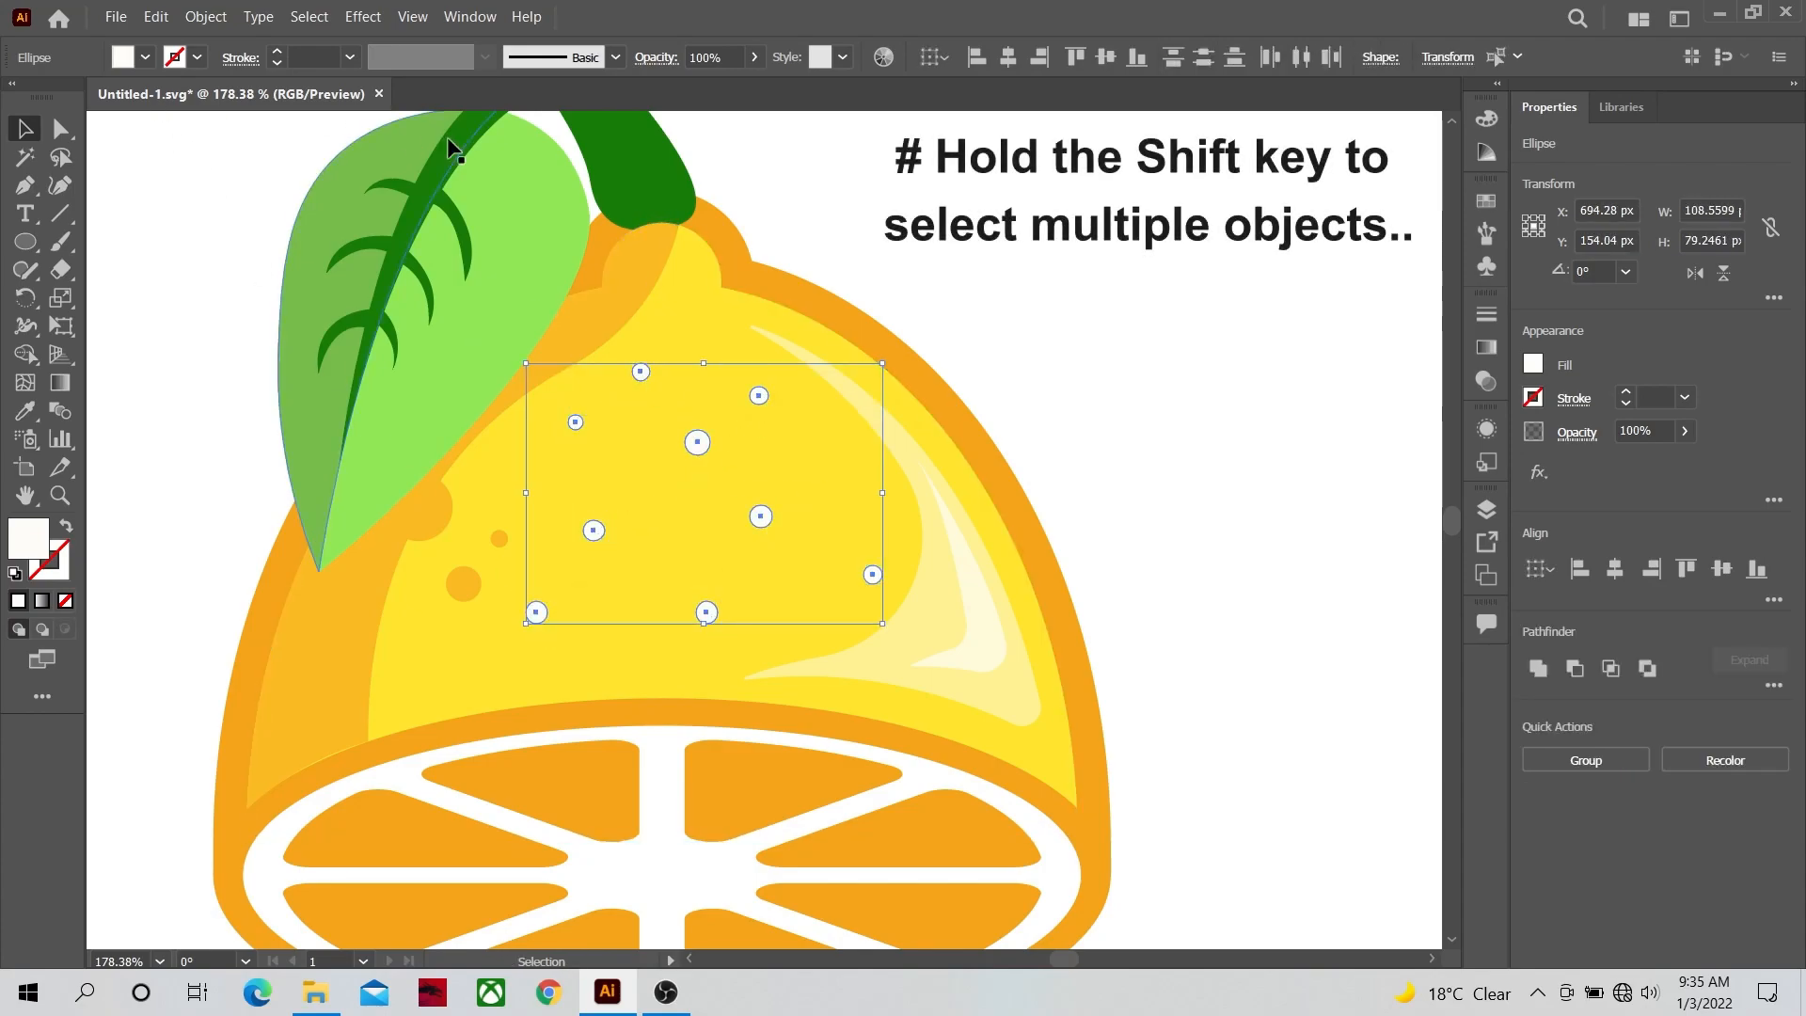
left_click(1533, 367)
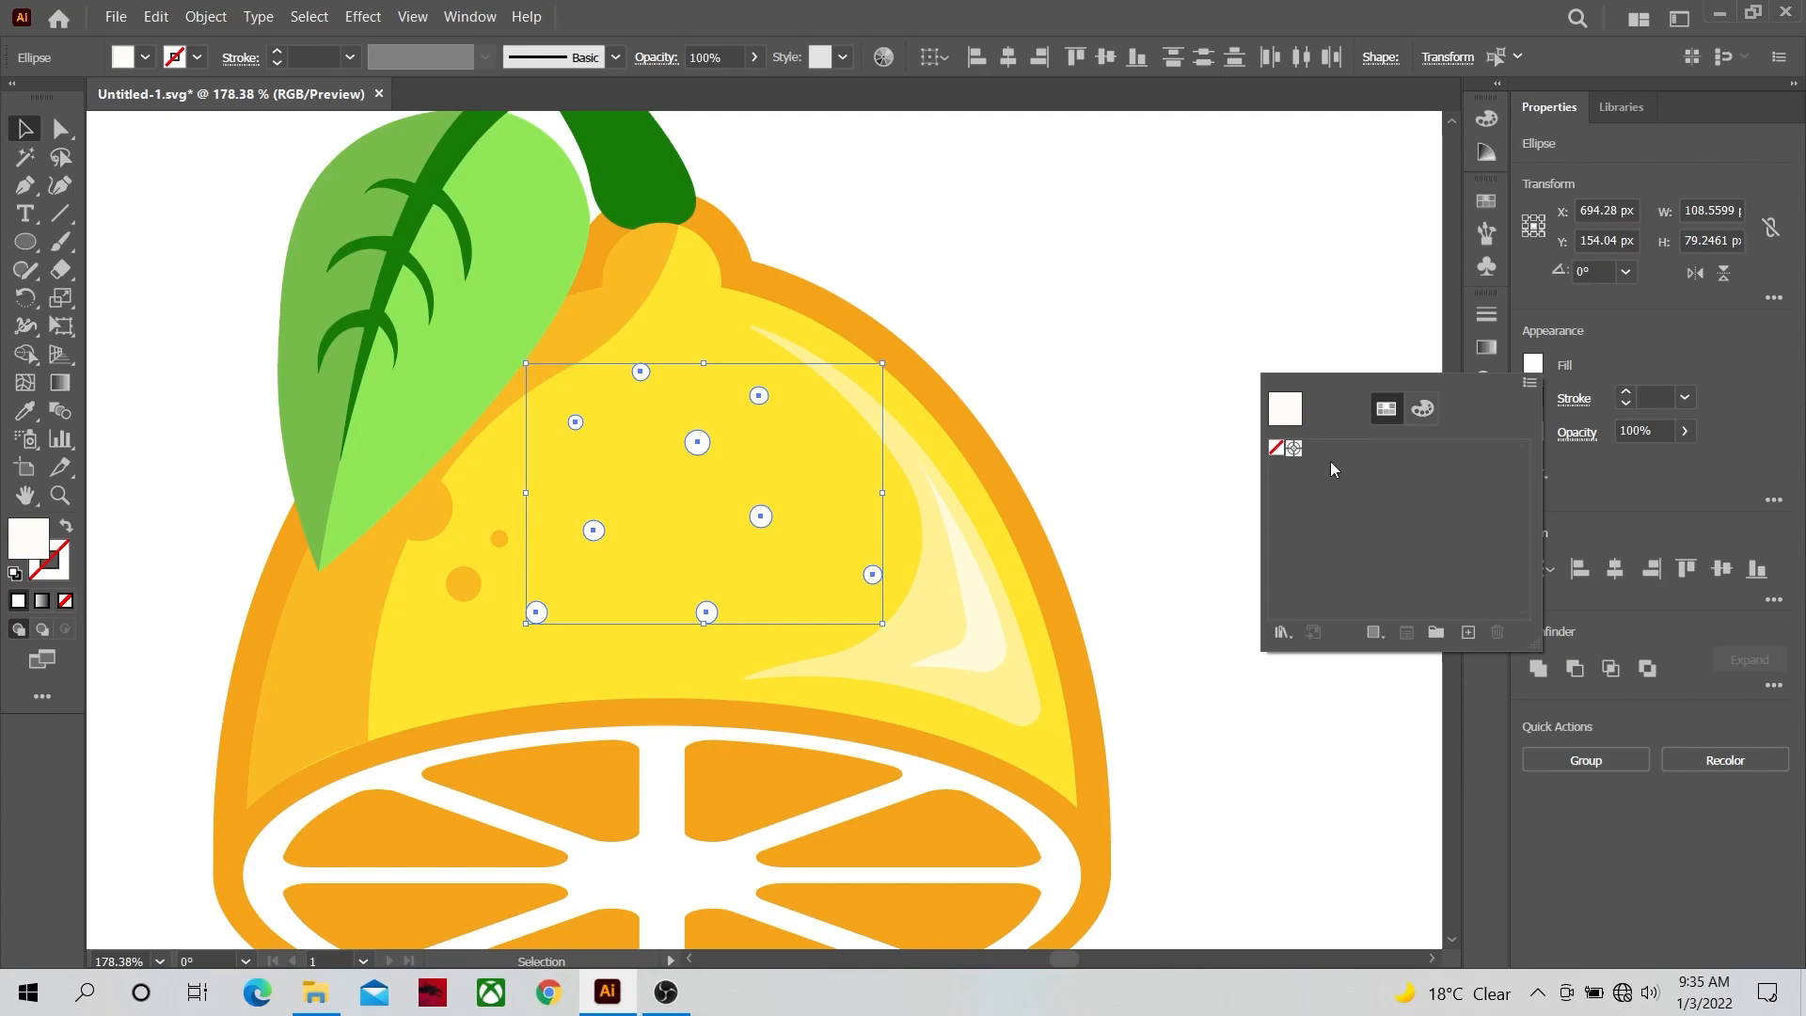
left_click(1424, 414)
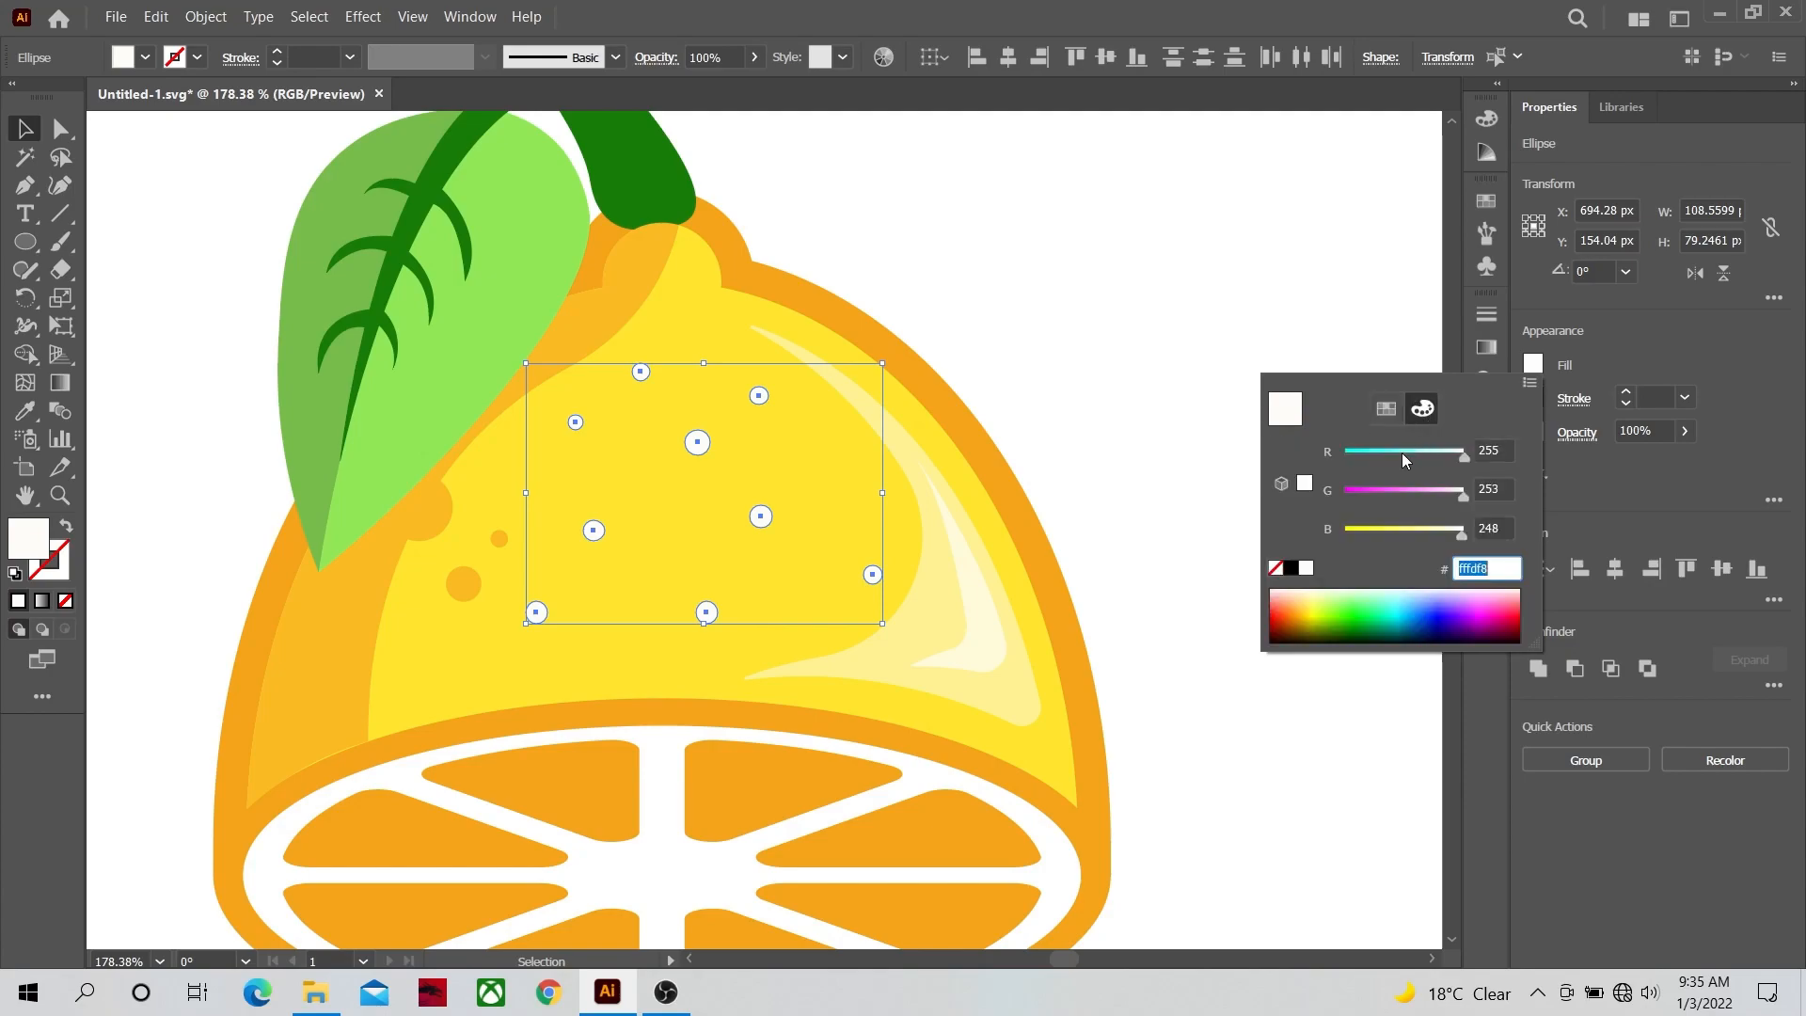
left_click(1291, 568)
left_click(1536, 376)
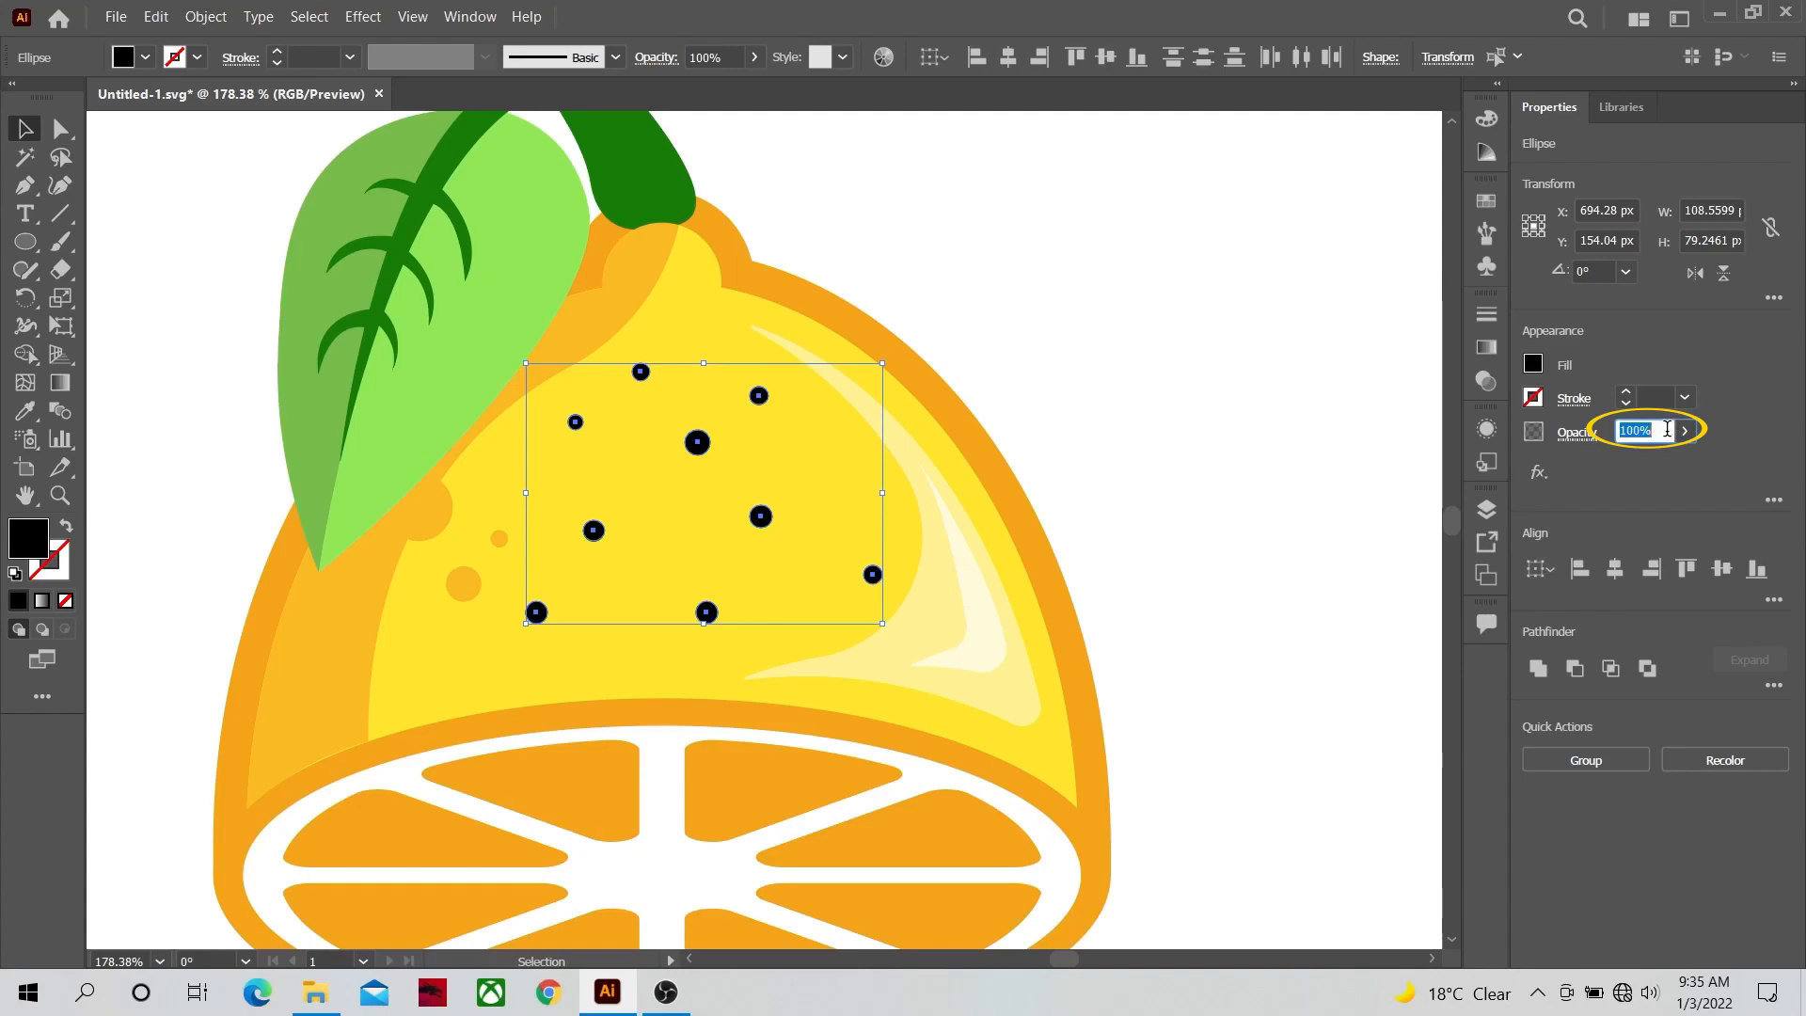
type("20")
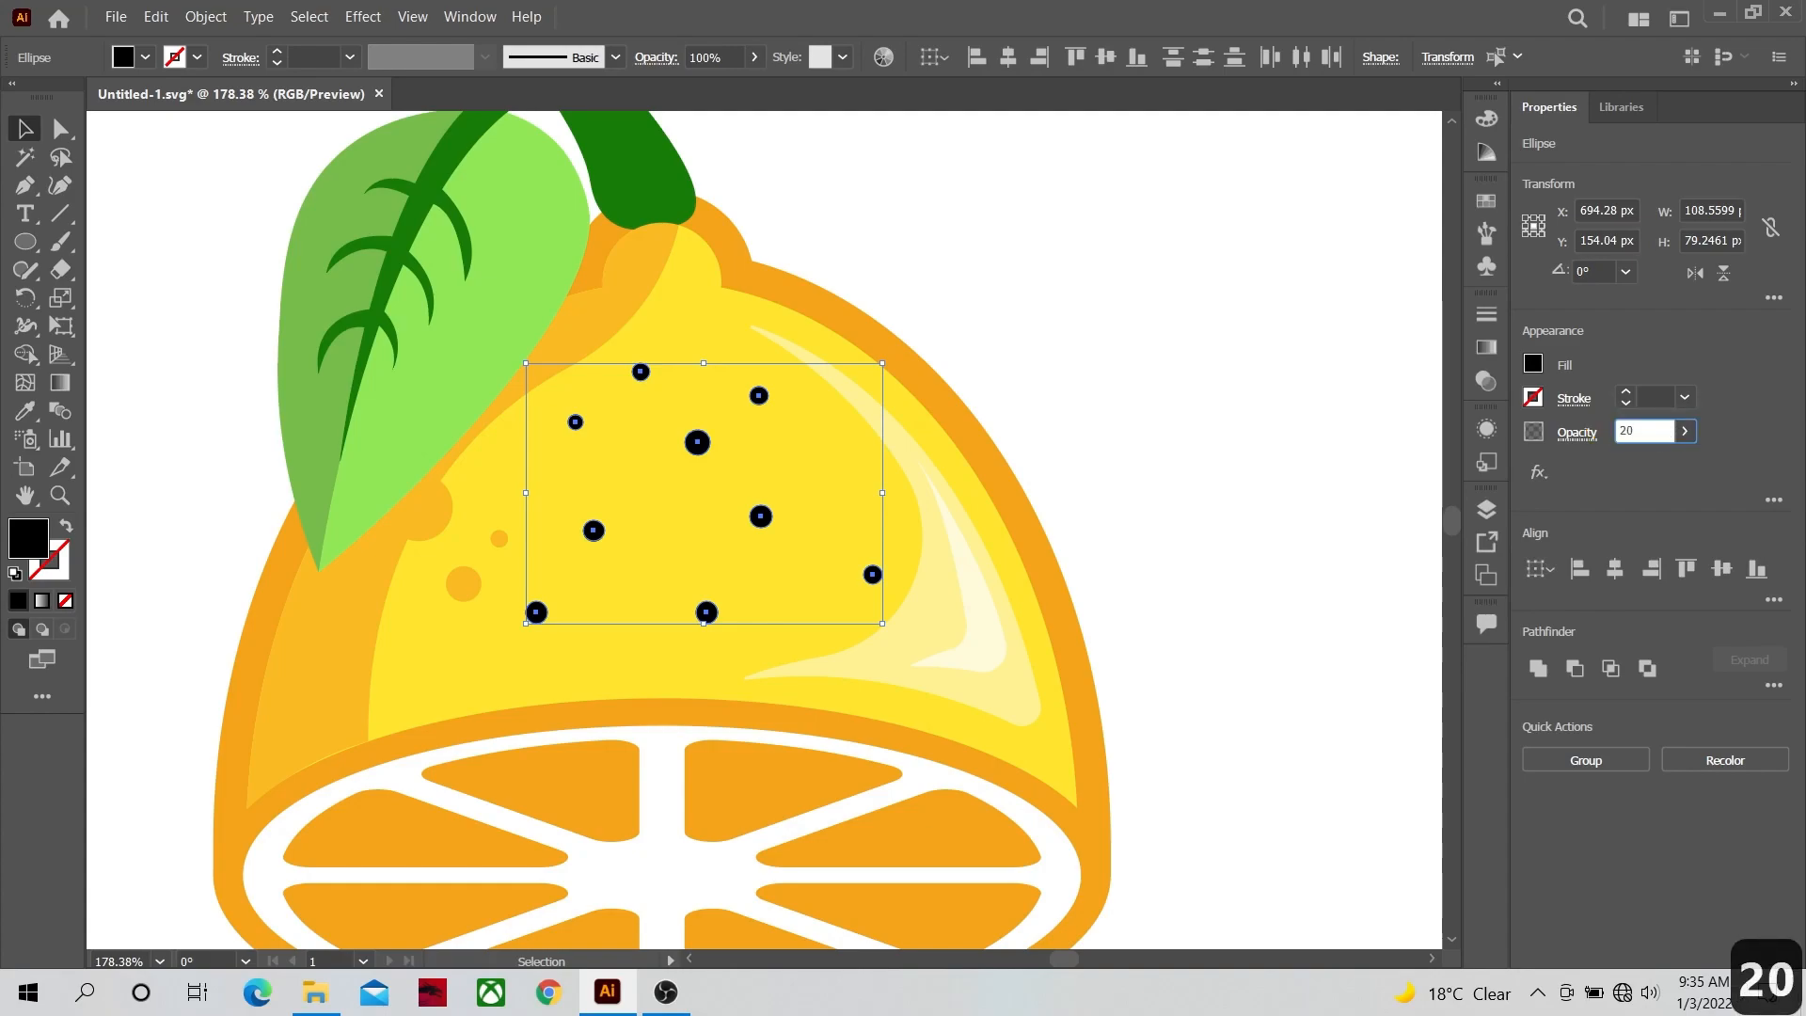
left_click(1195, 496)
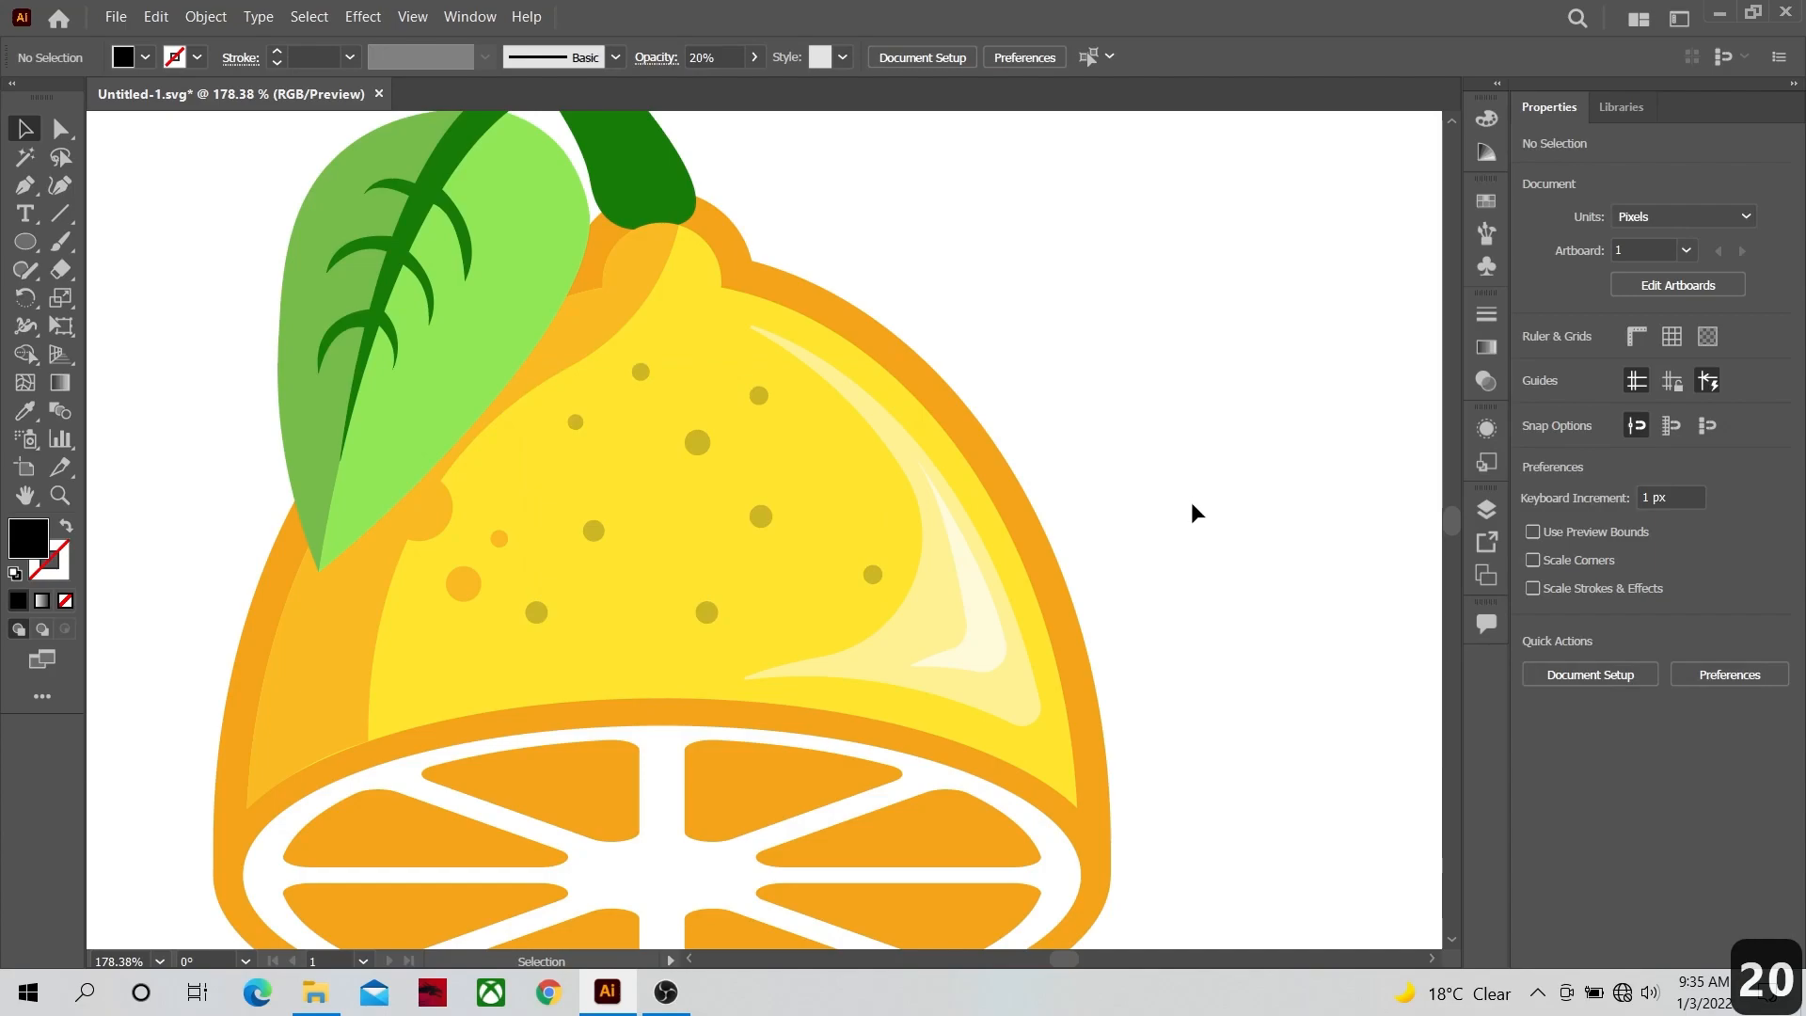
Step: Make a copy of all nine skin dots reflected across the horizontal axis
left_click(538, 614)
left_click(594, 530, "shift")
left_click(575, 422, "shift")
left_click(641, 372, "shift")
left_click(697, 442, "shift")
left_click(758, 395, "shift")
left_click(761, 517, "shift")
left_click(873, 575, "shift")
left_click(706, 613, "shift")
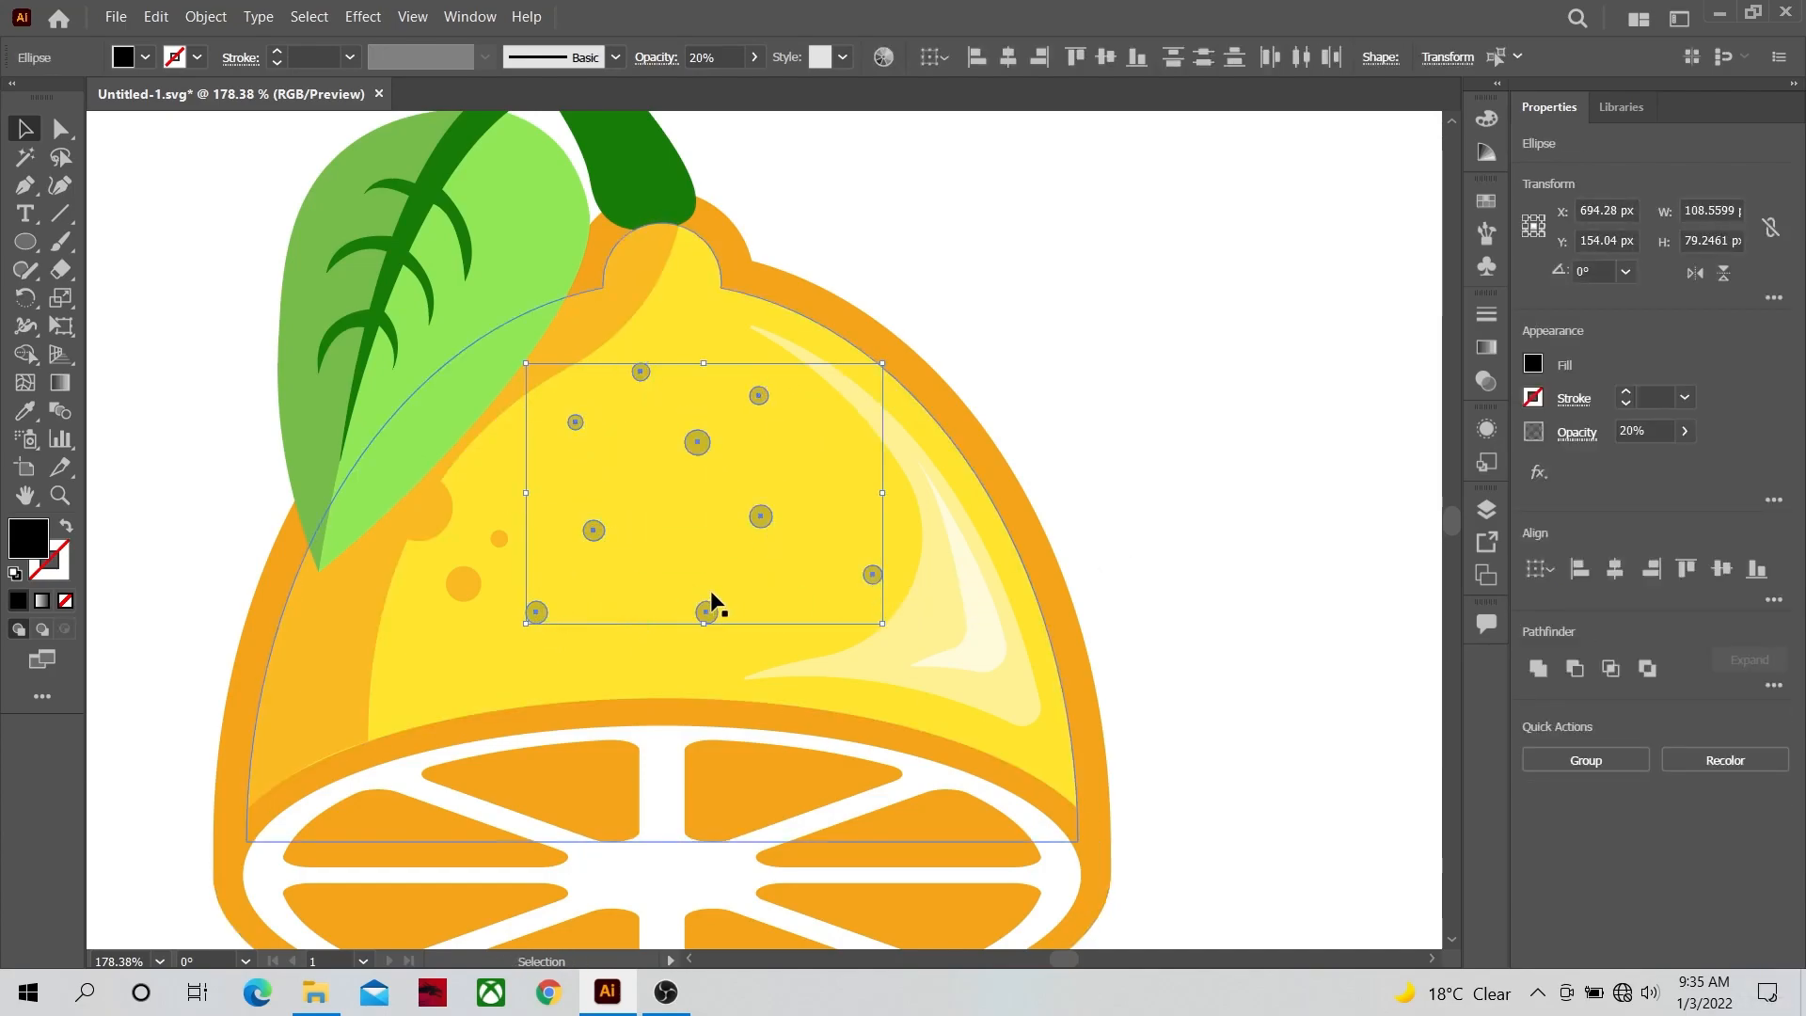
right_click(760, 523)
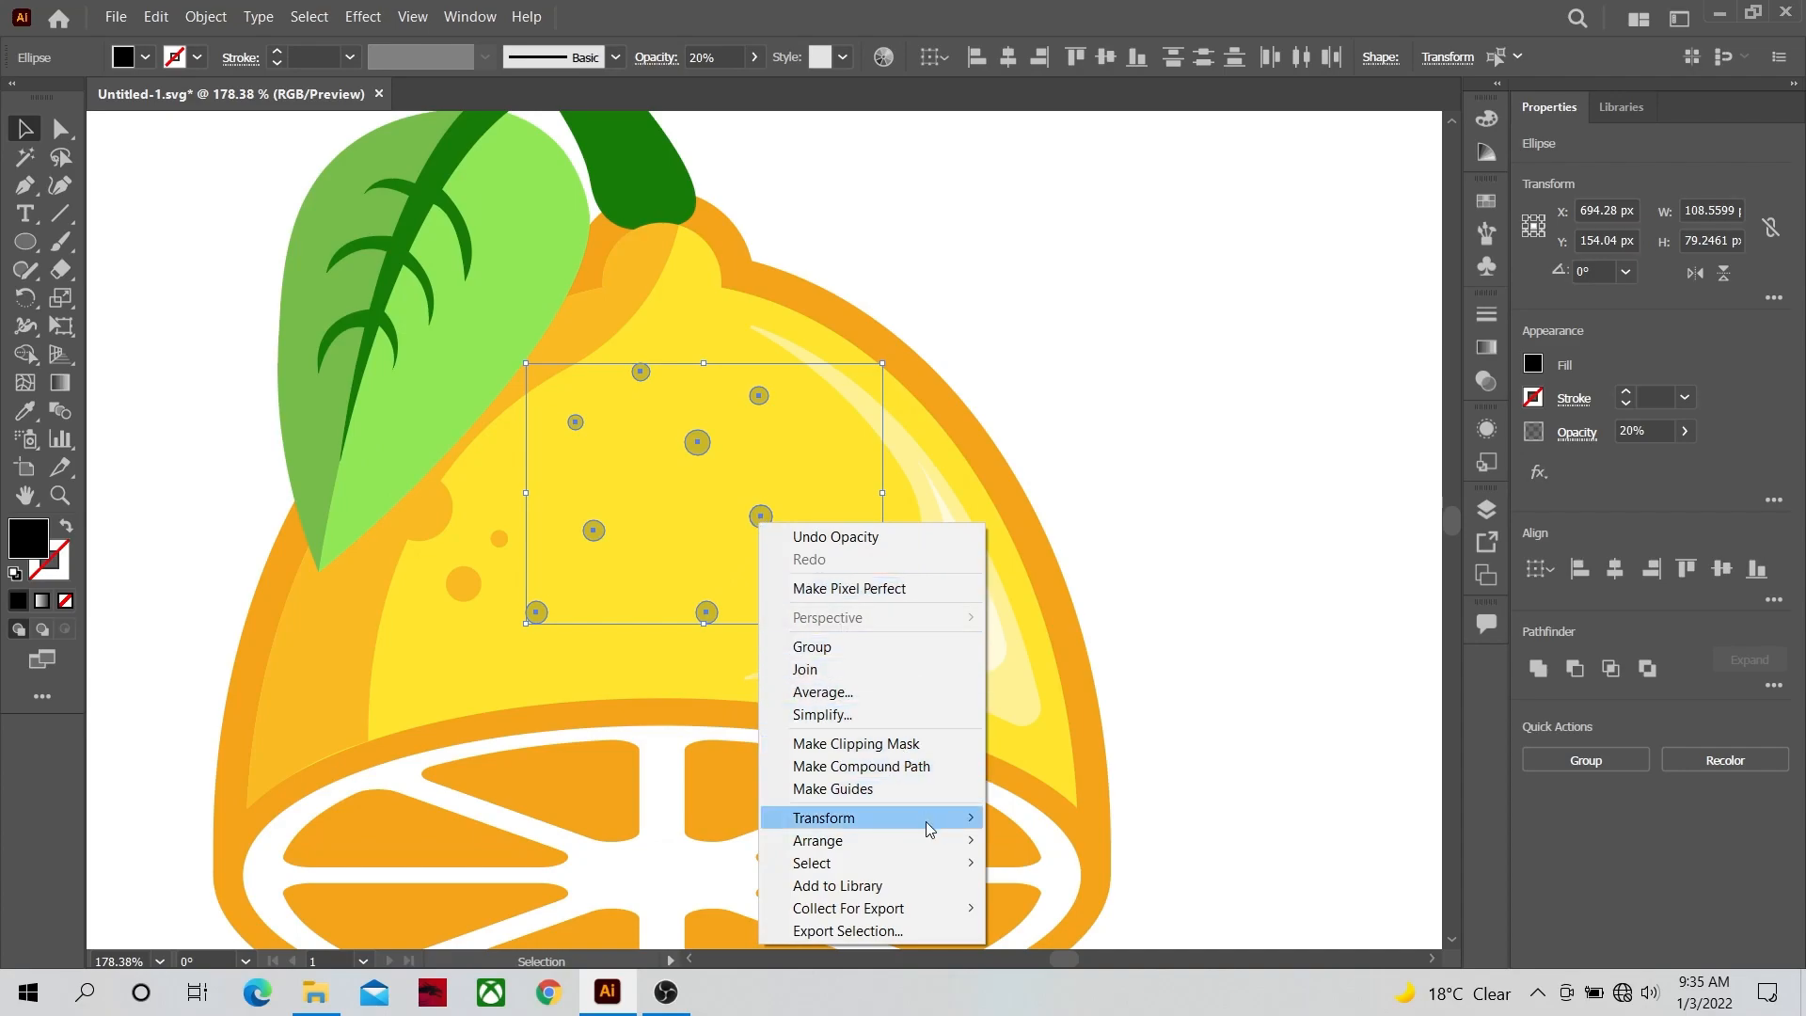
mouse_move(929, 828)
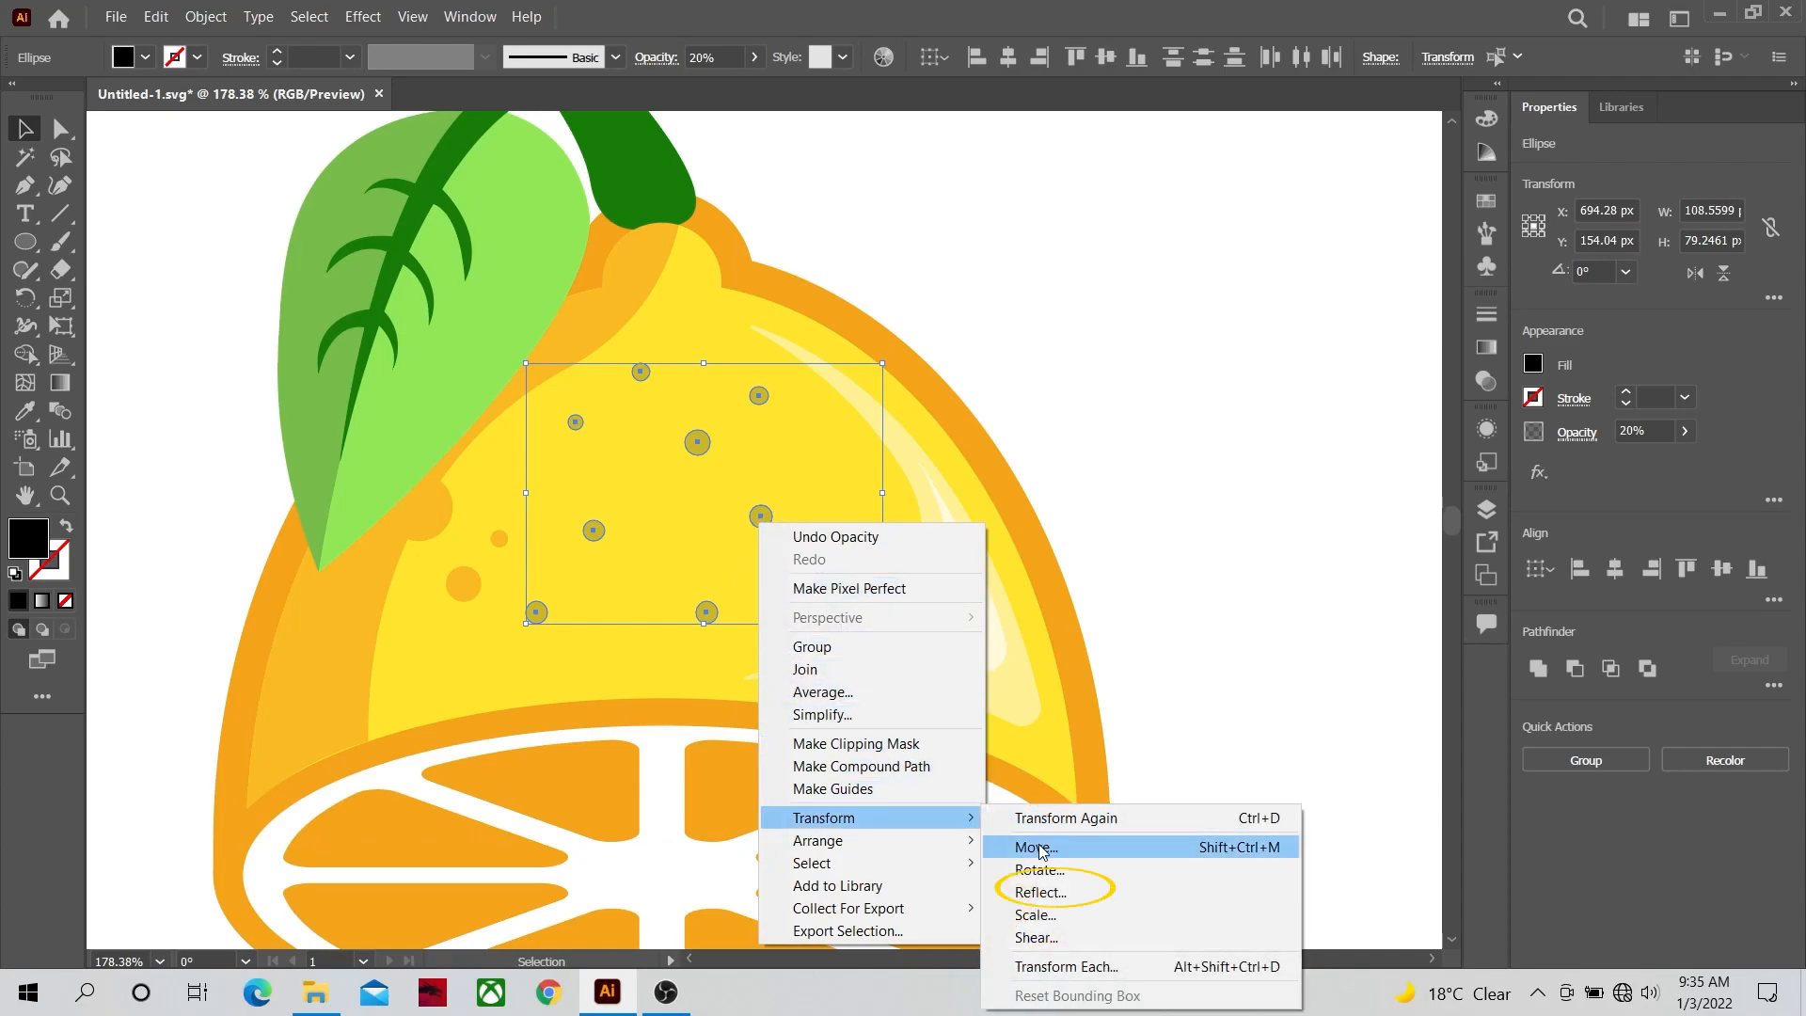
left_click(1040, 891)
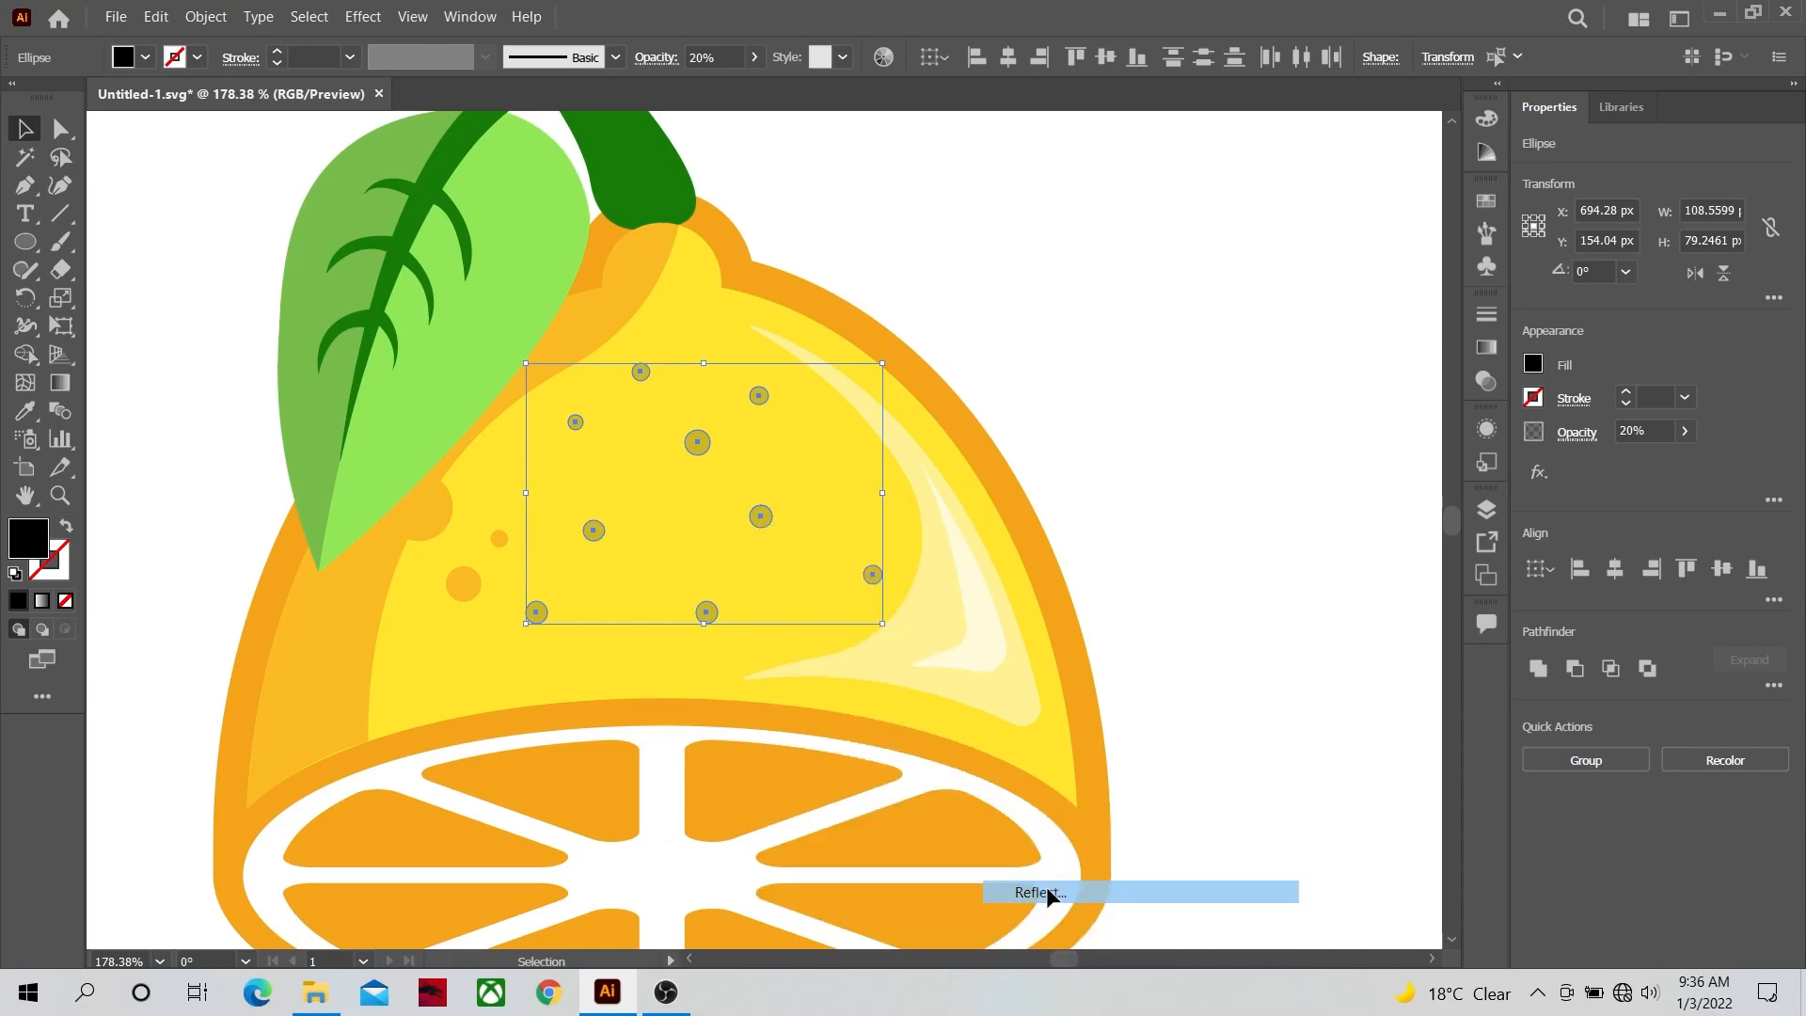
left_click(796, 643)
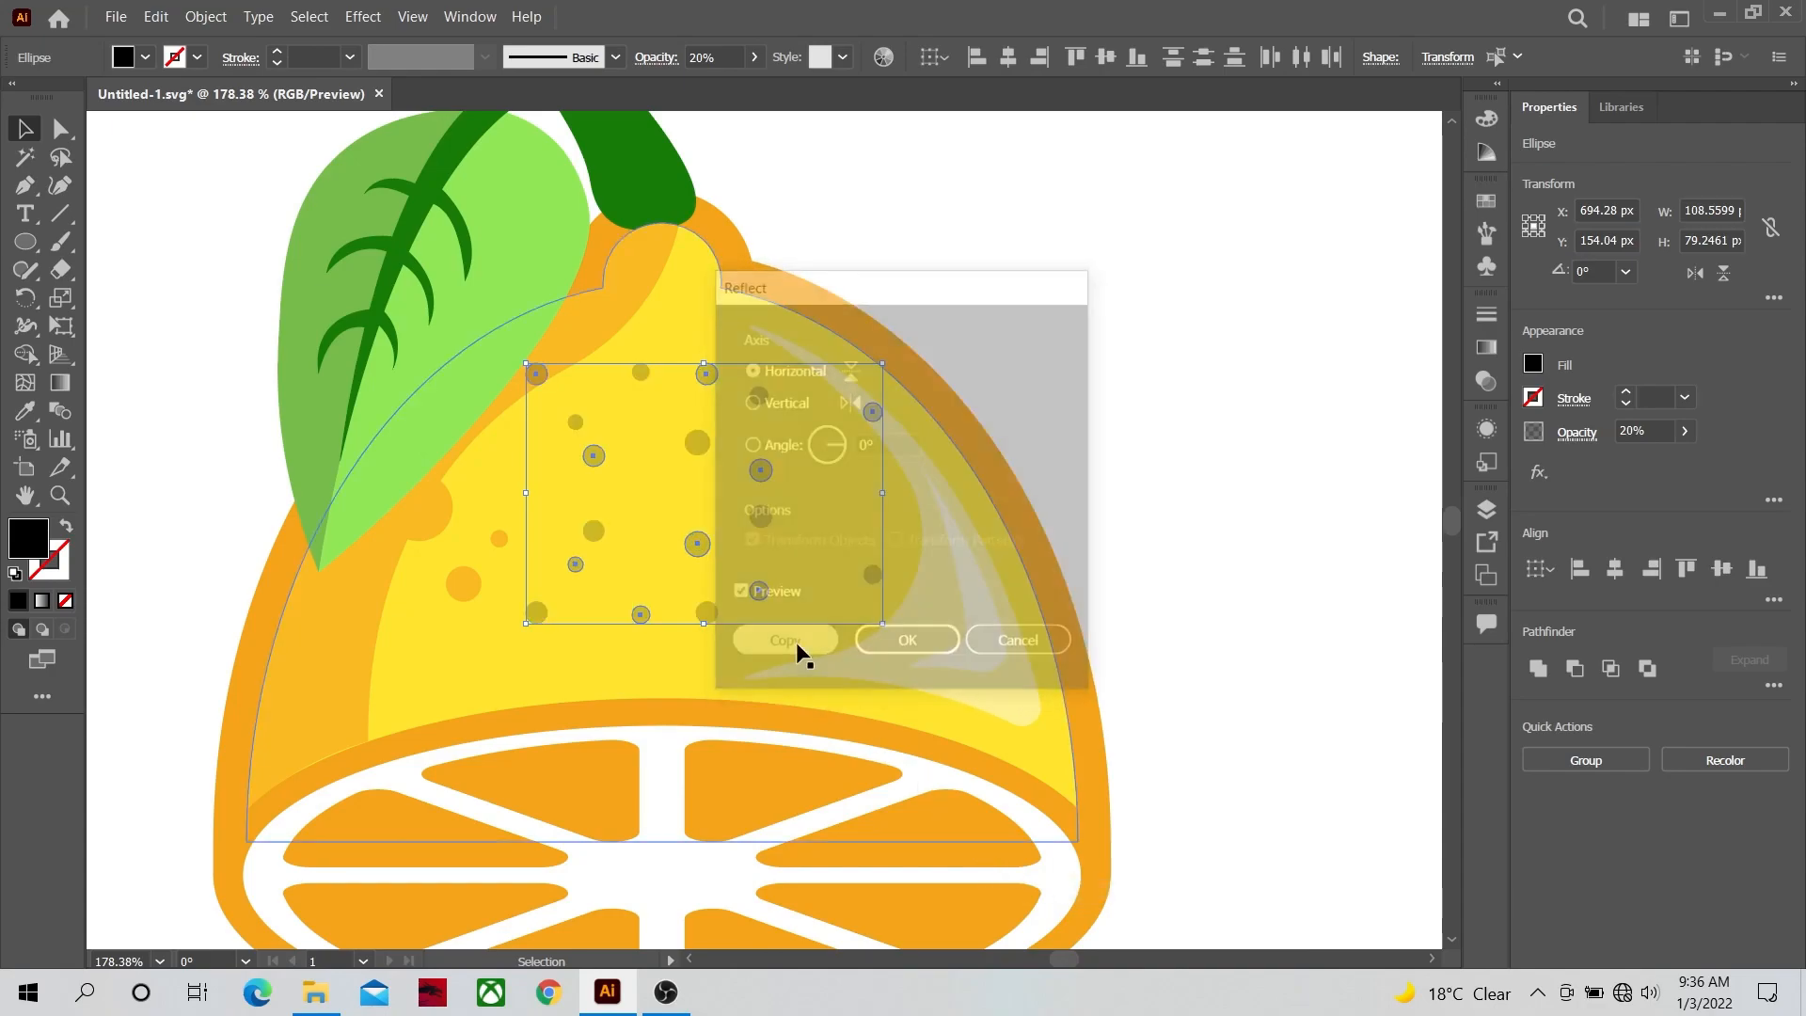
Step: Move the mirrored dots onto the lower lemon half's skin and shift one of them toward the shaded left side
left_click(63, 501)
left_click_drag(879, 633, 624, 627)
left_click_drag(750, 694, 666, 451)
key("v")
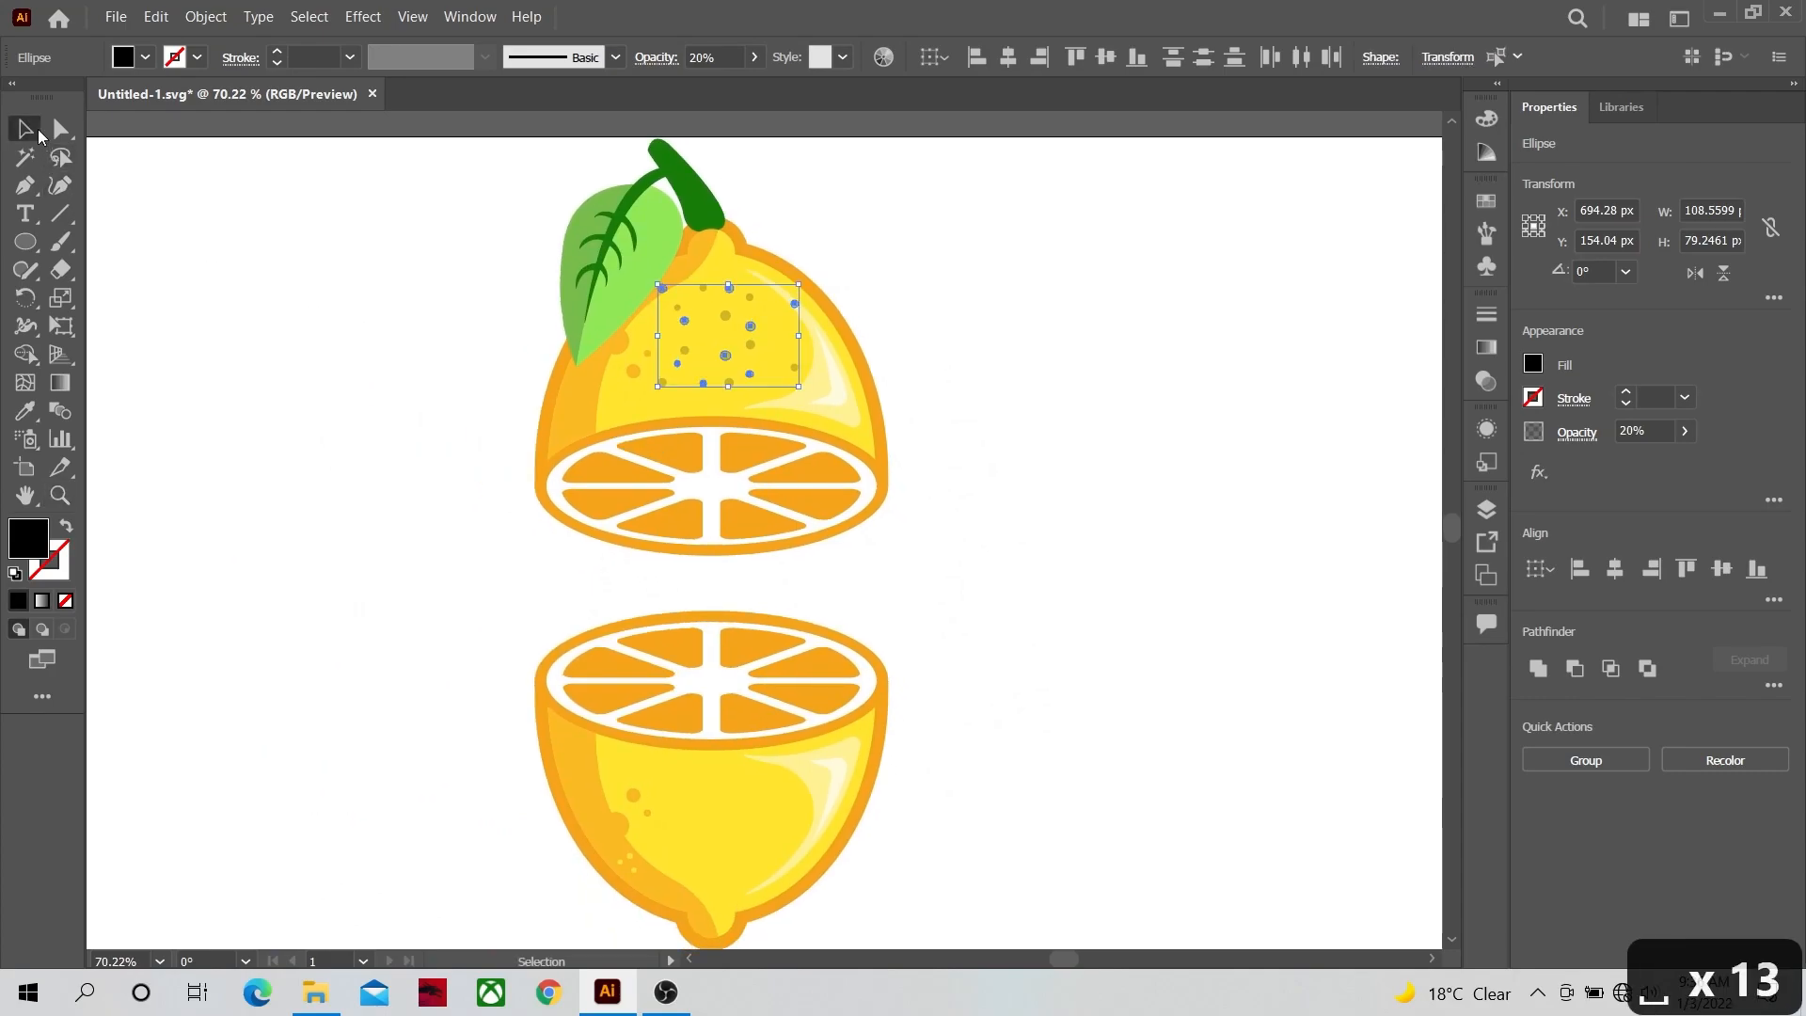
left_click_drag(685, 318, 623, 762)
left_click(1020, 743)
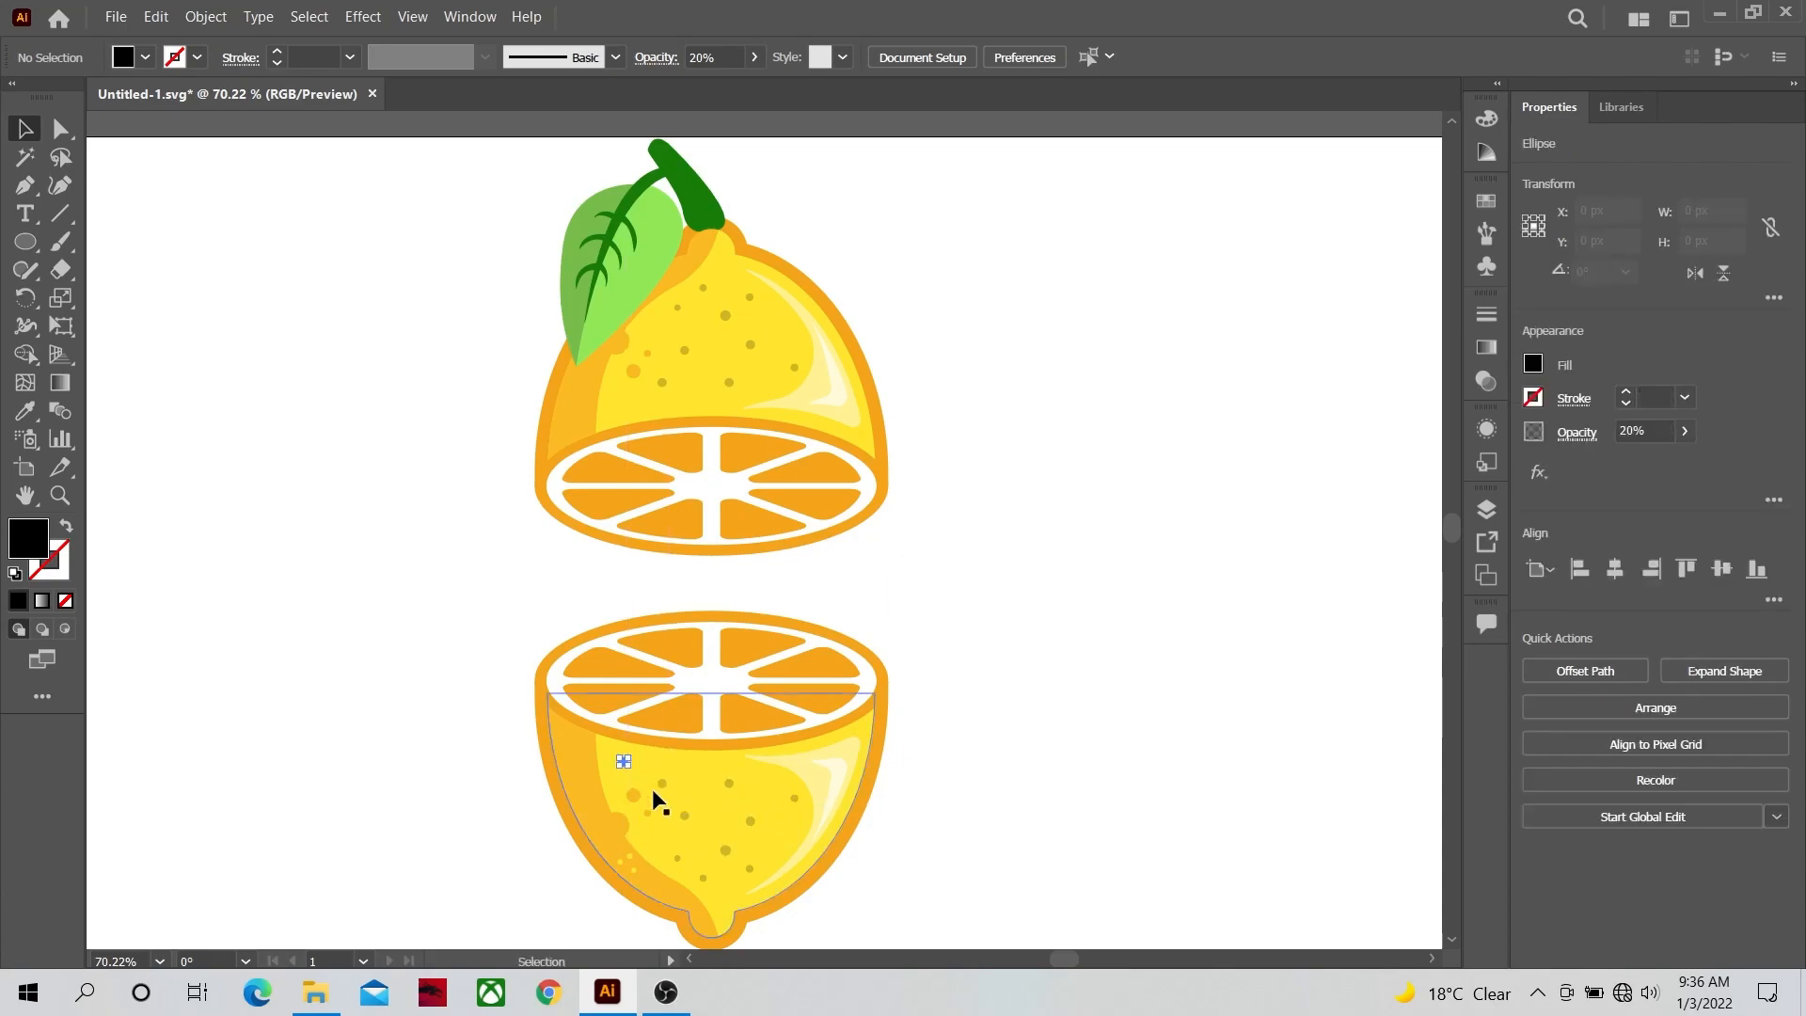
Step: Place a single dot just below the middle of the lower half's cut face and save the document
left_click(1006, 787)
left_click_drag(795, 805, 702, 766)
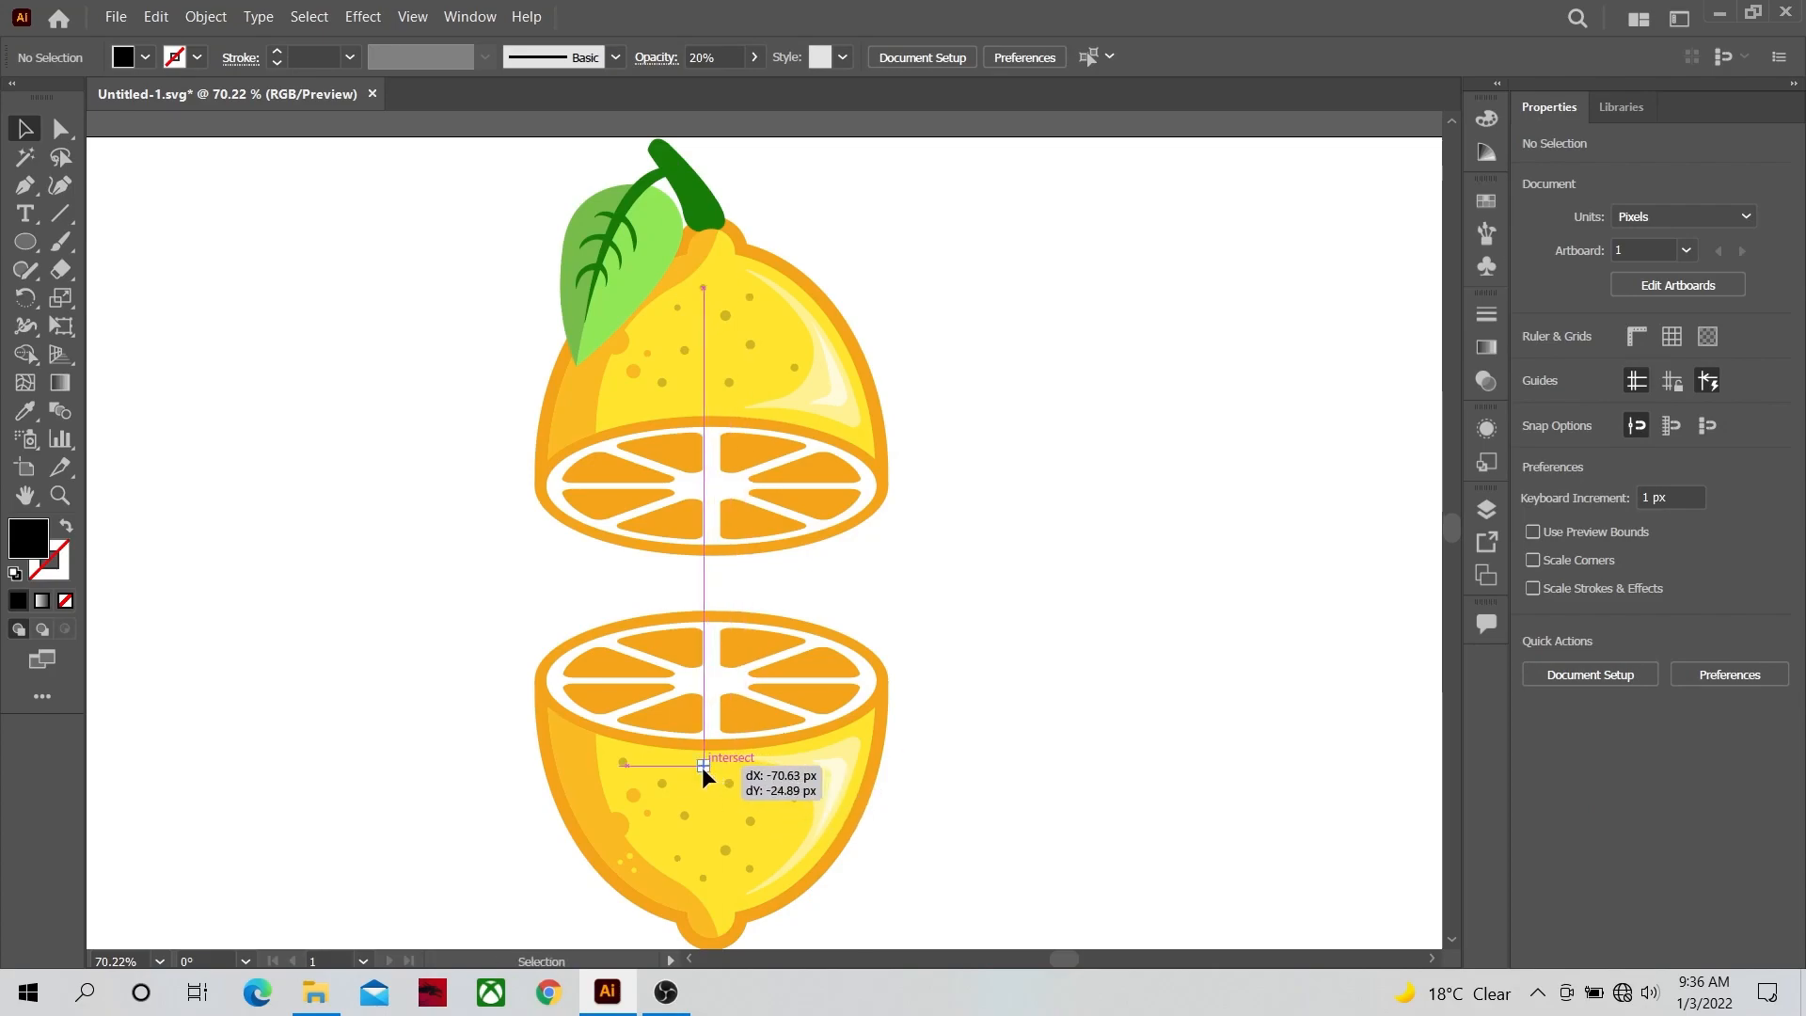
left_click(1074, 758)
key("ctrl+s")
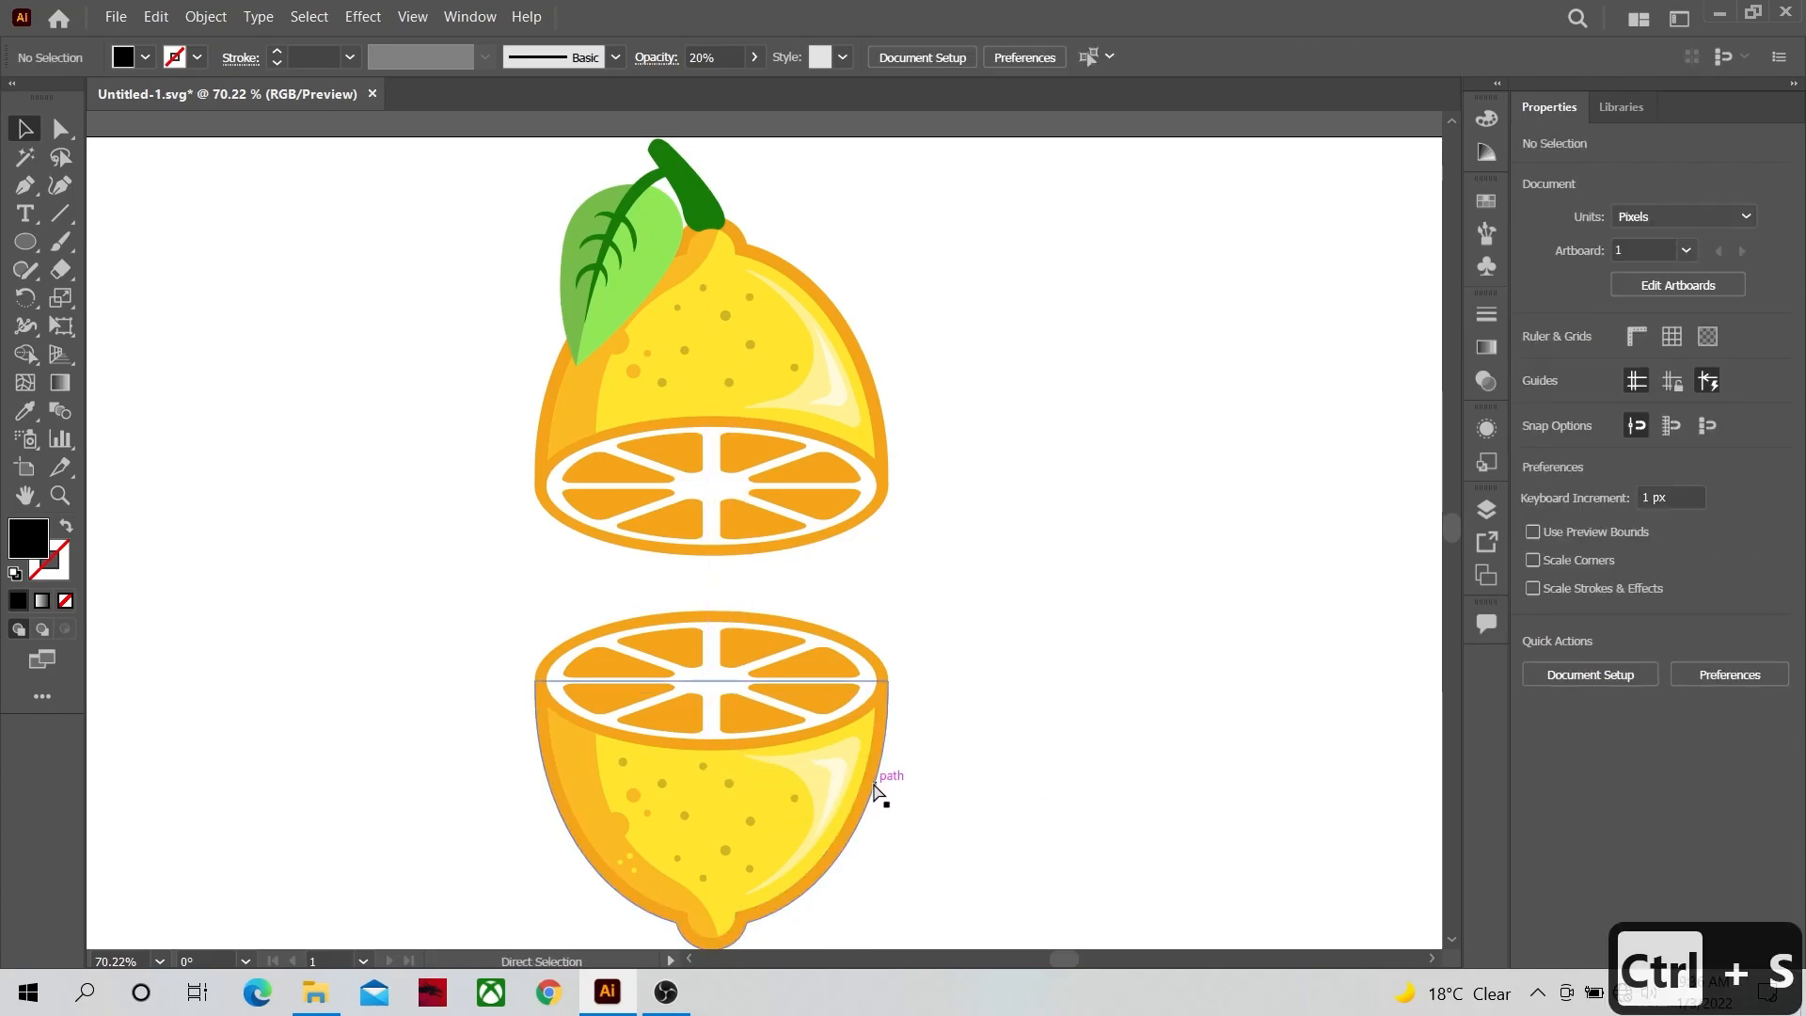
left_click(58, 499)
left_click_drag(689, 523, 735, 540)
key("space")
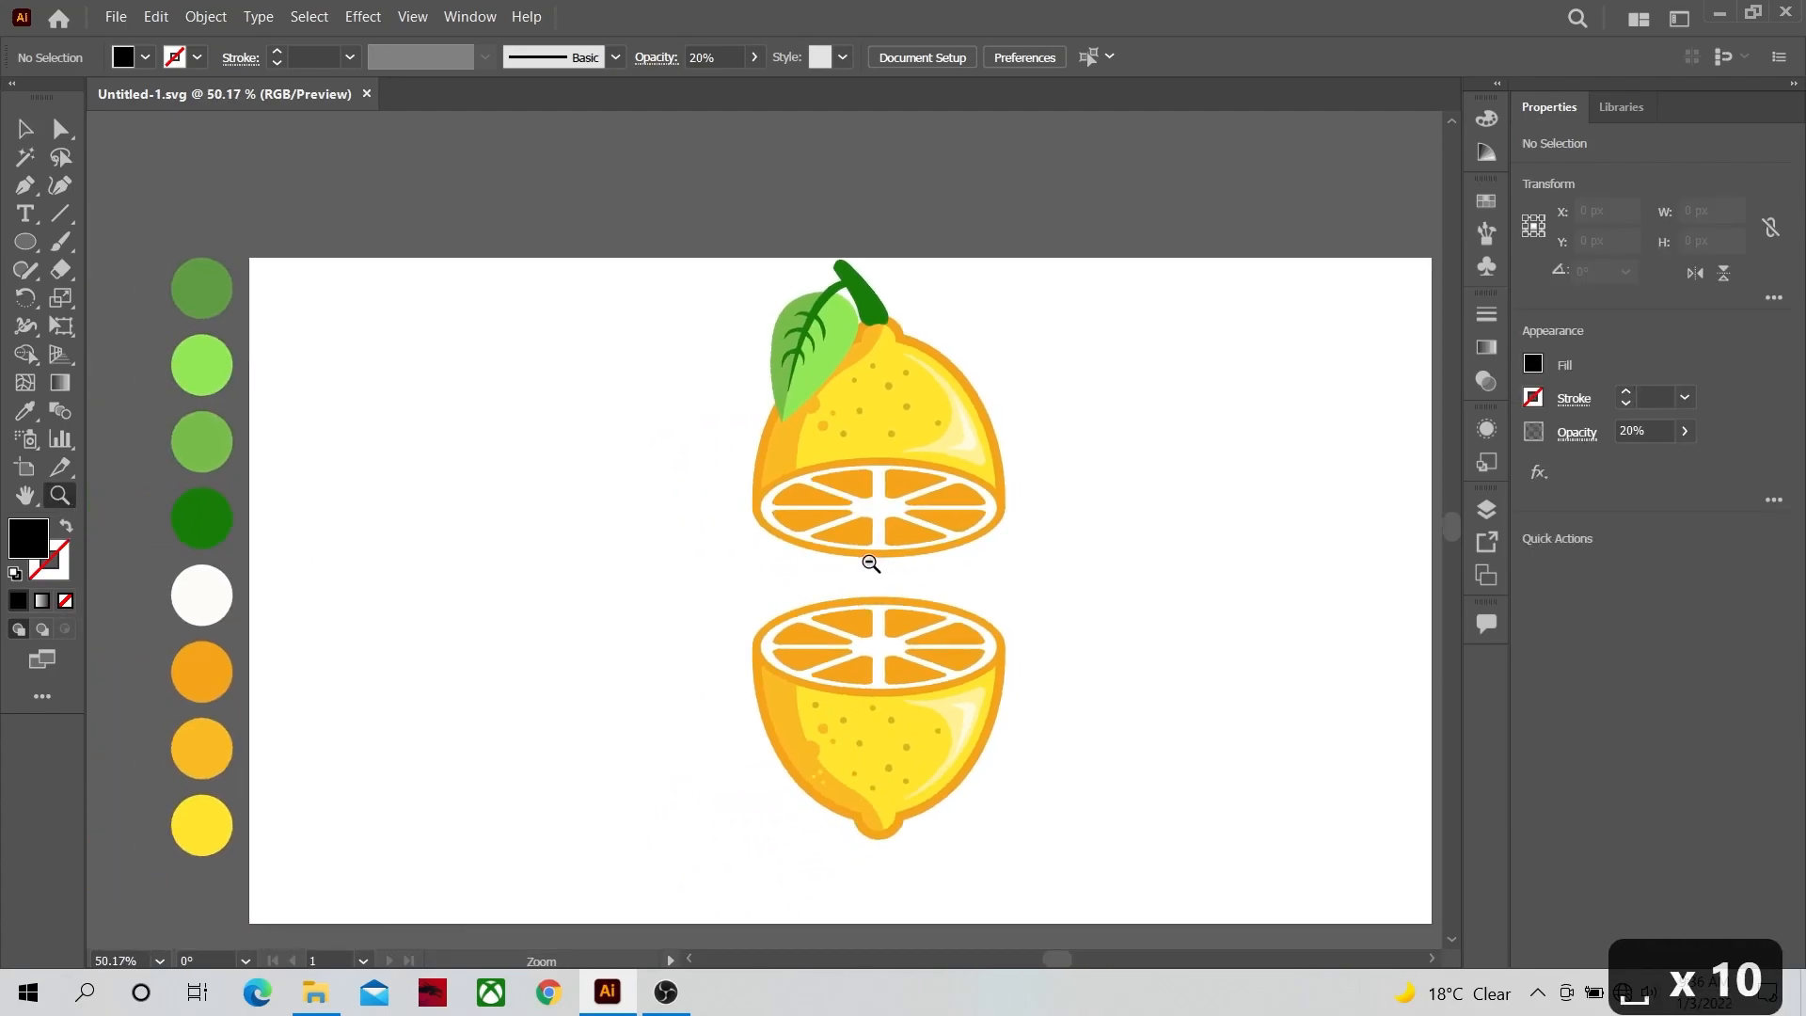
key("ctrl+s")
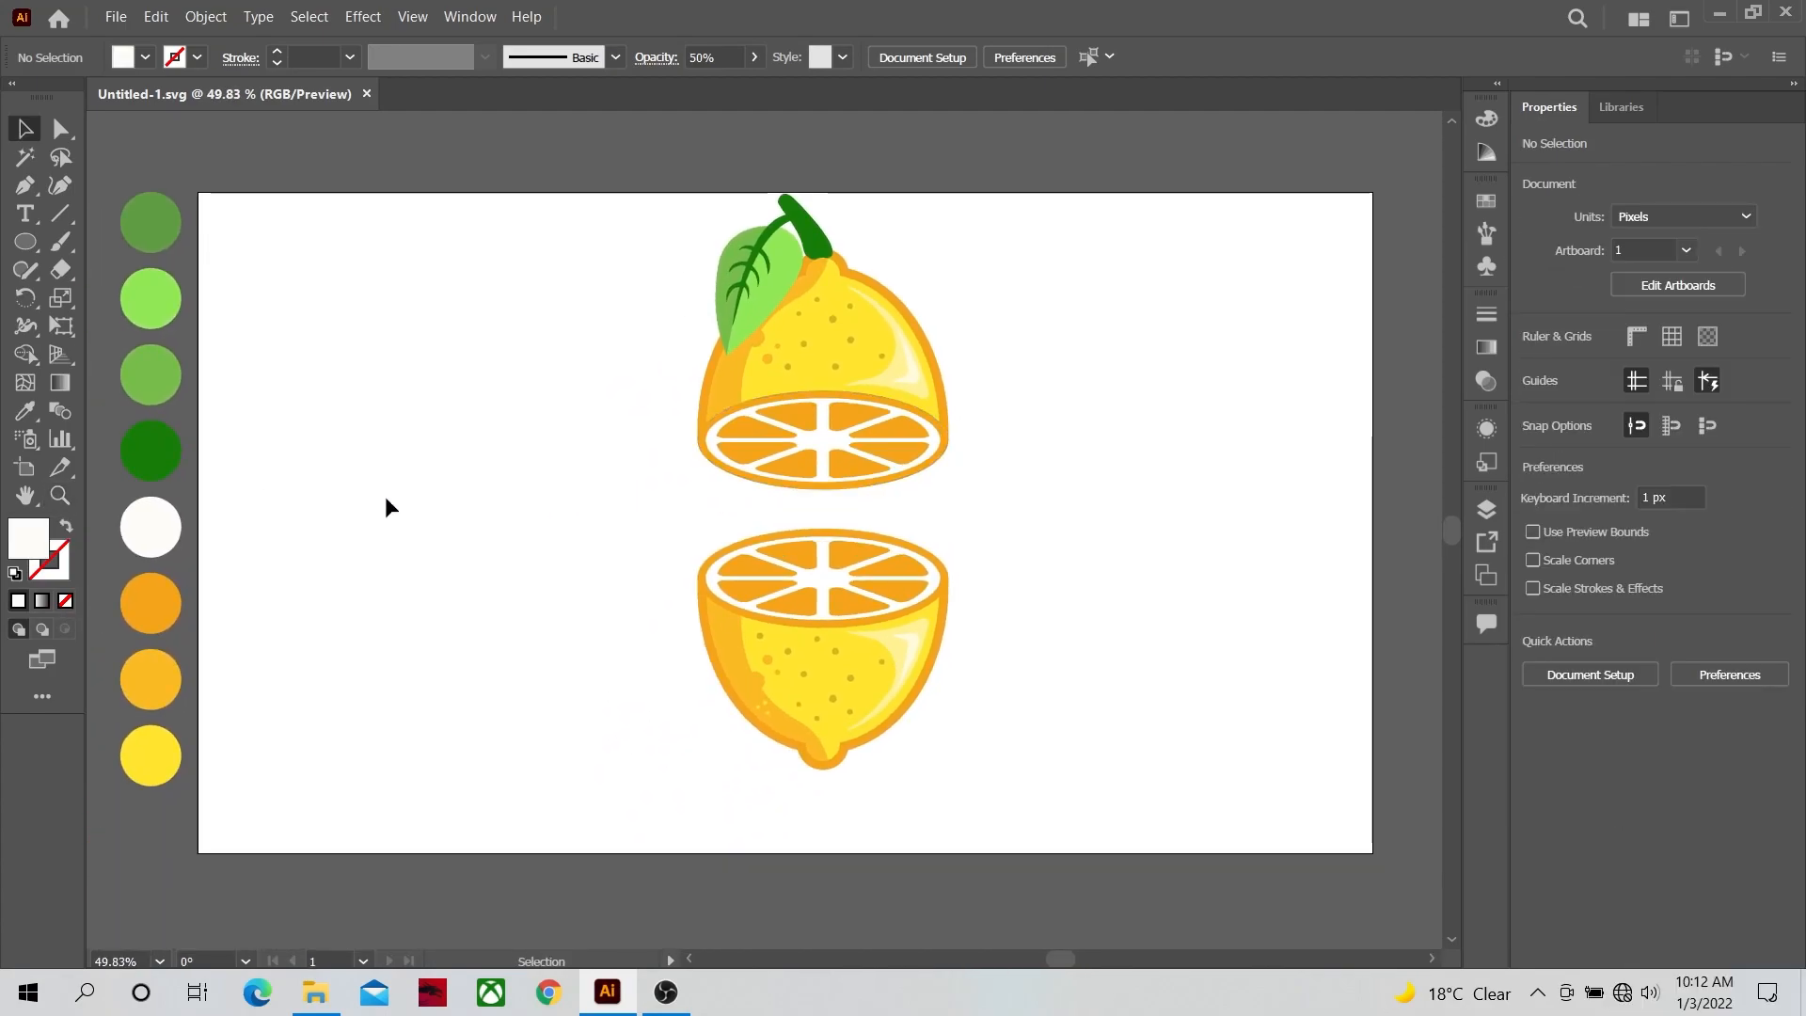
Step: Place the upper half's group of orange segments on the blank artboard area to the left of the lemon
left_click(59, 495)
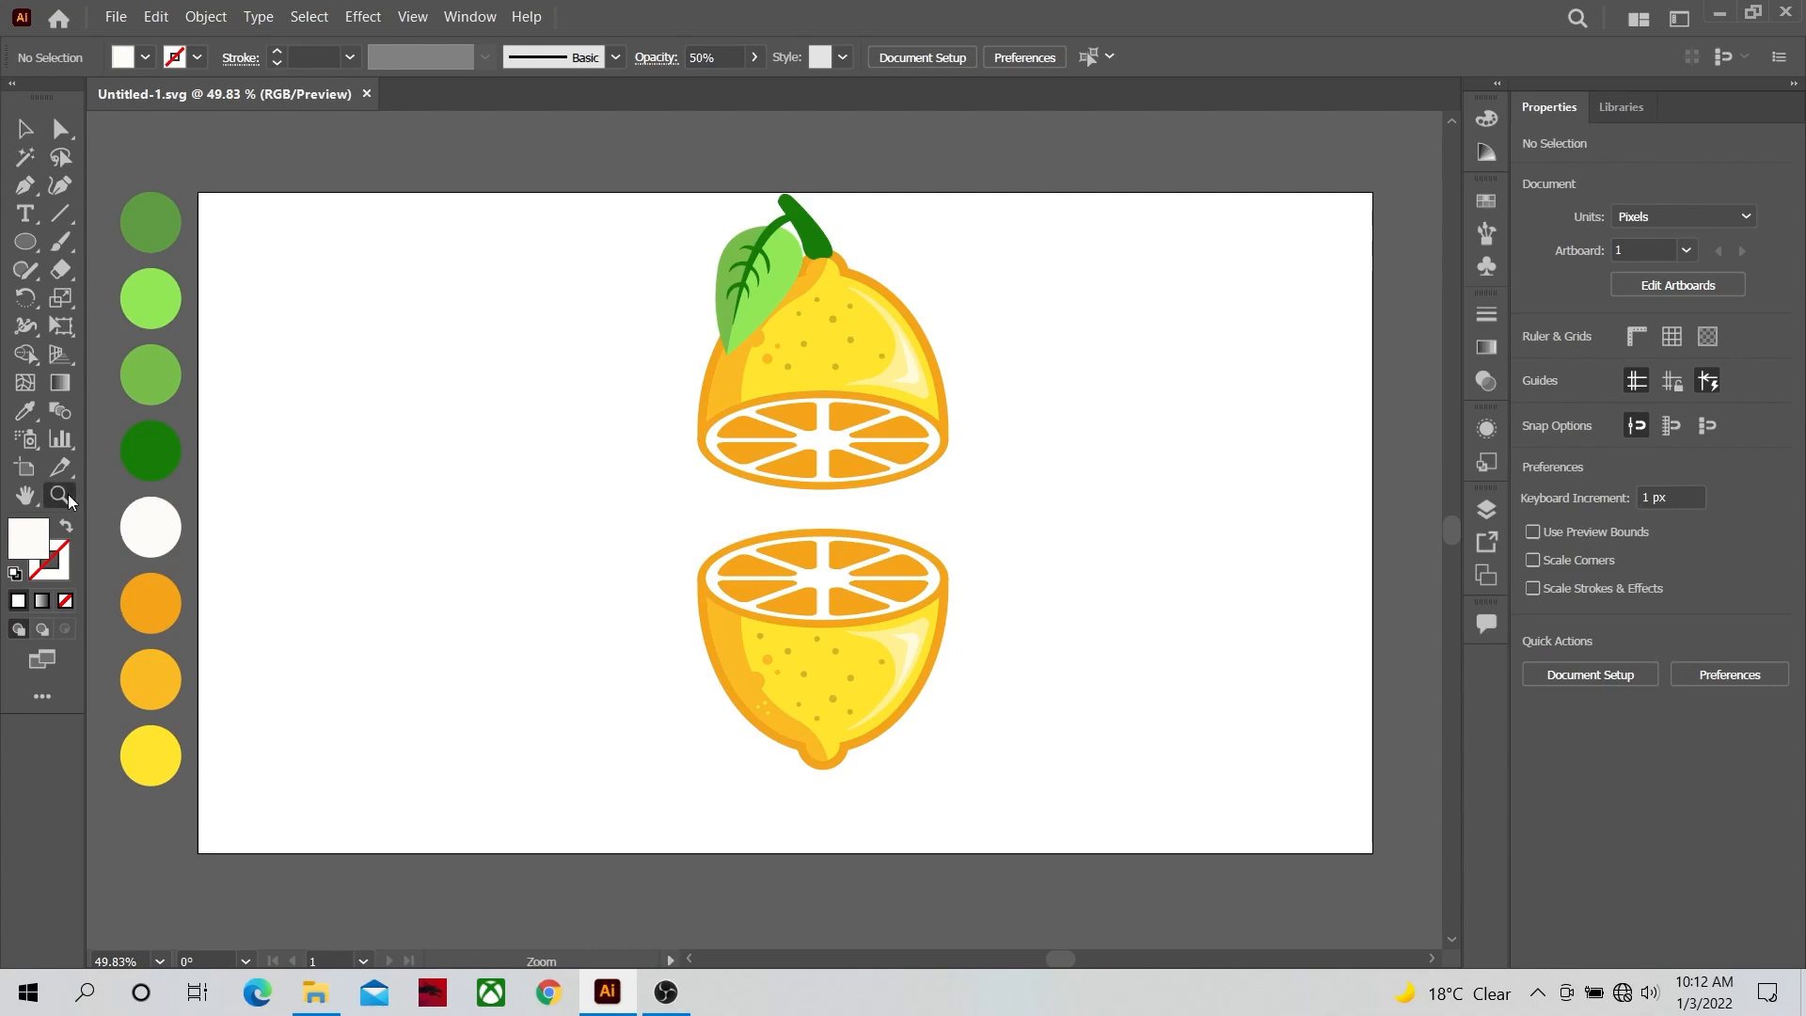
left_click_drag(614, 454, 827, 441)
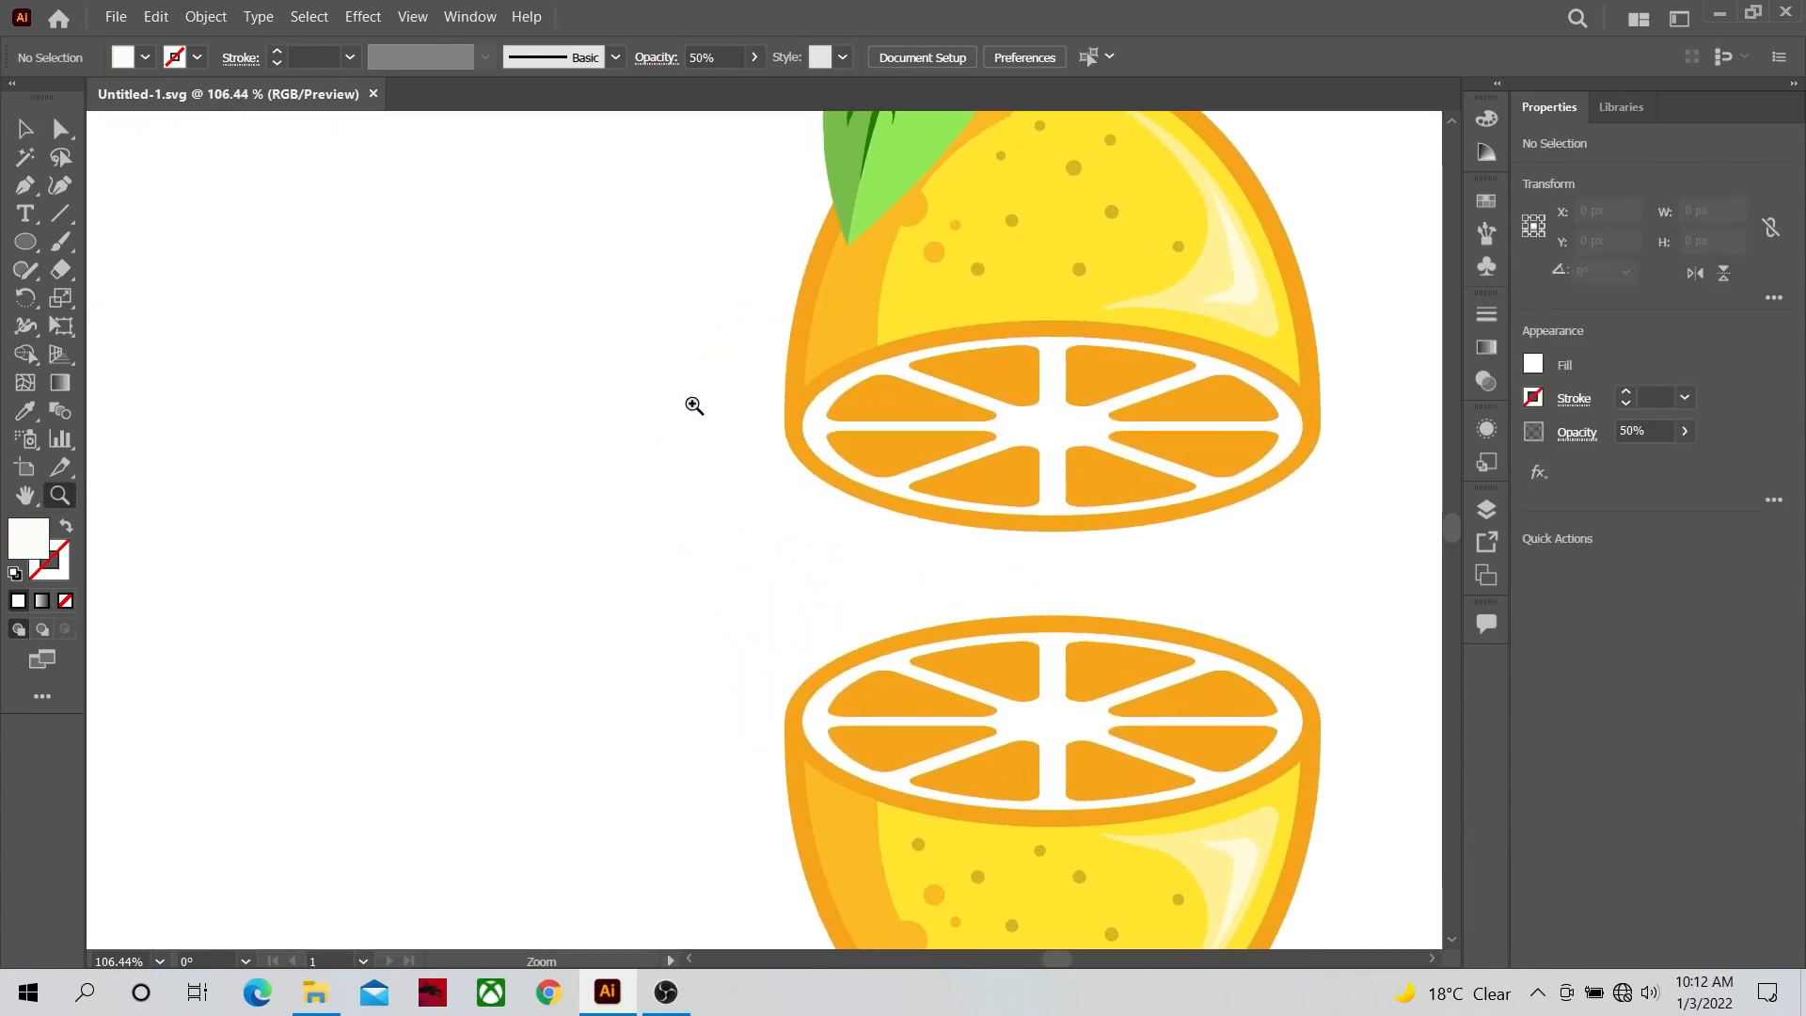
left_click(28, 130)
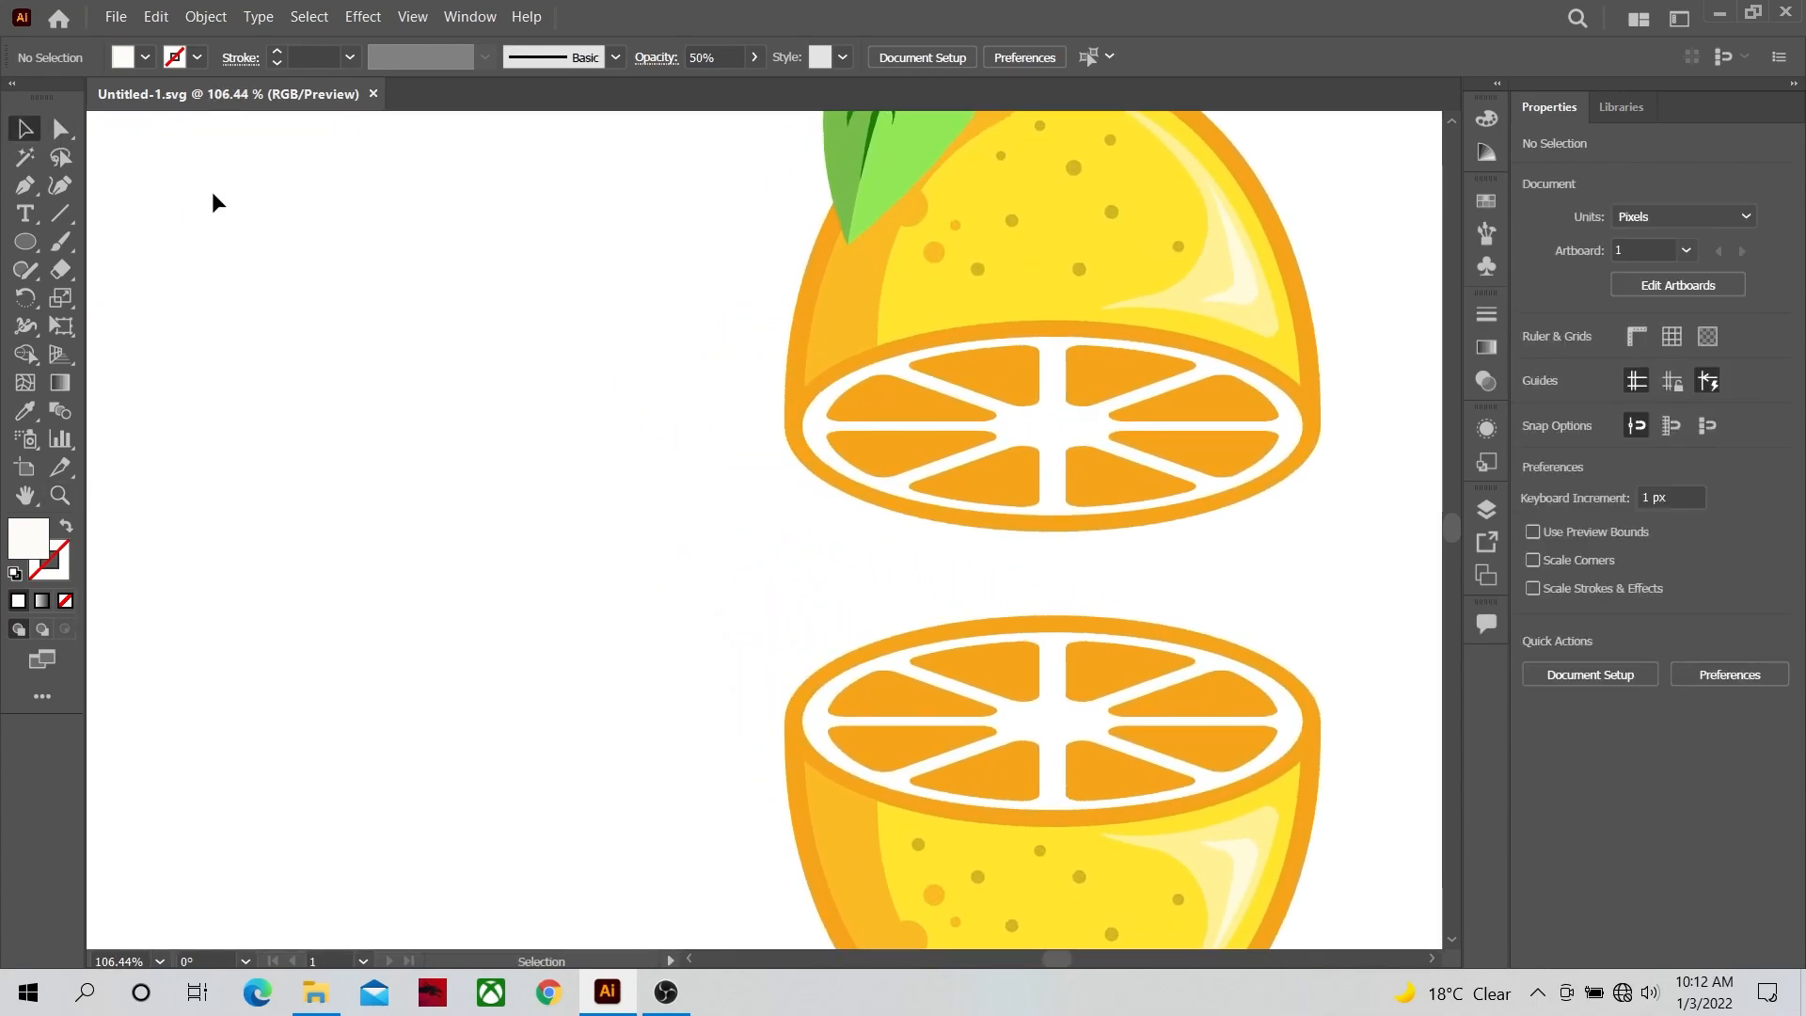
left_click(911, 412)
left_click_drag(920, 414, 629, 401)
Step: Draw a curved highlight shape about 43 by 17 px with the Pen tool inside the upper far-left orange segment
left_click(58, 496)
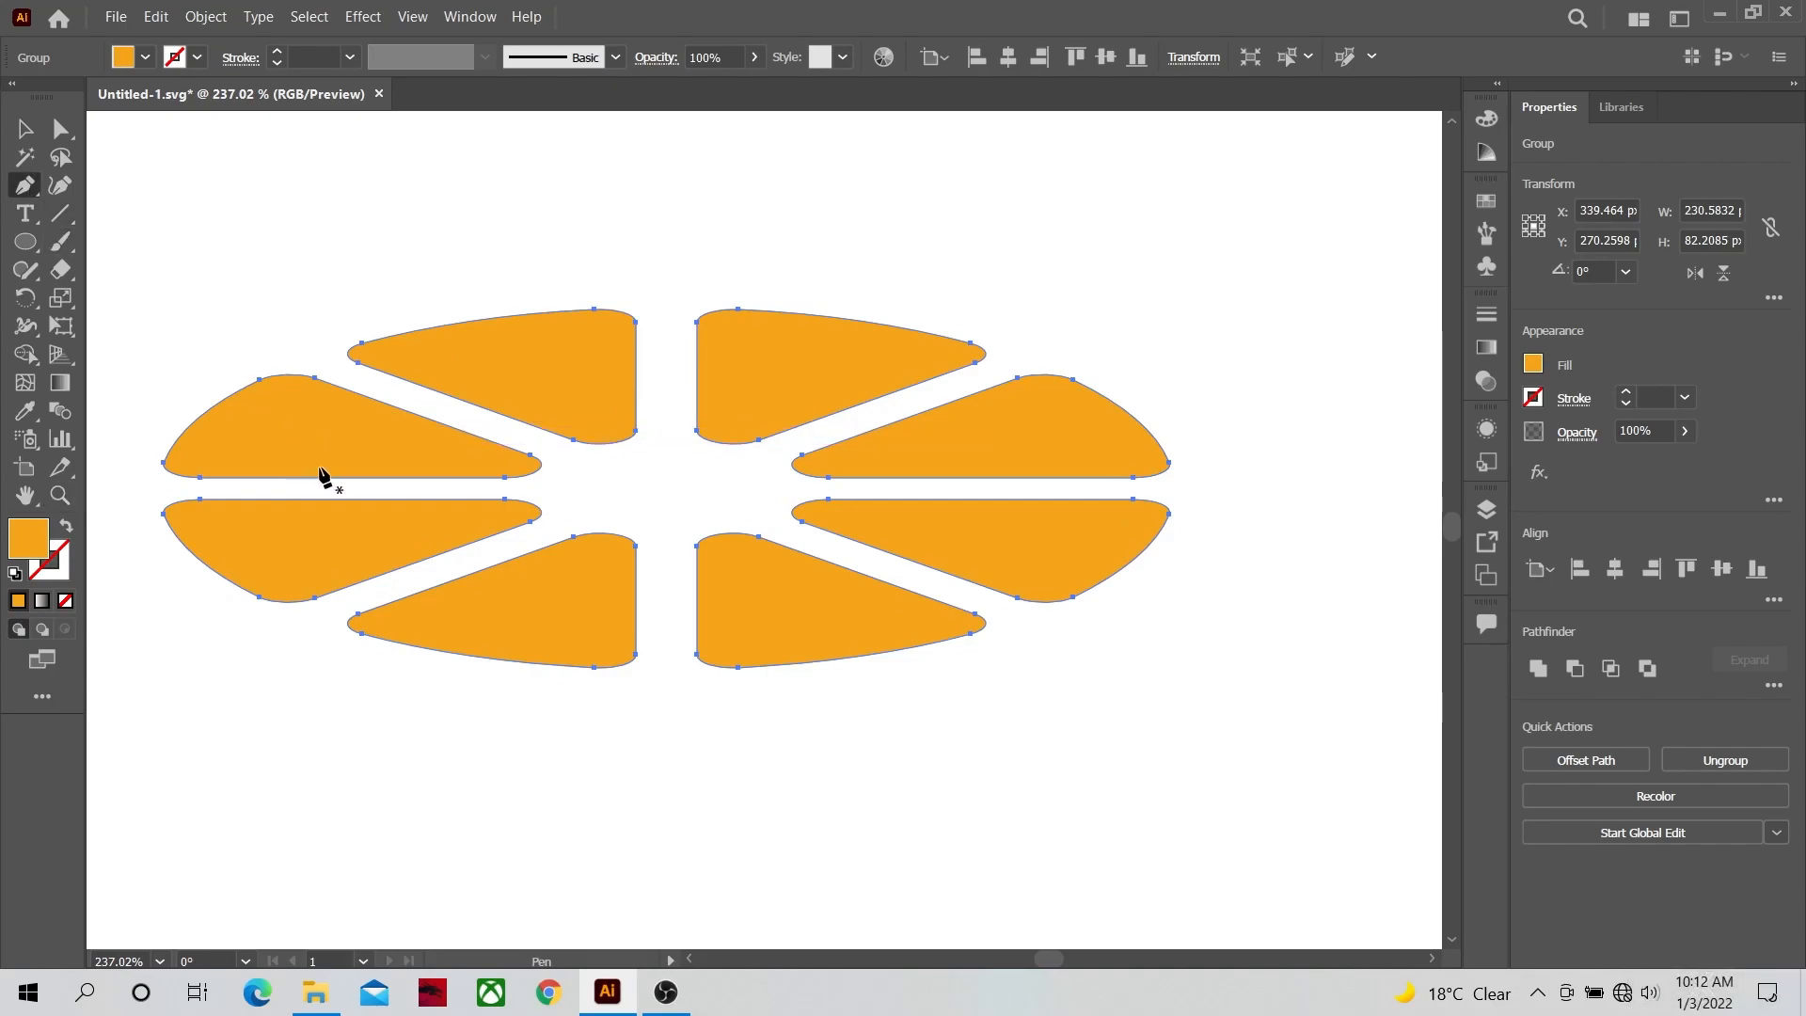
left_click_drag(324, 467, 198, 435)
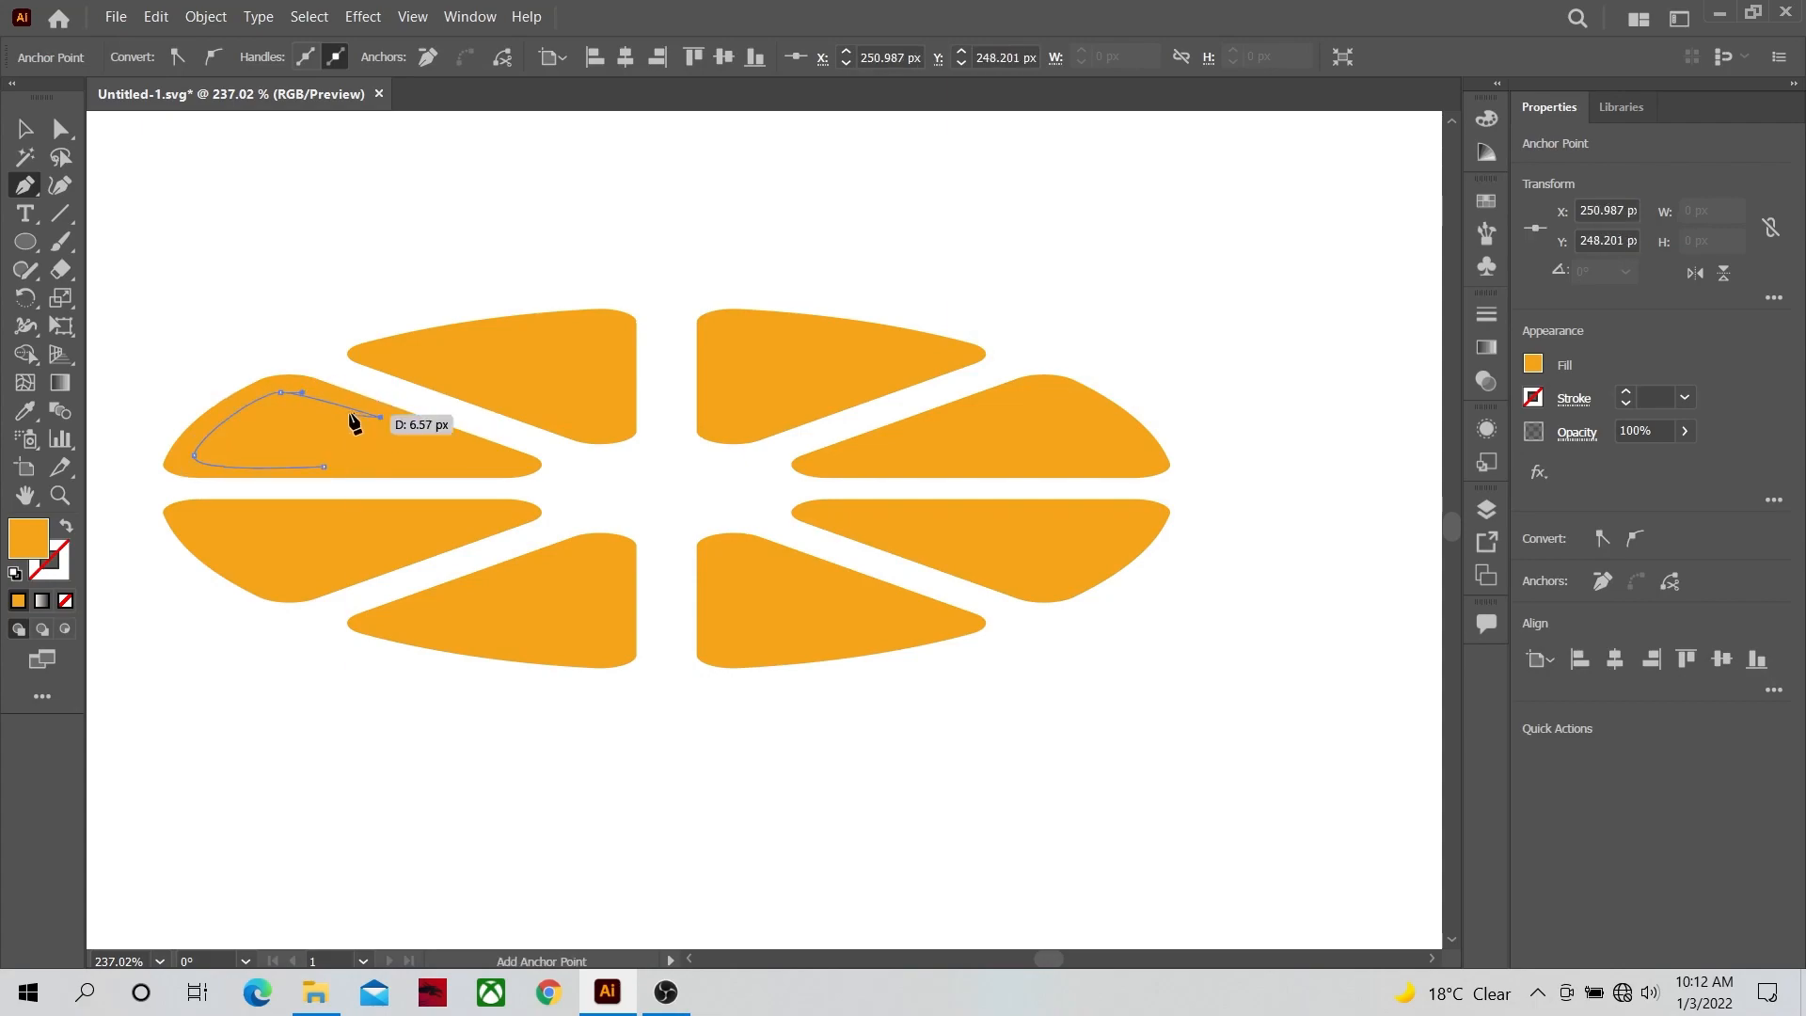
left_click(273, 415)
left_click(273, 426)
left_click(249, 438)
left_click(234, 447)
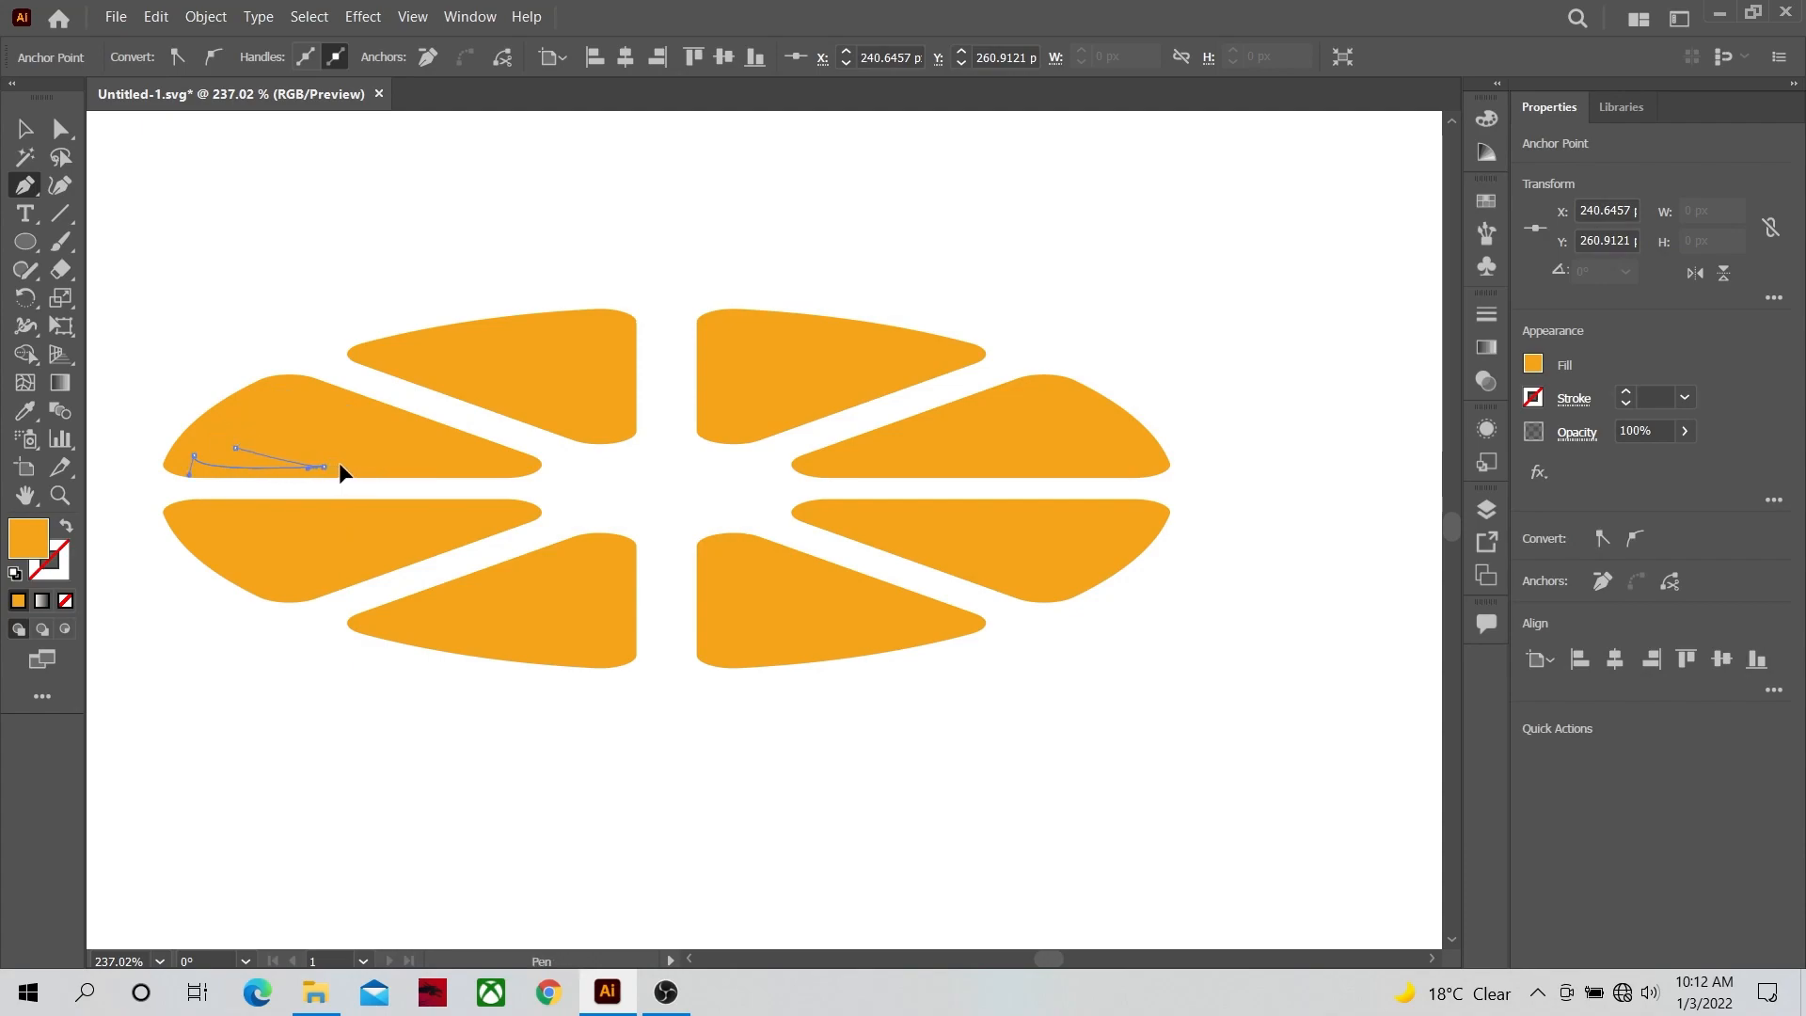
Step: Fill the highlight shape in the upper far-left orange segment with white (ffffff)
left_click(26, 129)
left_click(173, 291)
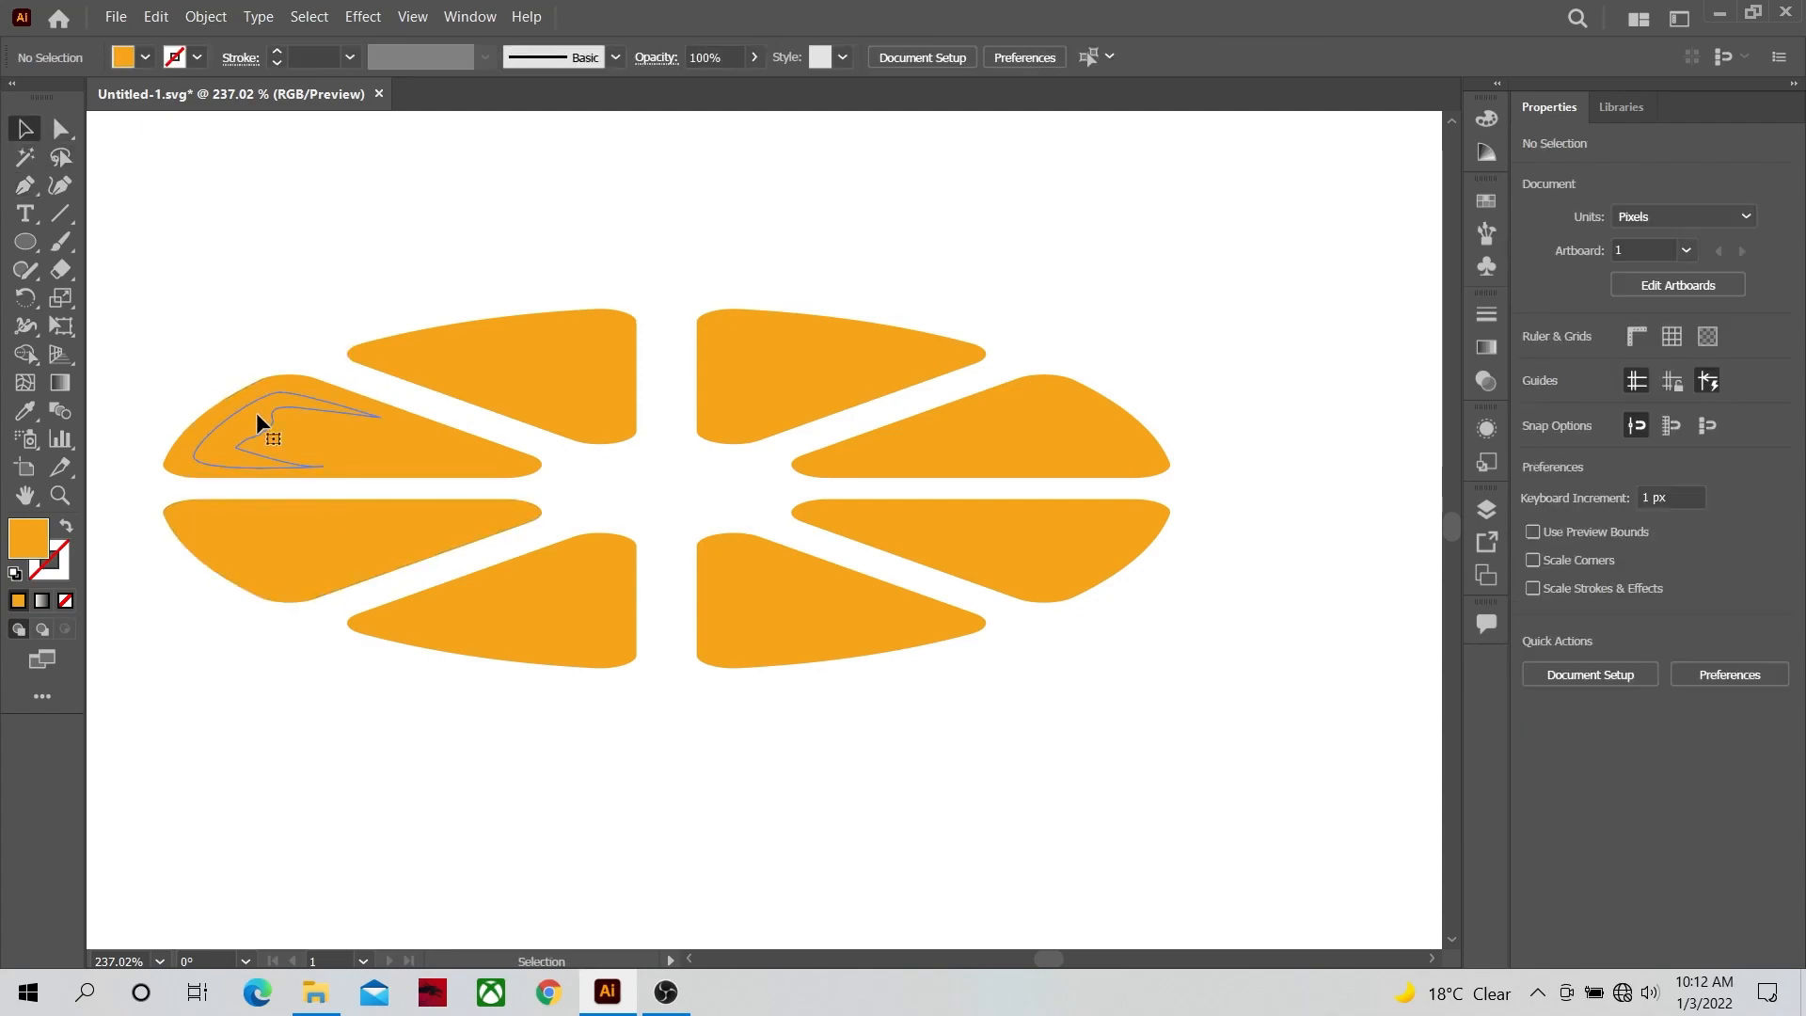
left_click(256, 412)
left_click(143, 57)
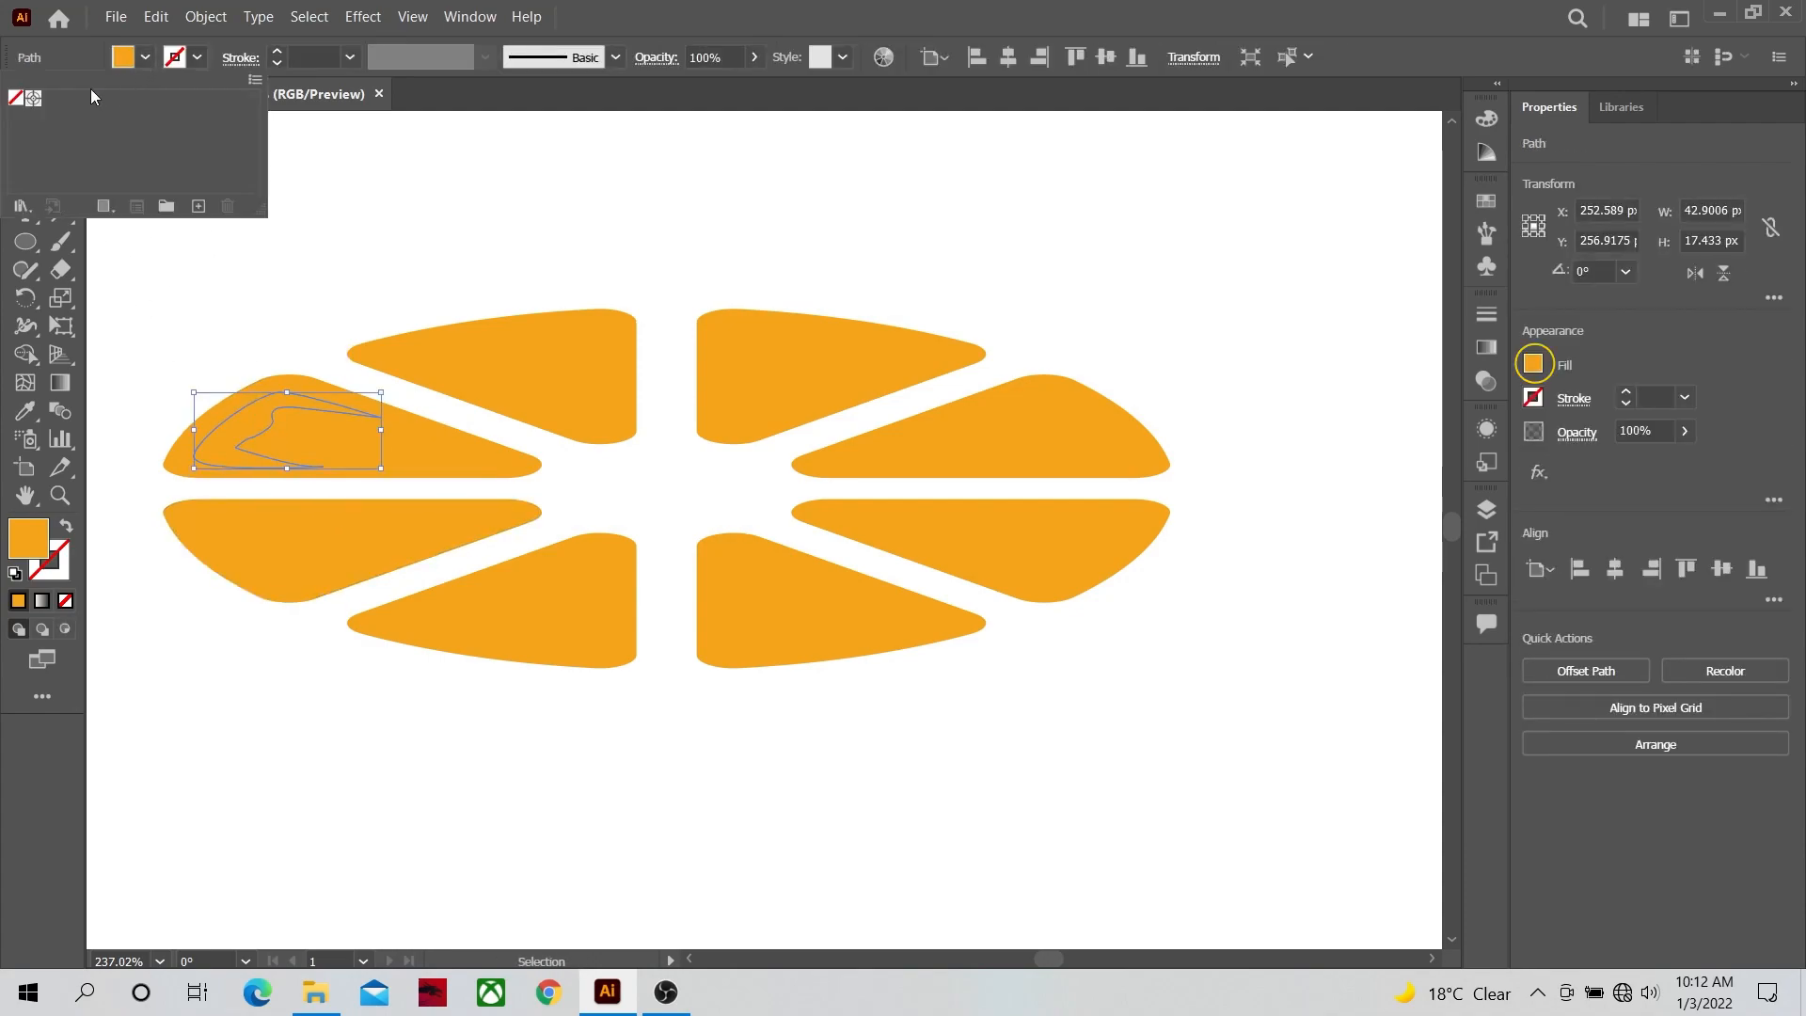
left_click(1531, 369)
left_click(1306, 568)
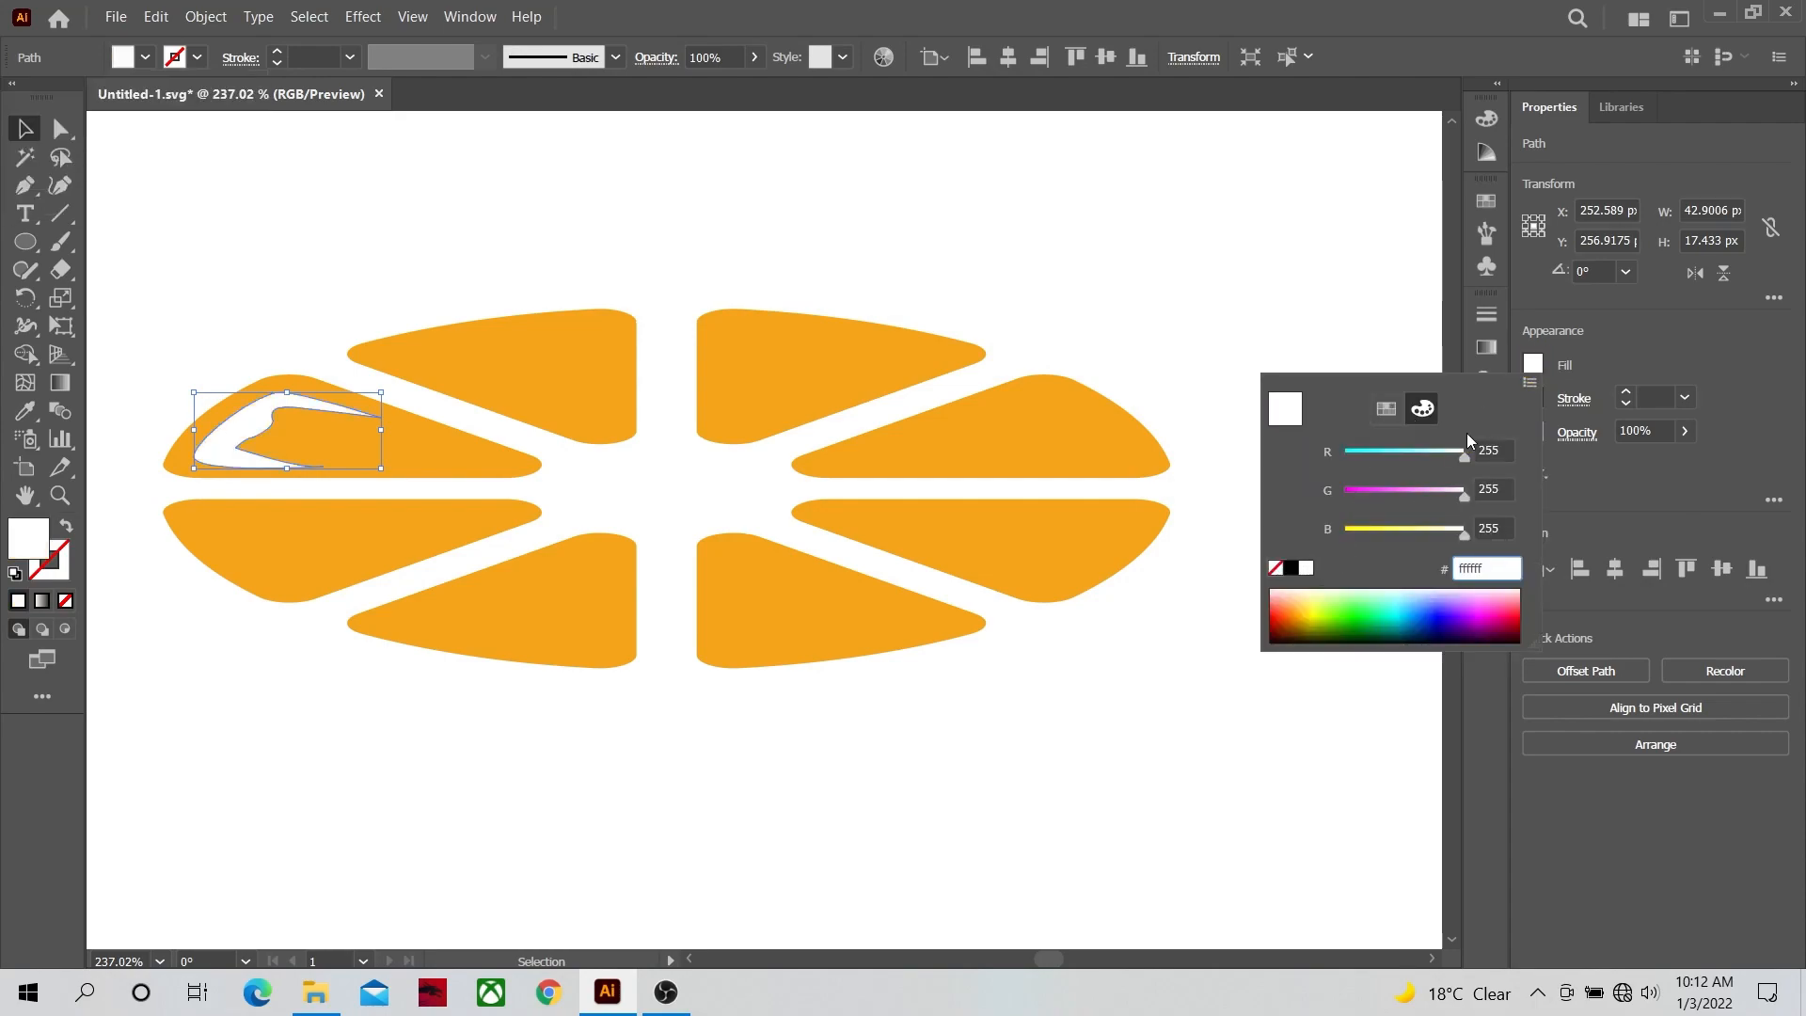
Step: Draw a white highlight shape with the Pen tool inside the outer part of the lower far-left segment
left_click(25, 189)
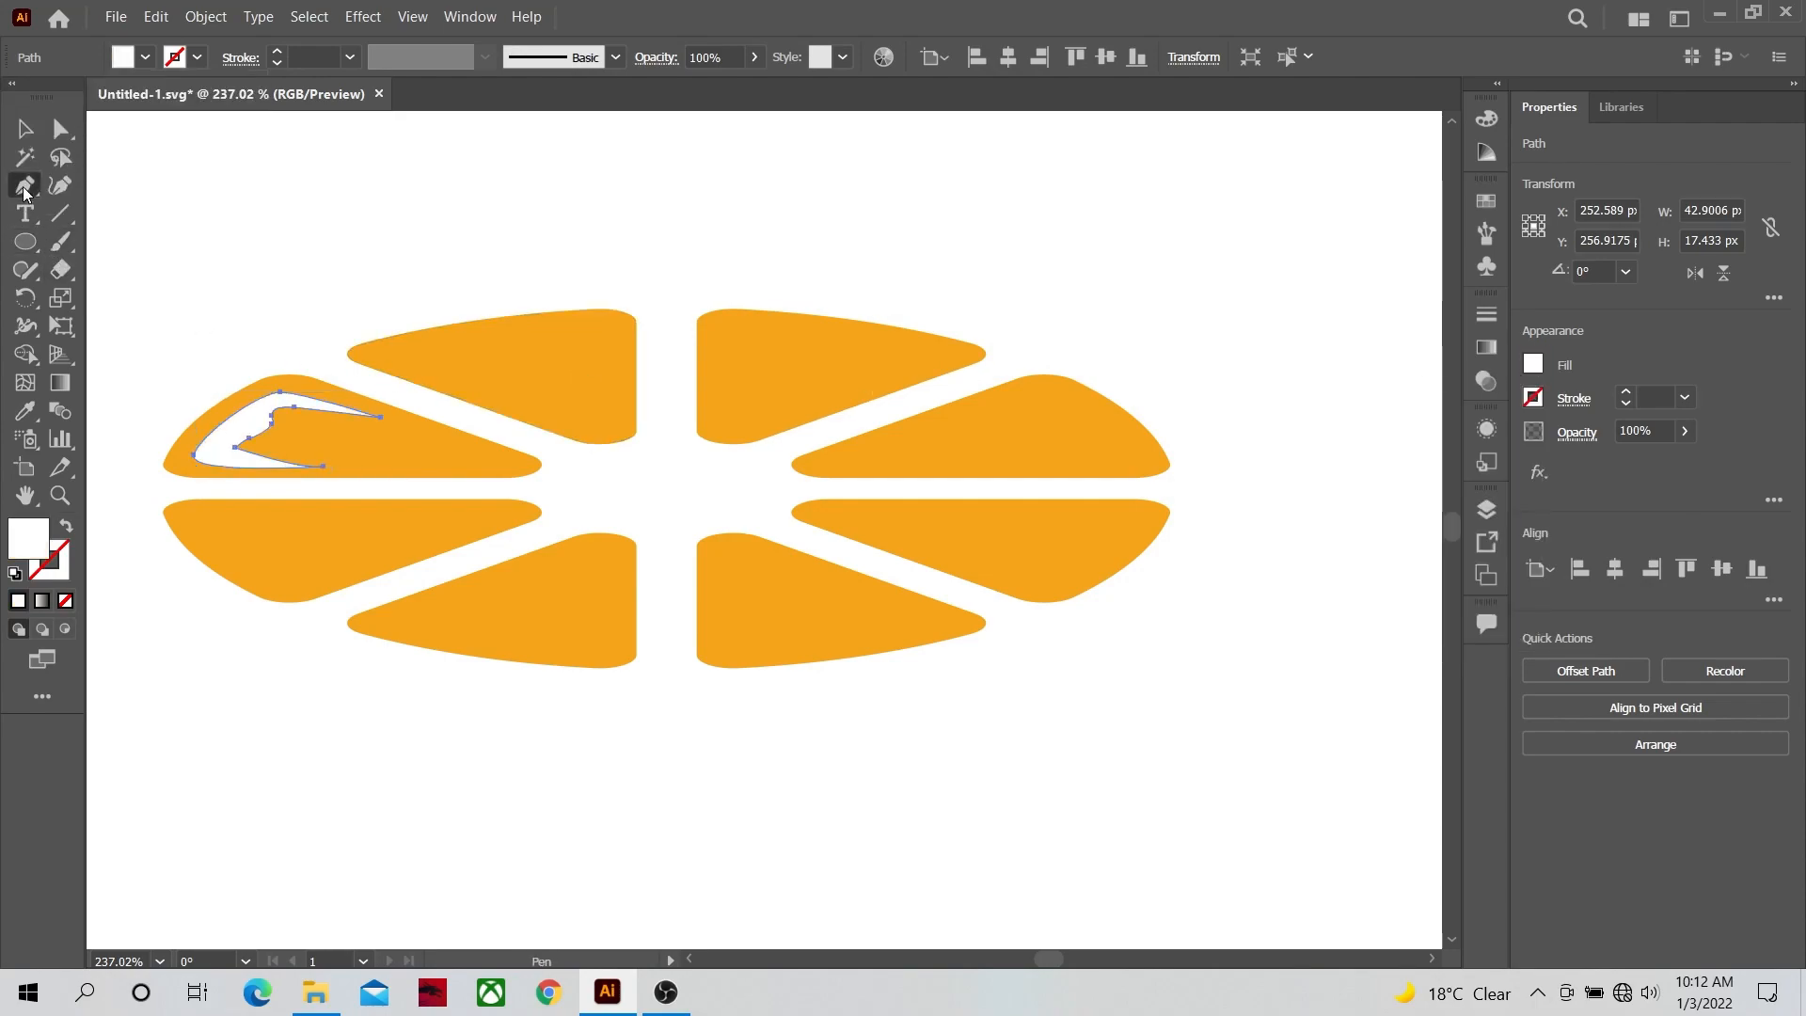
left_click_drag(312, 518, 206, 535)
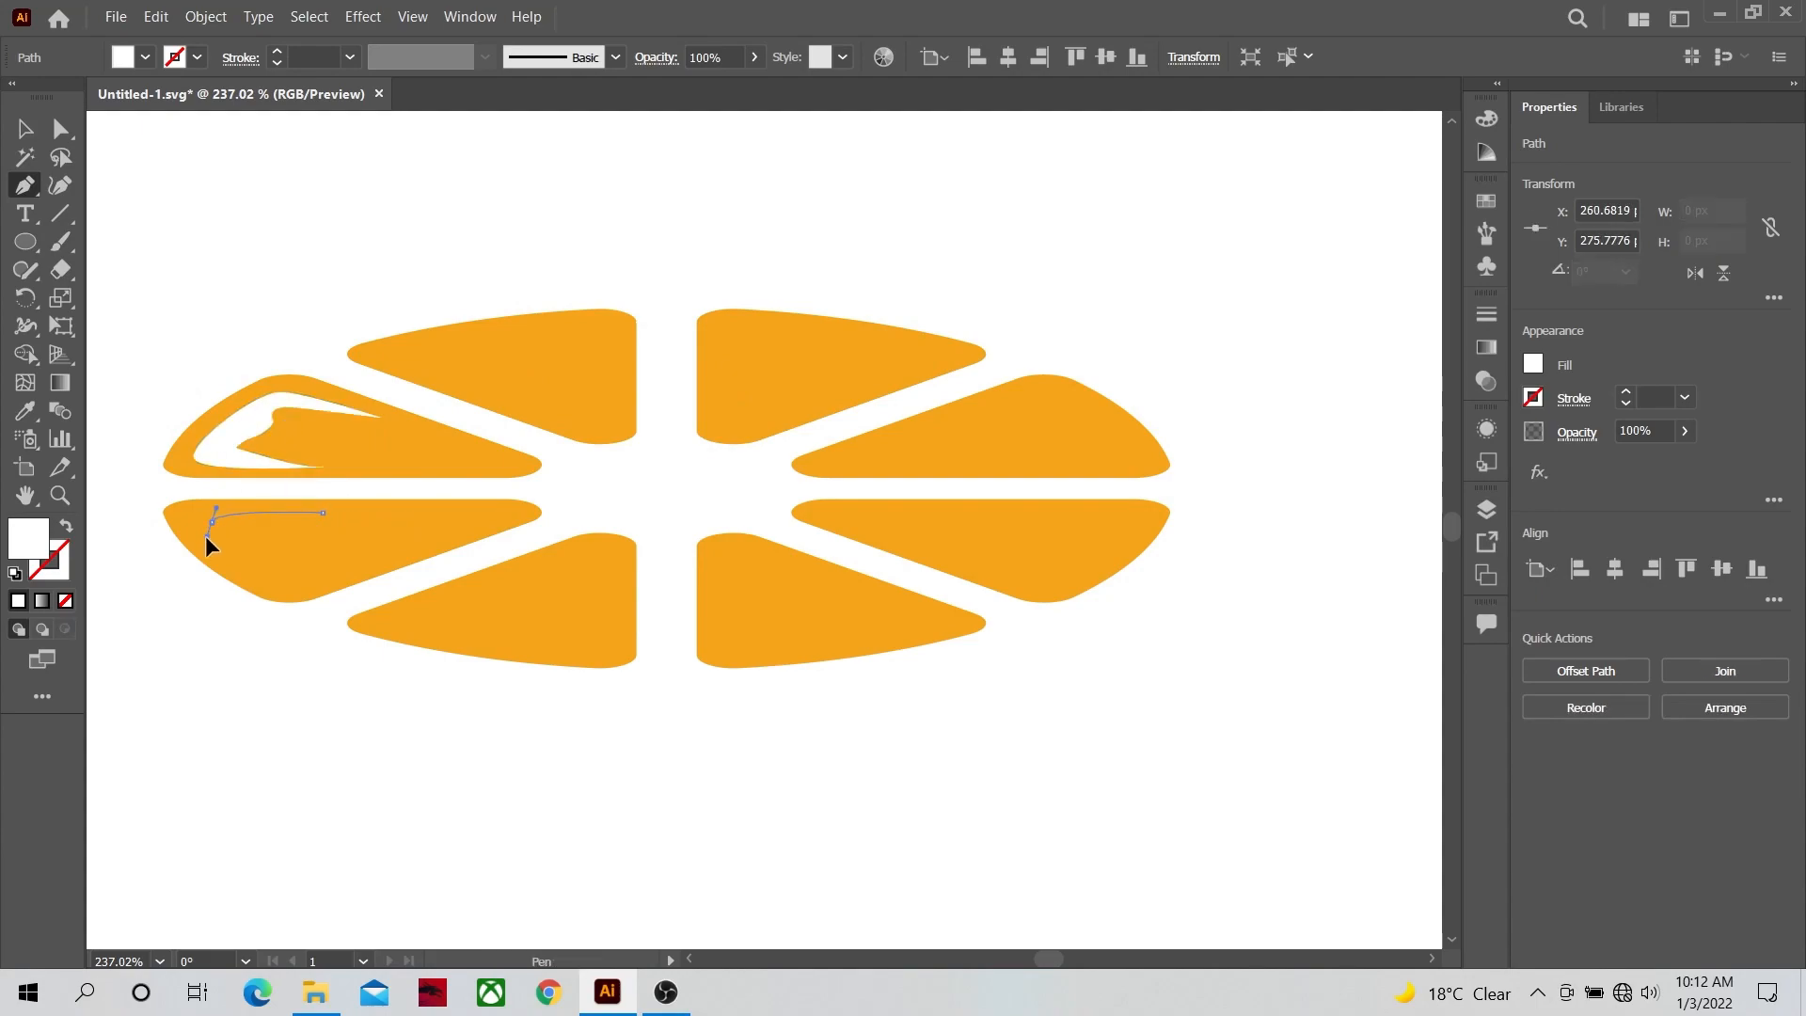
left_click(267, 584)
left_click_drag(381, 557, 337, 573)
left_click(295, 563)
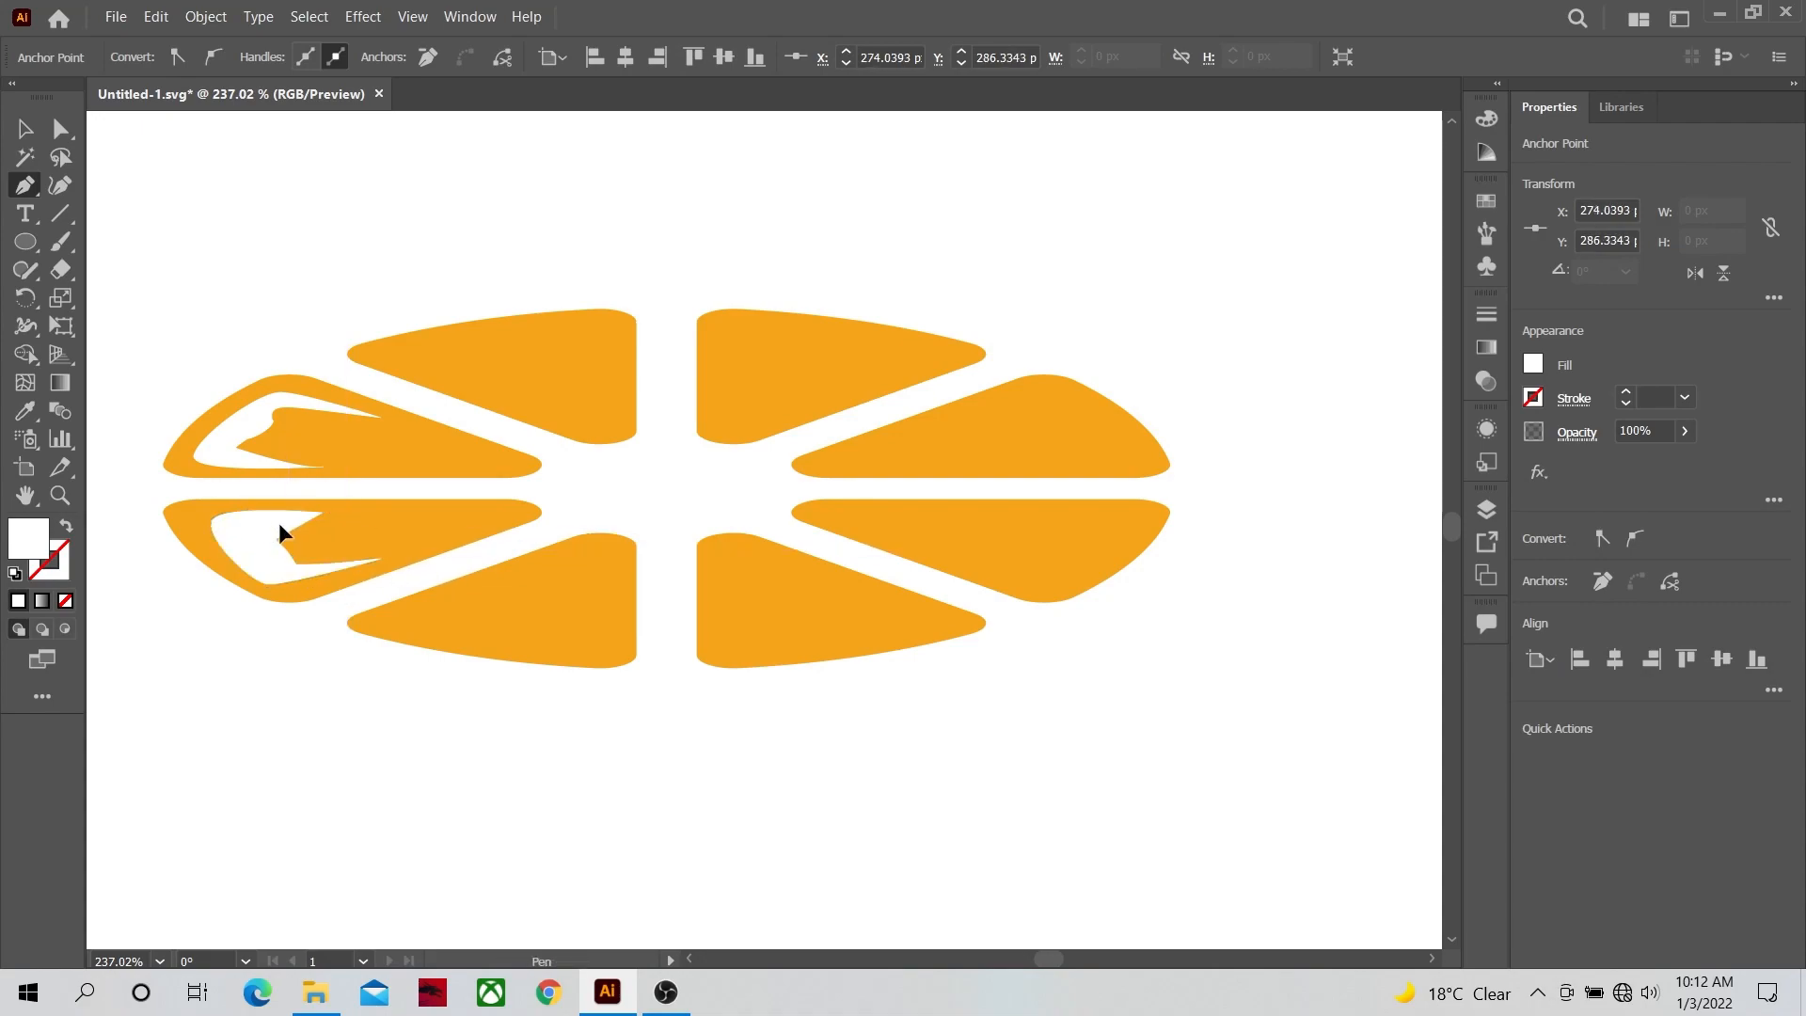
Step: Draw a closed white highlight shape along the lower edge of the bottom segment just left of centre
left_click(477, 581)
left_click(407, 616)
left_click(434, 631)
left_click(520, 652)
left_click(552, 652)
left_click(590, 652)
left_click(609, 643)
left_click(617, 593)
left_click(490, 580)
left_click(477, 581)
Step: Draw a closed white highlight shape along the lower edge of the bottom segment just right of centre
left_click(707, 590)
left_click(707, 639)
left_click(733, 648)
left_click(766, 647)
left_click(810, 646)
left_click(850, 638)
left_click(865, 611)
left_click(857, 621)
left_click(792, 627)
left_click(719, 602)
left_click(708, 590)
Step: Draw a closed white highlight shape following the outer edge of the lower far-right segment
left_click(916, 548)
left_click(1028, 579)
left_click(1069, 571)
left_click(1120, 519)
left_click(1114, 517)
left_click(1014, 515)
left_click(920, 549)
key("ctrl+z")
left_click(915, 548)
Step: Draw a closed white highlight shape with a notched inner edge in the upper far-right segment
left_click(971, 460)
left_click_drag(1121, 460, 1128, 440)
left_click(1089, 406)
left_click(1052, 385)
left_click(994, 401)
left_click(941, 422)
left_click(1007, 412)
left_click(1032, 410)
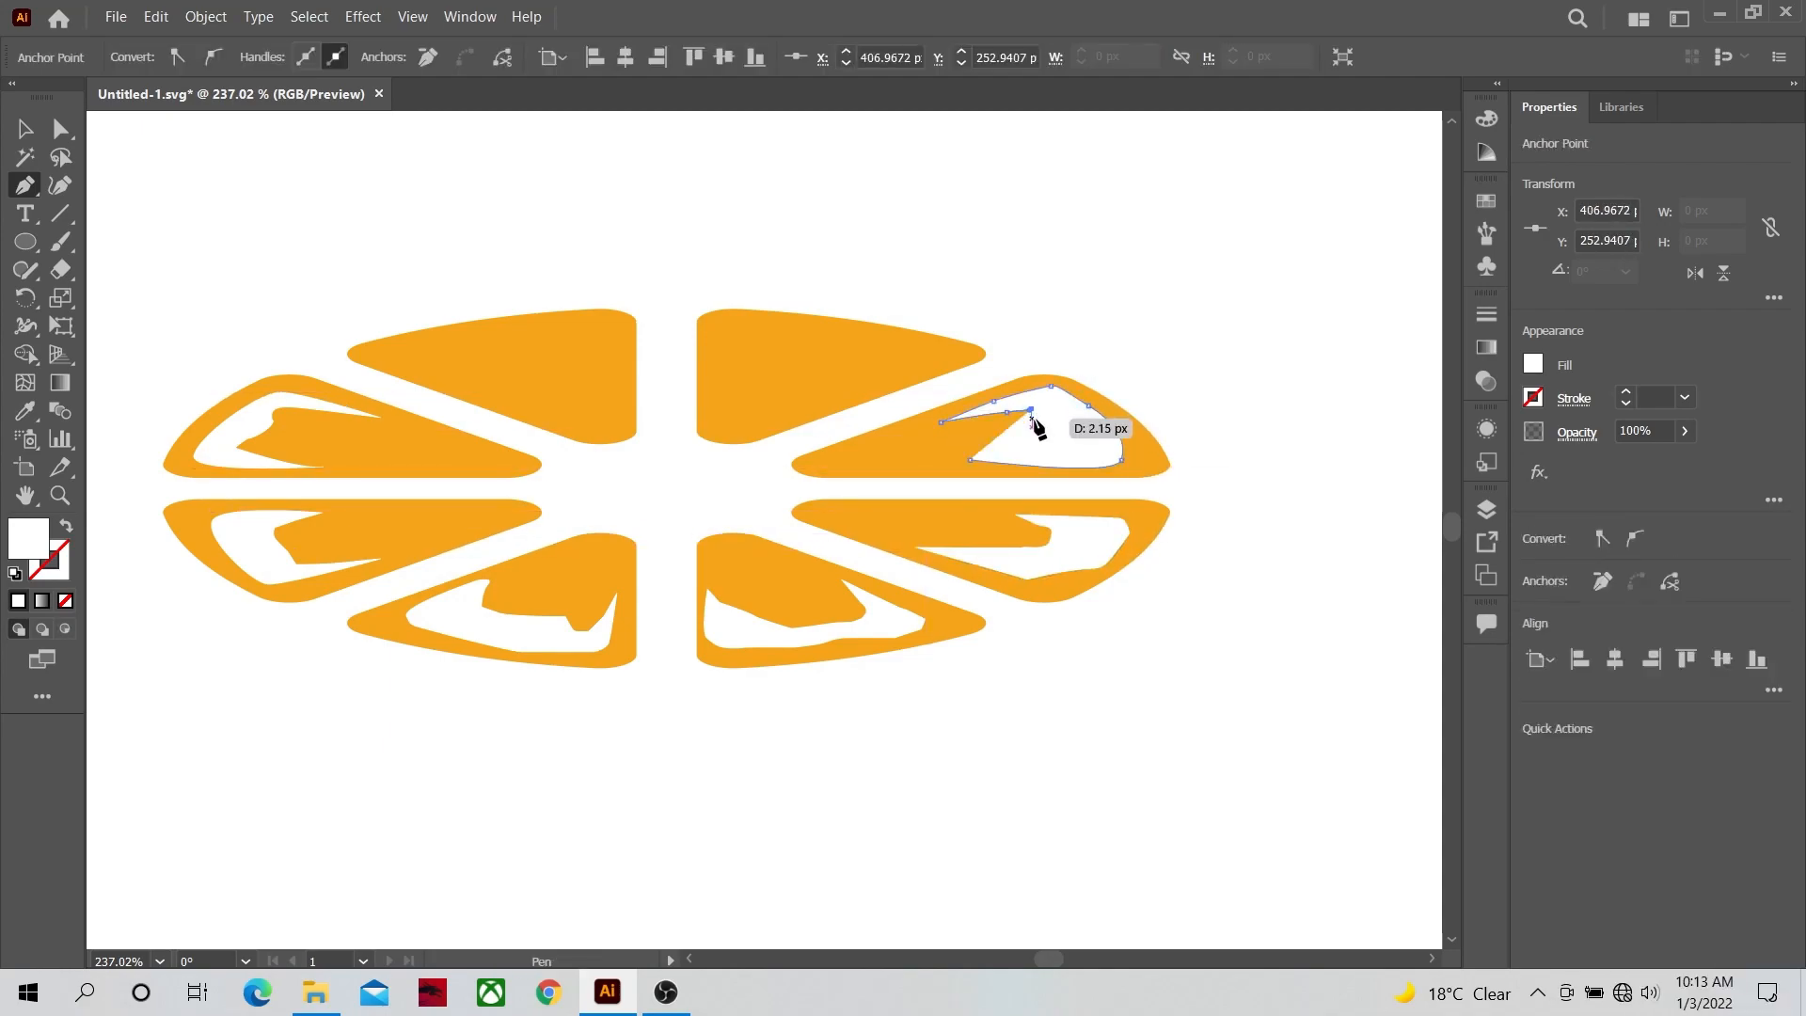
left_click(1032, 435)
left_click_drag(971, 460, 992, 465)
Step: Draw a closed white highlight shape along the upper edge of the top segment just right of centre
left_click(808, 404)
left_click(921, 367)
left_click(869, 345)
left_click(800, 331)
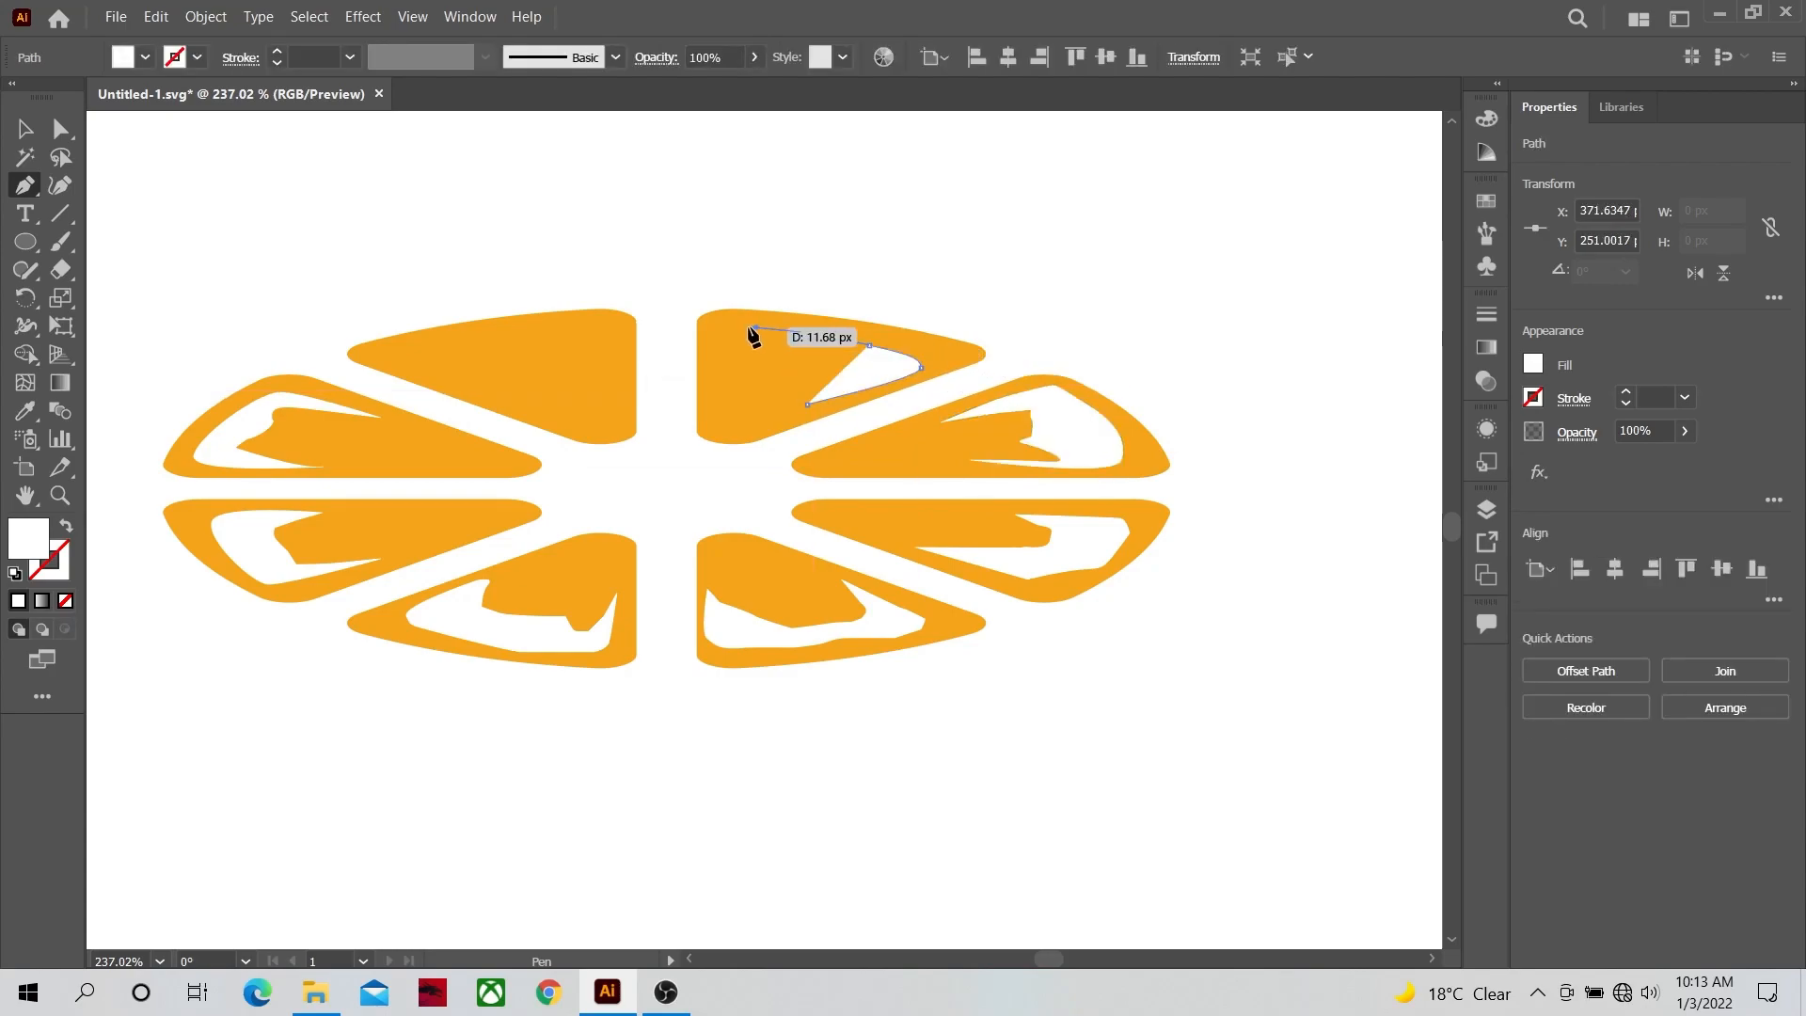
left_click(723, 333)
left_click(721, 389)
left_click(758, 348)
left_click(827, 368)
left_click(809, 403)
Step: Draw a closed white highlight shape along the upper edge of the top segment just left of centre
left_click(618, 393)
left_click(604, 334)
left_click(575, 322)
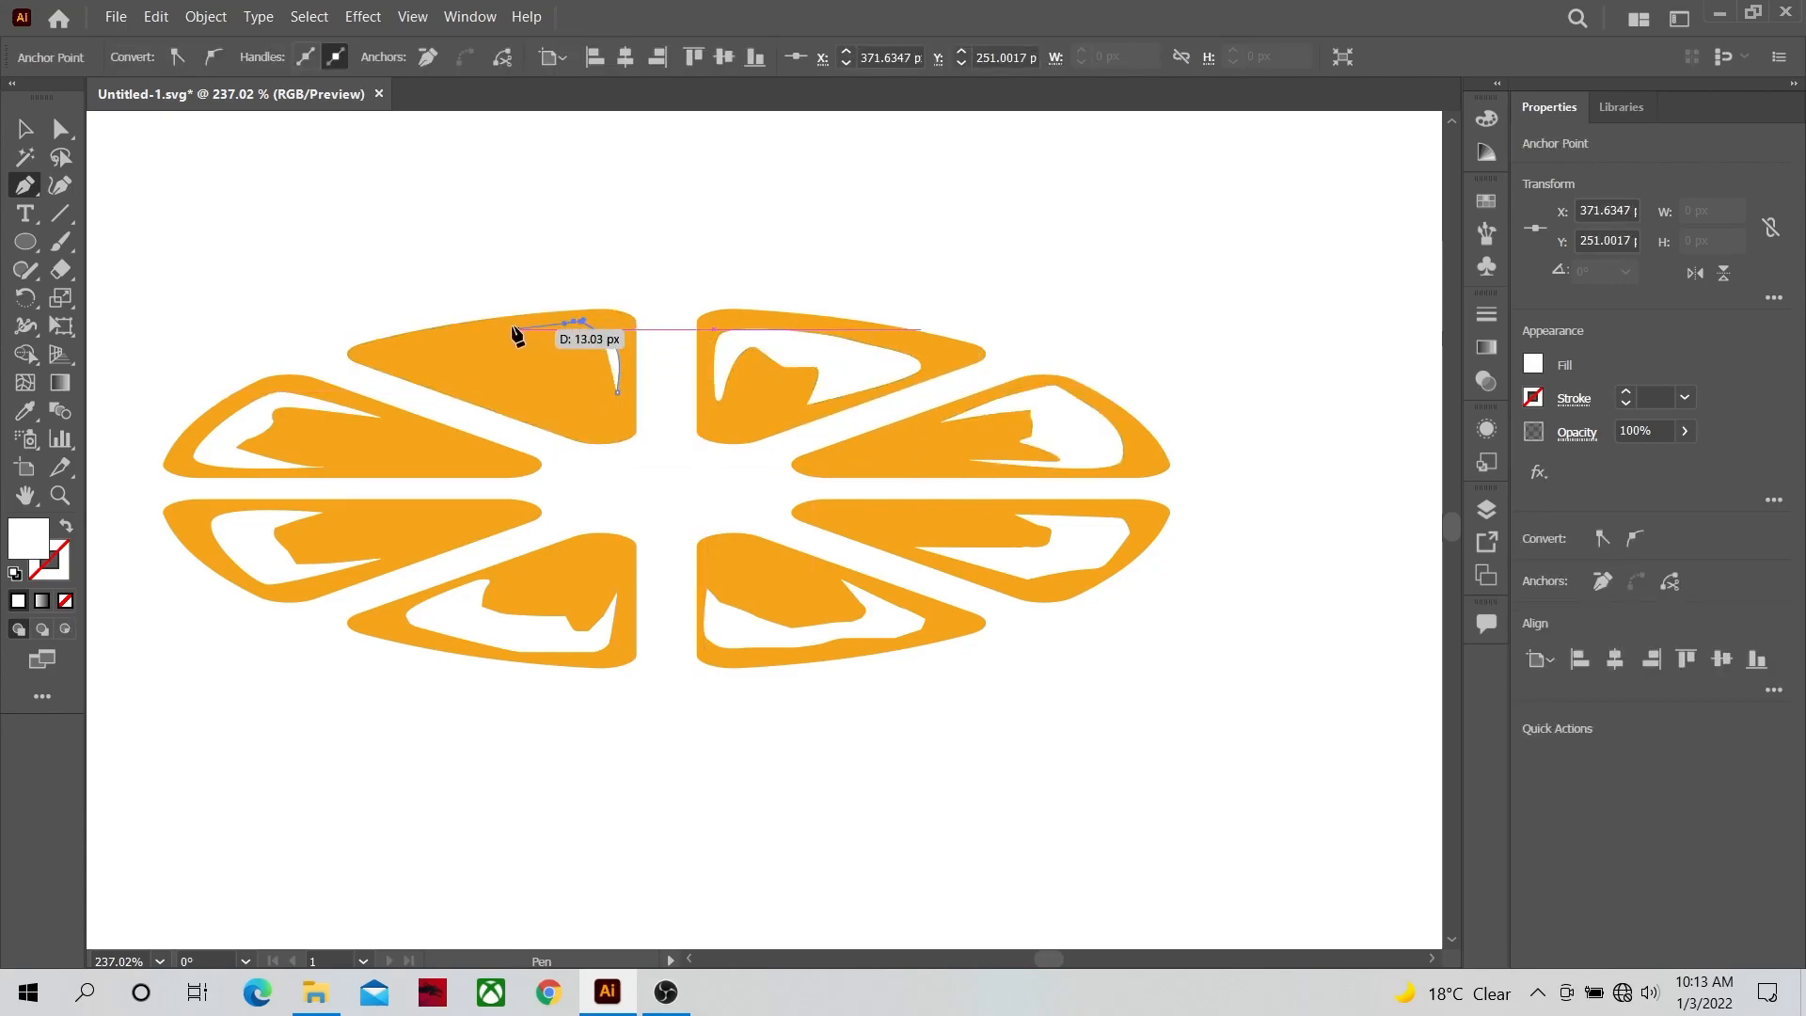
left_click(518, 329)
left_click(428, 348)
left_click(513, 402)
left_click(492, 376)
left_click(485, 363)
left_click(513, 365)
left_click(524, 366)
left_click(552, 358)
left_click(575, 353)
left_click(625, 346)
Step: Select the white highlight shapes in all eight segments and reduce their opacity to 50%
key("z")
key("v")
left_click_drag(203, 272, 1052, 716)
left_click(887, 552, "shift")
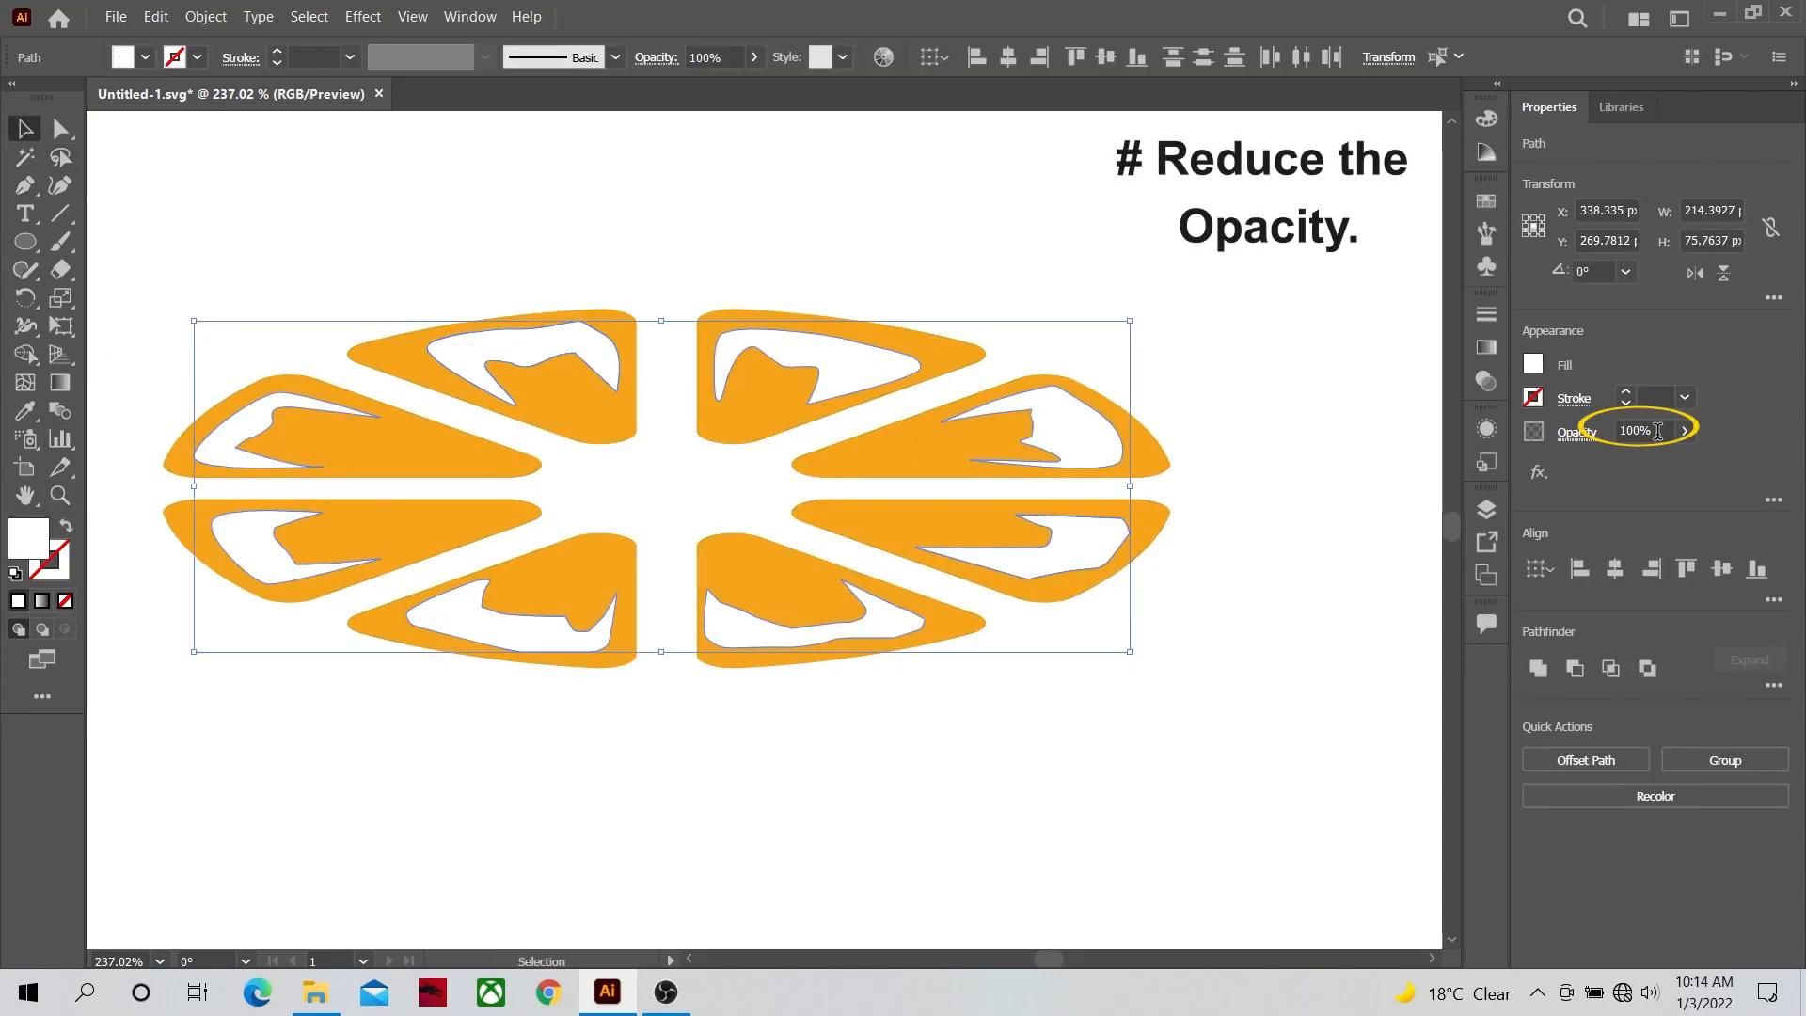
type("50")
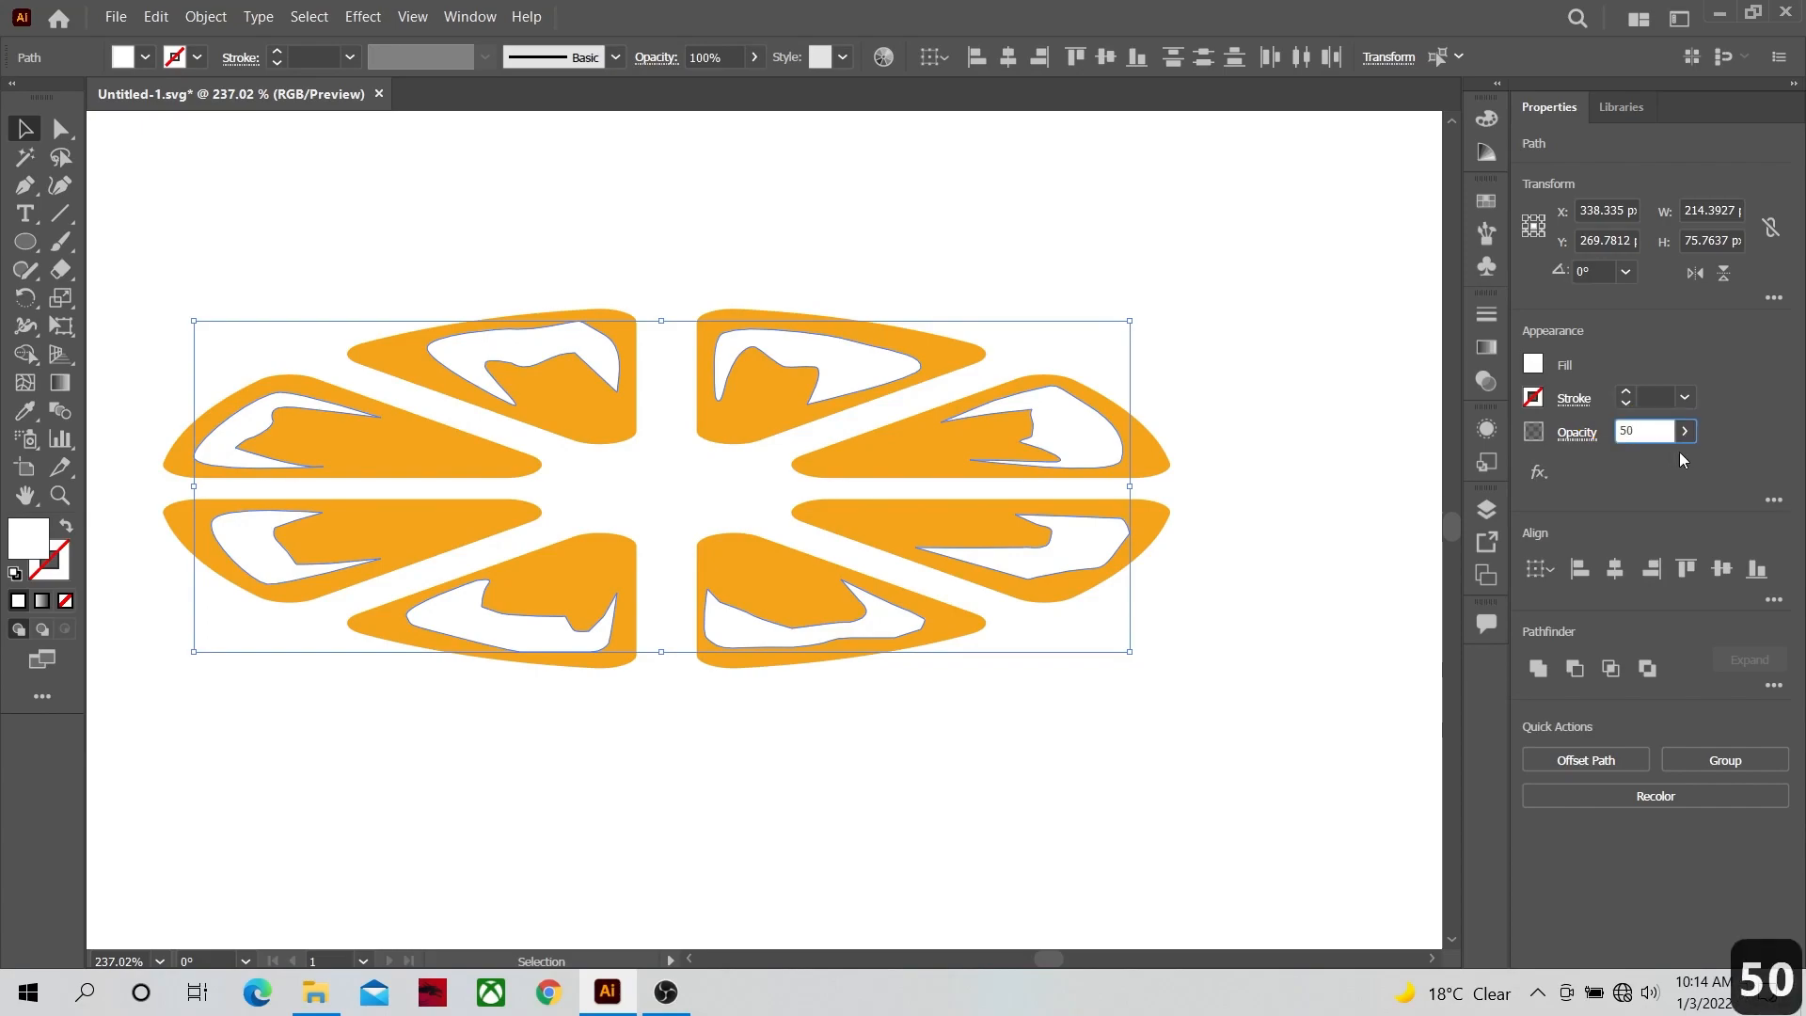
key("Return")
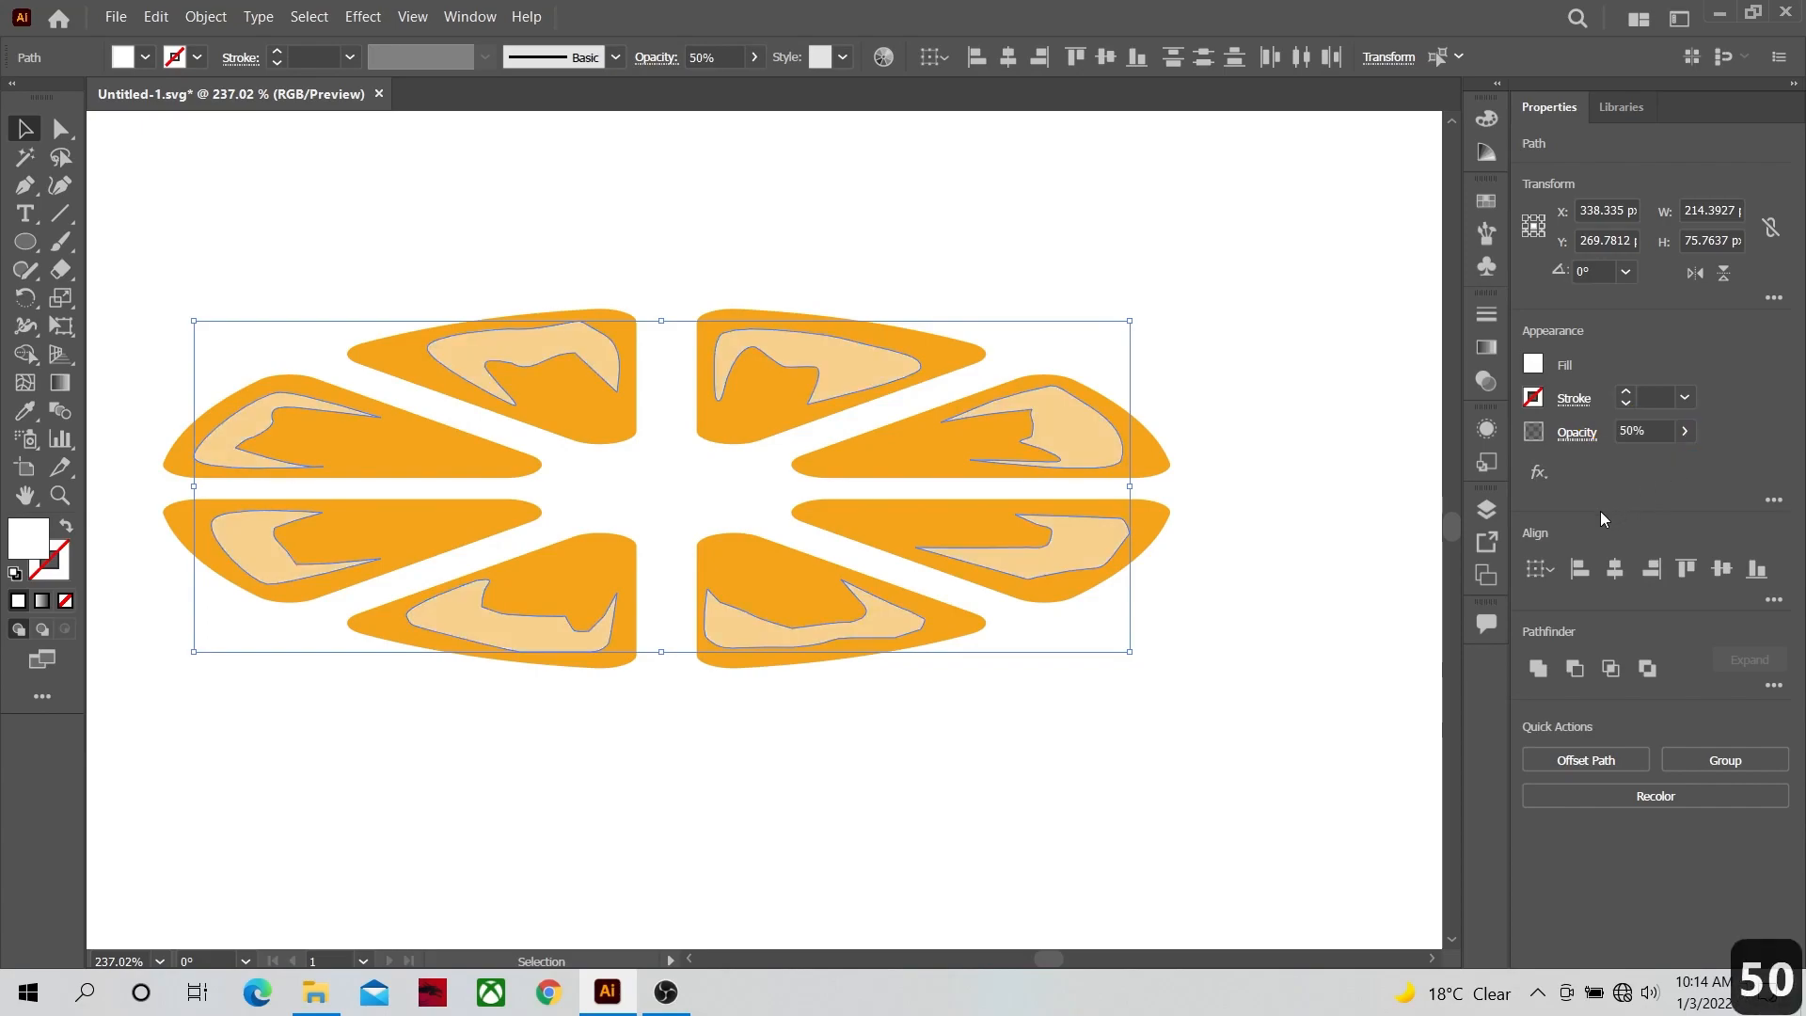
left_click(1238, 450)
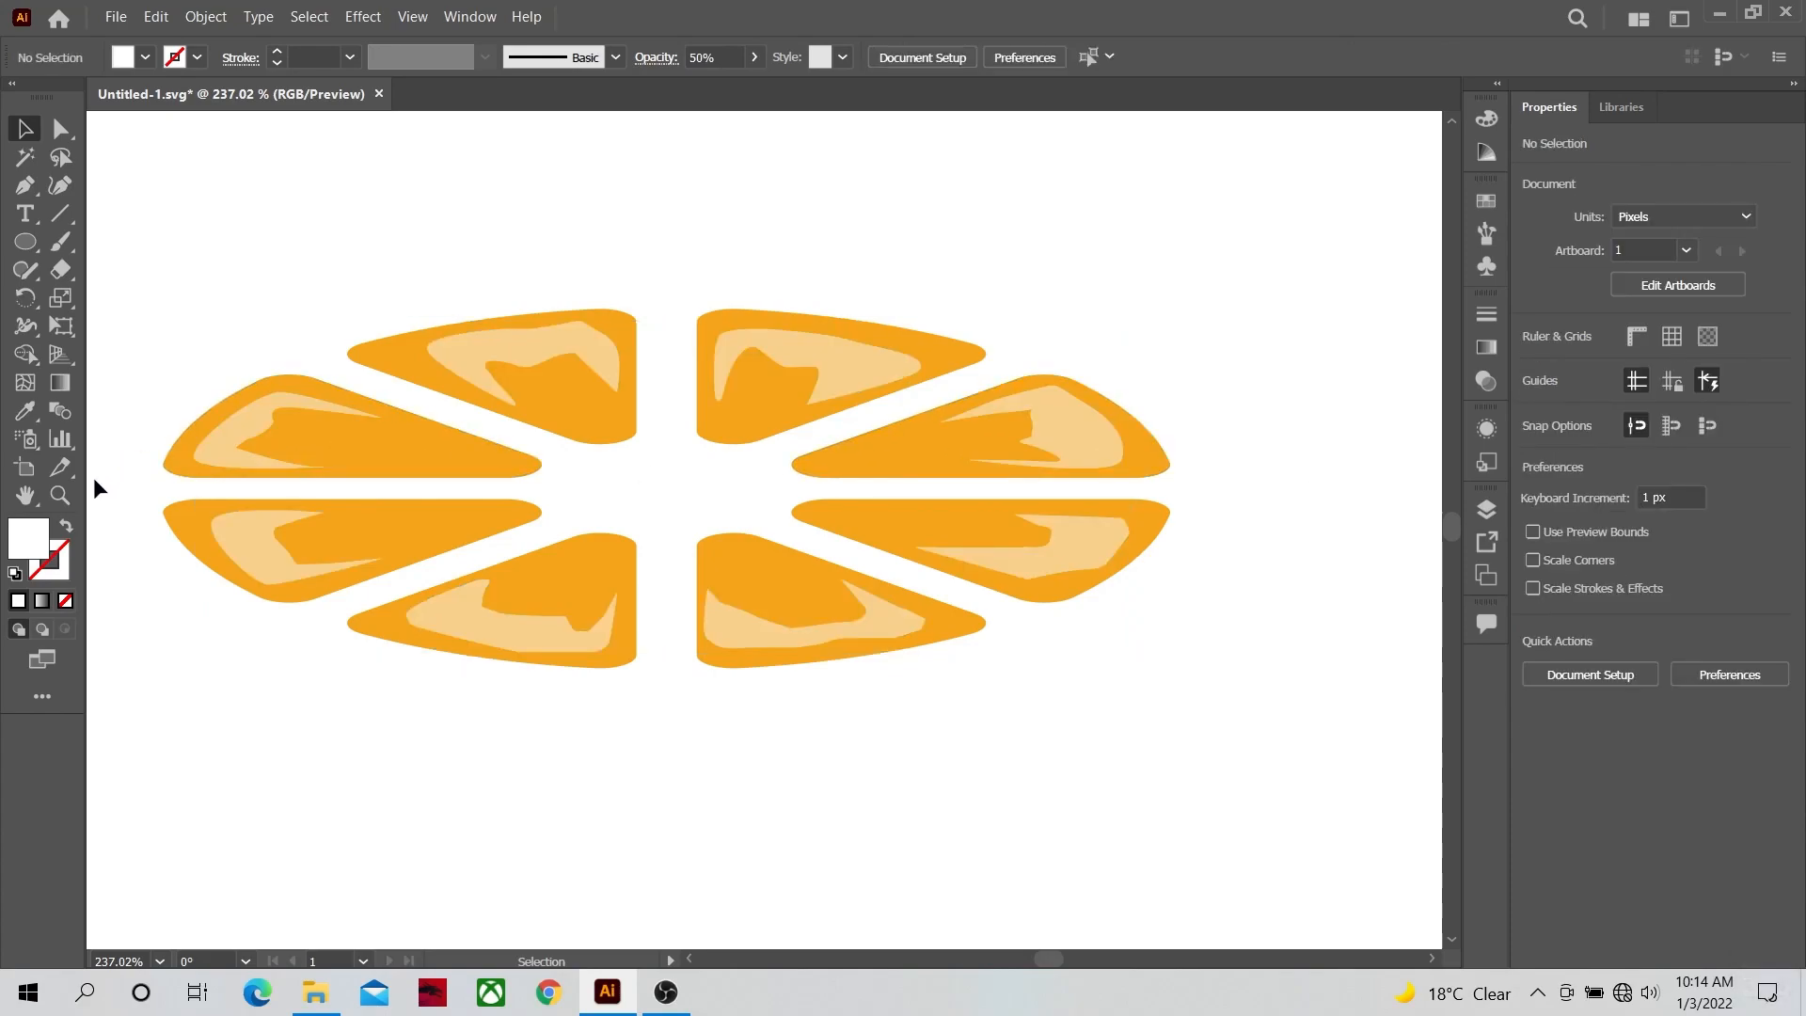
Step: Draw a thin, fully opaque white accent with the Pen tool inside the pale highlight of the upper far-left segment
left_click(60, 495)
left_click_drag(206, 437, 552, 464)
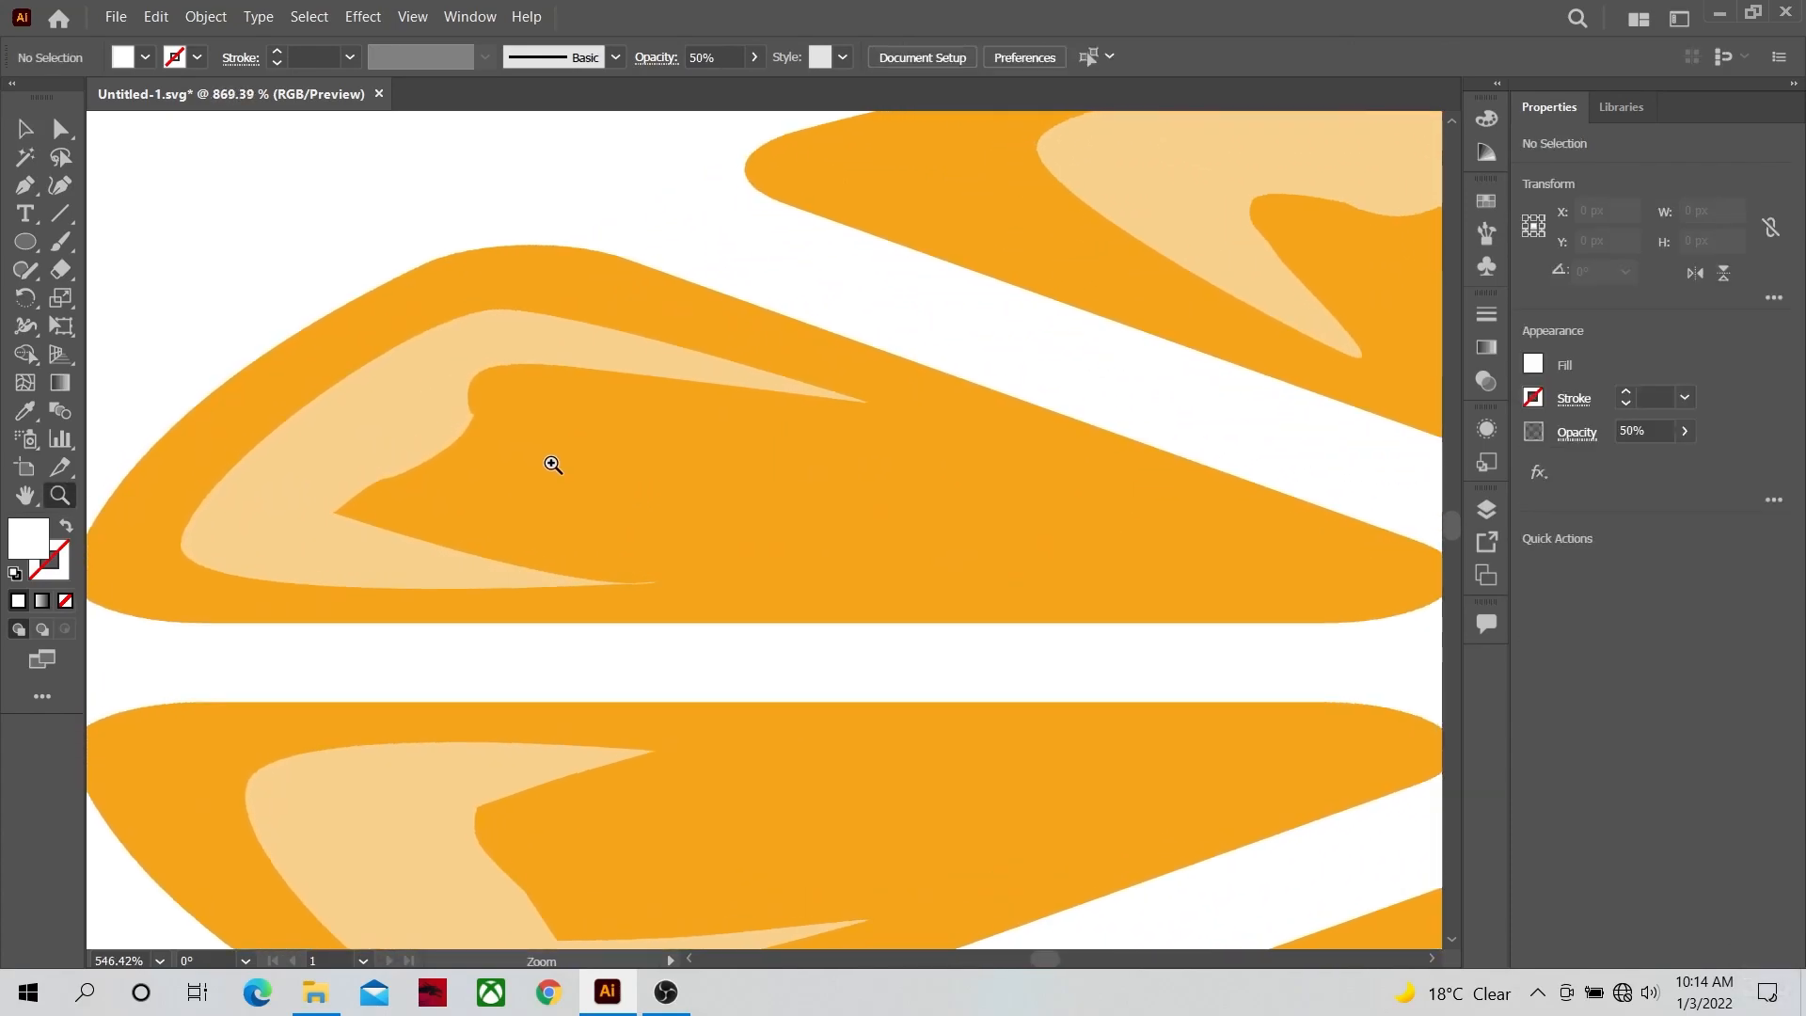
left_click(387, 558)
left_click_drag(245, 526, 246, 492)
left_click(304, 464)
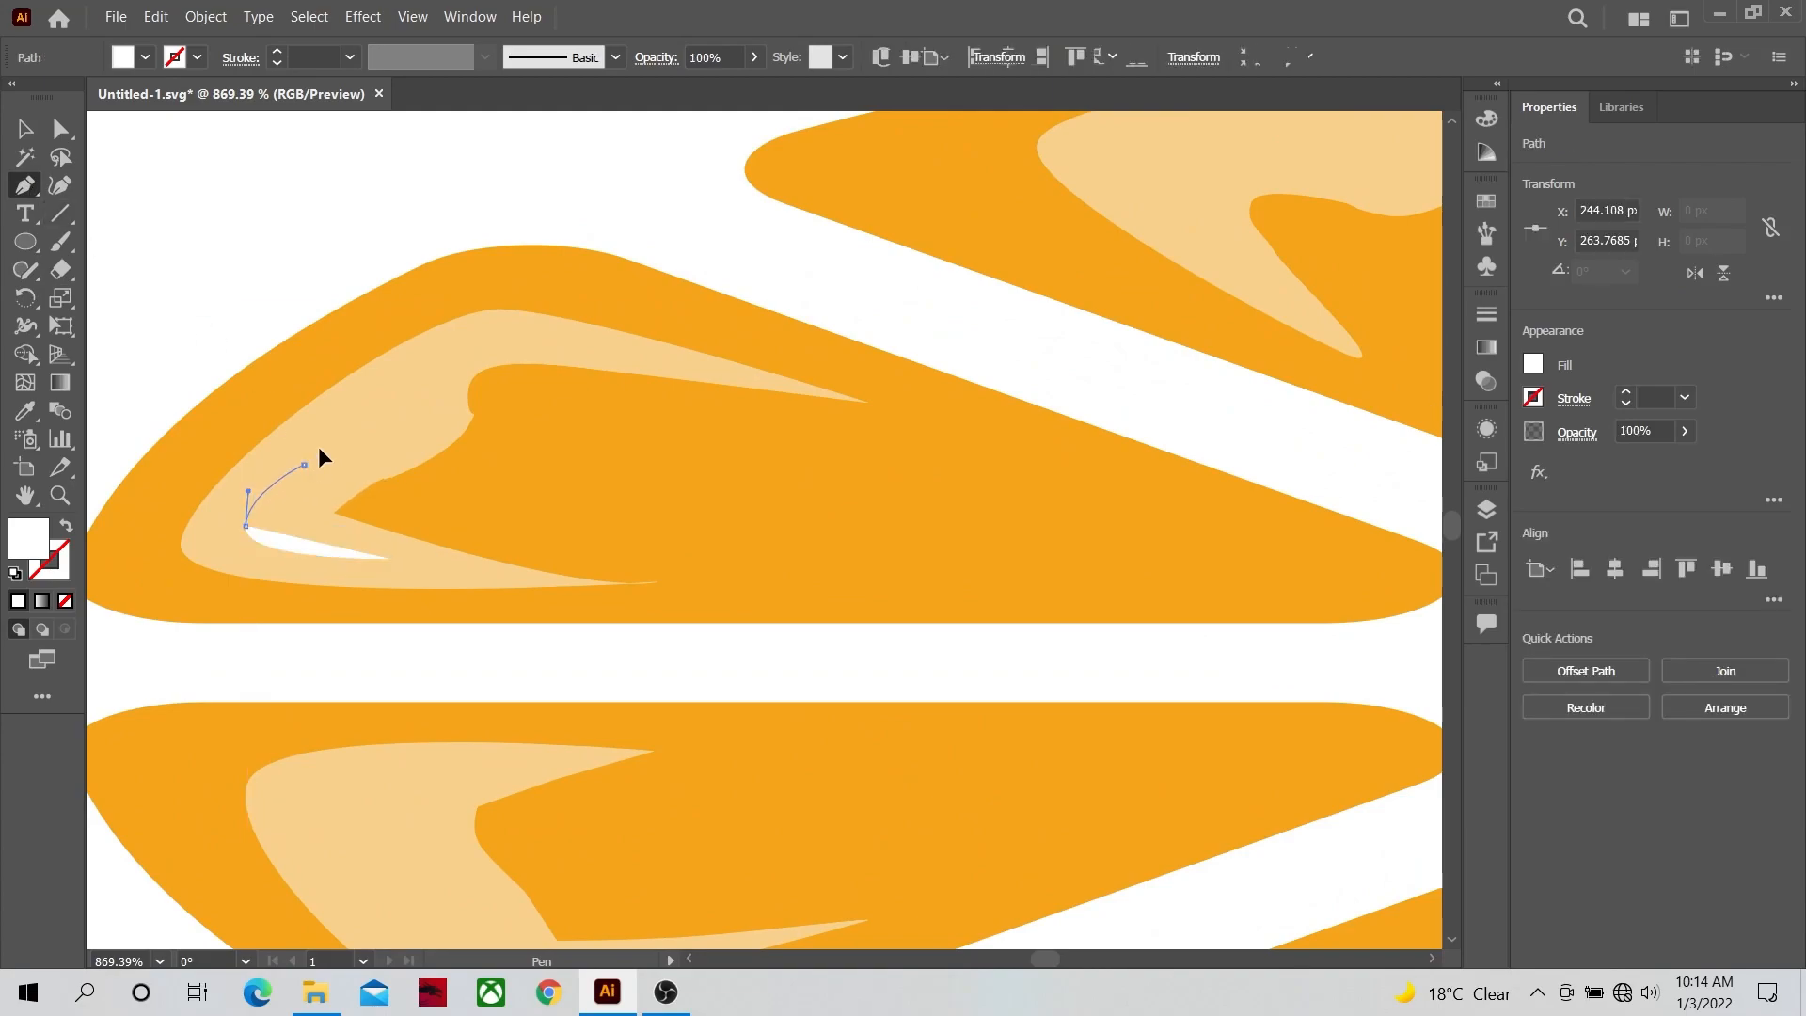
left_click_drag(387, 392, 399, 386)
left_click_drag(484, 328, 635, 347)
left_click(649, 356)
left_click(558, 355)
left_click_drag(499, 354, 508, 358)
left_click(455, 371)
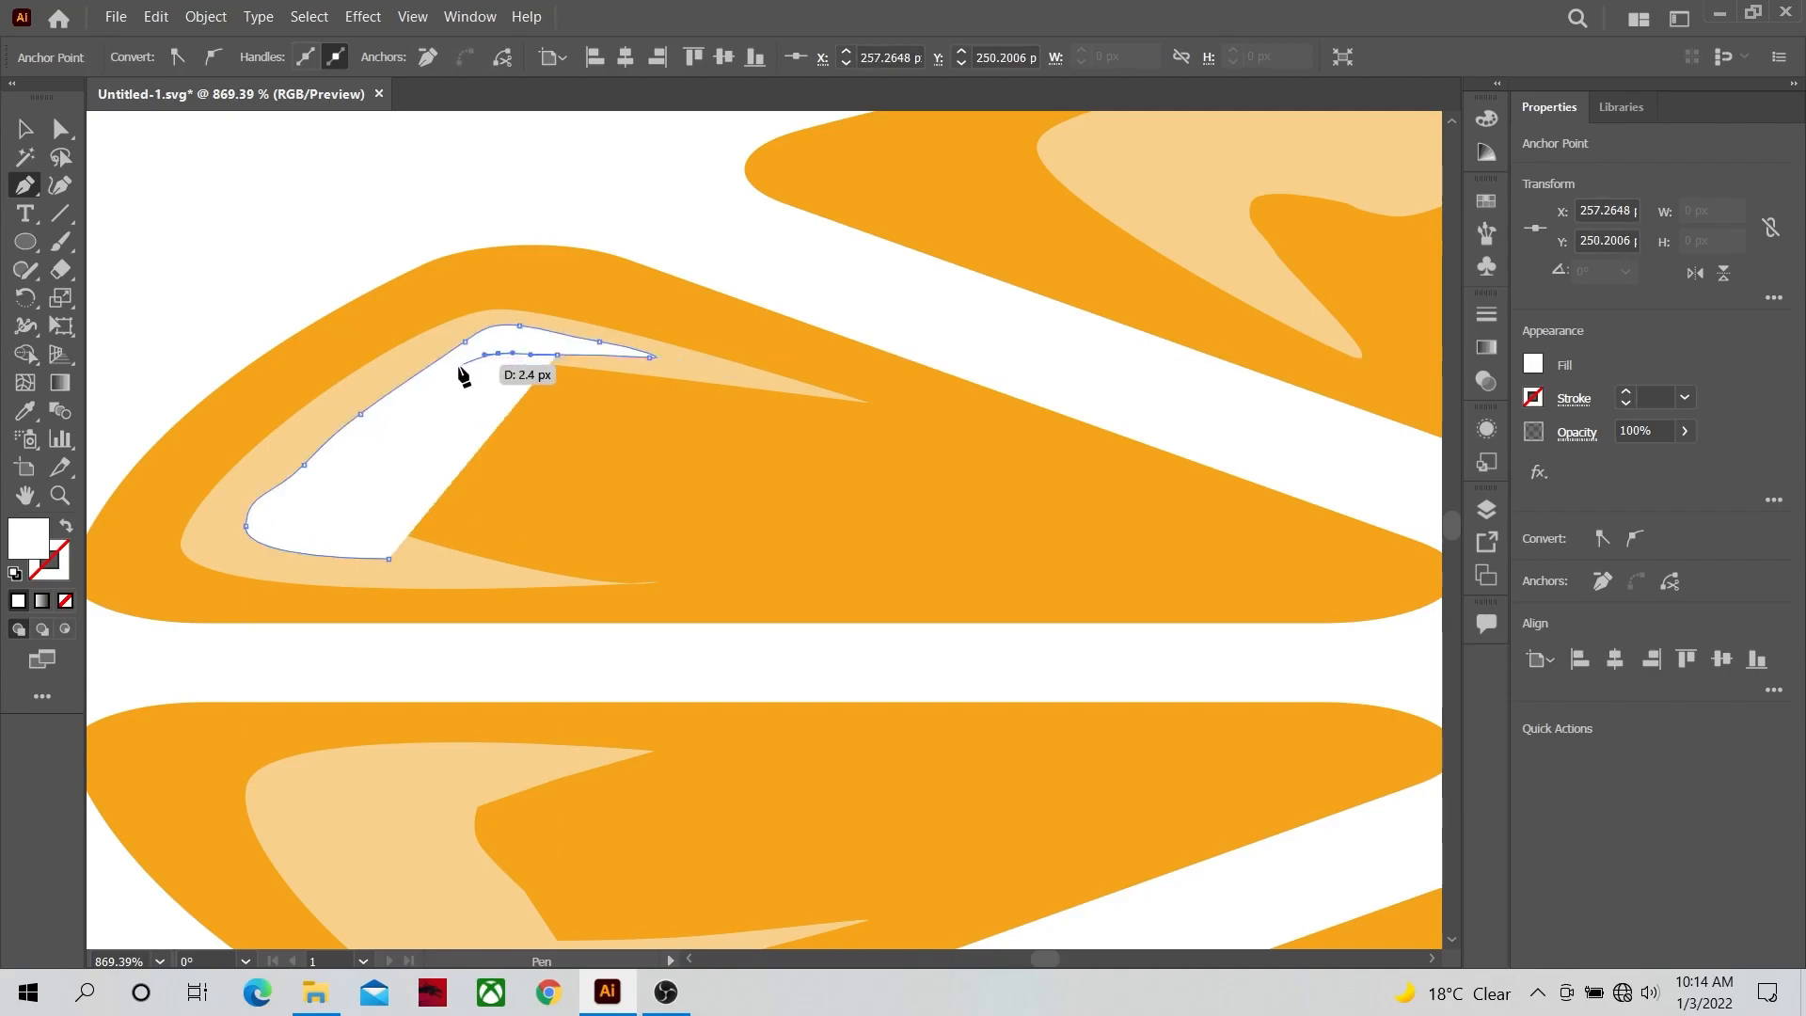
left_click(431, 399)
left_click_drag(380, 435, 390, 570)
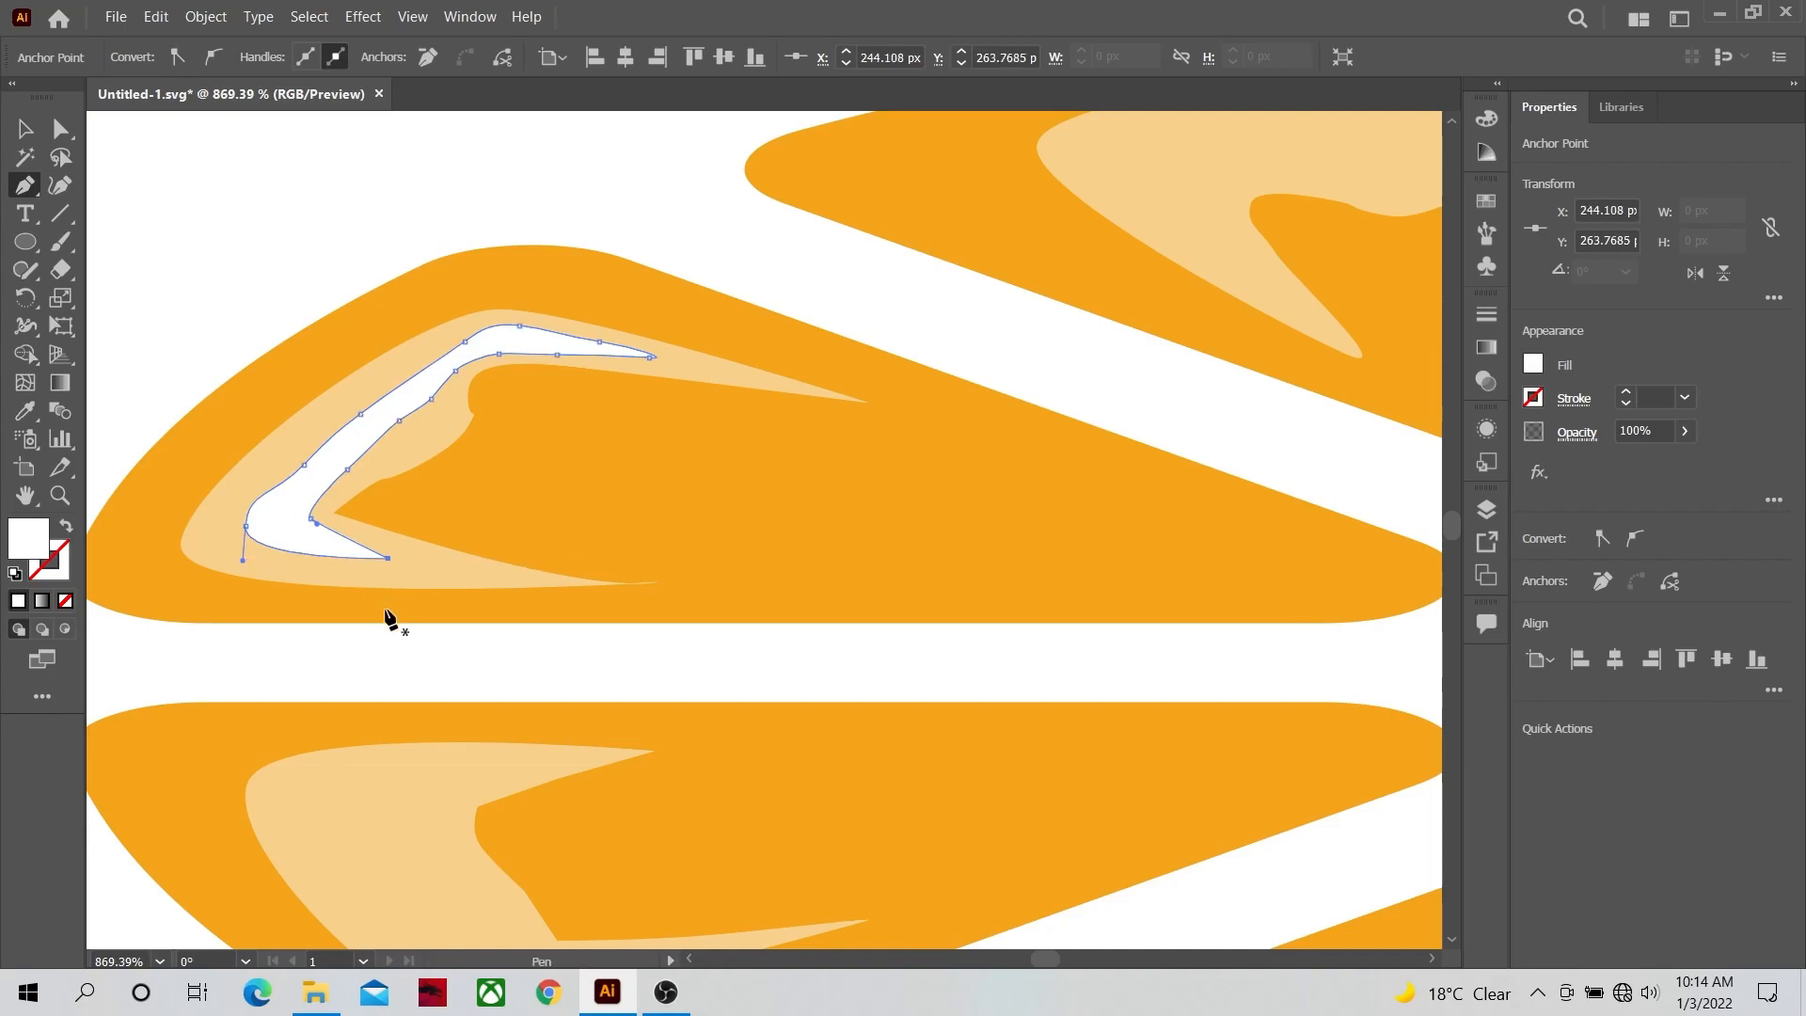
Step: Draw a closed curved white accent inside the pale highlight of the lower far-left segment
scroll(386, 499, "down", 5)
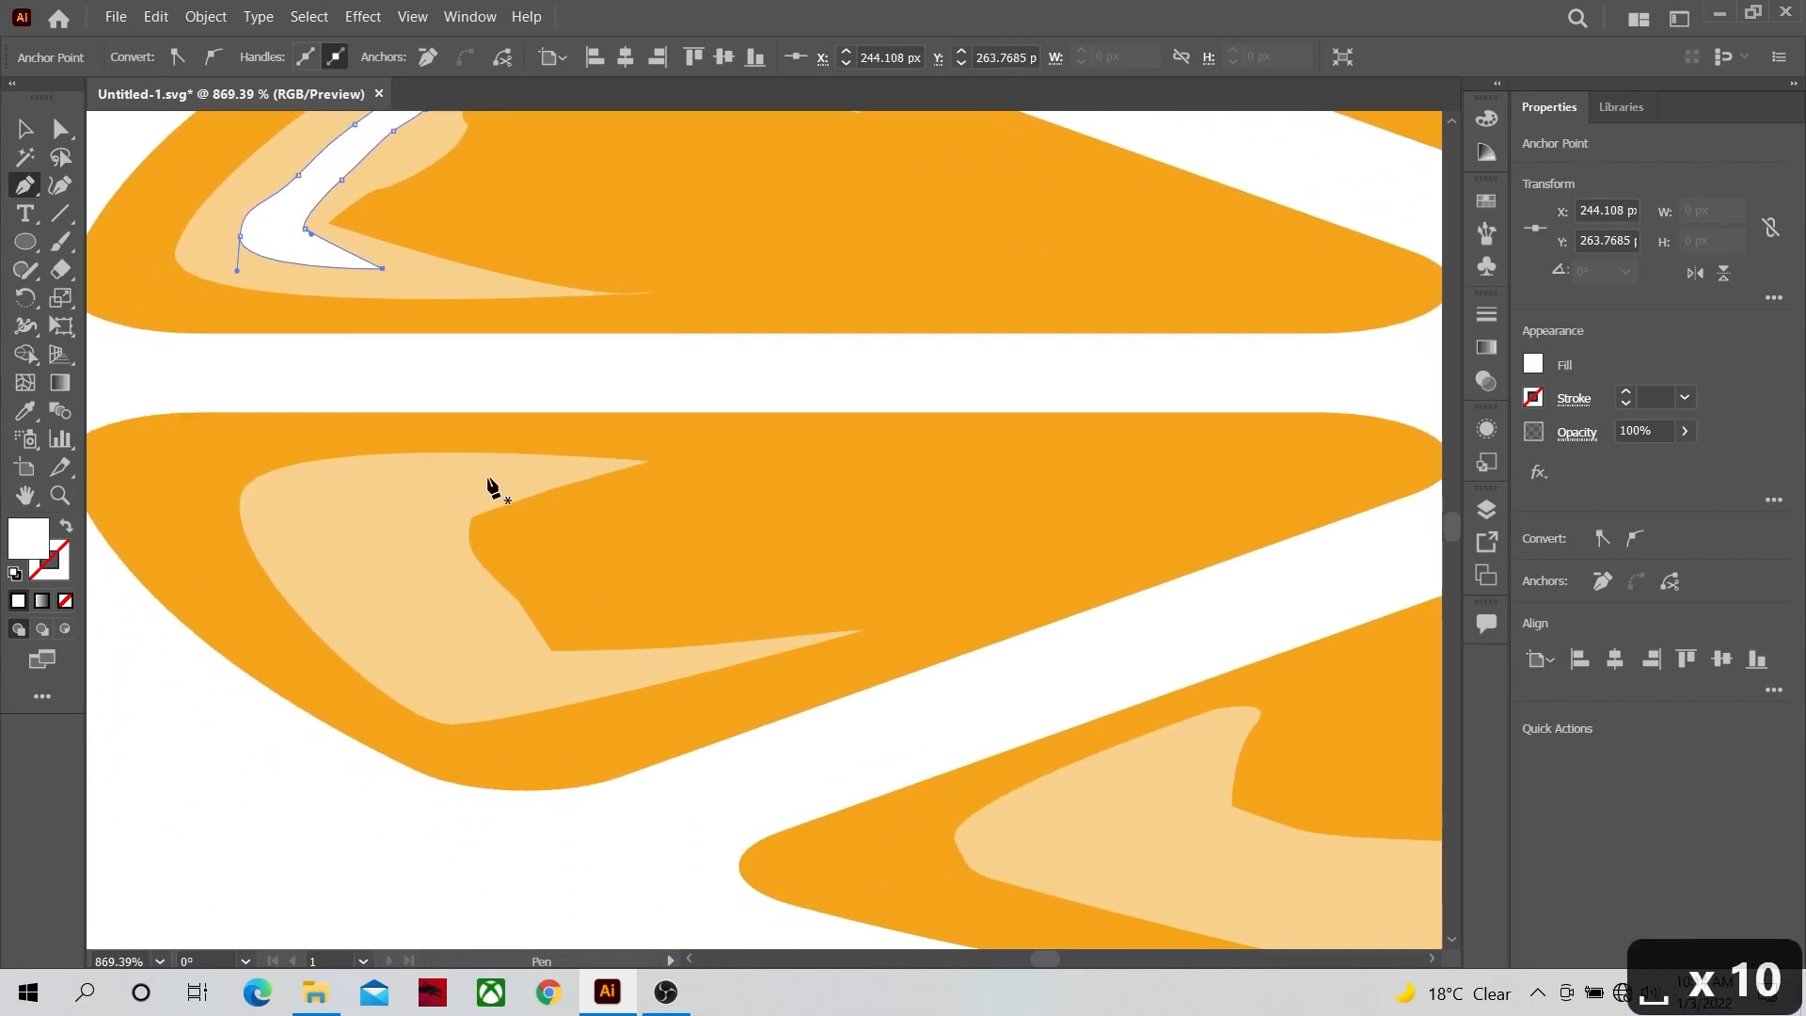
left_click_drag(342, 568, 349, 589)
left_click_drag(376, 617, 422, 659)
left_click_drag(477, 671, 644, 664)
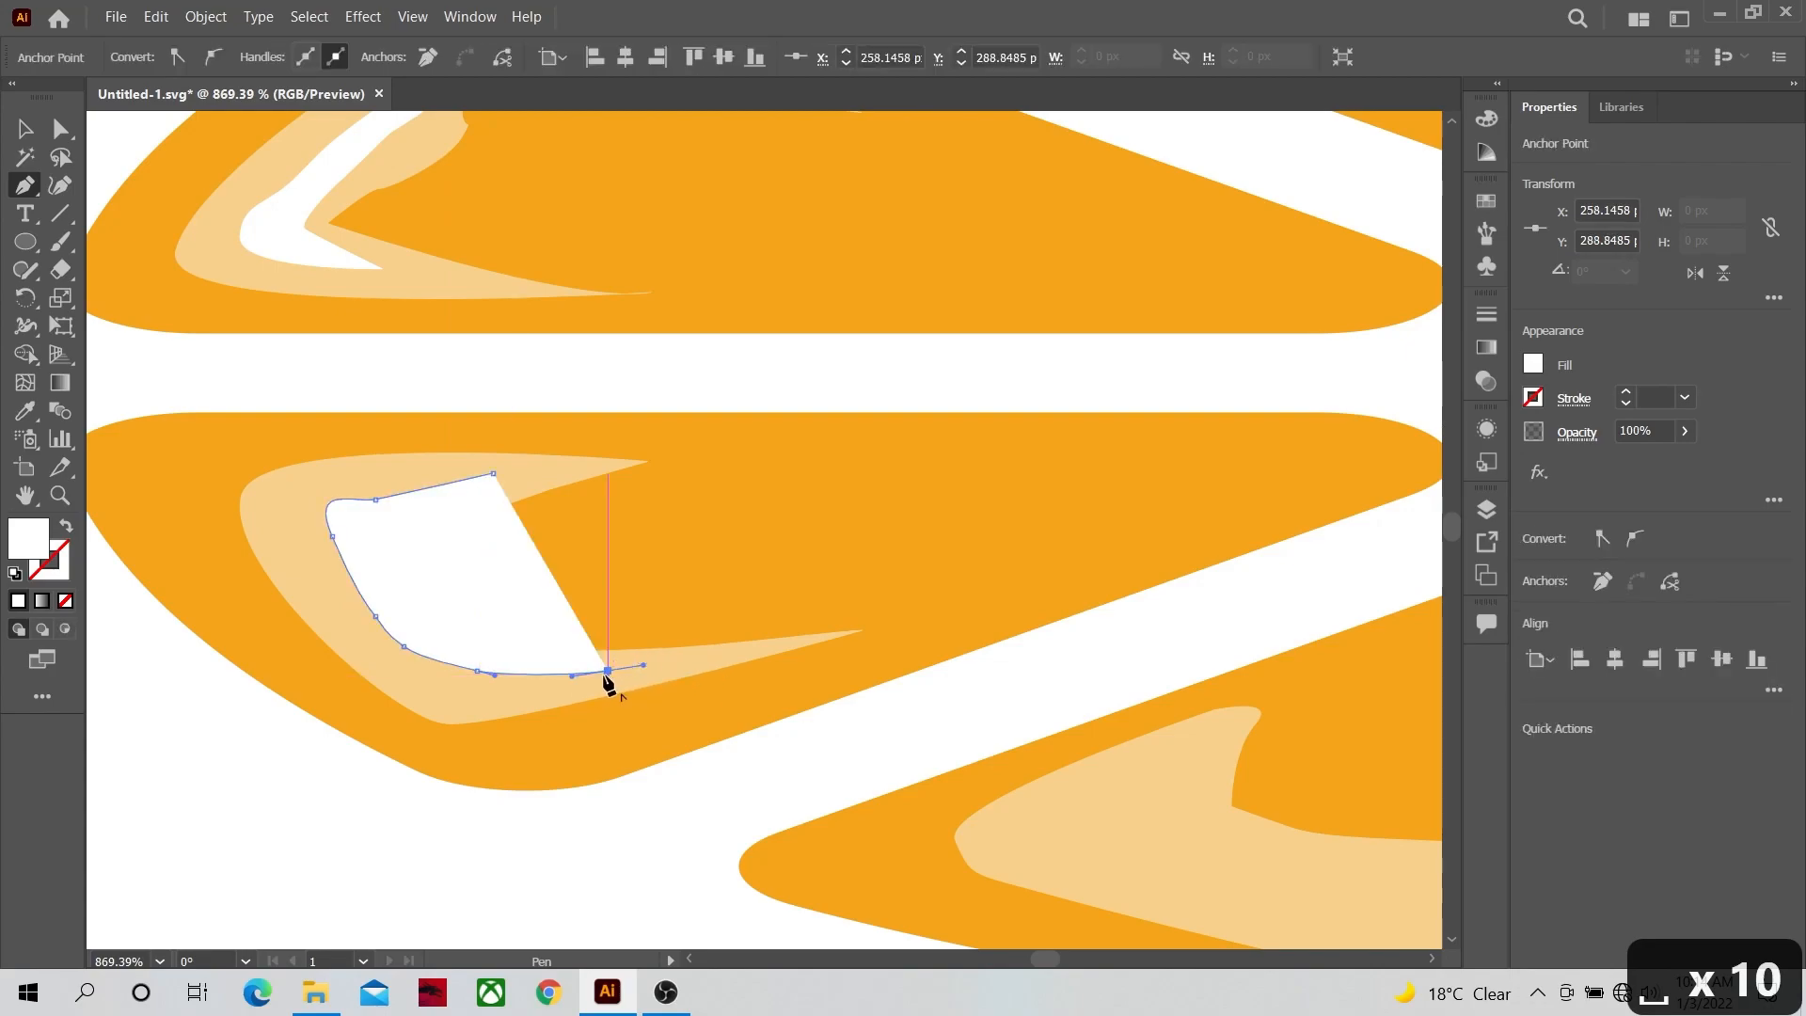
left_click_drag(511, 649, 482, 643)
left_click_drag(451, 620, 429, 591)
left_click_drag(417, 574, 426, 524)
left_click_drag(458, 503, 472, 497)
left_click(493, 474)
Step: Draw a curved white accent inside the pale highlight of the bottom segment just left of centre
left_click_drag(1226, 740, 694, 536)
left_click(686, 528)
left_click_drag(526, 636, 555, 665)
left_click_drag(649, 695, 730, 714)
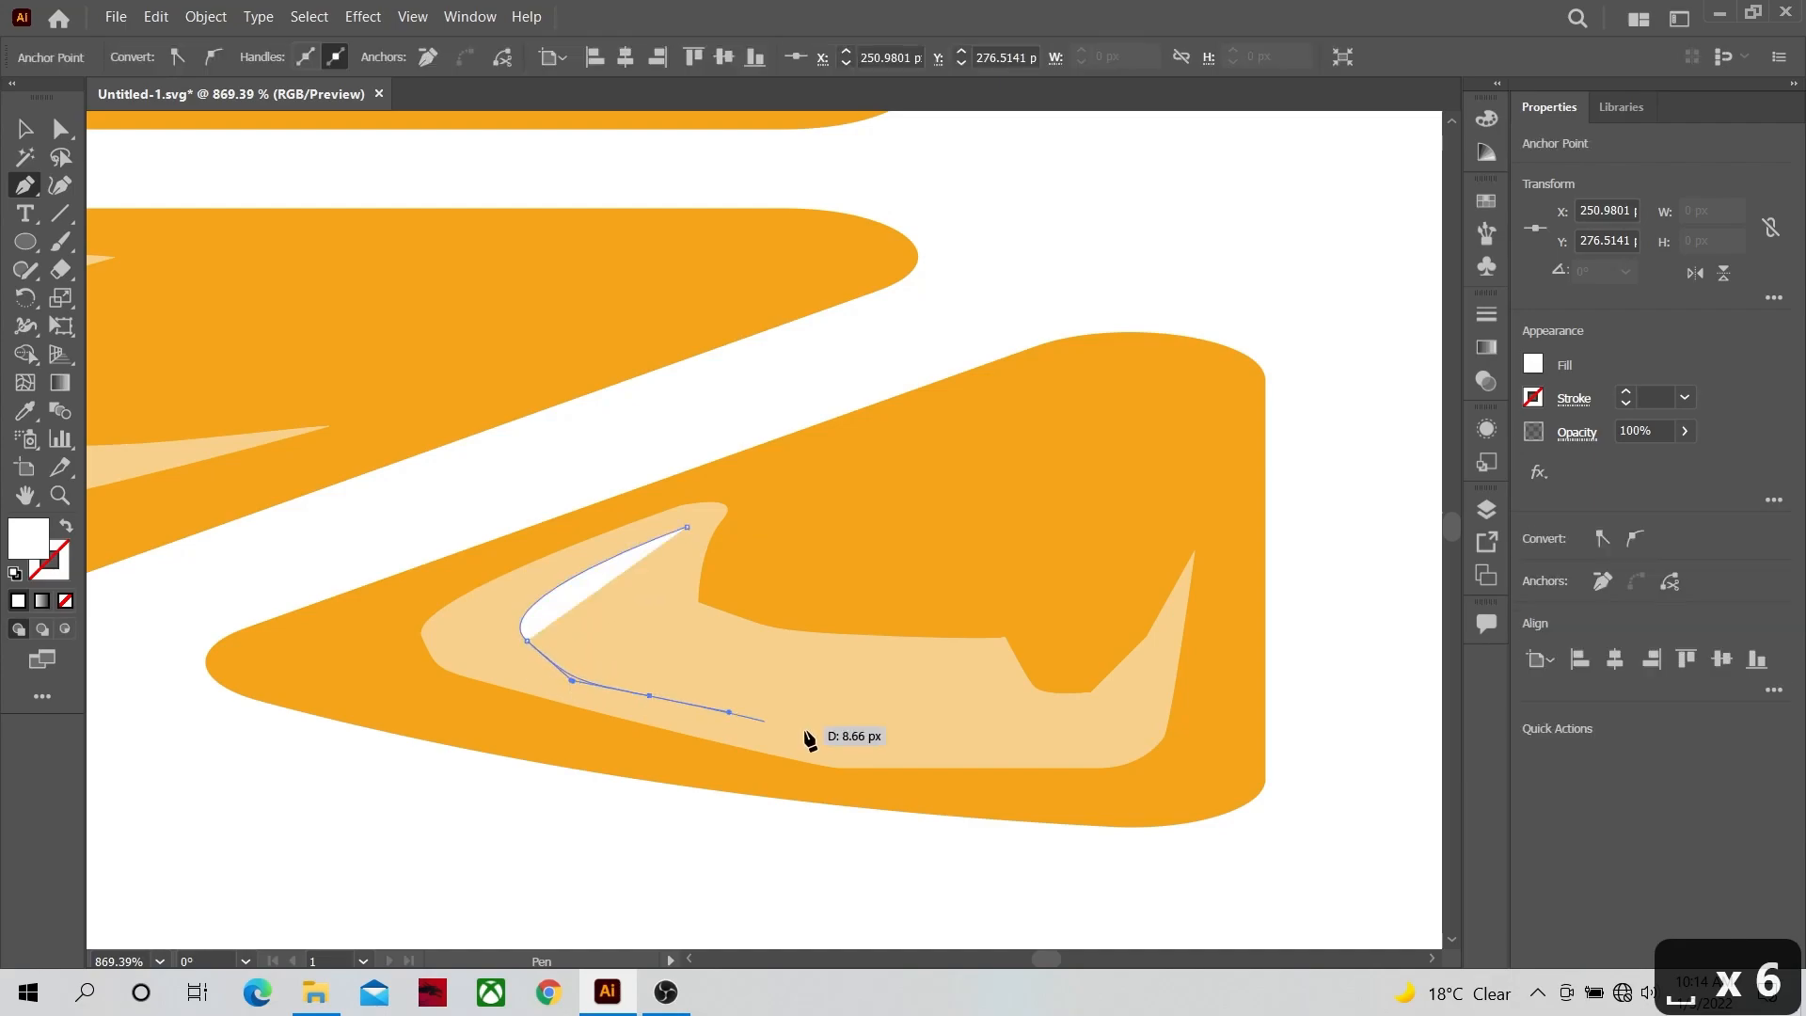
left_click_drag(1062, 742, 1120, 725)
left_click(1144, 679)
left_click_drag(707, 650, 685, 641)
Step: Draw a long curved white accent inside the pale highlight of the bottom segment just right of centre
left_click_drag(1257, 533, 322, 517)
left_click(610, 597)
left_click_drag(646, 676, 679, 698)
left_click_drag(765, 707, 799, 703)
left_click_drag(863, 699, 894, 698)
left_click_drag(1202, 676, 1234, 673)
left_click_drag(1285, 641, 1266, 601)
left_click(1185, 558)
left_click(1031, 672)
left_click(875, 676)
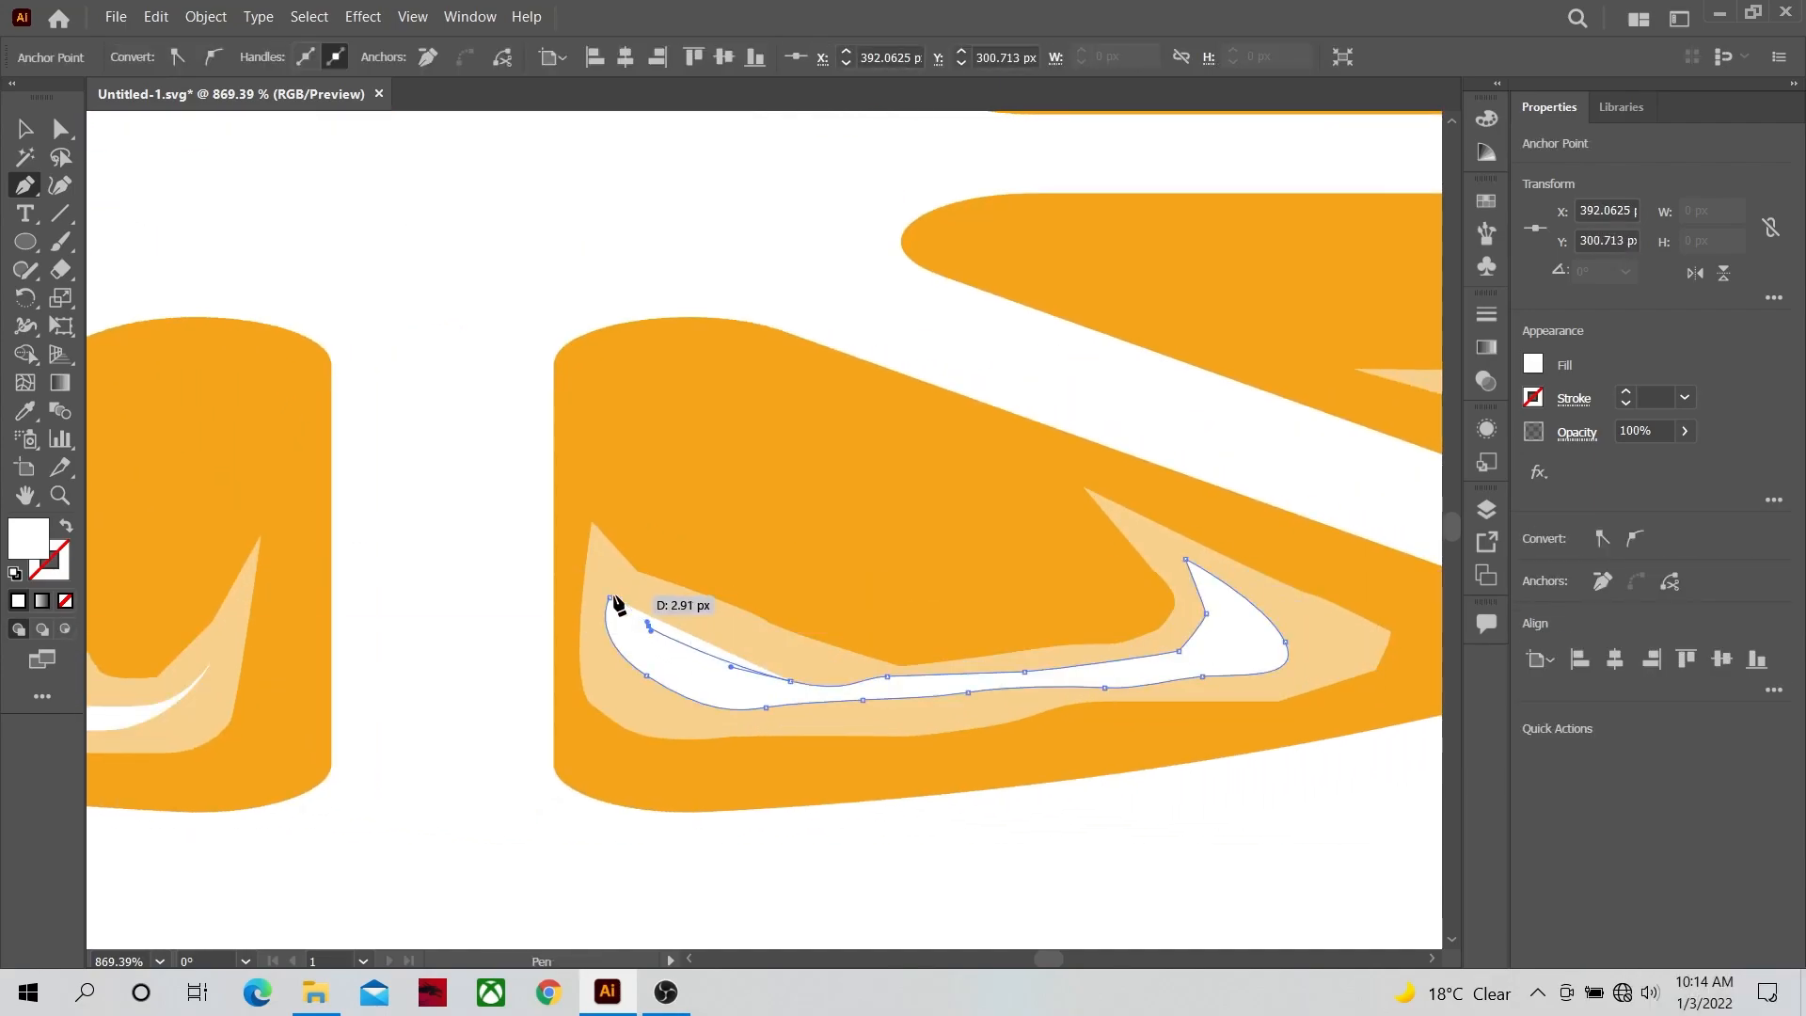
left_click(610, 597)
Step: Draw a closed curved white accent inside the pale highlight of the lower far-right segment
left_click_drag(1200, 441, 436, 517)
left_click(781, 476)
left_click_drag(1001, 519, 1073, 516)
left_click_drag(1300, 439, 1308, 423)
left_click(1317, 379)
left_click_drag(1199, 384, 1194, 397)
left_click_drag(1077, 470, 1064, 471)
left_click(781, 476)
Step: Draw a closed curved white accent inside the pale highlight of the upper far-right segment
left_click_drag(1031, 278, 545, 637)
left_click(654, 501)
left_click_drag(830, 471, 849, 408)
left_click_drag(702, 284, 695, 279)
left_click_drag(570, 244, 538, 246)
left_click(480, 269)
left_click(569, 270)
left_click(637, 301)
left_click(708, 378)
left_click(653, 500)
Step: Draw a closed curved white accent inside the pale highlight of the top segment just right of centre
left_click_drag(420, 294, 1271, 700)
left_click_drag(697, 608, 727, 603)
left_click_drag(834, 553, 831, 518)
left_click_drag(709, 478, 673, 472)
left_click(556, 455)
left_click_drag(317, 429, 283, 440)
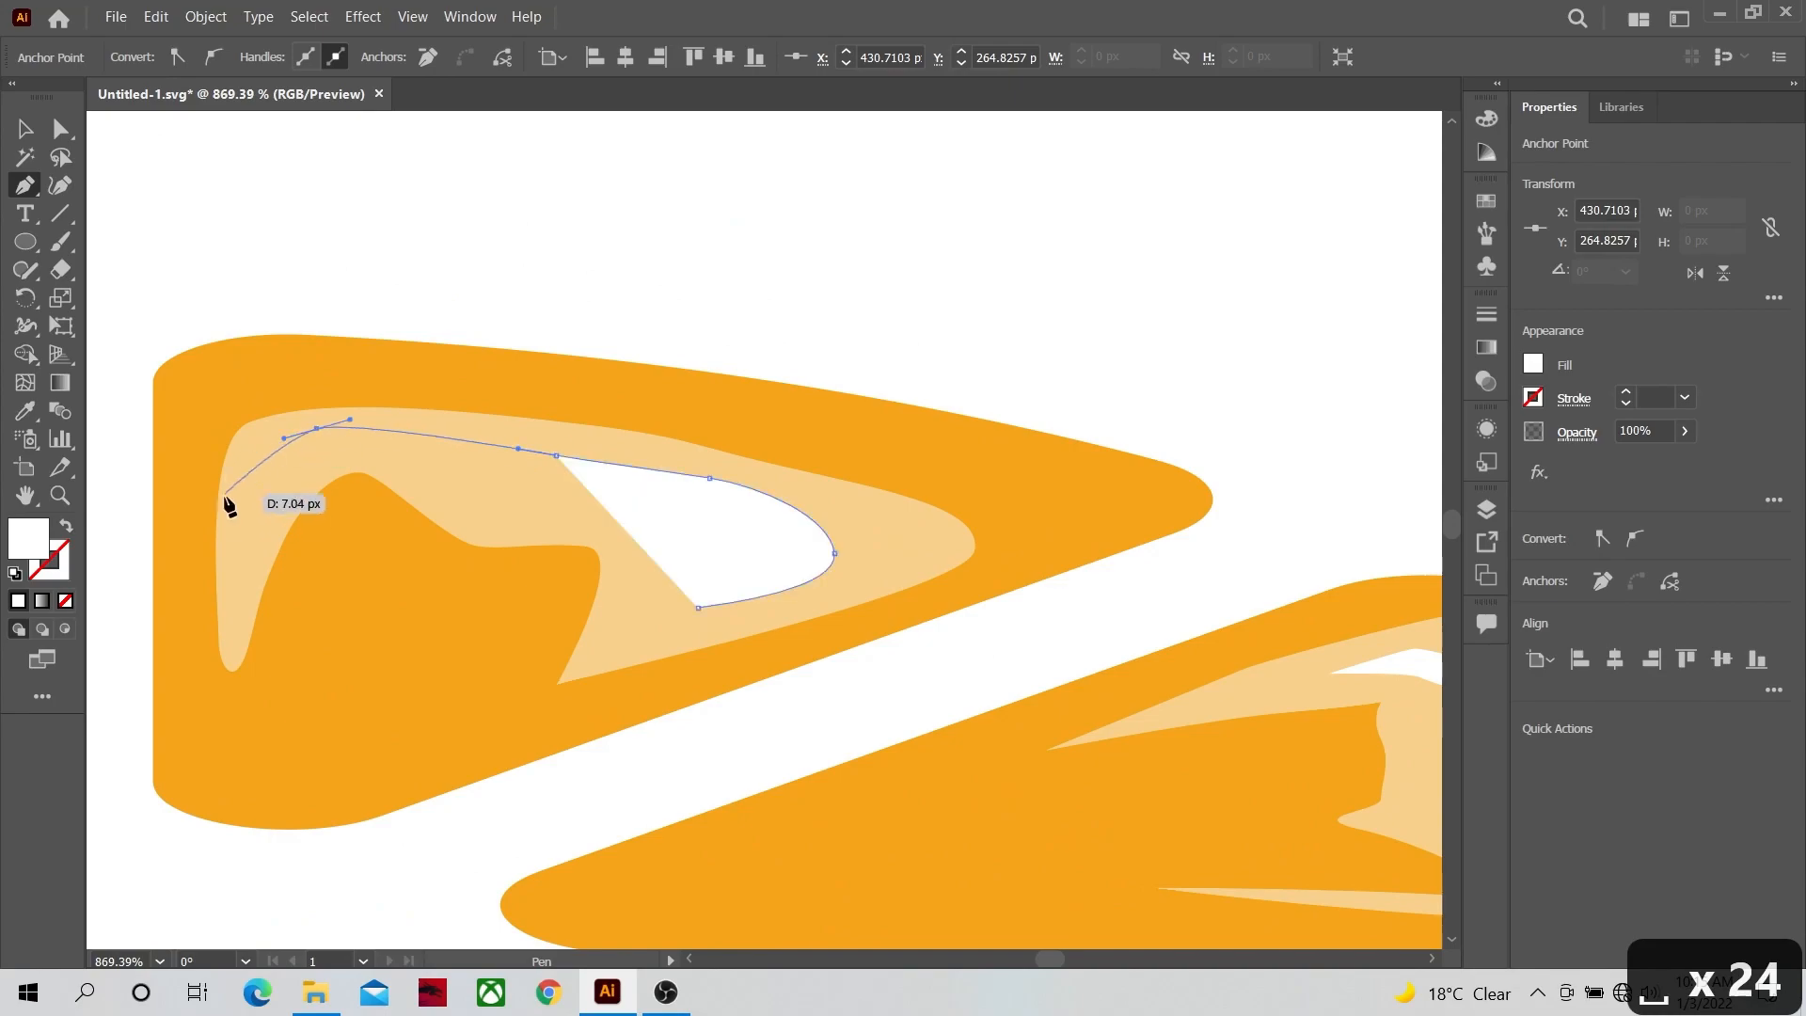
left_click(234, 530)
left_click_drag(251, 525, 266, 508)
left_click(638, 503)
left_click(697, 608)
Step: Draw a closed curved white accent inside the pale highlight of the top segment just left of centre
left_click_drag(241, 567, 1100, 564)
left_click(673, 524)
left_click_drag(572, 423, 520, 421)
left_click(431, 436)
mouse_move(158, 452)
left_mouse_down()
mouse_move(145, 476)
mouse_move(481, 537)
left_mouse_up()
left_click_drag(570, 652, 664, 696)
left_click_drag(524, 554, 555, 540)
left_click(642, 529)
left_click_drag(886, 512, 857, 504)
left_click(1004, 571)
left_click_drag(908, 471, 839, 465)
left_click(606, 488)
left_click(488, 500)
left_click(570, 651)
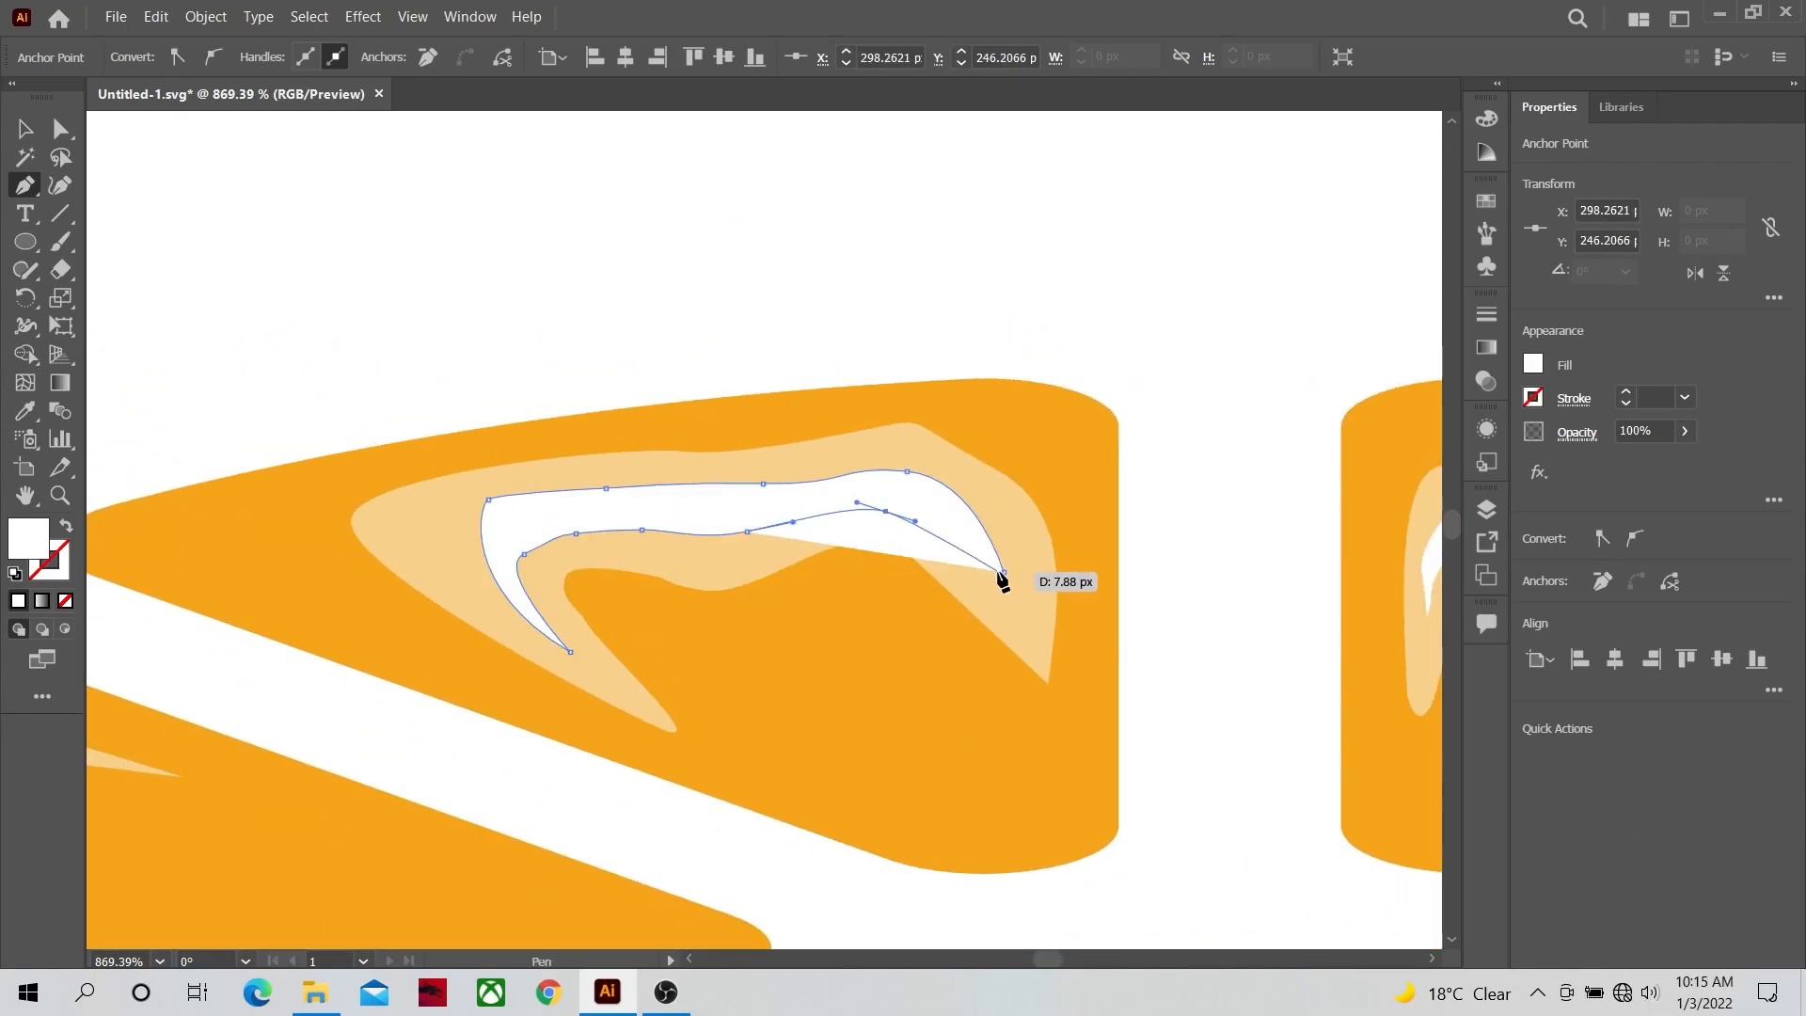
key("ctrl+z")
Step: Set the opacity of the white inner accents on all eight segments to 80%
left_click(58, 496)
scroll(730, 646, "down", 10)
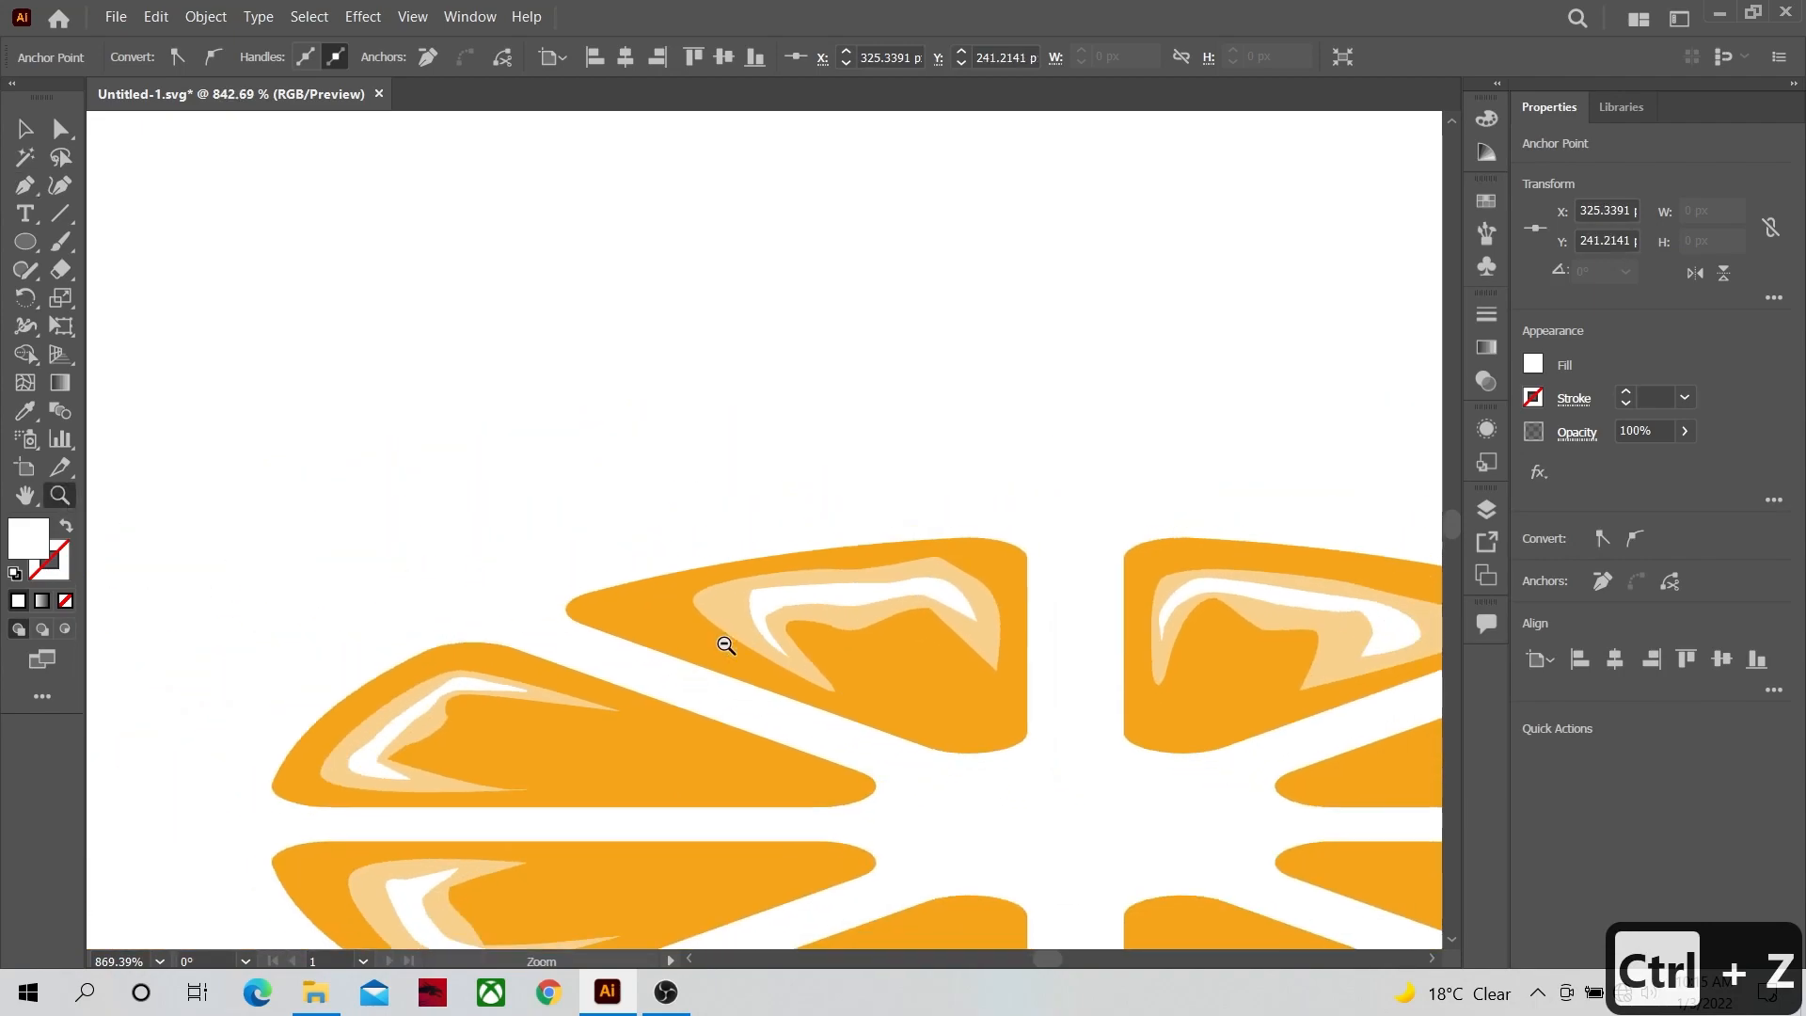
left_click_drag(721, 564, 612, 568)
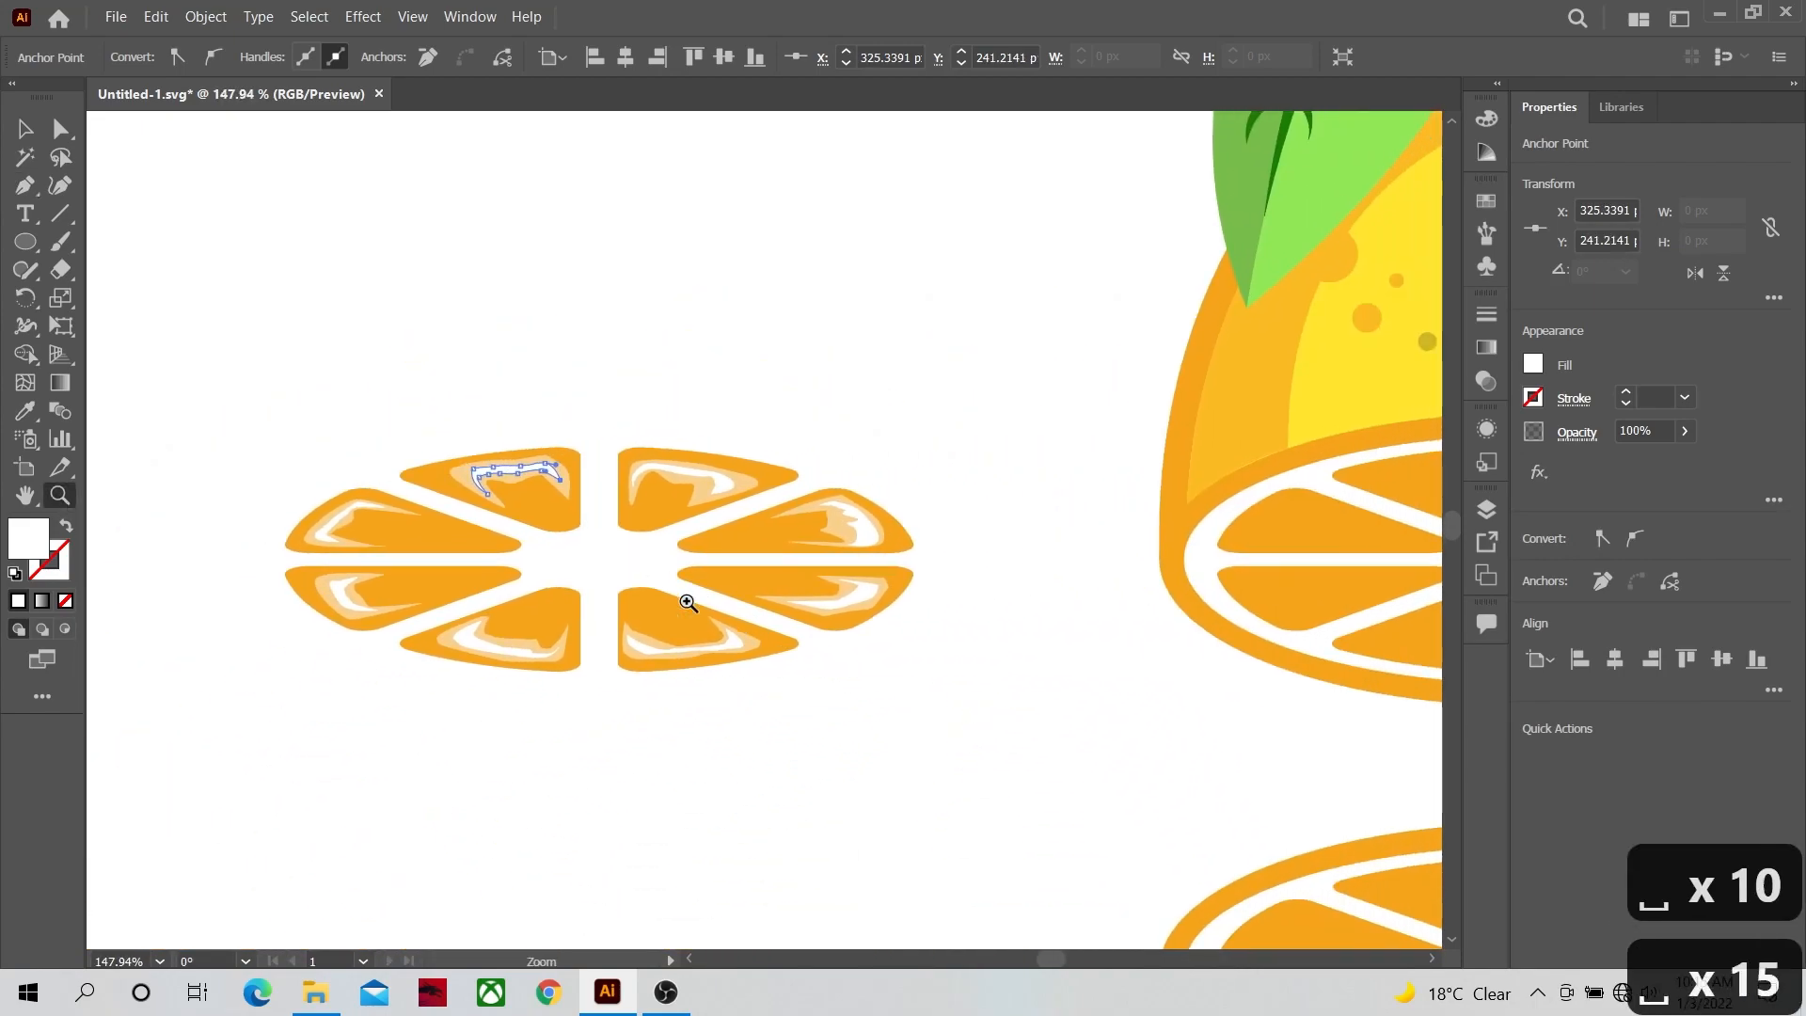
left_click(915, 470)
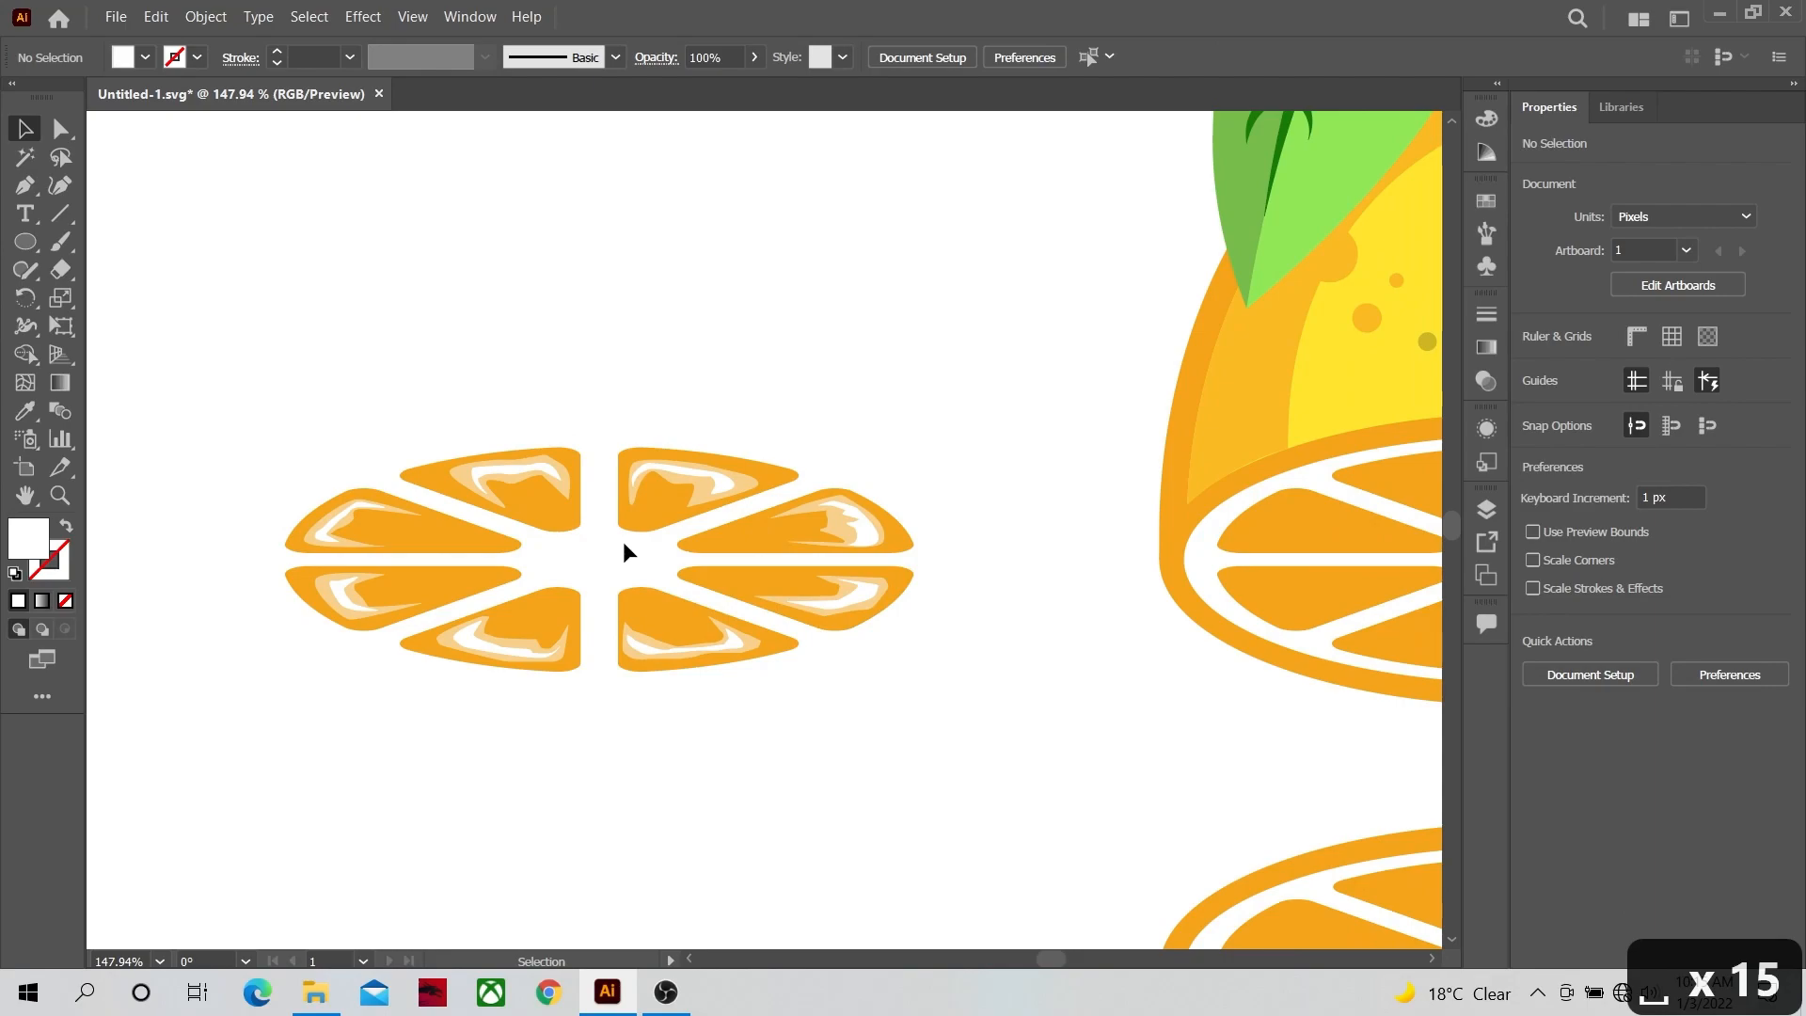
left_click(513, 469)
left_click(342, 515, "shift")
left_click(355, 591, "shift")
left_click(522, 654, "shift")
left_click(656, 651, "shift")
left_click(845, 598, "shift")
left_click(861, 535, "shift")
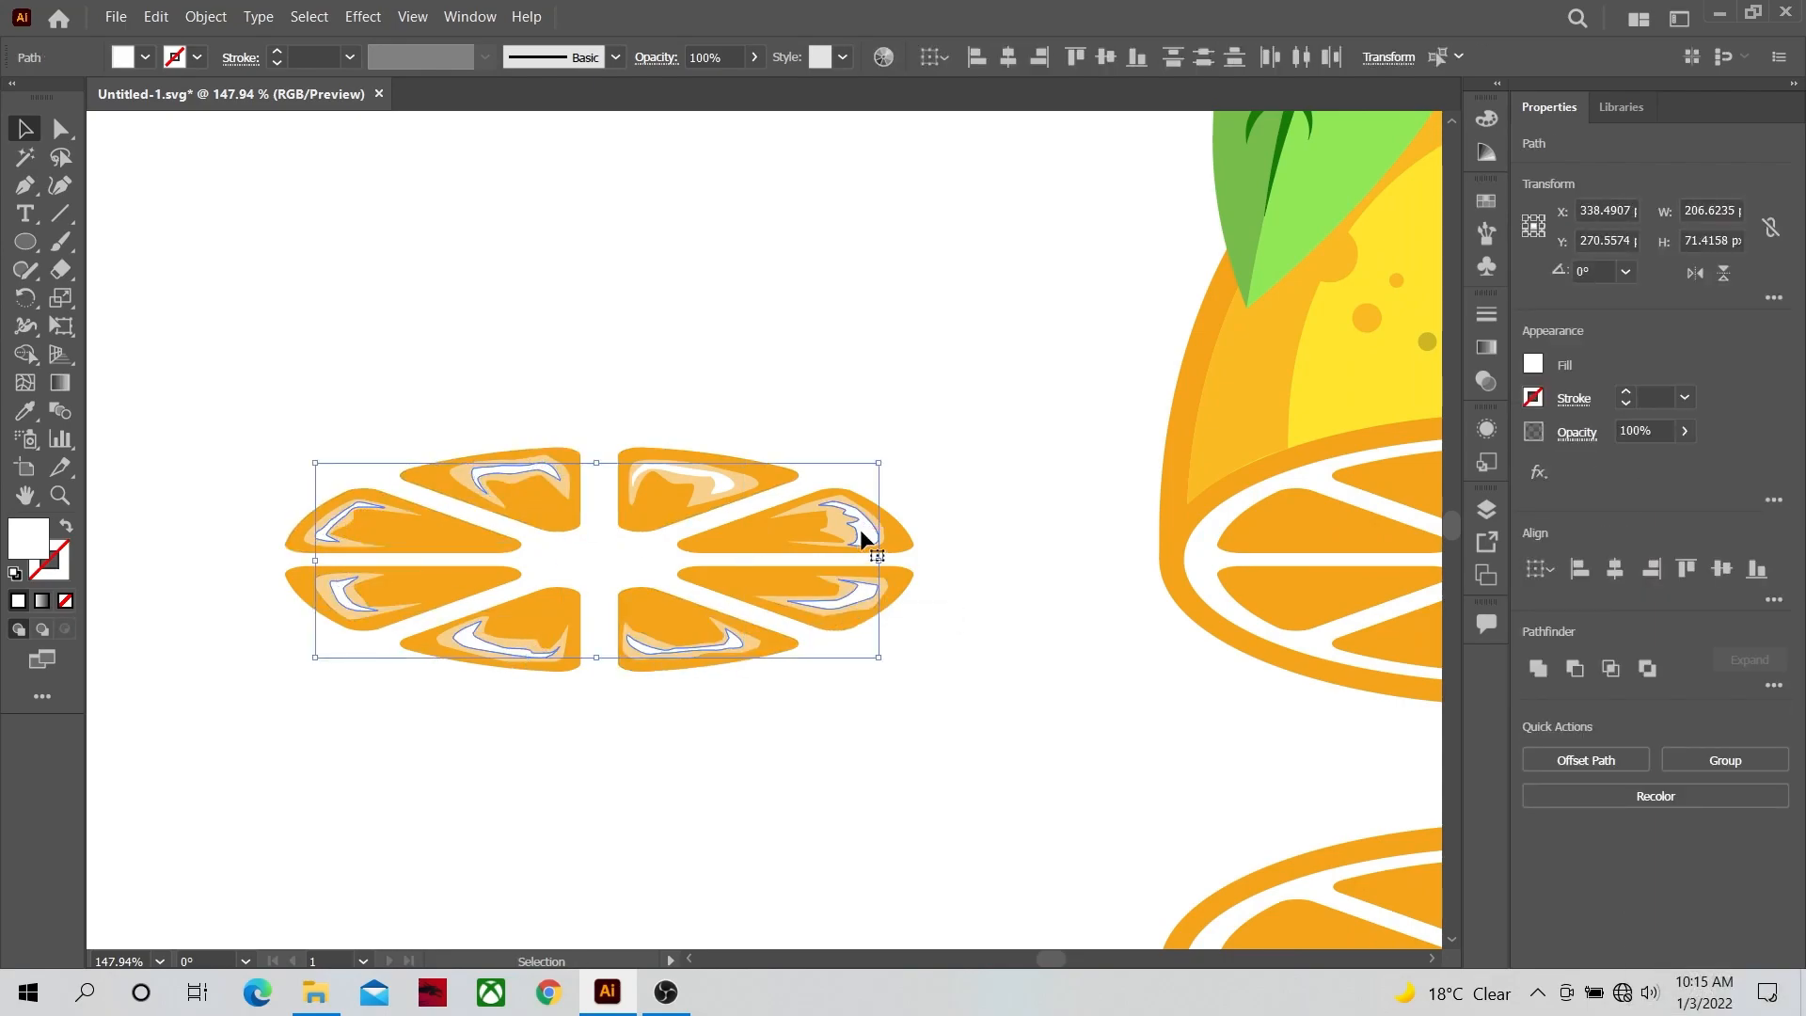
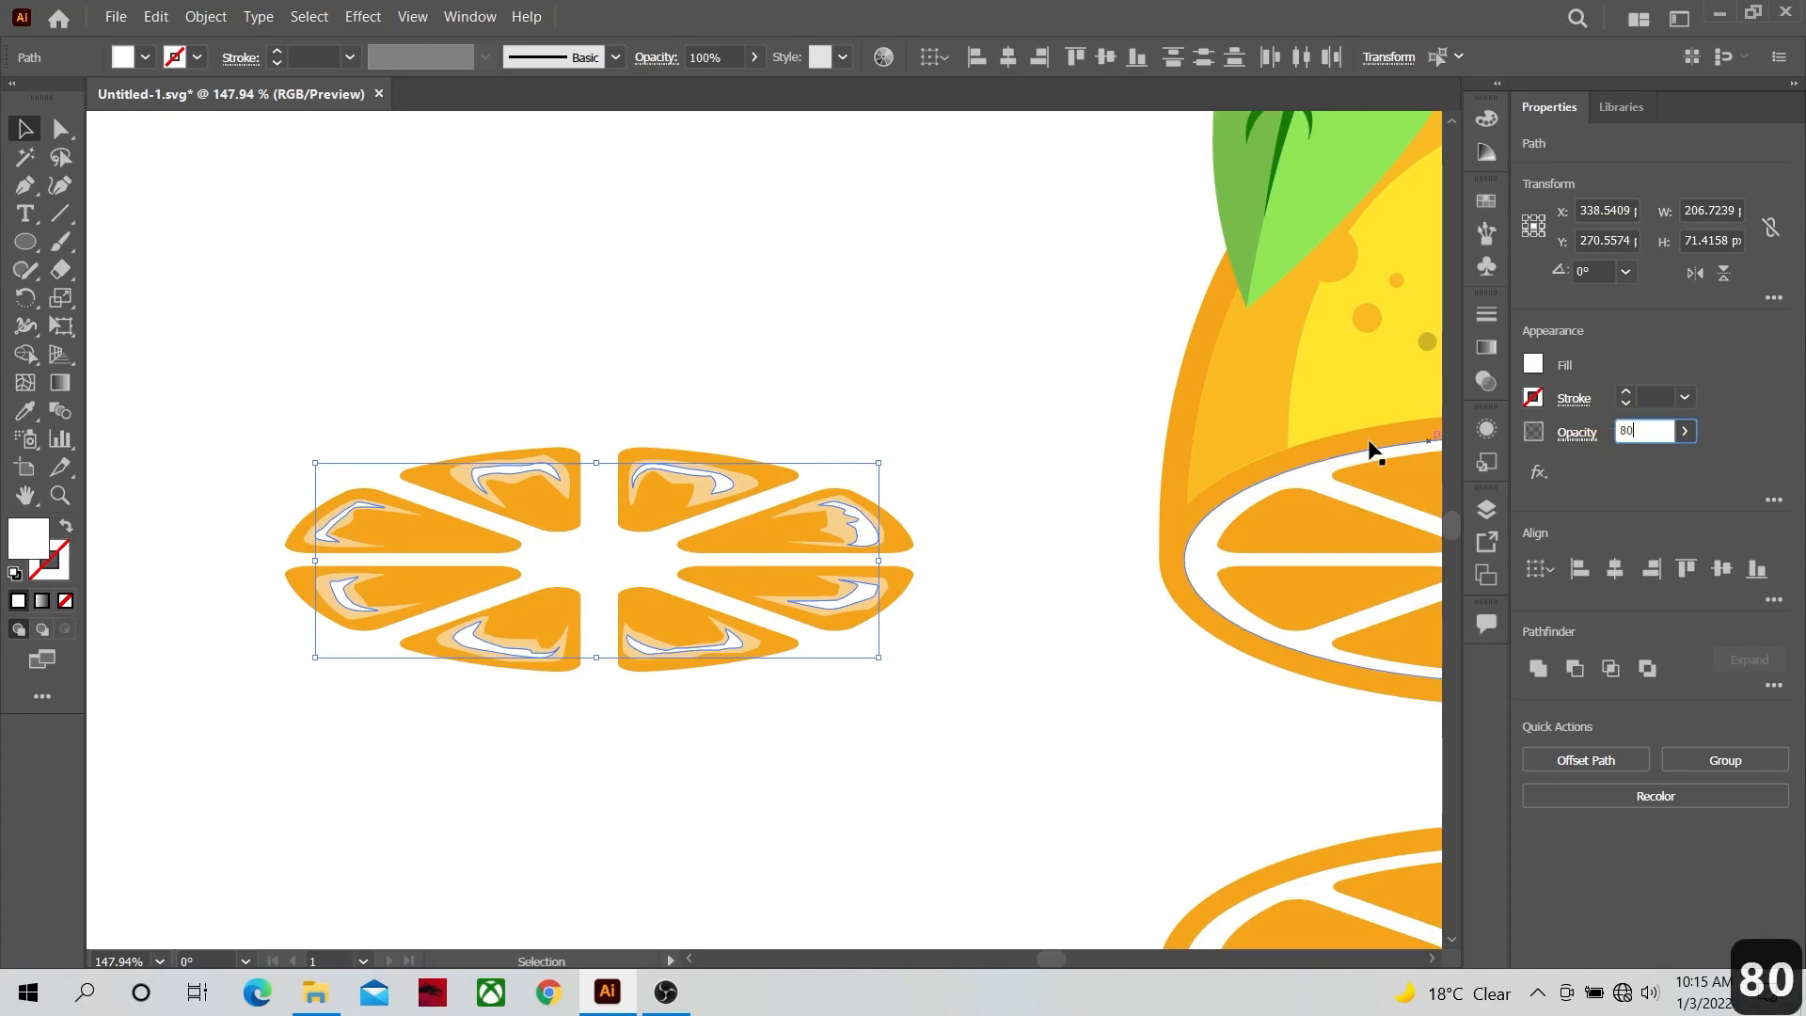
key("Return")
left_click(988, 483)
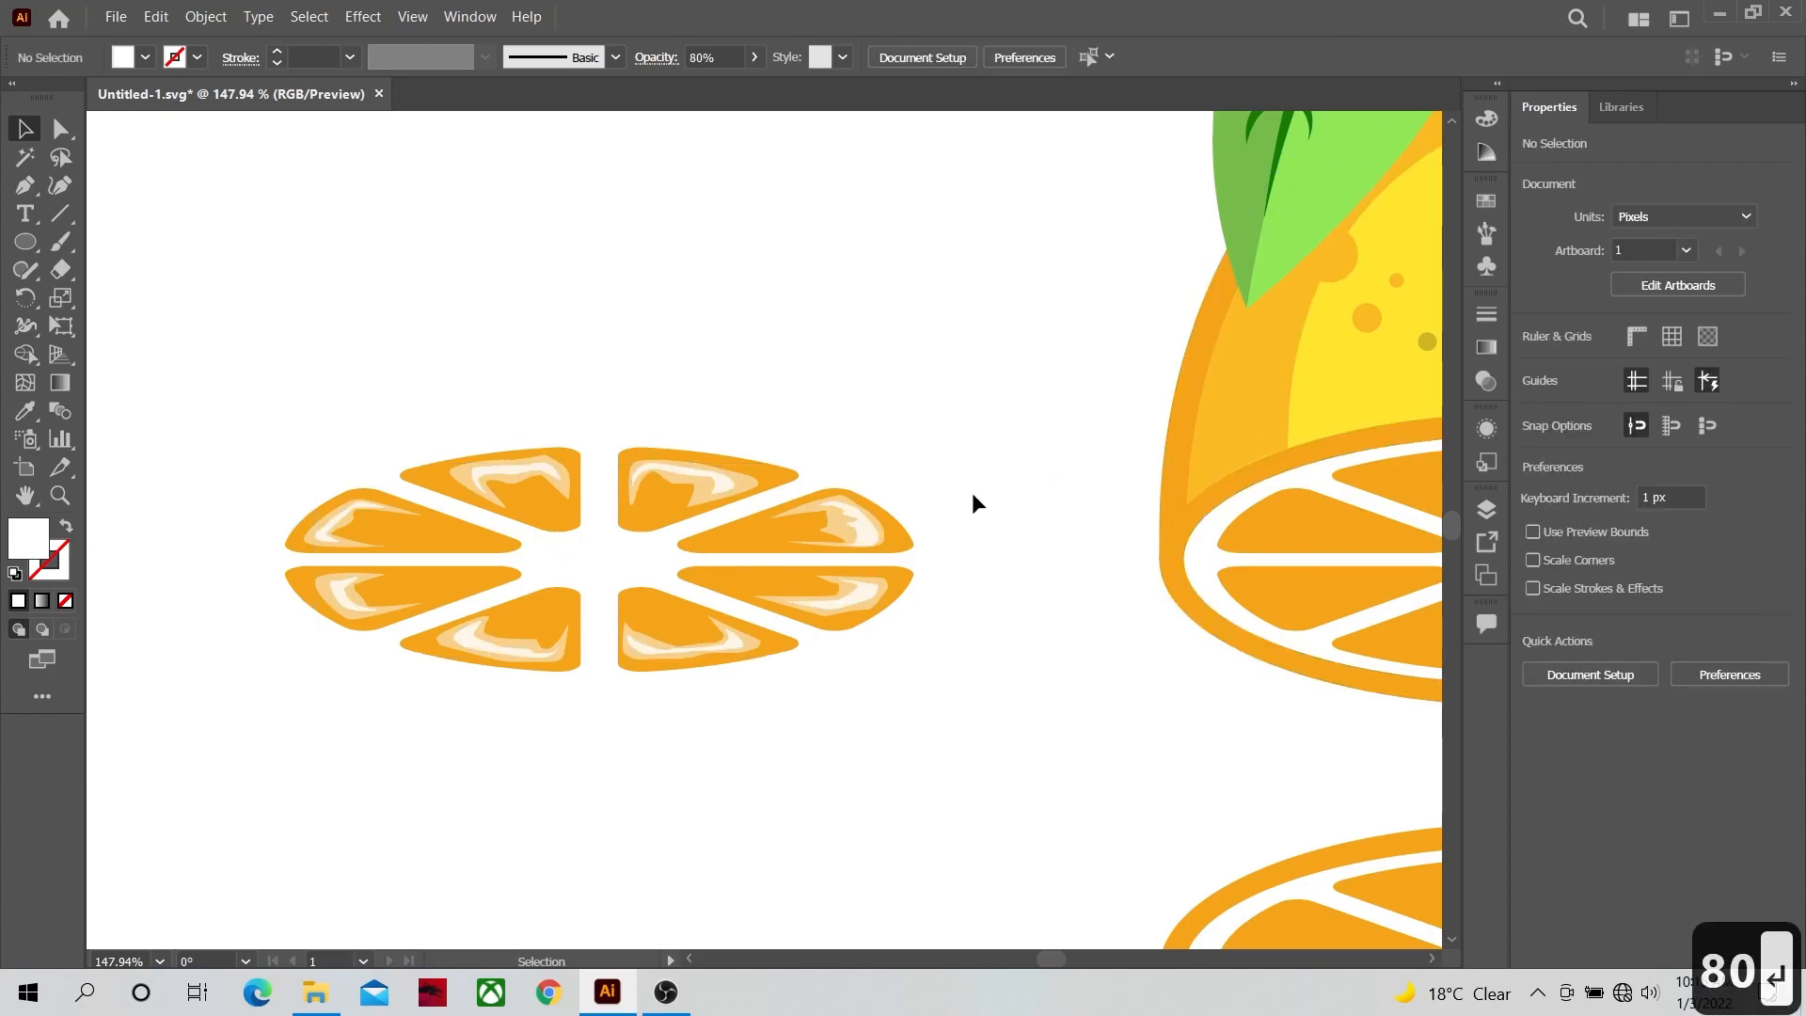
Step: Delete the separate set of orange segments and group the remaining highlight and accent shapes
left_click(762, 547)
key("Delete")
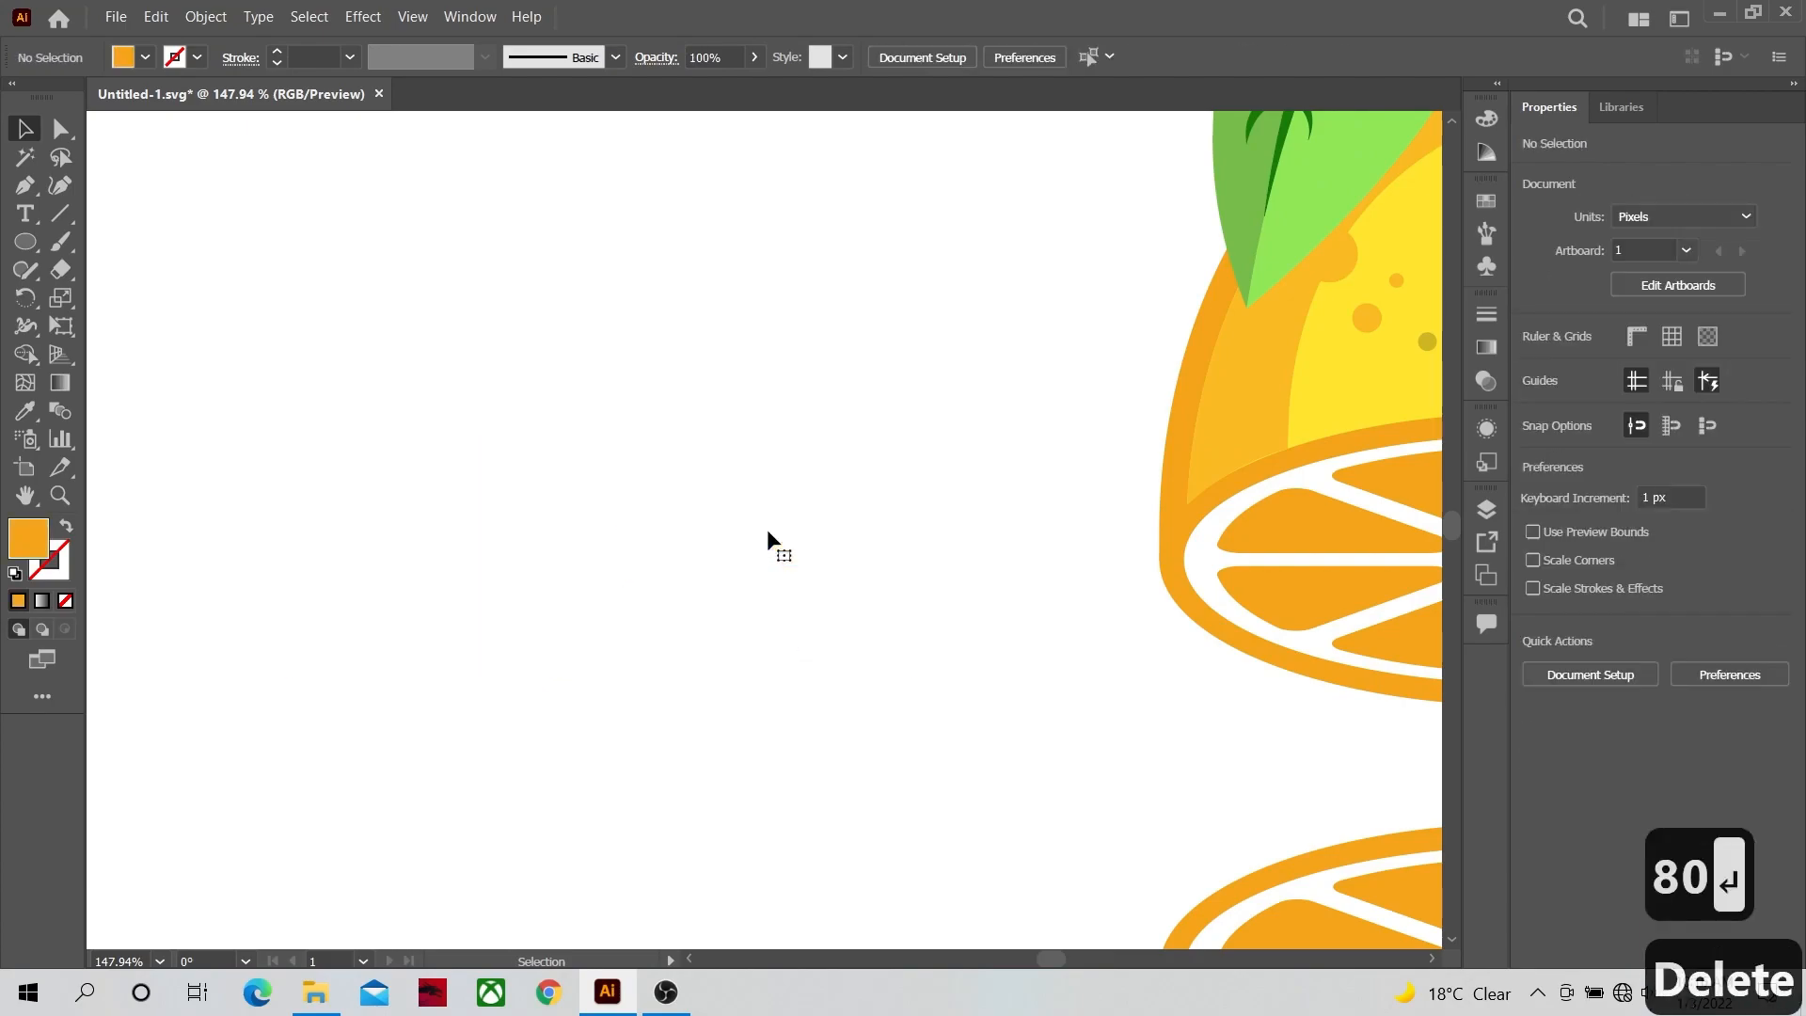
left_click_drag(960, 344, 337, 711)
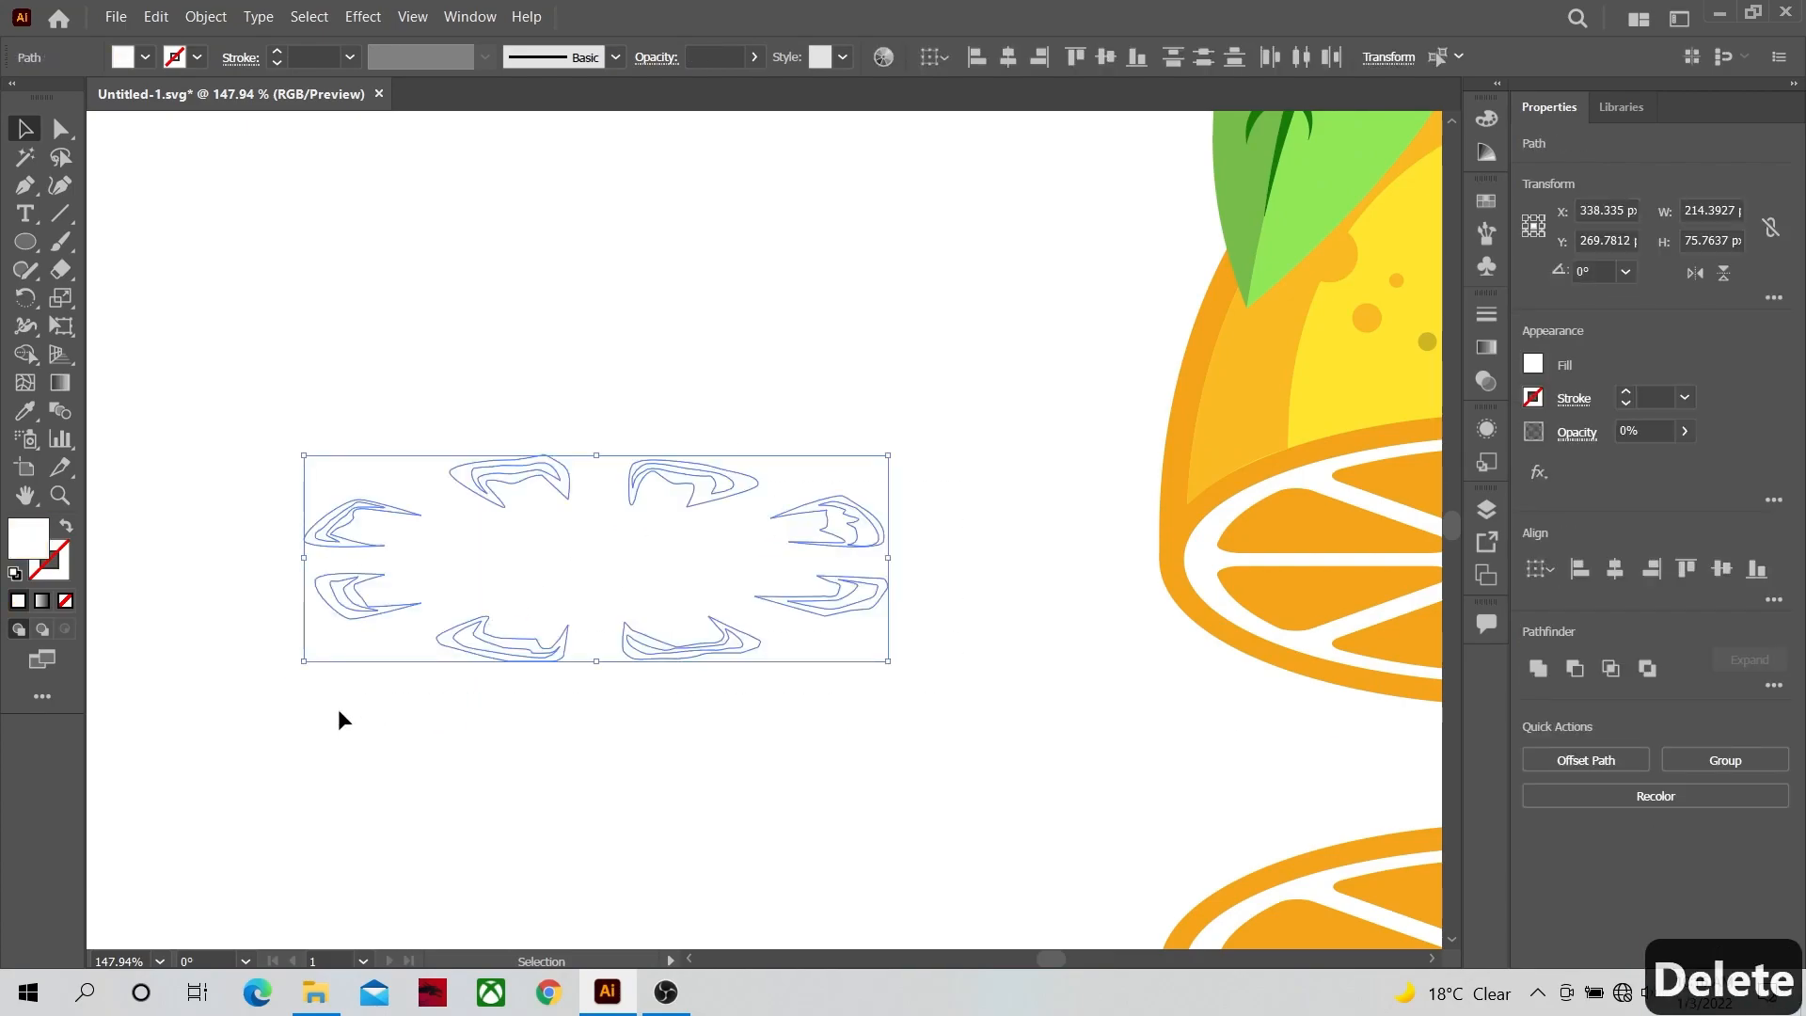
key("ctrl+g")
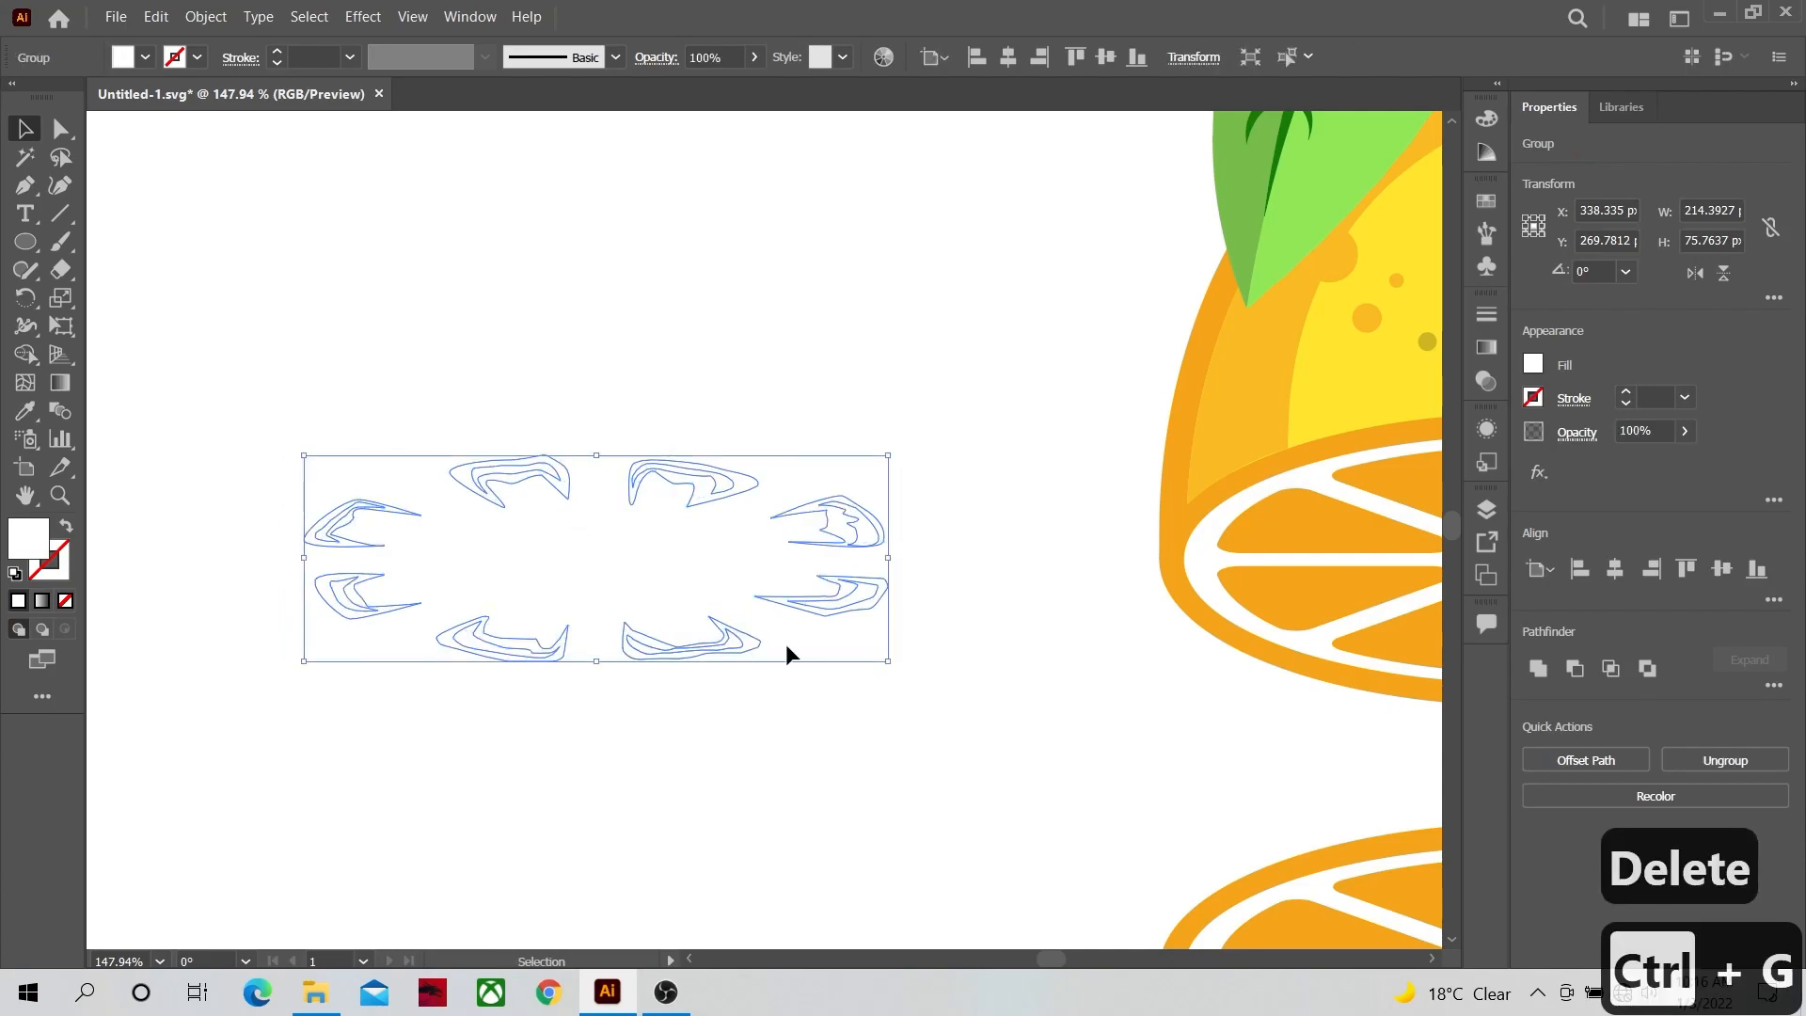
Step: Move the grouped highlights onto the orange segments of the upper lemon half's cut face
scroll(1024, 691, "right", 10)
left_click(284, 562)
left_click_drag(240, 566, 1174, 570)
left_click(1219, 793)
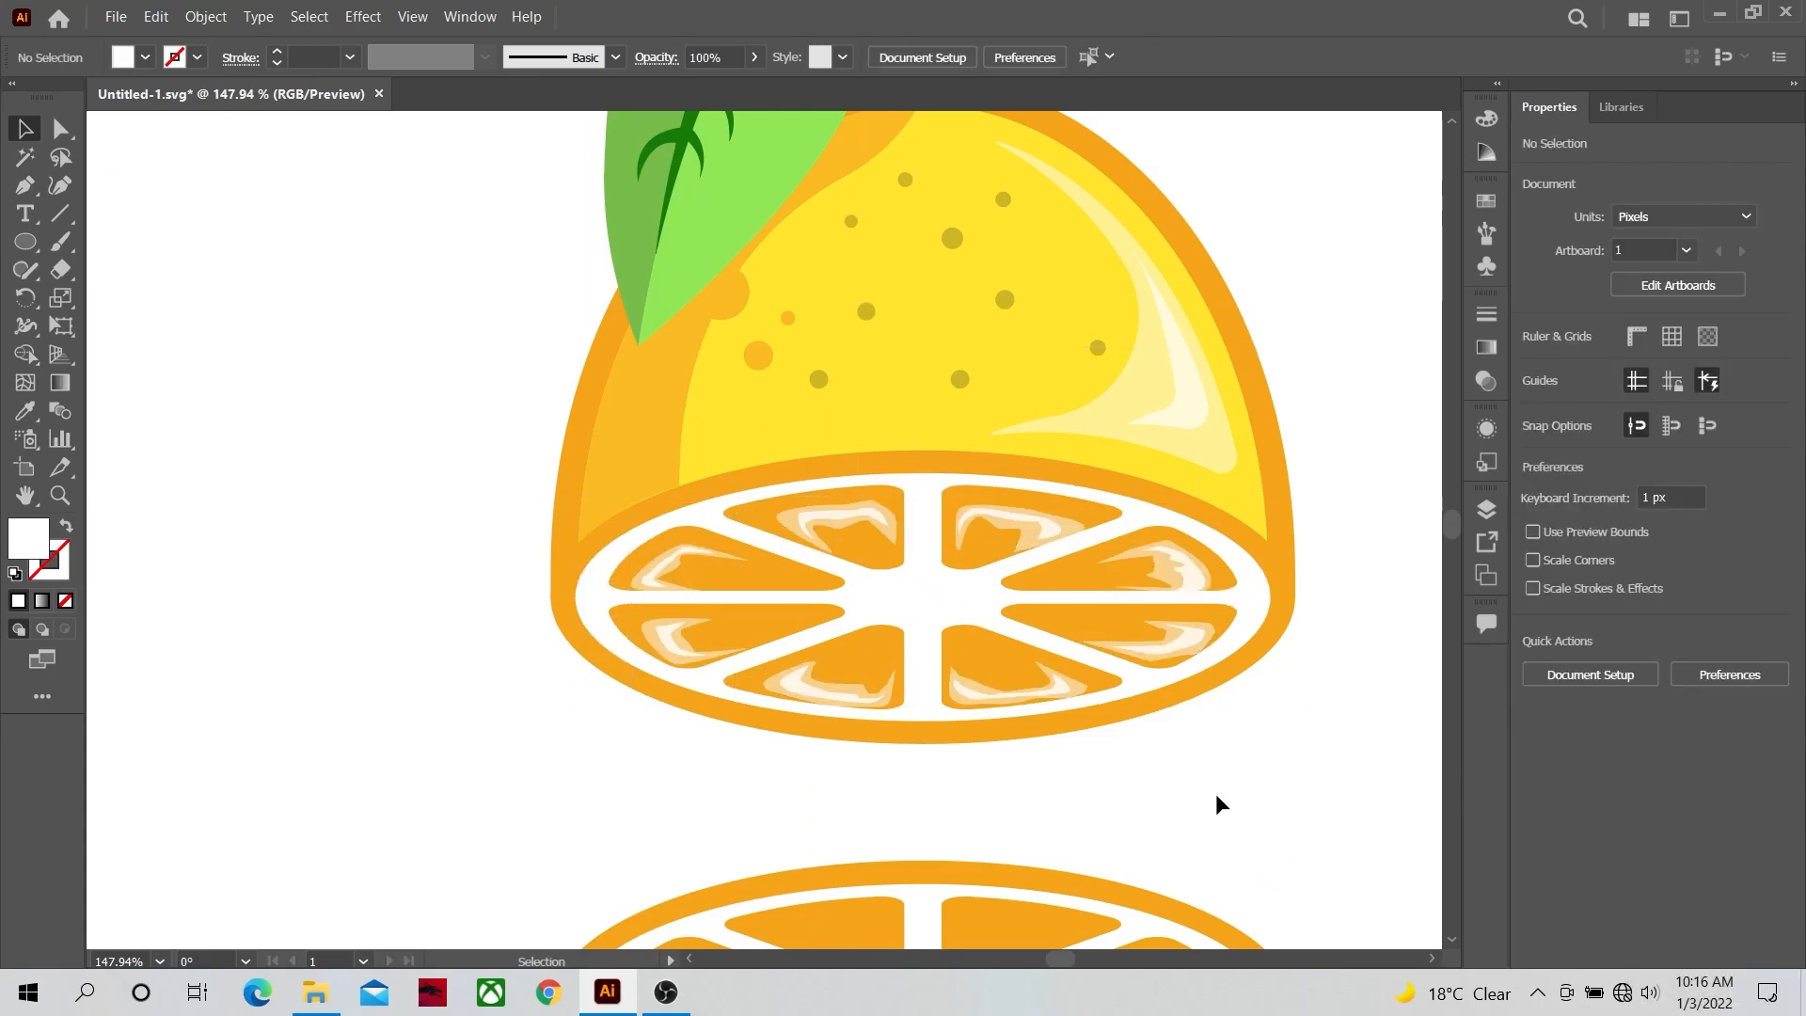
Step: Reflect a copy of the highlight group across the horizontal axis and place it over the lower lemon half's segments
scroll(1125, 815, "down", 2)
left_click_drag(897, 461, 893, 463)
left_click(1041, 704)
left_click_drag(1035, 708, 945, 531)
left_click(907, 448)
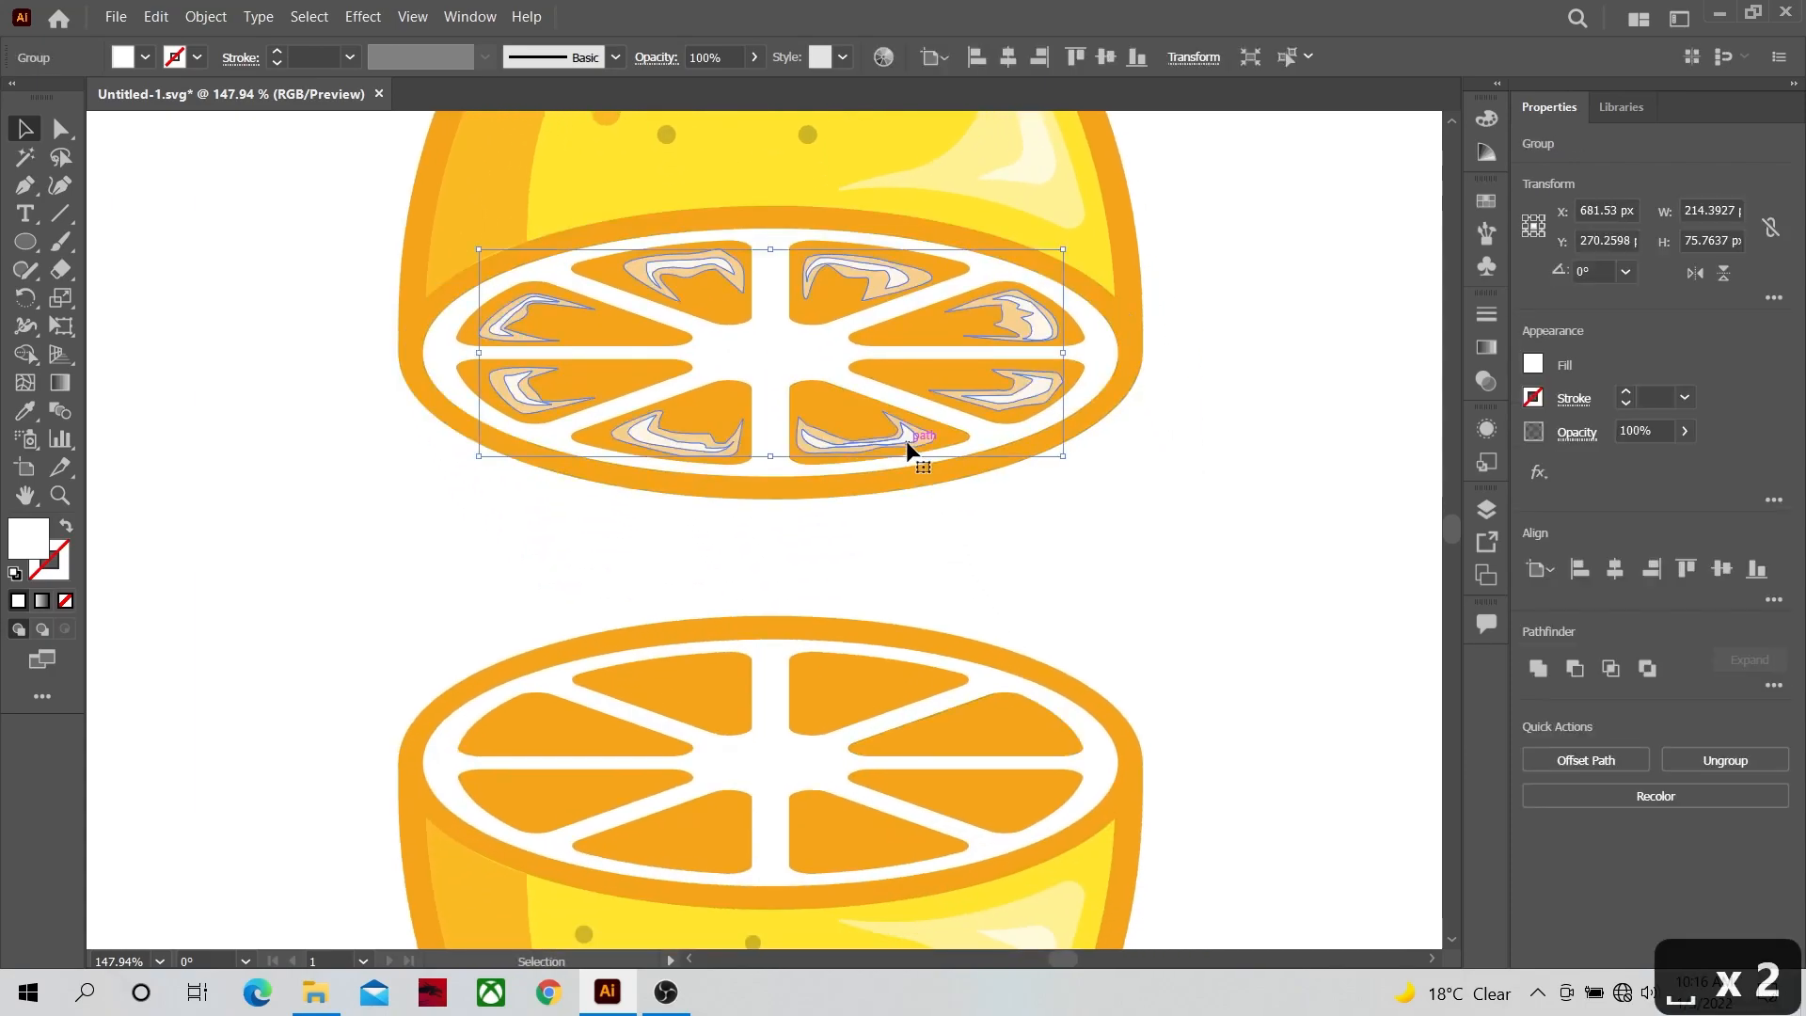
right_click(906, 448)
mouse_move(1007, 670)
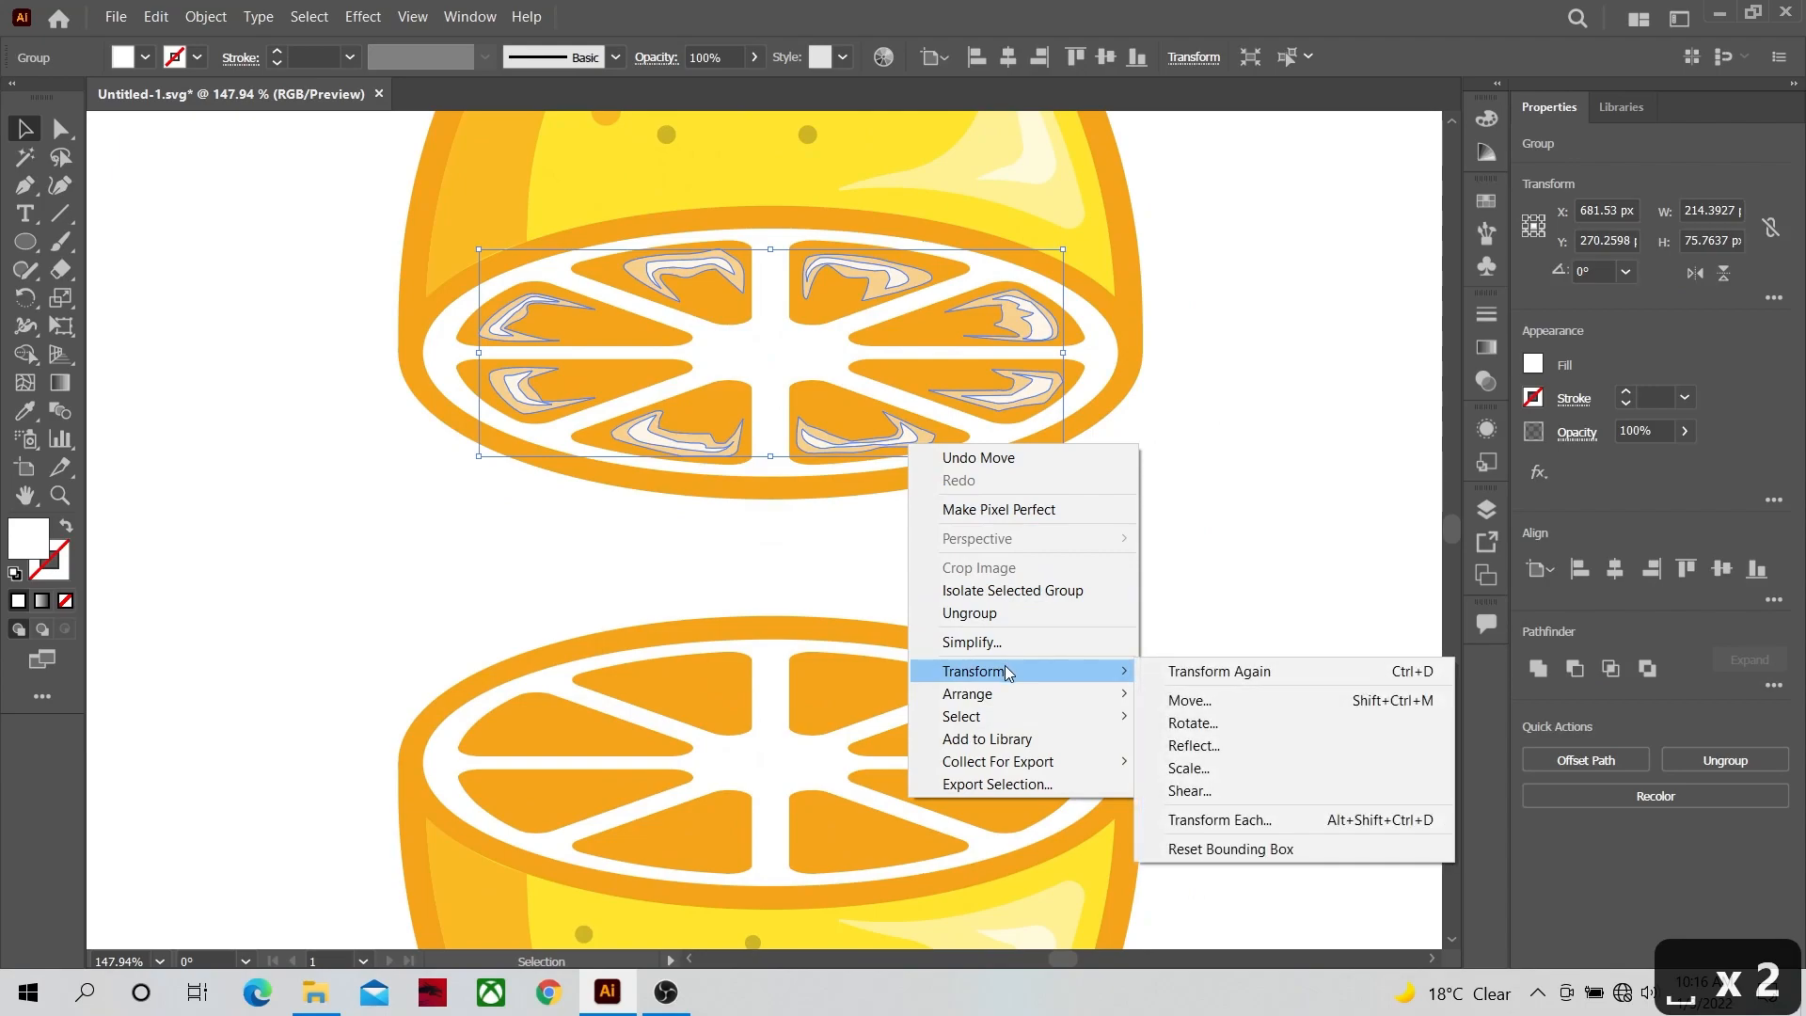
left_click(1185, 745)
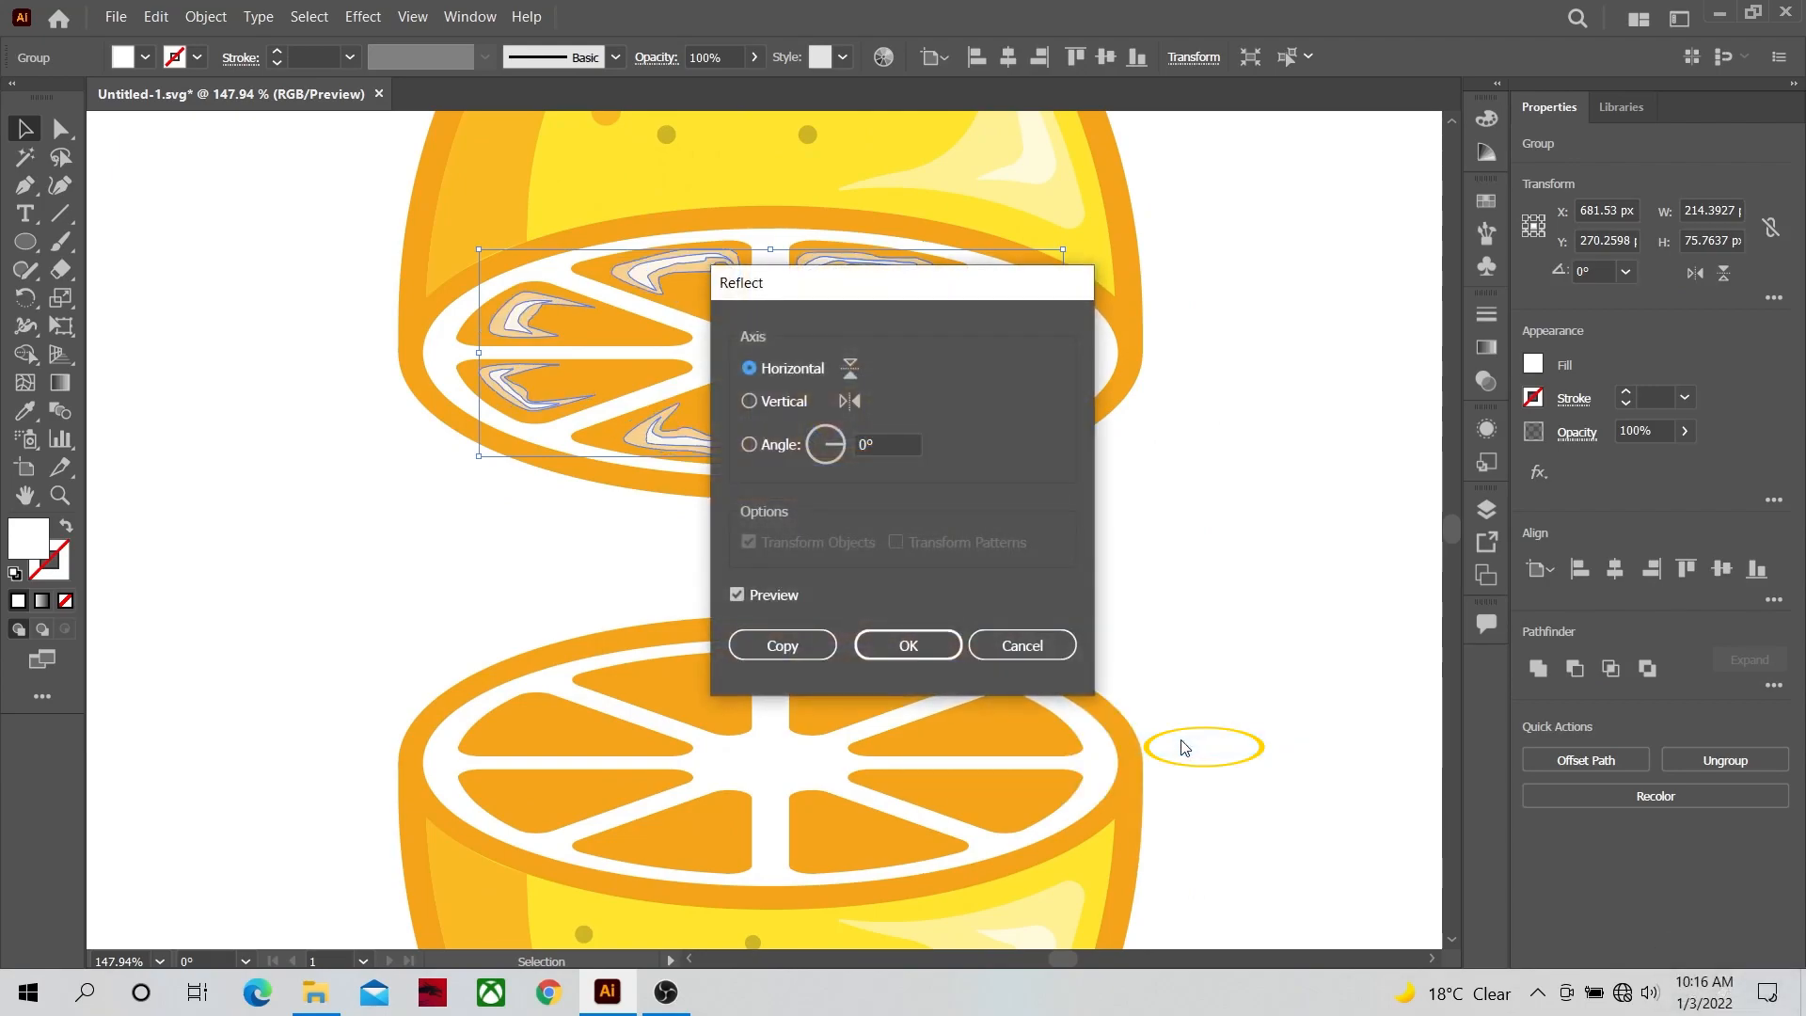
left_click(822, 646)
left_click_drag(1021, 395, 1010, 790)
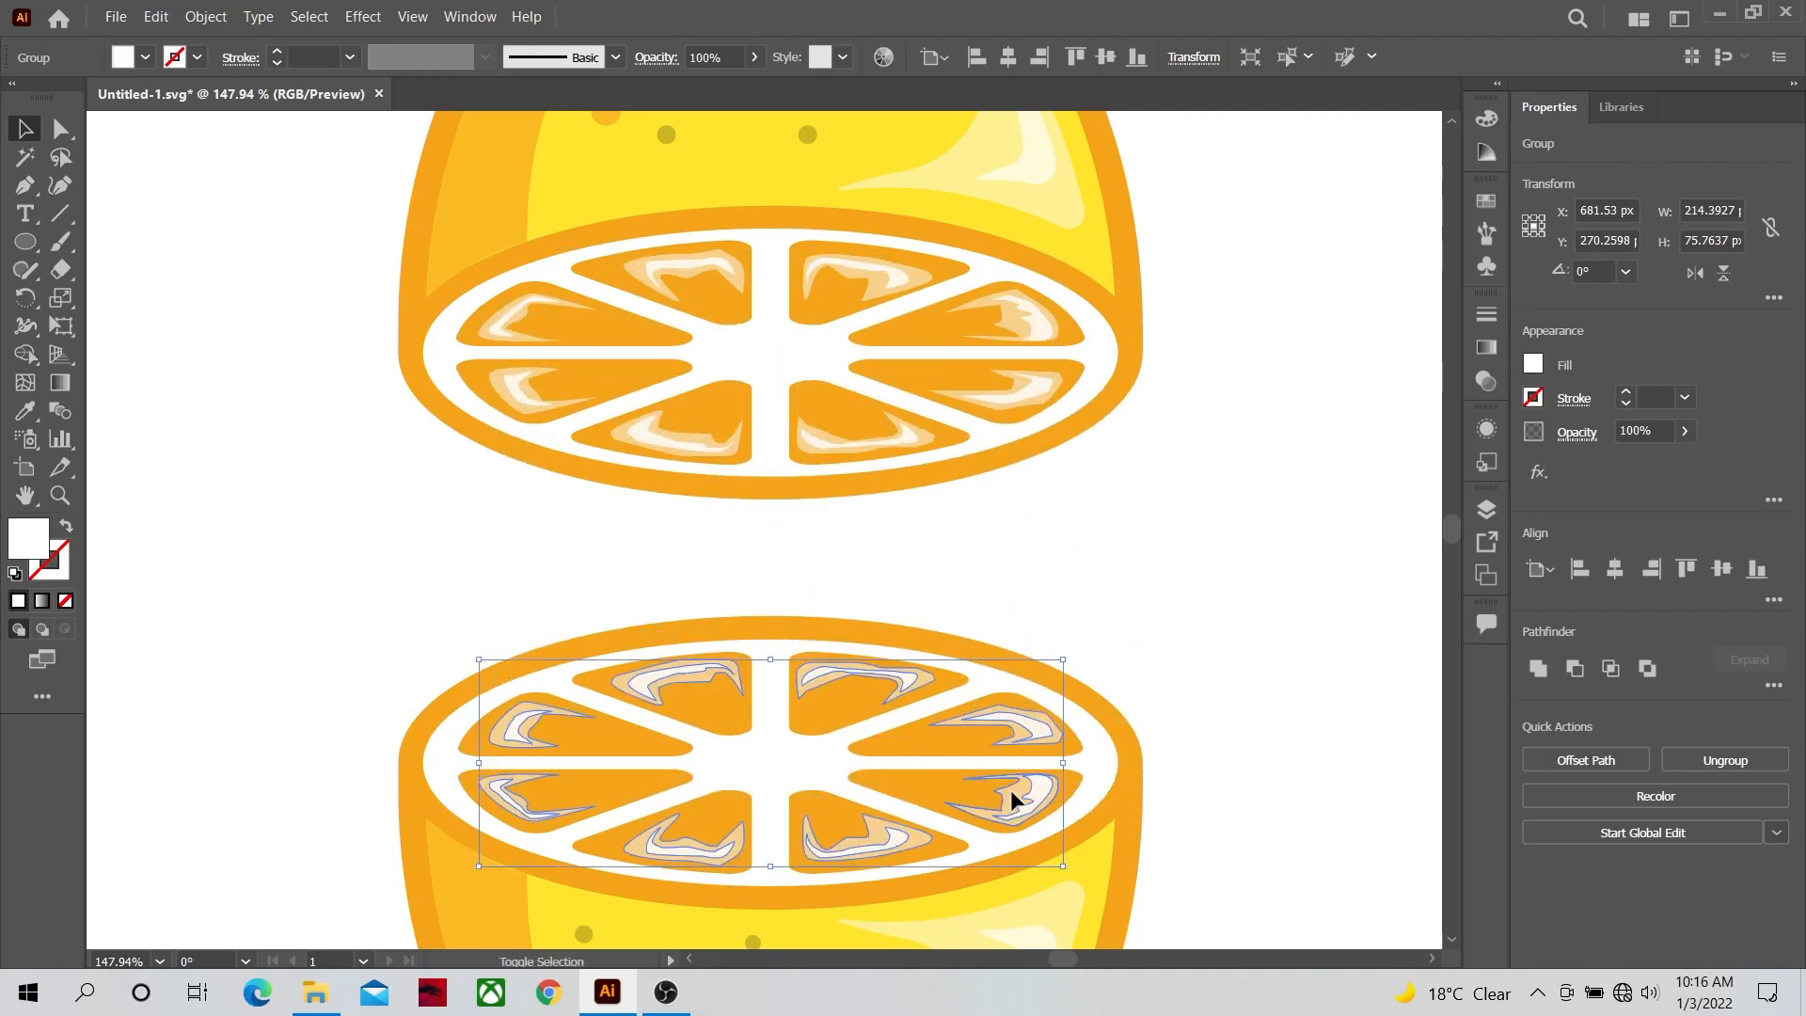
left_click(1046, 628)
Step: Draw a closed curved white highlight about 42 × 57 px along the outer side of the dark green stem
left_click(60, 496)
key("space")
left_click_drag(922, 480, 582, 589)
left_click_drag(641, 583, 849, 563)
key("space")
left_click_drag(771, 235, 1060, 545)
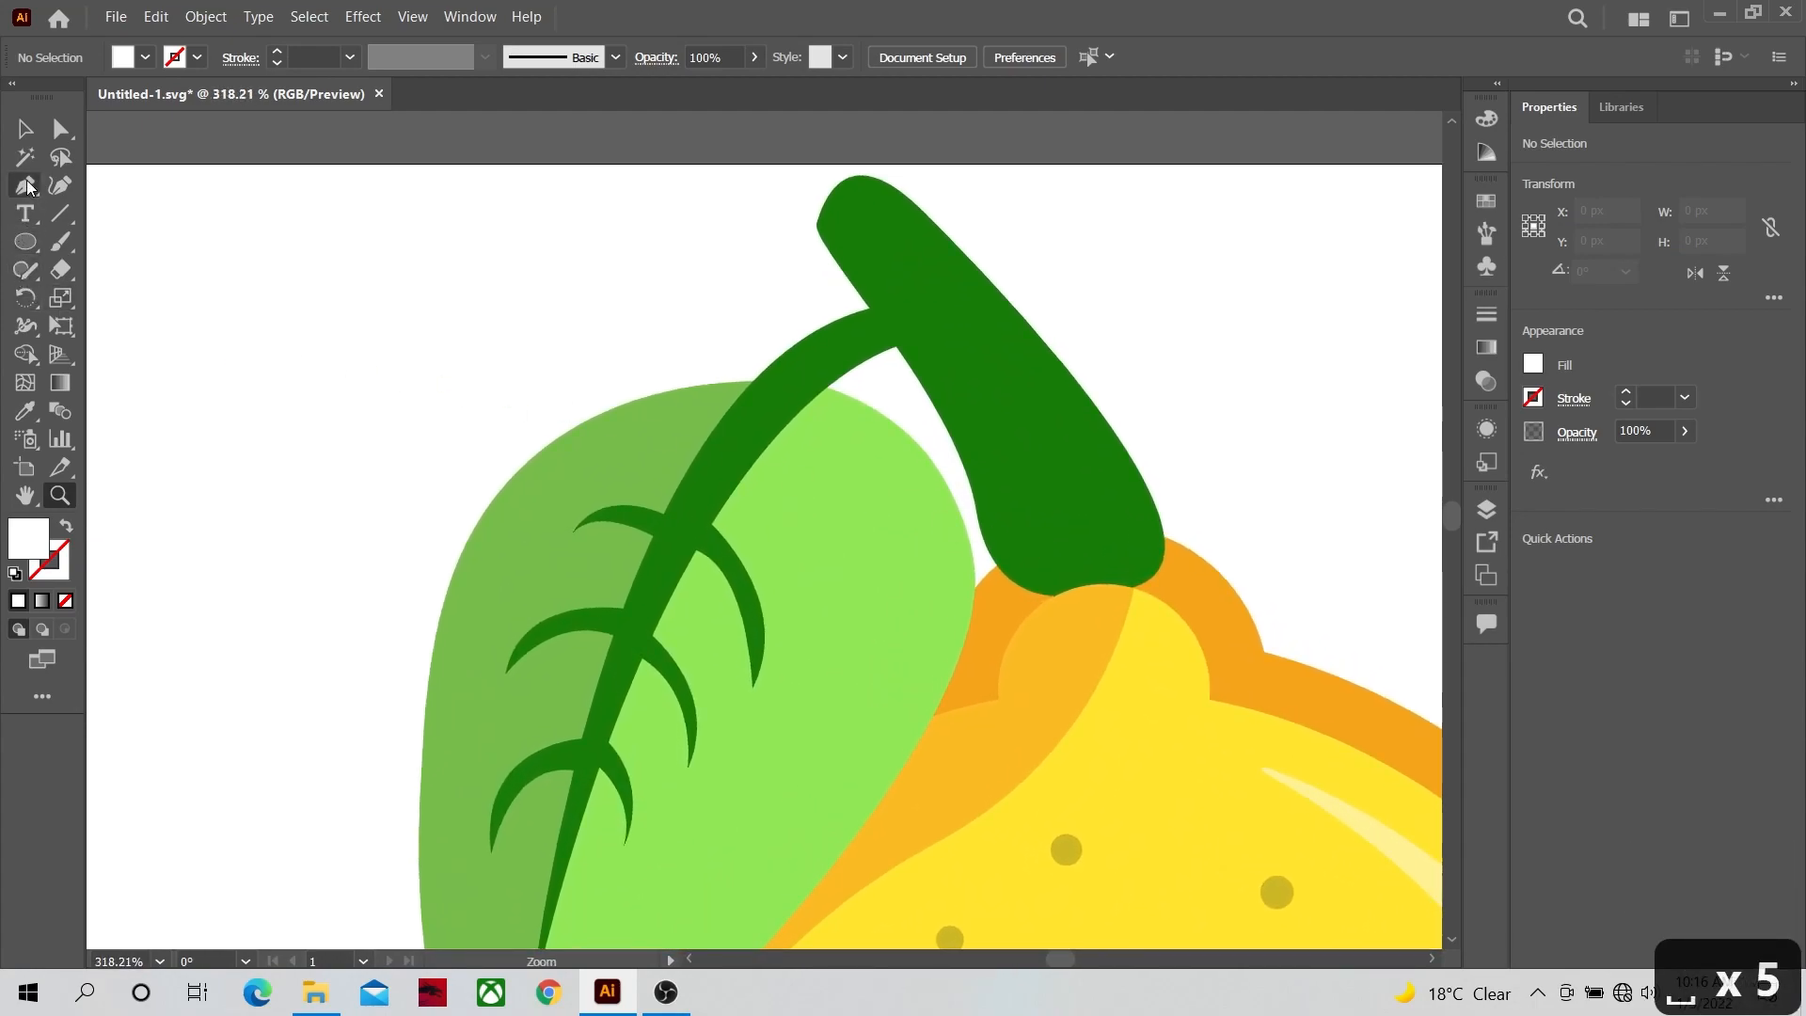
left_click(893, 216)
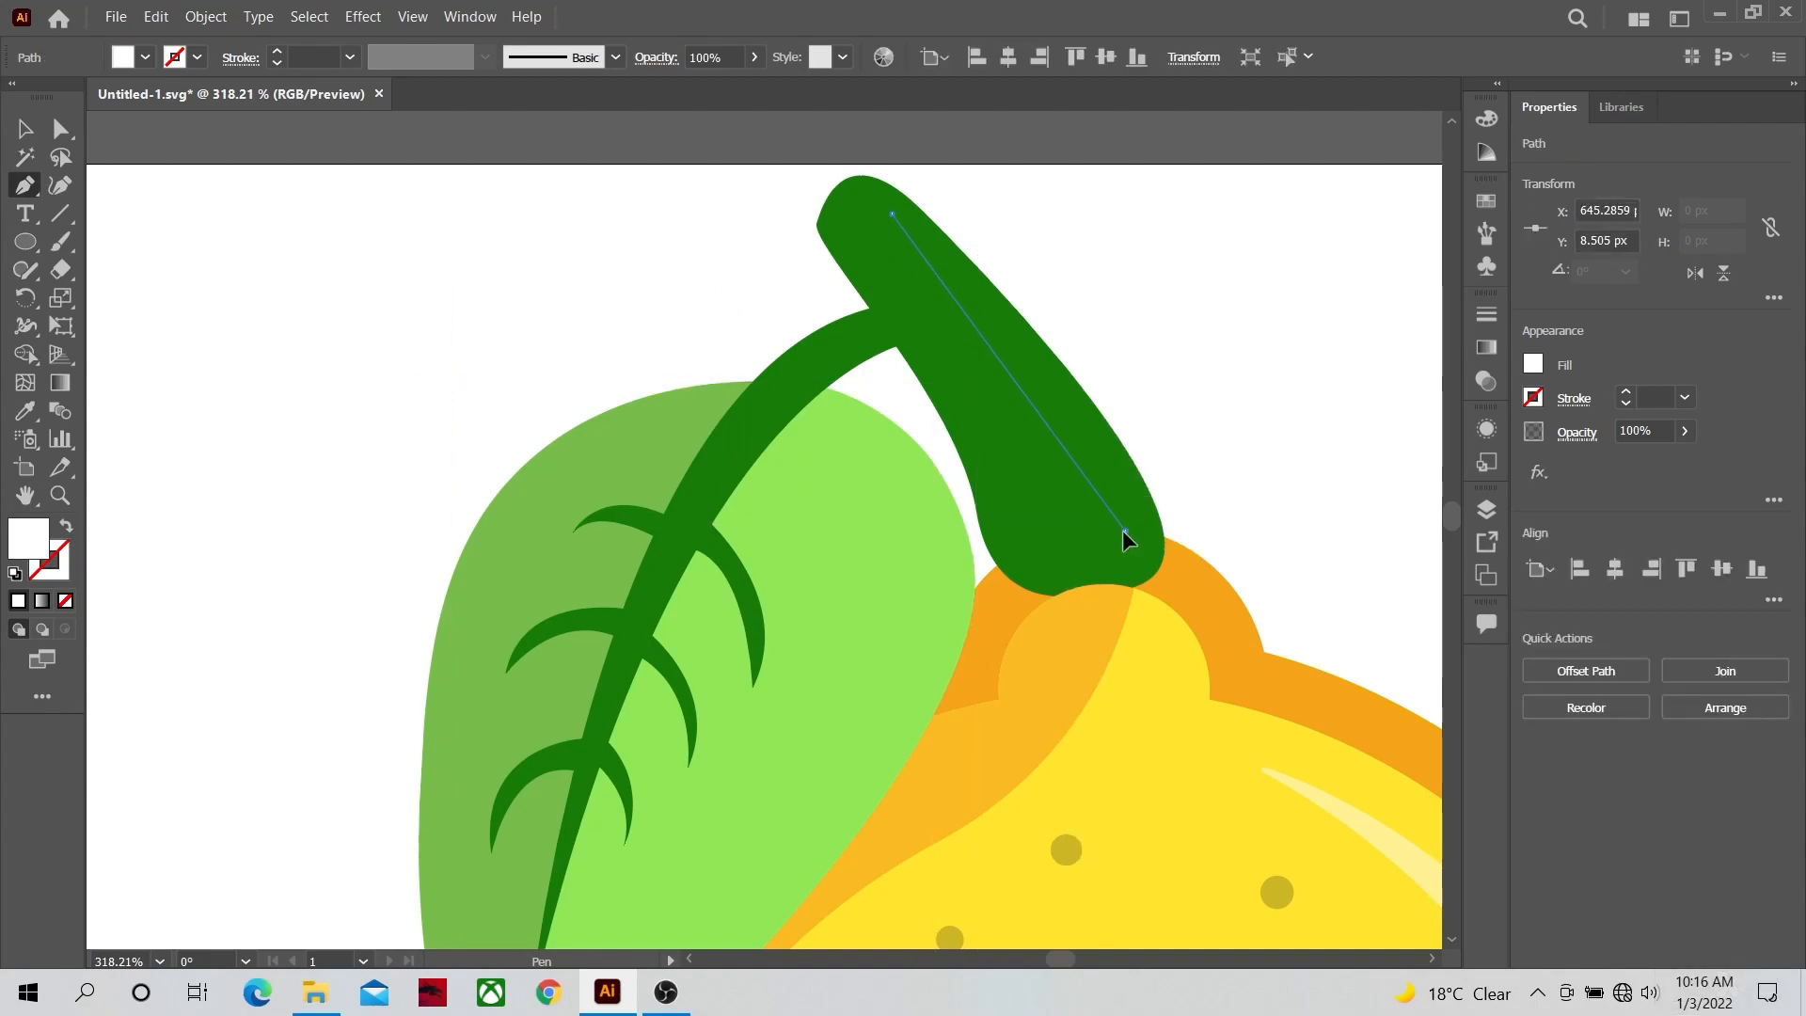
left_click_drag(1057, 556, 1050, 504)
left_click_drag(1043, 439, 1016, 395)
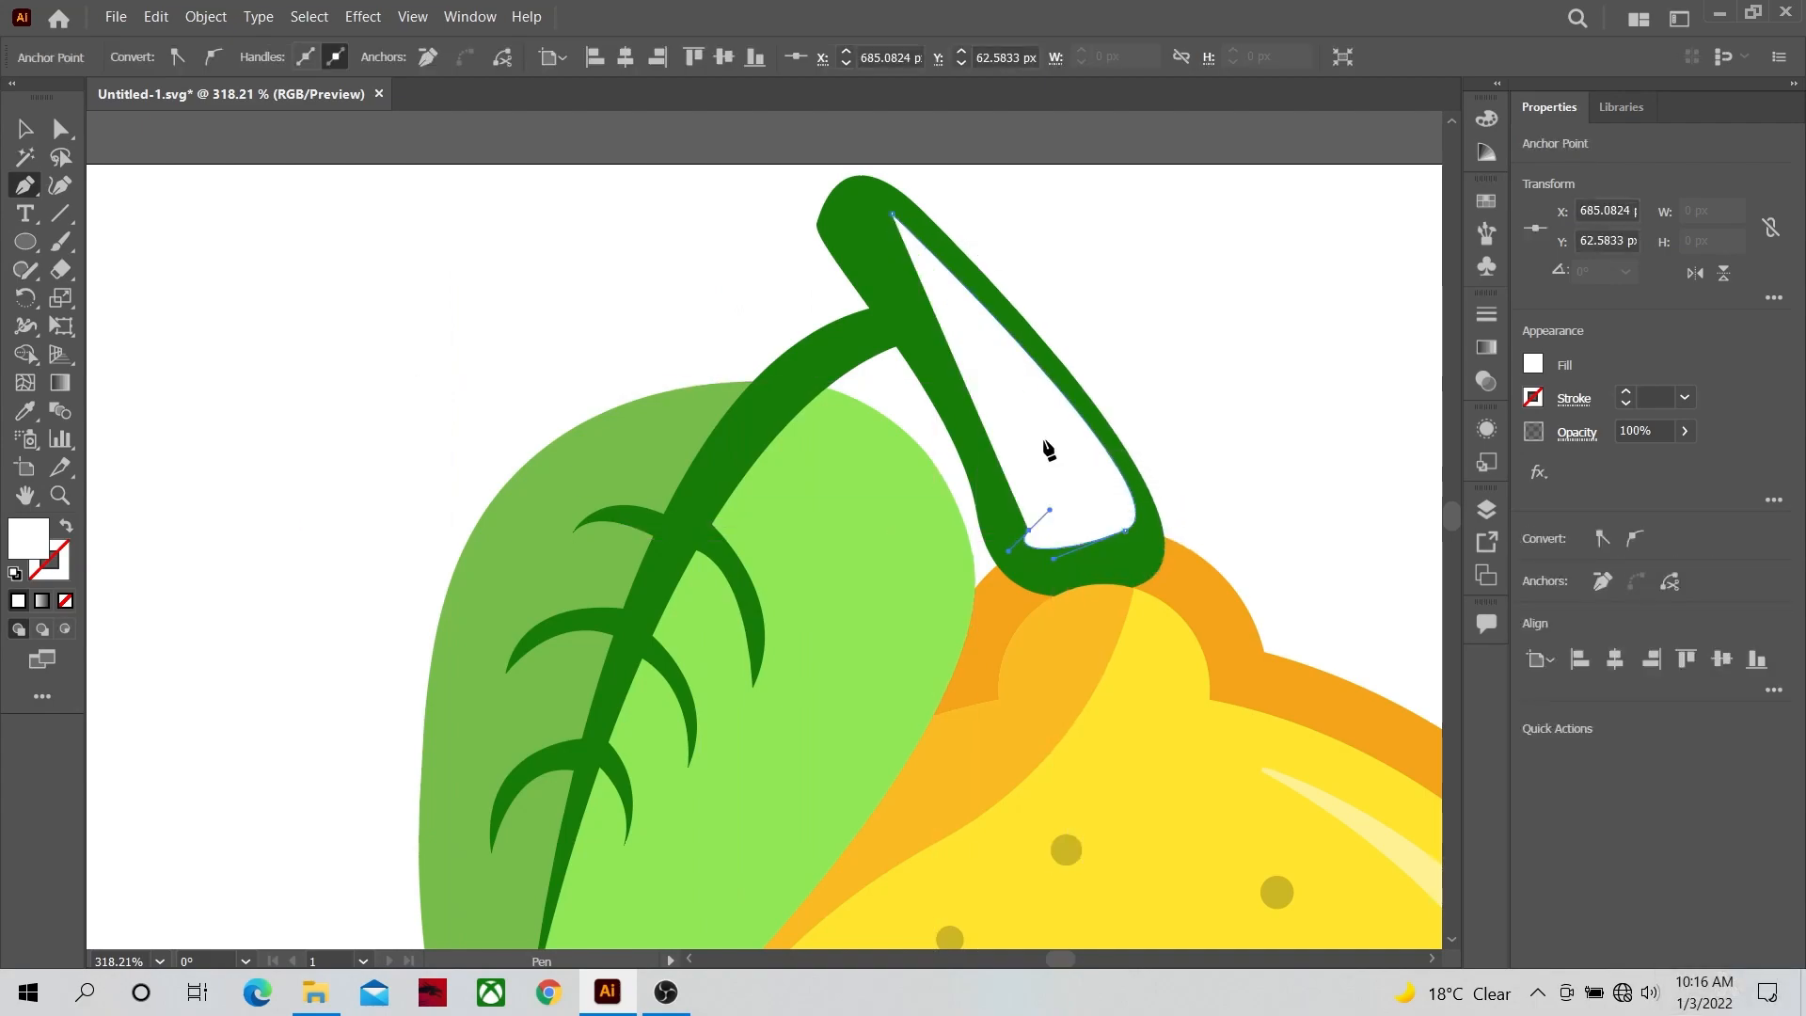
left_click(876, 209)
key("v")
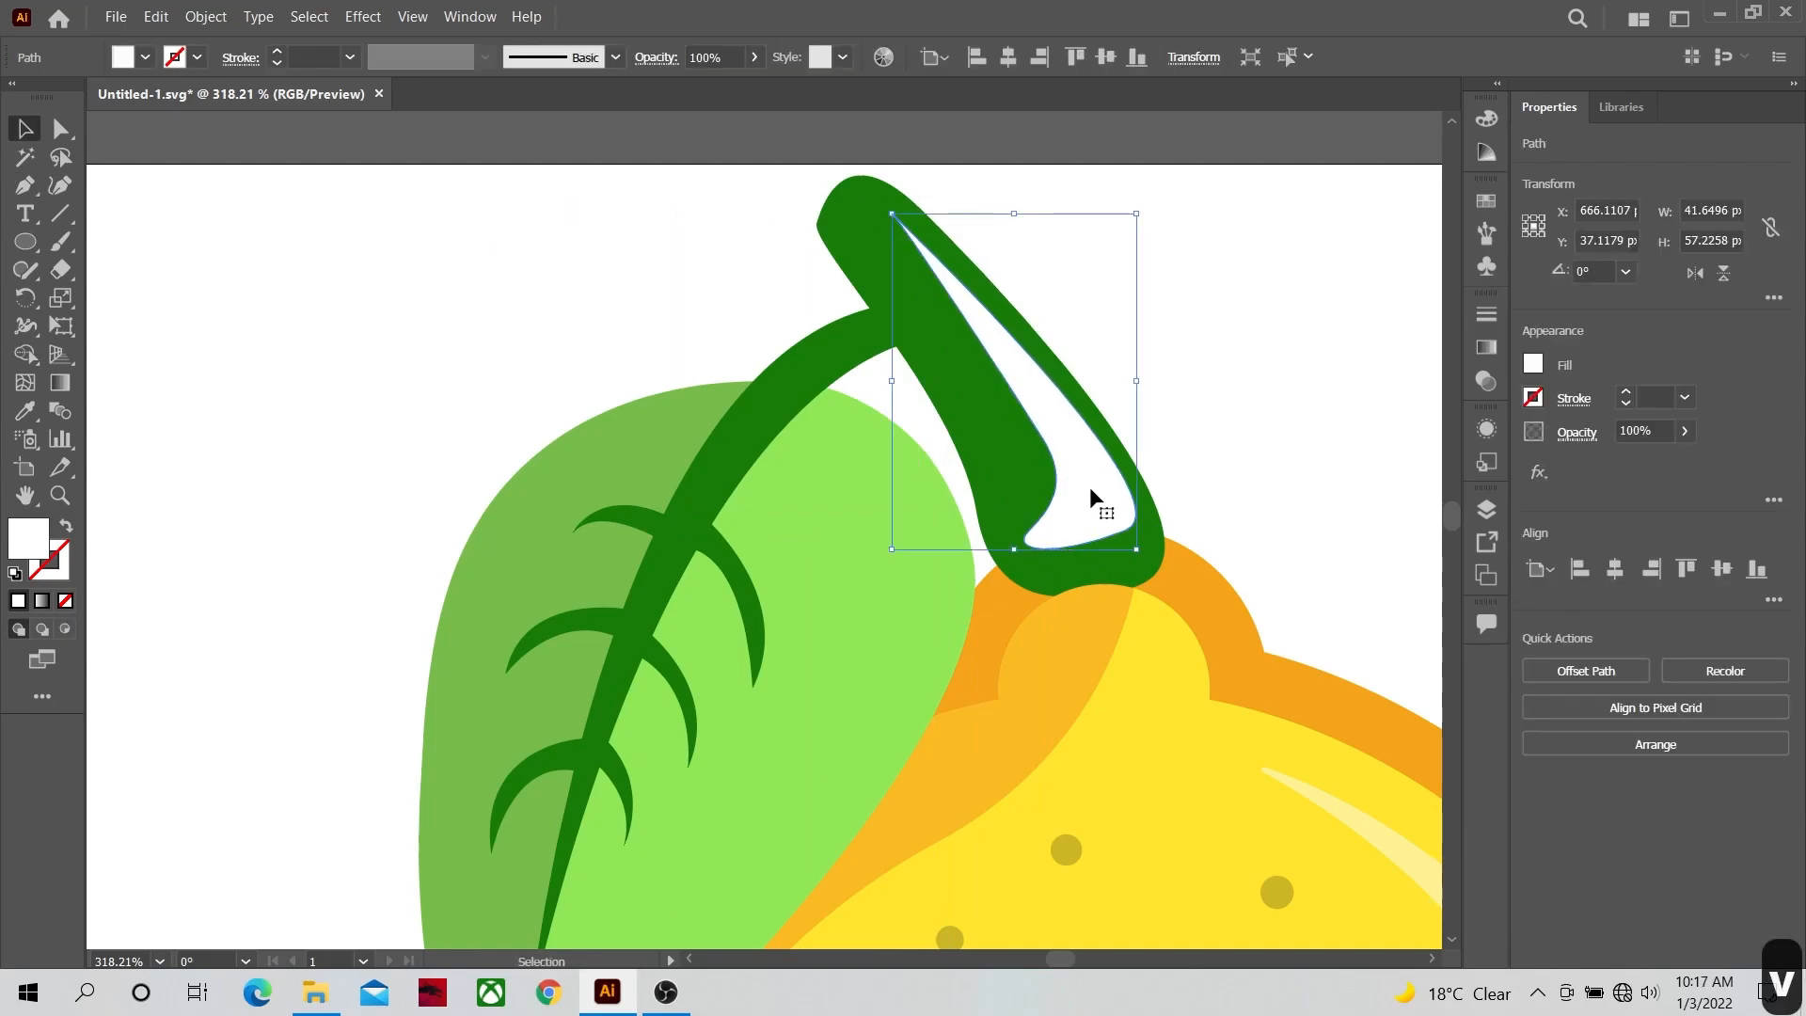
Step: Match the stem highlight to the lemon body's pale highlight at 50% opacity using the Eyedropper
left_click(25, 411)
left_click_drag(1138, 654, 871, 447)
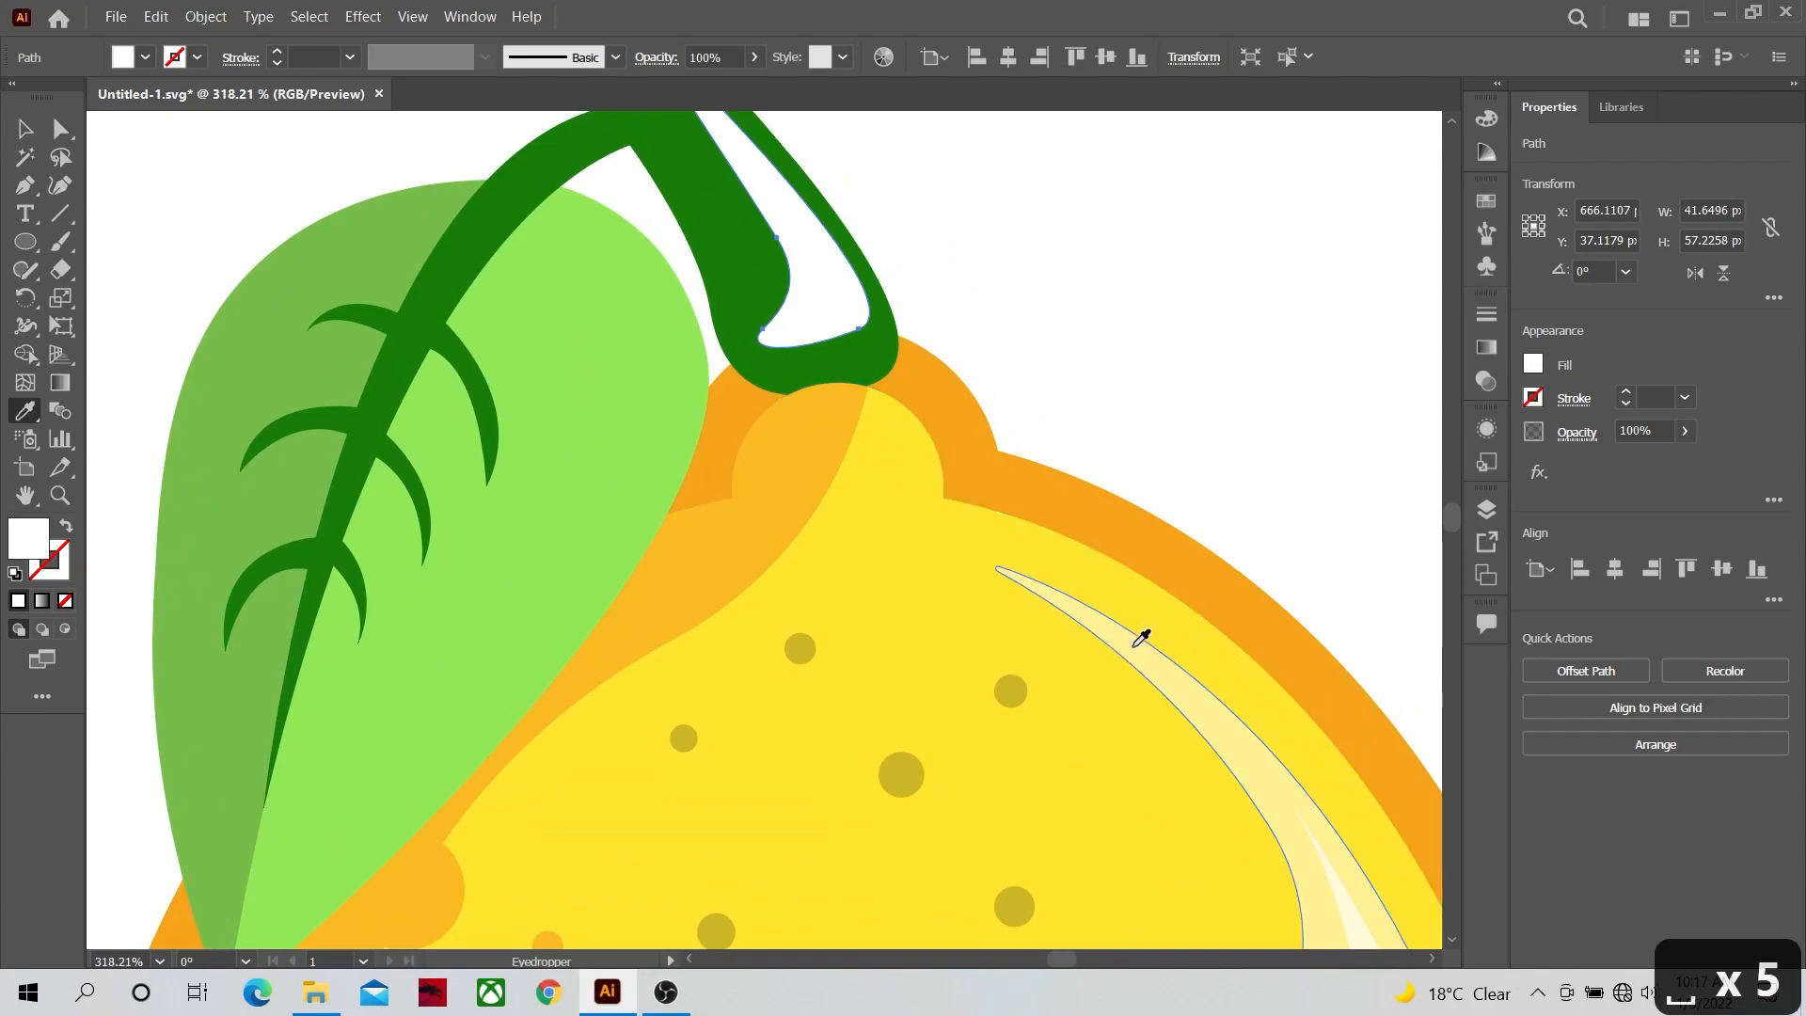
left_click(1134, 648)
Step: Draw a smaller closed curved white accent inside the lower part of the stem's pale highlight
left_click_drag(762, 337, 916, 542)
left_click_drag(660, 610, 572, 603)
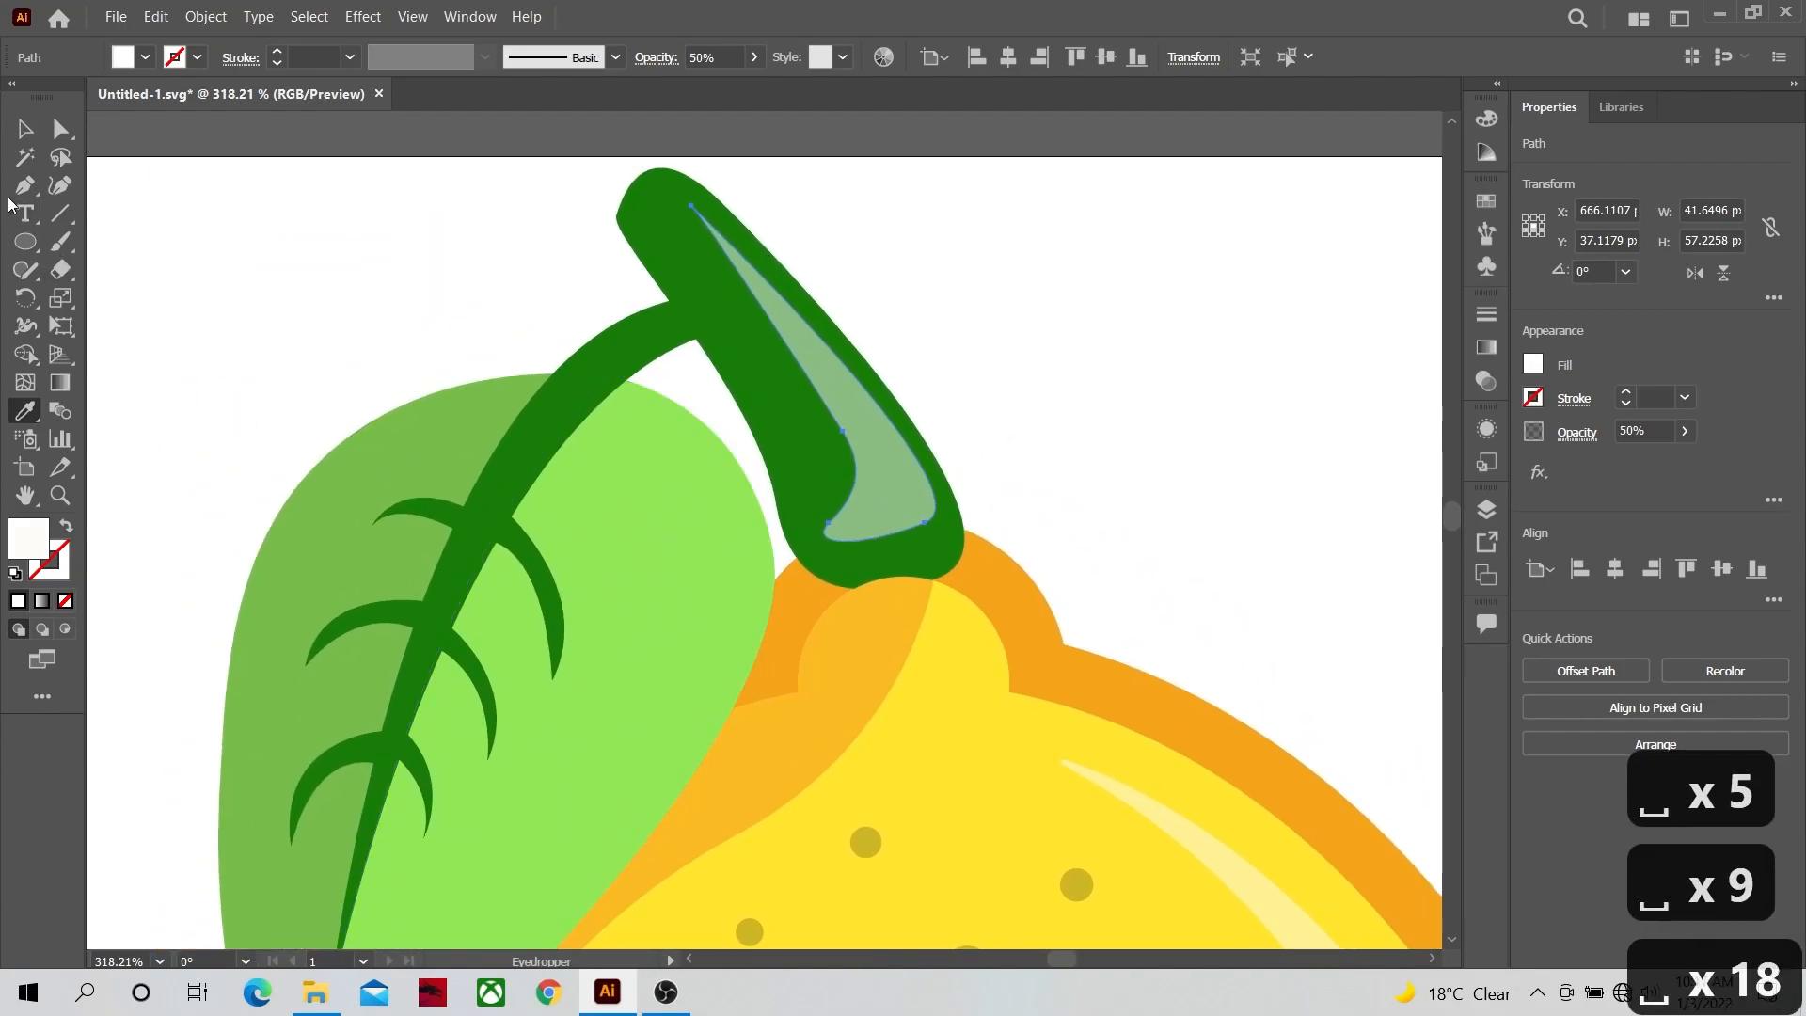
left_click(25, 186)
left_click(809, 346)
mouse_move(895, 508)
left_mouse_down()
mouse_move(833, 529)
mouse_move(873, 499)
left_mouse_up()
left_click_drag(865, 437, 855, 418)
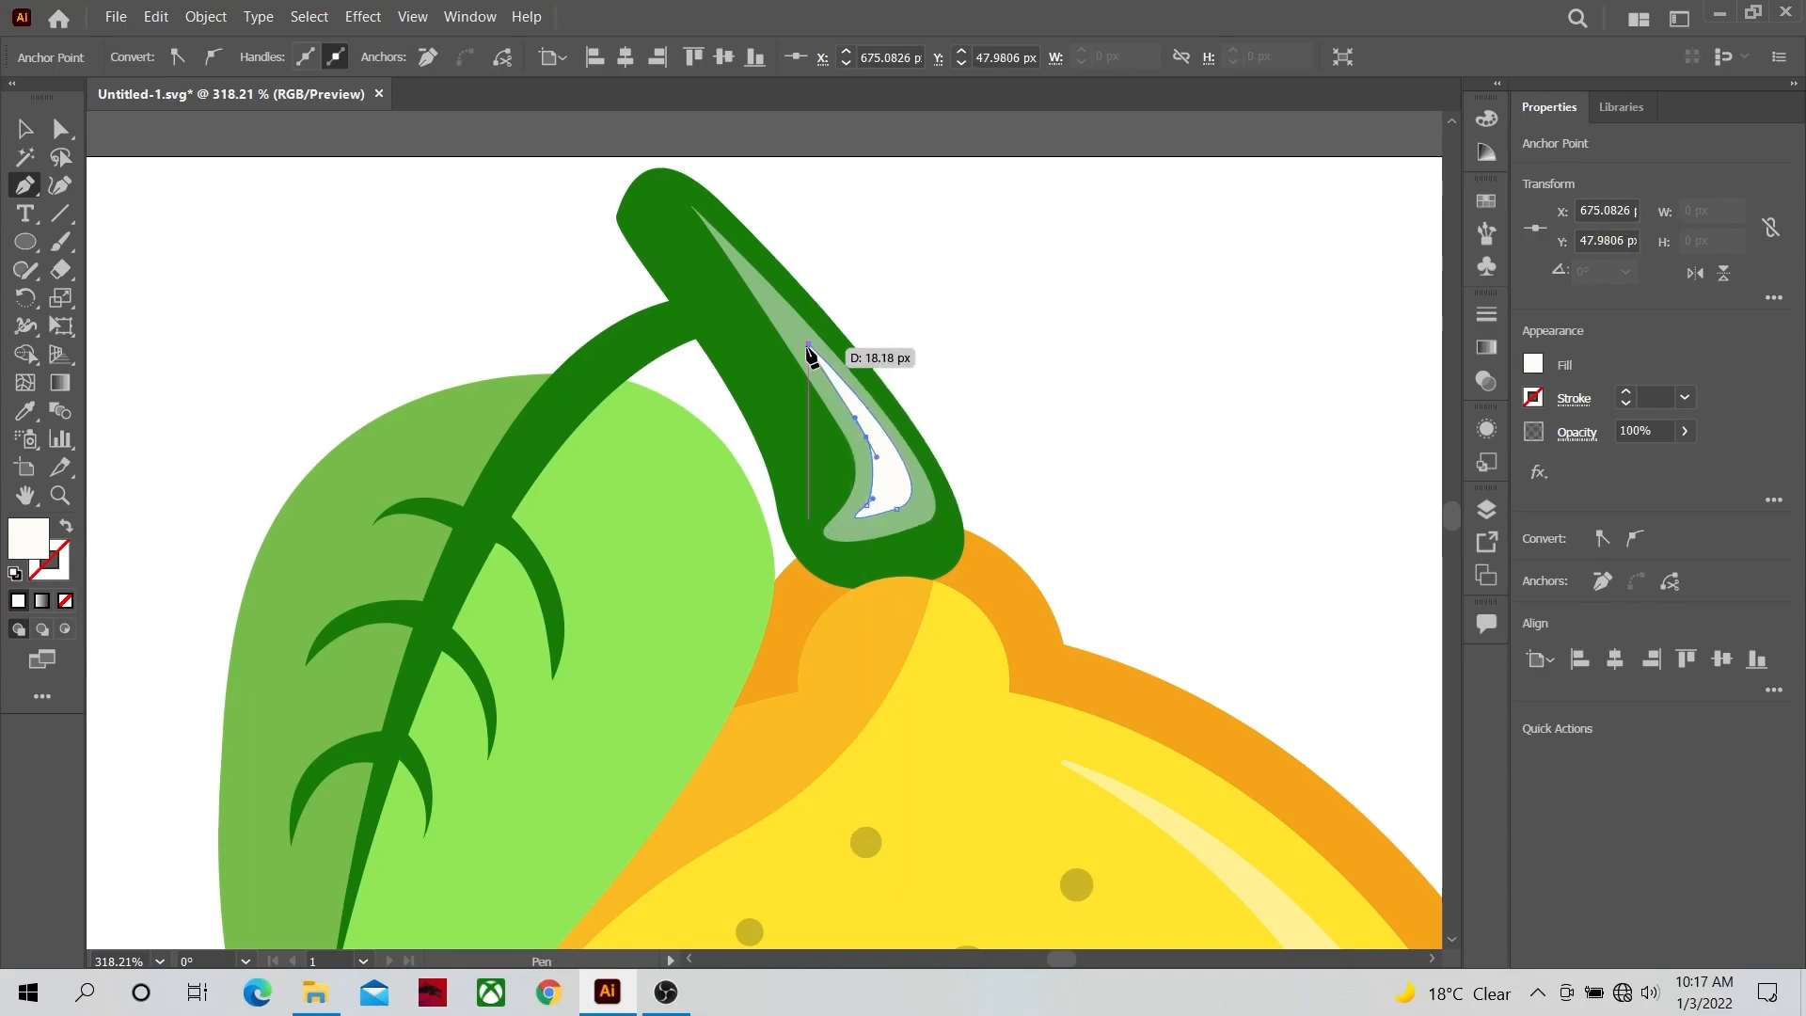
Step: Match the stem's inner accent to the lemon body's brighter inner highlight at 70% opacity
left_click(56, 499)
left_click_drag(870, 638, 712, 454)
left_click(1191, 820)
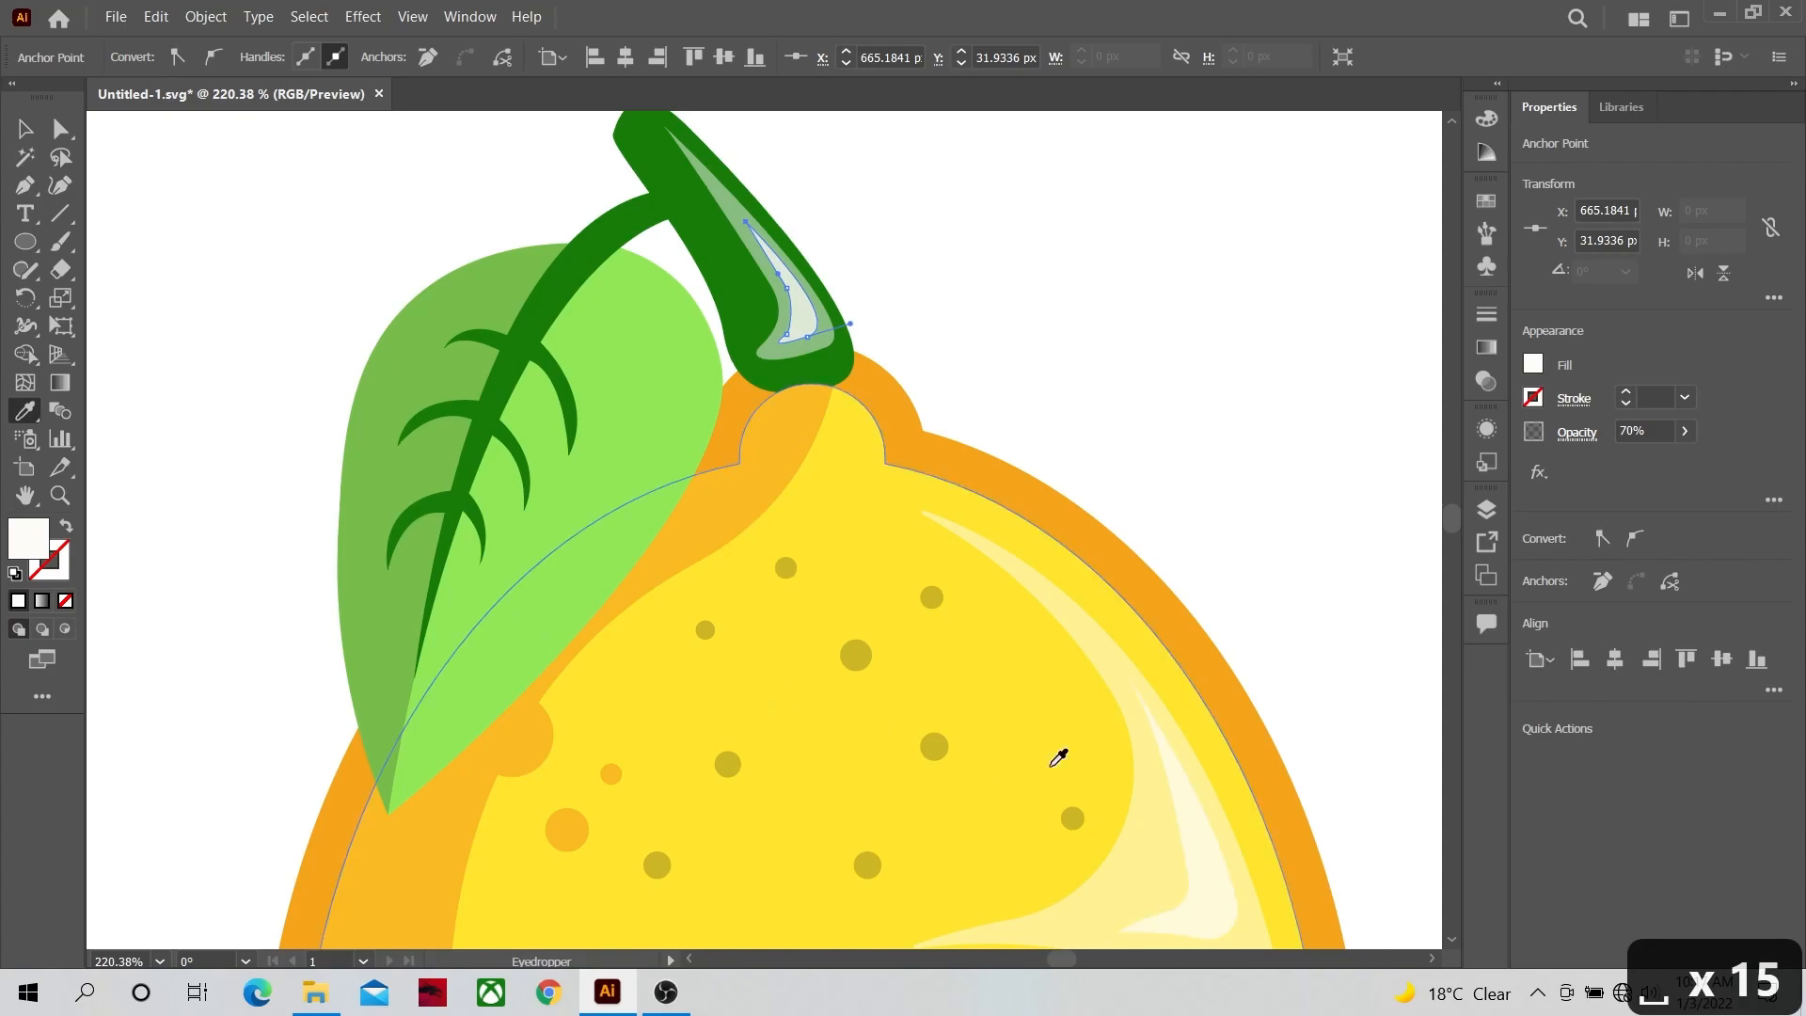
Step: Draw a closed curved white highlight about 77 px tall along the outer edge of the leaf's darker half
left_click(26, 130)
left_click(151, 245)
left_click(54, 503)
left_click_drag(299, 367, 495, 307)
left_click(625, 182)
left_click_drag(450, 657, 484, 936)
left_click_drag(584, 411, 453, 705)
left_click_drag(323, 860, 323, 861)
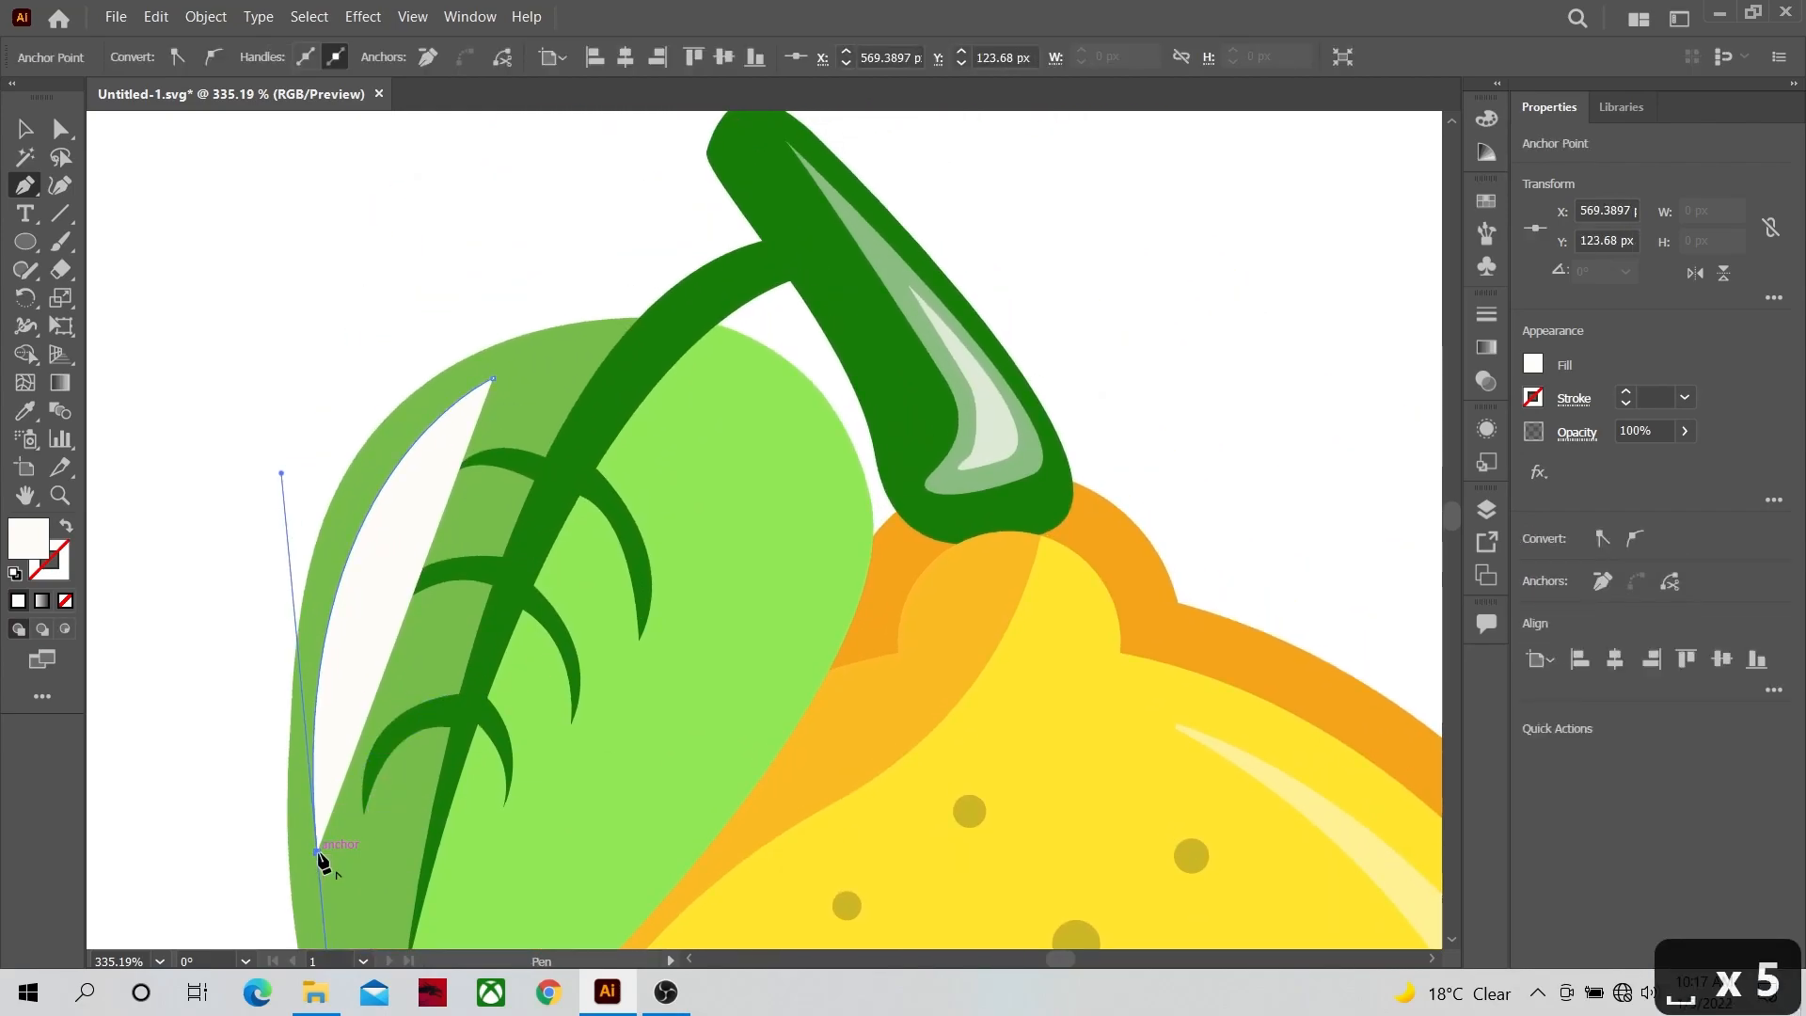
left_click_drag(493, 380, 613, 269)
Step: Bend the darker leaf half's highlight to follow the leaf edge and match it to the stem's 50% opacity highlight
key("shift+grave")
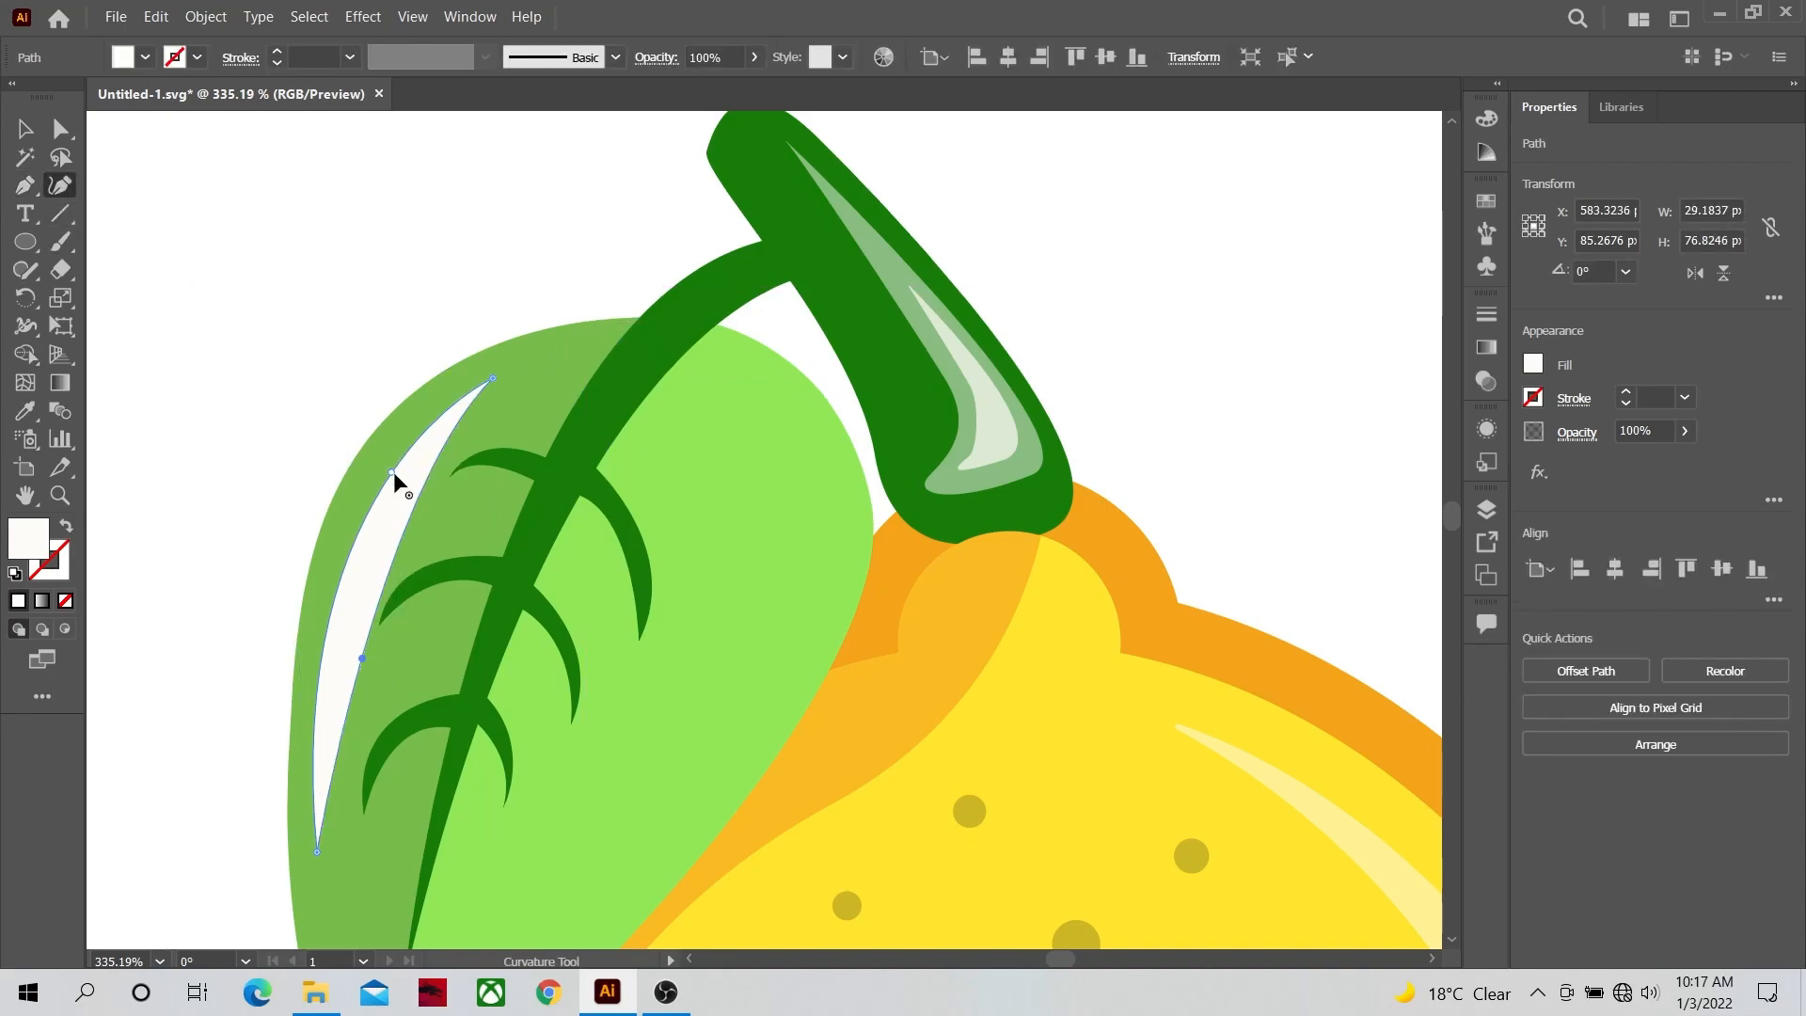
left_click_drag(387, 467, 399, 448)
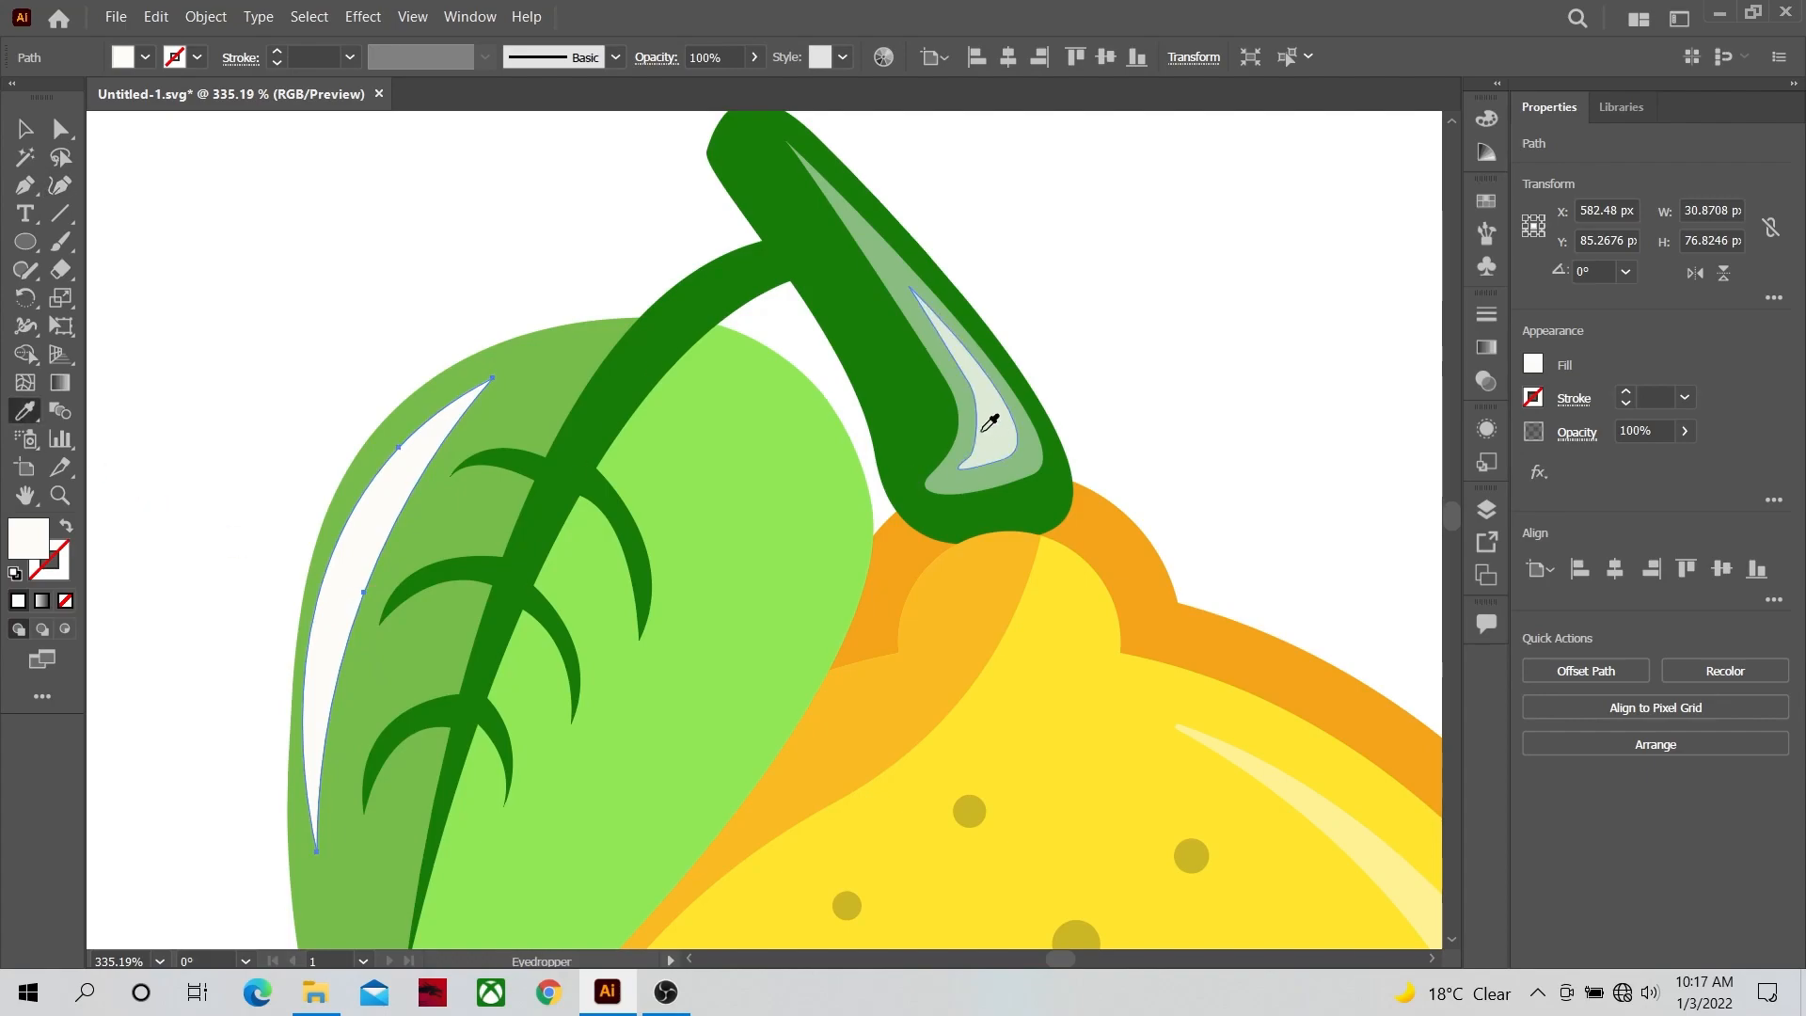
left_click(969, 400)
Step: Draw a closed two-point white highlight about 79 px tall along the outer edge of the leaf's lighter half
left_click(29, 196)
key("space")
left_click_drag(611, 541, 564, 318)
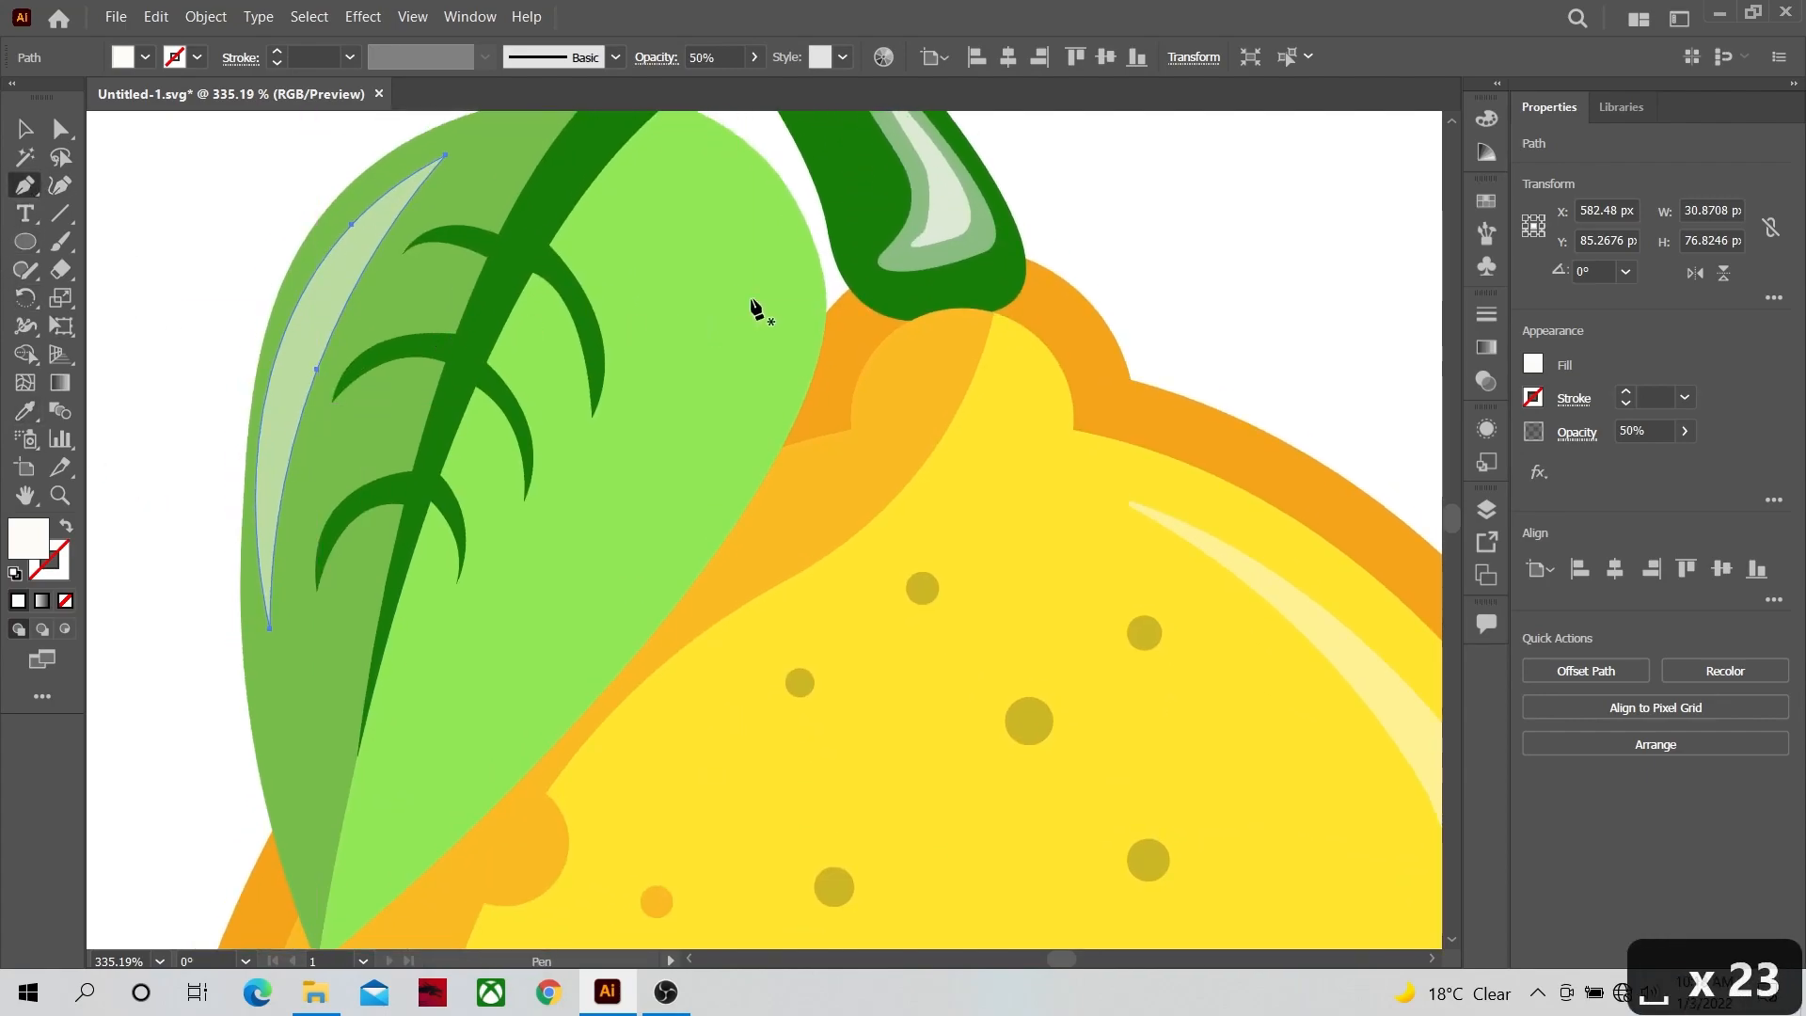
left_click(771, 225)
mouse_move(558, 713)
left_mouse_down()
mouse_move(363, 867)
mouse_move(560, 717)
left_mouse_up()
left_click(771, 224)
Step: Bend the lighter leaf half's highlight into a slim crescent and match it to the stem's 50% opacity highlight
left_click(60, 185)
left_click_drag(738, 410, 777, 353)
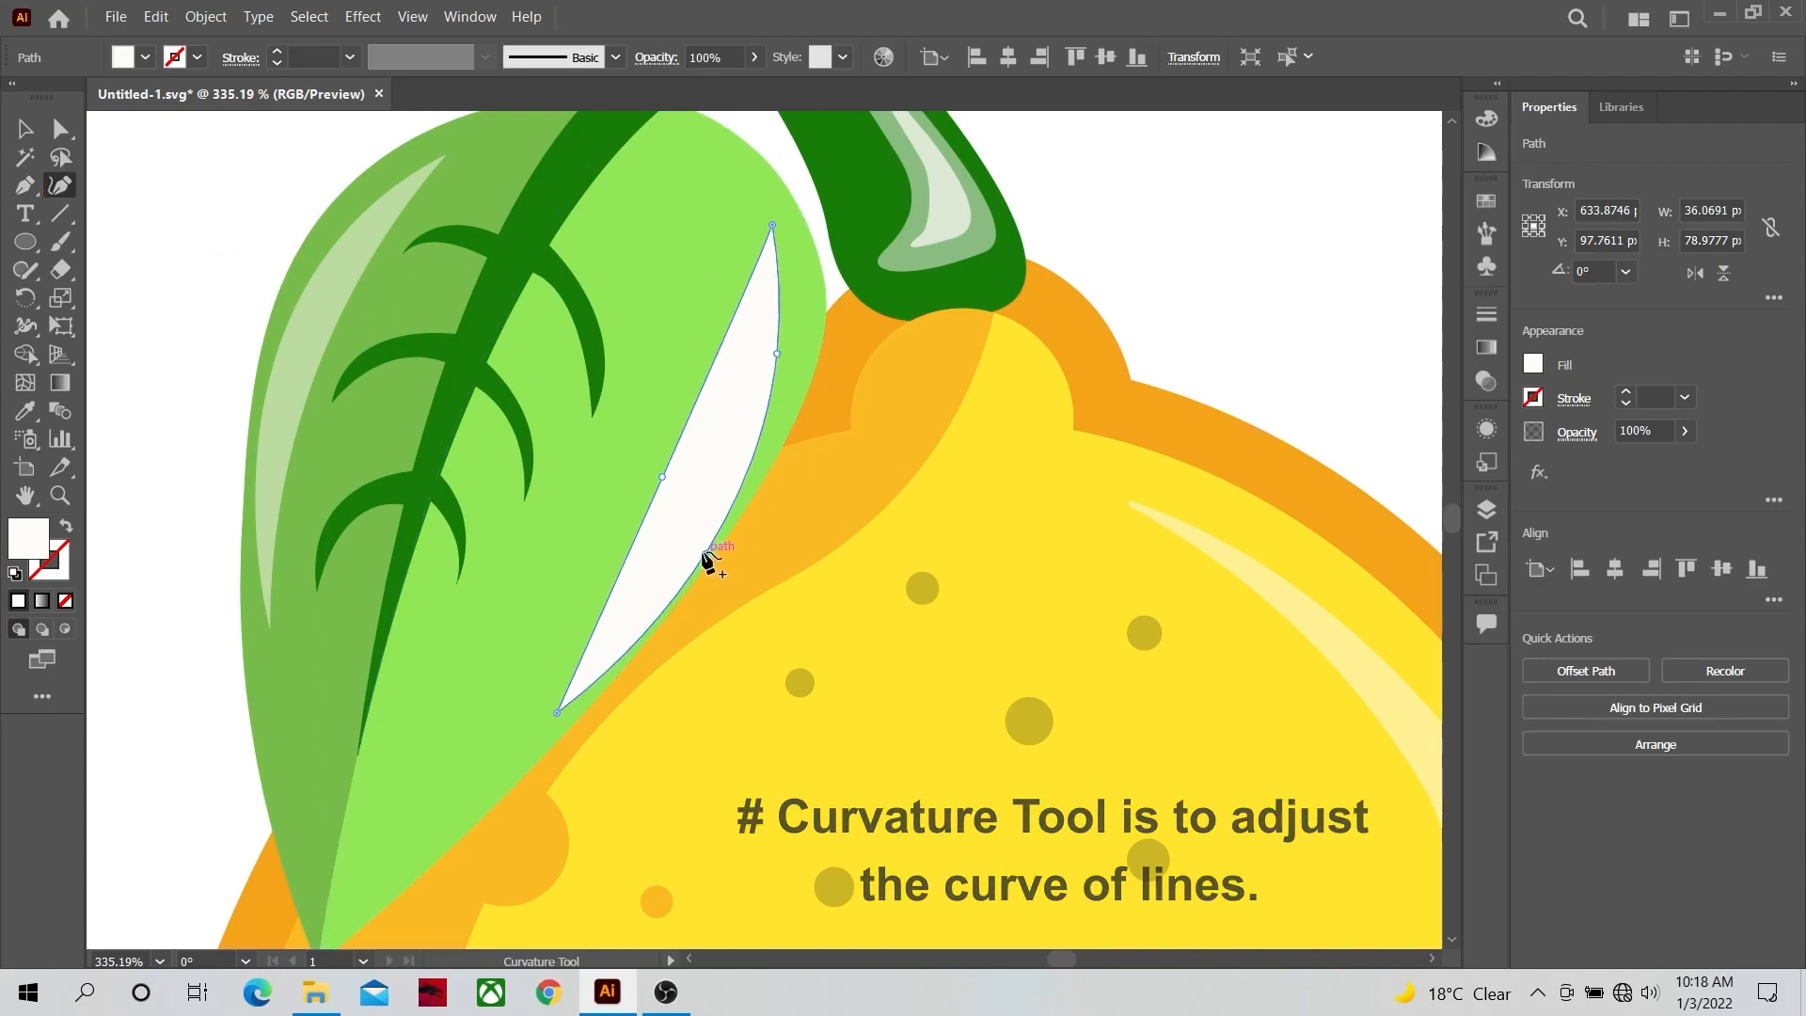
left_click_drag(705, 555, 686, 552)
left_click_drag(662, 477, 695, 449)
left_click_drag(654, 364, 608, 524)
key("i")
left_click(889, 381)
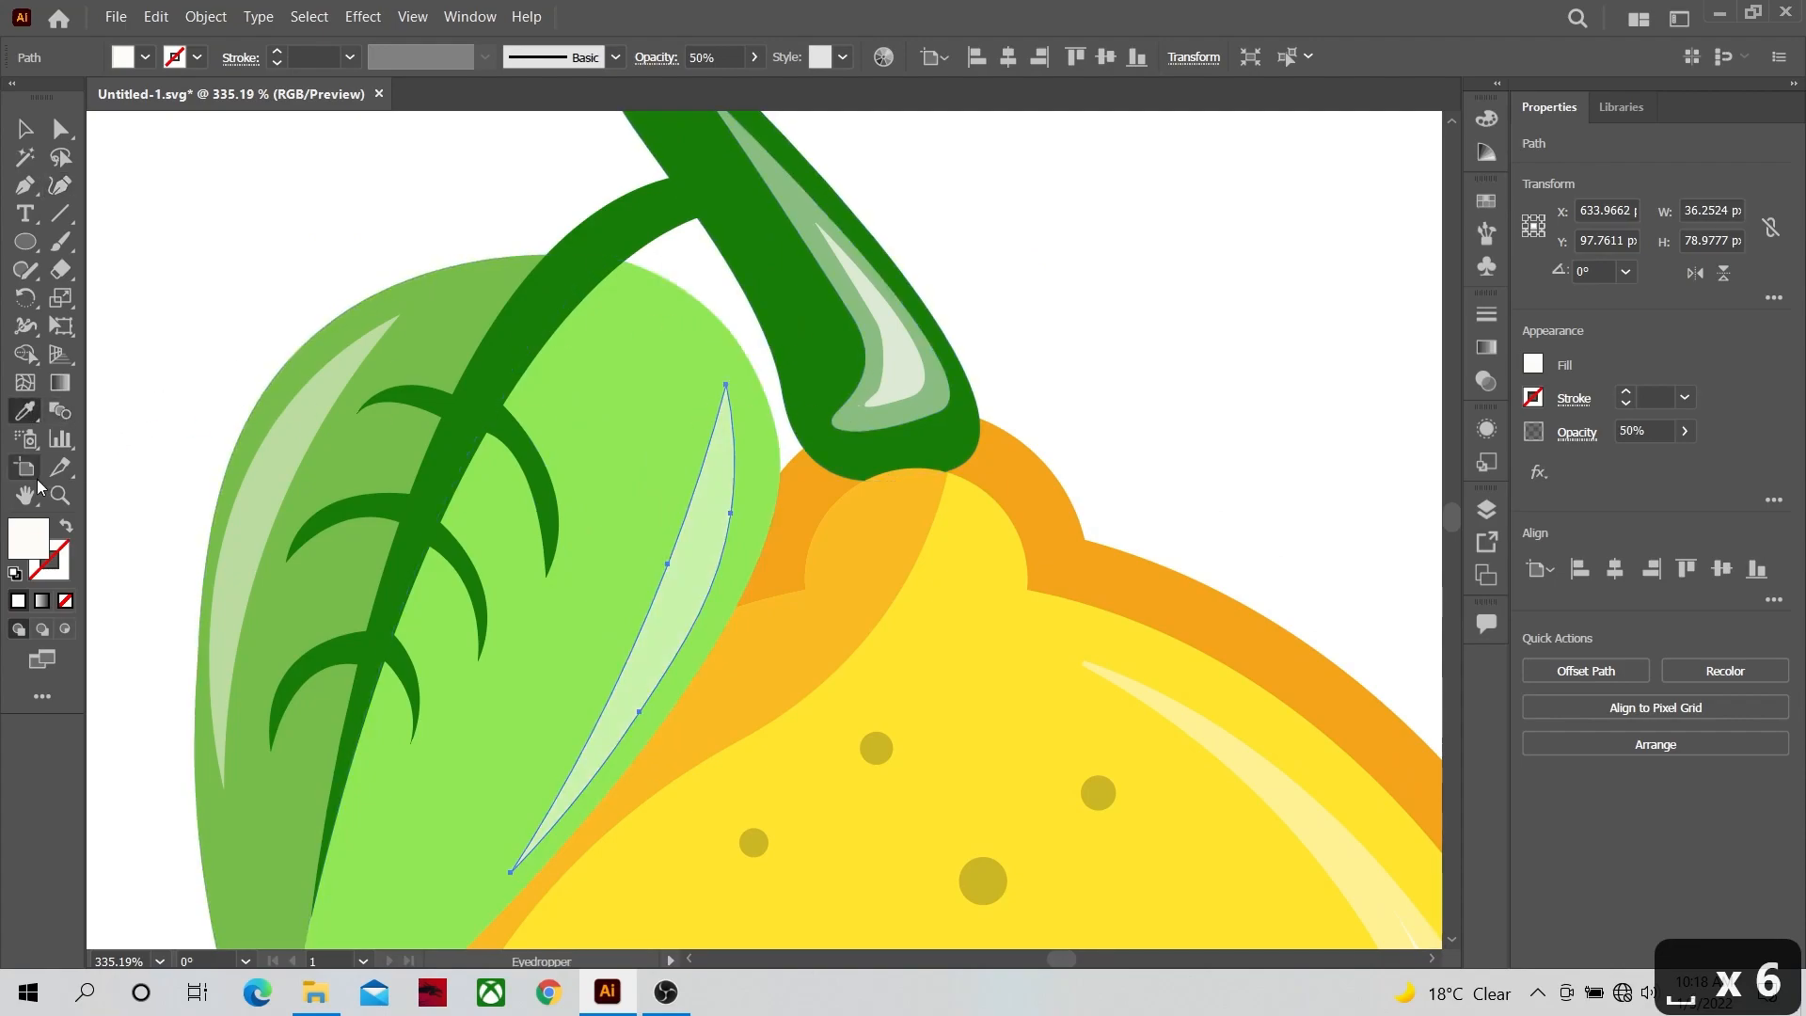
Step: Add the text "Lemonade" on the artboard beside the upper lemon half
left_click_drag(823, 527, 502, 514)
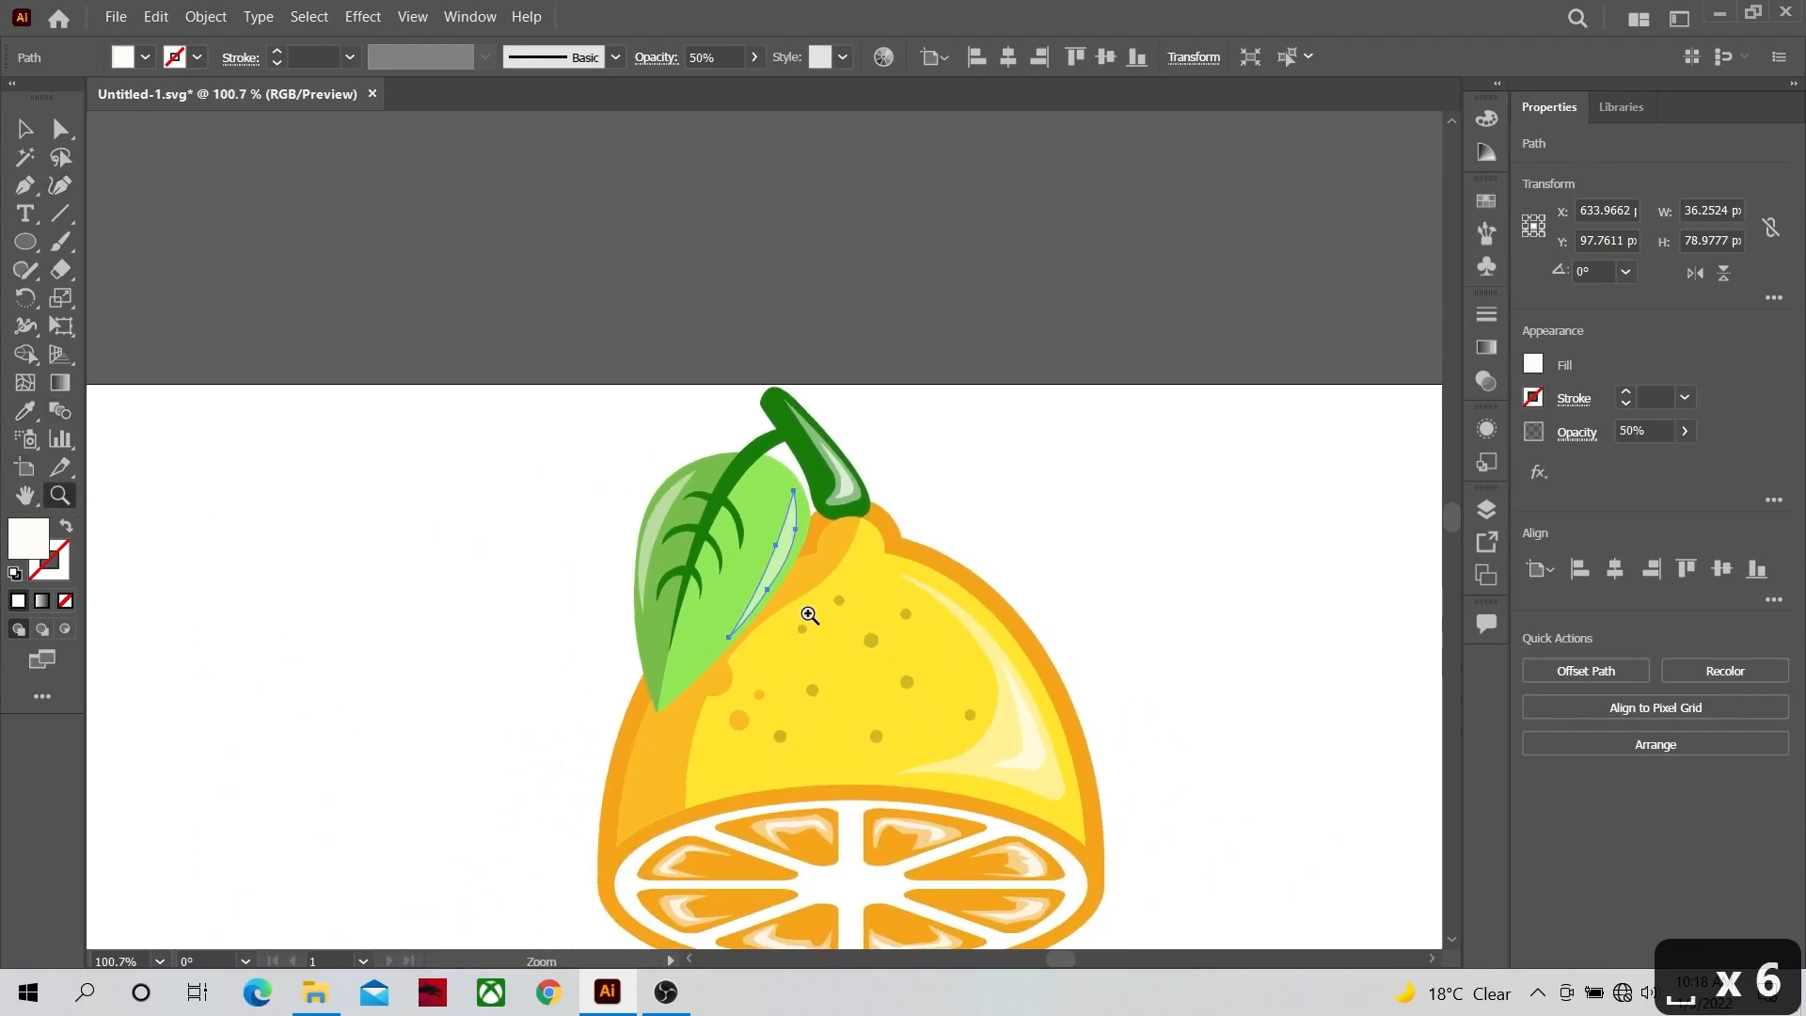
left_click_drag(807, 613, 660, 590)
left_click_drag(795, 731, 729, 488)
left_click_drag(835, 526, 895, 490)
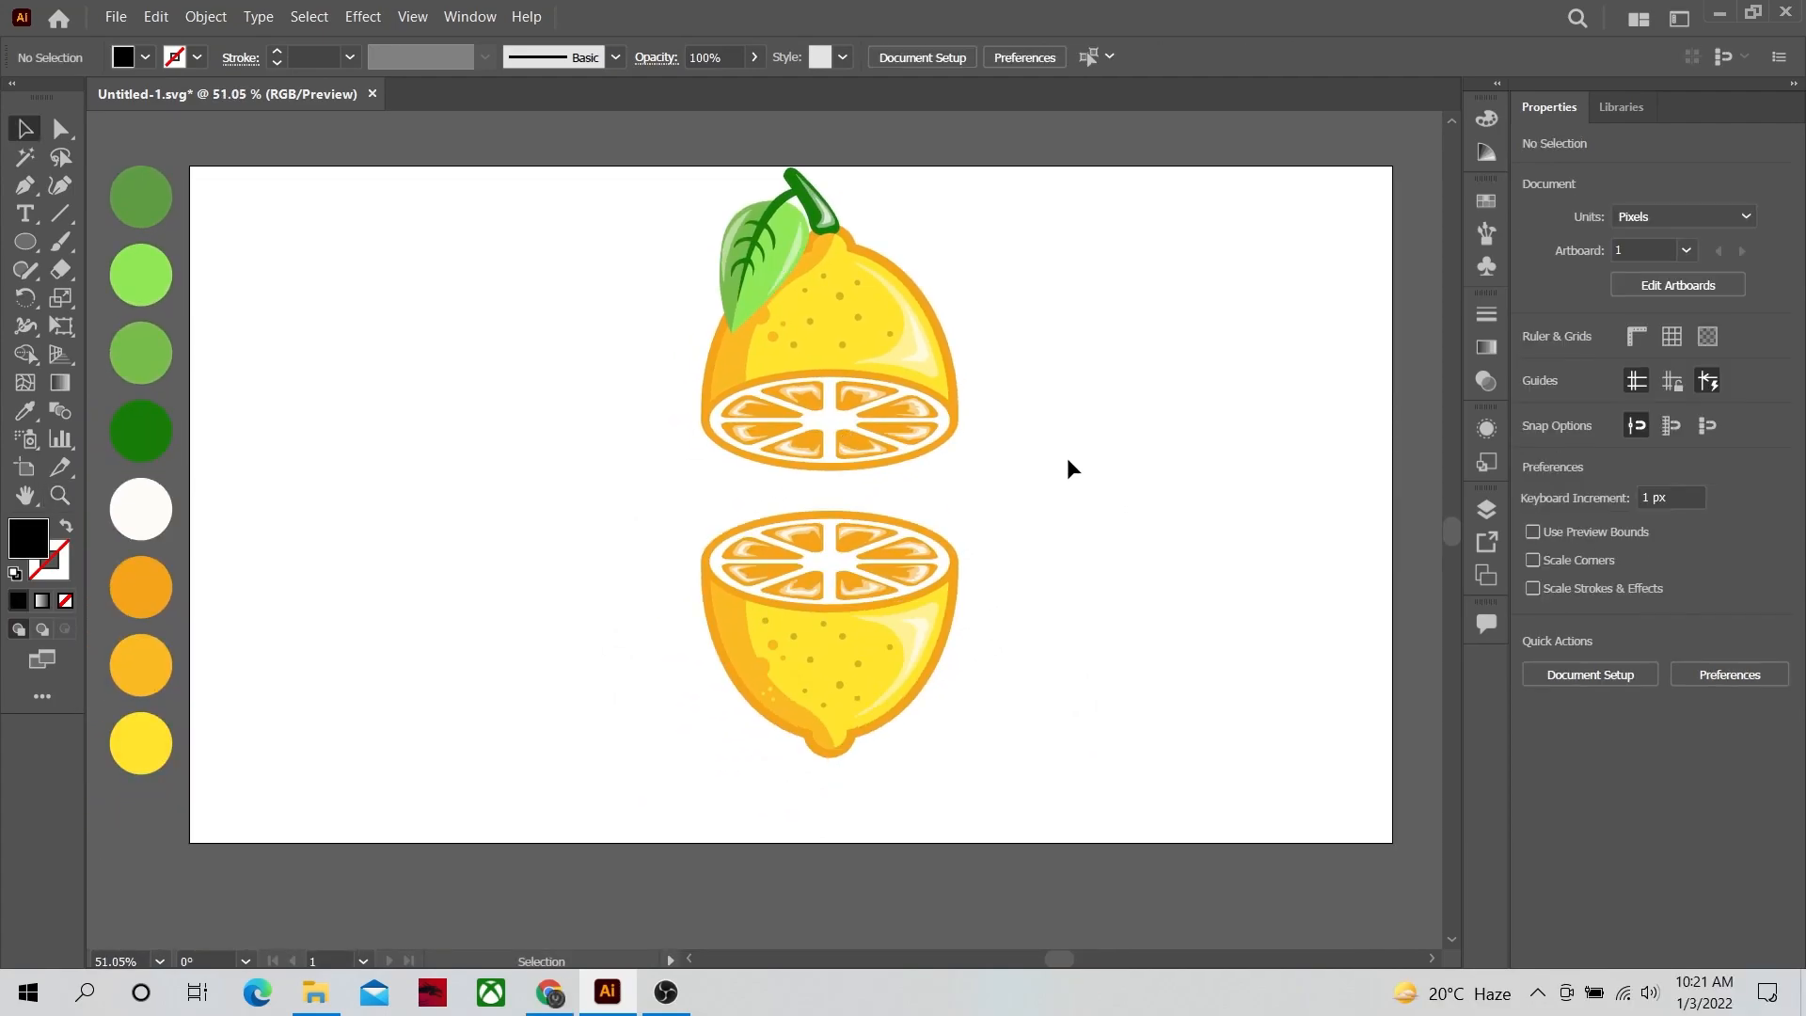
left_click(32, 220)
left_click(1073, 326)
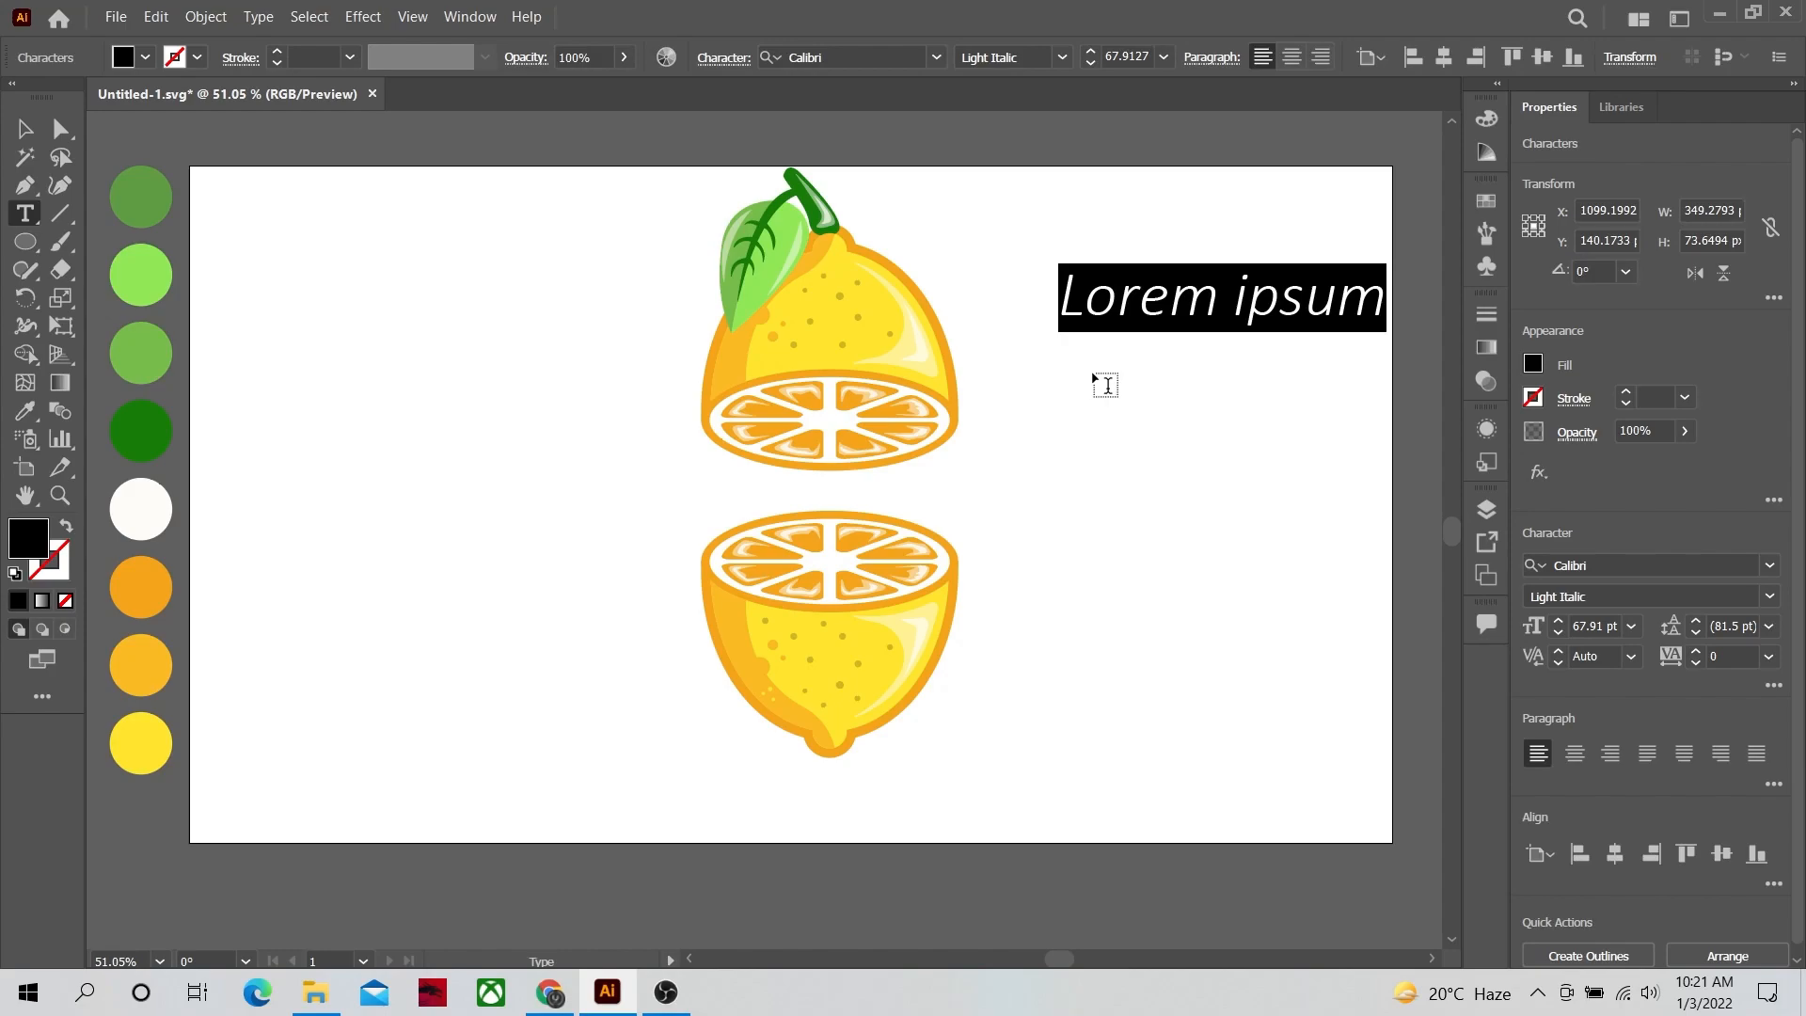
type("Lem")
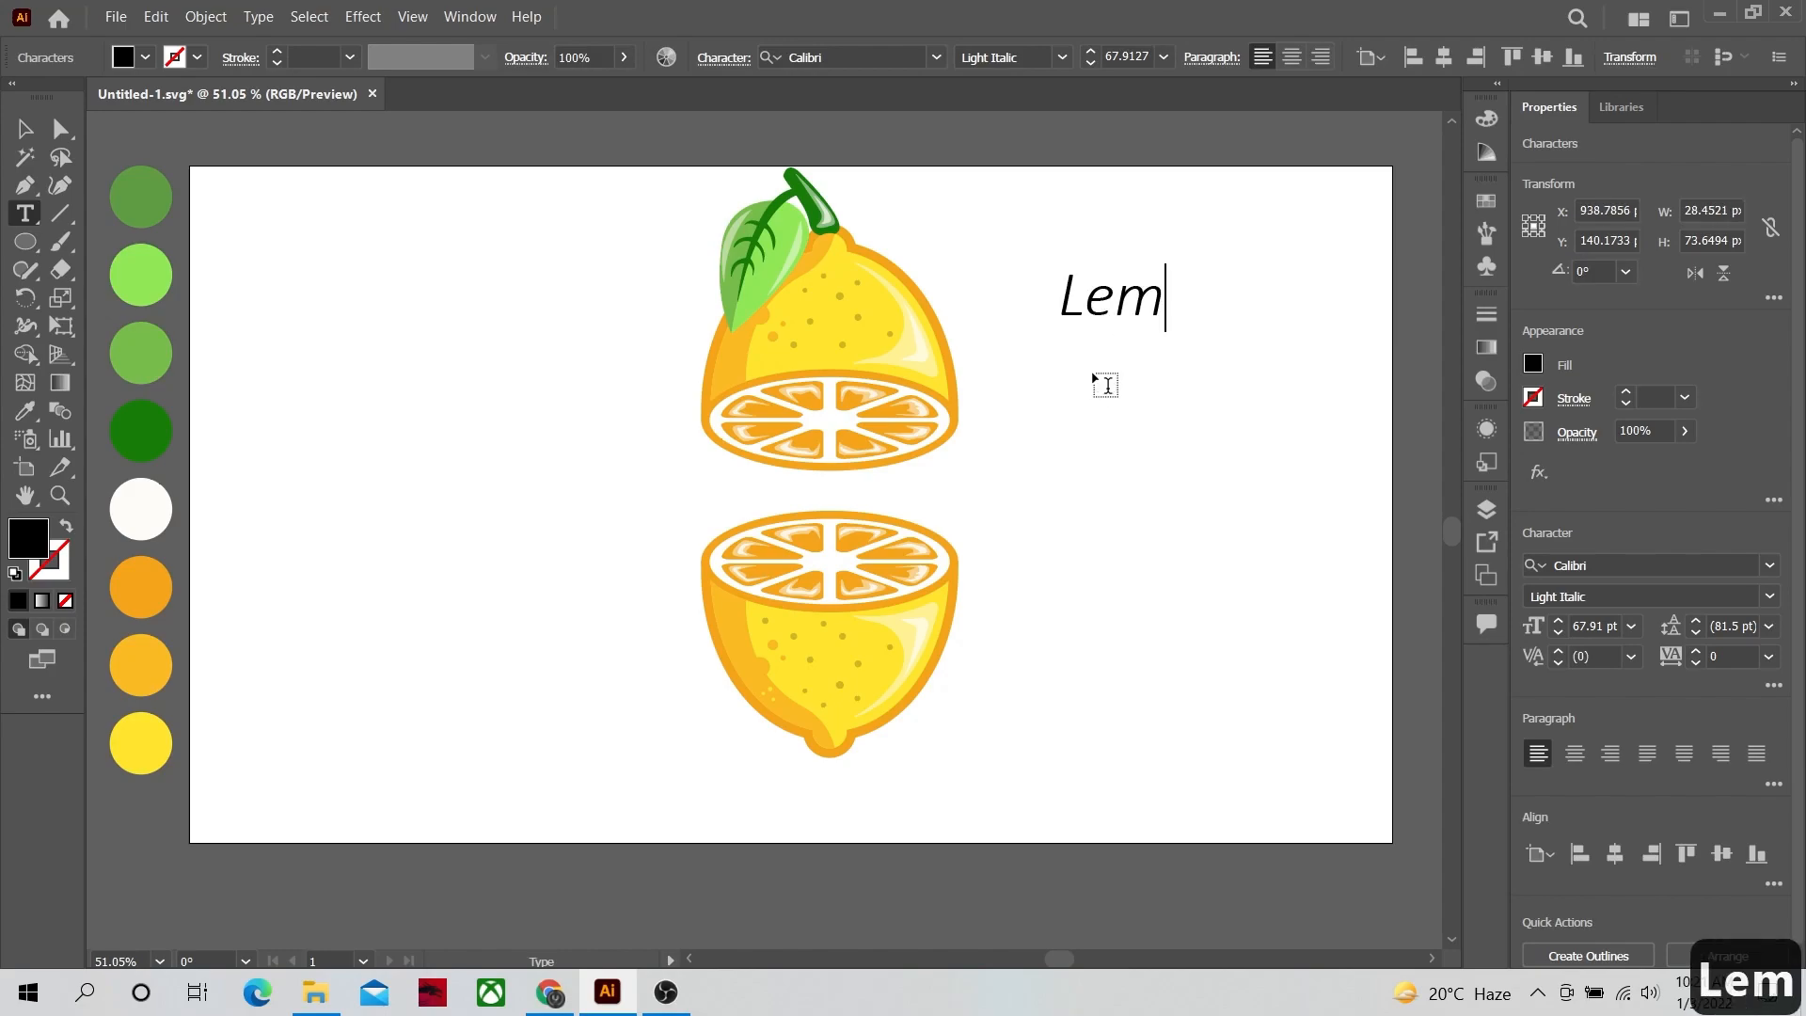
type("onade")
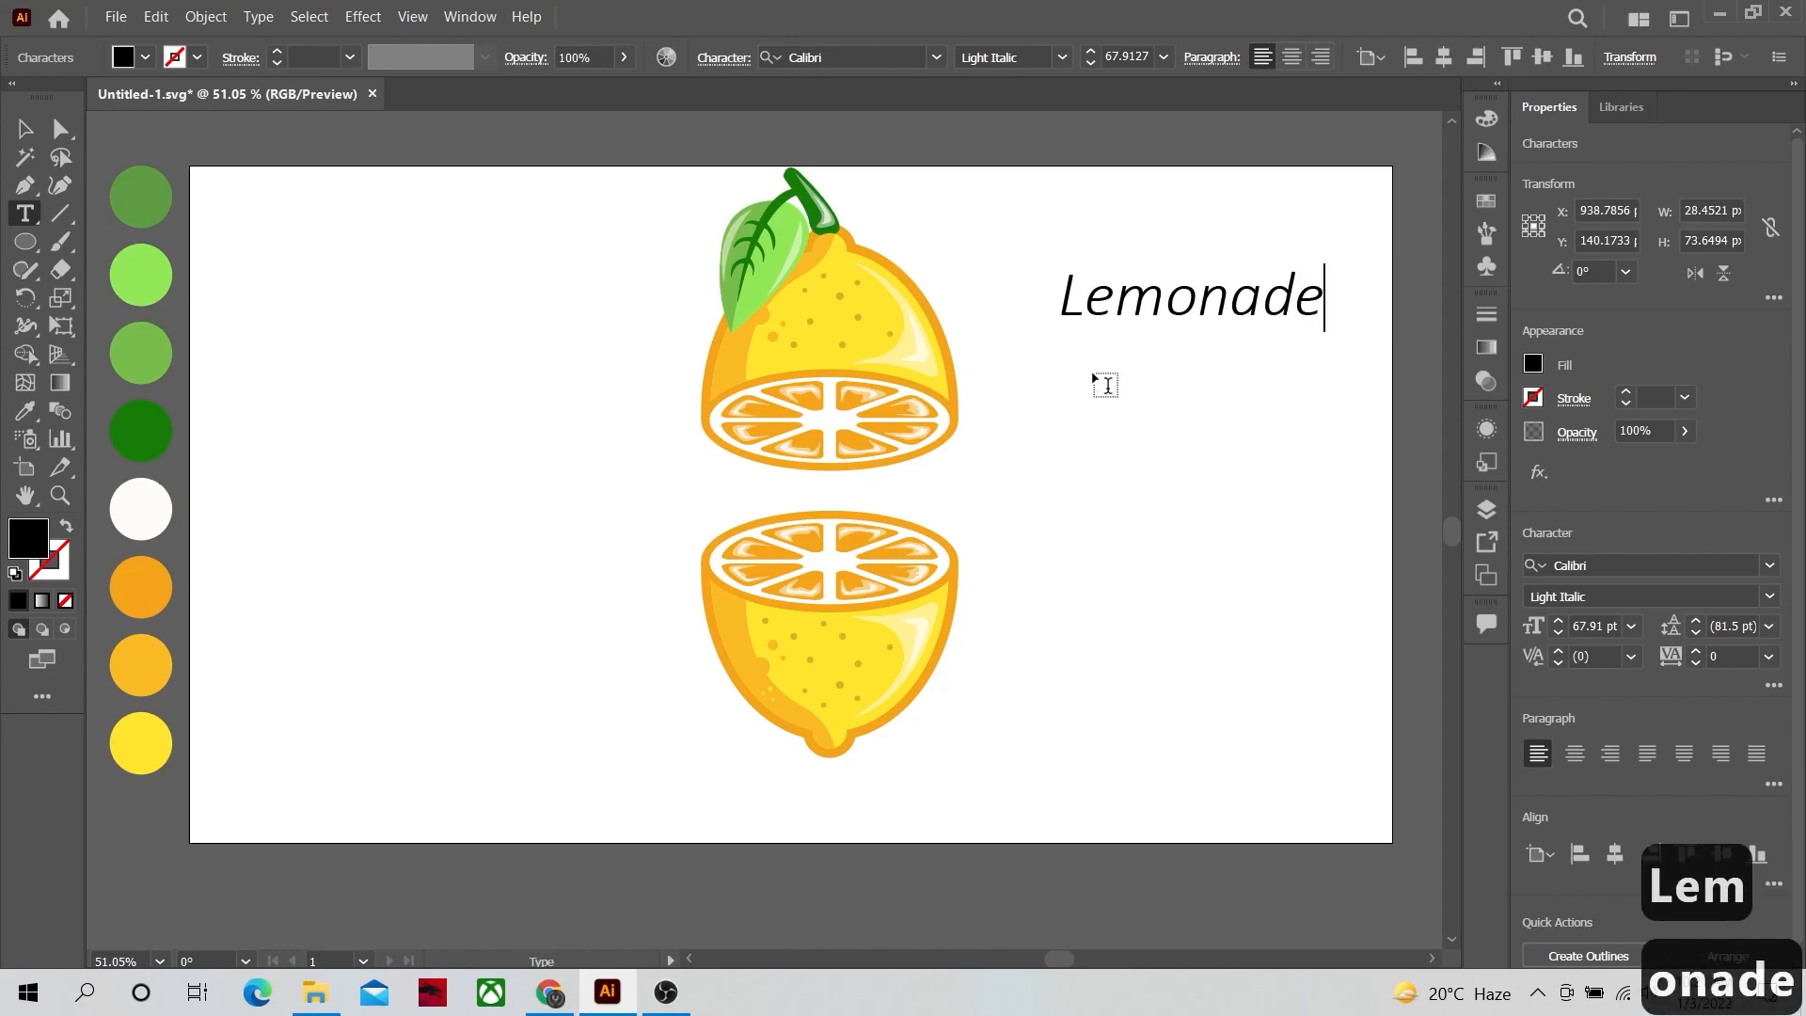
Step: Set the "Lemonade" text in the Smoothread Slant font and move it down beside the gap between the lemon halves
left_click(1609, 567)
type("sm")
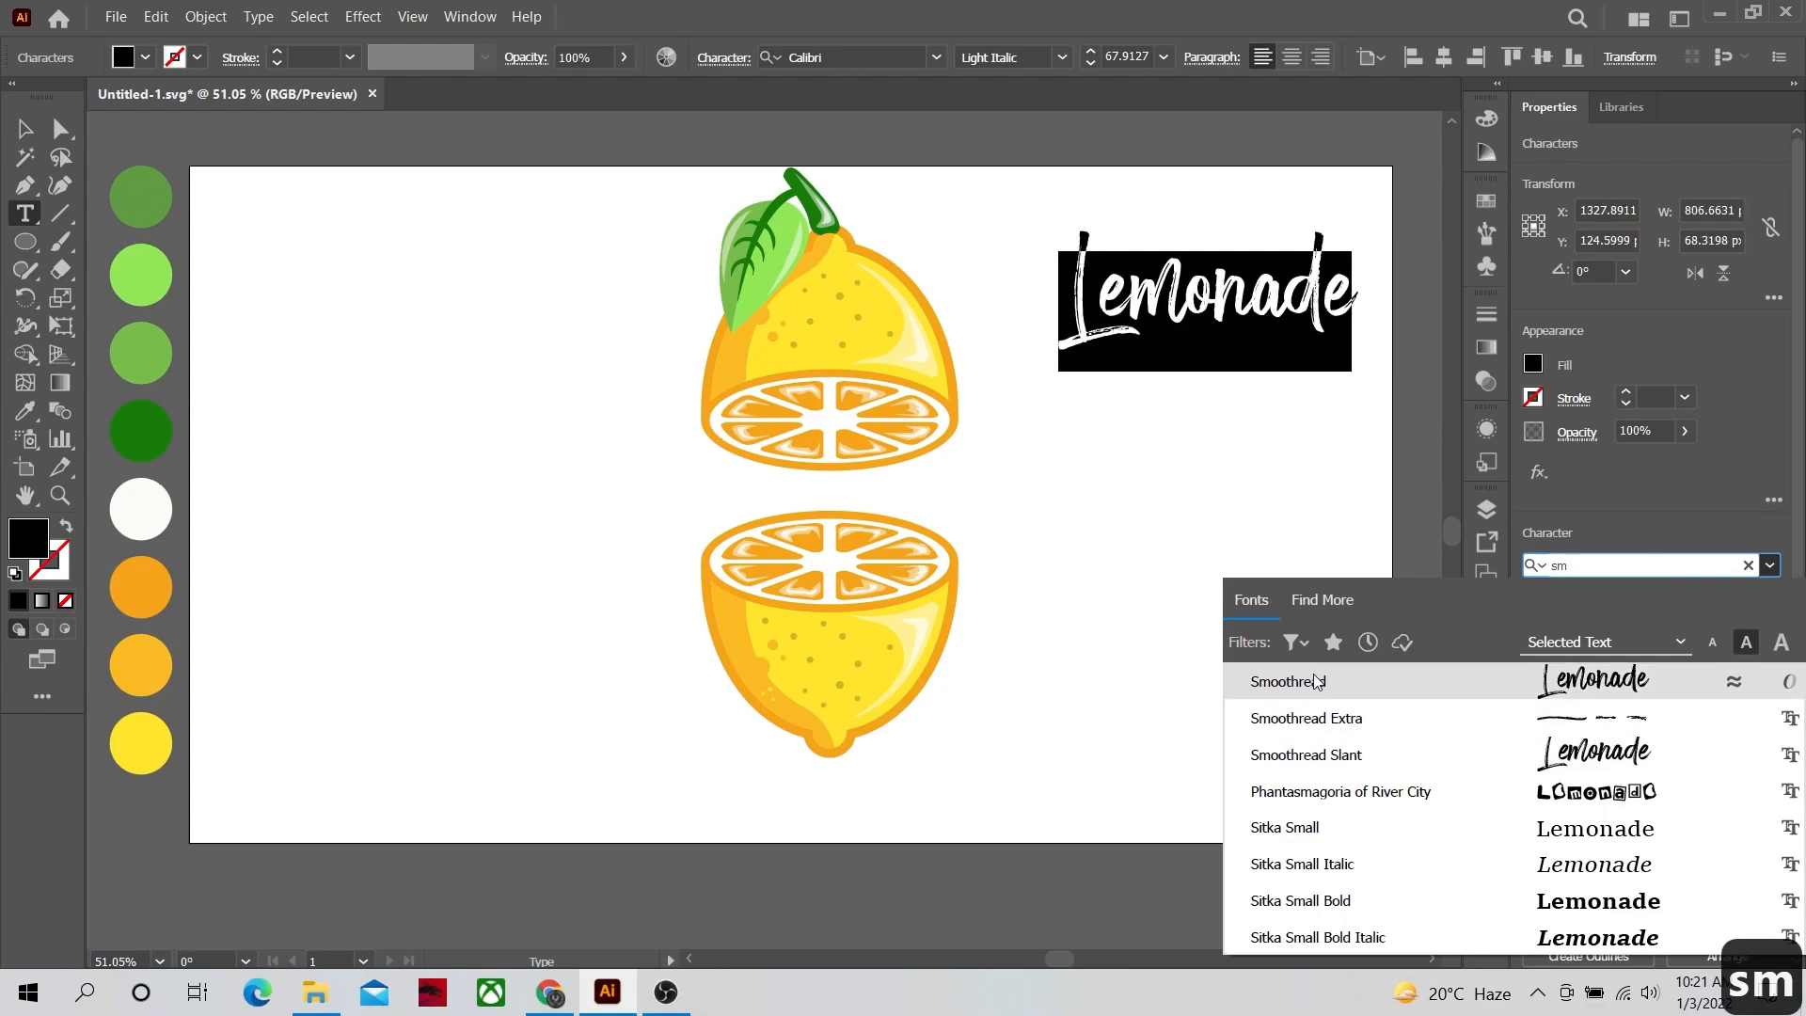
left_click(1312, 753)
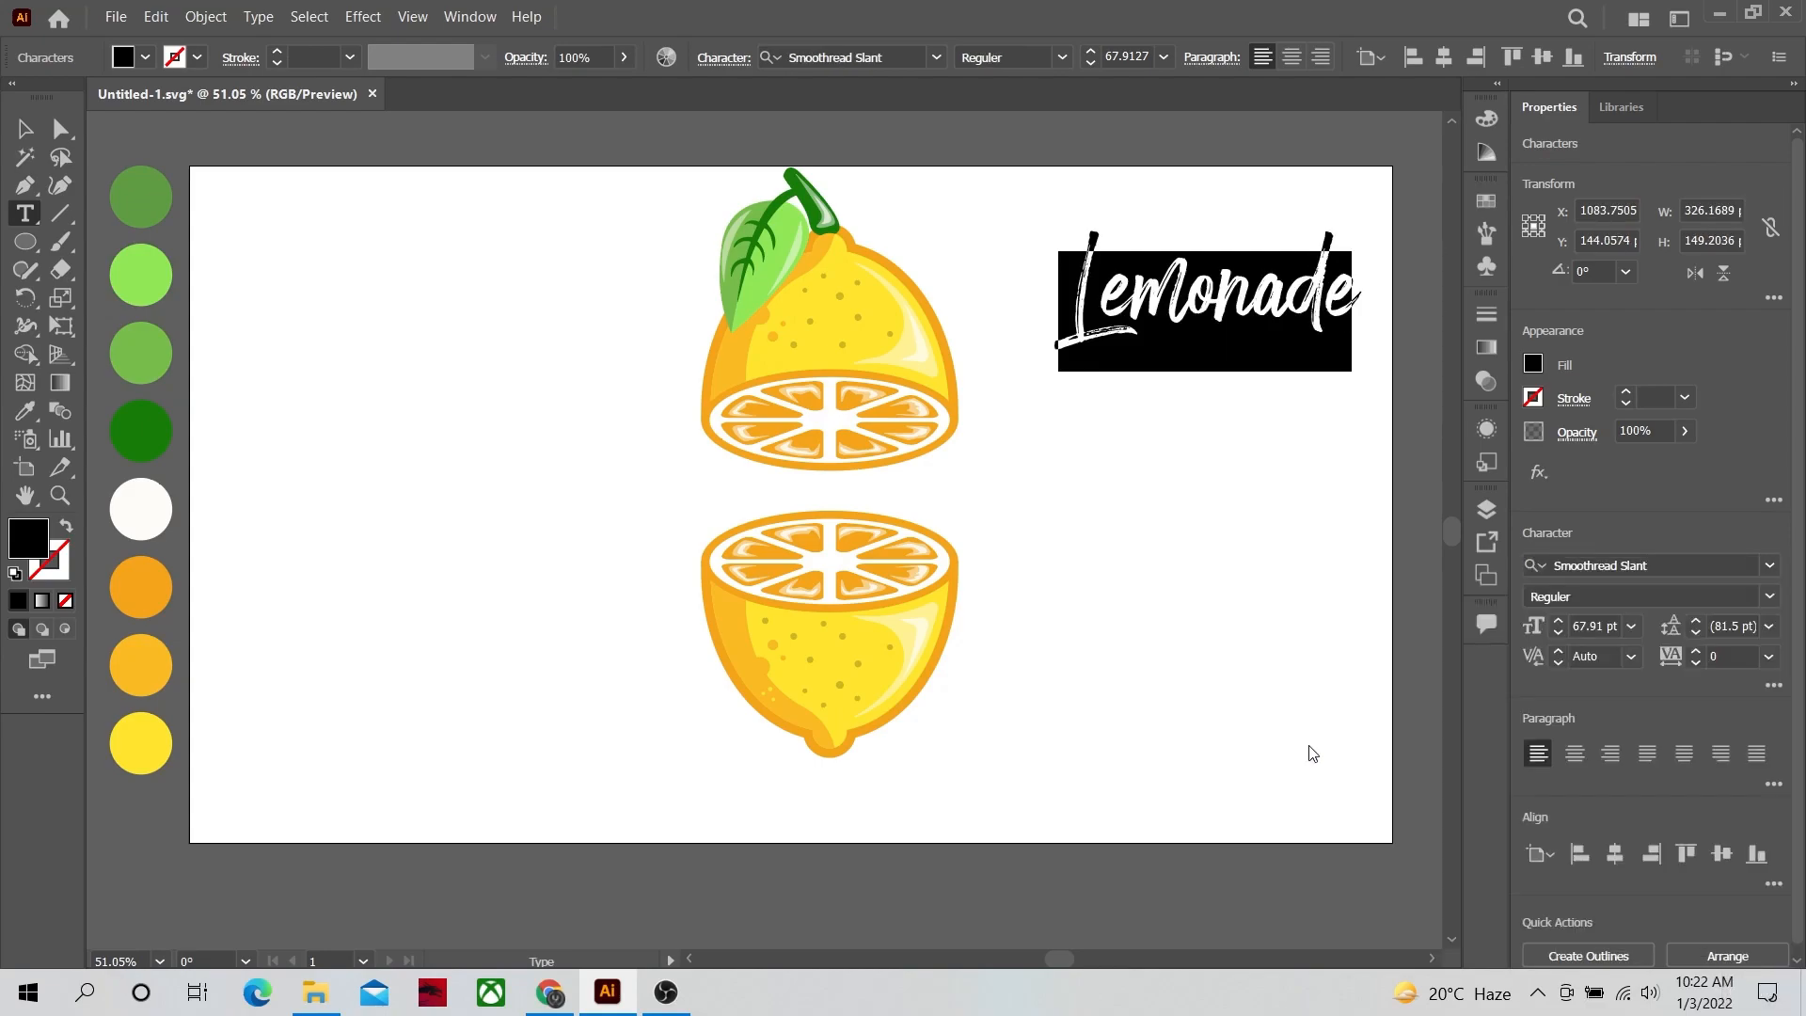
left_click(26, 129)
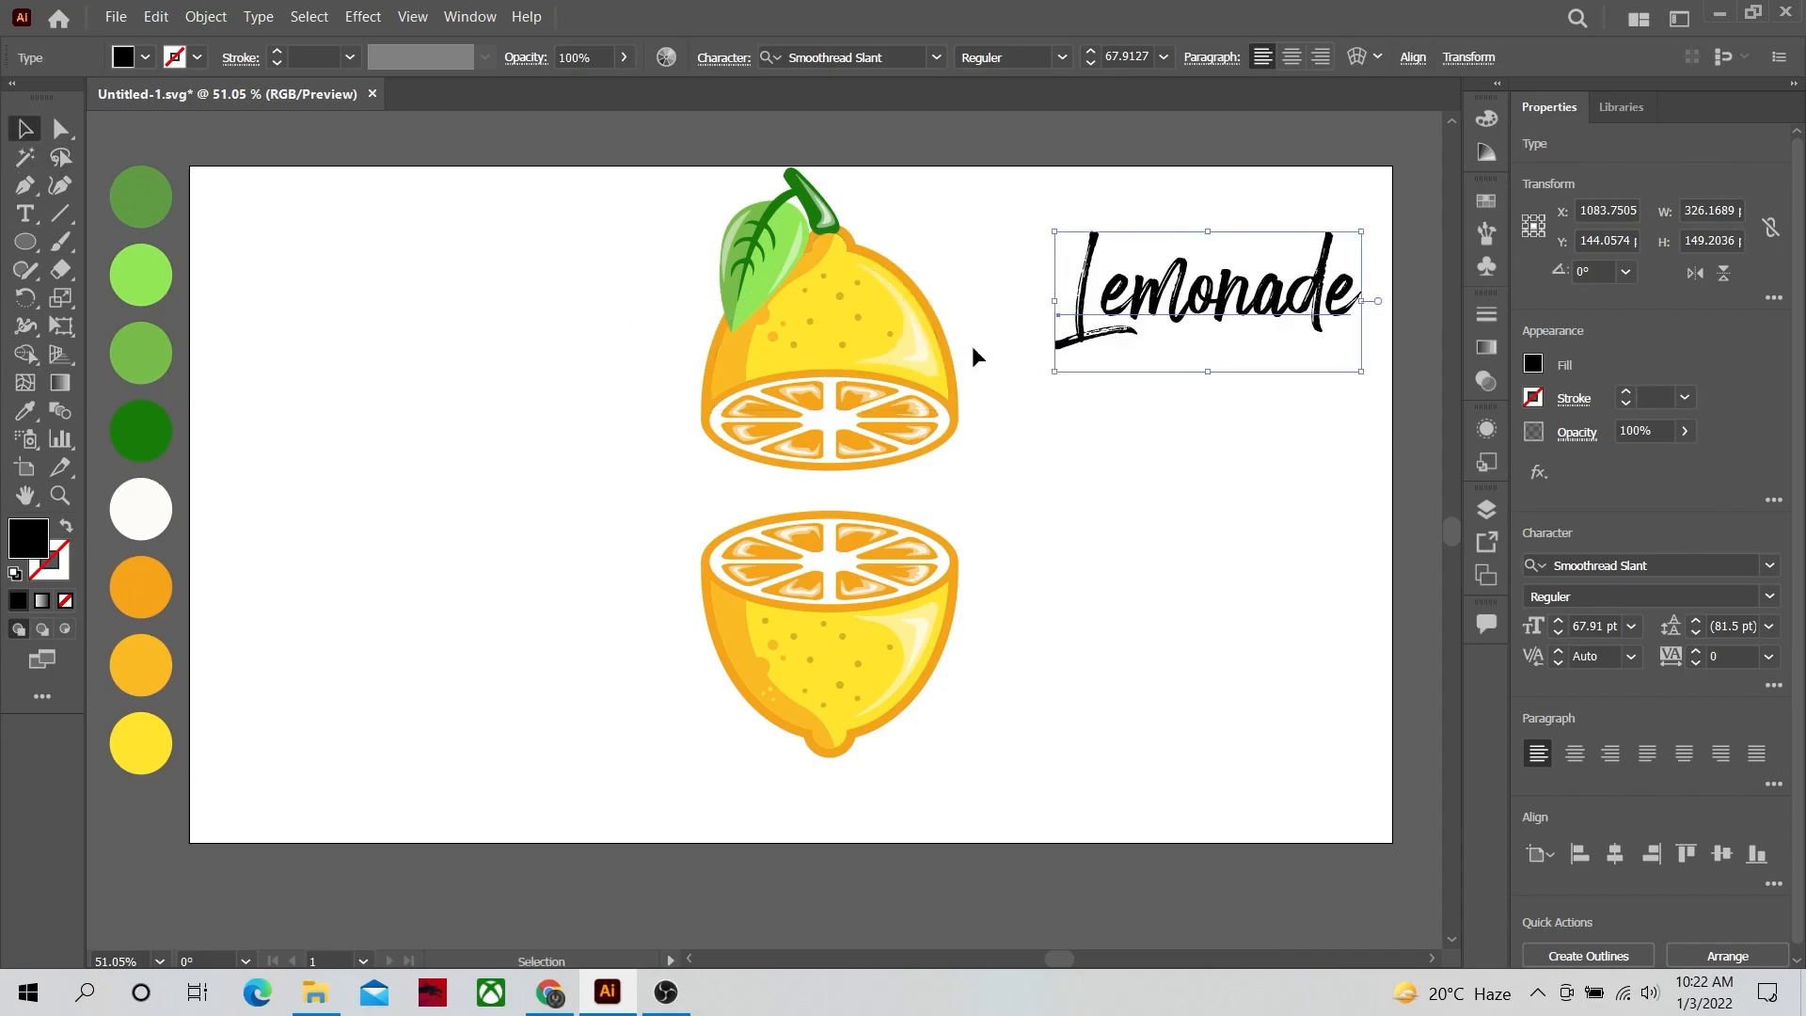
left_click_drag(1119, 303, 1064, 474)
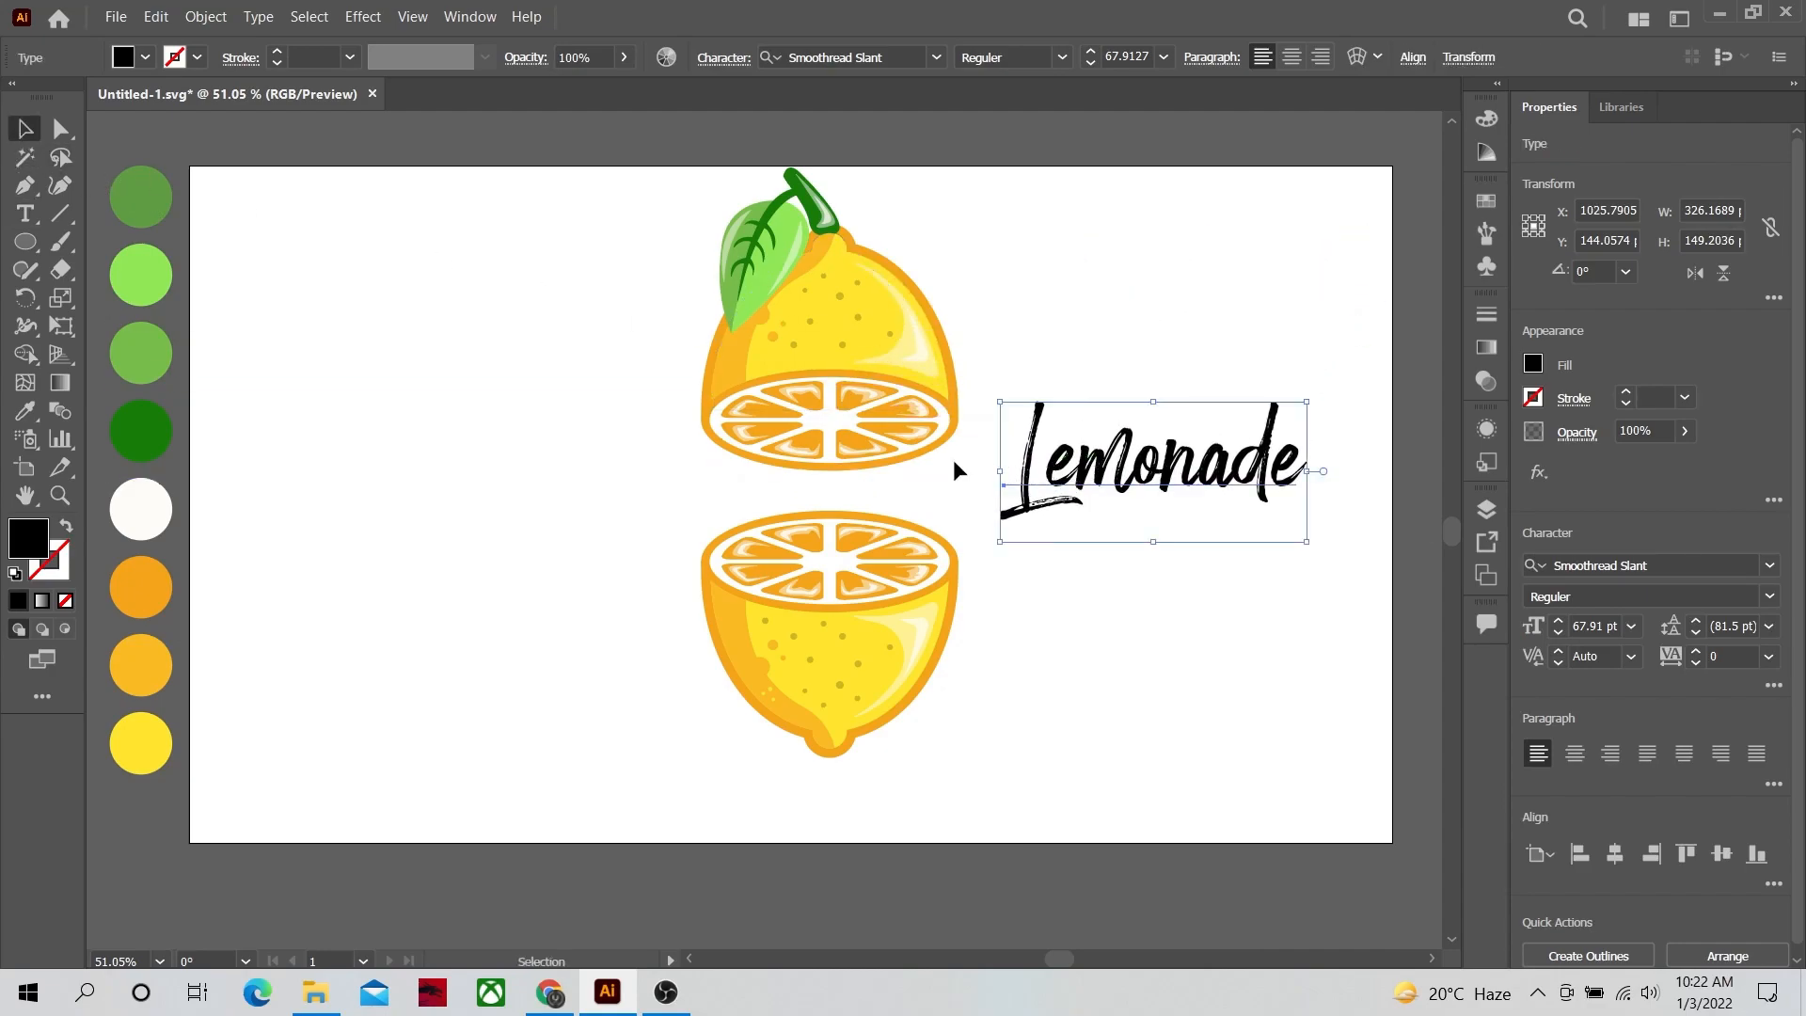
Step: Recolour the "Lemonade" text with the dark green palette swatch
left_click(23, 416)
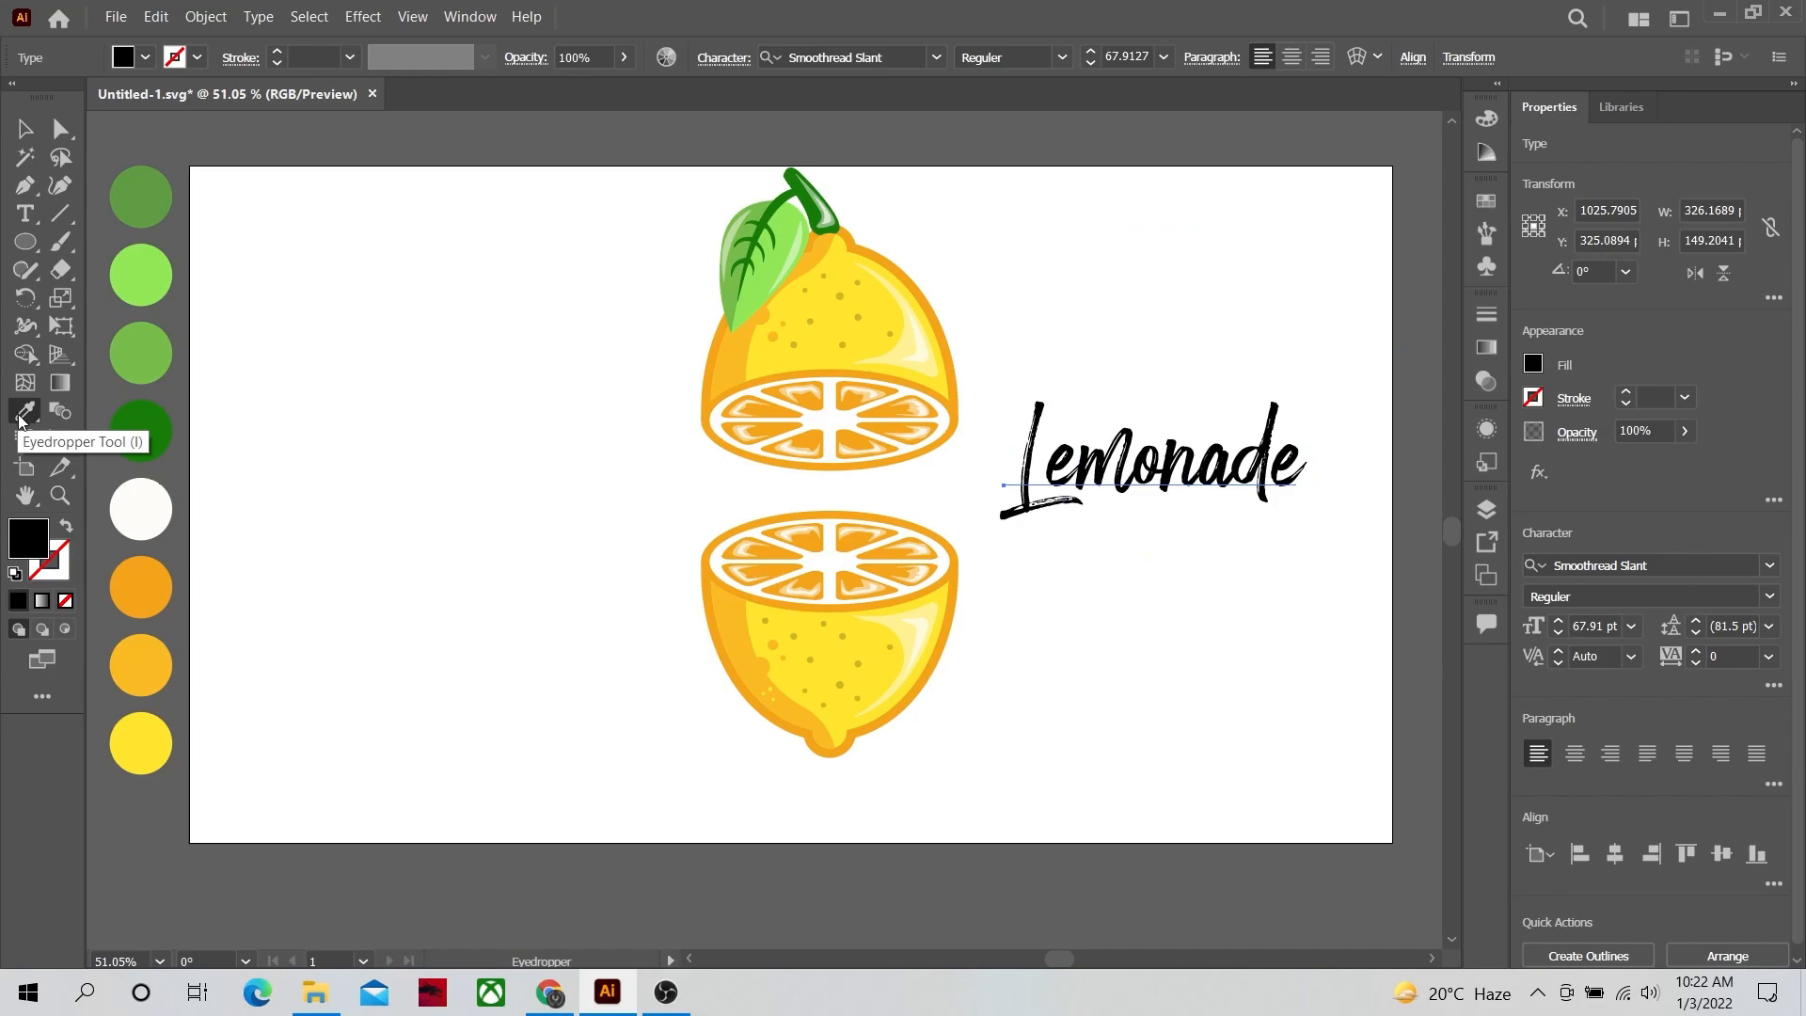
left_click(132, 414)
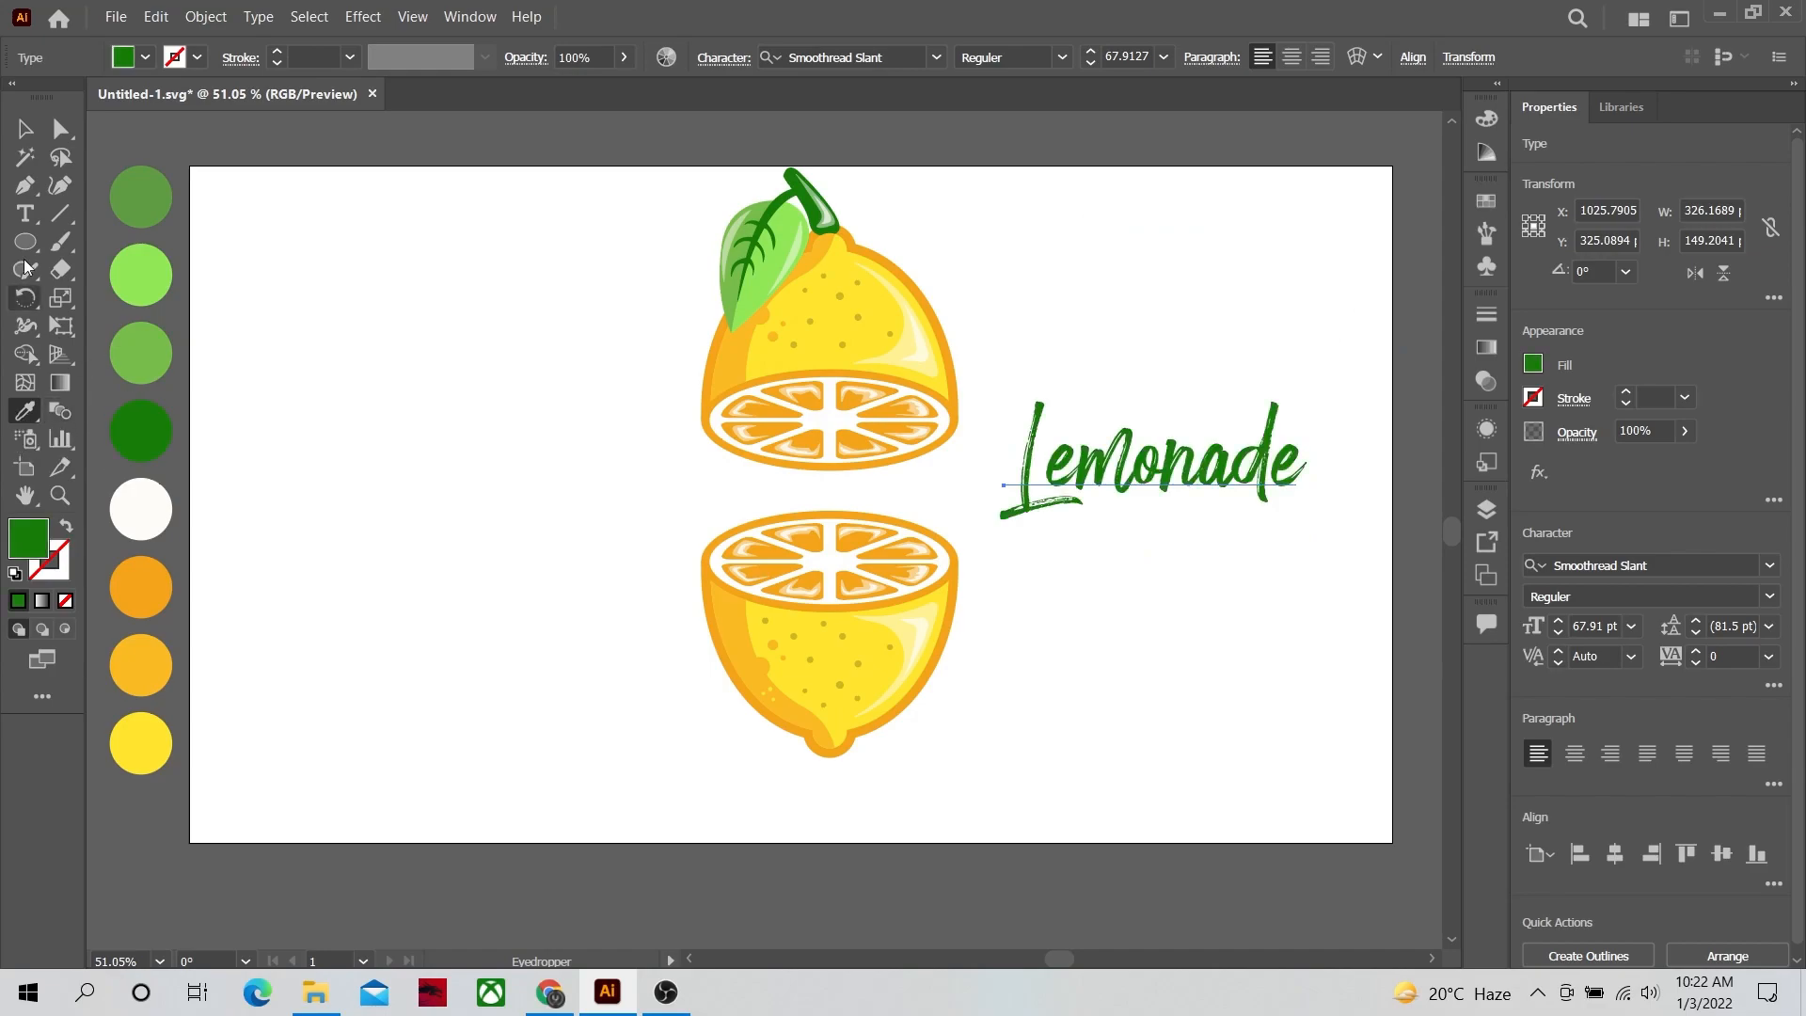
left_click(21, 132)
Step: Start a loose Pen outline around the lettering, tracing from the L's outer edge along the tops of "Lemon"
left_click_drag(1109, 478, 571, 432)
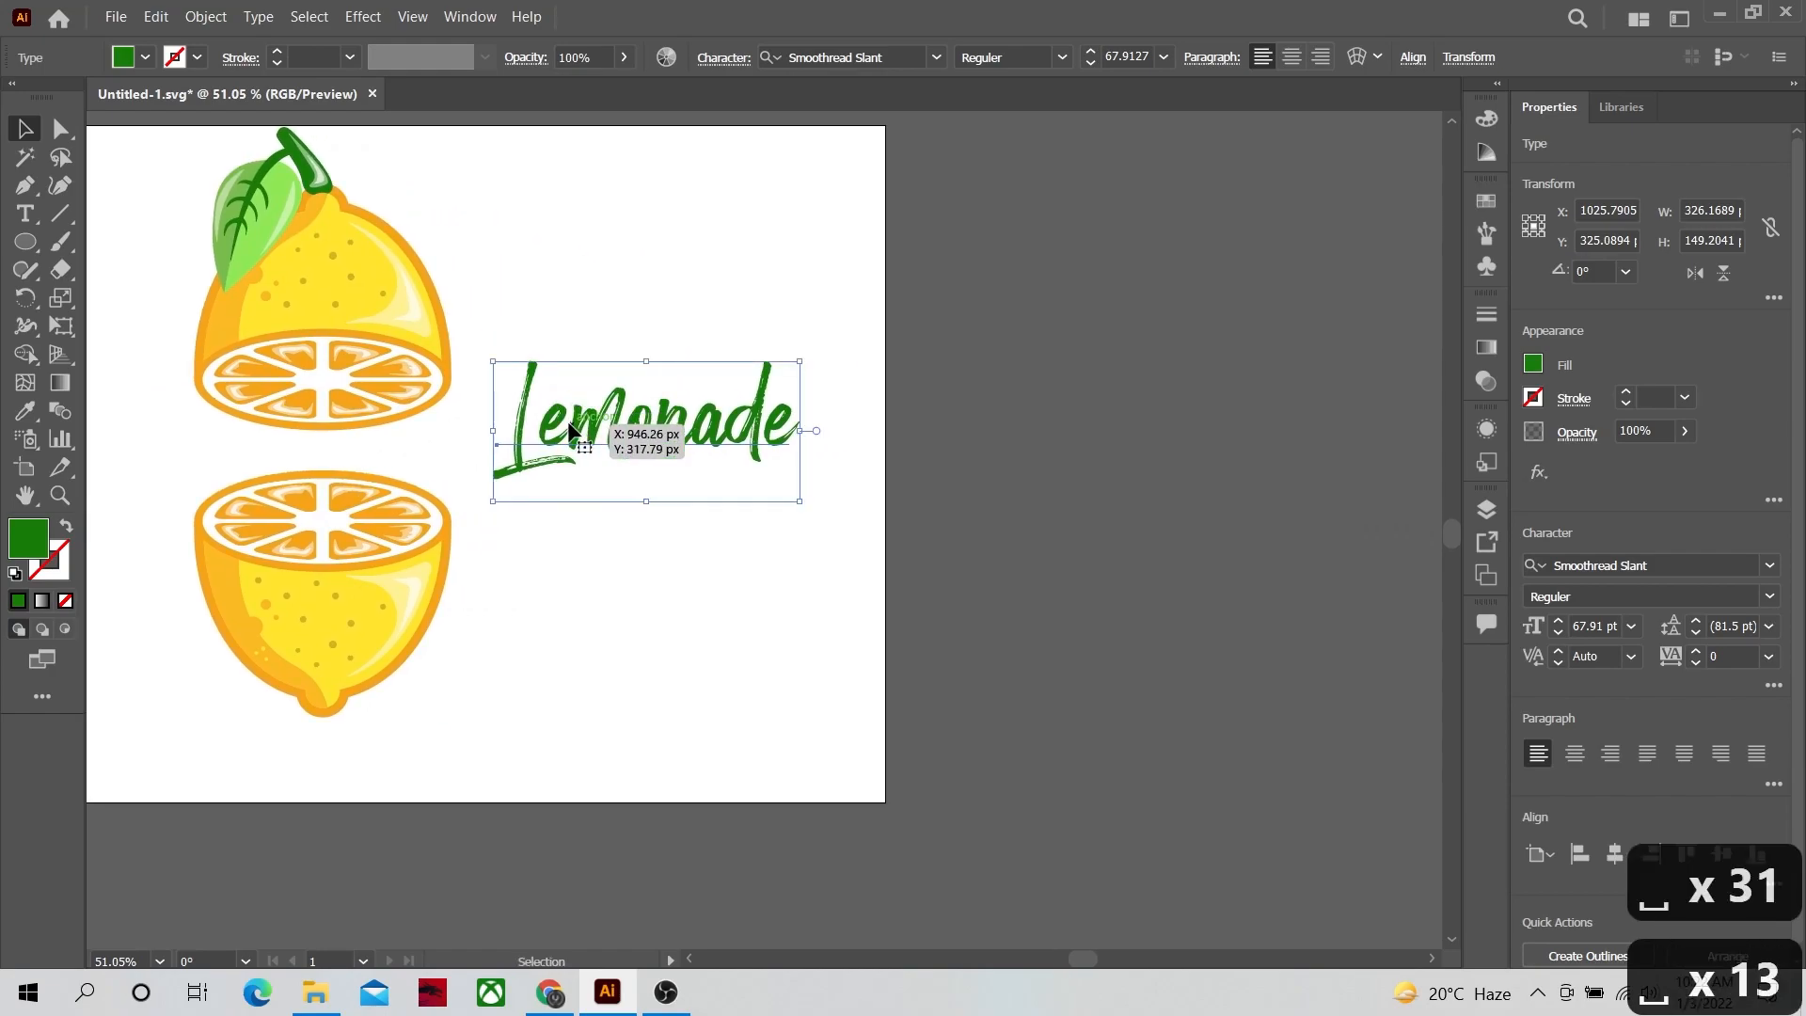
key("p")
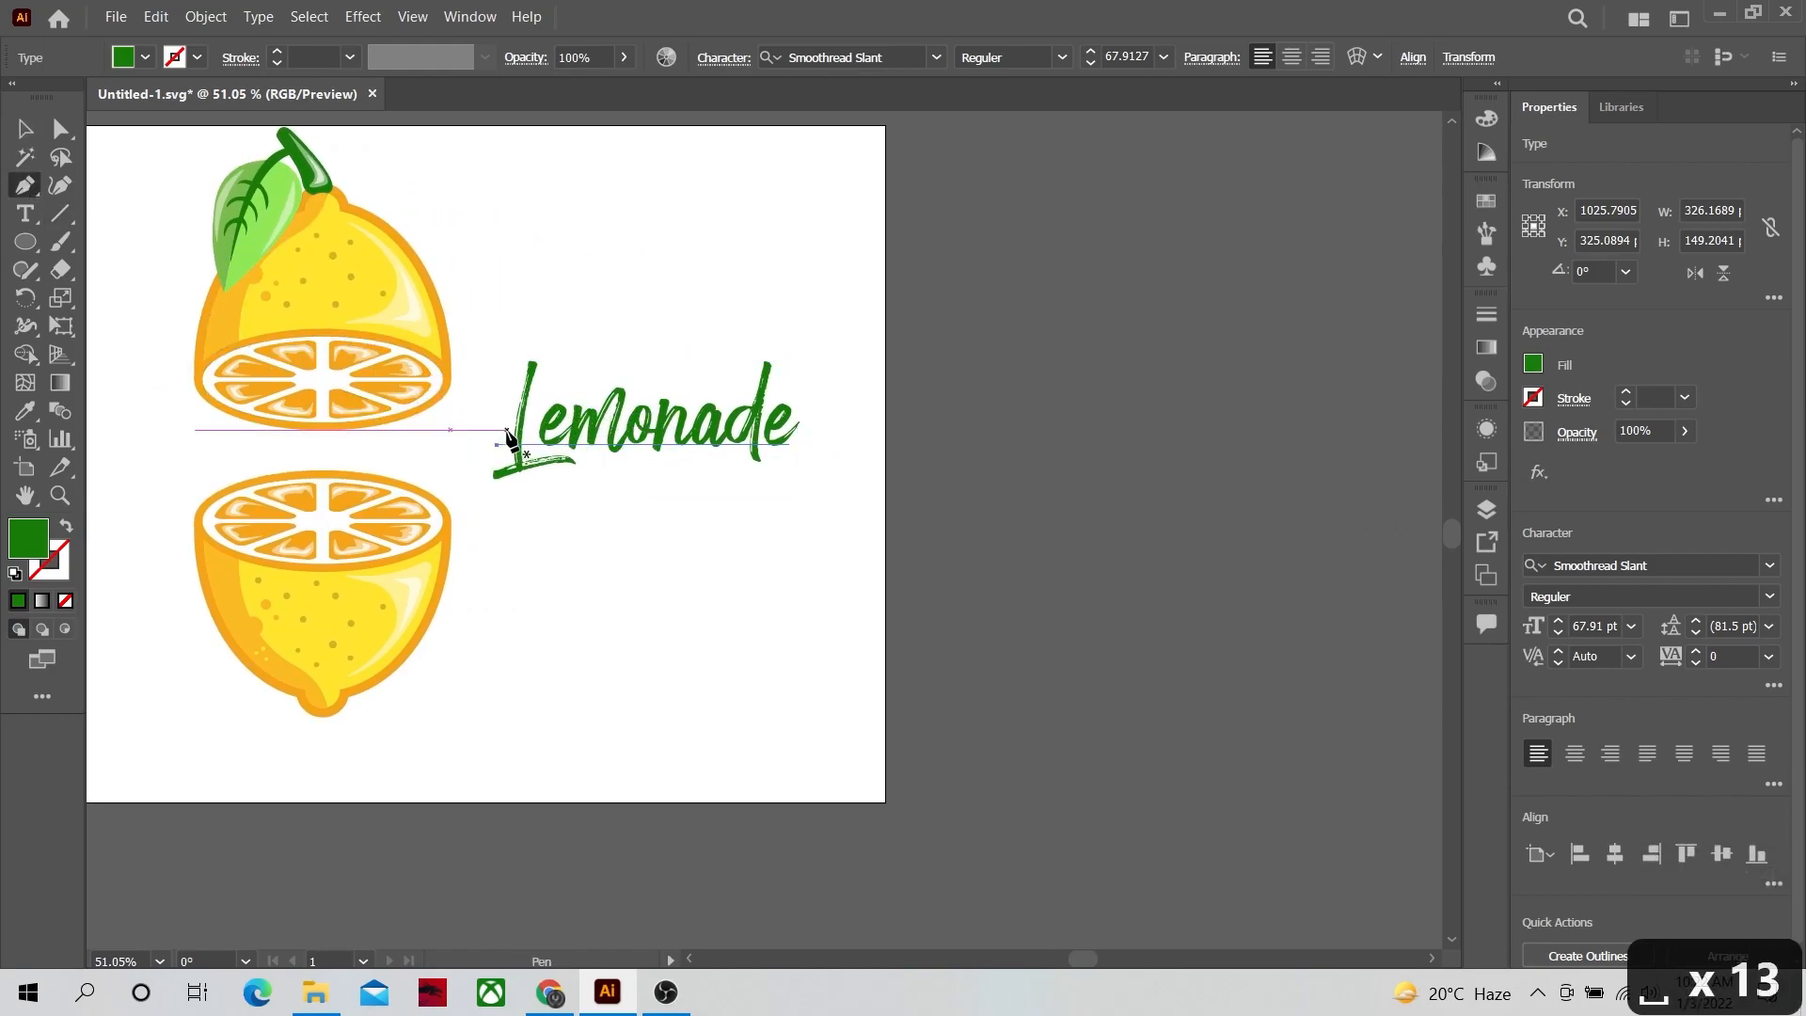
scroll(508, 436, "up", 2)
left_click_drag(514, 510, 839, 515)
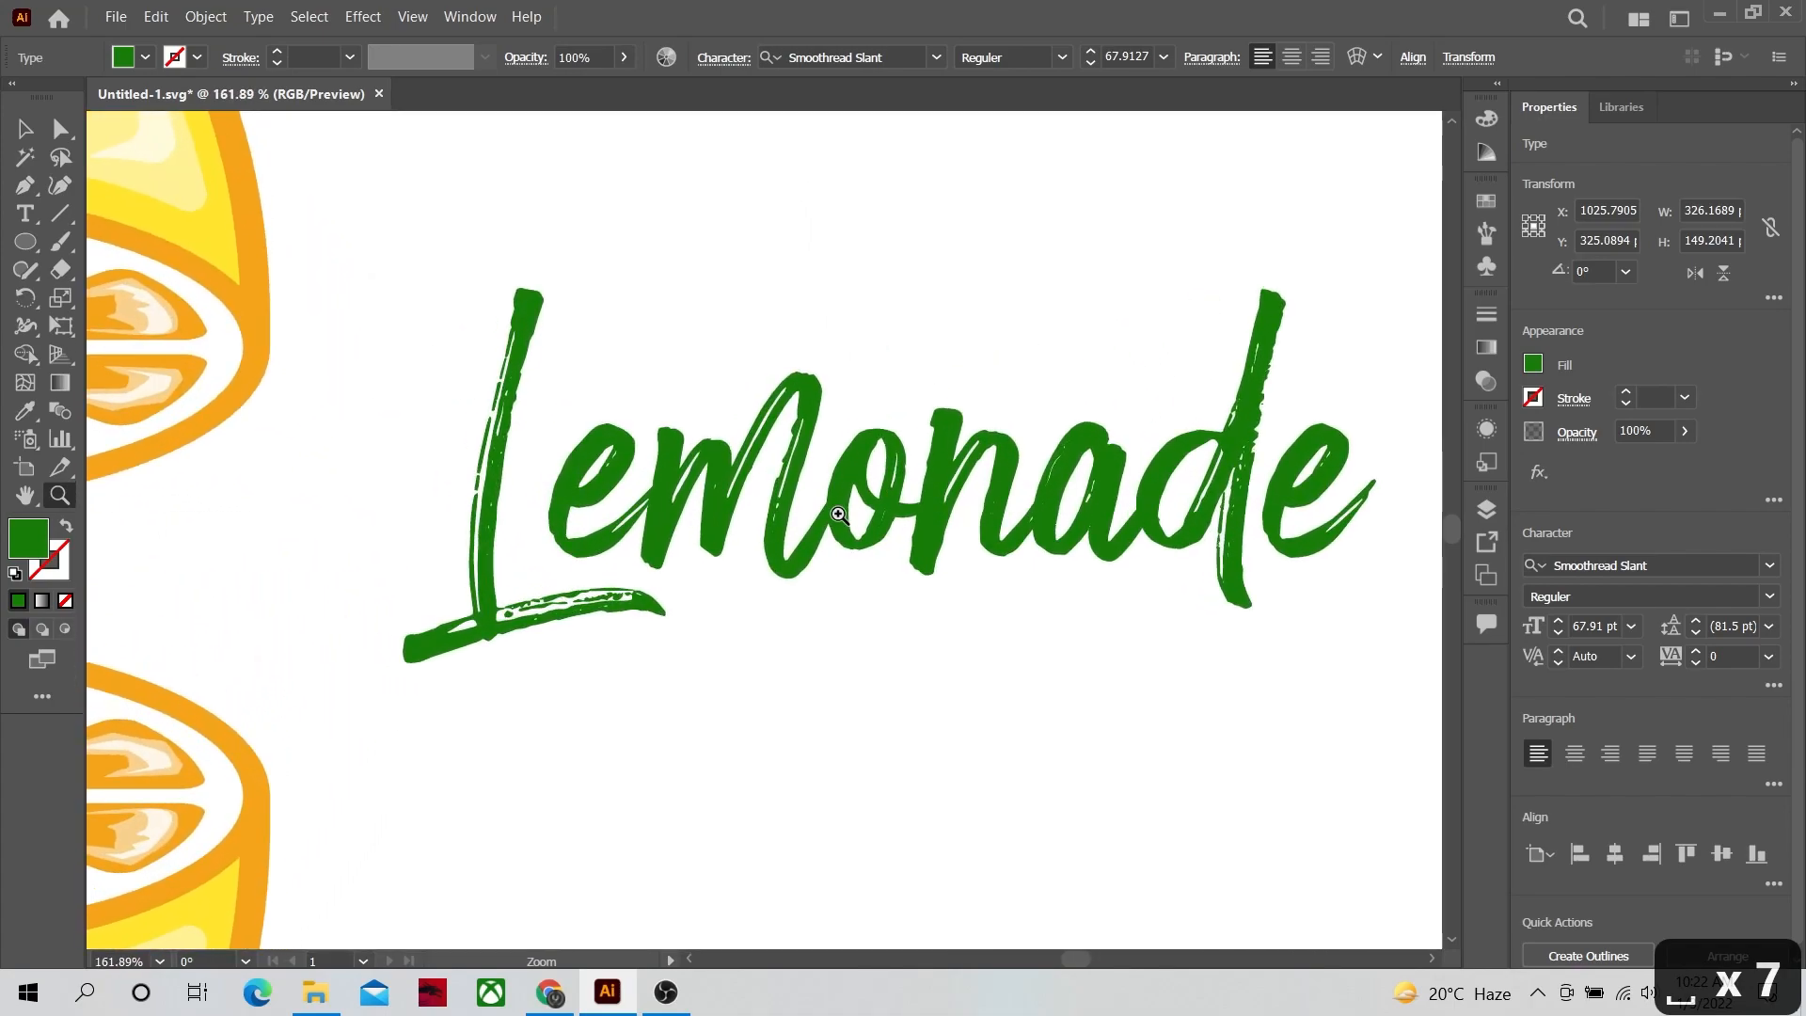
left_click(437, 579)
left_click_drag(501, 262, 550, 239)
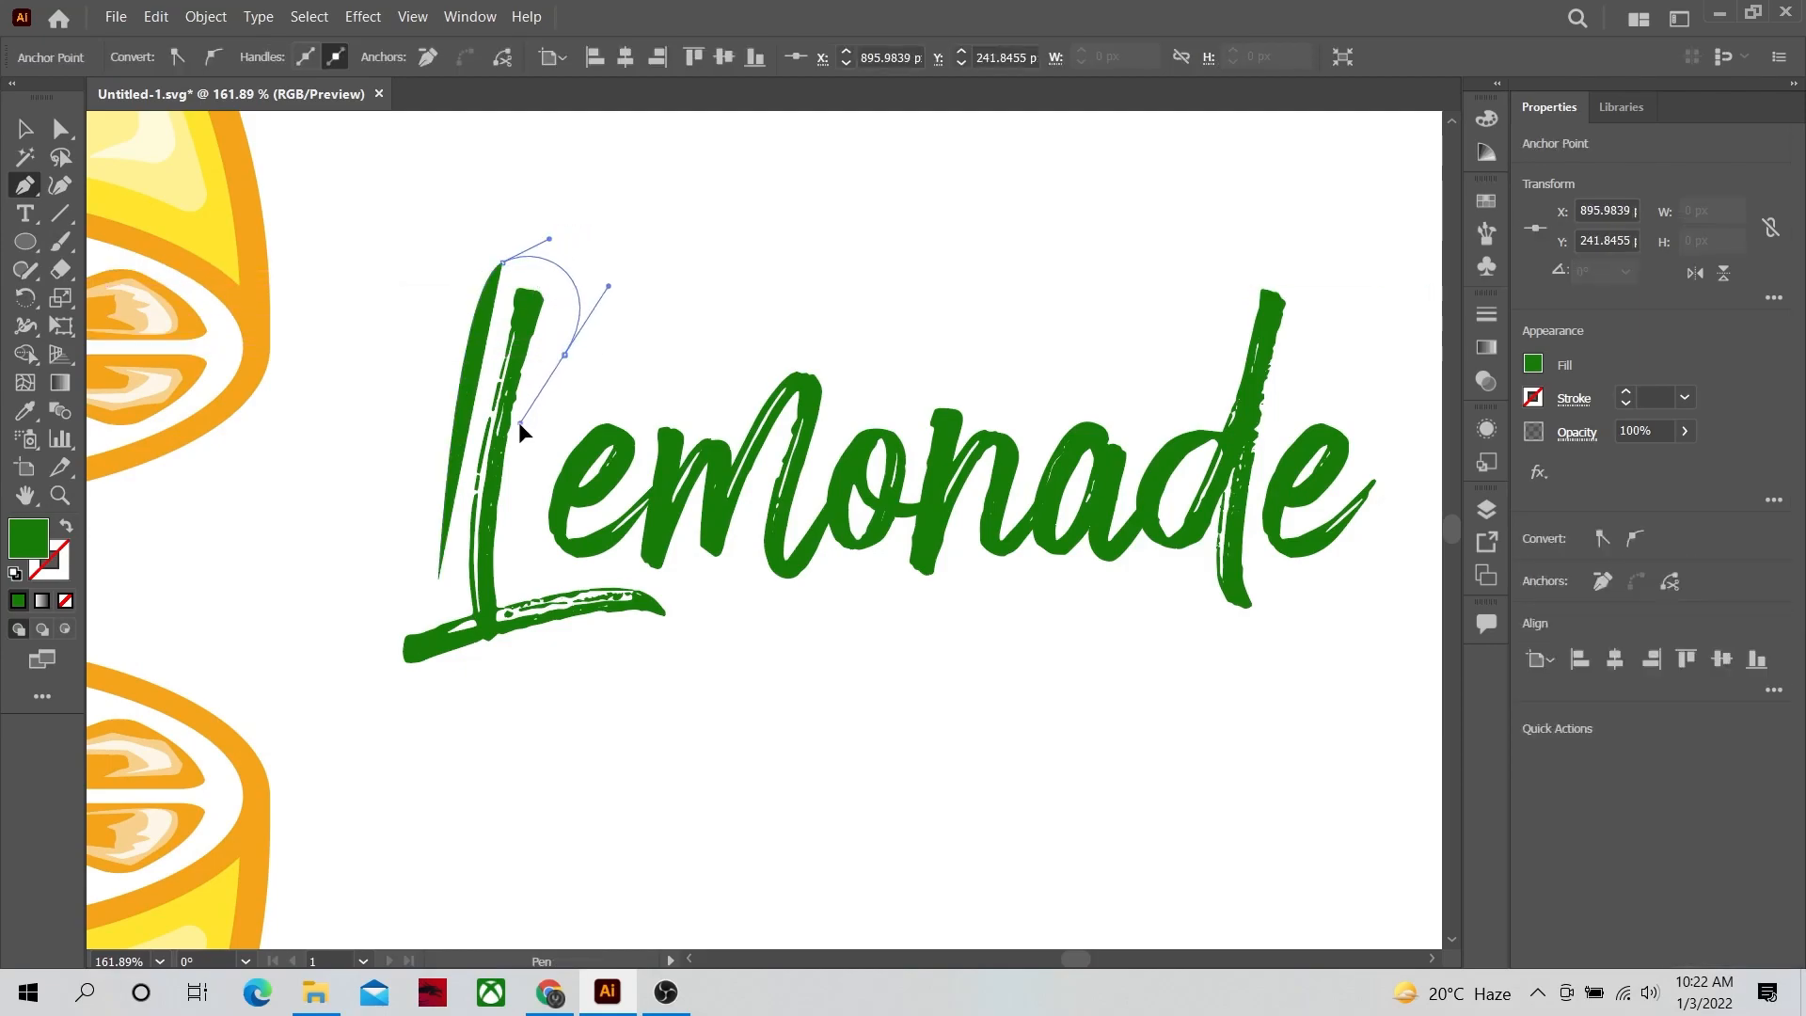
left_click(520, 423)
left_click_drag(551, 425, 704, 450)
left_click(645, 416)
left_click(696, 417)
left_click(735, 432)
left_click_drag(830, 354, 923, 442)
left_click(849, 417)
left_click(922, 425)
left_click_drag(957, 386, 1032, 444)
left_click(987, 417)
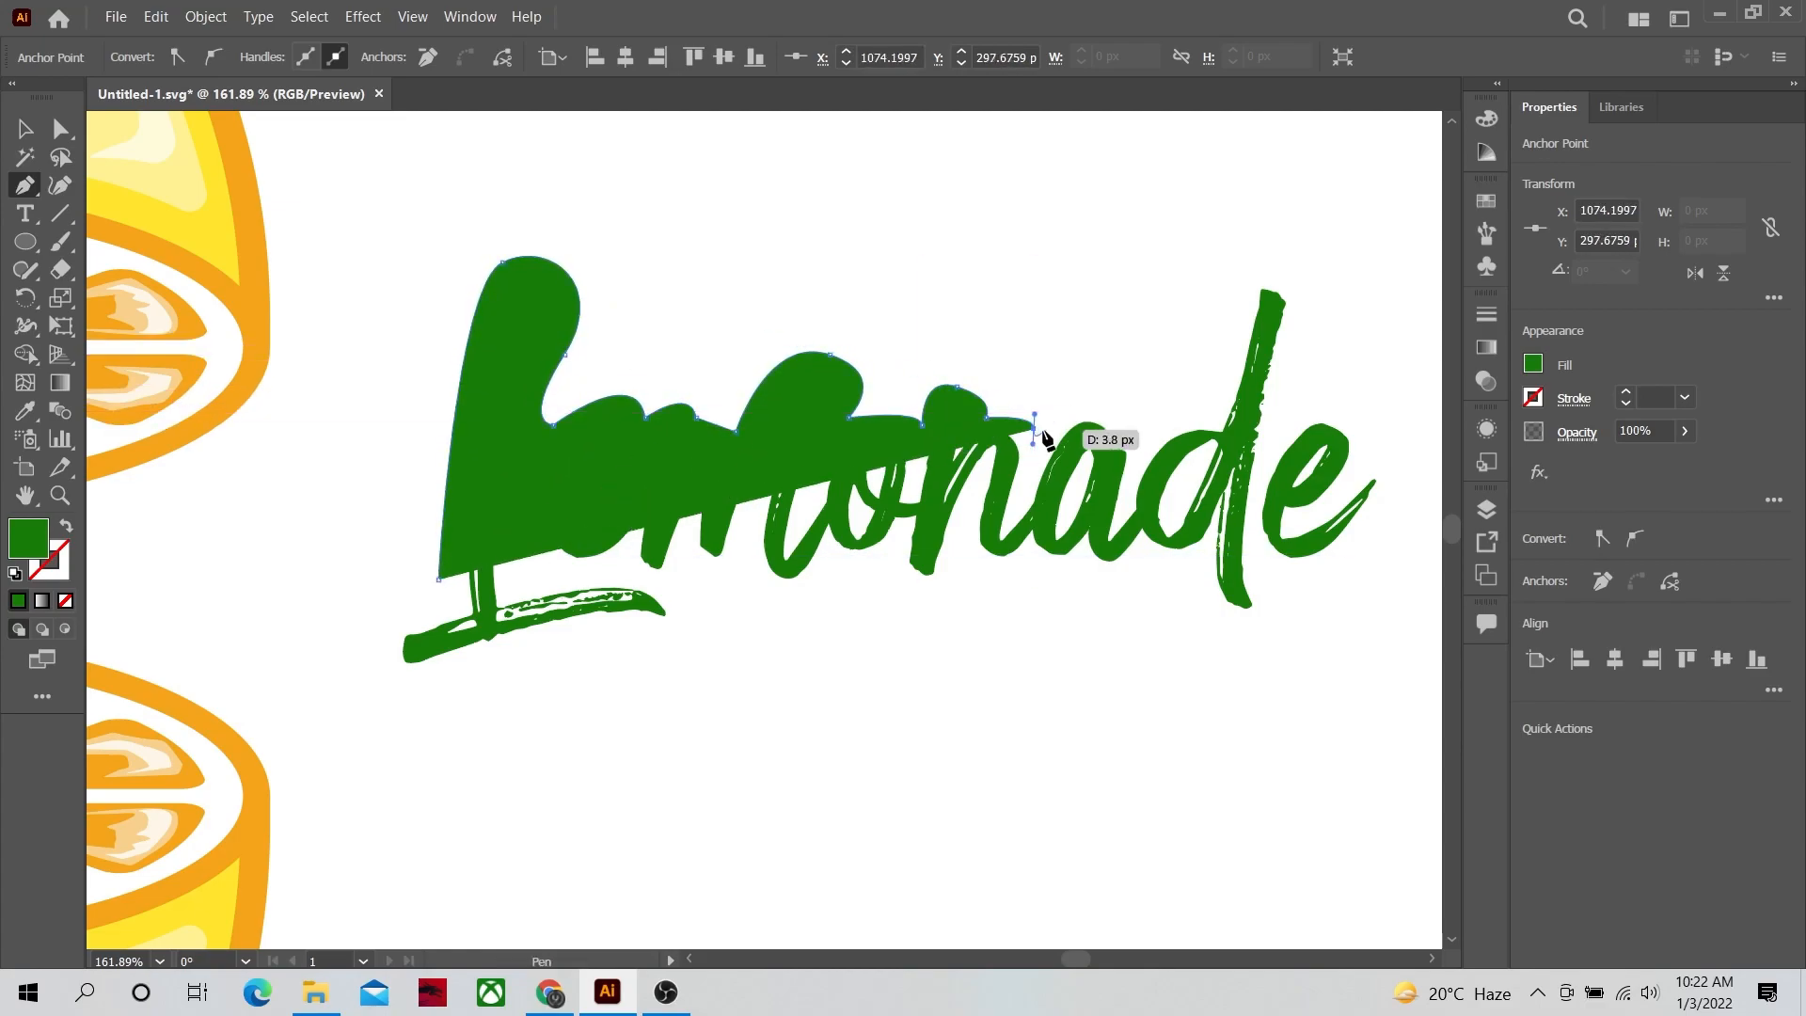
Step: Continue the Pen outline over "ade" and around the final e to the foot of the d, undoing misplaced anchors
left_click(1117, 416)
left_click(1140, 451)
left_click_drag(1216, 410, 1245, 256)
left_click(1250, 266)
left_click_drag(1290, 355, 1420, 502)
left_click(1289, 354)
left_click(1277, 425)
left_click_drag(1213, 609, 1212, 608)
left_click(1332, 574)
left_click(1279, 596)
key("ctrl+z")
key("ctrl+x")
key("ctrl+shift+z")
key("ctrl+z")
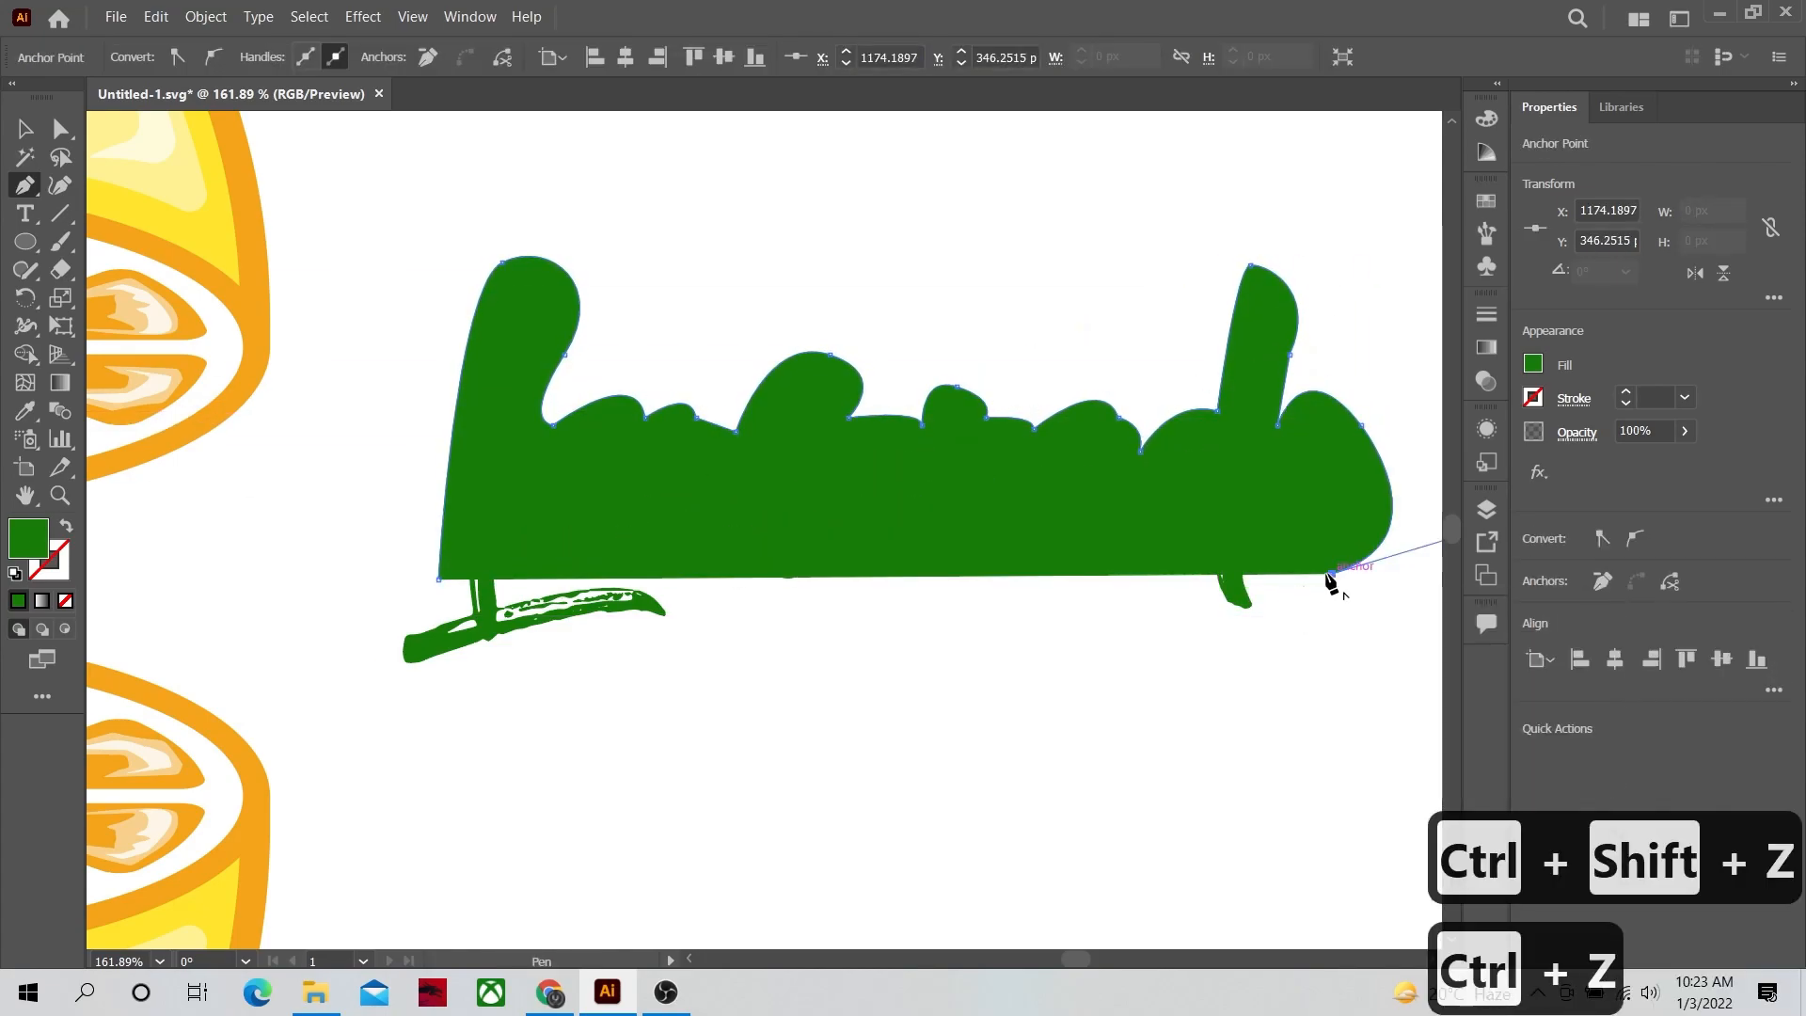
left_click(1214, 609)
Step: Remove the open outline's fill, leaving a 2 pt black stroke so the lettering shows through
key("v")
left_click(775, 438)
left_click(1534, 364)
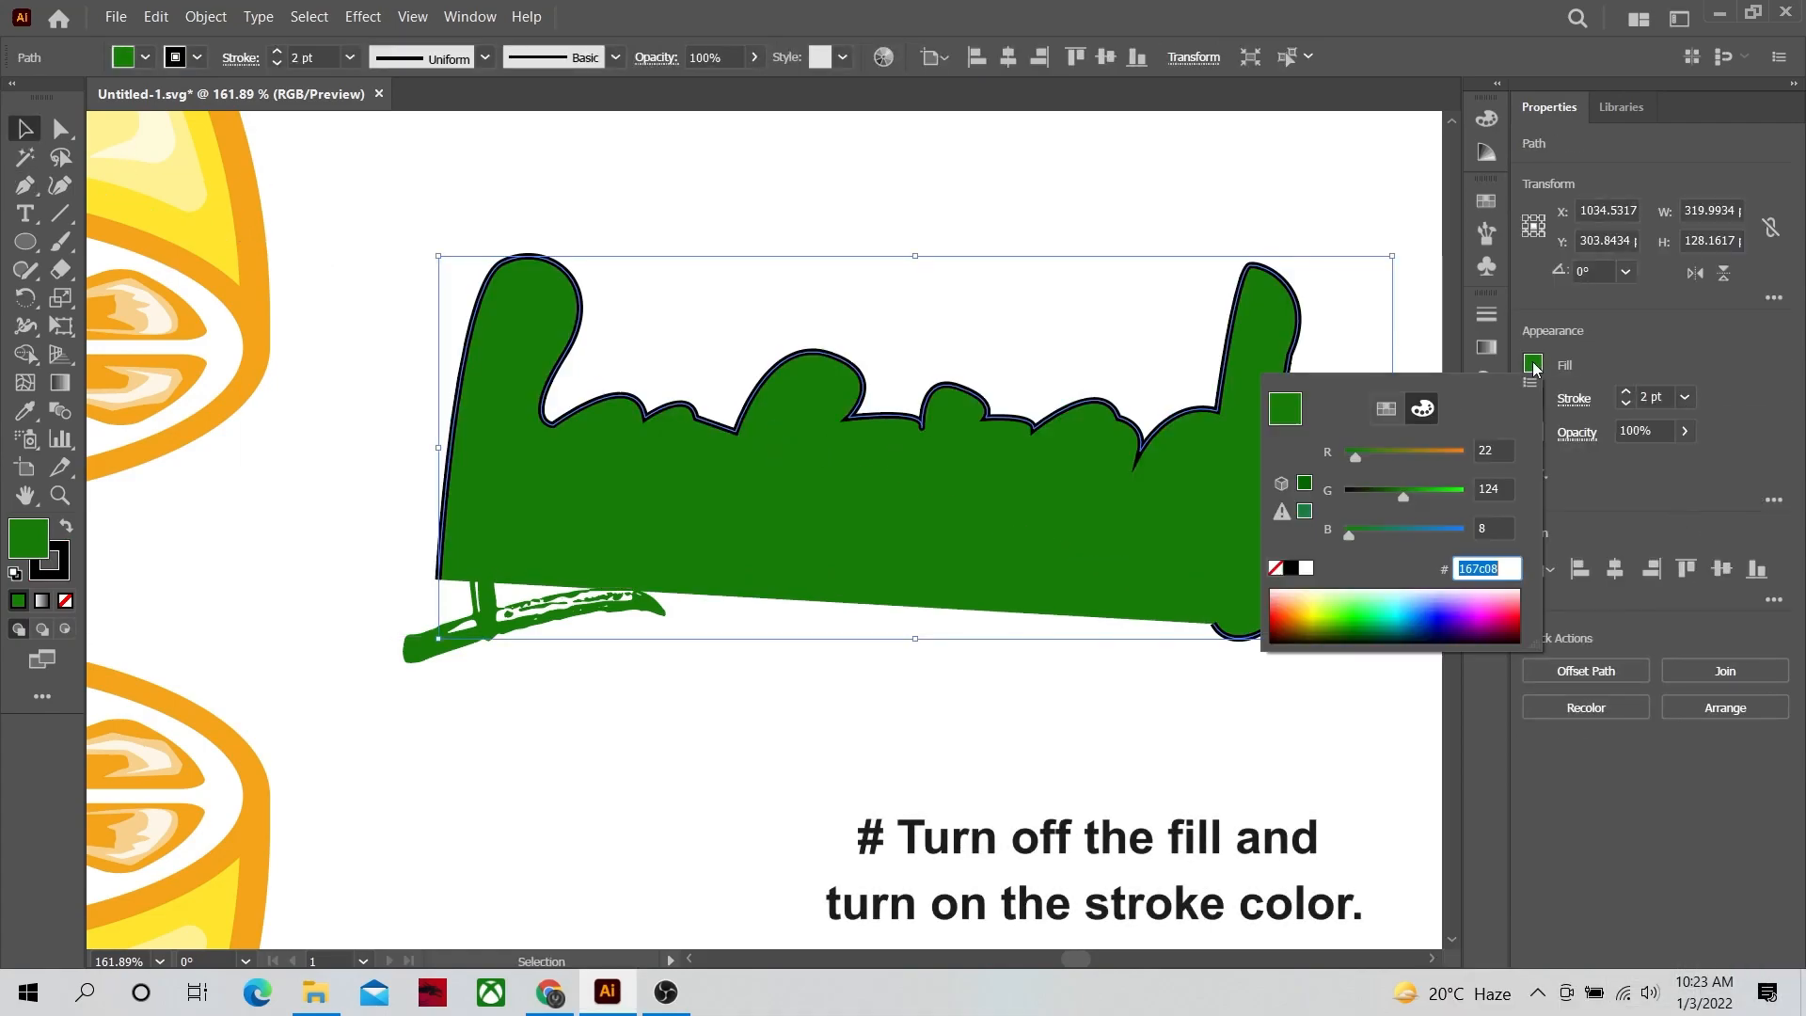
left_click(1277, 568)
left_click(1088, 358)
Step: Resume the outline from the foot of the d, trace beneath the letters and the L's underline, and close it at its start
key("p")
left_click(1214, 624)
left_click(1193, 571)
left_click(1143, 575)
left_click_drag(1076, 585, 1022, 572)
left_click(967, 572)
left_click(882, 574)
left_click_drag(922, 617, 827, 568)
left_click_drag(738, 582, 737, 539)
left_click_drag(679, 663, 635, 634)
left_click_drag(426, 688, 387, 717)
left_click_drag(395, 610, 424, 589)
left_click(439, 579)
Step: Fill the closed outline with the lemon rind's orange and send it backward behind the "Lemonade" text
left_click(34, 139)
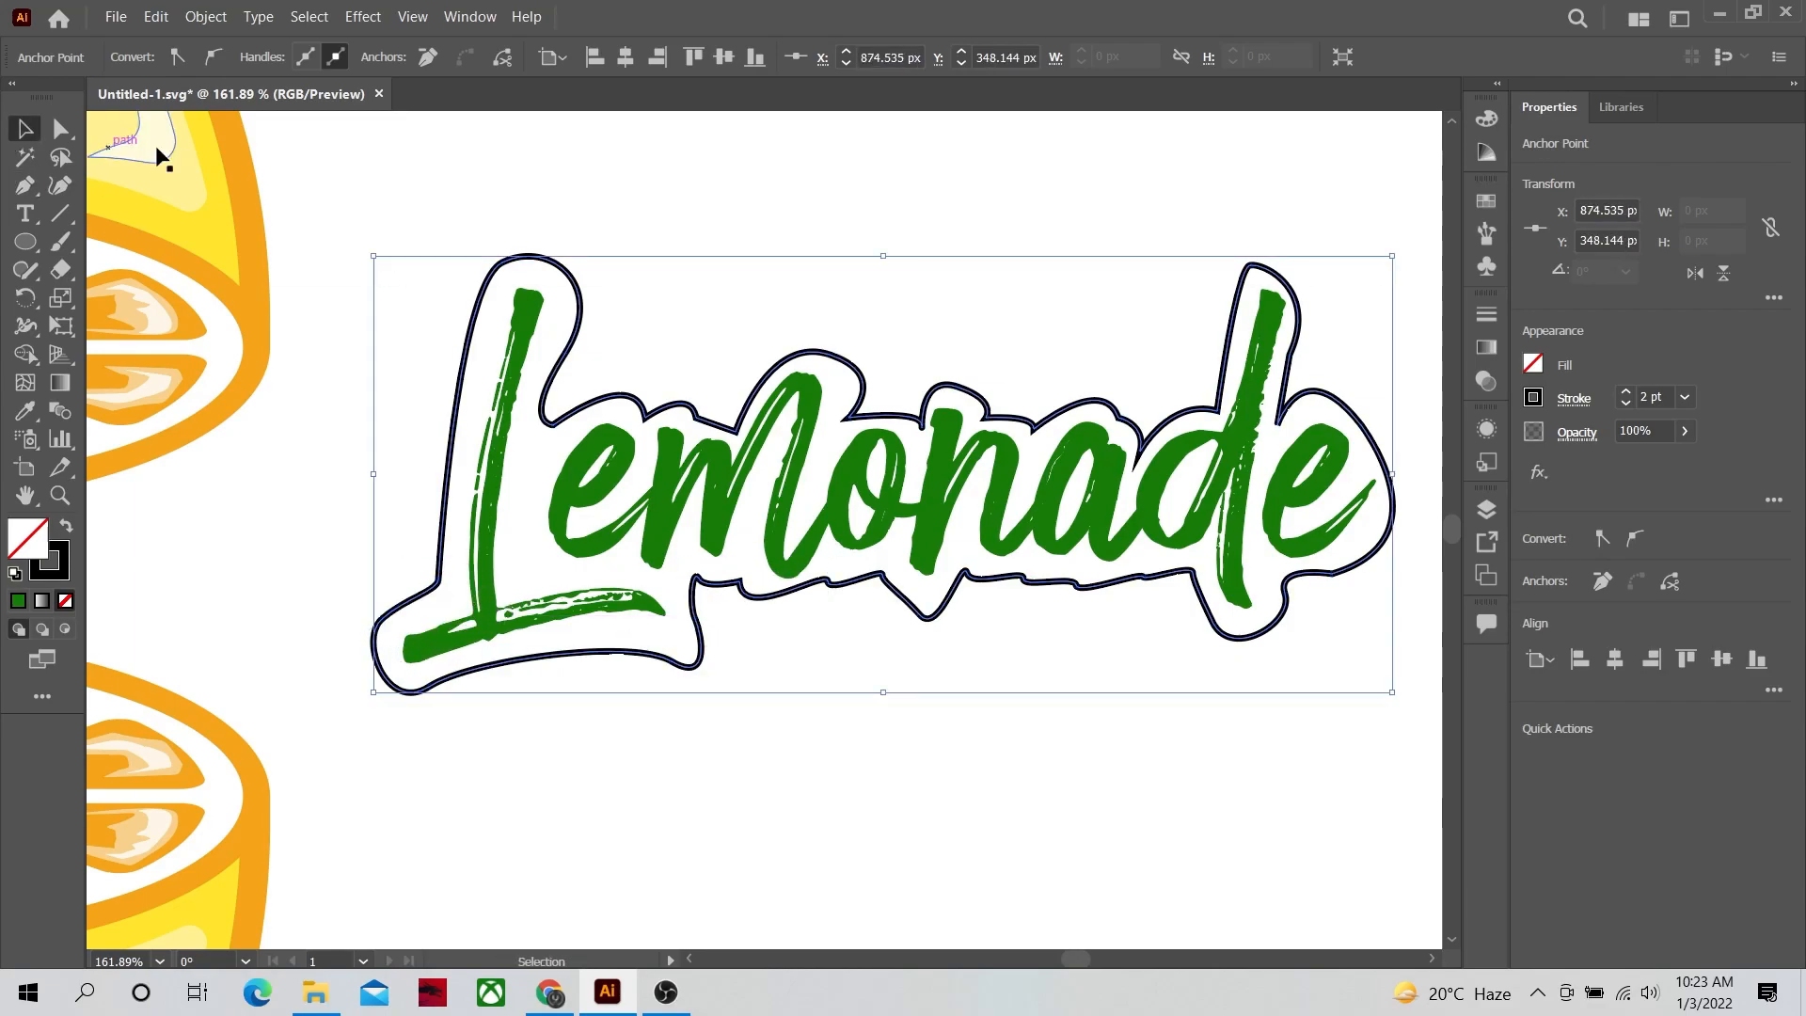
left_click(475, 327)
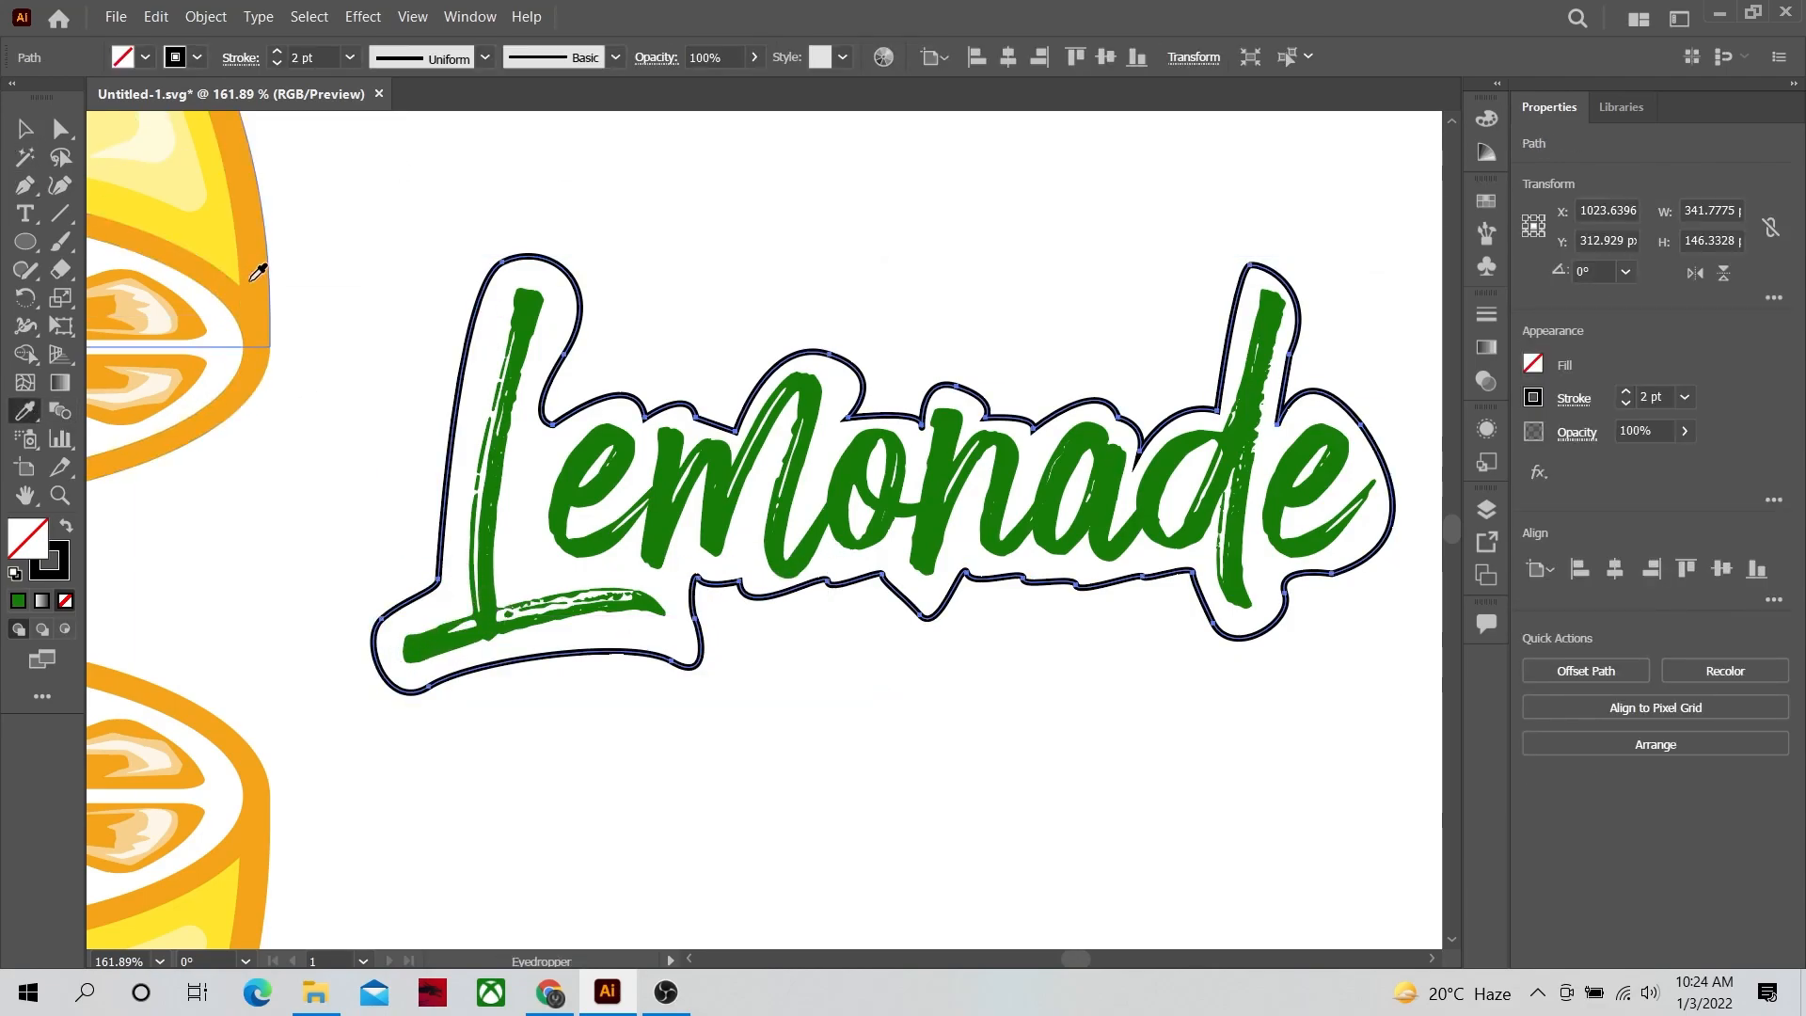
left_click(252, 270)
left_click(25, 131)
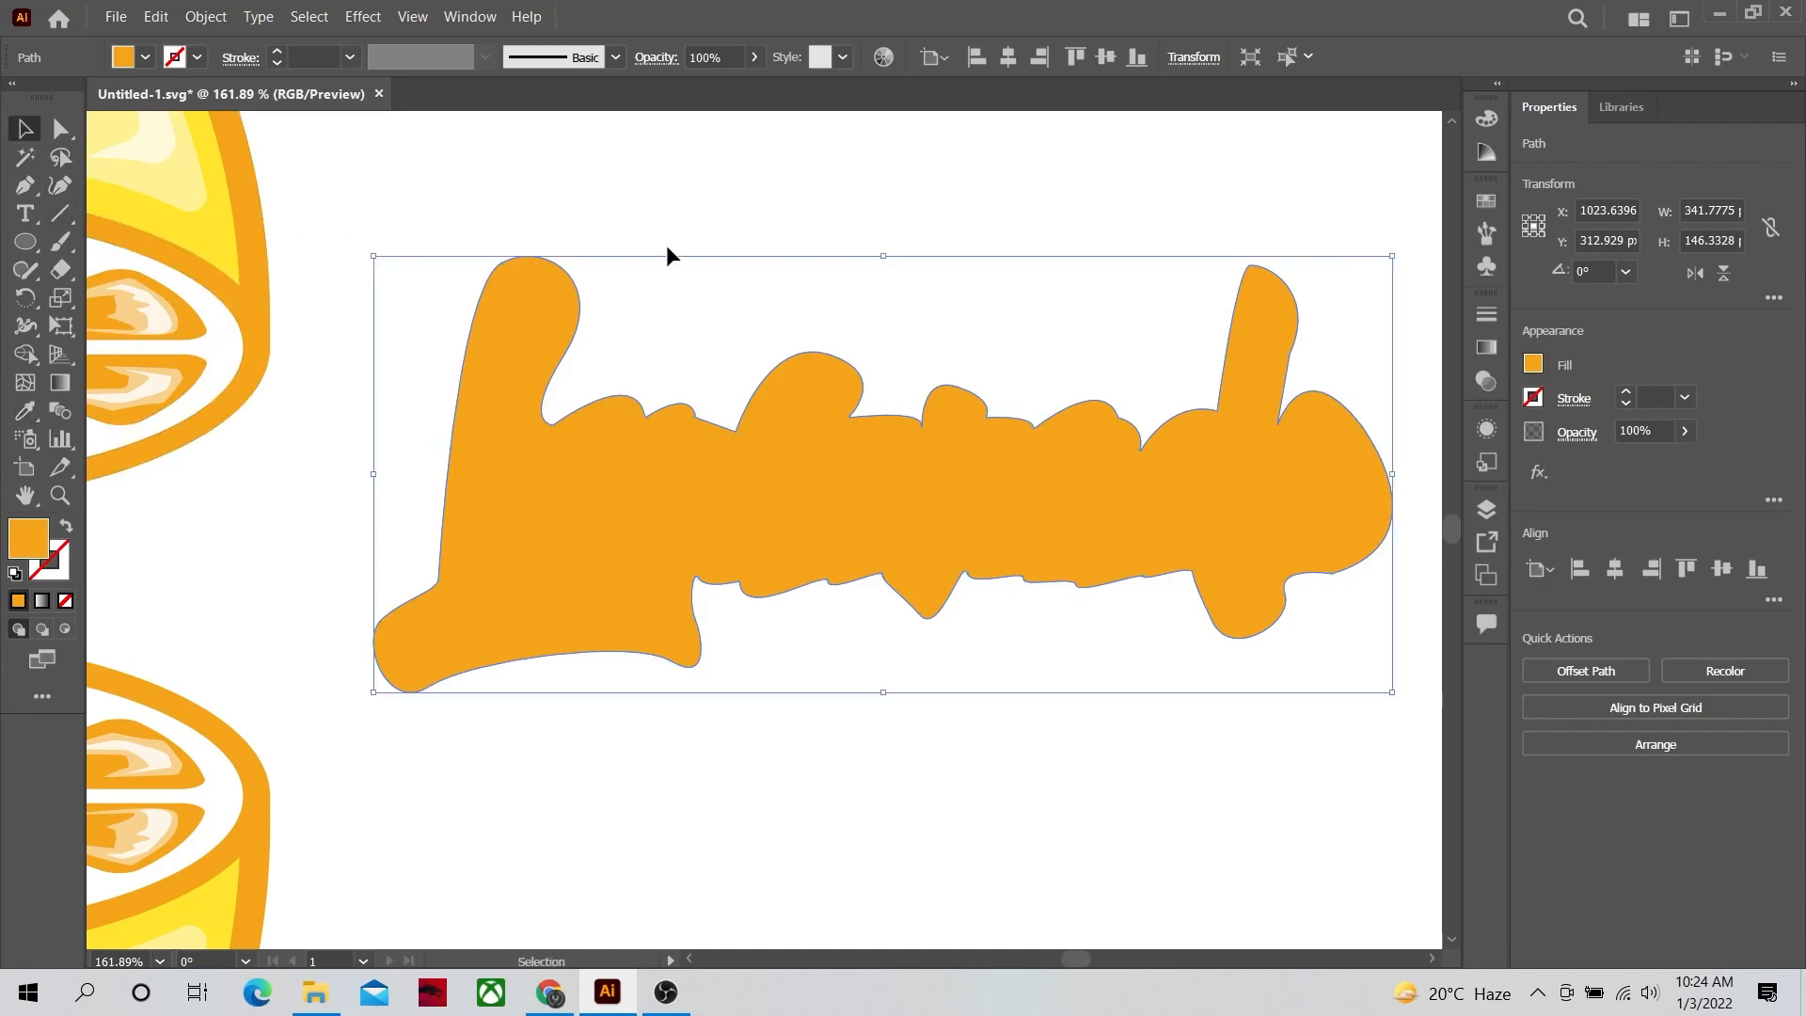
right_click(588, 487)
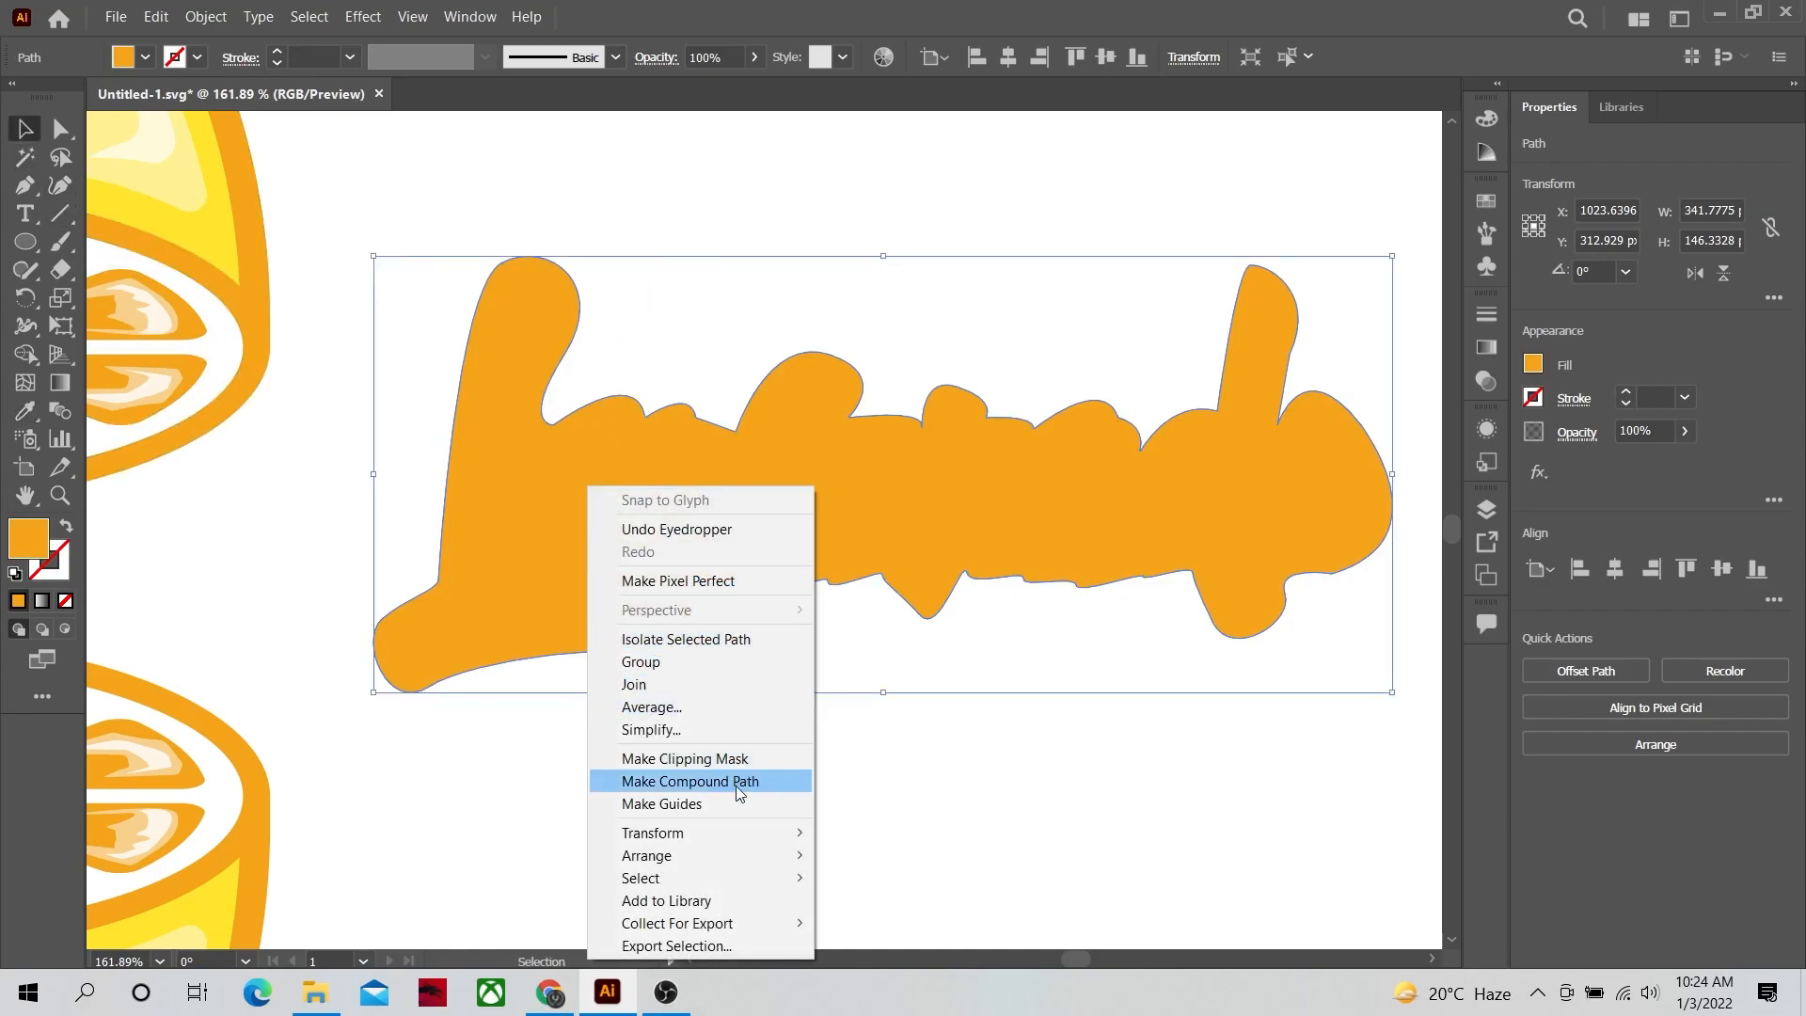
mouse_move(757, 855)
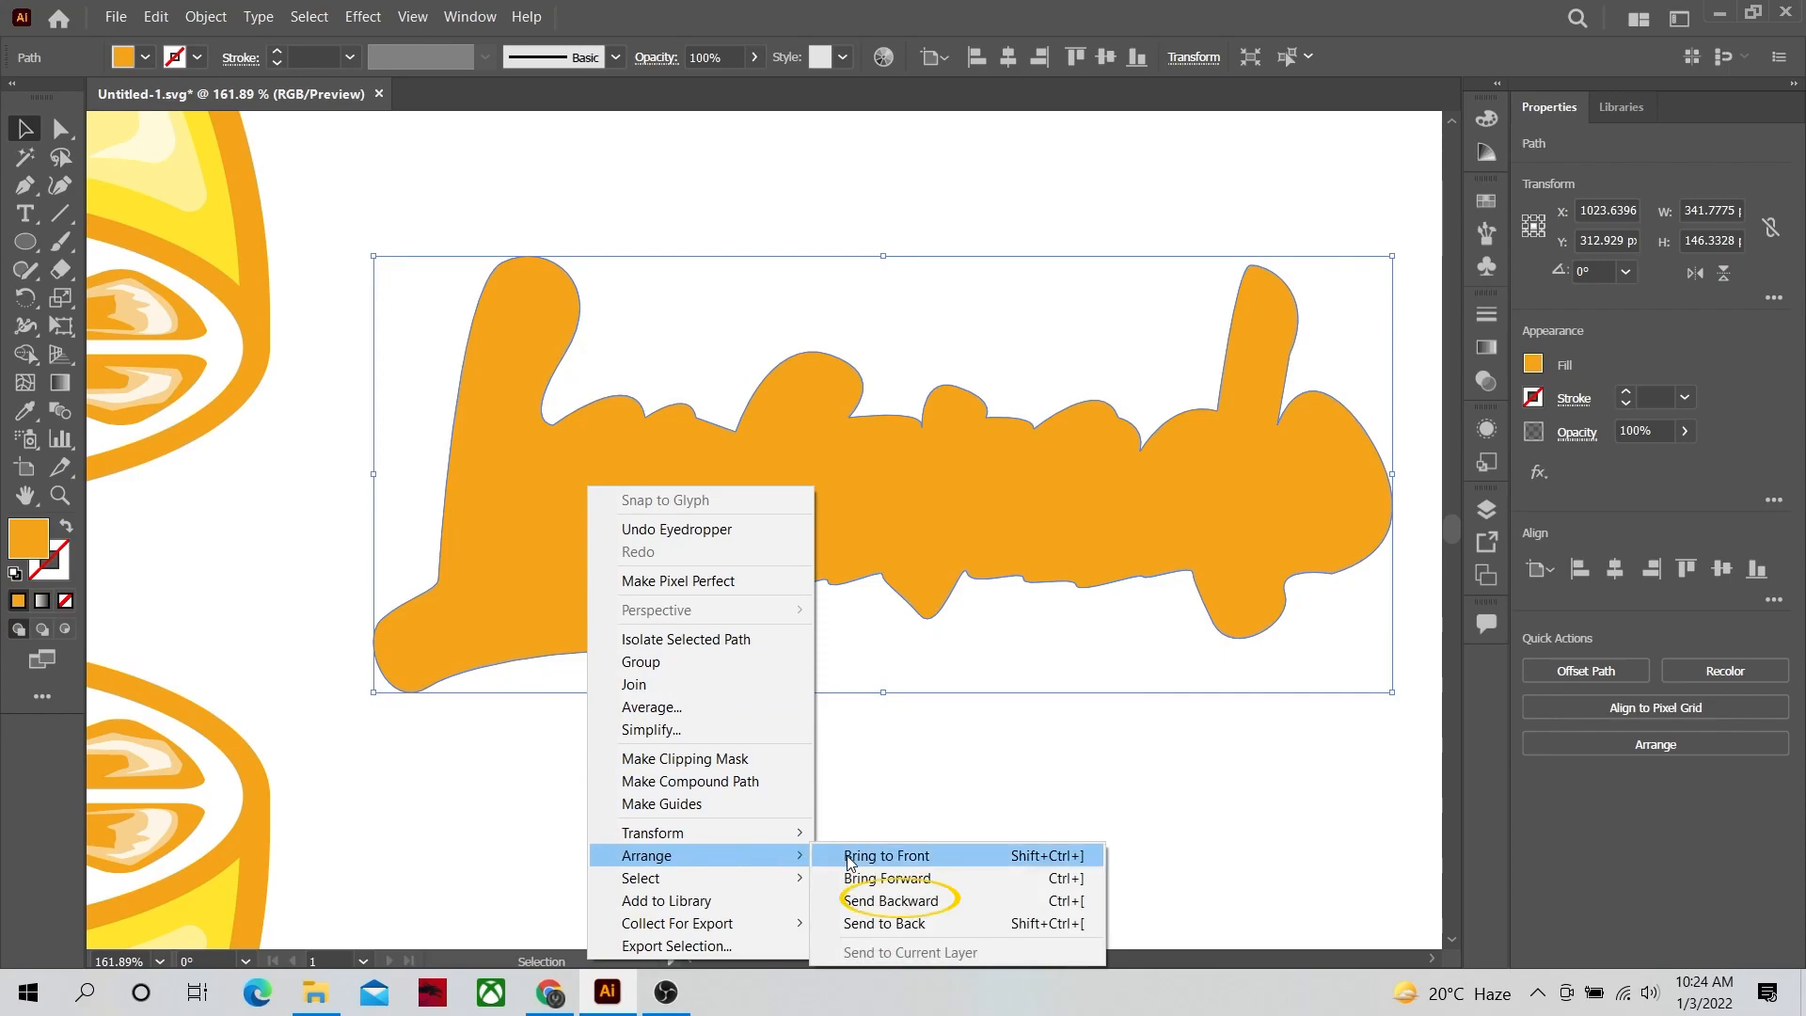
left_click(888, 905)
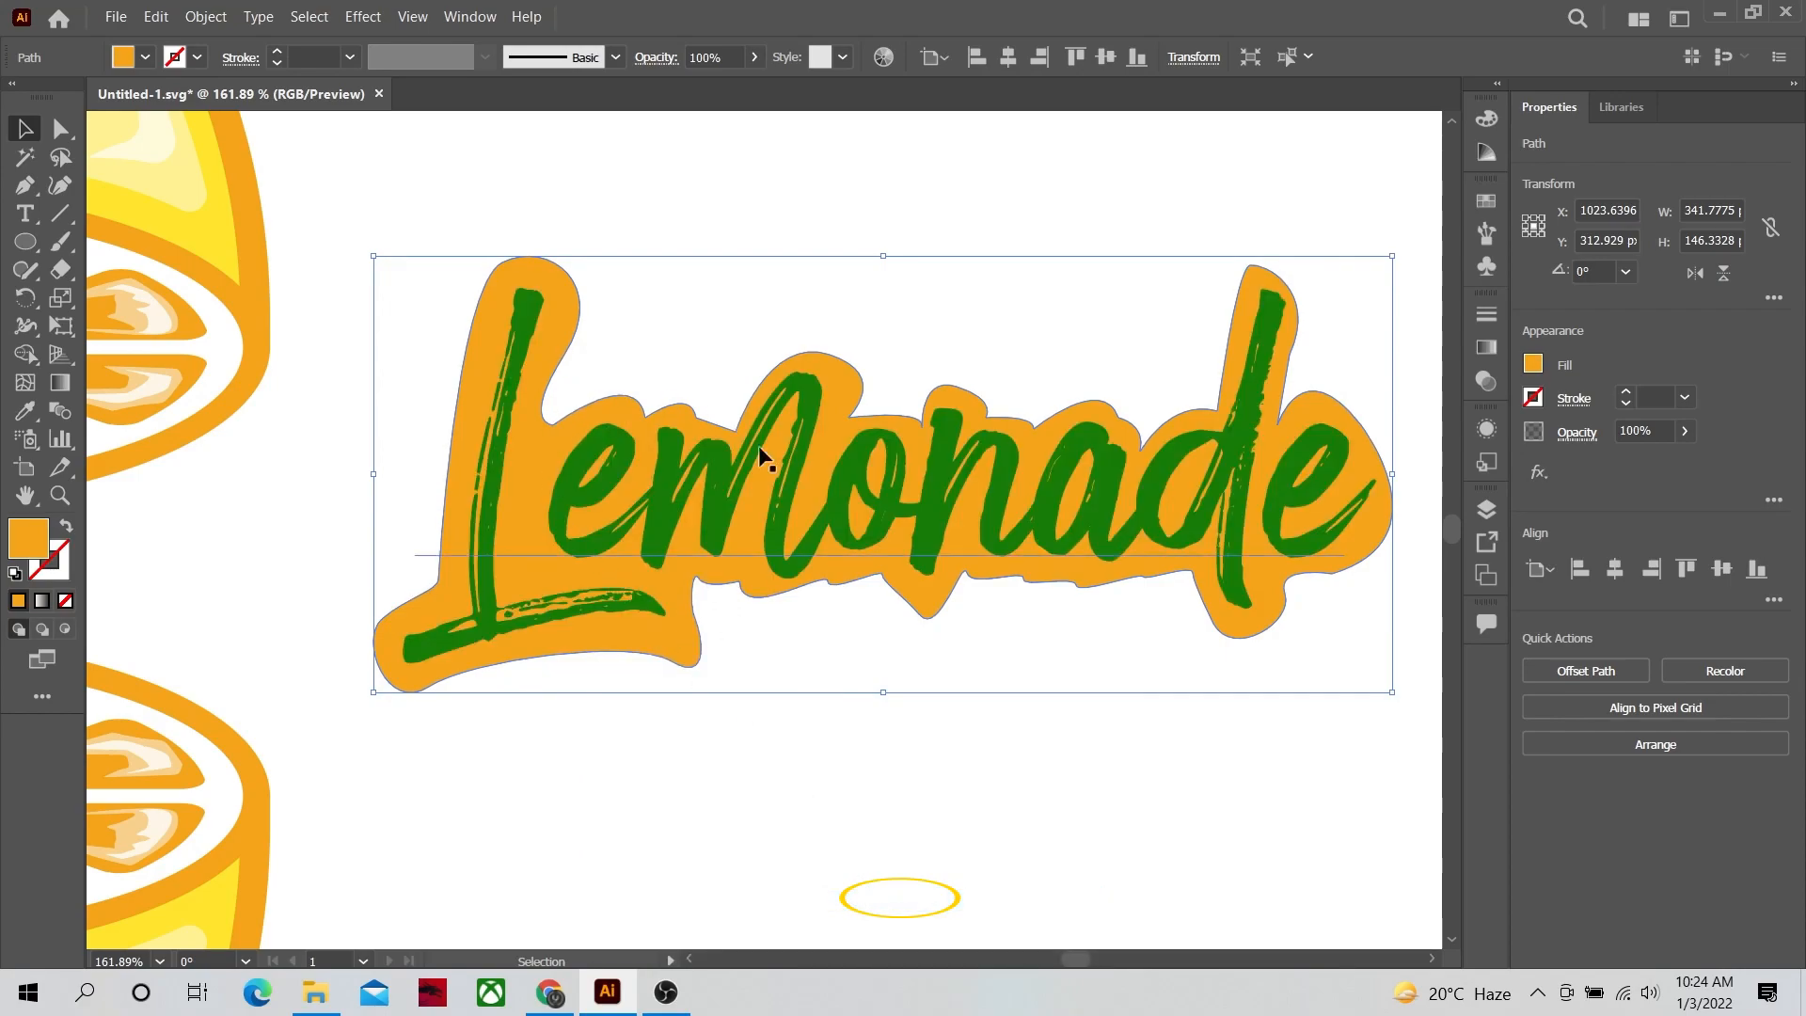
left_click(630, 256)
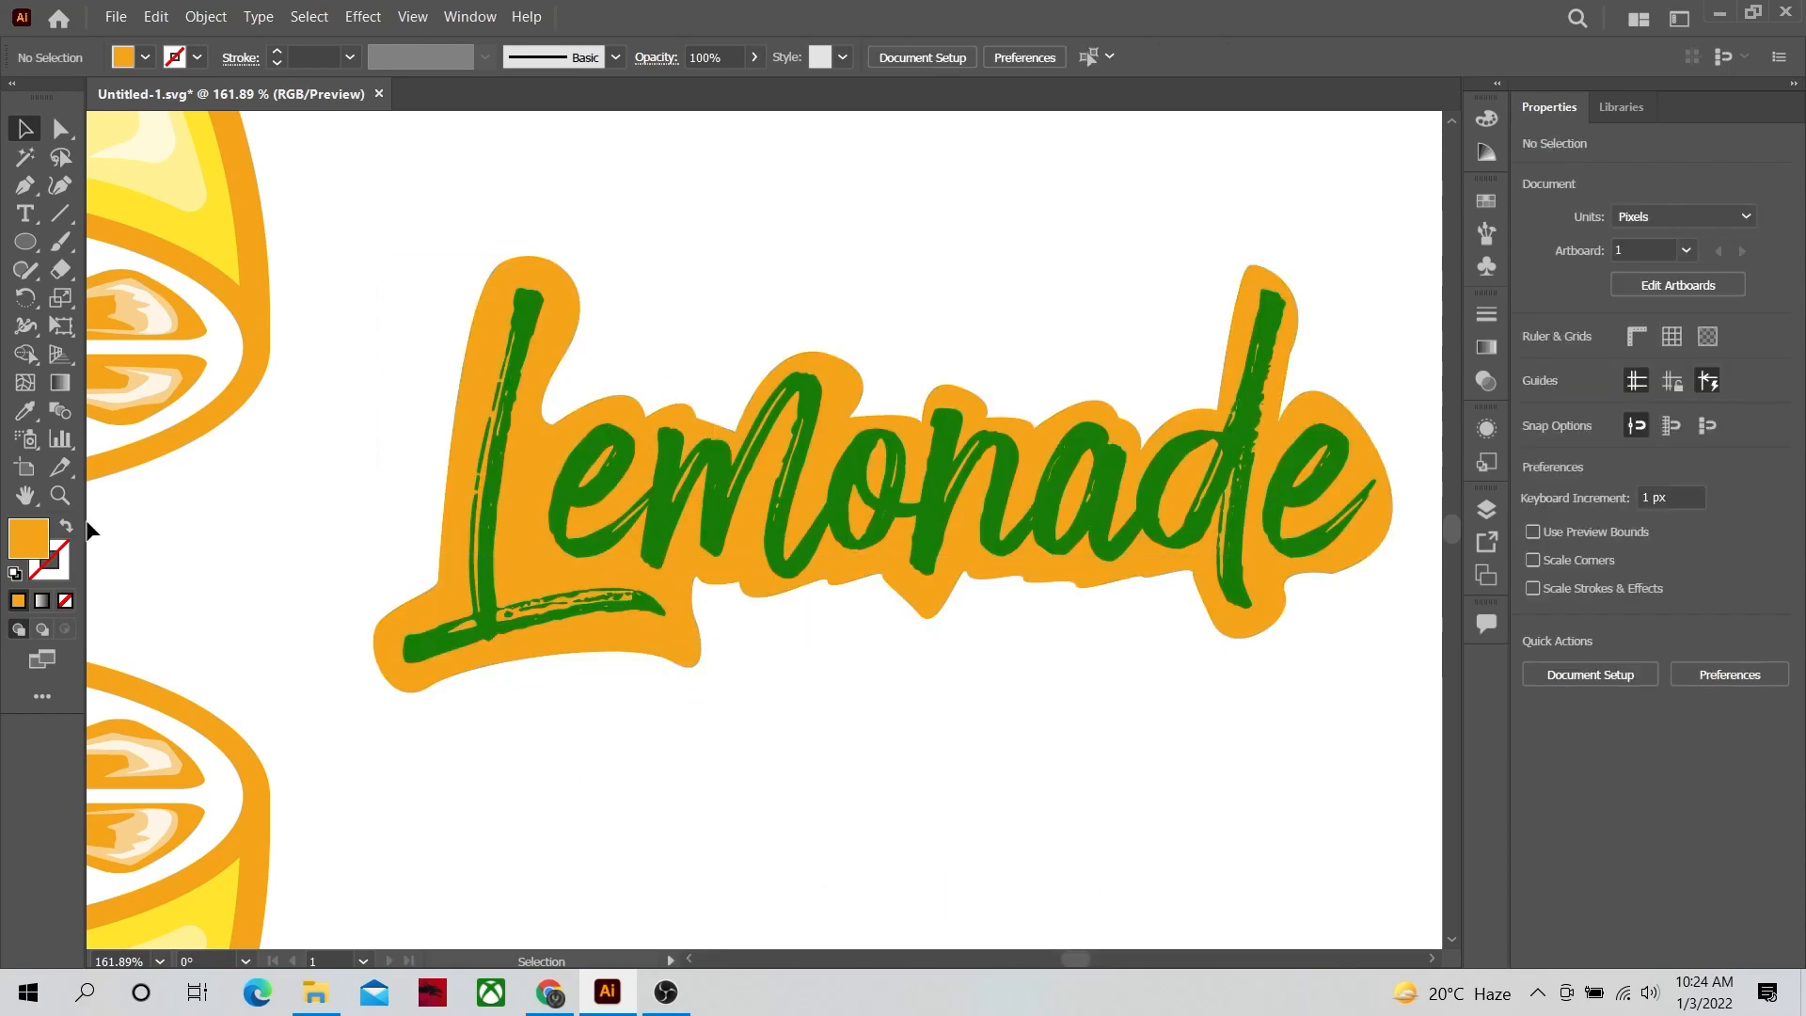
Step: Draw a rectangle about 1280 × 718 px covering the whole artboard
left_click(59, 495)
left_click_drag(853, 344, 1012, 415)
key("space")
key("space")
mouse_move(869, 433)
left_mouse_down()
mouse_move(897, 405)
mouse_move(866, 404)
left_mouse_up()
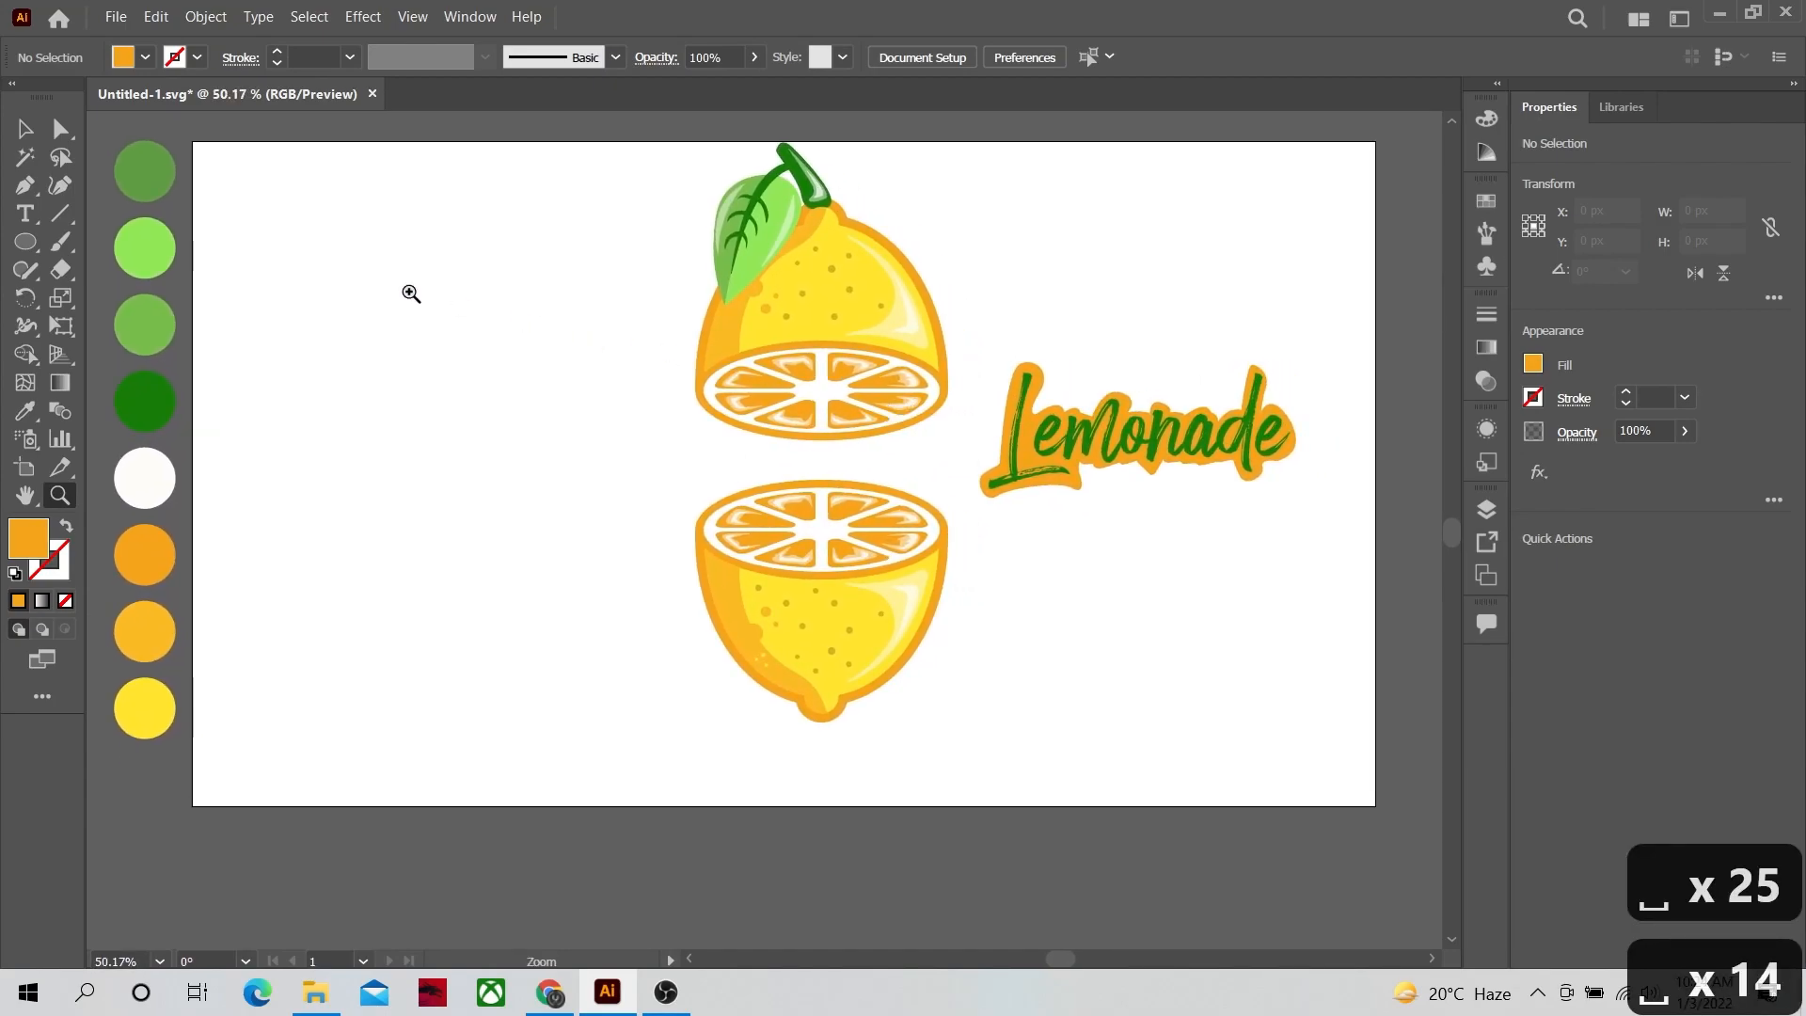
left_click(27, 136)
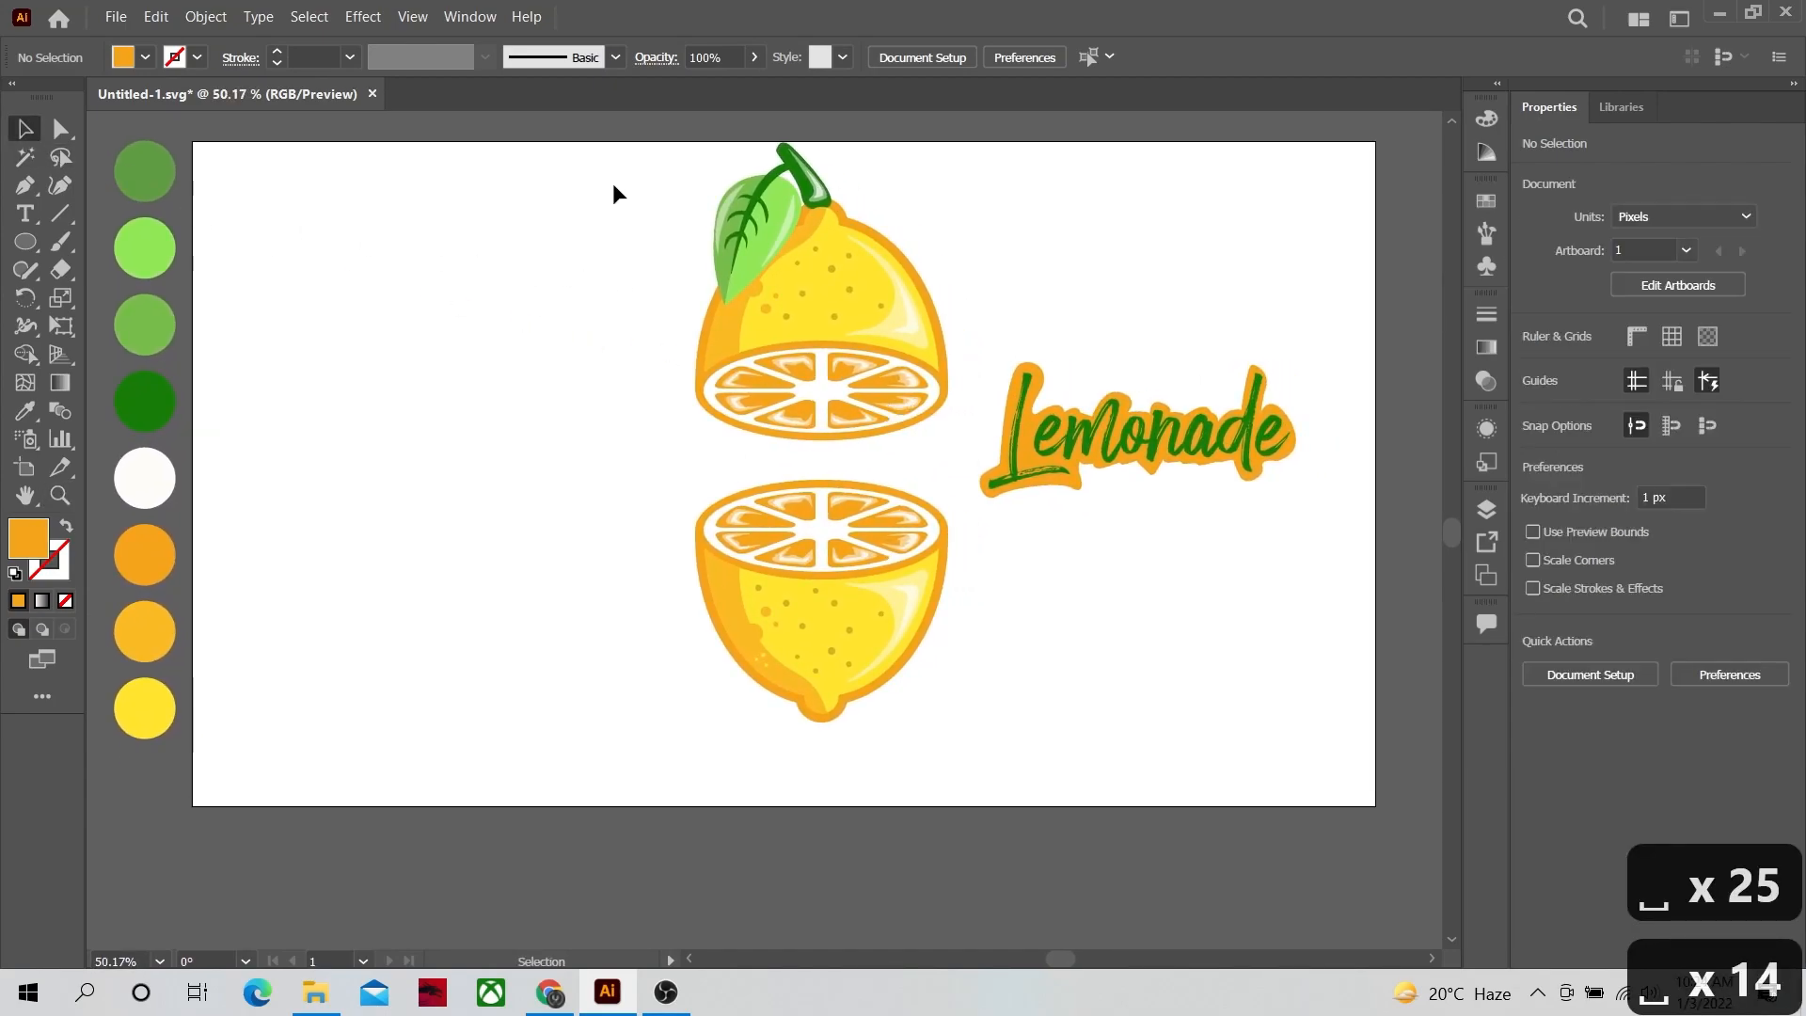
left_click(36, 243)
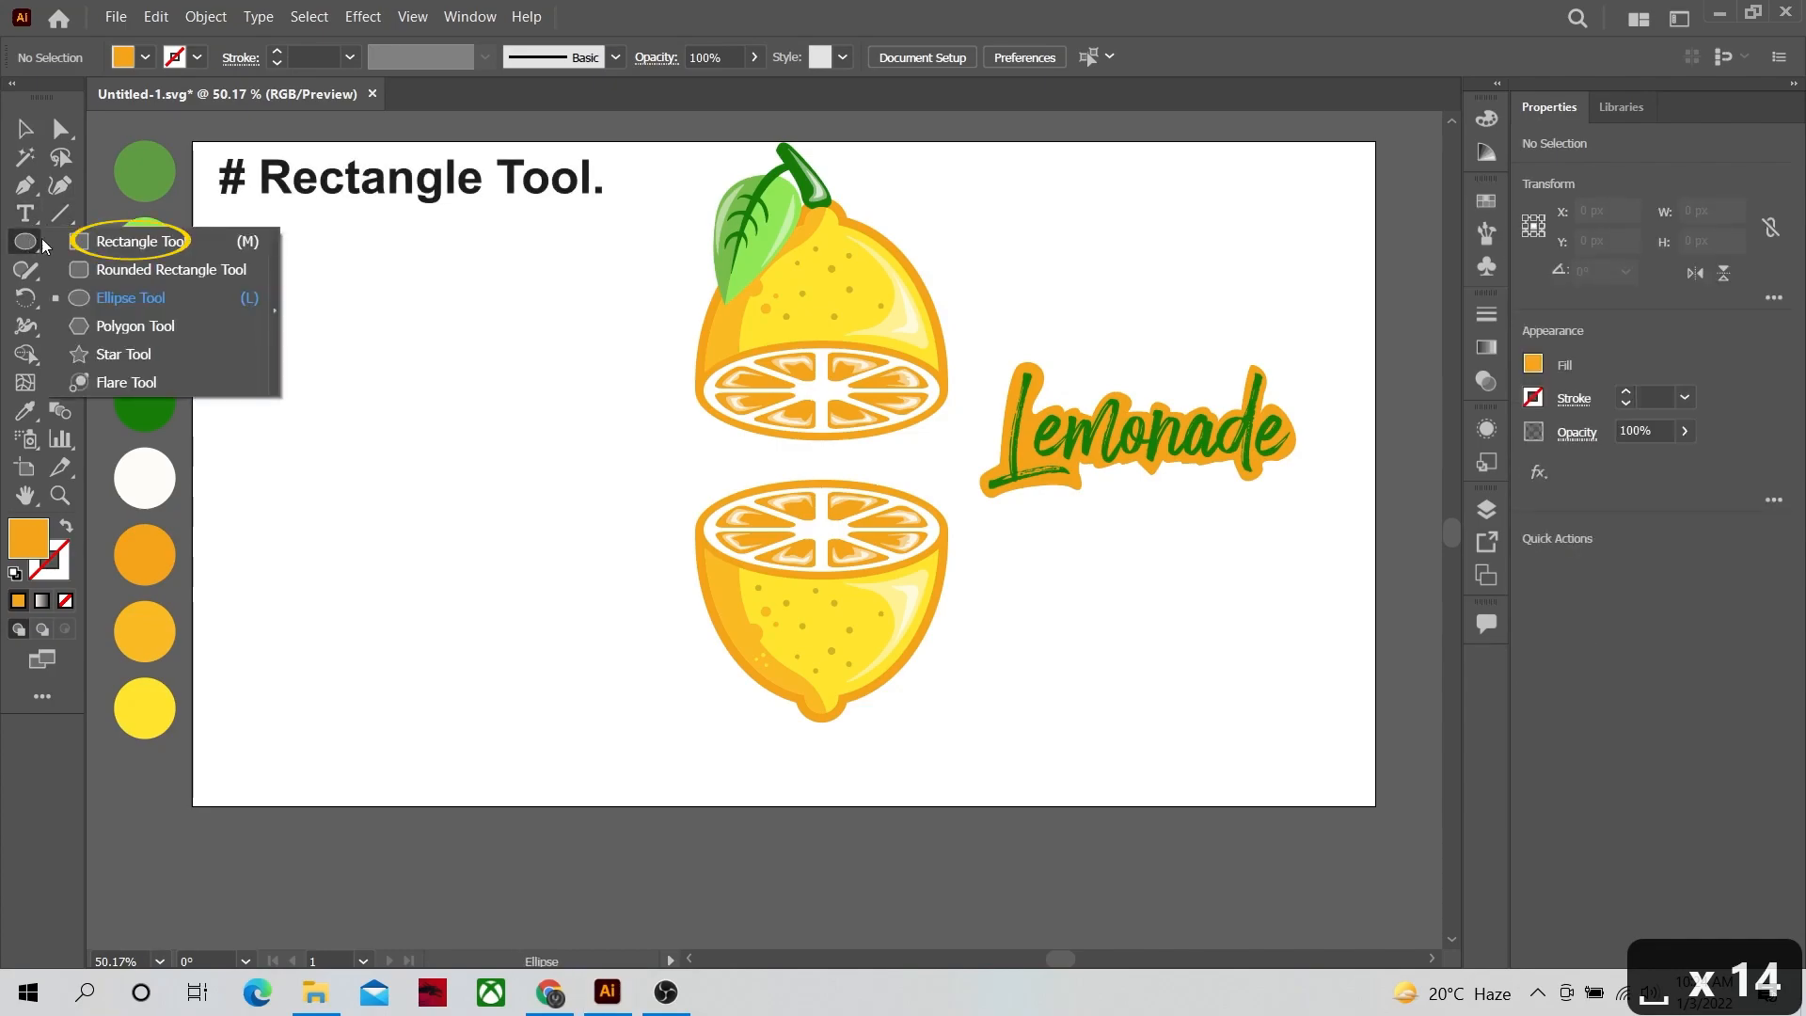
left_click(83, 242)
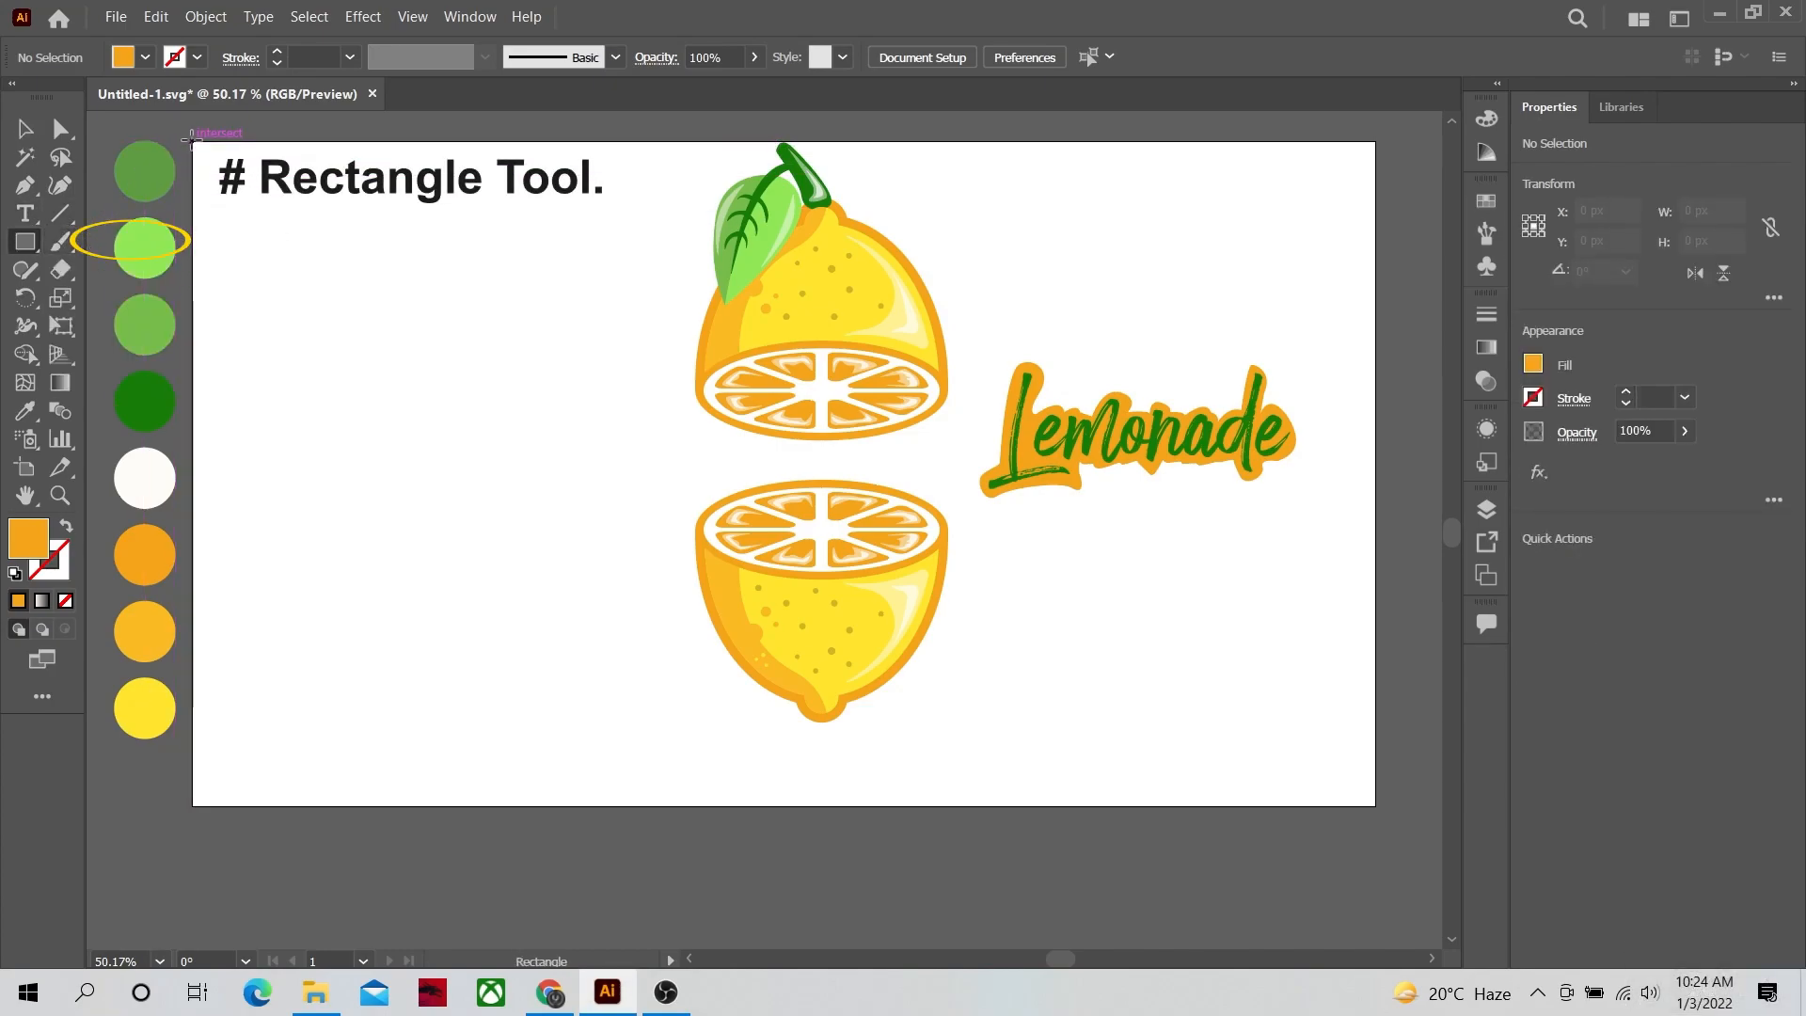
left_click_drag(192, 143, 1376, 806)
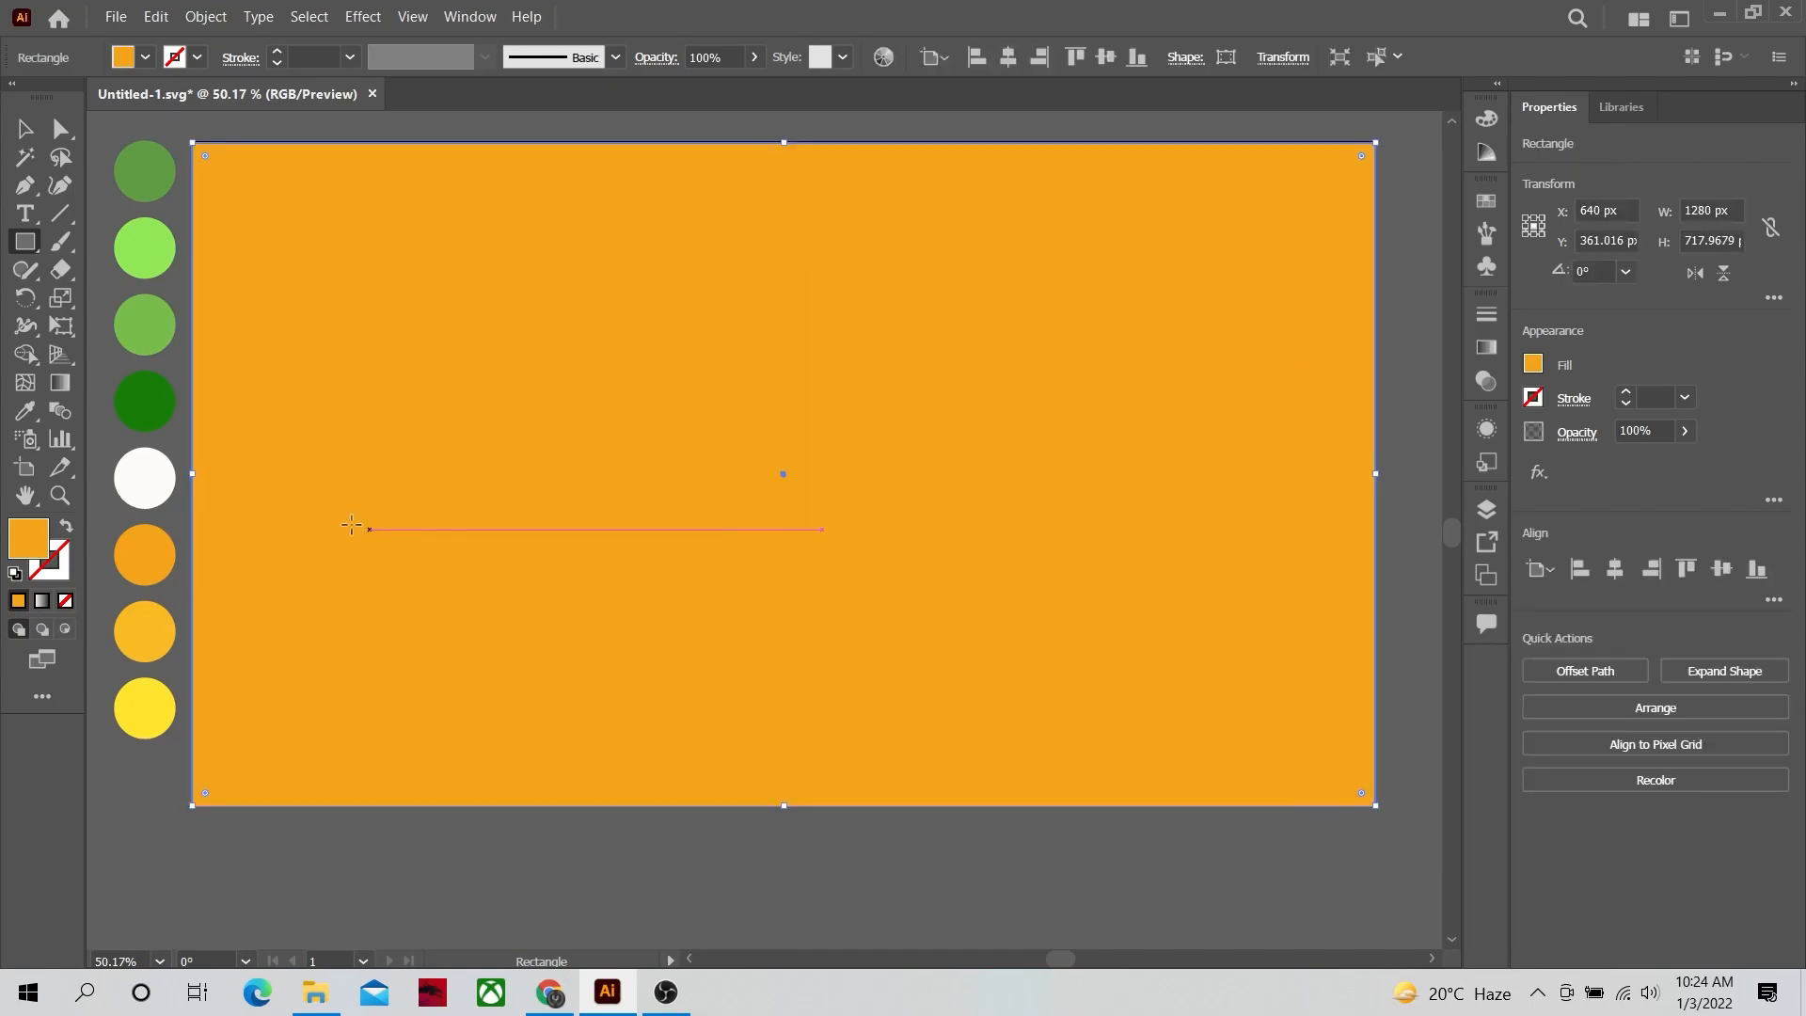
Step: Fill the artboard rectangle with the muted green palette swatch and send it to the back as a background
left_click(26, 414)
left_click(158, 169)
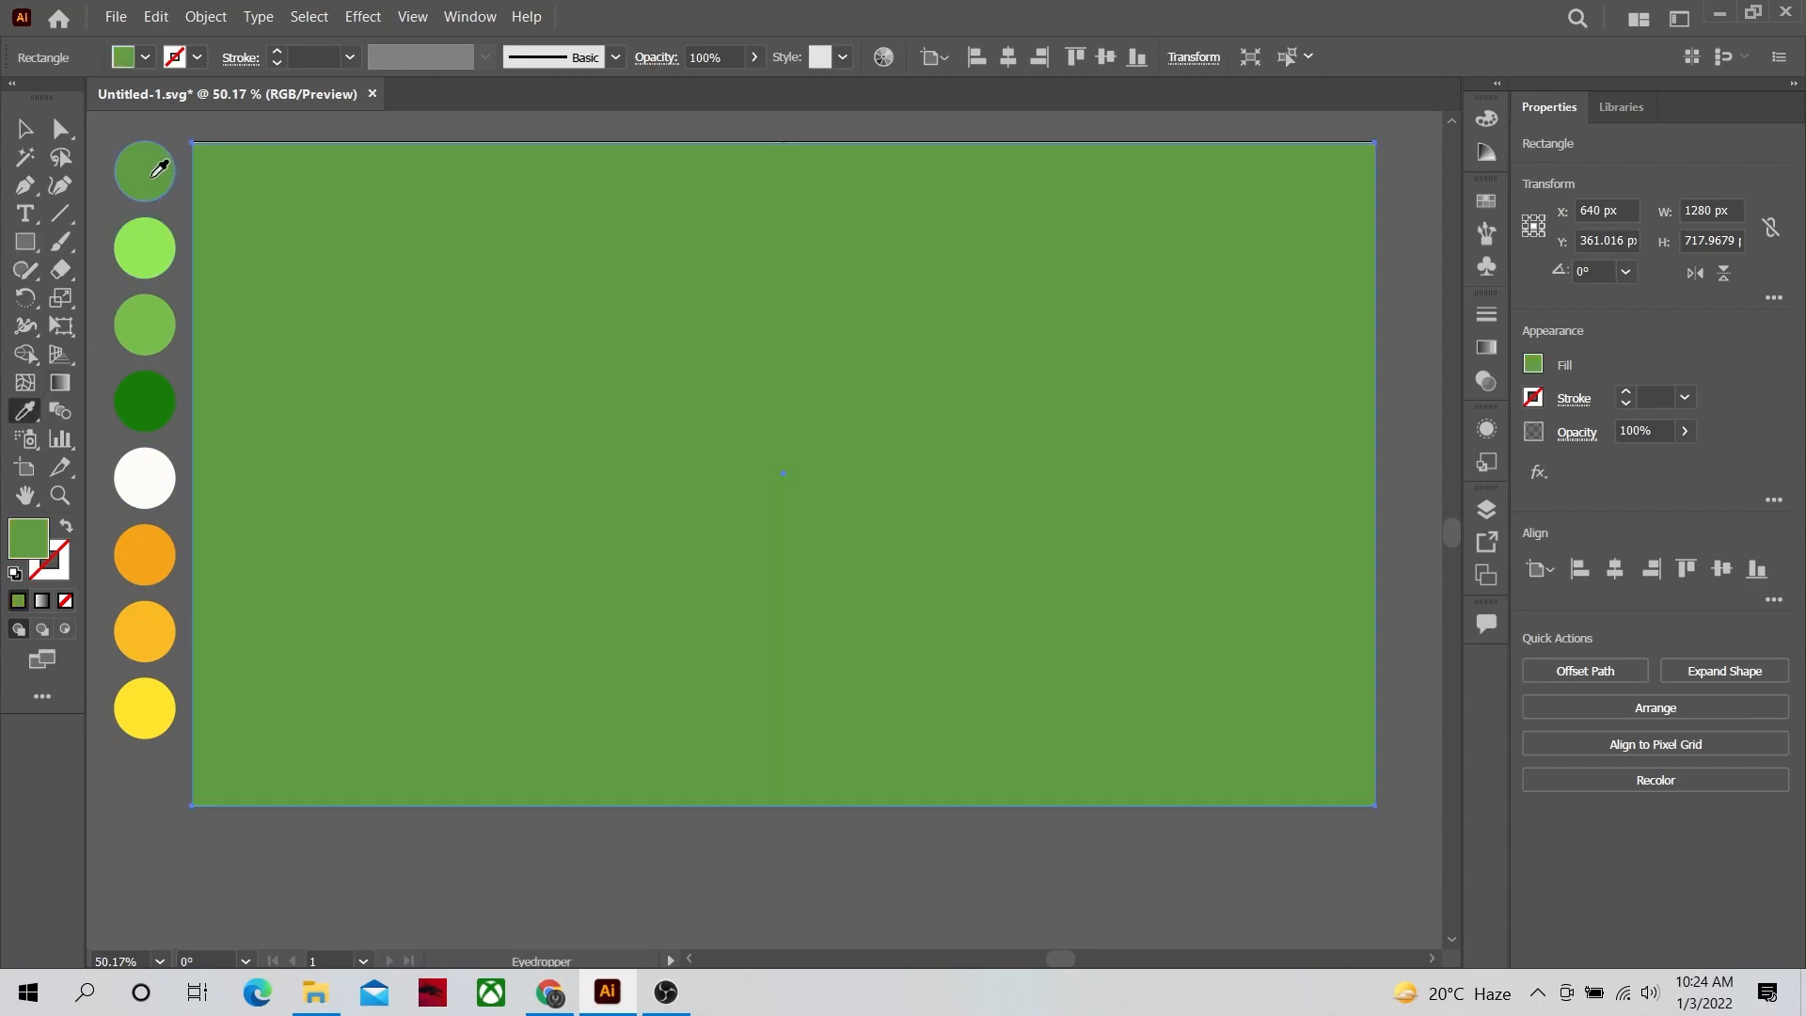
left_click(19, 136)
right_click(429, 353)
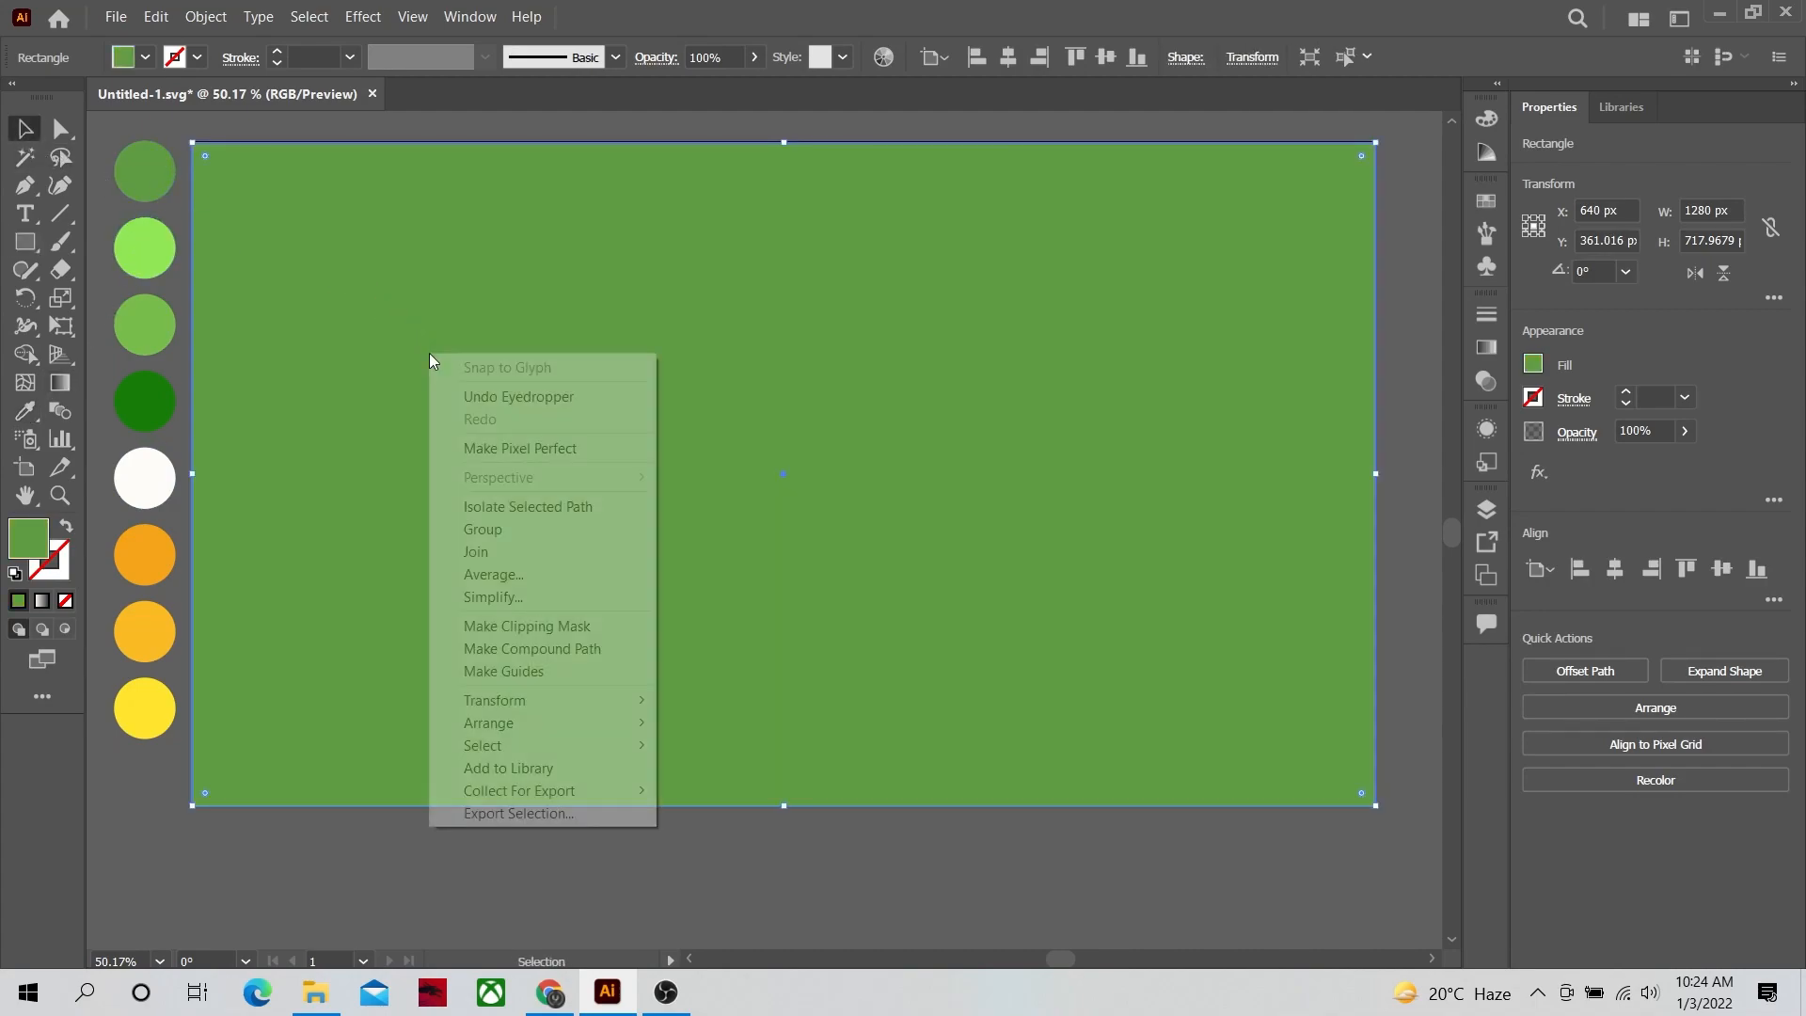
mouse_move(602, 723)
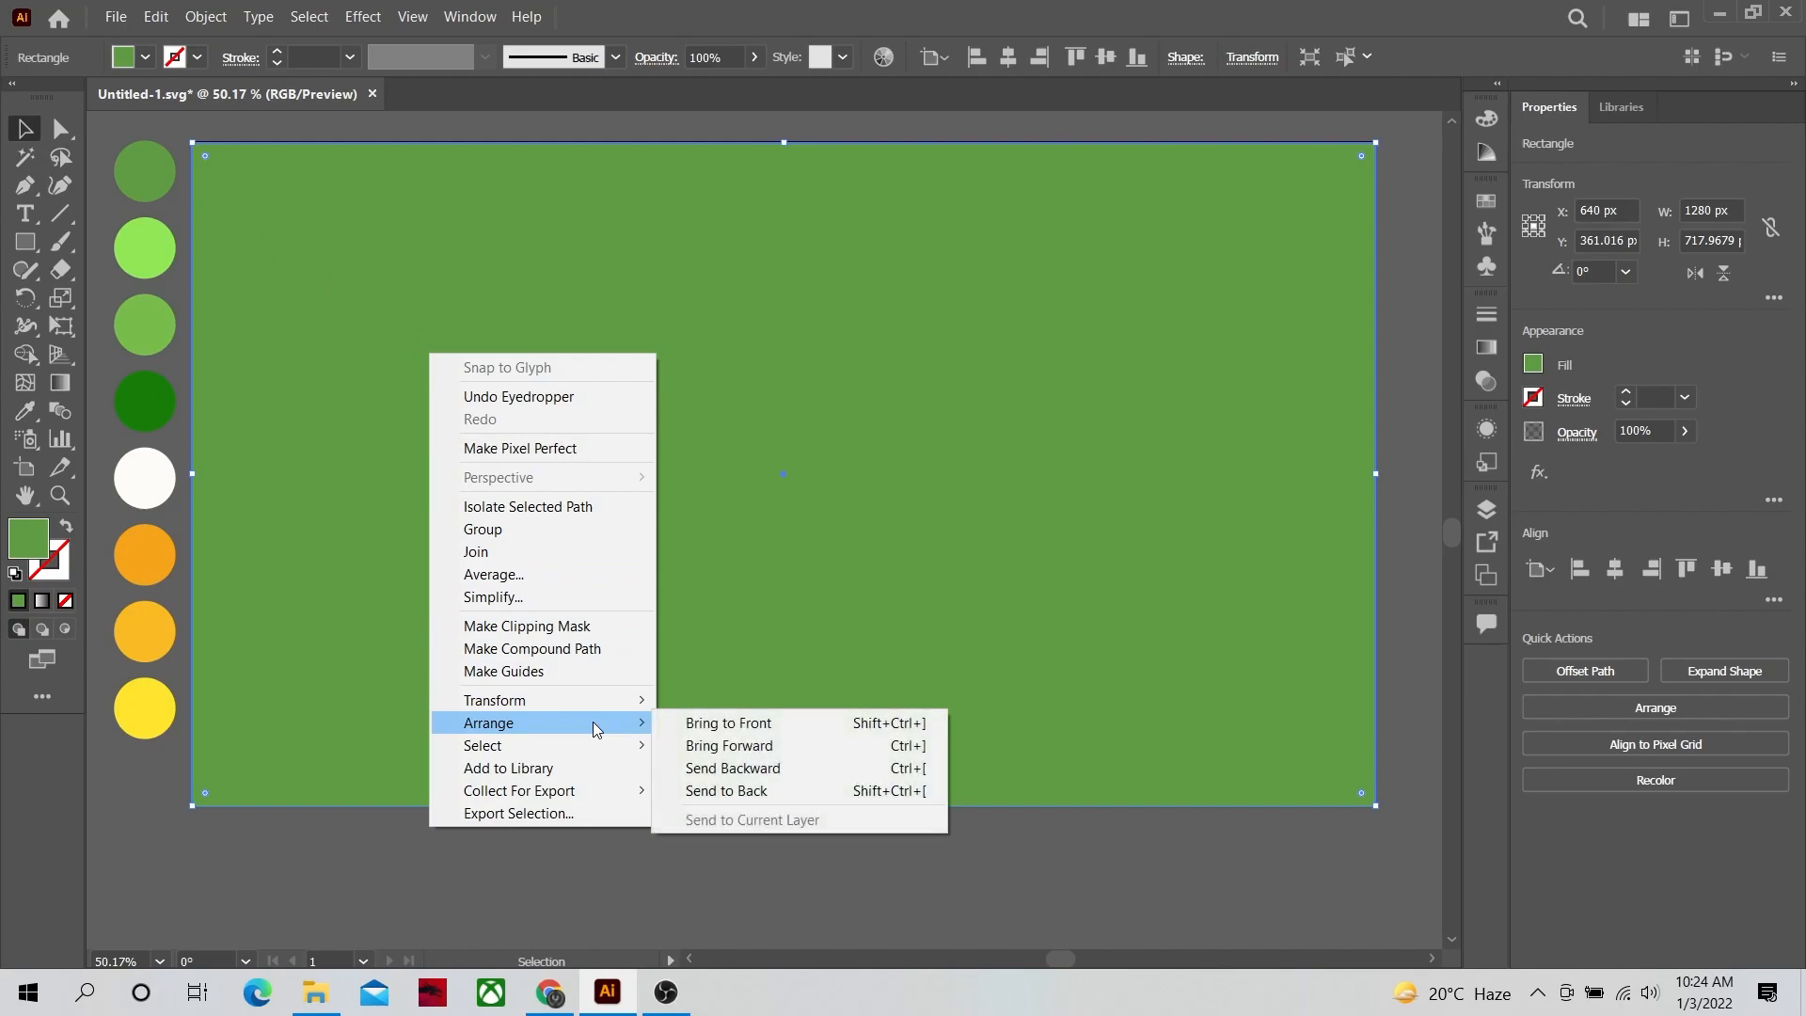
left_click(720, 790)
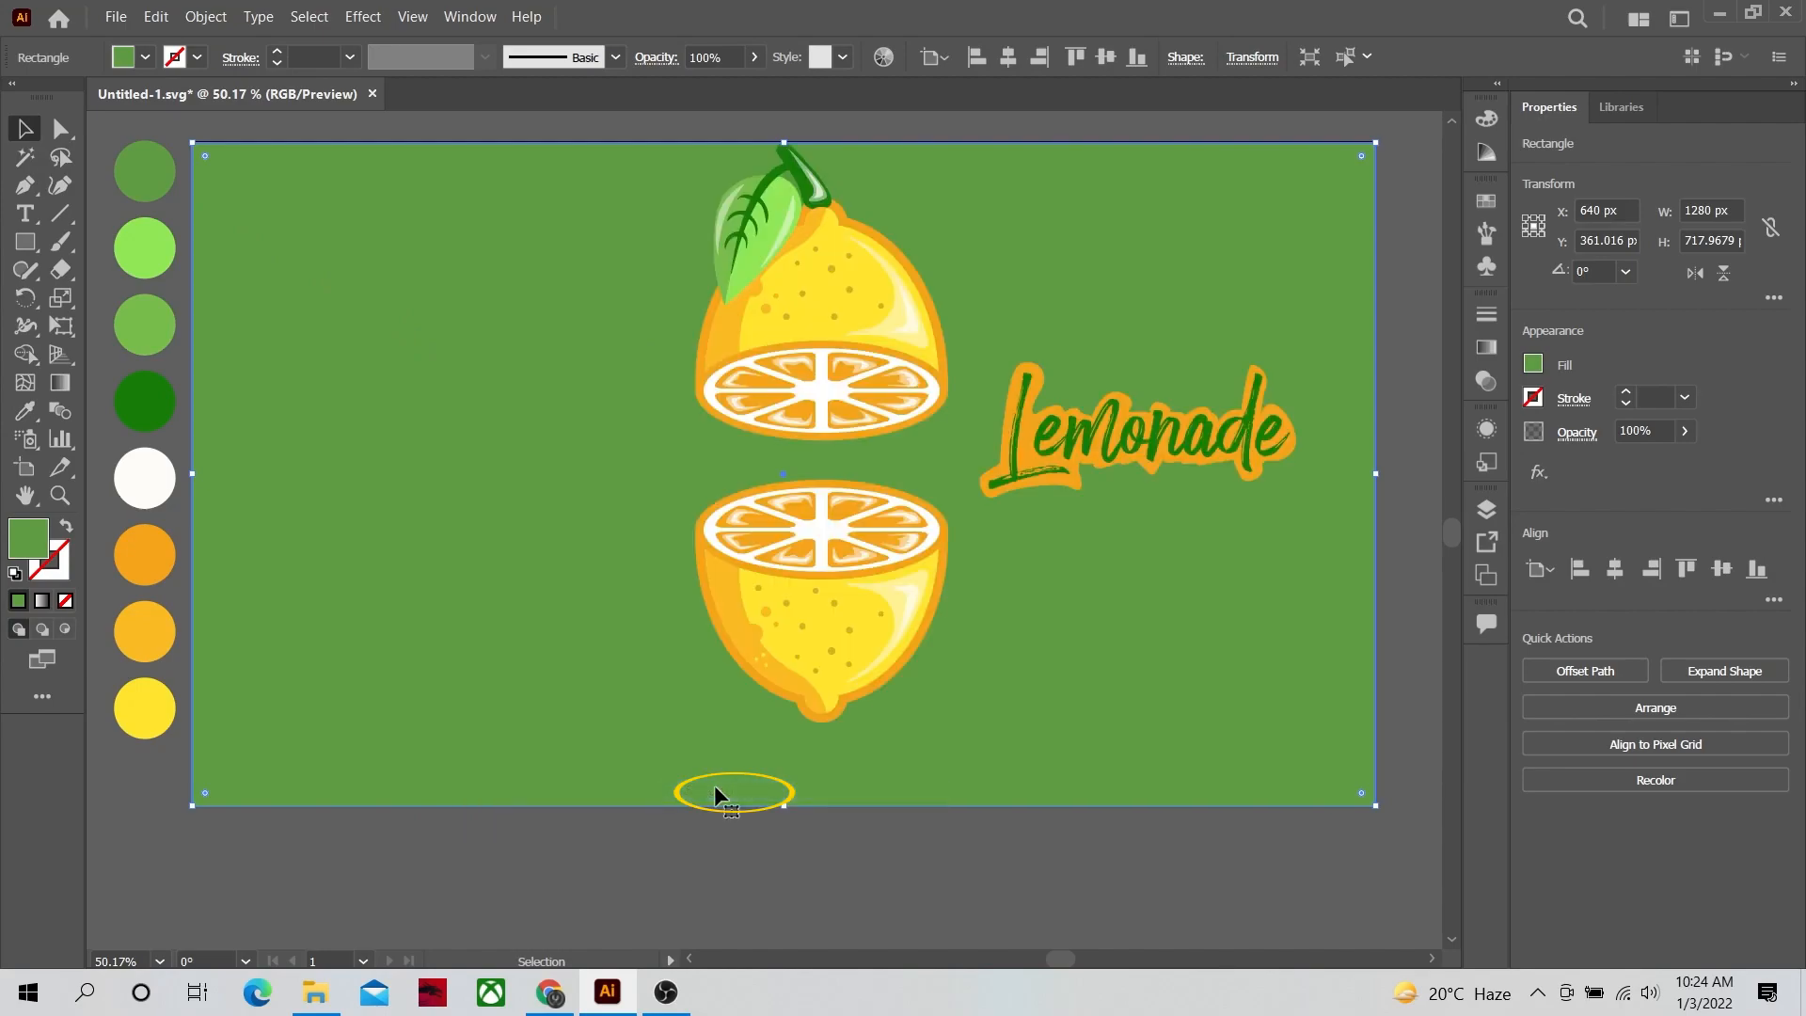
left_click(557, 859)
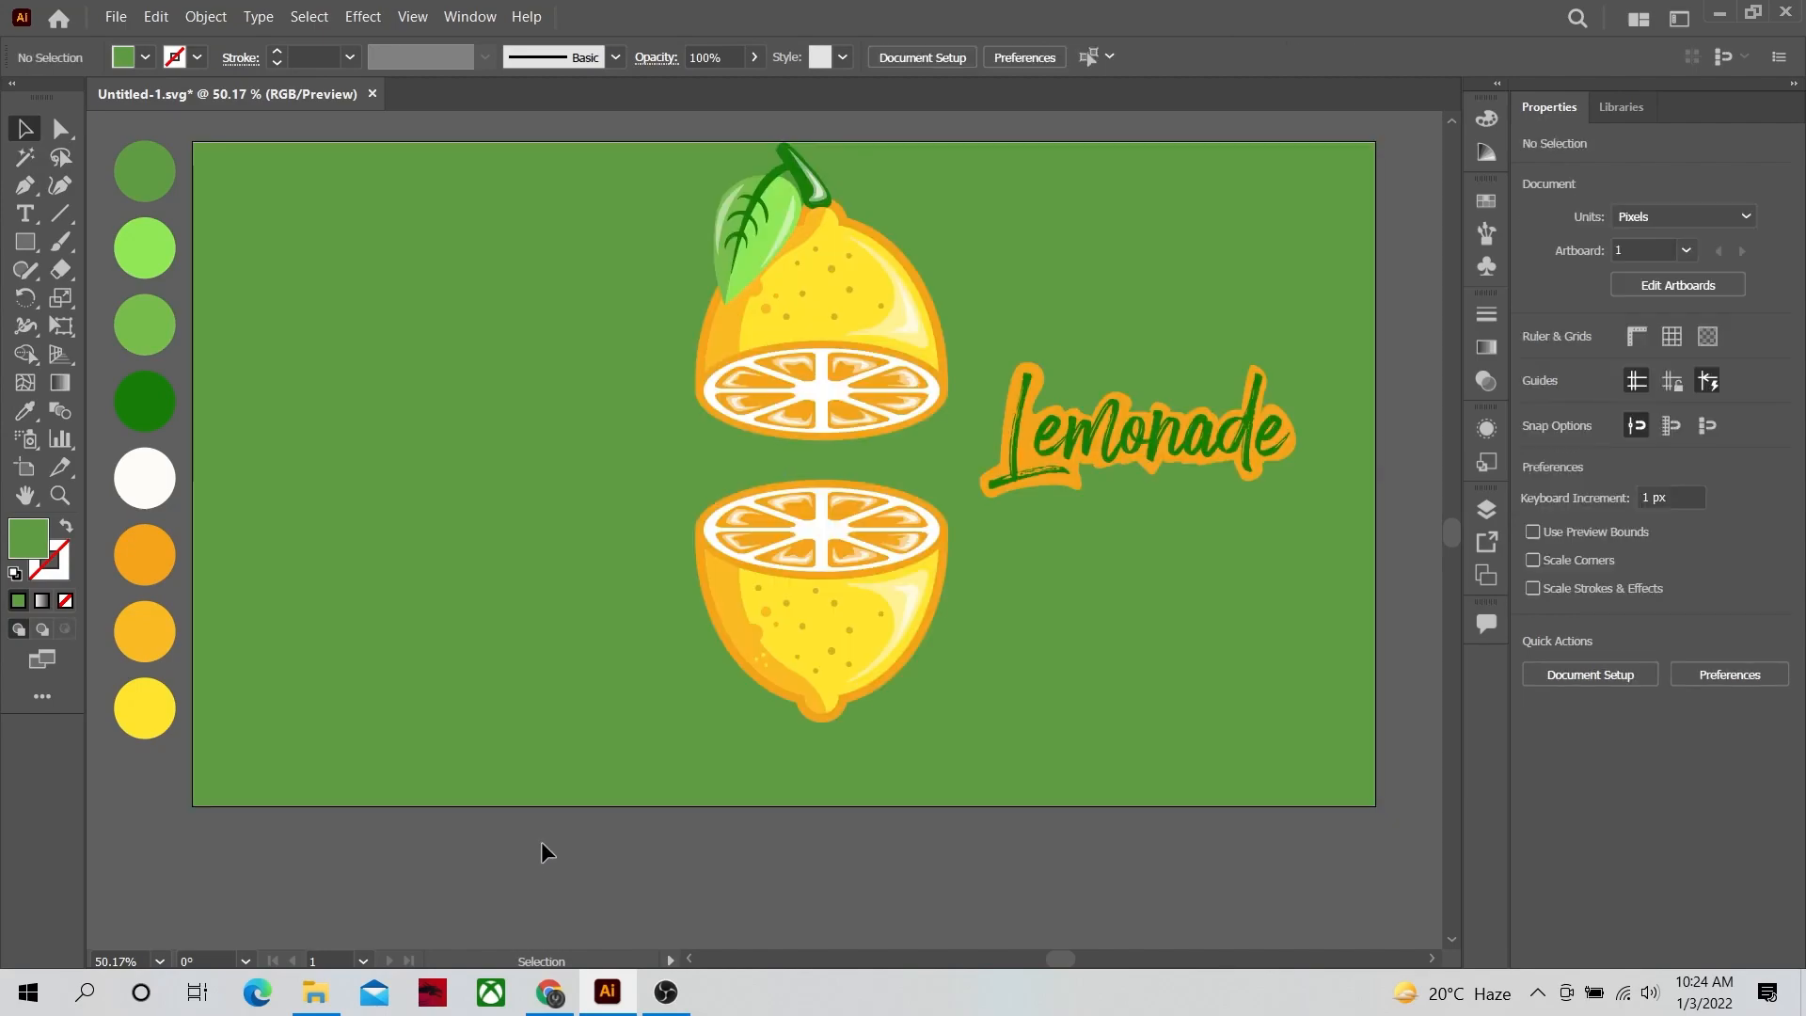
Step: Lock the green background rectangle
left_click(339, 299)
left_click(205, 16)
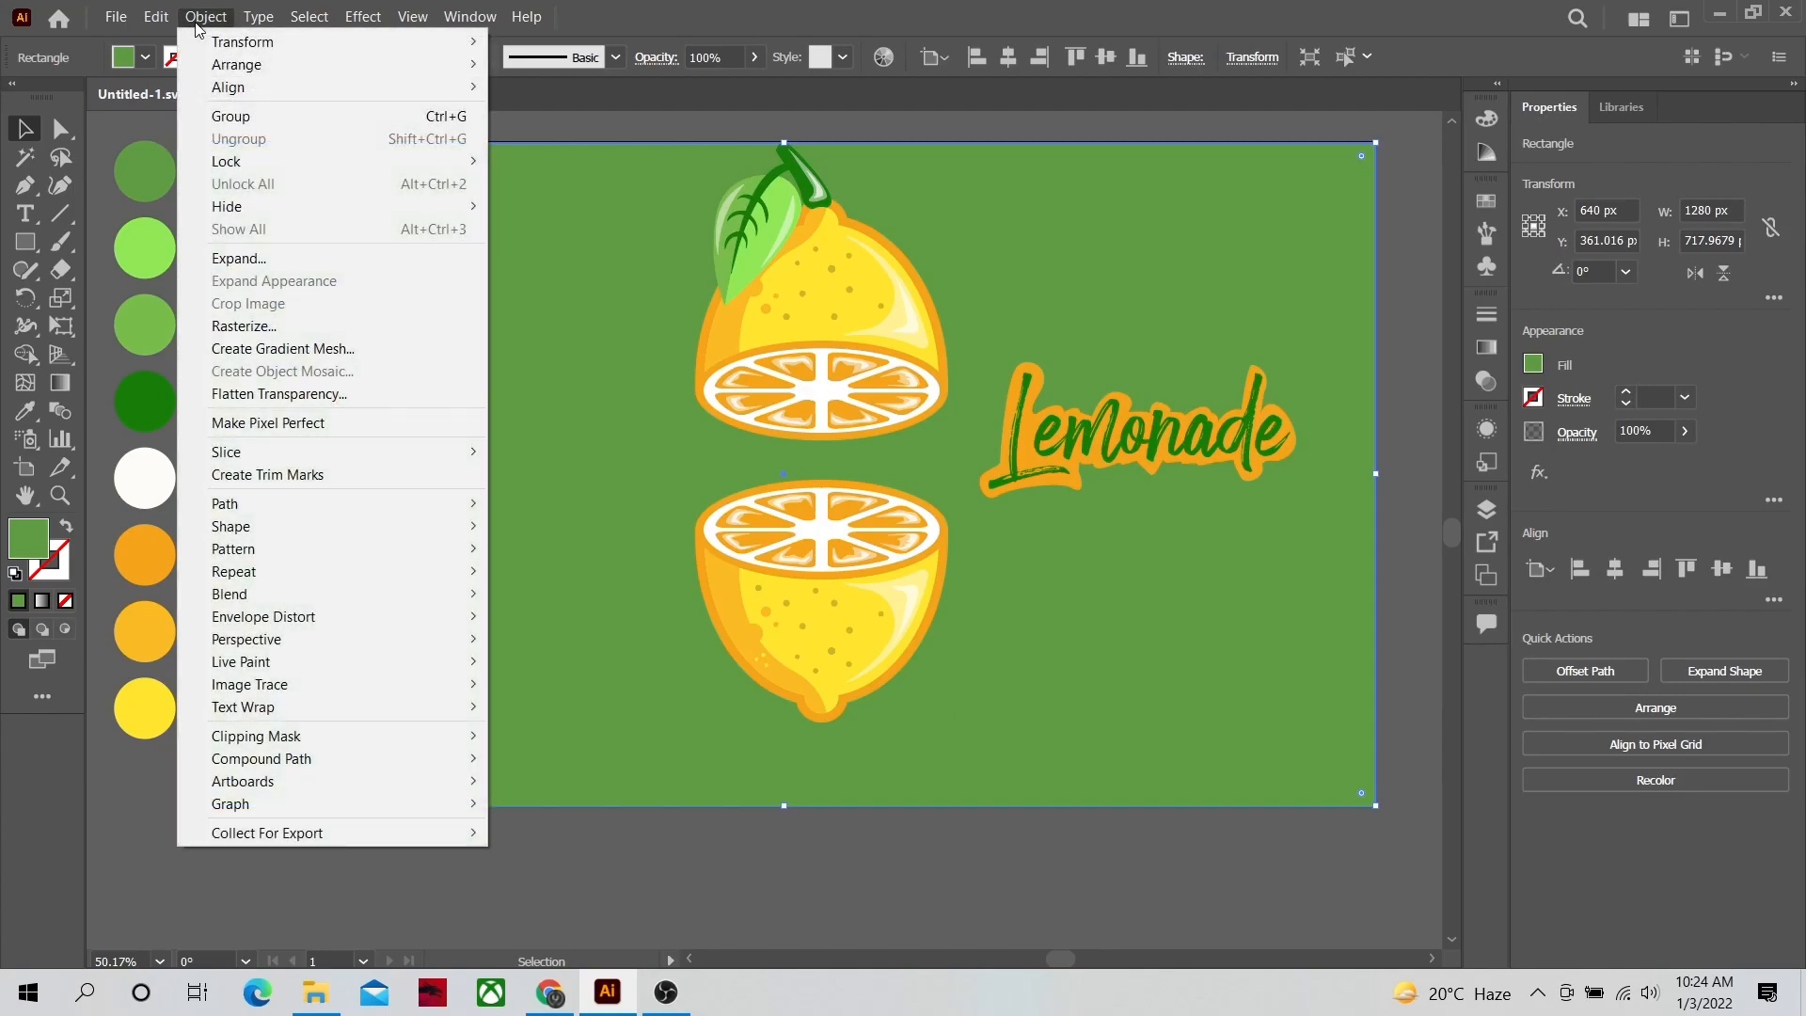
mouse_move(278, 161)
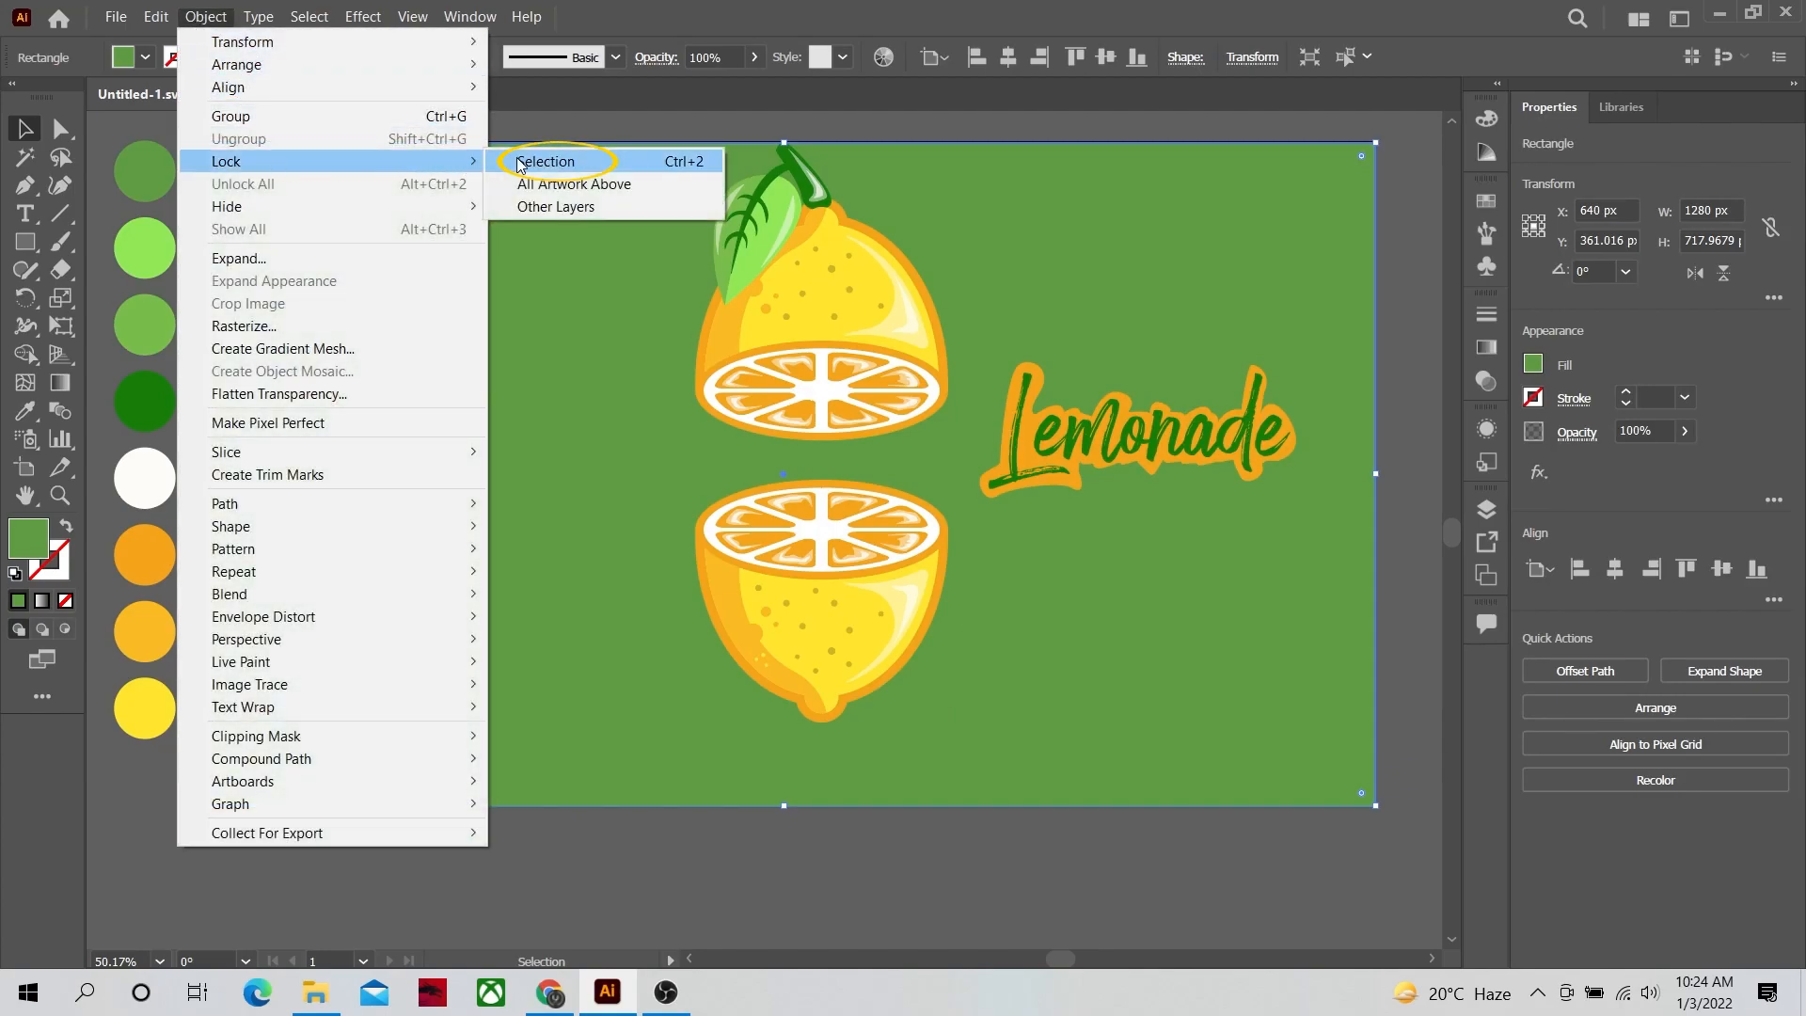
left_click(523, 162)
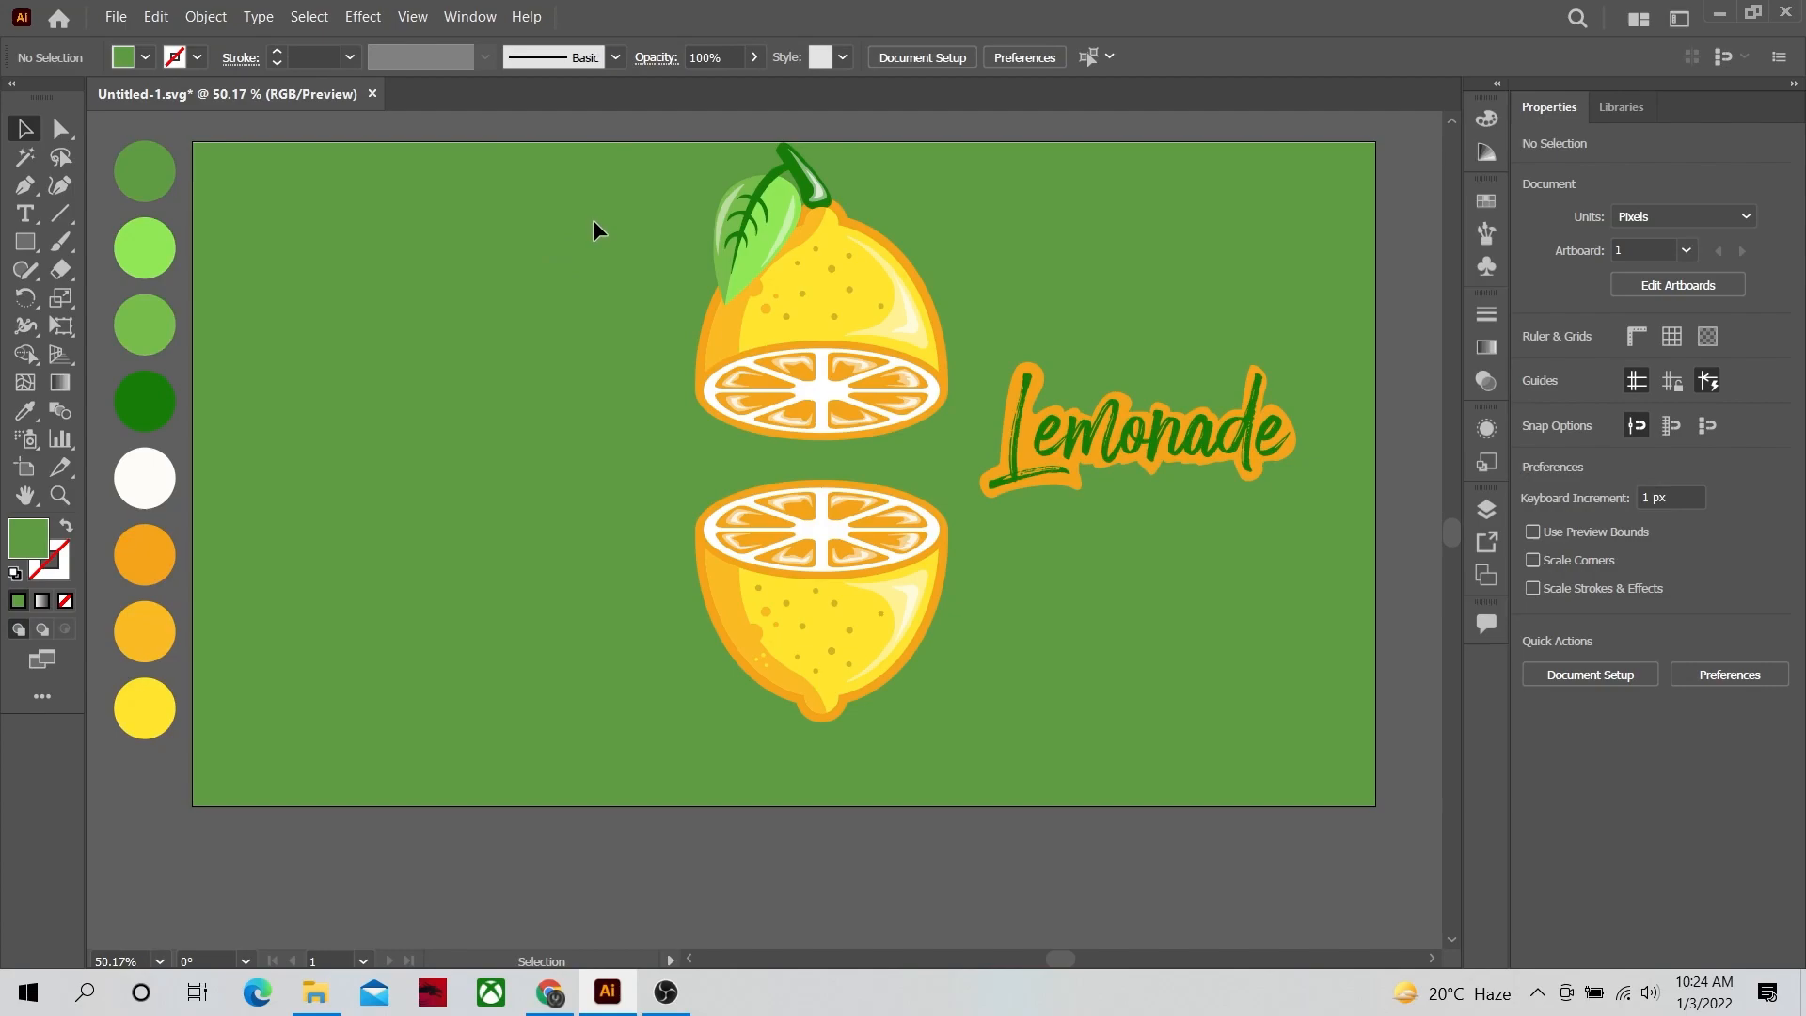
Step: Shift the lemon halves and the "Lemonade" lettering left together to centre the composition on the artboard
key("ctrl+a")
left_click_drag(888, 417, 658, 382)
left_click(826, 346)
Step: Recolour the orange backing shape behind "Lemonade" with the white palette swatch
left_click(783, 440)
left_click(762, 476)
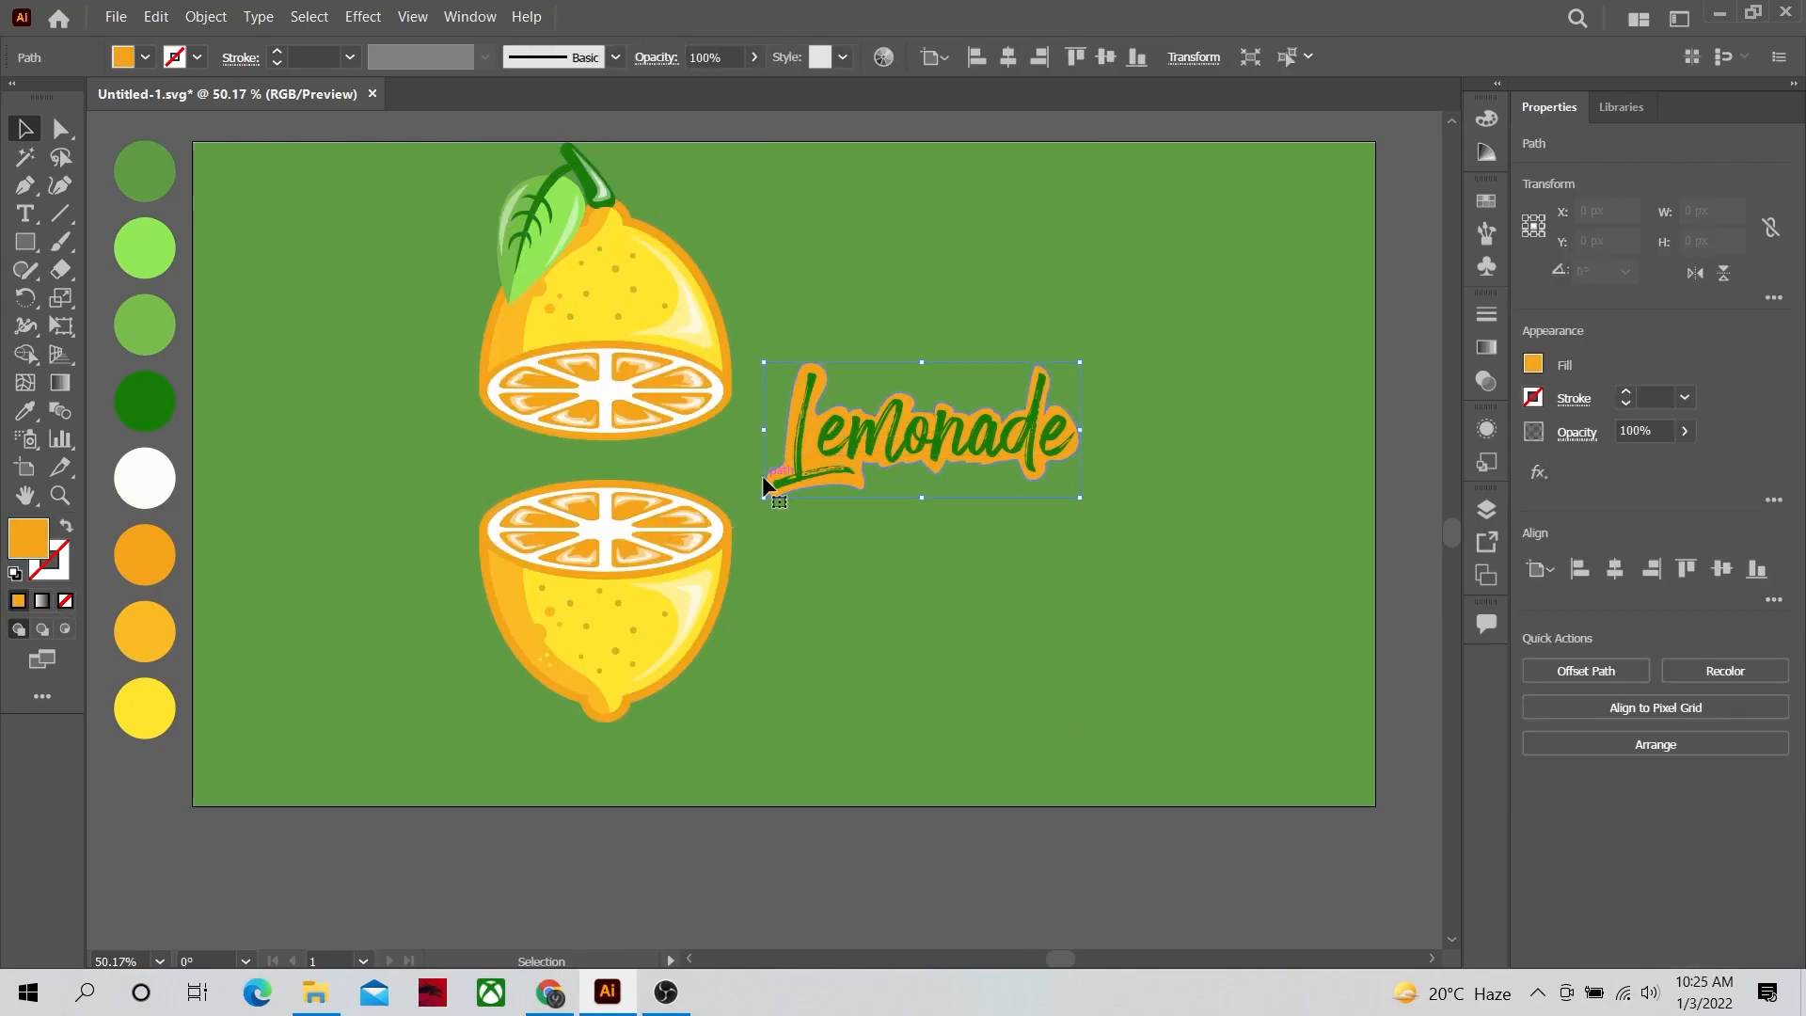
key("i")
left_click(144, 477)
key("v")
left_click(455, 180)
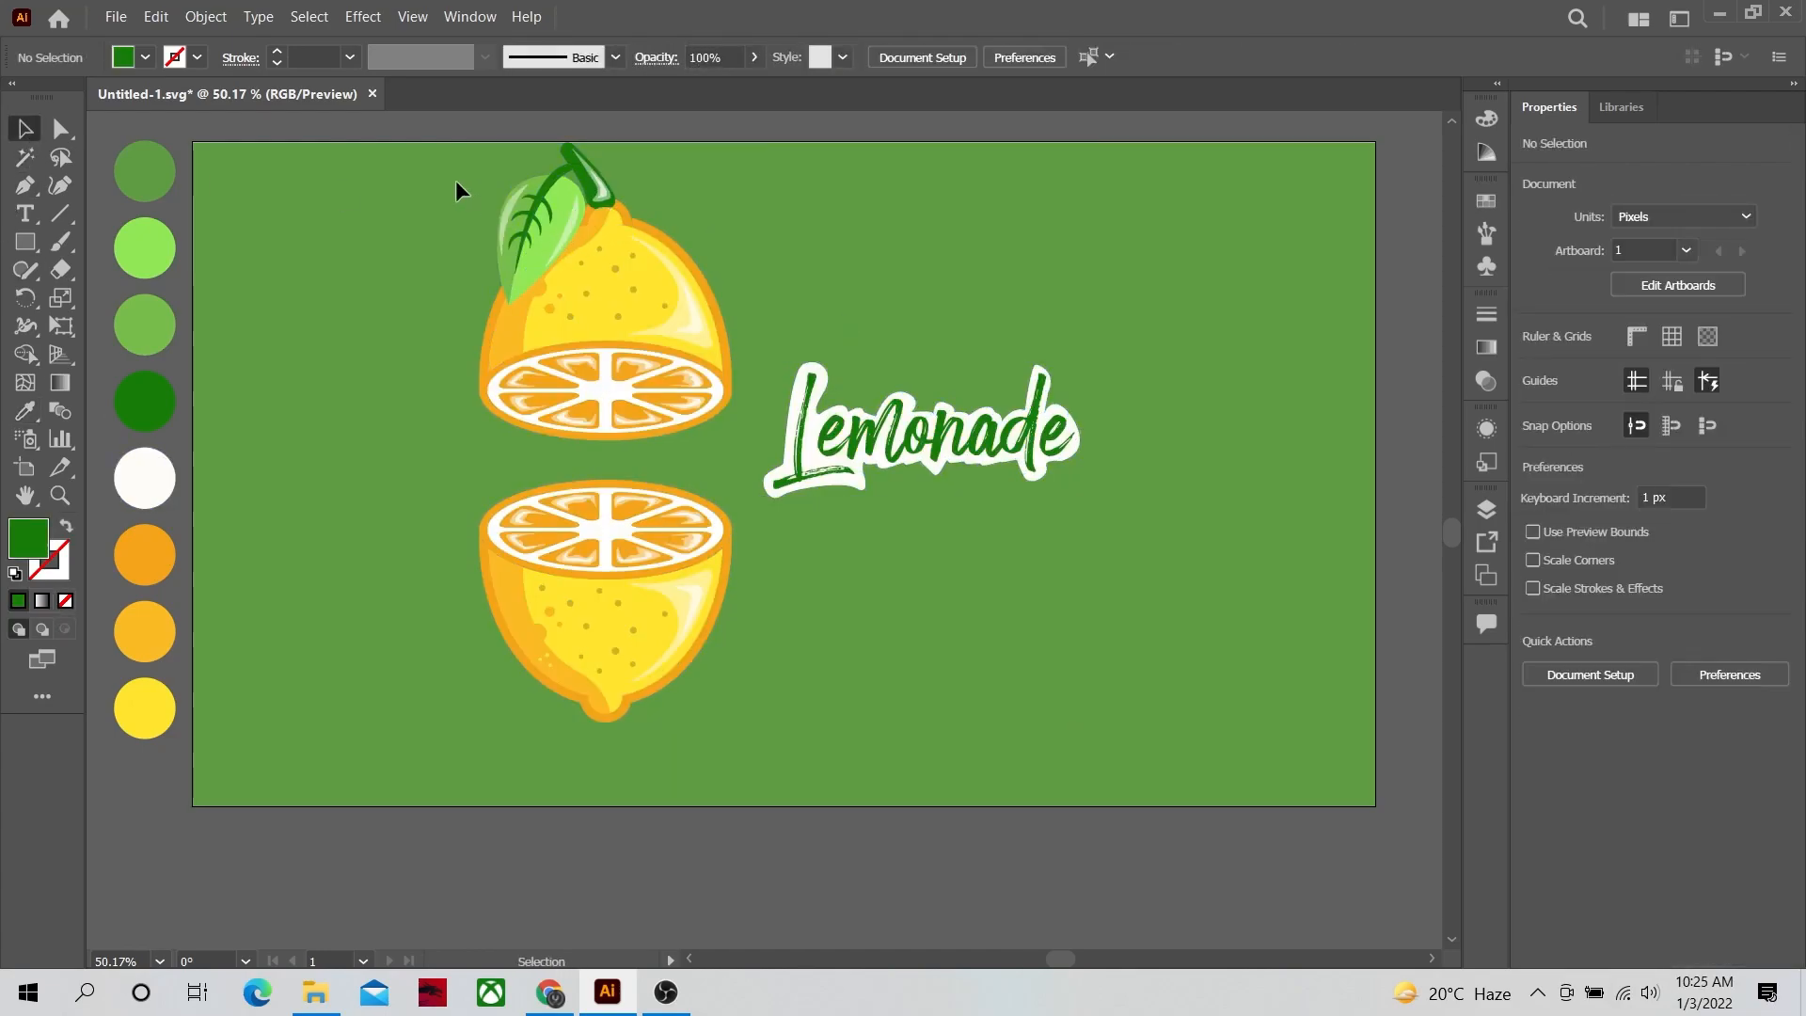
Step: Tilt the upper lemon half counter-clockwise and the lower half about 17° clockwise, leaving a wedge-shaped gap between their cut faces
left_click(717, 407)
left_click_drag(744, 449, 636, 365)
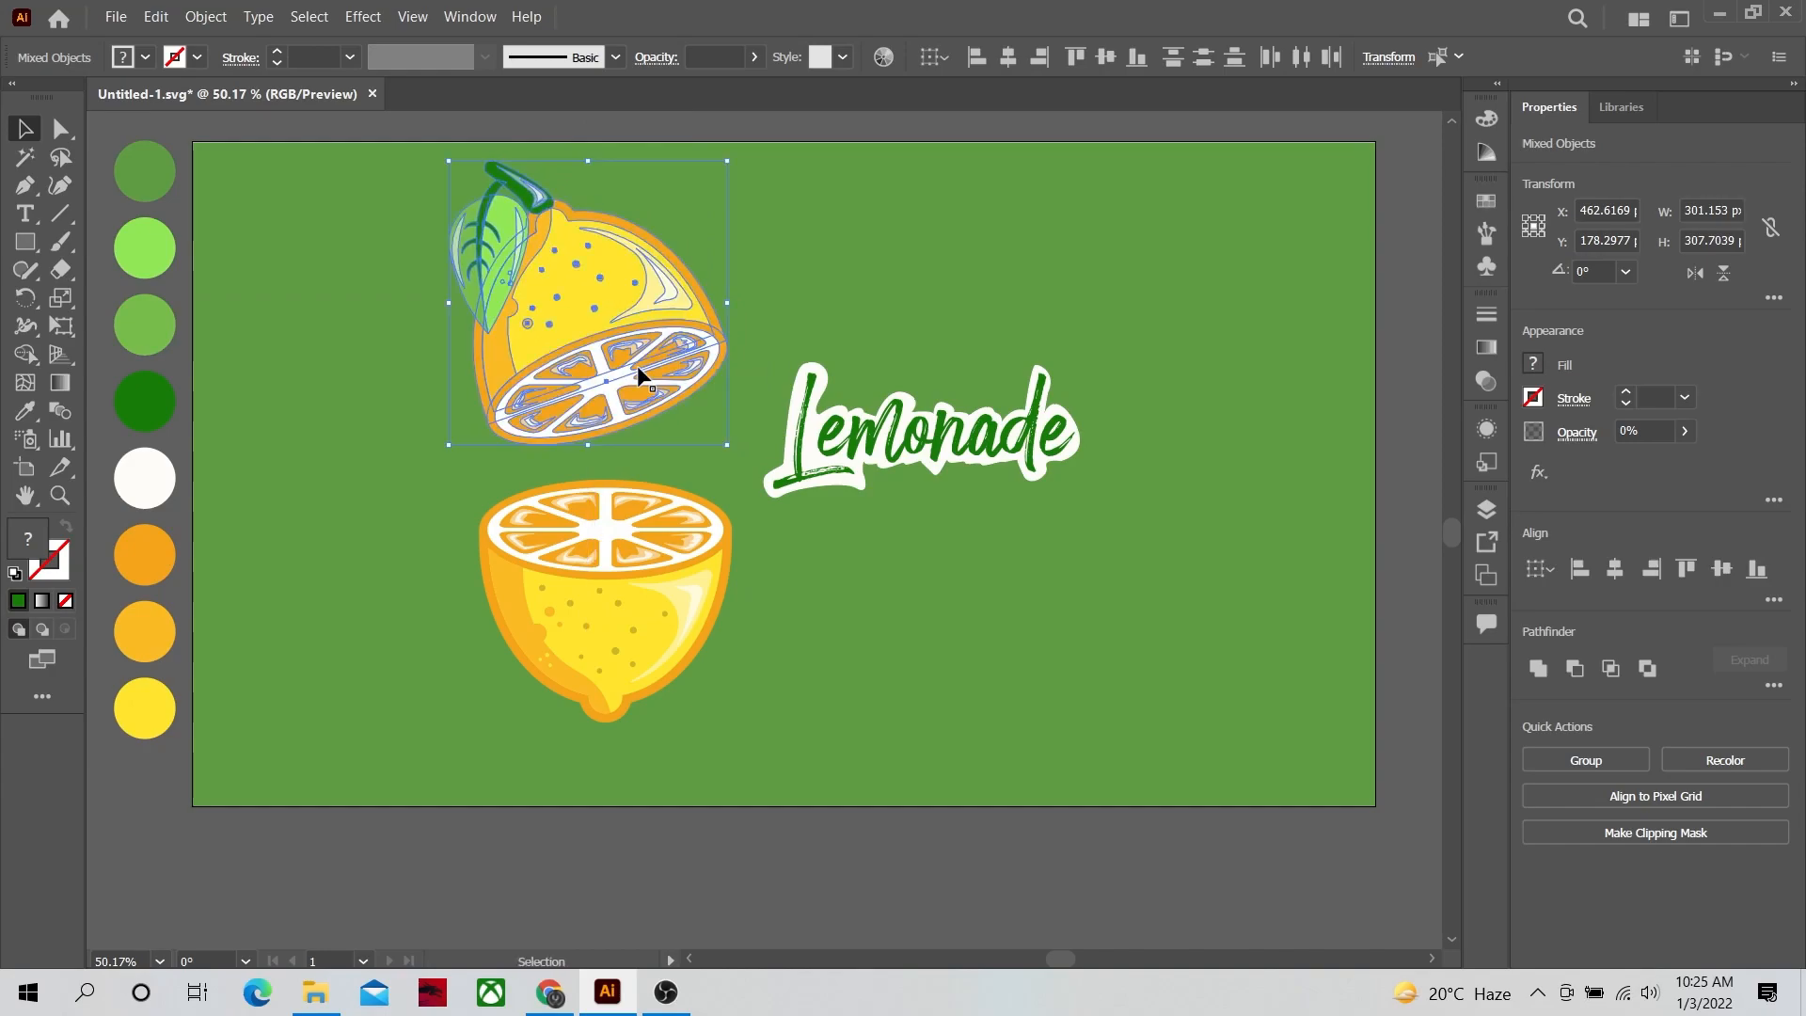
left_click(656, 689)
left_click_drag(737, 733, 695, 777)
mouse_move(640, 615)
left_mouse_down()
mouse_move(628, 657)
mouse_move(624, 642)
left_mouse_up()
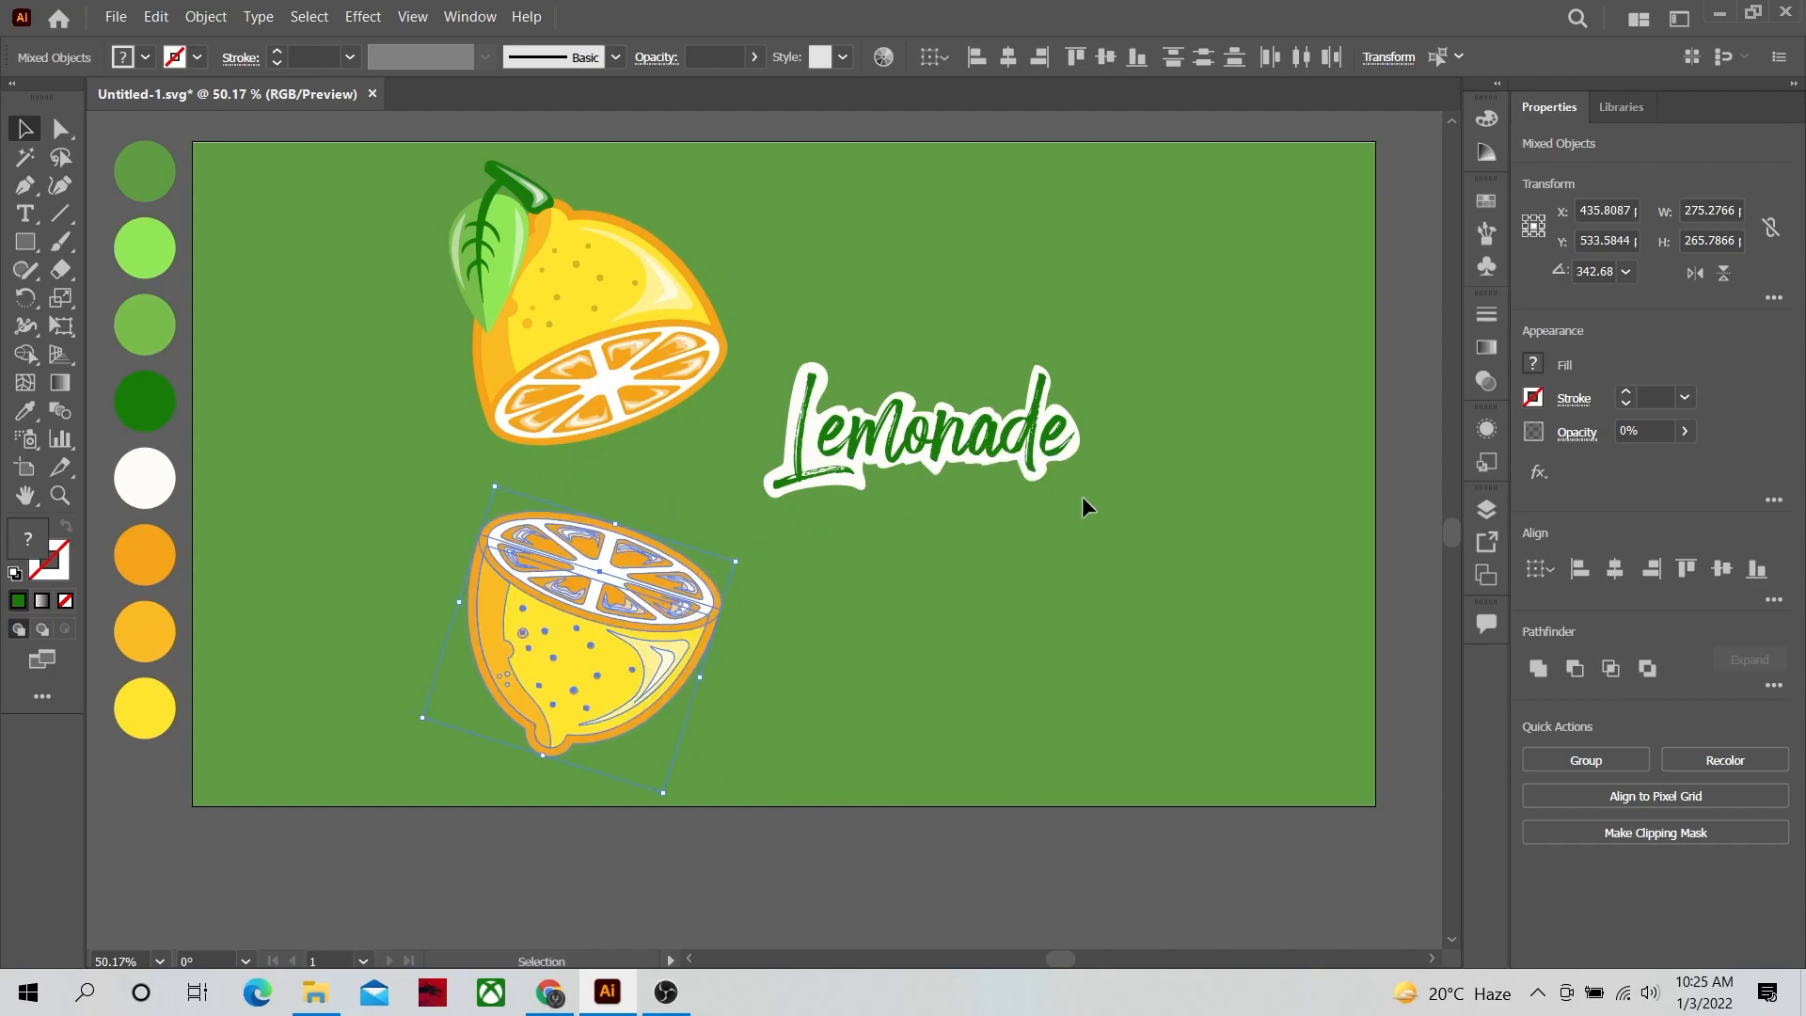
left_click(1207, 542)
Step: Draw a curved juice droplet with a pointed tail beside the lower lemon half's cut face, using the Pen tool
left_click(70, 499)
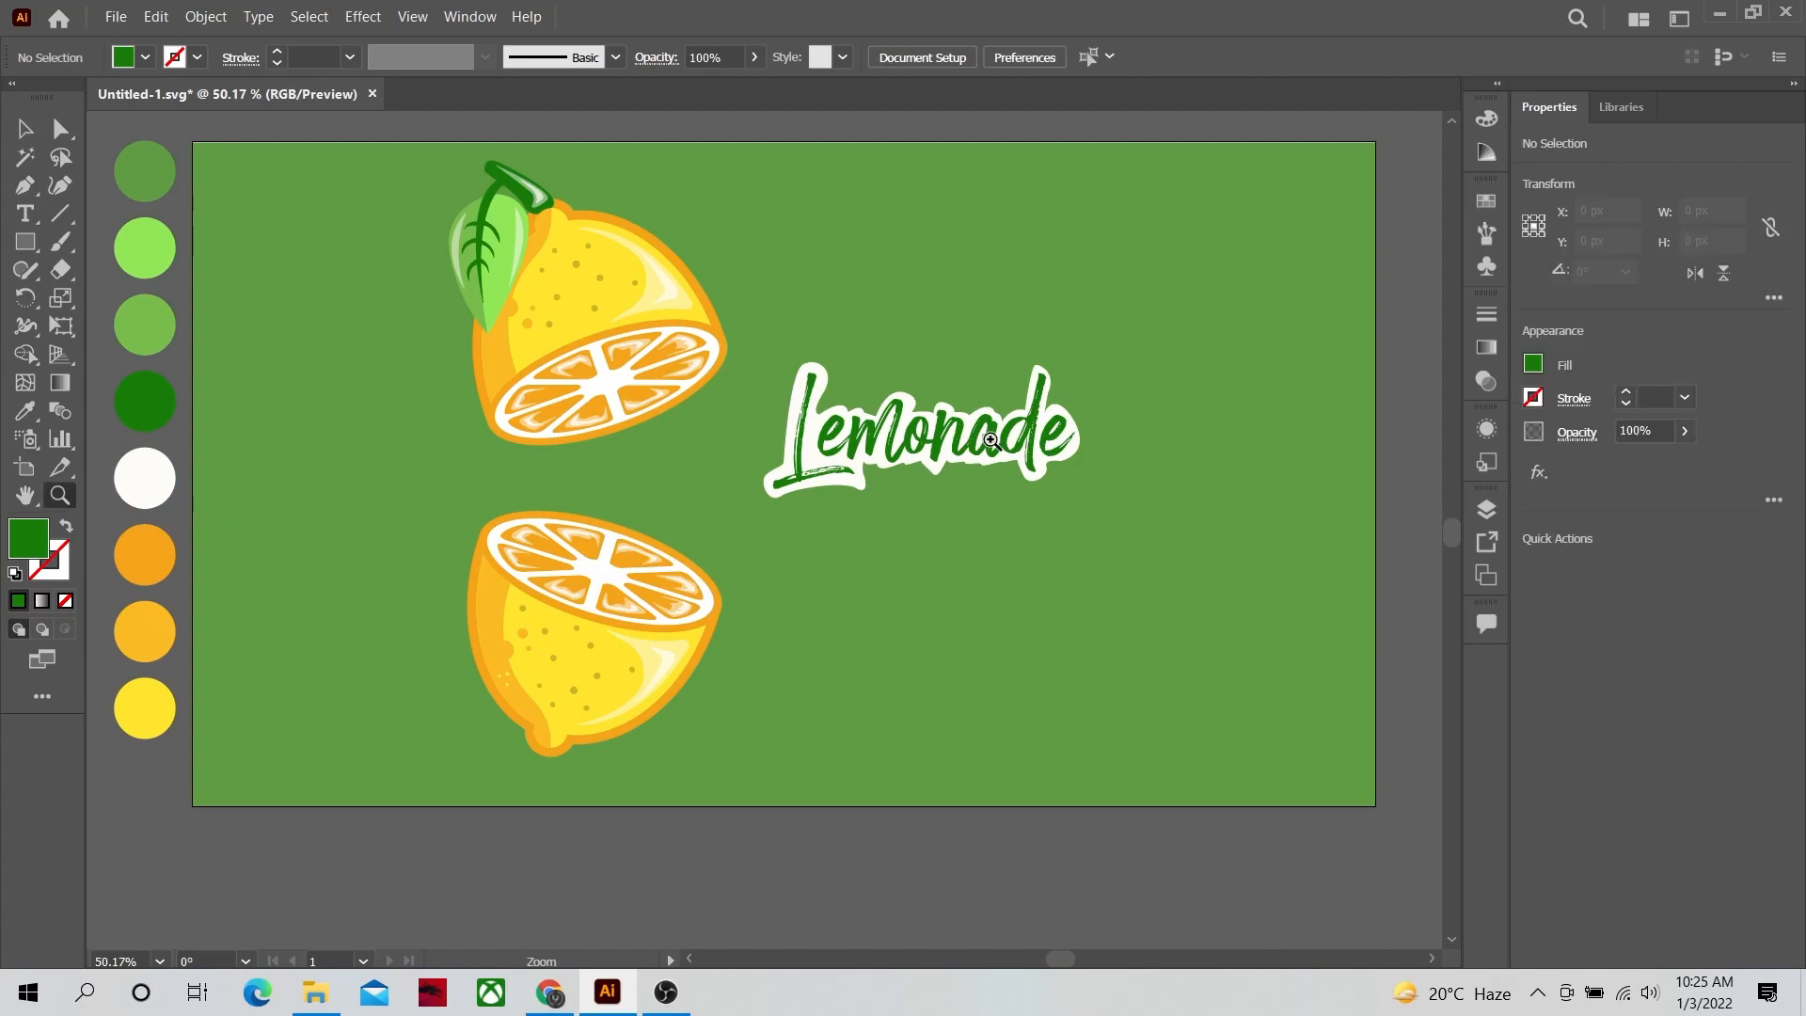
left_click_drag(892, 404, 1007, 415)
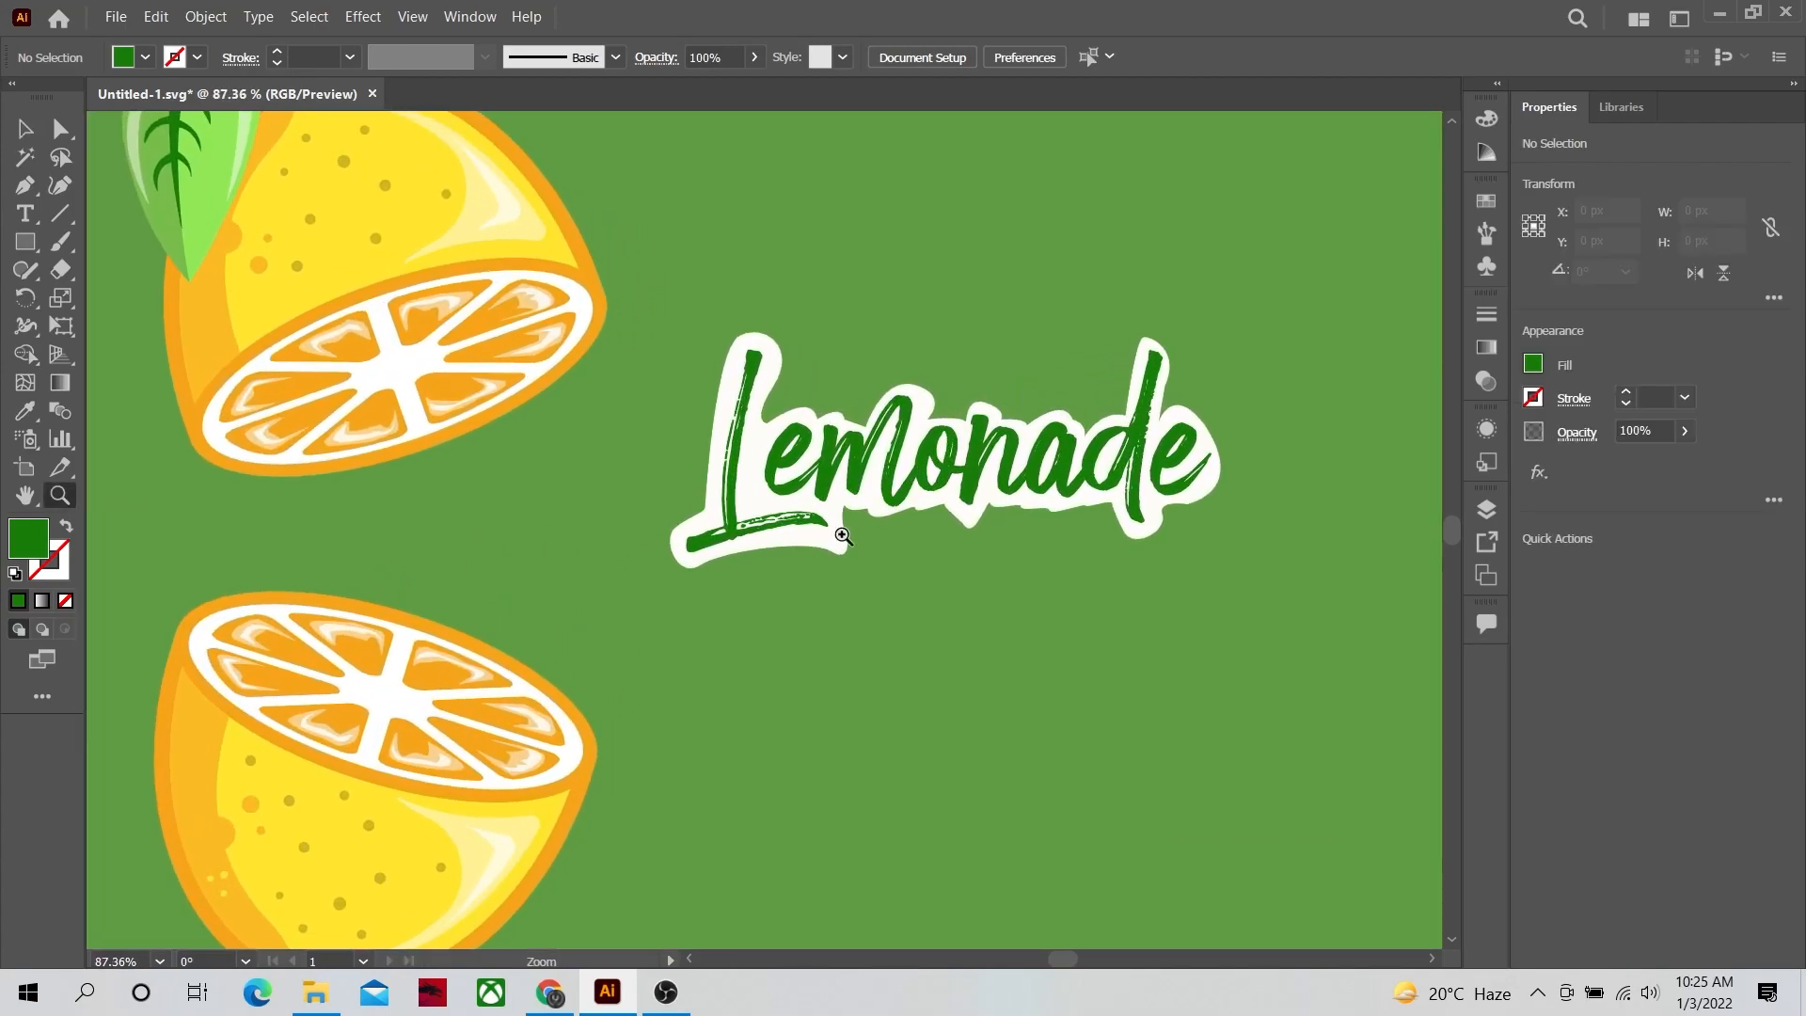
key("space")
left_click_drag(707, 550, 701, 431)
key("space")
left_click_drag(633, 526, 753, 521)
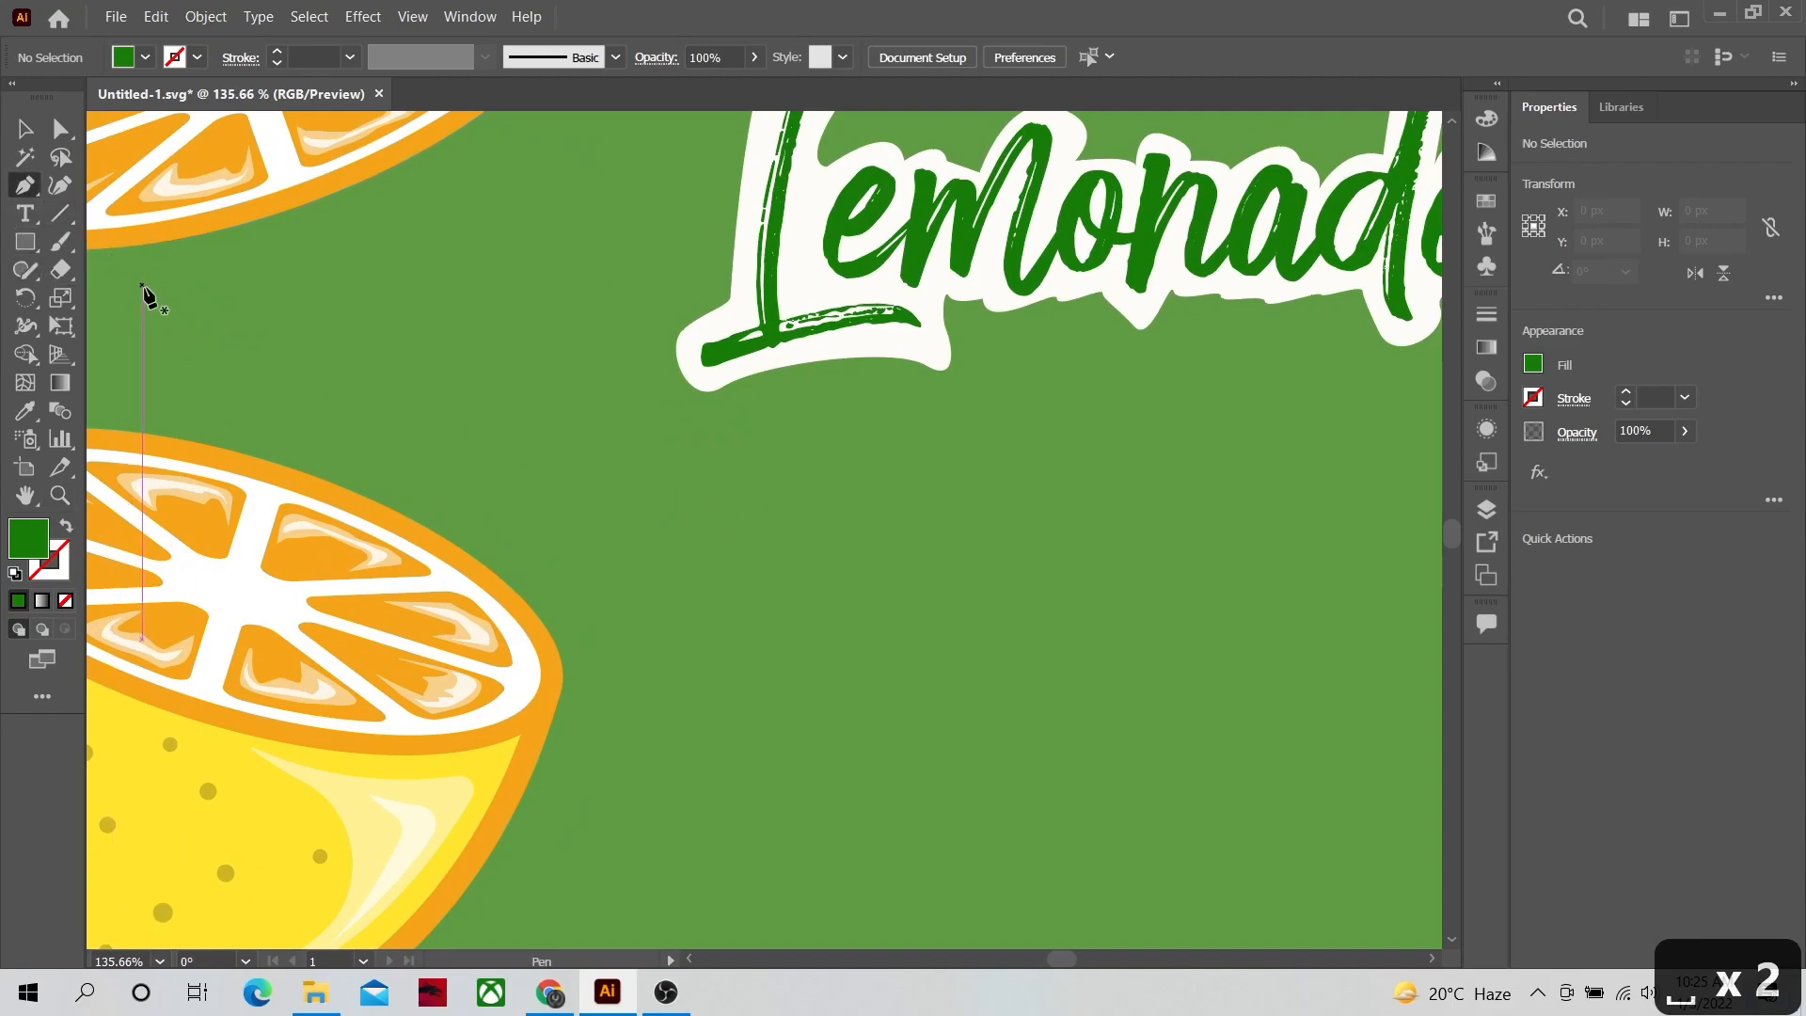
left_click(534, 532)
left_click_drag(636, 639, 621, 694)
left_click_drag(740, 596, 722, 533)
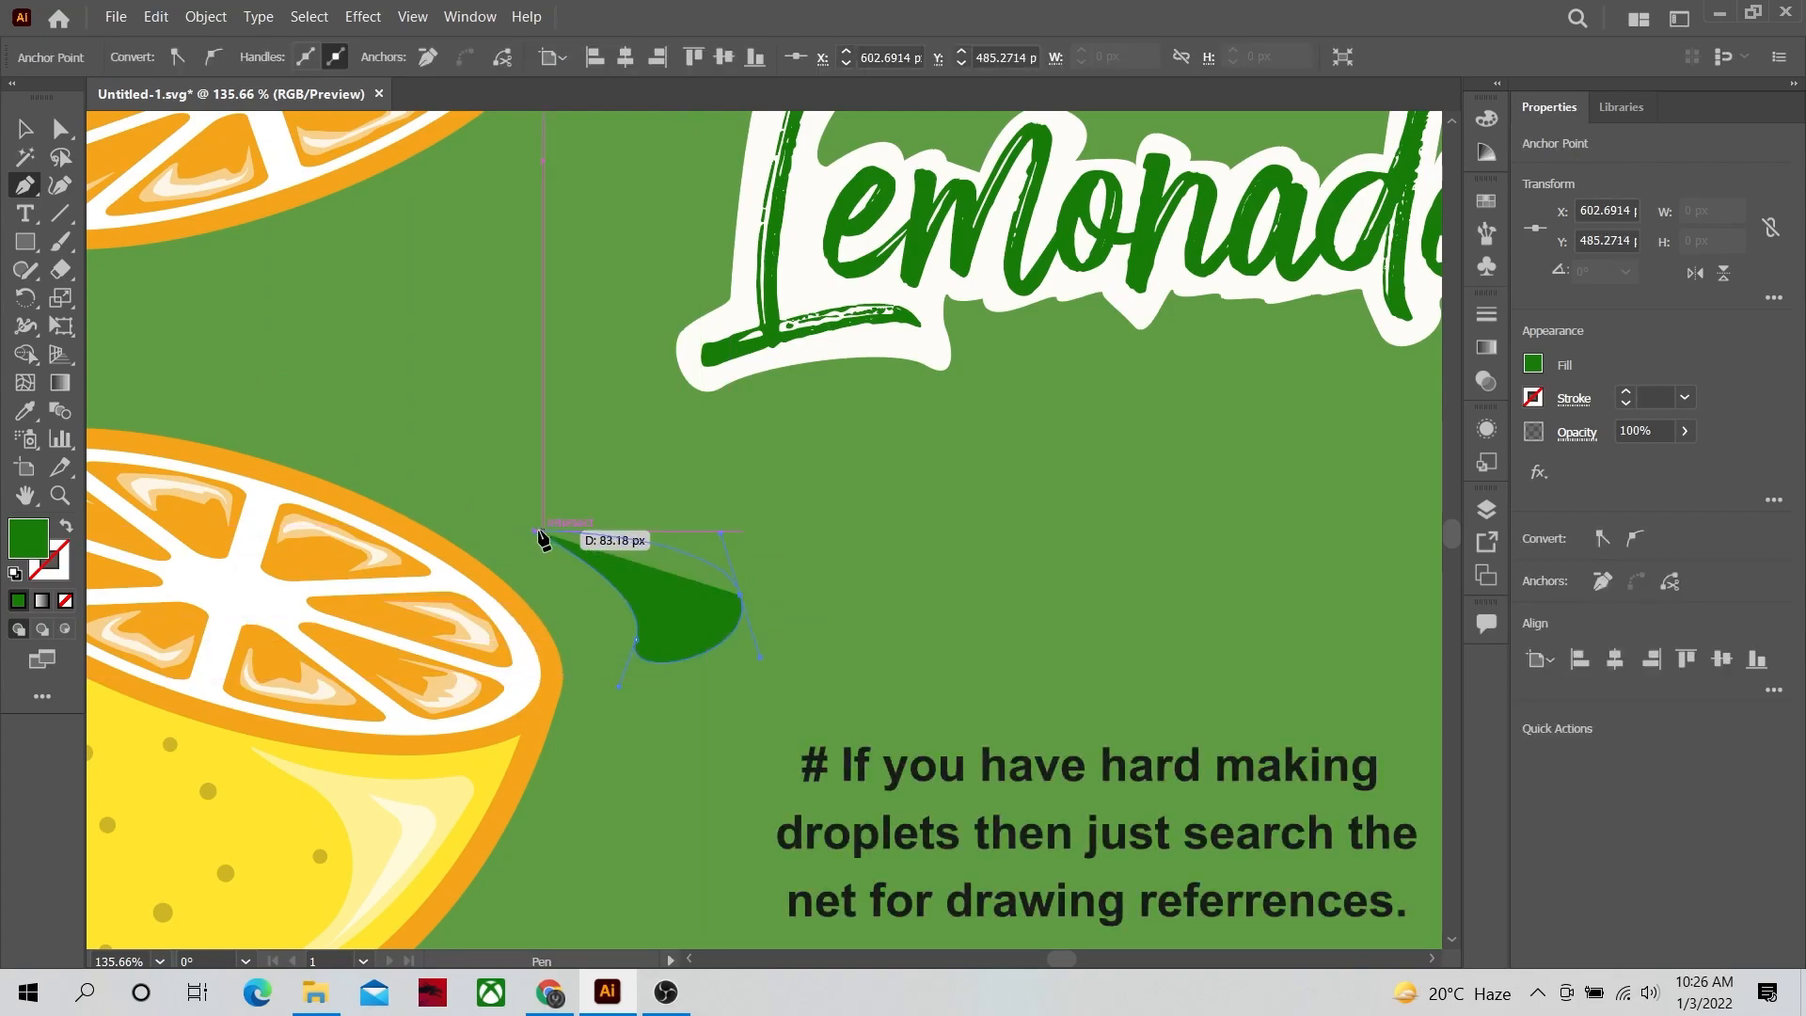
left_click_drag(476, 555, 476, 553)
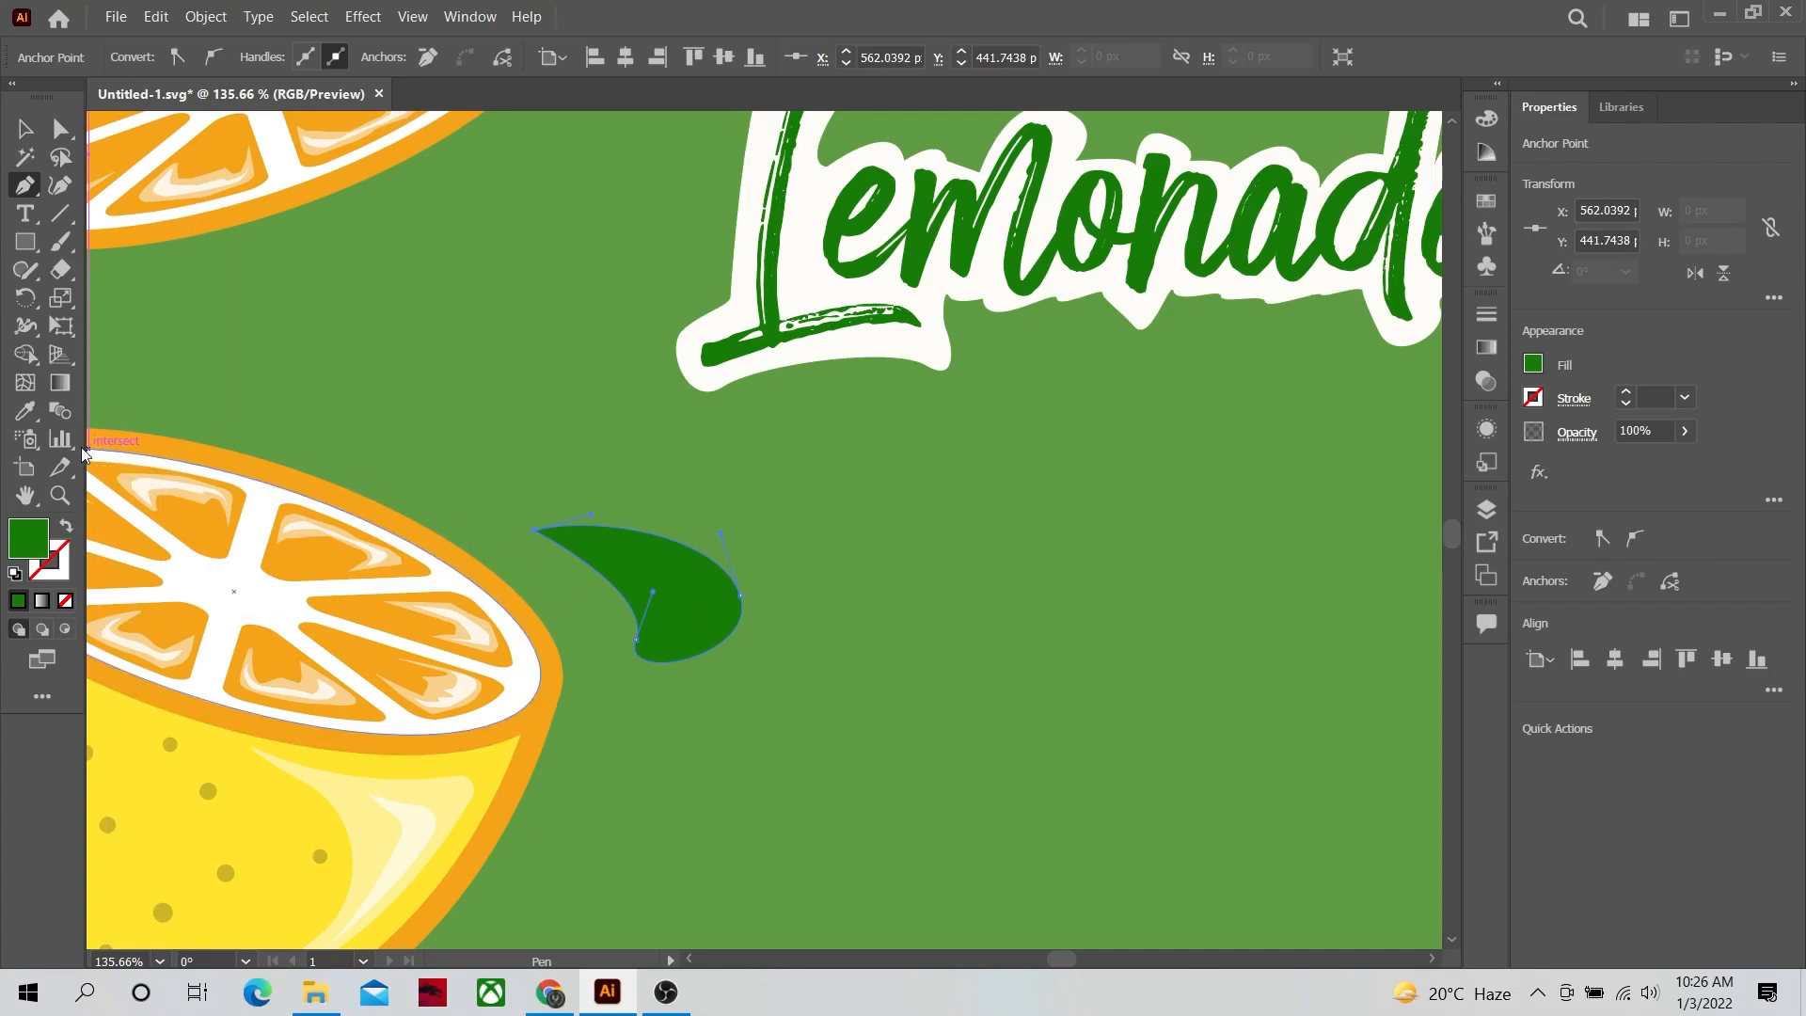
Step: Fill the new juice droplet with the orange sampled from the lemon's outline
left_click(28, 419)
left_click(155, 769)
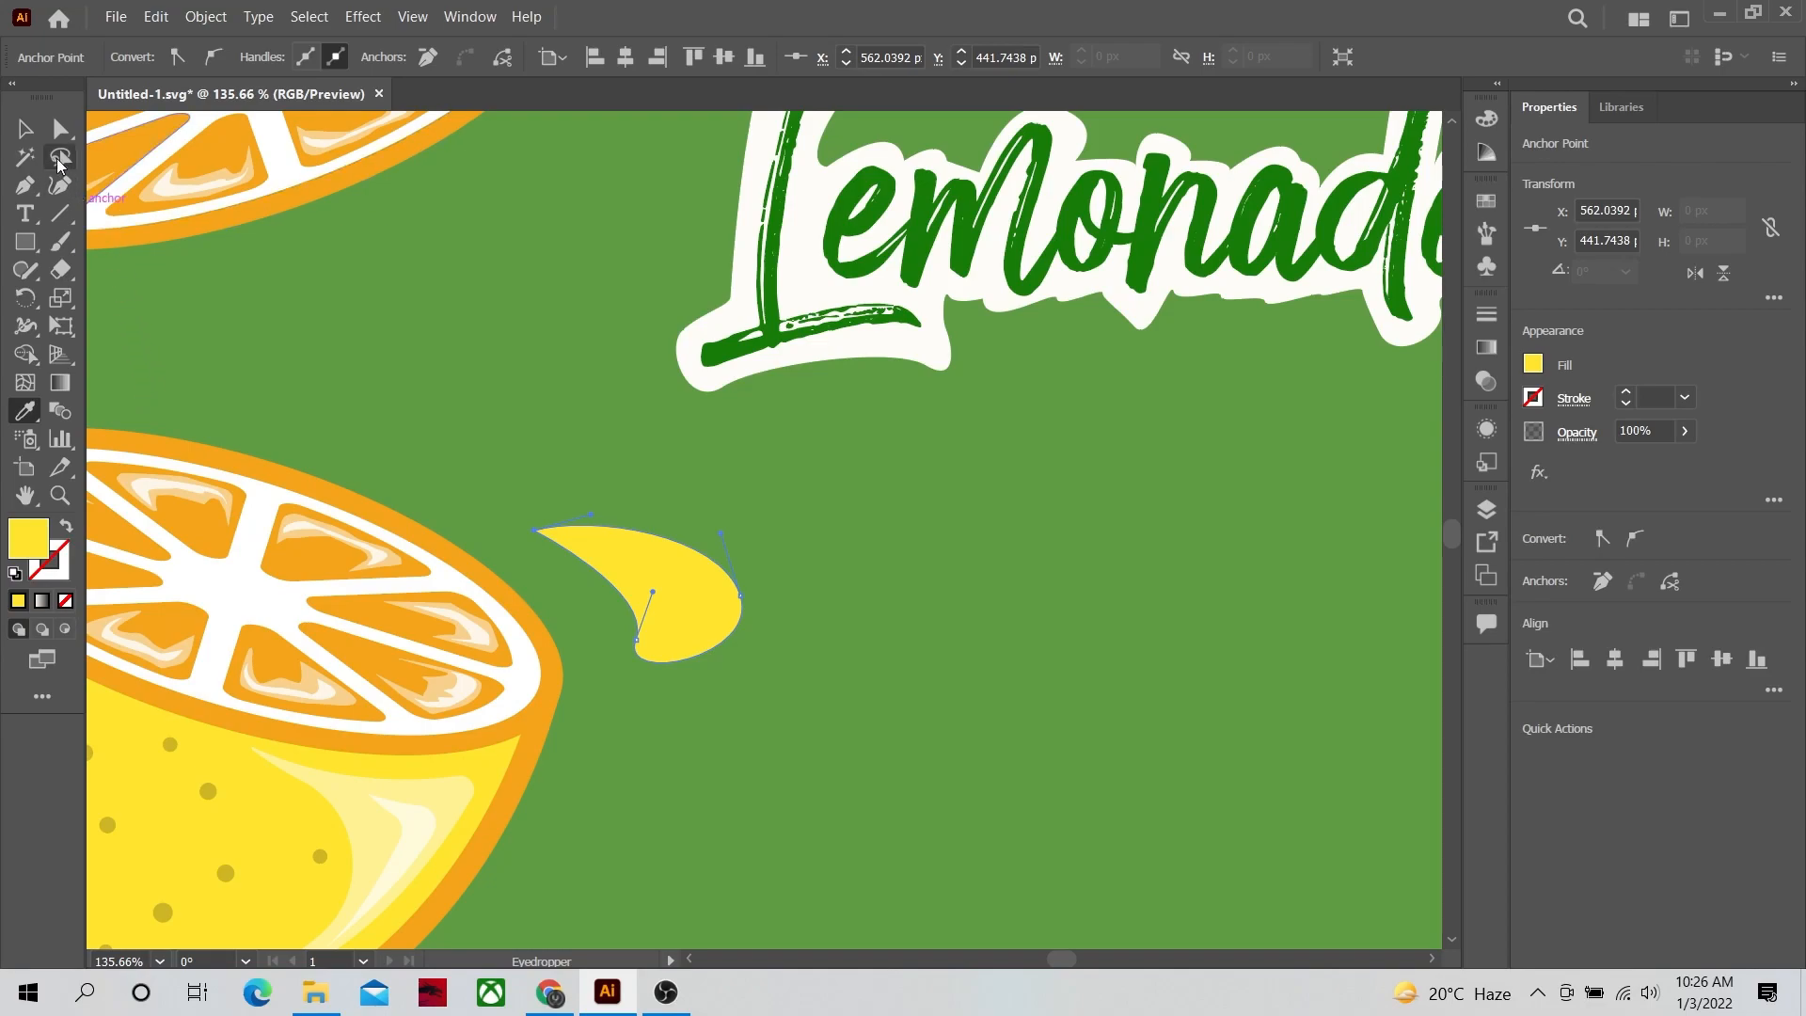
left_click(234, 446)
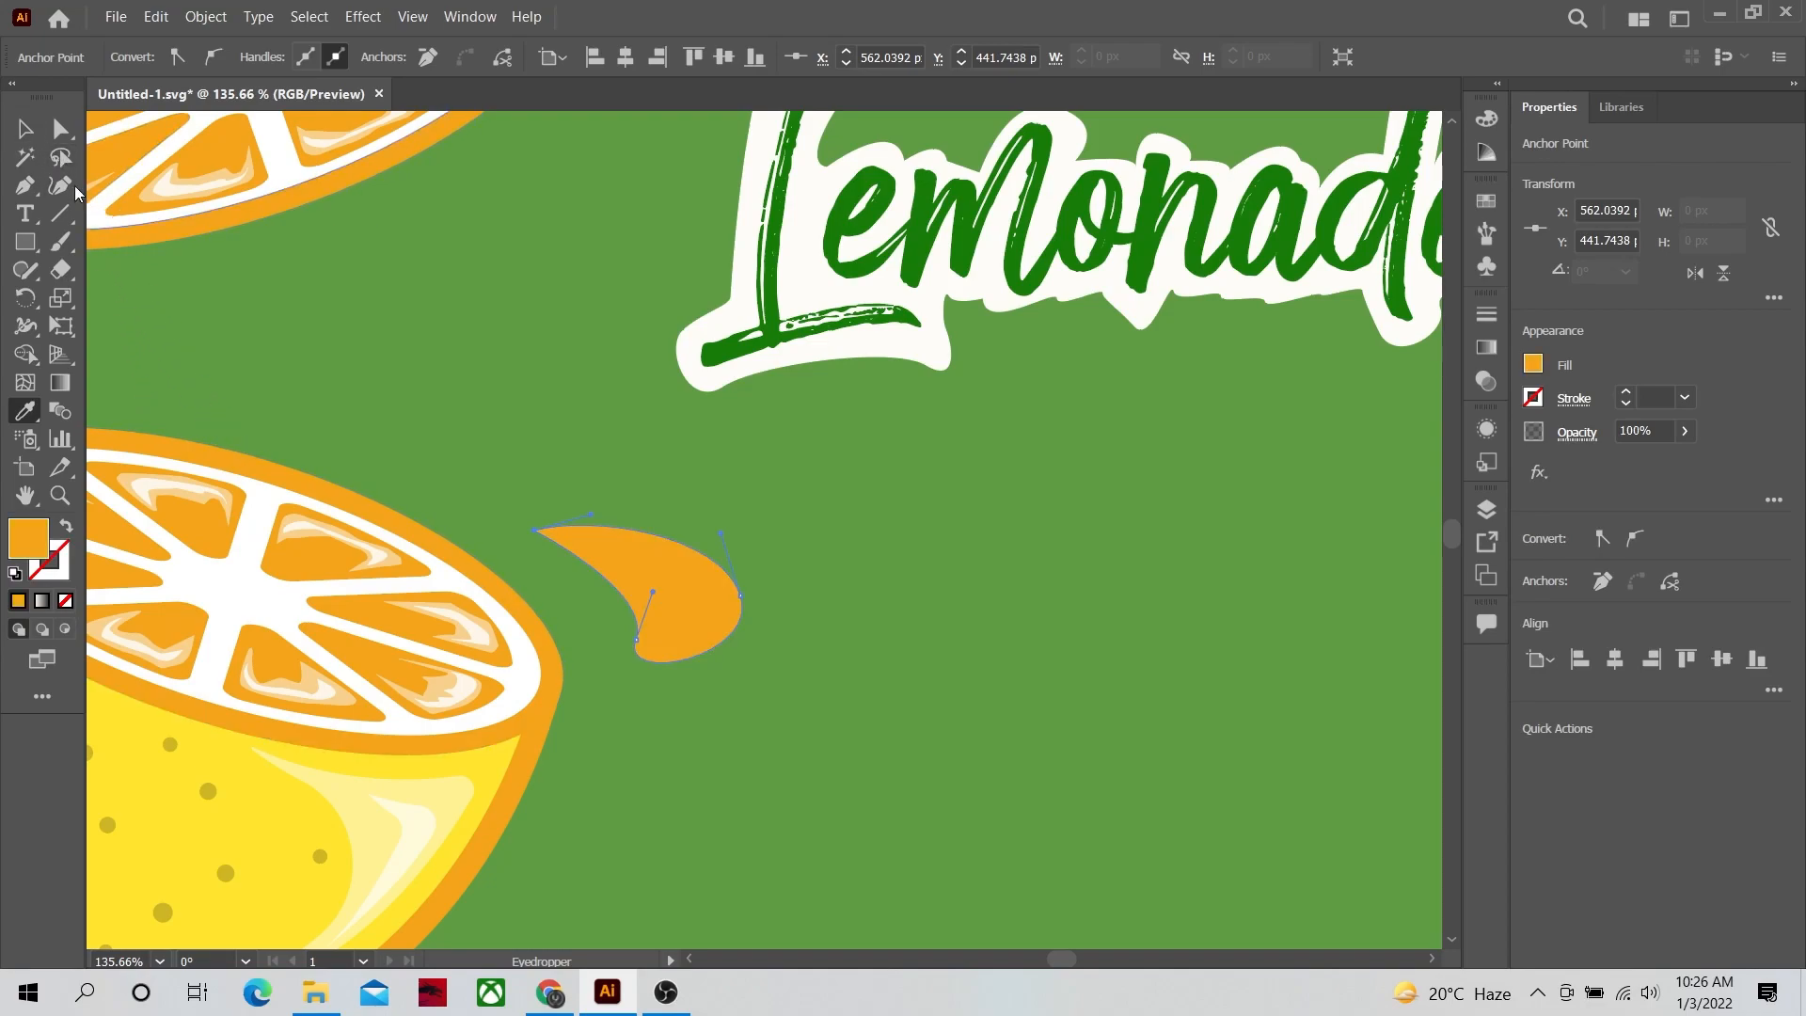
Step: Offset the droplet's path by -5 px and fill the inner shape with the lemon's bright yellow
left_click(28, 139)
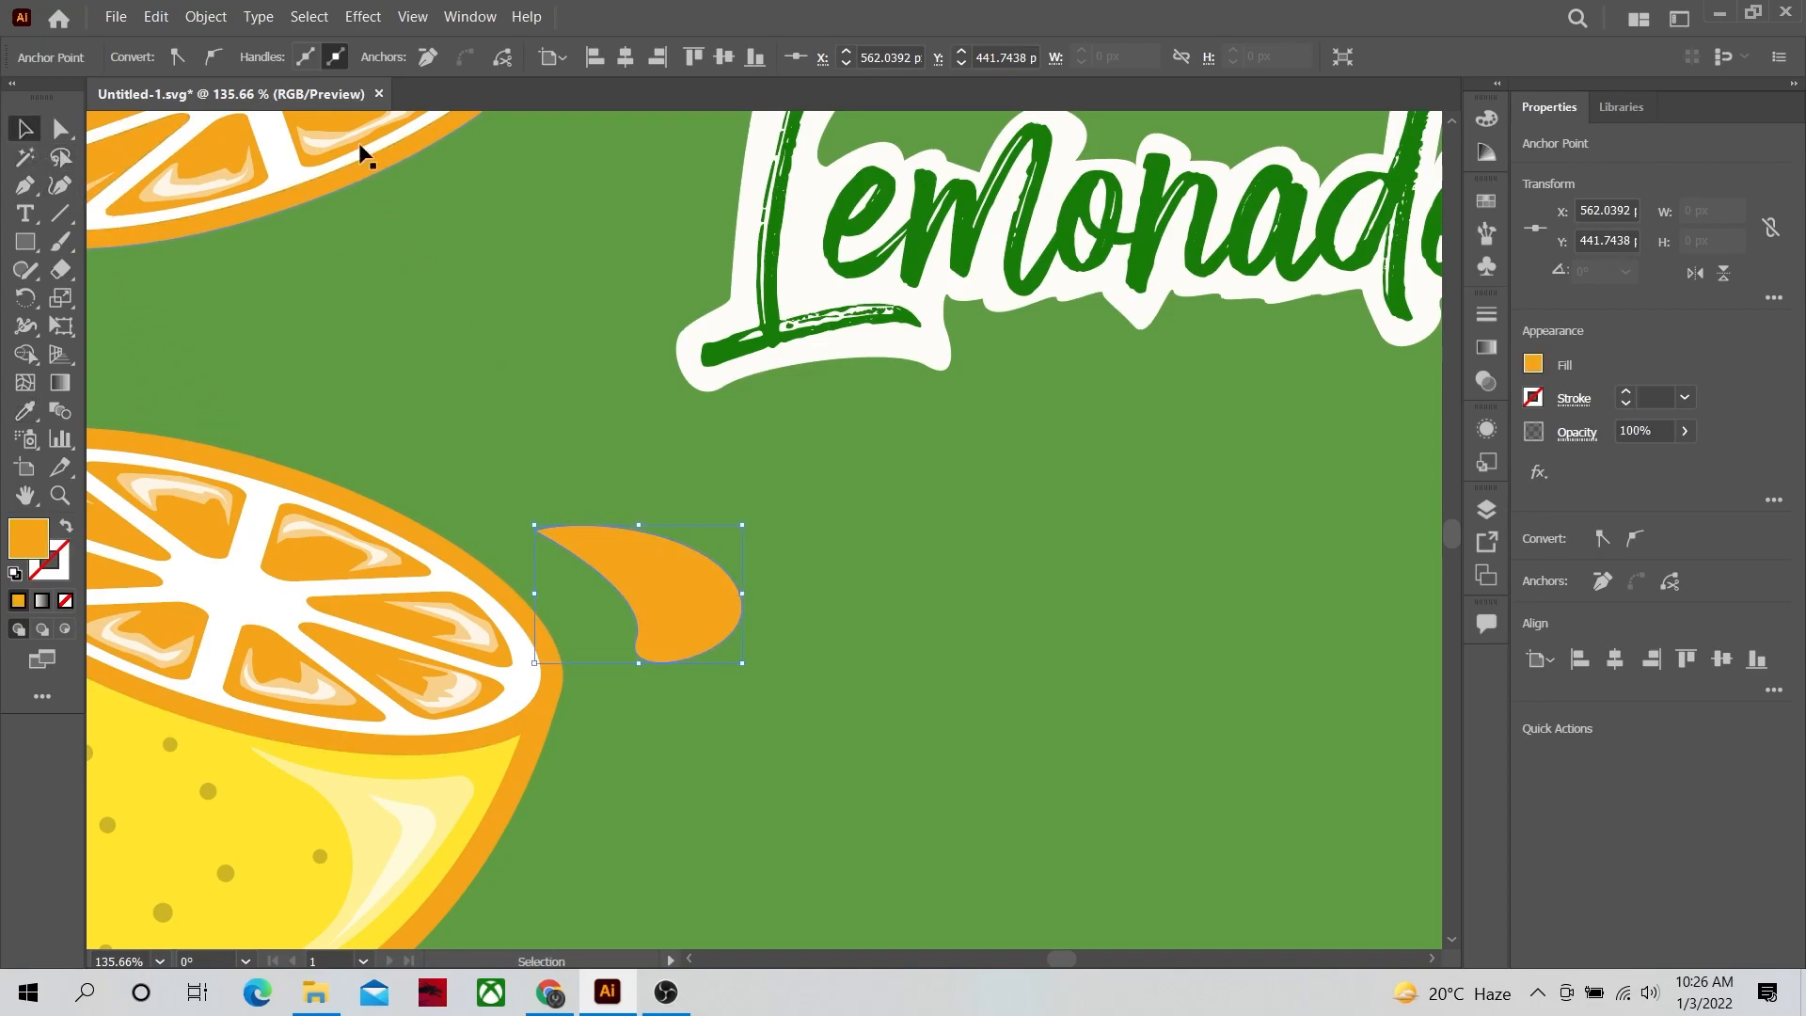
left_click(207, 16)
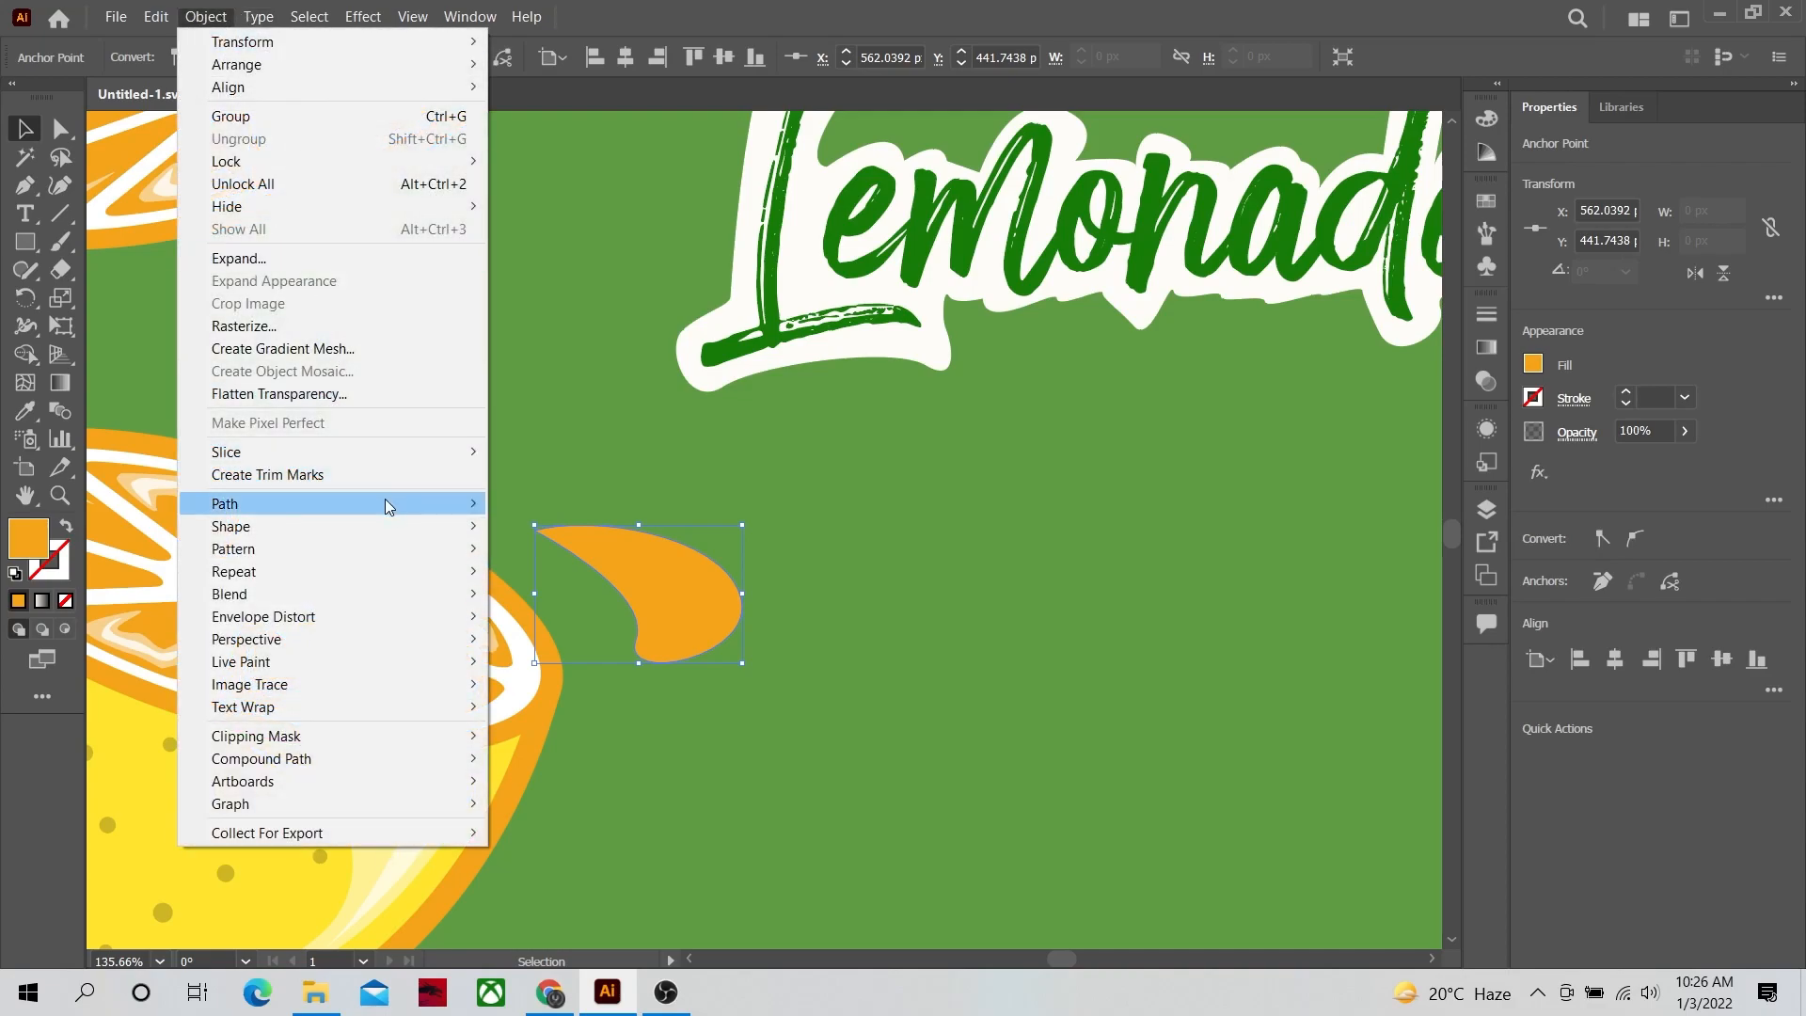
mouse_move(395, 504)
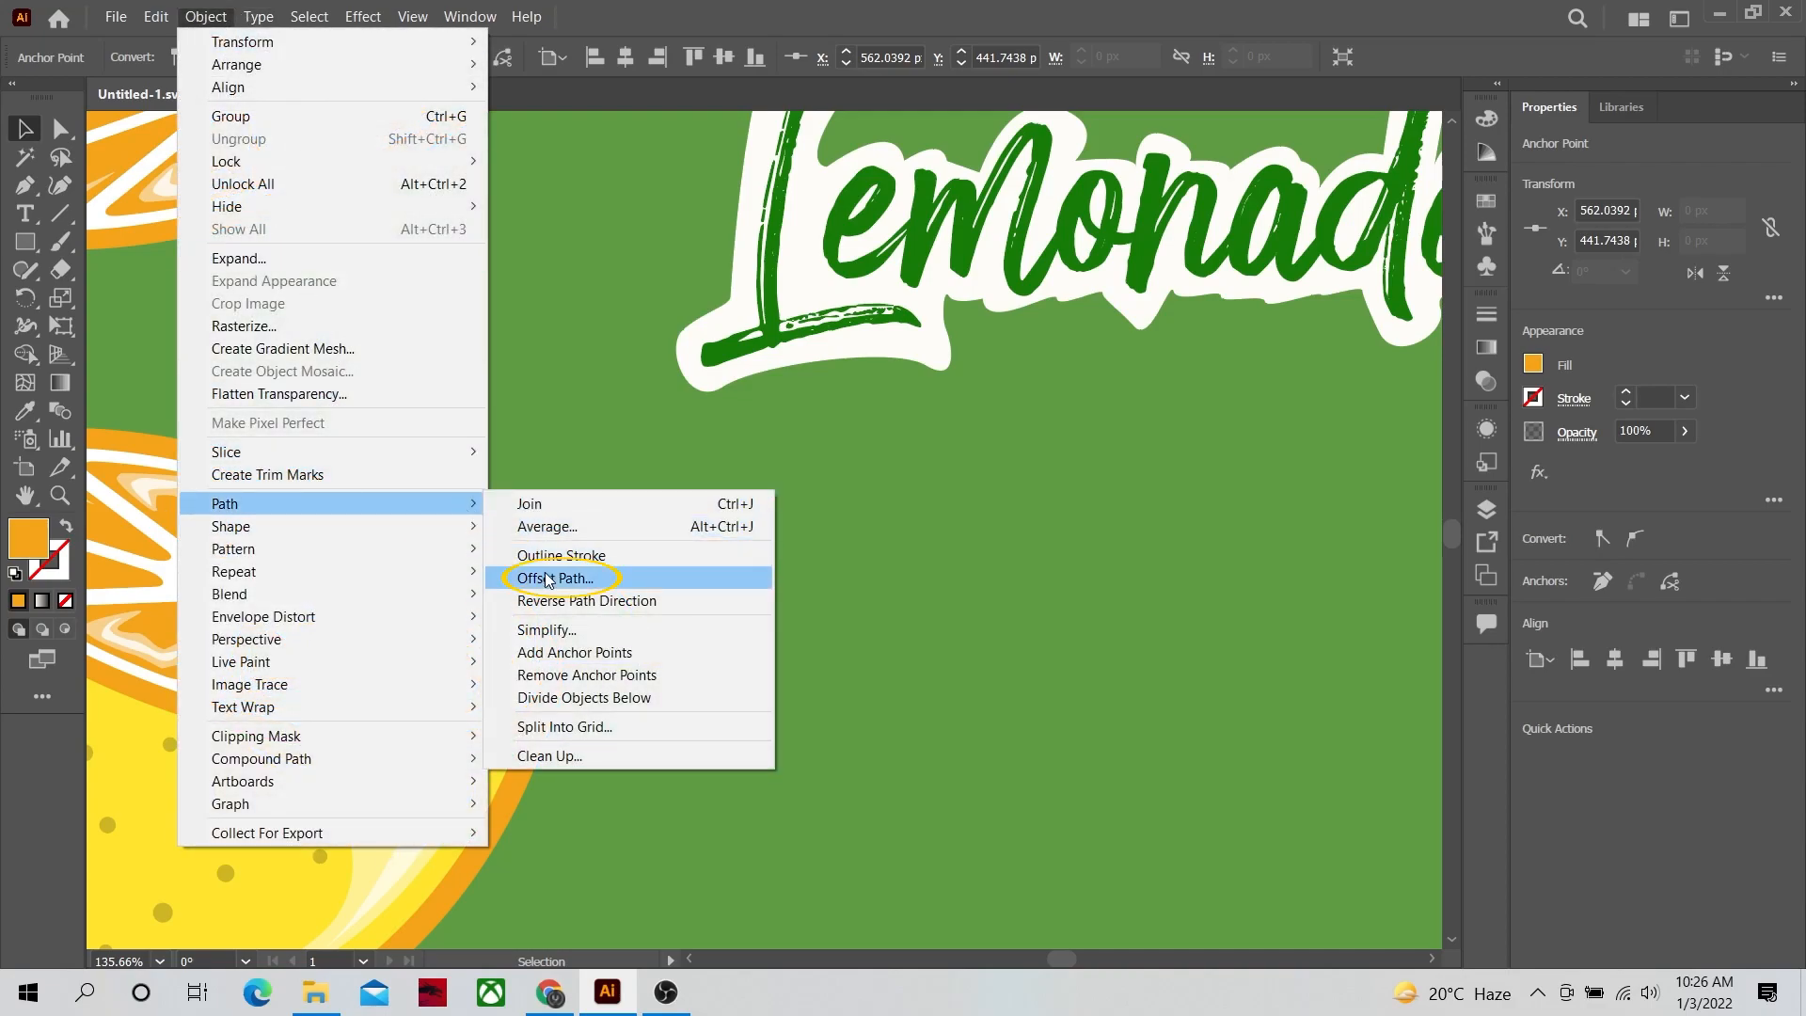
left_click(547, 579)
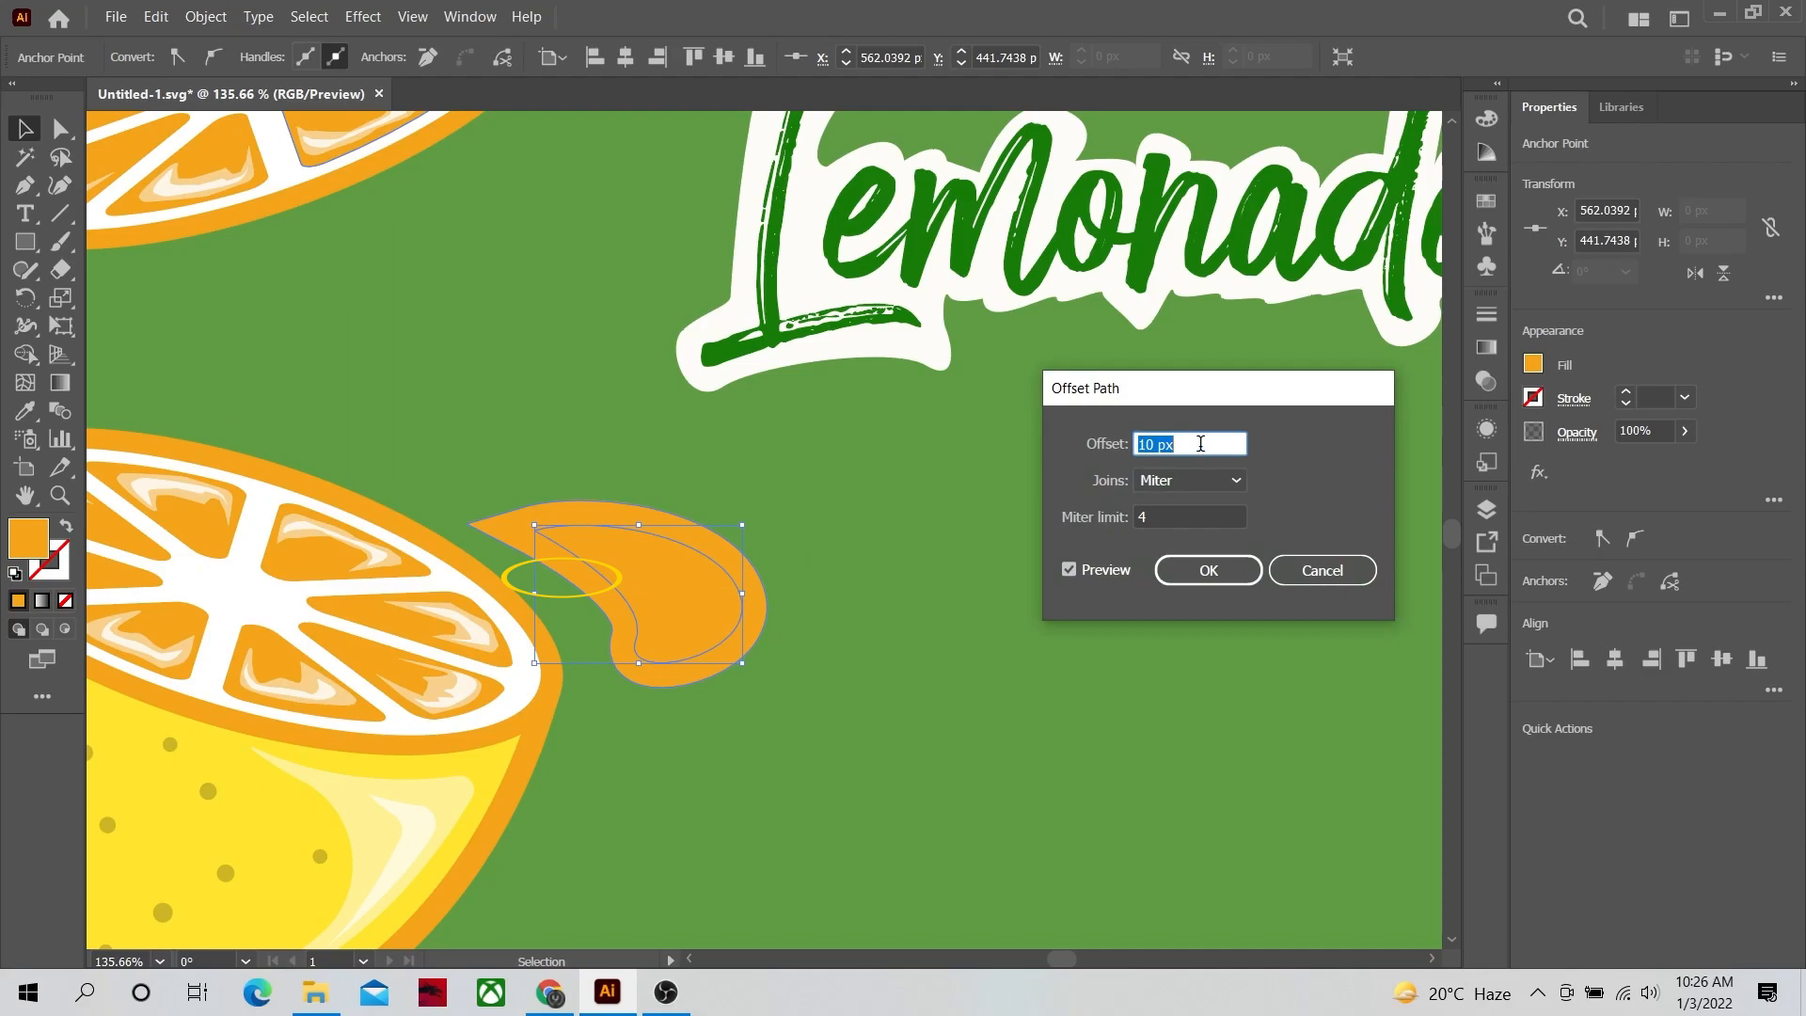
type("-5")
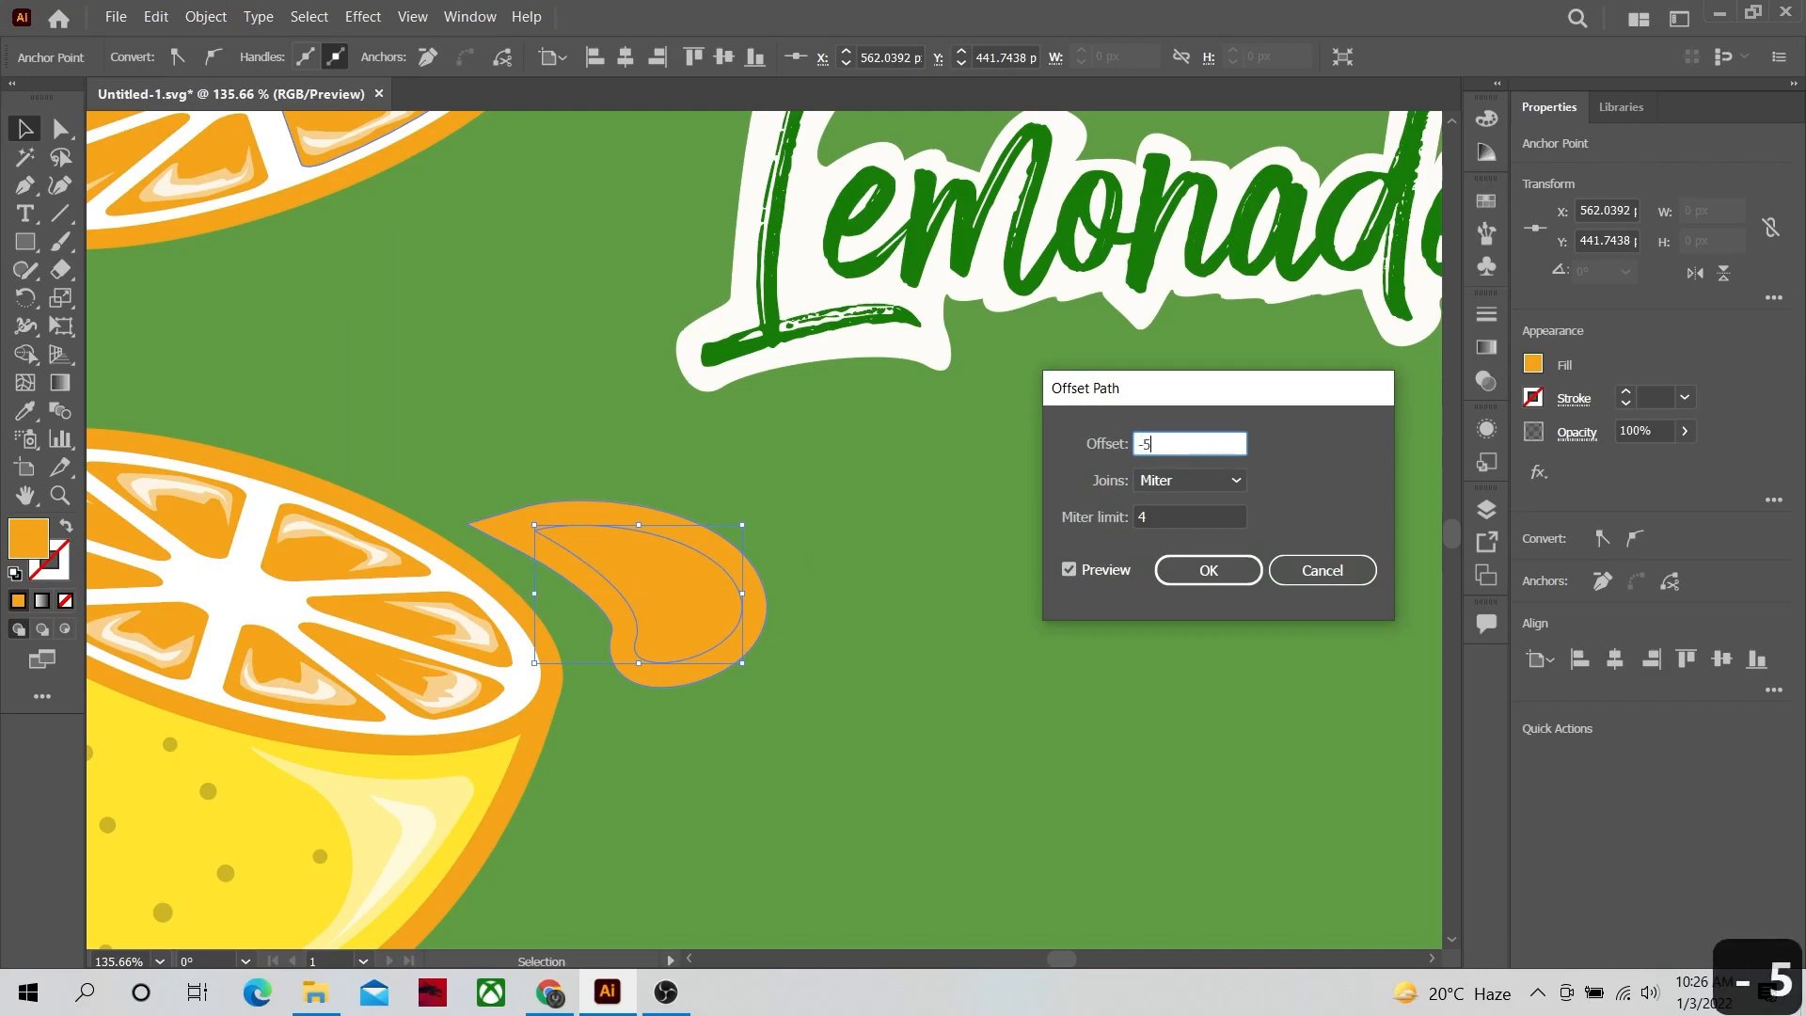
left_click(1183, 570)
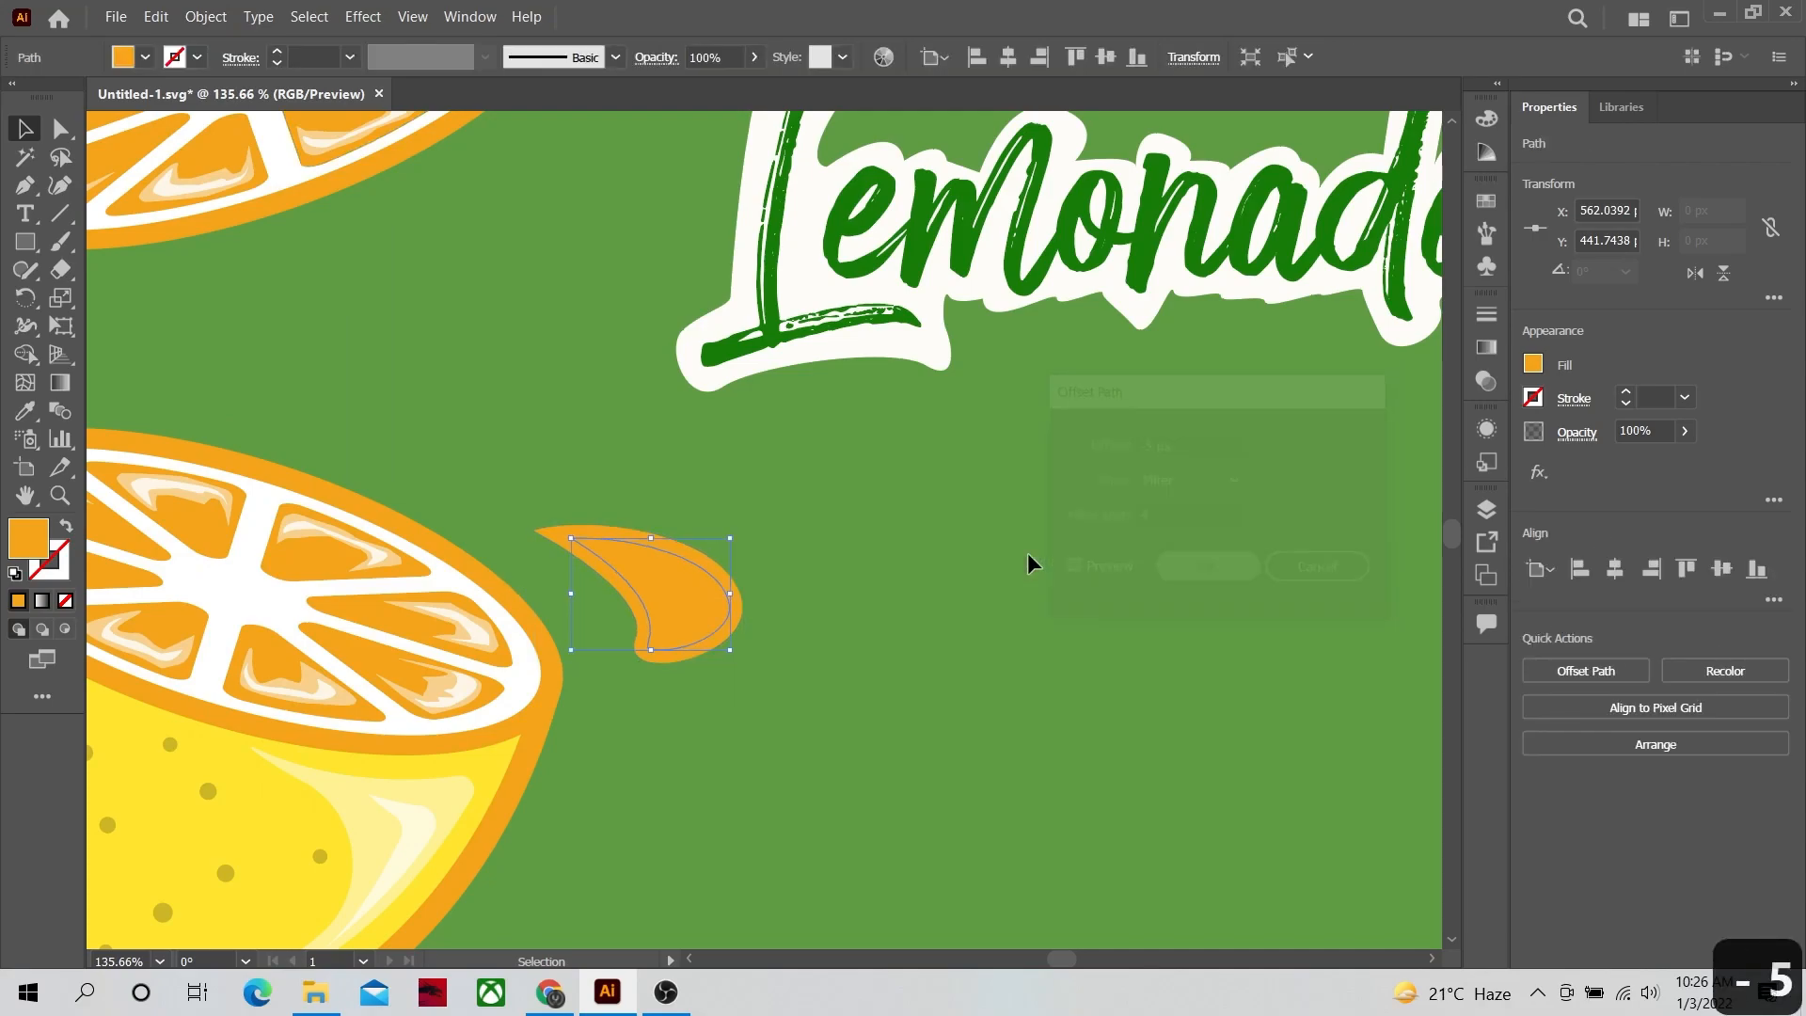
left_click(26, 411)
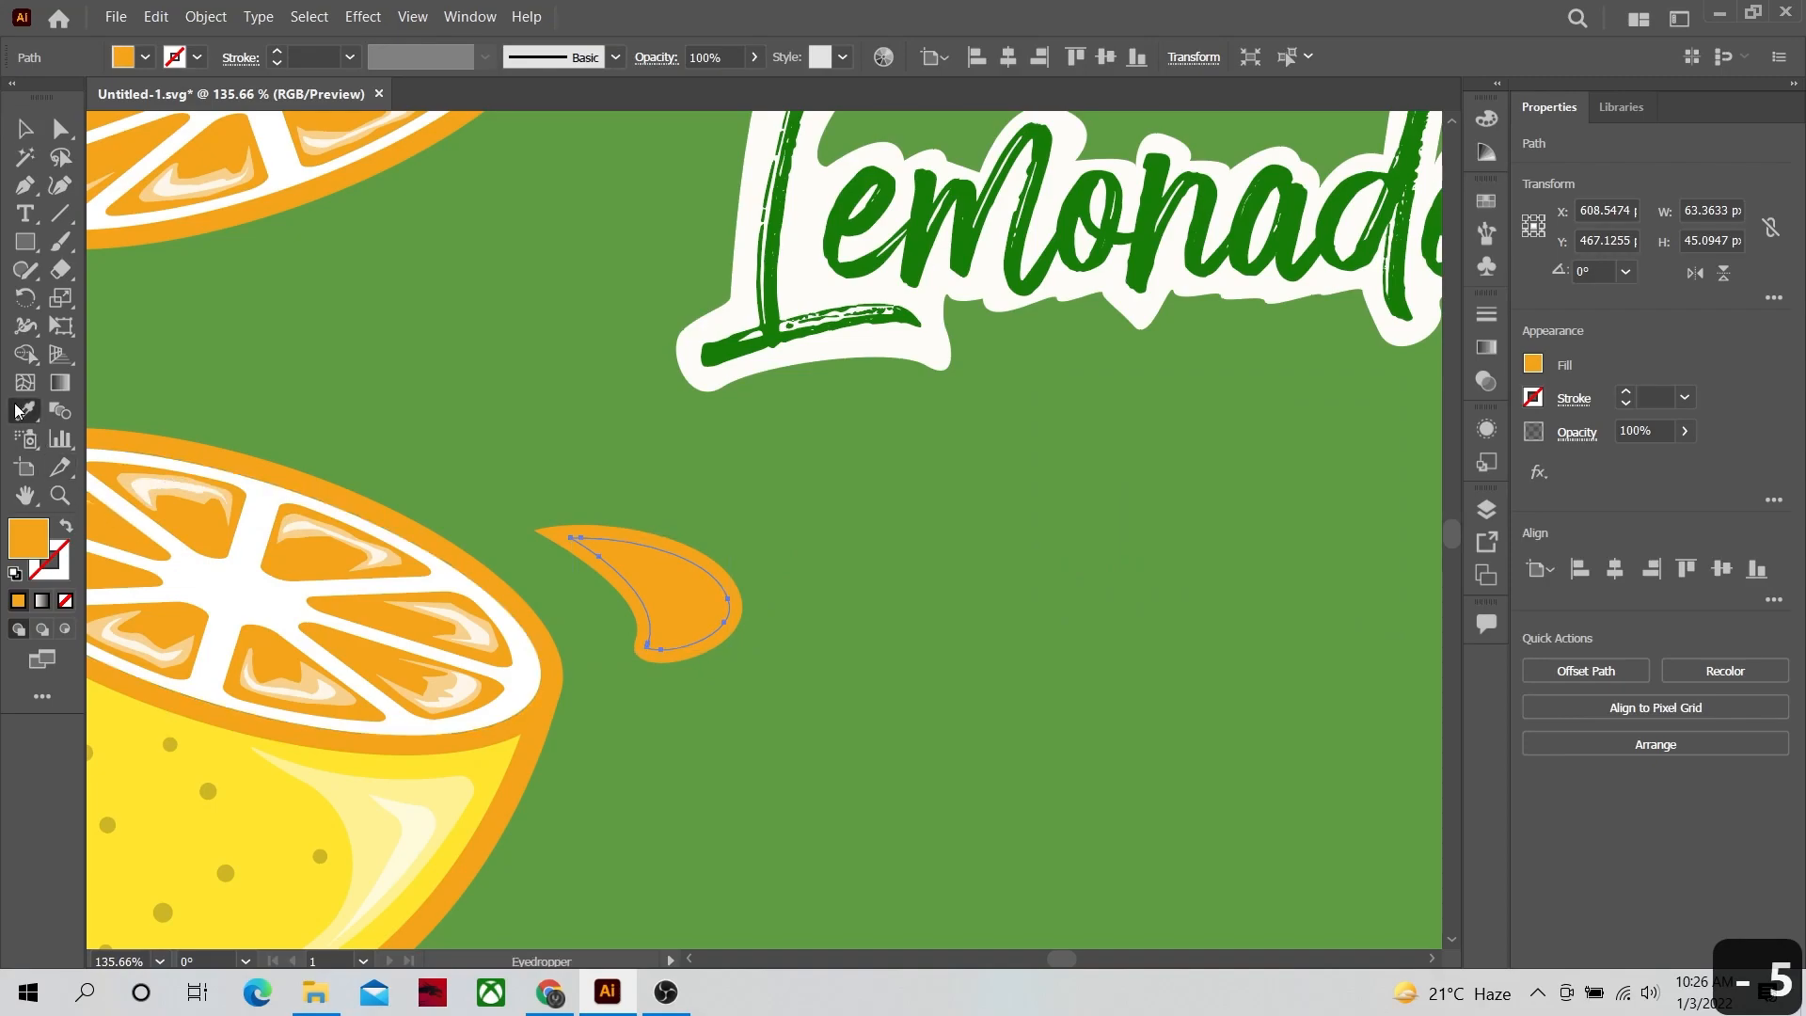
left_click(133, 719)
Step: Draw a curved highlight along the droplet's outer edge and fill it with the translucent white of the lemon segment highlights
left_click(60, 496)
left_click_drag(652, 606, 968, 600)
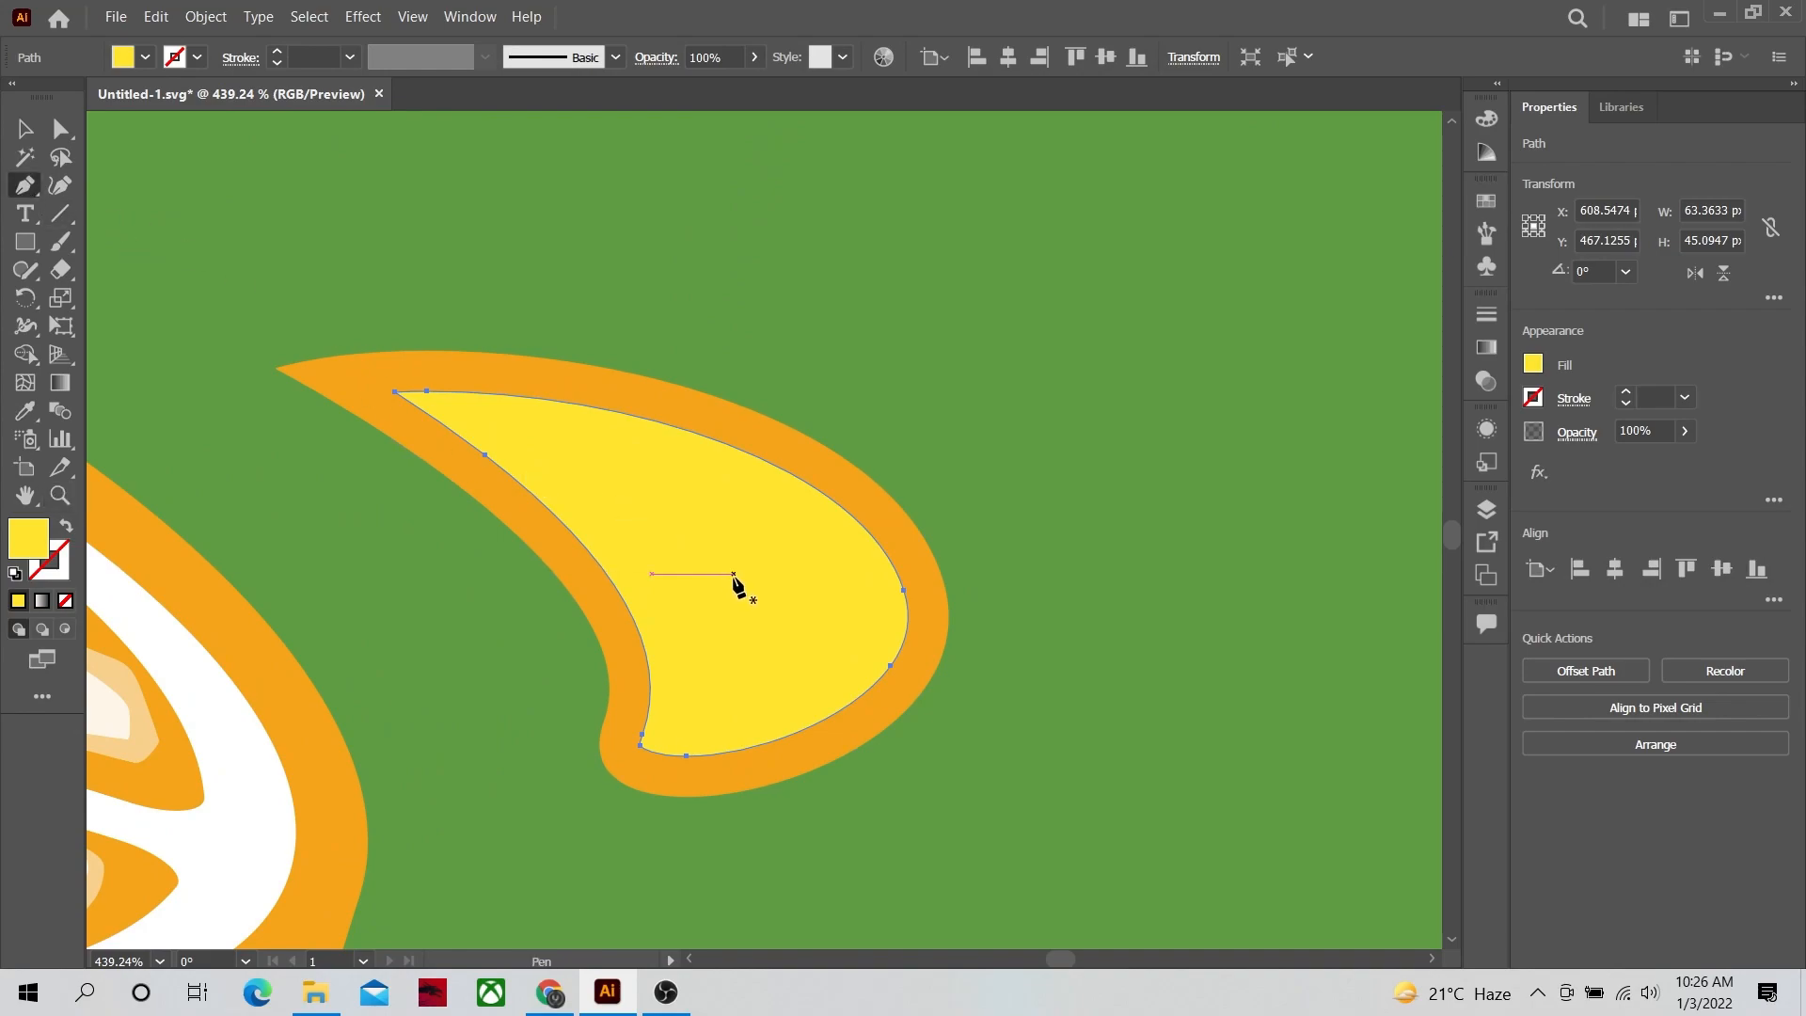
left_click(697, 464)
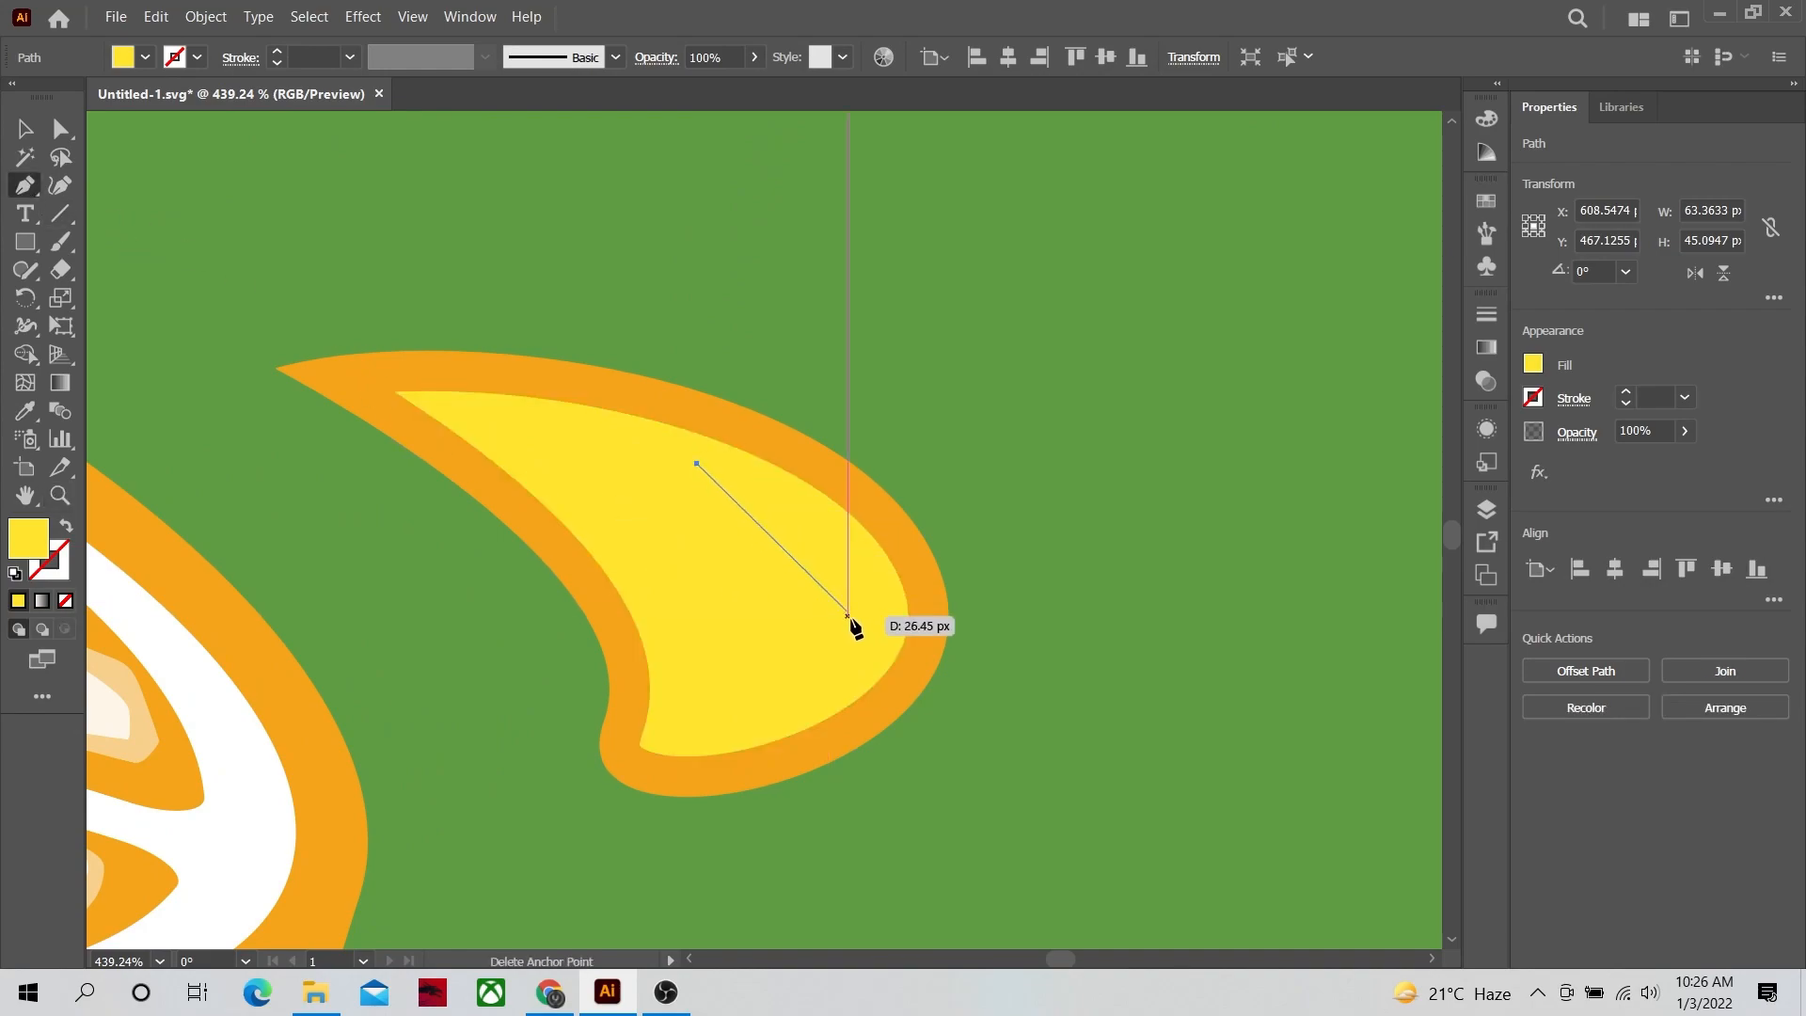
left_click_drag(859, 628, 782, 550)
left_click_drag(697, 464, 670, 445)
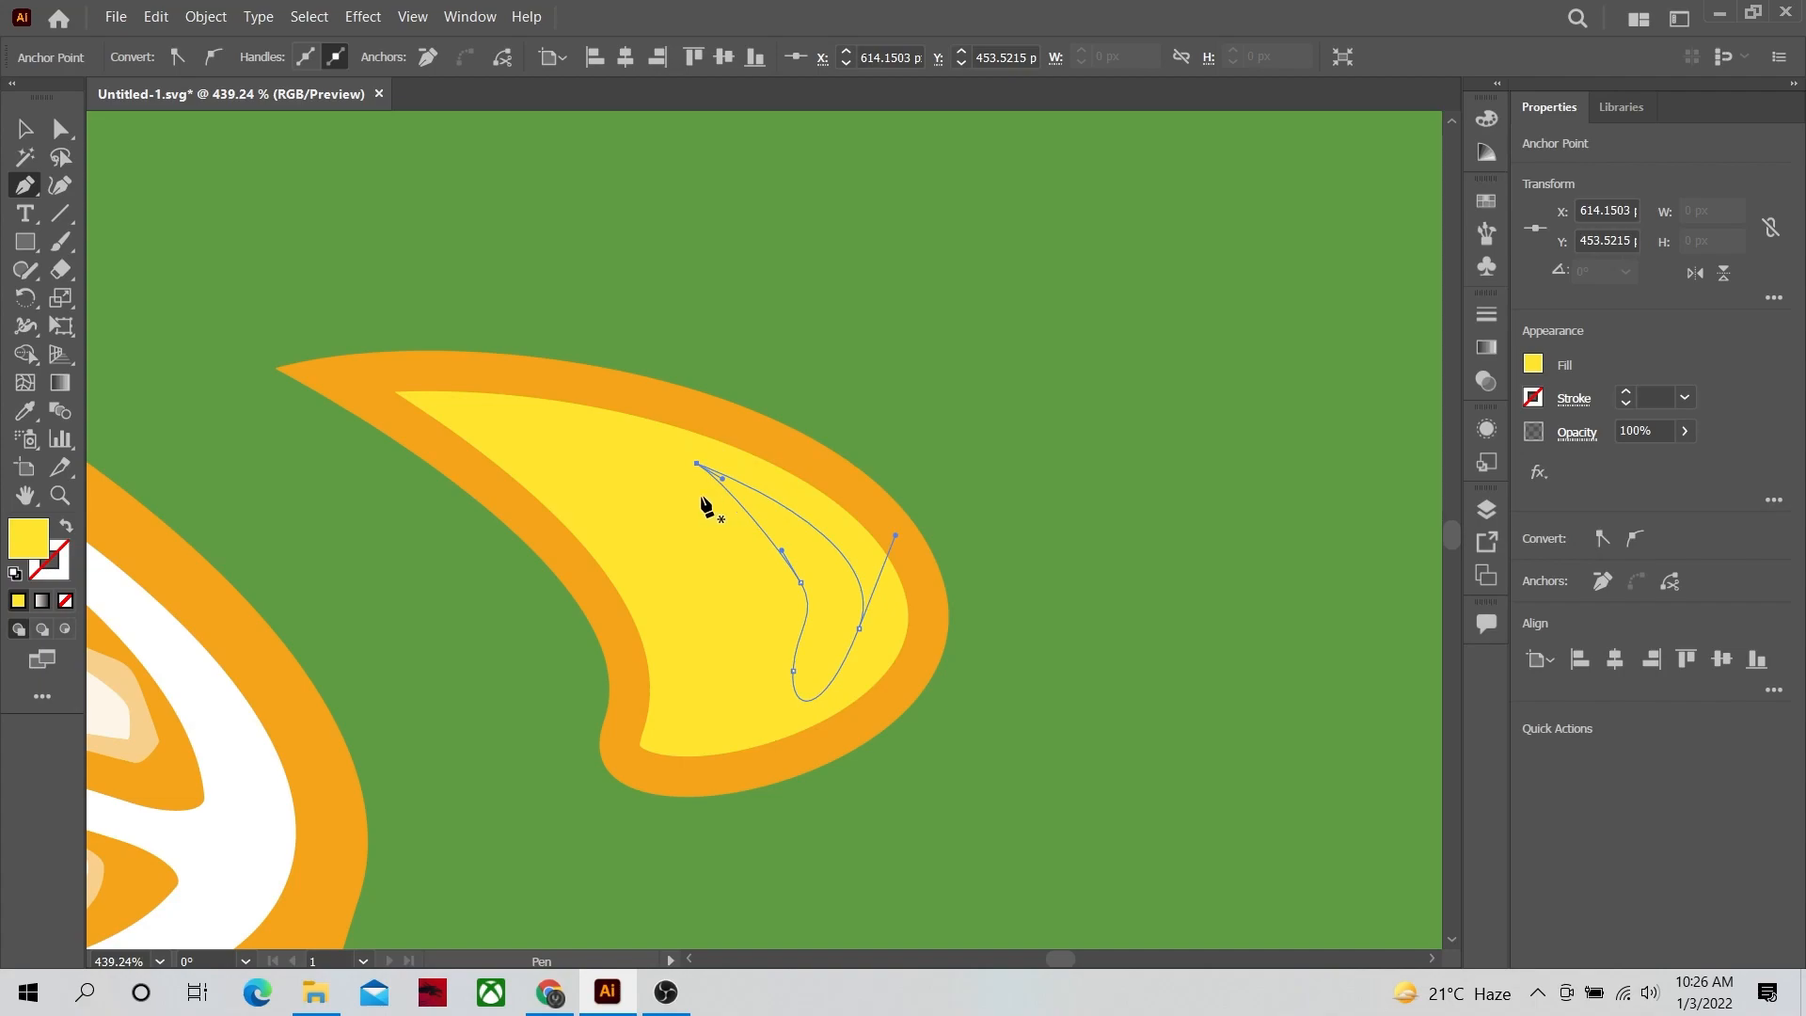
left_click(616, 503, "alt")
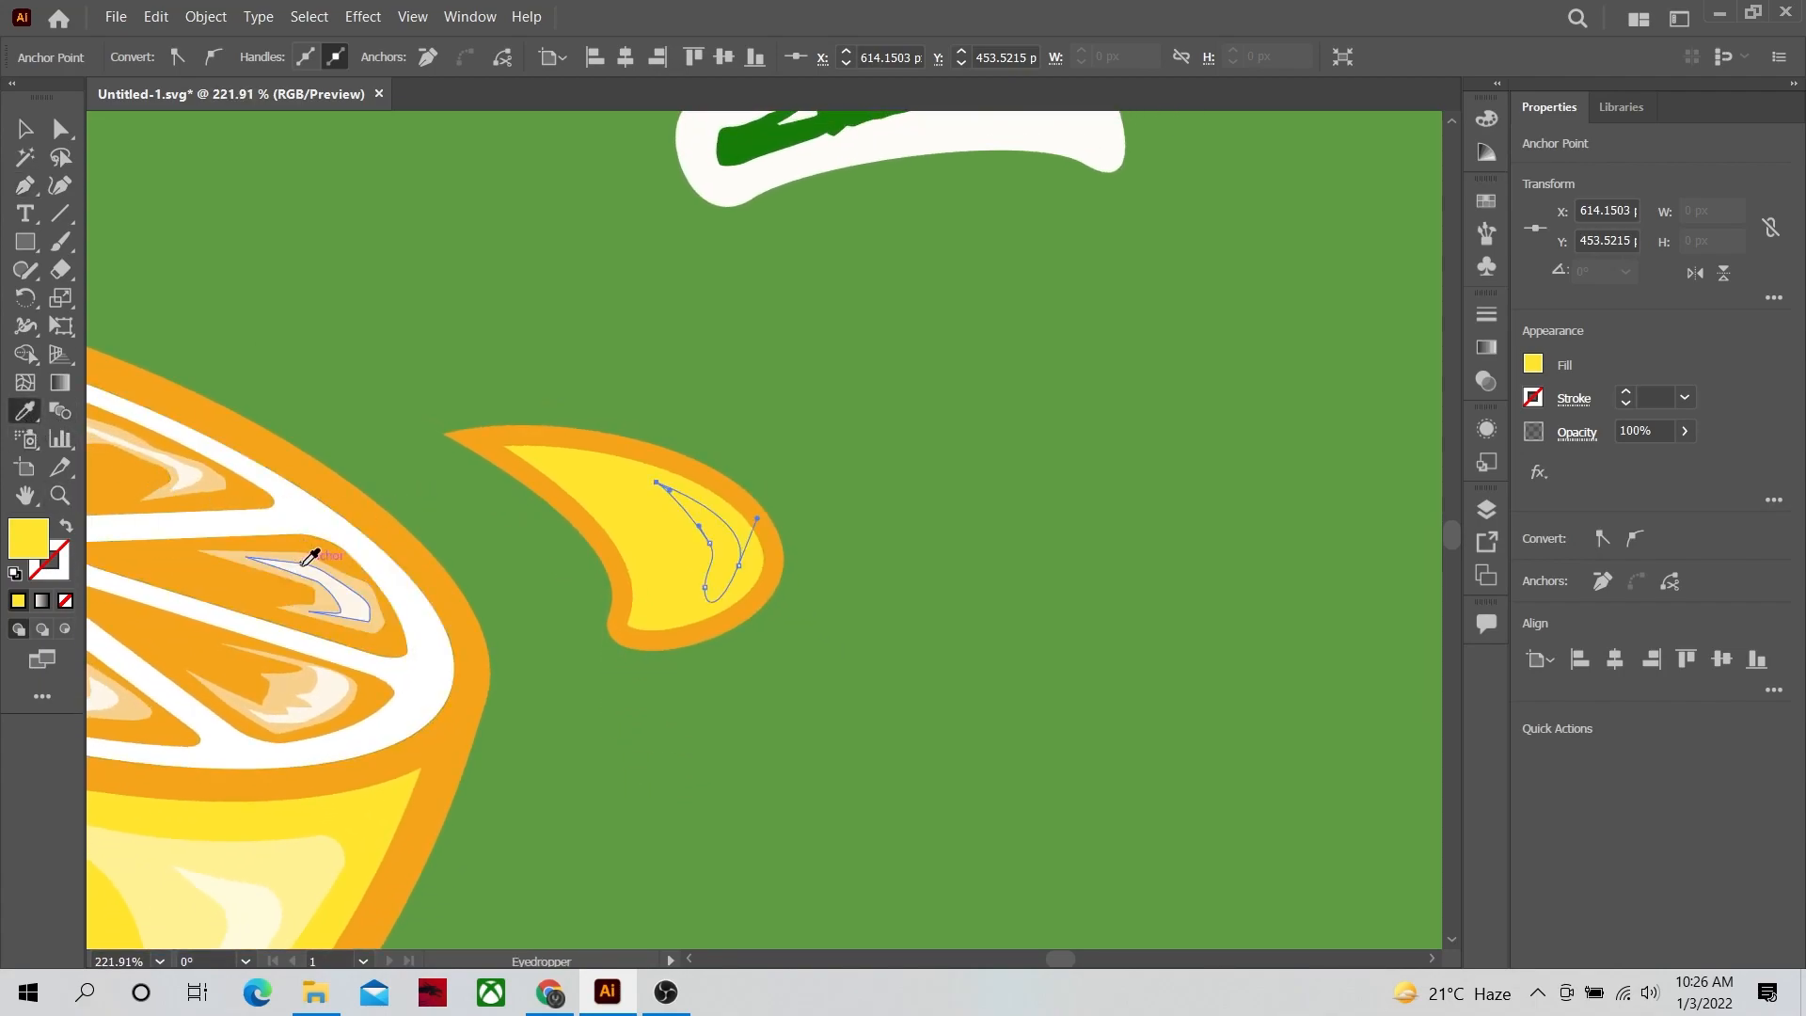
left_click(312, 575)
Step: Draw a small ellipse about 27 by 34 px beyond the first droplet and fill it with the lemon outline's orange
left_click(57, 496)
left_click_drag(488, 475, 81, 500)
left_click_drag(408, 442, 611, 425)
left_click_drag(18, 249, 94, 297)
left_click_drag(734, 529, 777, 581)
key("i")
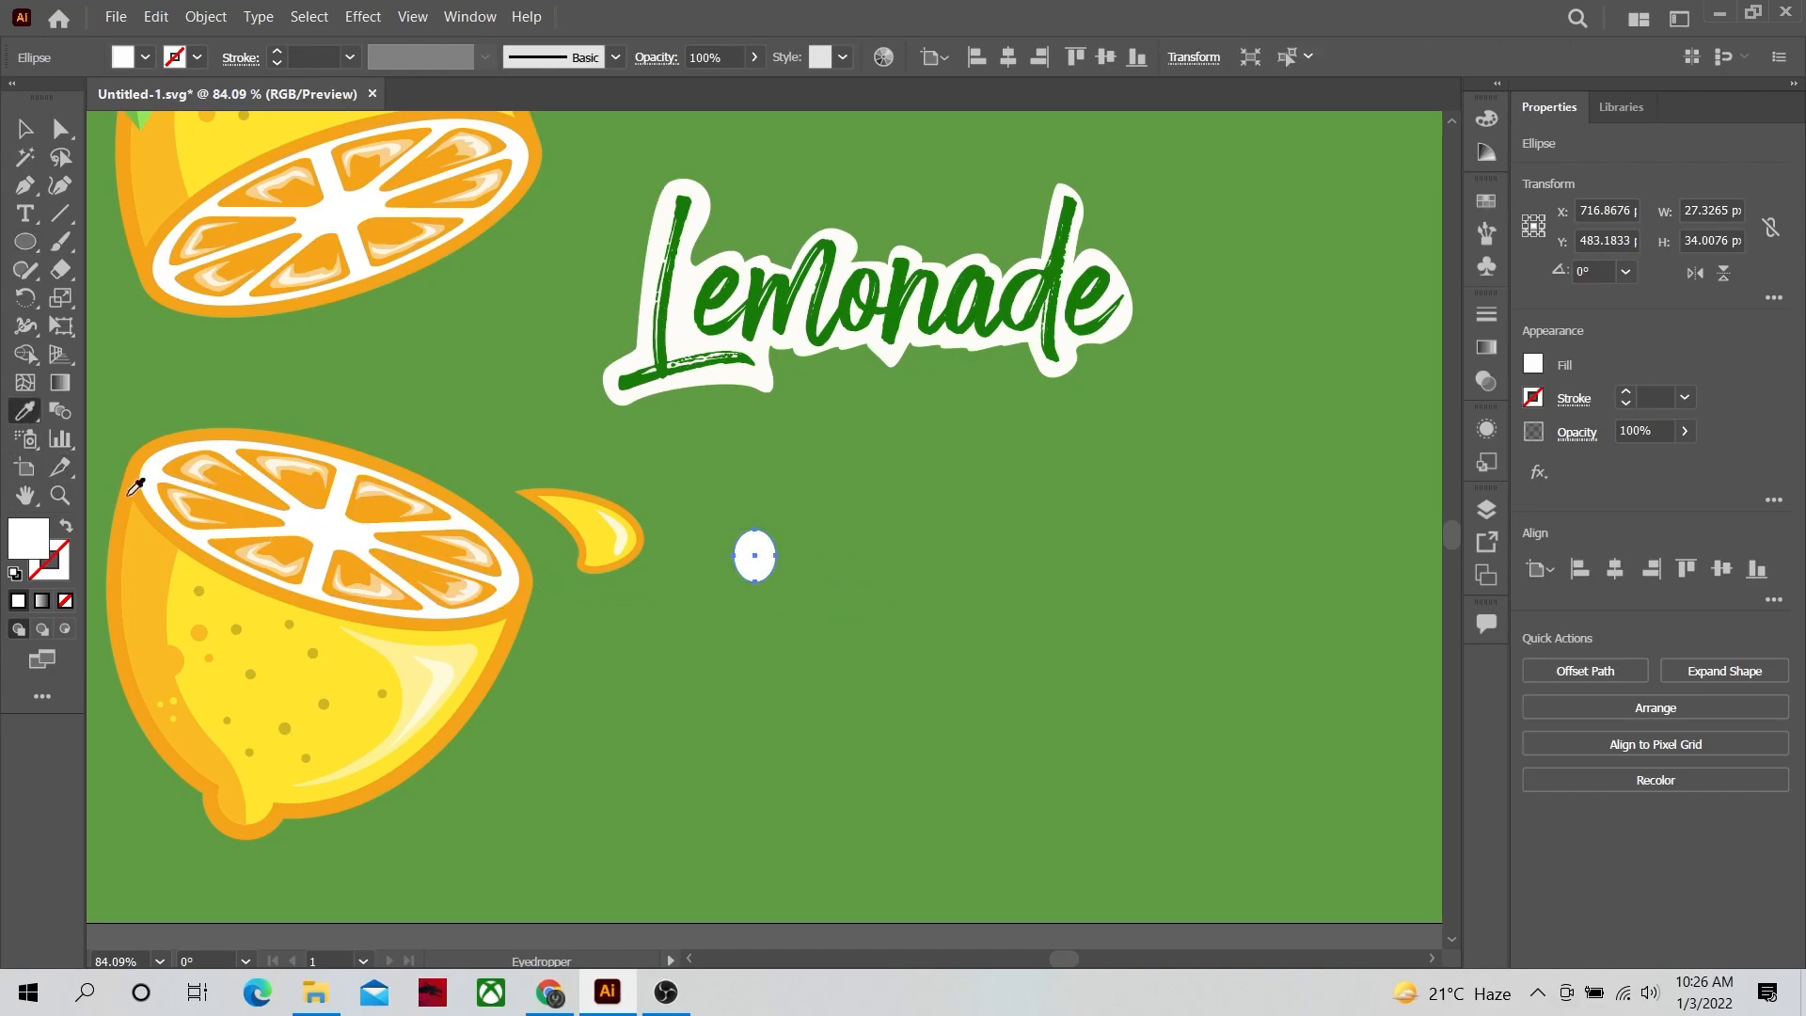
left_click(145, 496)
Step: Offset the orange ellipse inward by 5 px and fill the inner shape with the lemon's bright yellow
left_click(38, 130)
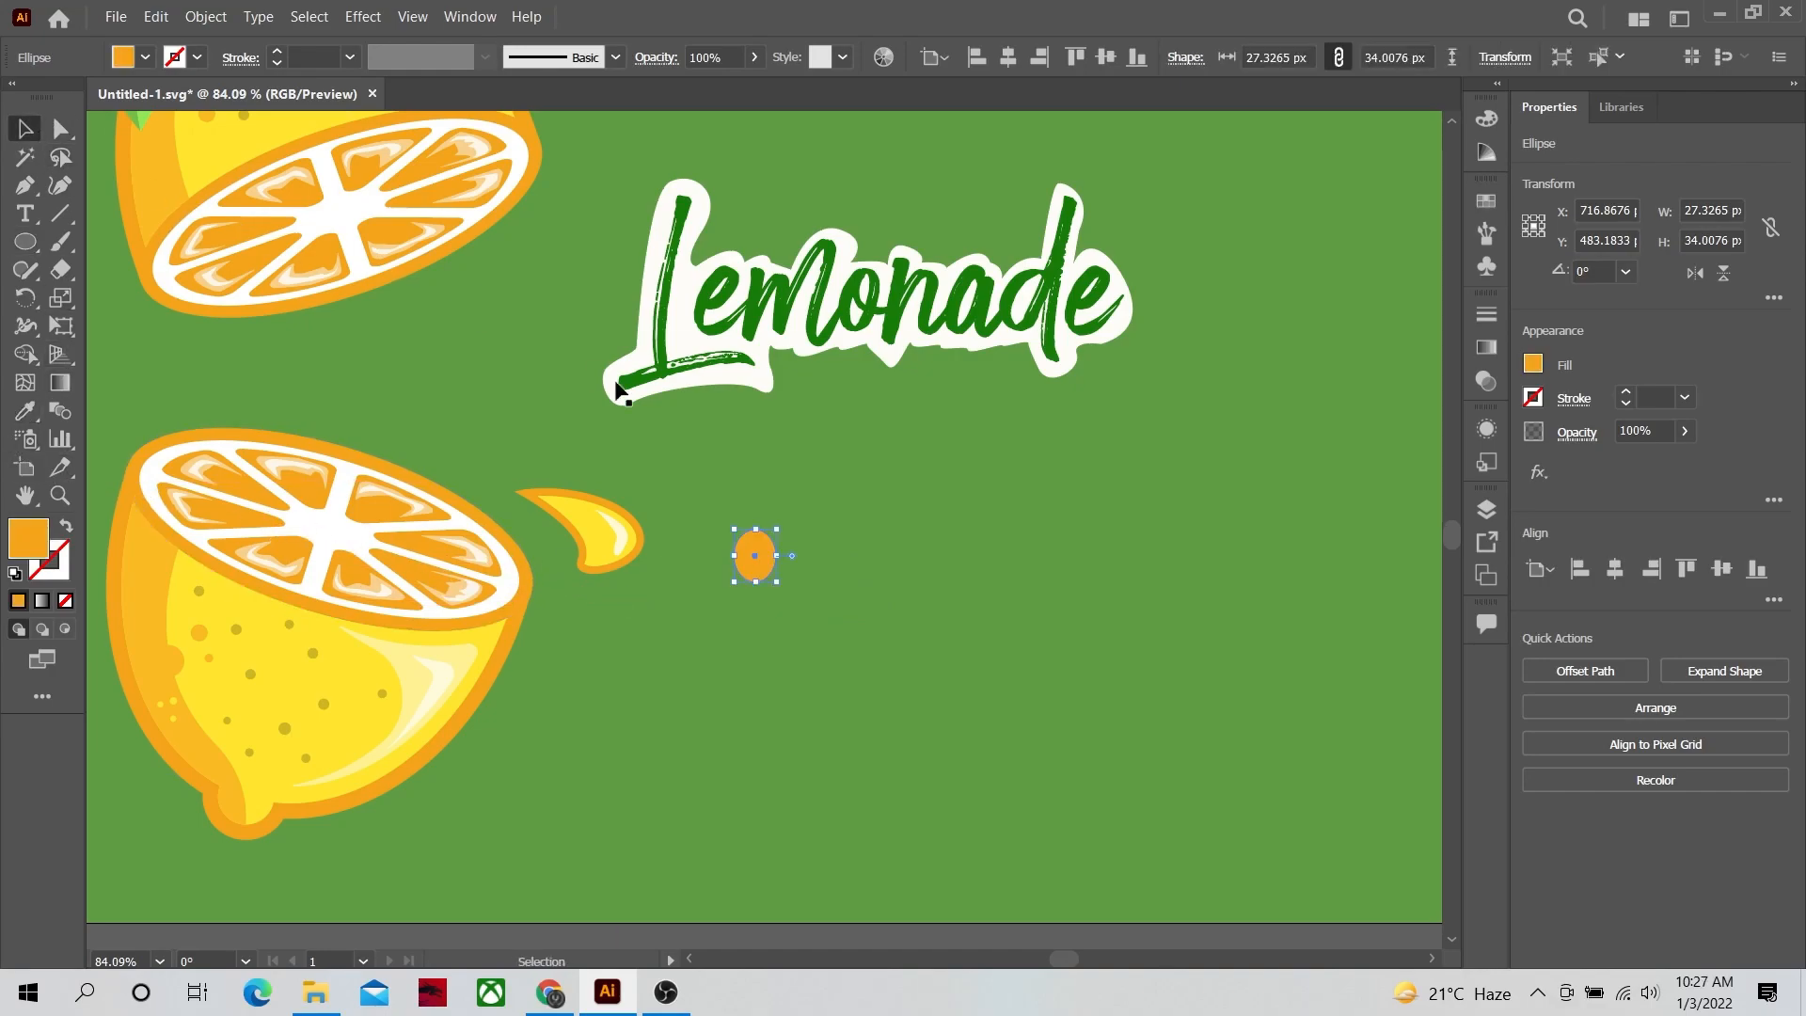
left_click(205, 16)
mouse_move(392, 501)
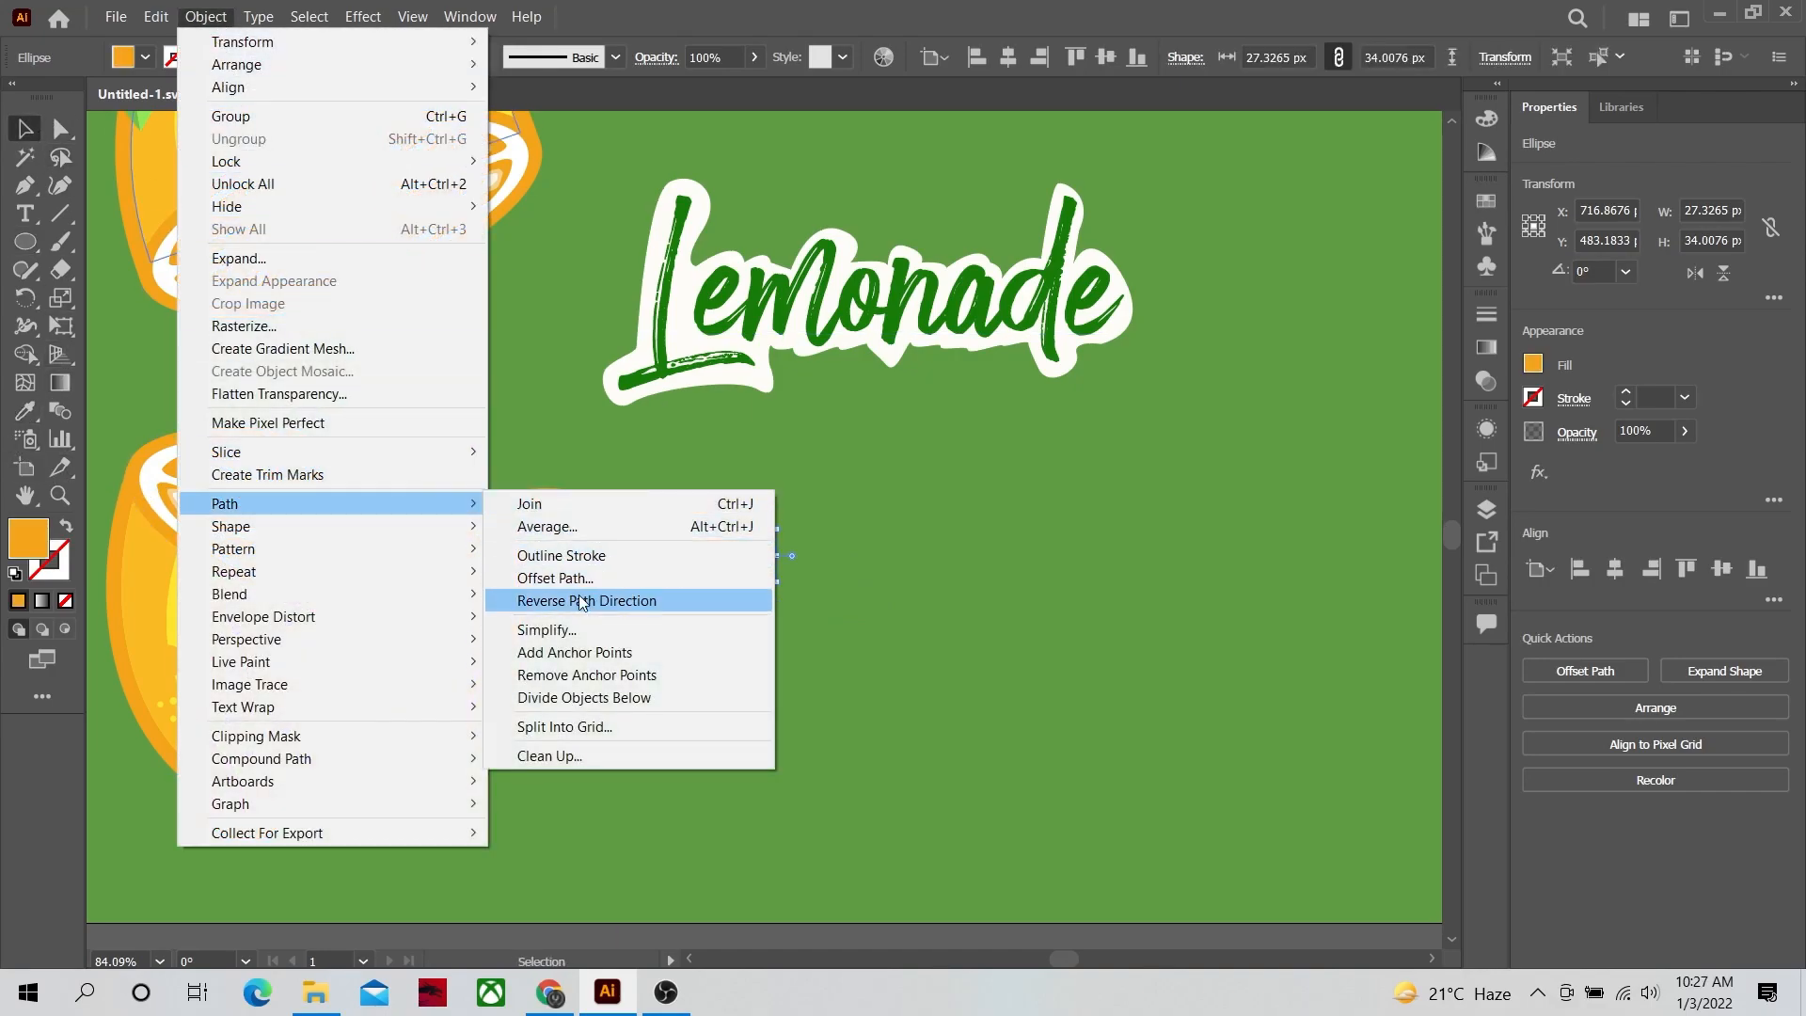
left_click(583, 585)
key("Return")
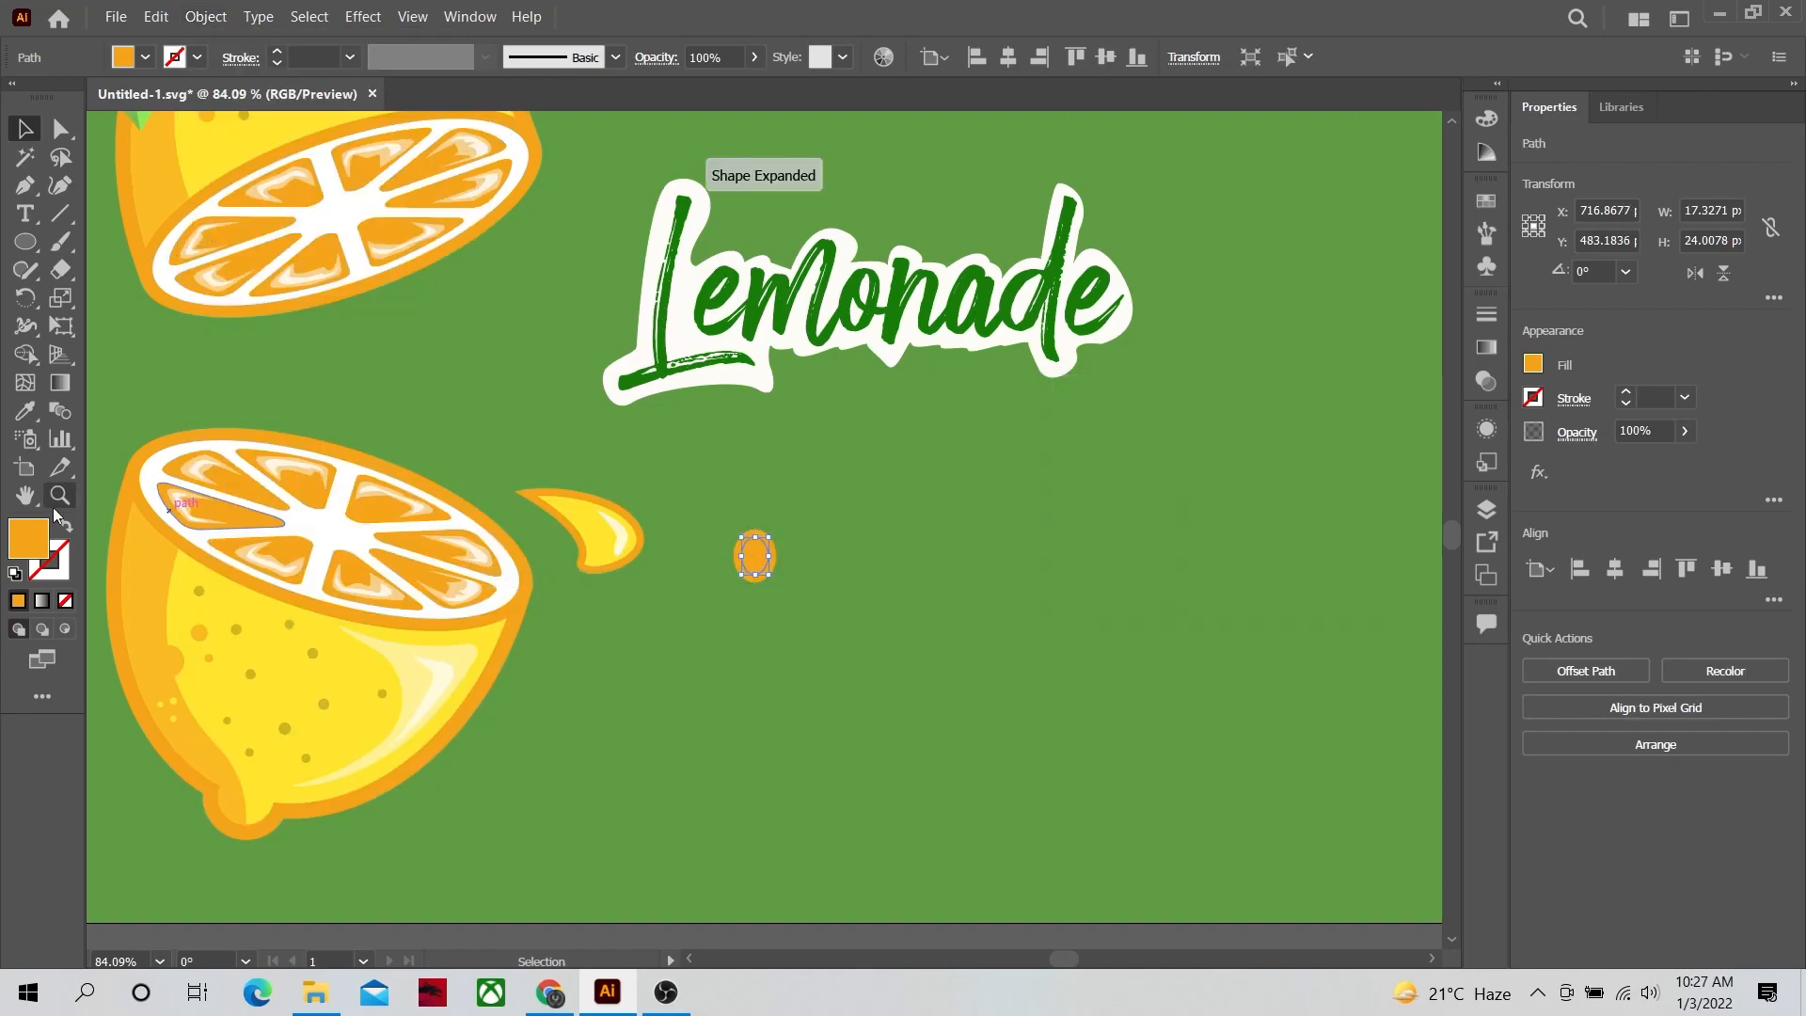
left_click(22, 416)
left_click(301, 677)
left_click(26, 129)
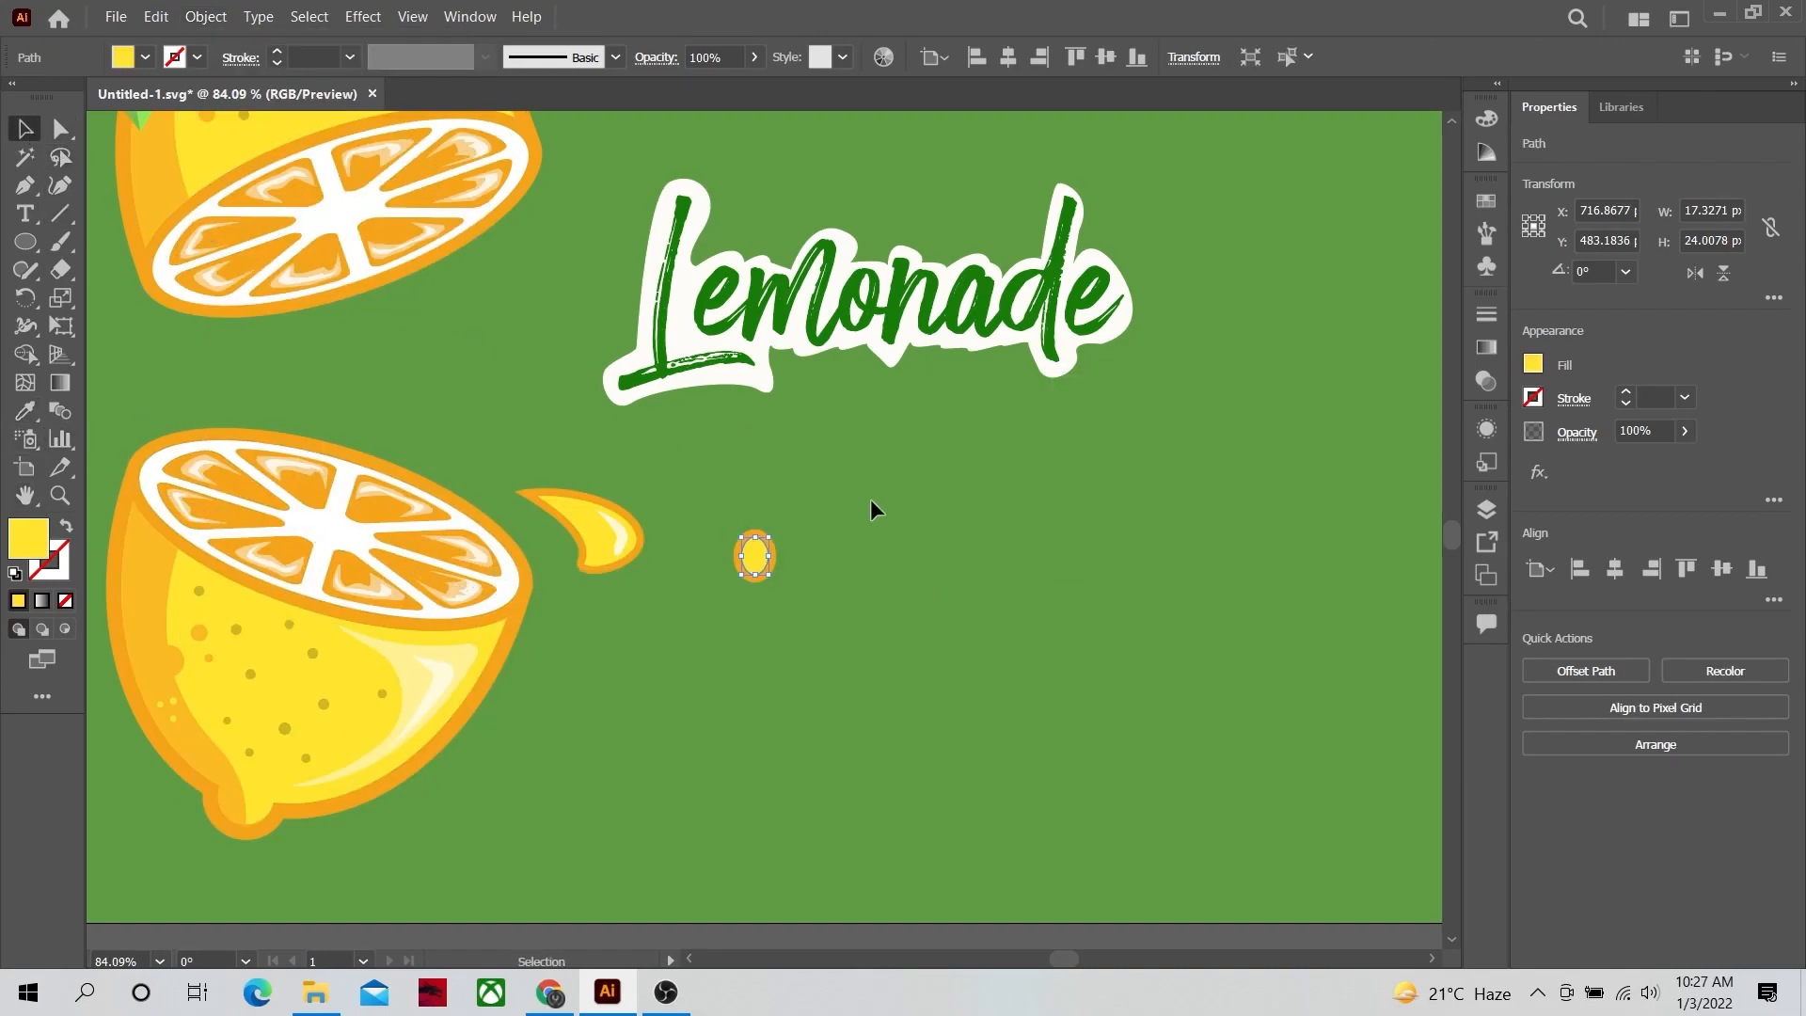
Step: Add a smaller, sideways orange-rimmed yellow oval about 22 by 17 px beside the first oval drop
left_click(871, 503)
left_click_drag(727, 578, 850, 574)
Step: Draw a long, thin-tailed juice splash about 186 by 51 px below "Lemonade" and fill it with the droplet's orange
key("space")
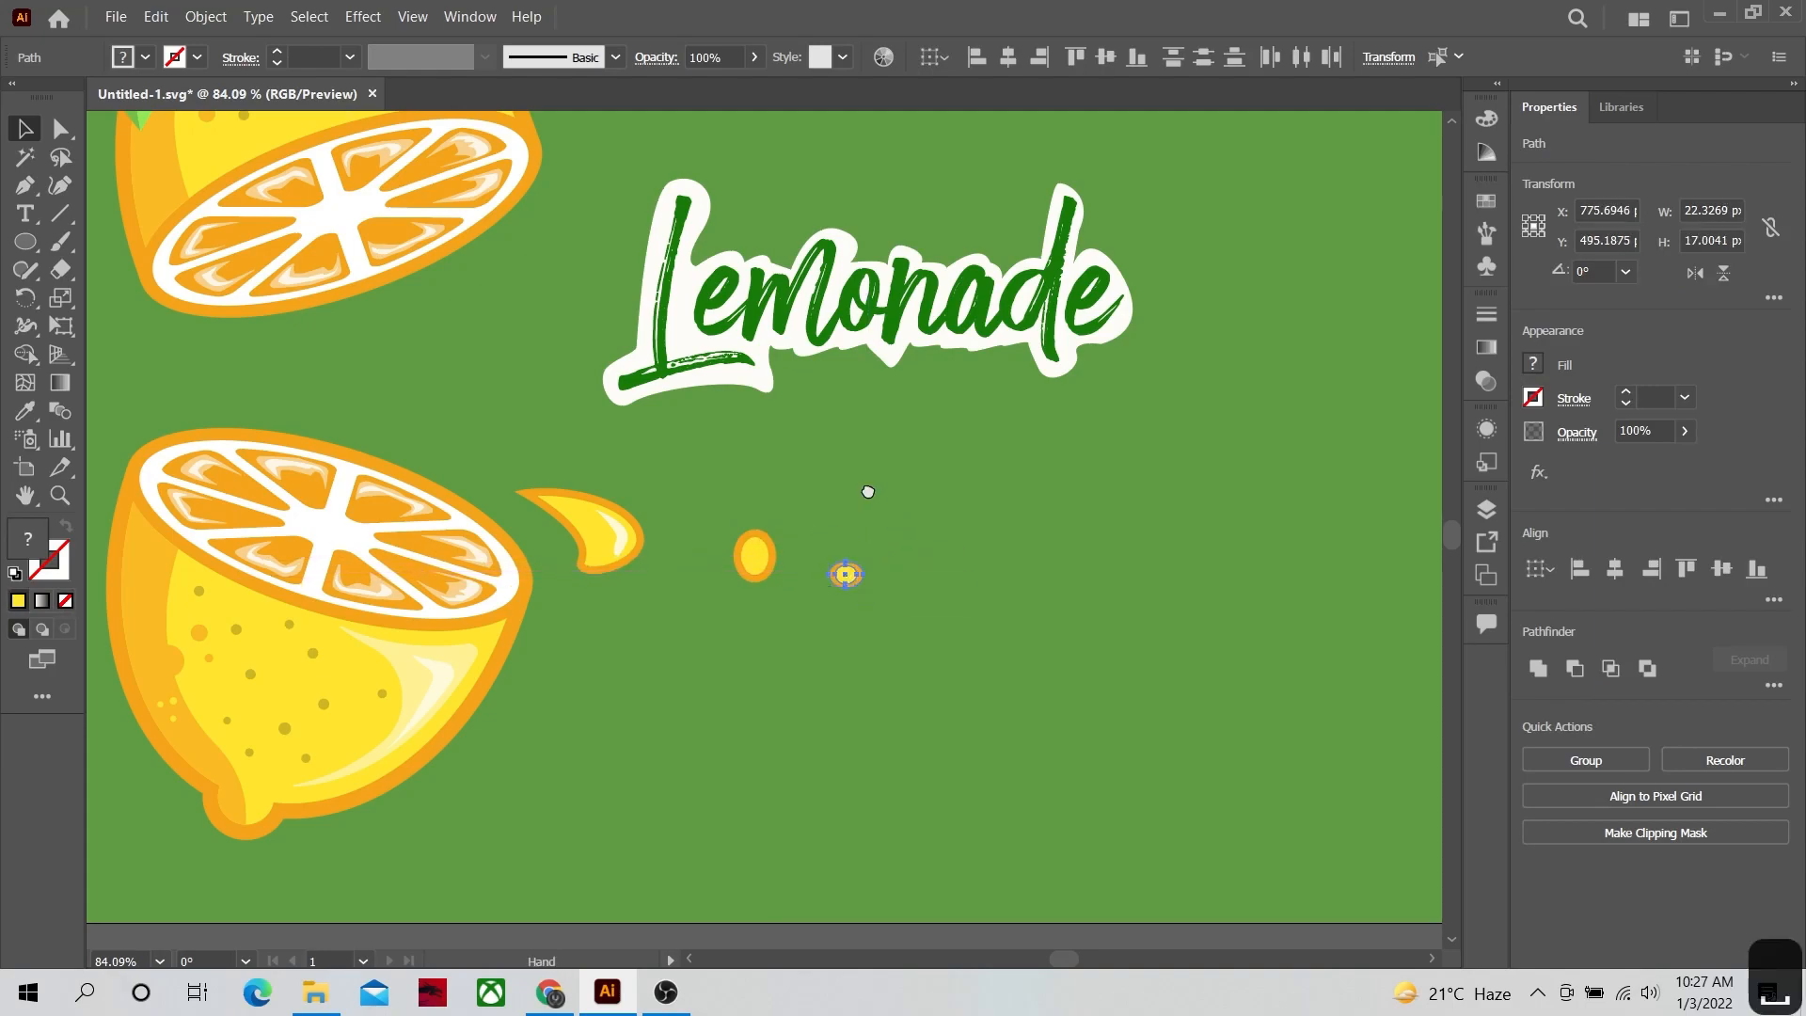
left_click_drag(870, 489, 724, 563)
key("p")
left_click(590, 523)
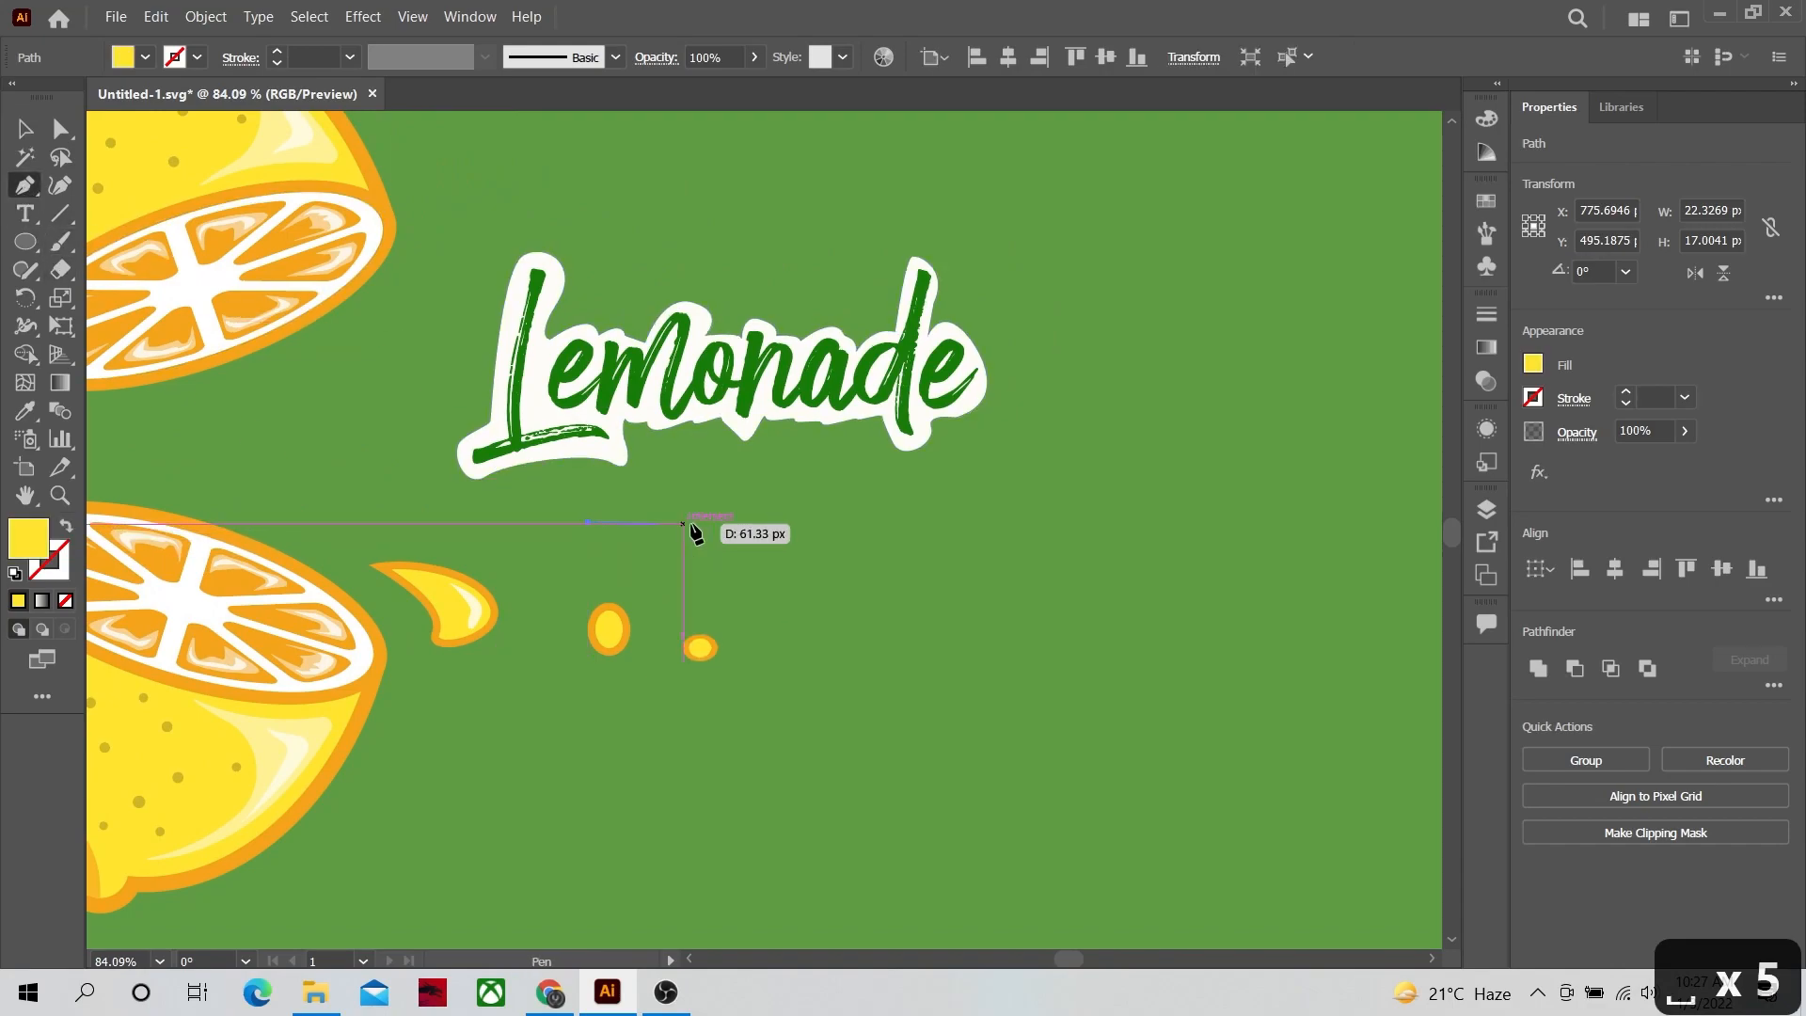
left_click_drag(800, 524, 862, 503)
left_click_drag(876, 574, 855, 580)
left_click_drag(791, 569, 605, 532)
left_click(591, 522)
key("a")
key("v")
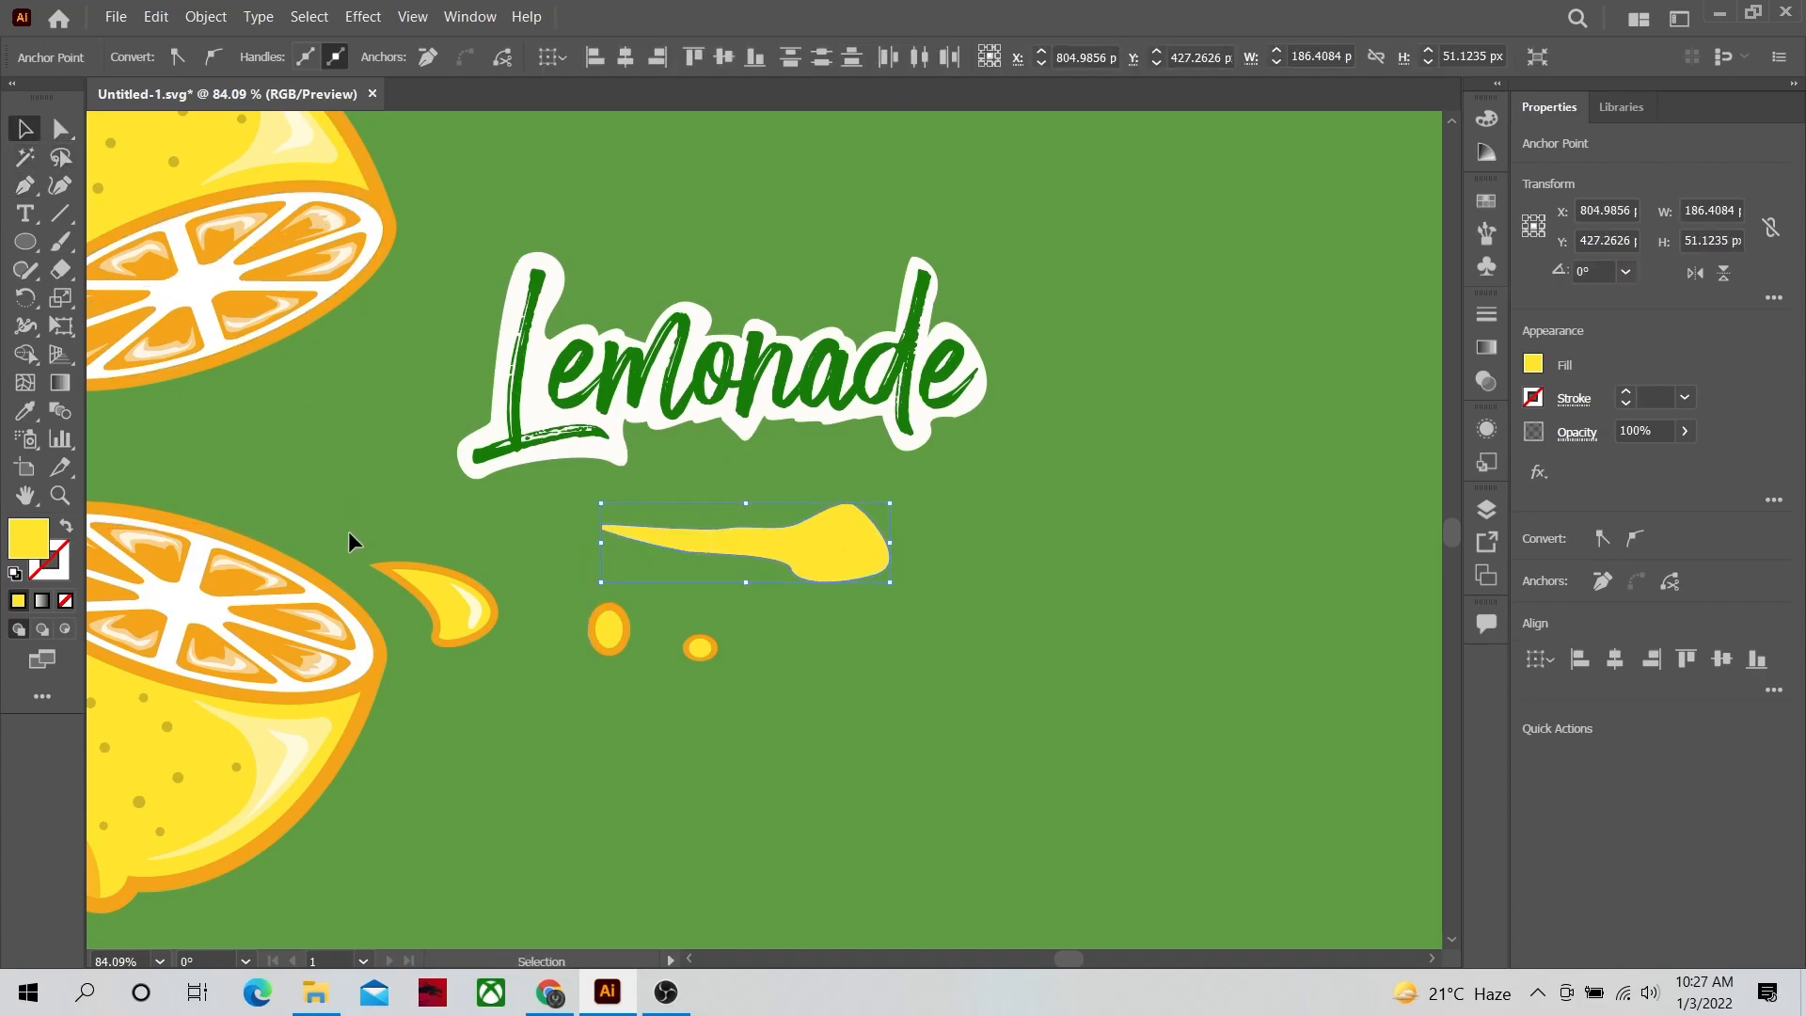
key("i")
left_click(439, 615)
Step: Offset the long splash inward by 5 px and fill the inner shape with the droplet's yellow
key("v")
left_click(215, 19)
mouse_move(282, 504)
left_click(565, 576)
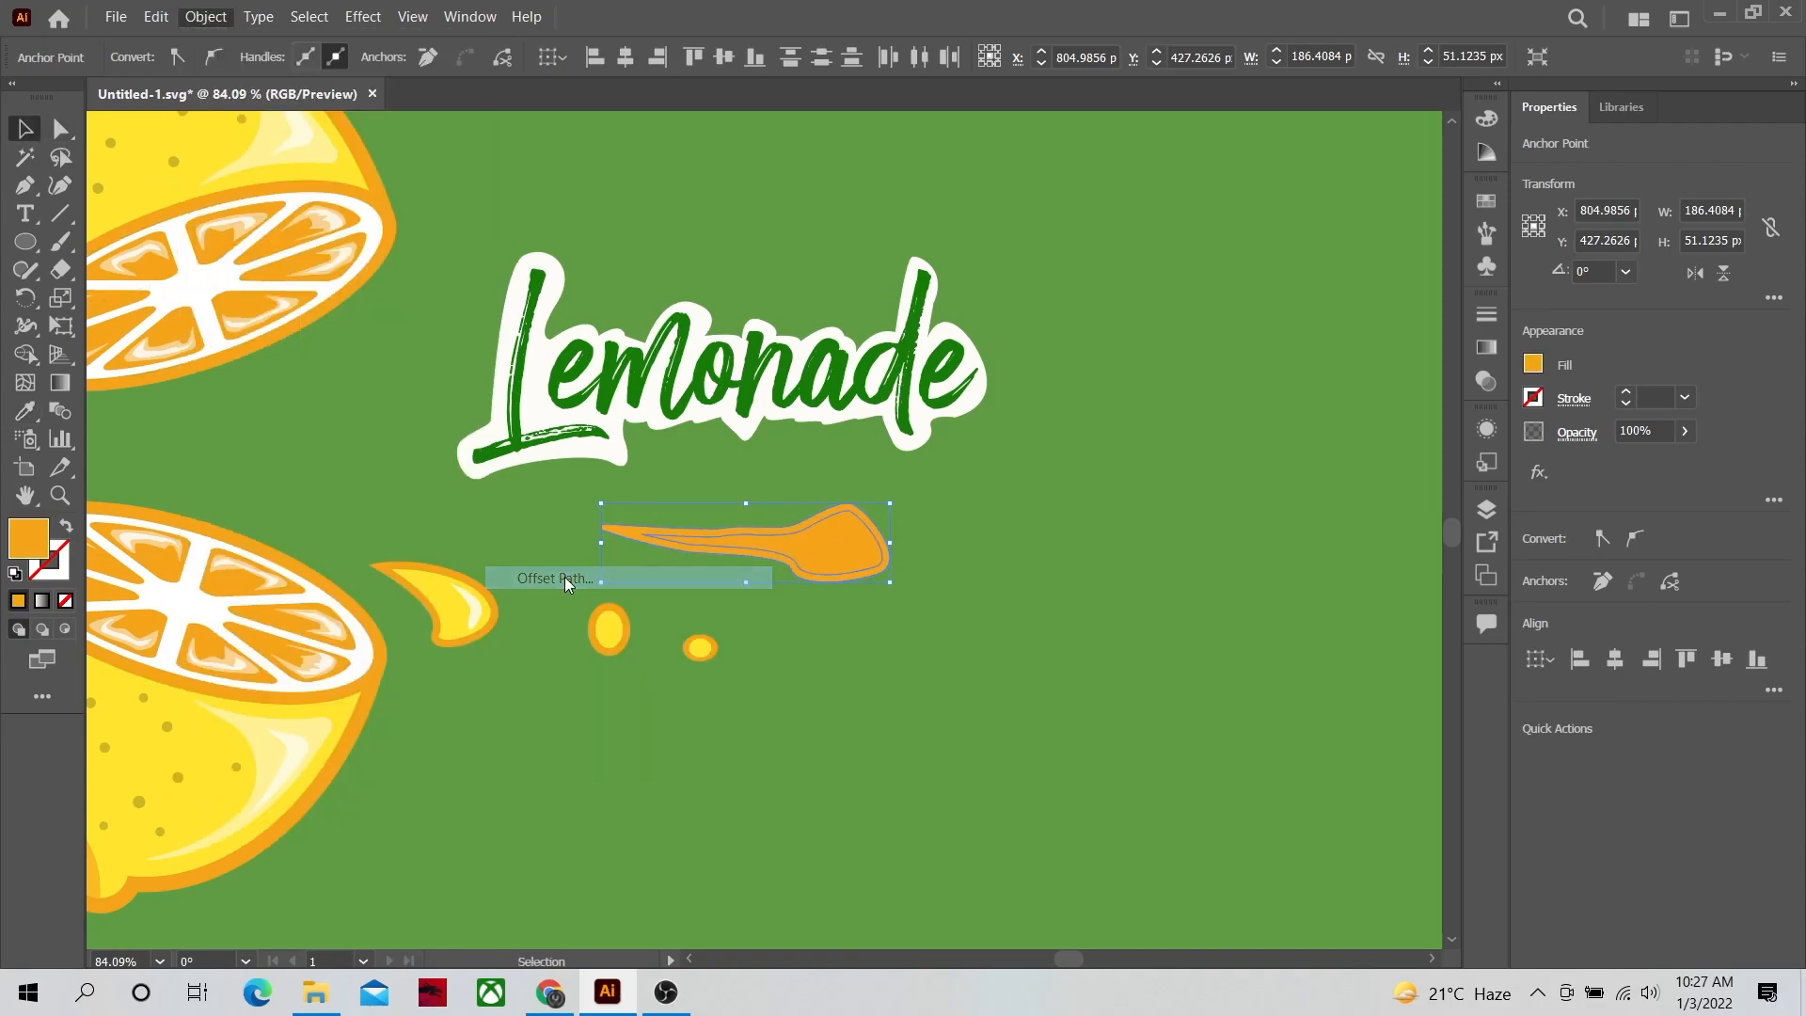
key("Return")
key("i")
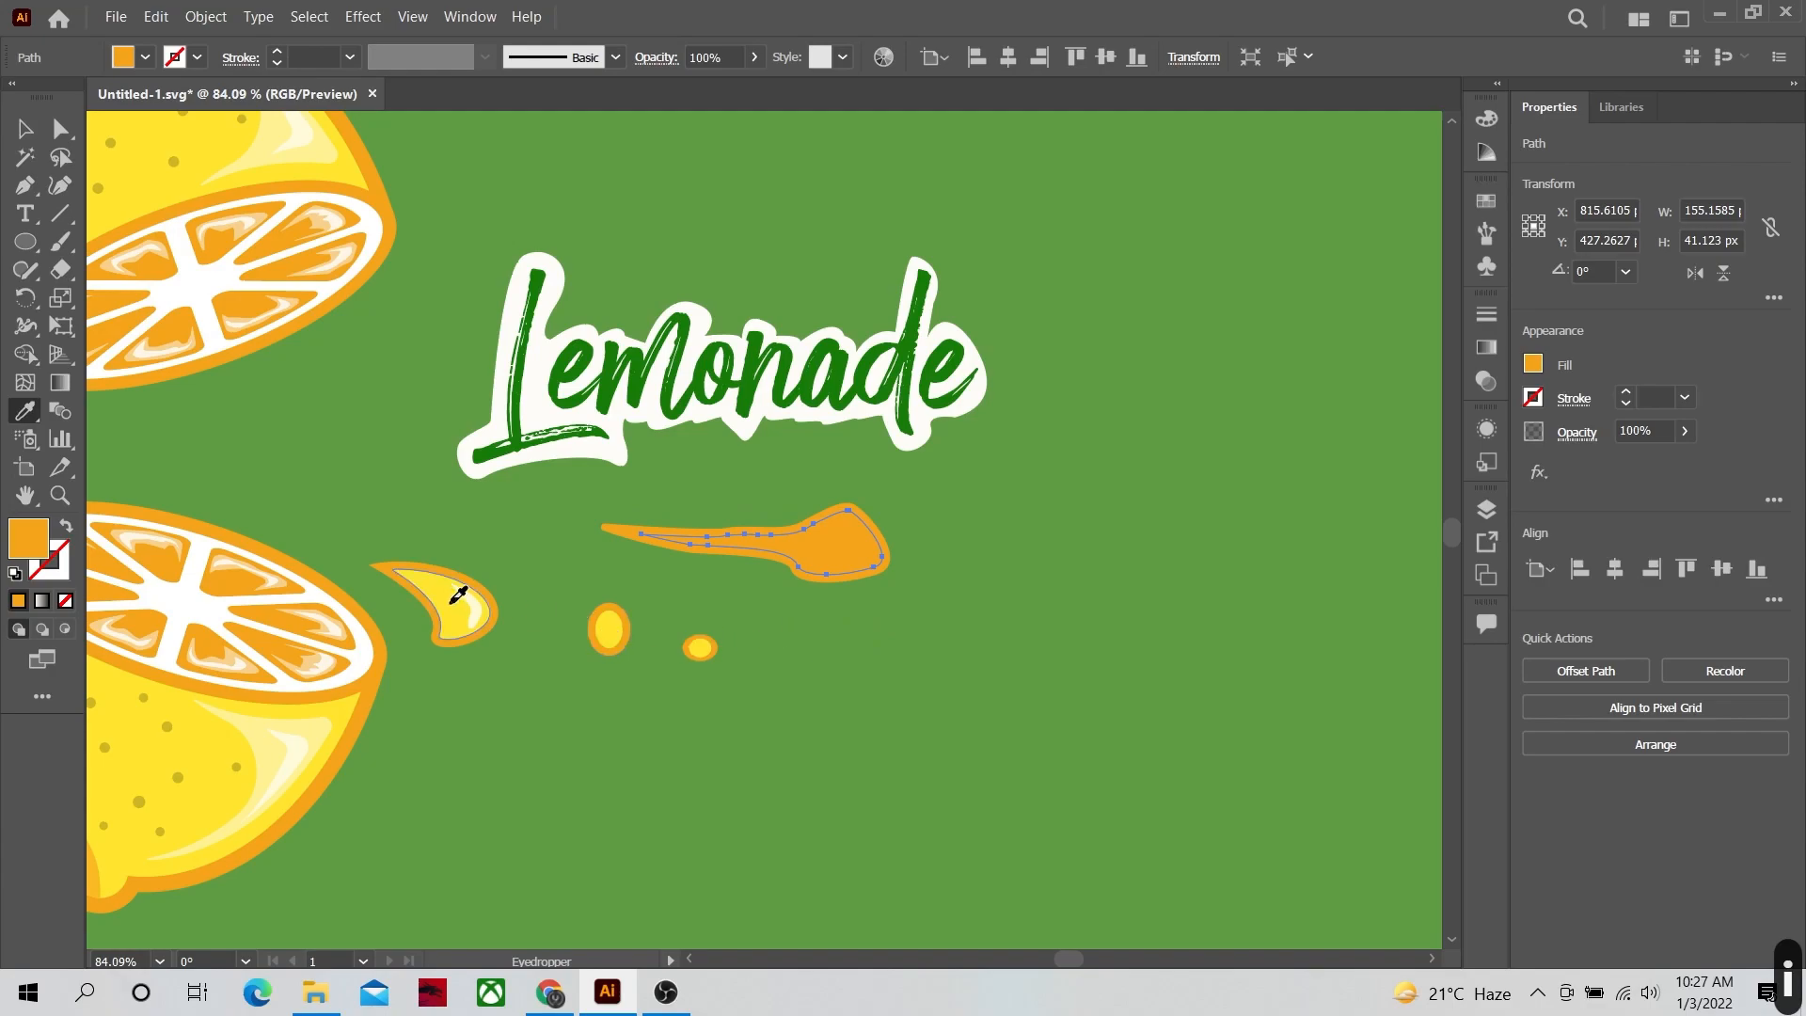
left_click(453, 602)
Step: Draw a curved, pointed highlight shape along the lower edge of the long splash's rounded head
key("z")
left_click_drag(867, 574, 1266, 499)
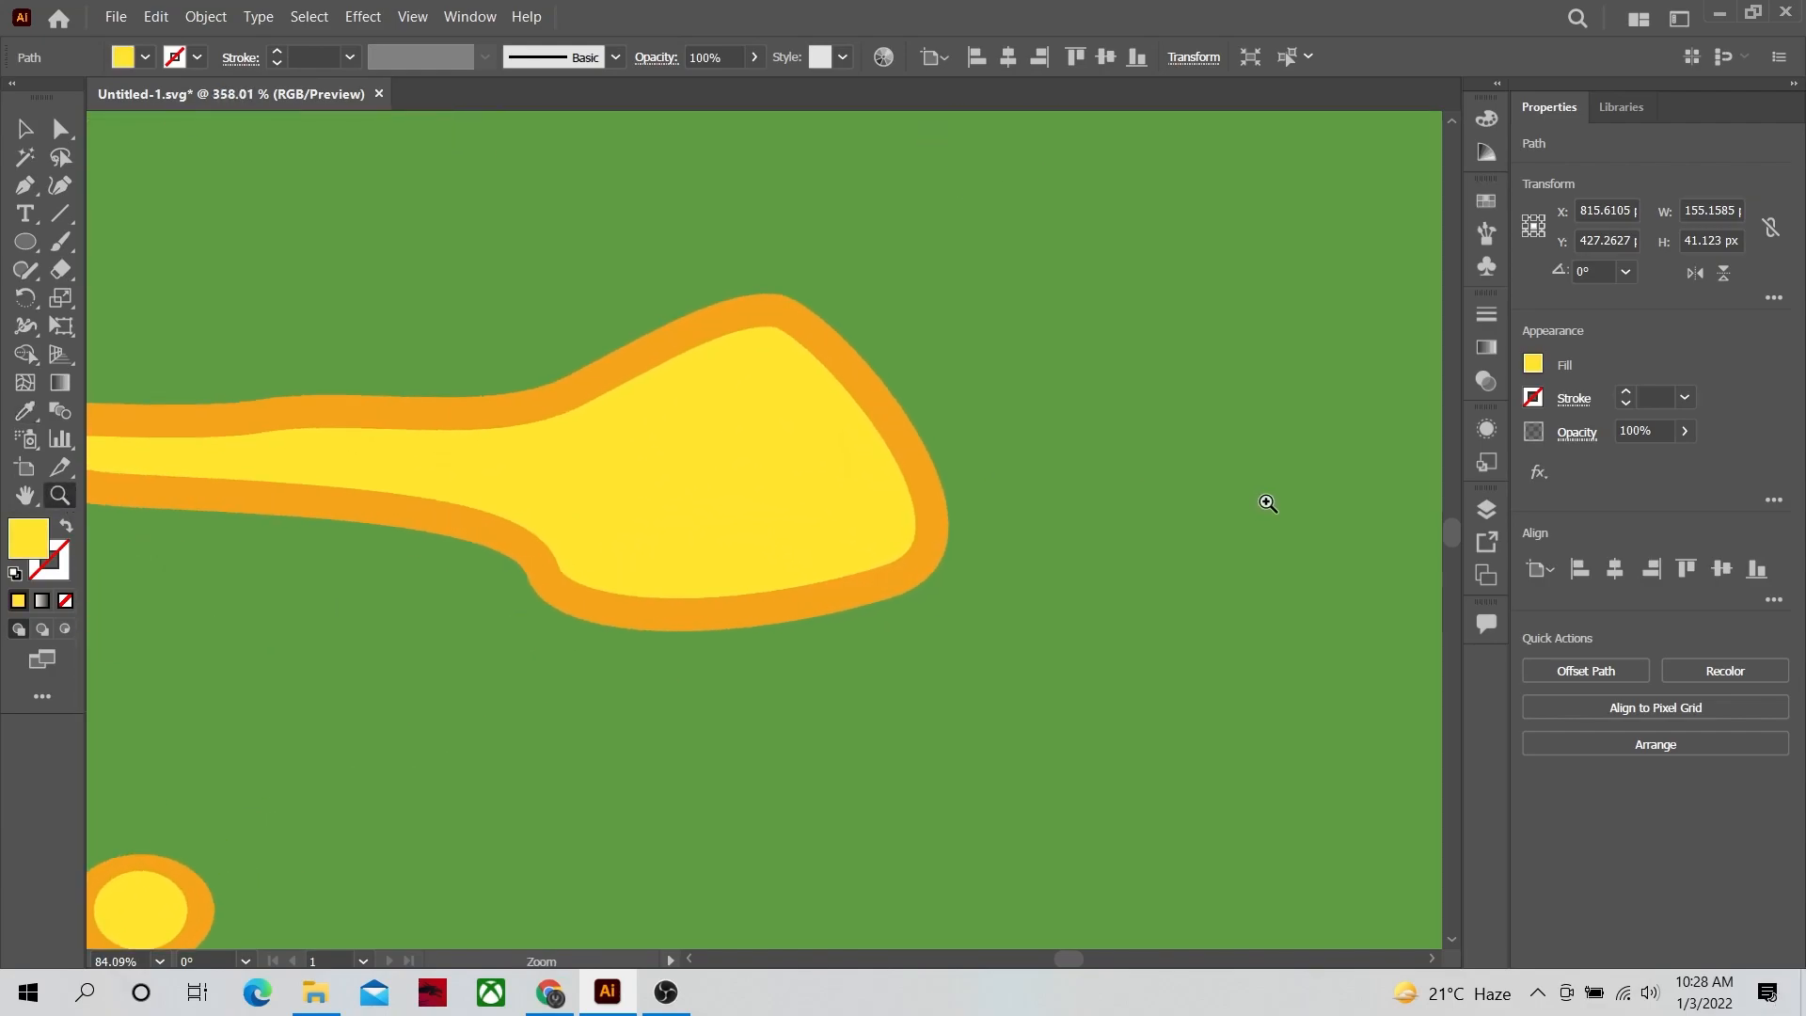
left_click(820, 423)
left_click_drag(844, 548, 804, 520)
left_click(614, 561)
left_click(820, 423)
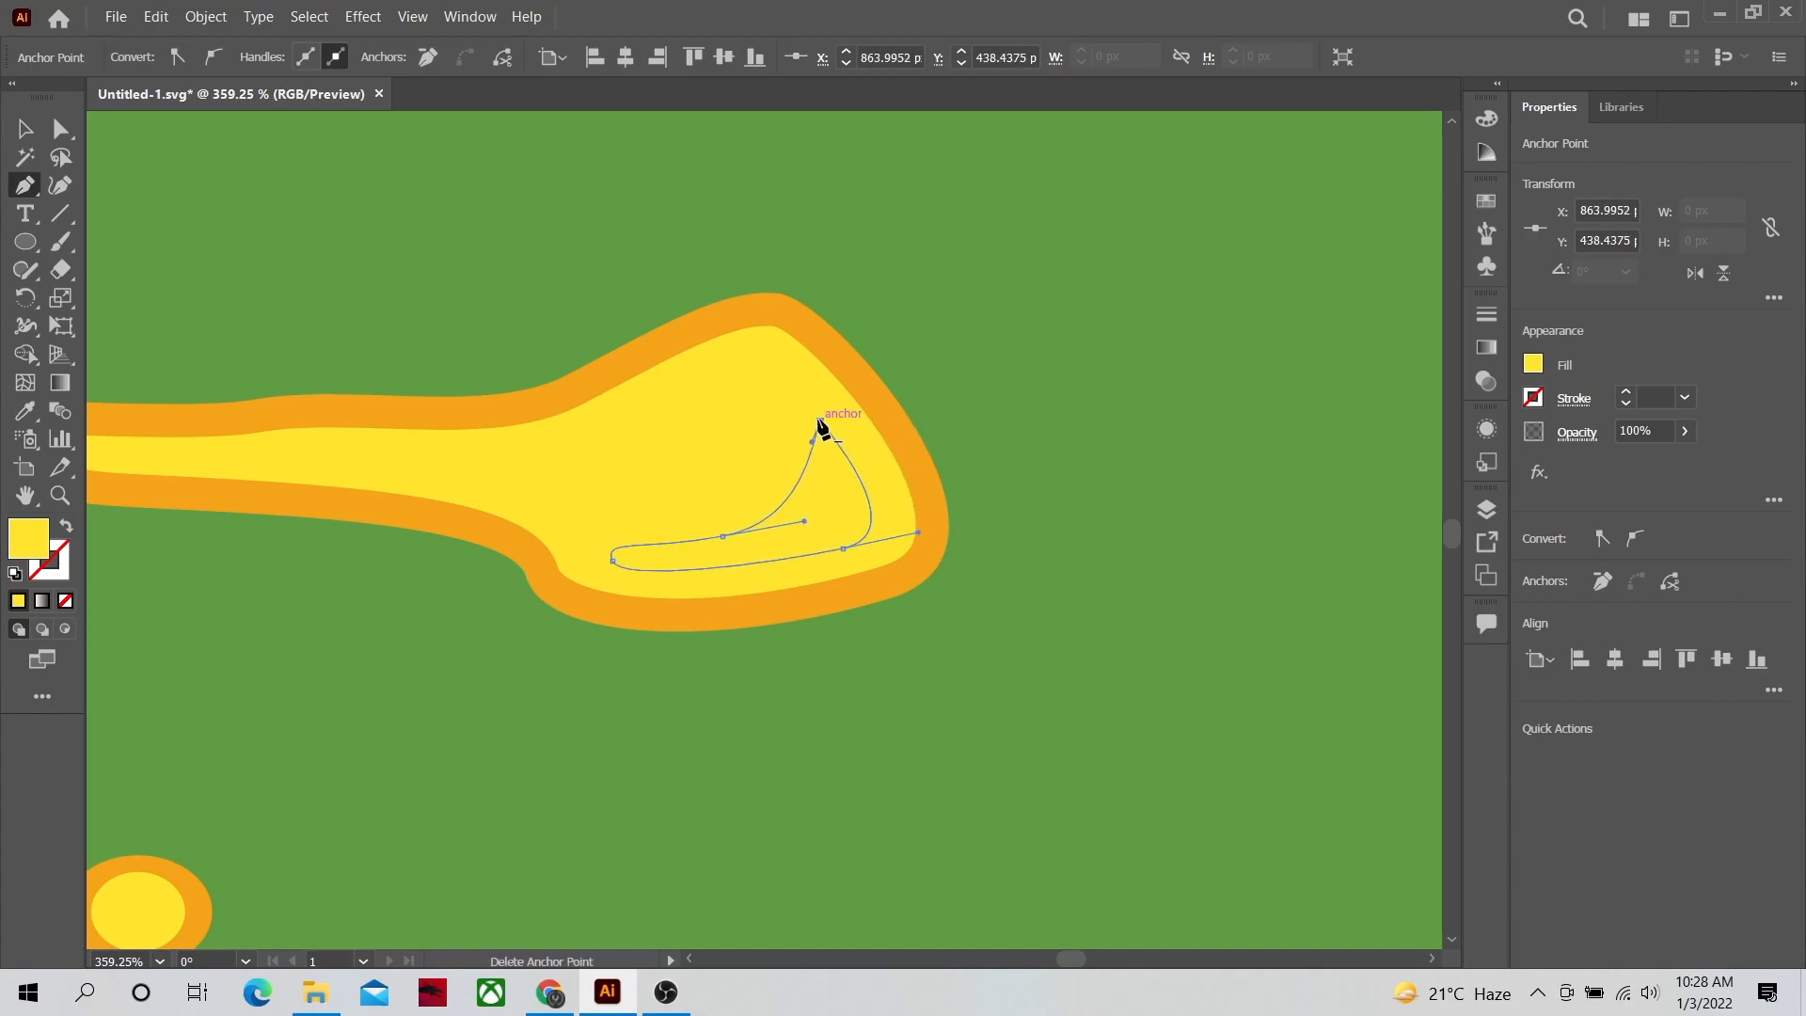
key("a")
mouse_move(819, 434)
left_mouse_down()
mouse_move(786, 395)
mouse_move(800, 412)
left_mouse_up()
Step: Add a small dot above the splash's curved highlight and give both the first droplet's white highlight fill at 80% opacity
left_click(25, 242)
left_click(25, 129)
left_click(824, 496, "shift")
left_click(61, 495)
mouse_move(587, 525)
left_mouse_down()
mouse_move(264, 521)
mouse_move(606, 532)
left_mouse_up()
key("space")
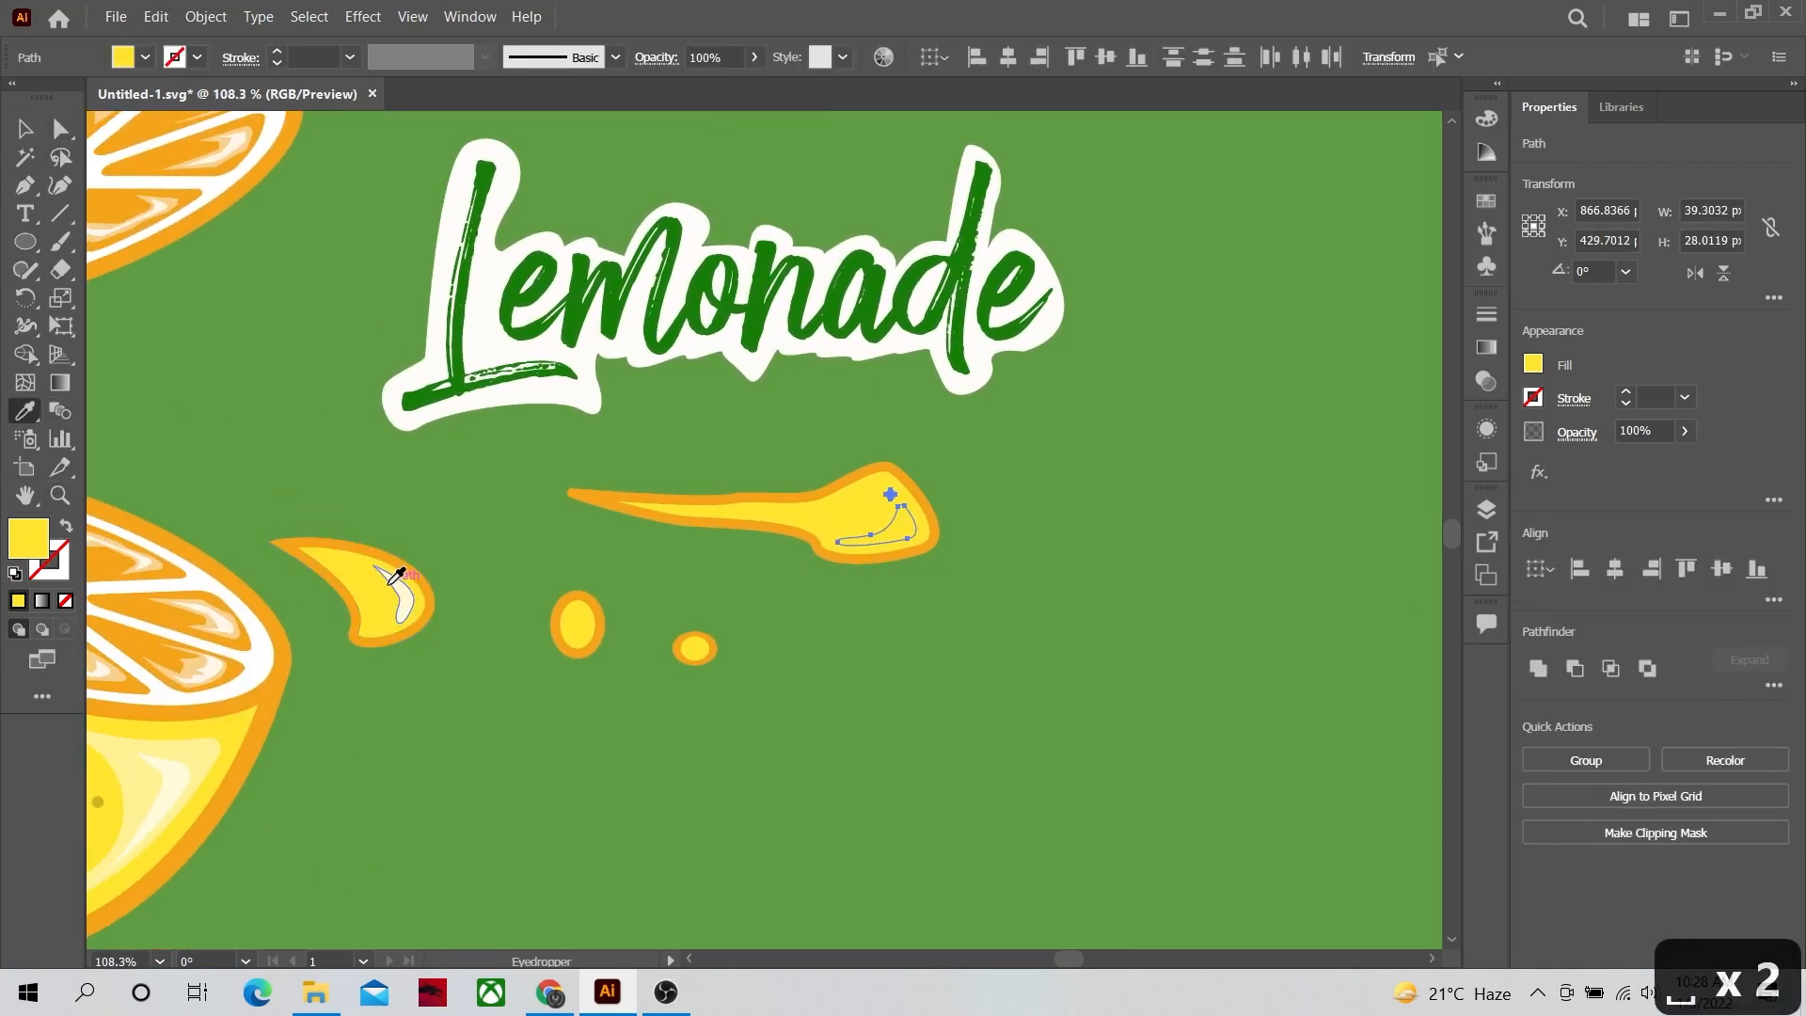
left_click(396, 576)
left_click(24, 129)
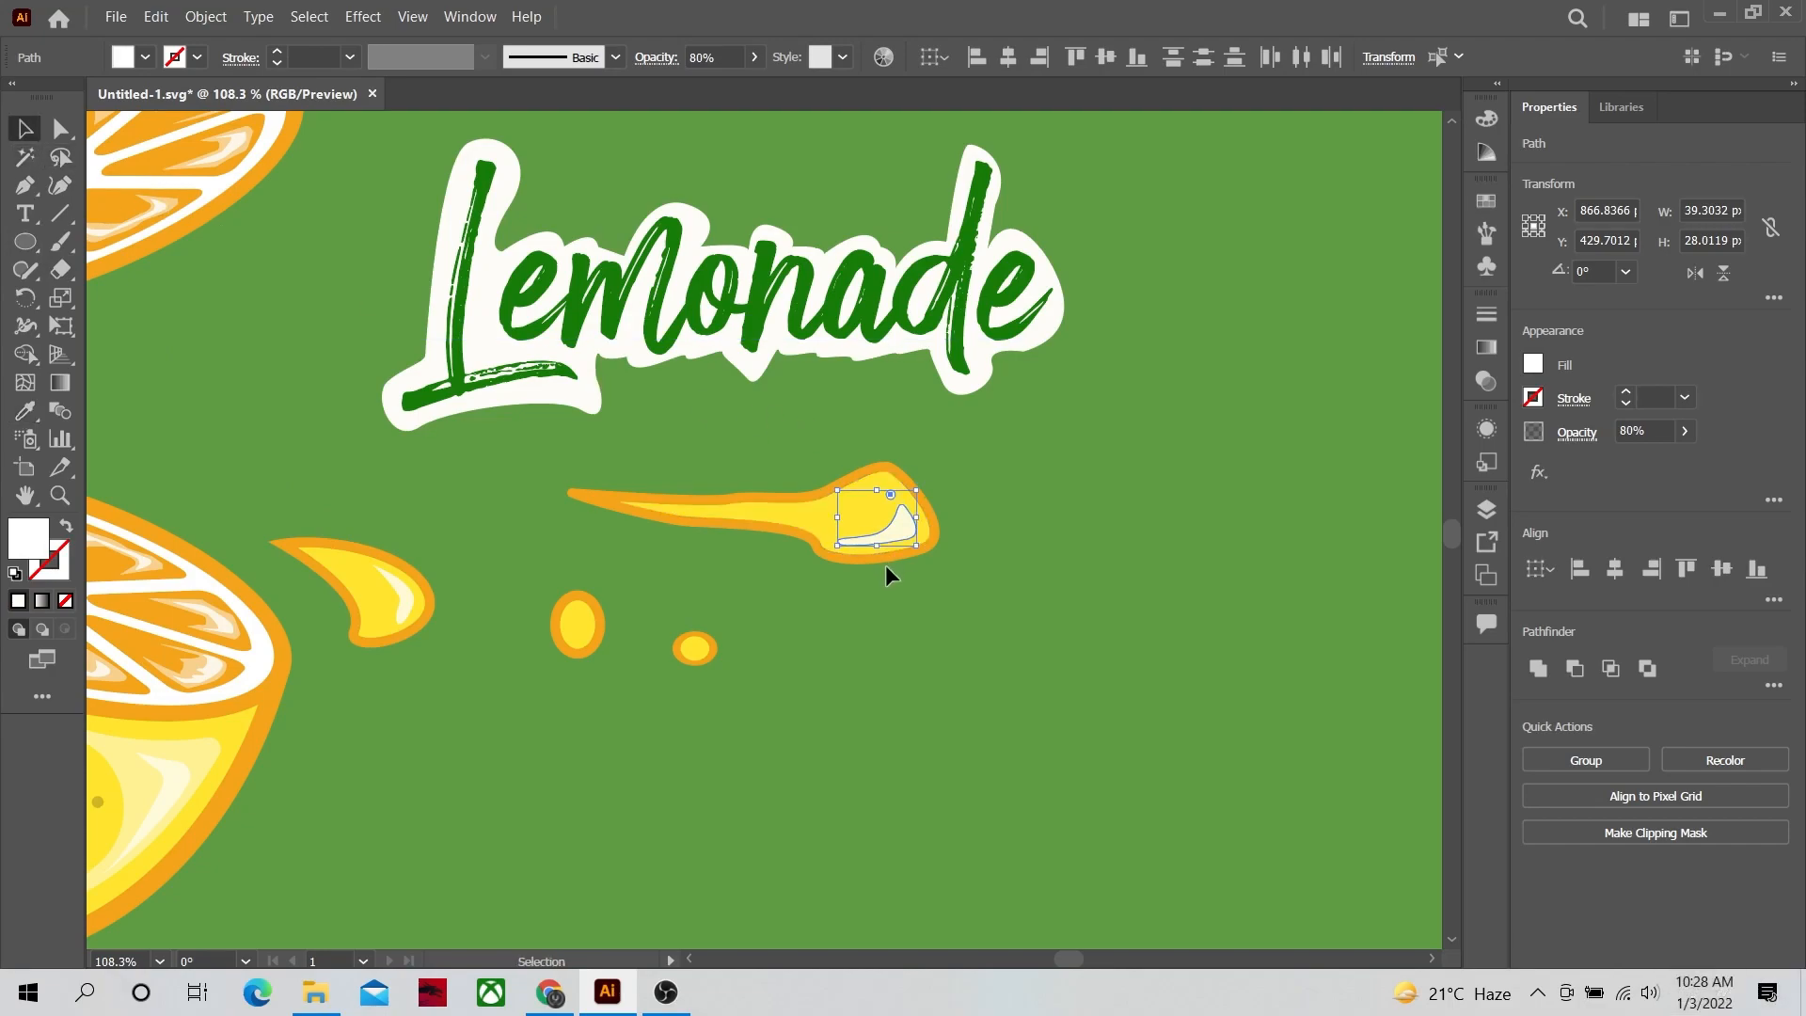
left_click(925, 518)
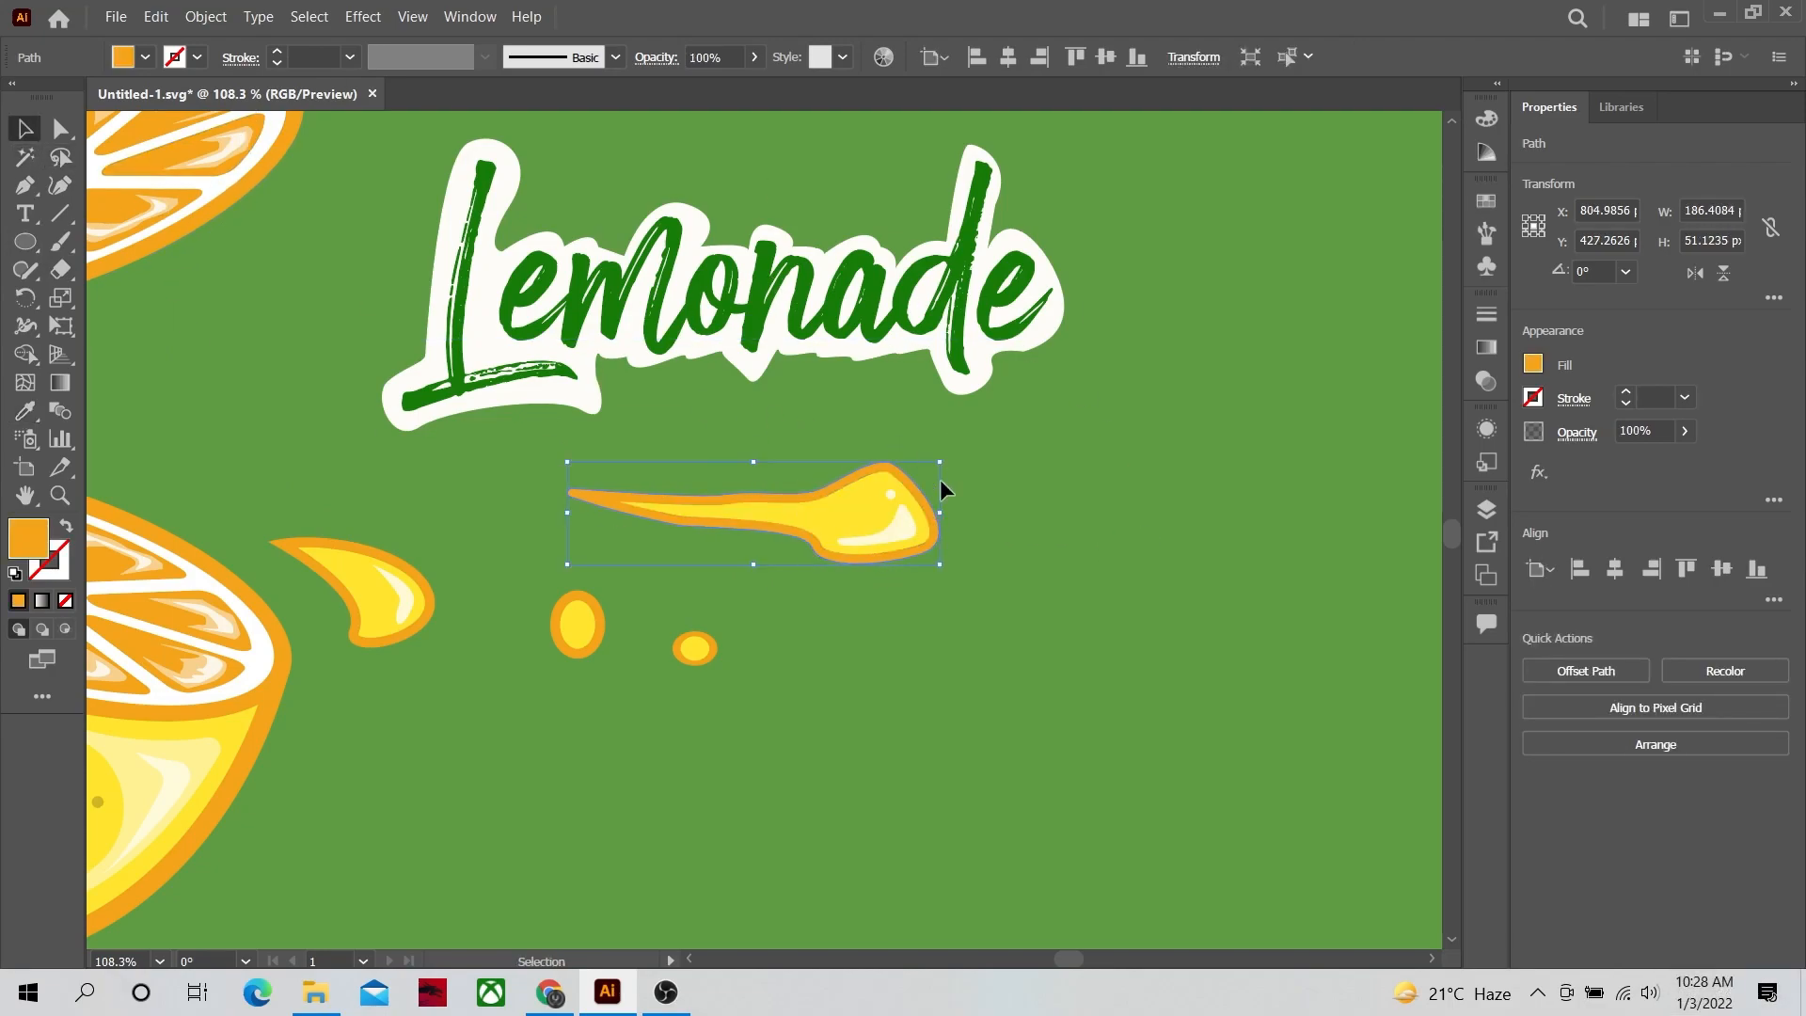
Step: Switch to Chrome and search Google Images for "splatter"
left_click(940, 478)
left_click(58, 496)
left_click_drag(645, 476, 615, 522)
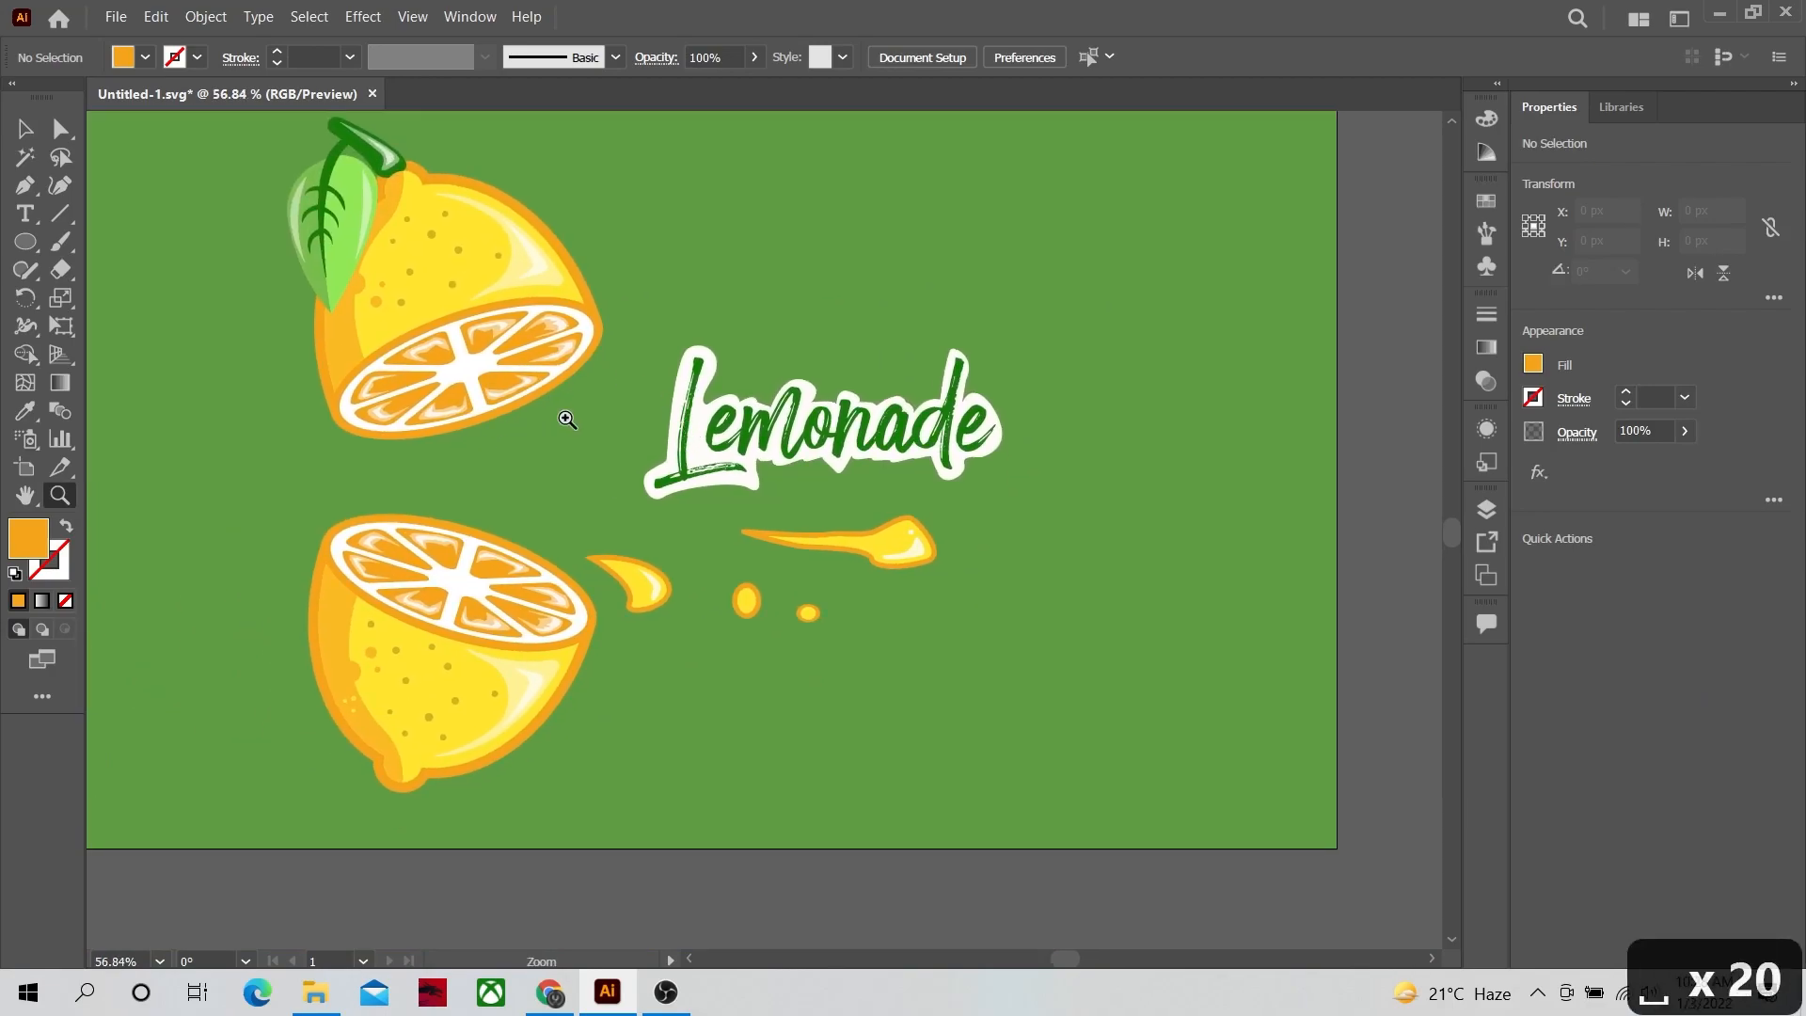
left_click(551, 995)
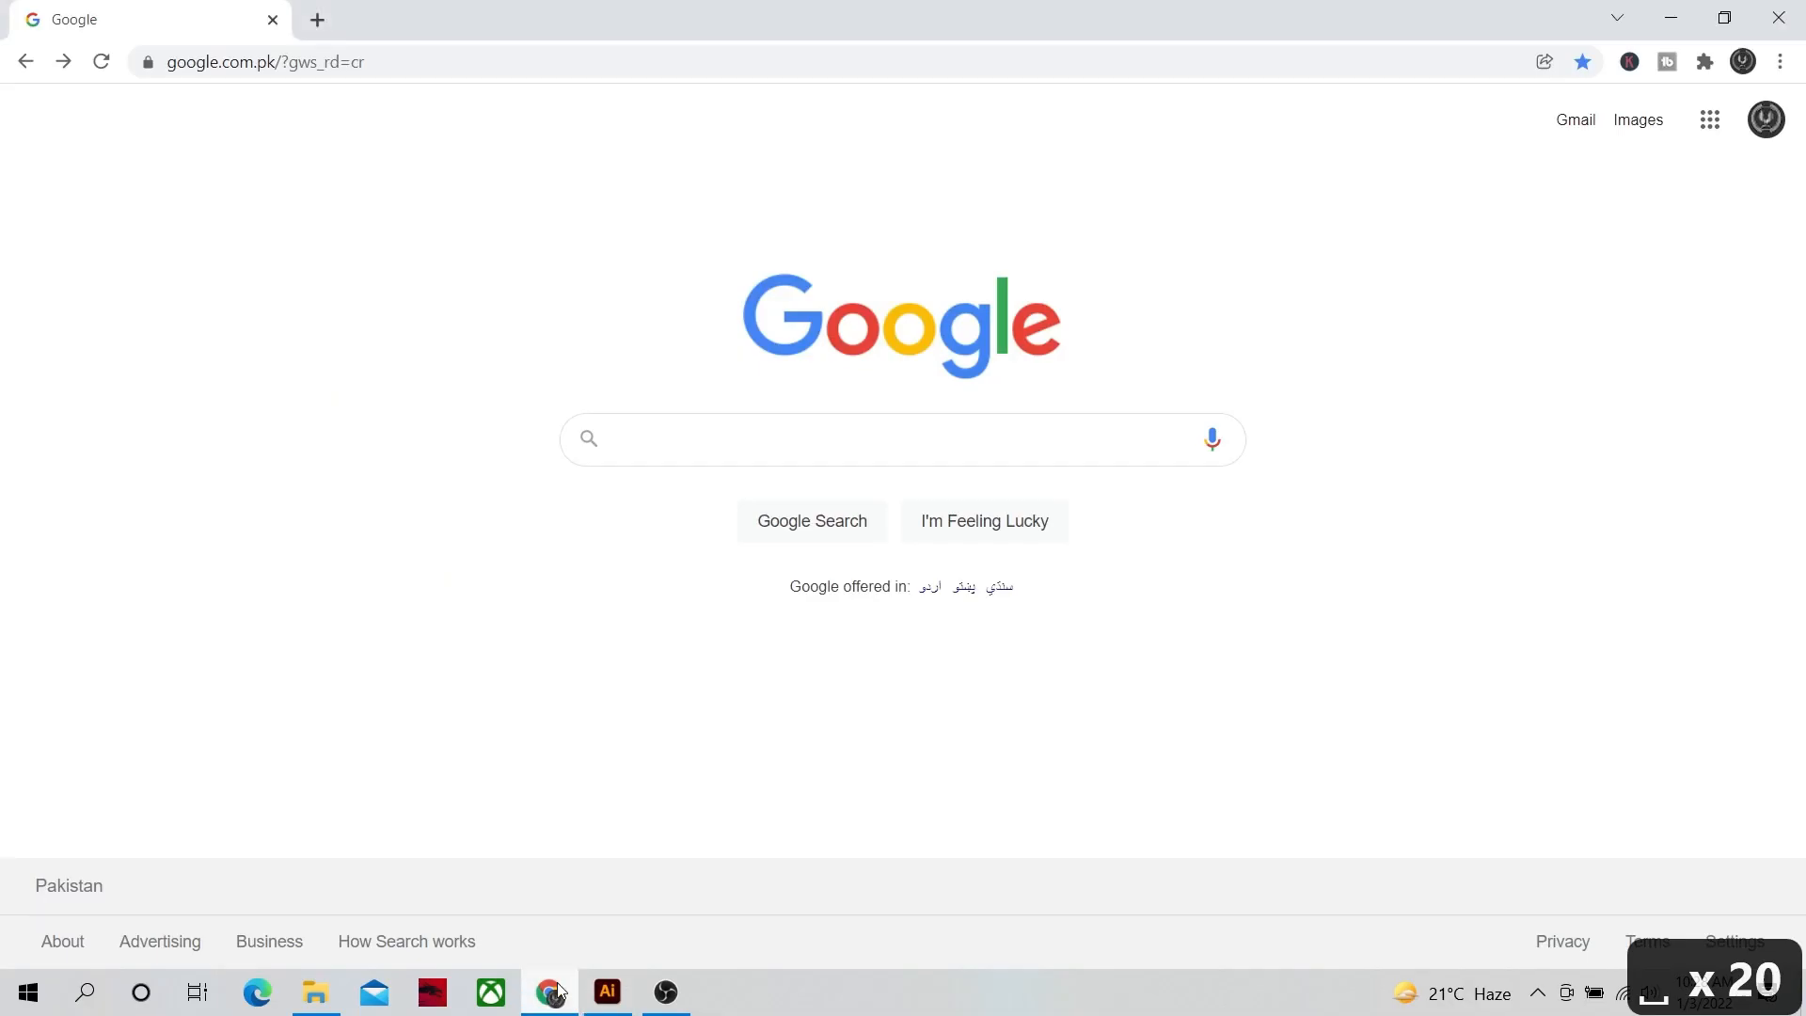
left_click(673, 443)
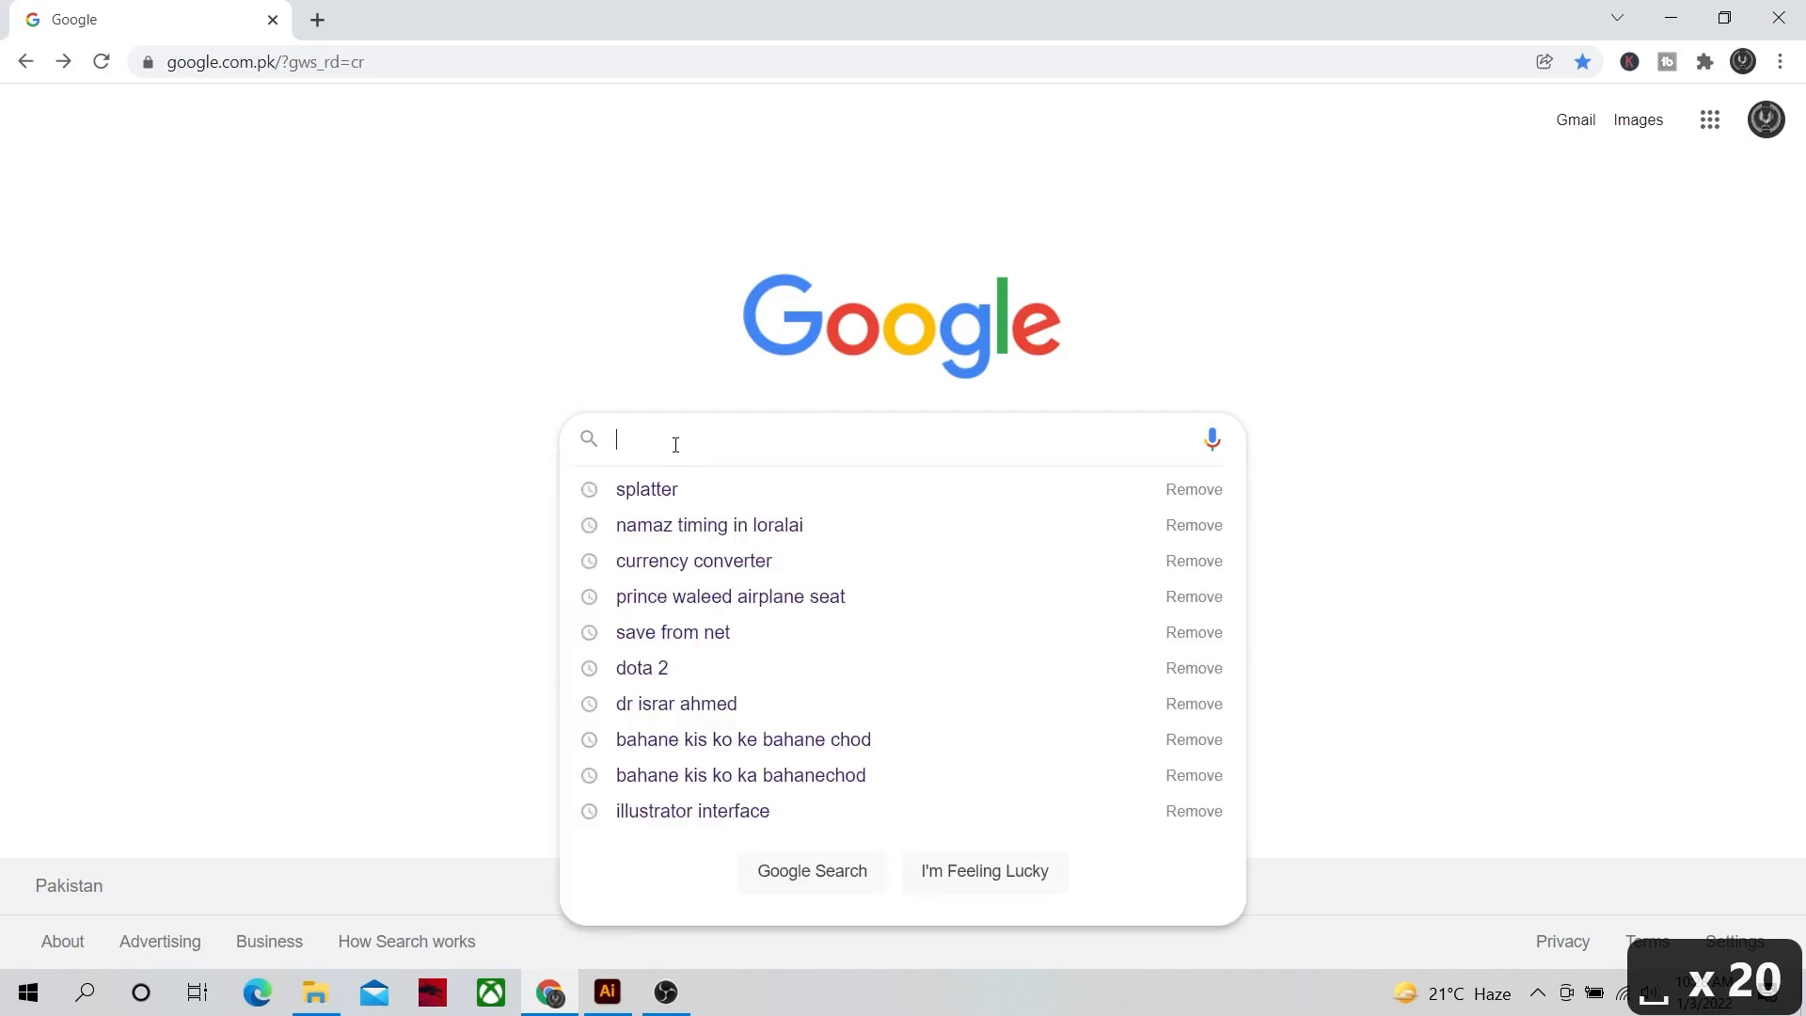
type("splatter")
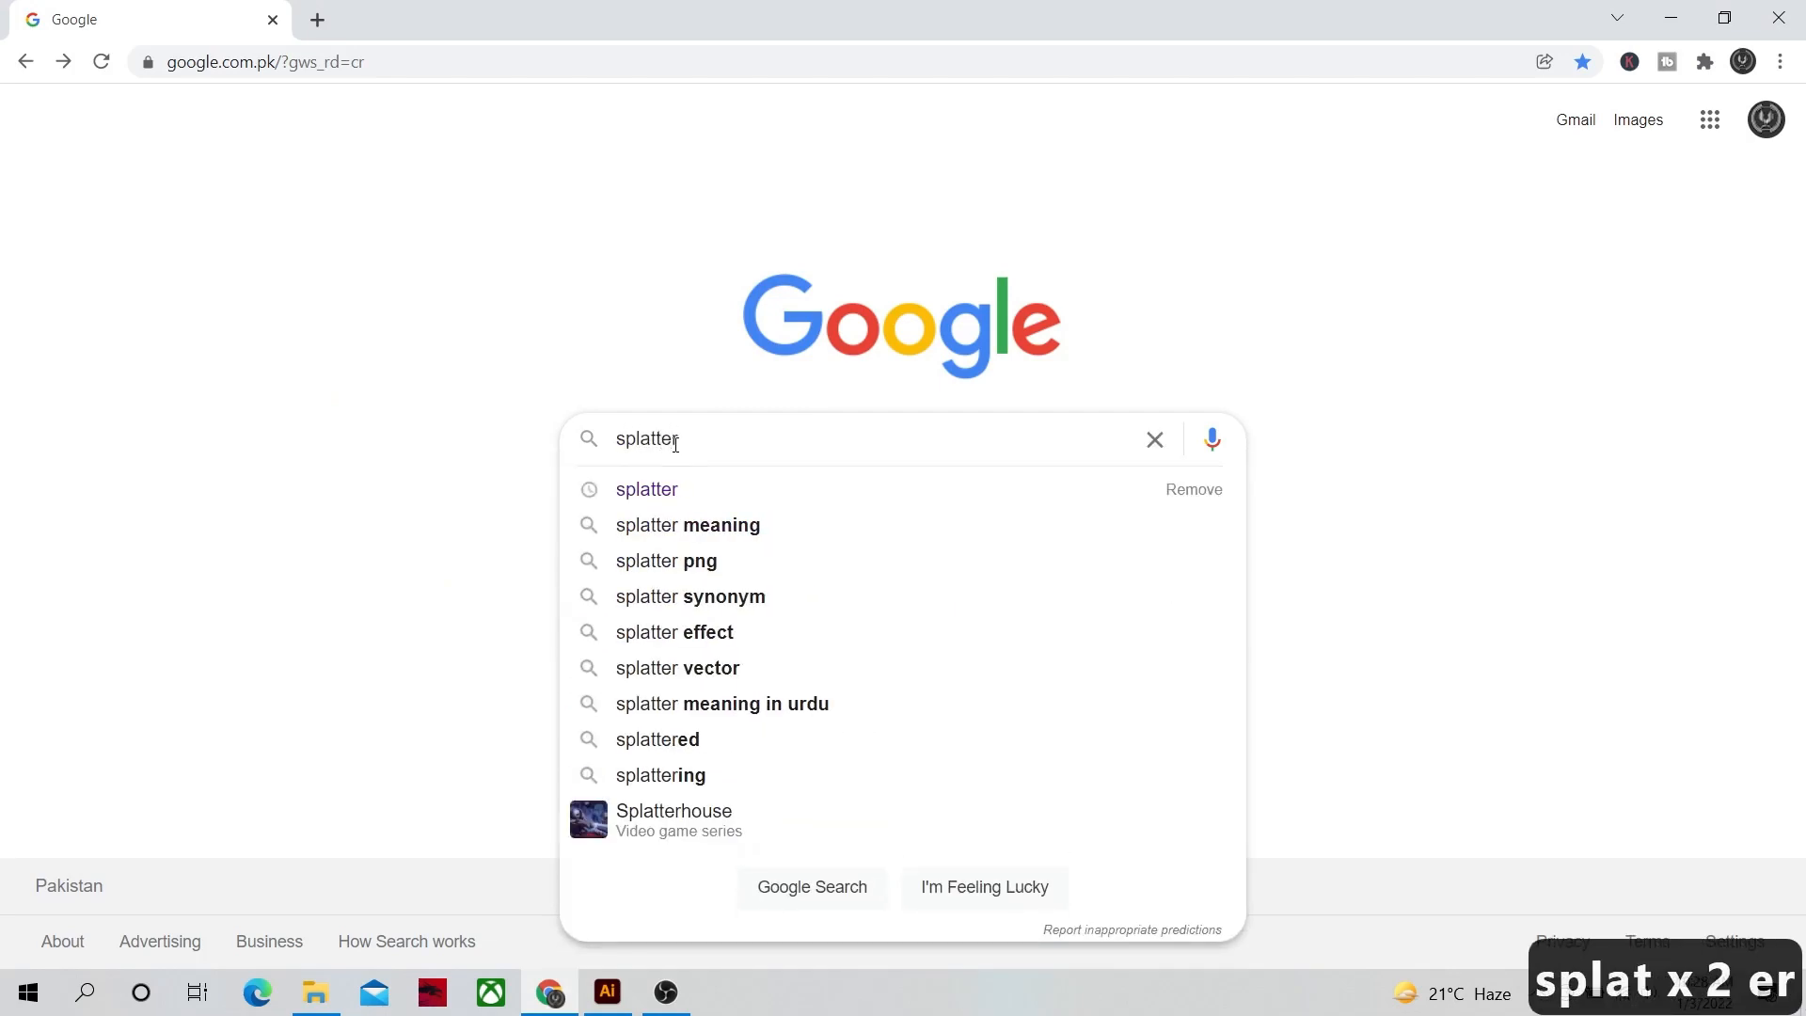
key("Return")
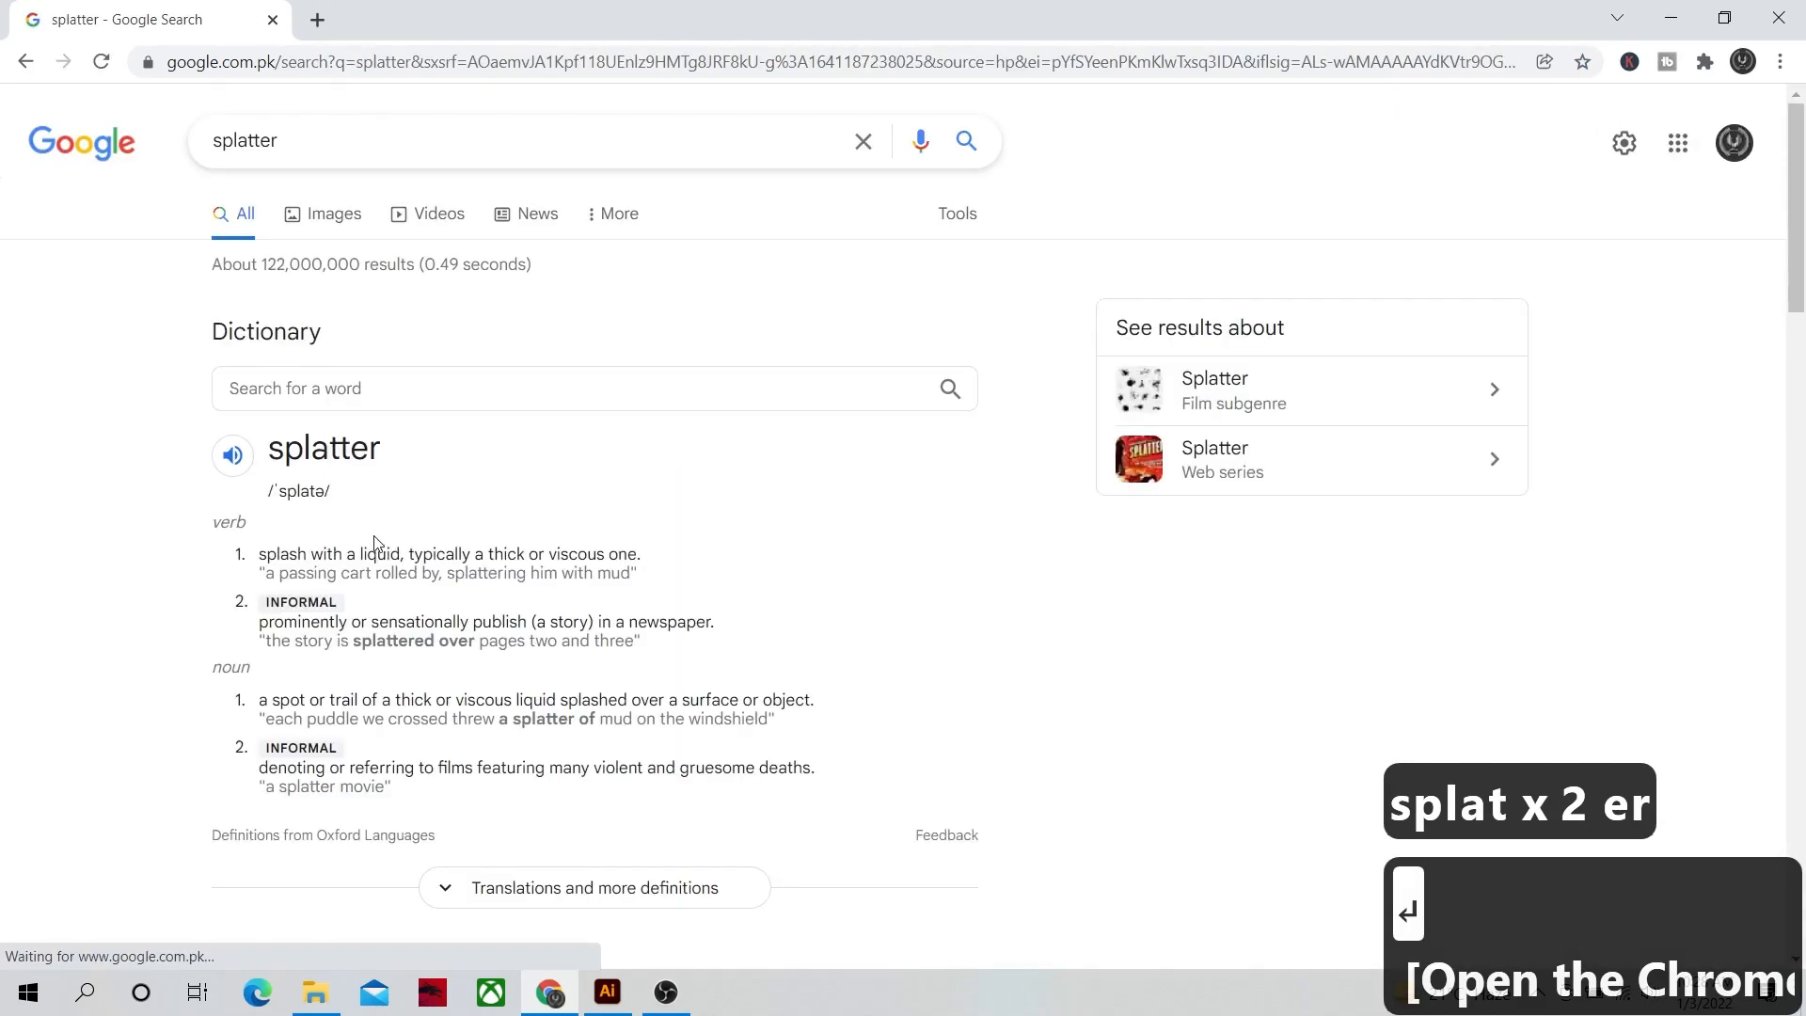
left_click(247, 453)
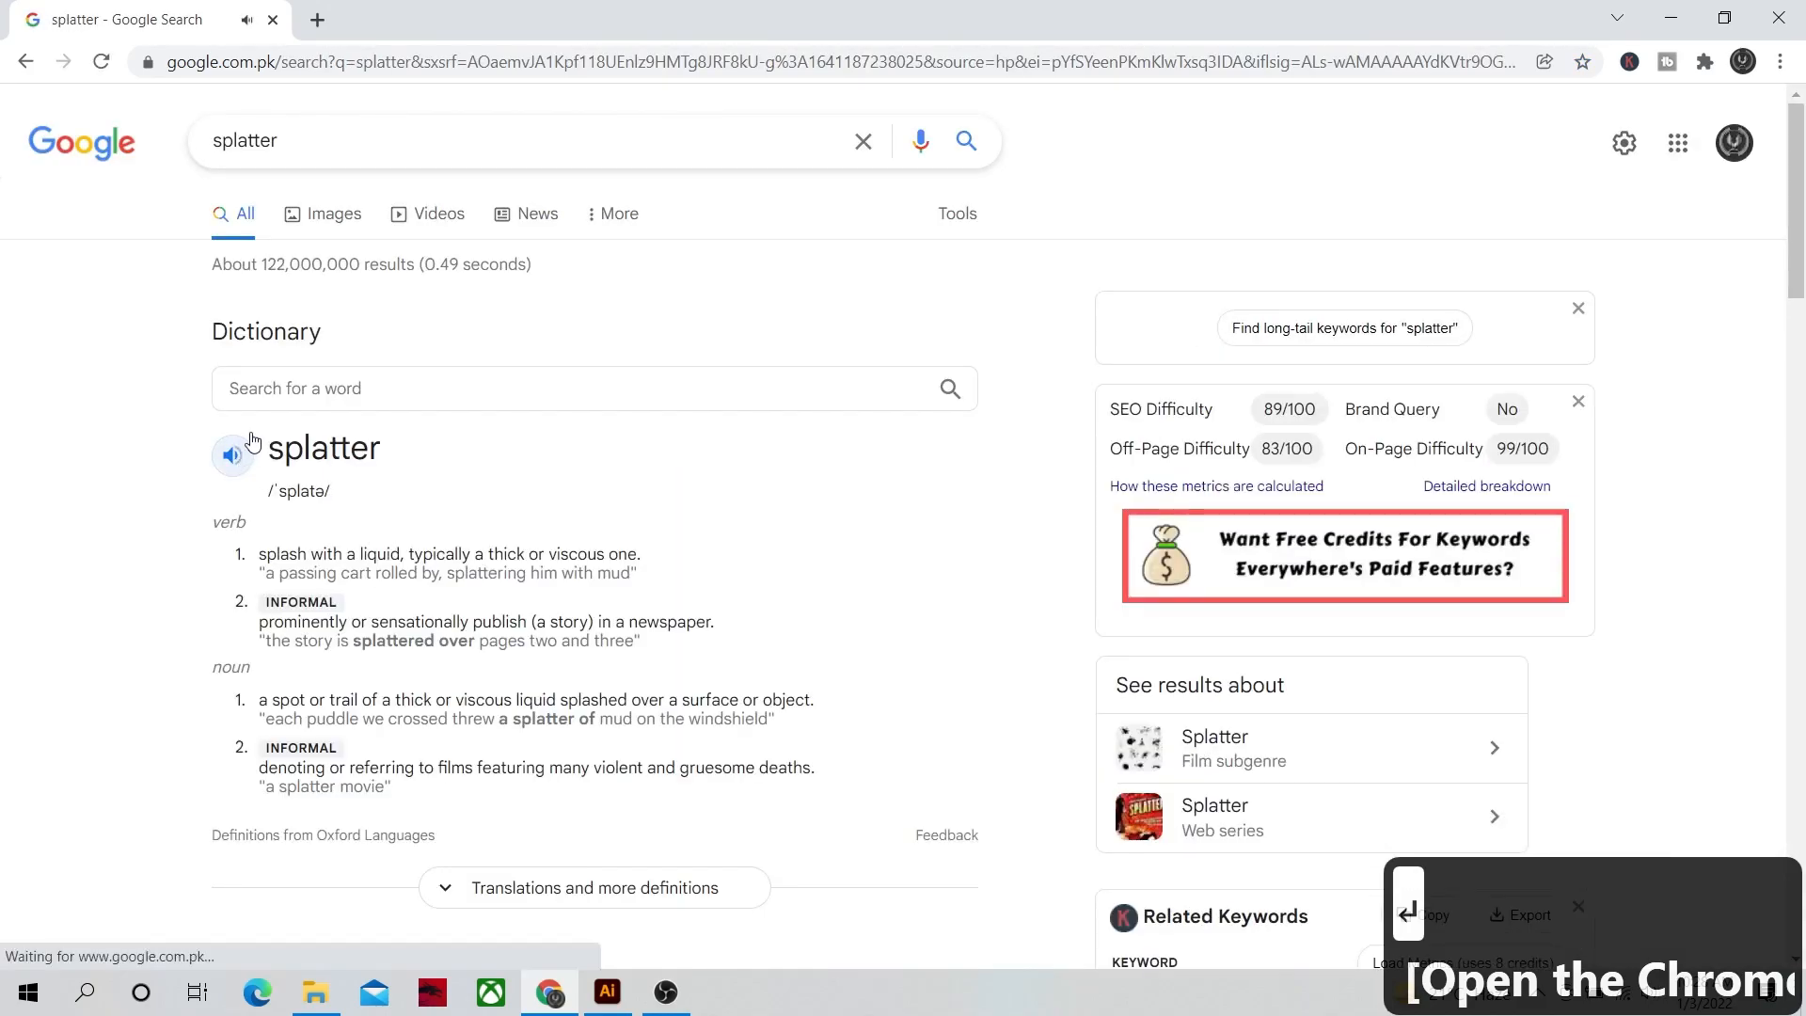
left_click(329, 226)
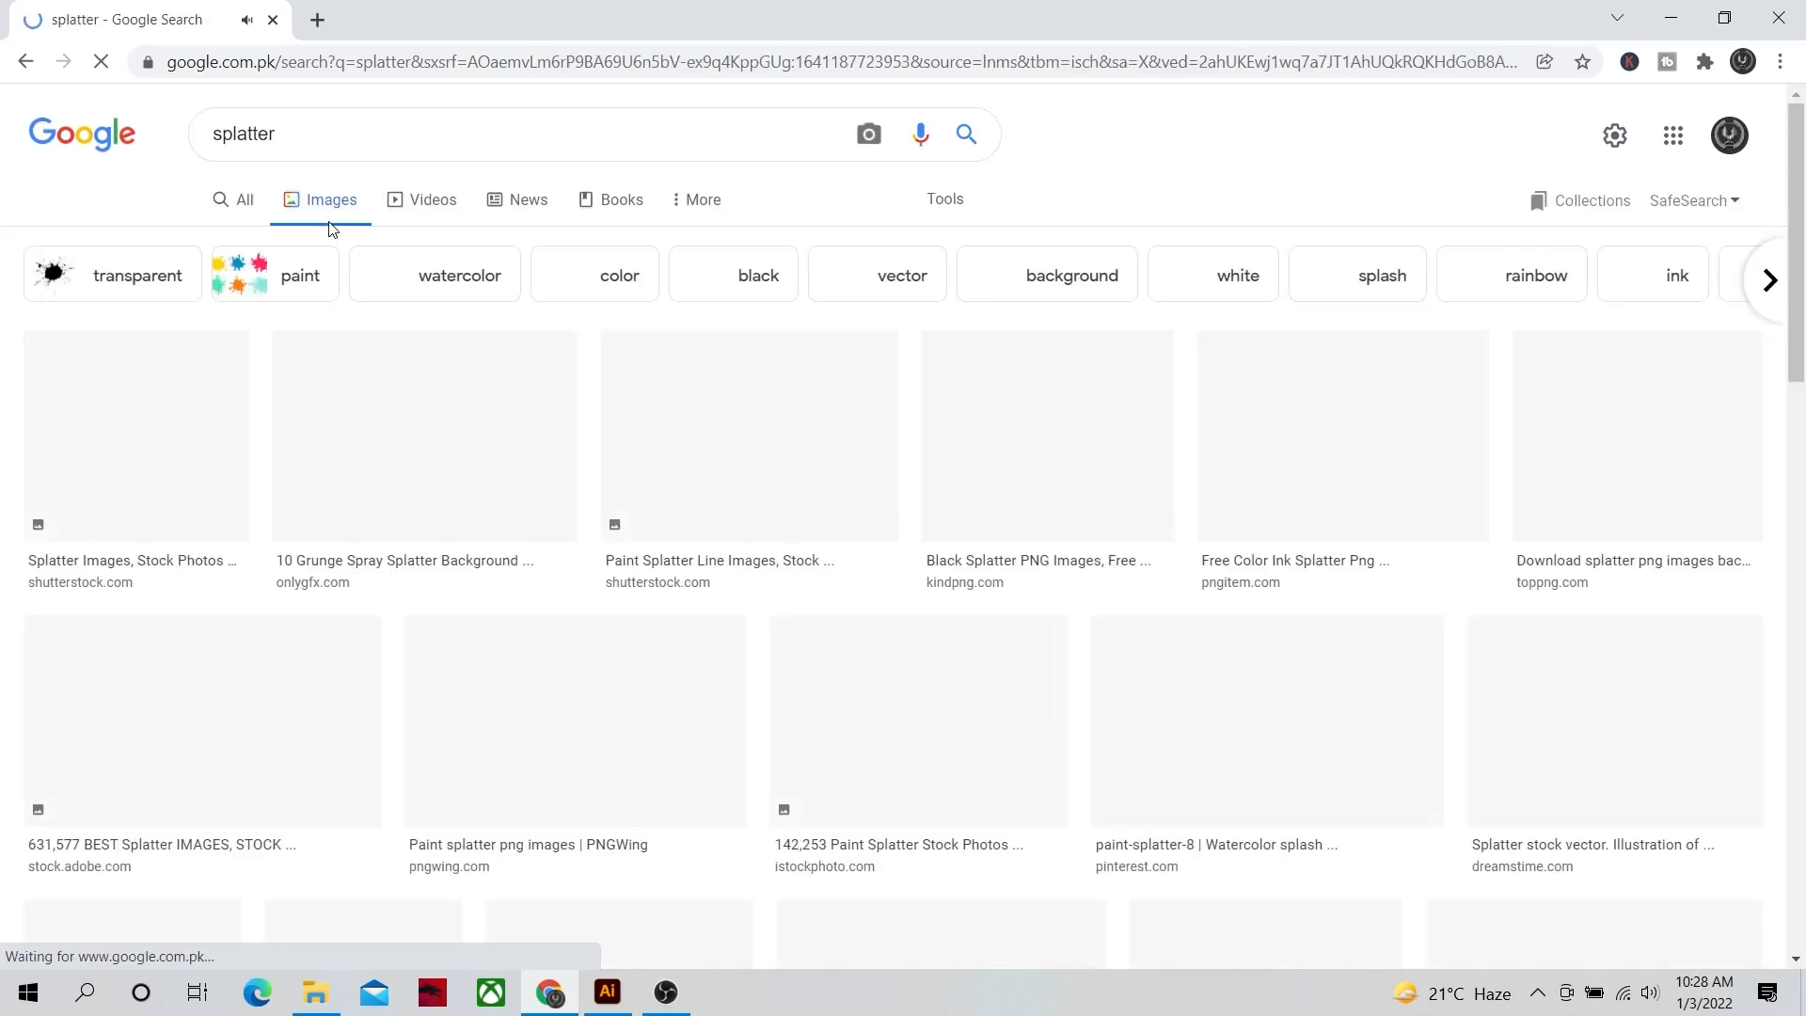
Step: Browse the splatter image results and preview rounded and spiky ink splashes as references for the juice splash shape
scroll(553, 702, "down", 2)
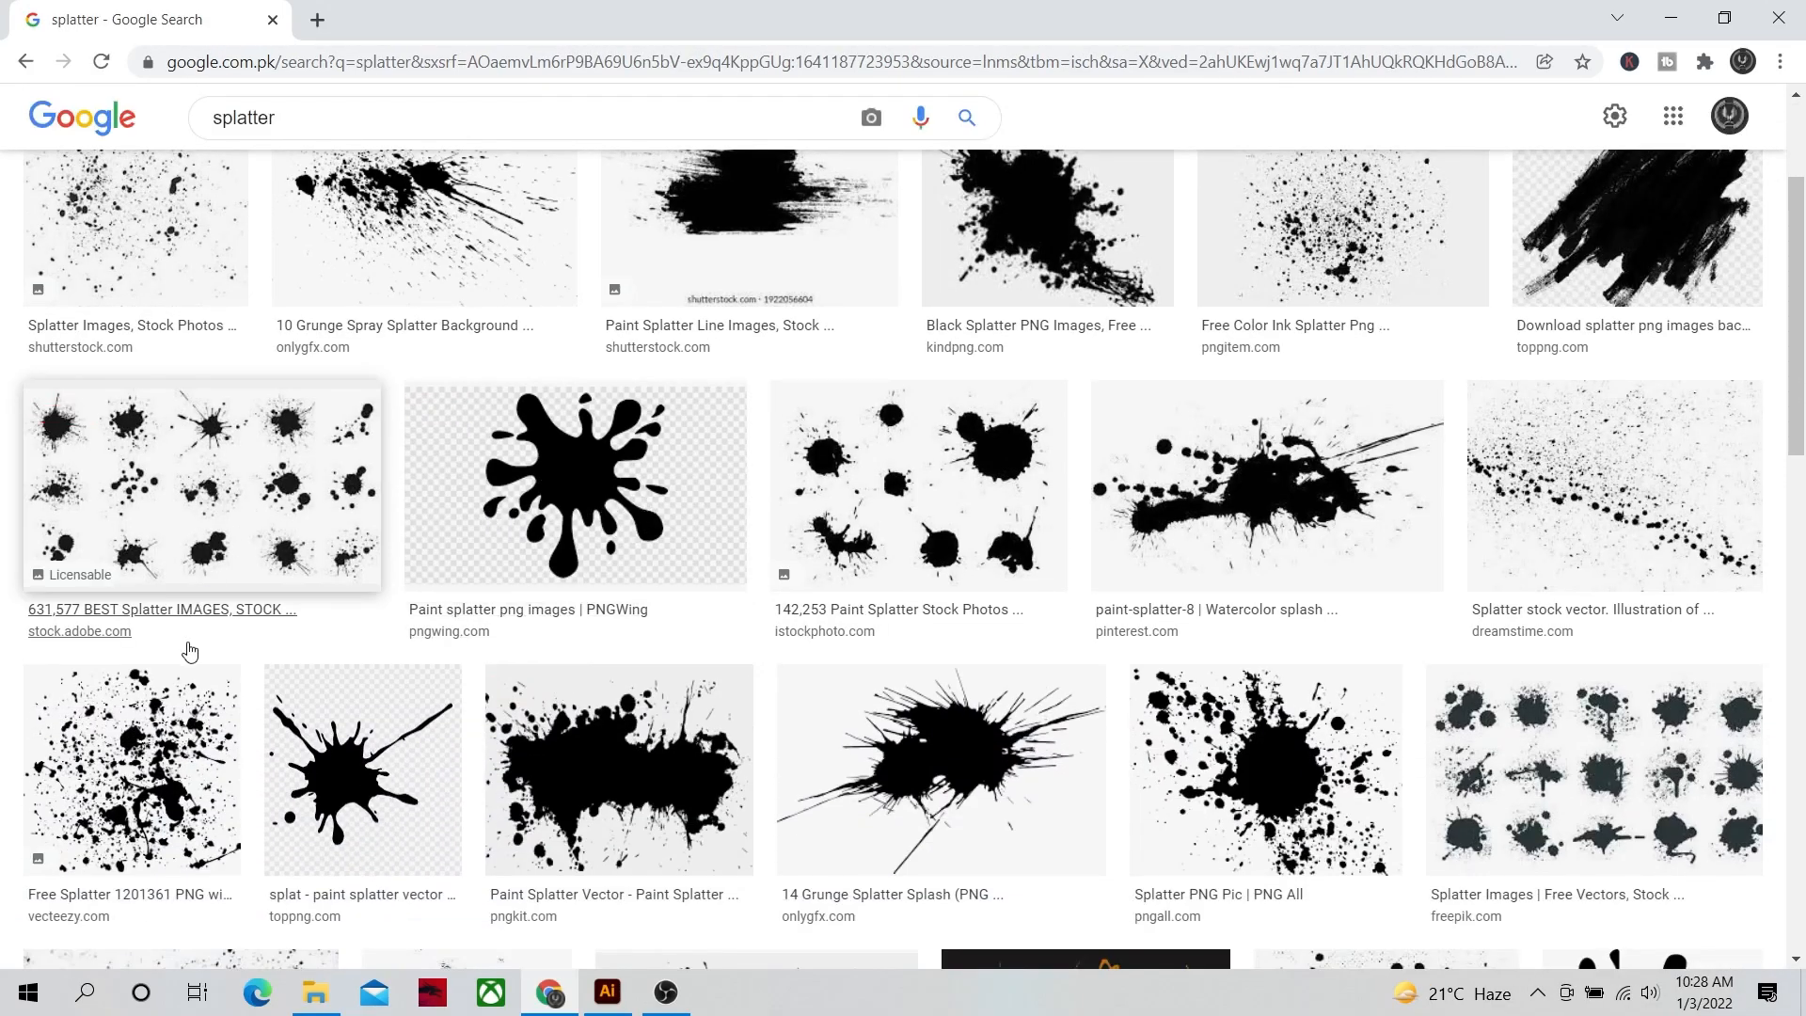
scroll(185, 645, "down", 3)
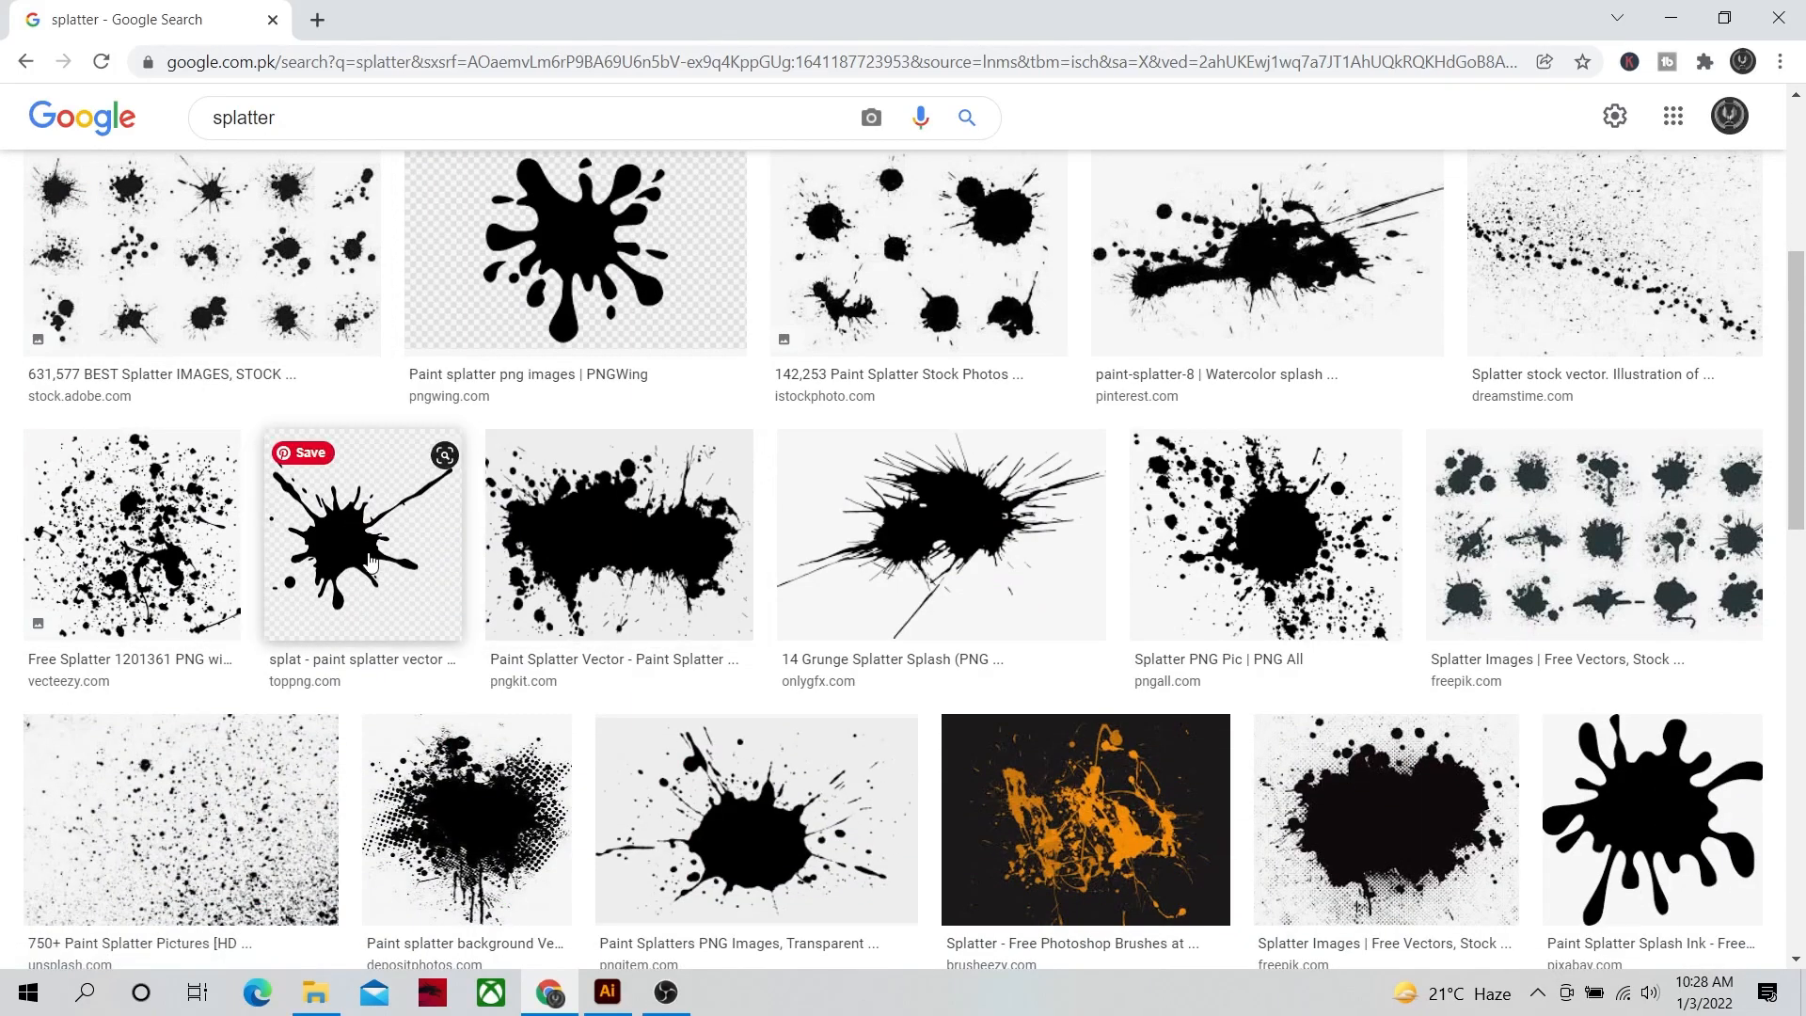
scroll(1467, 677, "down", 3)
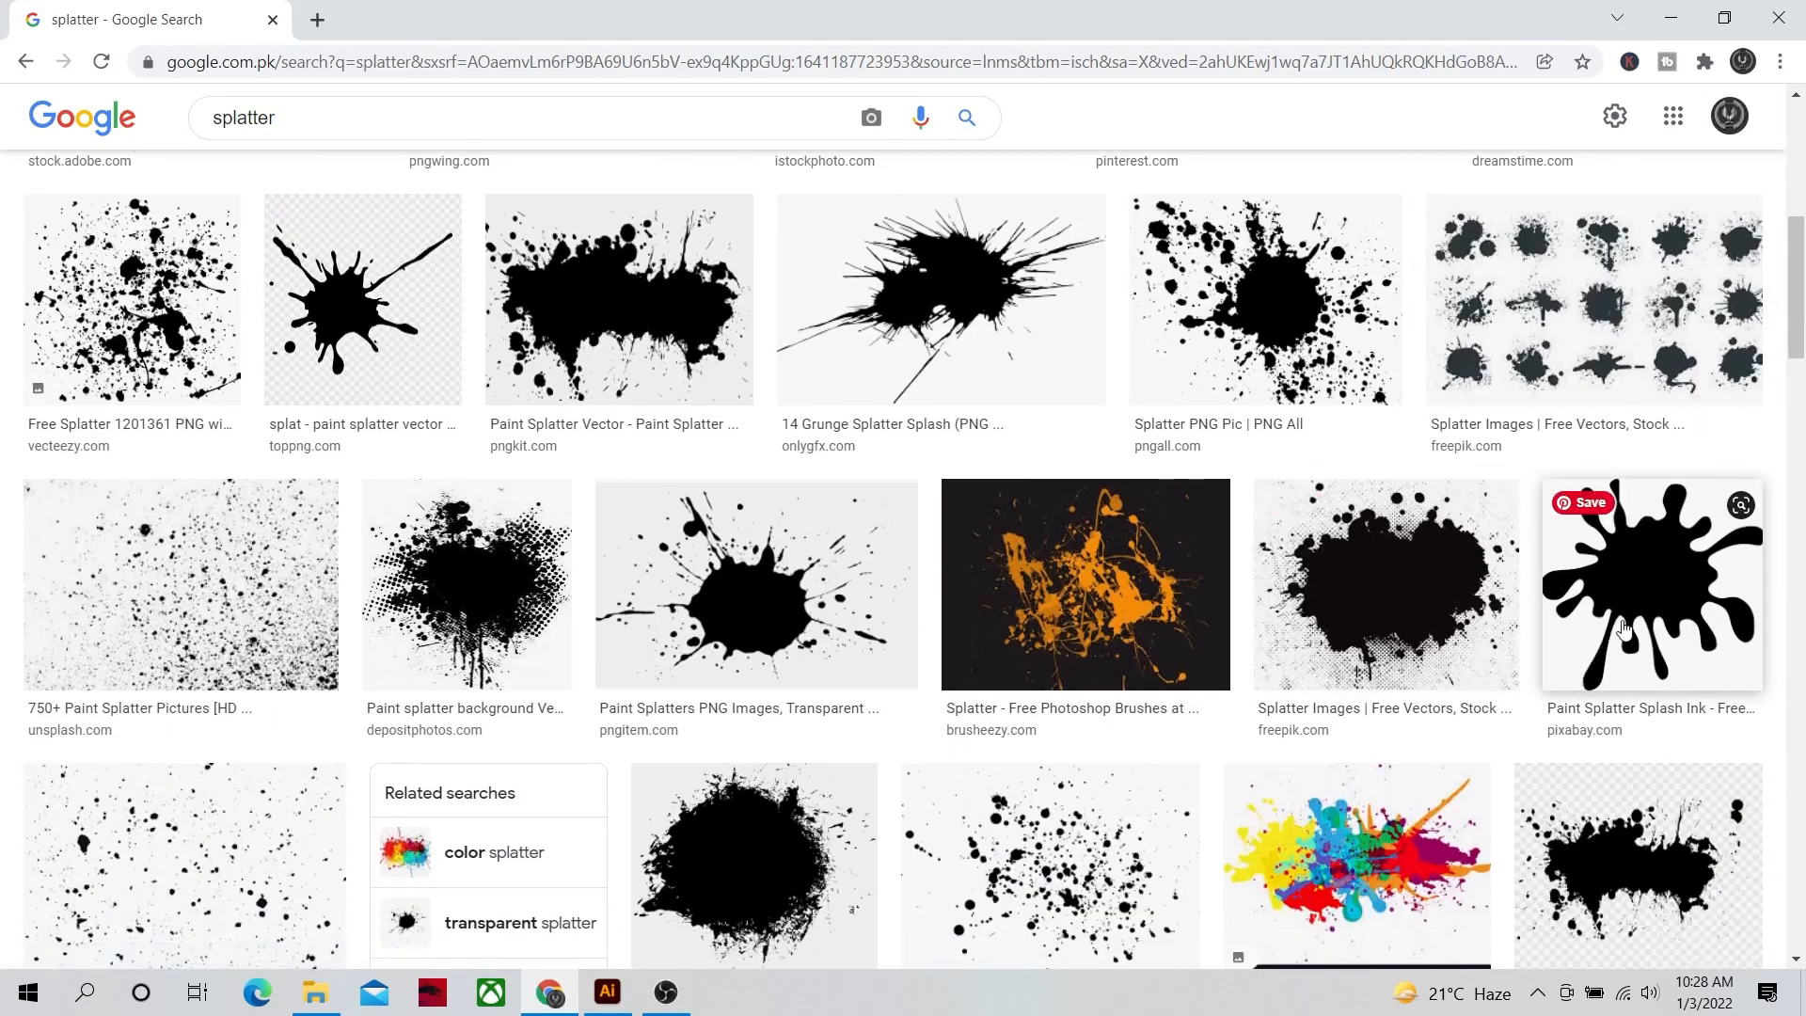
left_click(1630, 628)
scroll(595, 533, "up", 5)
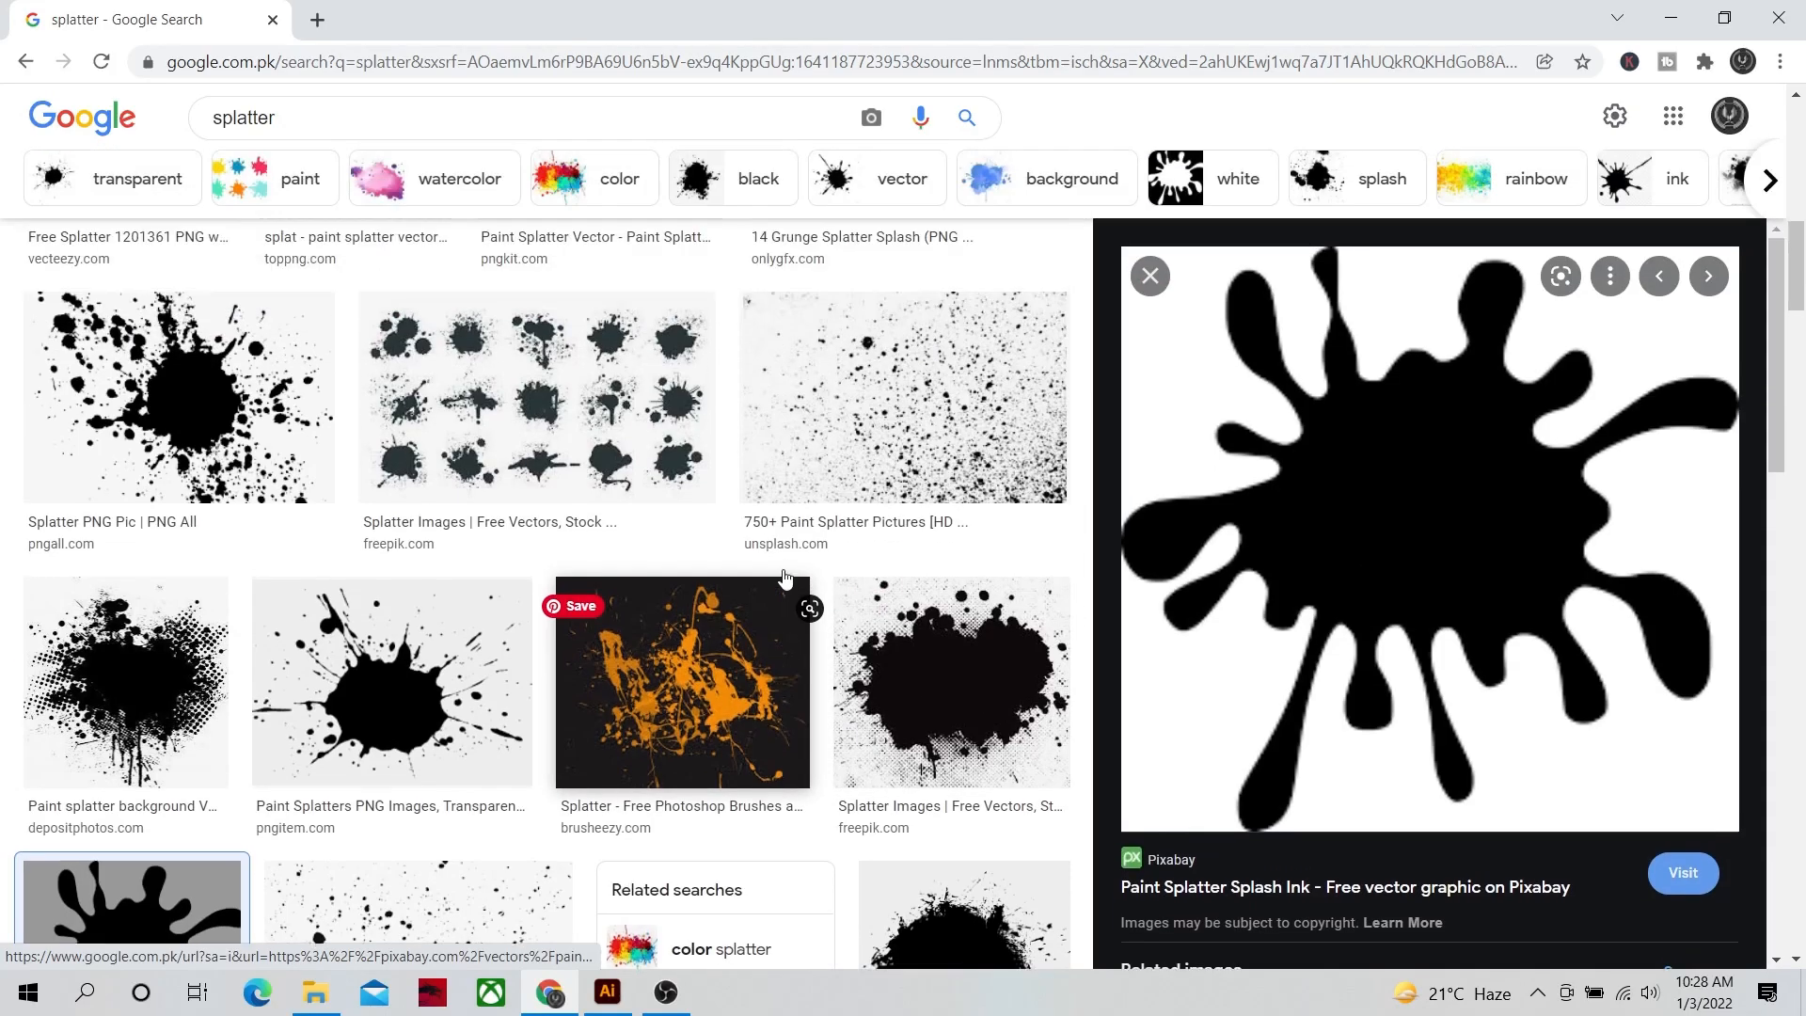
left_click(596, 532)
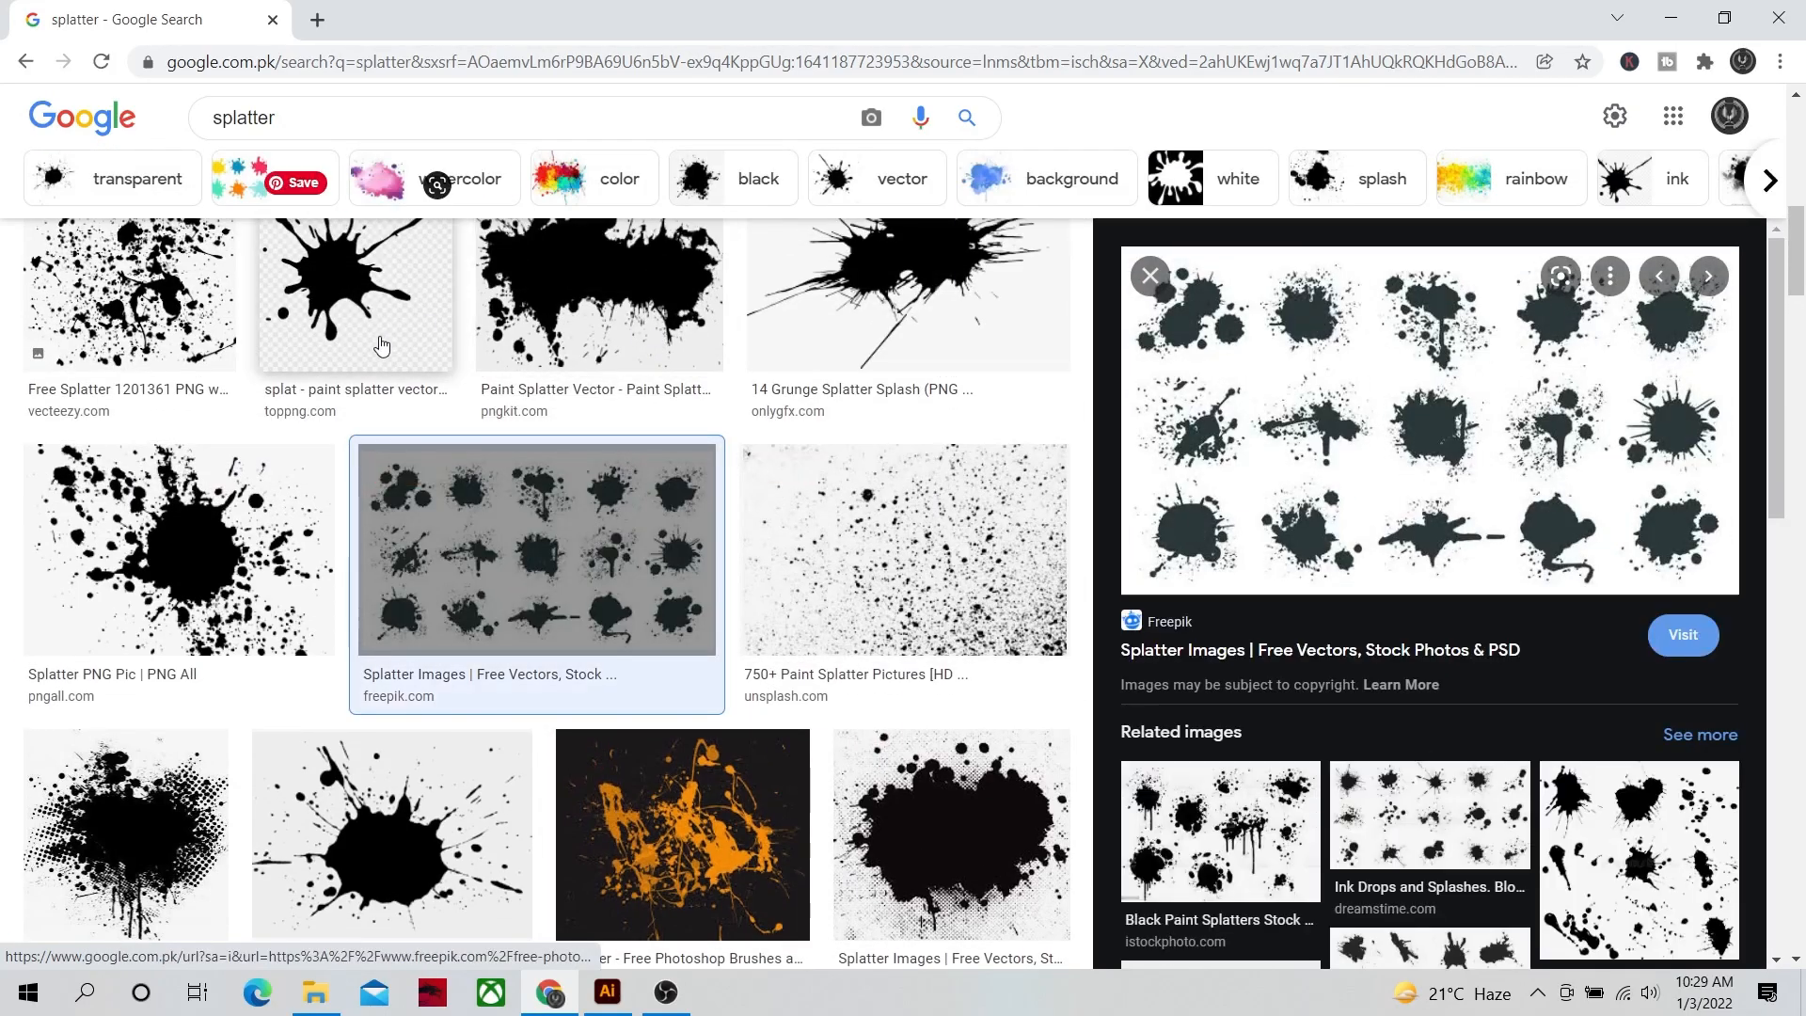
left_click(369, 331)
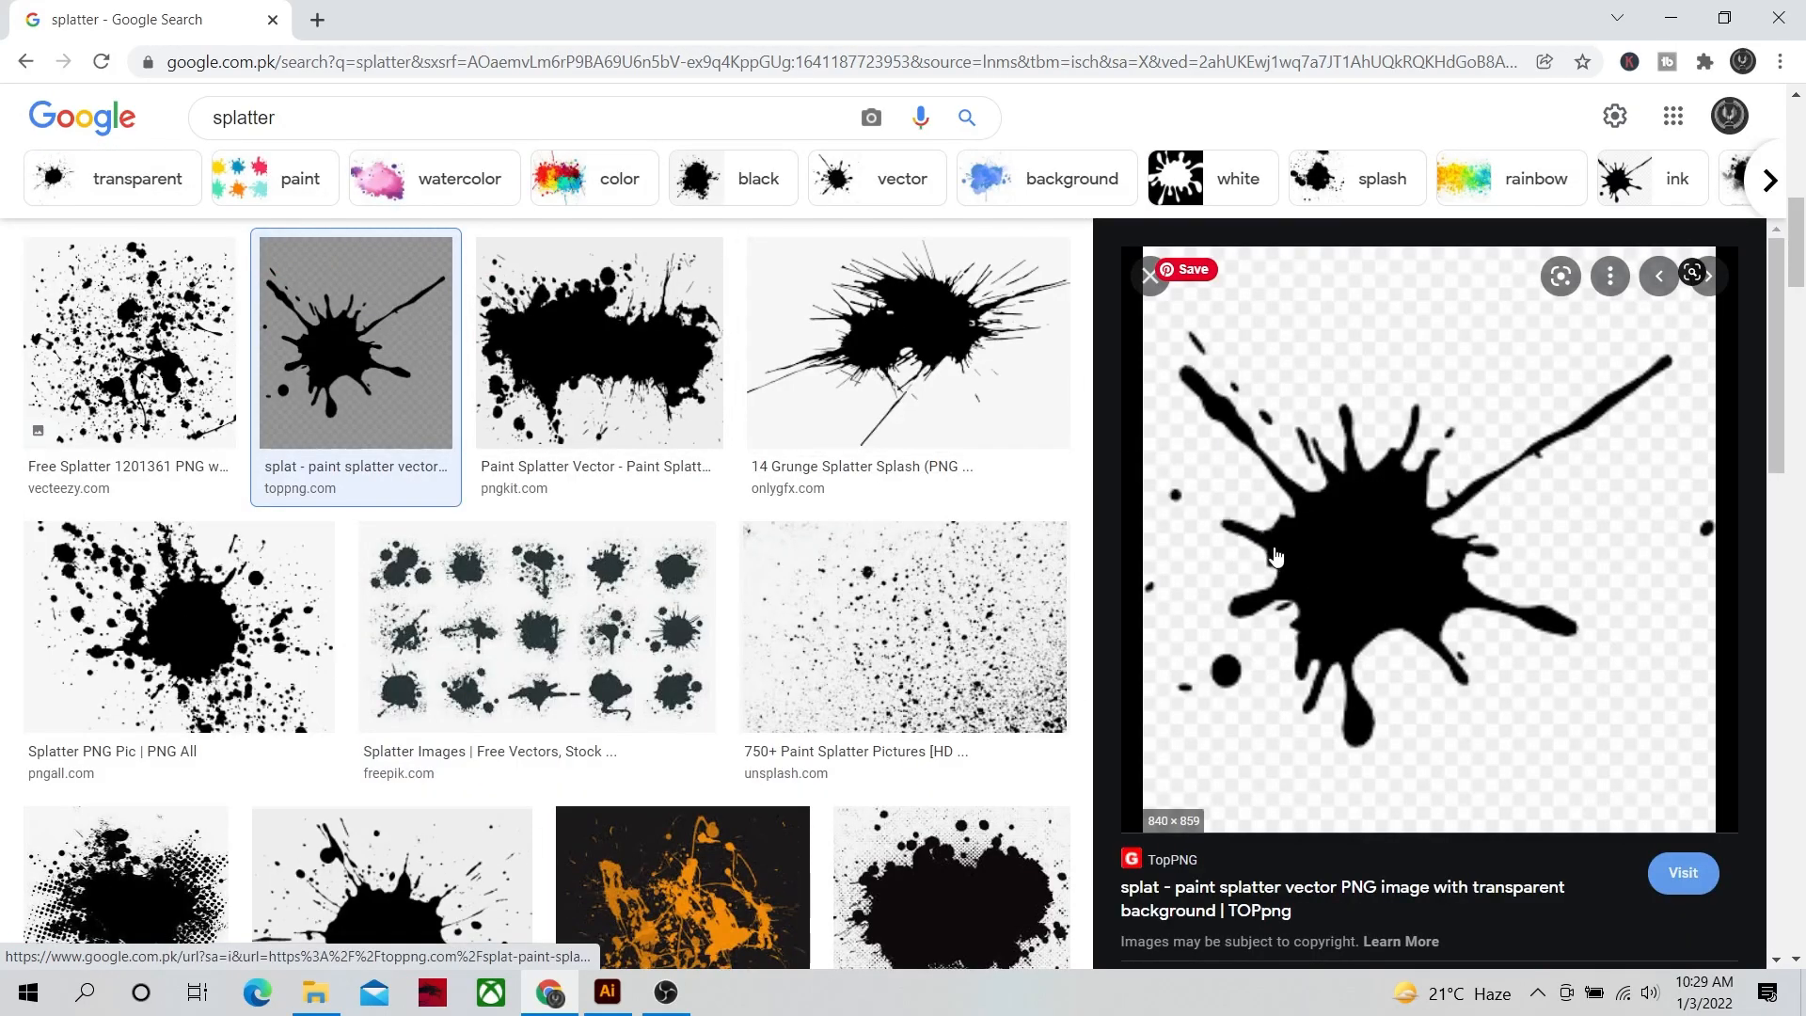
scroll(376, 546, "down", 8)
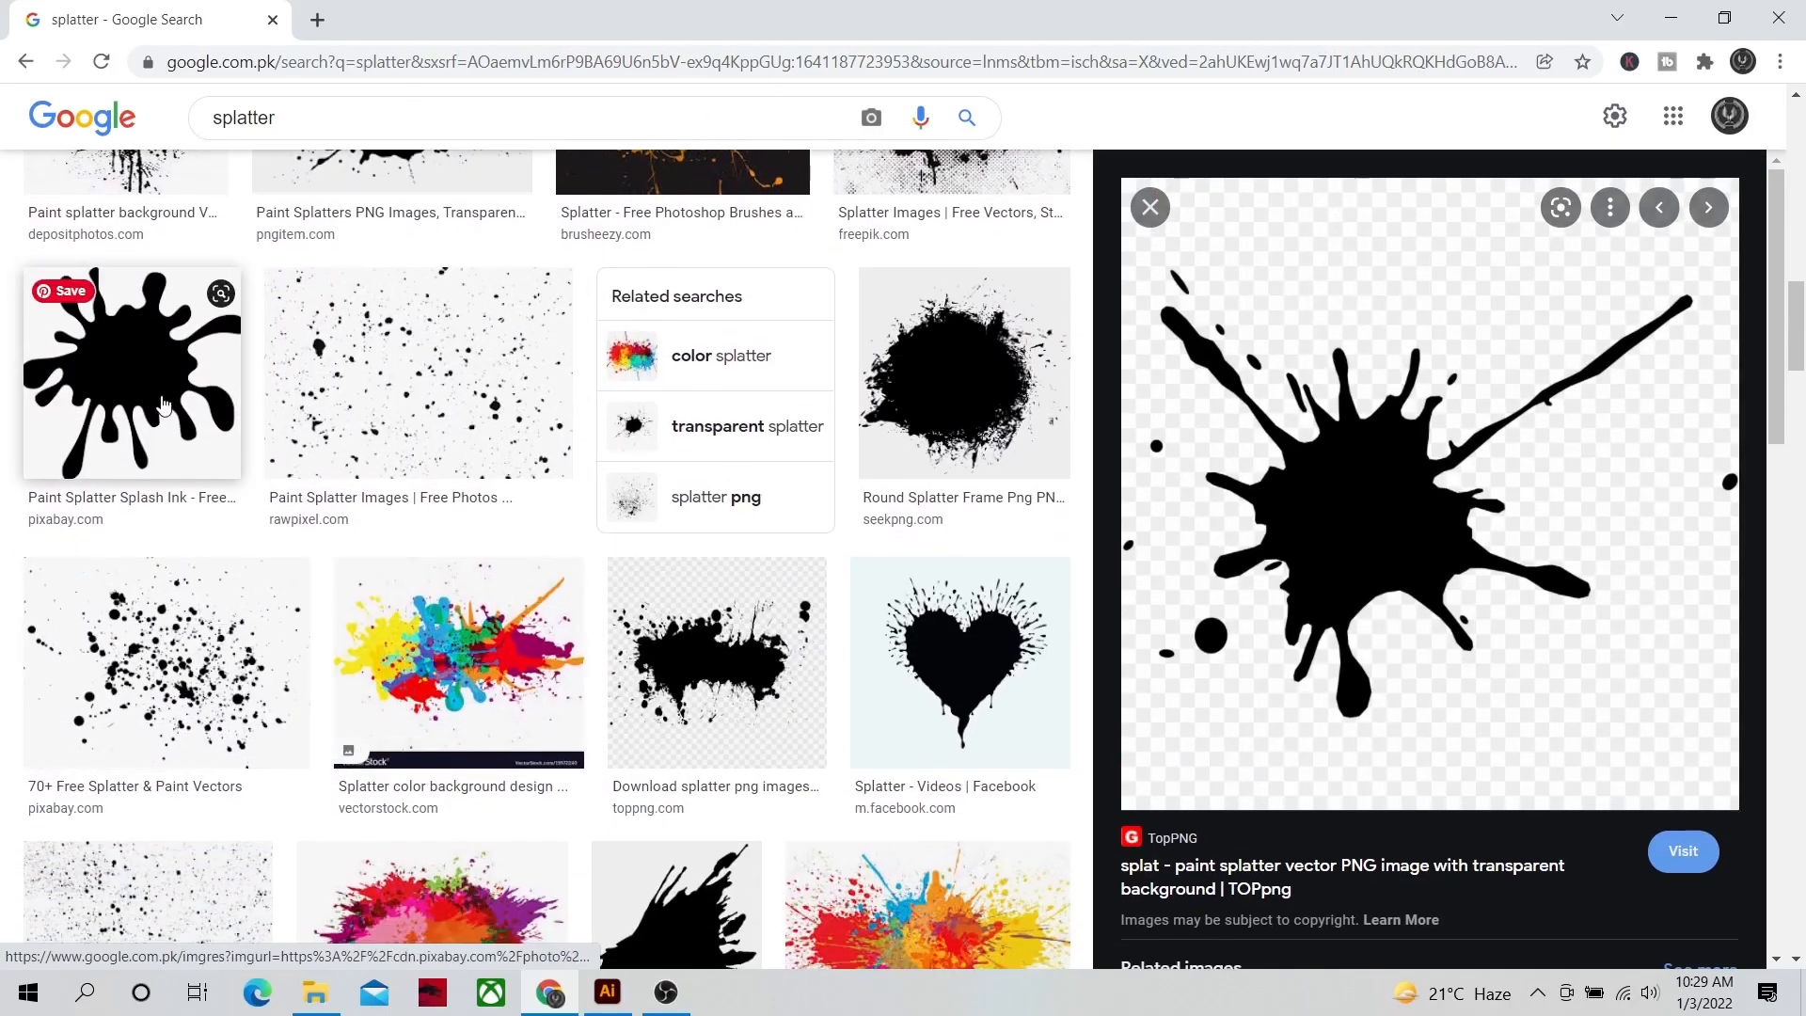
left_click(162, 402)
scroll(381, 571, "down", 5)
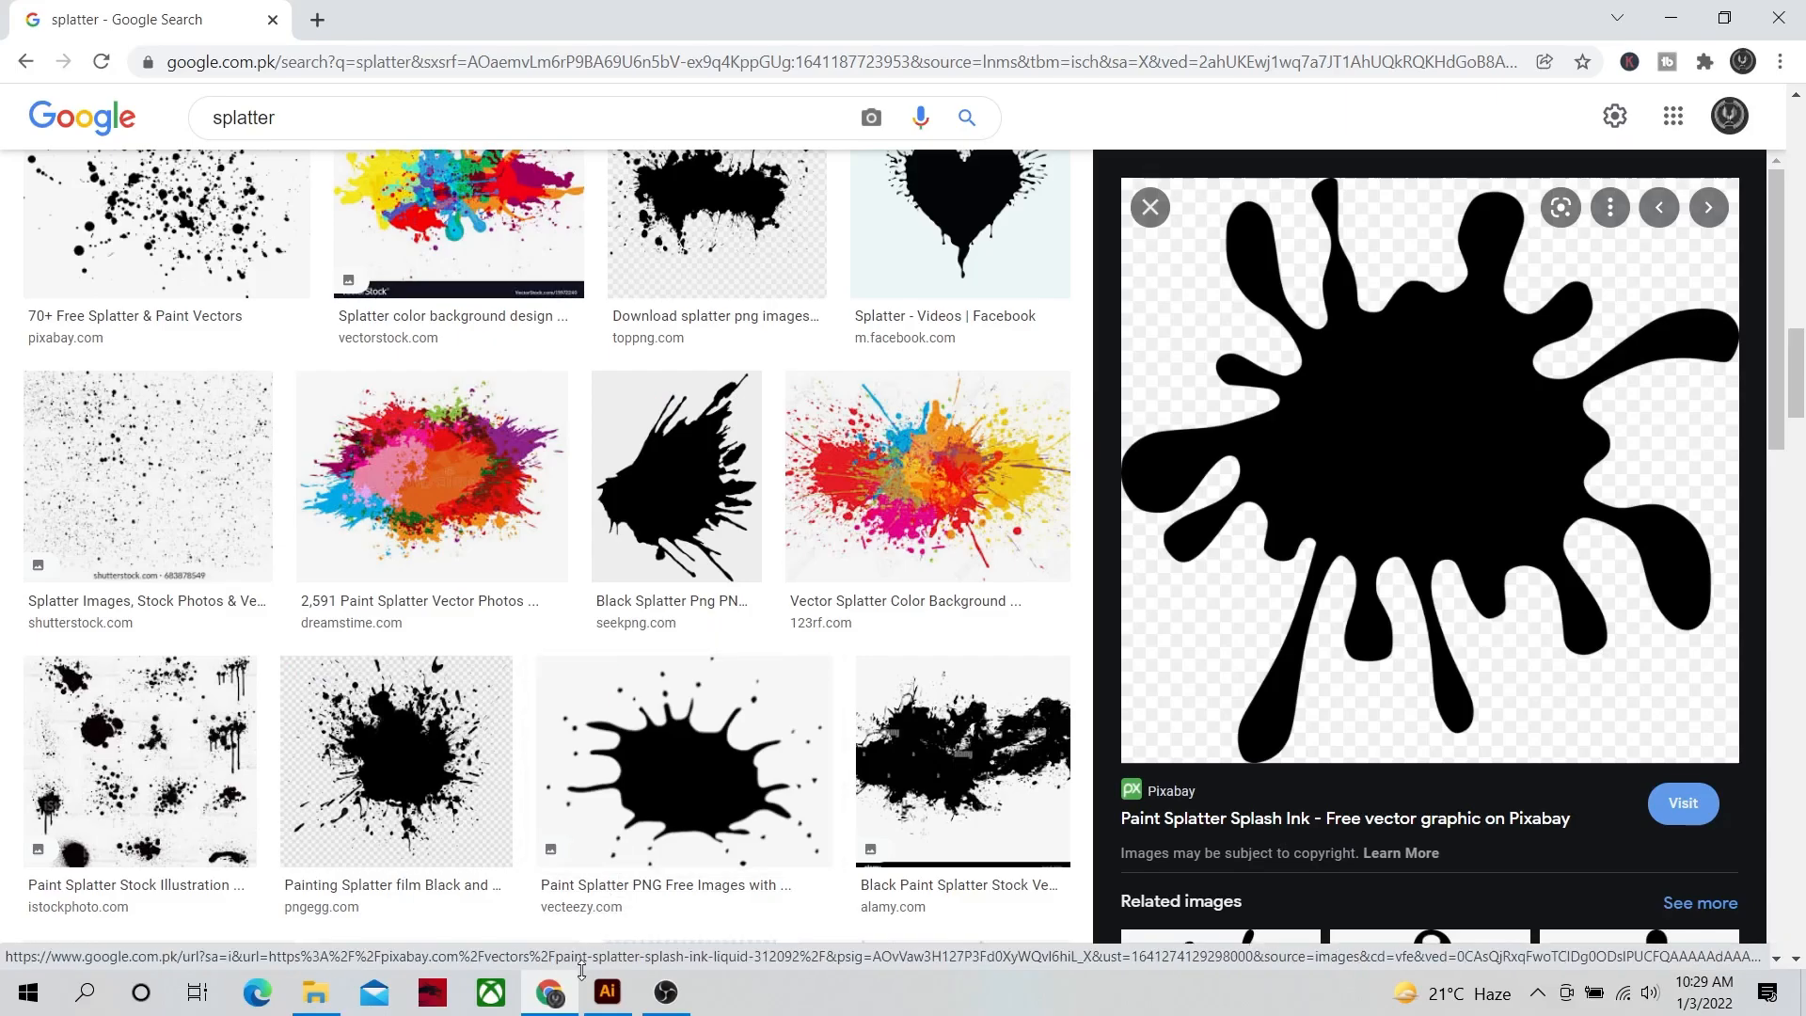
Step: Switch back to Illustrator and inspect the opacity of the juice splatter group between the lemon halves
left_click(608, 991)
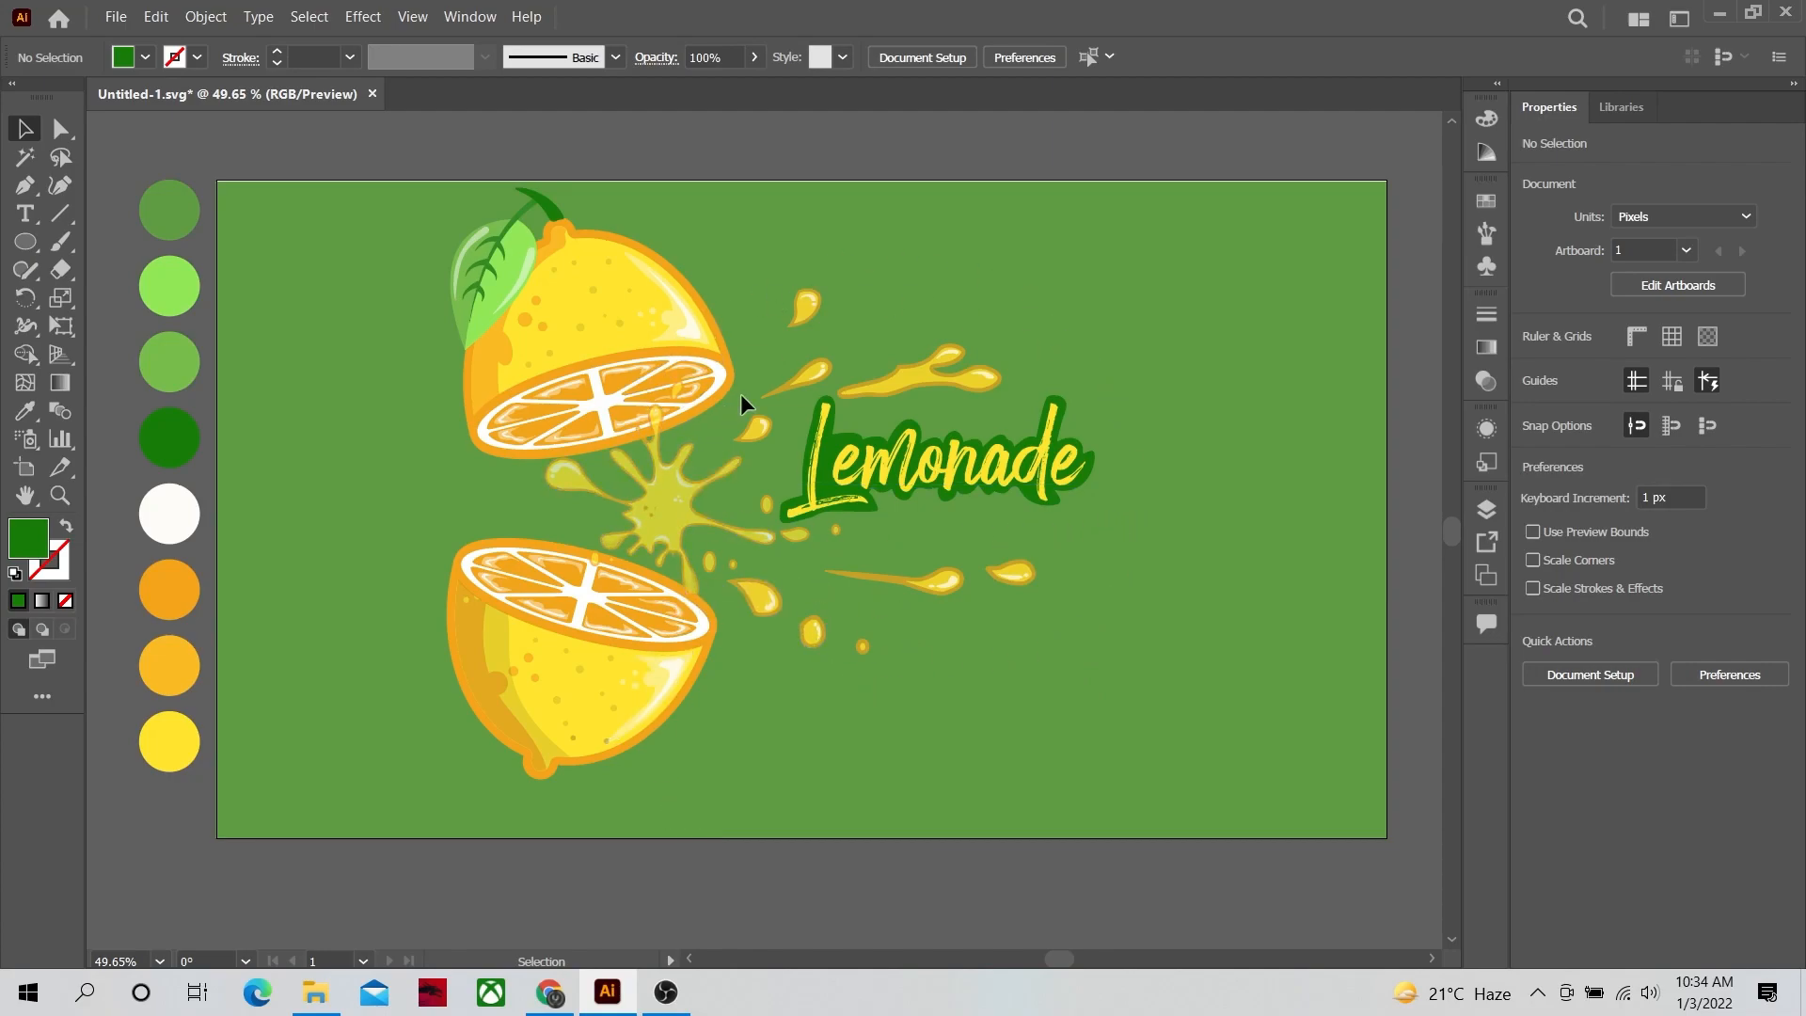
left_click(679, 506)
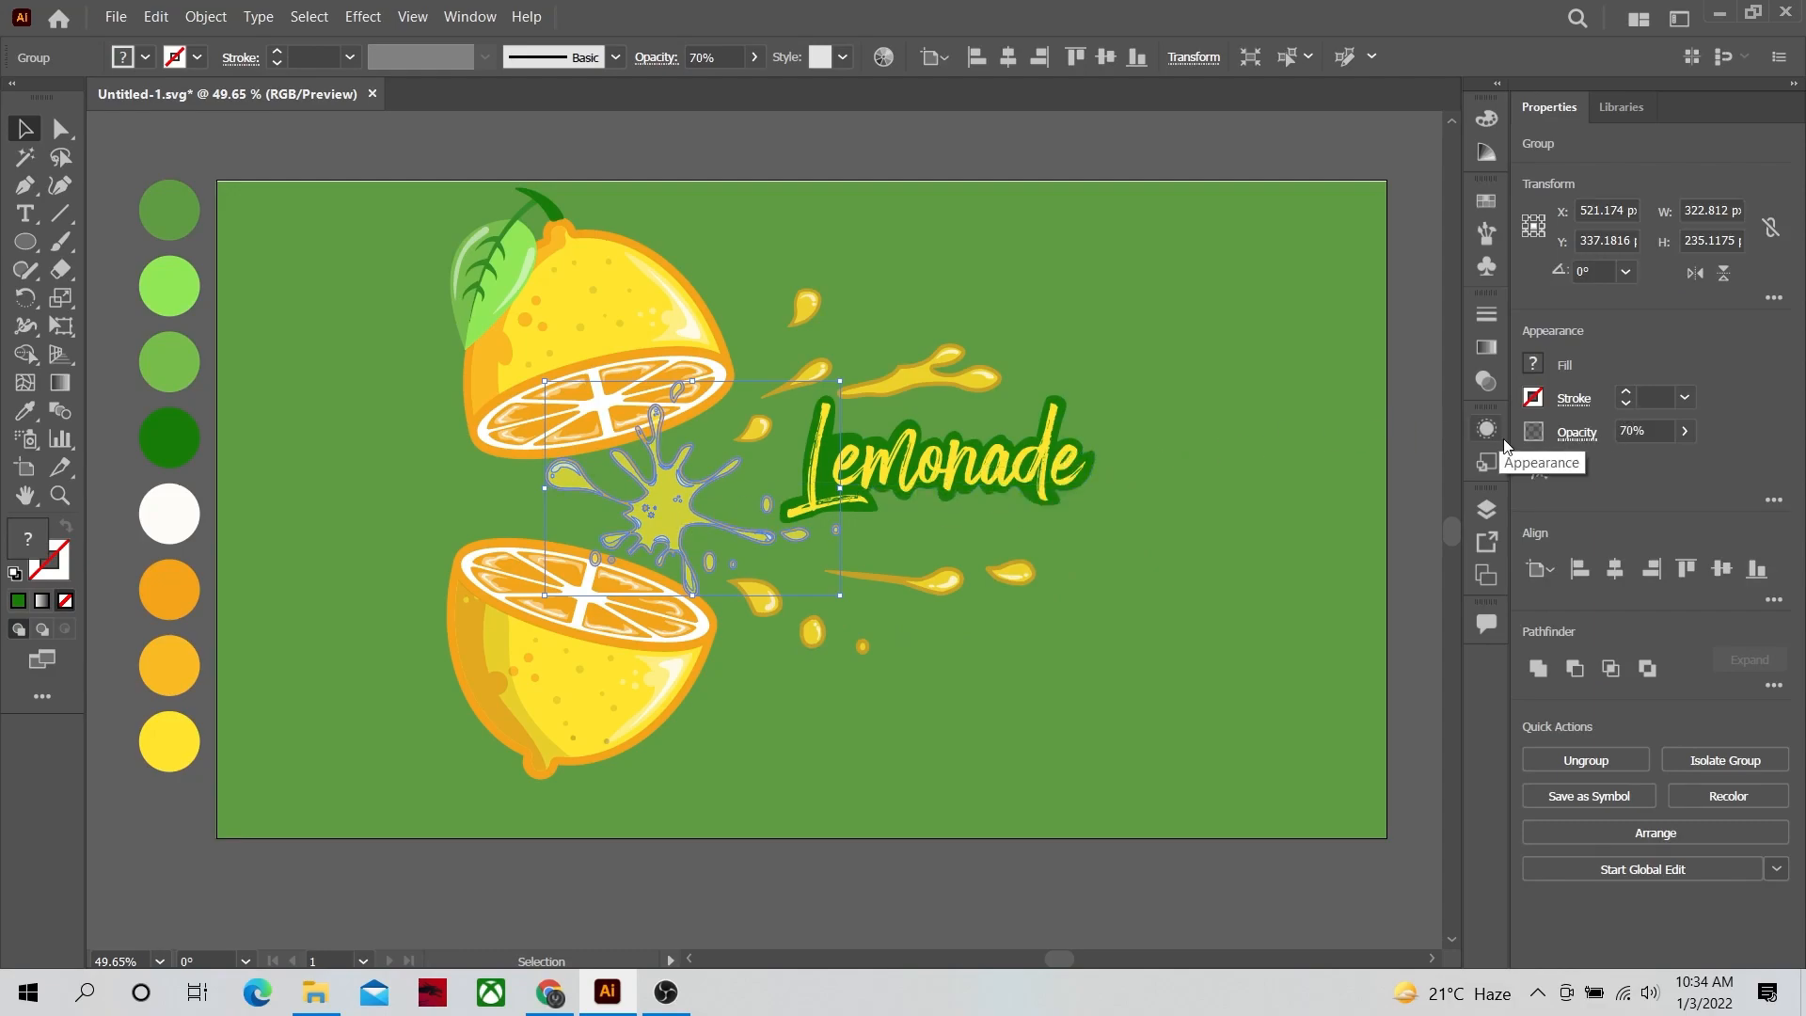
left_click(1138, 453)
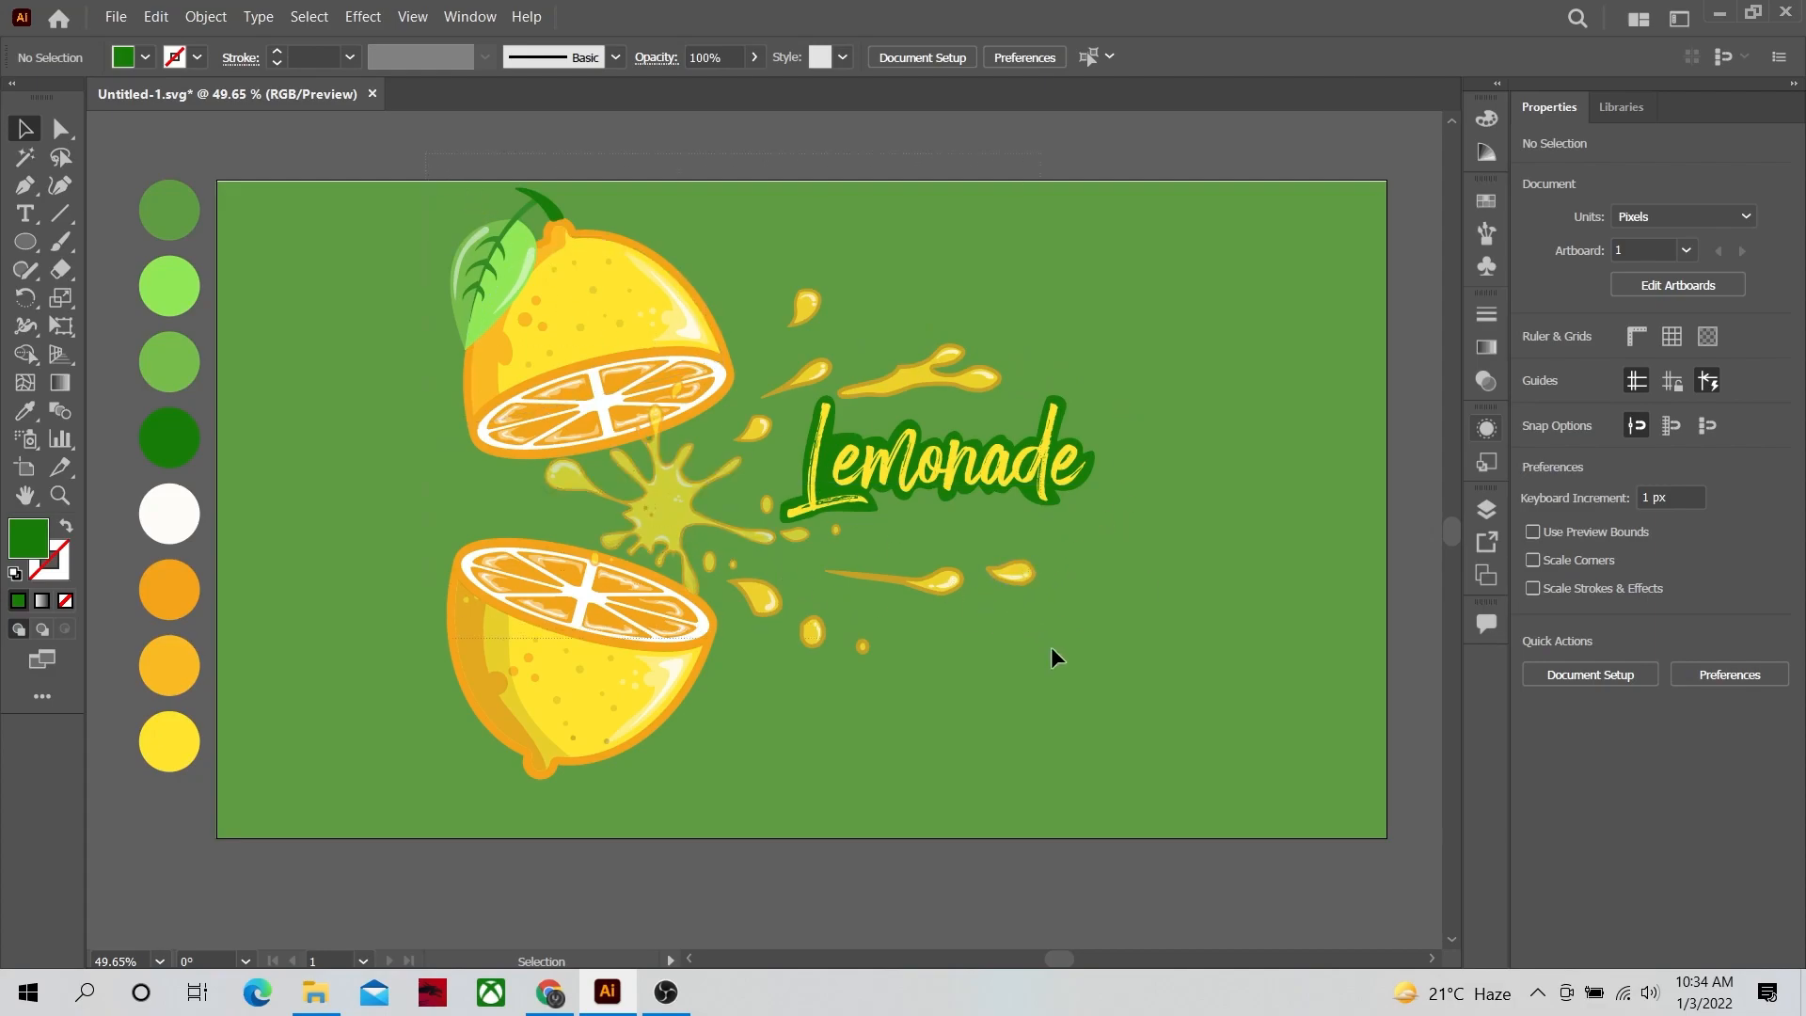
Step: Group the lemon halves, leaf, splashes and "Lemonade" lettering into one object
key("ctrl+a")
right_click(589, 346)
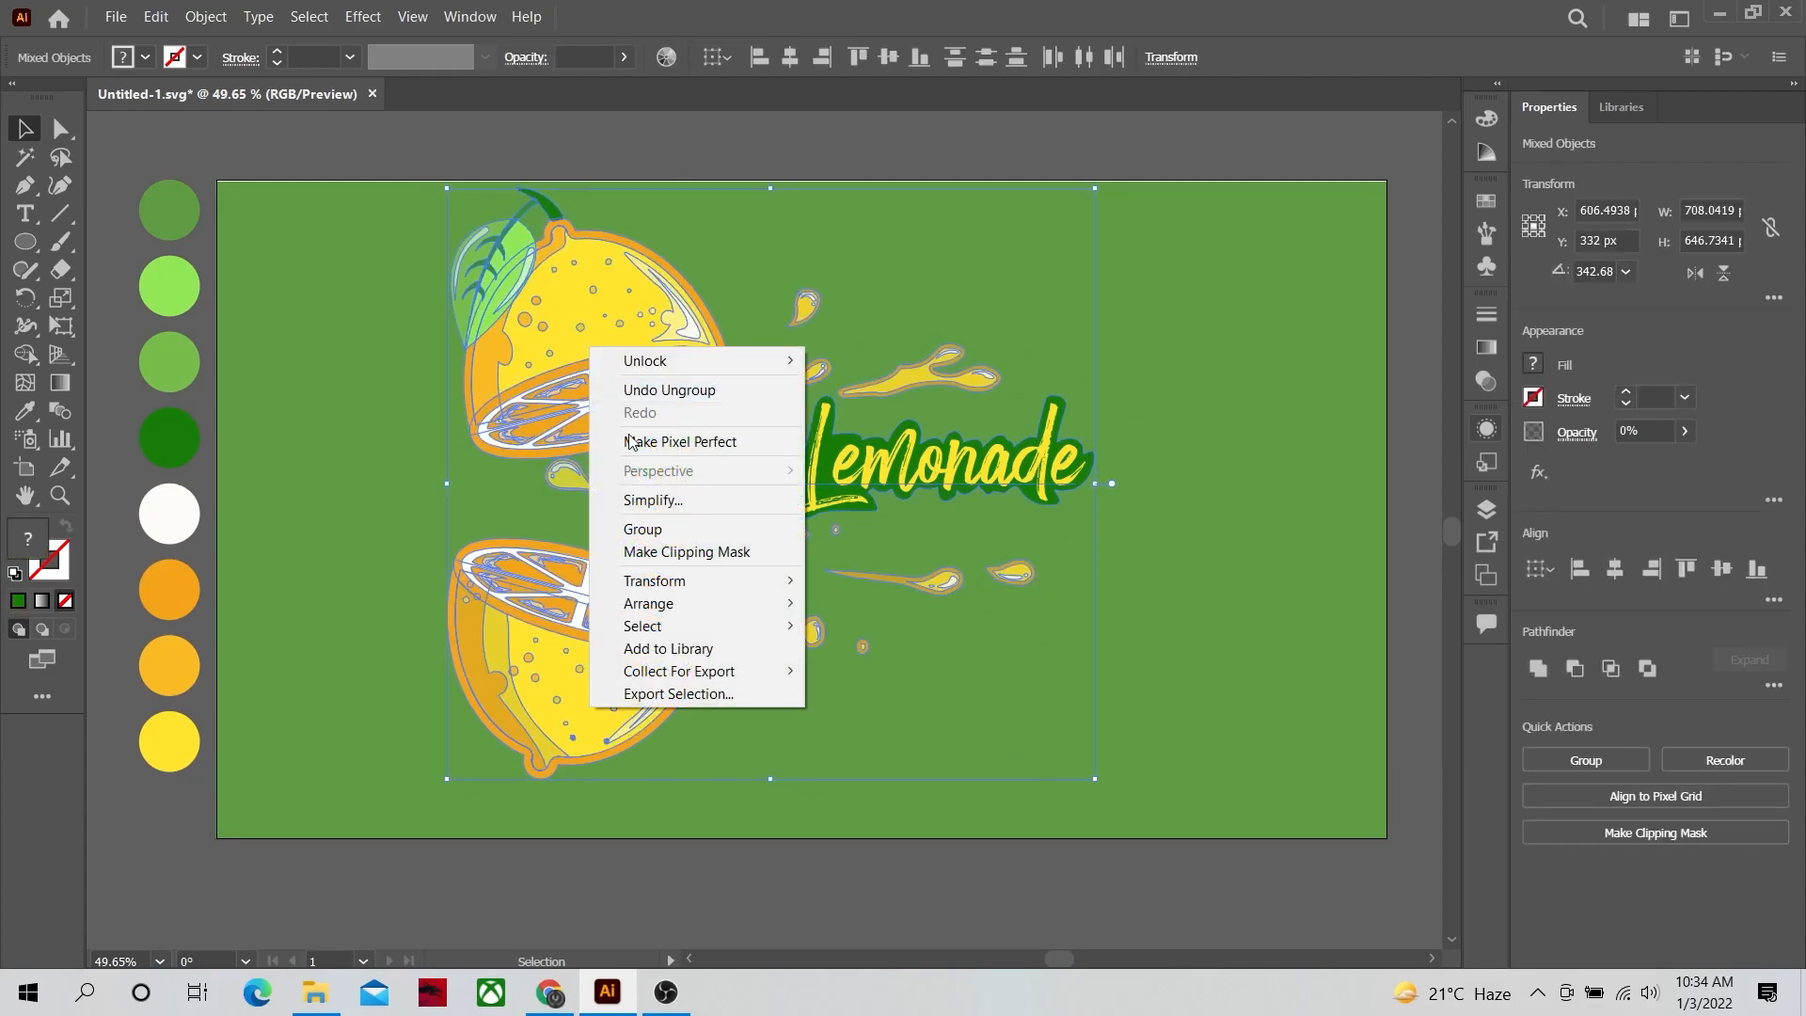
left_click(621, 518)
Step: Place a copy of the grouped lemonade artwork directly above the artboard
key("z")
left_click_drag(743, 231, 730, 432)
left_click_drag(870, 391, 761, 393)
left_click_drag(767, 383, 733, 419)
key("v")
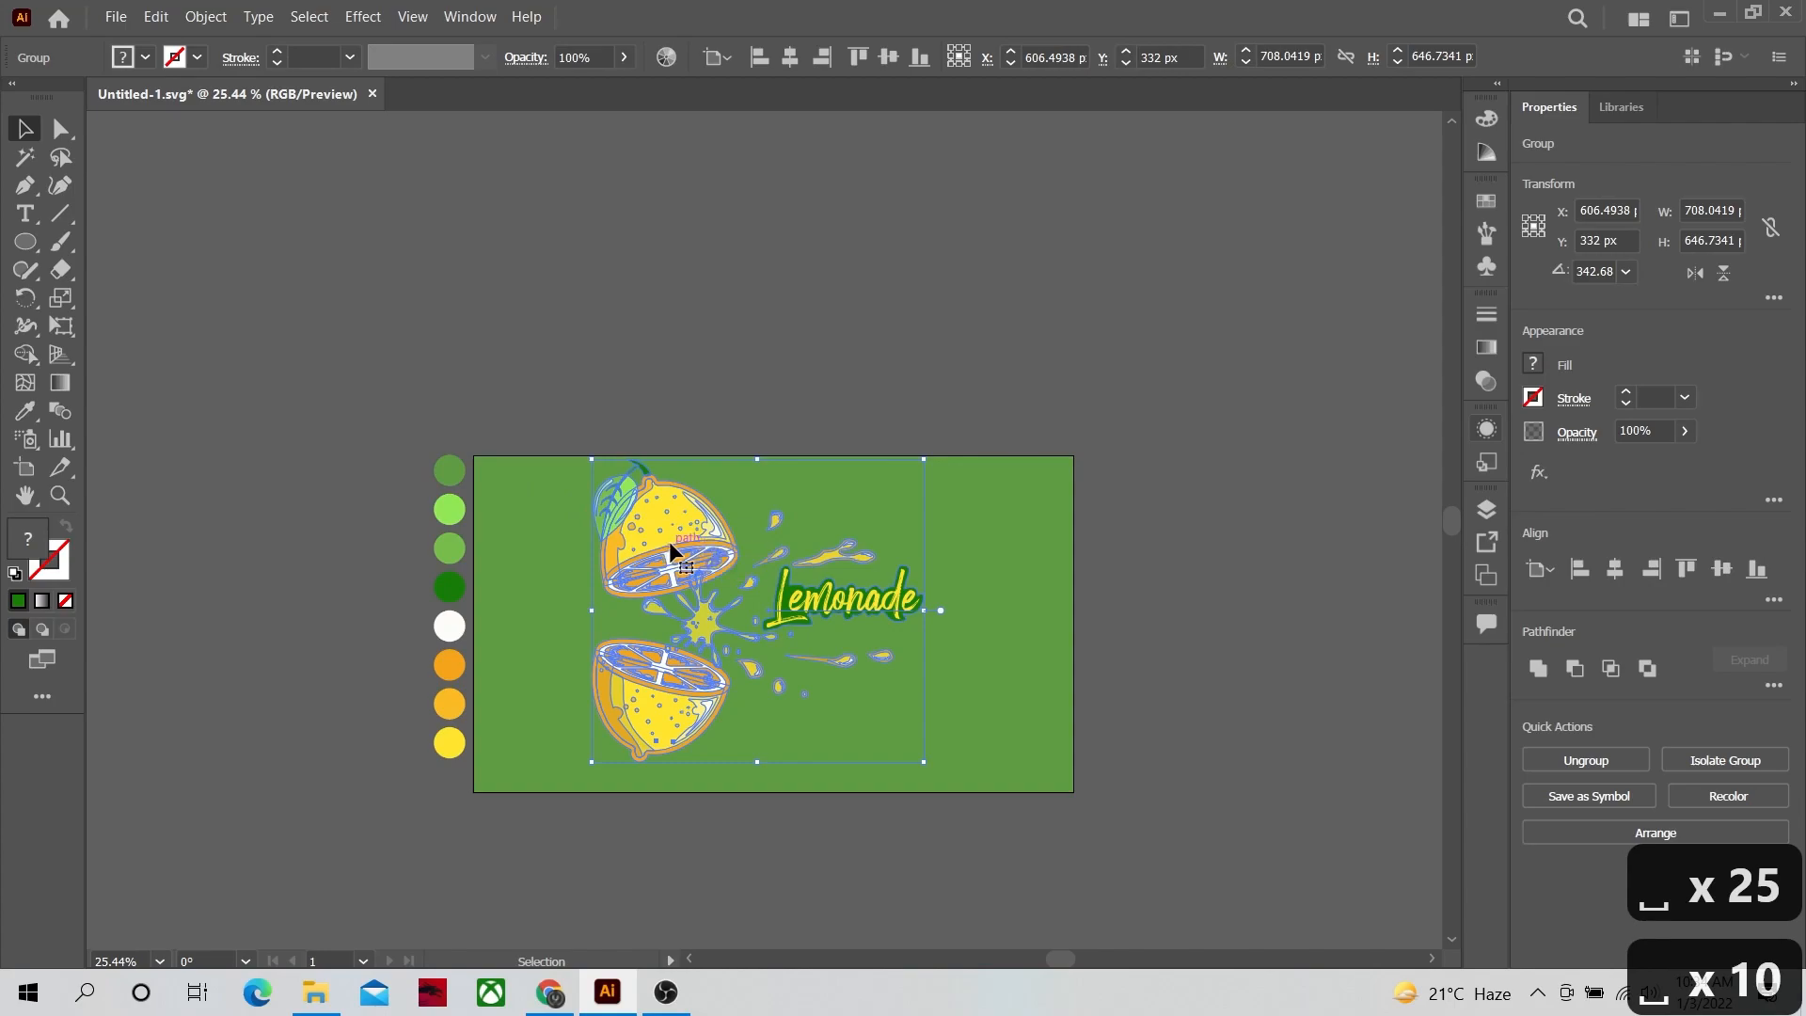
left_click_drag(669, 540, 675, 212)
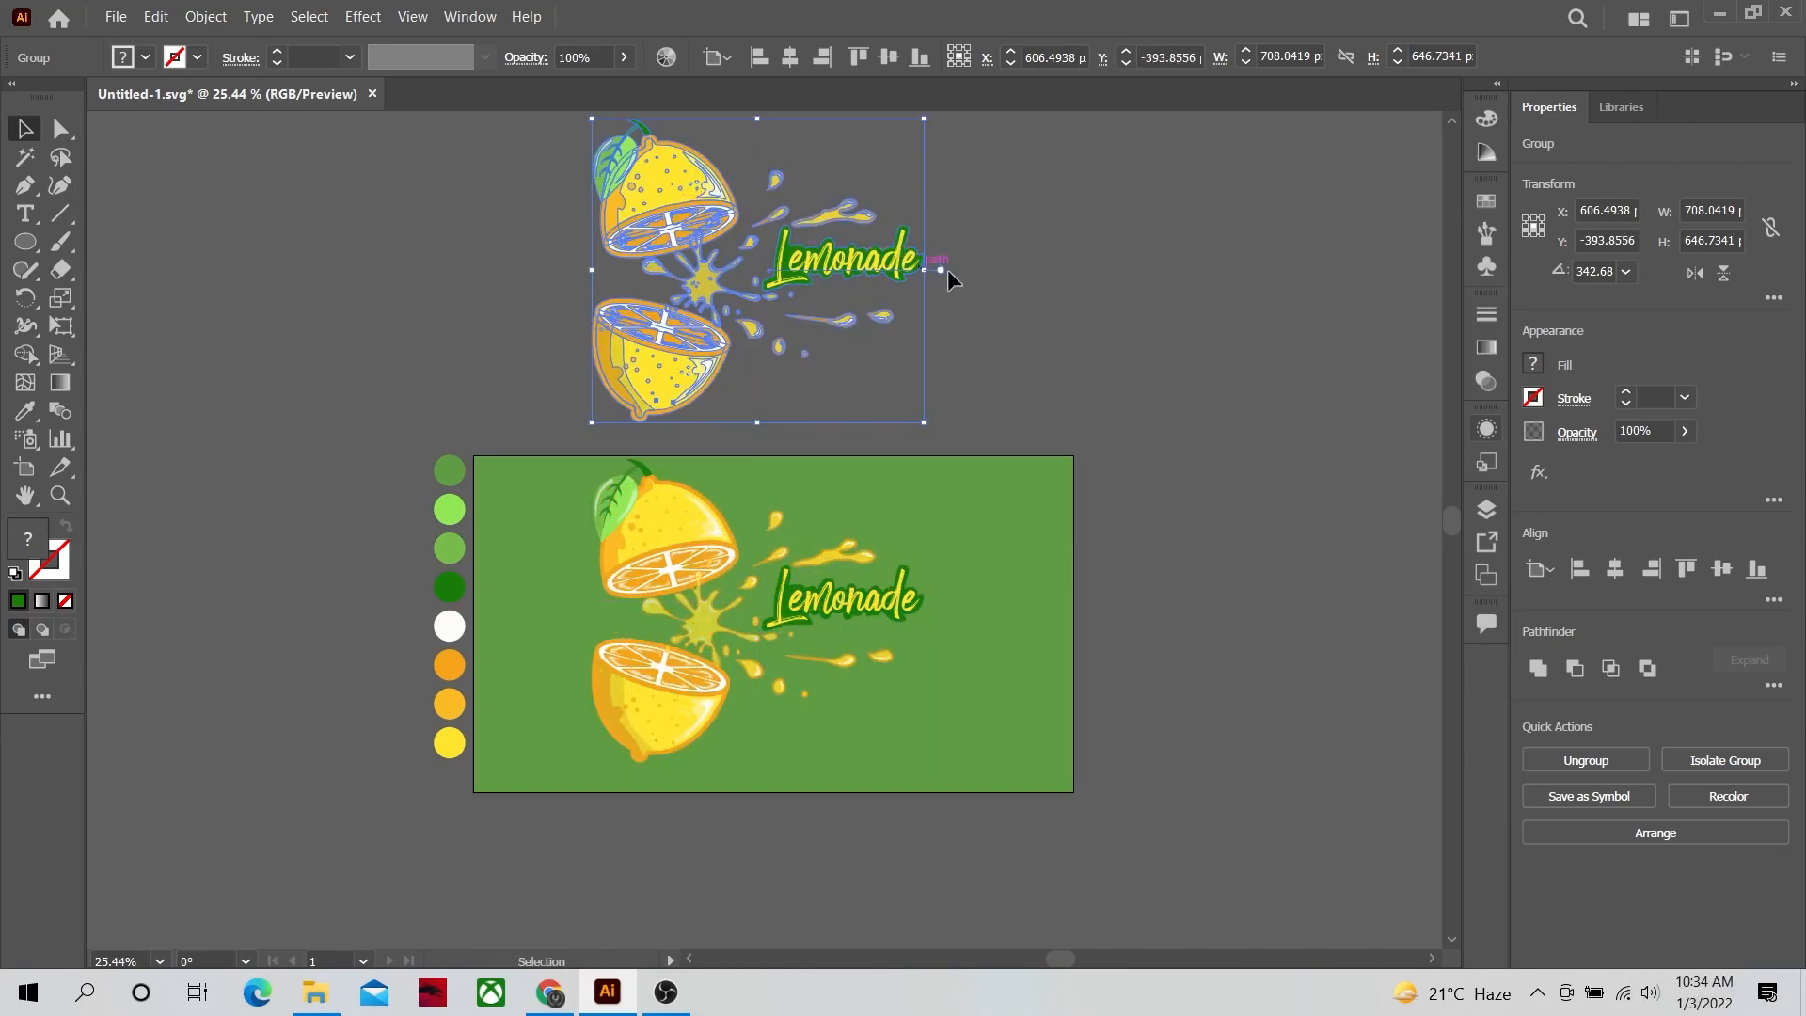
left_click(1251, 499)
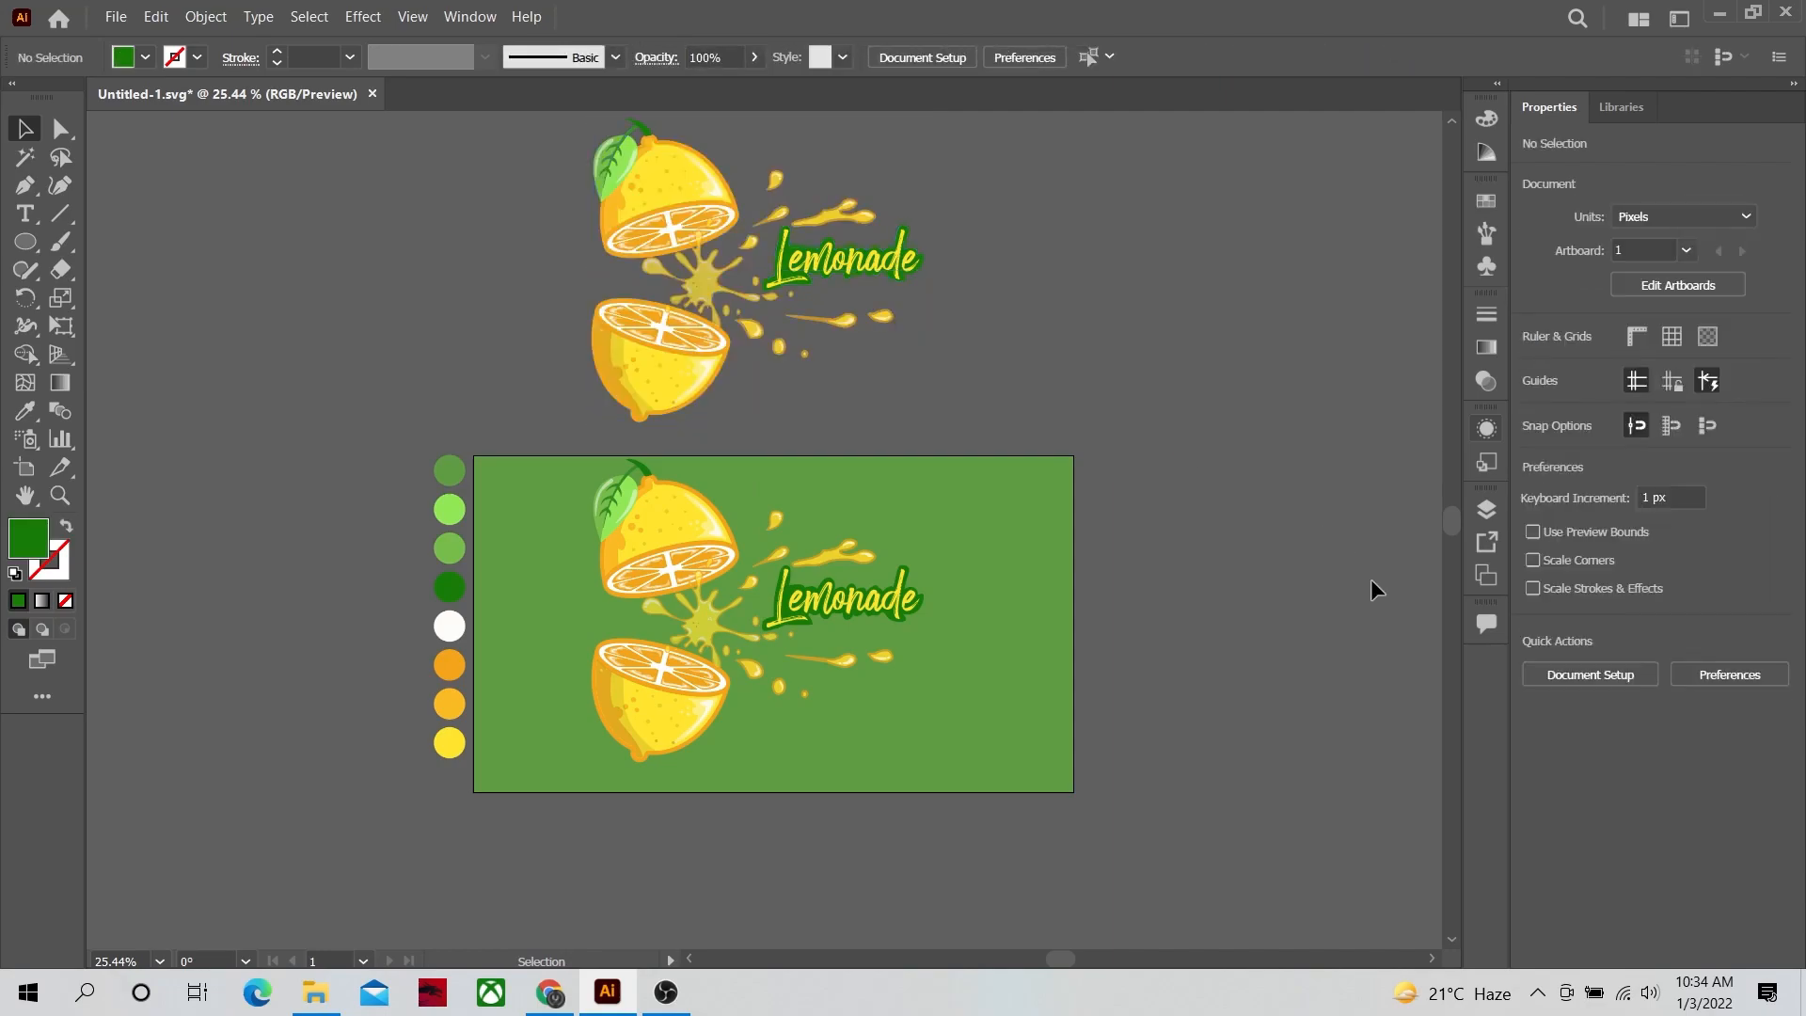
Step: Unite the copied artwork above the artboard into a single silhouette
left_click(851, 267)
left_click(1539, 668)
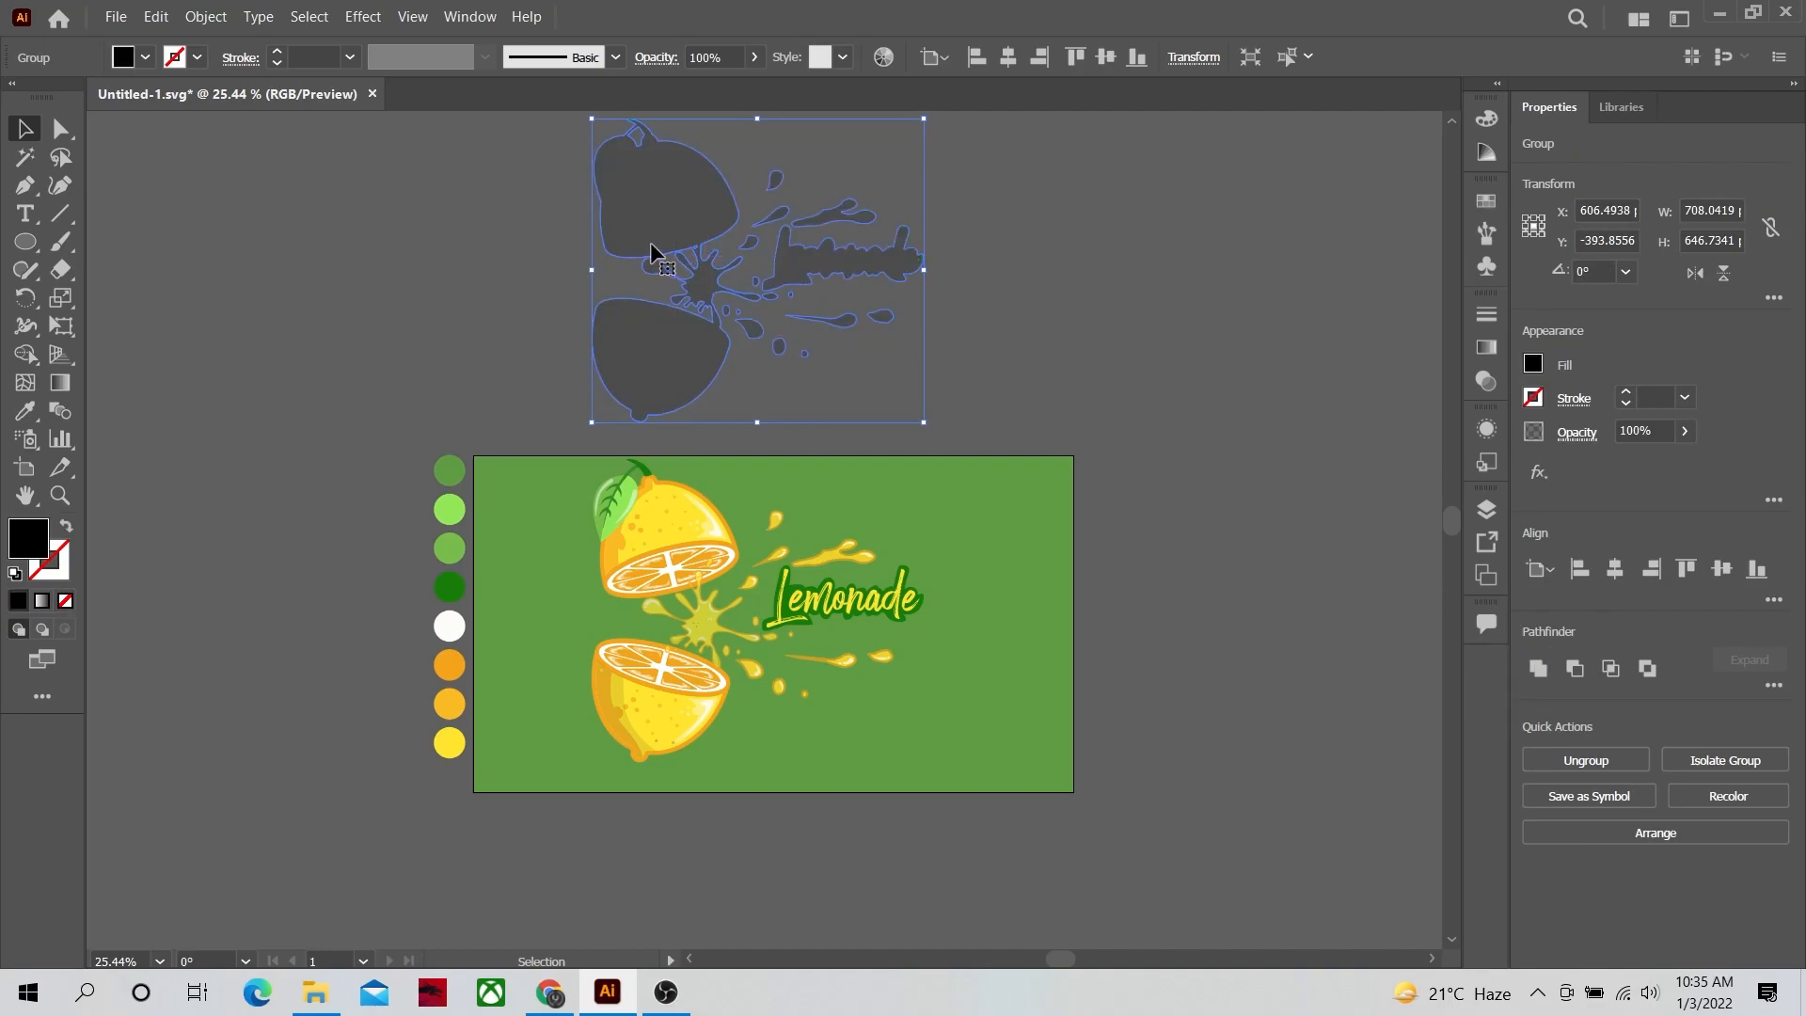
Step: Undo the last few changes made after uniting the copied artwork
key("ctrl+z")
key("ctrl+z")
key("ctrl+z")
key("ctrl+z")
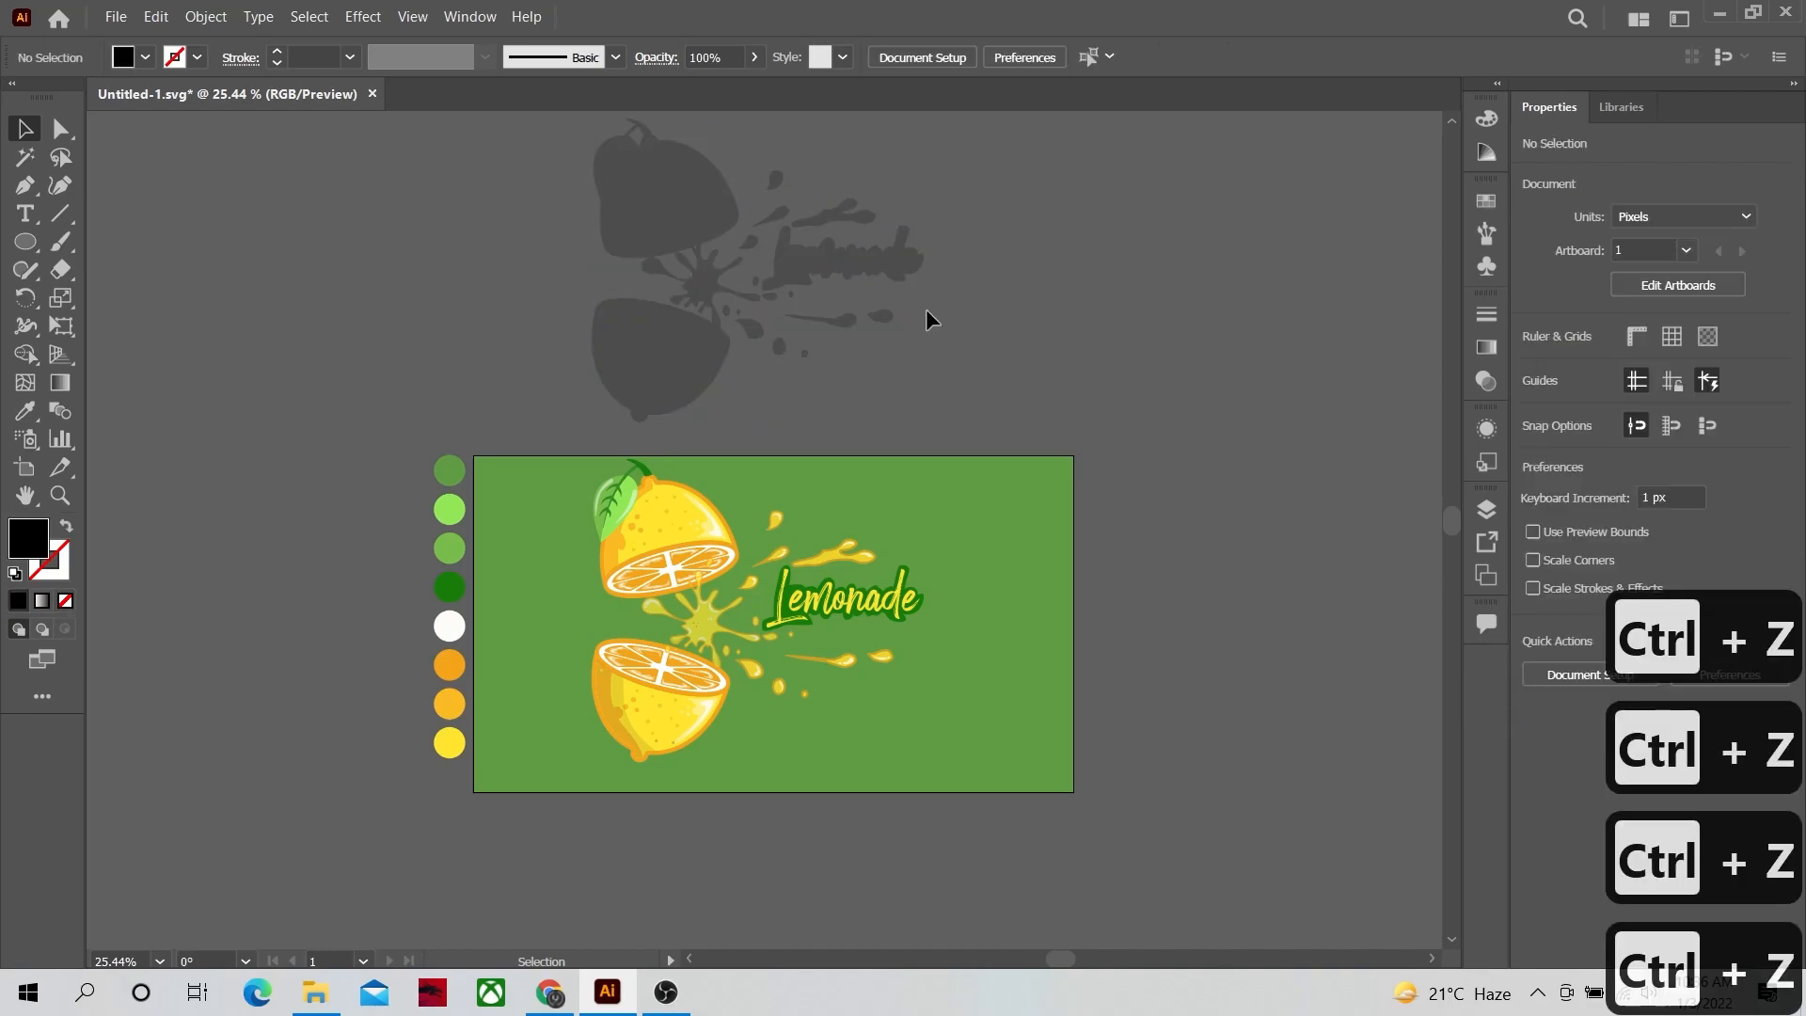
Step: Offset the path of the silhouette above the artboard outward by 10 px with miter joins
left_click(664, 230)
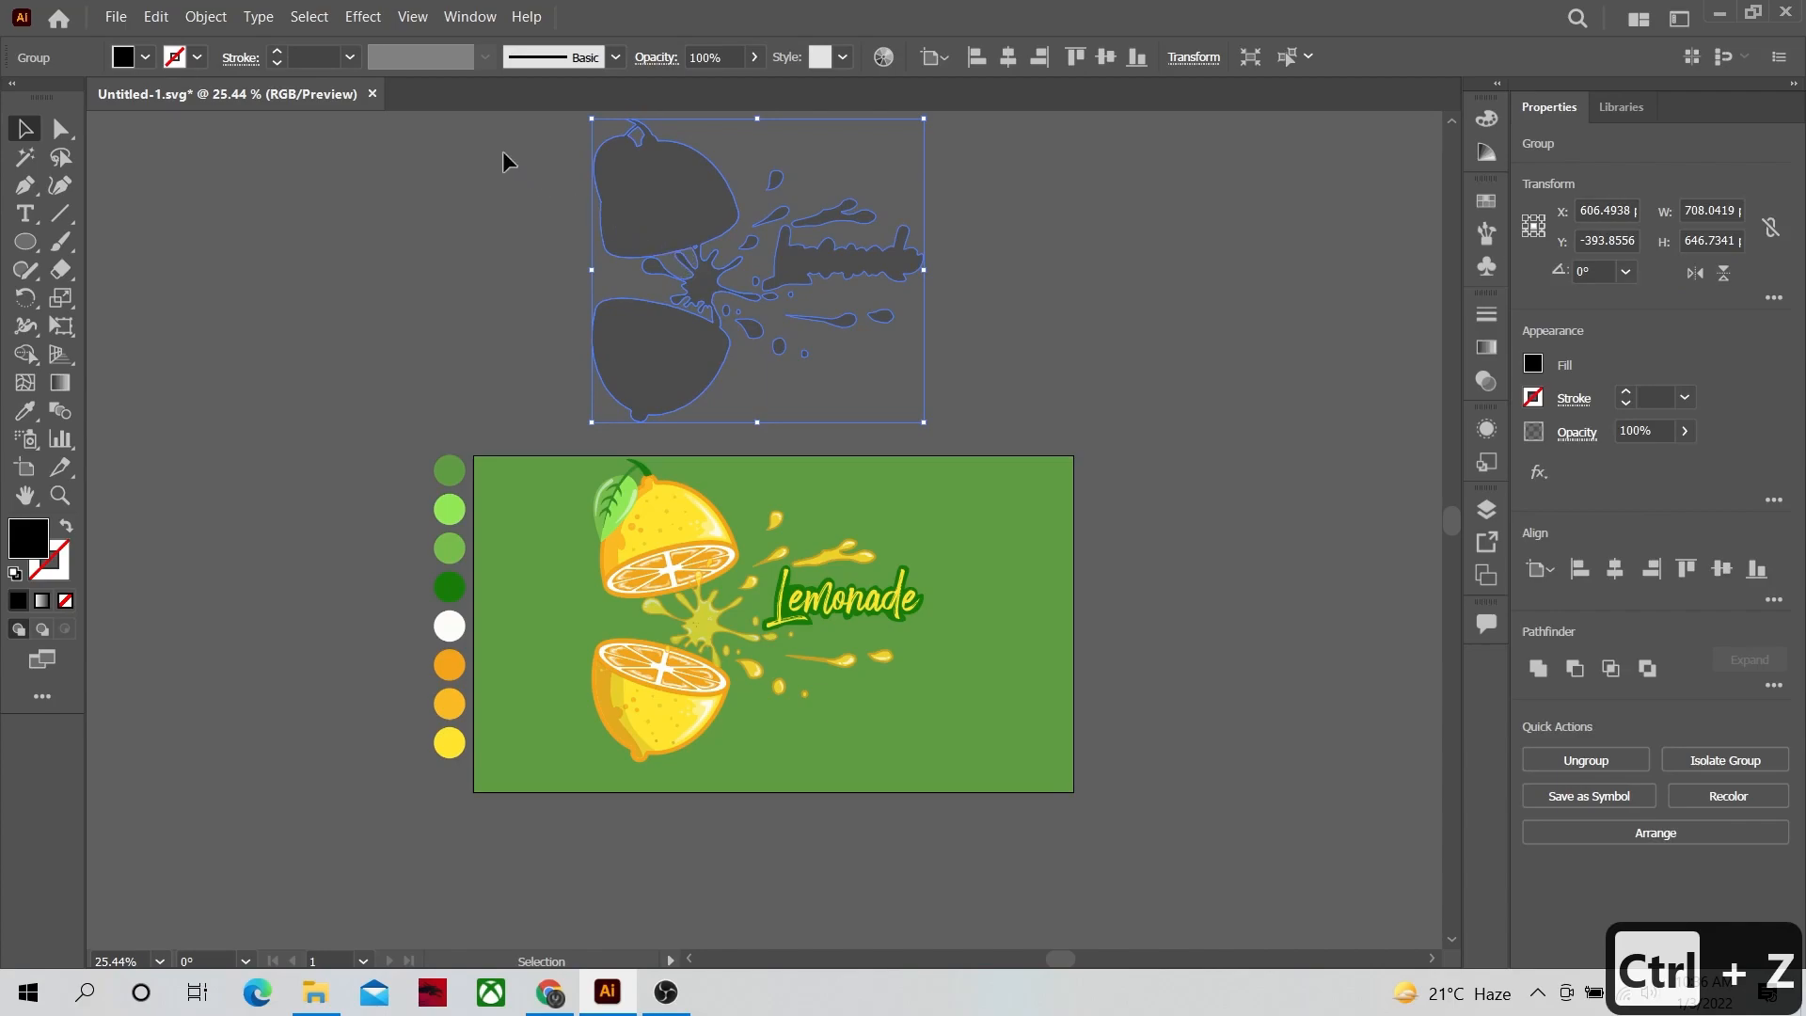
left_click(229, 20)
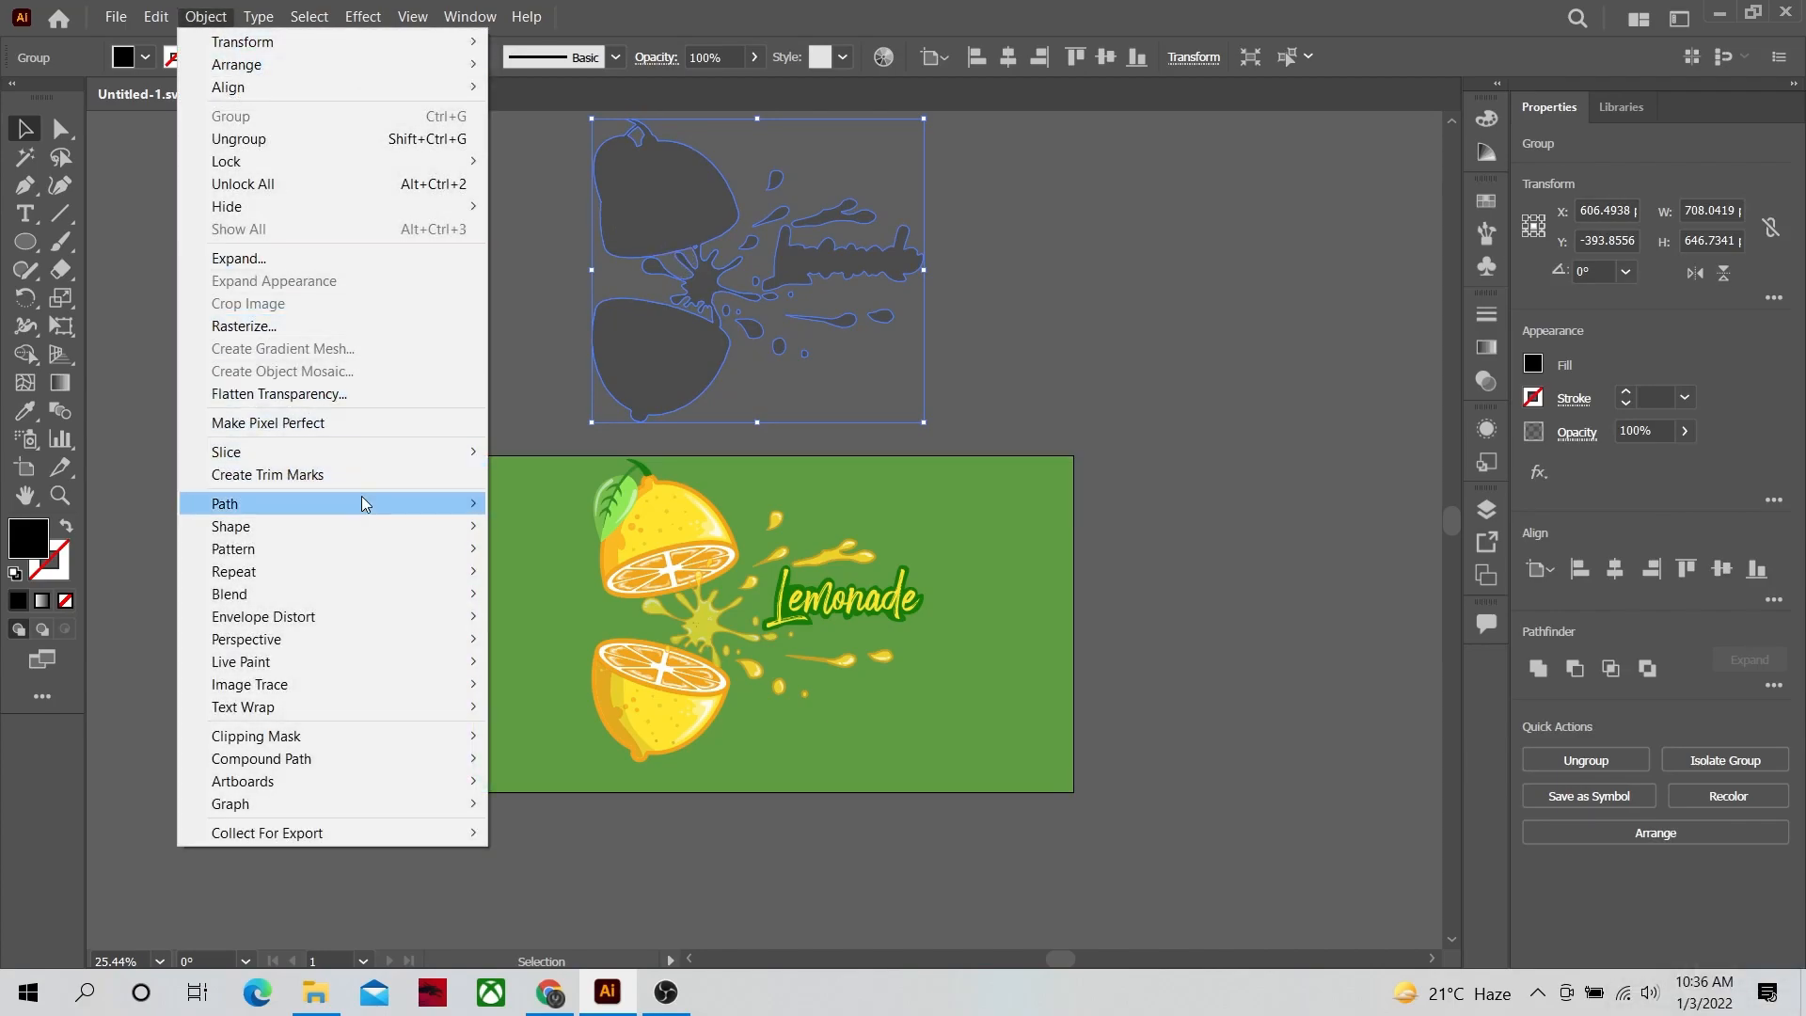
mouse_move(365, 506)
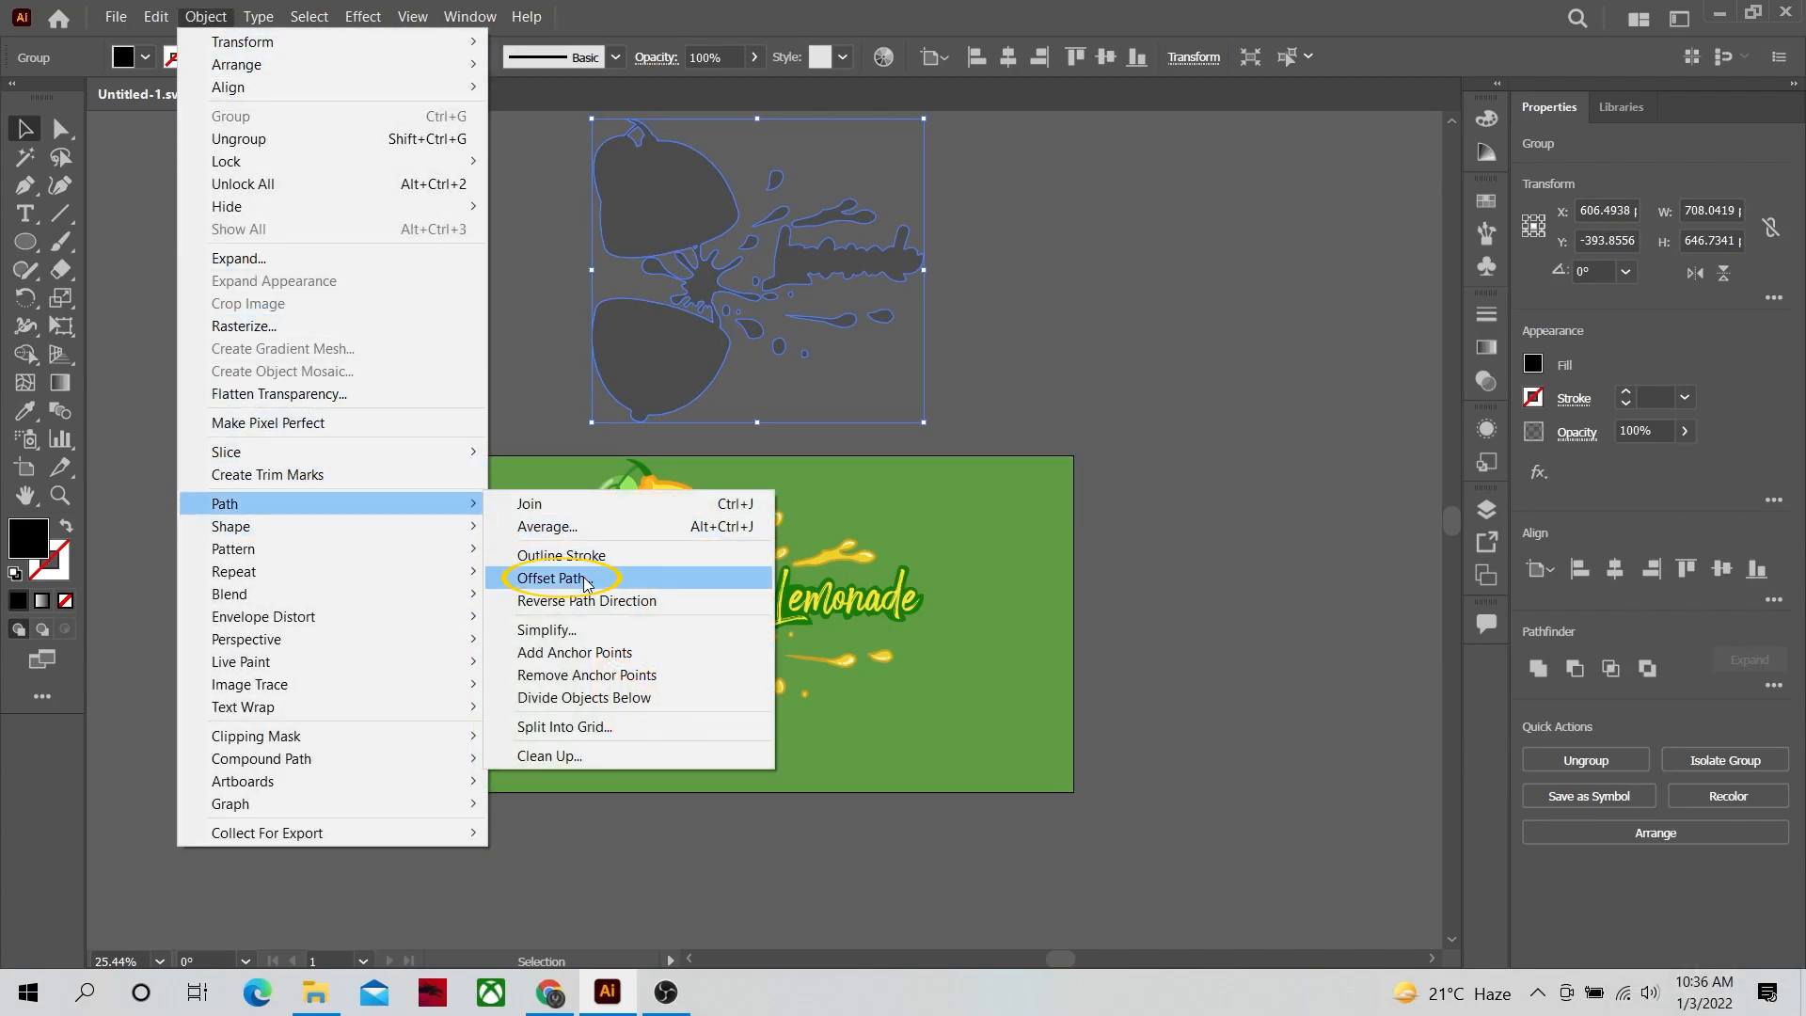
left_click(551, 578)
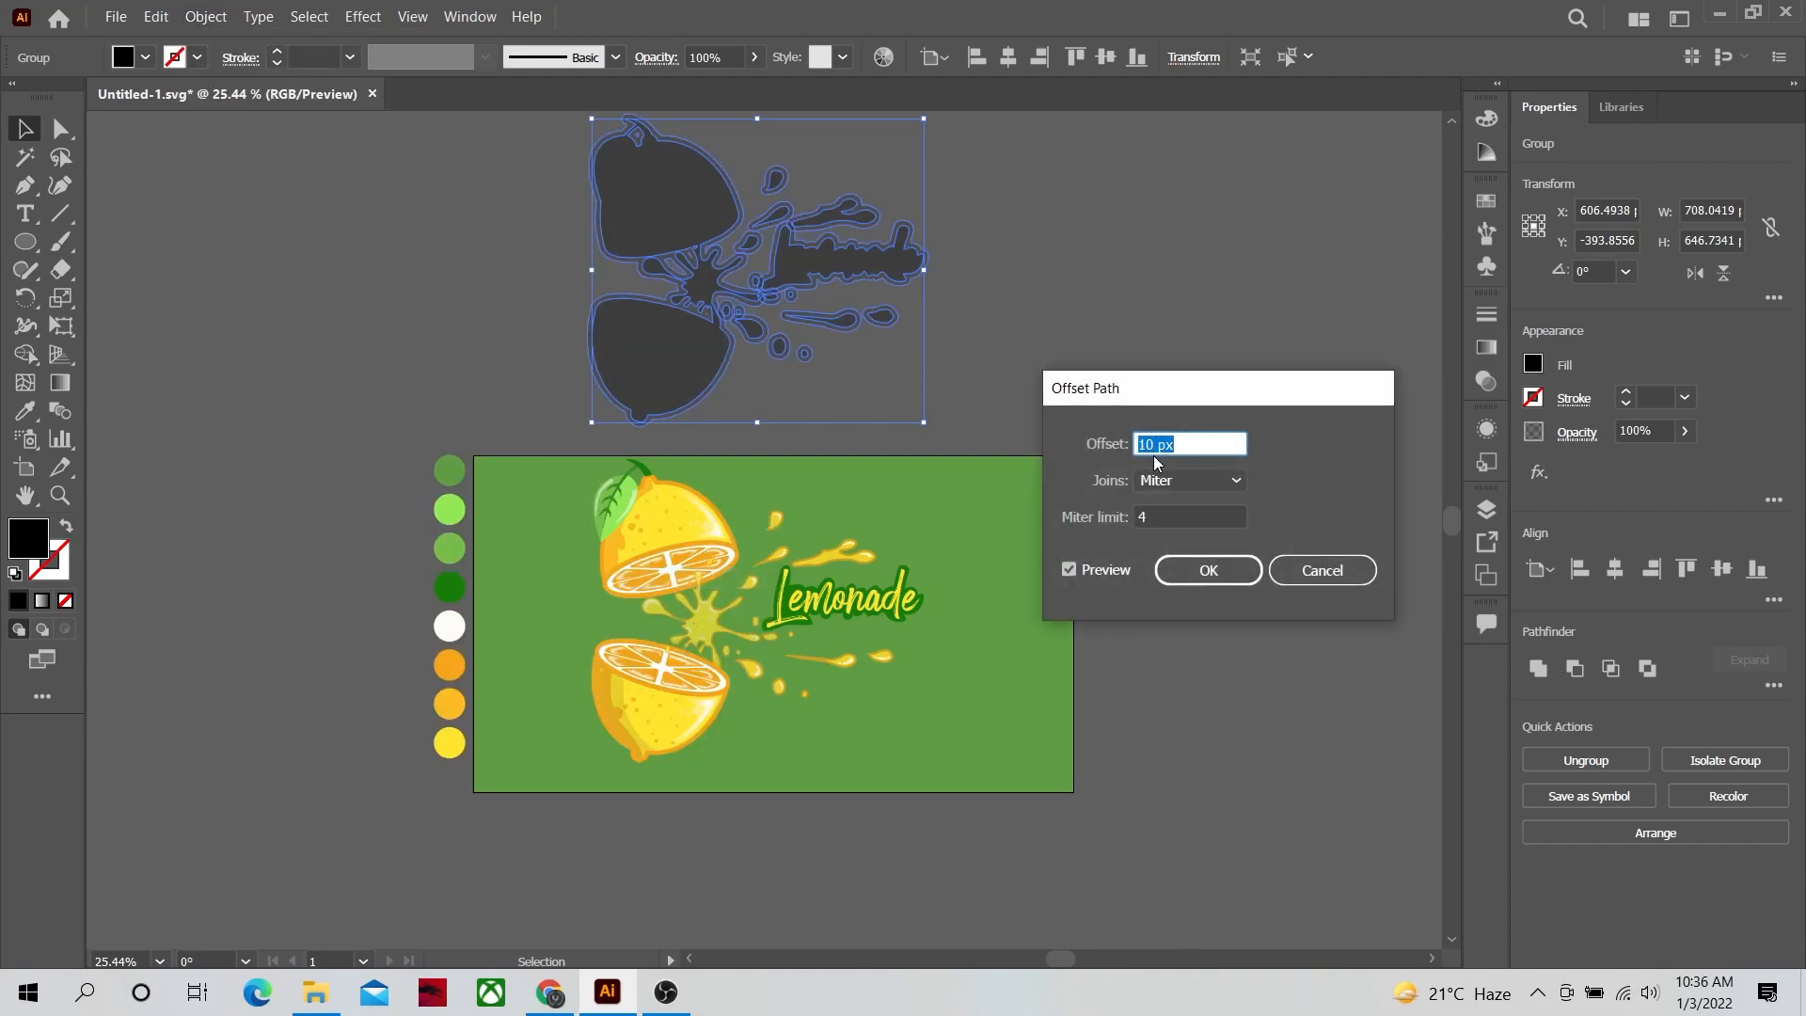
type("10")
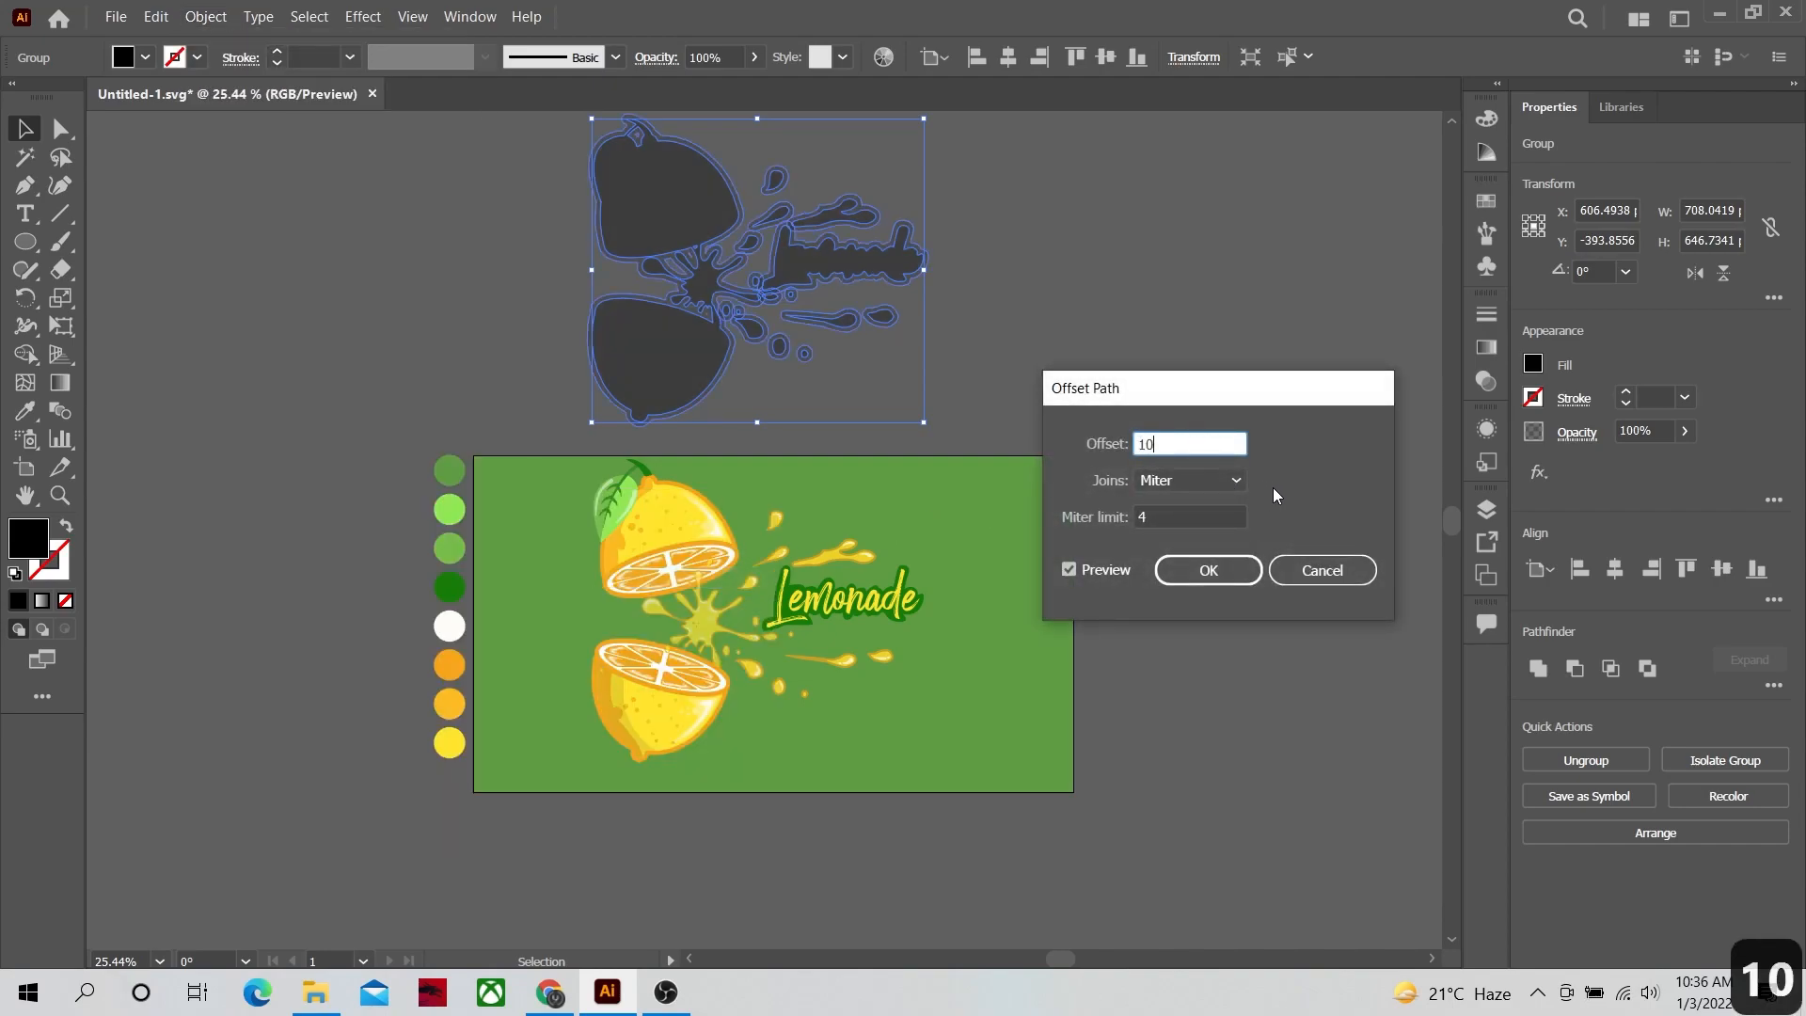
left_click(1233, 573)
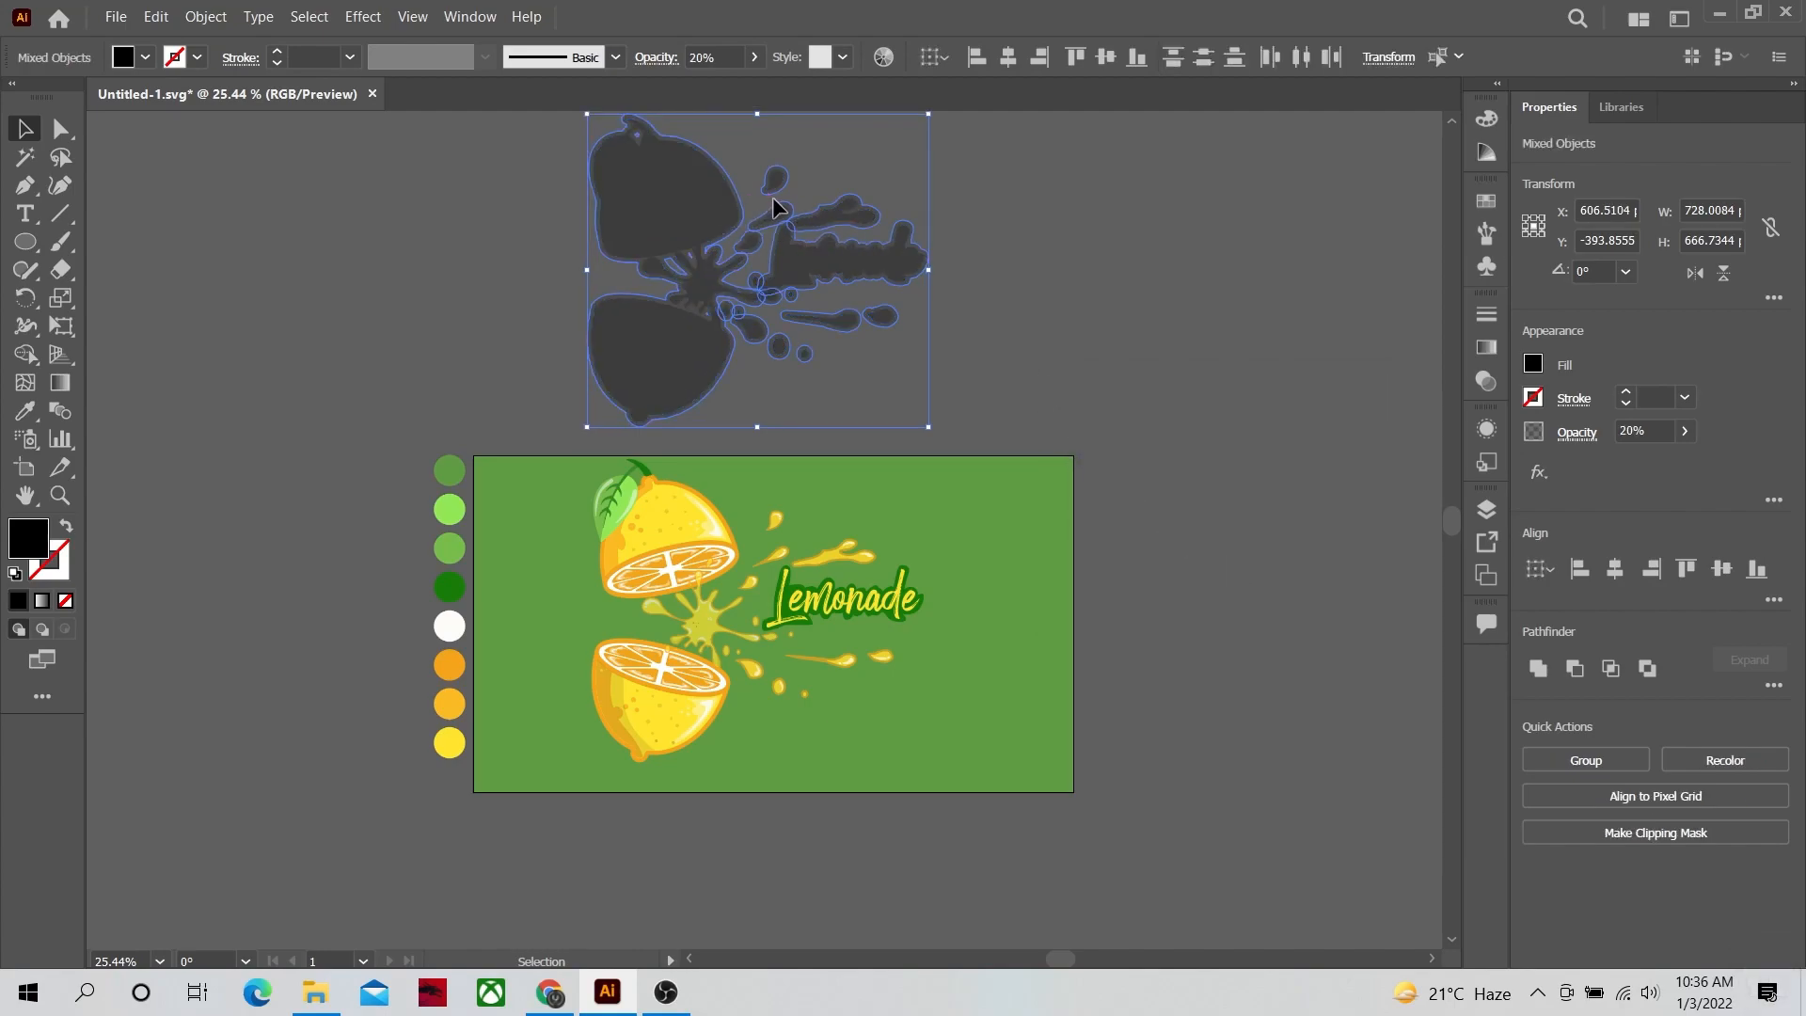
Step: Move the offset shapes beside the original silhouette and unite them into one outline shape
left_click_drag(741, 202, 1119, 205)
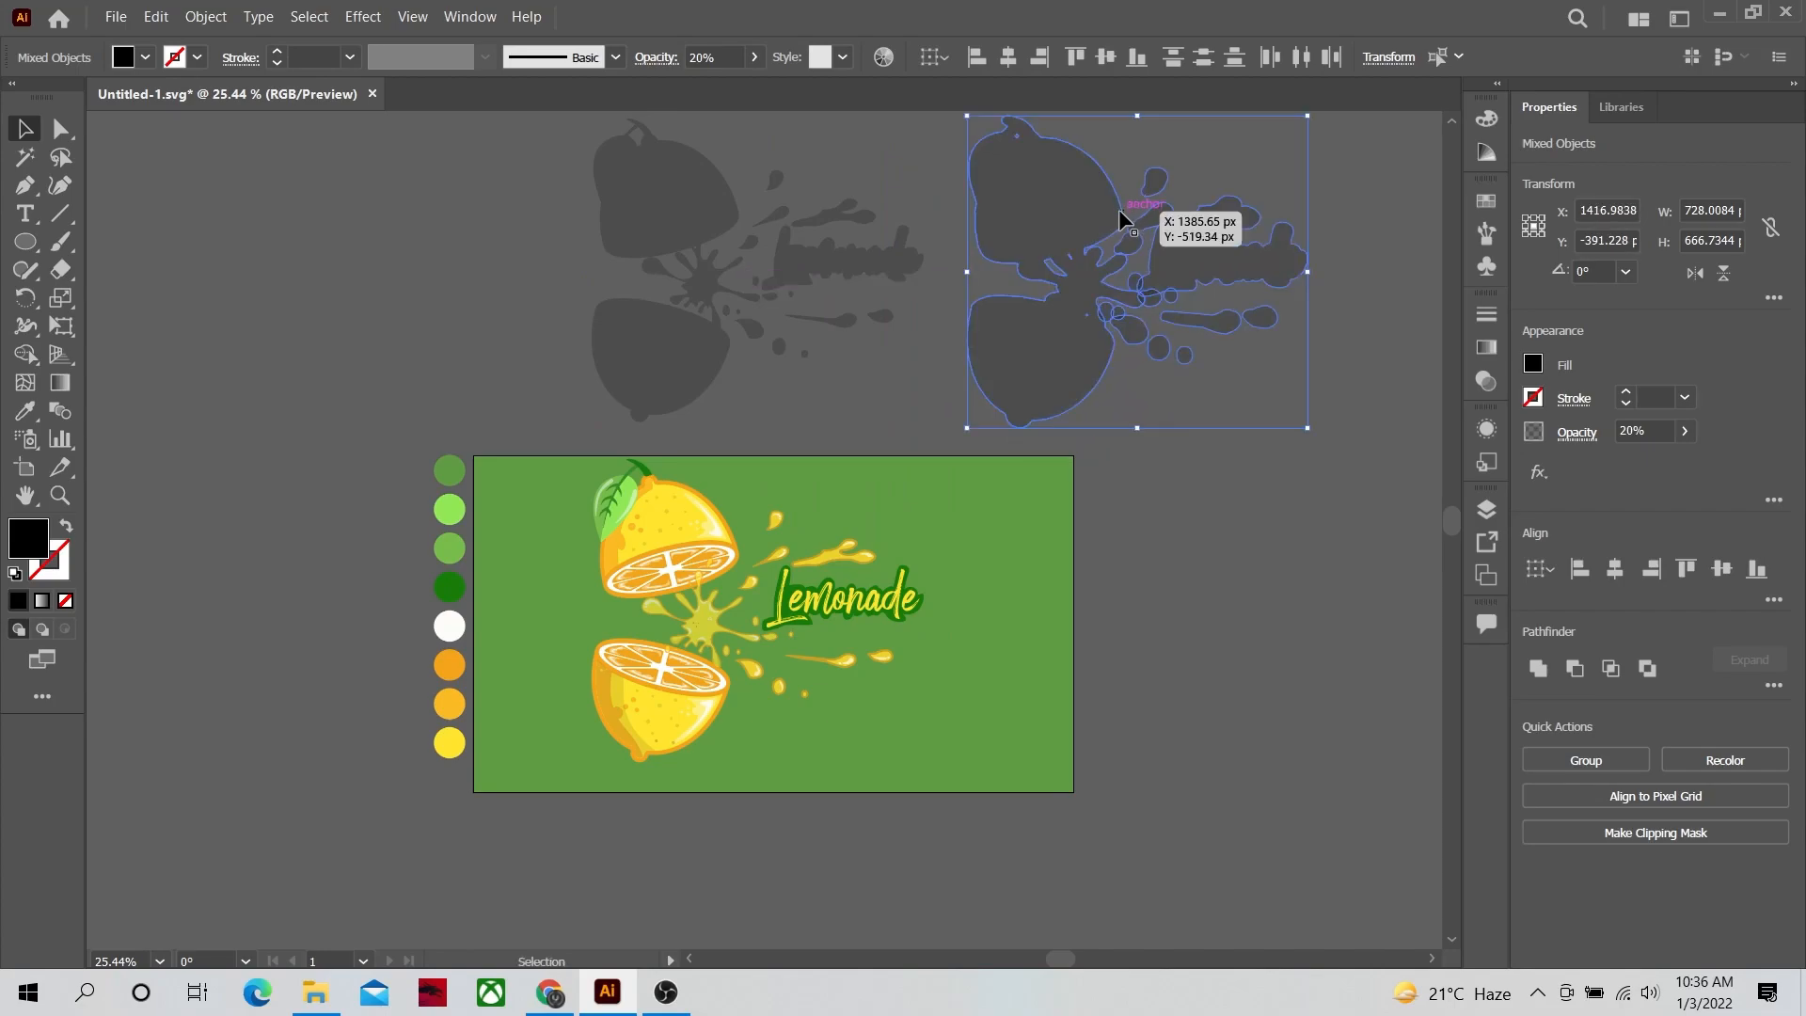
left_click(1546, 679)
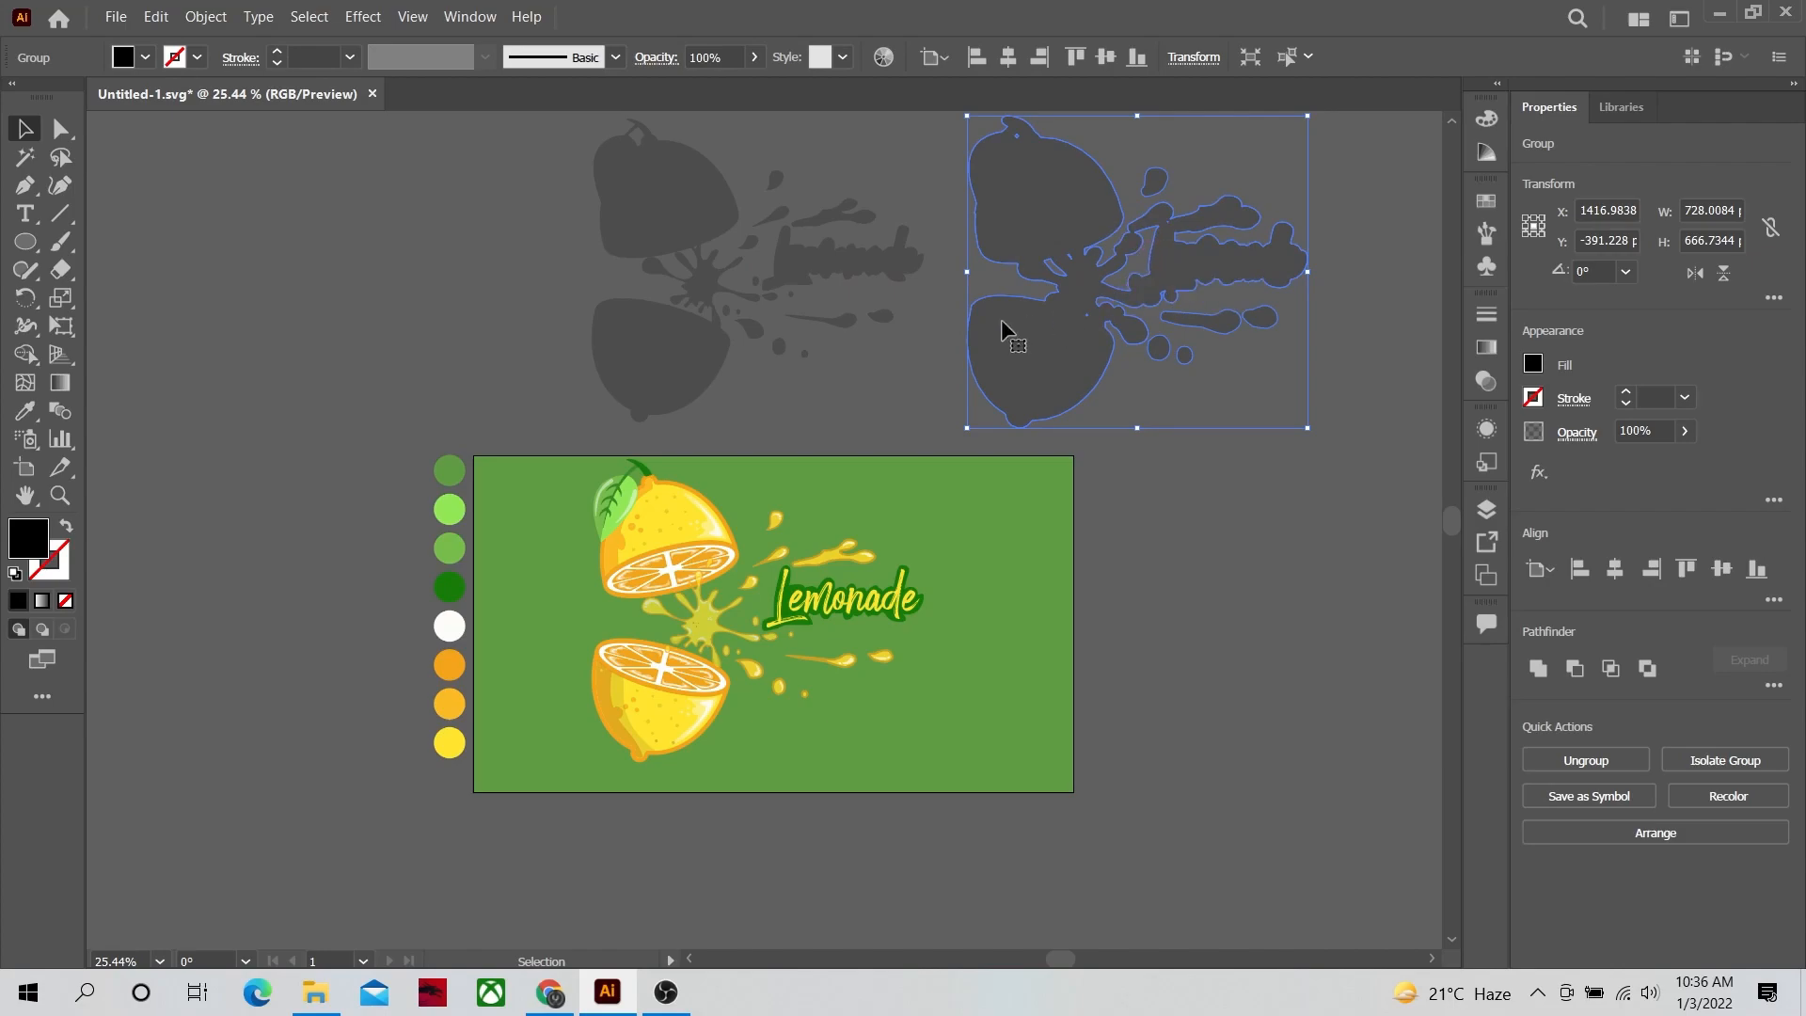
Step: Fill the united offset silhouette with the white from the color palette circles
left_click(36, 411)
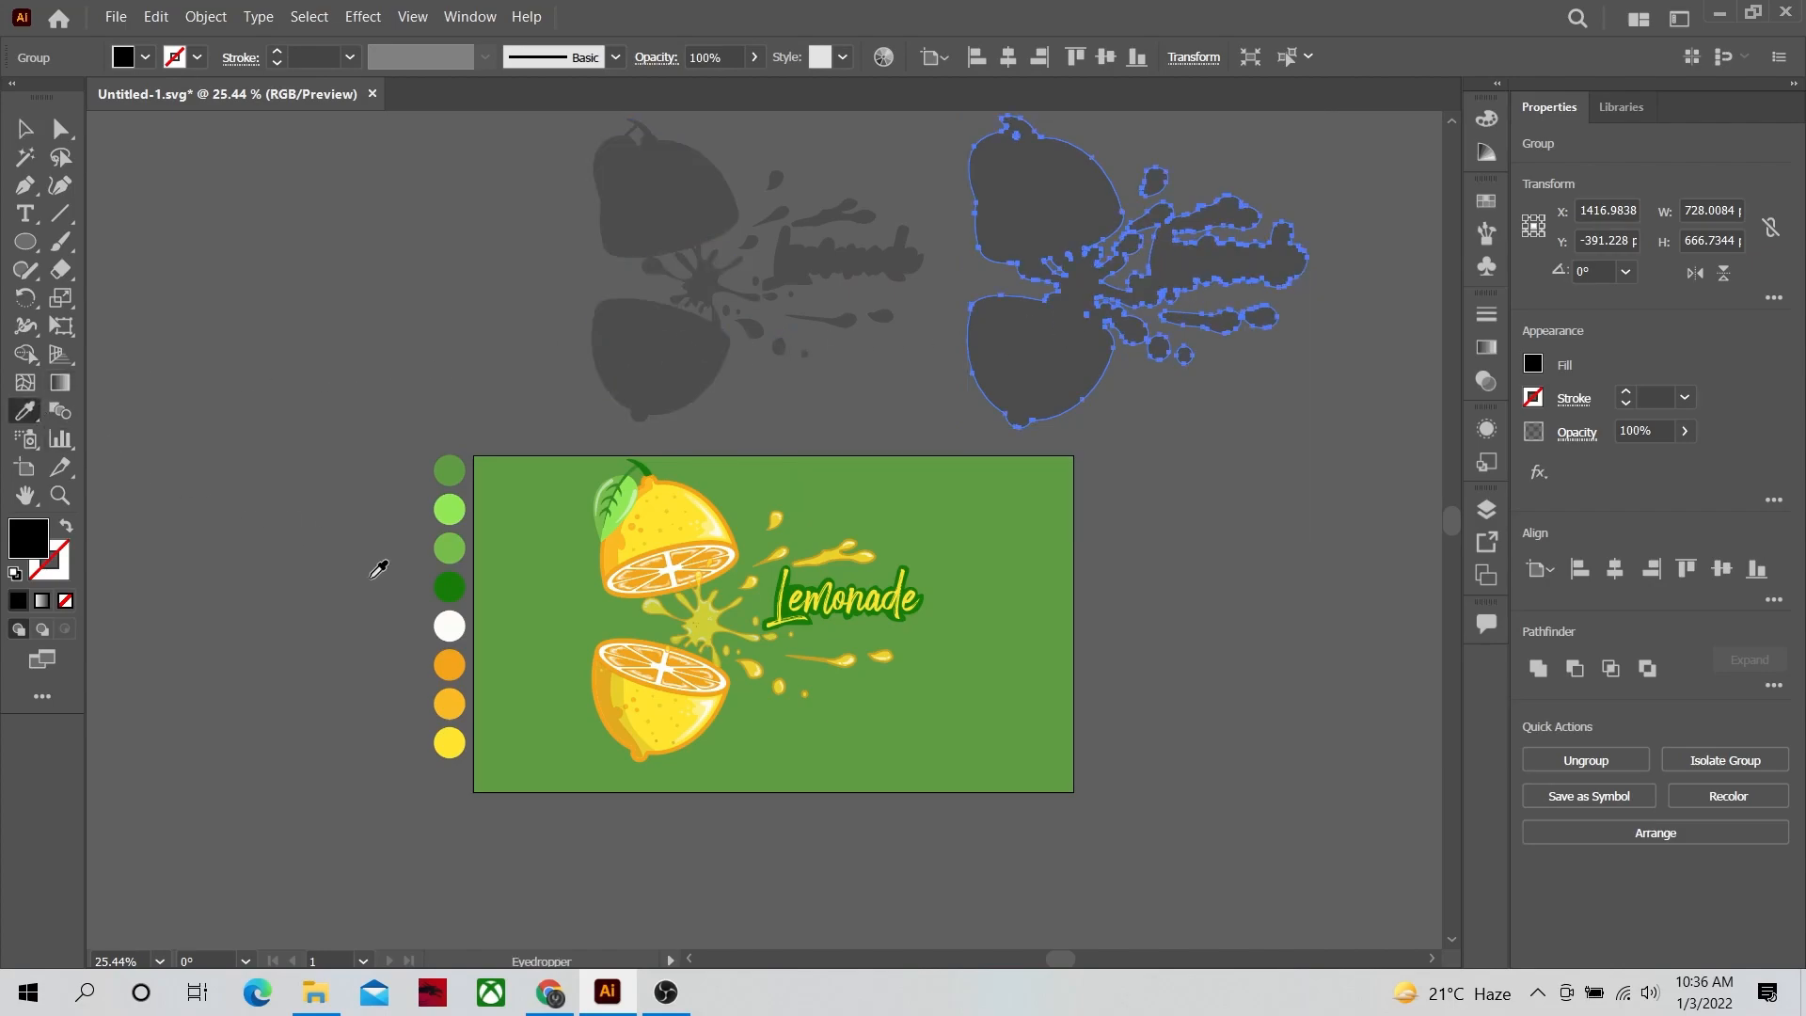
left_click(447, 617)
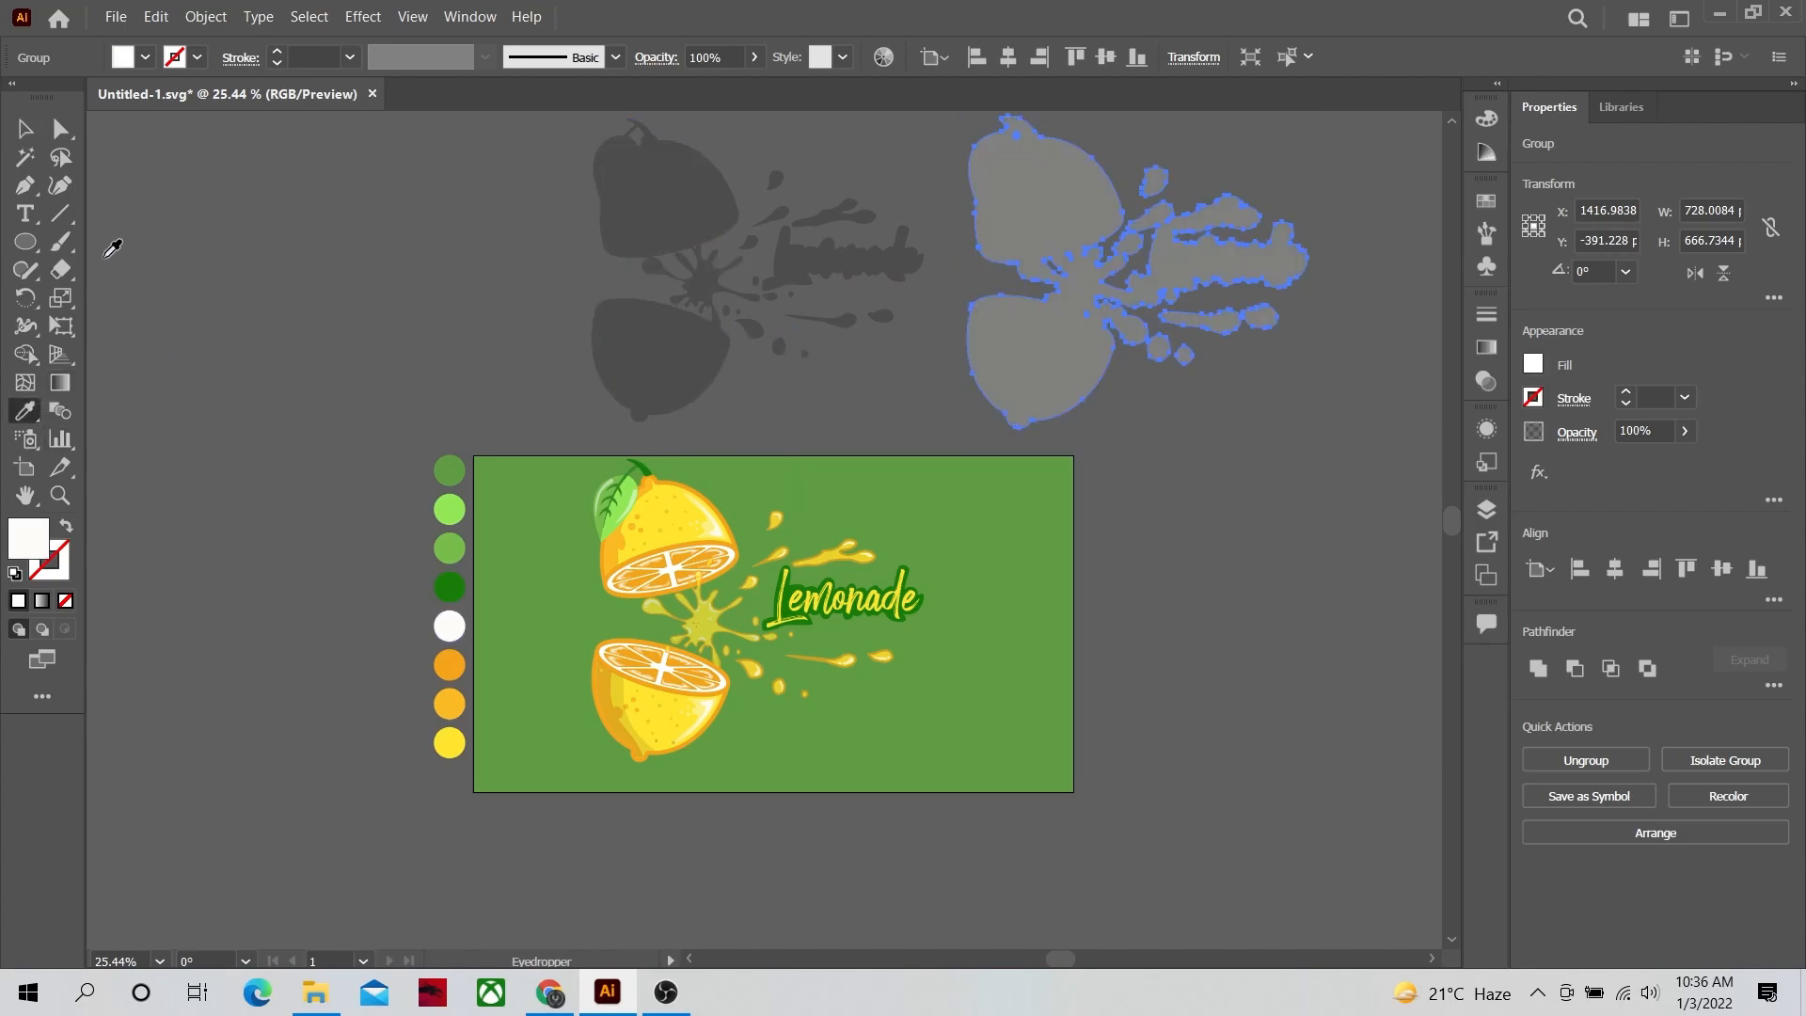
left_click(25, 129)
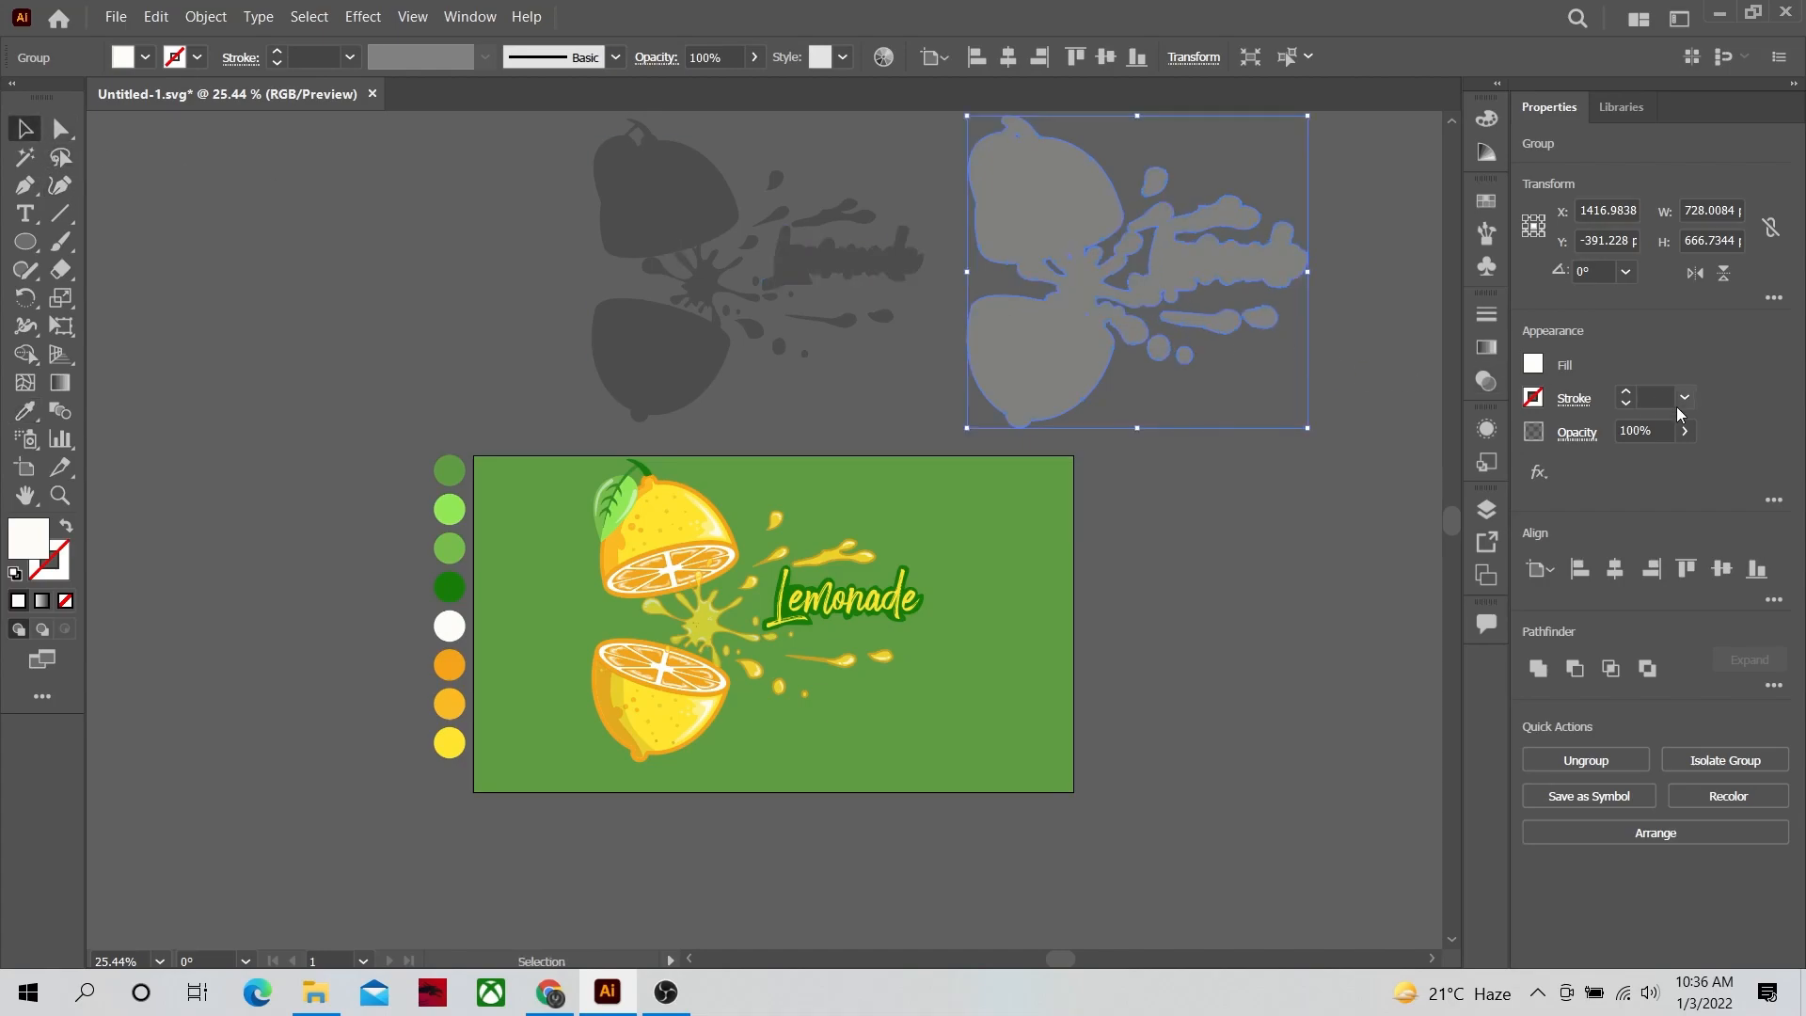
Step: Delete the original dark silhouette above the artboard, keeping the offset white one
left_click(1359, 386)
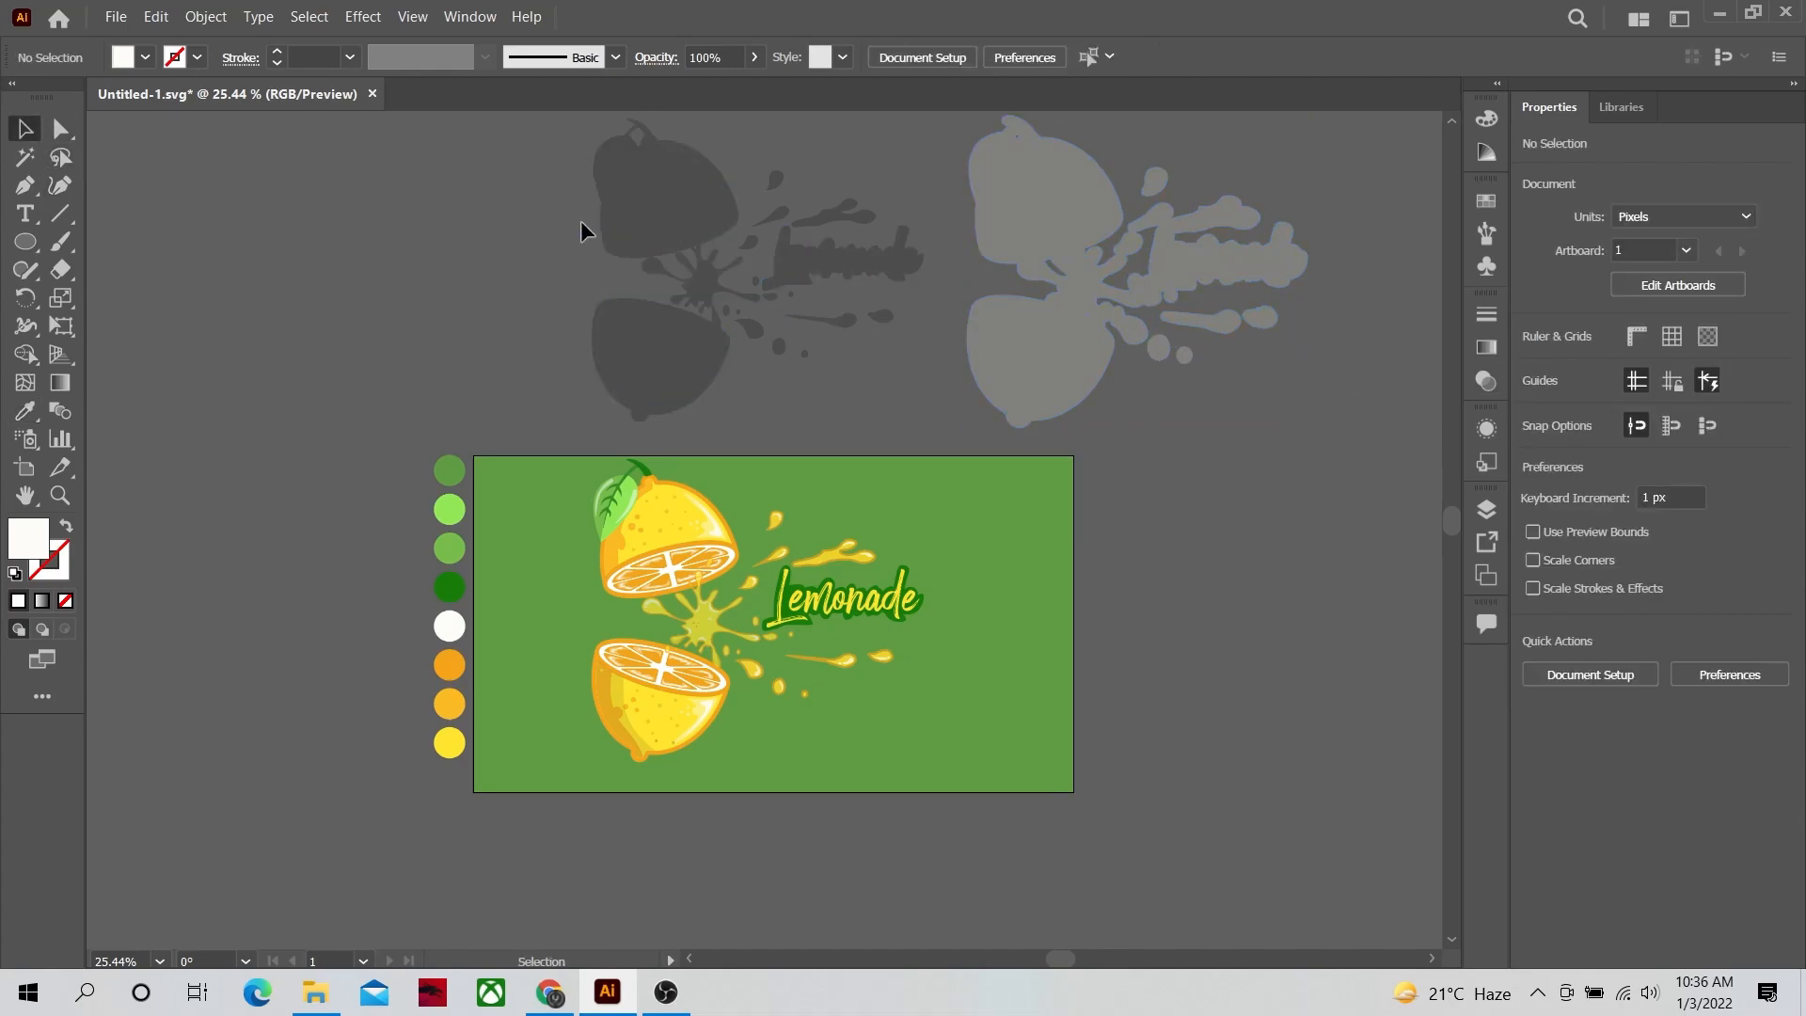
left_click(894, 416)
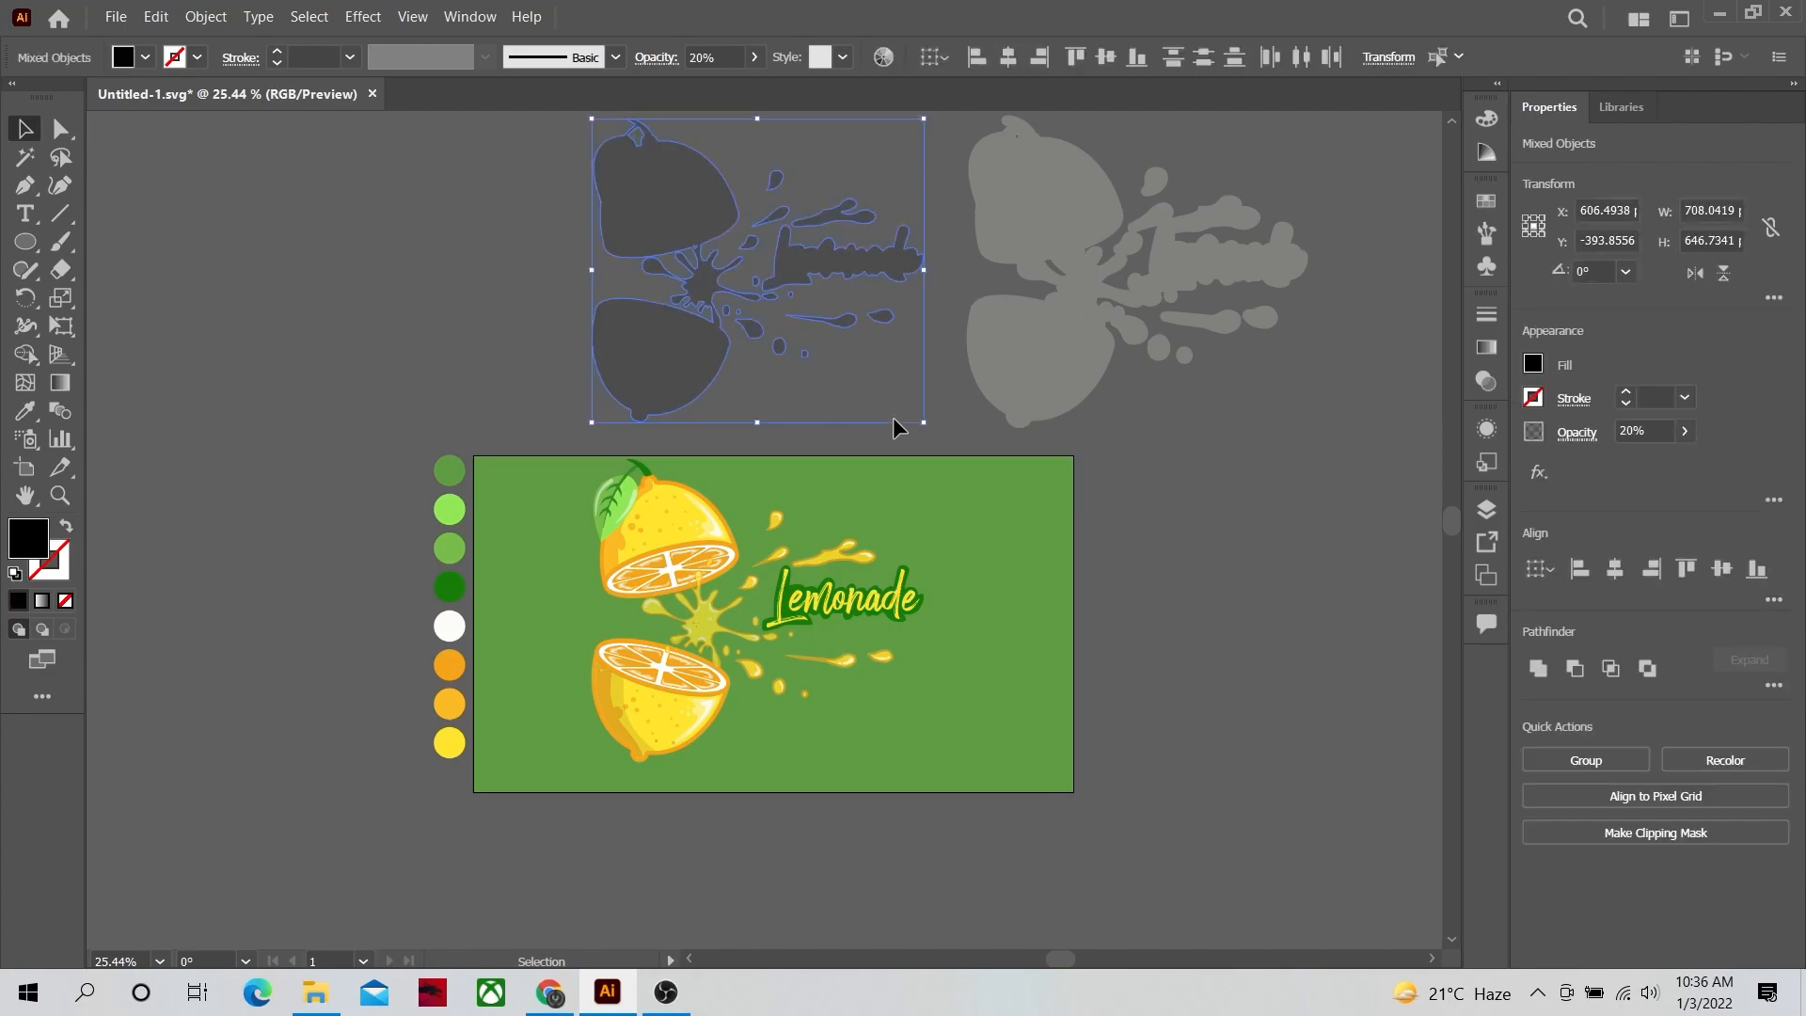
key("Delete")
Step: Move the white offset silhouette directly above the lemon artwork, ungroup it and set its opacity to 100%
left_click_drag(993, 367, 611, 372)
key("ctrl+shift+g")
key("2")
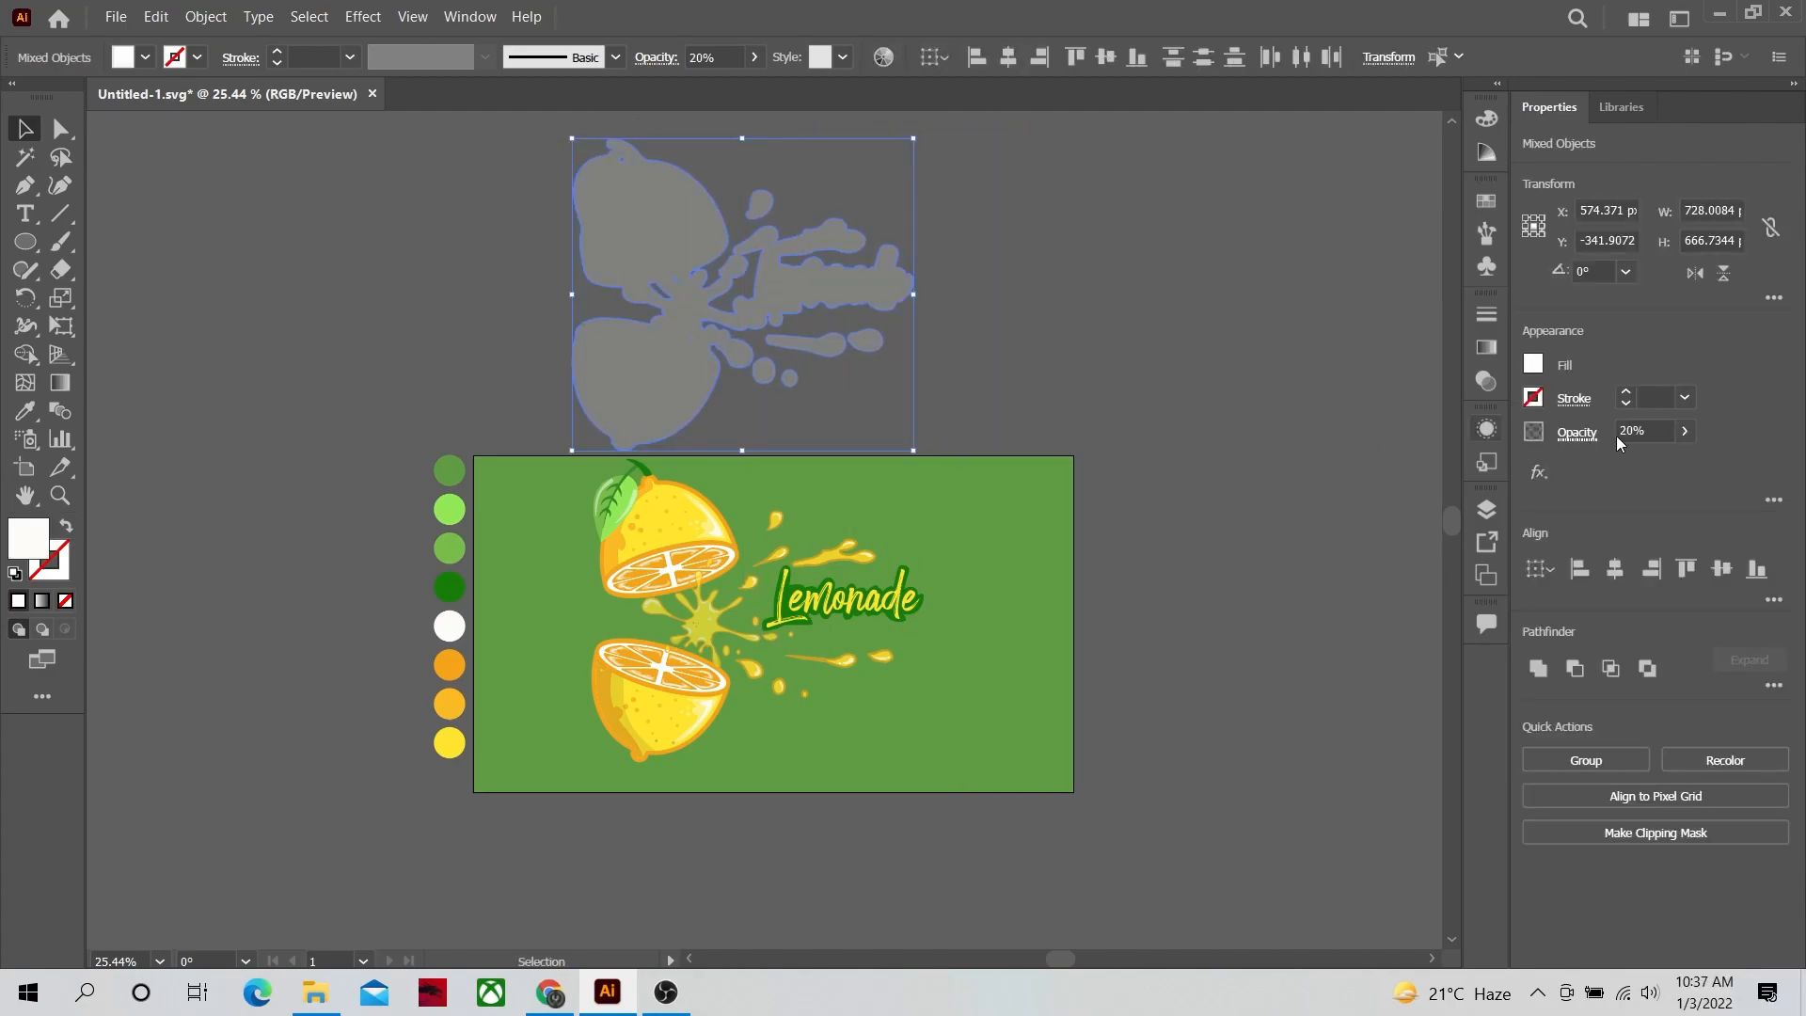
left_click(1684, 430)
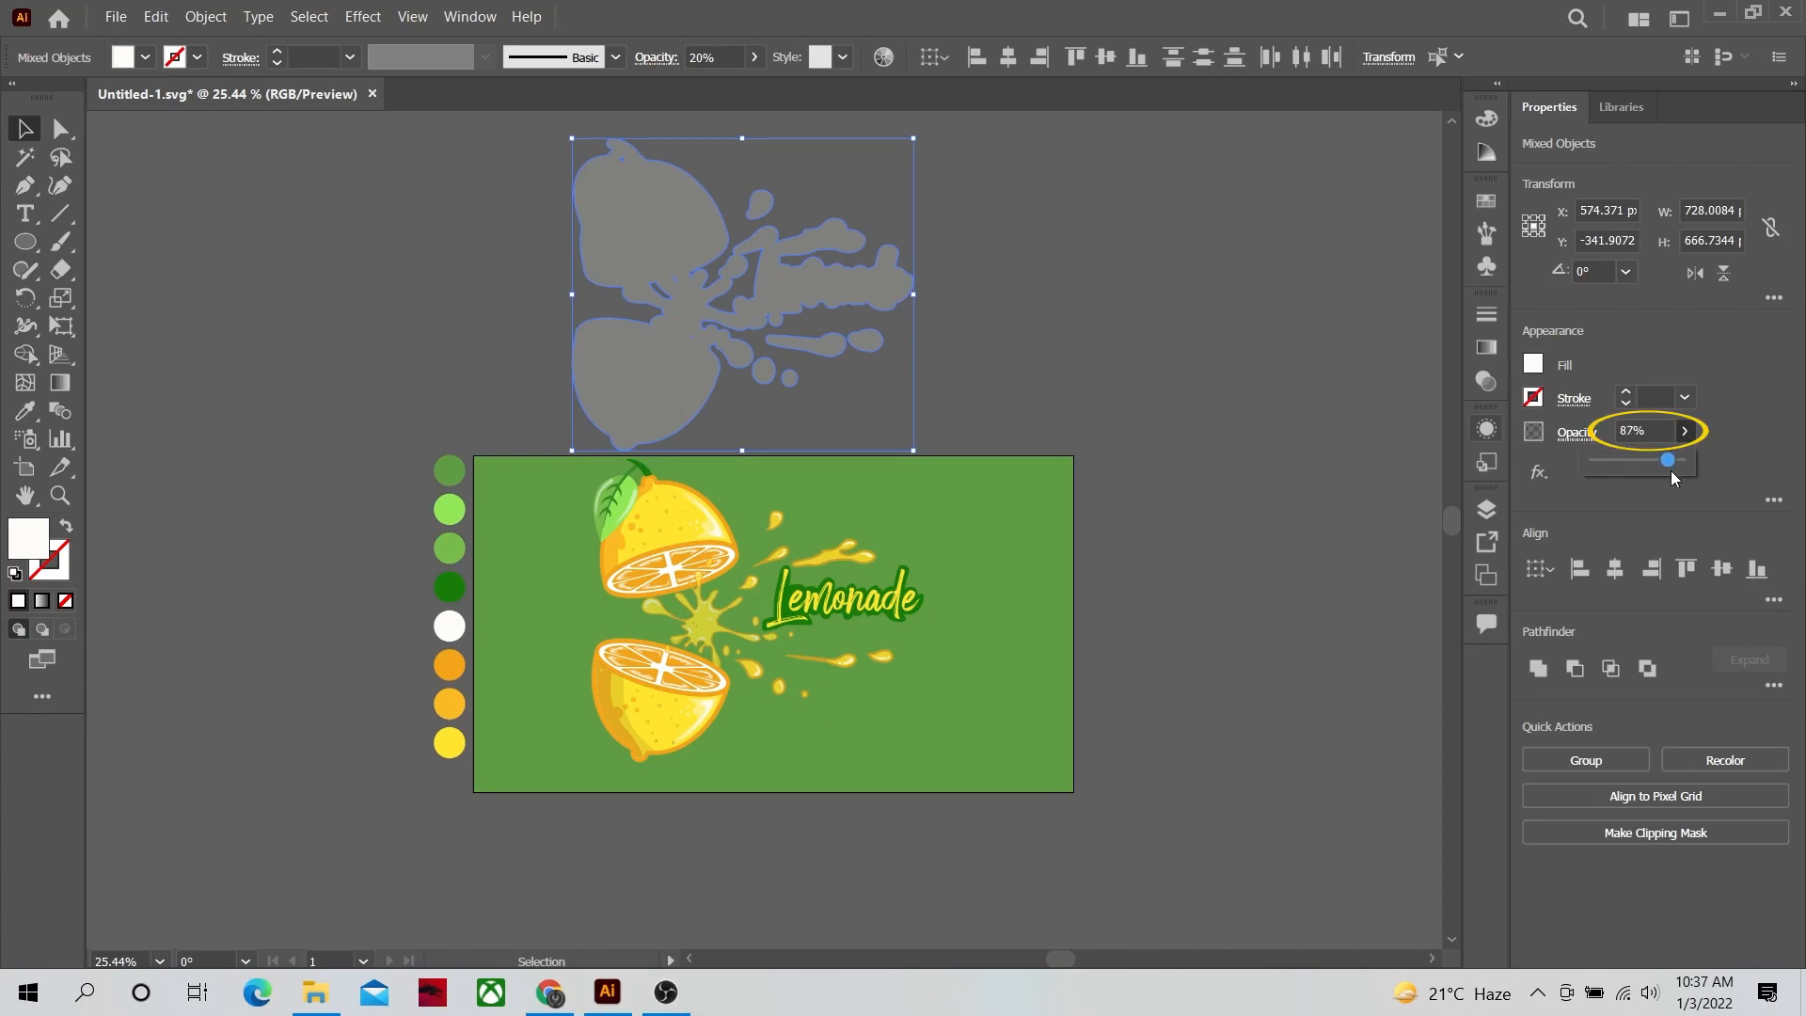
left_click(1147, 328)
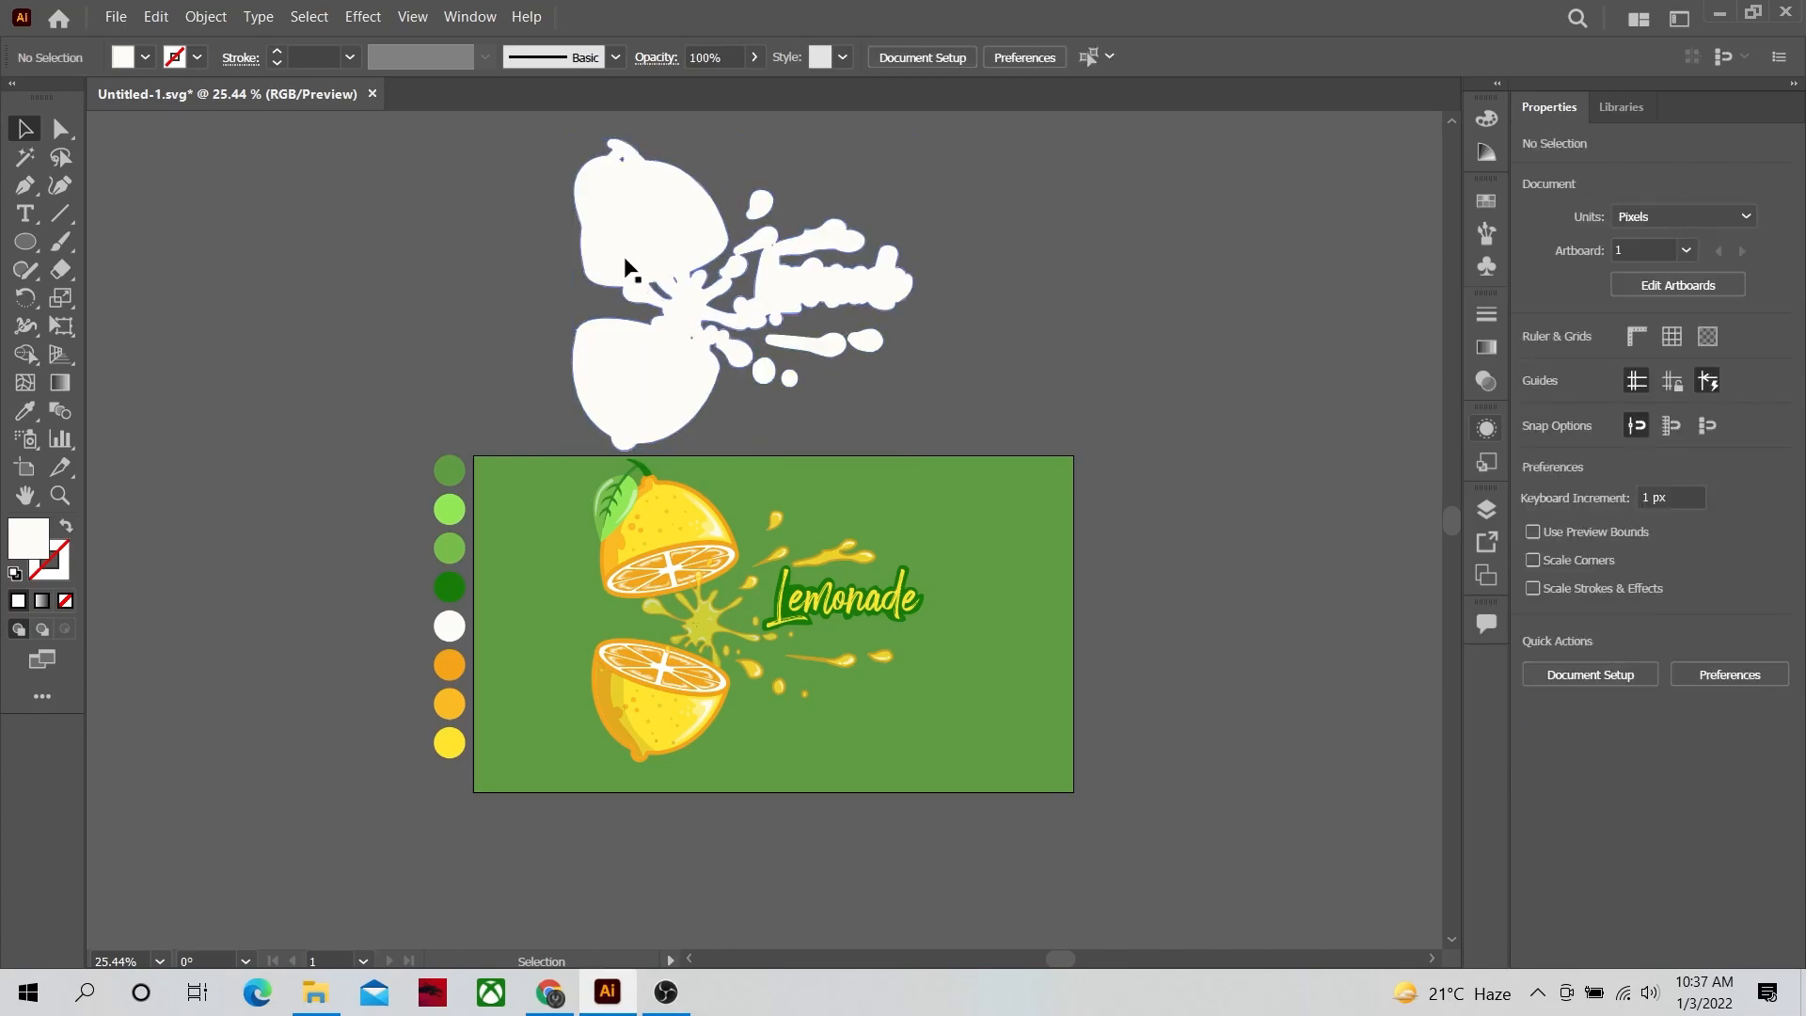
Step: Move the white silhouette onto the lemon artwork and layer it behind the artwork, just above the green background
left_click_drag(677, 253, 689, 566)
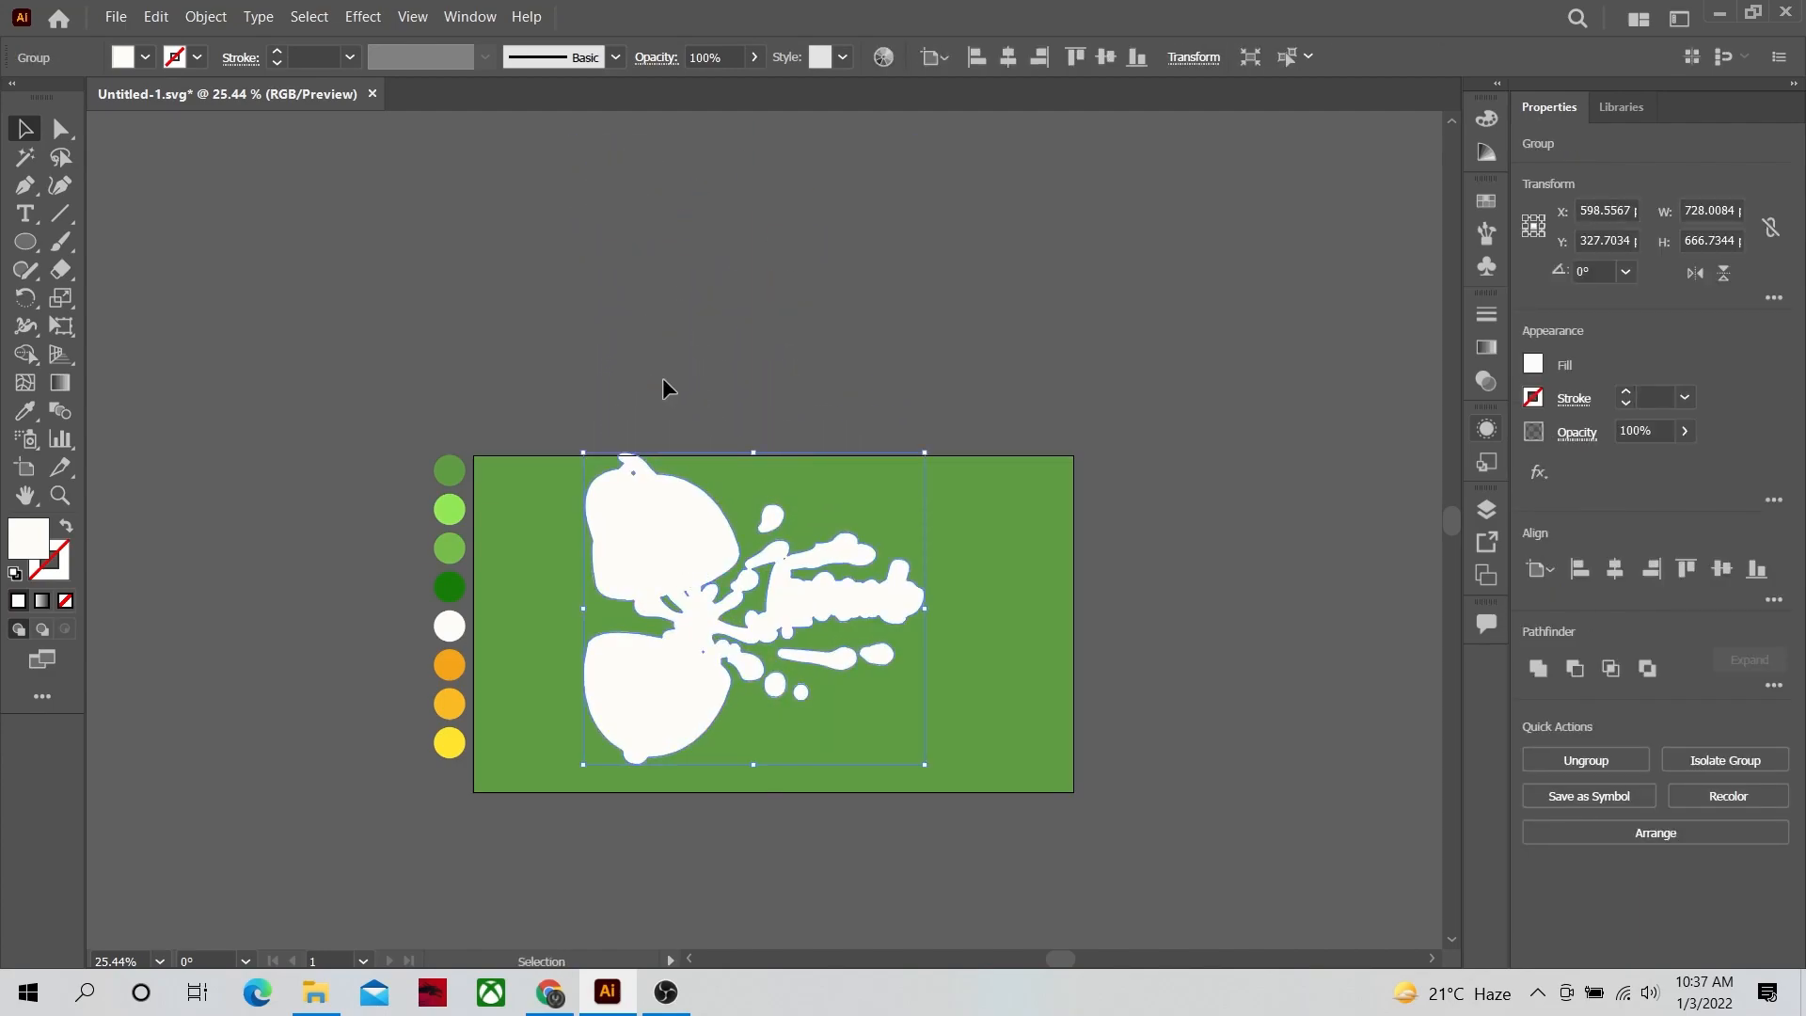
left_click(63, 499)
left_click_drag(717, 652, 950, 655)
key("space")
left_click_drag(807, 675, 807, 611)
left_click(24, 137)
right_click(424, 358)
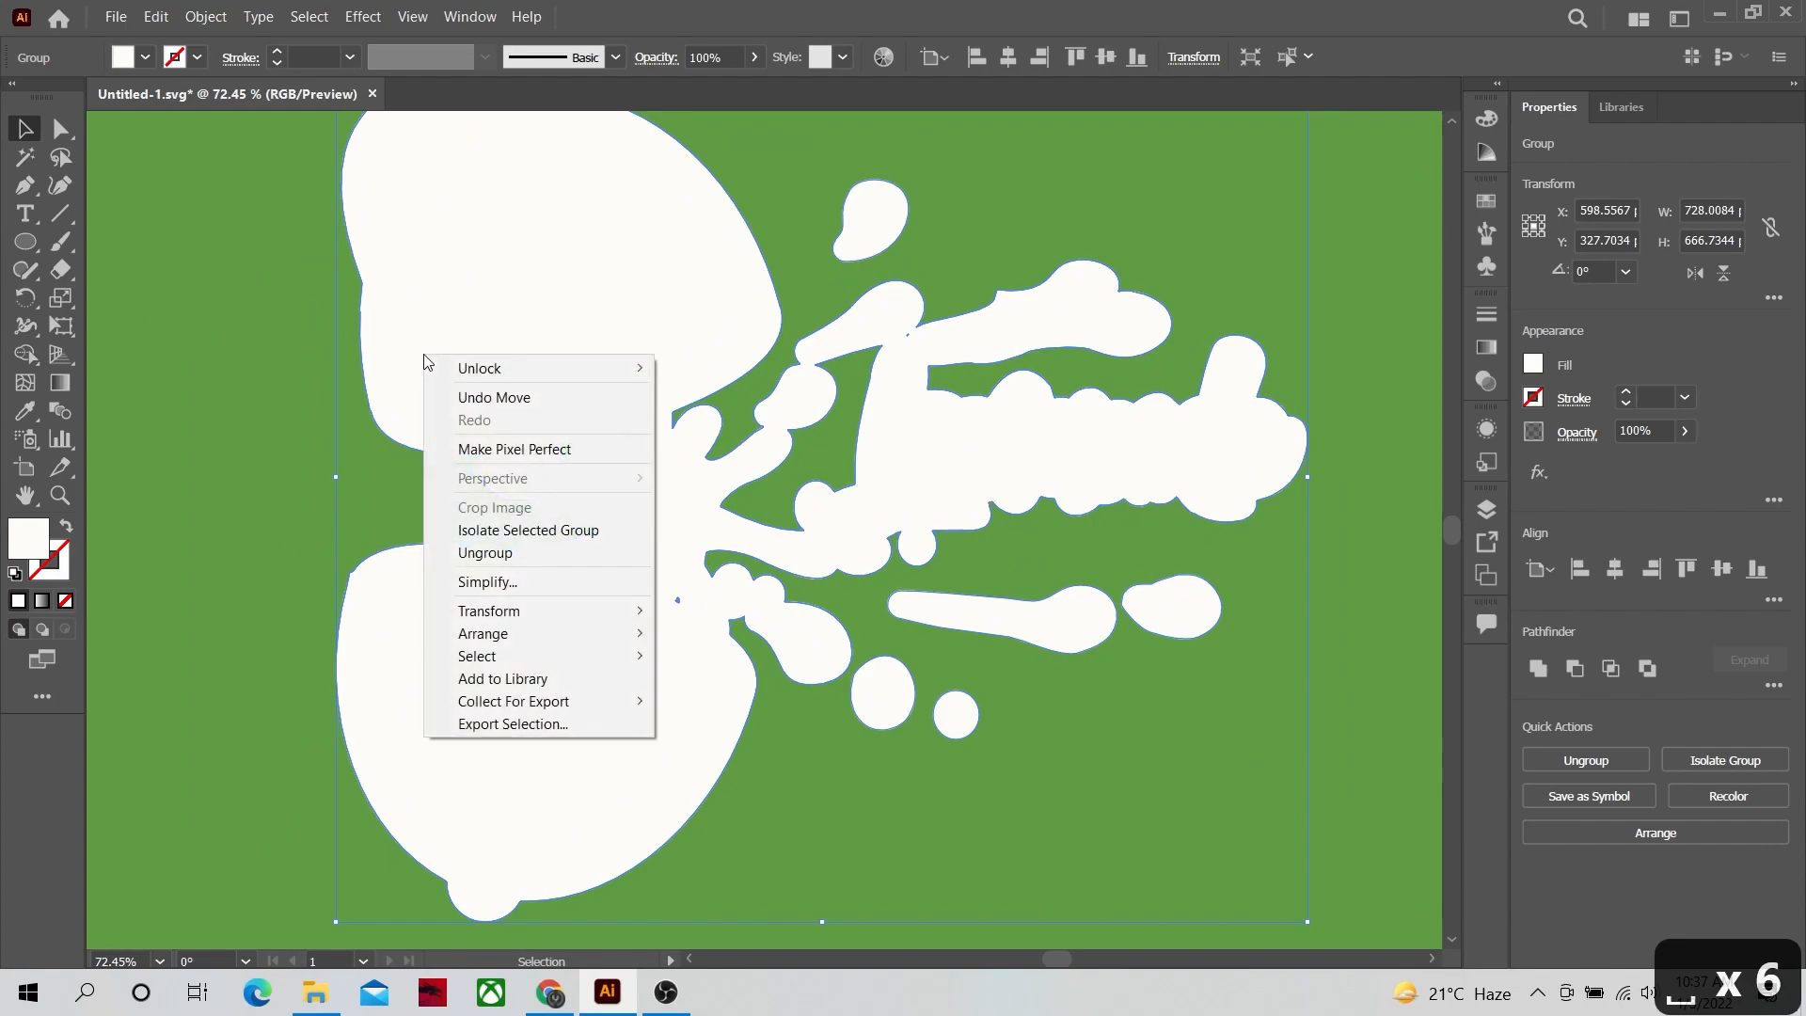
mouse_move(555, 633)
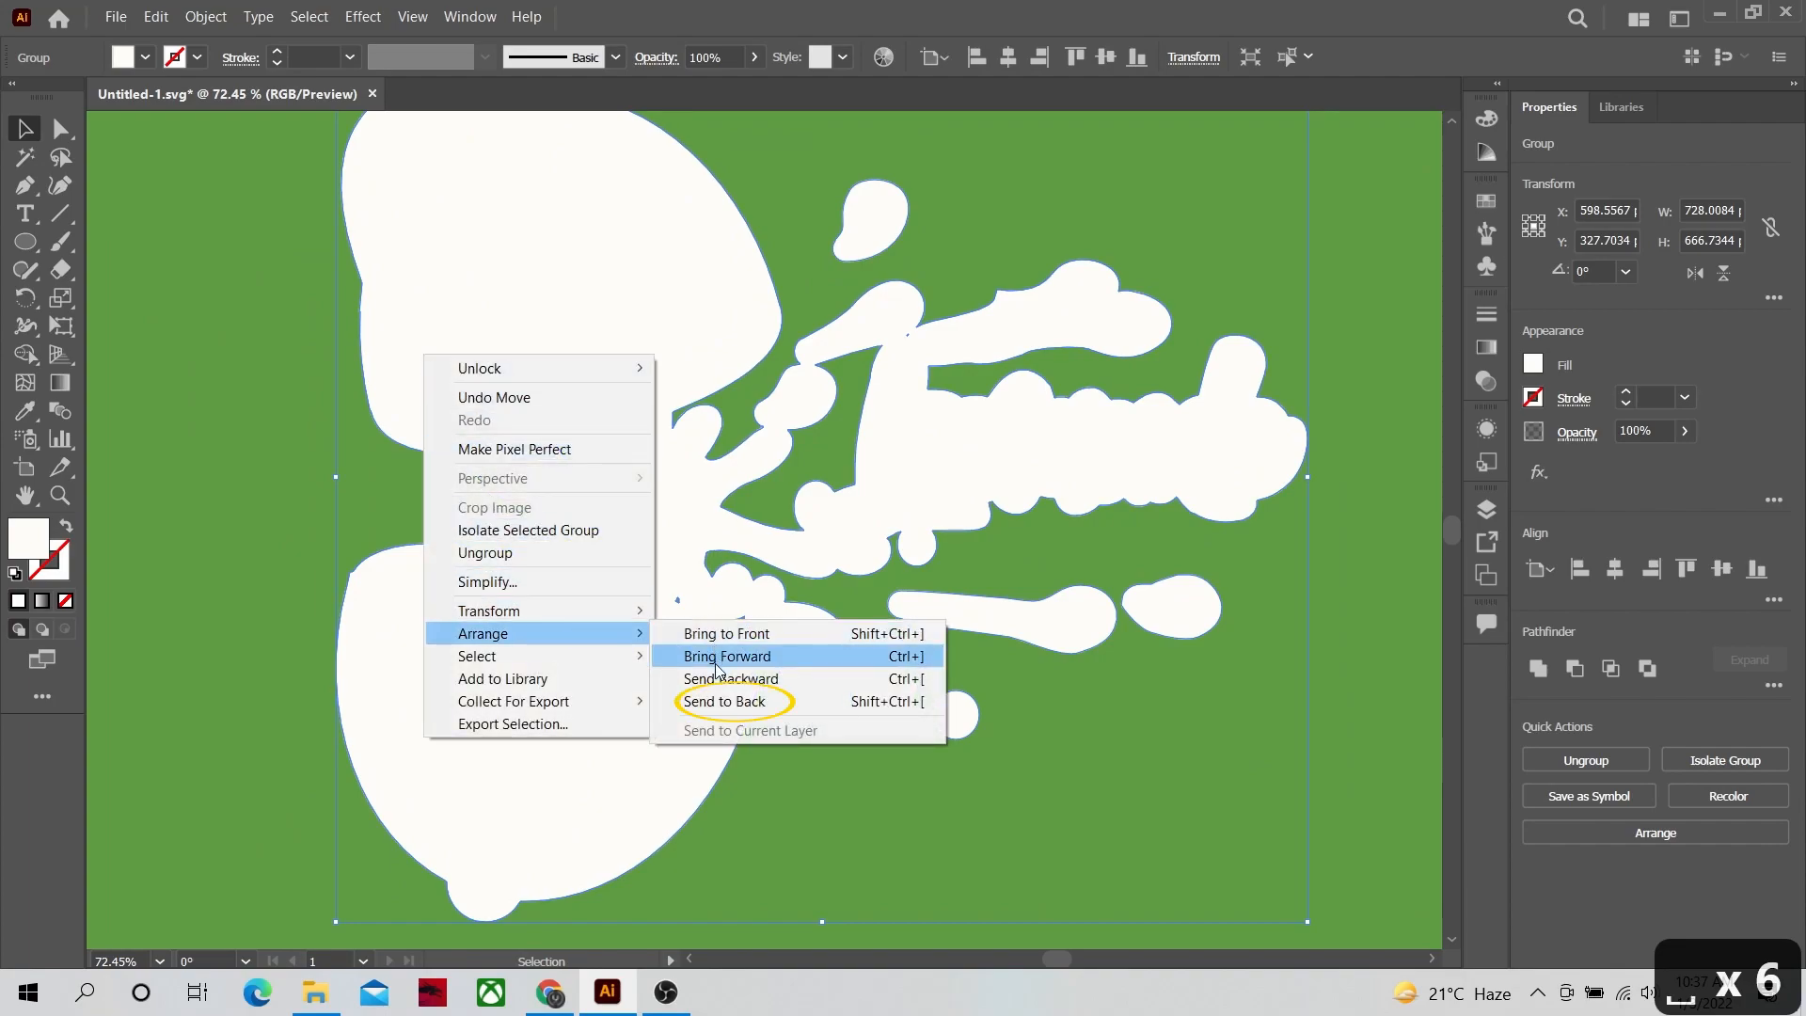
left_click(733, 701)
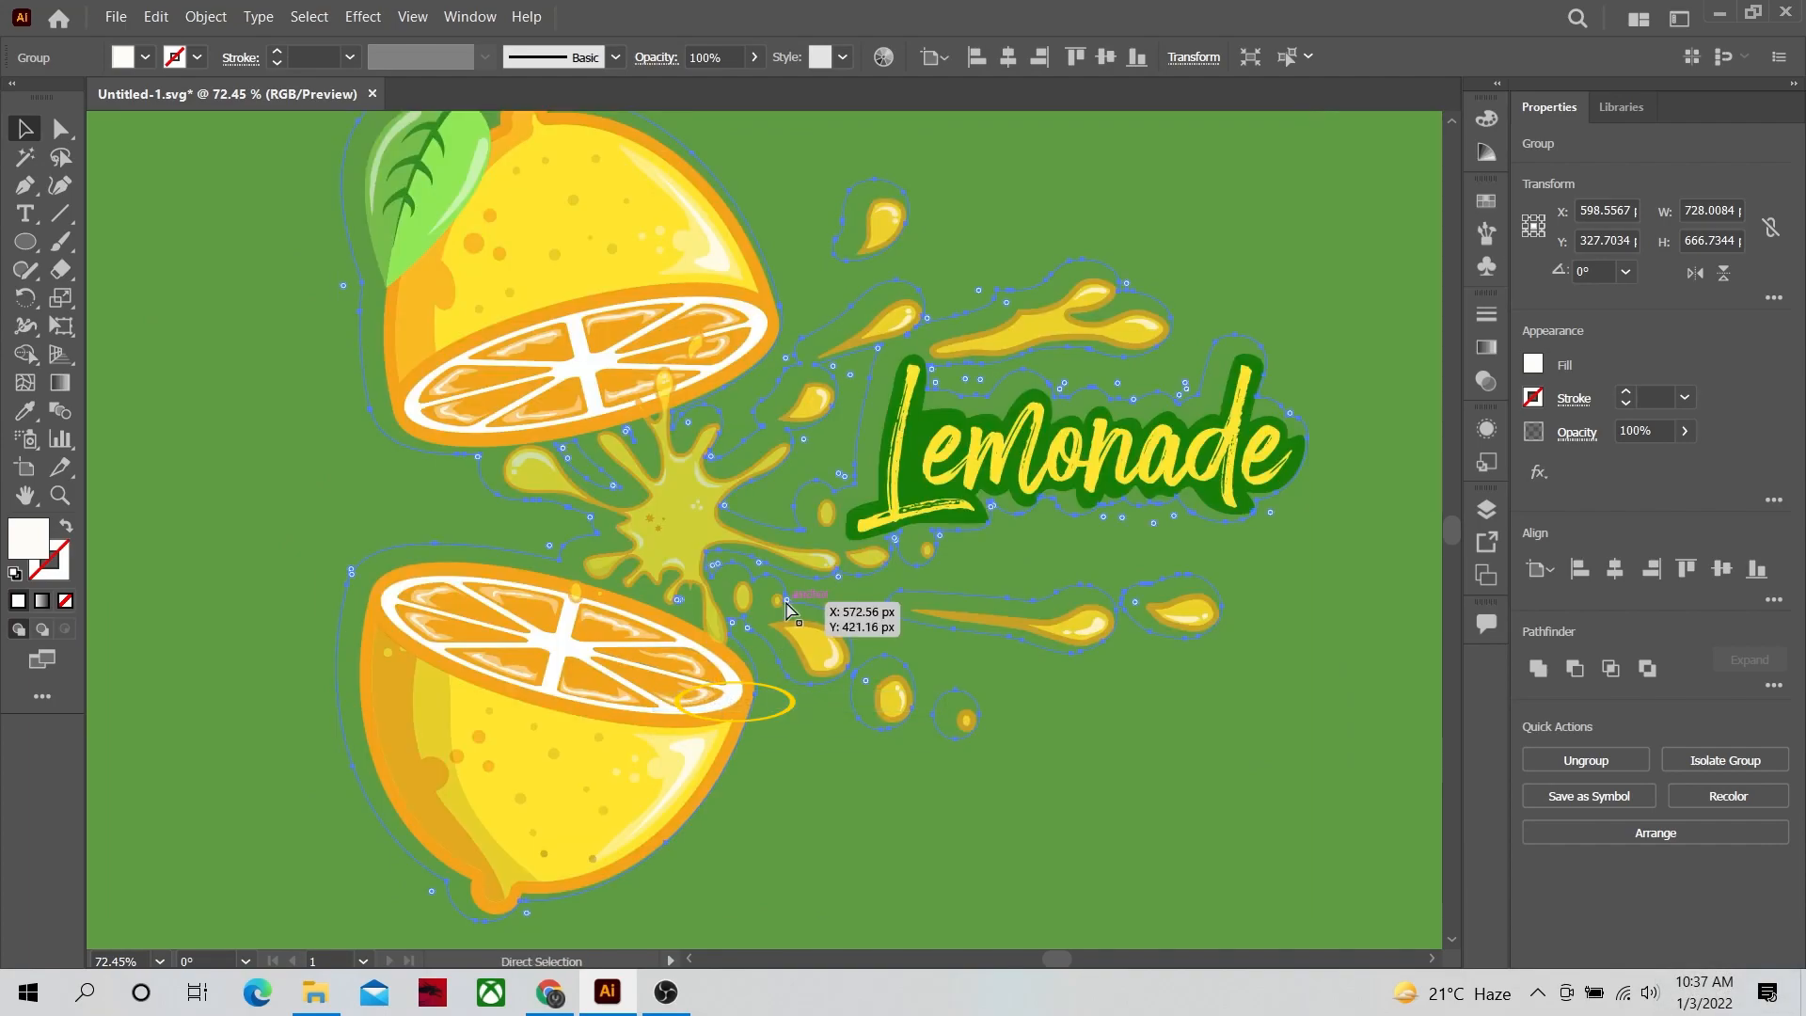
key("ctrl+bracketright")
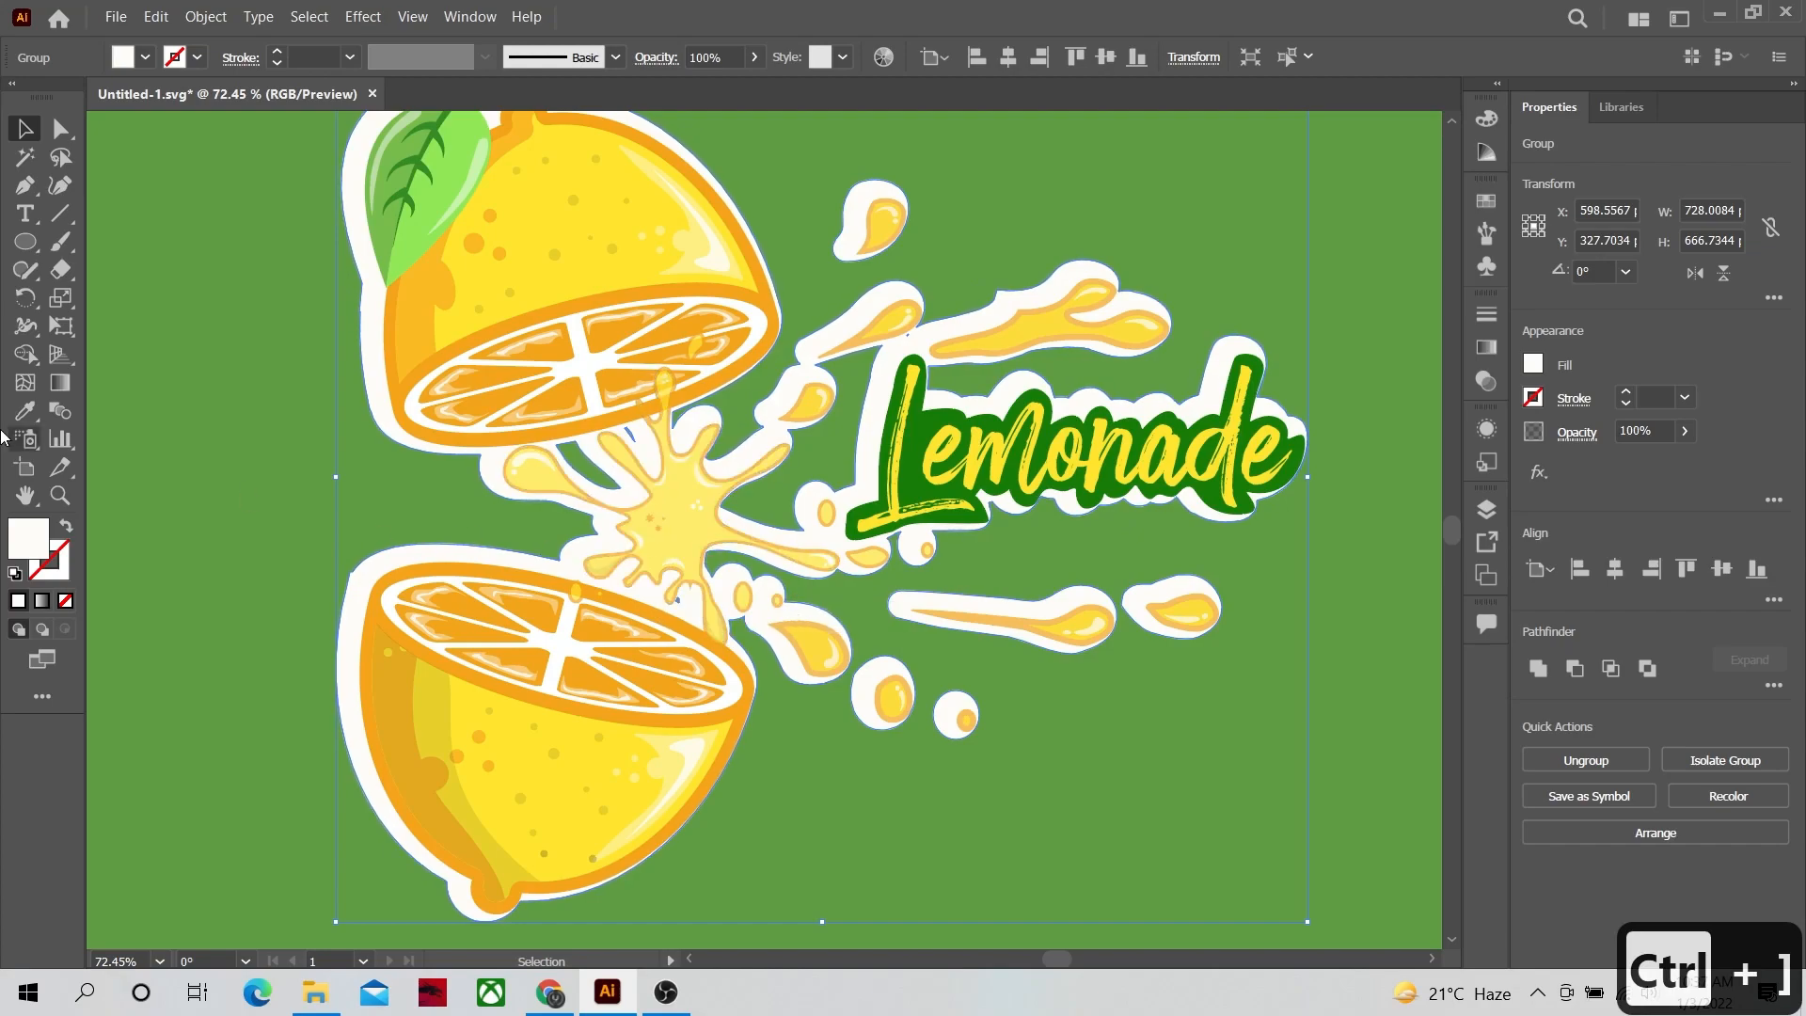
Step: Nudge the white silhouette so it forms an even border around the lemon halves, splashes and lettering
left_click(59, 496)
left_click_drag(549, 518, 504, 533)
key("space")
left_click_drag(503, 533, 494, 566)
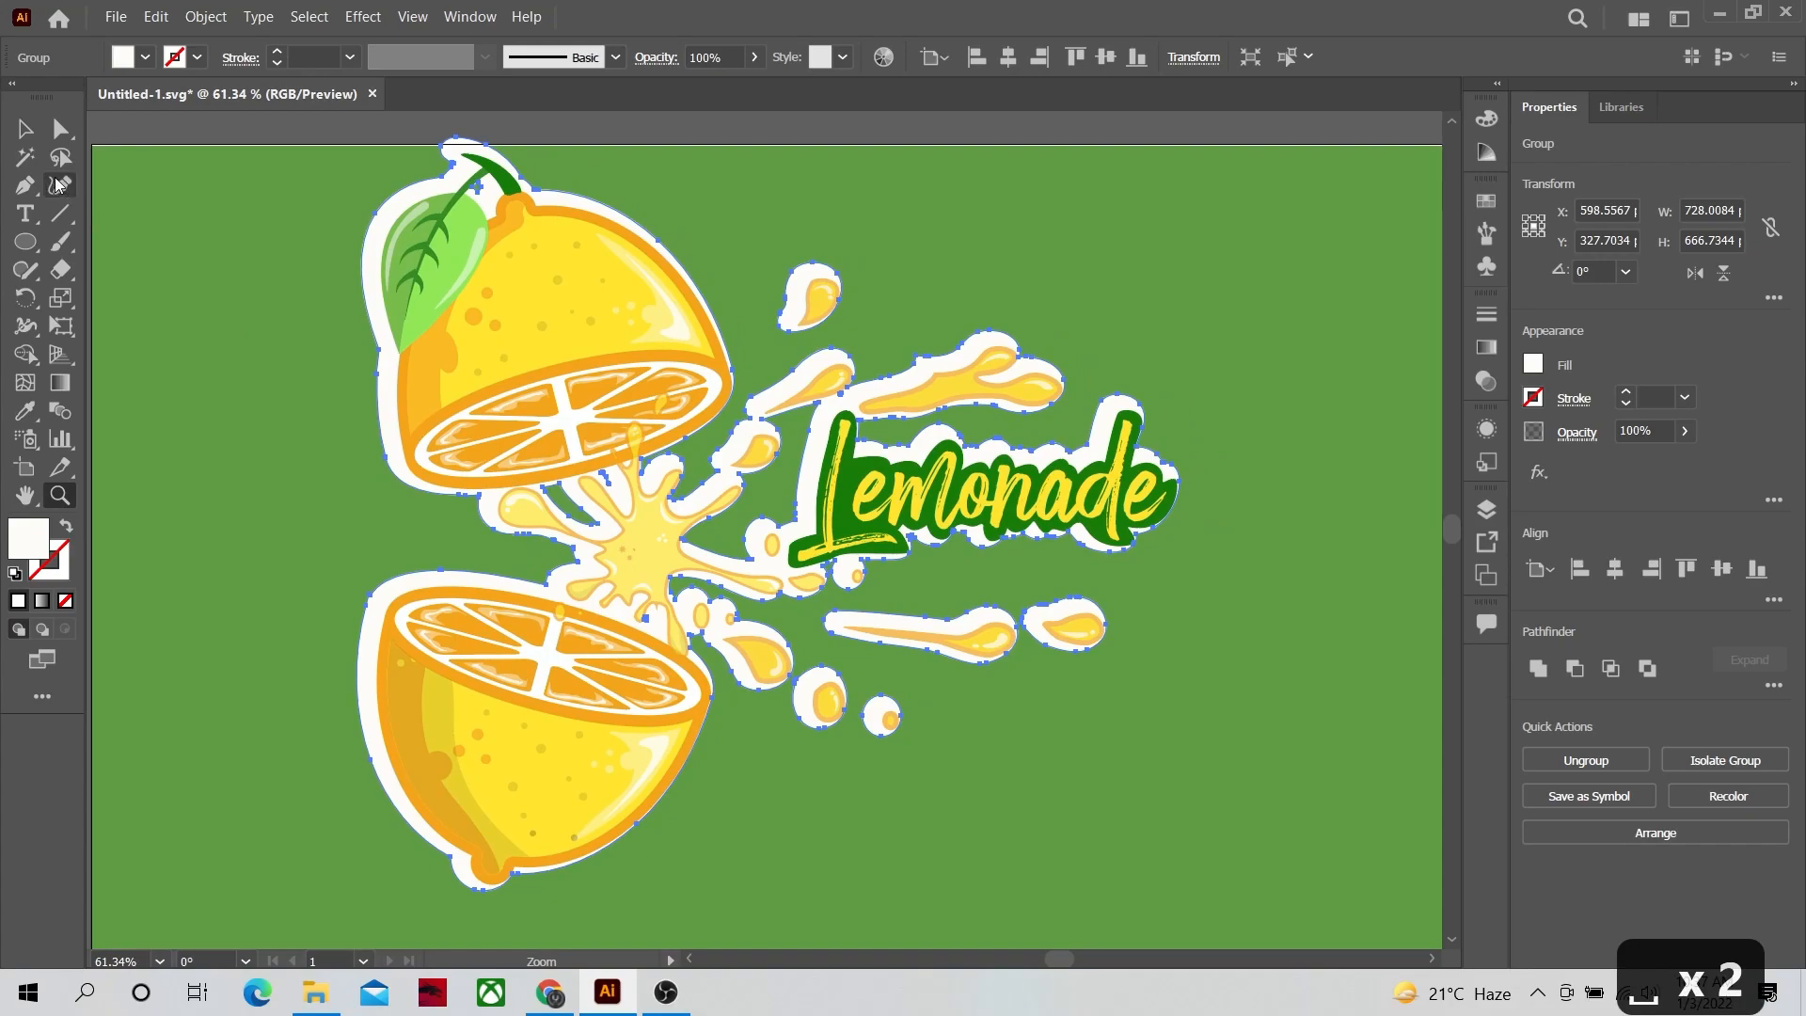
left_click(27, 129)
left_click_drag(386, 371, 389, 374)
left_click(589, 139)
Step: Select the complete artwork with its white outline and shift it to about X 580, Y 350 px on the artboard
left_click(65, 497)
left_click_drag(739, 496, 569, 425)
key("space")
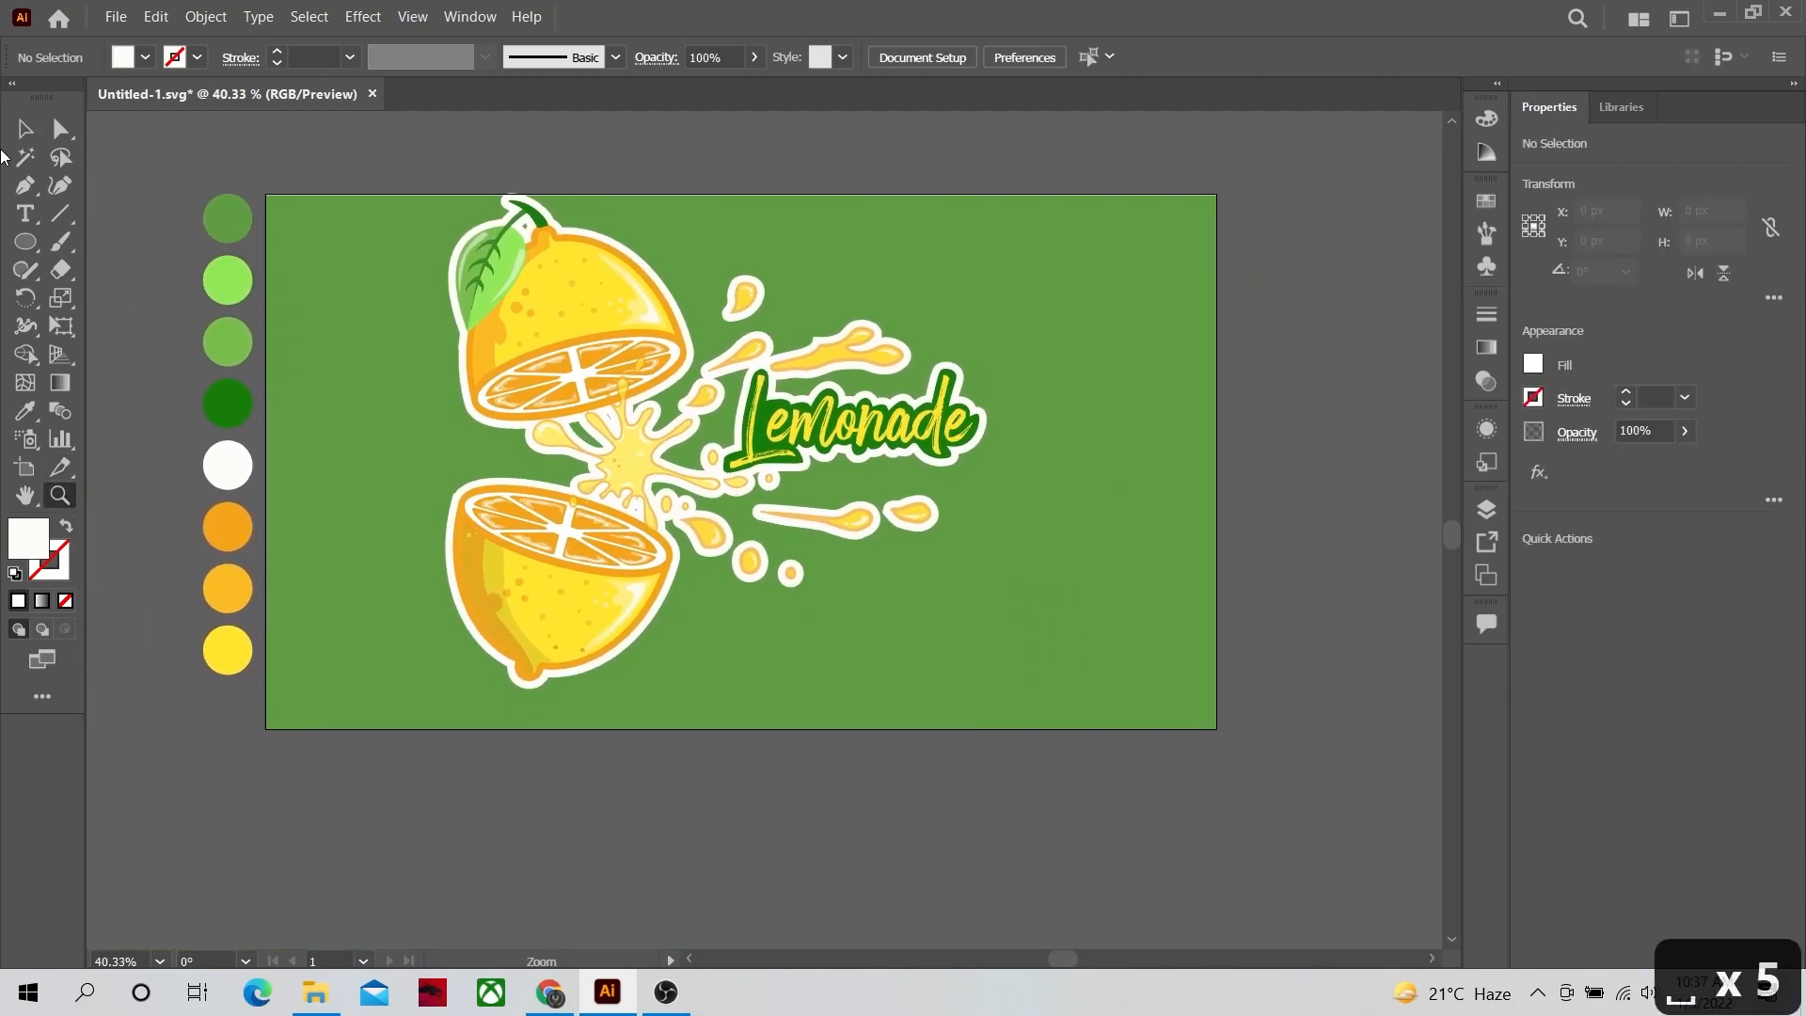
left_click(25, 131)
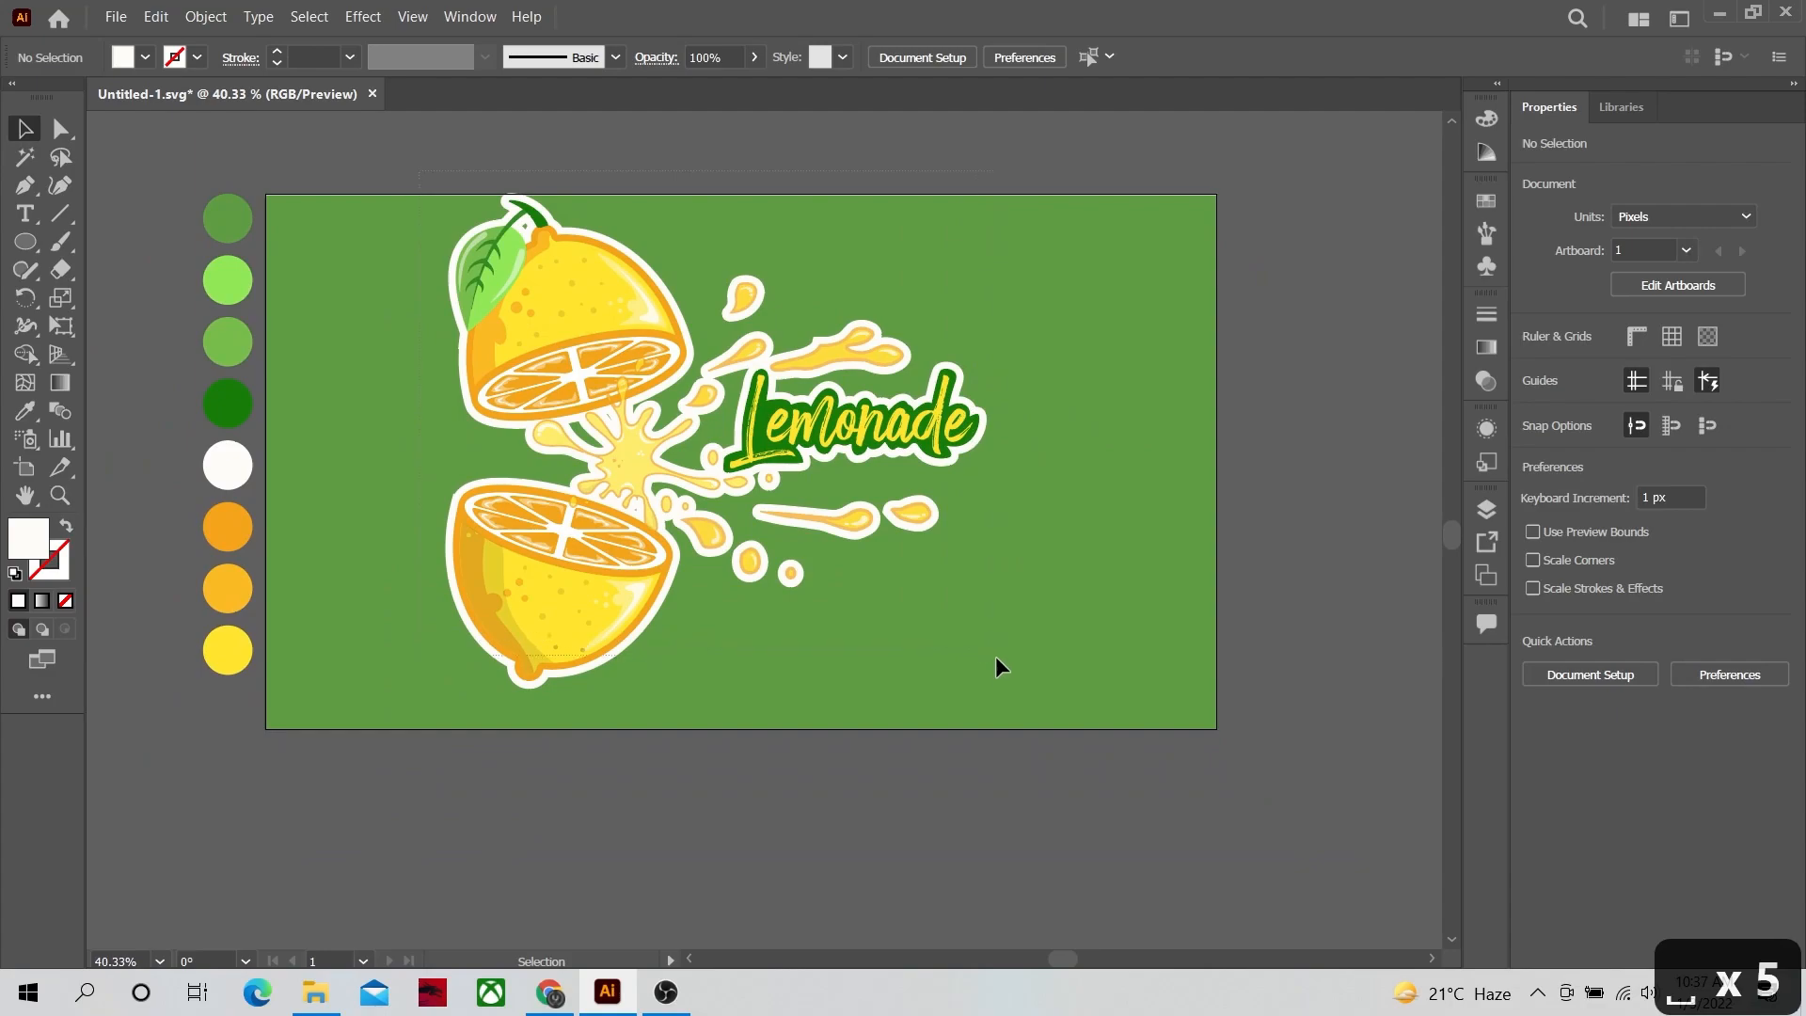
left_click_drag(1017, 698, 1018, 698)
left_click_drag(580, 365, 560, 378)
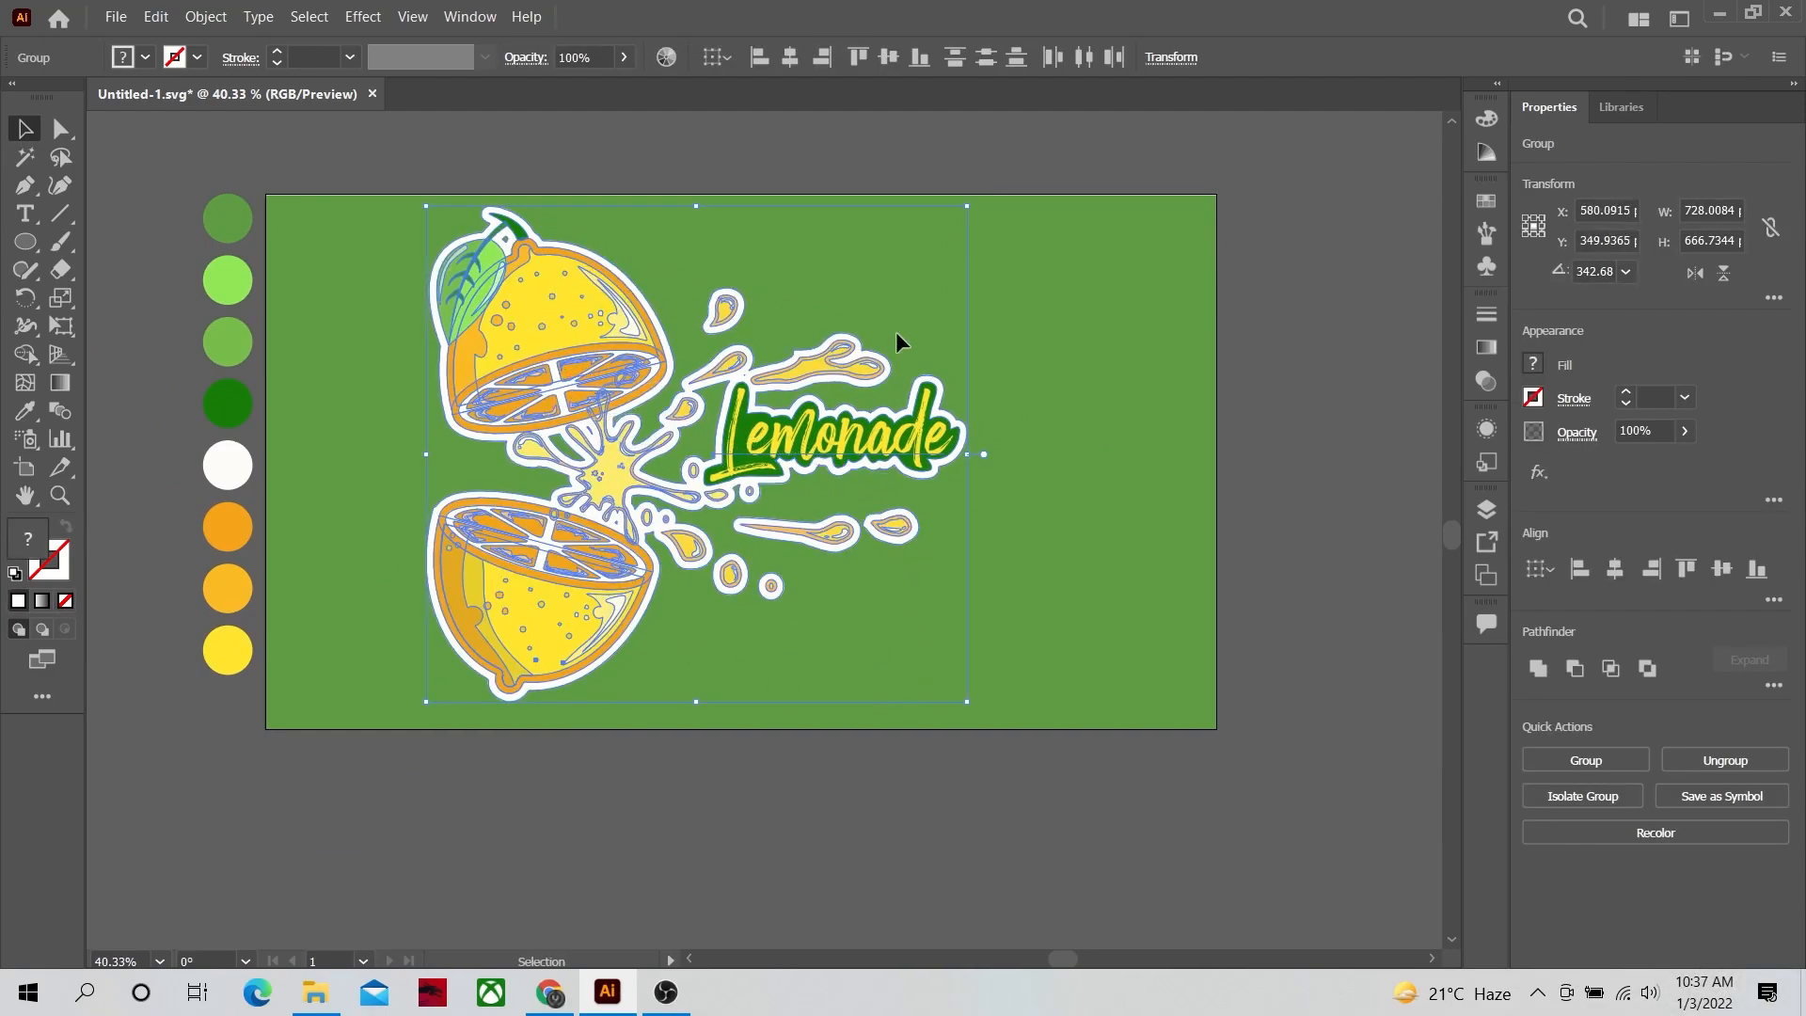
left_click(1086, 380)
left_click(59, 496)
left_click_drag(543, 441, 611, 439)
left_click_drag(609, 404, 643, 448)
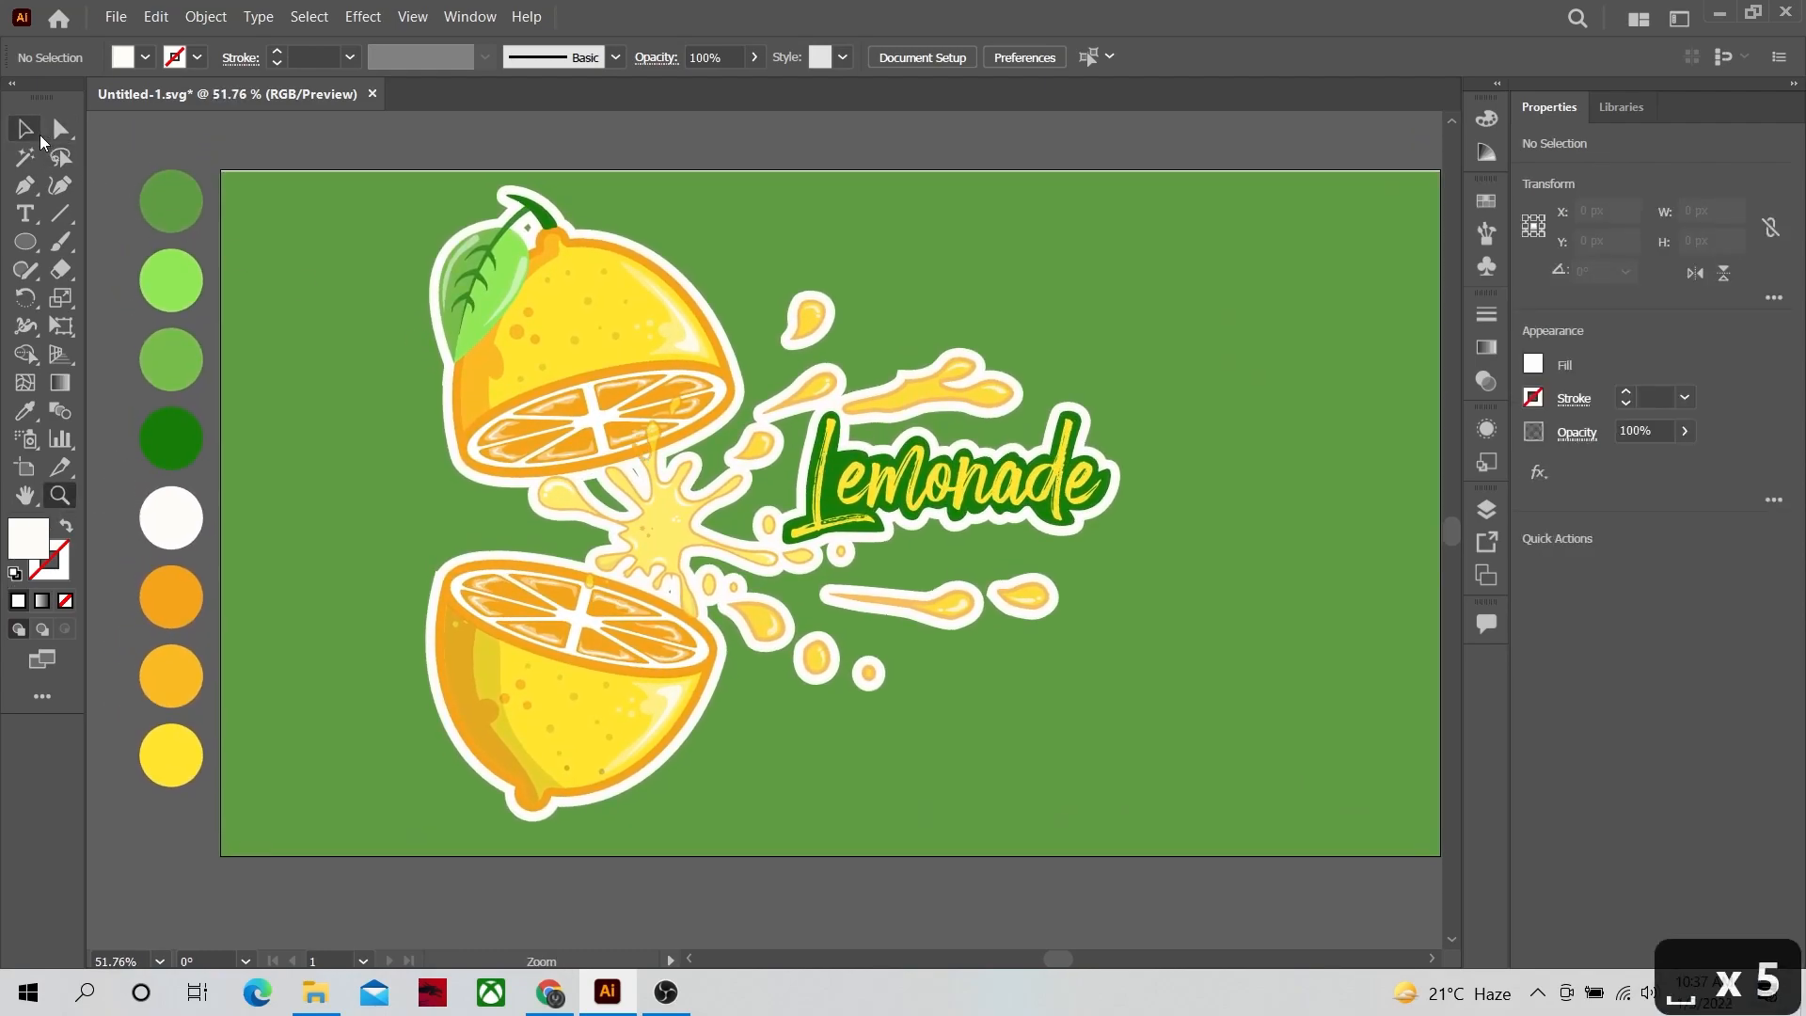
left_click(25, 130)
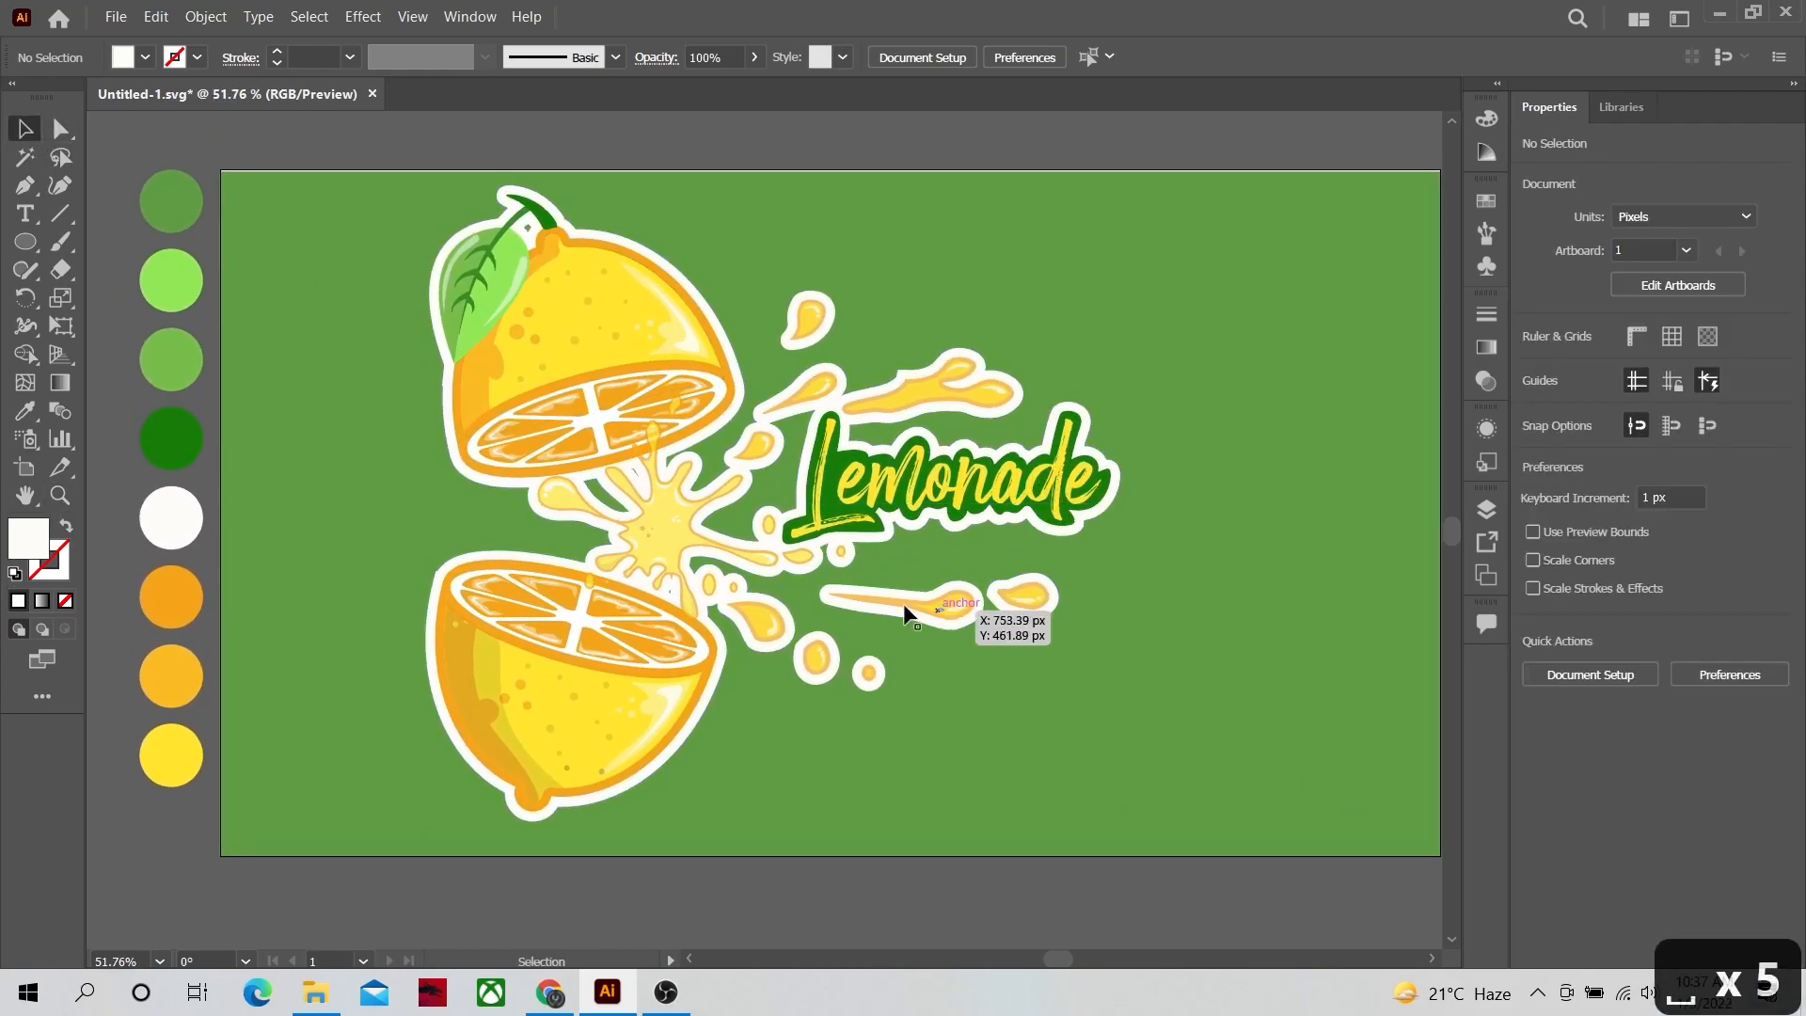